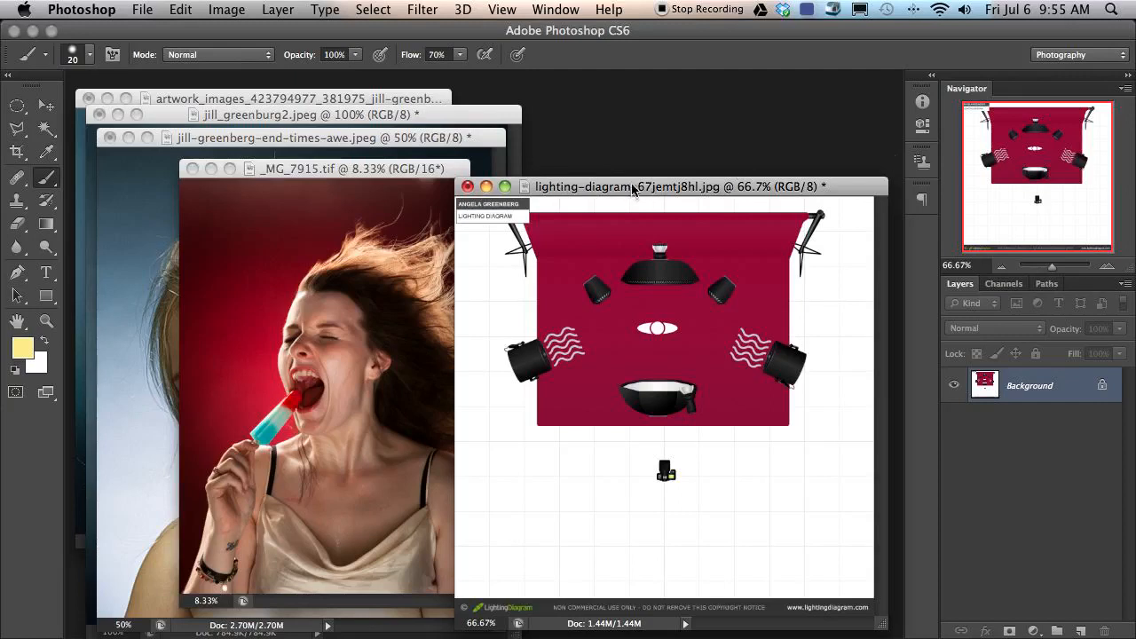
# Step: Bring the _MG_7915.tif portrait to the front and examine the face and hair at 16.67% zoom
pyautogui.moveTo(626, 188); pyautogui.dragTo(609, 177)
pyautogui.moveTo(355, 170); pyautogui.dragTo(307, 179)
pyautogui.press('super+equal')
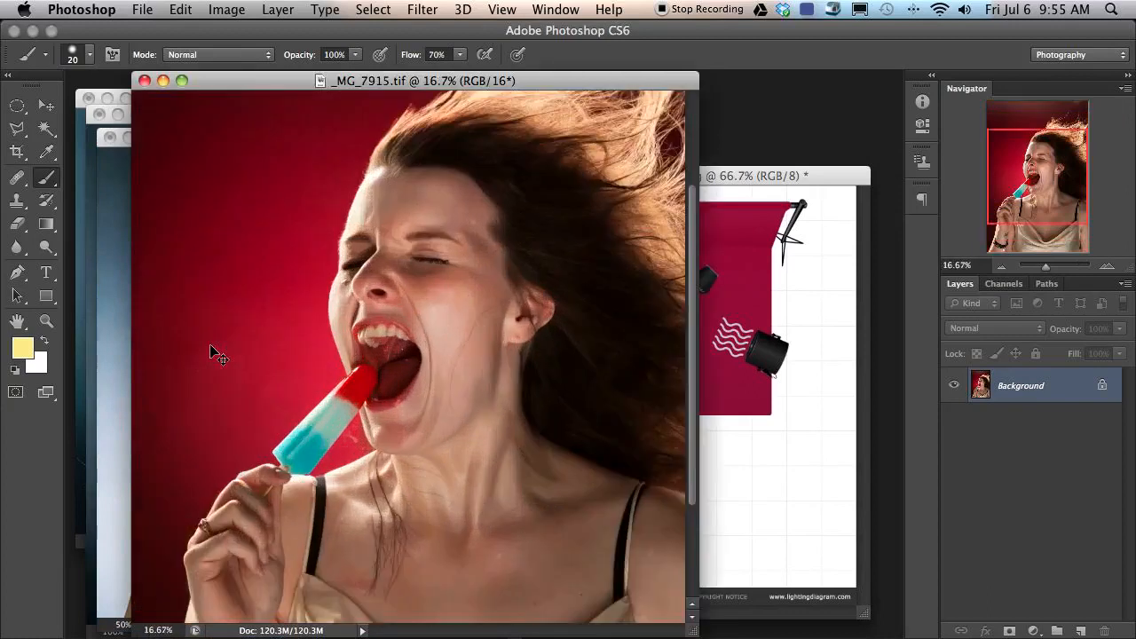
pyautogui.moveTo(449, 288); pyautogui.dragTo(435, 348)
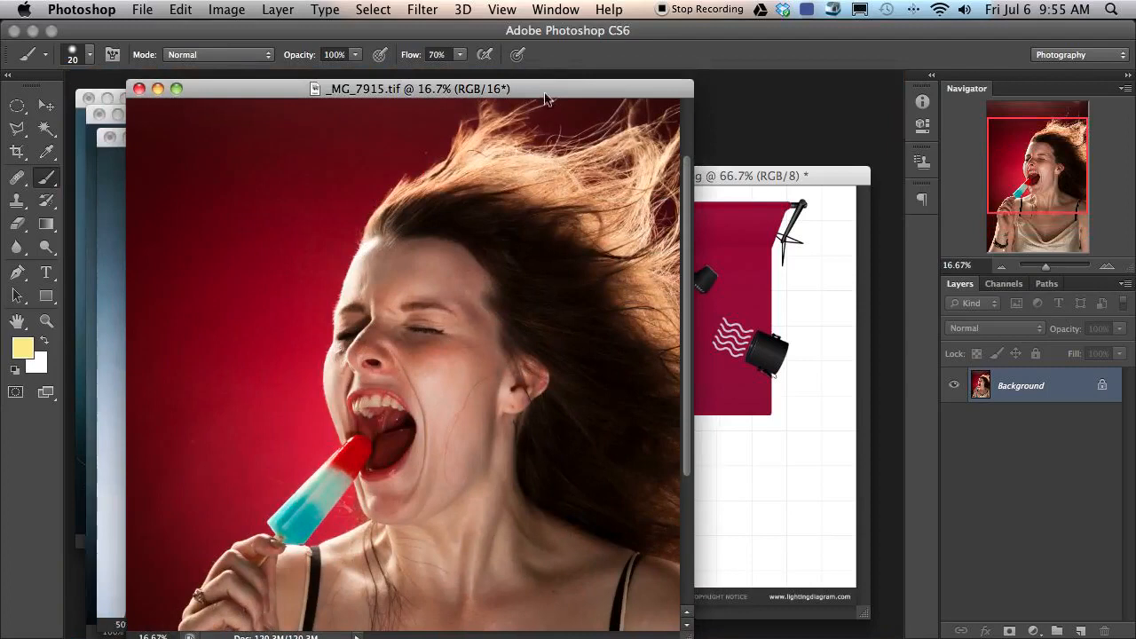
pyautogui.moveTo(449, 498); pyautogui.dragTo(449, 404)
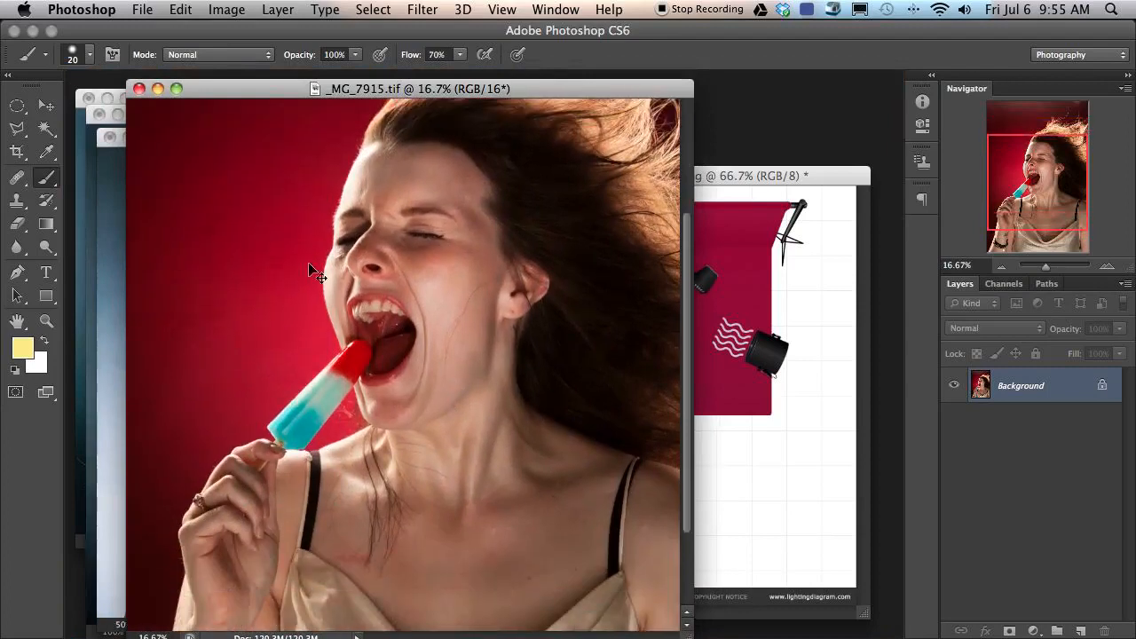
# Step: Show the lighting diagram in full-screen mode at 100% and add a new empty layer above its background
pyautogui.press('super+minus')
pyautogui.moveTo(681, 178); pyautogui.dragTo(597, 174)
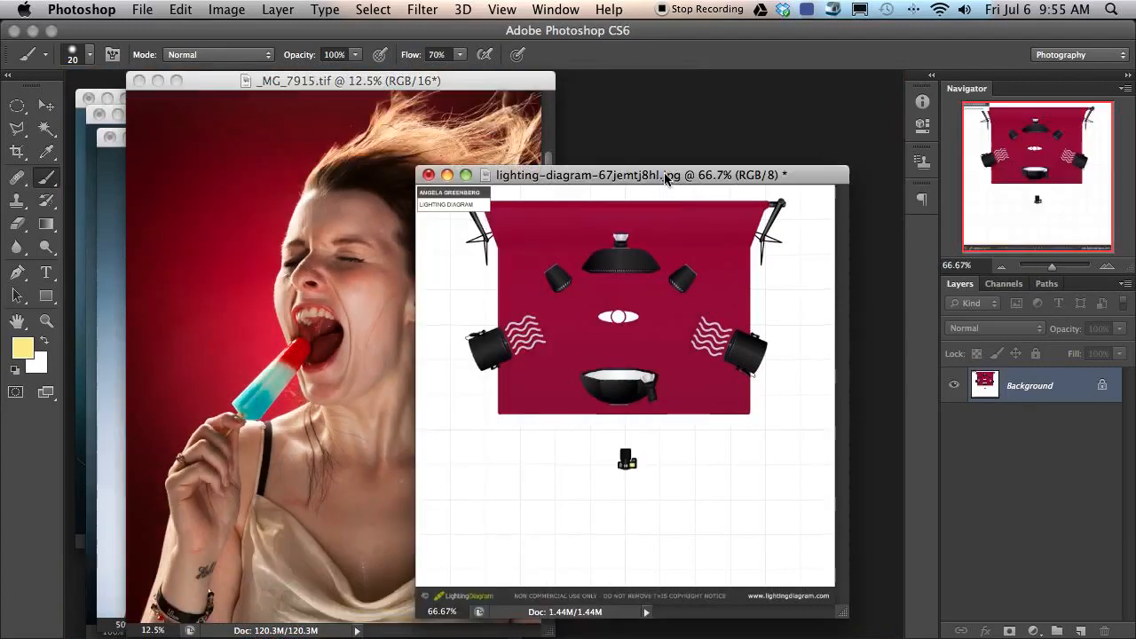
pyautogui.press('f')
pyautogui.press('super+plus')
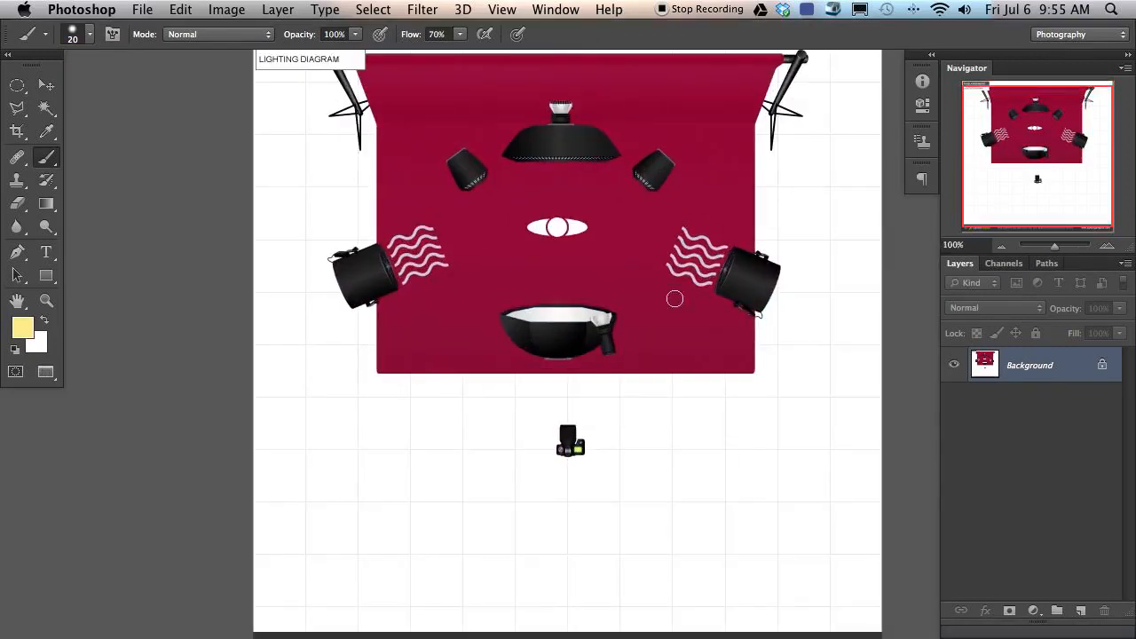
pyautogui.press('super+plus')
pyautogui.moveTo(657, 240); pyautogui.dragTo(646, 246)
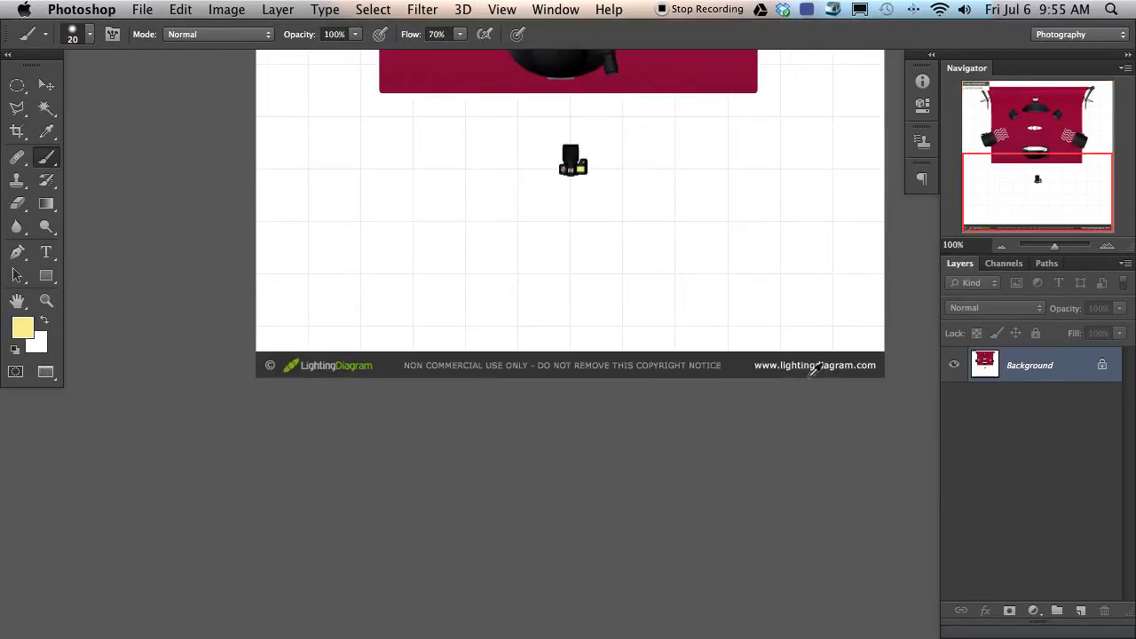
pyautogui.moveTo(651, 172); pyautogui.dragTo(581, 345)
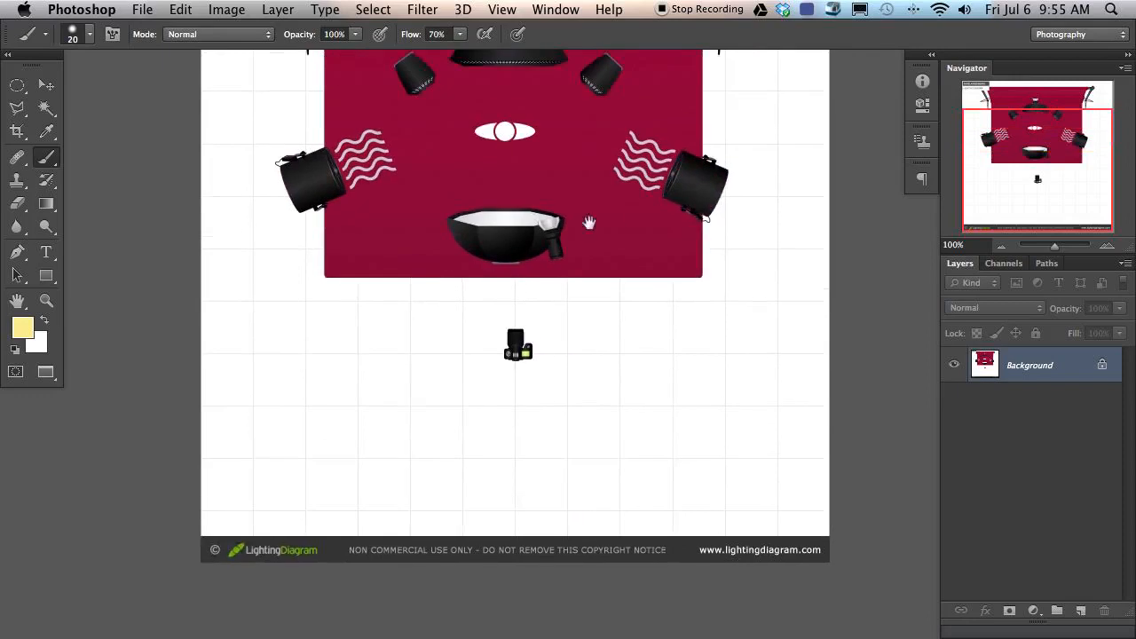
pyautogui.moveTo(607, 221); pyautogui.dragTo(556, 341)
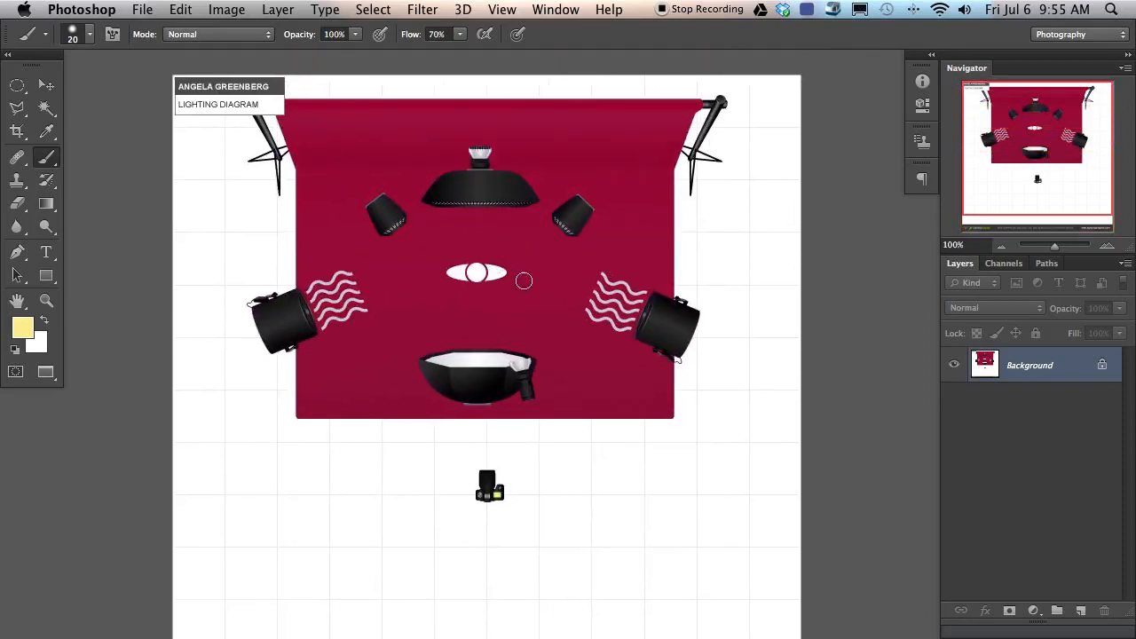
pyautogui.press('super+alt+shift+n')
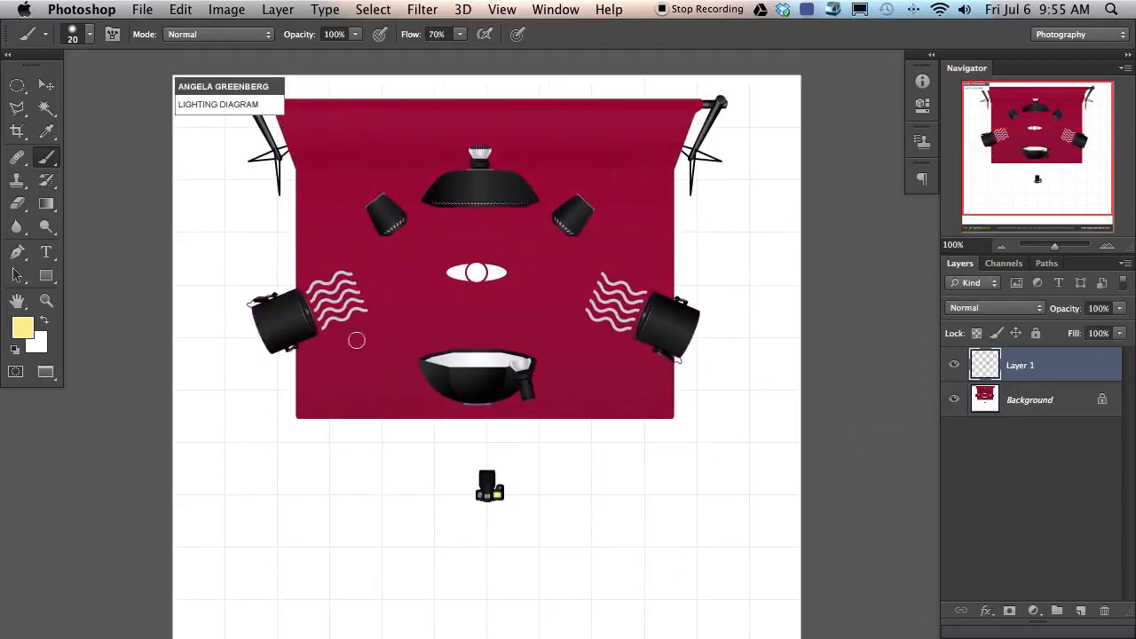
pyautogui.moveTo(479, 272)
pyautogui.mouseDown()
pyautogui.moveTo(465, 273)
pyautogui.moveTo(515, 254)
pyautogui.moveTo(543, 261)
pyautogui.mouseUp()
pyautogui.press('super+z')
pyautogui.moveTo(259, 344)
pyautogui.mouseDown()
pyautogui.moveTo(403, 292)
pyautogui.moveTo(373, 311)
pyautogui.mouseUp()
pyautogui.press('alt+super+z')
pyautogui.press('alt+super+z')
pyautogui.moveTo(689, 340)
pyautogui.mouseDown()
pyautogui.moveTo(554, 274)
pyautogui.moveTo(635, 286)
pyautogui.mouseUp()
pyautogui.press('alt+super+z')
pyautogui.moveTo(351, 256); pyautogui.dragTo(364, 266)
pyautogui.press('super+z')
# Step: Outline the two small rear side lights and the large light behind the subject with an 8 px yellow brush
pyautogui.moveTo(371, 200)
pyautogui.mouseDown()
pyautogui.moveTo(376, 247)
pyautogui.moveTo(416, 222)
pyautogui.moveTo(400, 181)
pyautogui.moveTo(356, 199)
pyautogui.moveTo(402, 249)
pyautogui.moveTo(424, 219)
pyautogui.moveTo(359, 190)
pyautogui.mouseUp()
pyautogui.press('super+z')
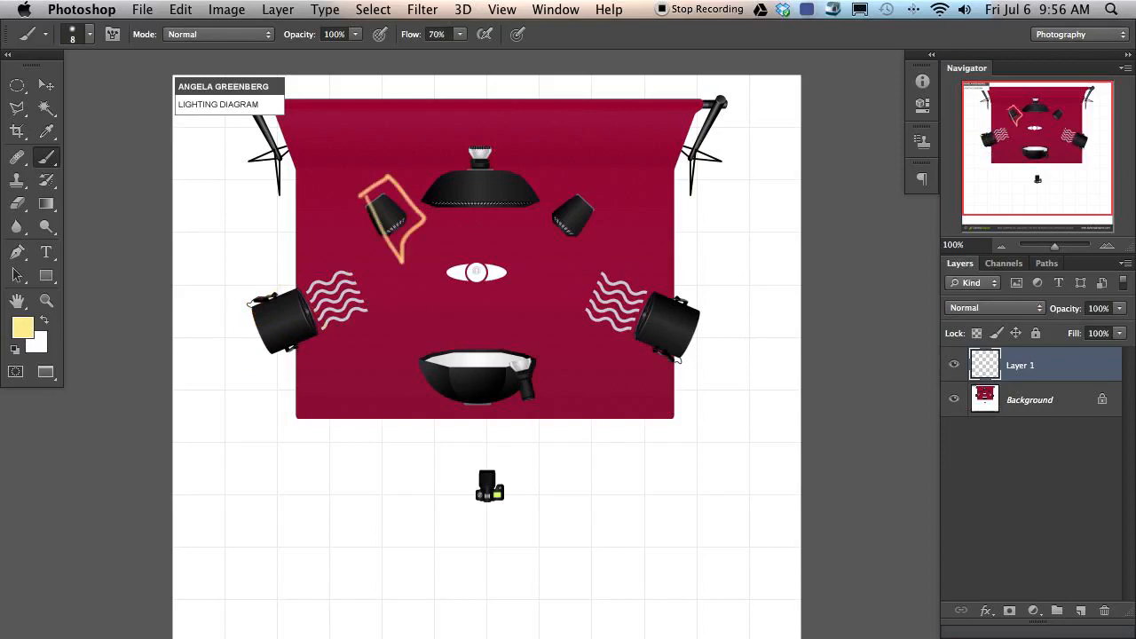
pyautogui.moveTo(584, 190)
pyautogui.mouseDown()
pyautogui.moveTo(561, 252)
pyautogui.moveTo(627, 229)
pyautogui.moveTo(584, 182)
pyautogui.mouseUp()
pyautogui.moveTo(410, 156)
pyautogui.mouseDown()
pyautogui.moveTo(401, 161)
pyautogui.moveTo(546, 203)
pyautogui.moveTo(550, 174)
pyautogui.moveTo(471, 163)
pyautogui.mouseUp()
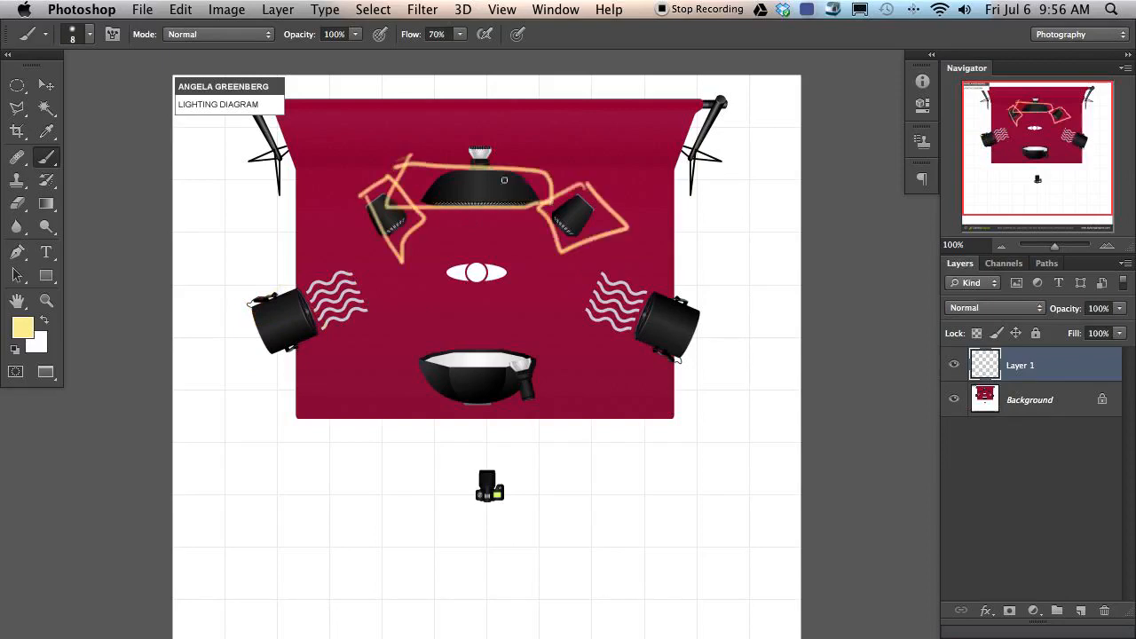
# Step: Switch to the _MG_7915.tif portrait and add a new empty layer above its background
pyautogui.hotkey('ctrl', 'Down')
pyautogui.click(1021, 197)
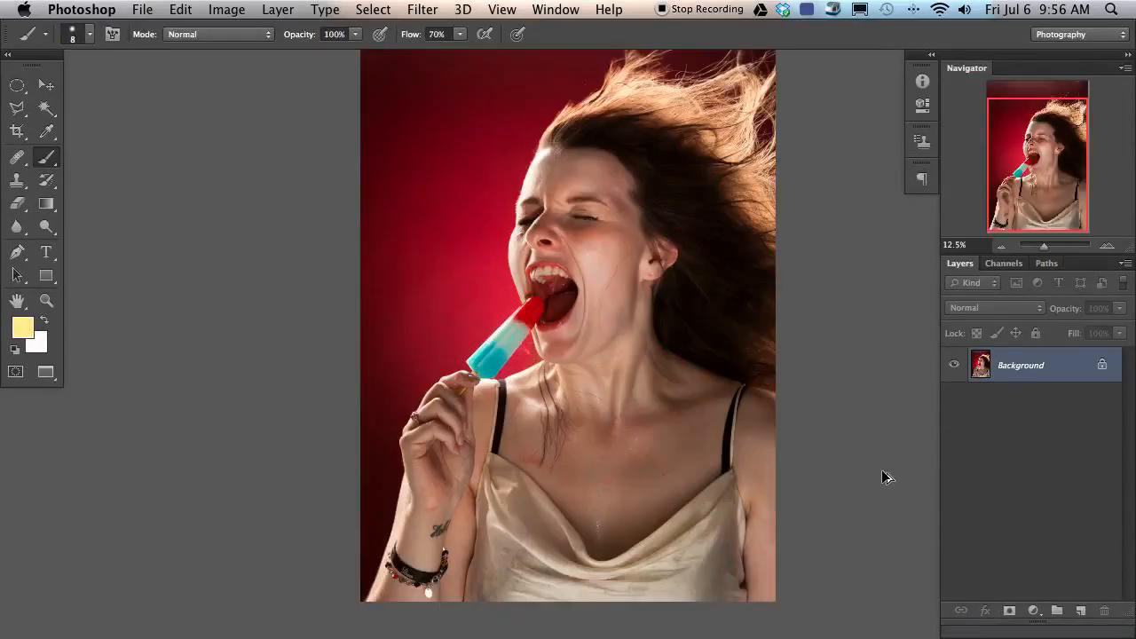
pyautogui.press('super+alt+shift+n')
pyautogui.hscroll(2, 568, 328)
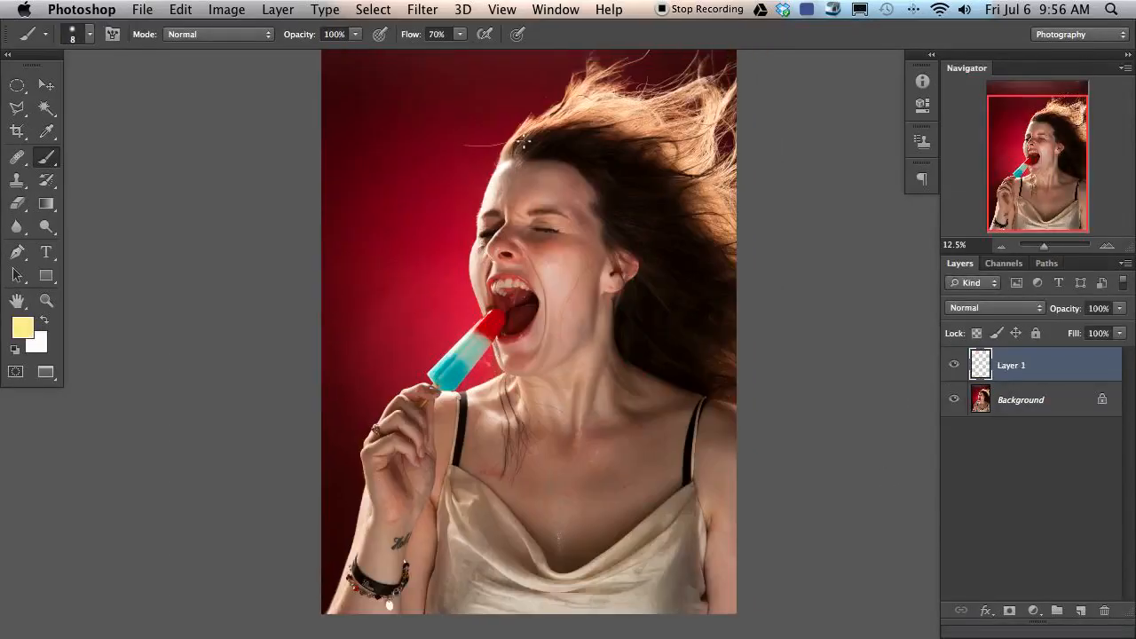
# Step: Outline the rim-lit areas along the portrait's face, raised arm, far shoulder and blowing hair with thick yellow brush strokes
pyautogui.moveTo(491, 250); pyautogui.dragTo(542, 251)
pyautogui.moveTo(466, 147)
pyautogui.mouseDown()
pyautogui.moveTo(513, 360)
pyautogui.moveTo(380, 565)
pyautogui.moveTo(371, 439)
pyautogui.moveTo(496, 102)
pyautogui.moveTo(535, 117)
pyautogui.mouseUp()
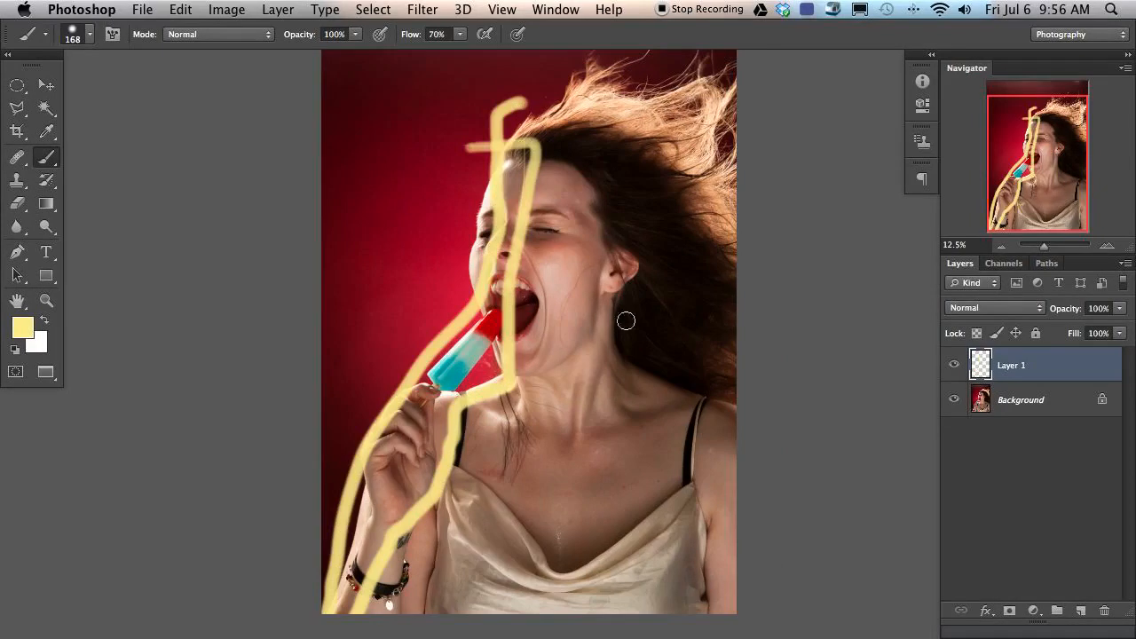
pyautogui.moveTo(707, 400)
pyautogui.mouseDown()
pyautogui.moveTo(721, 429)
pyautogui.moveTo(696, 379)
pyautogui.moveTo(728, 387)
pyautogui.mouseUp()
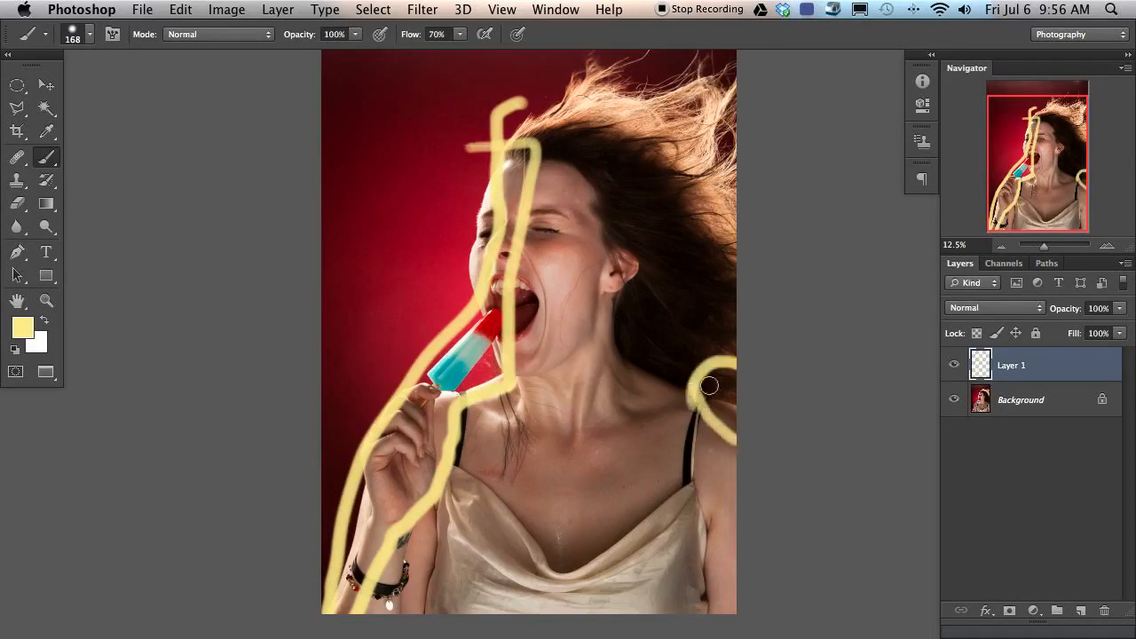
pyautogui.moveTo(643, 255); pyautogui.dragTo(640, 255)
pyautogui.moveTo(698, 134)
pyautogui.mouseDown()
pyautogui.moveTo(706, 342)
pyautogui.moveTo(715, 249)
pyautogui.moveTo(701, 355)
pyautogui.mouseUp()
pyautogui.moveTo(506, 64)
pyautogui.mouseDown()
pyautogui.moveTo(507, 146)
pyautogui.moveTo(723, 79)
pyautogui.moveTo(590, 111)
pyautogui.mouseUp()
# Step: In the lighting diagram, circle the strobe head of the large rear light and add a loose loop above it with a 10 px brush
pyautogui.hotkey('ctrl', 'Down')
pyautogui.click(923, 485)
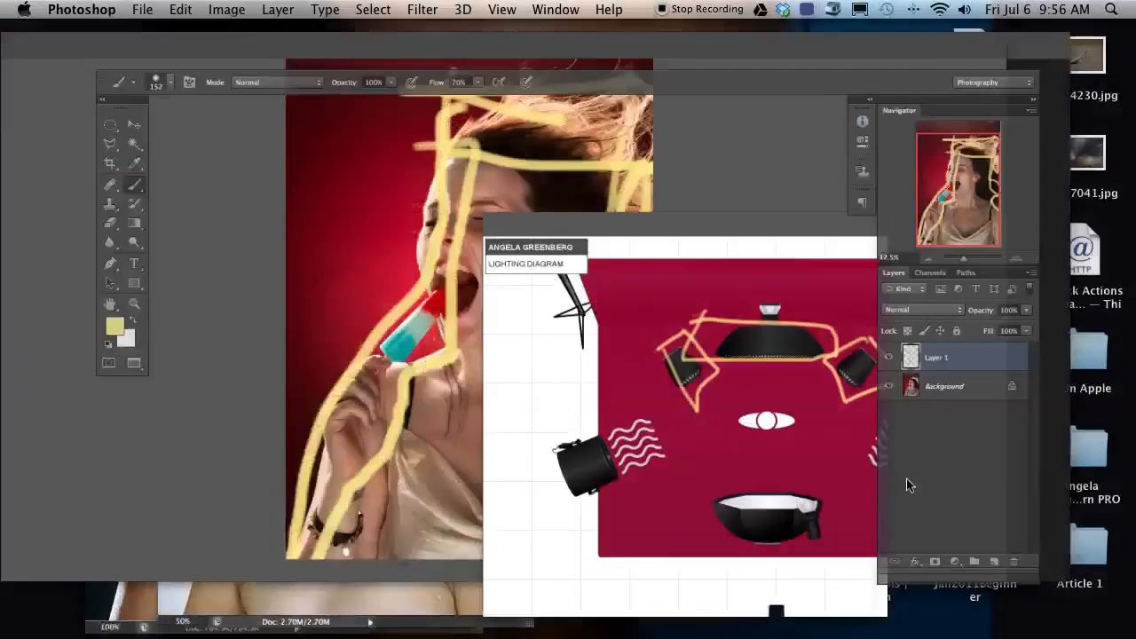
pyautogui.moveTo(562, 260); pyautogui.dragTo(514, 275)
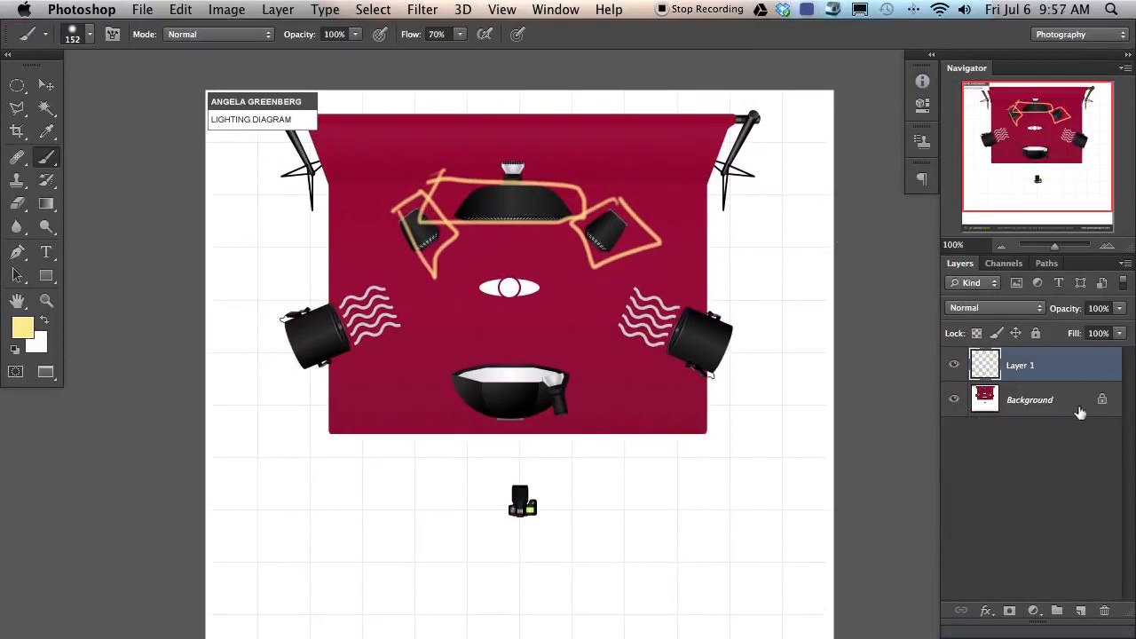
pyautogui.moveTo(520, 184); pyautogui.dragTo(455, 184)
pyautogui.moveTo(523, 149); pyautogui.dragTo(522, 148)
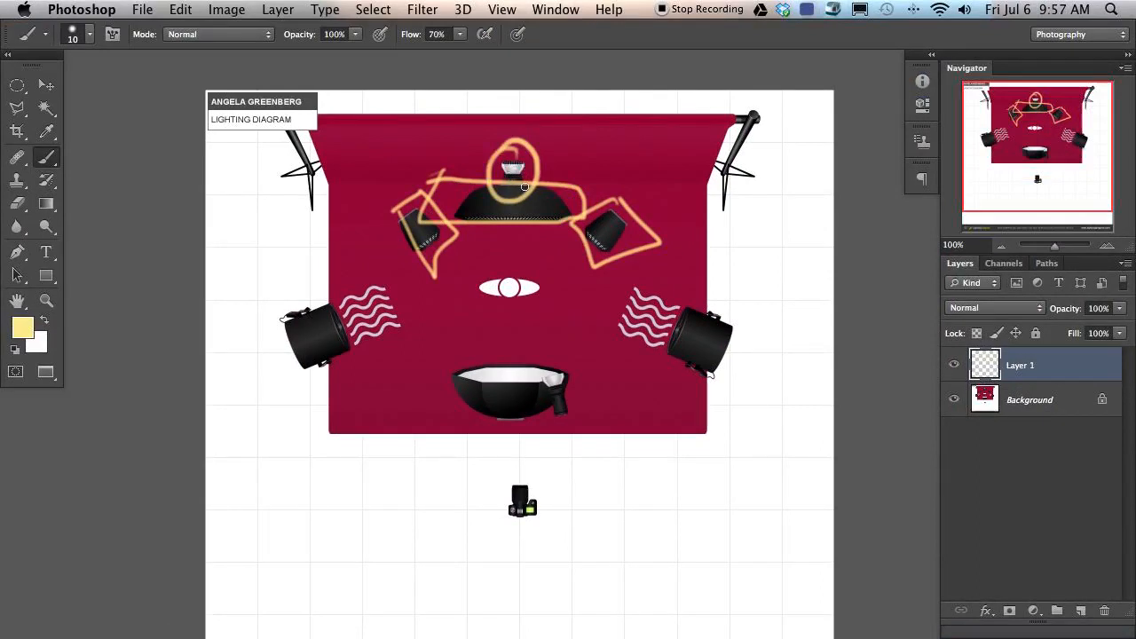
pyautogui.moveTo(528, 140); pyautogui.dragTo(573, 156)
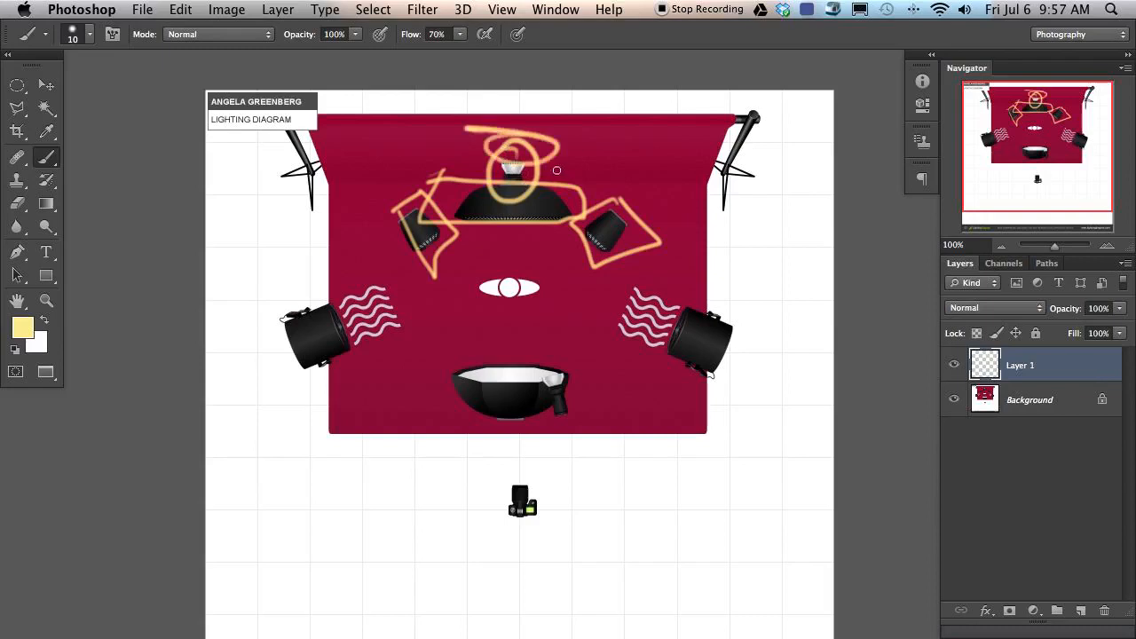
# Step: In the portrait, hide the layer with the yellow outlines and add another empty layer above it
pyautogui.hotkey('ctrl', 'Down')
pyautogui.click(858, 478)
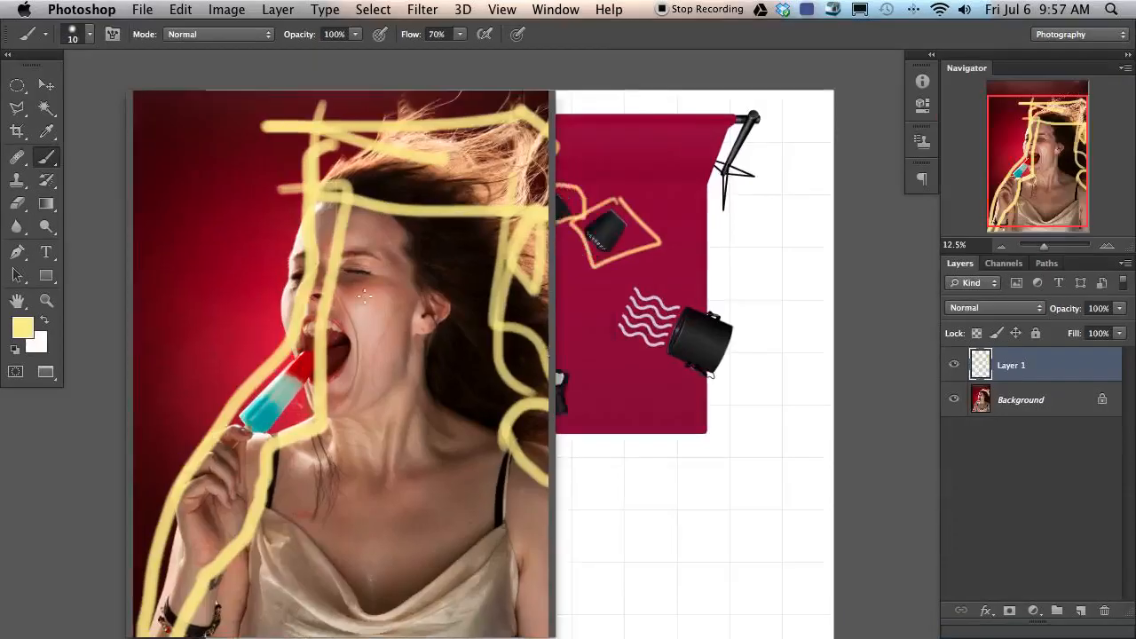
pyautogui.click(954, 364)
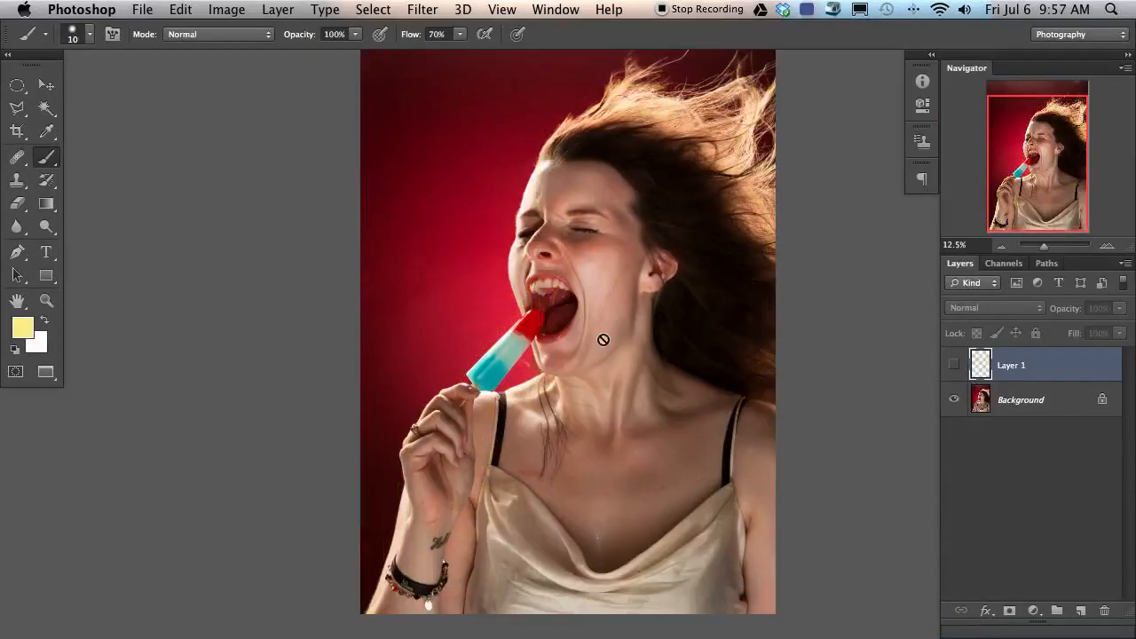
pyautogui.click(1080, 611)
pyautogui.moveTo(582, 293)
pyautogui.mouseDown()
pyautogui.moveTo(553, 312)
pyautogui.moveTo(544, 300)
pyautogui.mouseUp()
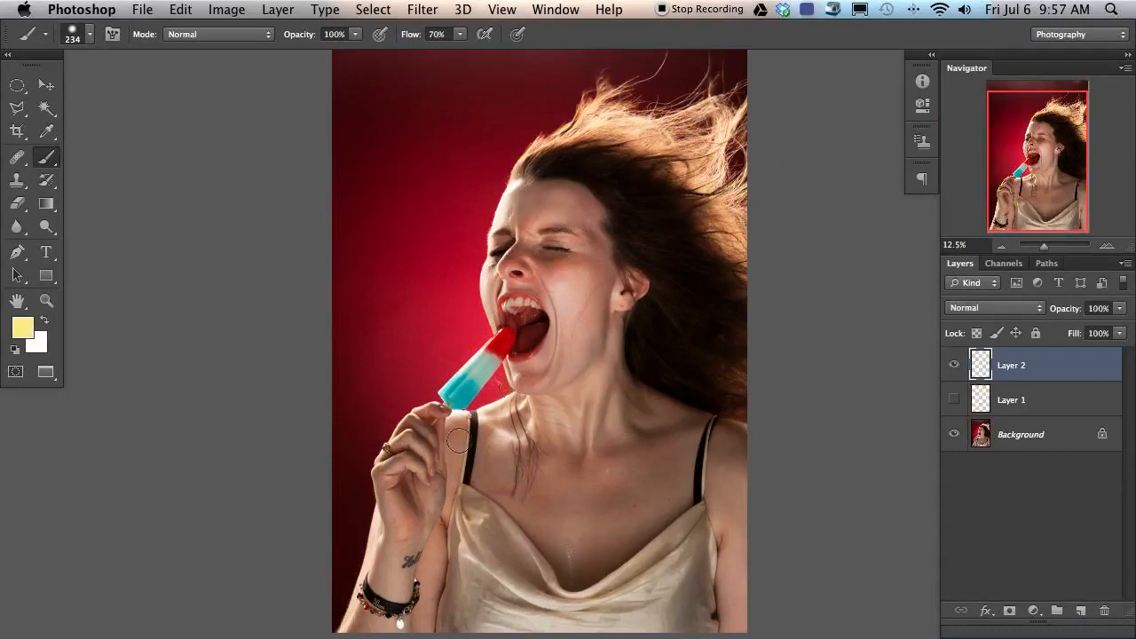
pyautogui.moveTo(316, 561); pyautogui.dragTo(359, 614)
pyautogui.moveTo(415, 239); pyautogui.dragTo(387, 416)
pyautogui.moveTo(296, 225)
pyautogui.mouseDown()
pyautogui.moveTo(351, 233)
pyautogui.moveTo(313, 265)
pyautogui.mouseUp()
pyautogui.press('alt+super+z')
pyautogui.press('alt+super+z')
pyautogui.moveTo(335, 211); pyautogui.dragTo(710, 192)
pyautogui.press('alt+super+z')
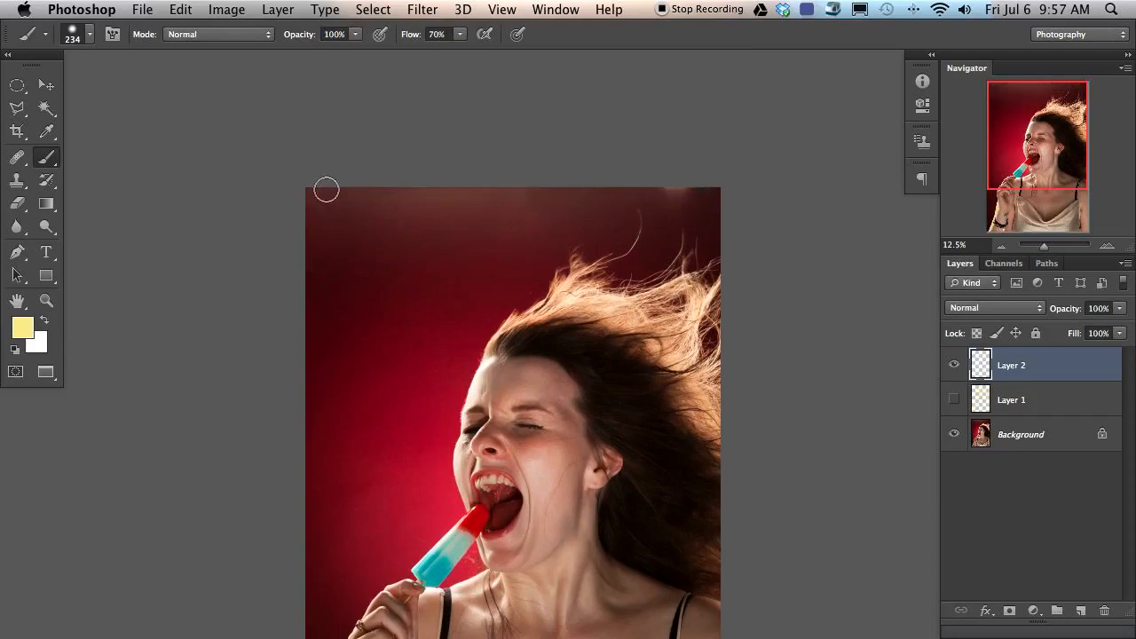
pyautogui.moveTo(327, 188); pyautogui.dragTo(819, 215)
pyautogui.press('super+z')
pyautogui.moveTo(313, 195); pyautogui.dragTo(801, 217)
pyautogui.press('super+z')
pyautogui.moveTo(645, 219); pyautogui.dragTo(631, 185)
pyautogui.press('super+z')
pyautogui.moveTo(581, 559); pyautogui.dragTo(565, 342)
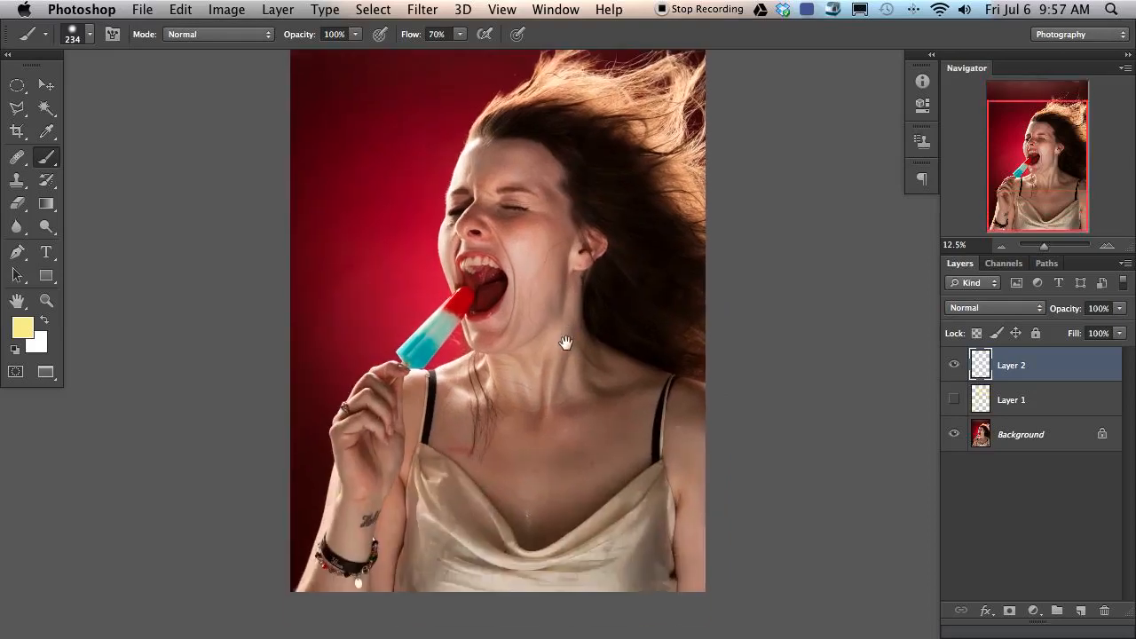
# Step: In the lighting diagram, outline the front dish light with a 6 px brush and draw an arrow from it toward the subject
pyautogui.hotkey('ctrl', 'Down')
pyautogui.click(837, 473)
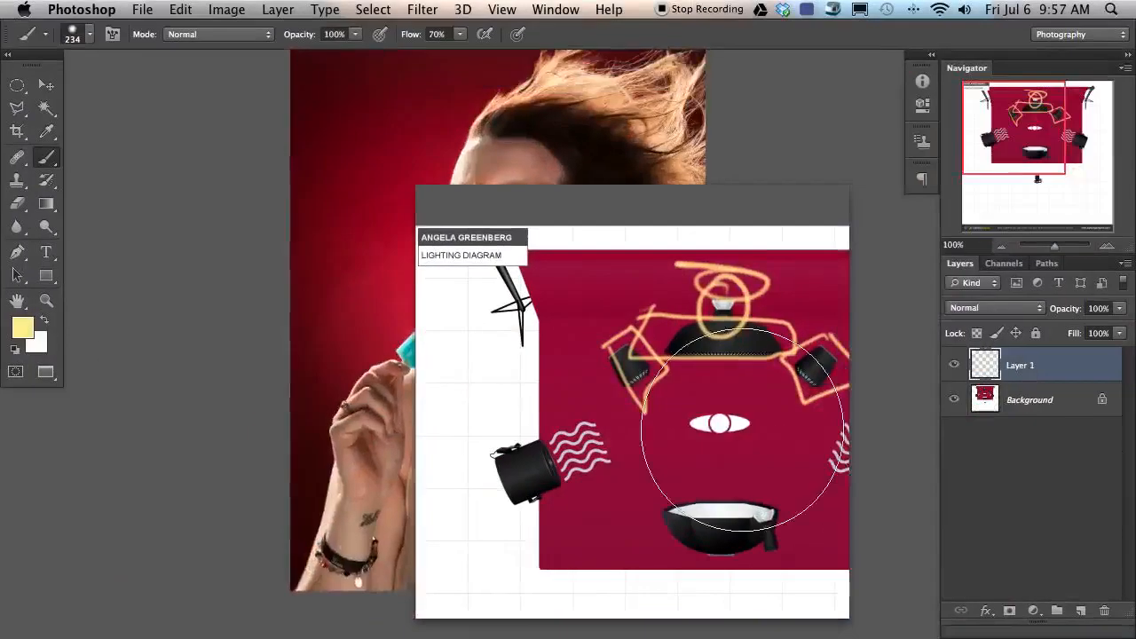
pyautogui.moveTo(511, 243); pyautogui.dragTo(422, 244)
pyautogui.moveTo(476, 301); pyautogui.dragTo(464, 304)
pyautogui.moveTo(510, 352)
pyautogui.mouseDown()
pyautogui.moveTo(466, 414)
pyautogui.moveTo(533, 416)
pyautogui.moveTo(565, 393)
pyautogui.moveTo(524, 339)
pyautogui.mouseUp()
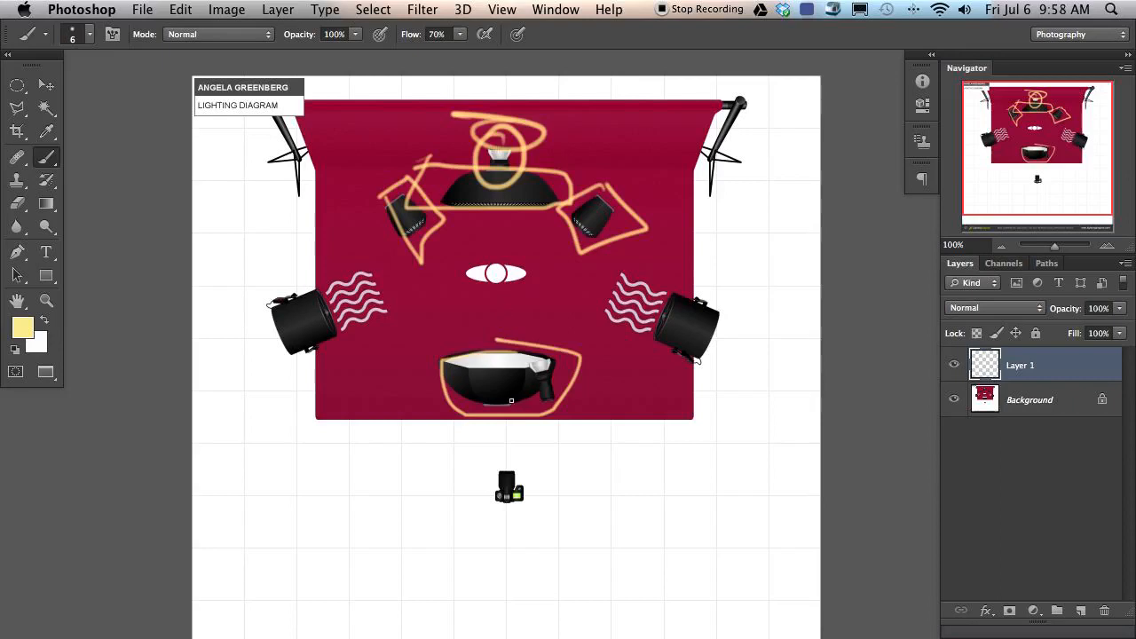
pyautogui.moveTo(502, 383)
pyautogui.mouseDown()
pyautogui.moveTo(496, 315)
pyautogui.moveTo(521, 342)
pyautogui.mouseUp()
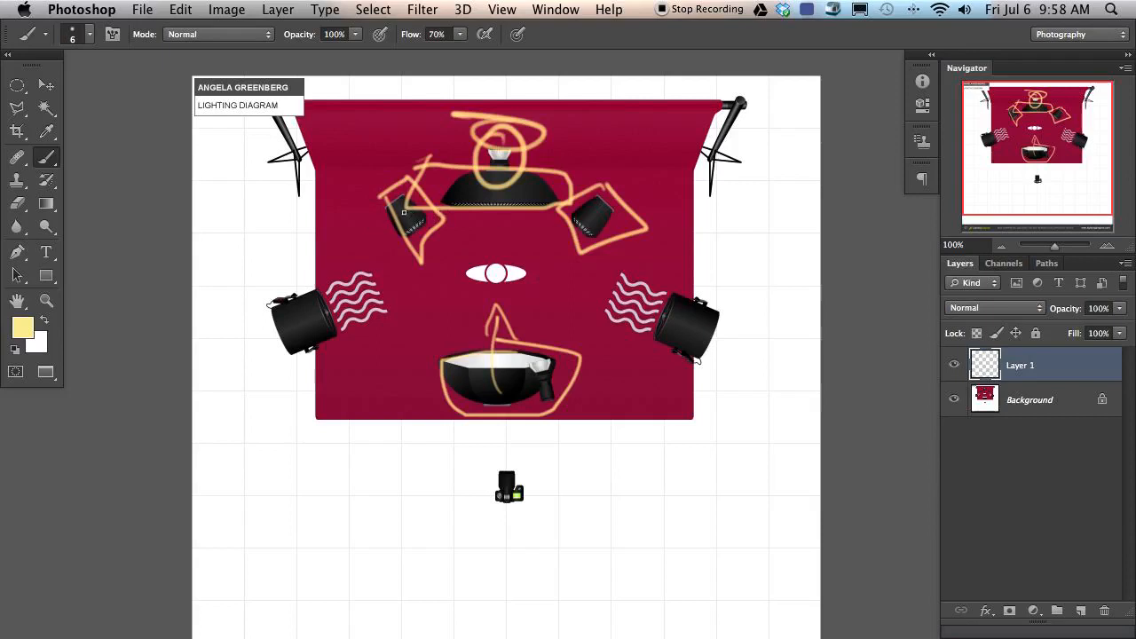
# Step: Handwrite 16 beside or over each of the three outlined rear lights in the diagram
pyautogui.moveTo(341, 190)
pyautogui.mouseDown()
pyautogui.moveTo(340, 230)
pyautogui.moveTo(373, 232)
pyautogui.mouseUp()
pyautogui.moveTo(523, 186); pyautogui.dragTo(525, 201)
pyautogui.moveTo(593, 199); pyautogui.dragTo(591, 241)
pyautogui.moveTo(600, 204); pyautogui.dragTo(606, 247)
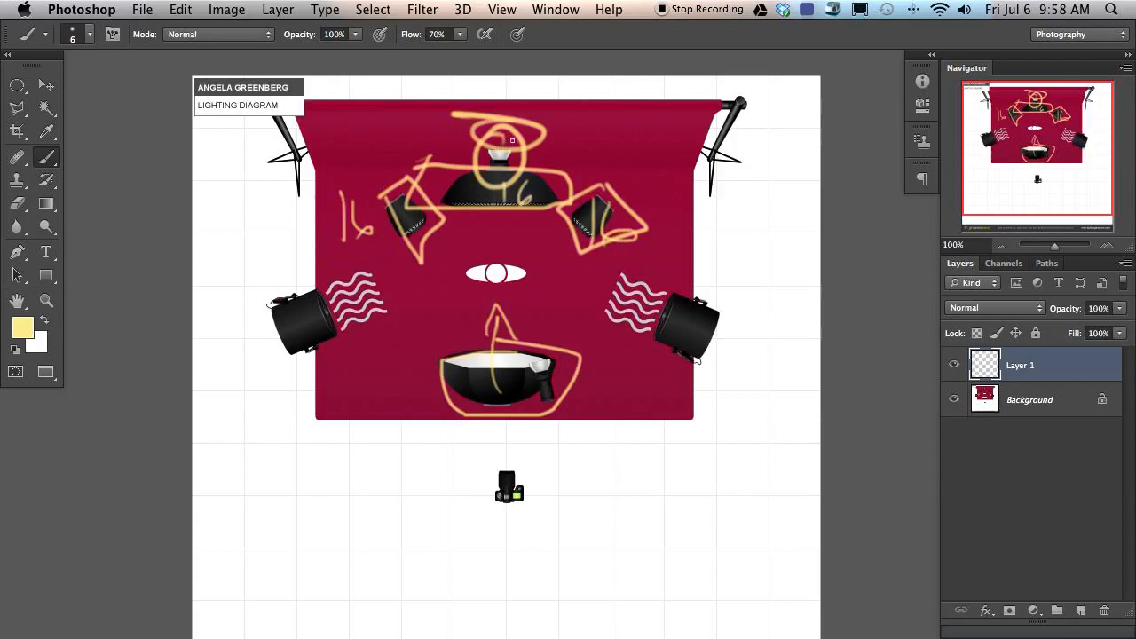
pyautogui.moveTo(512, 135)
pyautogui.mouseDown()
pyautogui.moveTo(537, 148)
pyautogui.moveTo(539, 130)
pyautogui.moveTo(510, 173)
pyautogui.moveTo(493, 123)
pyautogui.mouseUp()
pyautogui.press('super+alt+z')
pyautogui.press('super+alt+z')
pyautogui.press('super+z')
pyautogui.moveTo(401, 231)
pyautogui.mouseDown()
pyautogui.moveTo(661, 202)
pyautogui.moveTo(411, 203)
pyautogui.moveTo(549, 210)
pyautogui.mouseUp()
pyautogui.moveTo(469, 151)
pyautogui.mouseDown()
pyautogui.moveTo(497, 147)
pyautogui.moveTo(529, 158)
pyautogui.mouseUp()
pyautogui.hotkey('ctrl', 'z')
# Step: Handwrite 5.6 beside the front dish light and sketch an angled box over it with an arrow toward the subject
pyautogui.moveTo(369, 361)
pyautogui.mouseDown()
pyautogui.moveTo(401, 344)
pyautogui.moveTo(447, 363)
pyautogui.mouseUp()
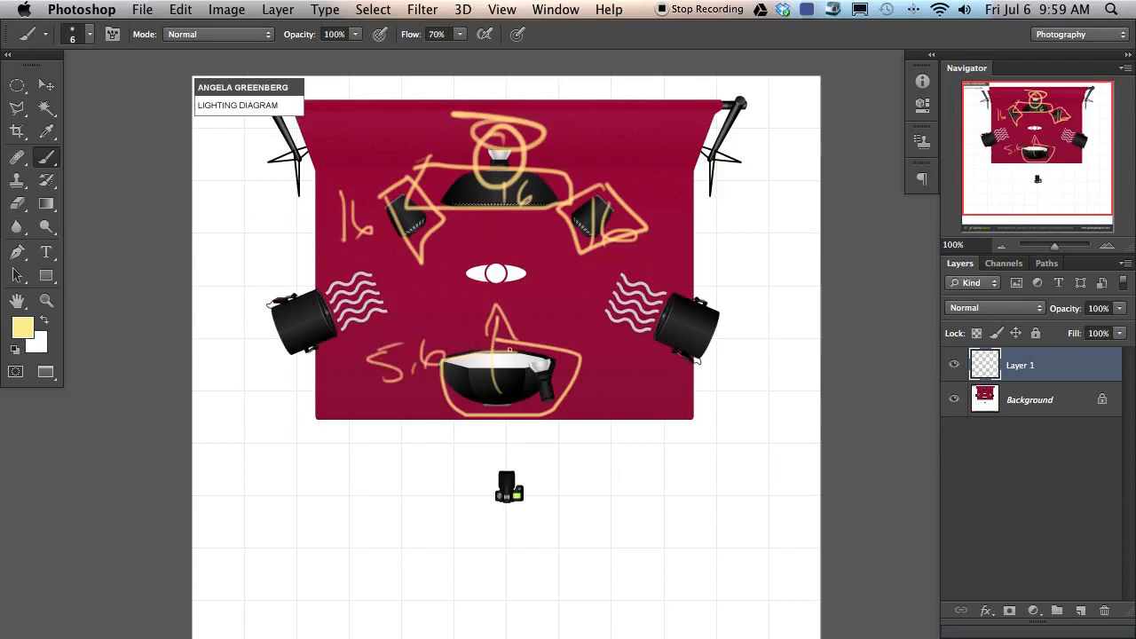
pyautogui.moveTo(472, 282); pyautogui.dragTo(499, 288)
pyautogui.press('super+z')
pyautogui.moveTo(549, 354)
pyautogui.mouseDown()
pyautogui.moveTo(539, 420)
pyautogui.moveTo(585, 411)
pyautogui.moveTo(559, 336)
pyautogui.mouseUp()
pyautogui.press('super+z')
pyautogui.moveTo(498, 363)
pyautogui.mouseDown()
pyautogui.moveTo(580, 416)
pyautogui.moveTo(515, 287)
pyautogui.moveTo(519, 322)
pyautogui.moveTo(527, 301)
pyautogui.moveTo(561, 318)
pyautogui.mouseUp()
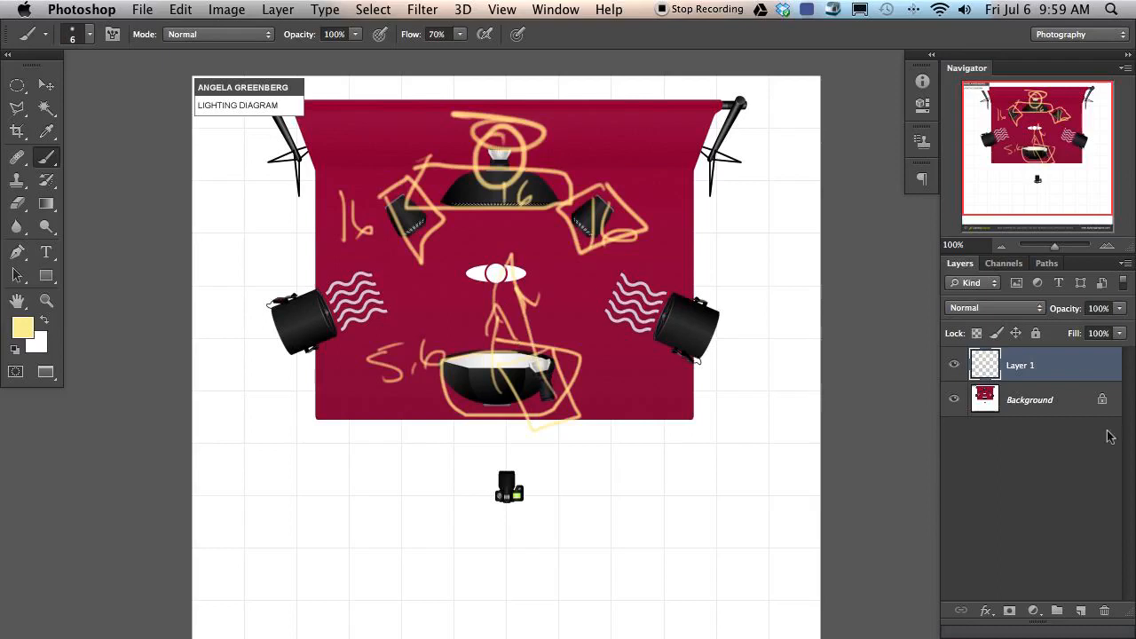
# Step: Hide the diagram's annotation layer and return to the portrait
pyautogui.click(954, 365)
pyautogui.hotkey('ctrl', 'Down')
pyautogui.click(897, 470)
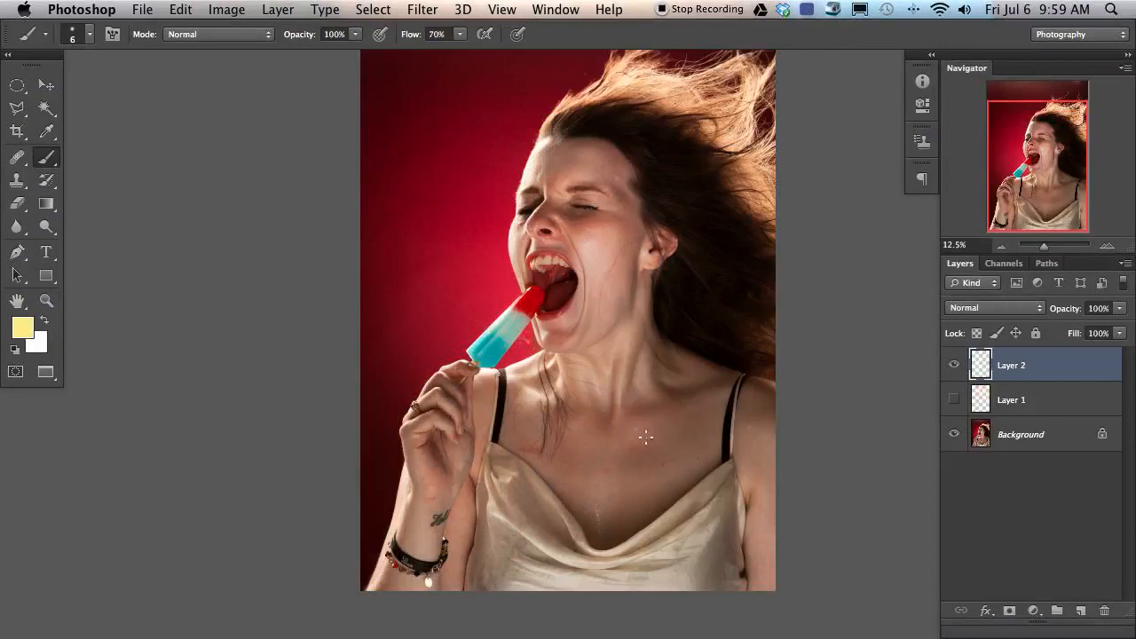
# Step: Circle the popsicle's red tip at the mouth with a 30 px yellow brush at 33.33% zoom
pyautogui.scroll(3, 537, 393)
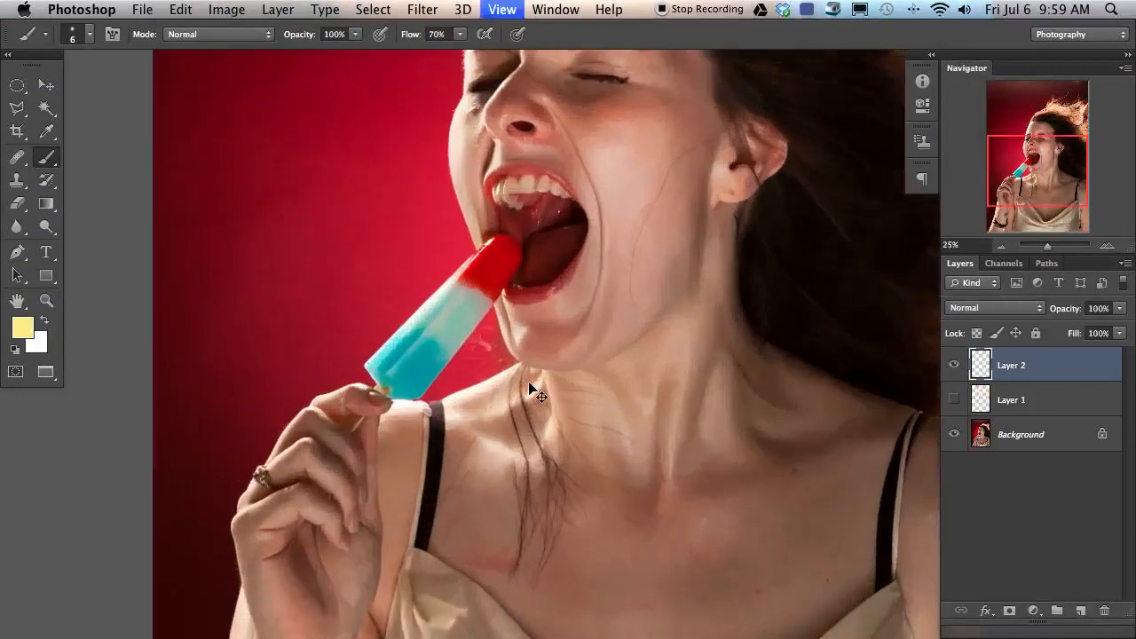
pyautogui.moveTo(524, 264)
pyautogui.mouseDown()
pyautogui.moveTo(561, 342)
pyautogui.moveTo(541, 330)
pyautogui.mouseUp()
pyautogui.moveTo(534, 316); pyautogui.dragTo(515, 337)
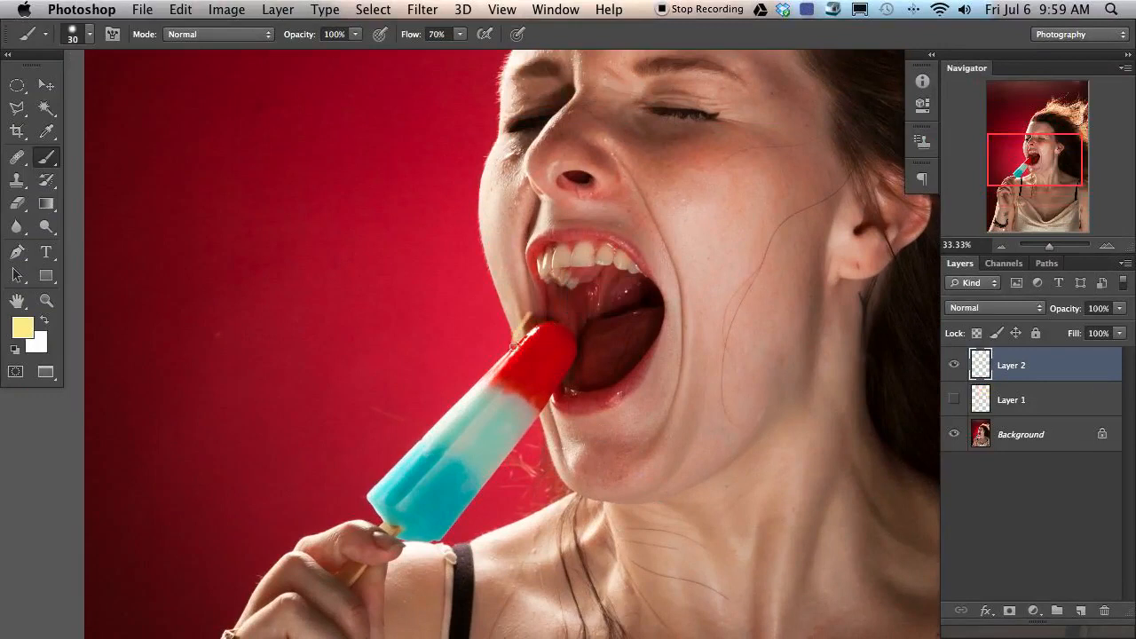
pyautogui.moveTo(543, 292); pyautogui.dragTo(527, 300)
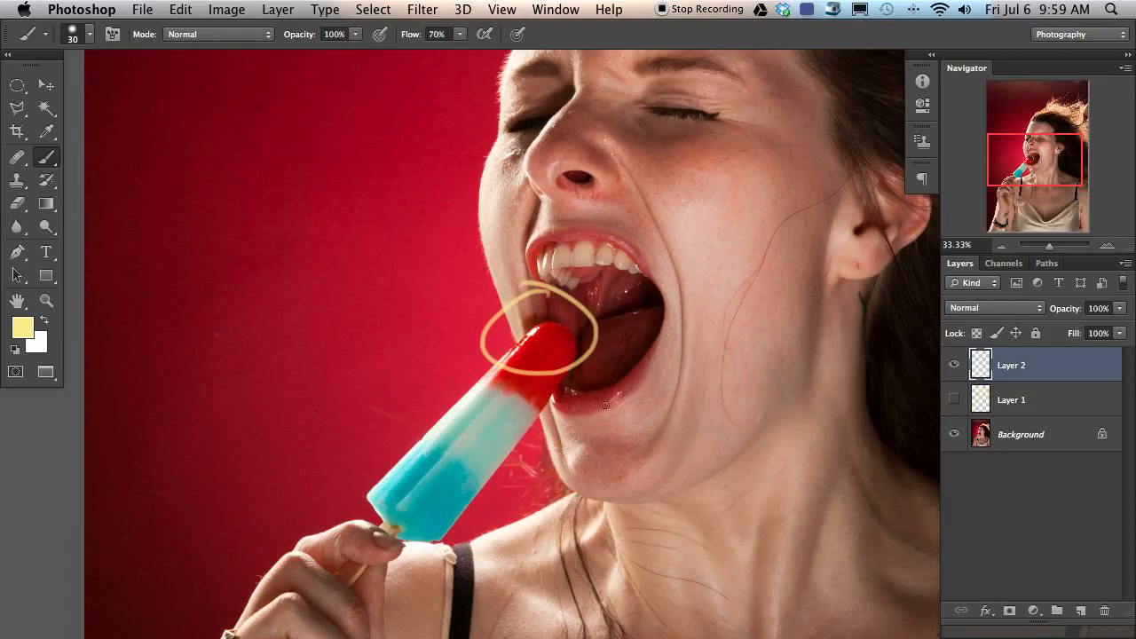
pyautogui.scroll(5, 665, 304)
pyautogui.hscroll(2, 665, 304)
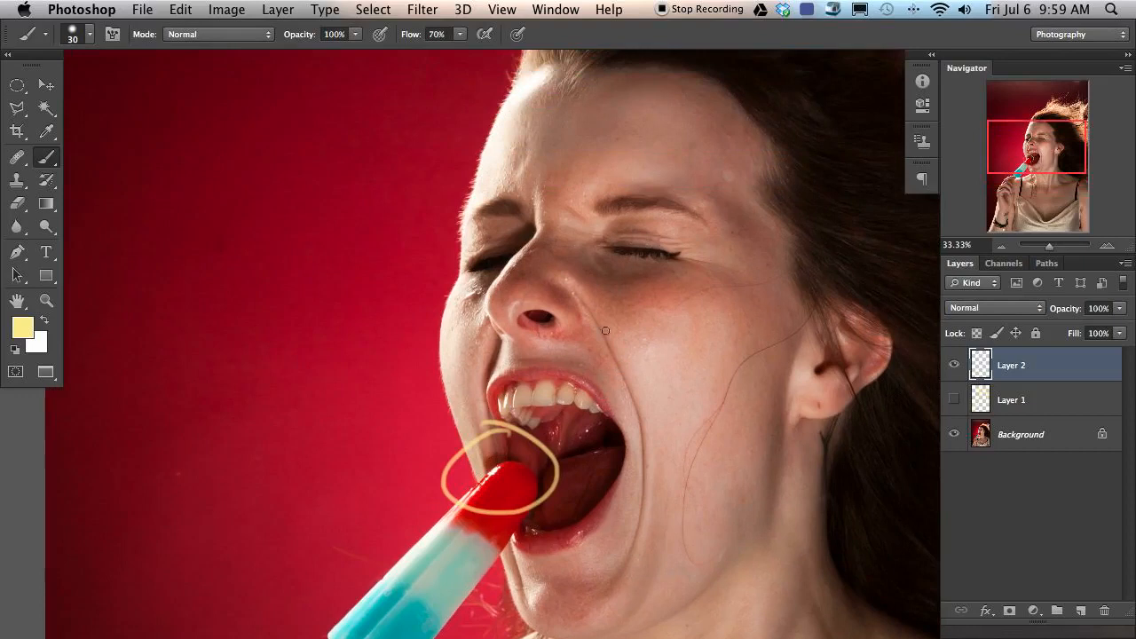
# Step: Examine how the light falls on the face, mouth, popsicle, neck and backlit hair in the portrait
pyautogui.scroll(-4, 610, 491)
pyautogui.hscroll(1, 609, 490)
pyautogui.scroll(-4, 611, 450)
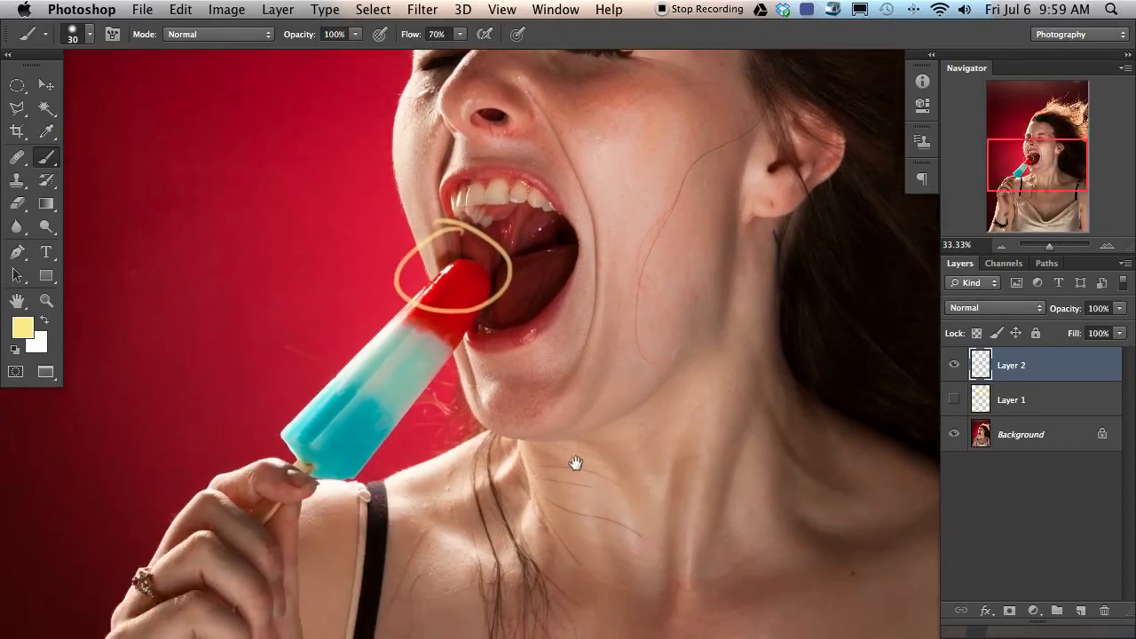
pyautogui.scroll(6, 578, 459)
pyautogui.hscroll(4, 654, 470)
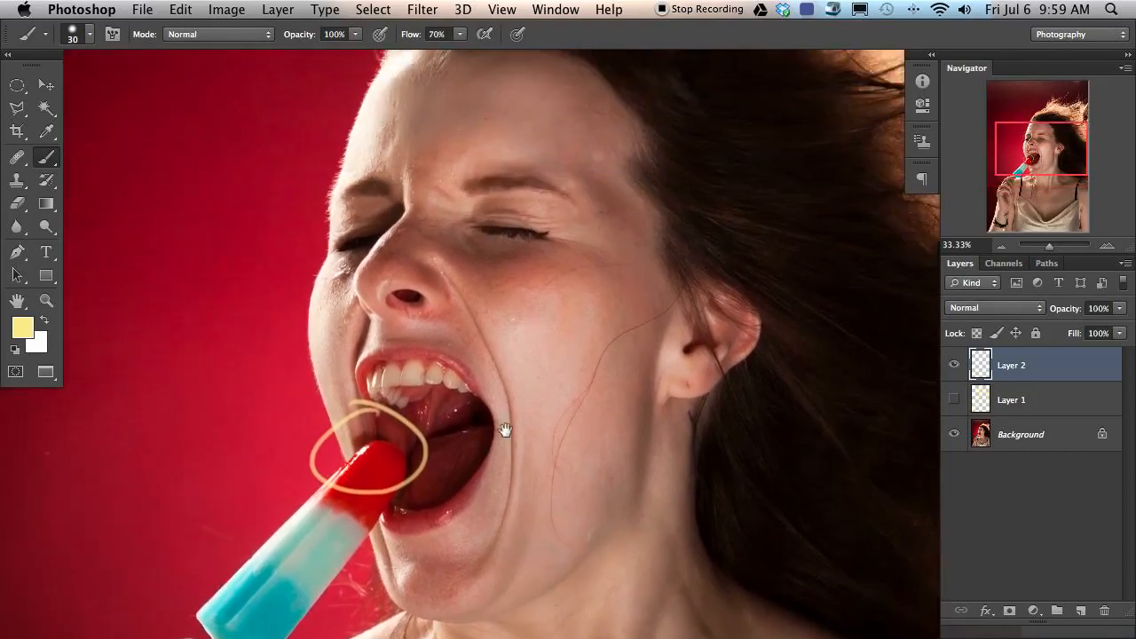
pyautogui.hscroll(-4, 515, 444)
pyautogui.scroll(2, 515, 444)
pyautogui.scroll(-2, 486, 417)
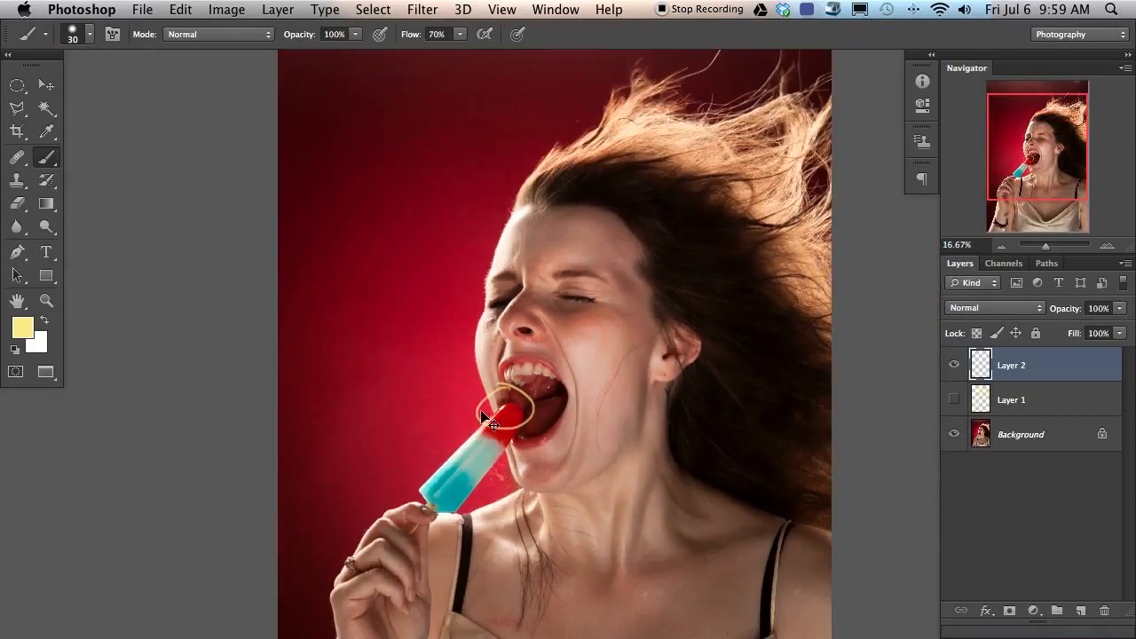
# Step: Delete both annotation layers, Layer 1 and Layer 2, from the portrait
pyautogui.keyDown('shift'); pyautogui.click(1065, 407); pyautogui.keyUp('shift')
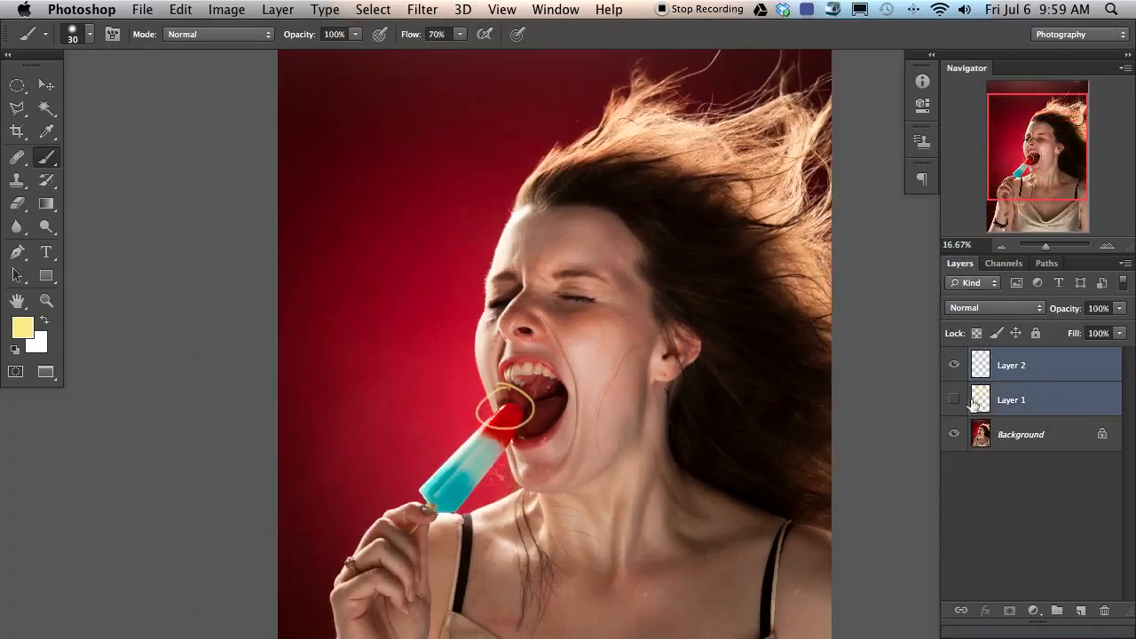
pyautogui.press('Delete')
pyautogui.hotkey('ctrl', 'Down')
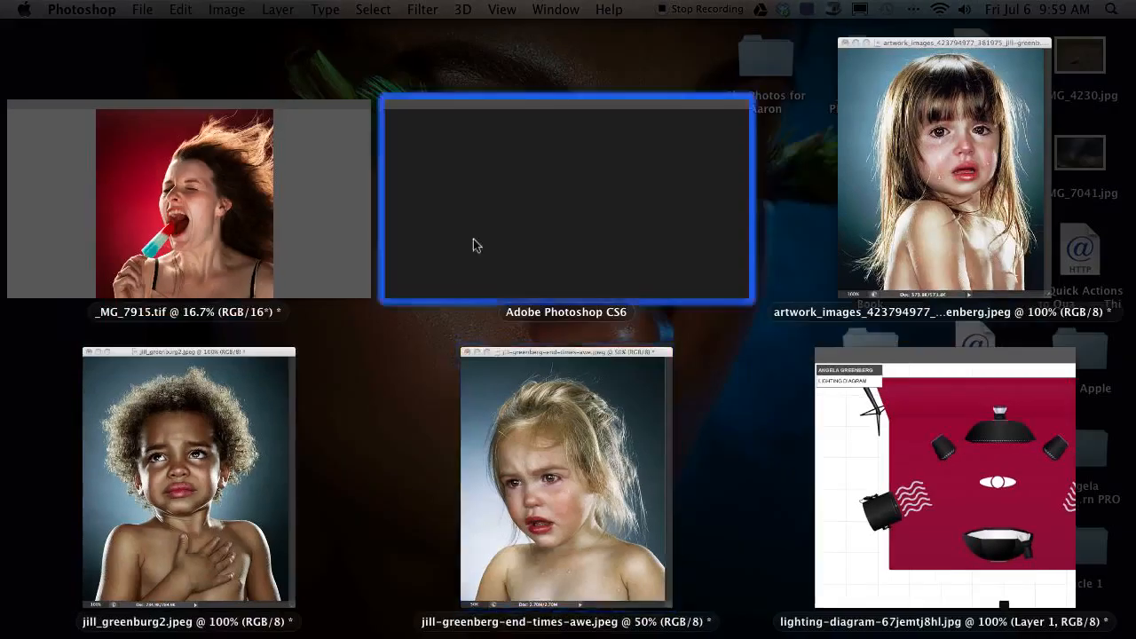
pyautogui.hotkey('ctrl', 'Down')
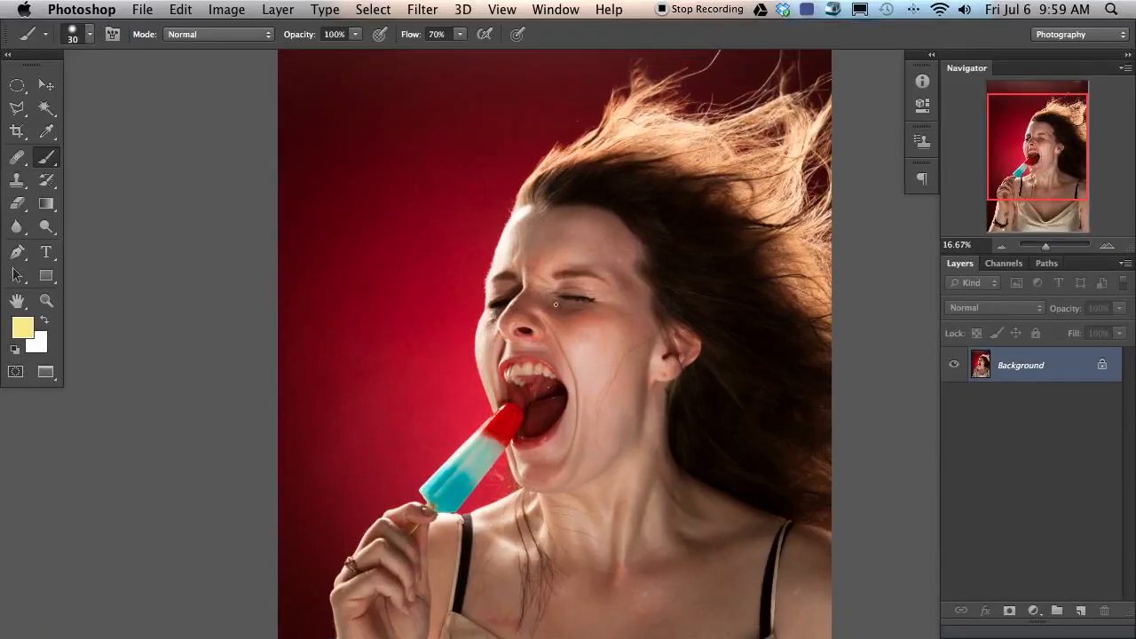
# Step: Switch to floating windows, putting the lighting diagram away and placing the portrait beside the child reference photos
pyautogui.press('f')
pyautogui.press('f')
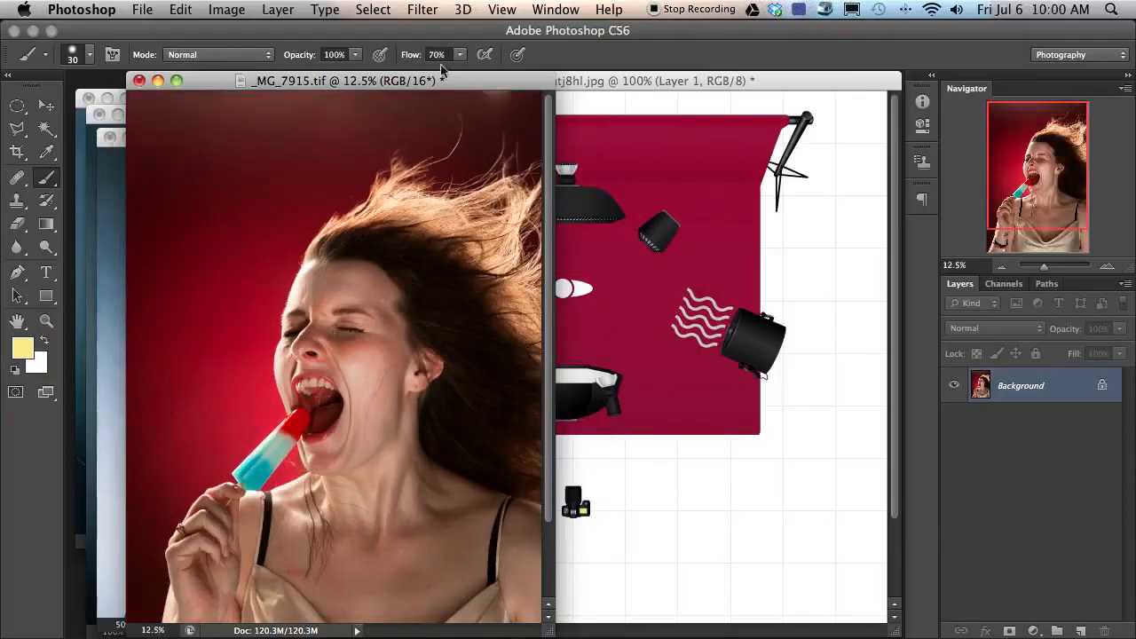
pyautogui.moveTo(451, 84); pyautogui.dragTo(740, 107)
pyautogui.click(300, 82)
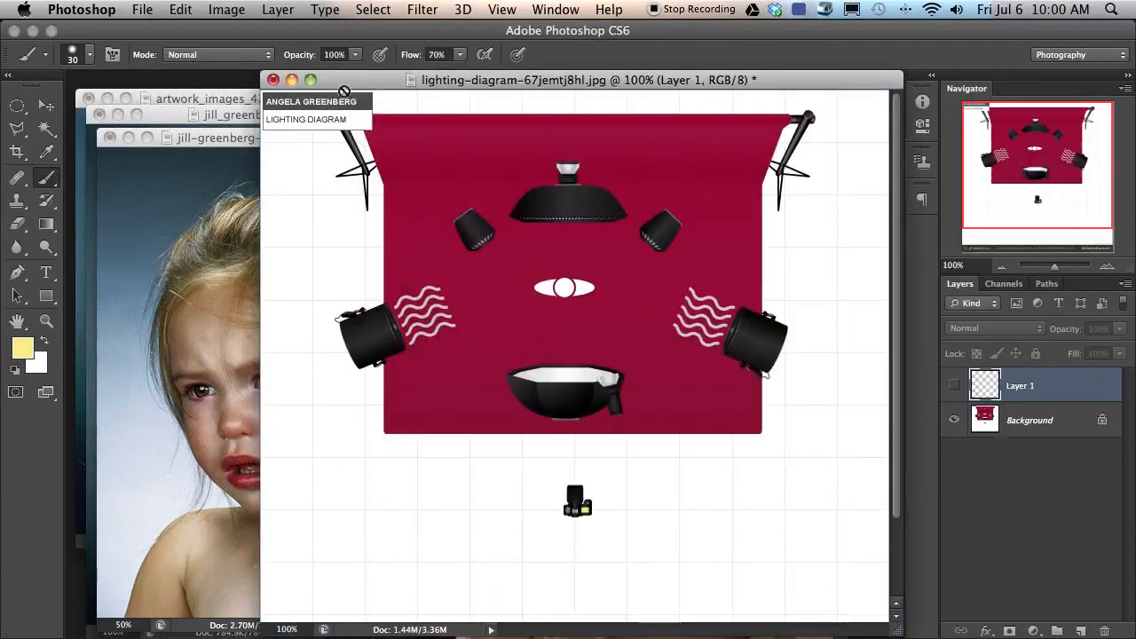
pyautogui.click(293, 82)
pyautogui.moveTo(370, 138); pyautogui.dragTo(366, 147)
pyautogui.moveTo(578, 101); pyautogui.dragTo(622, 100)
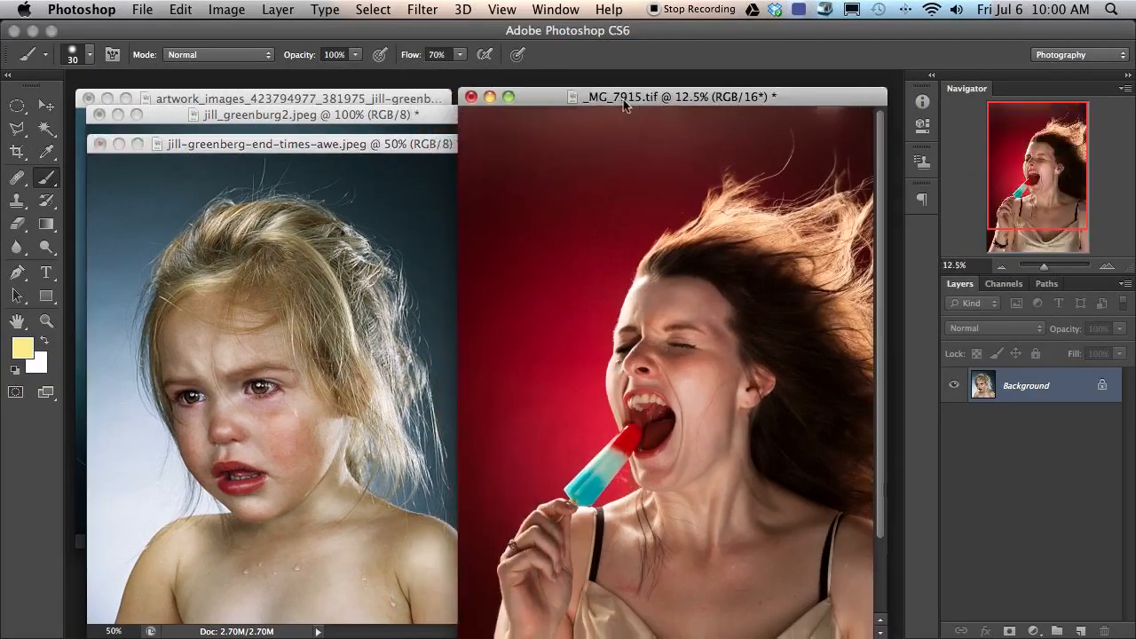
# Step: Arrange the three child reference photo windows so each one and the portrait can be reached
pyautogui.click(403, 148)
pyautogui.moveTo(403, 148); pyautogui.dragTo(504, 163)
pyautogui.moveTo(426, 114); pyautogui.dragTo(769, 133)
pyautogui.moveTo(346, 100); pyautogui.dragTo(293, 107)
pyautogui.click(424, 162)
pyautogui.moveTo(425, 163); pyautogui.dragTo(321, 151)
pyautogui.moveTo(619, 138); pyautogui.dragTo(328, 197)
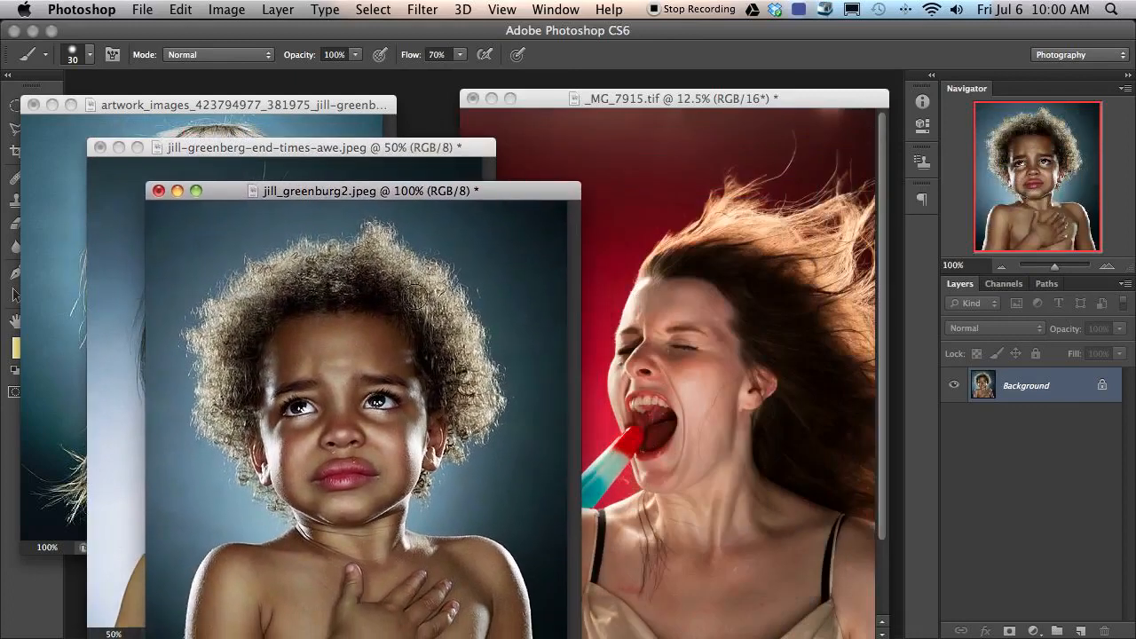
pyautogui.moveTo(390, 197)
pyautogui.mouseDown()
pyautogui.moveTo(596, 123)
pyautogui.moveTo(591, 93)
pyautogui.mouseUp()
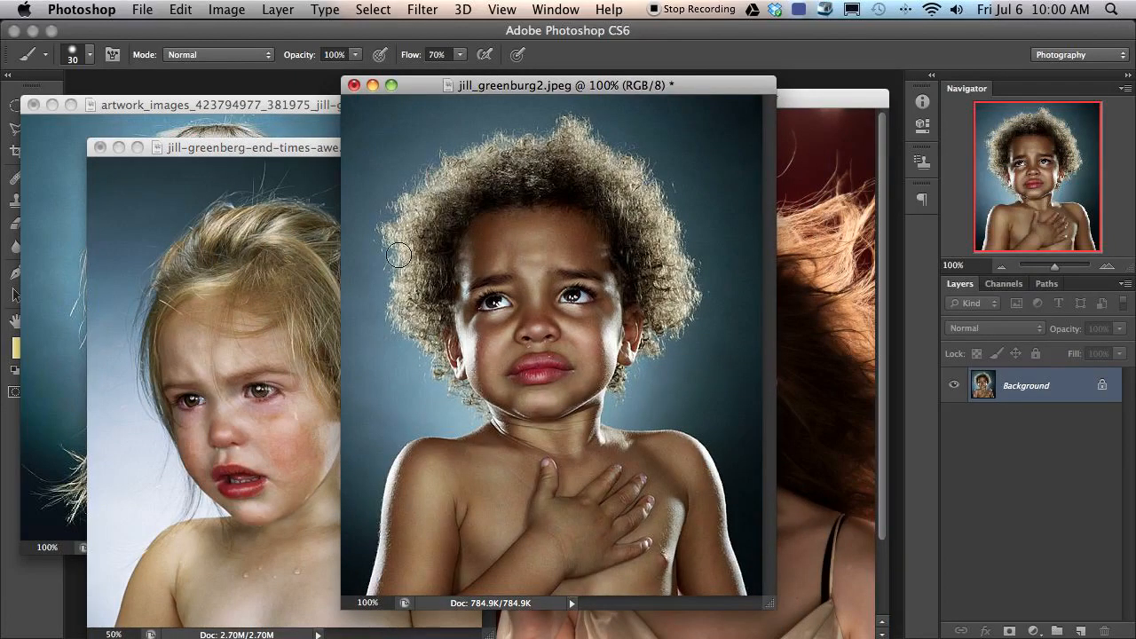
pyautogui.moveTo(580, 85); pyautogui.dragTo(529, 89)
# Step: Copy the three child reference photos into the portrait as separate layers and close their source windows
pyautogui.press('v')
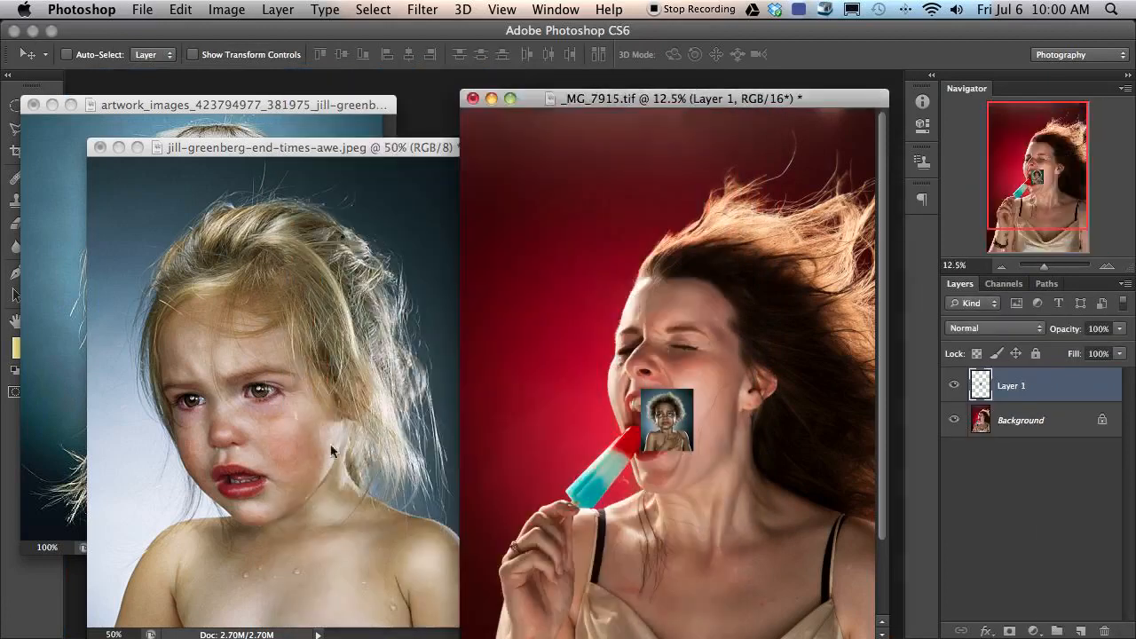
pyautogui.click(331, 451)
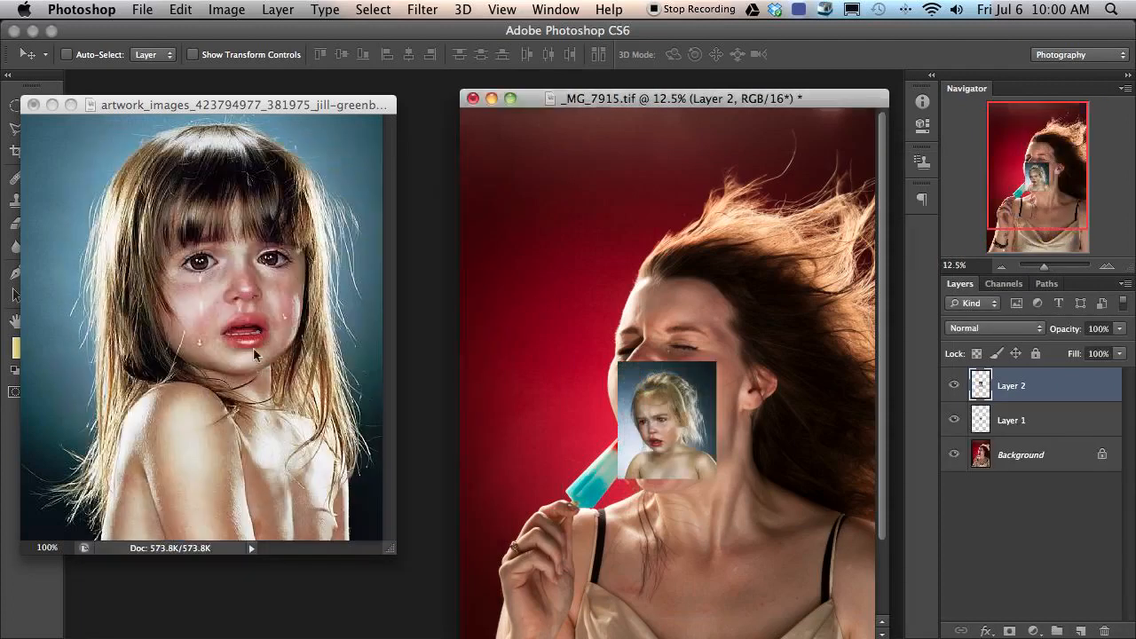
pyautogui.moveTo(202, 318); pyautogui.dragTo(645, 524)
pyautogui.click(386, 397)
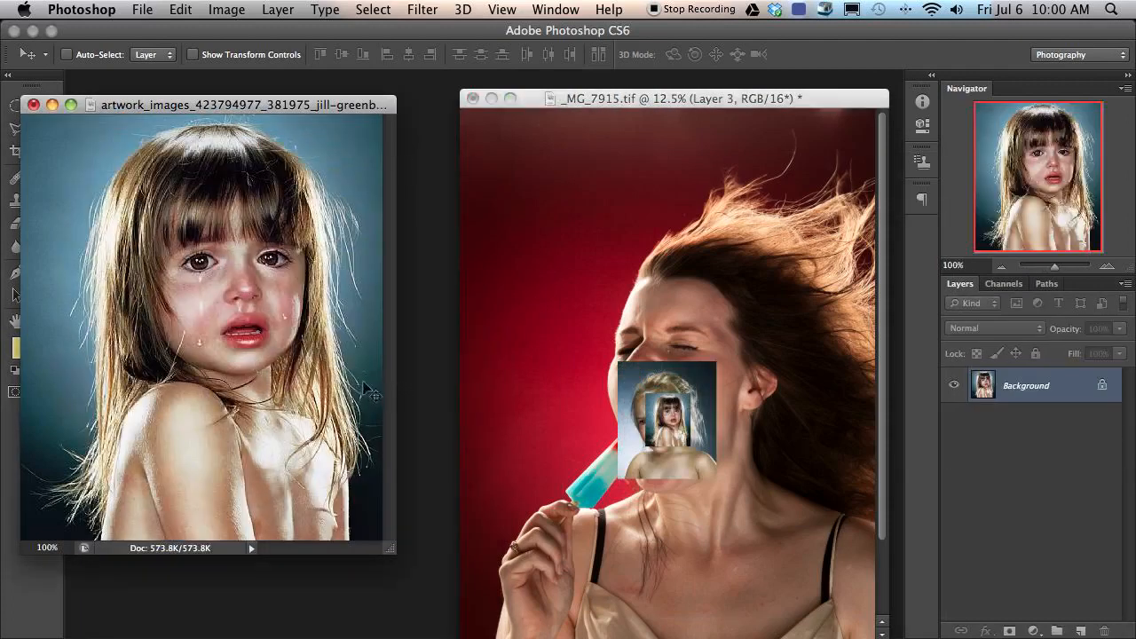
pyautogui.press('super+w')
# Step: Return the portrait to full-screen view, hide Layers 1, 2 and 3, and select the Background layer
pyautogui.moveTo(694, 100); pyautogui.dragTo(531, 95)
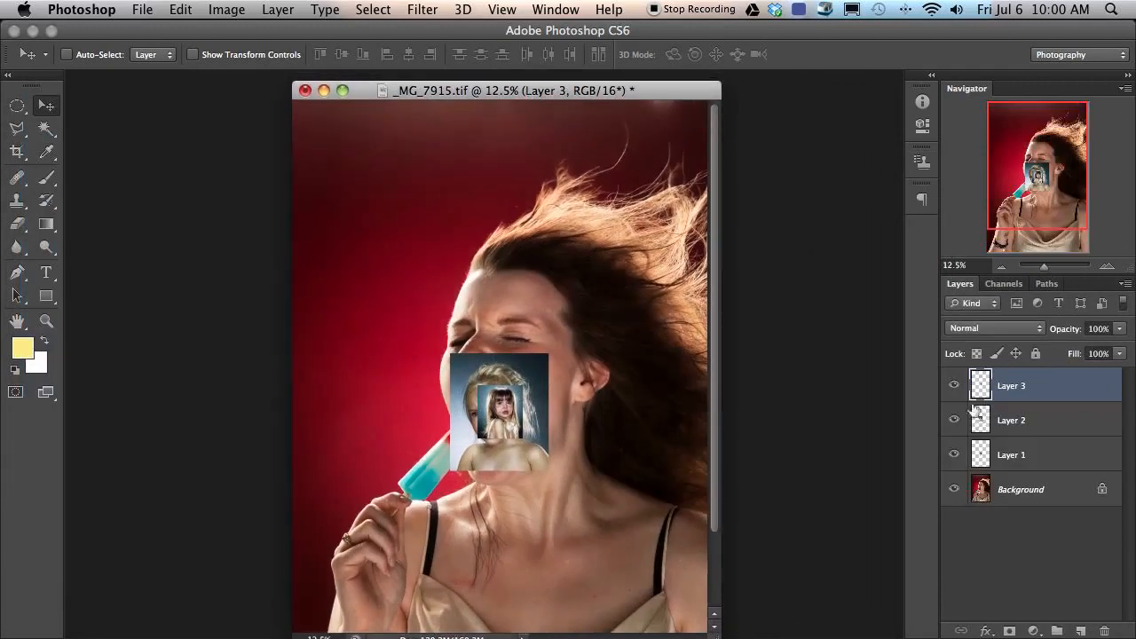
pyautogui.click(954, 396)
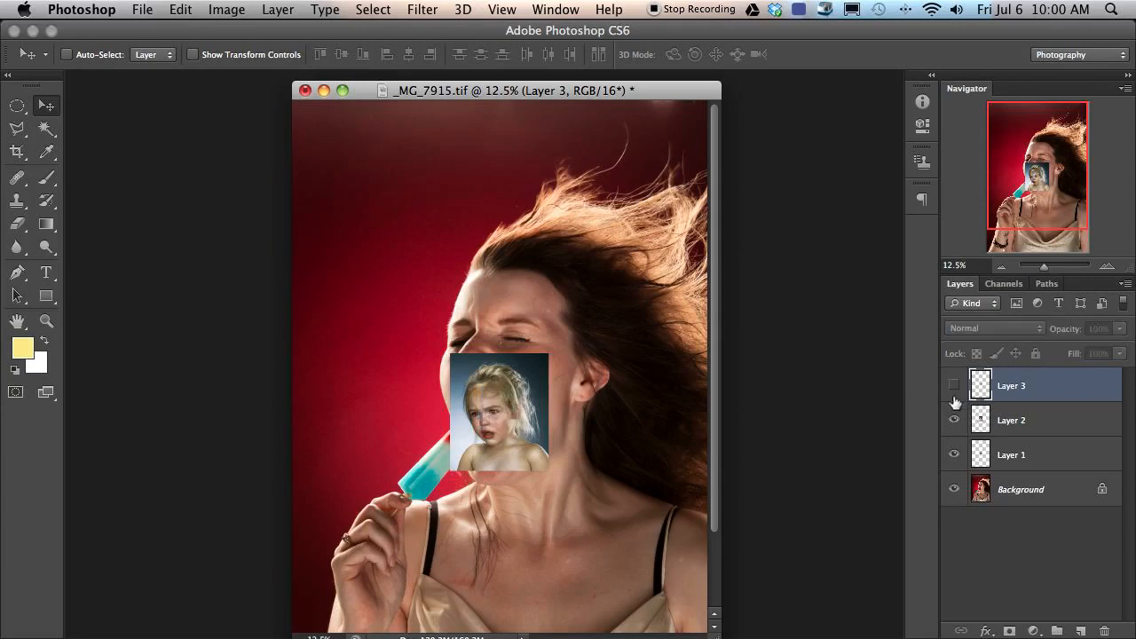
pyautogui.click(955, 419)
pyautogui.click(955, 420)
pyautogui.press('f')
pyautogui.moveTo(668, 434); pyautogui.dragTo(591, 385)
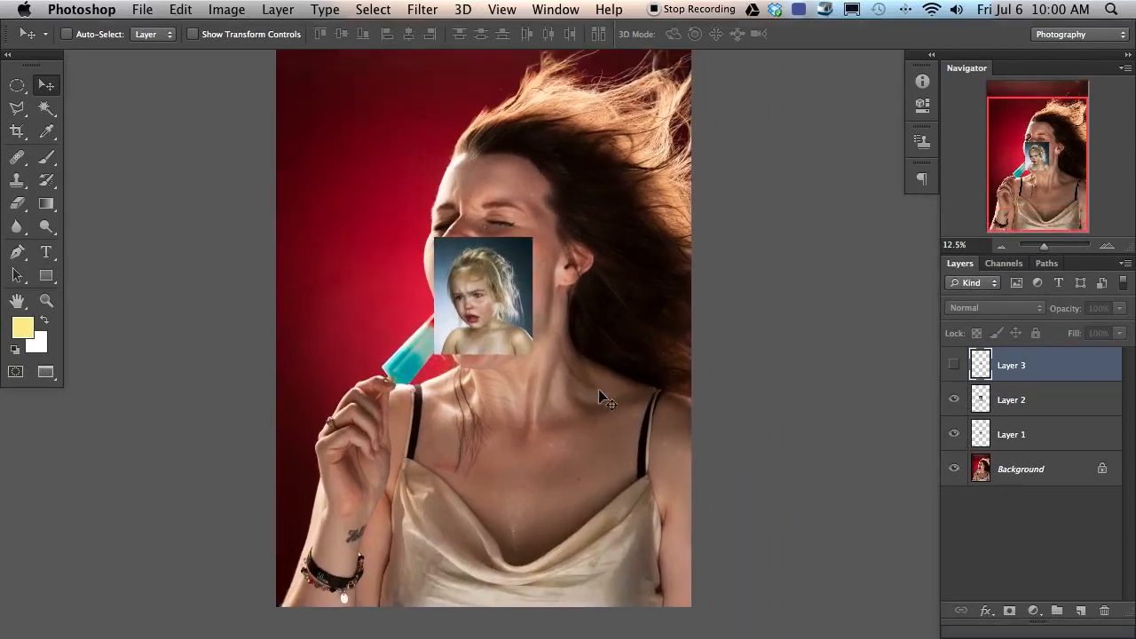
pyautogui.click(953, 399)
pyautogui.click(954, 434)
pyautogui.click(1013, 470)
# Step: Crop the portrait's top and bottom to a nearly square frame around the hair, face and shoulders, keeping the full width
pyautogui.press('super+minus')
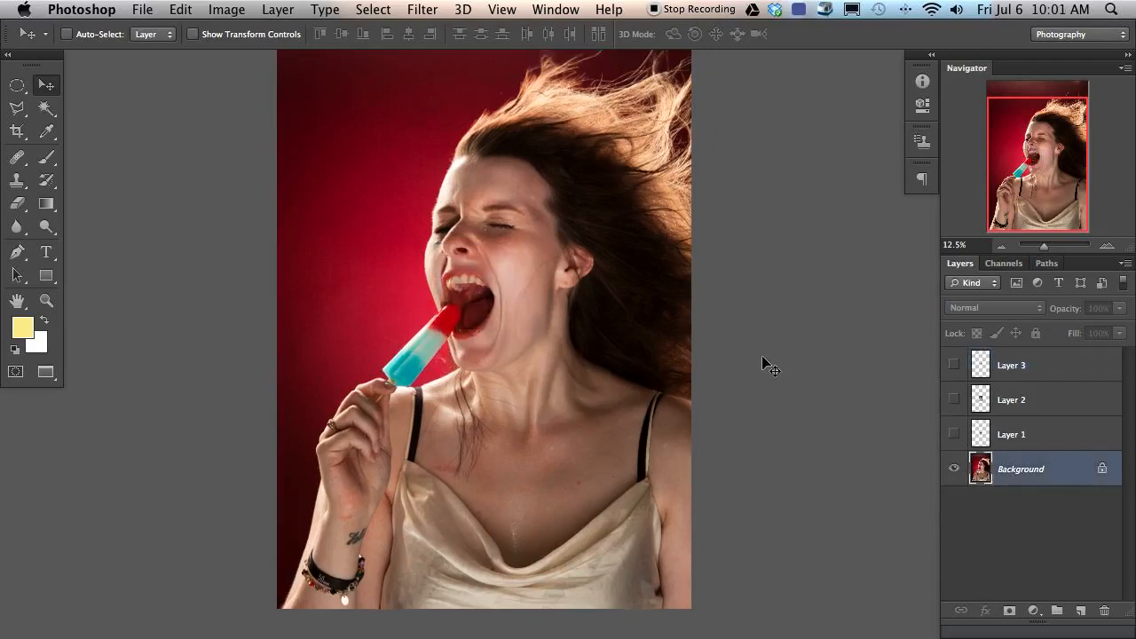
pyautogui.moveTo(619, 316); pyautogui.dragTo(526, 317)
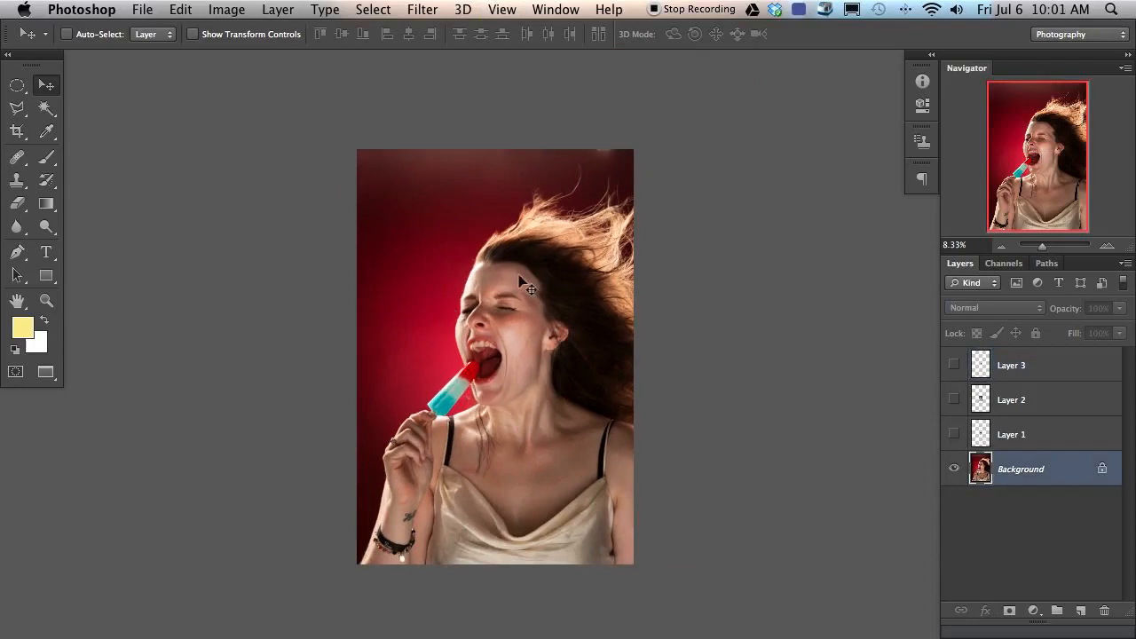
pyautogui.press('c')
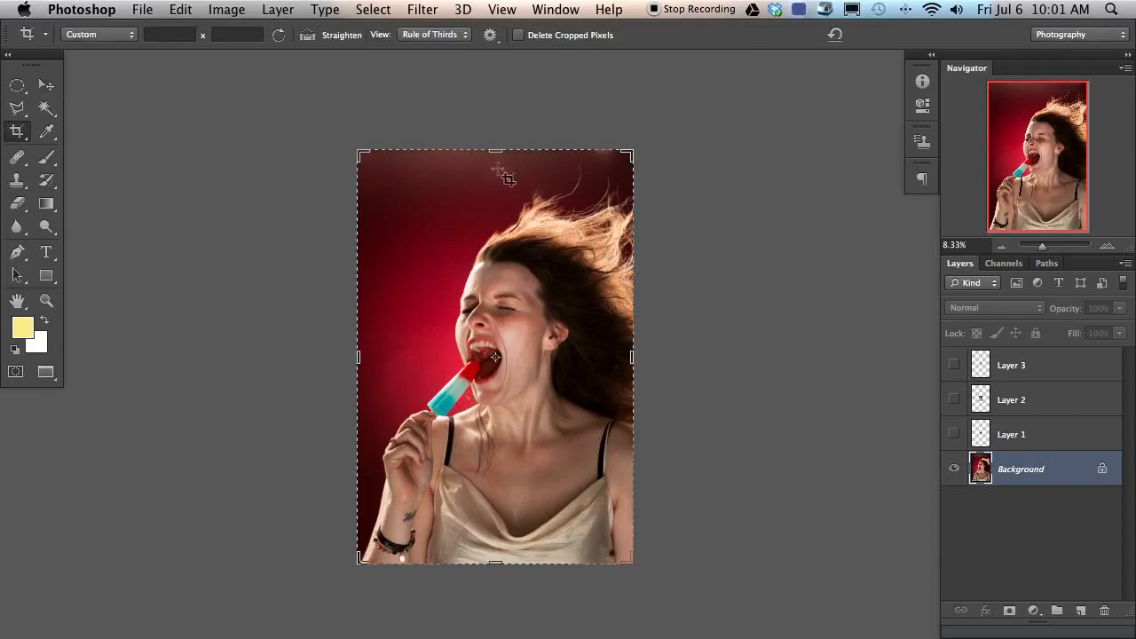
pyautogui.moveTo(501, 151); pyautogui.dragTo(502, 183)
pyautogui.moveTo(502, 534); pyautogui.dragTo(504, 491)
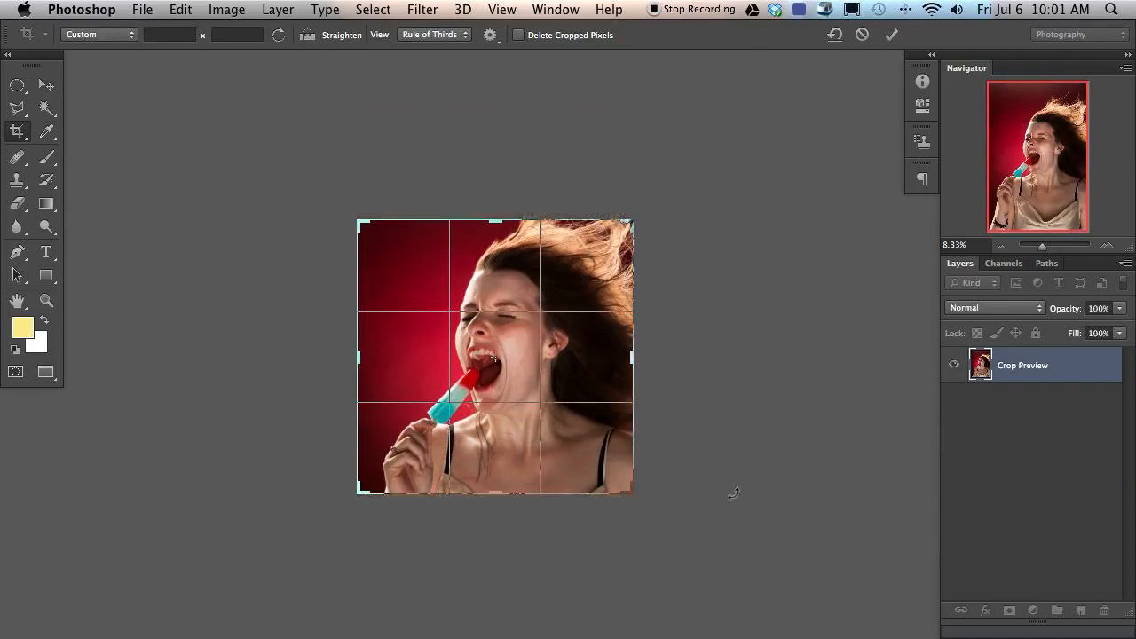
pyautogui.moveTo(503, 219); pyautogui.dragTo(504, 167)
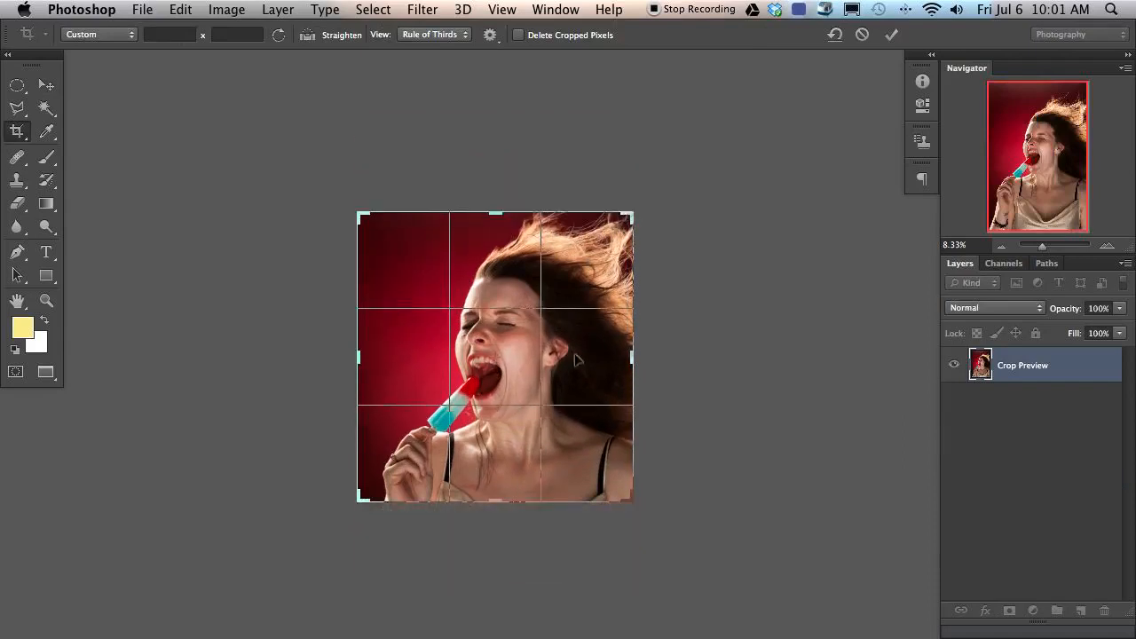
pyautogui.moveTo(506, 504); pyautogui.dragTo(504, 509)
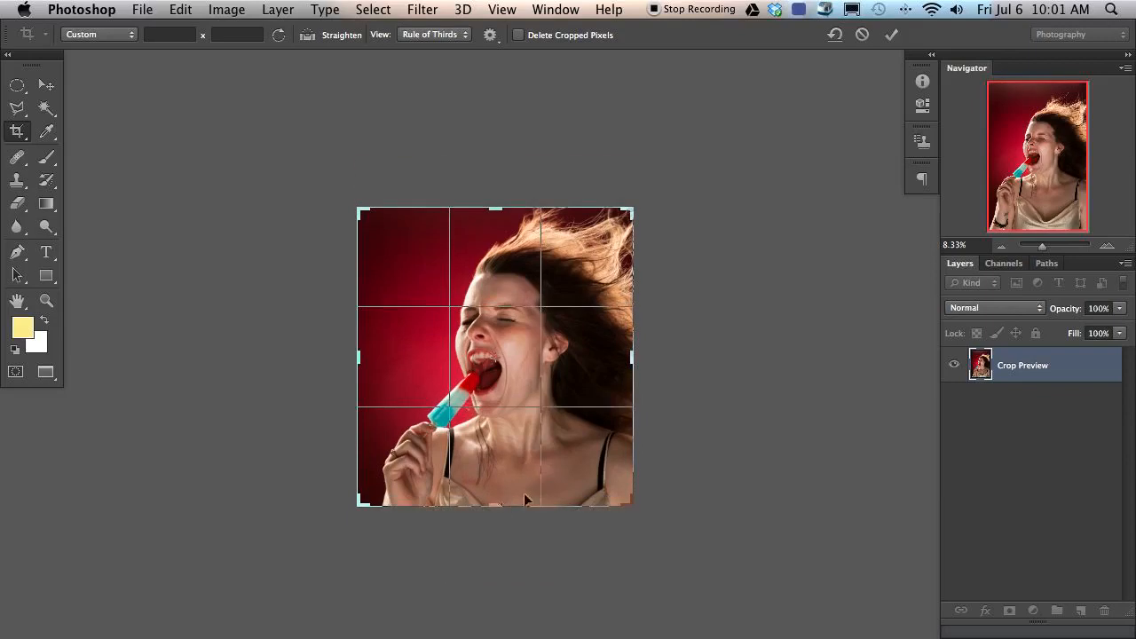
pyautogui.press('Return')
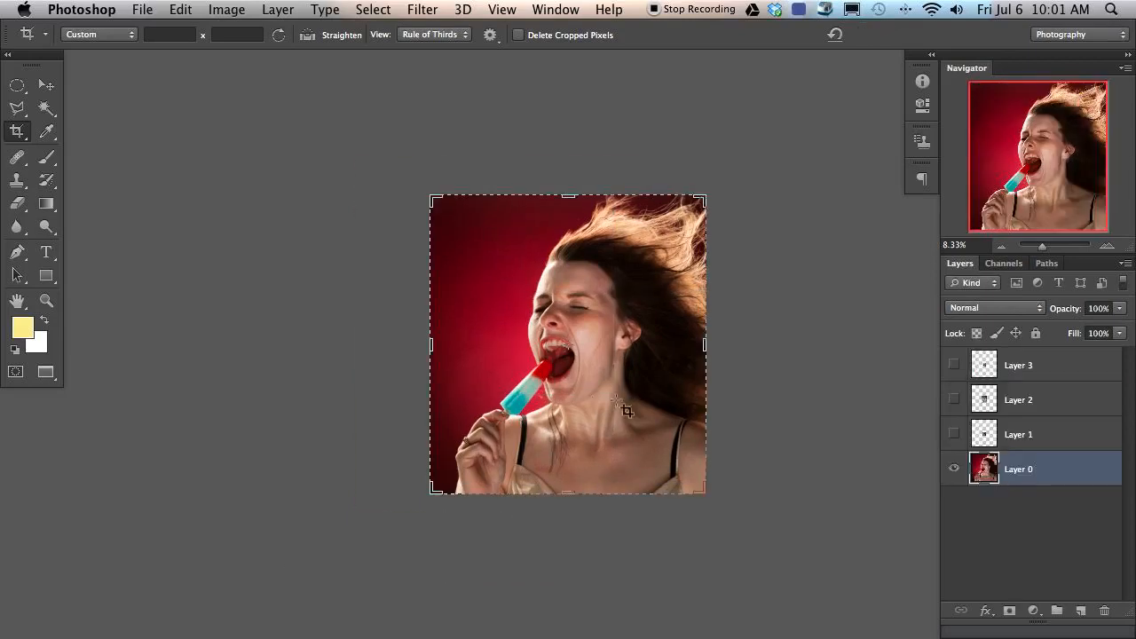
# Step: Draw a diagonal yellow line from the windblown hair through the mouth to the hand on a new layer with a 110 px brush
pyautogui.press('super+equal')
pyautogui.press('super+minus')
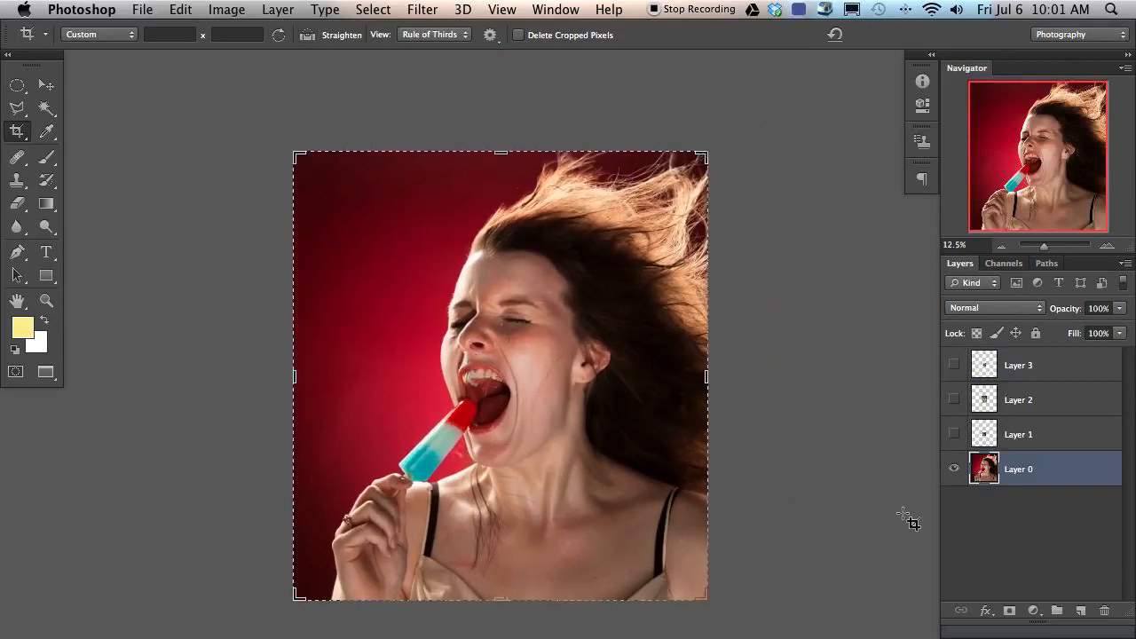
pyautogui.press('super+alt+shift+n')
pyautogui.press('b')
pyautogui.moveTo(421, 415); pyautogui.dragTo(492, 415)
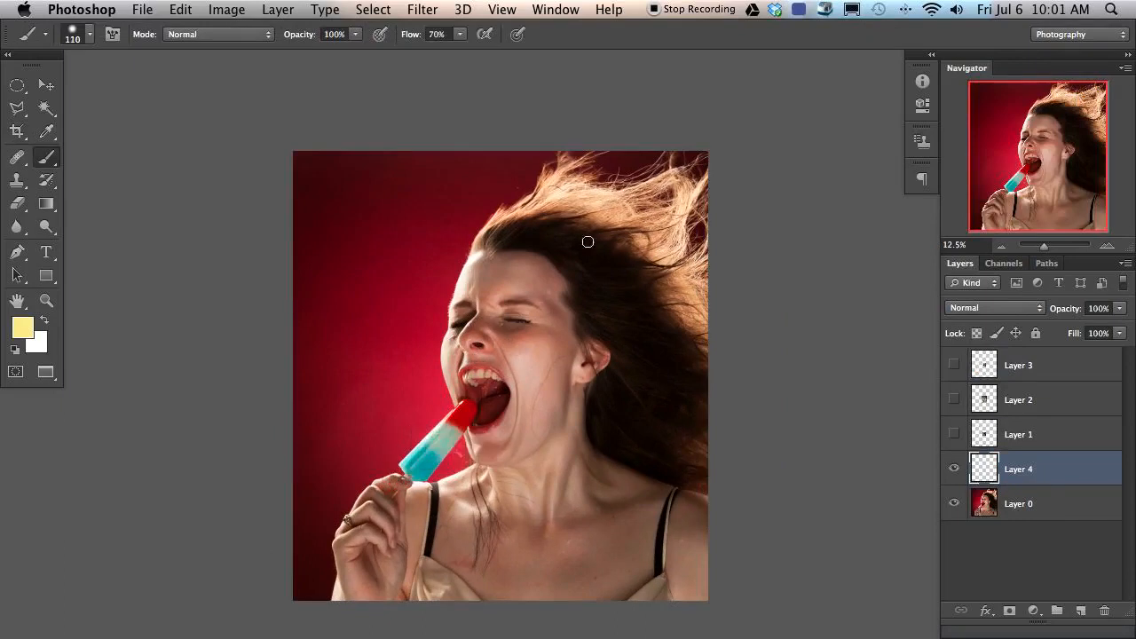
pyautogui.moveTo(678, 185)
pyautogui.mouseDown()
pyautogui.moveTo(374, 586)
pyautogui.moveTo(321, 598)
pyautogui.mouseUp()
pyautogui.press('super+z')
pyautogui.moveTo(682, 183)
pyautogui.mouseDown()
pyautogui.moveTo(291, 598)
pyautogui.moveTo(692, 154)
pyautogui.mouseUp()
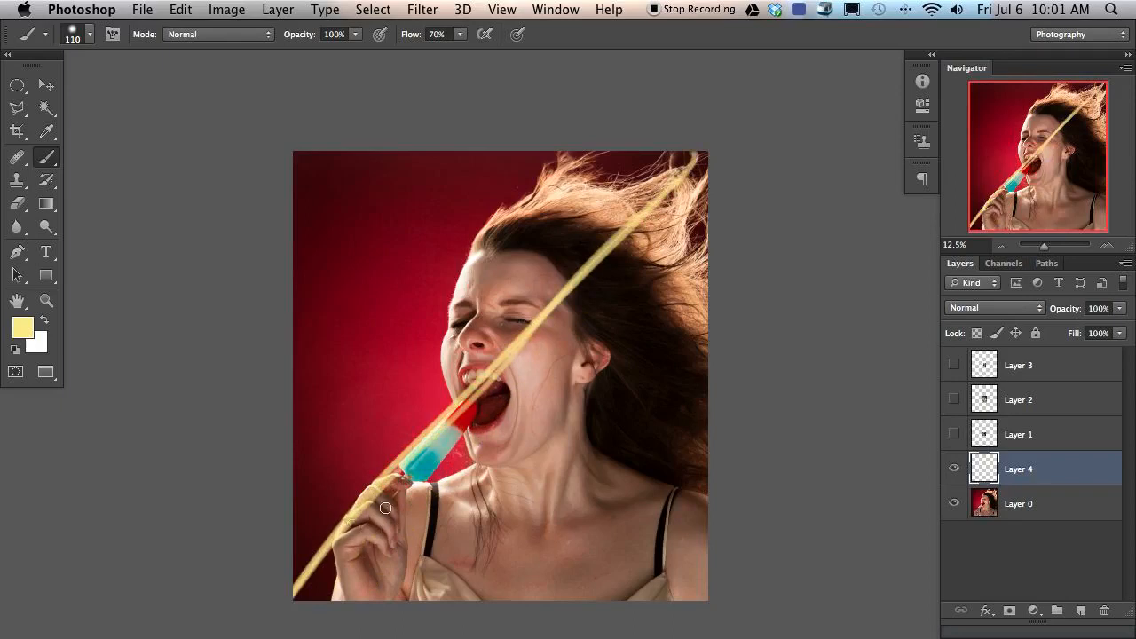
# Step: Redraw the diagonal as slightly curved strokes from the hair to the hand, and delete the stroke layer
pyautogui.hotkey('ctrl', 'z')
pyautogui.hotkey('ctrl', 'z')
pyautogui.hotkey('ctrl', 'z')
pyautogui.moveTo(699, 169)
pyautogui.mouseDown()
pyautogui.moveTo(355, 497)
pyautogui.moveTo(350, 517)
pyautogui.moveTo(707, 165)
pyautogui.mouseUp()
pyautogui.hotkey('ctrl', 'z')
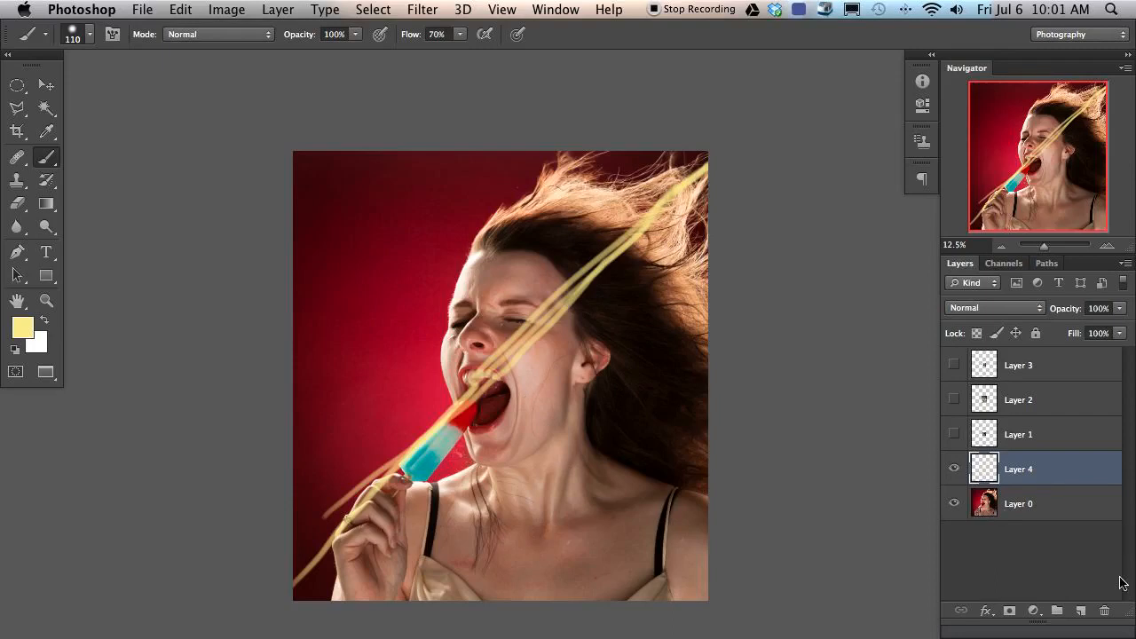
pyautogui.press('Delete')
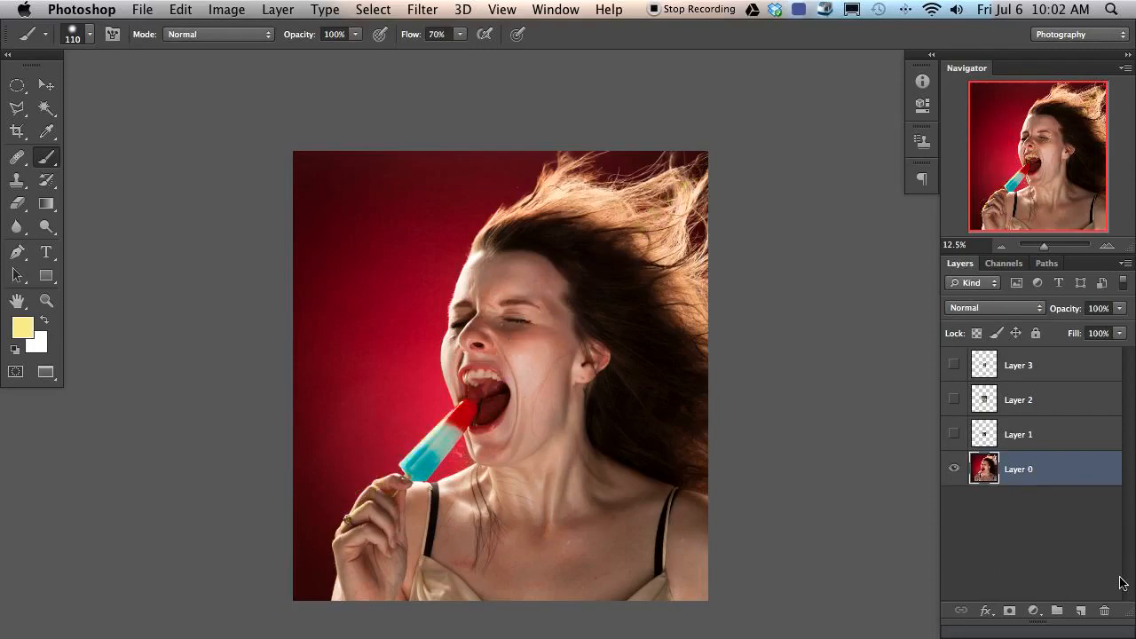
# Step: Show Layer 1 and enlarge the curly-haired child's photo until it covers most of the portrait
pyautogui.click(953, 434)
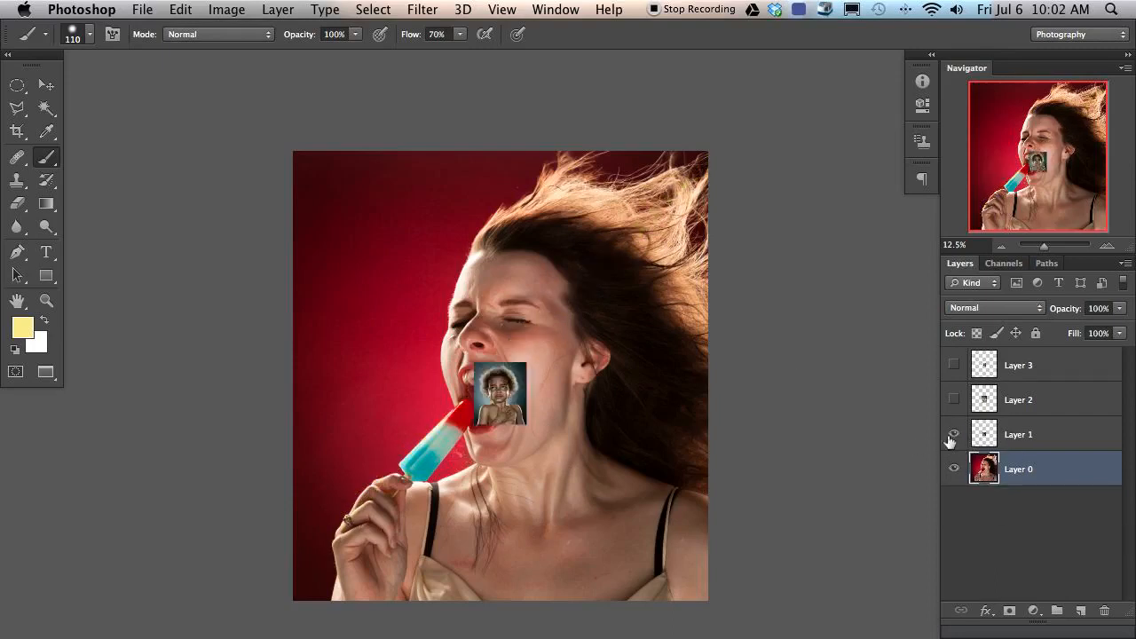
pyautogui.click(1008, 432)
pyautogui.press('super+t')
pyautogui.moveTo(528, 428); pyautogui.dragTo(664, 424)
pyautogui.press('Return')
pyautogui.press('b')
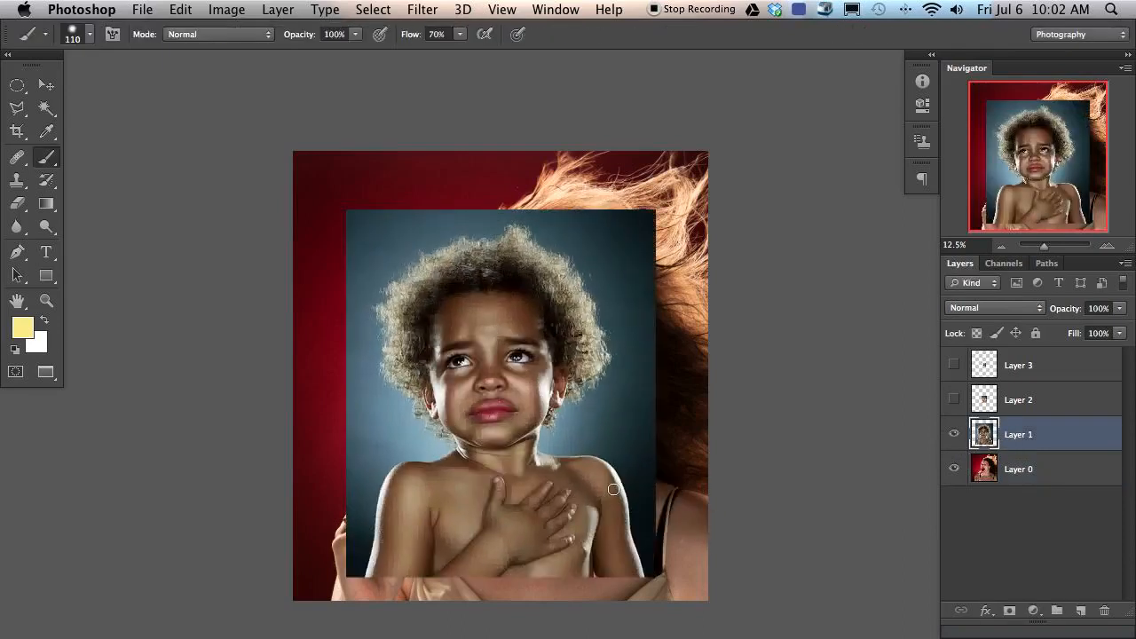
pyautogui.press('super+plus')
pyautogui.moveTo(606, 510)
pyautogui.mouseDown()
pyautogui.moveTo(640, 371)
pyautogui.moveTo(607, 436)
pyautogui.mouseUp()
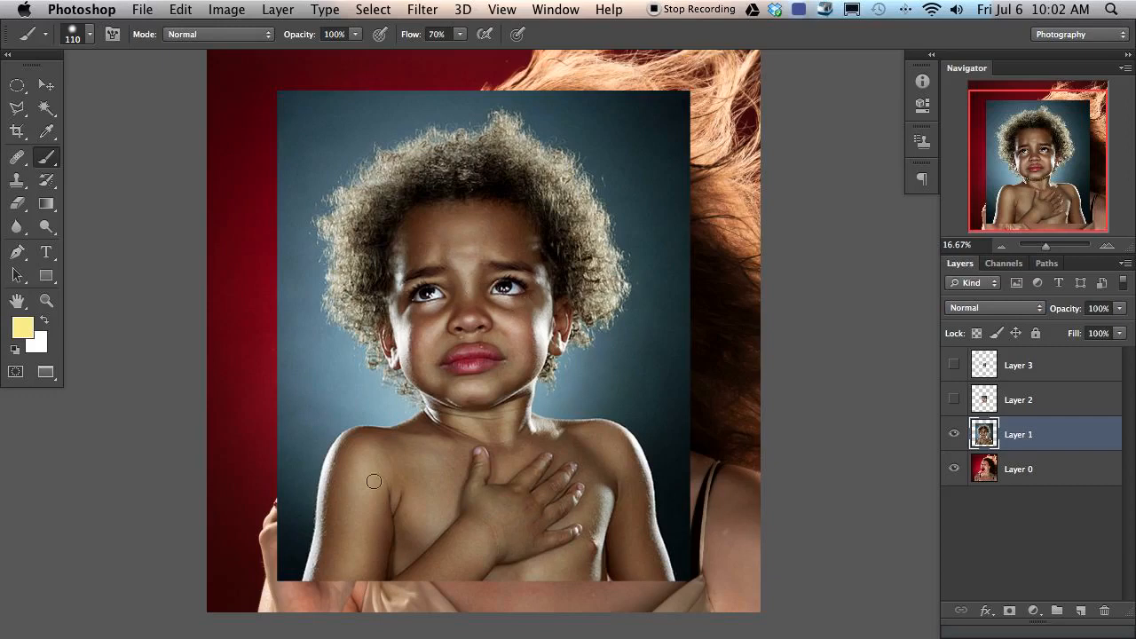
# Step: Group the three reference photo layers, Layers 1 to 3, and hide the group
pyautogui.click(955, 399)
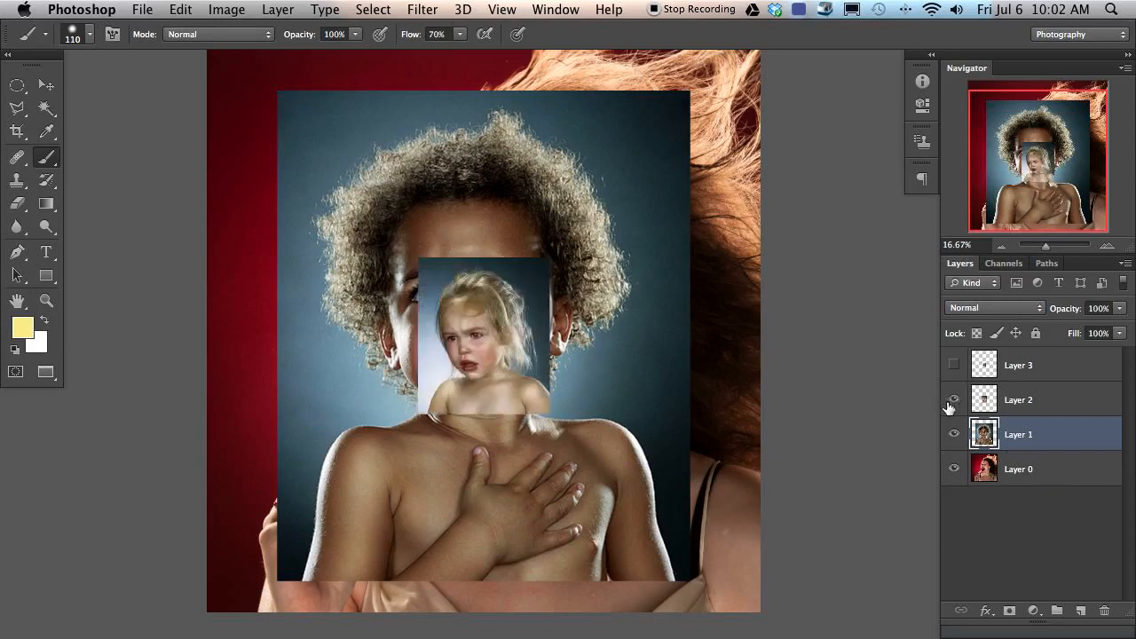
pyautogui.click(954, 399)
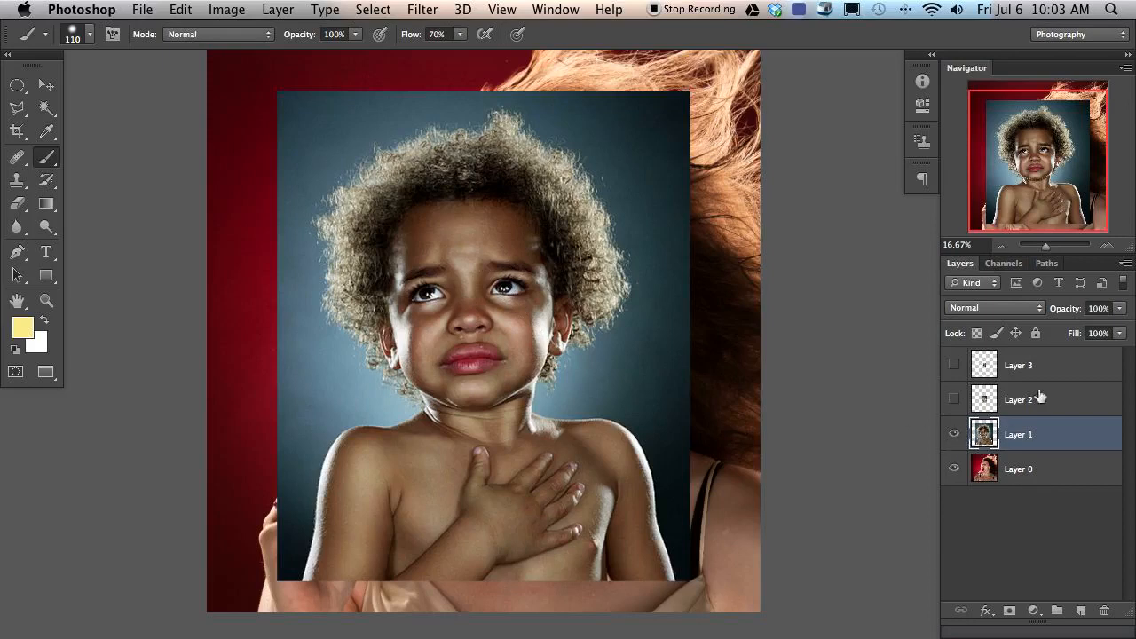
pyautogui.keyDown('shift'); pyautogui.click(1047, 364); pyautogui.keyUp('shift')
pyautogui.press('super+g')
pyautogui.click(954, 357)
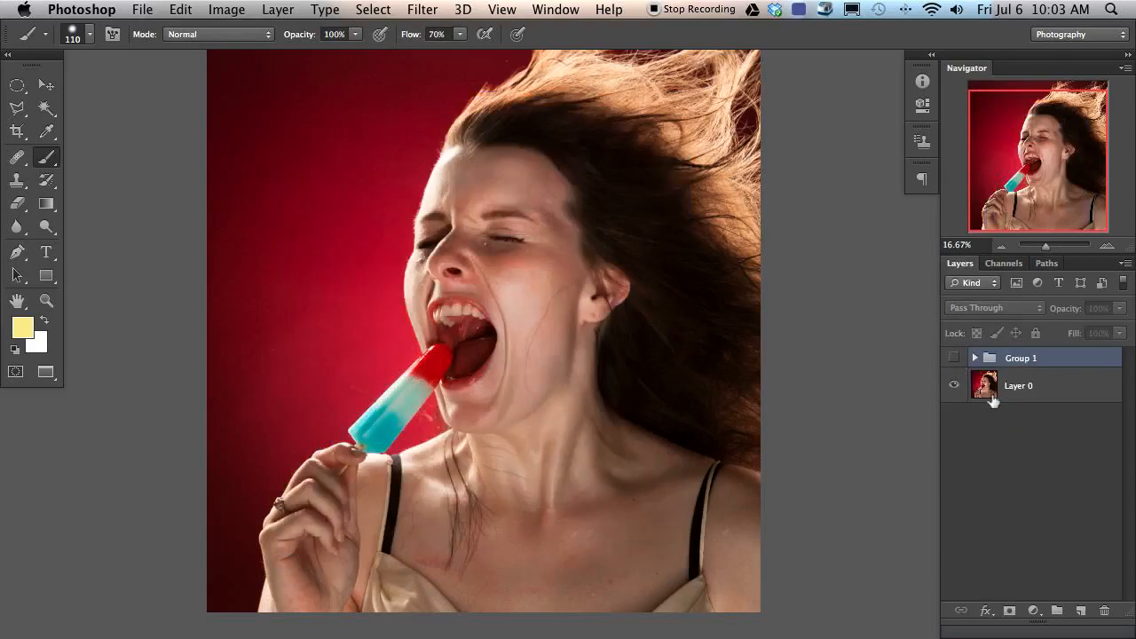
# Step: Add an empty layer above Layer 0 and try a 36 px Healing Brush dab on the skin below the closed eye
pyautogui.moveTo(578, 355); pyautogui.dragTo(557, 333)
pyautogui.click(1036, 393)
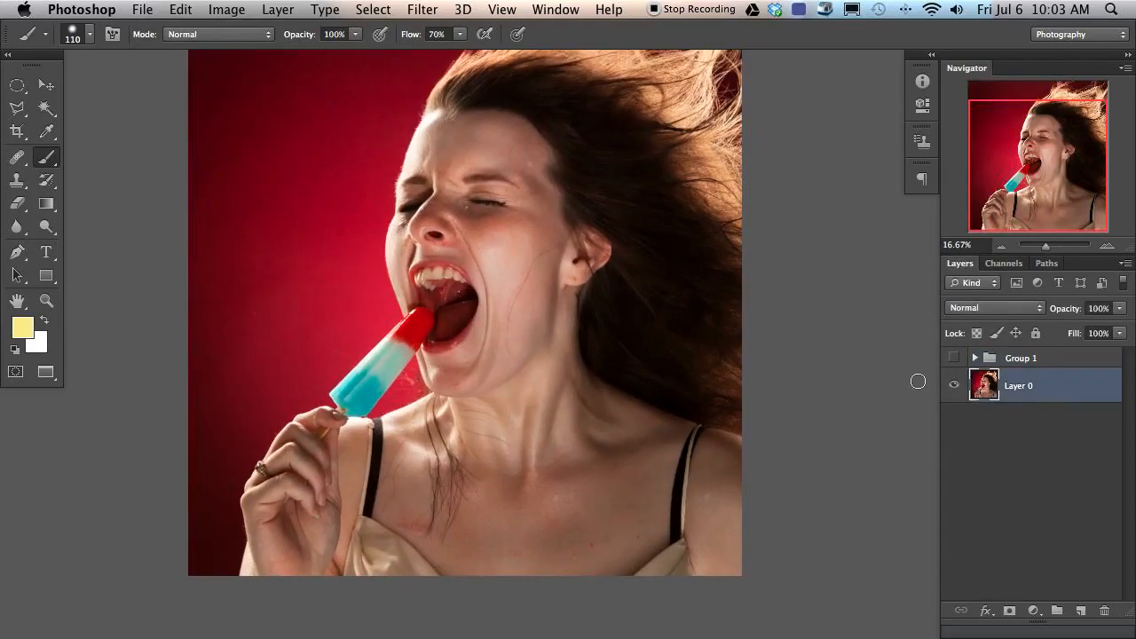
pyautogui.press('super+alt+shift+n')
pyautogui.press('j')
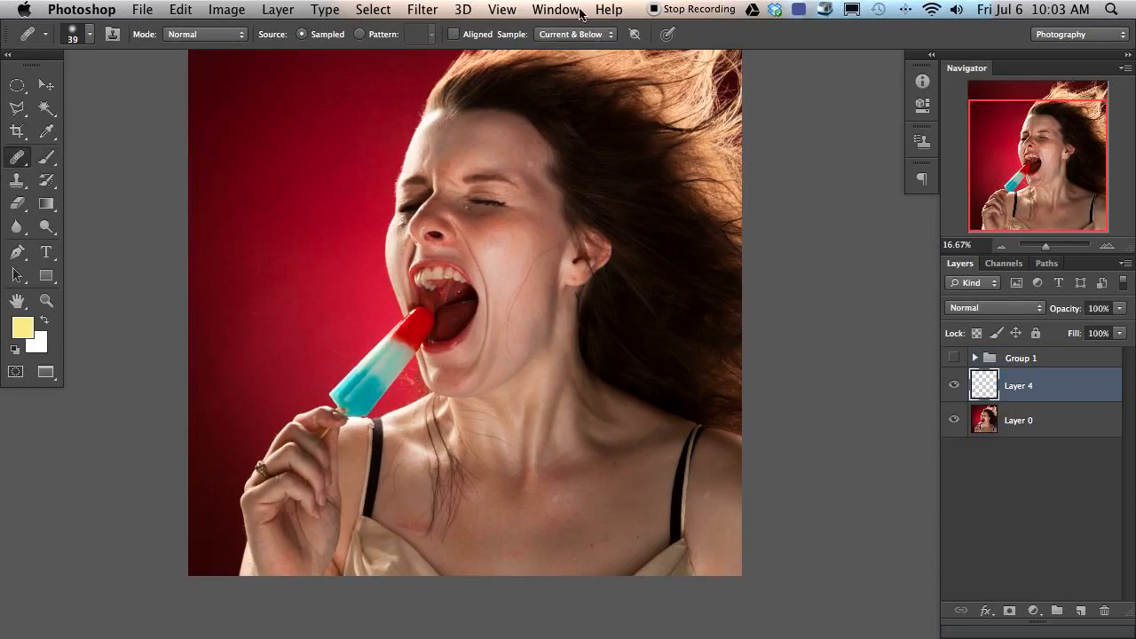
pyautogui.press('super+equal')
pyautogui.press('super+equal')
pyautogui.press('super+equal')
pyautogui.press('super+equal')
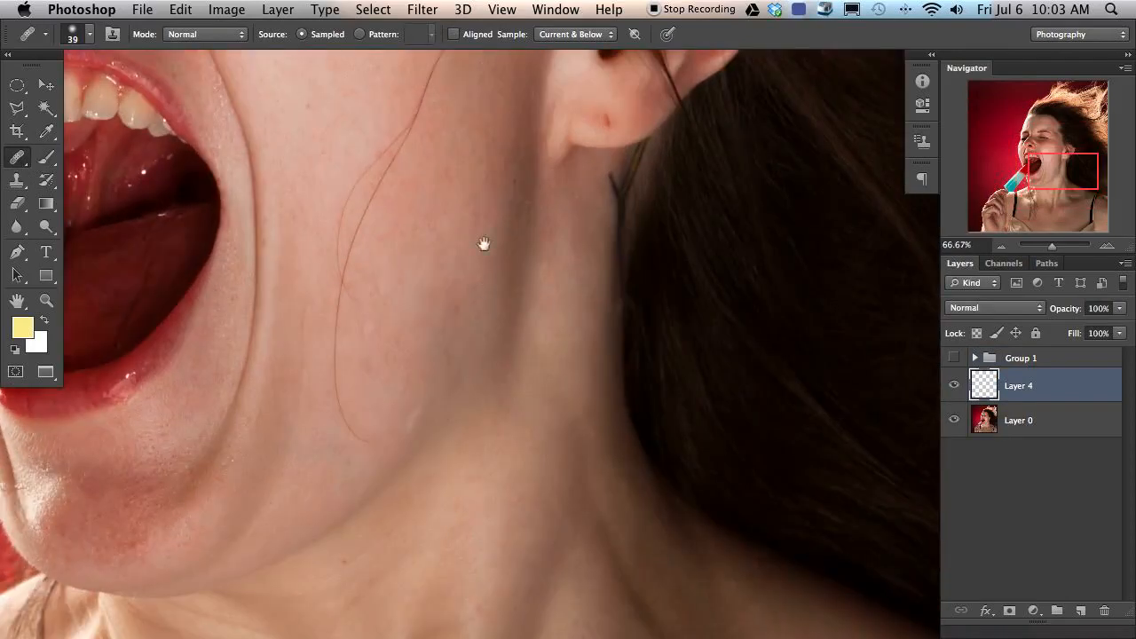
pyautogui.moveTo(482, 290); pyautogui.dragTo(439, 514)
pyautogui.moveTo(545, 327); pyautogui.dragTo(562, 324)
pyautogui.press('super+equal')
pyautogui.moveTo(312, 317); pyautogui.dragTo(507, 474)
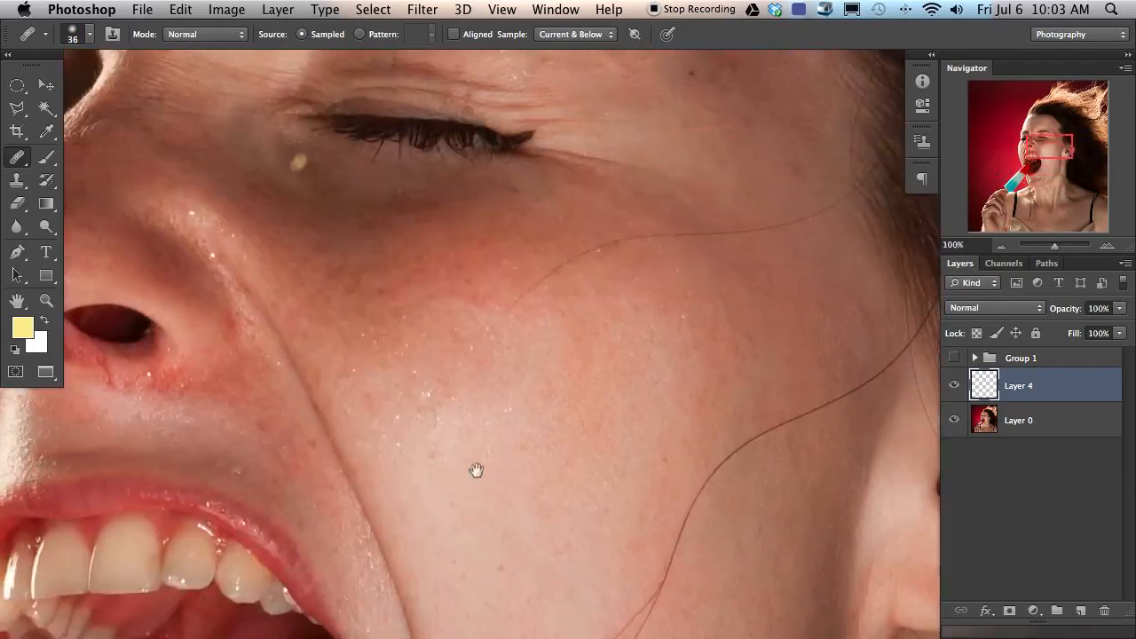
# Step: Hide and reshow Layer 0 to inspect the healing layer on its own, and look over the face and hair
pyautogui.click(954, 420)
pyautogui.click(954, 420)
pyautogui.moveTo(178, 178); pyautogui.dragTo(346, 408)
pyautogui.moveTo(414, 230); pyautogui.dragTo(302, 266)
pyautogui.moveTo(1049, 158); pyautogui.dragTo(1042, 118)
pyautogui.press('super+minus')
pyautogui.press('super+minus')
pyautogui.press('super+minus')
pyautogui.moveTo(397, 616); pyautogui.dragTo(432, 500)
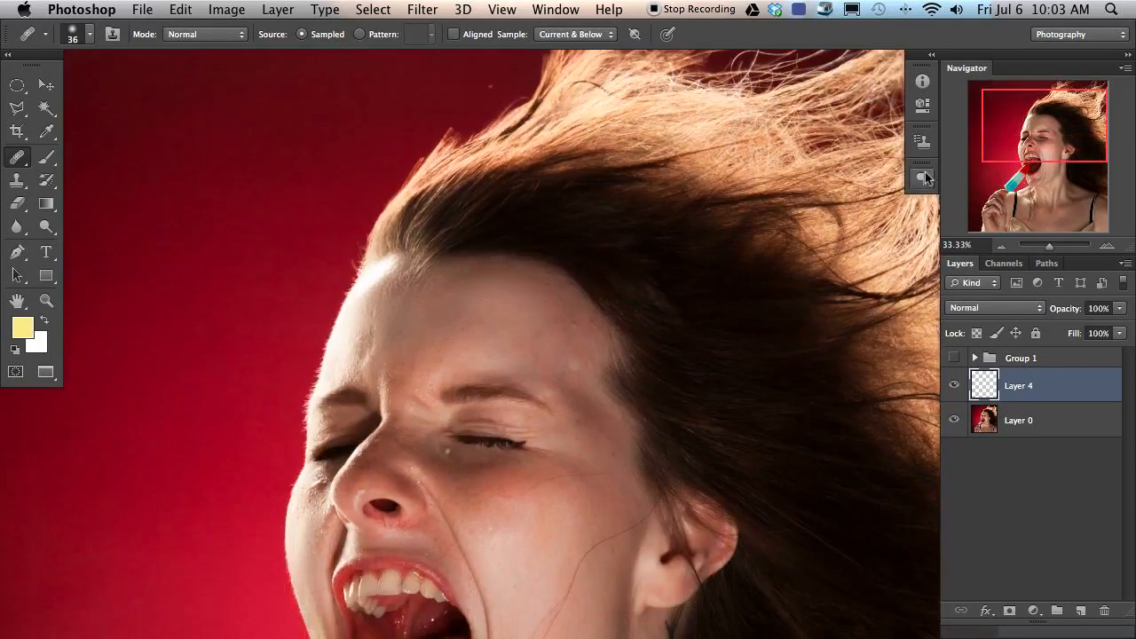
# Step: Open the document's history and step through its states from the original snapshot to Group Layers
pyautogui.click(558, 11)
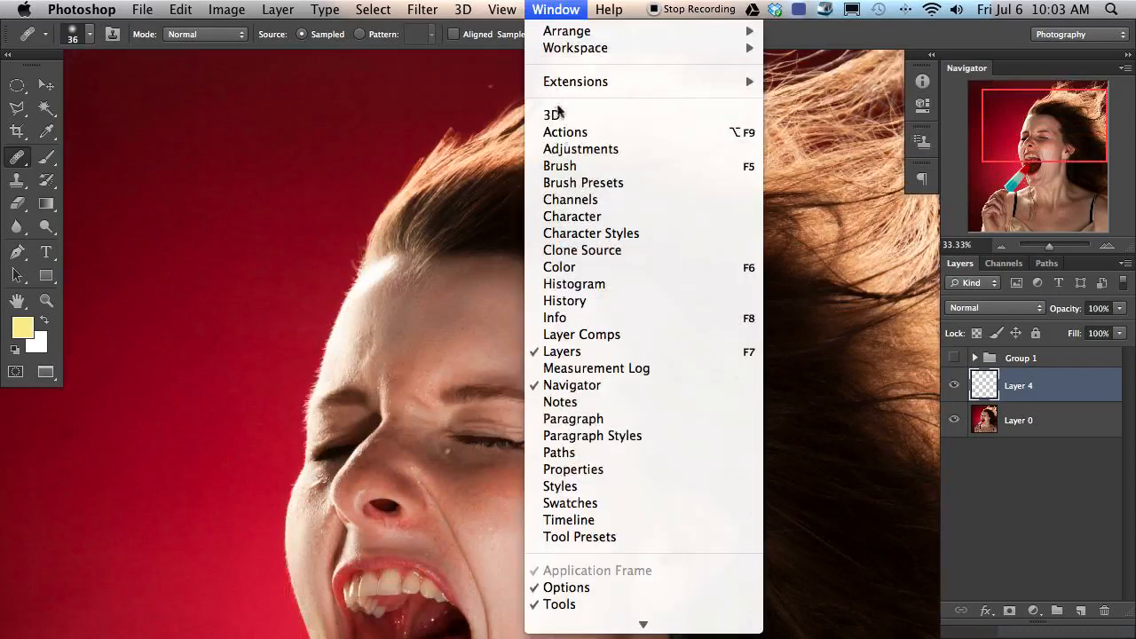
pyautogui.press('Escape')
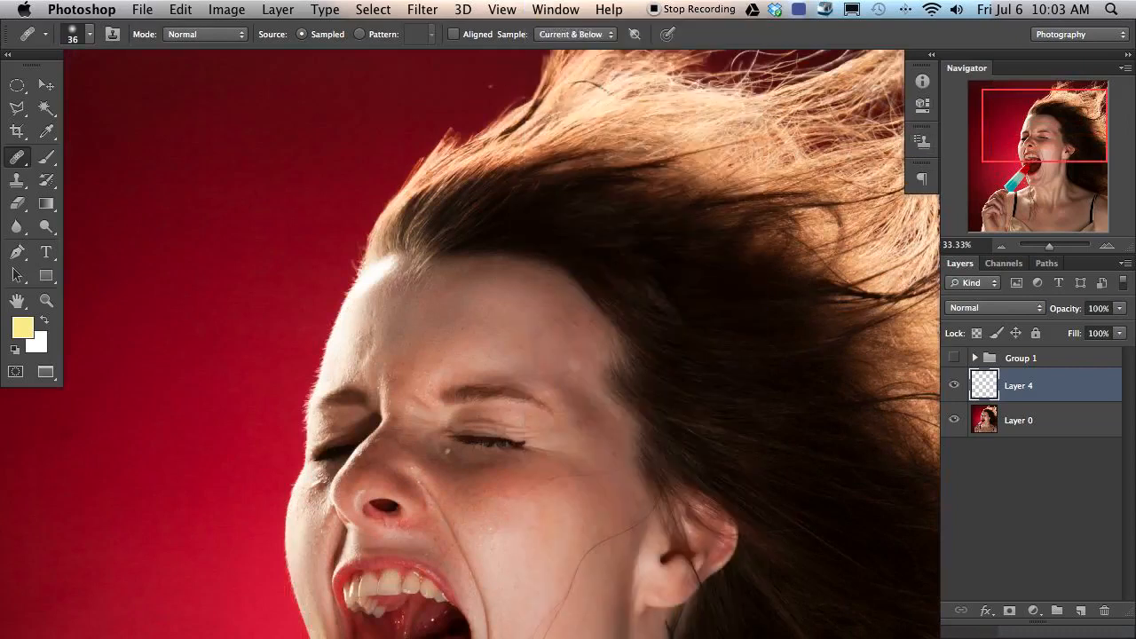
pyautogui.moveTo(925, 151); pyautogui.dragTo(754, 79)
pyautogui.click(777, 123)
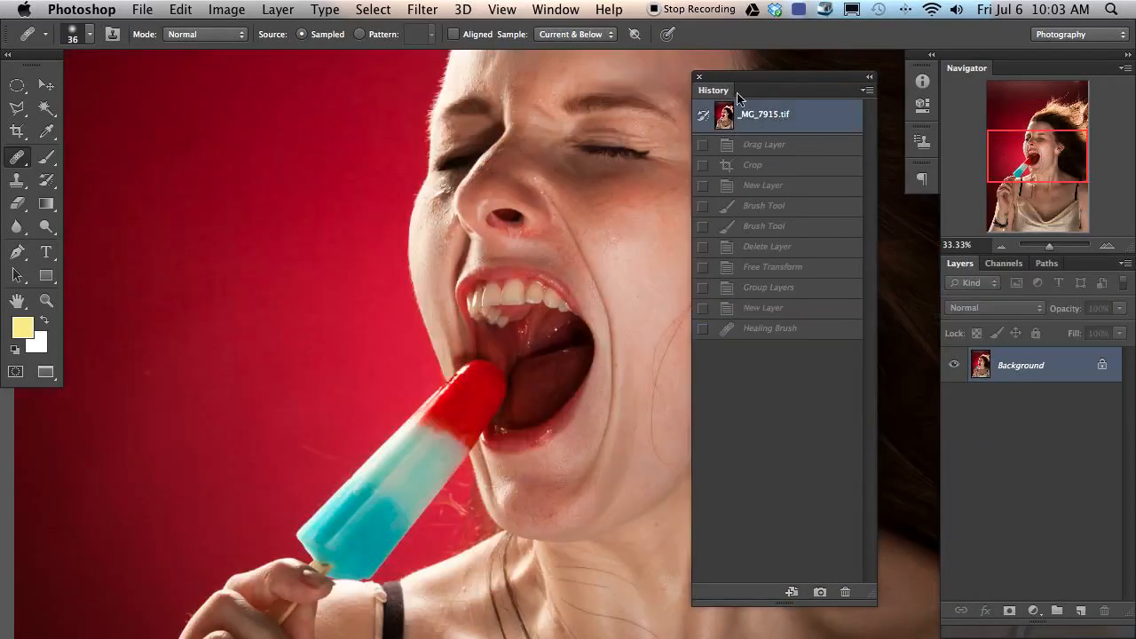
pyautogui.click(775, 151)
pyautogui.click(775, 167)
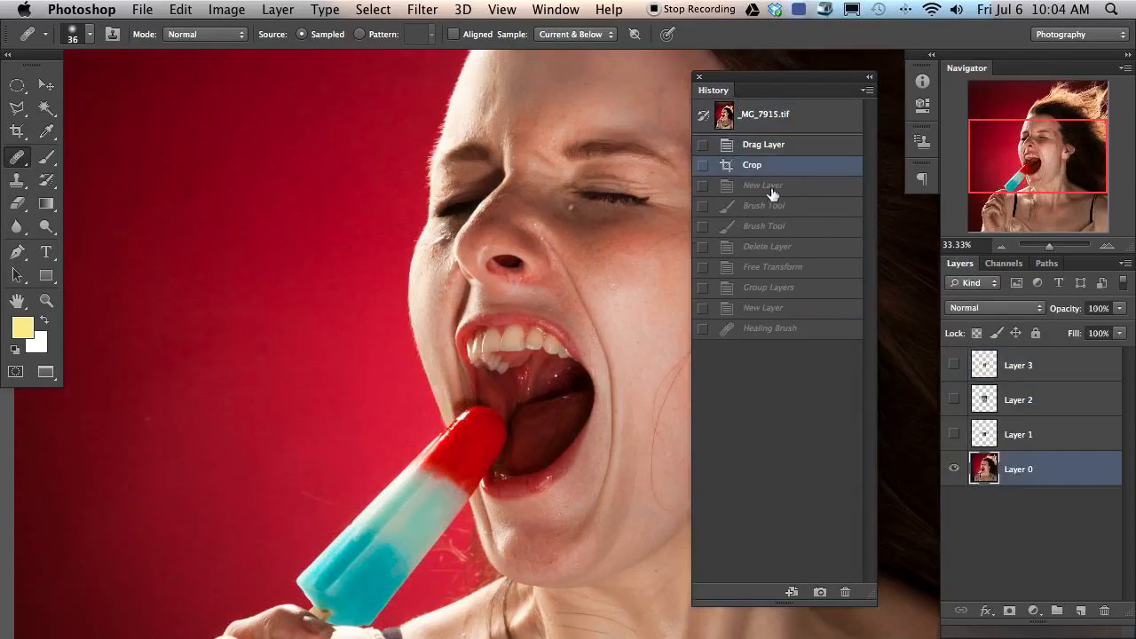
pyautogui.click(773, 188)
pyautogui.click(771, 227)
pyautogui.click(769, 248)
pyautogui.click(768, 268)
pyautogui.click(765, 295)
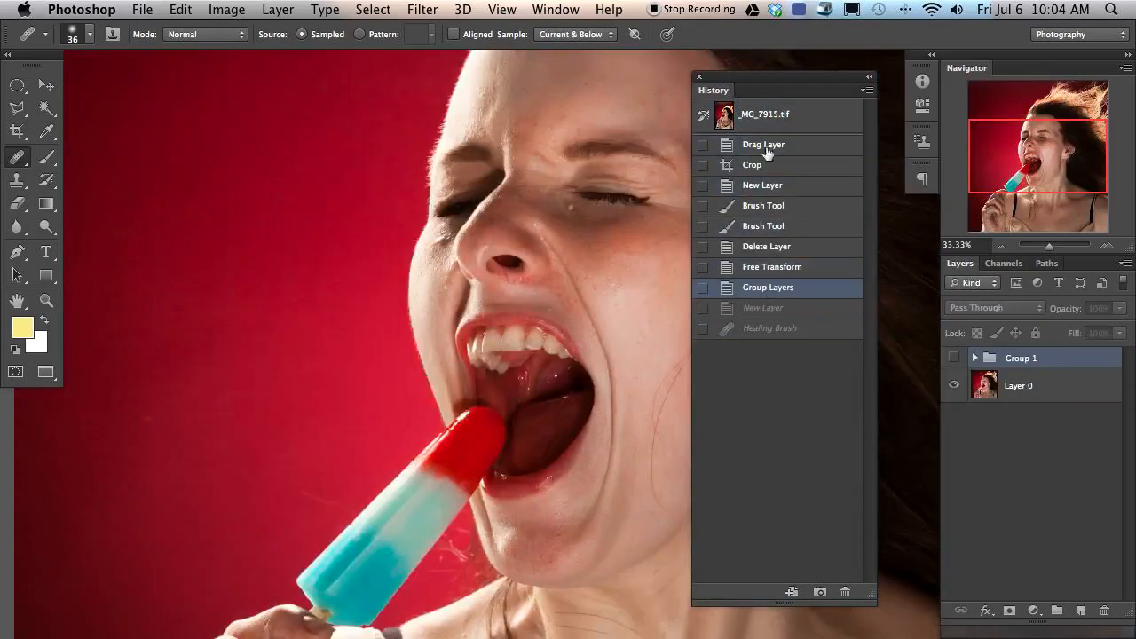
# Step: Revert the photo to its original _MG_7915.tif snapshot, close the history, and add an empty layer above the Background
pyautogui.click(780, 114)
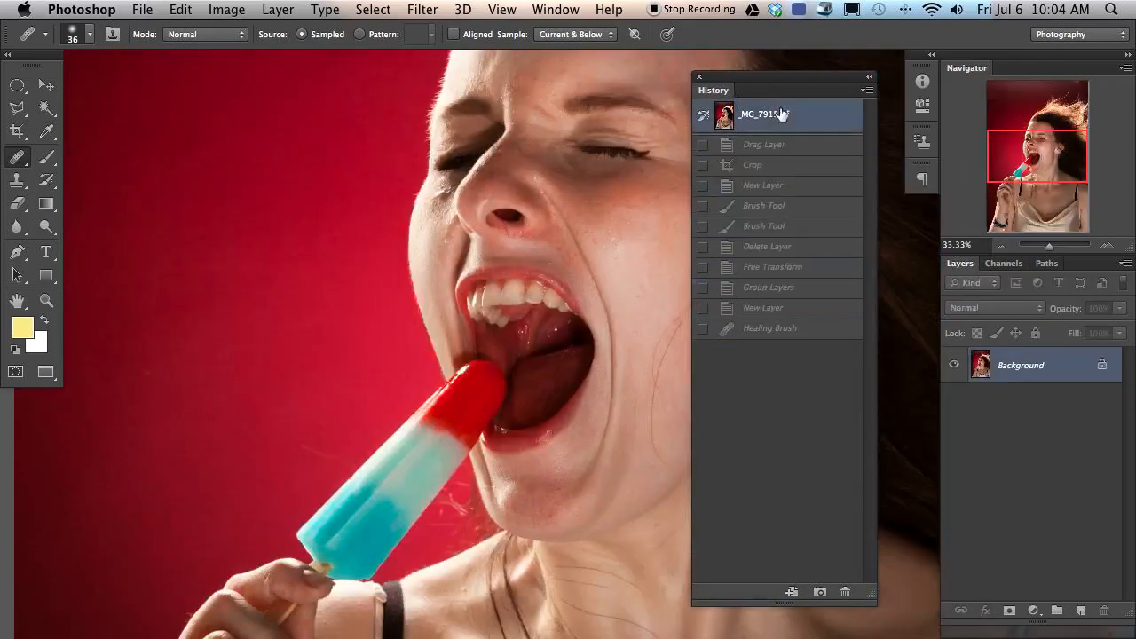
pyautogui.click(699, 76)
pyautogui.moveTo(648, 241)
pyautogui.mouseDown()
pyautogui.moveTo(662, 254)
pyautogui.moveTo(604, 260)
pyautogui.mouseUp()
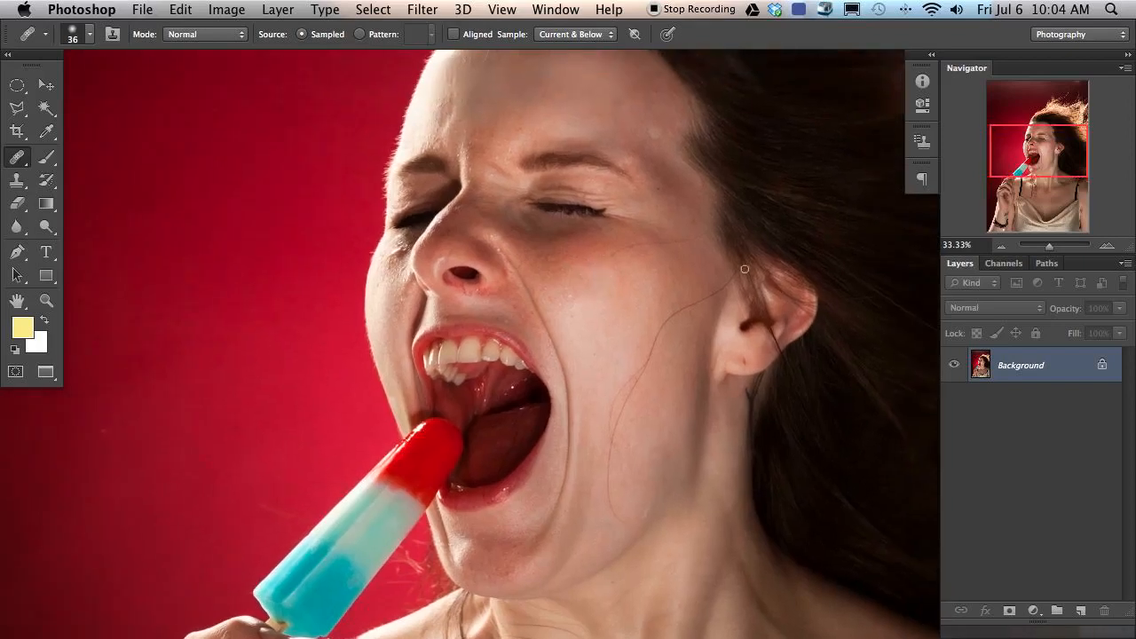
pyautogui.hotkey('ctrl', 'Down')
pyautogui.click(563, 318)
pyautogui.moveTo(665, 246); pyautogui.dragTo(640, 305)
pyautogui.press('super+alt+shift+n')
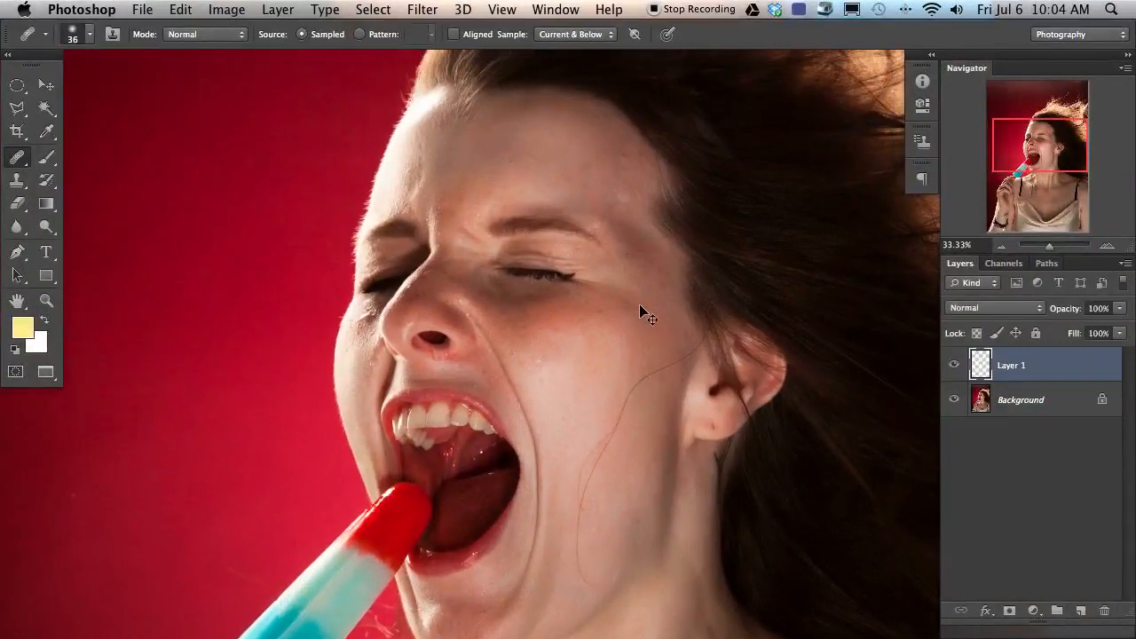
# Step: Remove the piercing mark on the earlobe with the 36 px Healing Brush, sampling clean skin nearby
pyautogui.press('super+plus')
pyautogui.press('super+plus')
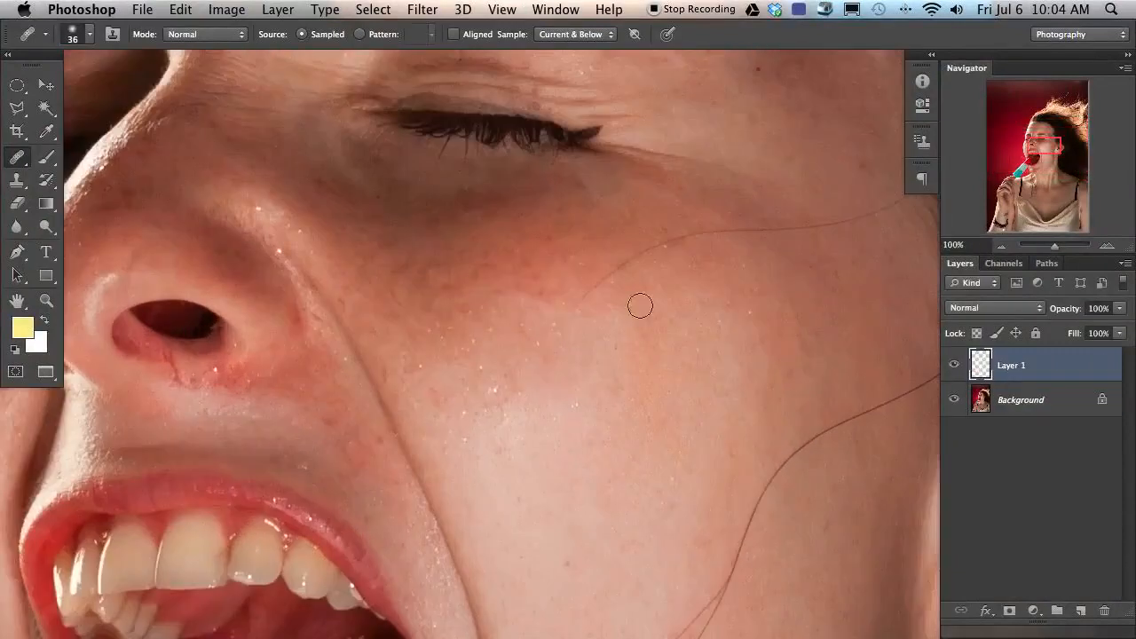
pyautogui.moveTo(306, 396); pyautogui.dragTo(37, 277)
pyautogui.moveTo(384, 307); pyautogui.dragTo(199, 250)
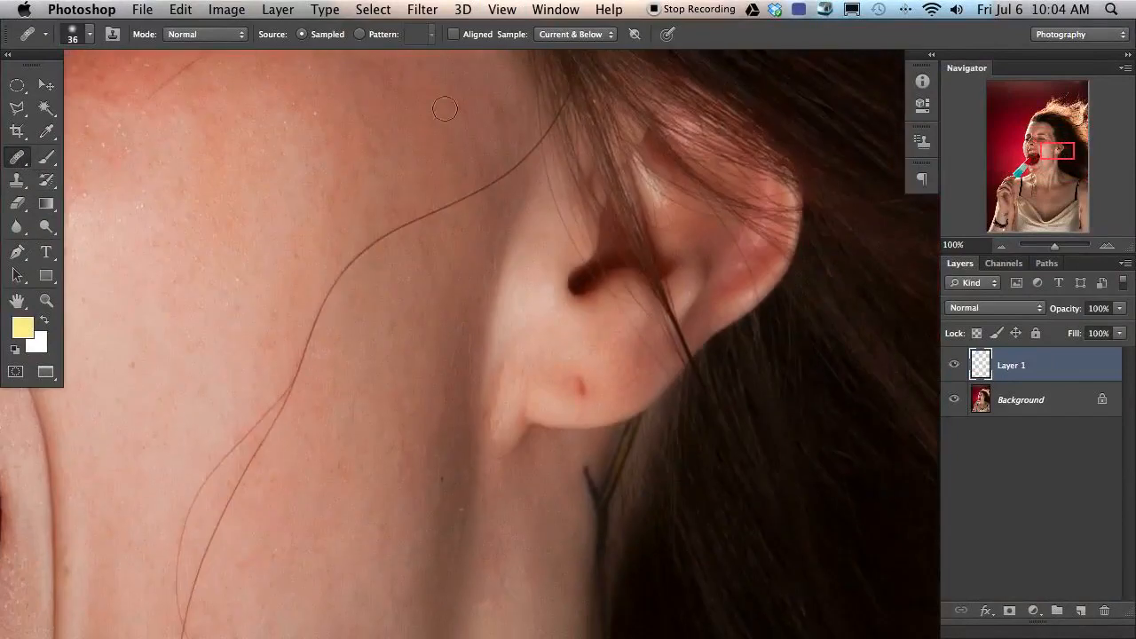
pyautogui.keyDown('alt'); pyautogui.click(565, 368); pyautogui.keyUp('alt')
pyautogui.moveTo(573, 403); pyautogui.dragTo(585, 391)
# Step: Heal the small dark spots on the jaw below the ear and on the cheek, sampling clean skin beside each
pyautogui.moveTo(391, 521); pyautogui.dragTo(446, 397)
pyautogui.keyDown('alt'); pyautogui.click(491, 382); pyautogui.keyUp('alt')
pyautogui.click(498, 355)
pyautogui.keyDown('alt'); pyautogui.click(510, 406); pyautogui.keyUp('alt')
pyautogui.click(518, 381)
pyautogui.moveTo(285, 373); pyautogui.dragTo(524, 507)
pyautogui.keyDown('alt'); pyautogui.click(424, 398); pyautogui.keyUp('alt')
pyautogui.moveTo(423, 368); pyautogui.dragTo(428, 383)
# Step: Heal the blemishes and pale patch on the forehead and temple, enlarging the Healing Brush to 46 px
pyautogui.moveTo(350, 223); pyautogui.dragTo(646, 571)
pyautogui.moveTo(453, 265)
pyautogui.mouseDown()
pyautogui.moveTo(435, 334)
pyautogui.moveTo(453, 494)
pyautogui.mouseUp()
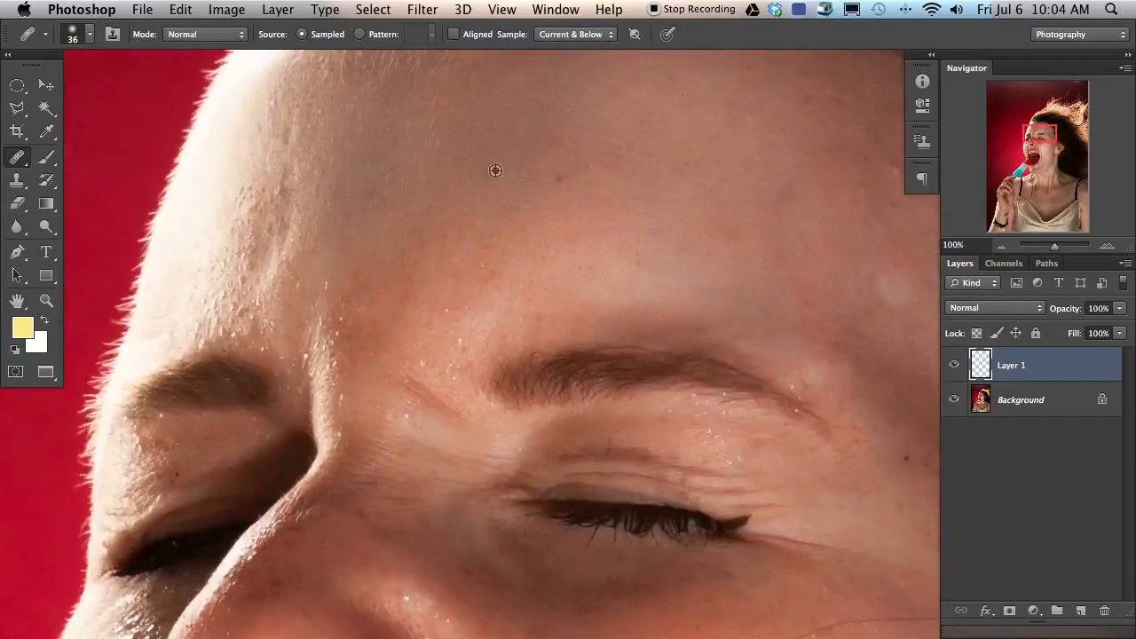
pyautogui.moveTo(649, 223); pyautogui.dragTo(450, 240)
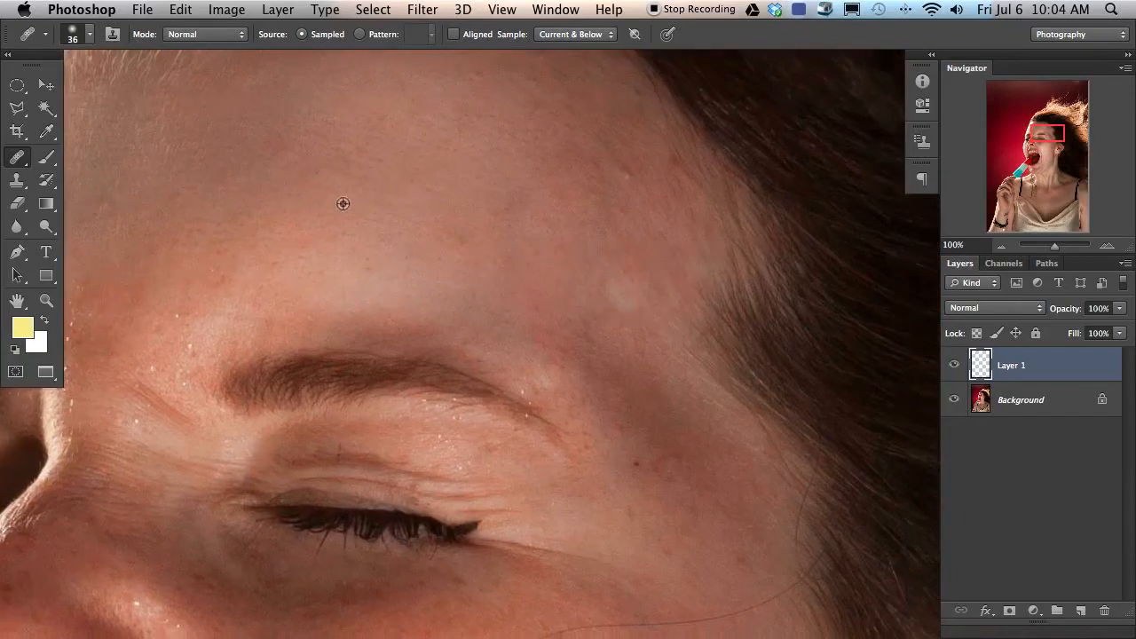
pyautogui.moveTo(571, 284); pyautogui.dragTo(582, 285)
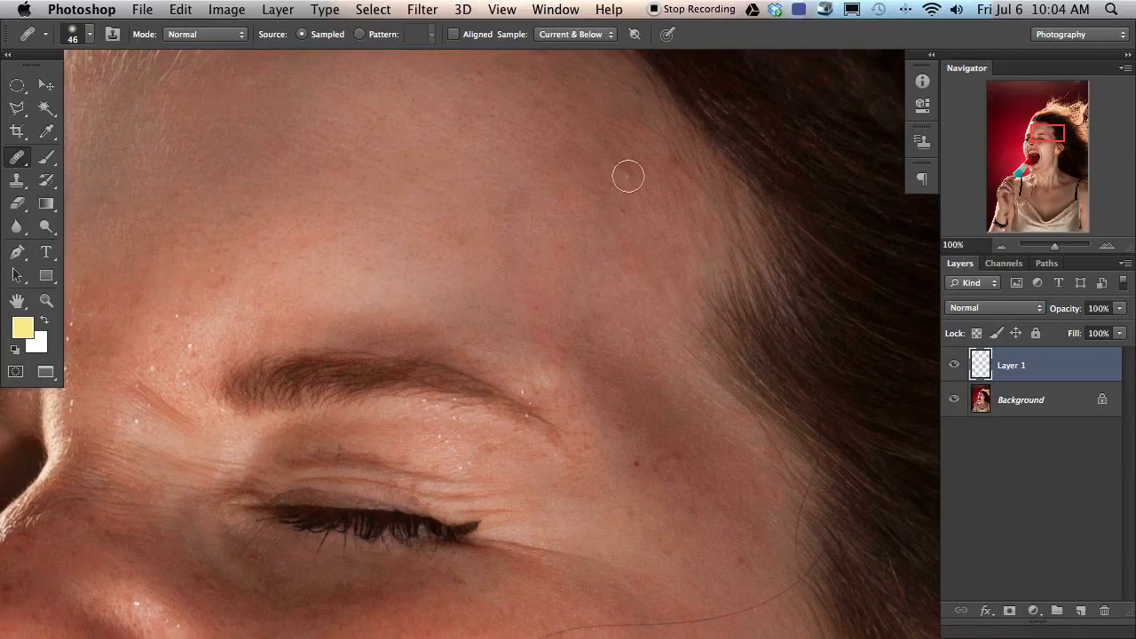
pyautogui.moveTo(534, 390)
pyautogui.mouseDown()
pyautogui.moveTo(570, 399)
pyautogui.moveTo(650, 414)
pyautogui.moveTo(631, 472)
pyautogui.moveTo(651, 463)
pyautogui.moveTo(602, 340)
pyautogui.moveTo(543, 375)
pyautogui.mouseUp()
pyautogui.moveTo(358, 489); pyautogui.dragTo(480, 374)
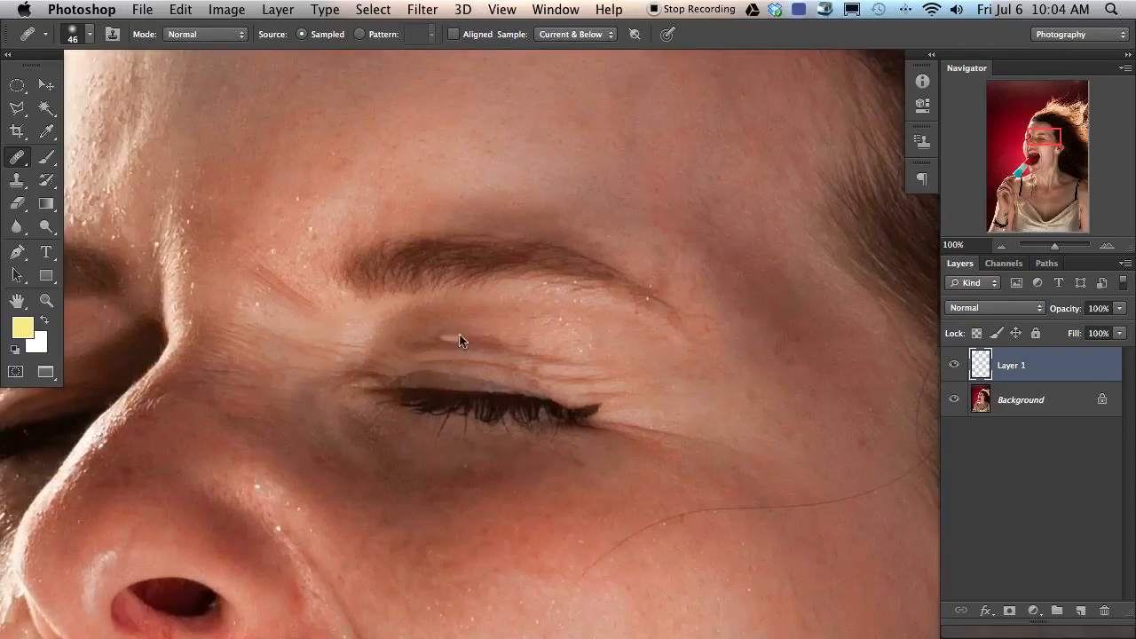
# Step: Smooth the bumpy, brightly lit skin on the forehead above the shadowed eye with the 46 px Healing Brush
pyautogui.moveTo(372, 359); pyautogui.dragTo(654, 326)
pyautogui.scroll(10, 654, 326)
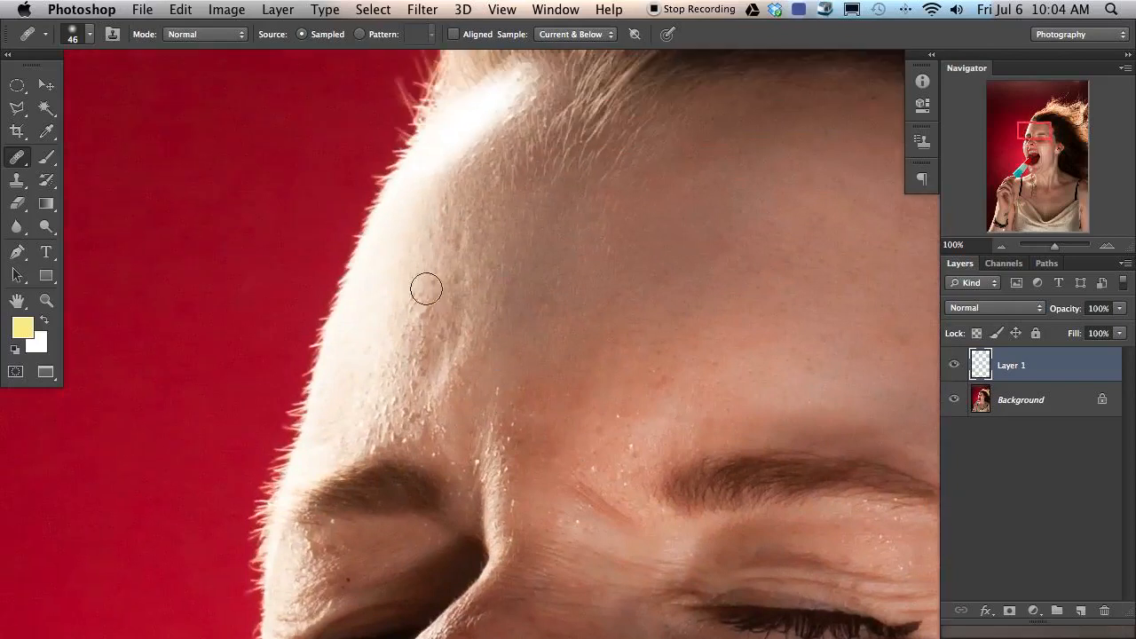
pyautogui.moveTo(418, 372); pyautogui.dragTo(430, 418)
pyautogui.moveTo(434, 349); pyautogui.dragTo(431, 339)
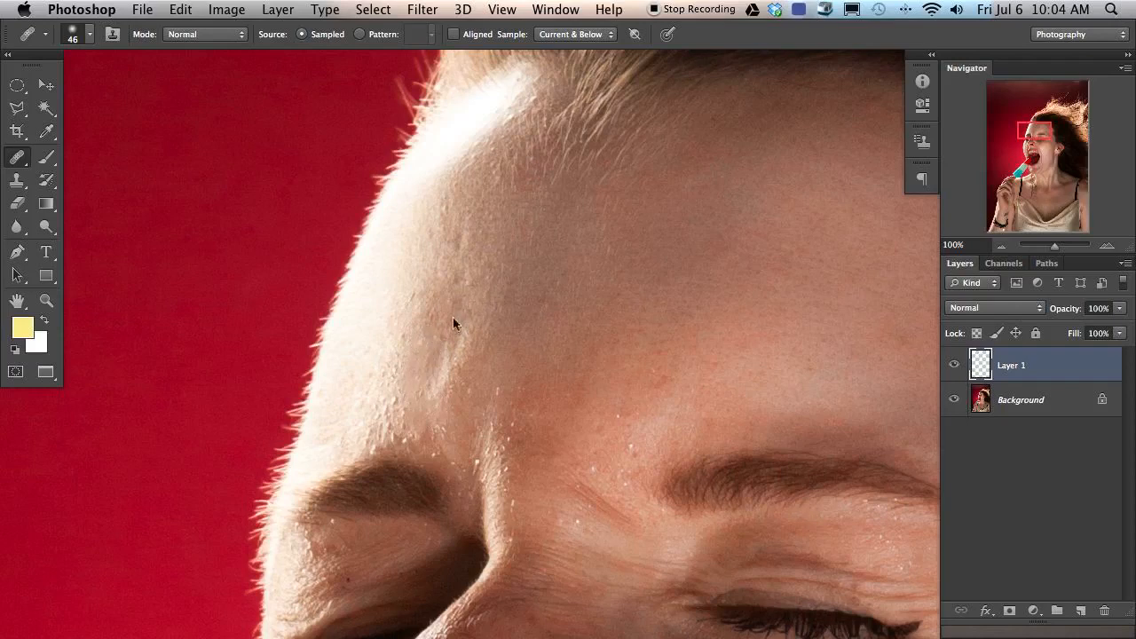
pyautogui.moveTo(427, 380); pyautogui.dragTo(444, 359)
# Step: Heal the red veins just below the nostril with the 46 px Healing Brush
pyautogui.moveTo(518, 471)
pyautogui.mouseDown()
pyautogui.moveTo(509, 446)
pyautogui.moveTo(440, 381)
pyautogui.mouseUp()
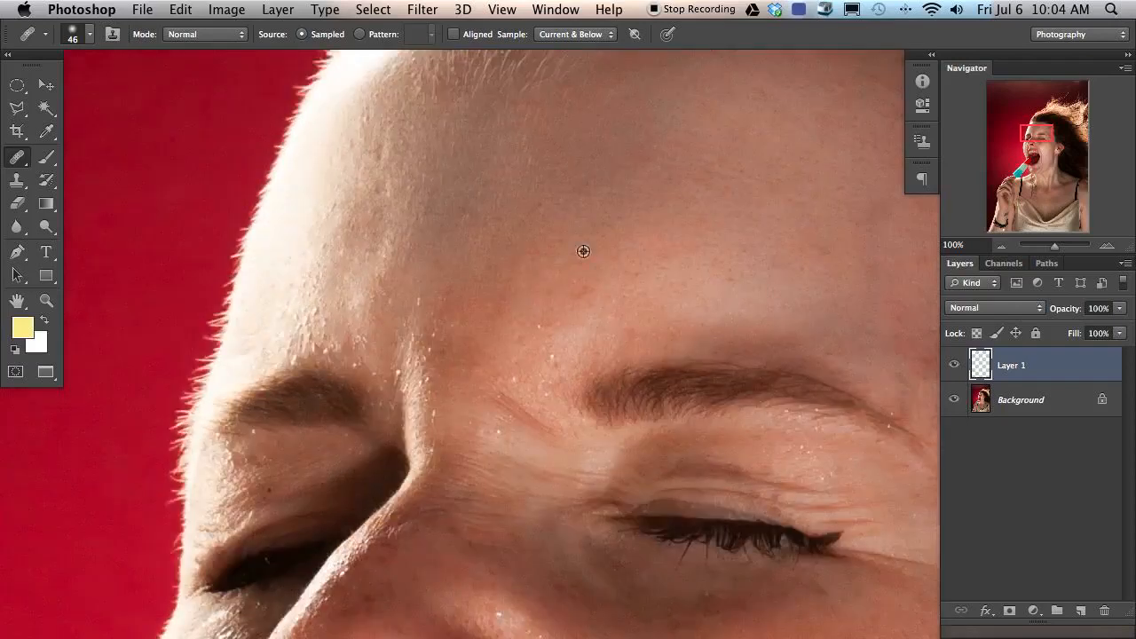
pyautogui.scroll(-10, 580, 294)
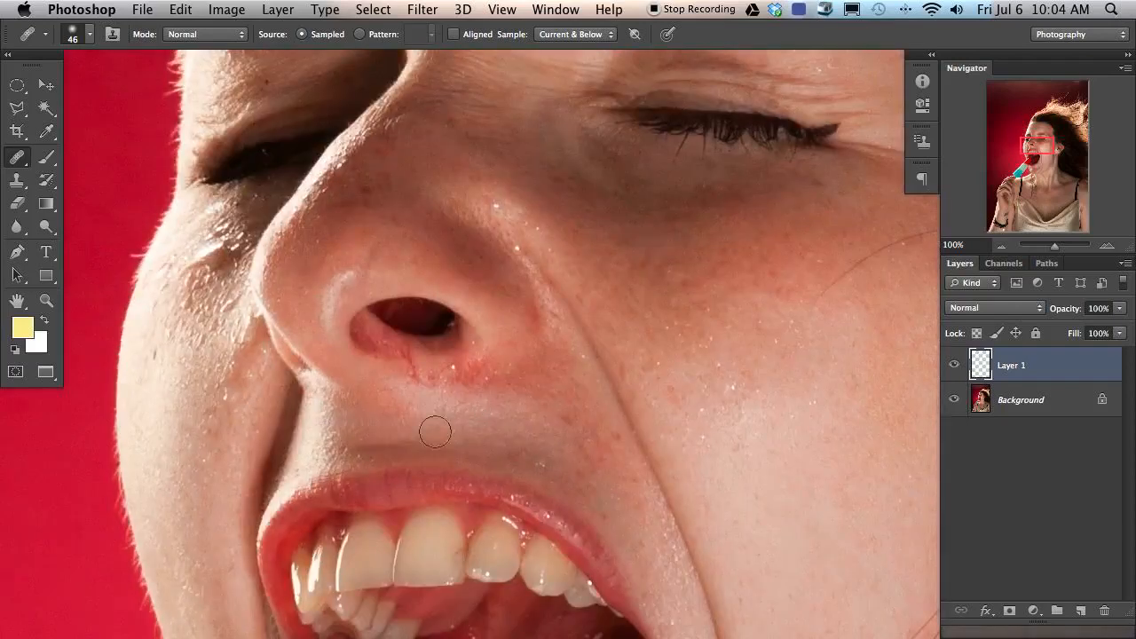
pyautogui.moveTo(419, 383); pyautogui.dragTo(410, 353)
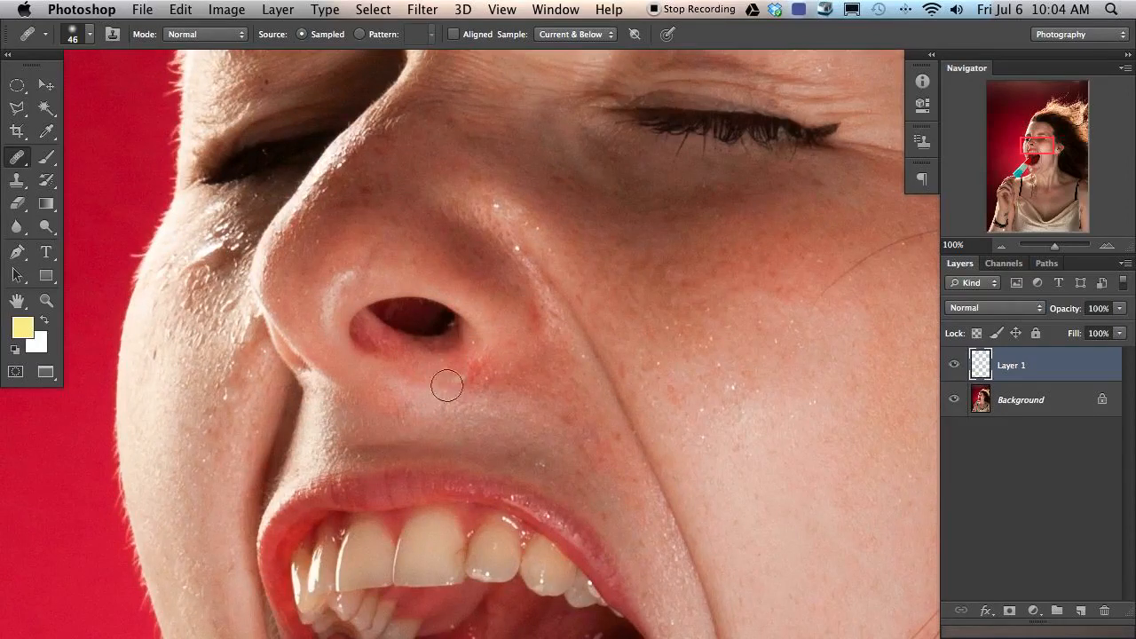
# Step: Heal the pale mark along the jawline and the rough, reddish pores on the chin
pyautogui.moveTo(564, 459); pyautogui.dragTo(502, 375)
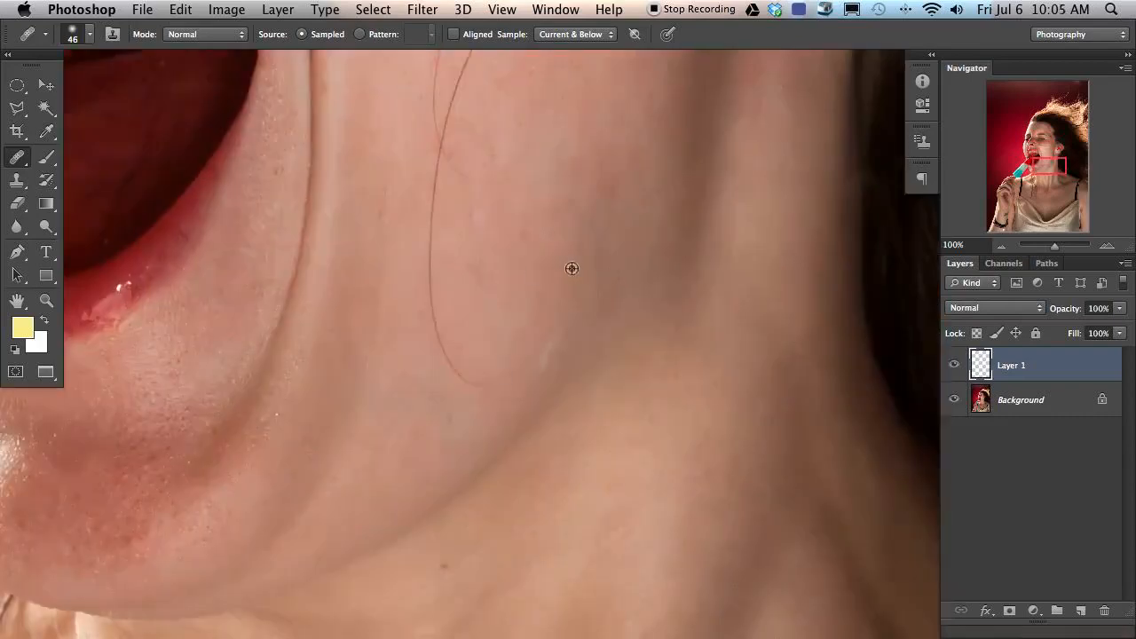
pyautogui.click(559, 334)
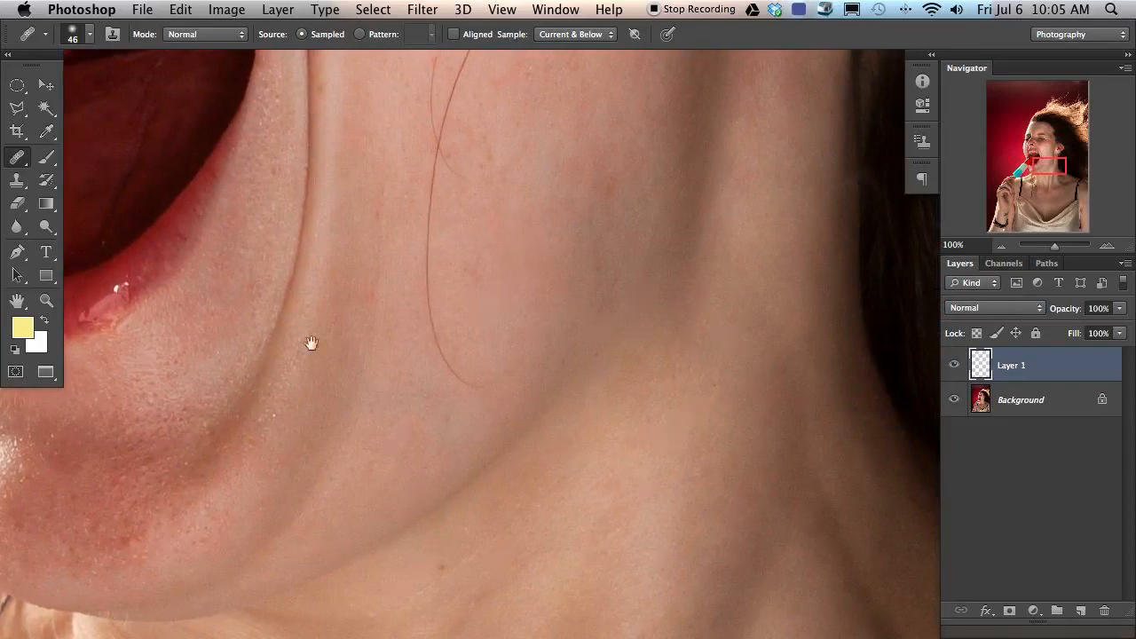
pyautogui.moveTo(370, 332); pyautogui.dragTo(634, 314)
pyautogui.scroll(-5, 514, 449)
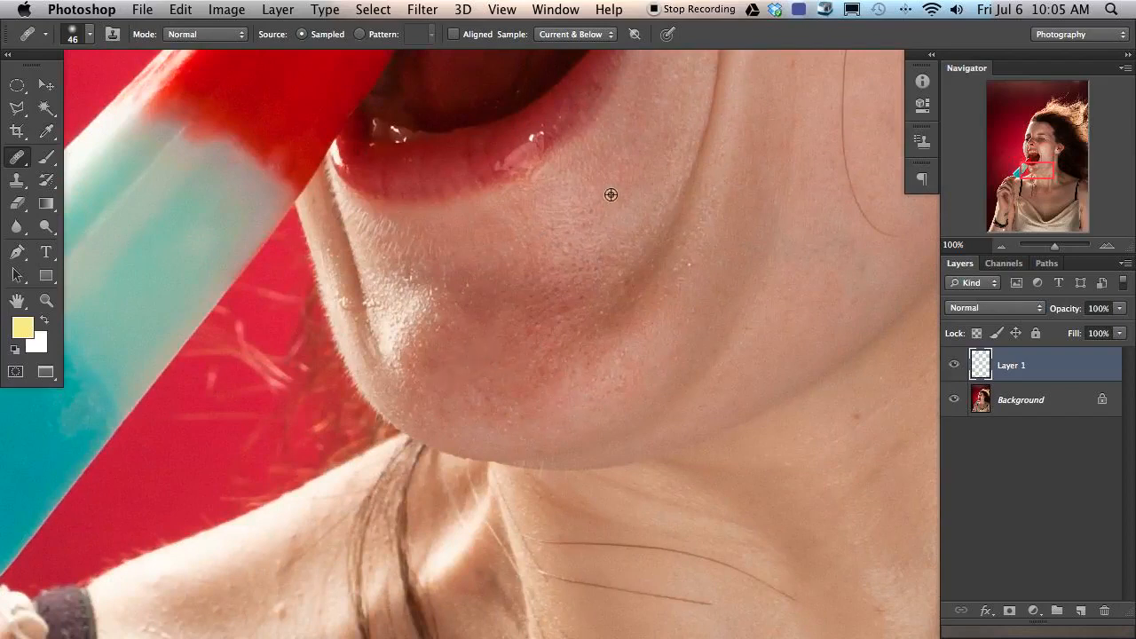
pyautogui.click(576, 305)
pyautogui.click(570, 308)
pyautogui.click(541, 324)
pyautogui.click(566, 257)
# Step: Enlarge the Healing Brush to 64 px and heal the blemishes on the neck and upper chest
pyautogui.scroll(-5, 417, 399)
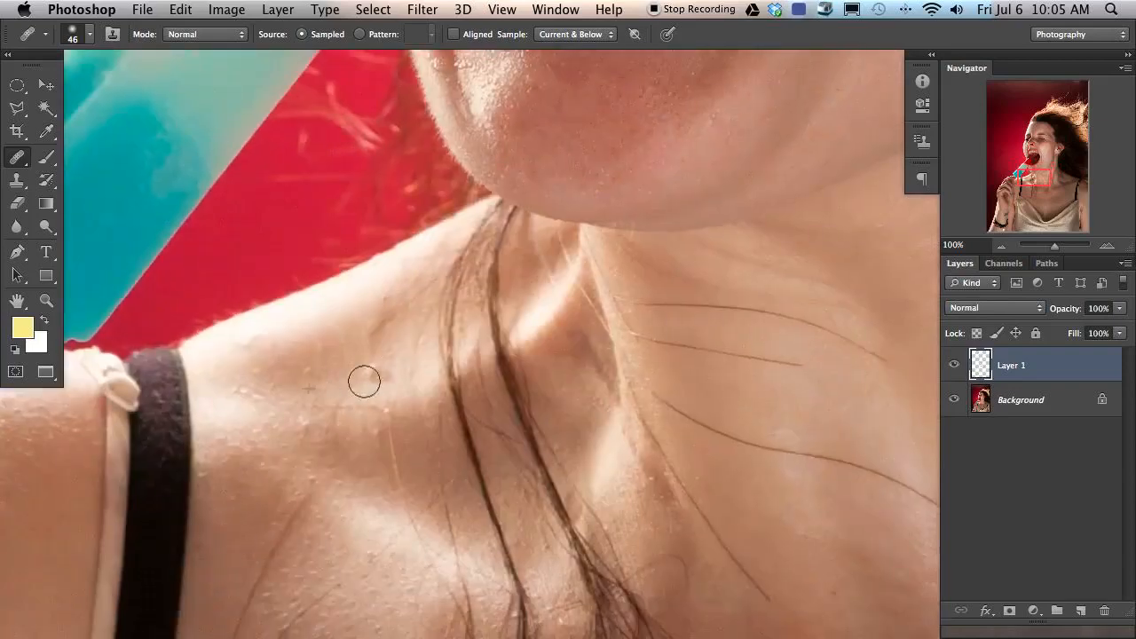
pyautogui.moveTo(530, 435)
pyautogui.mouseDown()
pyautogui.moveTo(172, 365)
pyautogui.moveTo(129, 341)
pyautogui.mouseUp()
pyautogui.moveTo(653, 577); pyautogui.dragTo(289, 349)
pyautogui.moveTo(383, 465); pyautogui.dragTo(396, 465)
pyautogui.keyDown('alt'); pyautogui.click(387, 481); pyautogui.keyUp('alt')
pyautogui.moveTo(360, 397); pyautogui.dragTo(343, 444)
pyautogui.keyDown('alt'); pyautogui.click(719, 267); pyautogui.keyUp('alt')
pyautogui.click(703, 213)
pyautogui.moveTo(232, 73)
pyautogui.mouseDown()
pyautogui.moveTo(540, 383)
pyautogui.moveTo(545, 604)
pyautogui.mouseUp()
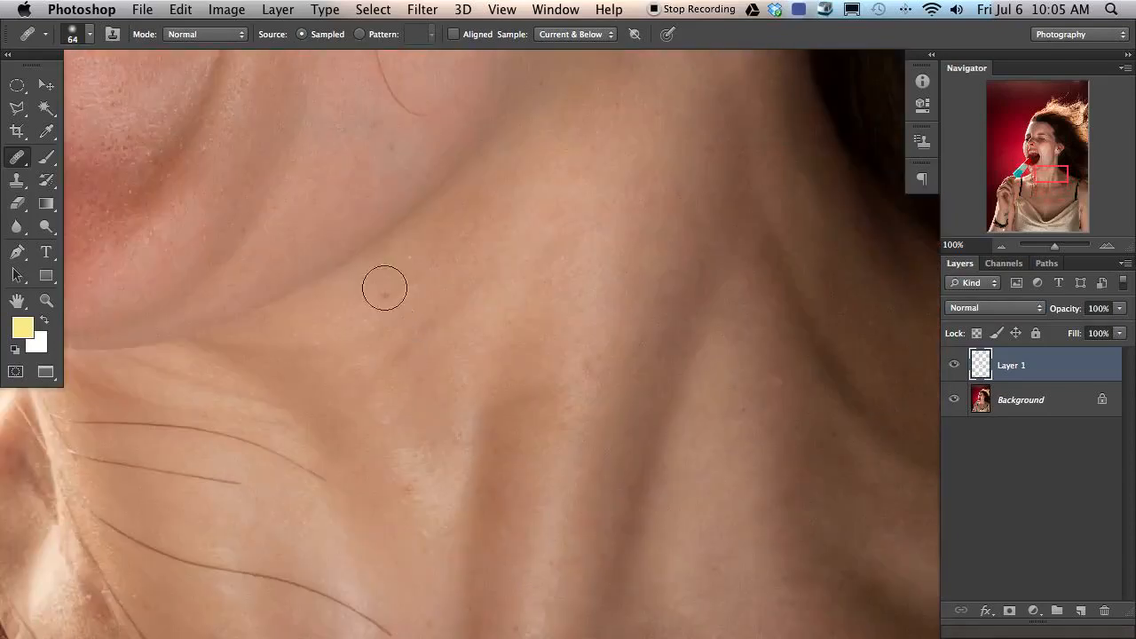
pyautogui.moveTo(466, 441); pyautogui.dragTo(417, 373)
# Step: Examine the neck, mouth, nose and cheeks for remaining blemishes
pyautogui.moveTo(457, 181)
pyautogui.mouseDown()
pyautogui.moveTo(470, 506)
pyautogui.moveTo(480, 357)
pyautogui.mouseUp()
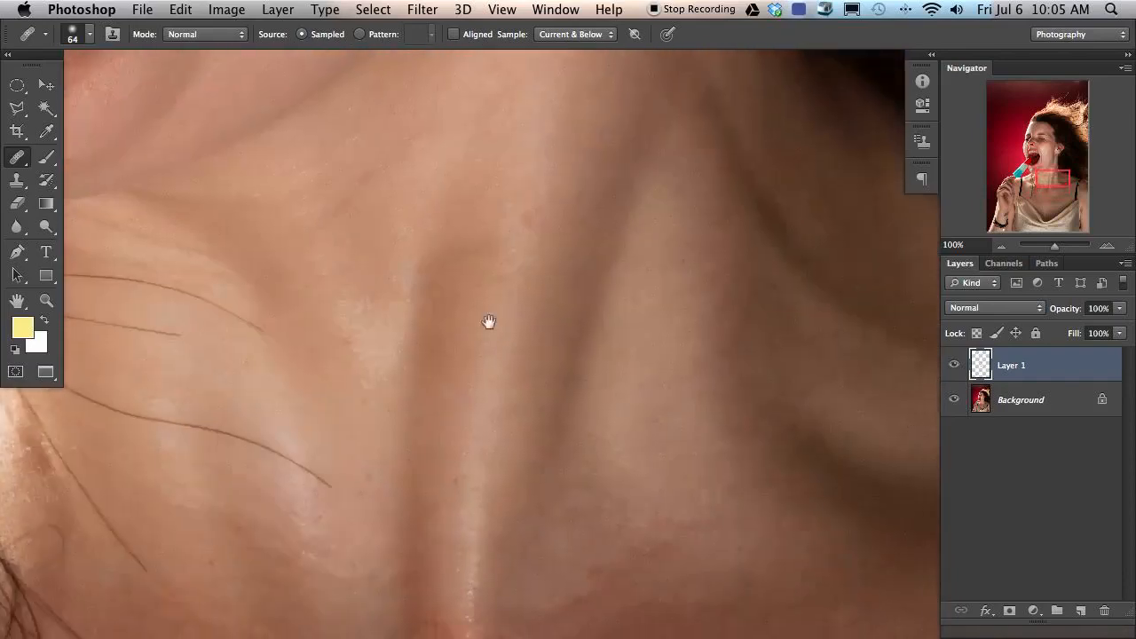
pyautogui.moveTo(499, 398); pyautogui.dragTo(552, 121)
pyautogui.moveTo(426, 245); pyautogui.dragTo(553, 551)
pyautogui.moveTo(433, 89); pyautogui.dragTo(477, 416)
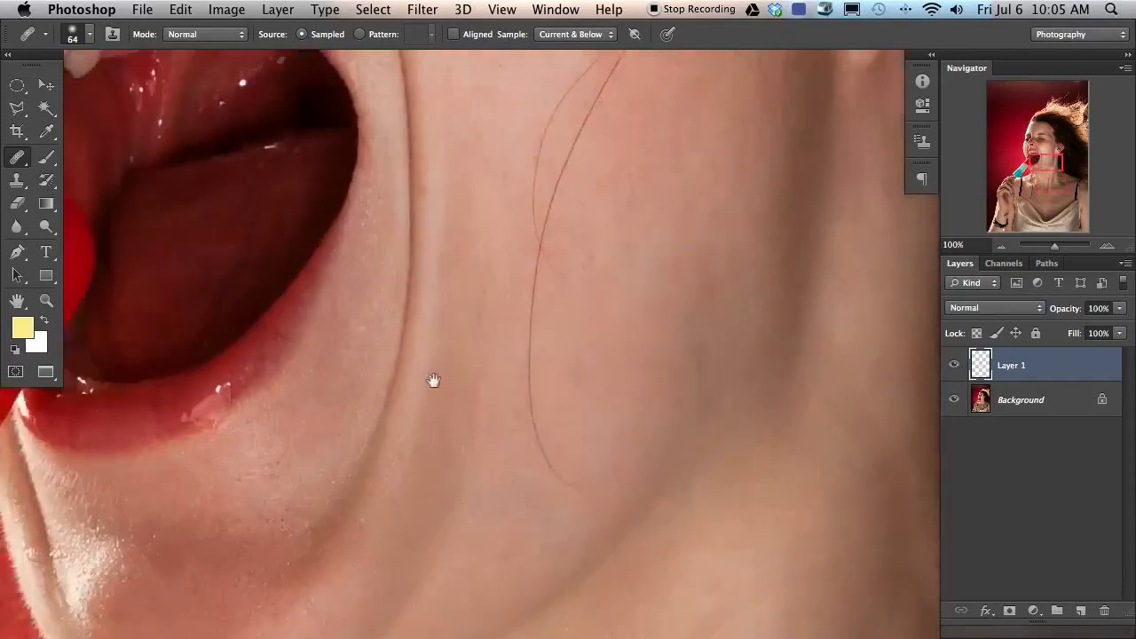
pyautogui.moveTo(411, 133); pyautogui.dragTo(528, 299)
pyautogui.moveTo(440, 192); pyautogui.dragTo(552, 373)
pyautogui.moveTo(430, 345); pyautogui.dragTo(524, 397)
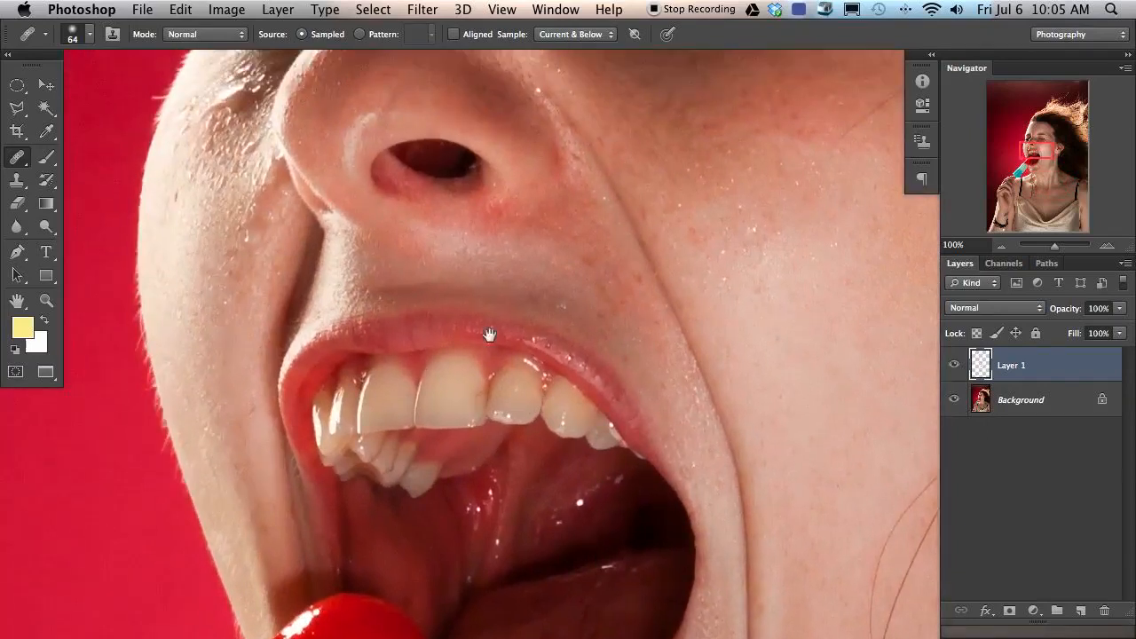
pyautogui.moveTo(457, 188); pyautogui.dragTo(516, 425)
pyautogui.press('super+minus')
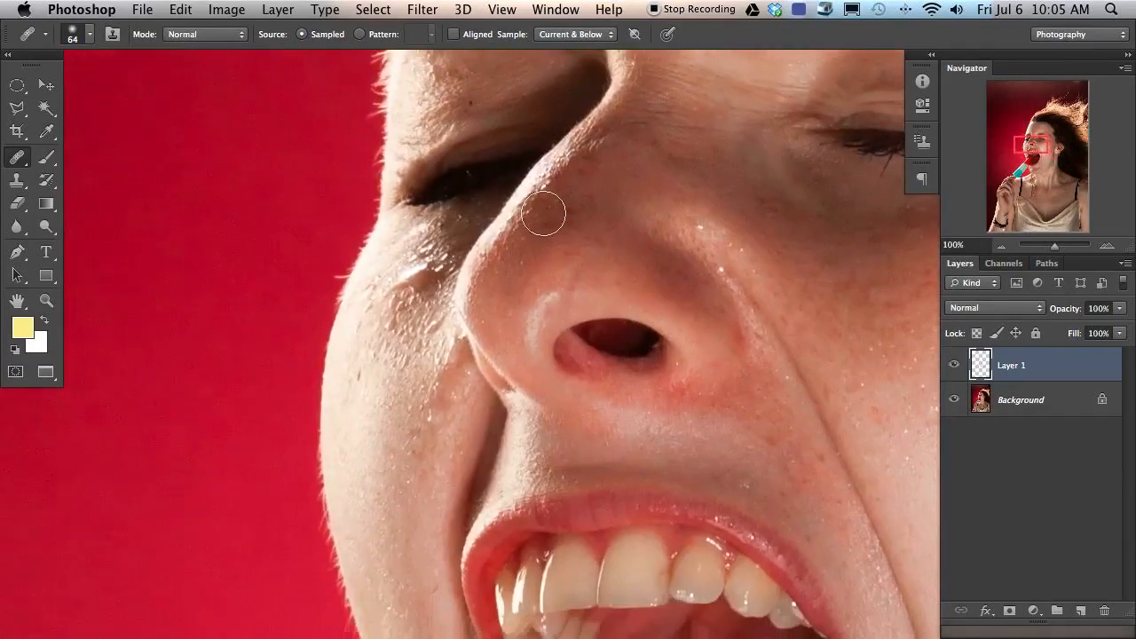
pyautogui.hscroll(-2, 545, 218)
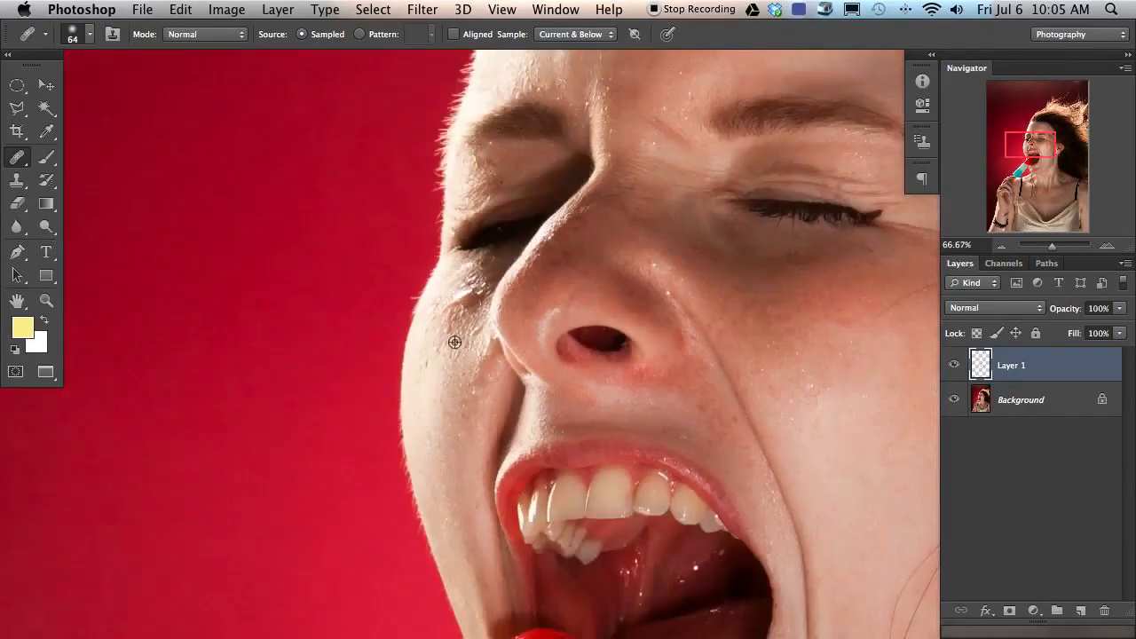
pyautogui.moveTo(790, 554); pyautogui.dragTo(472, 341)
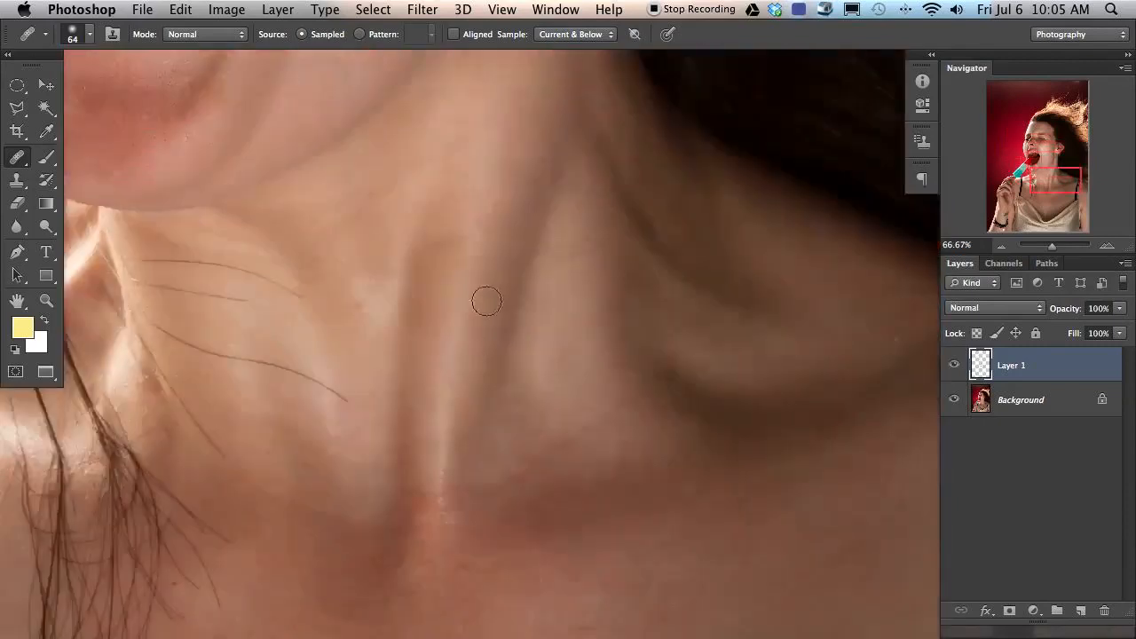
# Step: Enlarge the Healing Brush to 94 px and heal the rough skin on the far cheek beside the nose
pyautogui.moveTo(458, 444); pyautogui.dragTo(434, 422)
pyautogui.press(']')
pyautogui.press(']')
pyautogui.press(']')
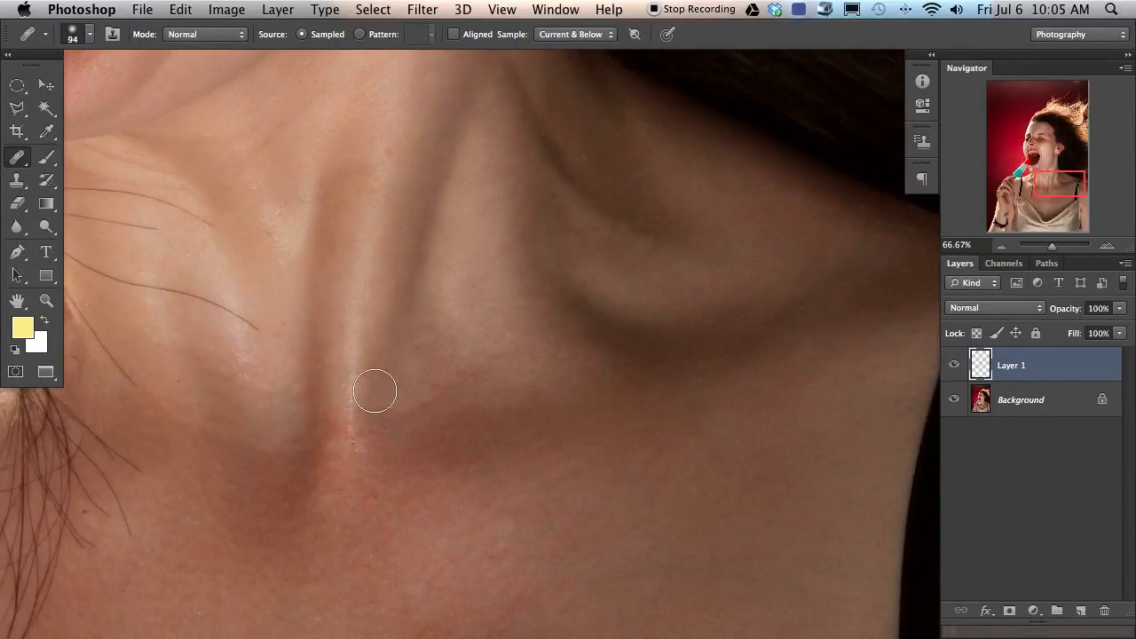
pyautogui.moveTo(297, 269); pyautogui.dragTo(425, 358)
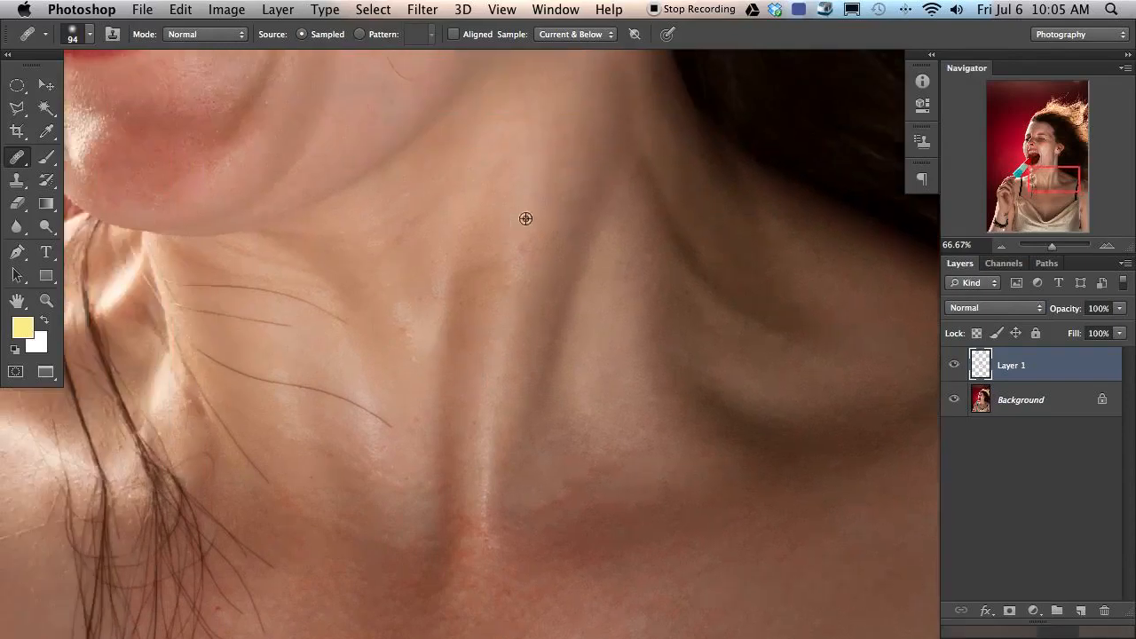
pyautogui.moveTo(318, 313)
pyautogui.mouseDown()
pyautogui.moveTo(313, 224)
pyautogui.moveTo(515, 515)
pyautogui.mouseUp()
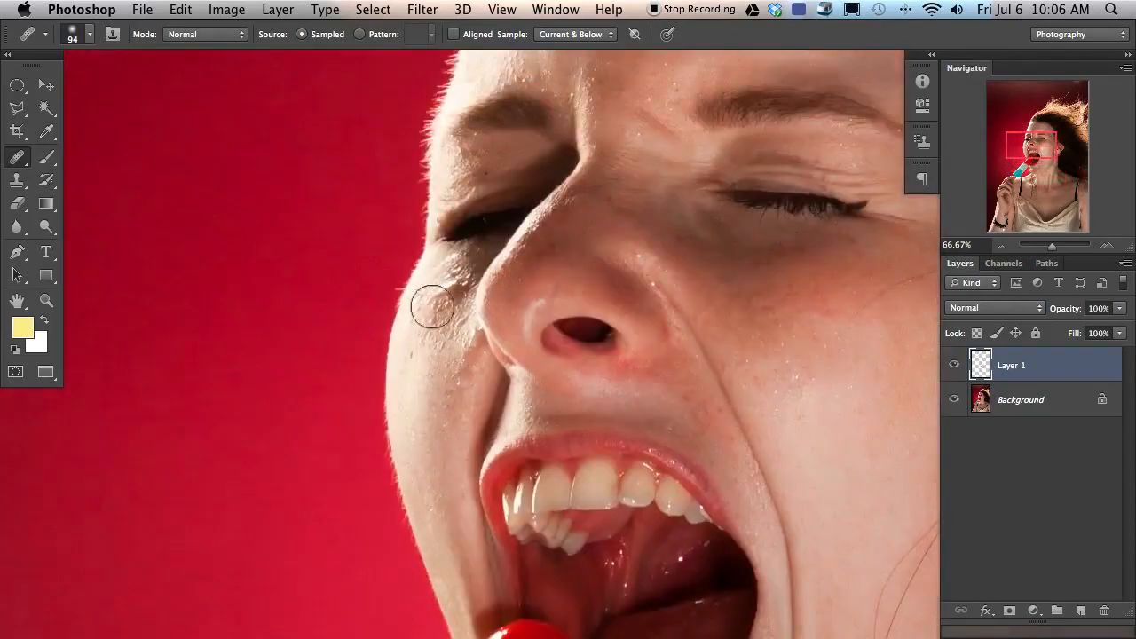
pyautogui.moveTo(436, 339)
pyautogui.mouseDown()
pyautogui.moveTo(425, 401)
pyautogui.moveTo(447, 351)
pyautogui.mouseUp()
pyautogui.moveTo(456, 428)
pyautogui.mouseDown()
pyautogui.moveTo(398, 358)
pyautogui.moveTo(416, 345)
pyautogui.moveTo(443, 361)
pyautogui.mouseUp()
pyautogui.moveTo(426, 306)
pyautogui.mouseDown()
pyautogui.moveTo(392, 353)
pyautogui.moveTo(419, 312)
pyautogui.mouseUp()
pyautogui.moveTo(446, 291); pyautogui.dragTo(437, 297)
pyautogui.moveTo(428, 291)
pyautogui.mouseDown()
pyautogui.moveTo(434, 308)
pyautogui.moveTo(420, 300)
pyautogui.moveTo(435, 314)
pyautogui.moveTo(455, 281)
pyautogui.moveTo(440, 287)
pyautogui.moveTo(436, 320)
pyautogui.mouseUp()
pyautogui.keyDown('alt'); pyautogui.click(455, 274); pyautogui.keyUp('alt')
# Step: Heal the bright, bumpy skin below the far eye and beside the nose with the Healing Brush at 58 px
pyautogui.press('e')
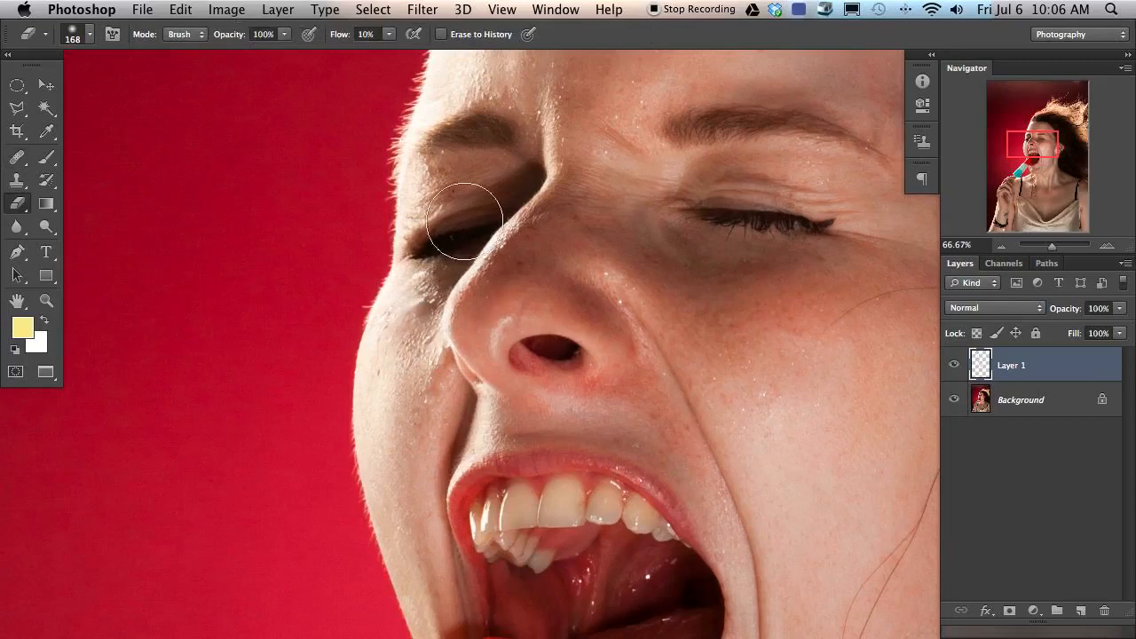
pyautogui.press('j')
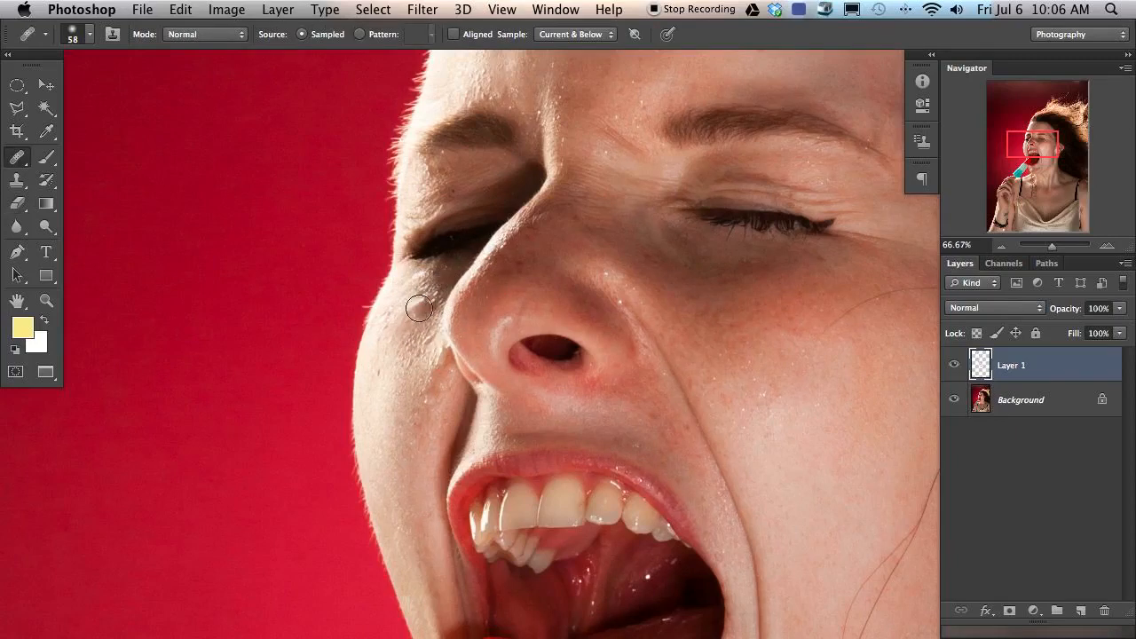
pyautogui.keyDown('alt'); pyautogui.click(433, 301); pyautogui.keyUp('alt')
pyautogui.moveTo(422, 306)
pyautogui.mouseDown()
pyautogui.moveTo(414, 310)
pyautogui.moveTo(431, 286)
pyautogui.moveTo(413, 323)
pyautogui.moveTo(437, 302)
pyautogui.moveTo(417, 299)
pyautogui.moveTo(419, 286)
pyautogui.moveTo(442, 271)
pyautogui.moveTo(403, 280)
pyautogui.mouseUp()
pyautogui.keyDown('alt'); pyautogui.click(426, 325); pyautogui.keyUp('alt')
pyautogui.keyDown('alt'); pyautogui.click(426, 341); pyautogui.keyUp('alt')
pyautogui.keyDown('alt'); pyautogui.click(429, 290); pyautogui.keyUp('alt')
pyautogui.keyDown('alt'); pyautogui.click(438, 270); pyautogui.keyUp('alt')
pyautogui.keyDown('alt'); pyautogui.click(411, 277); pyautogui.keyUp('alt')
pyautogui.moveTo(408, 319)
pyautogui.mouseDown()
pyautogui.moveTo(436, 322)
pyautogui.moveTo(424, 342)
pyautogui.moveTo(405, 335)
pyautogui.mouseUp()
pyautogui.keyDown('alt'); pyautogui.click(427, 373); pyautogui.keyUp('alt')
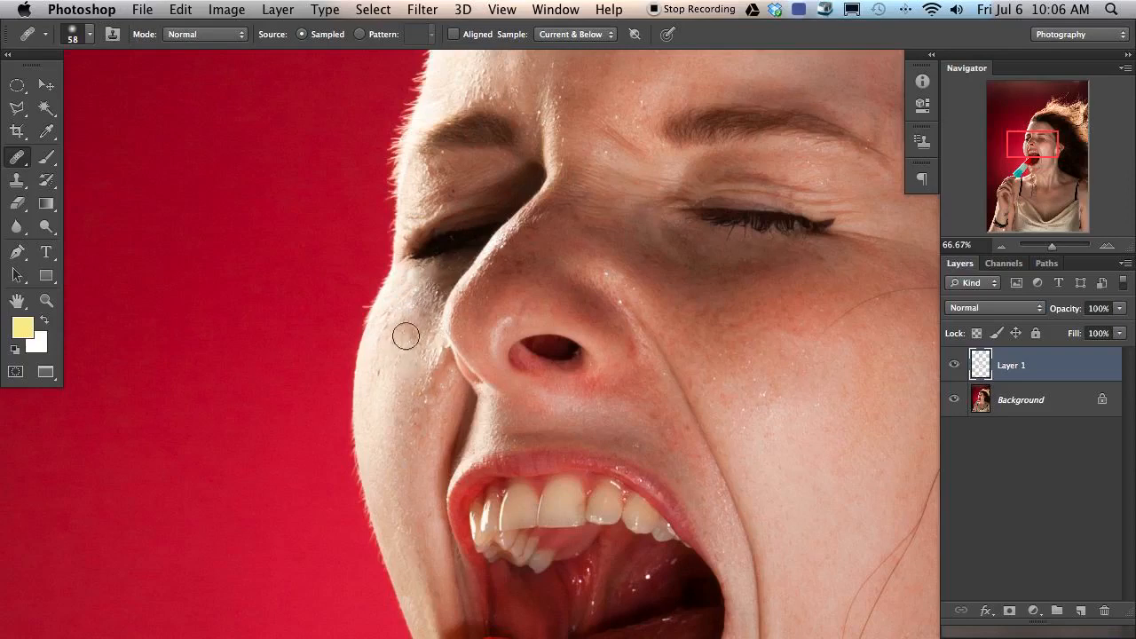
pyautogui.moveTo(425, 300)
pyautogui.mouseDown()
pyautogui.moveTo(421, 309)
pyautogui.moveTo(414, 292)
pyautogui.mouseUp()
# Step: Heal the blemishes on the temple and on the forehead just above the far eyebrow
pyautogui.scroll(7, 578, 241)
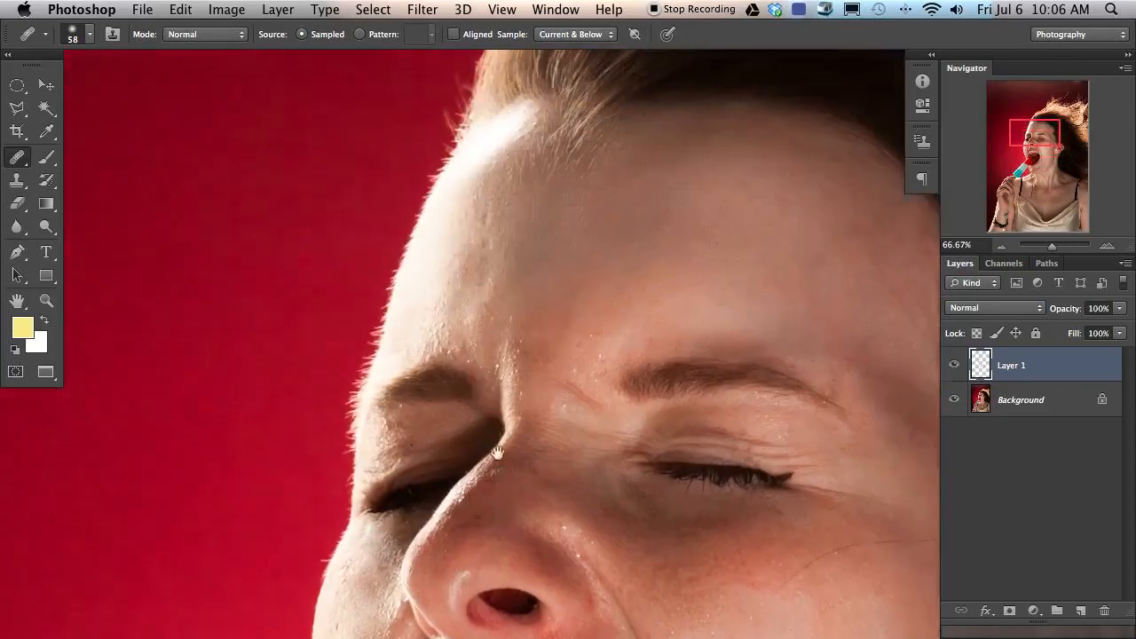
pyautogui.scroll(-5, 568, 329)
pyautogui.hscroll(5, 567, 328)
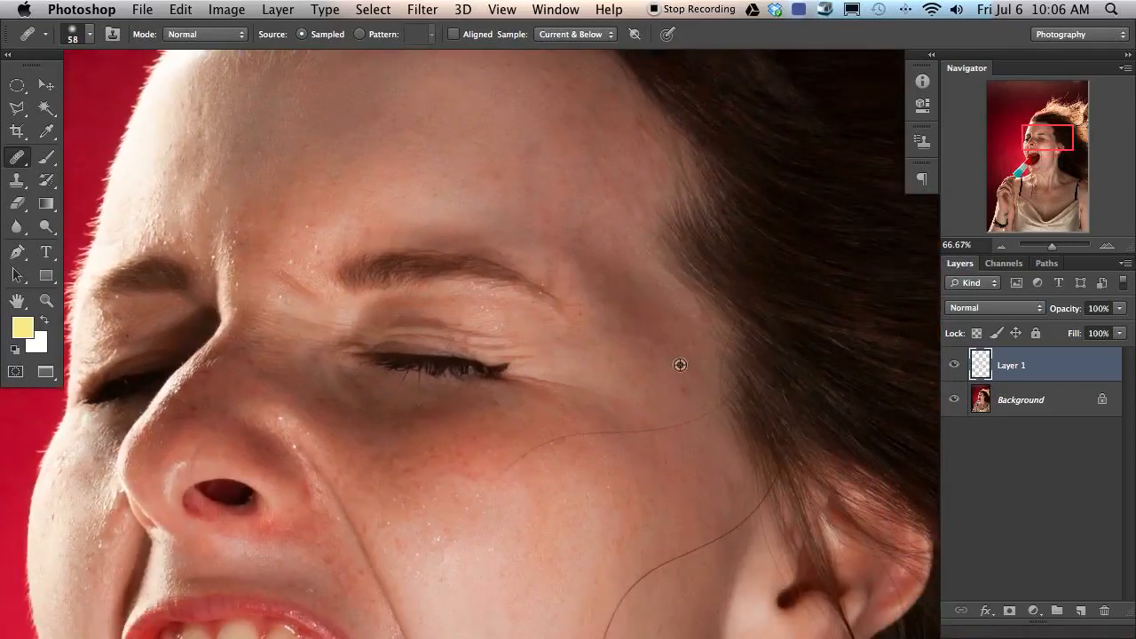
pyautogui.keyDown('alt'); pyautogui.click(625, 303); pyautogui.keyUp('alt')
pyautogui.scroll(3, 359, 432)
pyautogui.hscroll(-5, 360, 432)
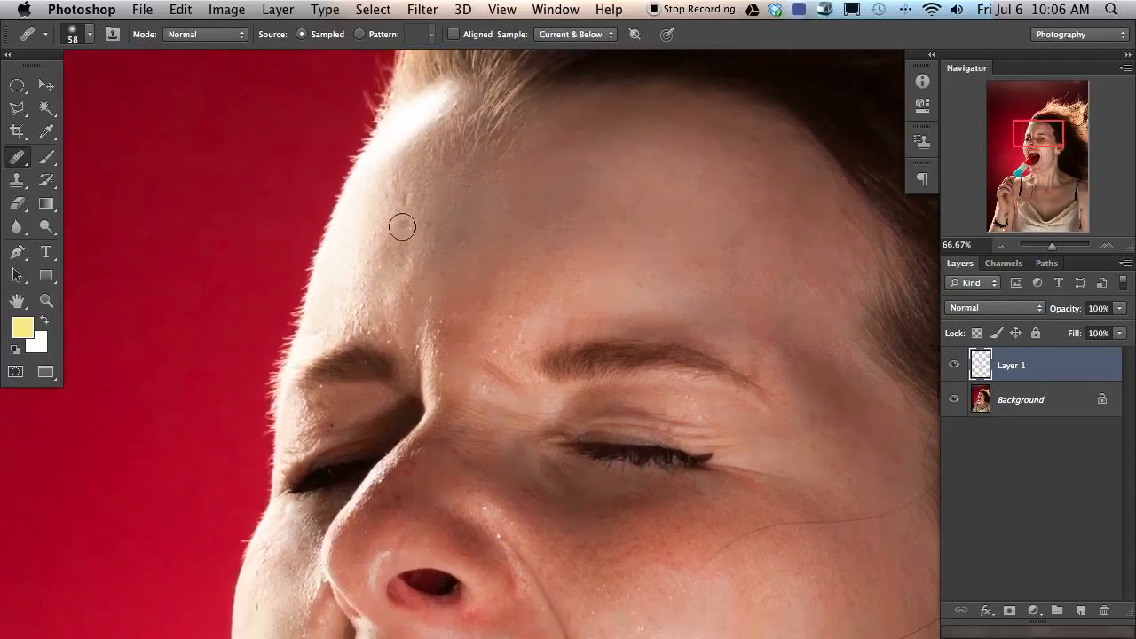
pyautogui.scroll(-2, 457, 485)
pyautogui.scroll(-3, 458, 485)
pyautogui.click(372, 213)
pyautogui.keyDown('alt'); pyautogui.click(404, 196); pyautogui.keyUp('alt')
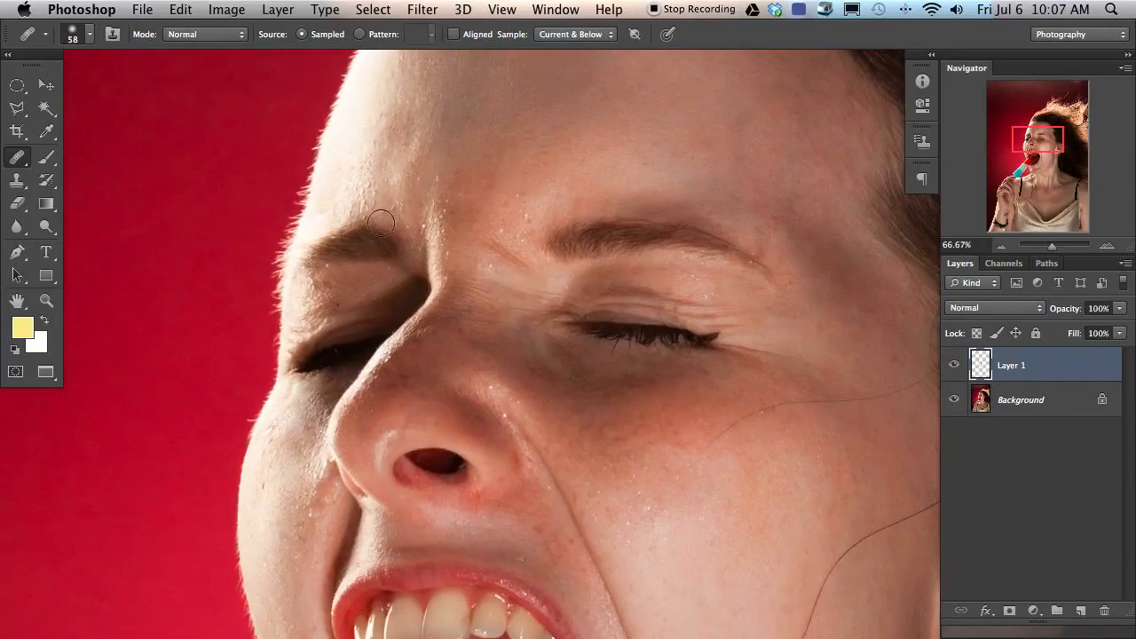
pyautogui.keyDown('alt'); pyautogui.click(408, 191); pyautogui.keyUp('alt')
pyautogui.moveTo(373, 200)
pyautogui.mouseDown()
pyautogui.moveTo(365, 187)
pyautogui.moveTo(358, 200)
pyautogui.moveTo(360, 182)
pyautogui.moveTo(347, 213)
pyautogui.mouseUp()
# Step: Examine the cheeks, mouth, chin, neck and hand for remaining blemishes
pyautogui.moveTo(463, 514); pyautogui.dragTo(400, 354)
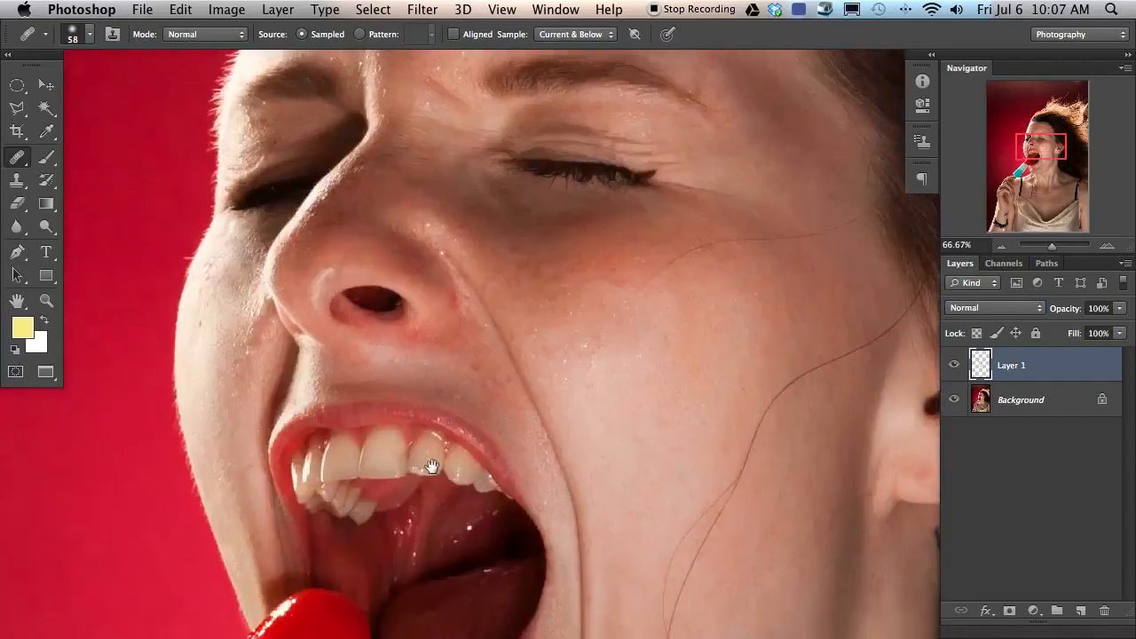
pyautogui.moveTo(431, 459); pyautogui.dragTo(400, 401)
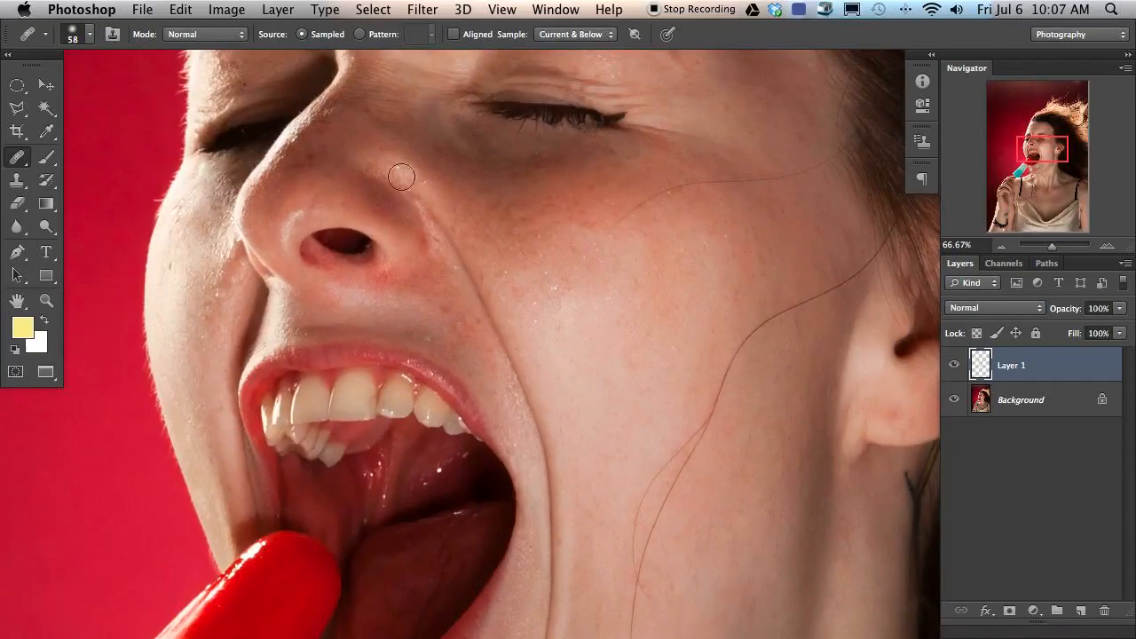
pyautogui.moveTo(406, 317); pyautogui.dragTo(479, 198)
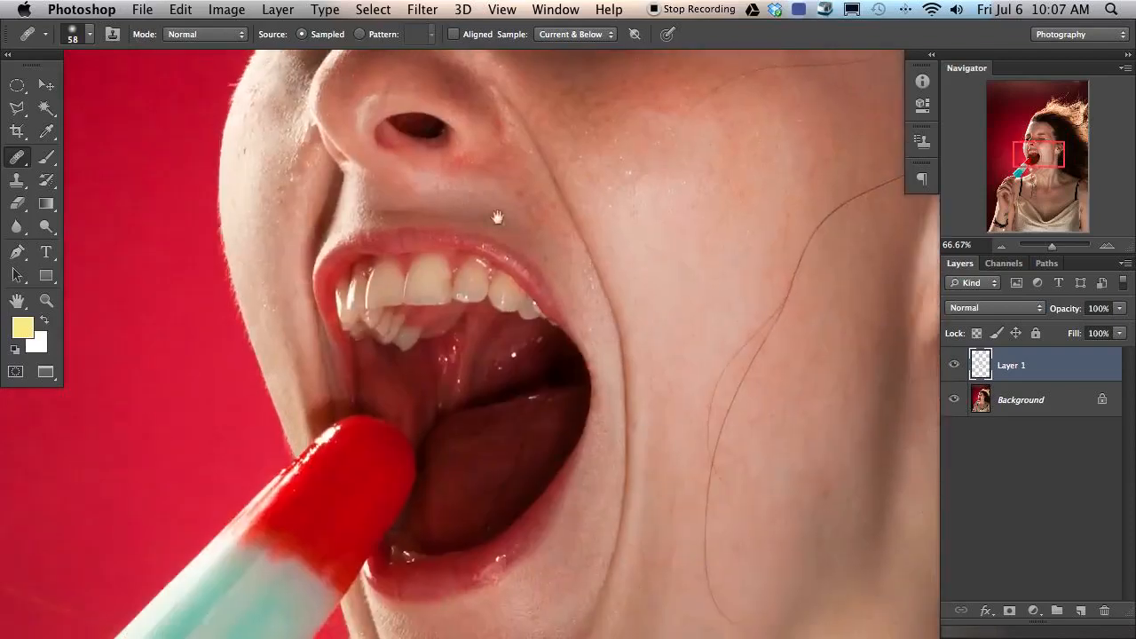
pyautogui.moveTo(572, 522); pyautogui.dragTo(512, 362)
pyautogui.moveTo(480, 475); pyautogui.dragTo(502, 433)
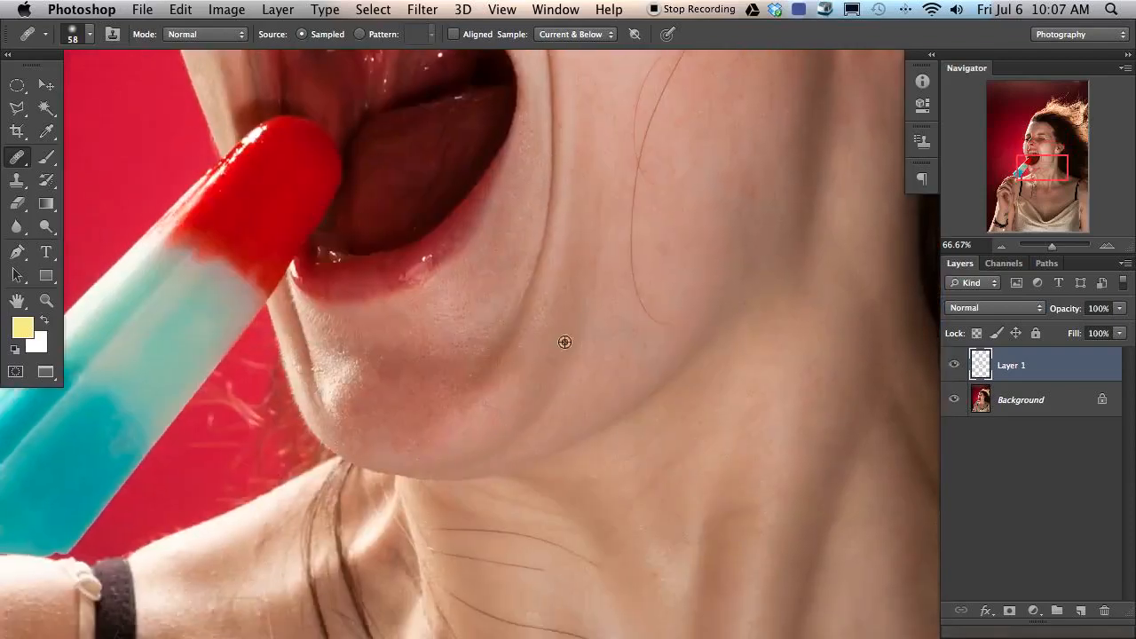
pyautogui.moveTo(515, 466); pyautogui.dragTo(513, 345)
pyautogui.moveTo(575, 550); pyautogui.dragTo(568, 352)
pyautogui.moveTo(190, 495); pyautogui.dragTo(565, 342)
pyautogui.moveTo(373, 379); pyautogui.dragTo(562, 394)
pyautogui.moveTo(419, 224); pyautogui.dragTo(517, 349)
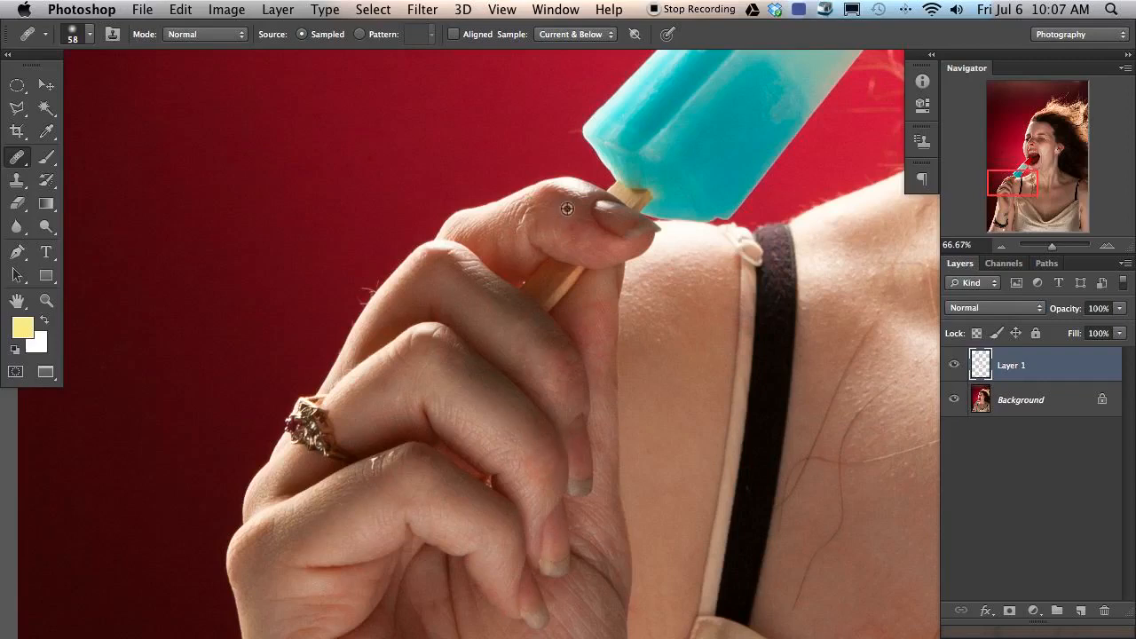
pyautogui.moveTo(576, 241); pyautogui.dragTo(701, 469)
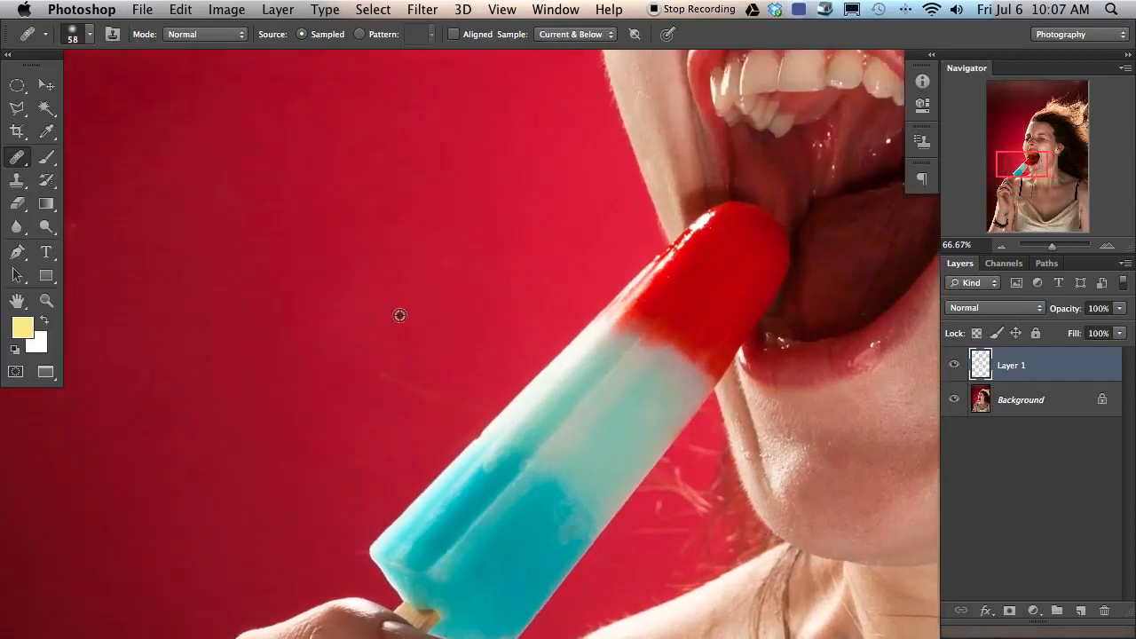
# Step: Heal the stray hair strand in the red background beside the popsicle and the spot below the nostril
pyautogui.moveTo(396, 393); pyautogui.dragTo(453, 402)
pyautogui.moveTo(591, 322)
pyautogui.mouseDown()
pyautogui.moveTo(642, 364)
pyautogui.moveTo(363, 442)
pyautogui.moveTo(444, 568)
pyautogui.mouseUp()
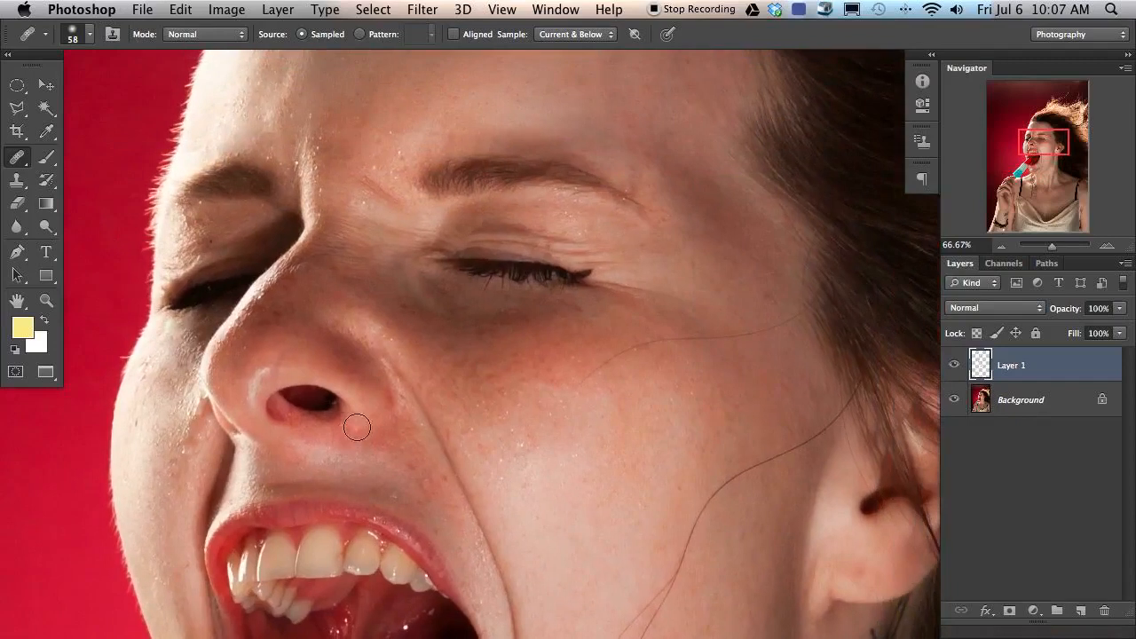
pyautogui.click(357, 427)
# Step: Compare the portrait with and without the healing by toggling the visibility of Layer 1
pyautogui.scroll(-3, 593, 338)
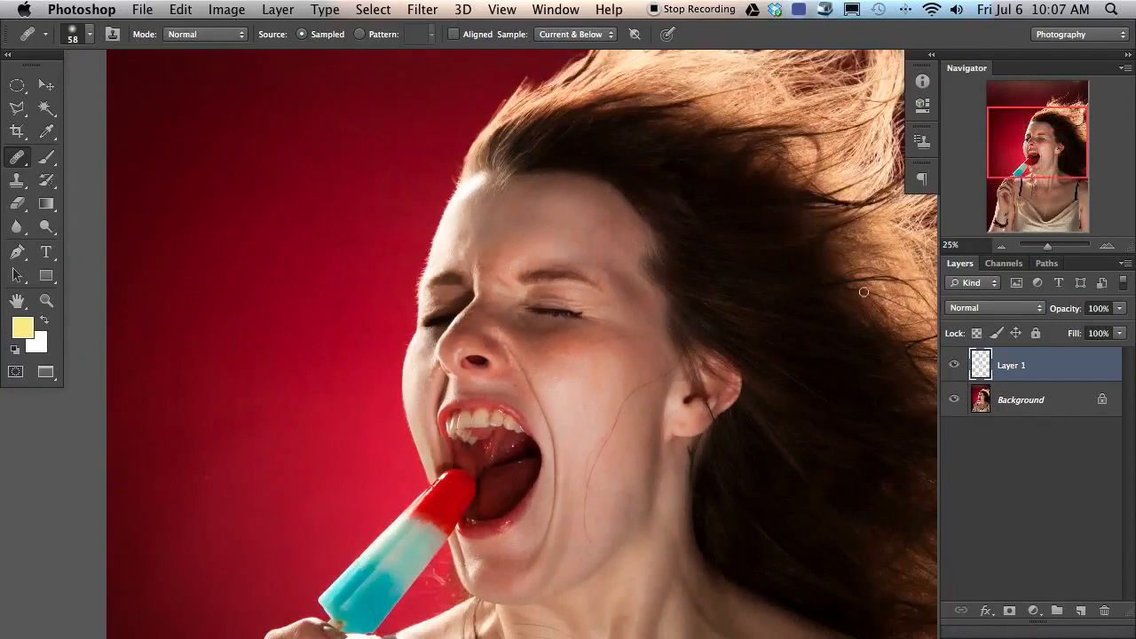
pyautogui.click(954, 365)
pyautogui.click(955, 366)
pyautogui.click(955, 366)
pyautogui.click(955, 366)
pyautogui.click(955, 366)
pyautogui.click(955, 366)
pyautogui.click(951, 369)
pyautogui.click(951, 369)
# Step: Enlarge the Healing Brush to 186 px and heal the spot in the red background beside the popsicle
pyautogui.moveTo(632, 495)
pyautogui.mouseDown()
pyautogui.moveTo(644, 459)
pyautogui.moveTo(656, 475)
pyautogui.mouseUp()
pyautogui.keyDown('ctrl'); pyautogui.keyDown('alt'); pyautogui.moveTo(252, 318); pyautogui.dragTo(278, 295); pyautogui.keyUp('alt'); pyautogui.keyUp('ctrl')
pyautogui.keyDown('alt'); pyautogui.click(242, 473); pyautogui.keyUp('alt')
pyautogui.moveTo(231, 455); pyautogui.dragTo(222, 448)
pyautogui.moveTo(533, 448); pyautogui.dragTo(497, 425)
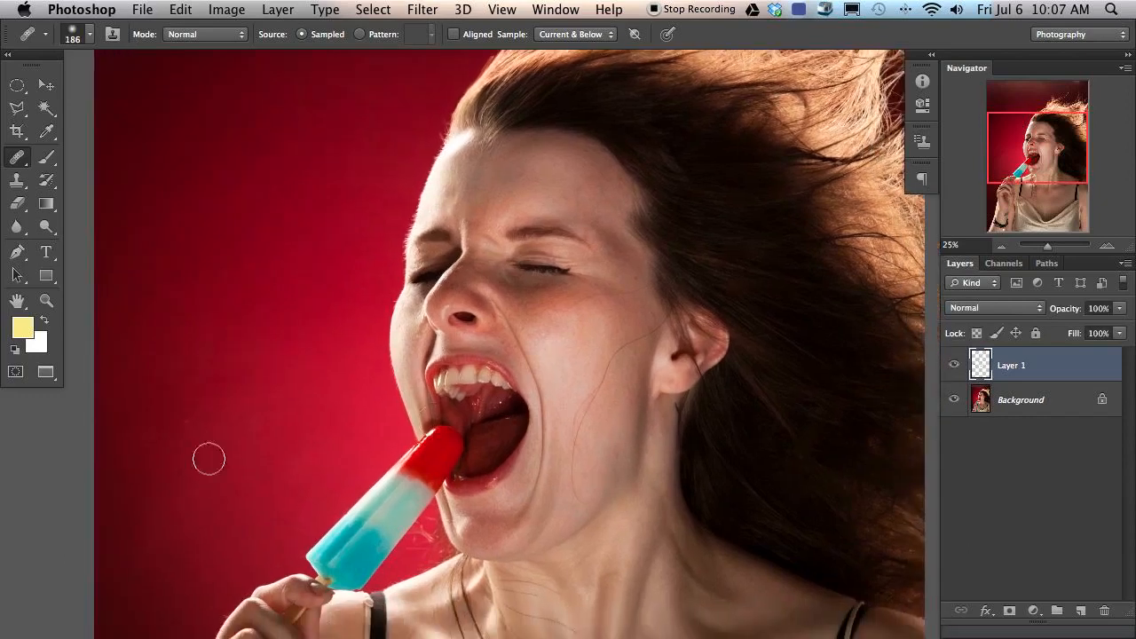
pyautogui.moveTo(746, 445); pyautogui.dragTo(715, 451)
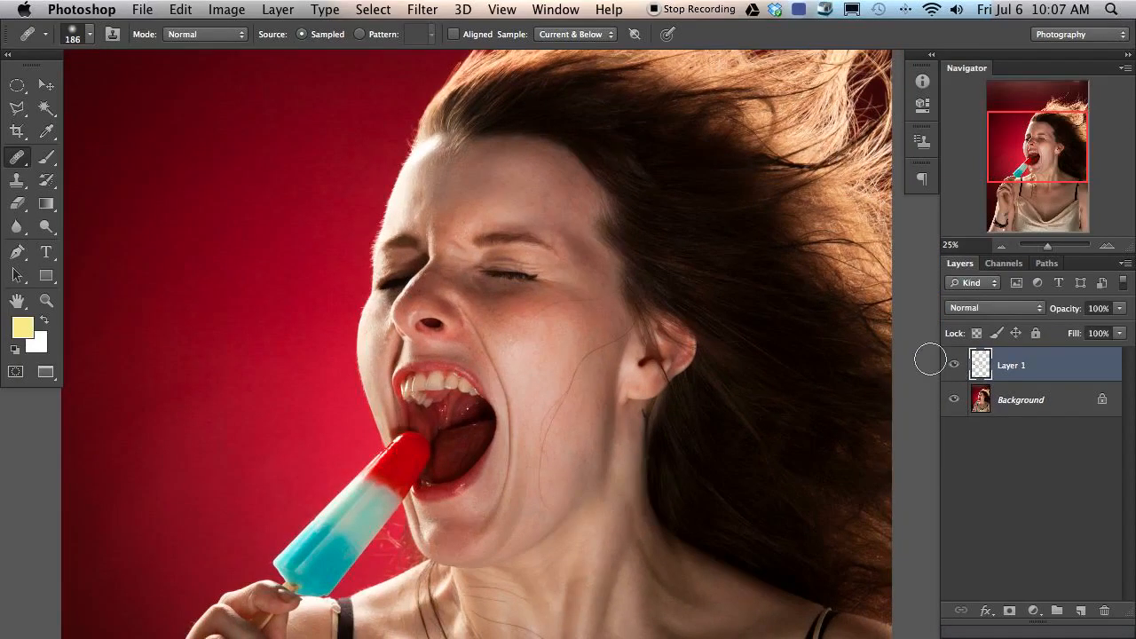
# Step: Create a new layer above Layer 1 and try yellow Brush strokes across the face
pyautogui.press('super+alt+shift+n')
pyautogui.press('b')
pyautogui.moveTo(475, 223); pyautogui.dragTo(432, 217)
pyautogui.moveTo(404, 272); pyautogui.dragTo(632, 312)
pyautogui.press('super+z')
# Step: Try marking the uneven skin on the forehead with yellow strokes of the 38 px Brush
pyautogui.moveTo(459, 266); pyautogui.dragTo(487, 187)
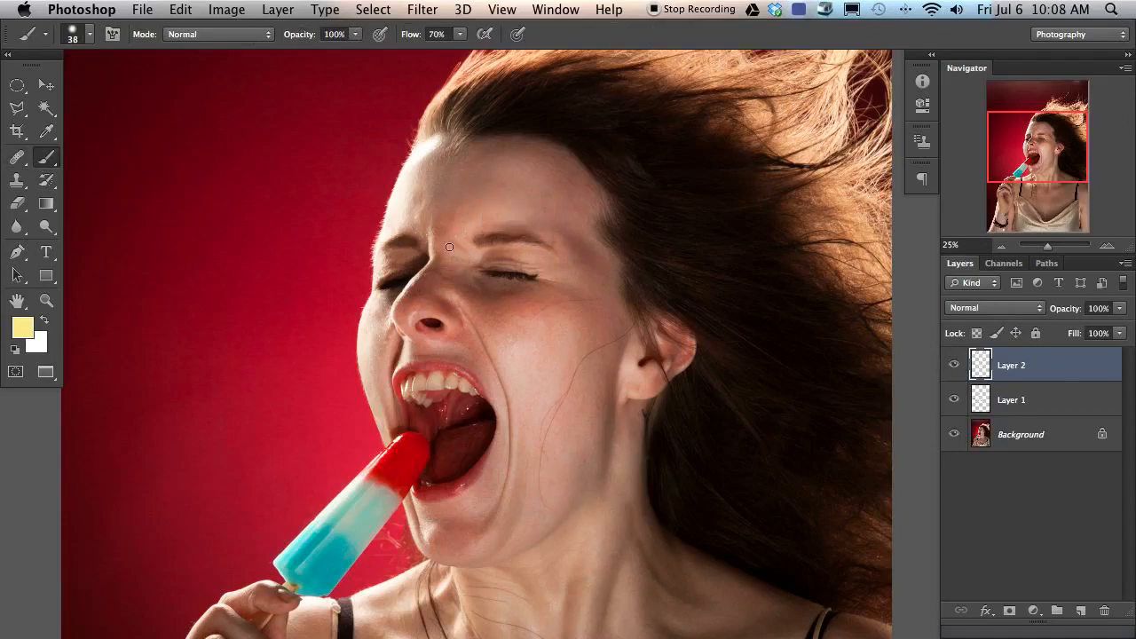
pyautogui.moveTo(411, 197); pyautogui.dragTo(423, 184)
pyautogui.moveTo(439, 194); pyautogui.dragTo(441, 227)
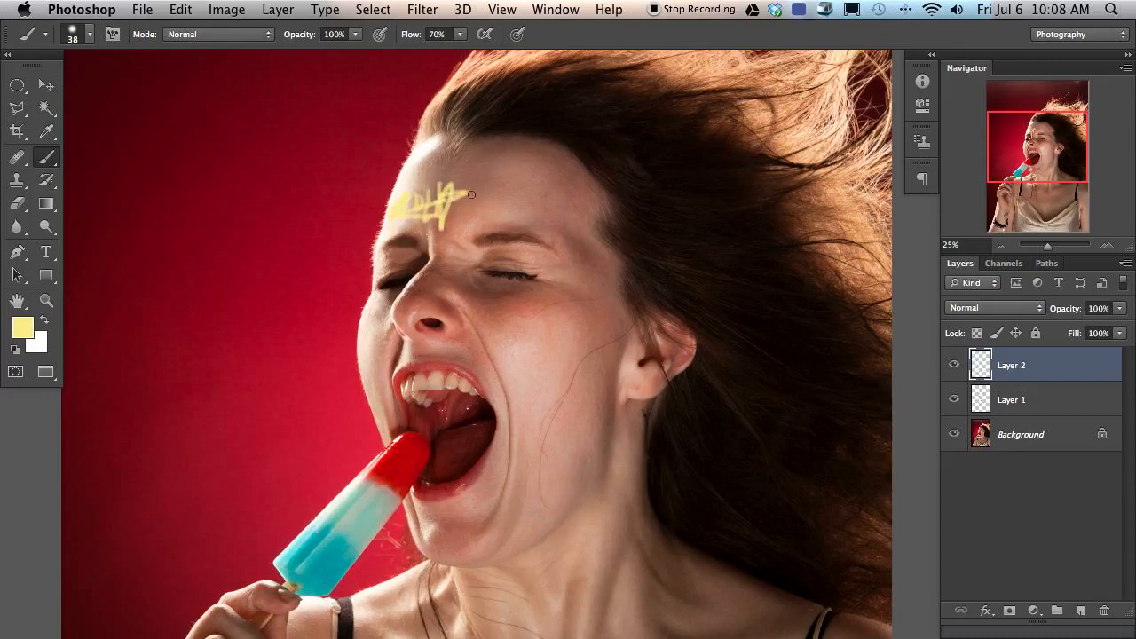
pyautogui.press('super+alt+z')
pyautogui.press('super+alt+z')
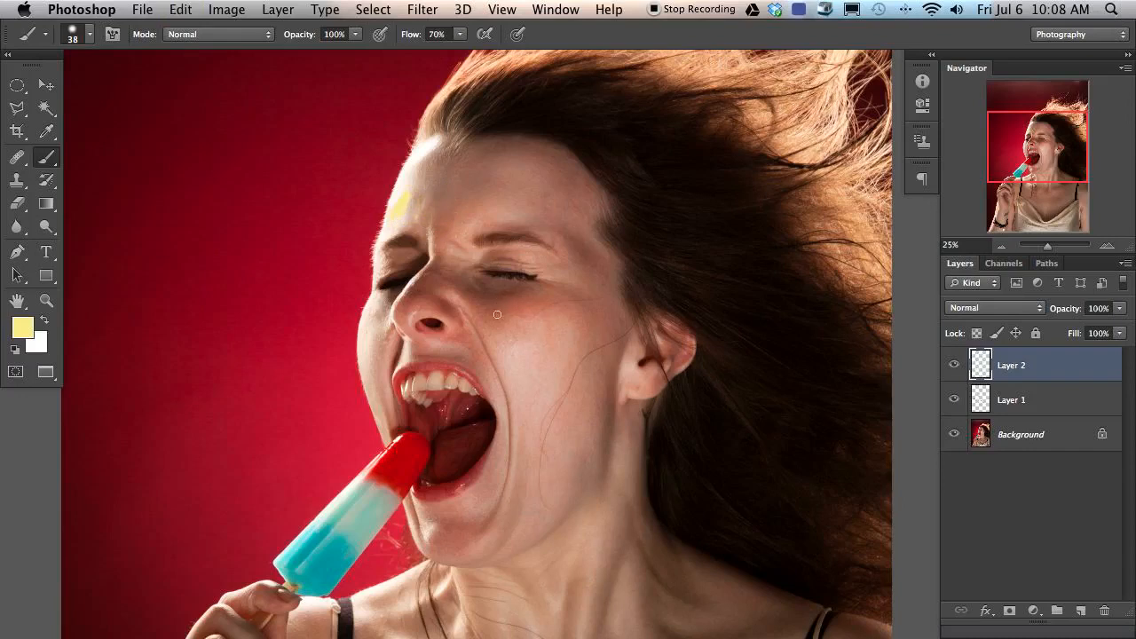
# Step: Try drawing a yellow zigzag and smooth sweeping arcs from the background across the eyes
pyautogui.moveTo(237, 308)
pyautogui.mouseDown()
pyautogui.moveTo(267, 256)
pyautogui.moveTo(384, 216)
pyautogui.moveTo(439, 307)
pyautogui.moveTo(506, 272)
pyautogui.moveTo(524, 339)
pyautogui.mouseUp()
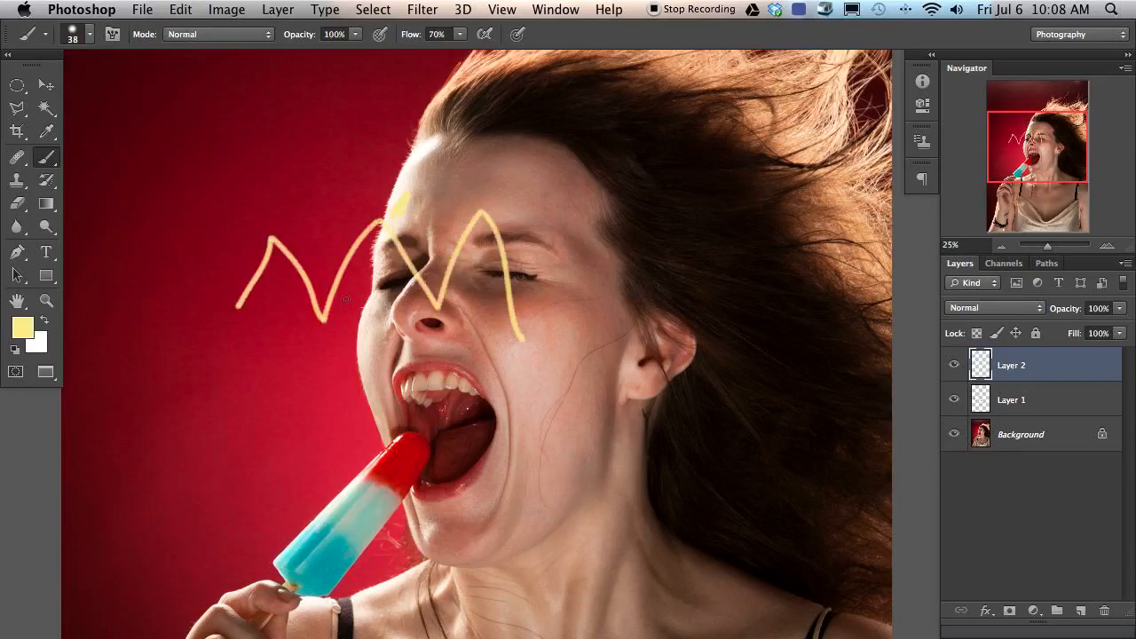
pyautogui.moveTo(175, 308)
pyautogui.mouseDown()
pyautogui.moveTo(253, 286)
pyautogui.moveTo(700, 273)
pyautogui.moveTo(417, 250)
pyautogui.moveTo(278, 279)
pyautogui.mouseUp()
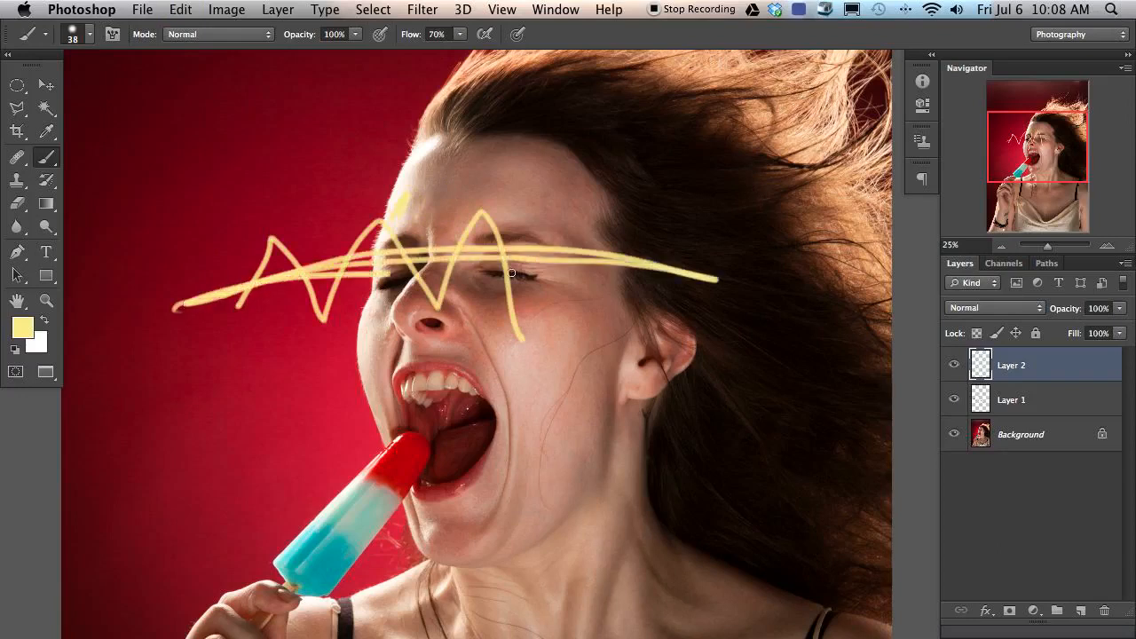
pyautogui.press('super+z')
pyautogui.press('super+z')
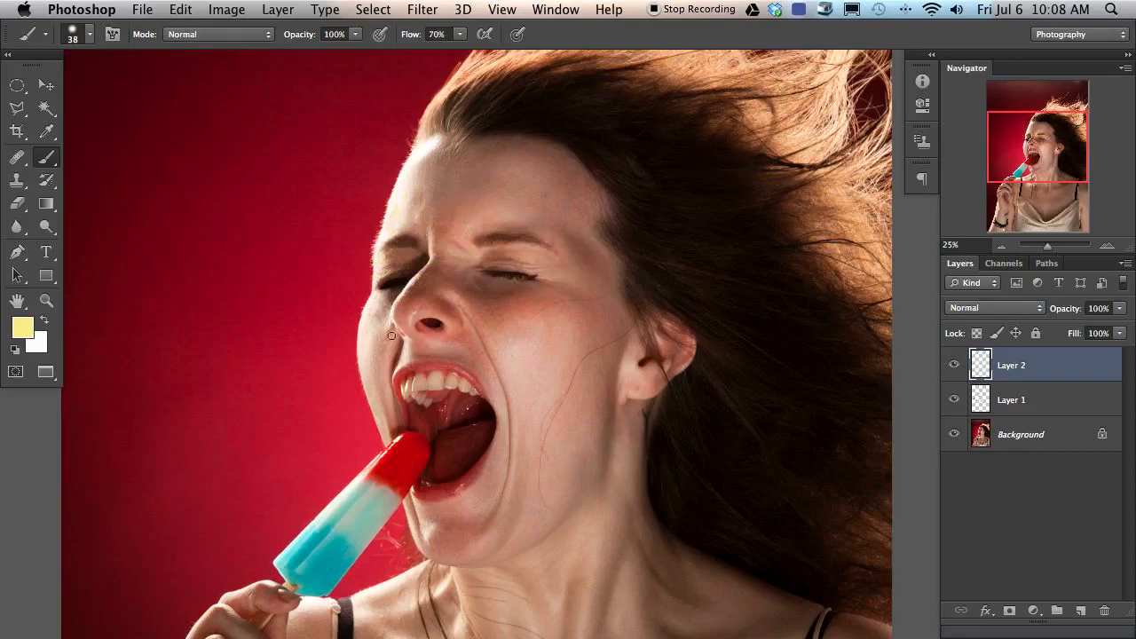
# Step: Examine the skin of the cheek, eyes and forehead up close and compare it with the view of the whole portrait
pyautogui.moveTo(542, 486); pyautogui.dragTo(517, 411)
pyautogui.press('super+plus')
pyautogui.press('super+plus')
pyautogui.press('super+plus')
pyautogui.press('super+plus')
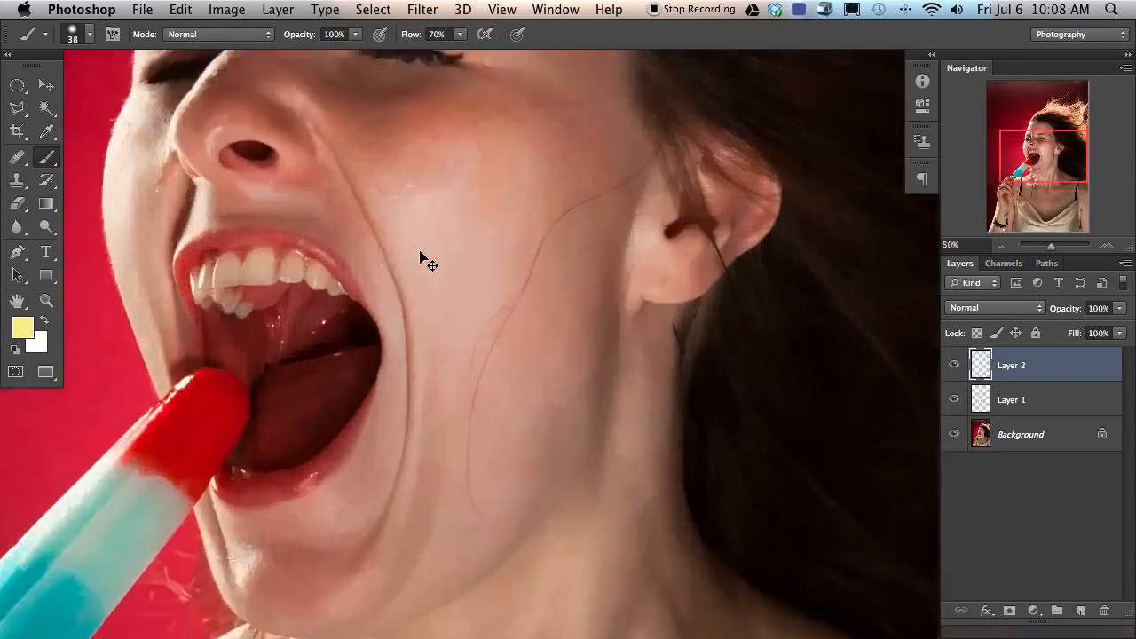
pyautogui.moveTo(376, 158); pyautogui.dragTo(772, 595)
pyautogui.moveTo(486, 319)
pyautogui.mouseDown()
pyautogui.moveTo(598, 541)
pyautogui.moveTo(531, 544)
pyautogui.mouseUp()
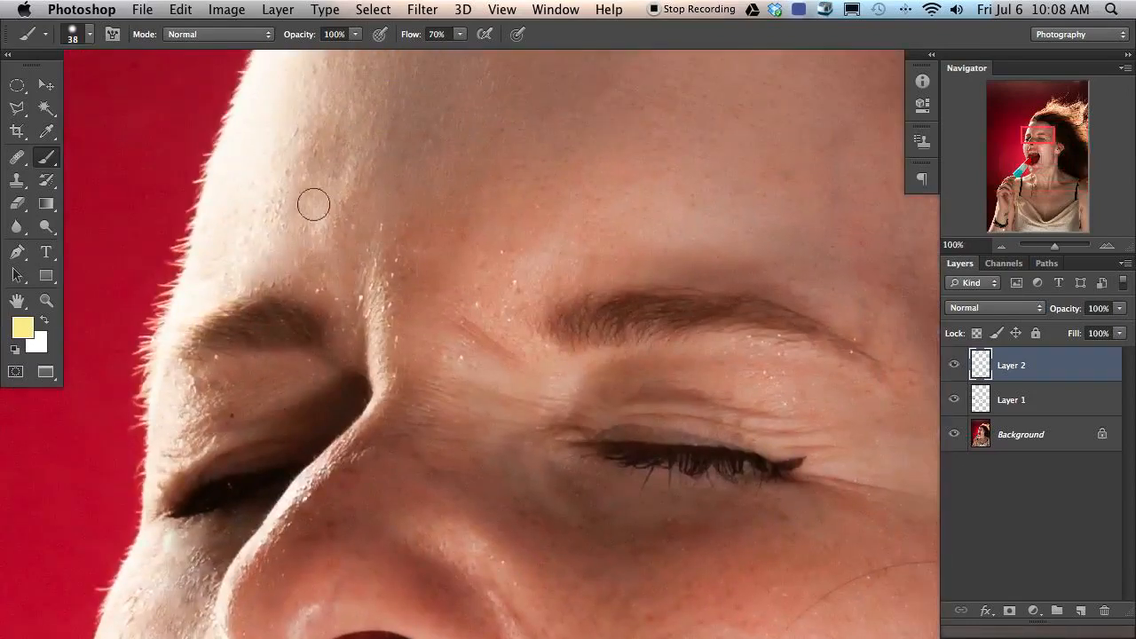
pyautogui.moveTo(361, 131); pyautogui.dragTo(299, 147)
pyautogui.press('super+z')
pyautogui.press('super+minus')
pyautogui.press('super+minus')
pyautogui.press('super+minus')
pyautogui.press('super+minus')
pyautogui.press('super+minus')
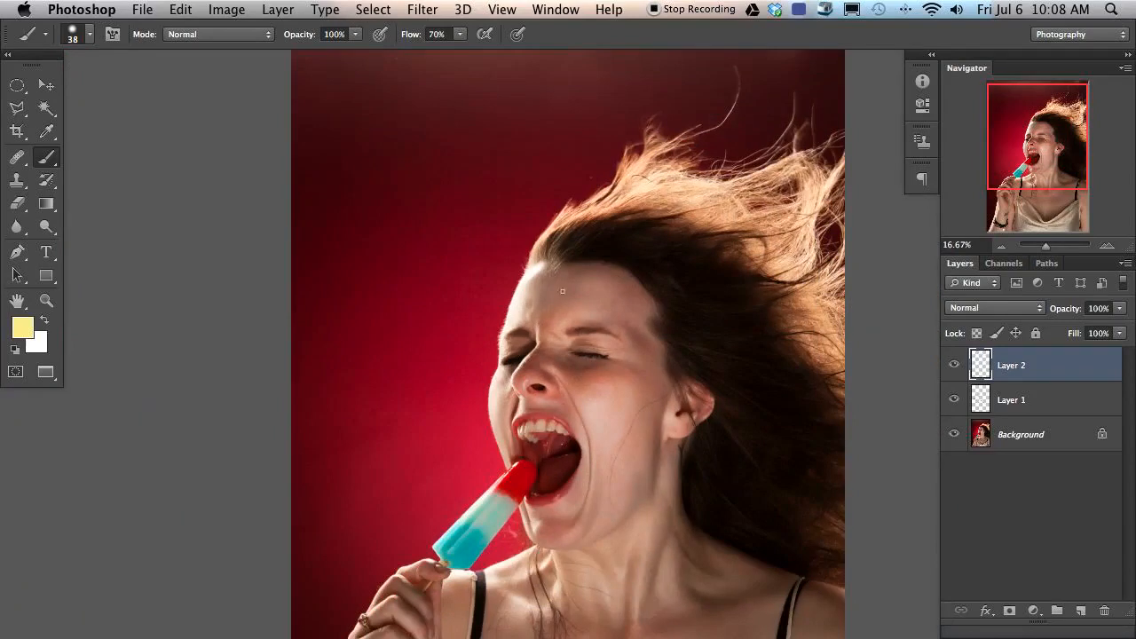
pyautogui.press('super+plus')
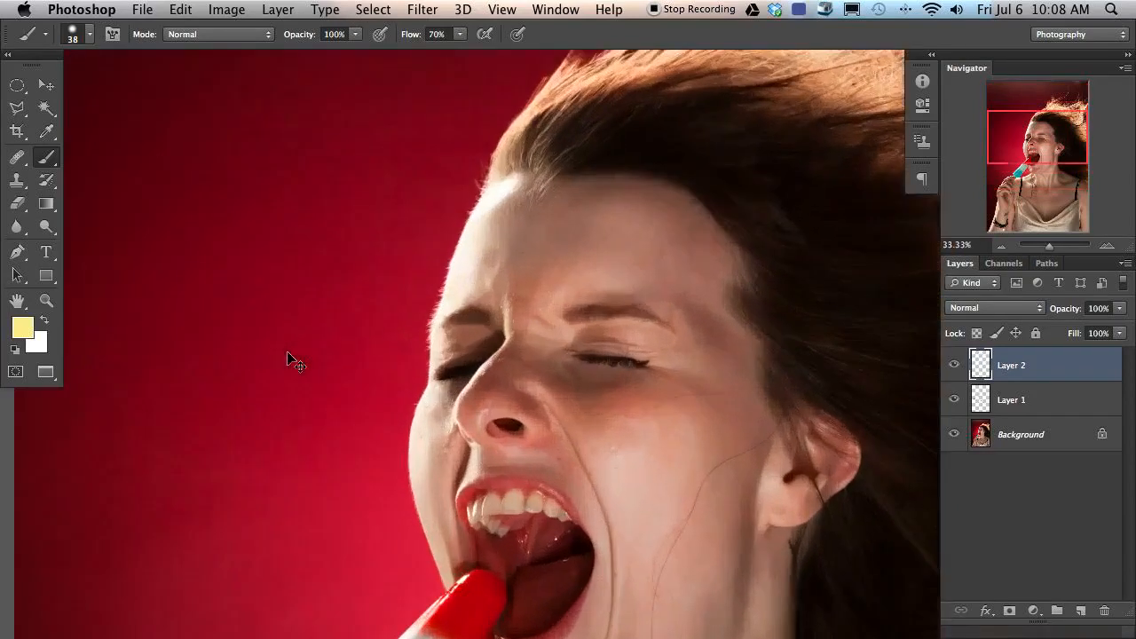
pyautogui.moveTo(471, 396)
pyautogui.mouseDown()
pyautogui.moveTo(371, 305)
pyautogui.moveTo(366, 284)
pyautogui.mouseUp()
pyautogui.press('super+minus')
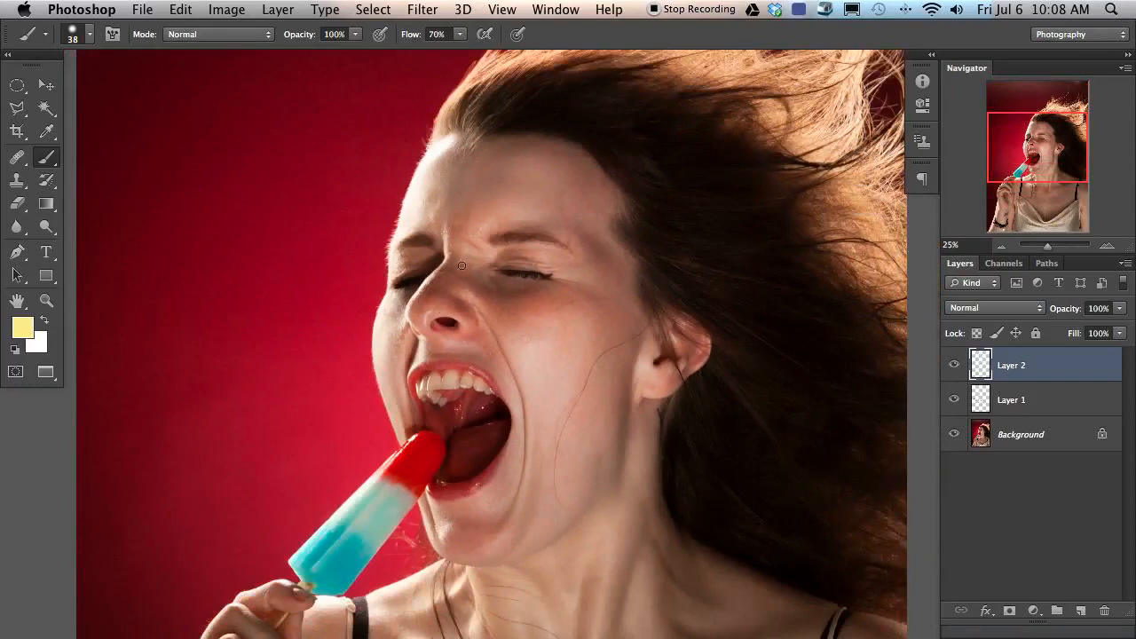
# Step: Crop the portrait to a nearly square frame from just above the hair to the upper chest, without deleting the cropped pixels
pyautogui.press('super+minus')
pyautogui.press('super+minus')
pyautogui.press('c')
pyautogui.moveTo(532, 67); pyautogui.dragTo(533, 105)
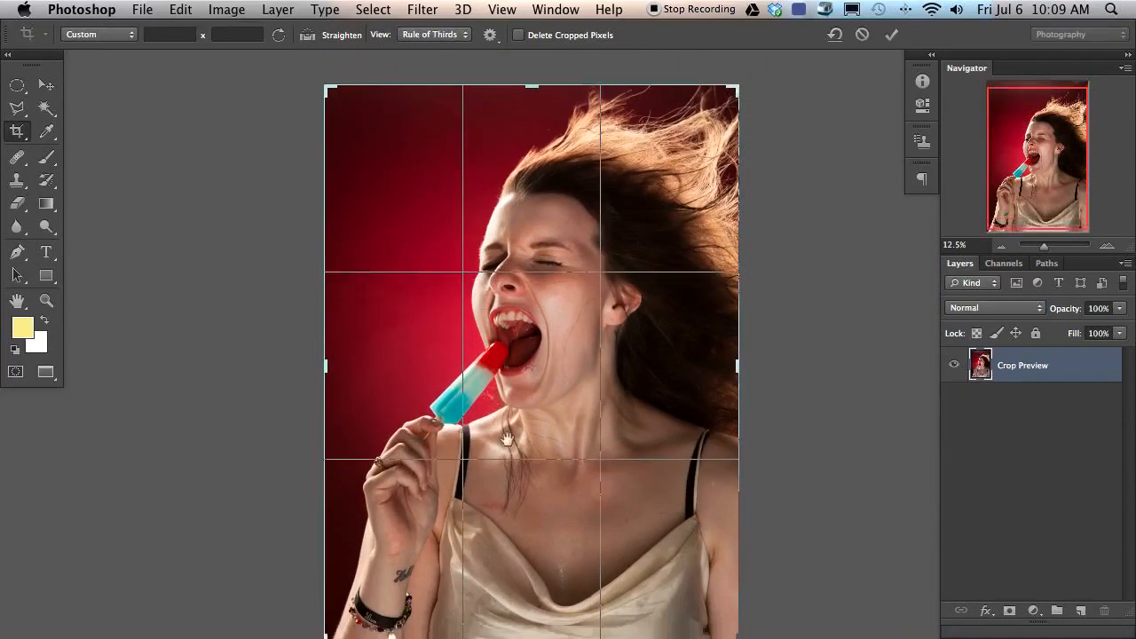
pyautogui.moveTo(514, 490); pyautogui.dragTo(479, 255)
pyautogui.moveTo(501, 424); pyautogui.dragTo(515, 363)
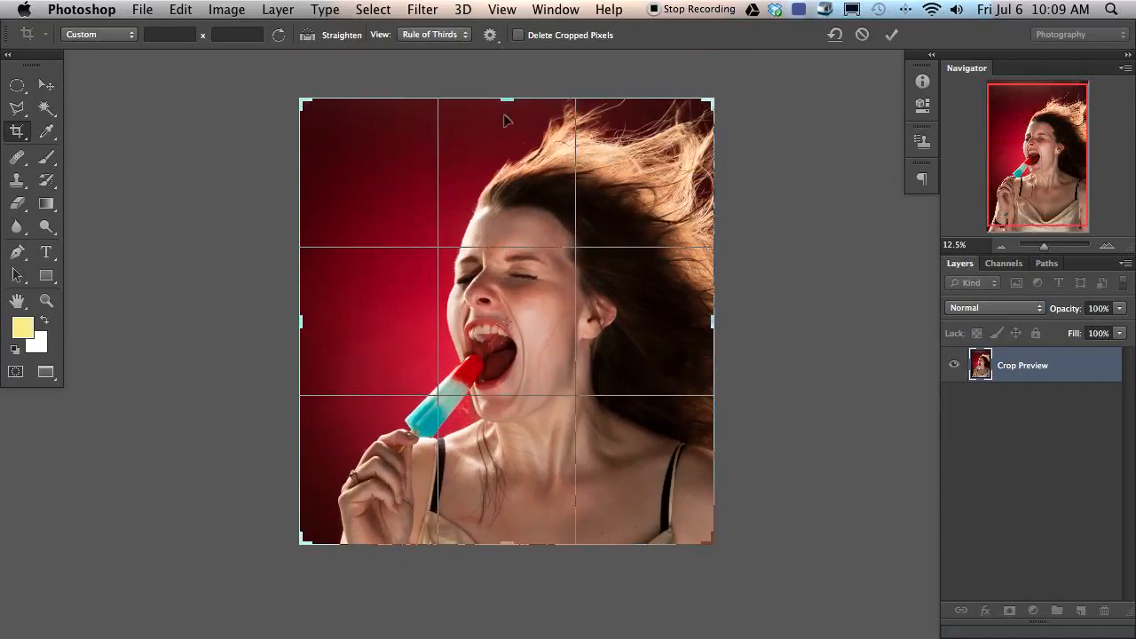
pyautogui.moveTo(509, 100)
pyautogui.mouseDown()
pyautogui.moveTo(512, 115)
pyautogui.moveTo(515, 108)
pyautogui.mouseUp()
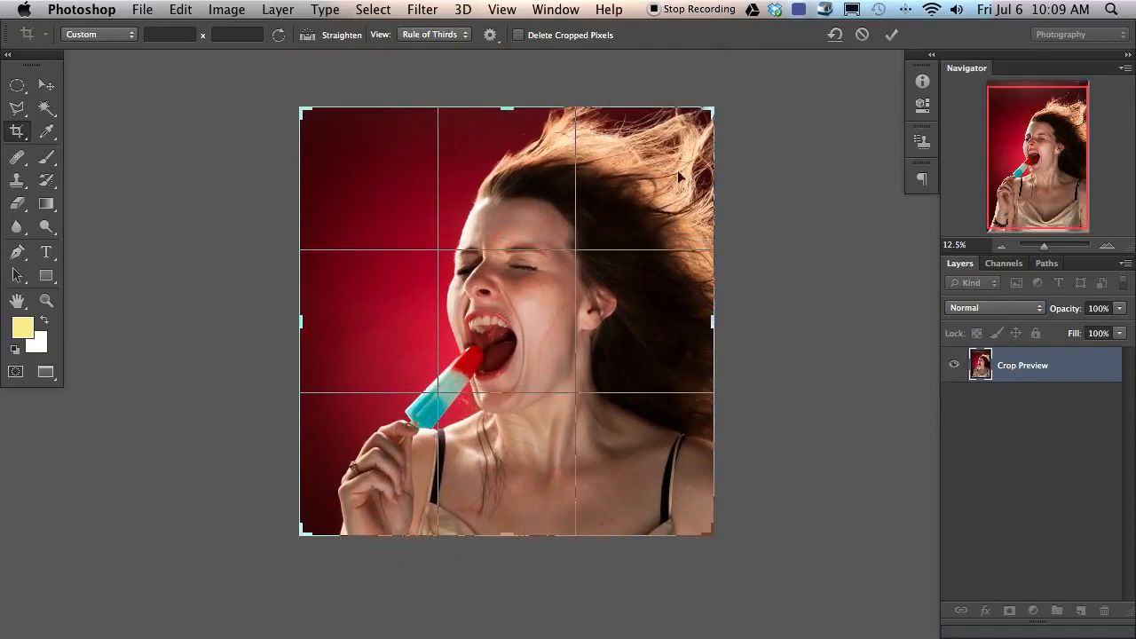
pyautogui.moveTo(512, 538); pyautogui.dragTo(510, 527)
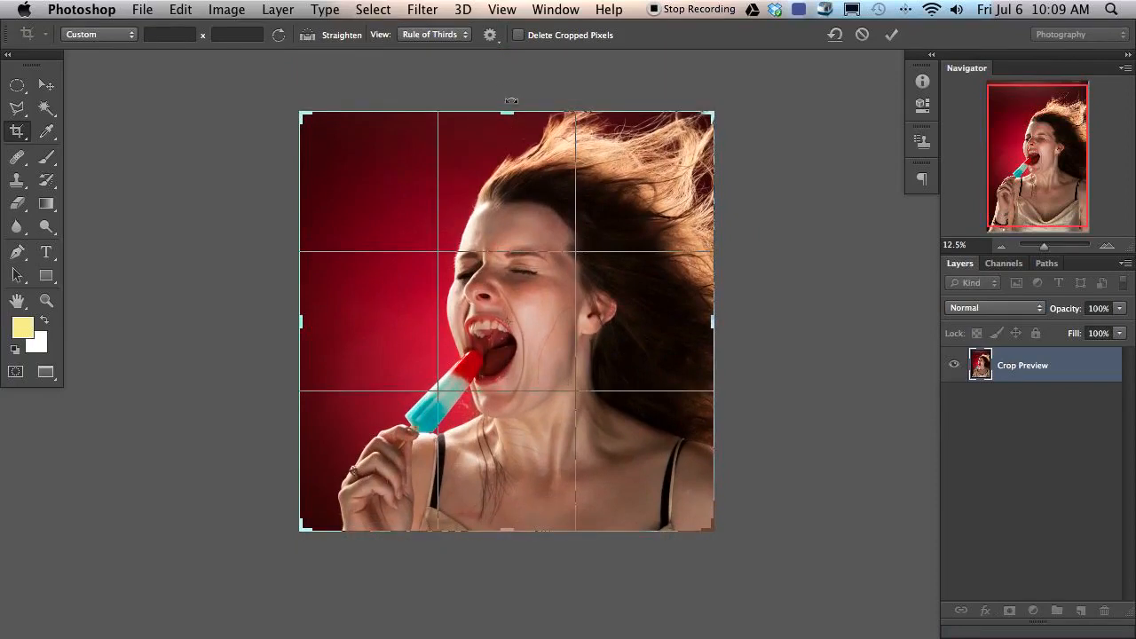
pyautogui.moveTo(510, 111); pyautogui.dragTo(512, 102)
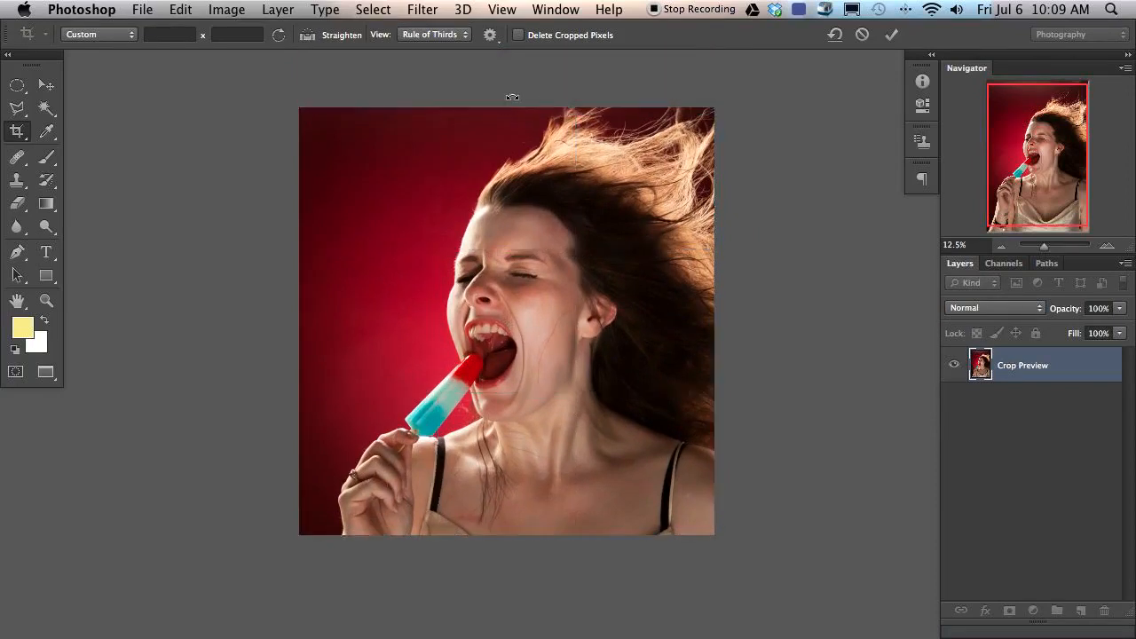
pyautogui.press('Return')
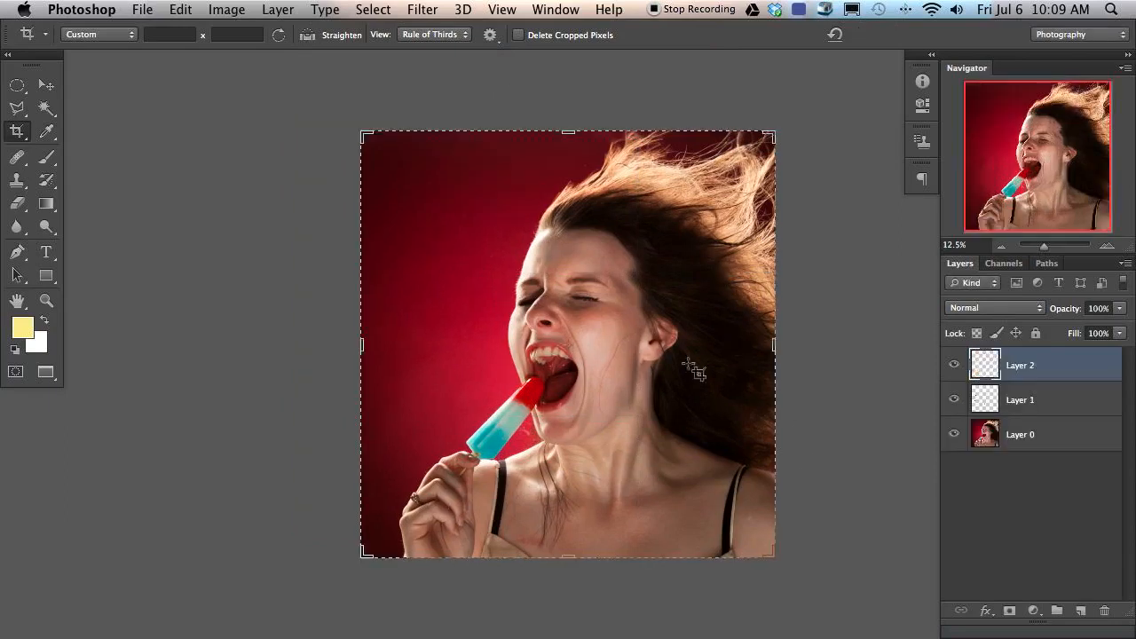
pyautogui.moveTo(603, 451); pyautogui.dragTo(545, 418)
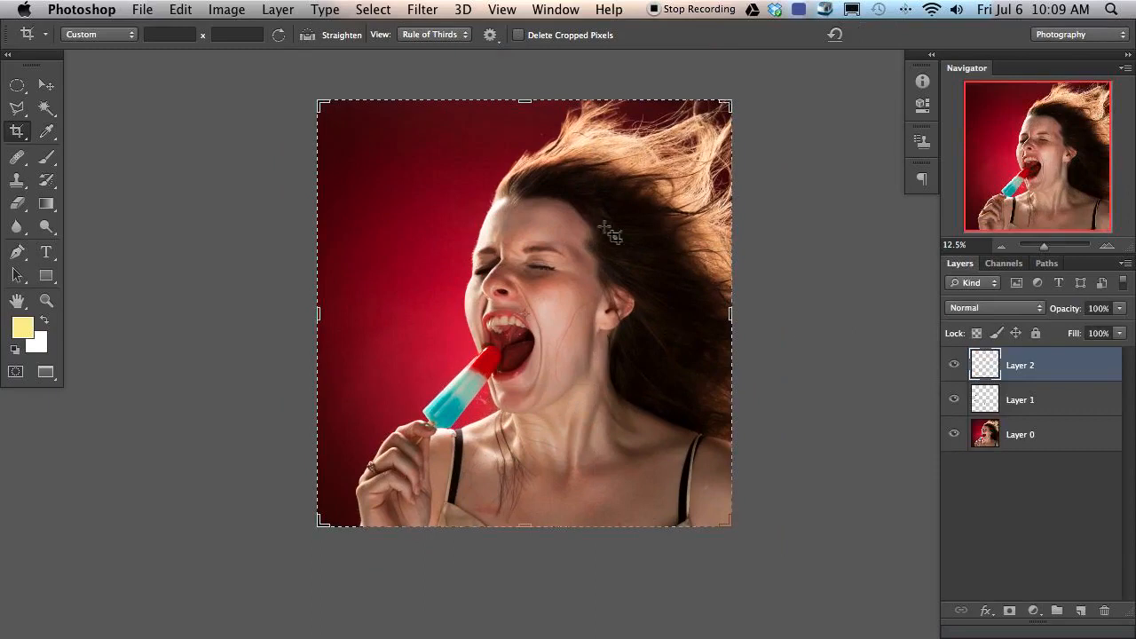
# Step: Run the Alternate High Pass action from the High Pass Alt set and show the layers in the group it creates
pyautogui.press('super+plus')
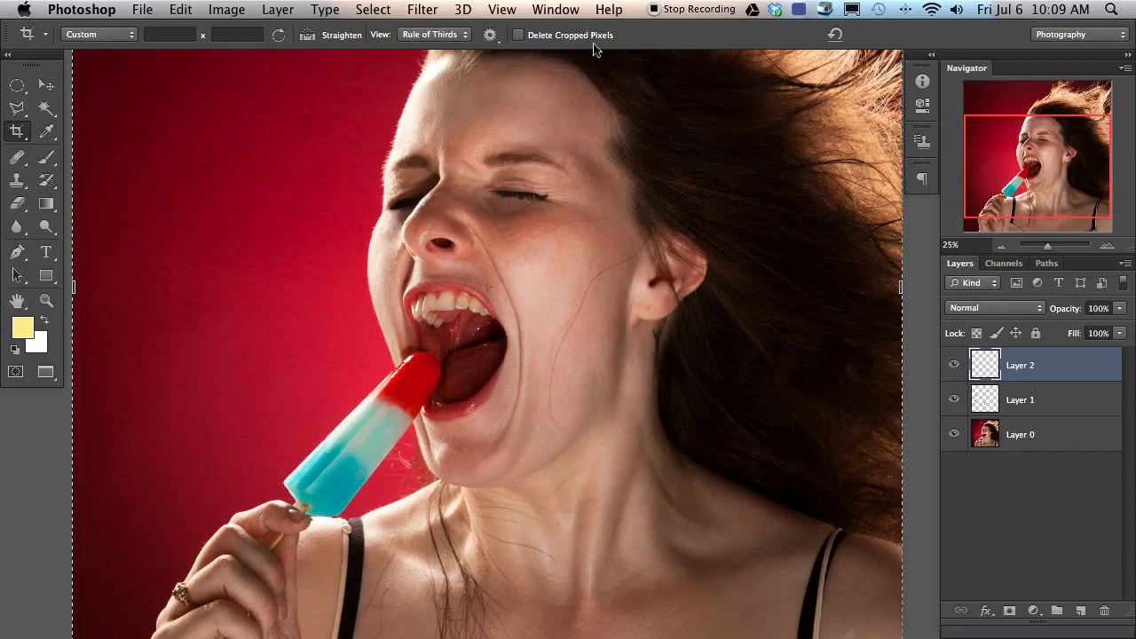
pyautogui.click(540, 13)
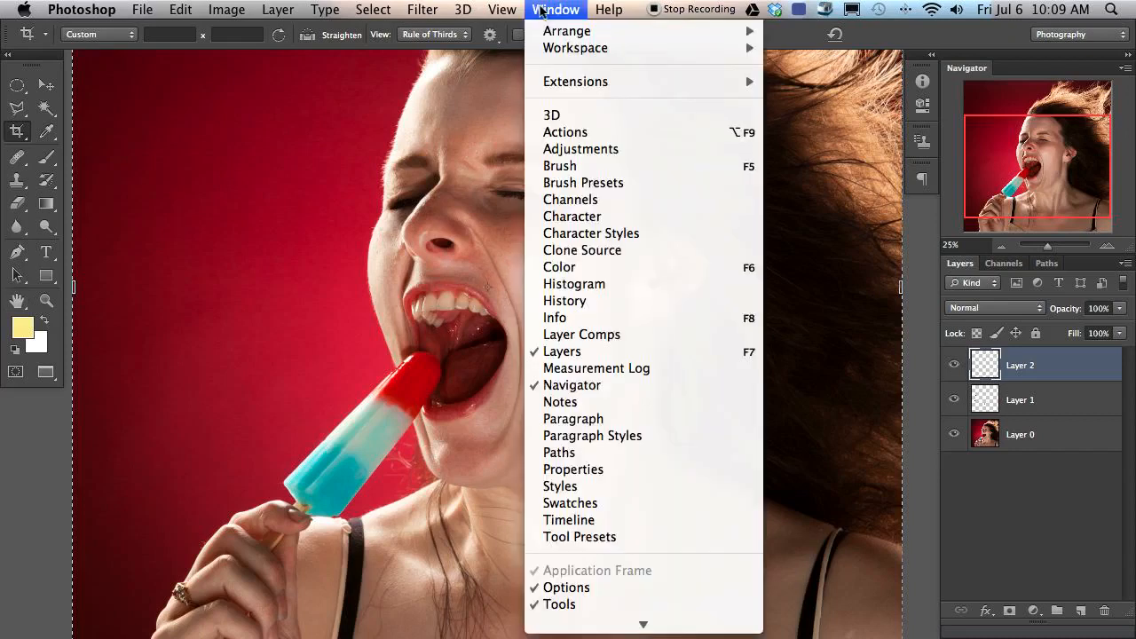
pyautogui.click(596, 132)
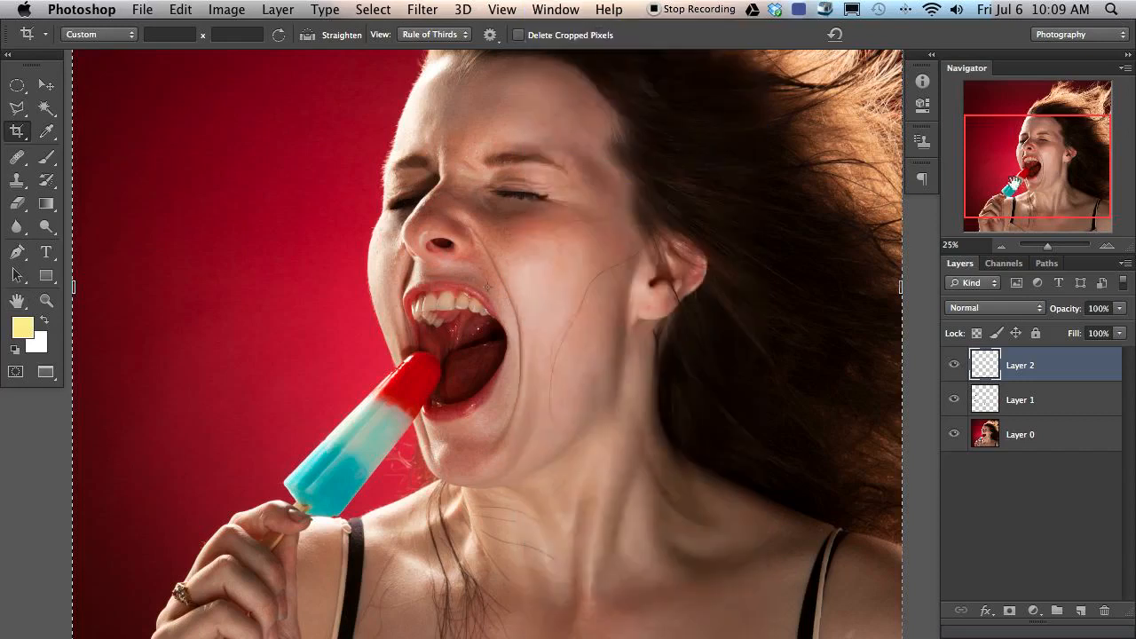
pyautogui.moveTo(325, 55); pyautogui.dragTo(191, 88)
pyautogui.click(222, 386)
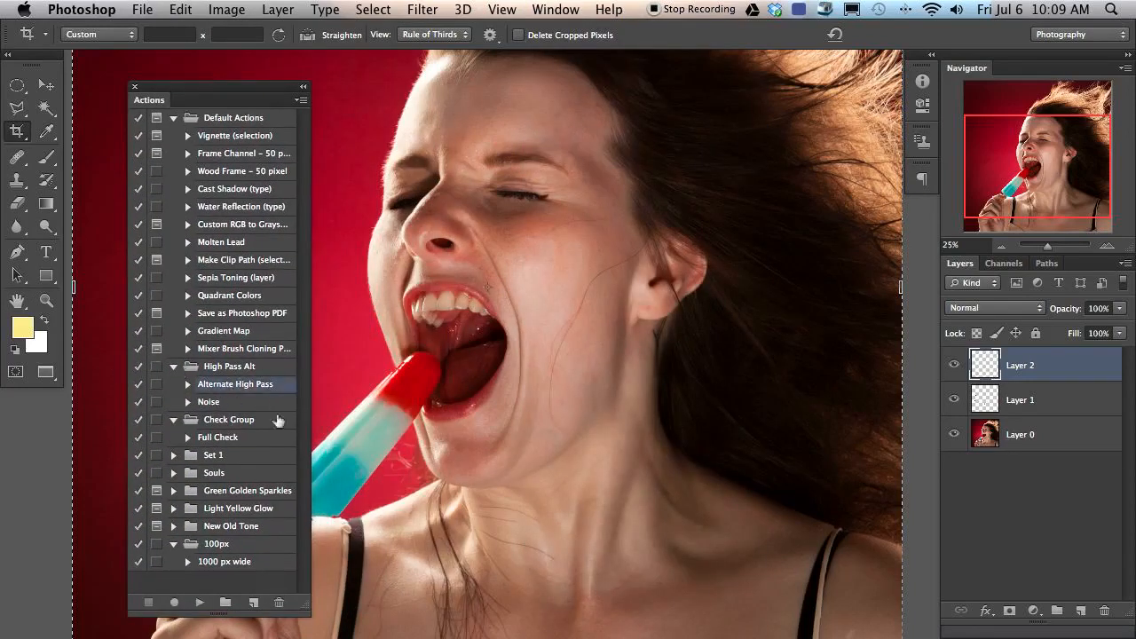
pyautogui.click(201, 602)
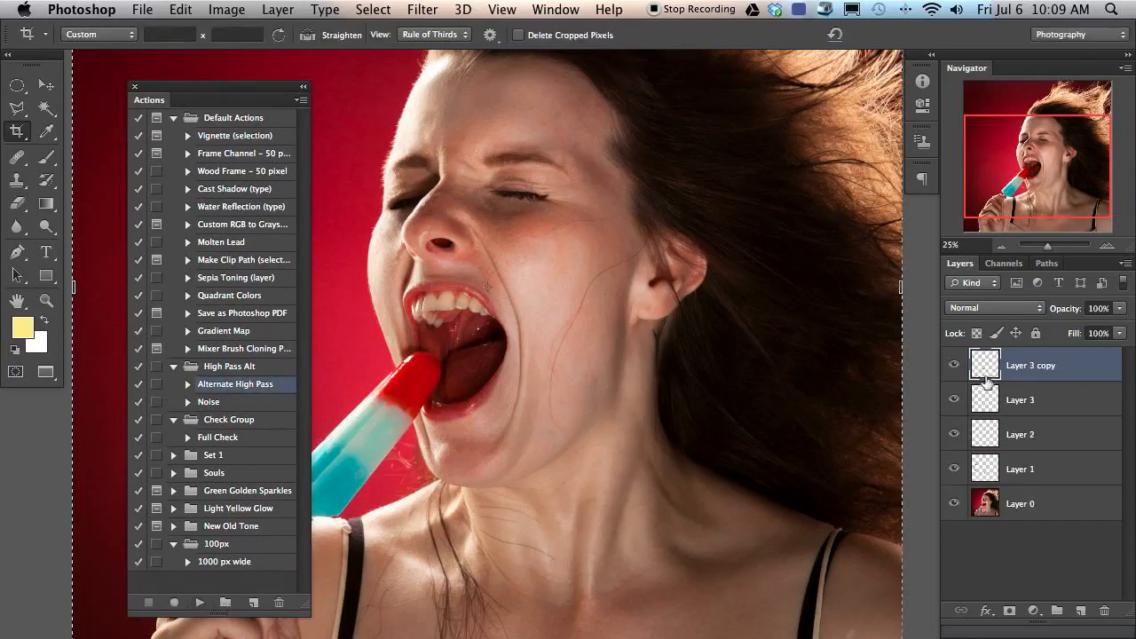
pyautogui.click(134, 87)
pyautogui.click(975, 357)
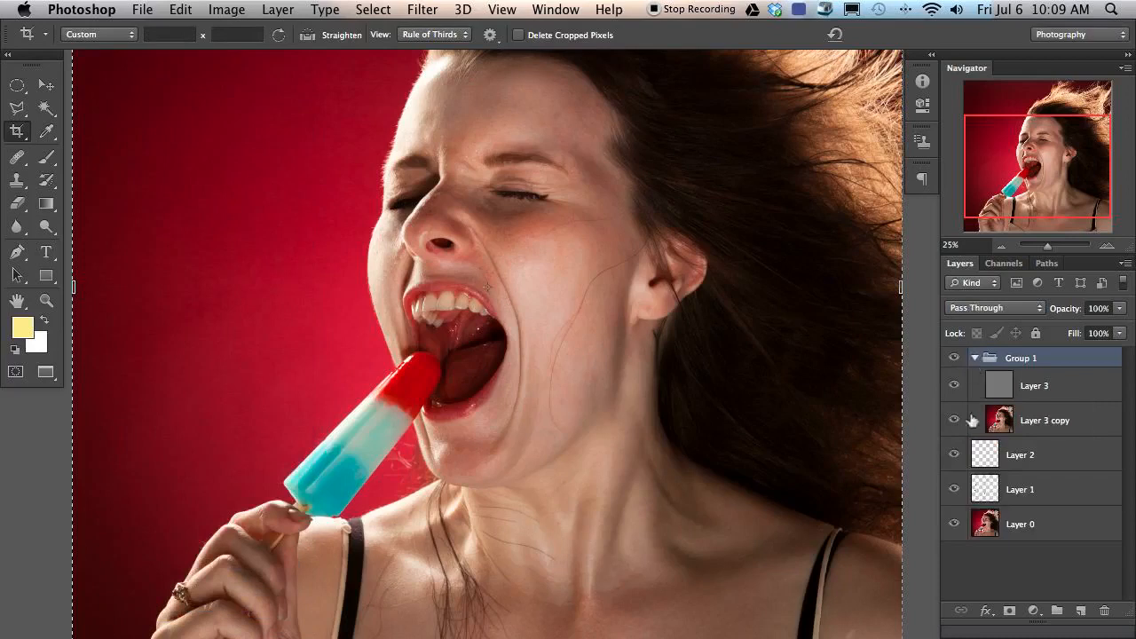
# Step: Compare the cheek and mouth area up close with Group 1 hidden and shown
pyautogui.click(954, 359)
pyautogui.click(954, 358)
pyautogui.press('super+plus')
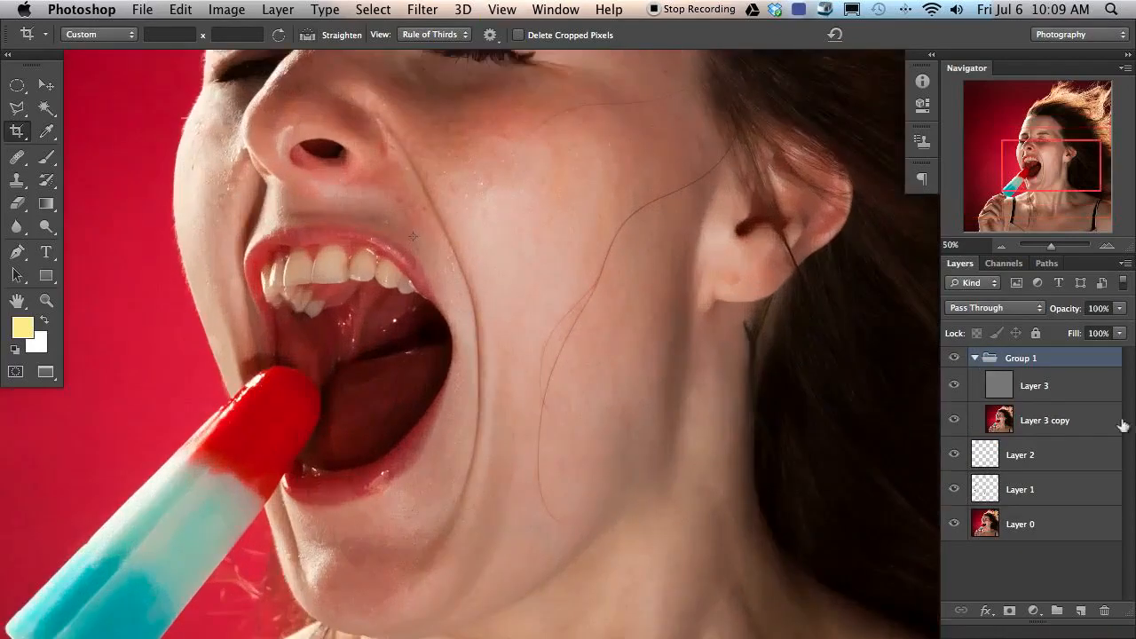
pyautogui.click(954, 359)
pyautogui.click(954, 360)
pyautogui.click(954, 361)
pyautogui.click(954, 362)
# Step: Switch the gray Layer 3 off and on to examine the blurred color layer beneath it
pyautogui.click(955, 386)
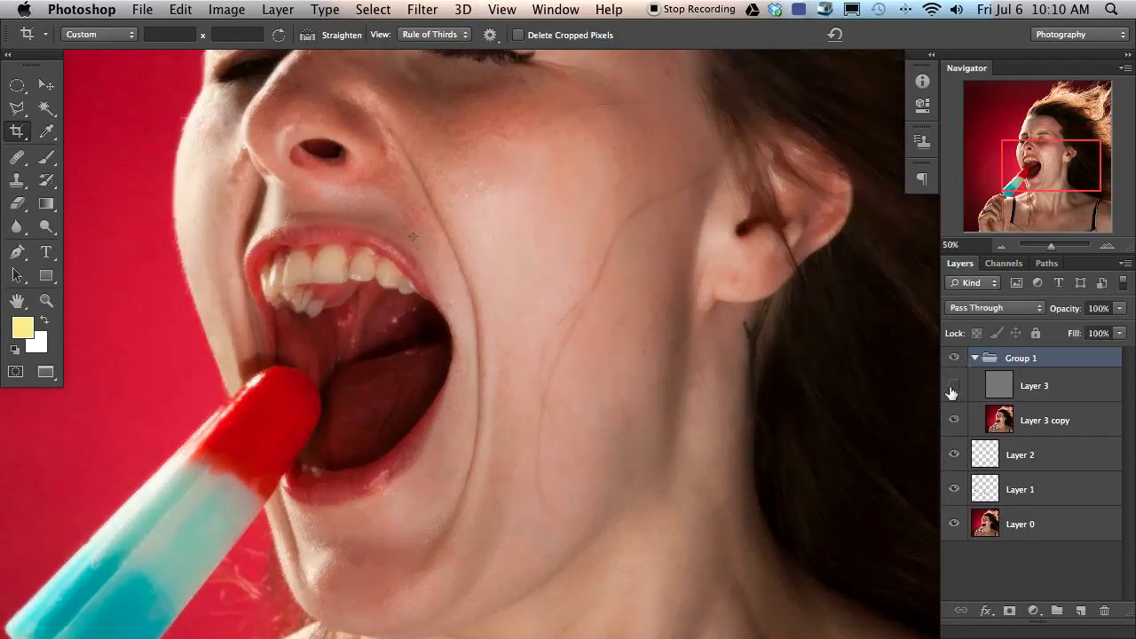
pyautogui.moveTo(480, 269); pyautogui.dragTo(578, 318)
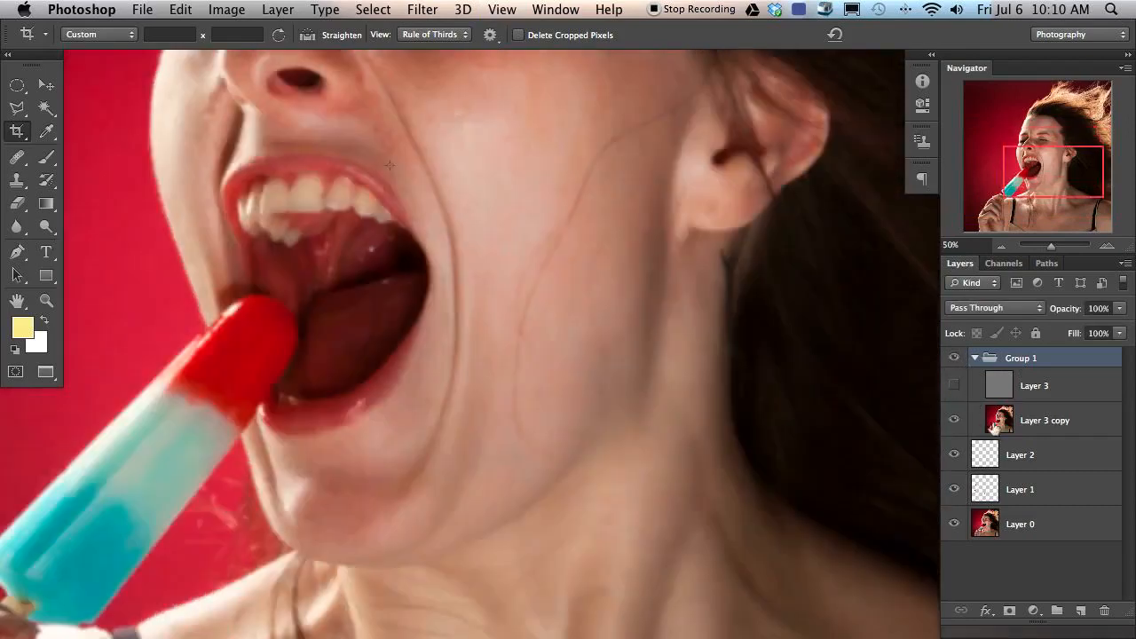
pyautogui.click(956, 385)
pyautogui.click(955, 387)
pyautogui.click(954, 388)
pyautogui.click(954, 392)
pyautogui.click(951, 390)
# Step: Select Layer 3 and toggle its visibility repeatedly to study the texture detail it adds to the face
pyautogui.click(1024, 386)
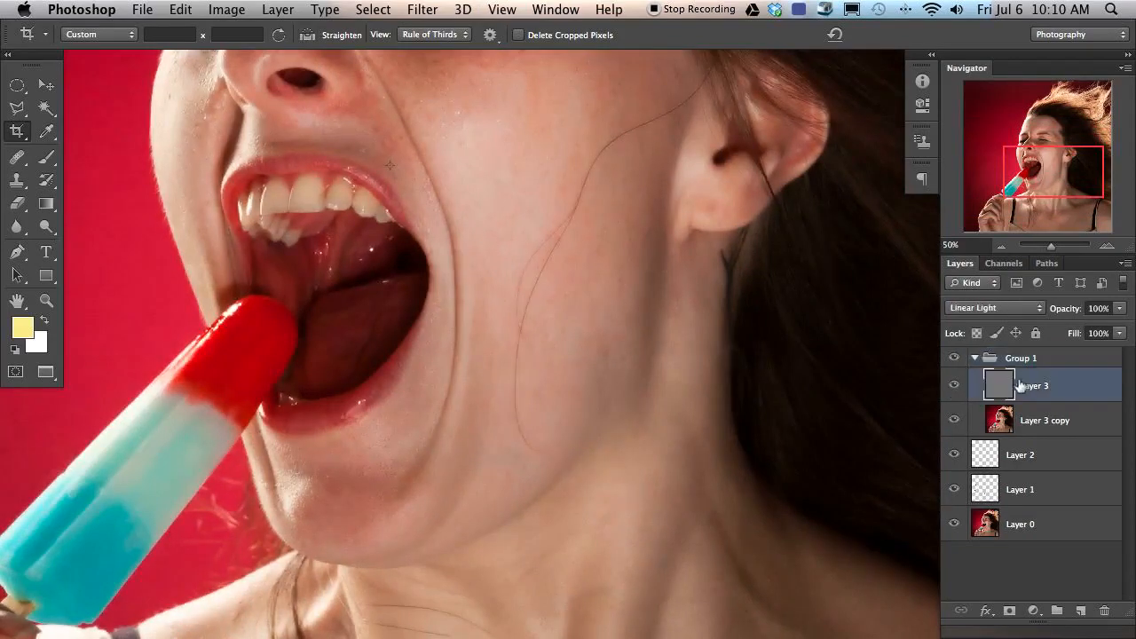
pyautogui.click(956, 388)
pyautogui.click(955, 389)
pyautogui.click(954, 391)
pyautogui.click(954, 391)
pyautogui.click(954, 392)
pyautogui.click(954, 391)
pyautogui.click(955, 391)
pyautogui.click(955, 392)
pyautogui.scroll(5, 591, 367)
pyautogui.hscroll(-2, 590, 368)
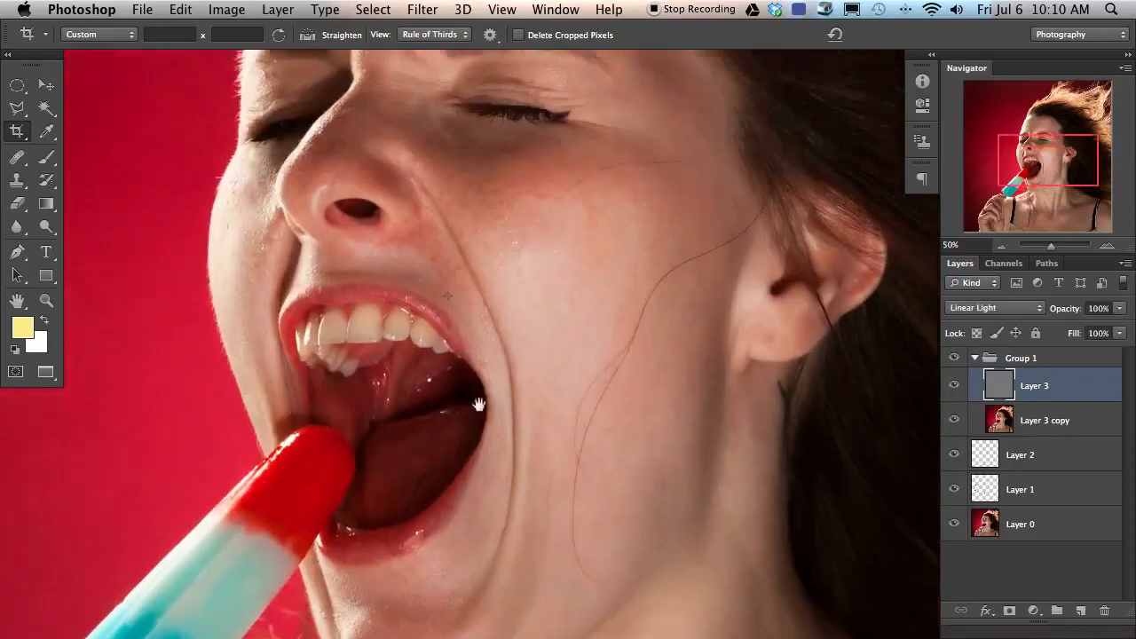
# Step: Create a new layer between Layer 3 copy and Layer 3, and choose the soft 450 px Brush with 10% flow
pyautogui.click(1043, 425)
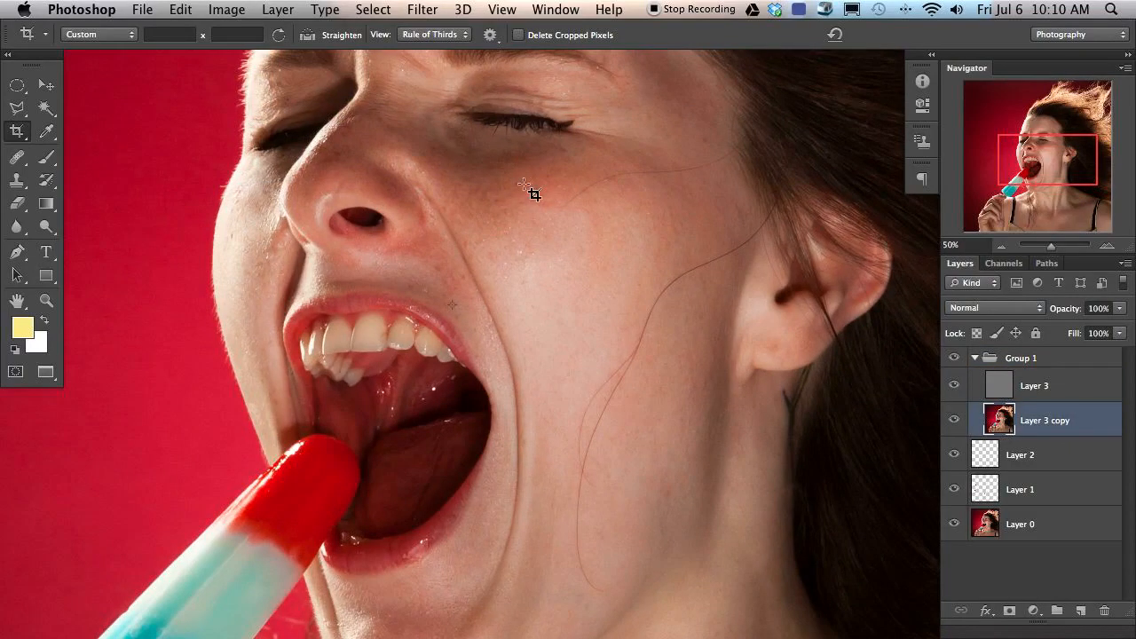
pyautogui.press('b')
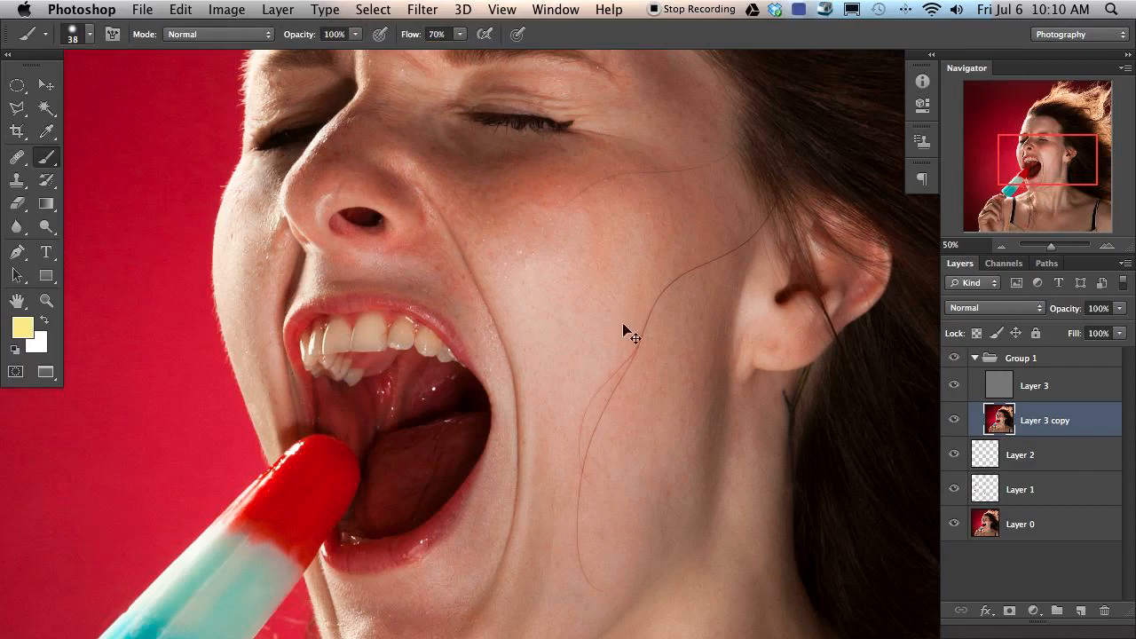
pyautogui.hotkey('ctrl', 'shift', 'alt', 'n')
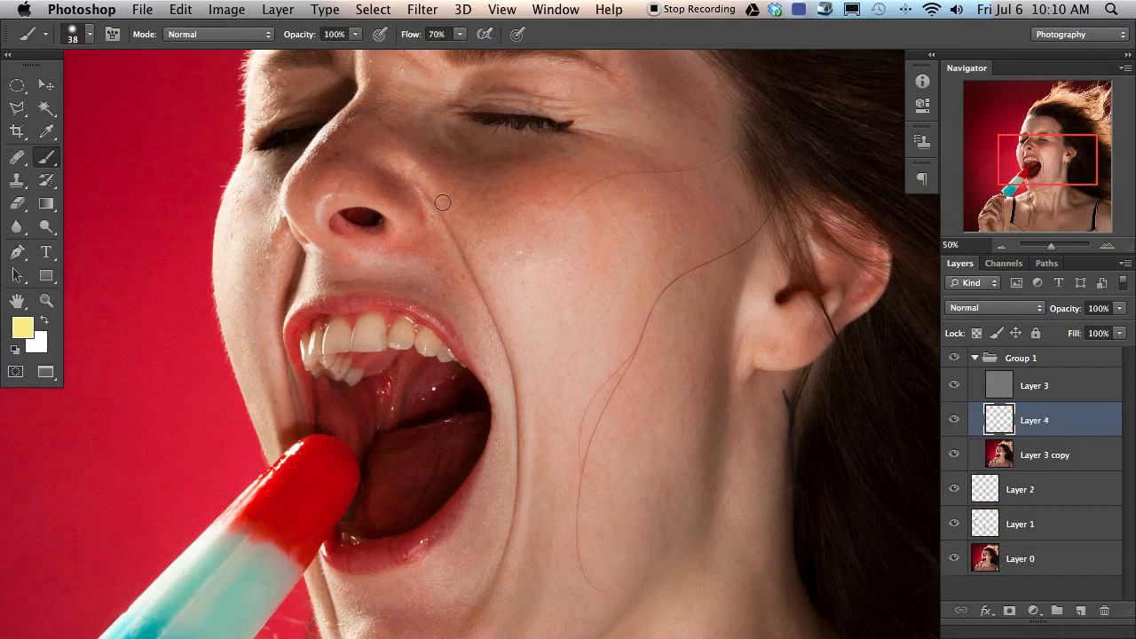
pyautogui.rightClick(392, 175)
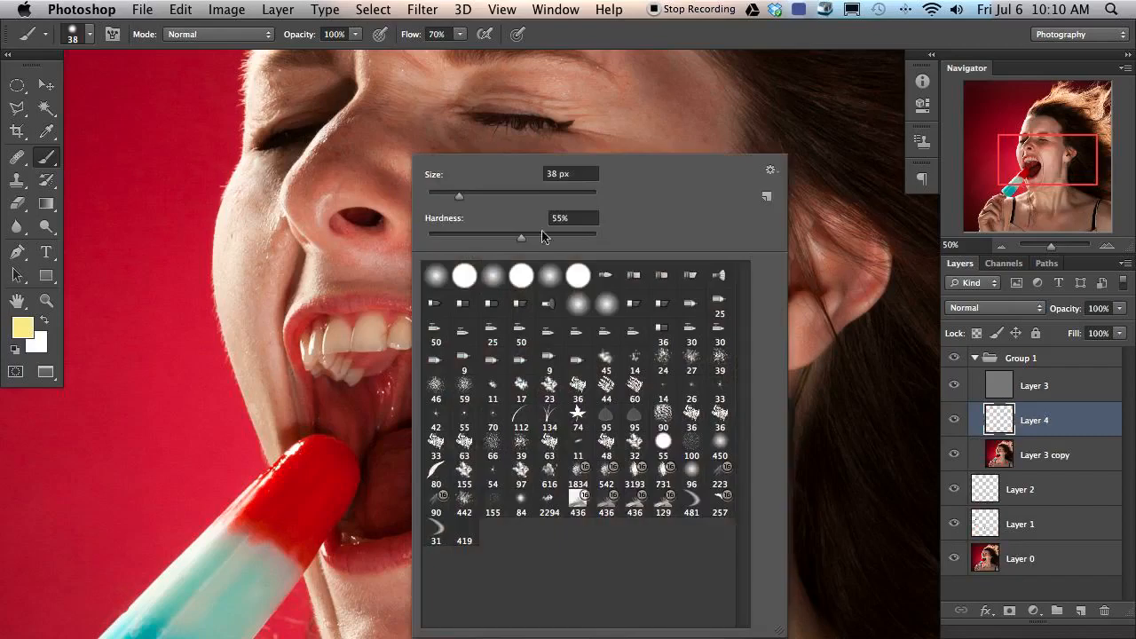
pyautogui.click(721, 449)
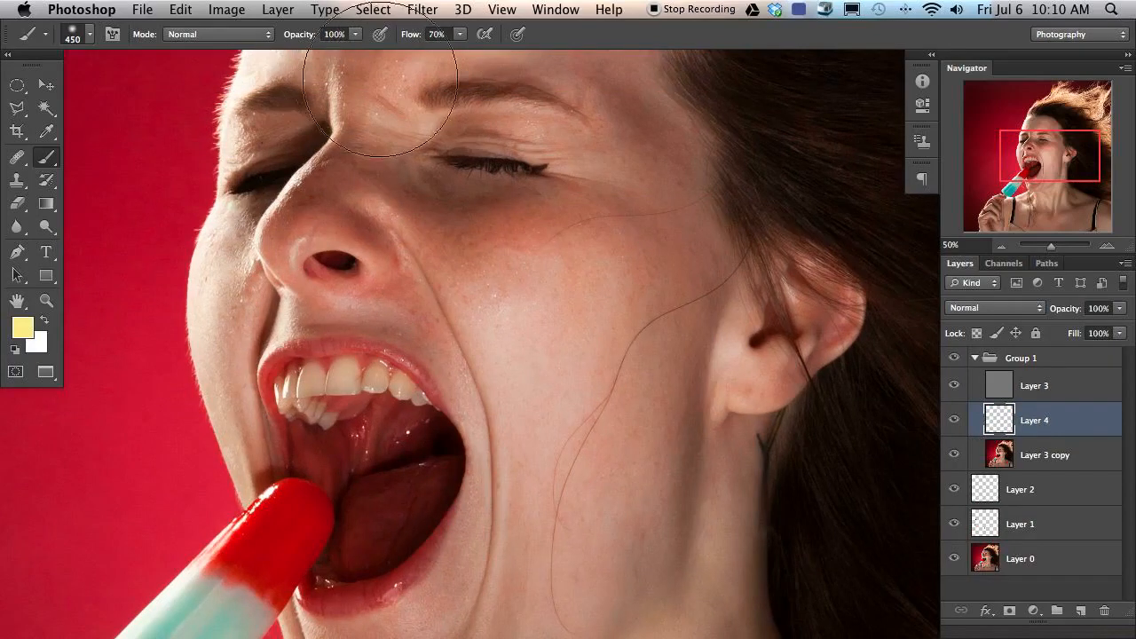
pyautogui.hotkey('shift', '1')
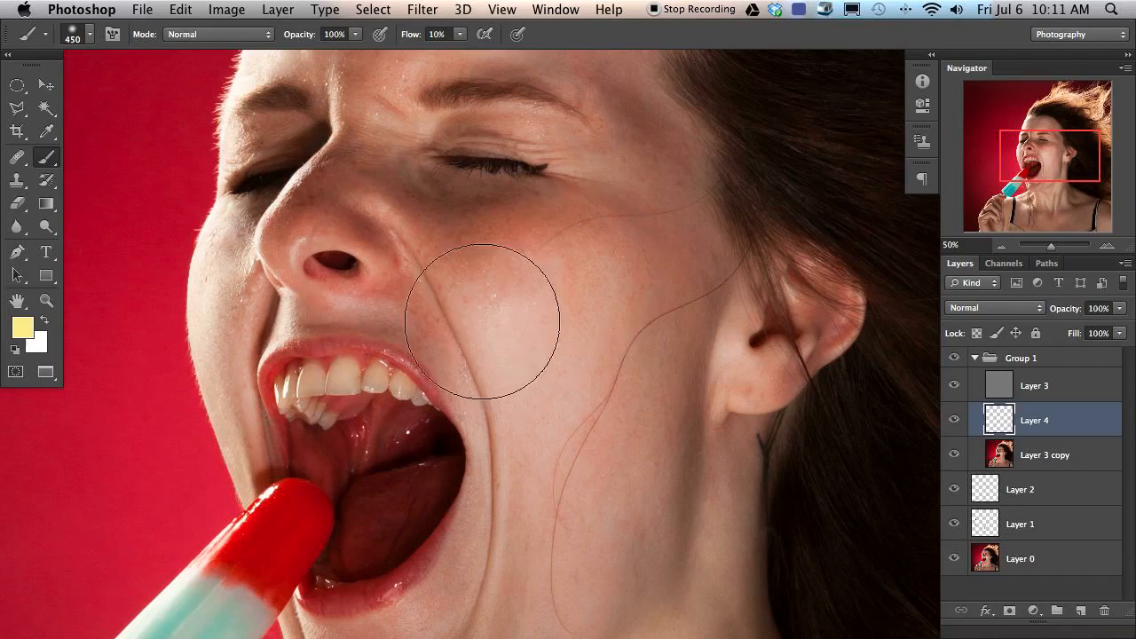
# Step: Brush softly over the uneven forehead and face on Layer 4, reducing the brush to 150 px and sampling a light skin tone from the forehead
pyautogui.moveTo(411, 278); pyautogui.dragTo(387, 337)
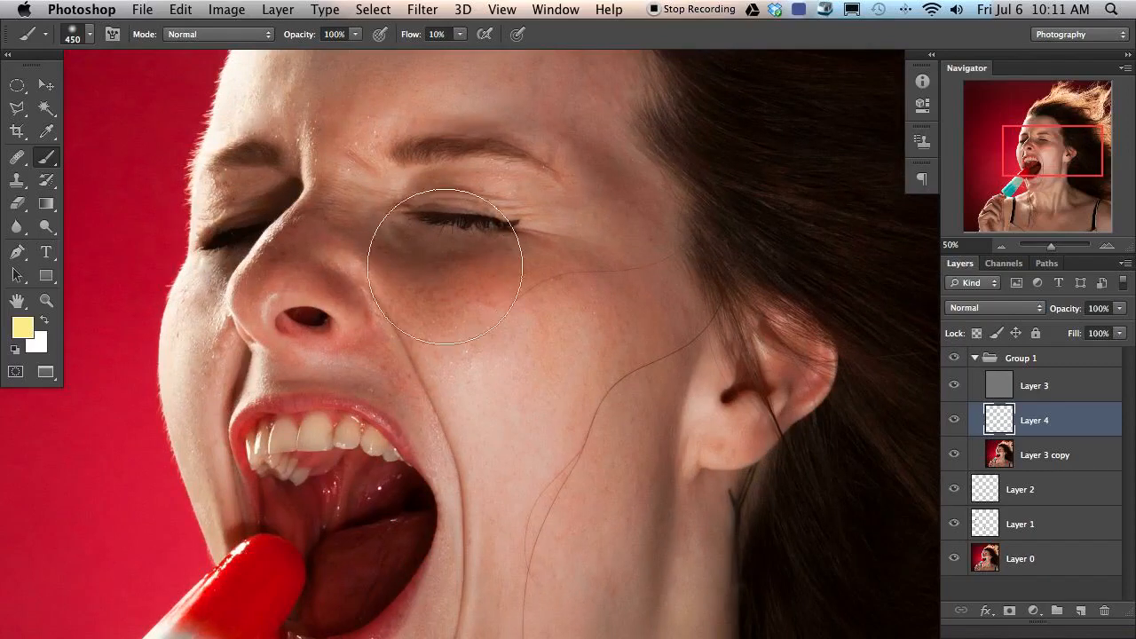
pyautogui.press('super+minus')
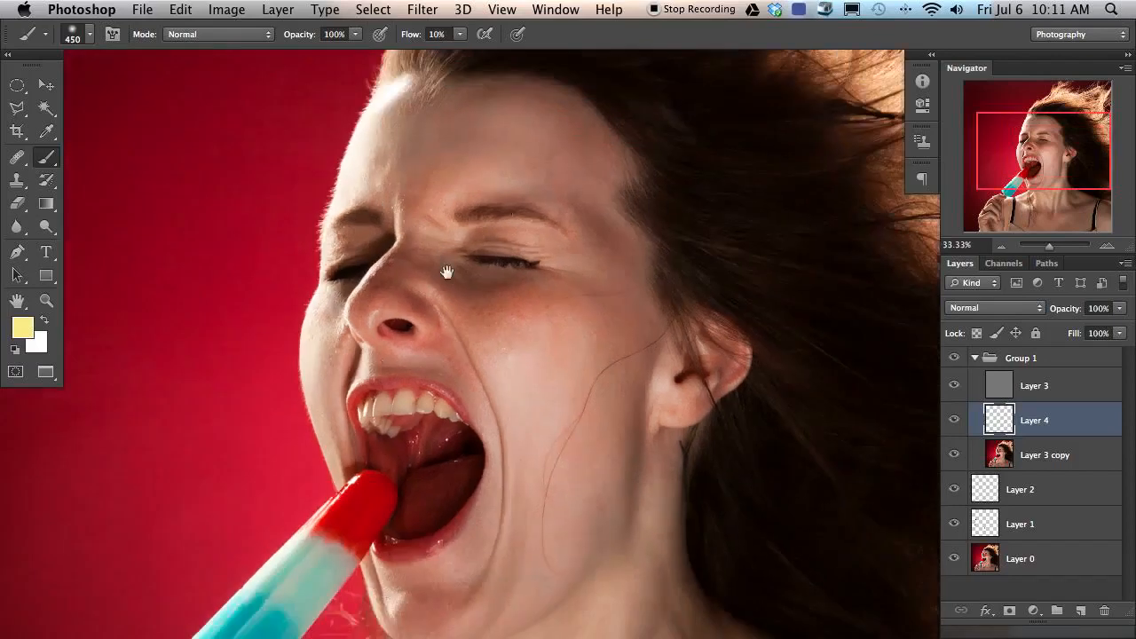
pyautogui.scroll(2, 382, 204)
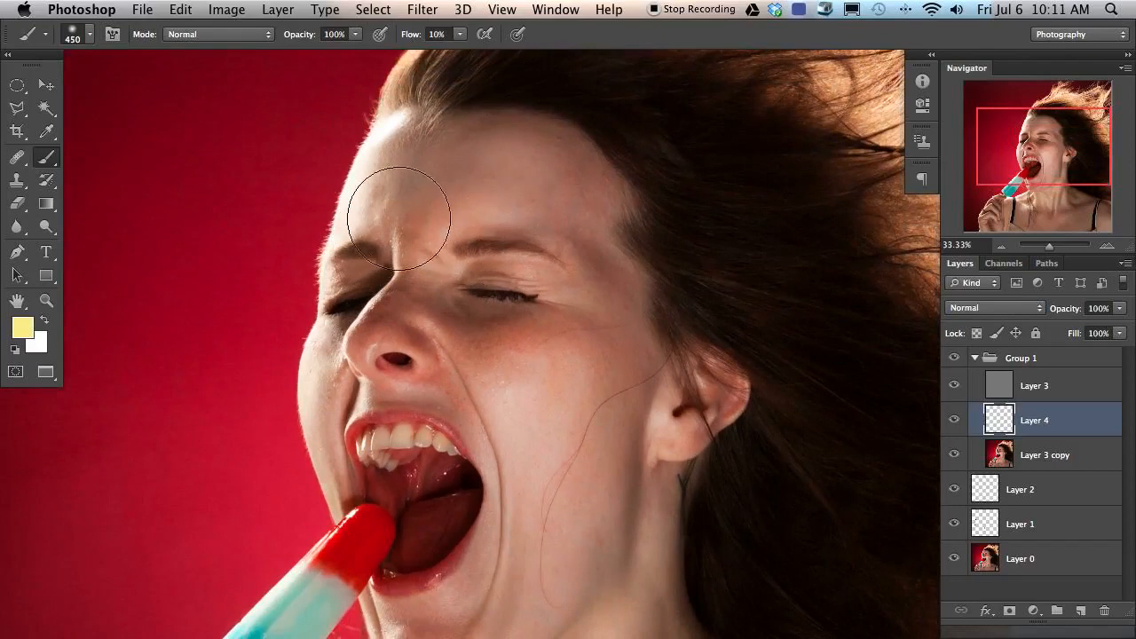
pyautogui.moveTo(380, 190); pyautogui.dragTo(347, 191)
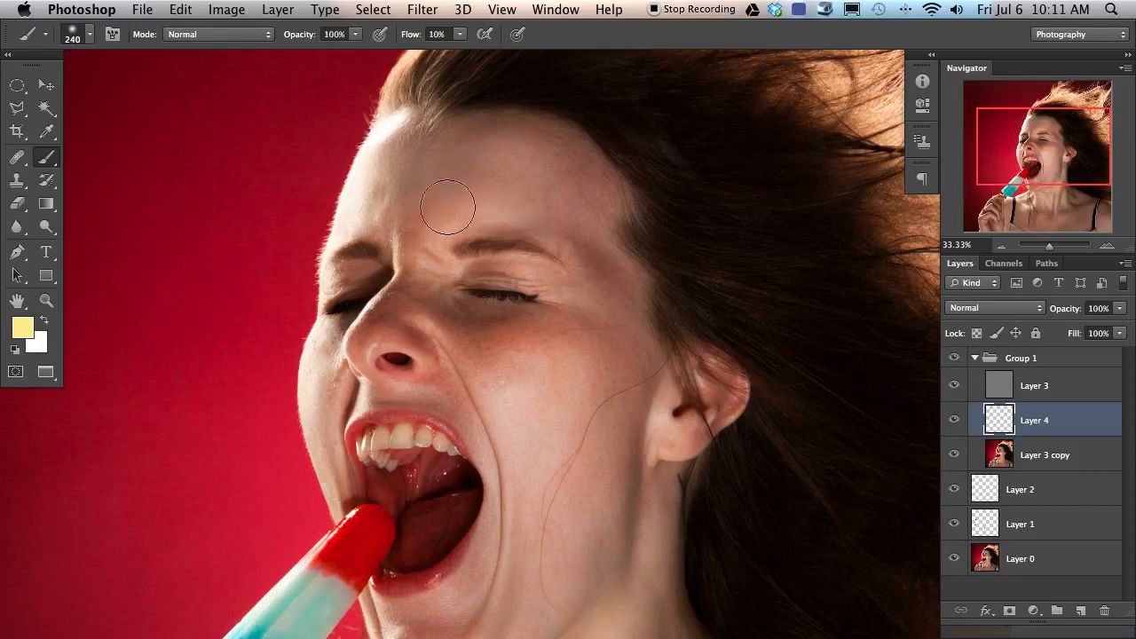
pyautogui.moveTo(445, 206)
pyautogui.mouseDown()
pyautogui.moveTo(479, 209)
pyautogui.moveTo(414, 210)
pyautogui.moveTo(532, 222)
pyautogui.moveTo(414, 223)
pyautogui.moveTo(561, 219)
pyautogui.moveTo(483, 230)
pyautogui.moveTo(482, 131)
pyautogui.moveTo(447, 397)
pyautogui.moveTo(457, 216)
pyautogui.moveTo(433, 437)
pyautogui.moveTo(461, 222)
pyautogui.moveTo(468, 404)
pyautogui.moveTo(477, 259)
pyautogui.moveTo(466, 266)
pyautogui.moveTo(436, 510)
pyautogui.mouseUp()
pyautogui.moveTo(445, 364)
pyautogui.mouseDown()
pyautogui.moveTo(310, 102)
pyautogui.moveTo(414, 141)
pyautogui.moveTo(380, 146)
pyautogui.moveTo(395, 224)
pyautogui.moveTo(313, 217)
pyautogui.moveTo(415, 148)
pyautogui.moveTo(466, 237)
pyautogui.moveTo(436, 545)
pyautogui.moveTo(466, 238)
pyautogui.mouseUp()
pyautogui.moveTo(542, 302)
pyautogui.mouseDown()
pyautogui.moveTo(440, 283)
pyautogui.moveTo(480, 293)
pyautogui.moveTo(449, 300)
pyautogui.moveTo(460, 300)
pyautogui.mouseUp()
pyautogui.moveTo(469, 255)
pyautogui.mouseDown()
pyautogui.moveTo(441, 261)
pyautogui.moveTo(417, 229)
pyautogui.mouseUp()
pyautogui.moveTo(416, 183); pyautogui.dragTo(406, 190)
pyautogui.keyDown('alt'); pyautogui.click(406, 190); pyautogui.keyUp('alt')
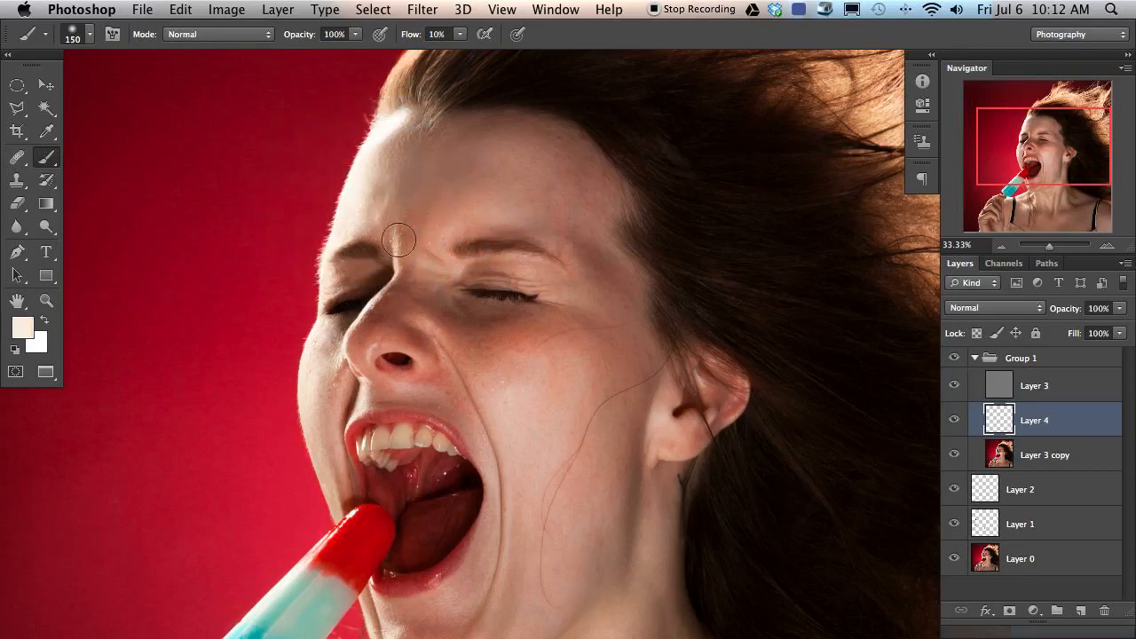
# Step: Create a new empty layer and place it above Group 1, outside the group
pyautogui.moveTo(245, 273); pyautogui.dragTo(379, 288)
pyautogui.click(1046, 364)
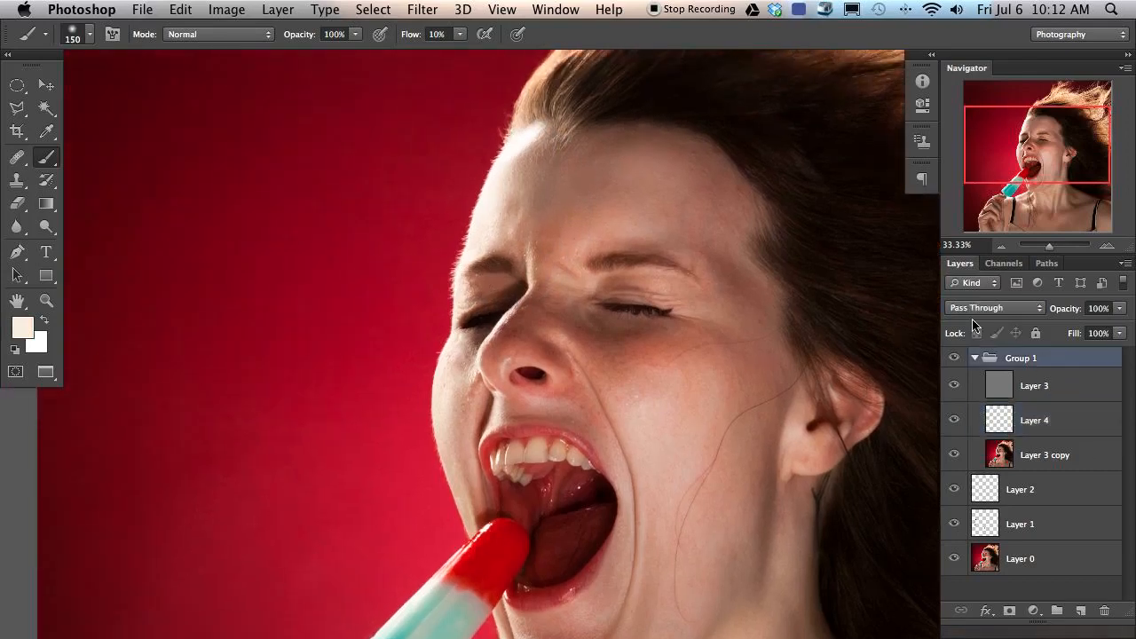
pyautogui.press('super+alt+shift+n')
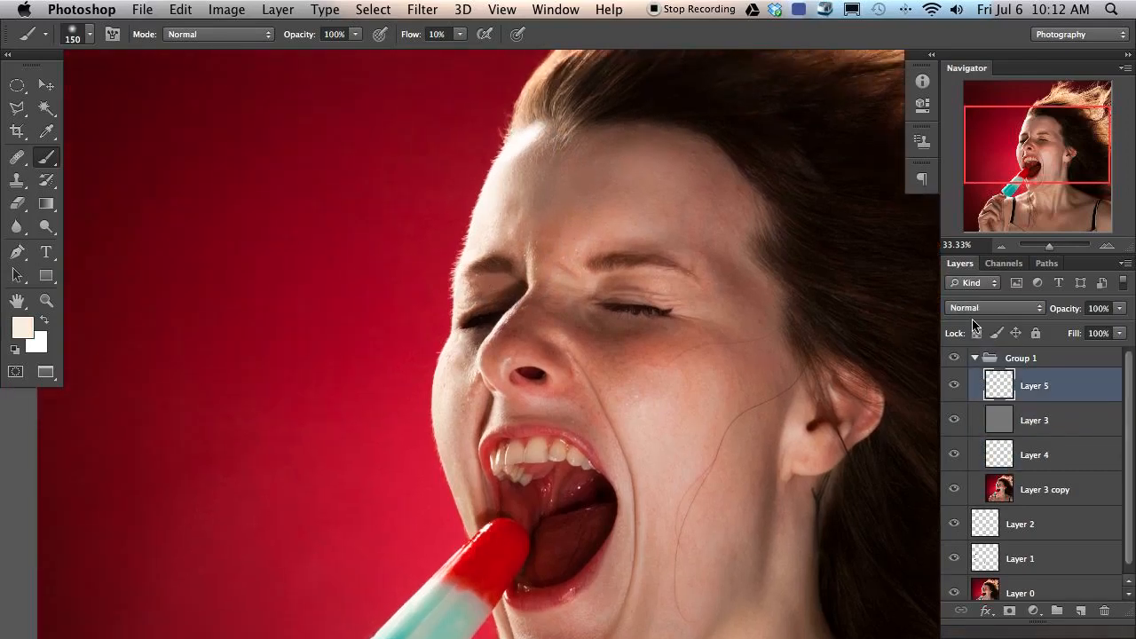
pyautogui.press('super+bracketright')
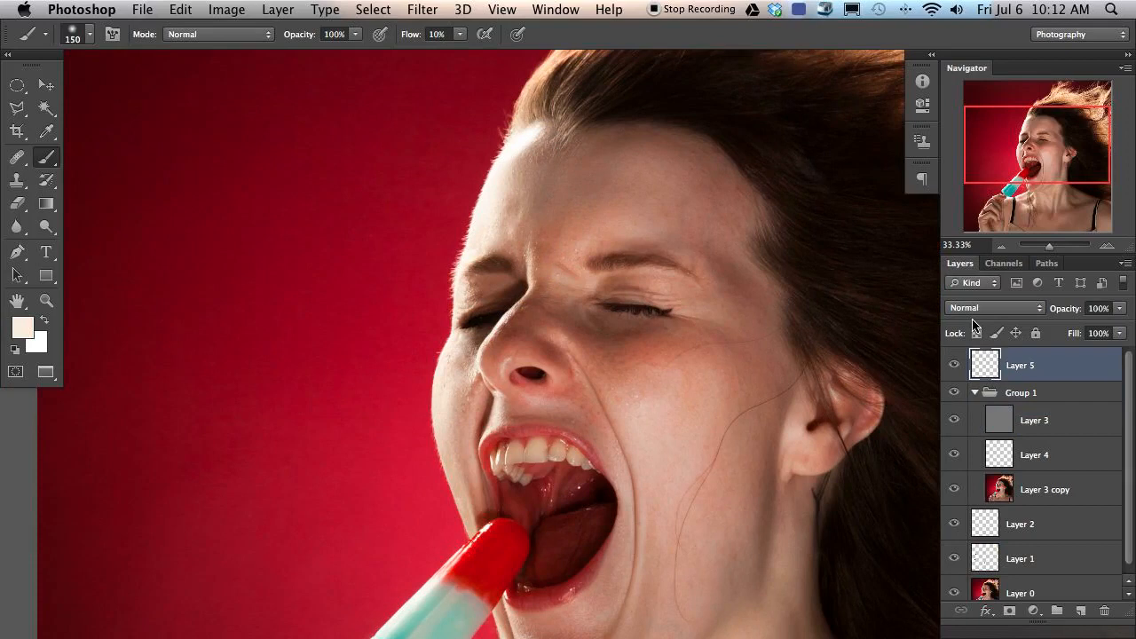
# Step: Set the foreground color to orange #cc852a and the Brush flow to 70%, and paint a vertical stroke on the red background
pyautogui.click(24, 327)
pyautogui.click(539, 365)
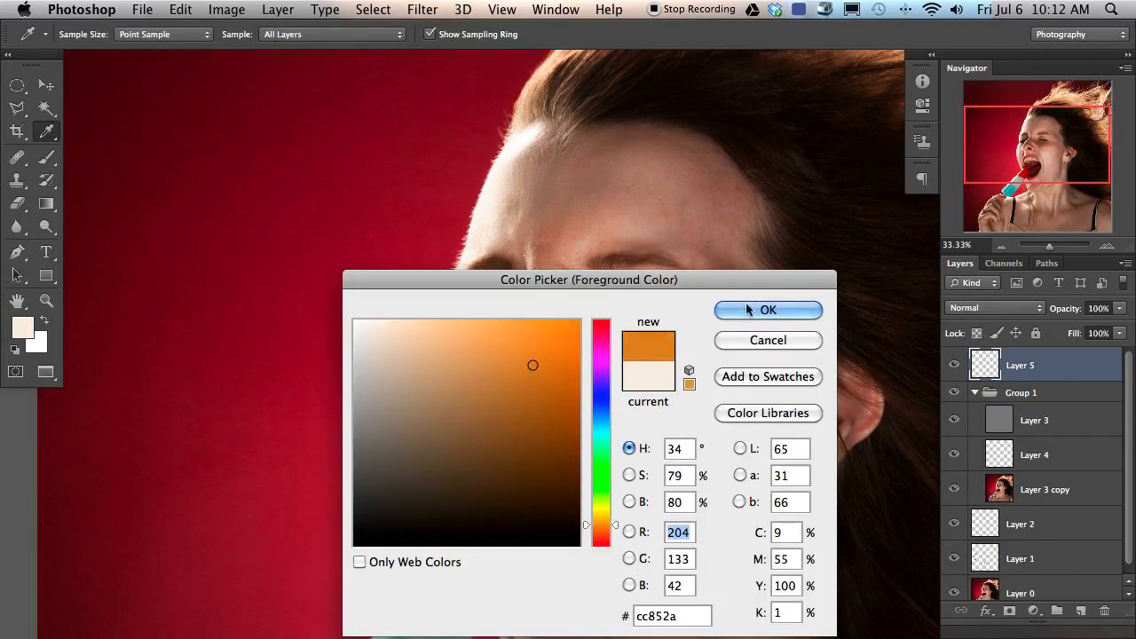
pyautogui.click(781, 309)
pyautogui.press('b')
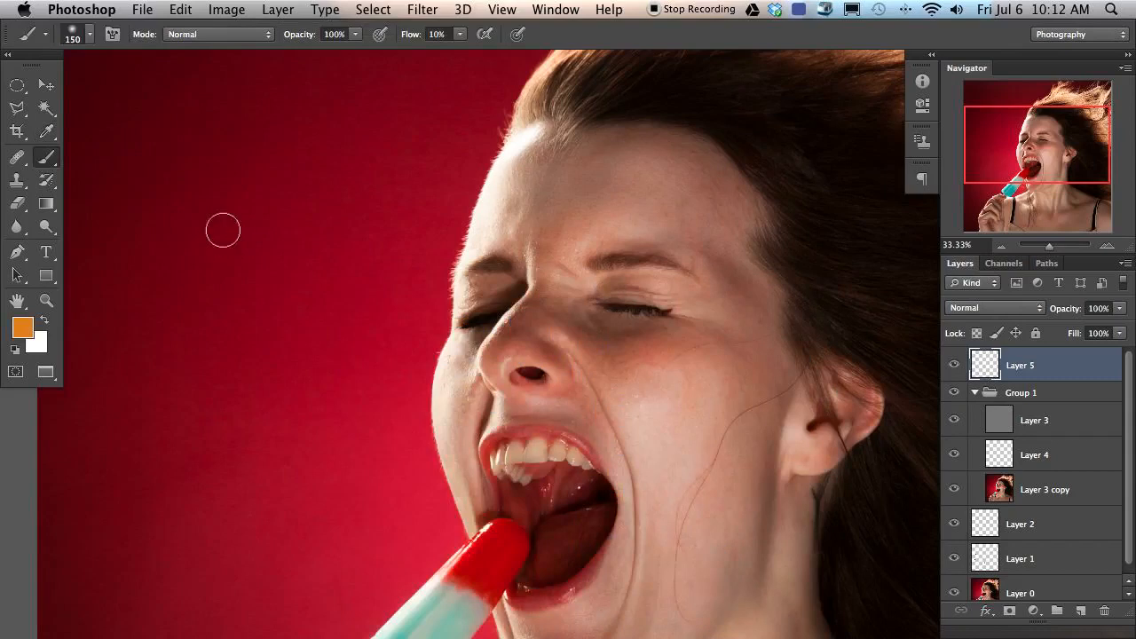
pyautogui.hotkey('shift', '7')
pyautogui.moveTo(206, 213)
pyautogui.mouseDown()
pyautogui.moveTo(186, 246)
pyautogui.moveTo(225, 183)
pyautogui.moveTo(190, 324)
pyautogui.mouseUp()
# Step: Change the foreground color to cyan and paint a second vertical stroke beside the orange one
pyautogui.click(21, 329)
pyautogui.click(601, 436)
pyautogui.click(759, 308)
pyautogui.moveTo(275, 194)
pyautogui.mouseDown()
pyautogui.moveTo(246, 296)
pyautogui.moveTo(266, 191)
pyautogui.moveTo(235, 330)
pyautogui.mouseUp()
# Step: Change the foreground color to bright green and paint a third vertical stroke beside the cyan one on Layer 5
pyautogui.click(21, 330)
pyautogui.click(601, 490)
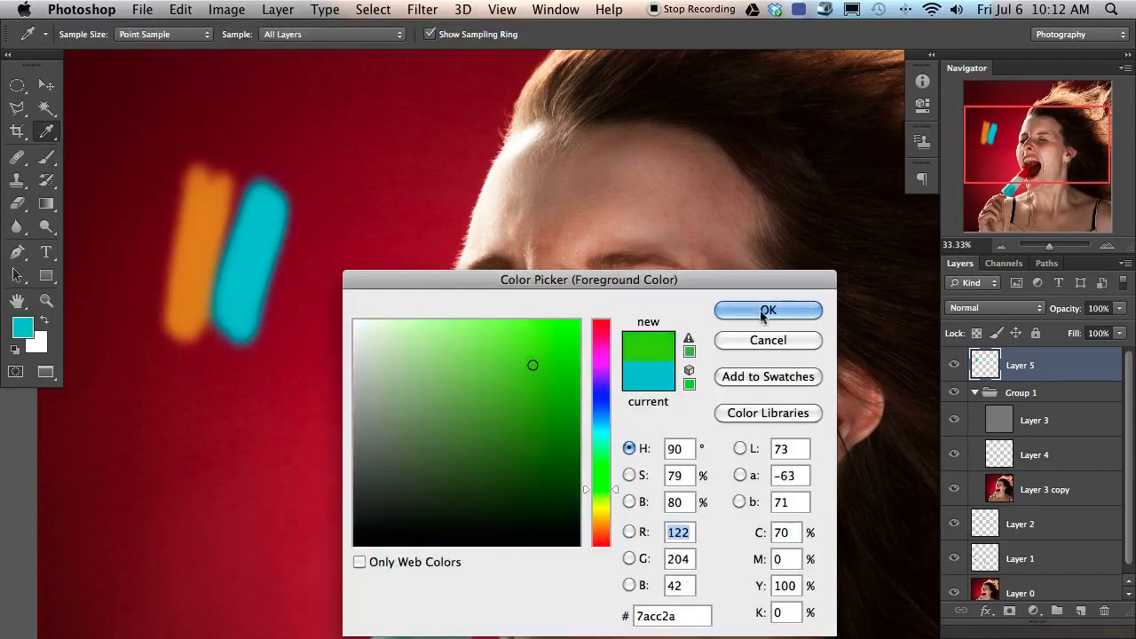
pyautogui.click(768, 309)
pyautogui.moveTo(328, 204)
pyautogui.mouseDown()
pyautogui.moveTo(274, 363)
pyautogui.moveTo(306, 229)
pyautogui.moveTo(318, 233)
pyautogui.moveTo(277, 373)
pyautogui.mouseUp()
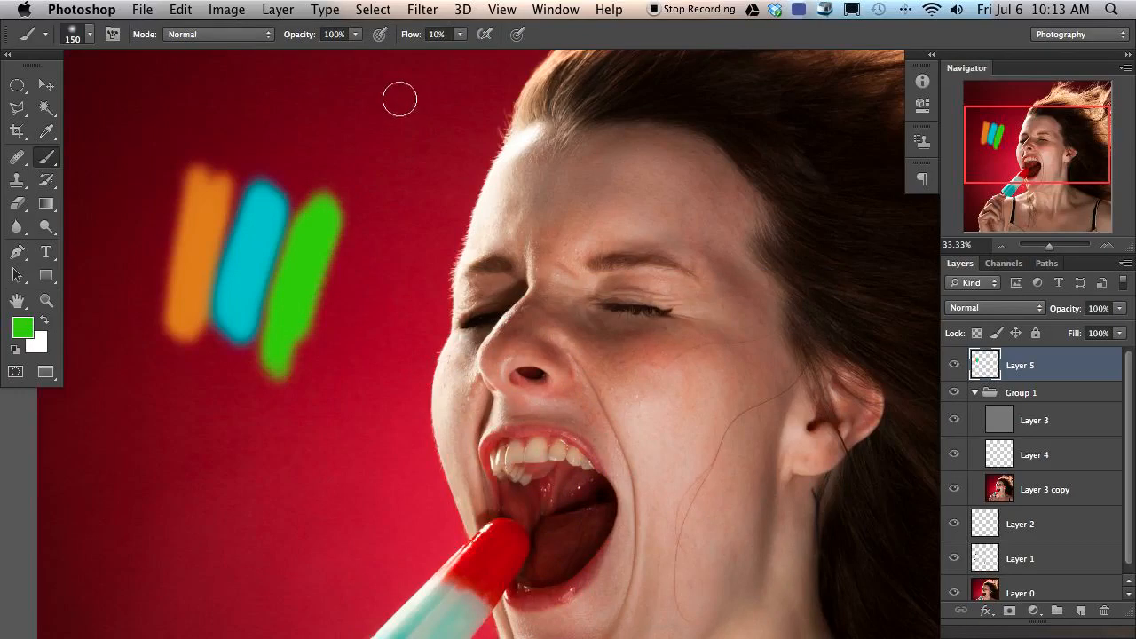
# Step: Enlarge the brush to 258 px and blend the cyan and green strokes by repeatedly sampling and painting the in-between colors
pyautogui.moveTo(282, 245); pyautogui.dragTo(304, 261)
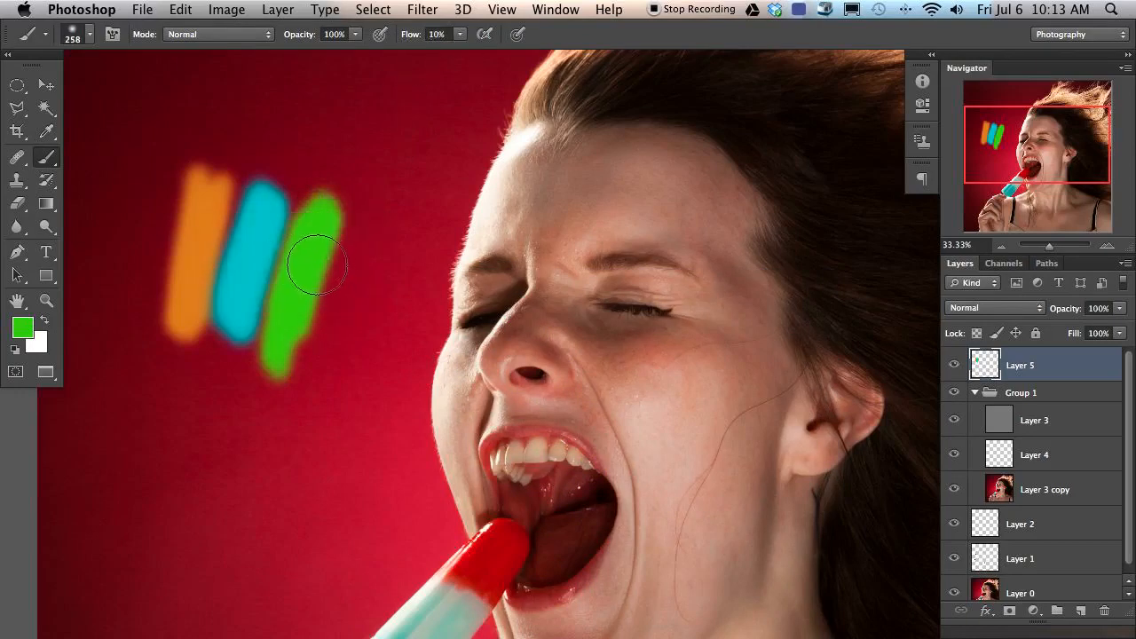
pyautogui.keyDown('alt'); pyautogui.click(264, 261); pyautogui.keyUp('alt')
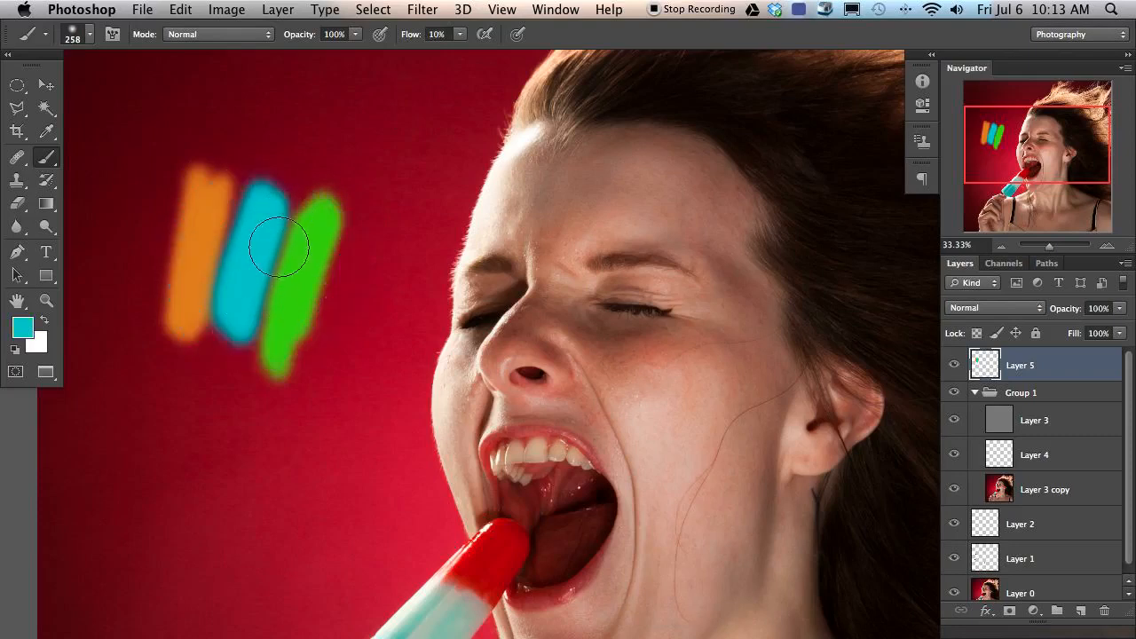
pyautogui.moveTo(287, 220); pyautogui.dragTo(253, 315)
pyautogui.moveTo(294, 262)
pyautogui.mouseDown()
pyautogui.moveTo(254, 299)
pyautogui.moveTo(299, 241)
pyautogui.moveTo(252, 296)
pyautogui.mouseUp()
pyautogui.moveTo(302, 264)
pyautogui.mouseDown()
pyautogui.moveTo(247, 359)
pyautogui.moveTo(263, 291)
pyautogui.moveTo(248, 247)
pyautogui.mouseUp()
pyautogui.keyDown('alt'); pyautogui.click(248, 247); pyautogui.keyUp('alt')
pyautogui.moveTo(238, 361)
pyautogui.mouseDown()
pyautogui.moveTo(245, 314)
pyautogui.moveTo(299, 261)
pyautogui.moveTo(254, 305)
pyautogui.moveTo(299, 233)
pyautogui.moveTo(206, 316)
pyautogui.moveTo(241, 248)
pyautogui.moveTo(203, 279)
pyautogui.moveTo(233, 267)
pyautogui.mouseUp()
pyautogui.keyDown('alt'); pyautogui.click(300, 261); pyautogui.keyUp('alt')
pyautogui.keyDown('alt'); pyautogui.click(266, 255); pyautogui.keyUp('alt')
pyautogui.keyDown('alt'); pyautogui.click(254, 246); pyautogui.keyUp('alt')
# Step: Blend the orange and cyan strokes with sampled in-between tones and soften the outer edge of the orange stroke
pyautogui.moveTo(206, 338)
pyautogui.mouseDown()
pyautogui.moveTo(237, 221)
pyautogui.moveTo(216, 291)
pyautogui.moveTo(197, 242)
pyautogui.moveTo(188, 343)
pyautogui.moveTo(216, 292)
pyautogui.mouseUp()
pyautogui.keyDown('alt'); pyautogui.click(200, 316); pyautogui.keyUp('alt')
pyautogui.keyDown('alt'); pyautogui.click(229, 241); pyautogui.keyUp('alt')
pyautogui.moveTo(228, 241)
pyautogui.mouseDown()
pyautogui.moveTo(216, 256)
pyautogui.moveTo(223, 177)
pyautogui.moveTo(256, 178)
pyautogui.mouseUp()
pyautogui.keyDown('alt'); pyautogui.click(203, 223); pyautogui.keyUp('alt')
pyautogui.keyDown('alt'); pyautogui.click(246, 253); pyautogui.keyUp('alt')
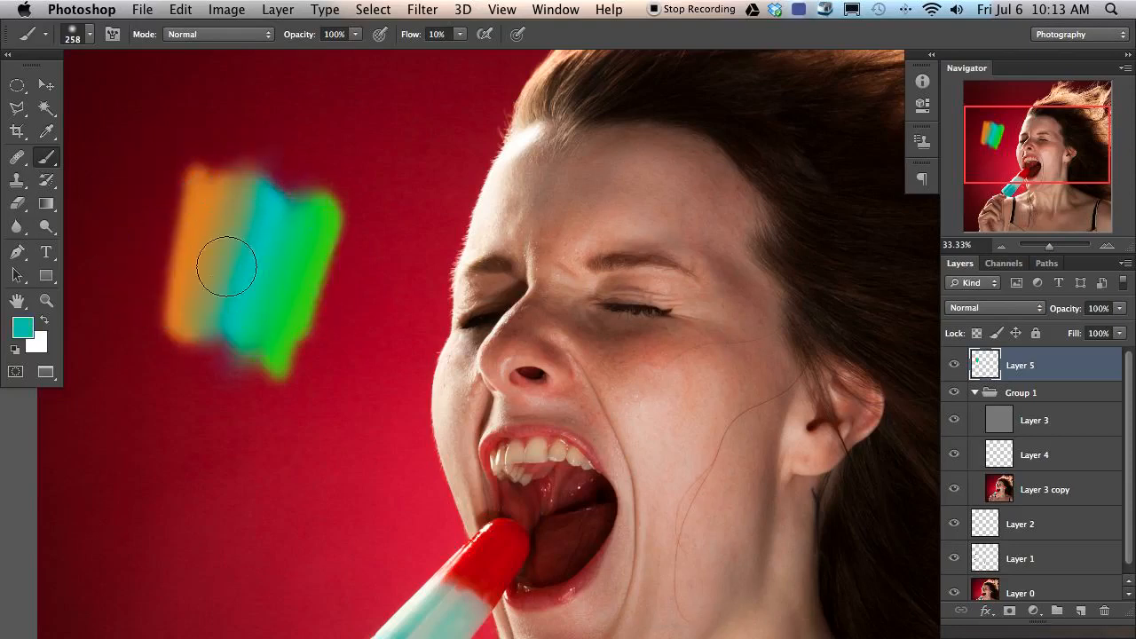
pyautogui.keyDown('alt'); pyautogui.click(249, 233); pyautogui.keyUp('alt')
pyautogui.keyDown('alt'); pyautogui.click(191, 200); pyautogui.keyUp('alt')
pyautogui.moveTo(191, 201)
pyautogui.mouseDown()
pyautogui.moveTo(156, 358)
pyautogui.moveTo(157, 299)
pyautogui.mouseUp()
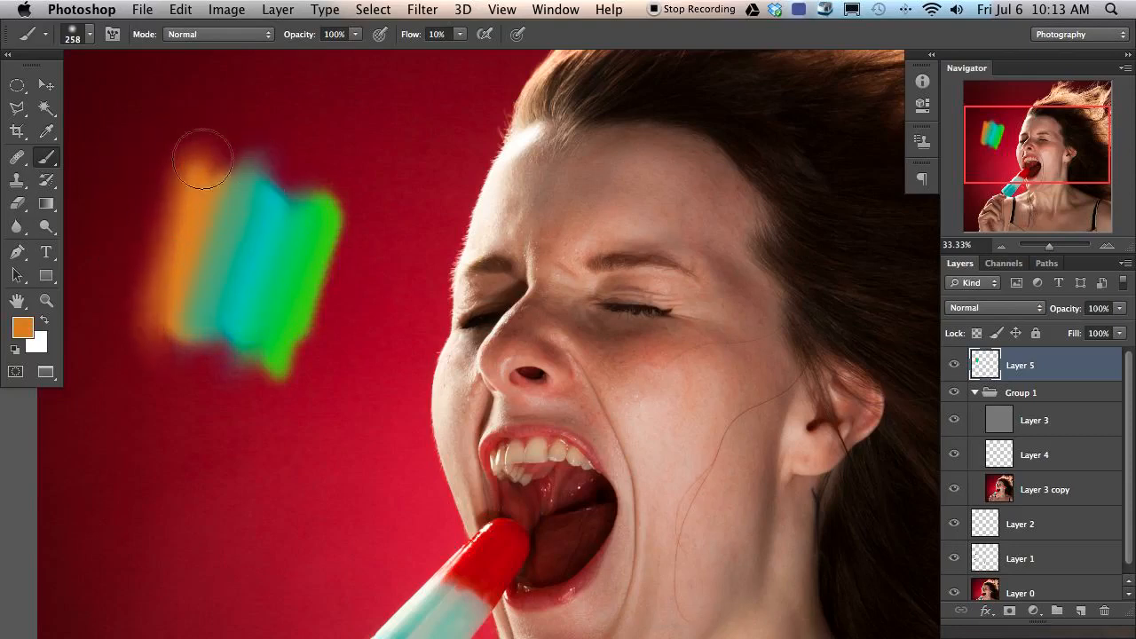
# Step: Refine the orange, cyan and green gradient by resampling neighboring colors and painting softly over the transitions
pyautogui.keyDown('alt'); pyautogui.click(263, 257); pyautogui.keyUp('alt')
pyautogui.moveTo(234, 254)
pyautogui.mouseDown()
pyautogui.moveTo(271, 165)
pyautogui.moveTo(243, 311)
pyautogui.moveTo(265, 254)
pyautogui.moveTo(265, 311)
pyautogui.mouseUp()
pyautogui.keyDown('alt'); pyautogui.click(302, 261); pyautogui.keyUp('alt')
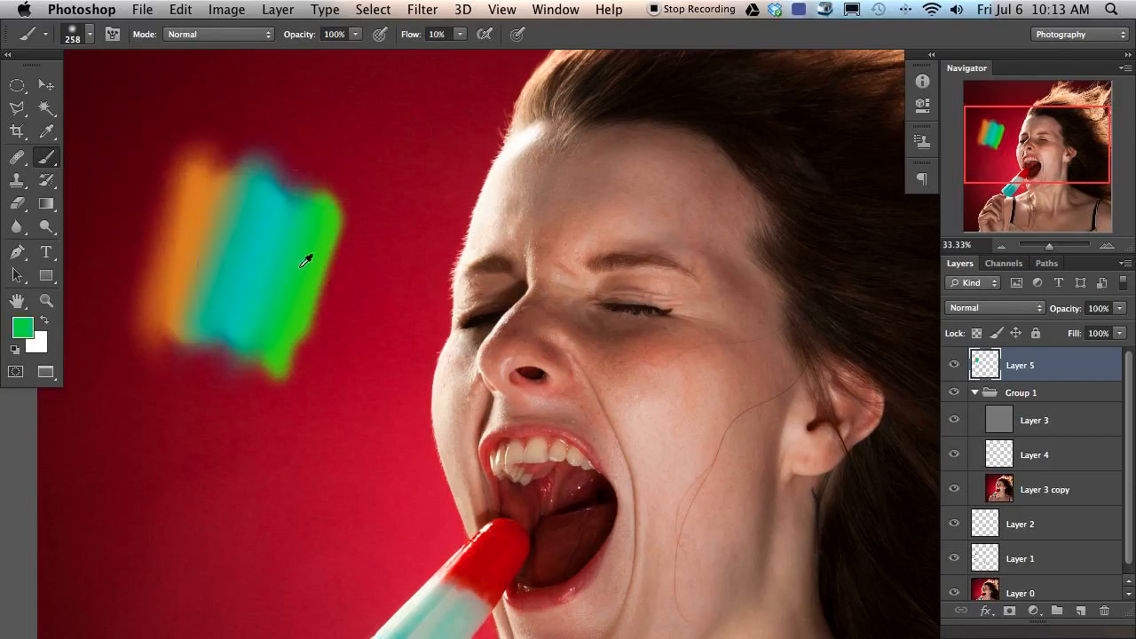
pyautogui.keyDown('alt'); pyautogui.click(238, 277); pyautogui.keyUp('alt')
pyautogui.moveTo(213, 299); pyautogui.dragTo(195, 335)
pyautogui.keyDown('alt'); pyautogui.click(189, 238); pyautogui.keyUp('alt')
pyautogui.moveTo(196, 221)
pyautogui.mouseDown()
pyautogui.moveTo(177, 302)
pyautogui.moveTo(192, 241)
pyautogui.moveTo(241, 165)
pyautogui.moveTo(200, 293)
pyautogui.moveTo(215, 244)
pyautogui.mouseUp()
pyautogui.keyDown('alt'); pyautogui.click(199, 317); pyautogui.keyUp('alt')
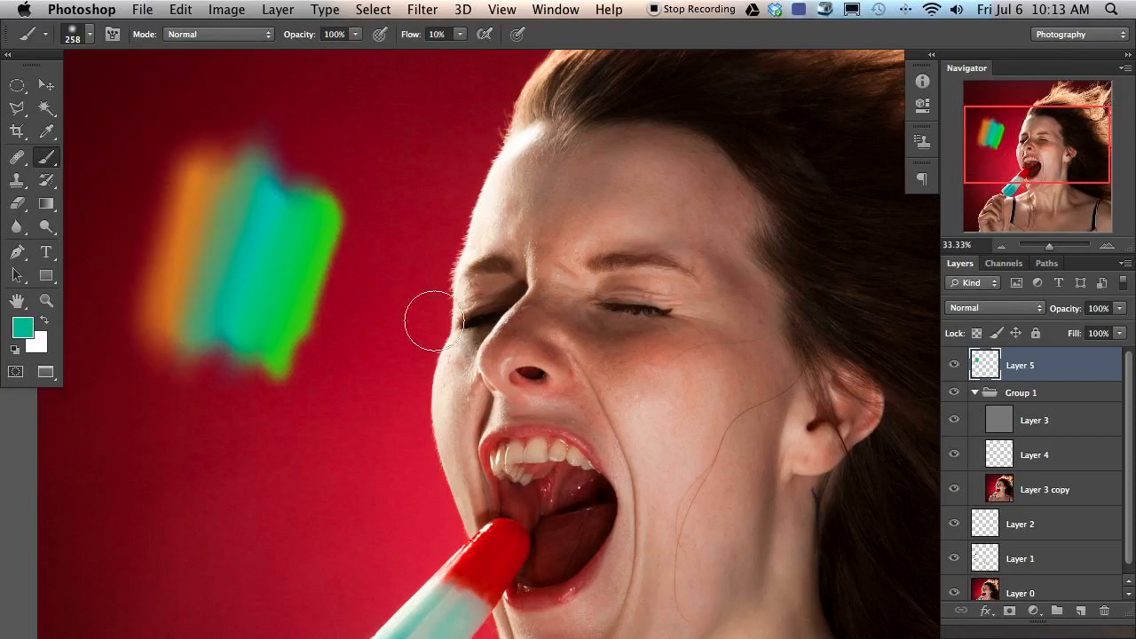
pyautogui.keyDown('alt'); pyautogui.click(323, 254); pyautogui.keyUp('alt')
pyautogui.keyDown('alt'); pyautogui.click(253, 240); pyautogui.keyUp('alt')
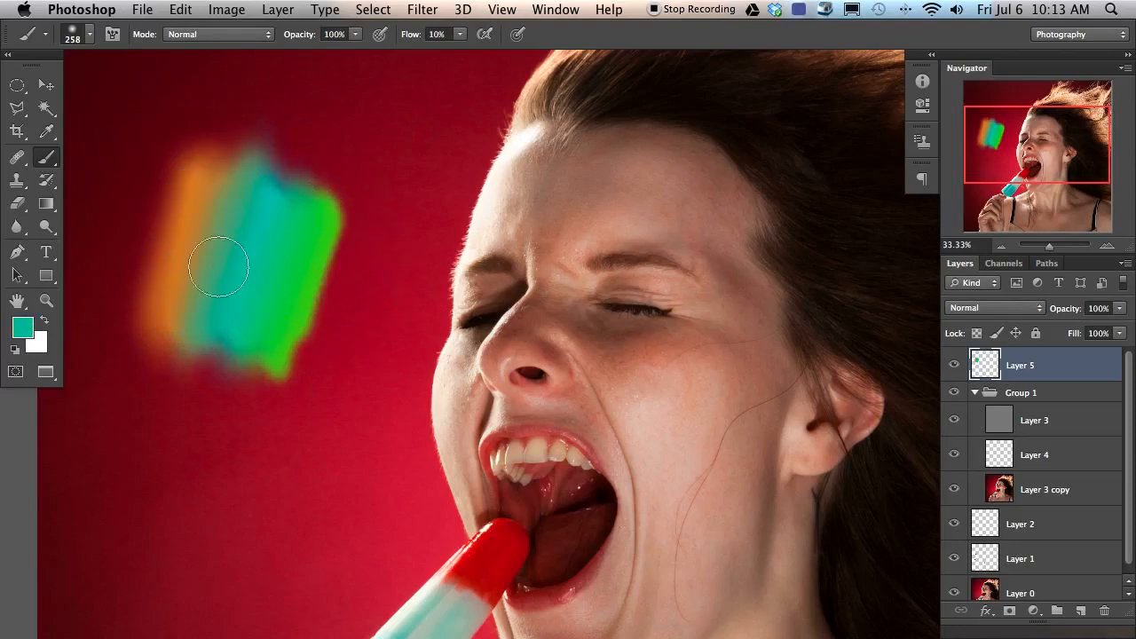
pyautogui.keyDown('alt'); pyautogui.click(220, 242); pyautogui.keyUp('alt')
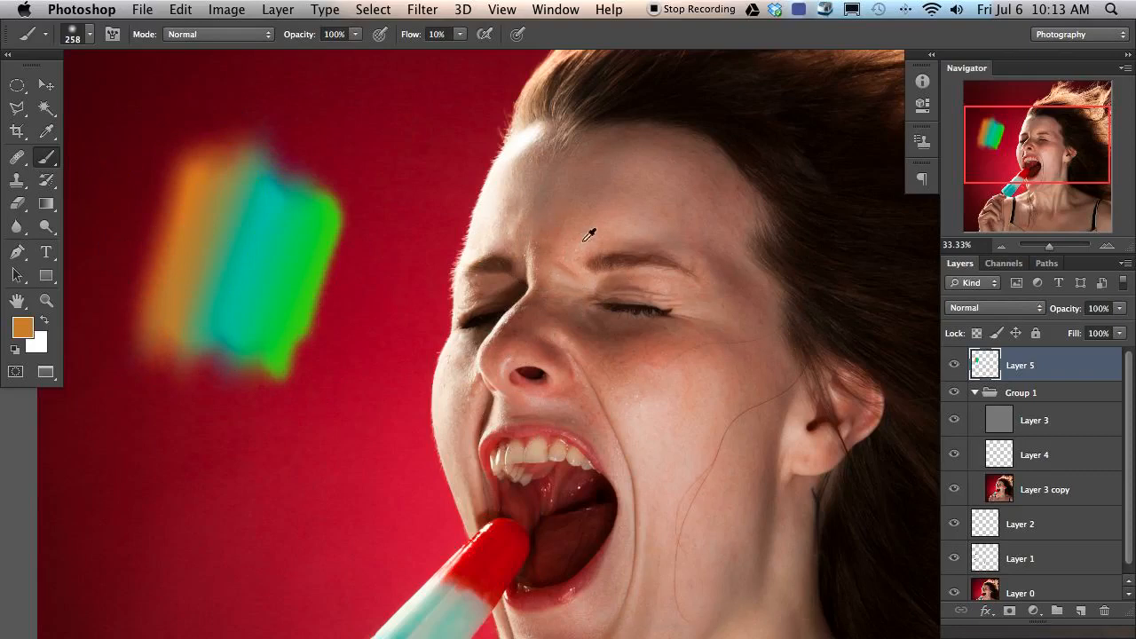
# Step: Delete Layer 5 with the color blending demonstration and make Layer 4 inside Group 1 active
pyautogui.press('Delete')
pyautogui.click(1070, 424)
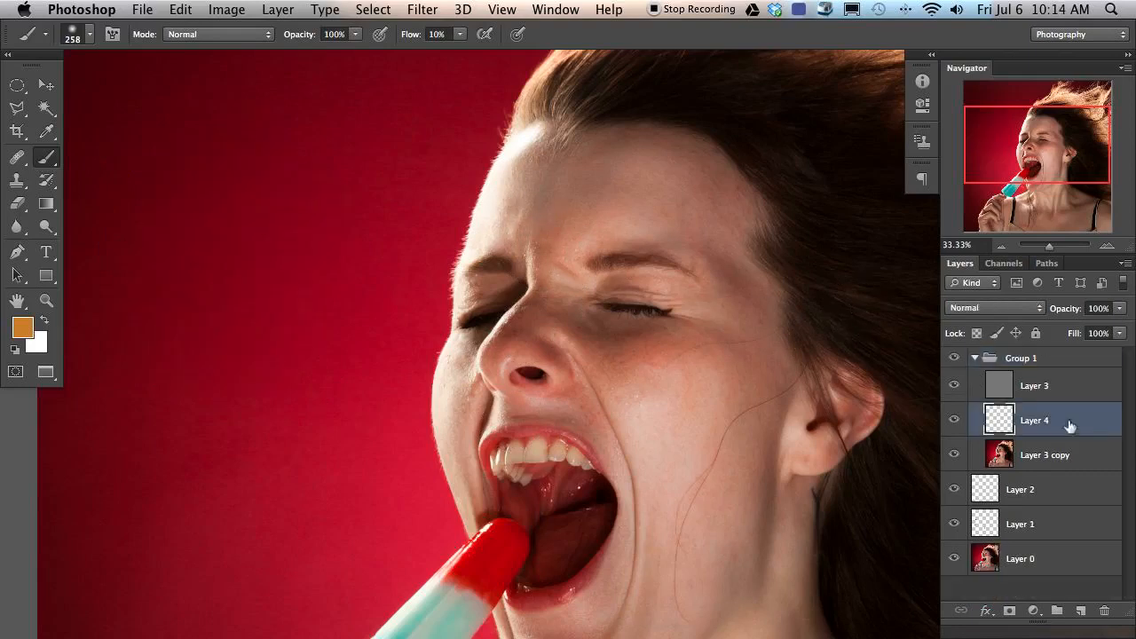
# Step: Blend the forehead above the brows on Layer 4 with sampled skin tones and a soft brush at 10% flow
pyautogui.moveTo(519, 217); pyautogui.dragTo(533, 205)
pyautogui.keyDown('alt'); pyautogui.click(520, 220); pyautogui.keyUp('alt')
pyautogui.moveTo(524, 218)
pyautogui.mouseDown()
pyautogui.moveTo(559, 224)
pyautogui.moveTo(535, 226)
pyautogui.moveTo(541, 210)
pyautogui.mouseUp()
pyautogui.keyDown('ctrl'); pyautogui.keyDown('alt'); pyautogui.click(562, 202); pyautogui.keyUp('alt'); pyautogui.keyUp('ctrl')
pyautogui.keyDown('ctrl'); pyautogui.keyDown('alt'); pyautogui.click(591, 203); pyautogui.keyUp('alt'); pyautogui.keyUp('ctrl')
pyautogui.moveTo(537, 213); pyautogui.dragTo(515, 218)
pyautogui.moveTo(502, 399); pyautogui.dragTo(420, 342)
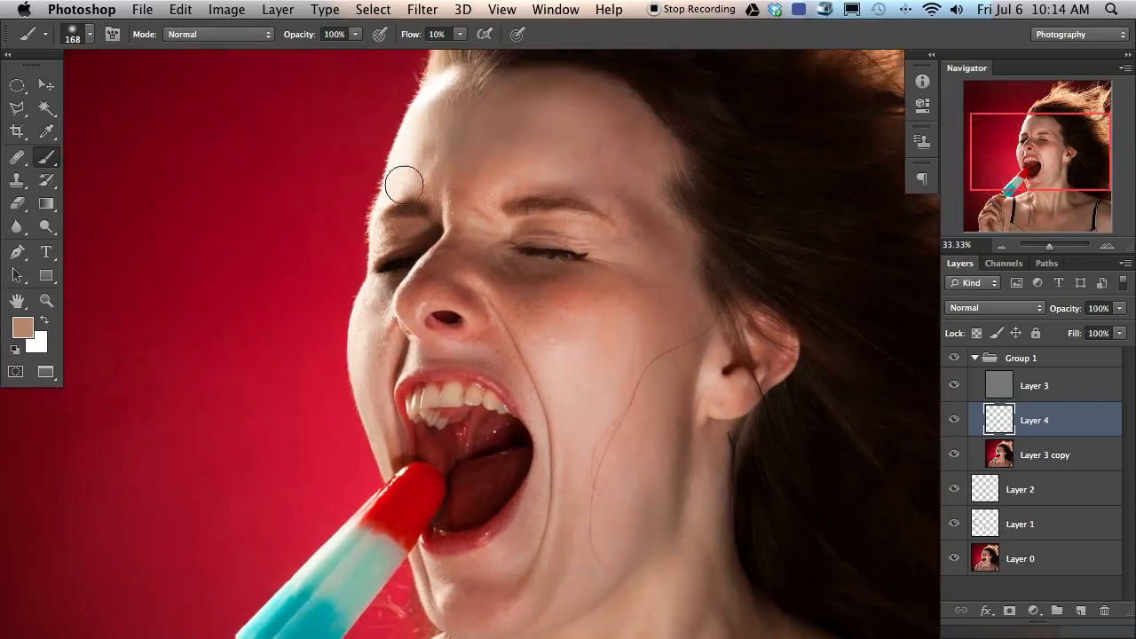
# Step: Smooth the shadow transition above the nose bridge with a 168 px brush, resampling light and dark skin tones from both sides
pyautogui.keyDown('alt'); pyautogui.click(452, 162); pyautogui.keyUp('alt')
pyautogui.keyDown('alt'); pyautogui.click(452, 162); pyautogui.keyUp('alt')
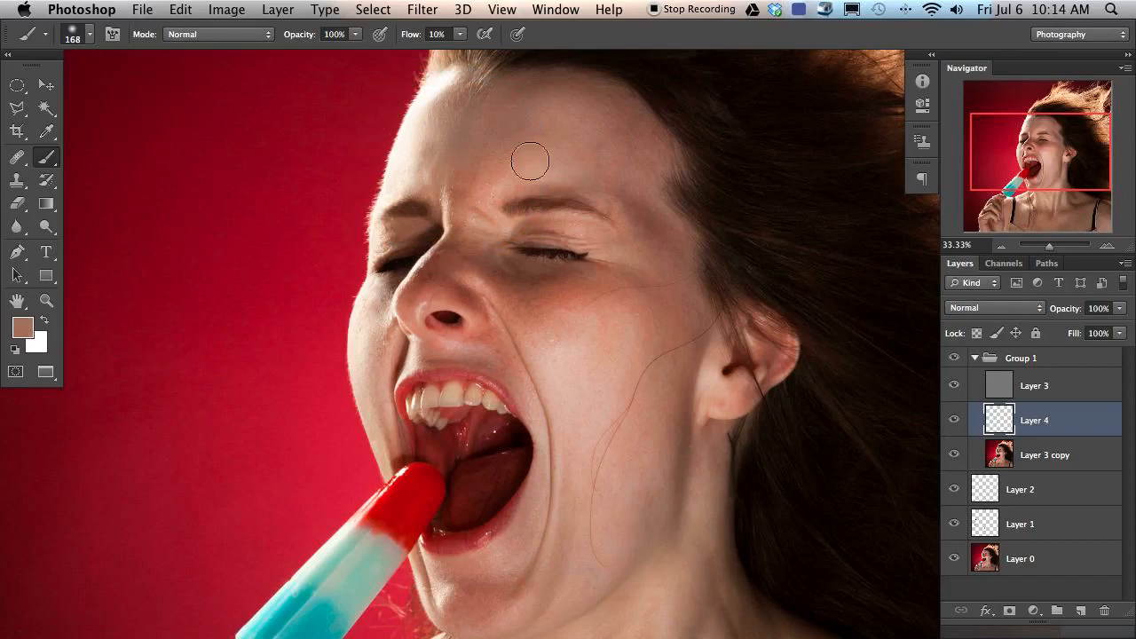
pyautogui.keyDown('alt'); pyautogui.click(437, 140); pyautogui.keyUp('alt')
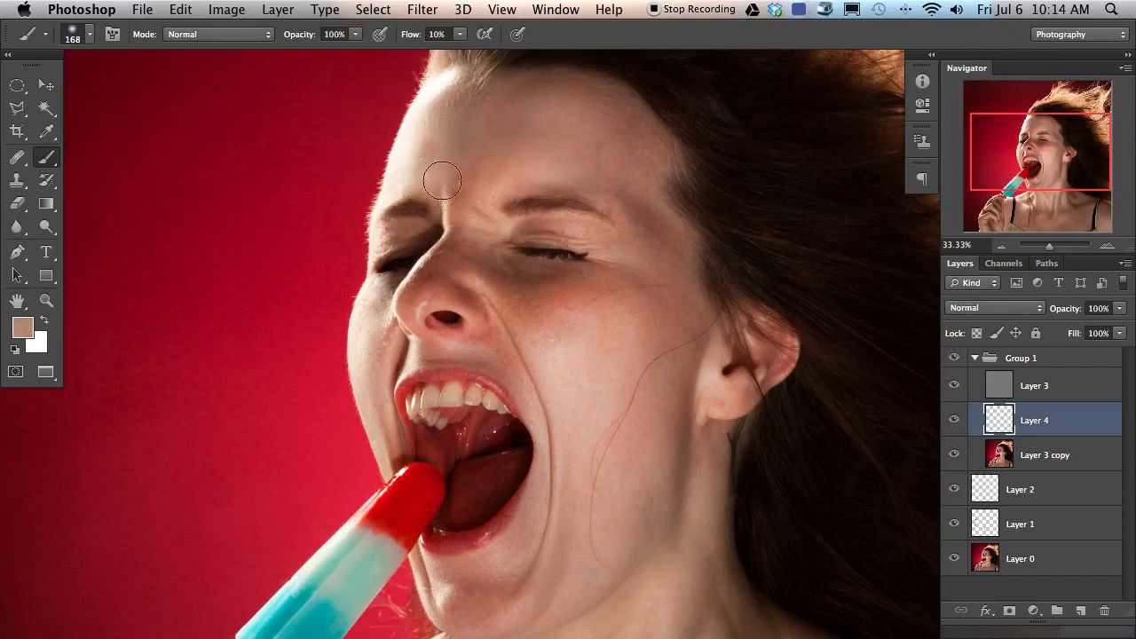
pyautogui.keyDown('alt'); pyautogui.click(426, 139); pyautogui.keyUp('alt')
pyautogui.keyDown('alt'); pyautogui.click(422, 169); pyautogui.keyUp('alt')
pyautogui.keyDown('alt'); pyautogui.click(460, 167); pyautogui.keyUp('alt')
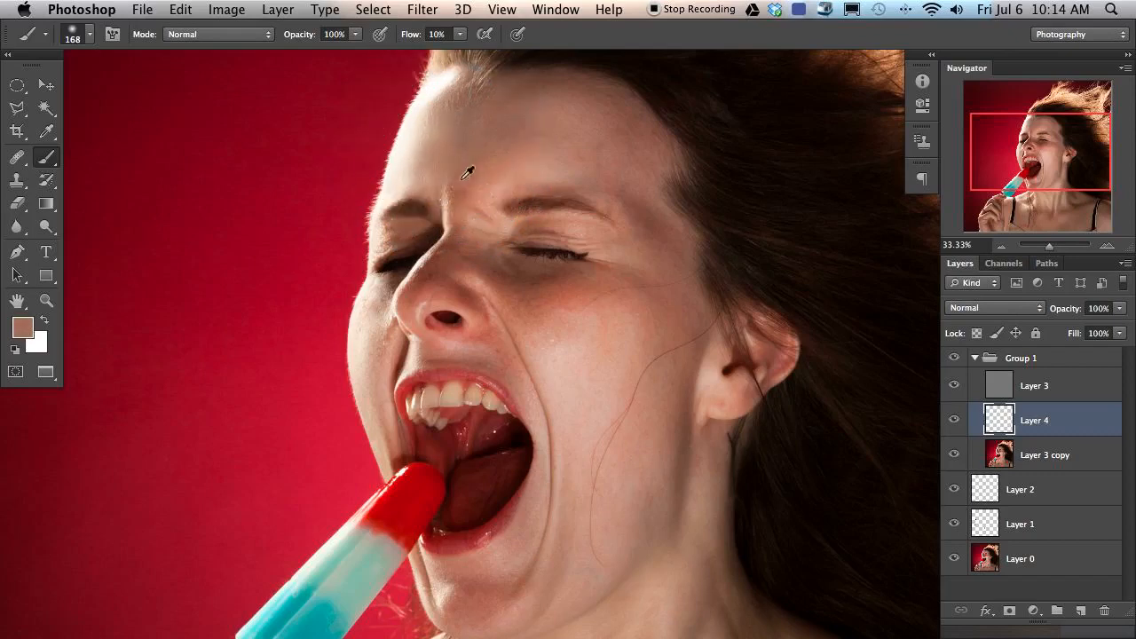
pyautogui.keyDown('alt'); pyautogui.click(465, 188); pyautogui.keyUp('alt')
pyautogui.keyDown('alt'); pyautogui.click(486, 174); pyautogui.keyUp('alt')
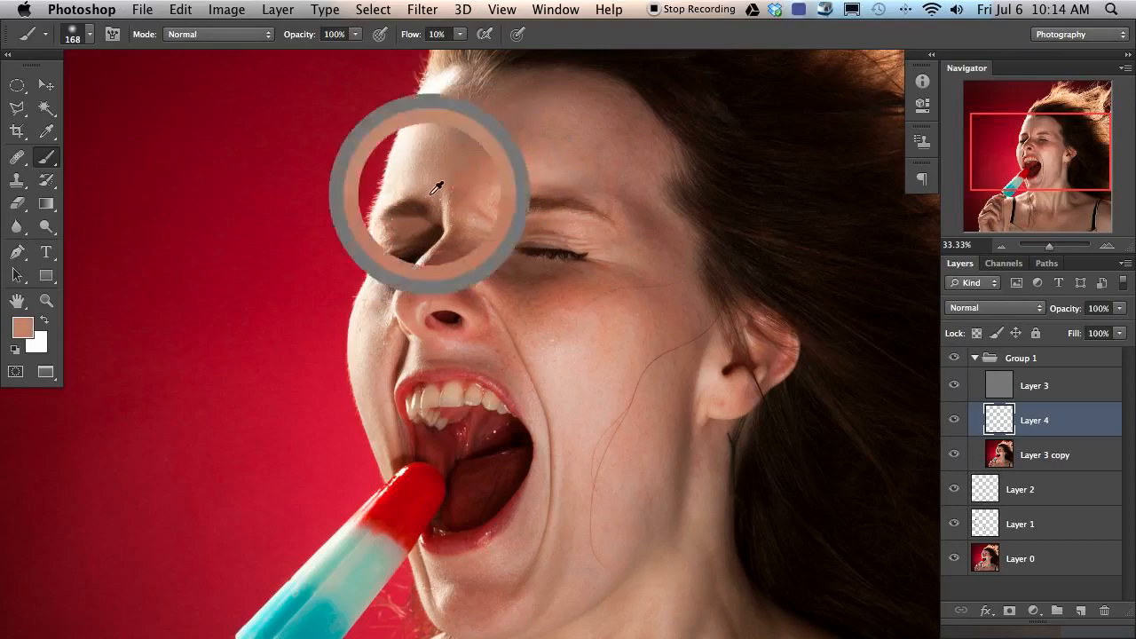
# Step: Try painting a sampled light forehead tone across the area above the nose bridge, and undo it
pyautogui.keyDown('alt'); pyautogui.click(406, 156); pyautogui.keyUp('alt')
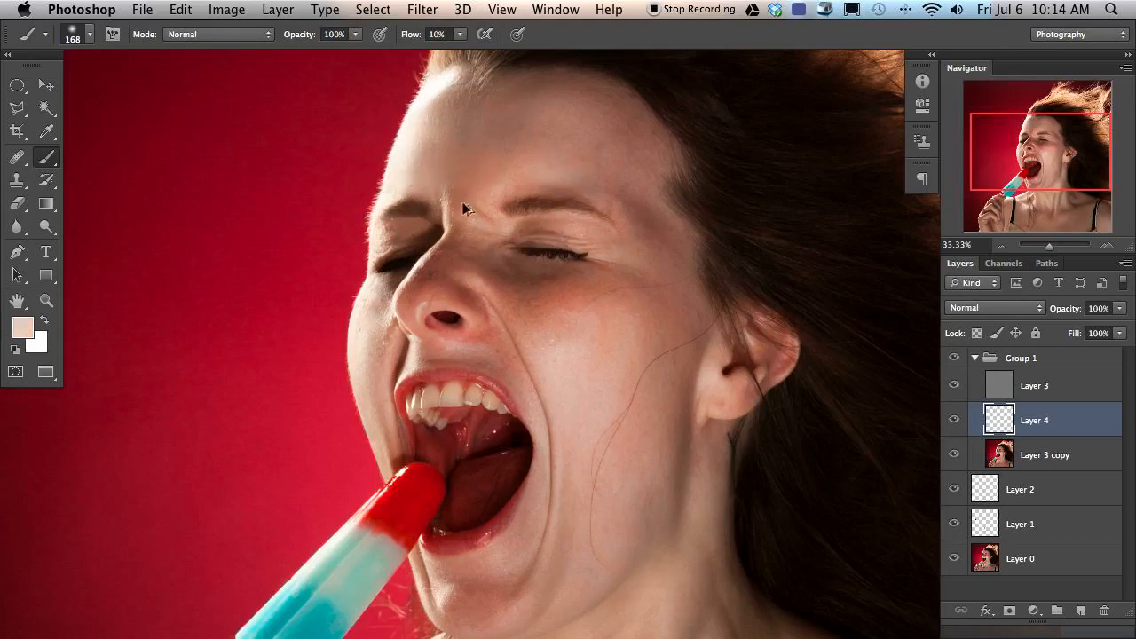
pyautogui.keyDown('alt'); pyautogui.click(401, 153); pyautogui.keyUp('alt')
pyautogui.moveTo(436, 170)
pyautogui.mouseDown()
pyautogui.moveTo(449, 152)
pyautogui.moveTo(484, 153)
pyautogui.mouseUp()
pyautogui.press('super+z')
# Step: Continue blending the skin between the eyebrows with midtones sampled around the nose bridge and lower forehead
pyautogui.keyDown('alt'); pyautogui.click(435, 178); pyautogui.keyUp('alt')
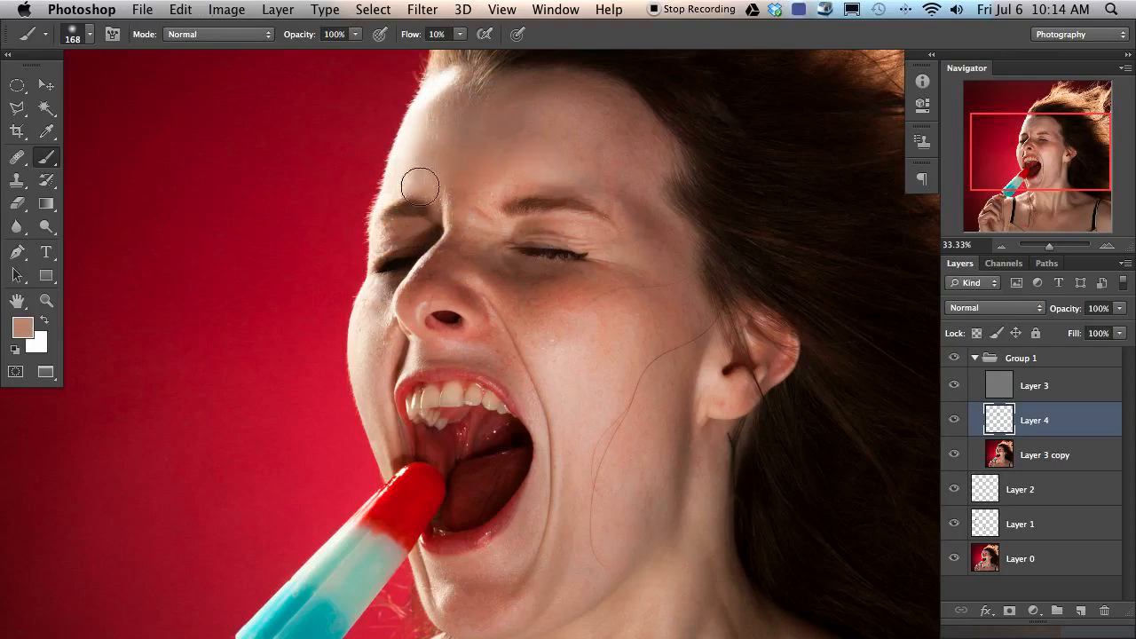
pyautogui.keyDown('alt'); pyautogui.click(462, 196); pyautogui.keyUp('alt')
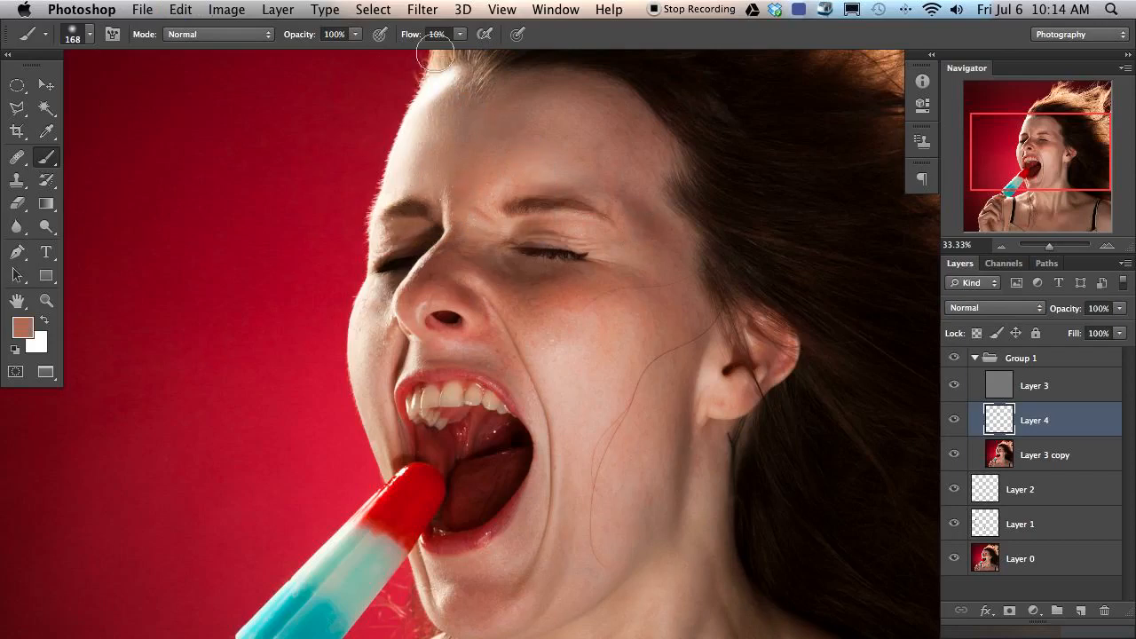
pyautogui.keyDown('alt'); pyautogui.click(474, 220); pyautogui.keyUp('alt')
pyautogui.keyDown('alt'); pyautogui.click(455, 164); pyautogui.keyUp('alt')
# Step: Enlarge the brush to 192 px and even out the bright side and center of the forehead with sampled skin tones
pyautogui.press('super+minus')
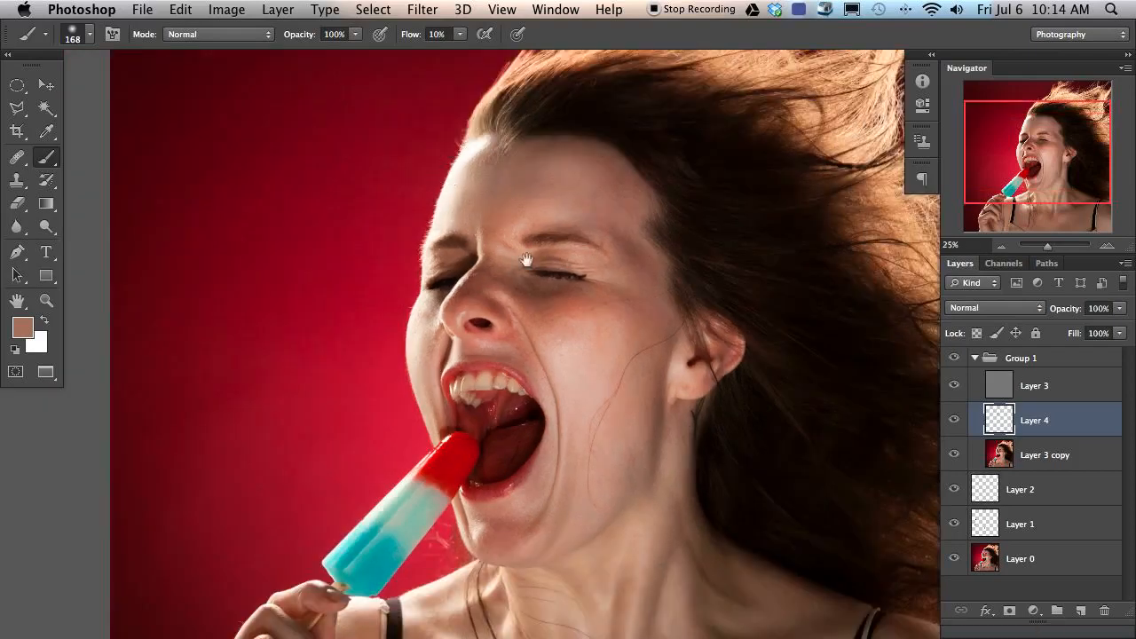
pyautogui.moveTo(510, 241); pyautogui.dragTo(483, 253)
pyautogui.moveTo(433, 222)
pyautogui.mouseDown()
pyautogui.moveTo(446, 226)
pyautogui.moveTo(414, 224)
pyautogui.mouseUp()
pyautogui.keyDown('alt'); pyautogui.click(427, 221); pyautogui.keyUp('alt')
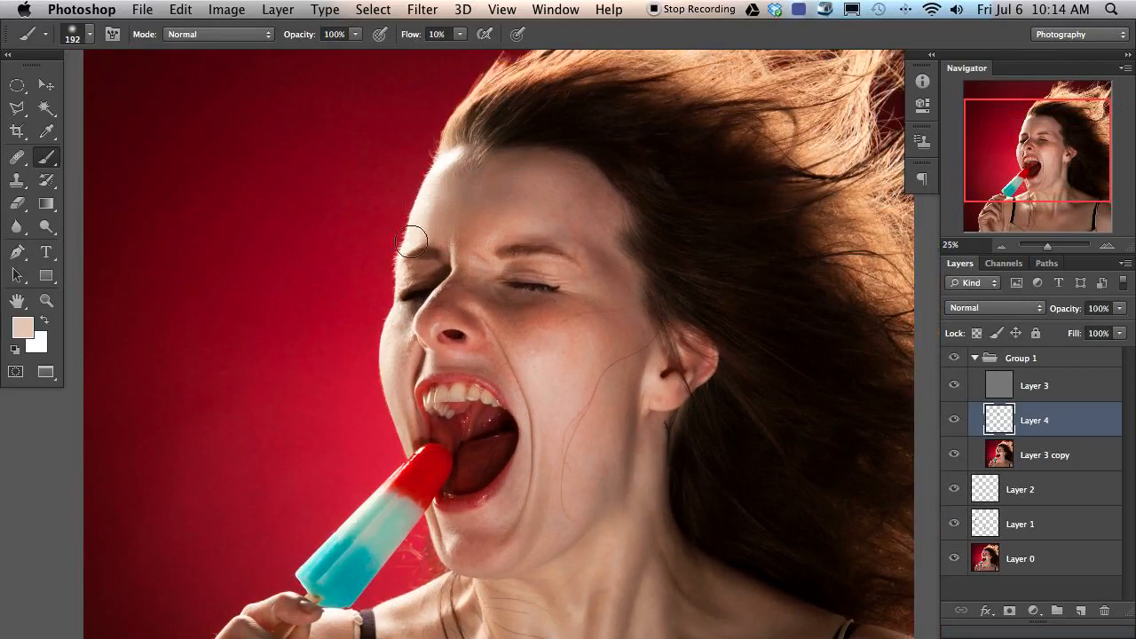
pyautogui.keyDown('alt'); pyautogui.click(447, 206); pyautogui.keyUp('alt')
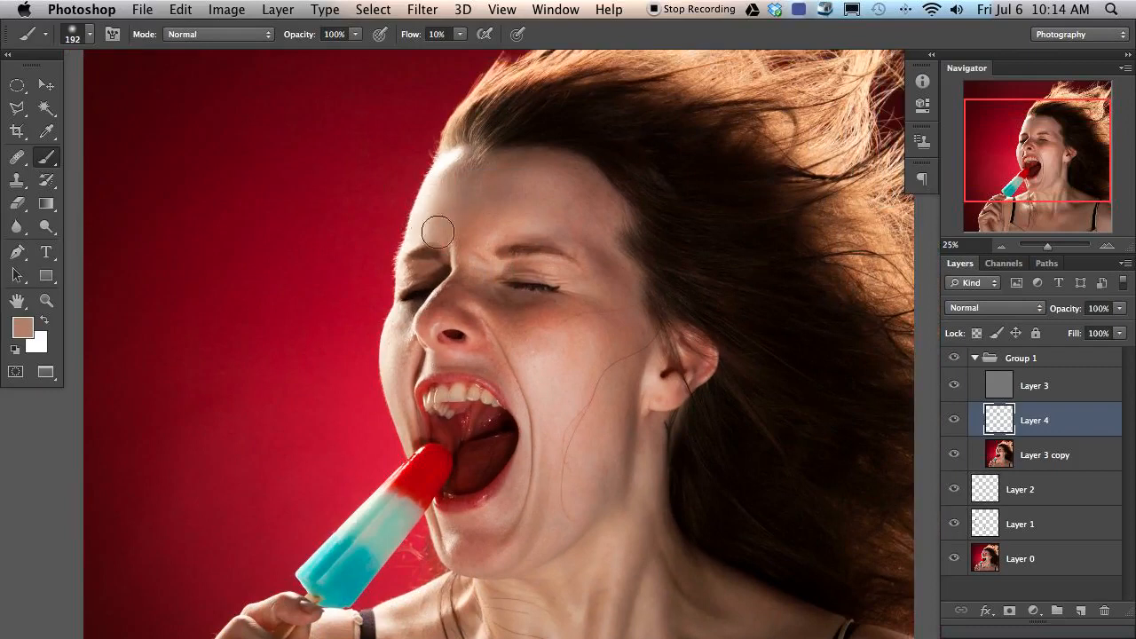
pyautogui.keyDown('alt'); pyautogui.click(472, 197); pyautogui.keyUp('alt')
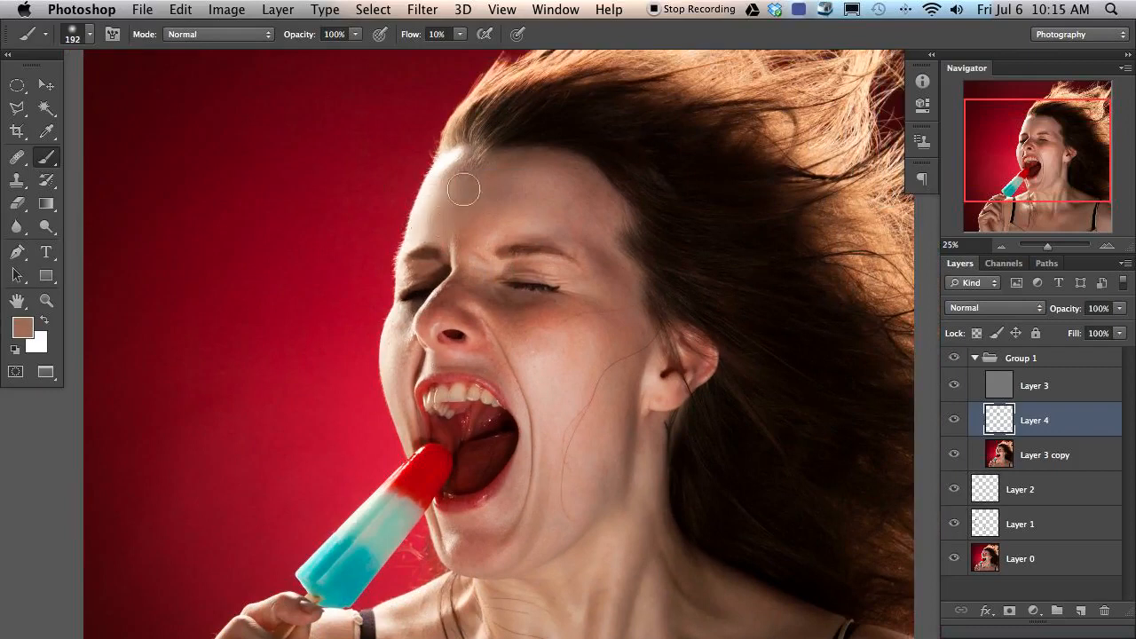
pyautogui.keyDown('alt'); pyautogui.click(508, 200); pyautogui.keyUp('alt')
# Step: Compare the forehead before and after the color blending by repeatedly hiding and showing Layer 4
pyautogui.click(954, 420)
pyautogui.click(953, 421)
pyautogui.click(952, 422)
pyautogui.click(951, 423)
pyautogui.click(950, 423)
pyautogui.click(949, 427)
# Step: Inspect the forehead and brows up close at 66.67% with Layer 4 hidden and shown
pyautogui.press('super+plus')
pyautogui.press('super+plus')
pyautogui.press('super+plus')
pyautogui.moveTo(280, 249); pyautogui.dragTo(400, 397)
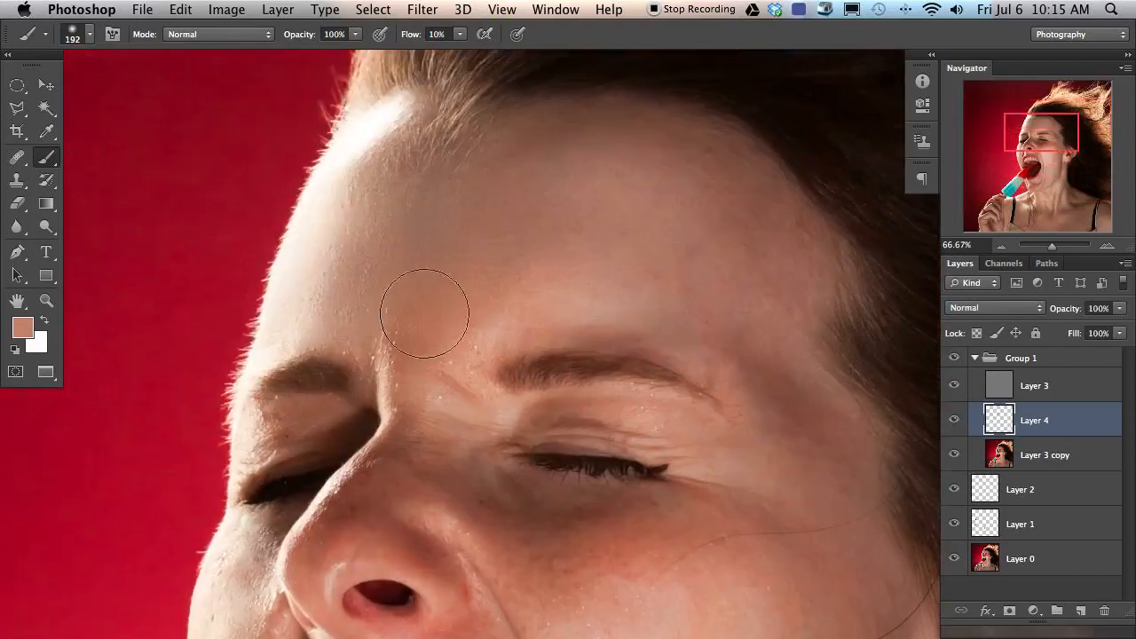
pyautogui.click(954, 392)
pyautogui.click(954, 420)
pyautogui.click(954, 420)
pyautogui.click(954, 420)
pyautogui.click(953, 421)
pyautogui.click(949, 425)
pyautogui.click(951, 426)
pyautogui.click(950, 427)
pyautogui.click(951, 426)
pyautogui.click(951, 425)
pyautogui.click(951, 424)
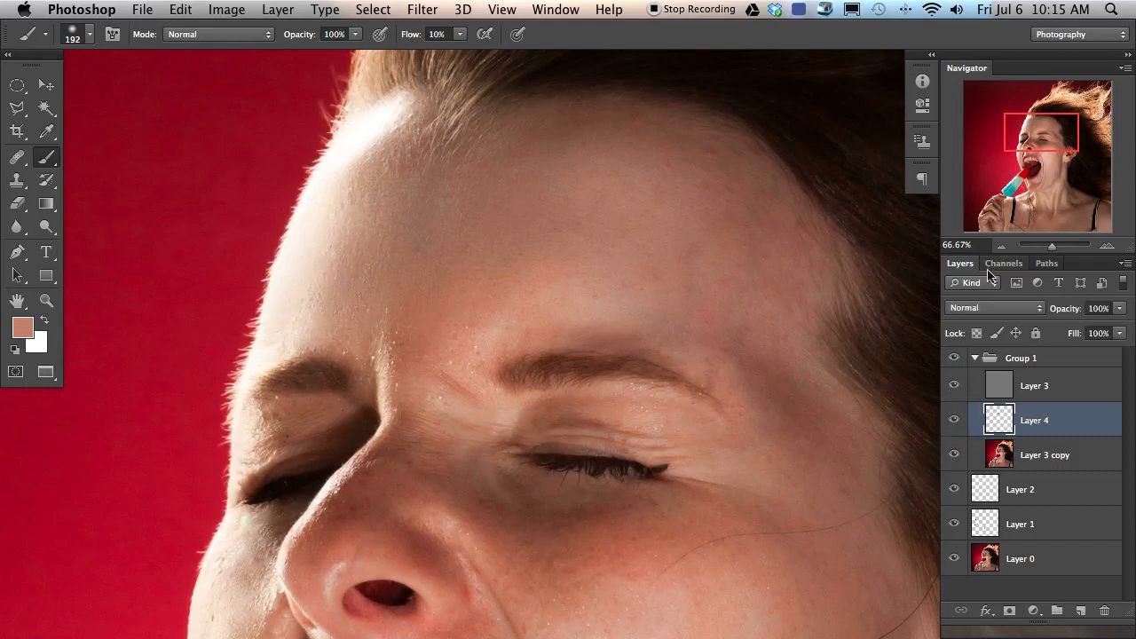
# Step: Move the painted Layer 4 content off the face onto the dark hair to reveal the strokes, and undo the move
pyautogui.click(1004, 245)
pyautogui.click(1004, 245)
pyautogui.click(1004, 245)
pyautogui.moveTo(600, 497)
pyautogui.mouseDown()
pyautogui.moveTo(600, 382)
pyautogui.moveTo(501, 383)
pyautogui.moveTo(453, 319)
pyautogui.moveTo(449, 329)
pyautogui.mouseUp()
pyautogui.press('v')
pyautogui.moveTo(334, 280); pyautogui.dragTo(889, 489)
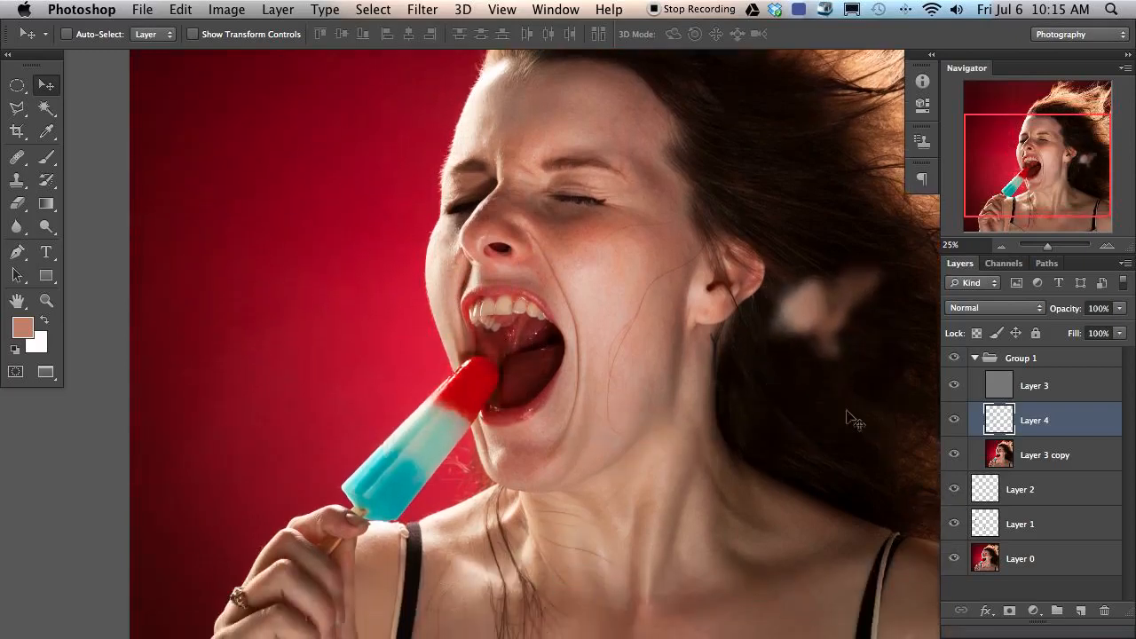
pyautogui.press('super+z')
# Step: Compare the whole face at 25% with Layer 4 hidden and shown
pyautogui.moveTo(670, 352); pyautogui.dragTo(608, 409)
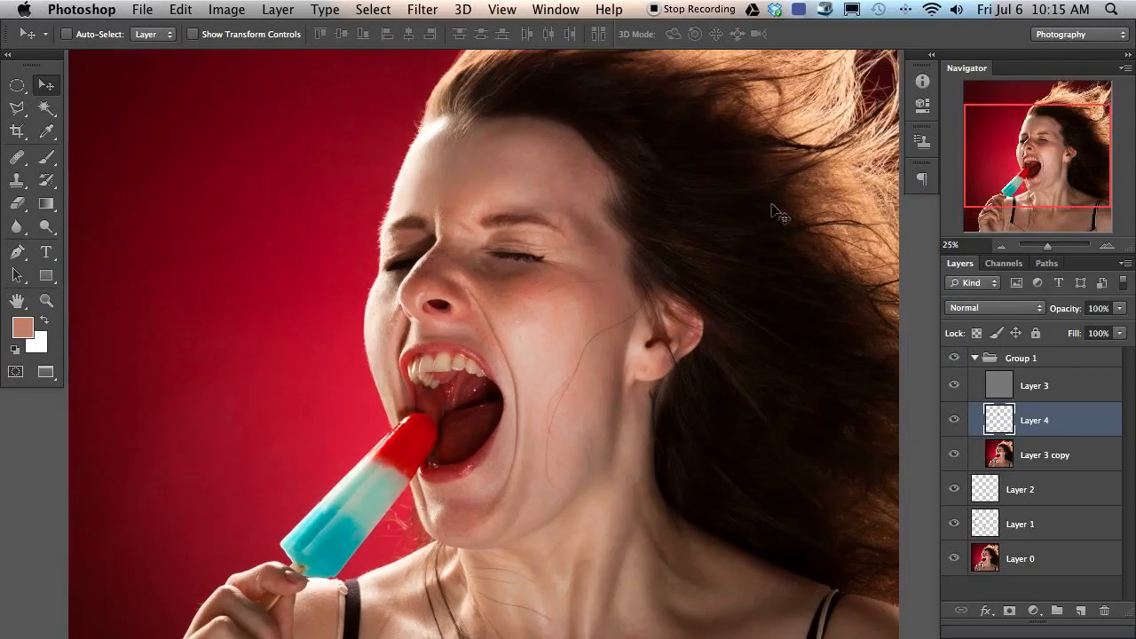
pyautogui.click(954, 420)
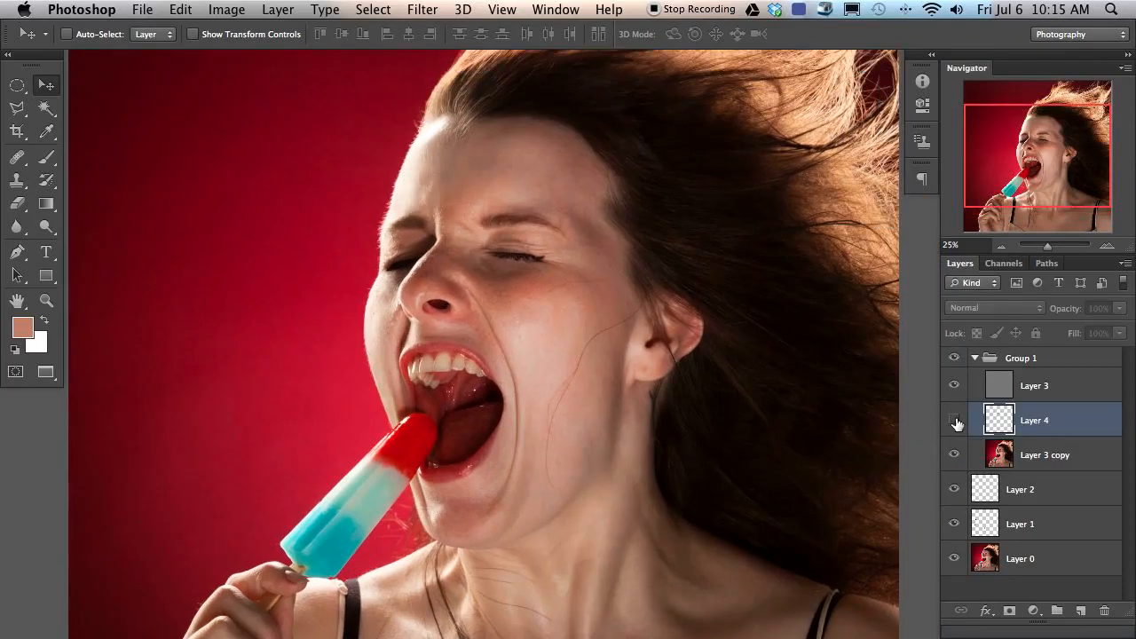
pyautogui.click(955, 423)
pyautogui.click(952, 424)
pyautogui.click(949, 427)
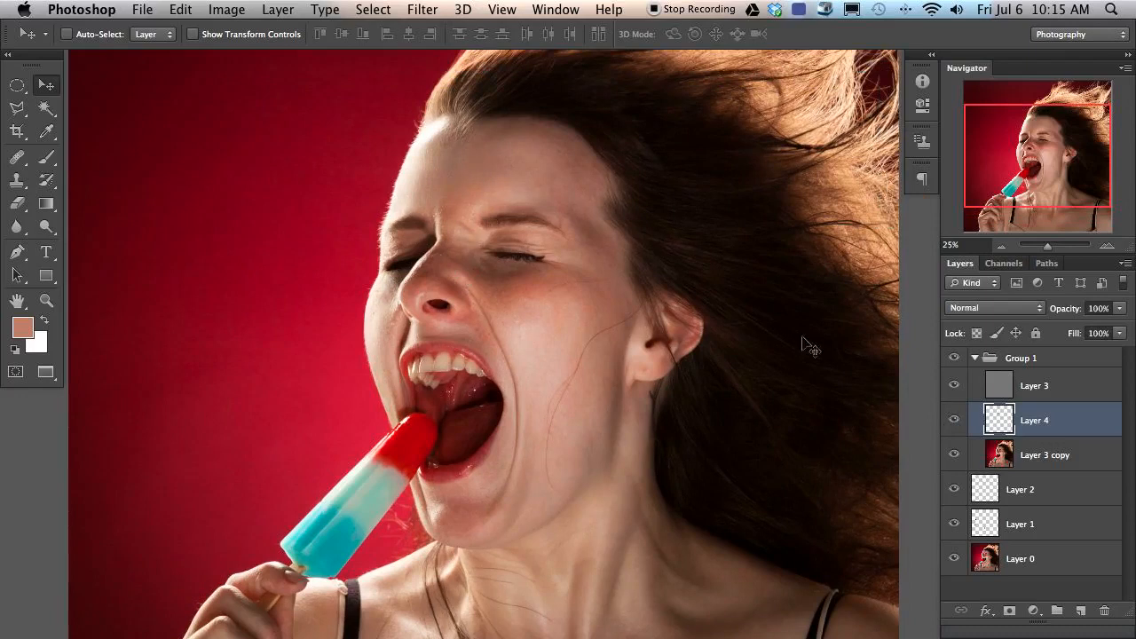
# Step: Brush sampled skin tones over the middle of the forehead and above the inner eyebrow on Layer 4, using a 256 px brush
pyautogui.press('b')
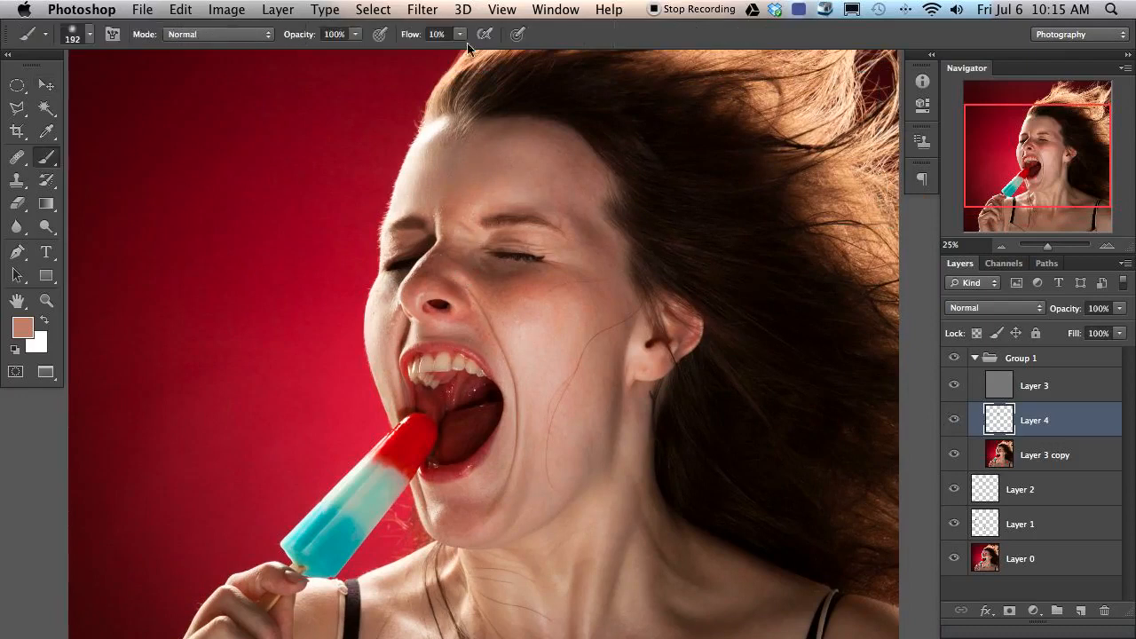
pyautogui.moveTo(491, 194); pyautogui.dragTo(503, 196)
pyautogui.keyDown('alt'); pyautogui.click(525, 157); pyautogui.keyUp('alt')
pyautogui.keyDown('alt'); pyautogui.click(498, 155); pyautogui.keyUp('alt')
pyautogui.keyDown('alt'); pyautogui.click(504, 183); pyautogui.keyUp('alt')
pyautogui.keyDown('alt'); pyautogui.click(513, 191); pyautogui.keyUp('alt')
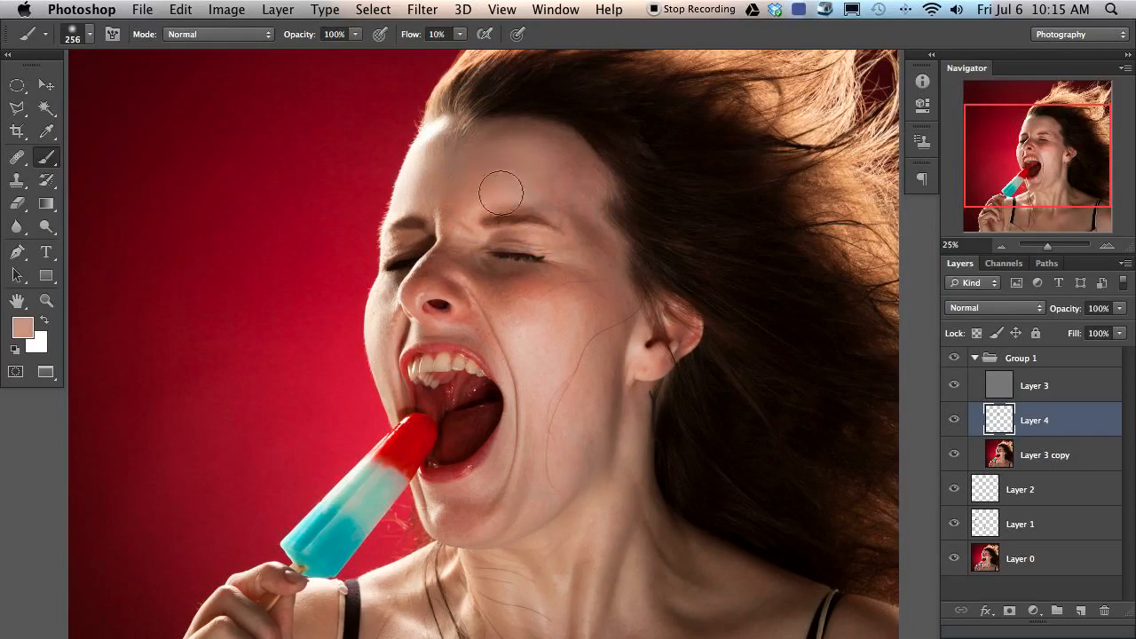
pyautogui.keyDown('alt'); pyautogui.click(461, 211); pyautogui.keyUp('alt')
pyautogui.keyDown('alt'); pyautogui.click(497, 203); pyautogui.keyUp('alt')
# Step: Blend the reddish patches at the temple and upper forehead near the hairline with sampled tones, using brushes of 184 and 208 px
pyautogui.moveTo(518, 187); pyautogui.dragTo(529, 189)
pyautogui.keyDown('alt'); pyautogui.click(579, 228); pyautogui.keyUp('alt')
pyautogui.keyDown('alt'); pyautogui.click(604, 262); pyautogui.keyUp('alt')
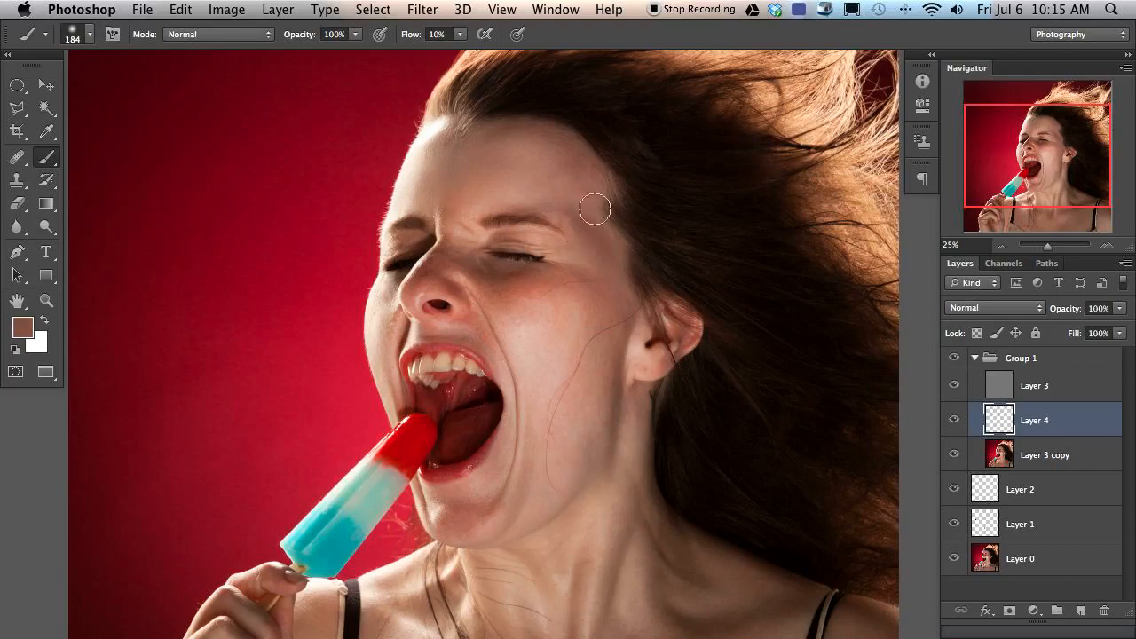
pyautogui.keyDown('alt'); pyautogui.click(557, 174); pyautogui.keyUp('alt')
pyautogui.moveTo(554, 172)
pyautogui.mouseDown()
pyautogui.moveTo(574, 182)
pyautogui.moveTo(563, 178)
pyautogui.mouseUp()
pyautogui.keyDown('alt'); pyautogui.click(546, 163); pyautogui.keyUp('alt')
pyautogui.keyDown('alt'); pyautogui.click(563, 172); pyautogui.keyUp('alt')
pyautogui.keyDown('alt'); pyautogui.click(586, 220); pyautogui.keyUp('alt')
pyautogui.moveTo(563, 190)
pyautogui.mouseDown()
pyautogui.moveTo(574, 208)
pyautogui.moveTo(594, 207)
pyautogui.mouseUp()
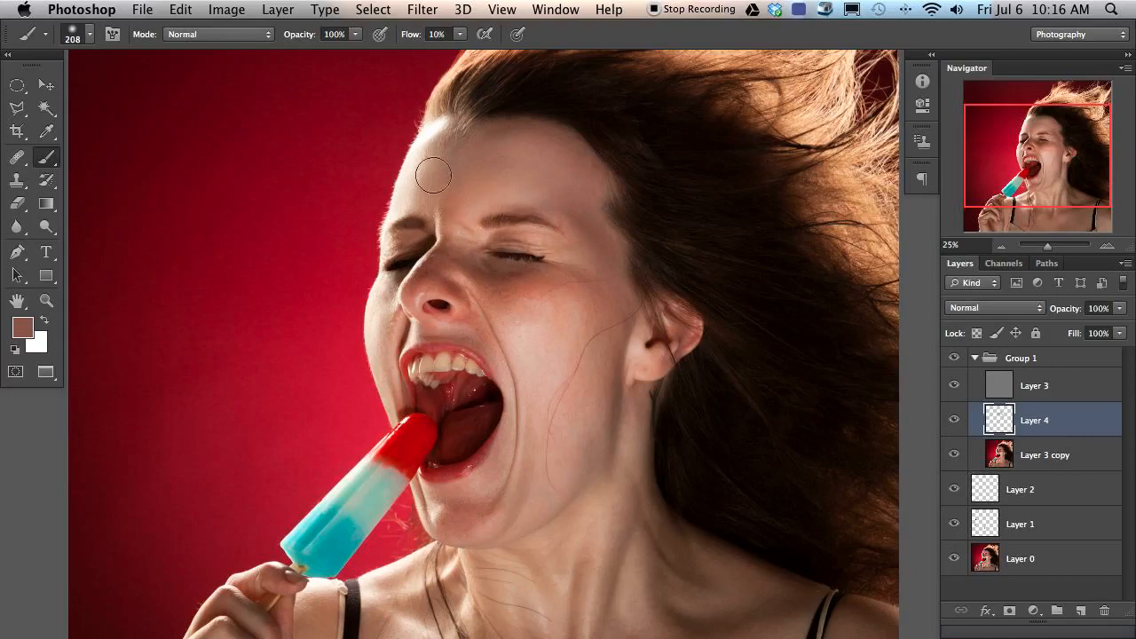
# Step: Set the brush to 256 px and even out the forehead above the eyebrow beside the hair with sampled skin tones
pyautogui.moveTo(459, 242)
pyautogui.mouseDown()
pyautogui.moveTo(452, 236)
pyautogui.moveTo(483, 218)
pyautogui.mouseUp()
pyautogui.moveTo(501, 179); pyautogui.dragTo(532, 188)
pyautogui.keyDown('alt'); pyautogui.click(534, 190); pyautogui.keyUp('alt')
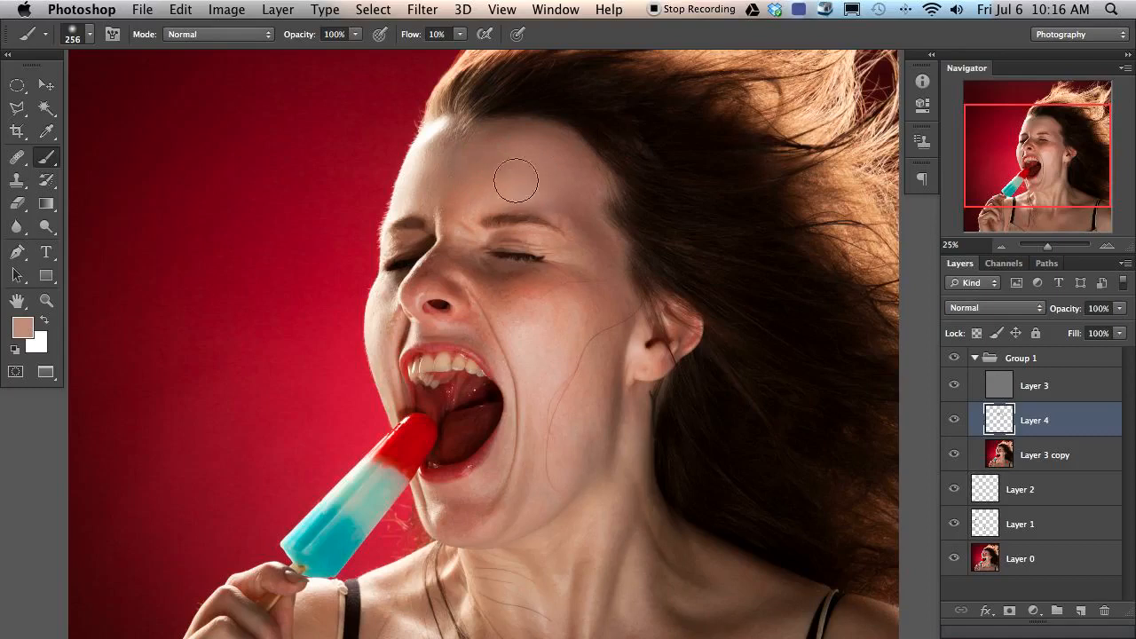
pyautogui.keyDown('alt'); pyautogui.click(489, 199); pyautogui.keyUp('alt')
pyautogui.keyDown('alt'); pyautogui.click(520, 196); pyautogui.keyUp('alt')
# Step: Even out the skin at the outer end of the eyebrow nearest the hair with sampled tones, using a 56 px brush
pyautogui.keyDown('alt'); pyautogui.click(577, 222); pyautogui.keyUp('alt')
pyautogui.moveTo(569, 224); pyautogui.dragTo(537, 226)
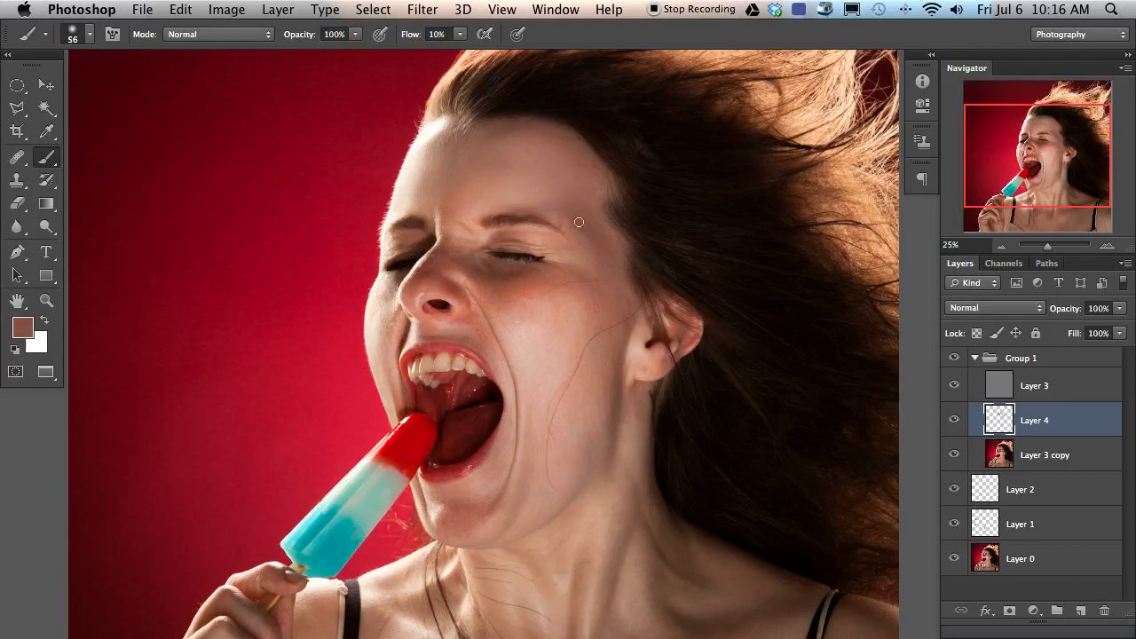
pyautogui.moveTo(581, 224)
pyautogui.mouseDown()
pyautogui.moveTo(610, 212)
pyautogui.moveTo(603, 223)
pyautogui.mouseUp()
pyautogui.keyDown('alt'); pyautogui.click(573, 203); pyautogui.keyUp('alt')
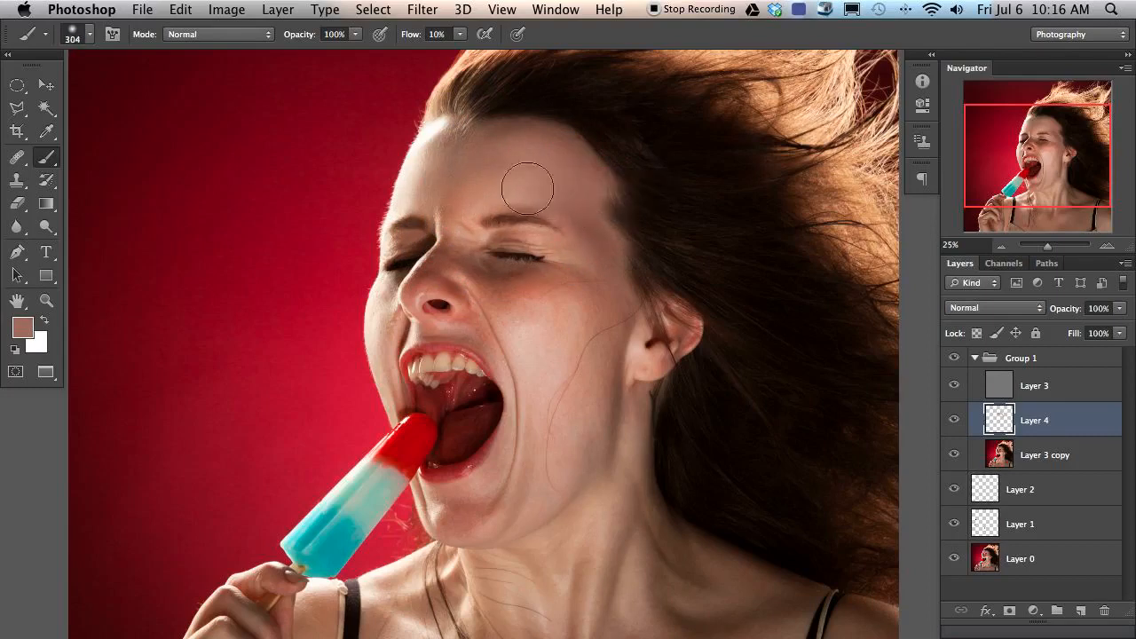
# Step: Brush sampled skin tones over the reddish upper cheek below the closed eye, using a 304 px brush
pyautogui.moveTo(543, 375)
pyautogui.mouseDown()
pyautogui.moveTo(518, 347)
pyautogui.moveTo(546, 355)
pyautogui.mouseUp()
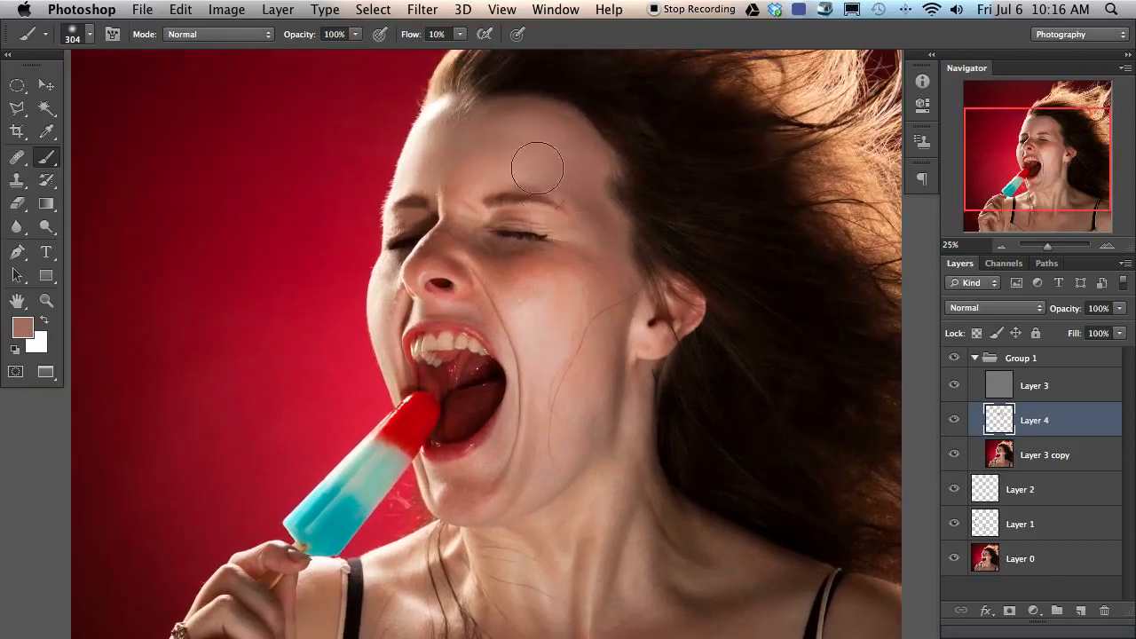
pyautogui.moveTo(479, 292); pyautogui.dragTo(454, 348)
pyautogui.keyDown('alt'); pyautogui.click(497, 279); pyautogui.keyUp('alt')
pyautogui.keyDown('alt'); pyautogui.click(518, 282); pyautogui.keyUp('alt')
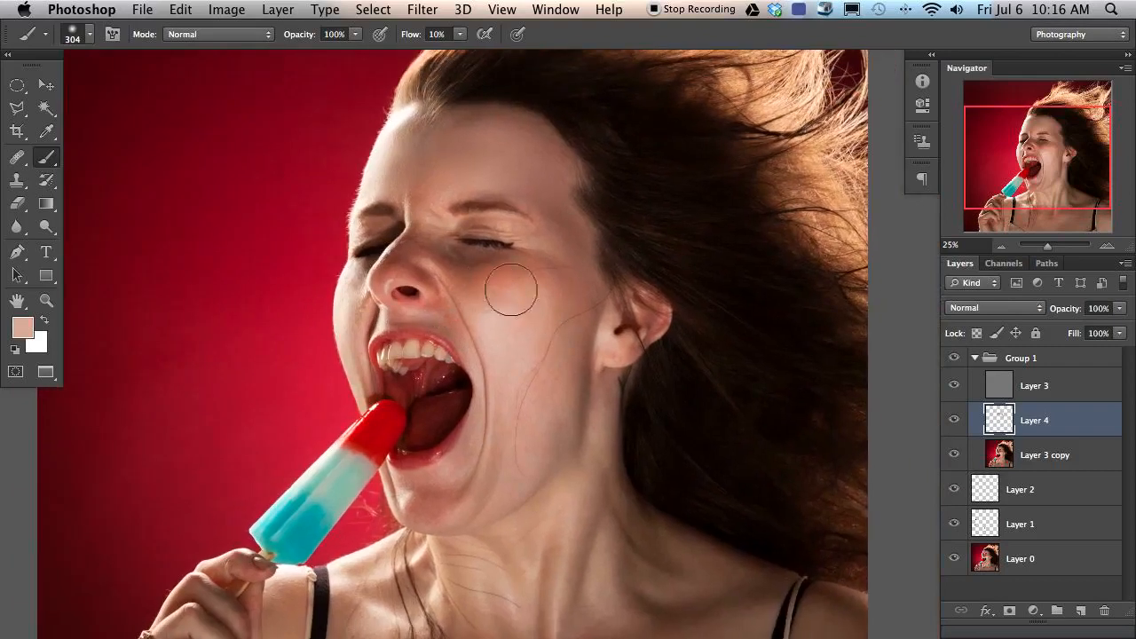
pyautogui.keyDown('alt'); pyautogui.click(497, 283); pyautogui.keyUp('alt')
pyautogui.keyDown('alt'); pyautogui.click(514, 293); pyautogui.keyUp('alt')
# Step: Blend the shadow between the side of the nose and the inner eye with sampled tones, using a 112 px brush
pyautogui.keyDown('alt'); pyautogui.click(466, 257); pyautogui.keyUp('alt')
pyautogui.keyDown('alt'); pyautogui.click(462, 257); pyautogui.keyUp('alt')
pyautogui.moveTo(456, 257)
pyautogui.mouseDown()
pyautogui.moveTo(430, 262)
pyautogui.moveTo(437, 254)
pyautogui.mouseUp()
pyautogui.keyDown('alt'); pyautogui.click(442, 249); pyautogui.keyUp('alt')
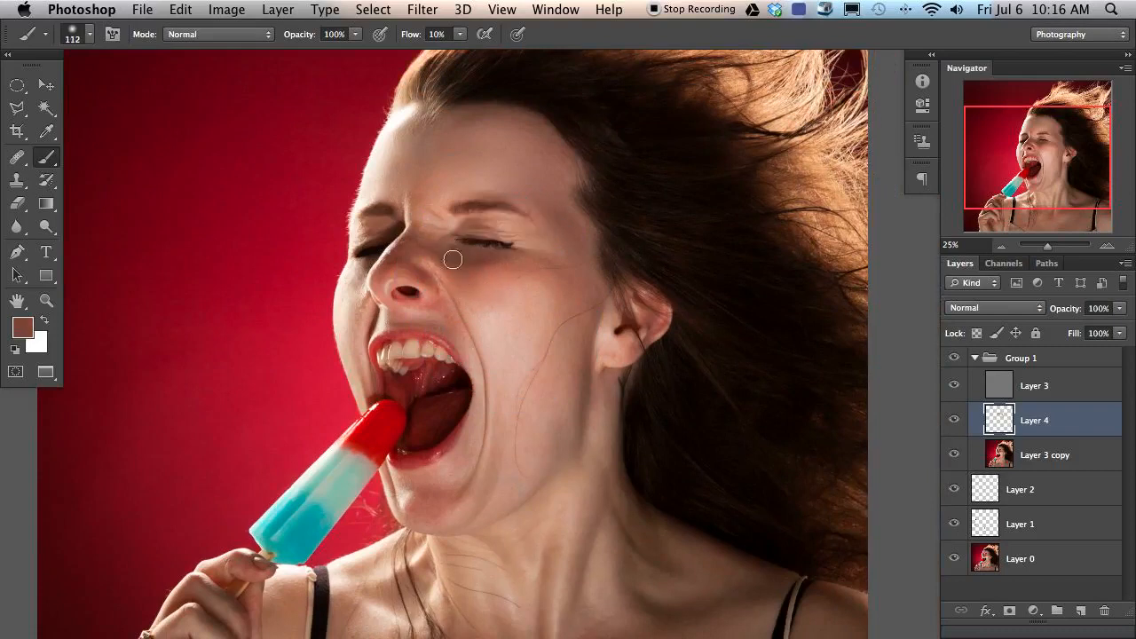
pyautogui.keyDown('alt'); pyautogui.click(454, 259); pyautogui.keyUp('alt')
pyautogui.keyDown('alt'); pyautogui.click(458, 253); pyautogui.keyUp('alt')
# Step: Smooth the tones directly under the eye and out along the cheekbone with sampled colors at 112 px
pyautogui.keyDown('alt'); pyautogui.click(495, 258); pyautogui.keyUp('alt')
pyautogui.keyDown('alt'); pyautogui.click(495, 260); pyautogui.keyUp('alt')
pyautogui.keyDown('alt'); pyautogui.click(480, 264); pyautogui.keyUp('alt')
pyautogui.keyDown('alt'); pyautogui.click(527, 260); pyautogui.keyUp('alt')
pyautogui.keyDown('alt'); pyautogui.click(559, 284); pyautogui.keyUp('alt')
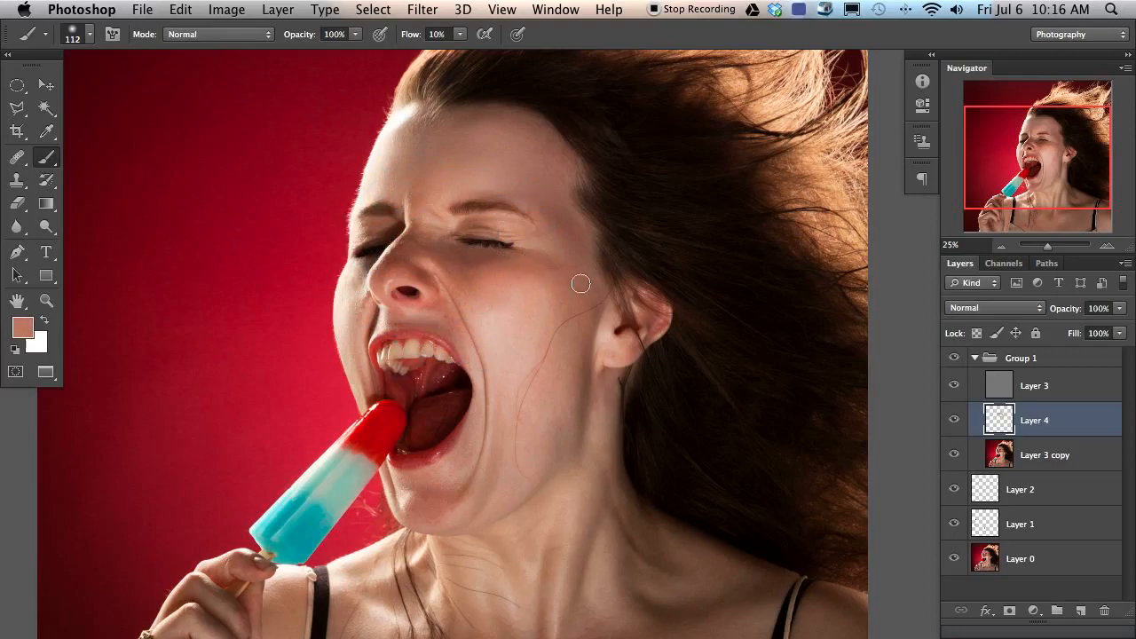
# Step: Enlarge the brush to 200 px and even out the temple and side of the cheek in front of the ear
pyautogui.press(']')
pyautogui.press(']')
pyautogui.press(']')
pyautogui.press(']')
pyautogui.keyDown('alt'); pyautogui.click(589, 264); pyautogui.keyUp('alt')
pyautogui.keyDown('alt'); pyautogui.click(595, 335); pyautogui.keyUp('alt')
pyautogui.keyDown('alt'); pyautogui.click(587, 392); pyautogui.keyUp('alt')
pyautogui.keyDown('alt'); pyautogui.click(562, 366); pyautogui.keyUp('alt')
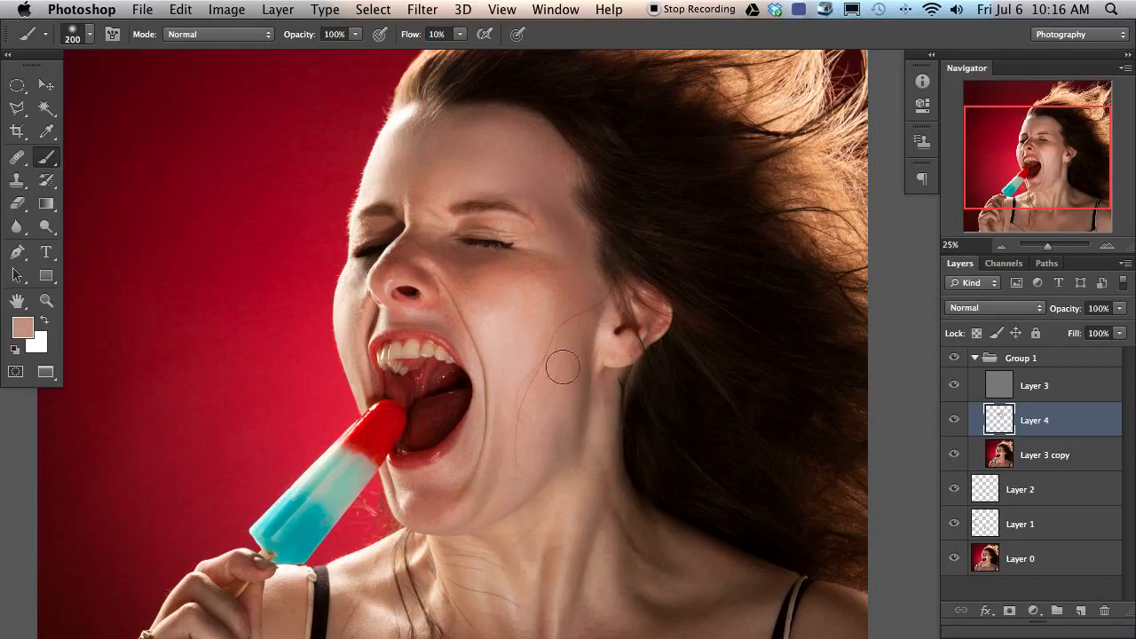
# Step: Blend sampled skin tones over the lower cheek and along the jaw beside the mouth, using a 208 px brush
pyautogui.moveTo(544, 429); pyautogui.dragTo(528, 438)
pyautogui.keyDown('alt'); pyautogui.click(522, 410); pyautogui.keyUp('alt')
pyautogui.keyDown('alt'); pyautogui.click(572, 421); pyautogui.keyUp('alt')
pyautogui.keyDown('alt'); pyautogui.click(557, 425); pyautogui.keyUp('alt')
pyautogui.keyDown('alt'); pyautogui.click(513, 392); pyautogui.keyUp('alt')
pyautogui.keyDown('alt'); pyautogui.click(513, 337); pyautogui.keyUp('alt')
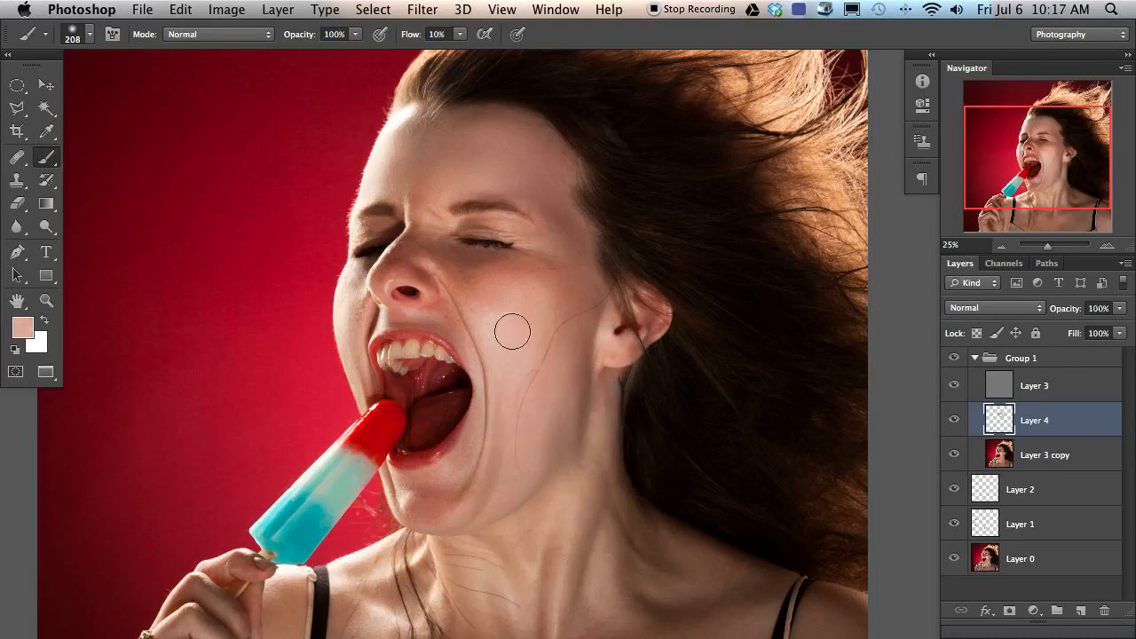
pyautogui.keyDown('alt'); pyautogui.click(534, 417); pyautogui.keyUp('alt')
pyautogui.keyDown('alt'); pyautogui.click(548, 453); pyautogui.keyUp('alt')
# Step: Even out the bright middle of the cheek below the eye with sampled tones, enlarging the brush to 320 px
pyautogui.keyDown('alt'); pyautogui.click(509, 356); pyautogui.keyUp('alt')
pyautogui.keyDown('alt'); pyautogui.click(493, 316); pyautogui.keyUp('alt')
pyautogui.keyDown('alt'); pyautogui.click(497, 308); pyautogui.keyUp('alt')
pyautogui.keyDown('alt'); pyautogui.click(499, 354); pyautogui.keyUp('alt')
pyautogui.moveTo(512, 333); pyautogui.dragTo(527, 317)
pyautogui.keyDown('alt'); pyautogui.click(486, 293); pyautogui.keyUp('alt')
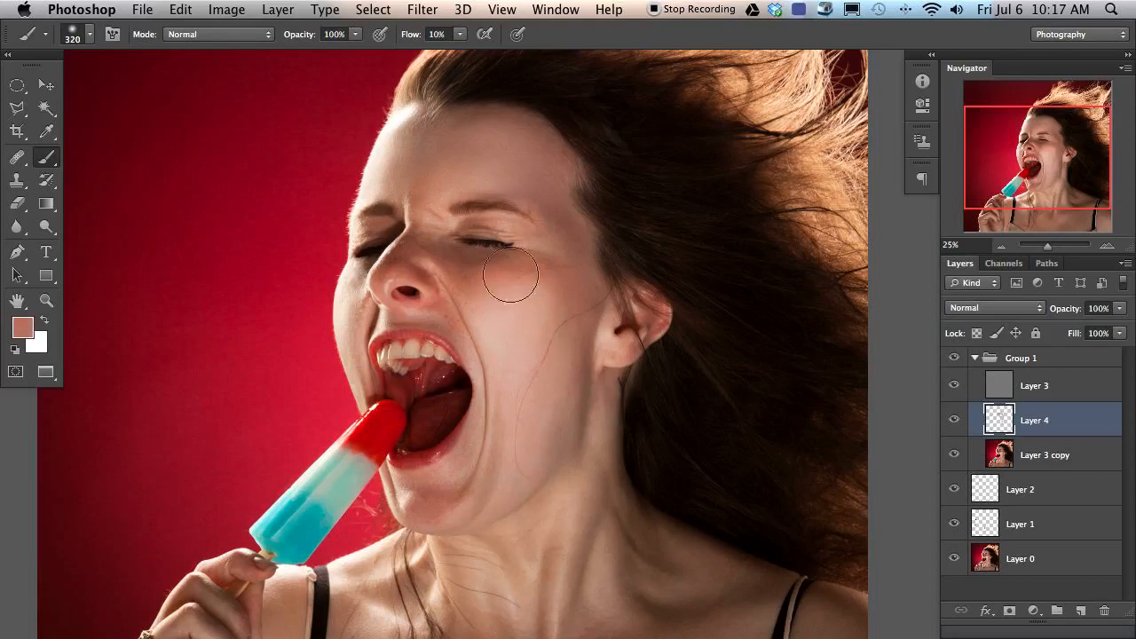
pyautogui.moveTo(536, 396)
pyautogui.mouseDown()
pyautogui.moveTo(510, 355)
pyautogui.moveTo(522, 336)
pyautogui.mouseUp()
# Step: Try rotating the canvas view to -104°, return it to upright, and resume the Brush tool
pyautogui.press('r')
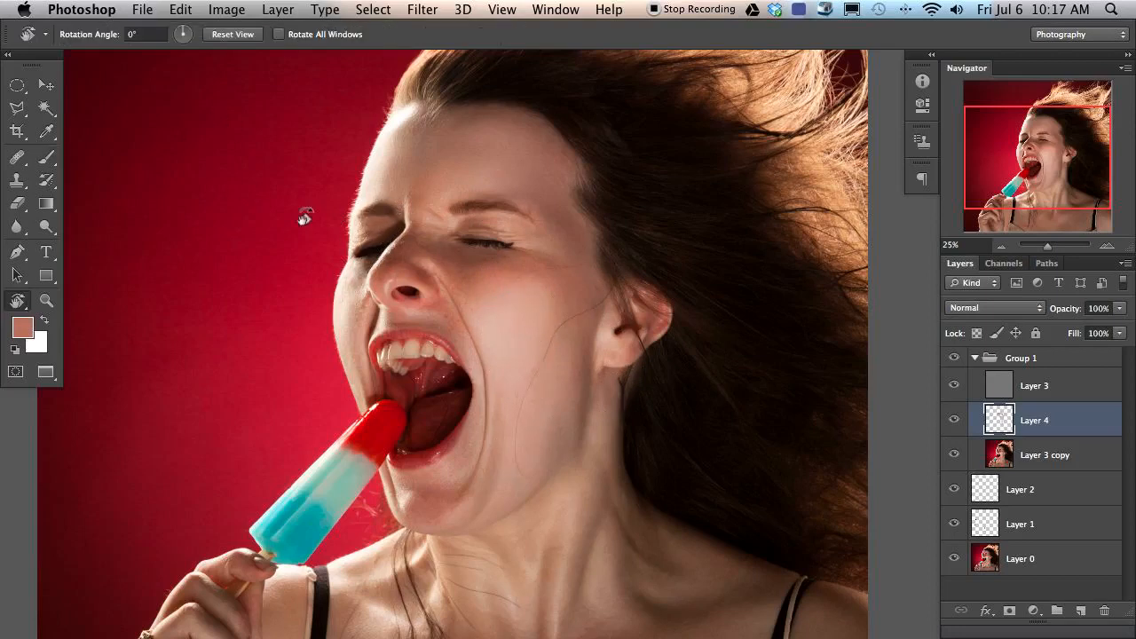
pyautogui.moveTo(387, 186); pyautogui.dragTo(360, 590)
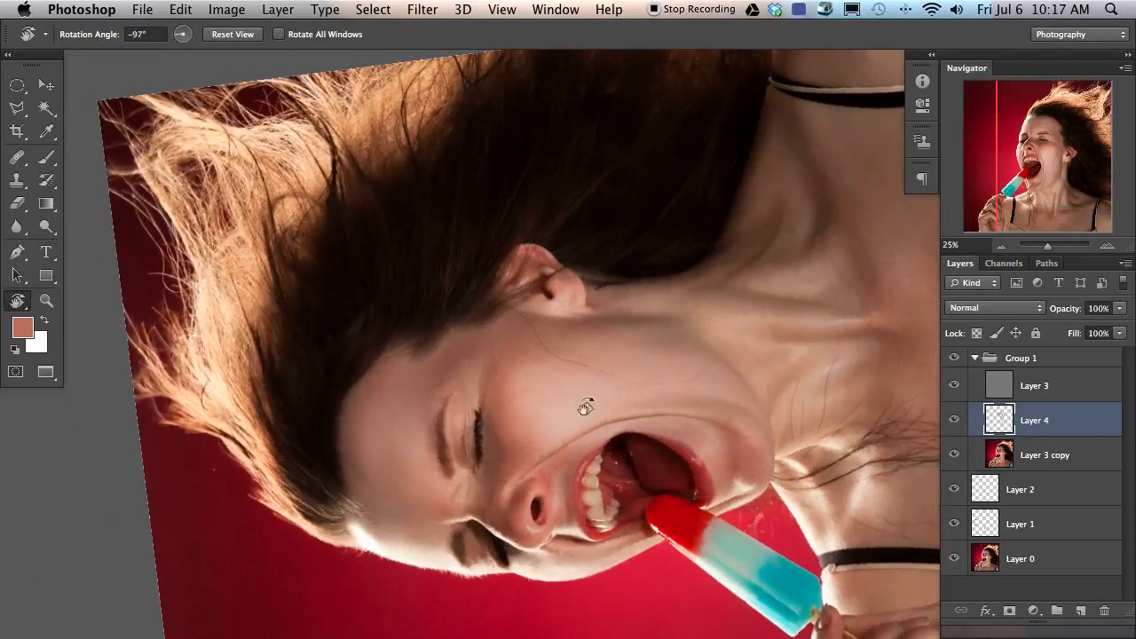
pyautogui.moveTo(539, 330); pyautogui.dragTo(601, 384)
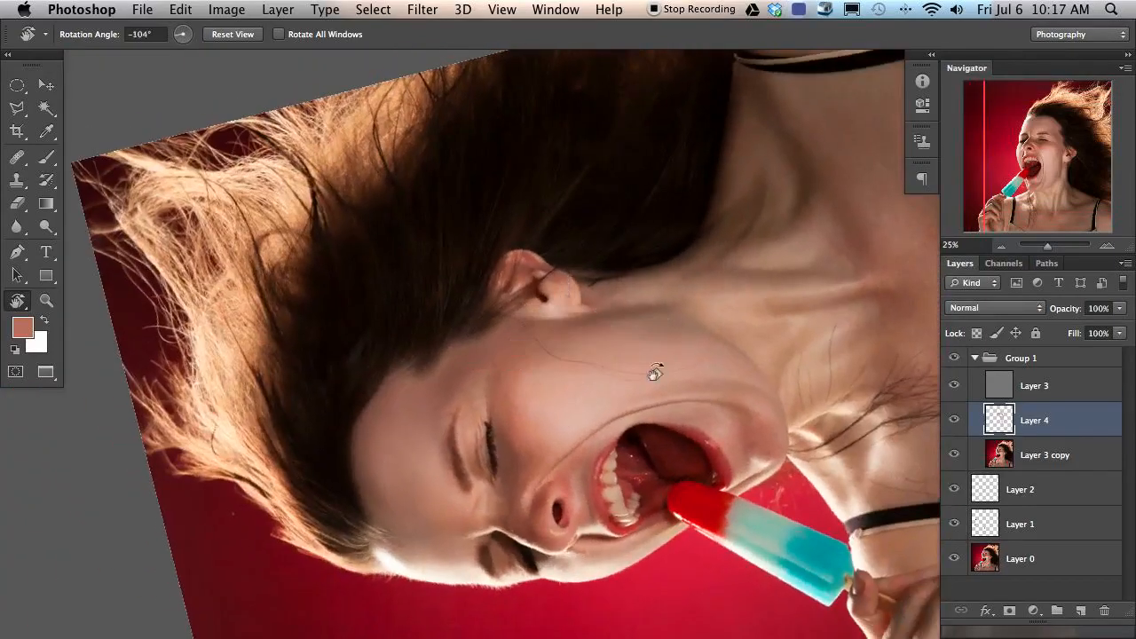
pyautogui.moveTo(469, 498); pyautogui.dragTo(327, 381)
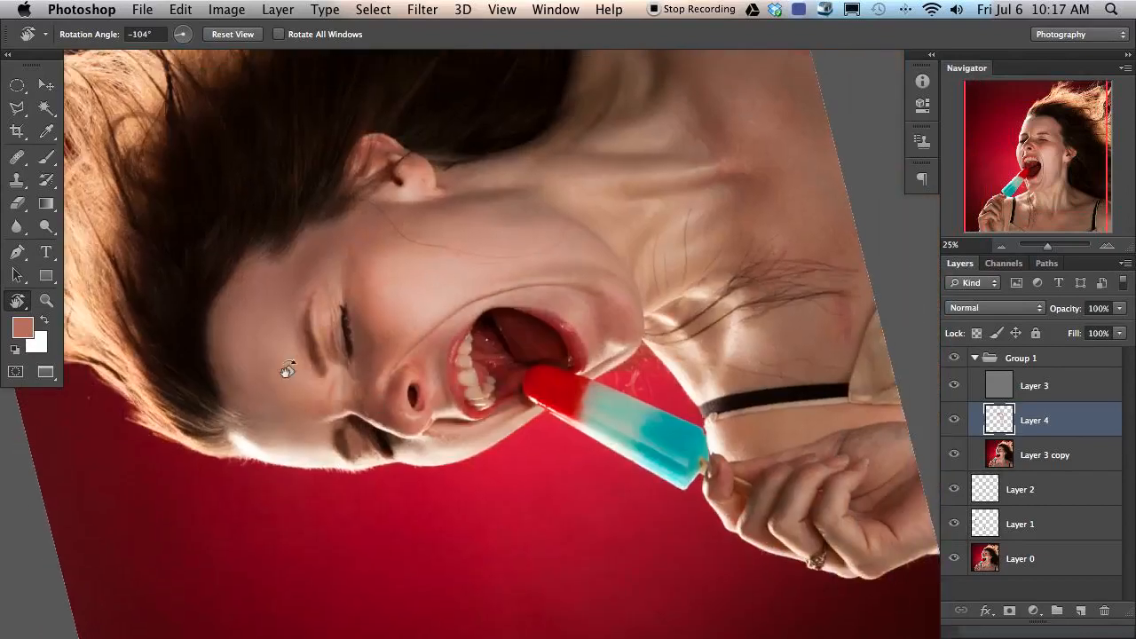
pyautogui.moveTo(255, 485); pyautogui.dragTo(688, 299)
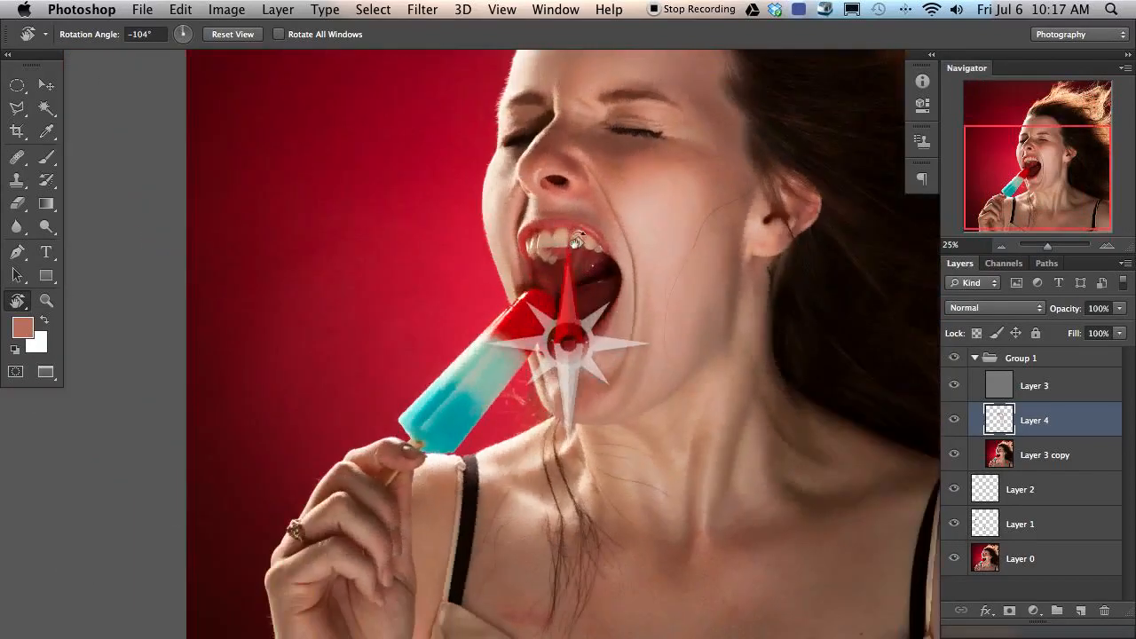
pyautogui.press('b')
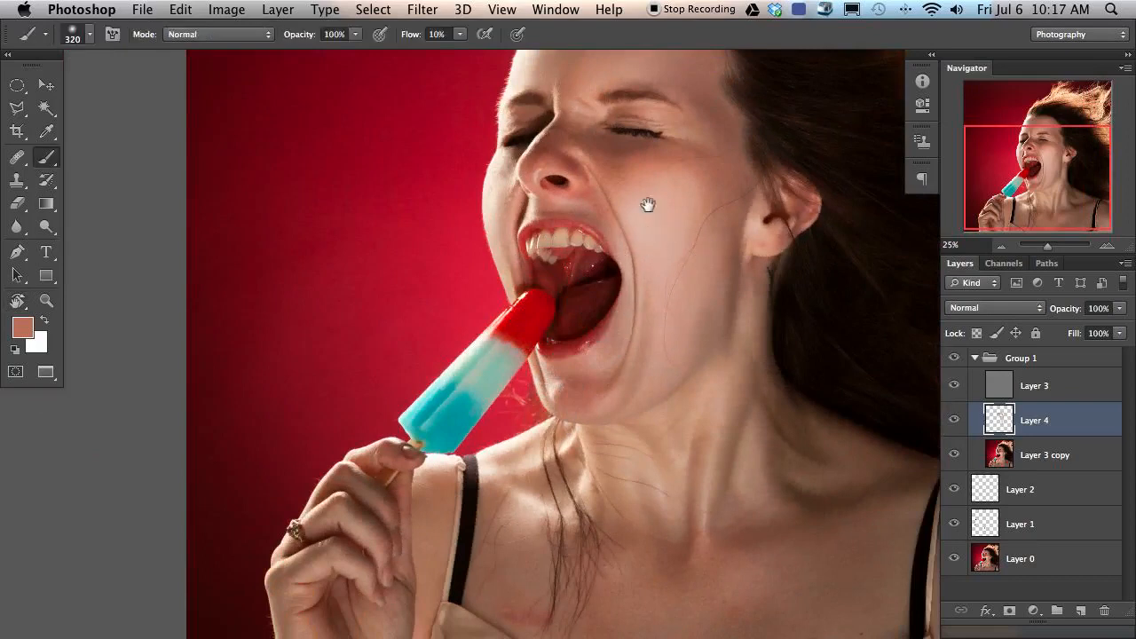
# Step: Blend the bridge and side of the nose and the inner eye corner with sampled tones, using a 160 px brush
pyautogui.moveTo(651, 240); pyautogui.dragTo(584, 315)
pyautogui.keyDown('alt'); pyautogui.click(556, 225); pyautogui.keyUp('alt')
pyautogui.keyDown('alt'); pyautogui.click(527, 235); pyautogui.keyUp('alt')
pyautogui.moveTo(509, 222); pyautogui.dragTo(483, 229)
pyautogui.keyDown('alt'); pyautogui.click(521, 220); pyautogui.keyUp('alt')
pyautogui.keyDown('alt'); pyautogui.click(479, 226); pyautogui.keyUp('alt')
pyautogui.keyDown('alt'); pyautogui.click(484, 242); pyautogui.keyUp('alt')
pyautogui.keyDown('alt'); pyautogui.click(484, 222); pyautogui.keyUp('alt')
pyautogui.keyDown('alt'); pyautogui.click(506, 207); pyautogui.keyUp('alt')
pyautogui.keyDown('alt'); pyautogui.click(479, 221); pyautogui.keyUp('alt')
pyautogui.keyDown('alt'); pyautogui.click(523, 211); pyautogui.keyUp('alt')
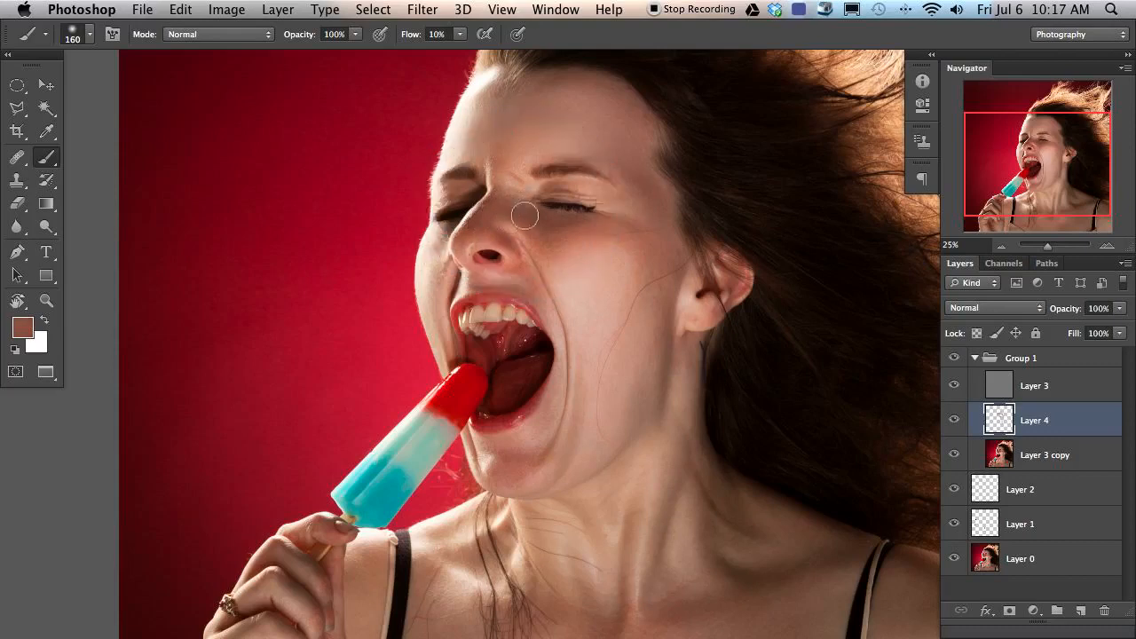
# Step: Even out the far cheek beside the nose, just below the shadowed eye, with sampled tones at 160 px
pyautogui.keyDown('alt'); pyautogui.click(438, 234); pyautogui.keyUp('alt')
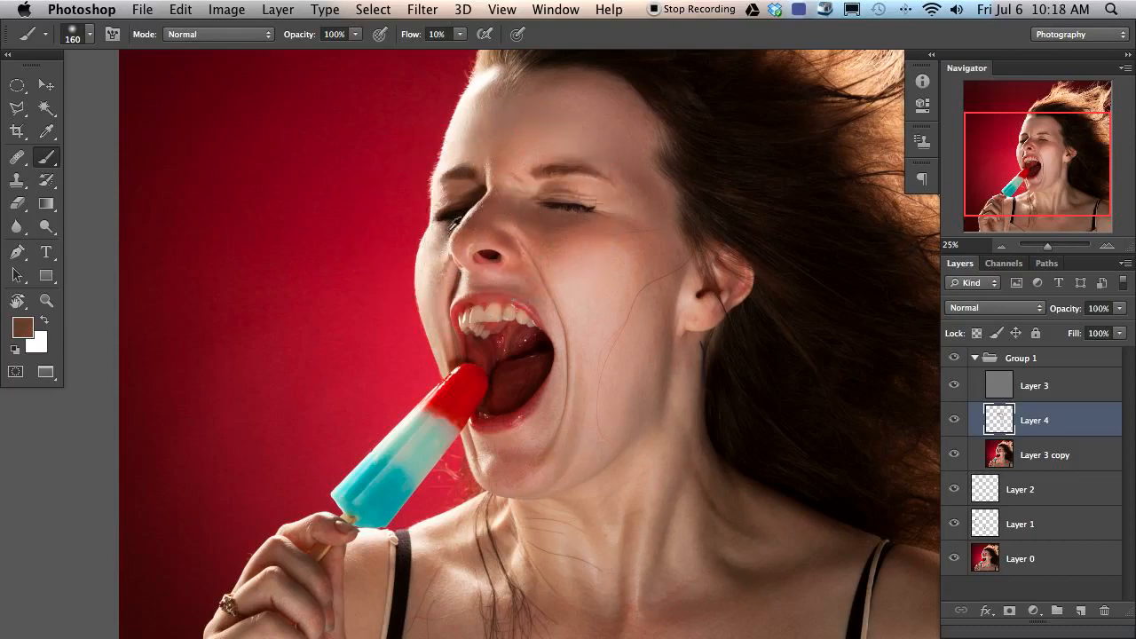
pyautogui.keyDown('alt'); pyautogui.click(439, 247); pyautogui.keyUp('alt')
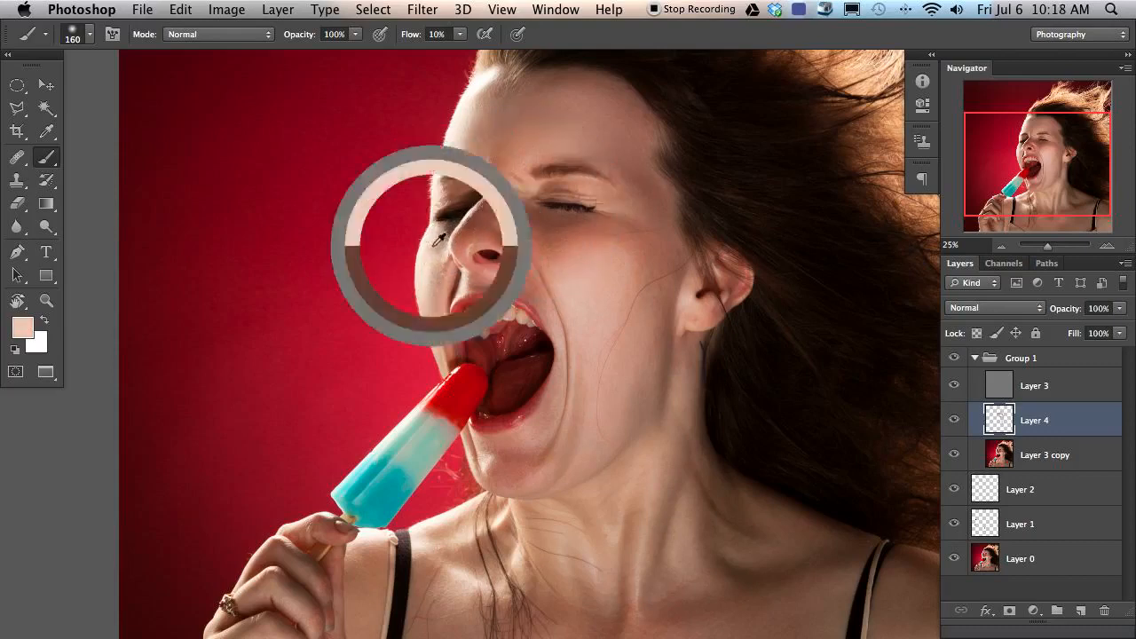
pyautogui.keyDown('alt'); pyautogui.click(435, 253); pyautogui.keyUp('alt')
pyautogui.keyDown('alt'); pyautogui.click(443, 266); pyautogui.keyUp('alt')
pyautogui.keyDown('alt'); pyautogui.click(445, 272); pyautogui.keyUp('alt')
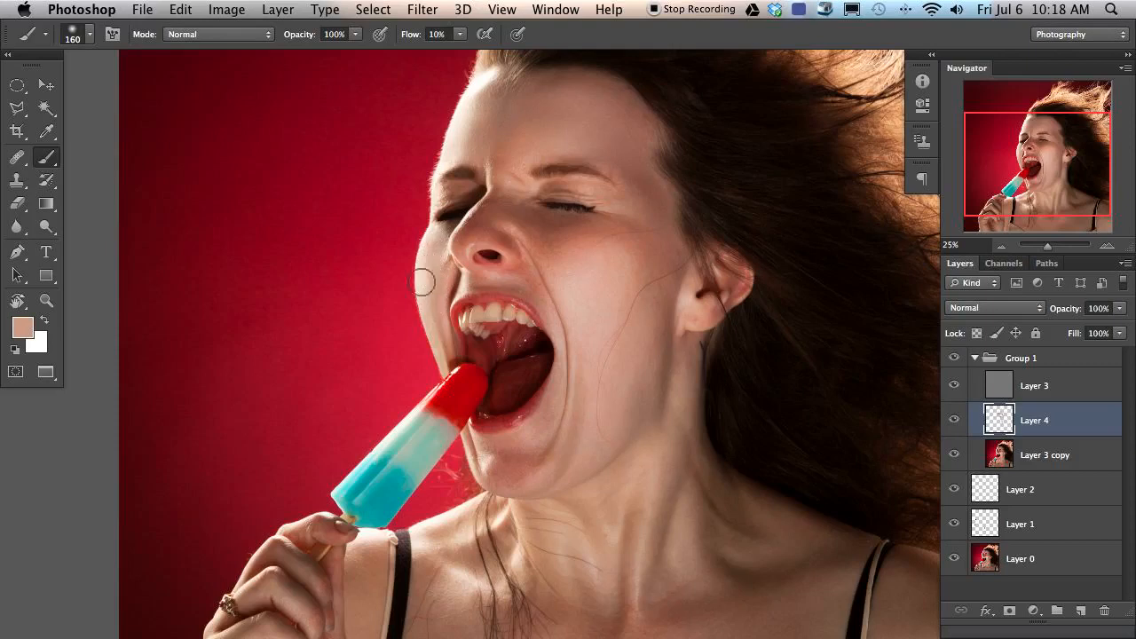
pyautogui.keyDown('alt'); pyautogui.click(440, 237); pyautogui.keyUp('alt')
pyautogui.keyDown('alt'); pyautogui.click(444, 235); pyautogui.keyUp('alt')
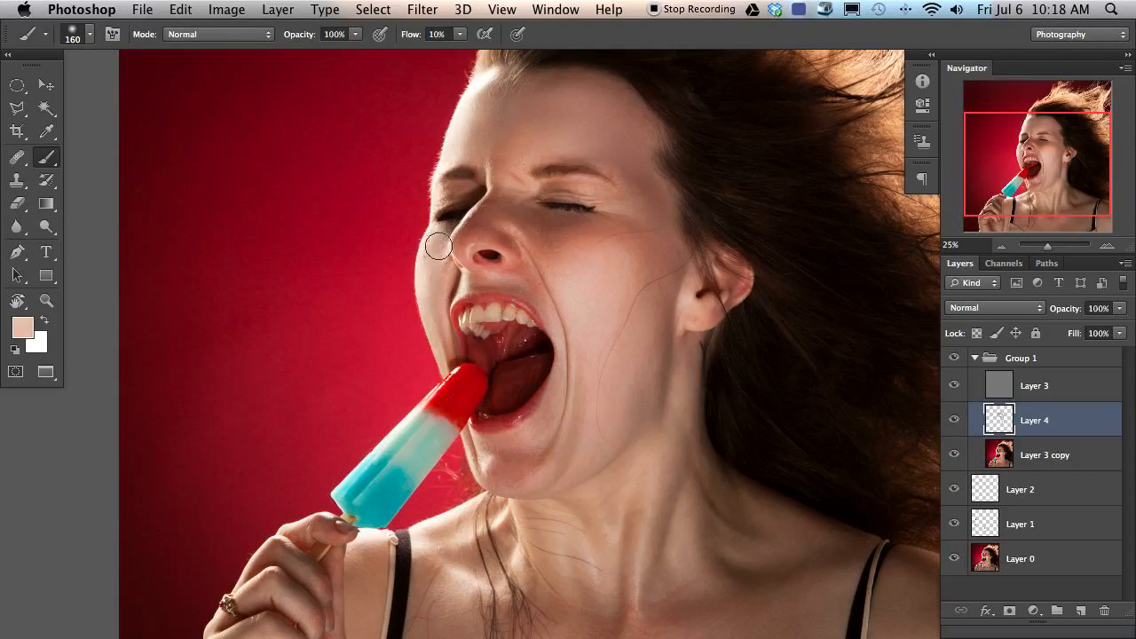
pyautogui.keyDown('alt'); pyautogui.click(458, 189); pyautogui.keyUp('alt')
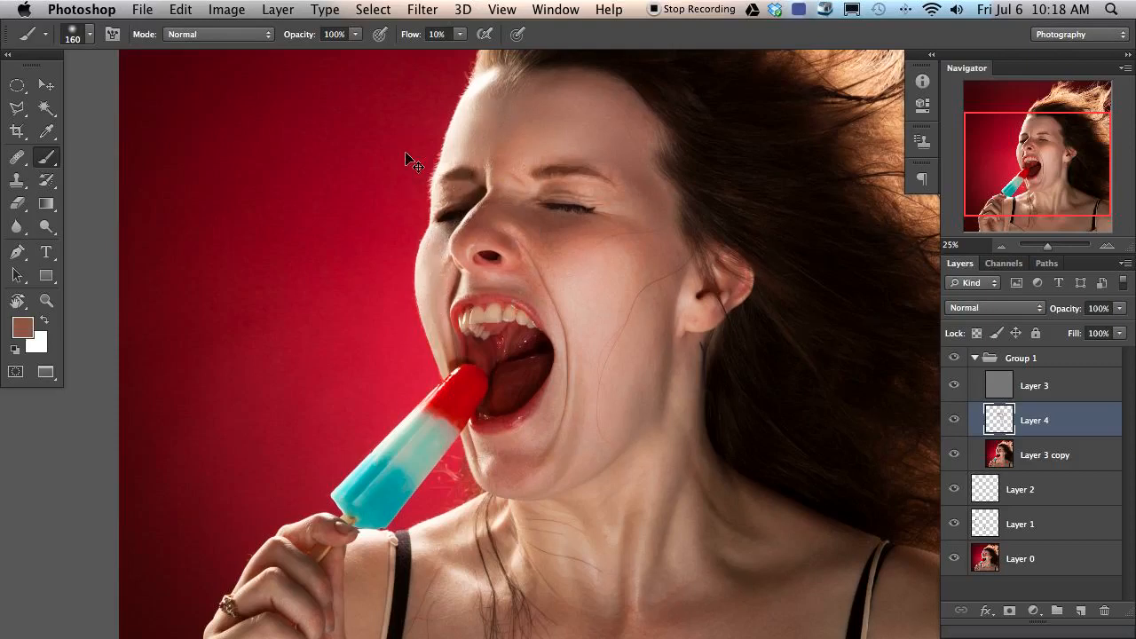
# Step: Zoom to 50% and smooth the far upper eyelid below its eyebrow with sampled tones, using 60 and 96 px brushes
pyautogui.press('super+plus')
pyautogui.press('super+plus')
pyautogui.moveTo(532, 179); pyautogui.dragTo(639, 408)
pyautogui.moveTo(433, 259); pyautogui.dragTo(427, 260)
pyautogui.keyDown('alt'); pyautogui.click(427, 260); pyautogui.keyUp('alt')
pyautogui.keyDown('alt'); pyautogui.click(438, 262); pyautogui.keyUp('alt')
pyautogui.keyDown('alt'); pyautogui.click(417, 284); pyautogui.keyUp('alt')
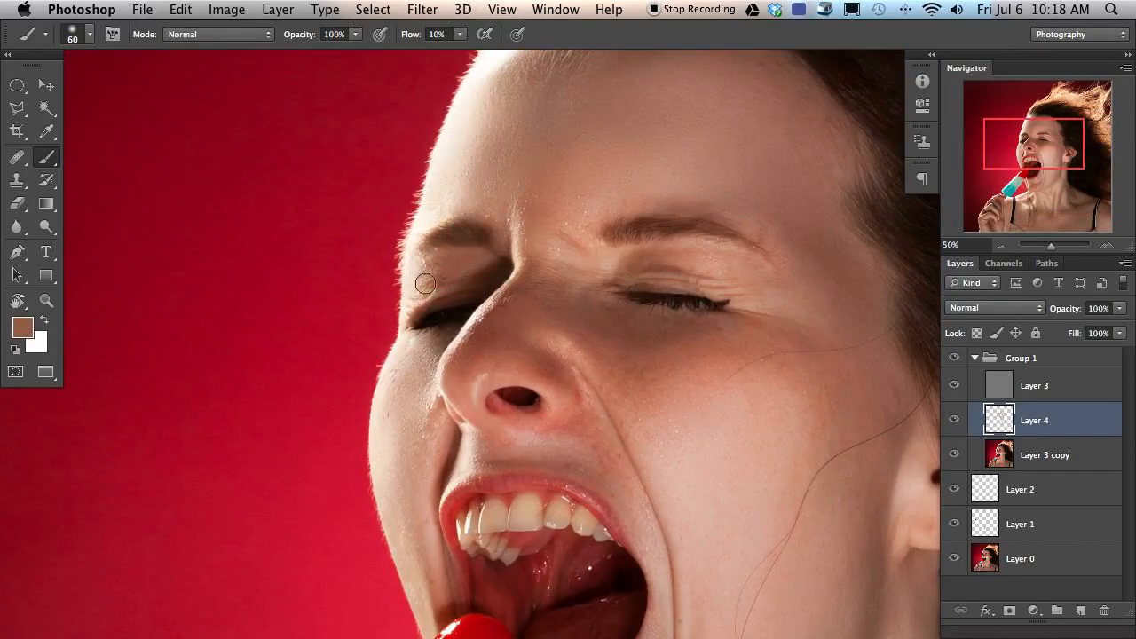
pyautogui.keyDown('alt'); pyautogui.click(419, 268); pyautogui.keyUp('alt')
pyautogui.moveTo(418, 258); pyautogui.dragTo(421, 268)
pyautogui.keyDown('alt'); pyautogui.click(429, 263); pyautogui.keyUp('alt')
pyautogui.keyDown('alt'); pyautogui.click(423, 264); pyautogui.keyUp('alt')
pyautogui.keyDown('alt'); pyautogui.click(428, 266); pyautogui.keyUp('alt')
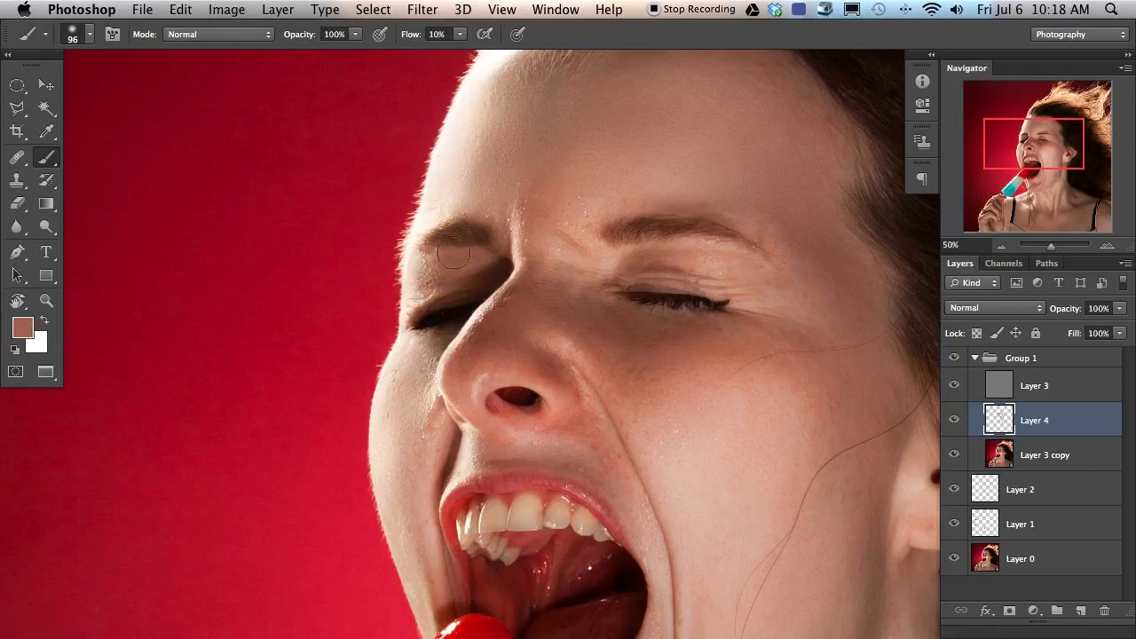
# Step: Blend sampled skin tones between the eyebrows and just above the frown crease with the 96 px brush
pyautogui.keyDown('alt'); pyautogui.click(494, 243); pyautogui.keyUp('alt')
pyautogui.keyDown('alt'); pyautogui.click(512, 221); pyautogui.keyUp('alt')
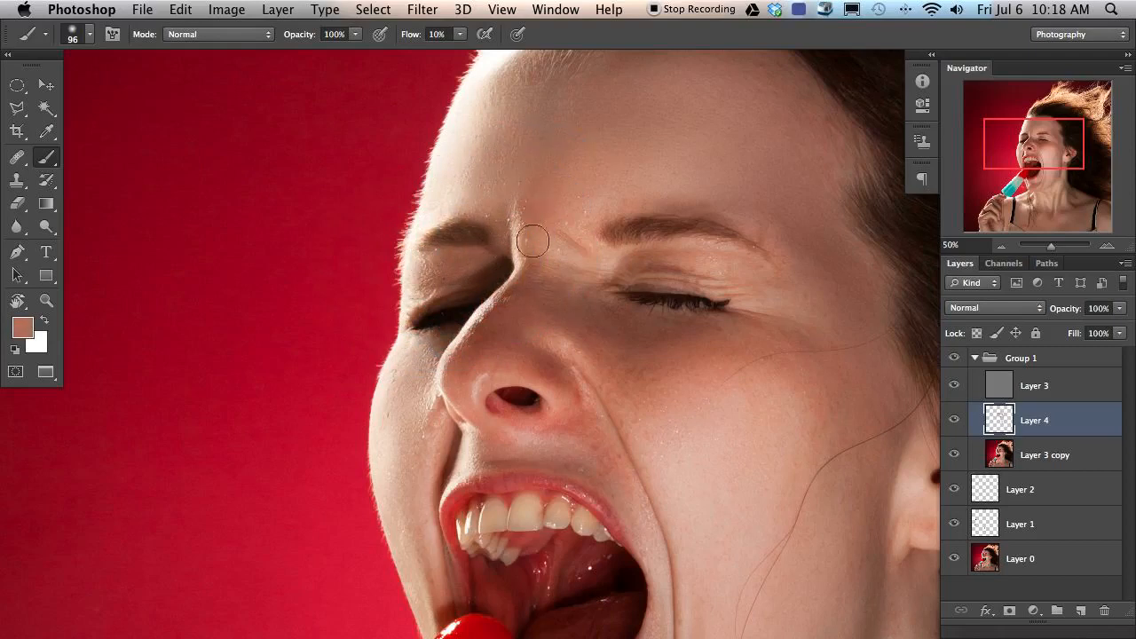
pyautogui.keyDown('alt'); pyautogui.click(507, 190); pyautogui.keyUp('alt')
# Step: Blend the skin around the outer end of the near eyebrow and across the temple with sampled tones at 96 px
pyautogui.moveTo(607, 336); pyautogui.dragTo(425, 299)
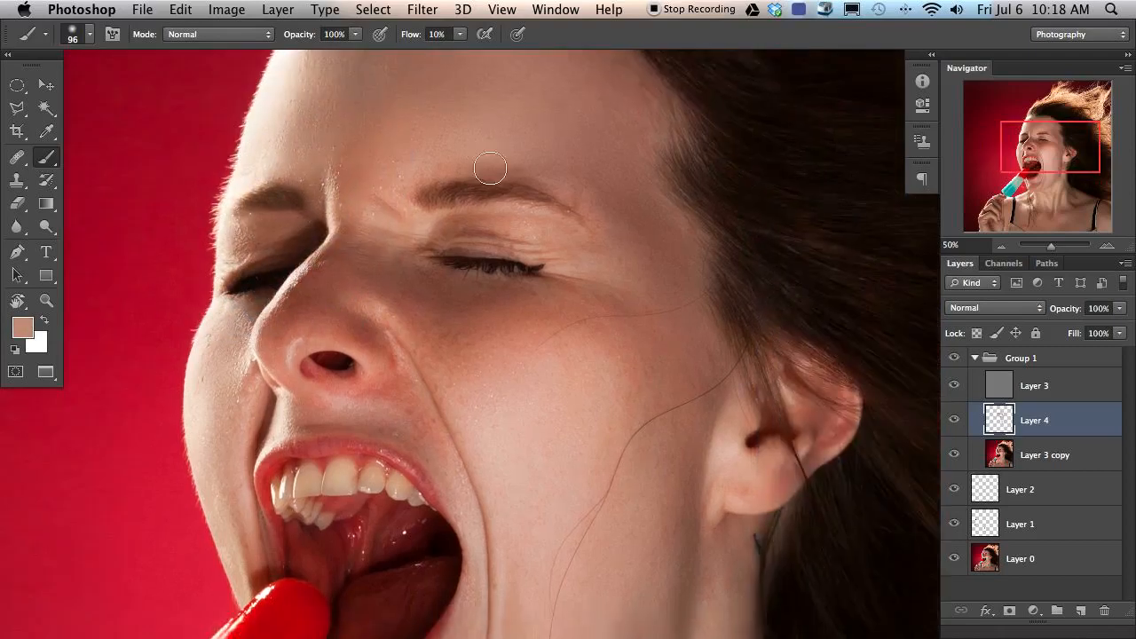
pyautogui.click(568, 185)
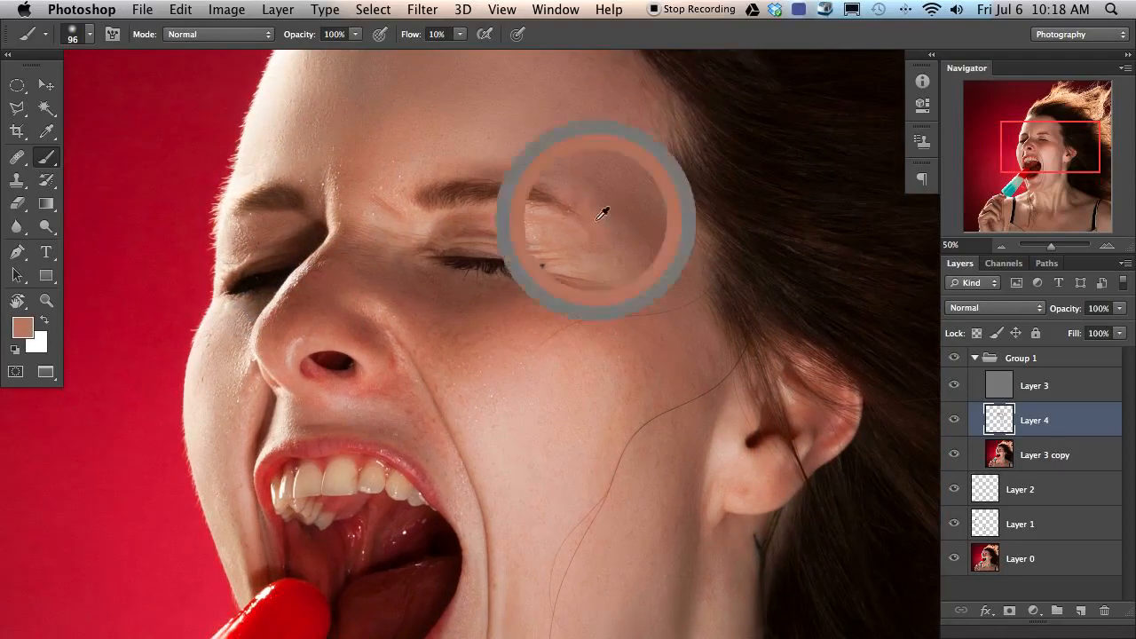
pyautogui.keyDown('alt'); pyautogui.click(575, 231); pyautogui.keyUp('alt')
pyautogui.keyDown('alt'); pyautogui.click(594, 222); pyautogui.keyUp('alt')
pyautogui.keyDown('alt'); pyautogui.click(625, 231); pyautogui.keyUp('alt')
pyautogui.moveTo(588, 214)
pyautogui.mouseDown()
pyautogui.moveTo(557, 227)
pyautogui.moveTo(624, 272)
pyautogui.mouseUp()
pyautogui.keyDown('alt'); pyautogui.click(554, 224); pyautogui.keyUp('alt')
pyautogui.keyDown('alt'); pyautogui.click(597, 257); pyautogui.keyUp('alt')
pyautogui.moveTo(567, 251)
pyautogui.mouseDown()
pyautogui.moveTo(569, 221)
pyautogui.moveTo(547, 228)
pyautogui.moveTo(530, 216)
pyautogui.moveTo(598, 204)
pyautogui.mouseUp()
pyautogui.keyDown('alt'); pyautogui.click(618, 217); pyautogui.keyUp('alt')
pyautogui.keyDown('alt'); pyautogui.click(541, 218); pyautogui.keyUp('alt')
pyautogui.keyDown('alt'); pyautogui.click(590, 206); pyautogui.keyUp('alt')
pyautogui.keyDown('alt'); pyautogui.click(610, 166); pyautogui.keyUp('alt')
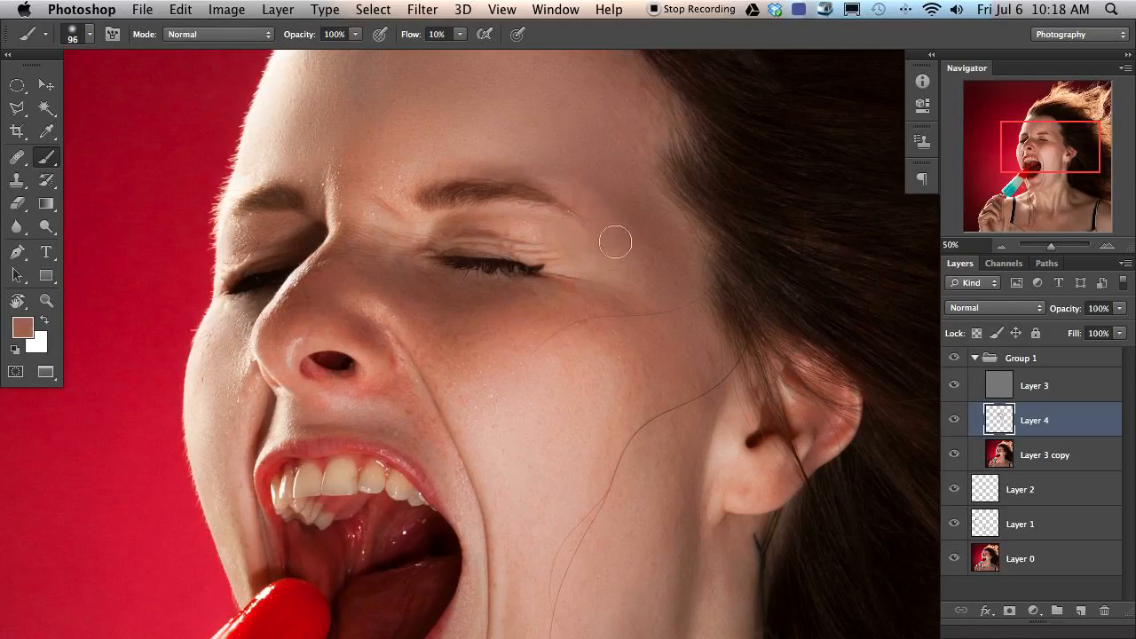
# Step: Even out the skin directly below and above the near eyebrow with sampled tones on Layer 4
pyautogui.keyDown('alt'); pyautogui.click(486, 214); pyautogui.keyUp('alt')
pyautogui.keyDown('alt'); pyautogui.click(462, 214); pyautogui.keyUp('alt')
pyautogui.keyDown('alt'); pyautogui.click(485, 214); pyautogui.keyUp('alt')
pyautogui.moveTo(466, 214)
pyautogui.mouseDown()
pyautogui.moveTo(438, 220)
pyautogui.moveTo(466, 215)
pyautogui.mouseUp()
pyautogui.keyDown('alt'); pyautogui.click(480, 217); pyautogui.keyUp('alt')
pyautogui.keyDown('alt'); pyautogui.click(535, 172); pyautogui.keyUp('alt')
pyautogui.moveTo(477, 175); pyautogui.dragTo(496, 172)
pyautogui.keyDown('alt'); pyautogui.click(495, 147); pyautogui.keyUp('alt')
pyautogui.moveTo(400, 171); pyautogui.dragTo(466, 162)
# Step: Return to 25% zoom and blend the temple beside the near eyebrow with sampled tones, using a 120 px brush
pyautogui.press('super+minus')
pyautogui.press('super+minus')
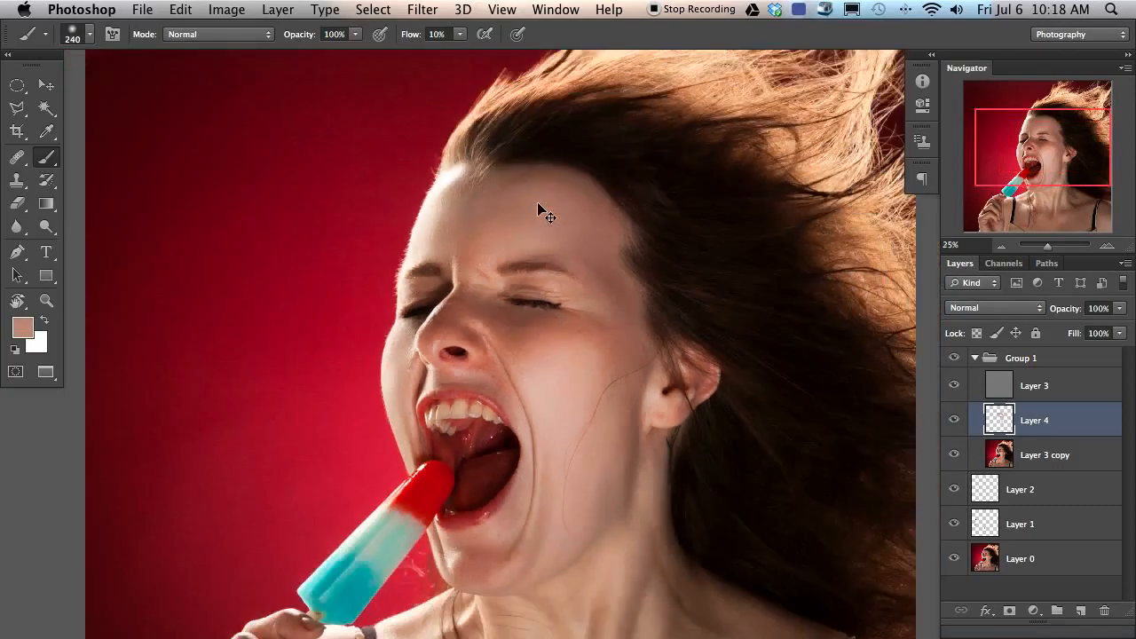
pyautogui.moveTo(510, 353)
pyautogui.mouseDown()
pyautogui.moveTo(503, 328)
pyautogui.moveTo(460, 296)
pyautogui.mouseUp()
pyautogui.keyDown('alt'); pyautogui.click(546, 211); pyautogui.keyUp('alt')
pyautogui.moveTo(539, 218); pyautogui.dragTo(525, 220)
pyautogui.keyDown('alt'); pyautogui.click(536, 220); pyautogui.keyUp('alt')
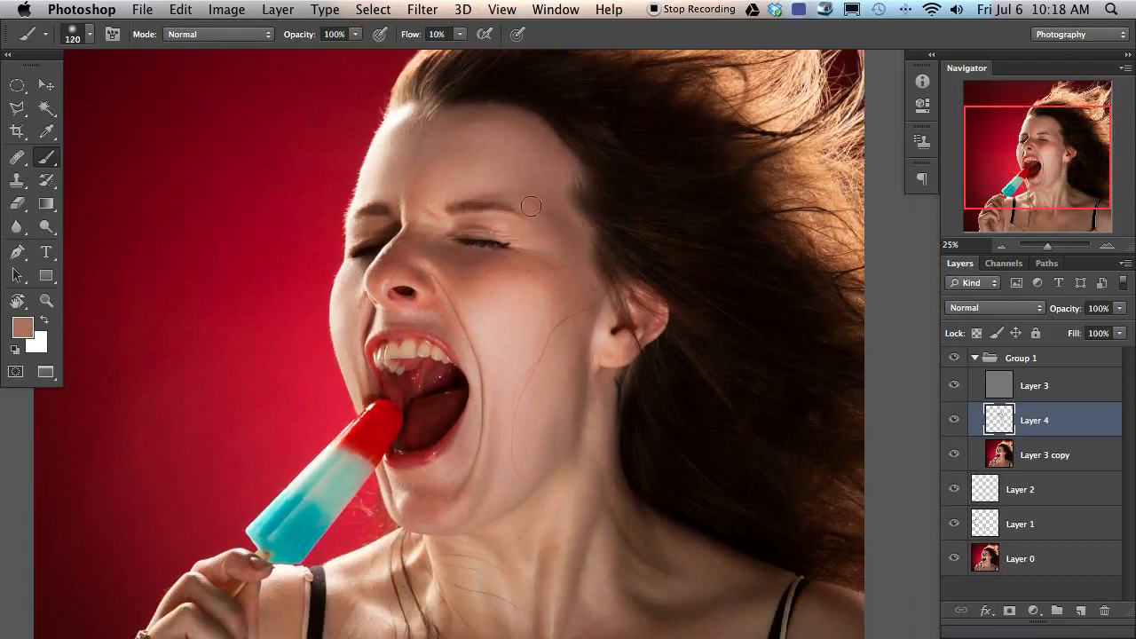
pyautogui.keyDown('alt'); pyautogui.click(555, 222); pyautogui.keyUp('alt')
pyautogui.keyDown('alt'); pyautogui.click(563, 213); pyautogui.keyUp('alt')
# Step: Blend sampled skin tones on the neck below the ear and enlarge the brush to 160 px
pyautogui.scroll(-5, 527, 379)
pyautogui.hscroll(2, 525, 444)
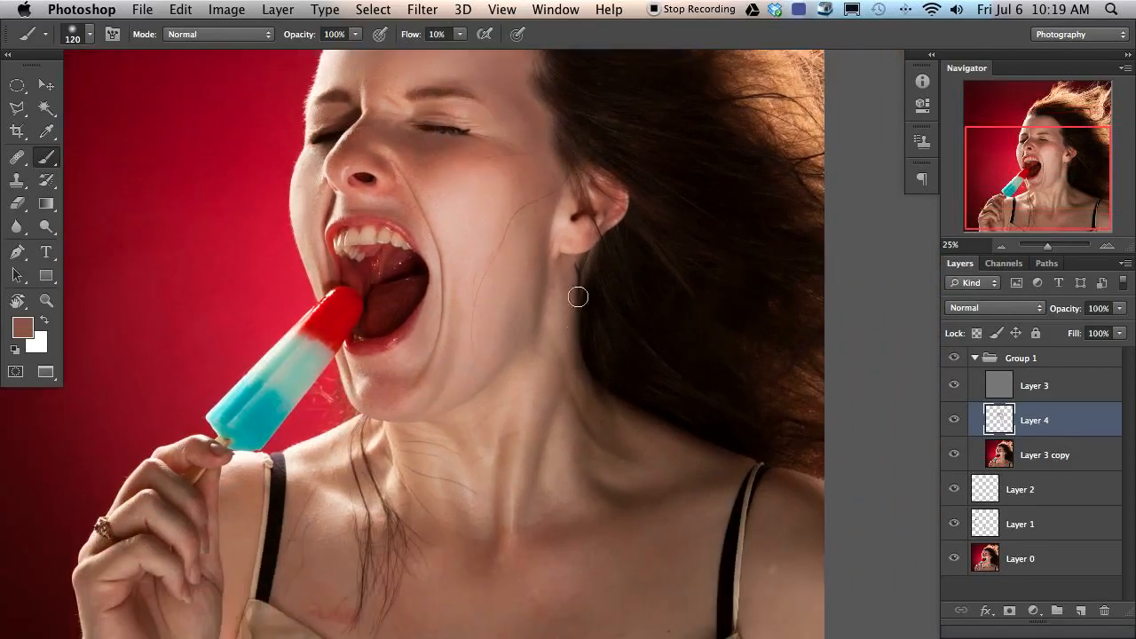
pyautogui.keyDown('alt'); pyautogui.click(560, 283); pyautogui.keyUp('alt')
pyautogui.keyDown('alt'); pyautogui.click(565, 302); pyautogui.keyUp('alt')
pyautogui.press(']')
pyautogui.press(']')
# Step: Compare the face with Layer 4 repeatedly hidden and shown
pyautogui.scroll(4, 532, 355)
pyautogui.hscroll(-4, 533, 355)
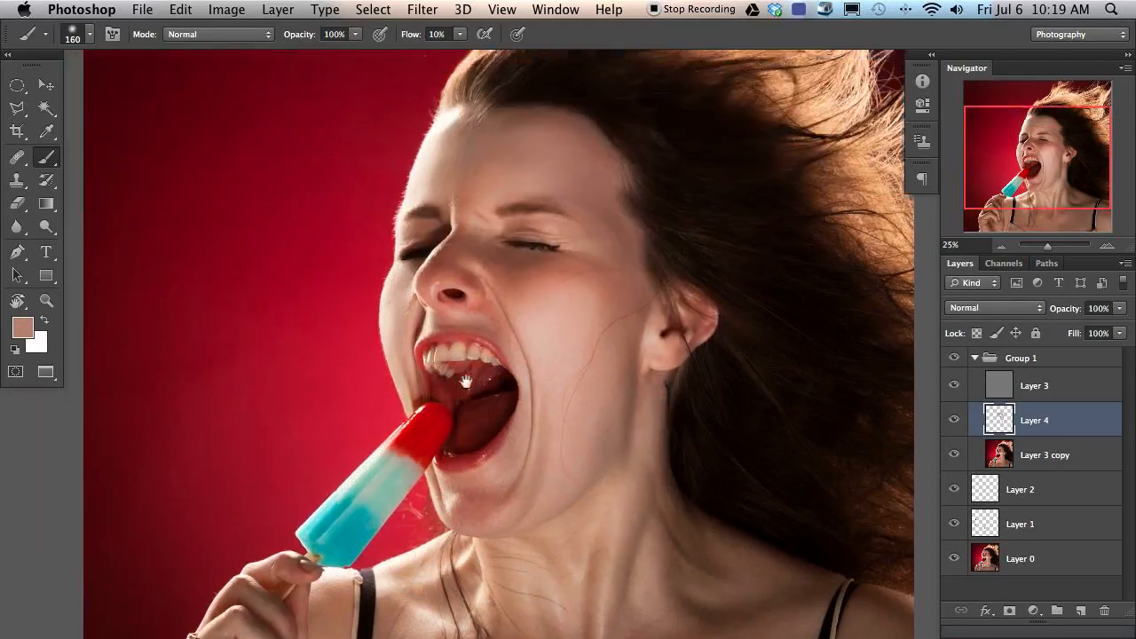
pyautogui.click(955, 422)
pyautogui.click(951, 423)
pyautogui.click(947, 426)
pyautogui.click(949, 428)
pyautogui.click(950, 429)
pyautogui.click(951, 430)
pyautogui.click(951, 431)
pyautogui.click(951, 432)
pyautogui.click(951, 431)
pyautogui.click(951, 432)
# Step: Soften the shadow at the inner eye corner and under the near eye with sampled tones at 160 px
pyautogui.keyDown('alt'); pyautogui.click(474, 213); pyautogui.keyUp('alt')
pyautogui.keyDown('alt'); pyautogui.click(474, 213); pyautogui.keyUp('alt')
pyautogui.keyDown('alt'); pyautogui.click(483, 211); pyautogui.keyUp('alt')
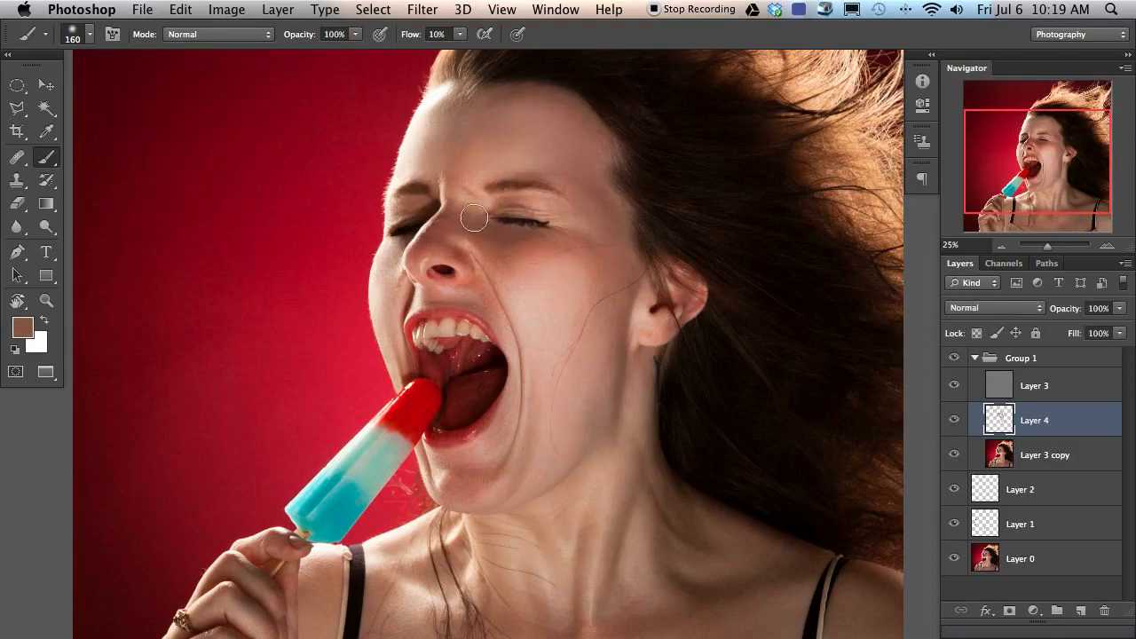
pyautogui.keyDown('alt'); pyautogui.click(497, 232); pyautogui.keyUp('alt')
pyautogui.keyDown('alt'); pyautogui.click(497, 234); pyautogui.keyUp('alt')
# Step: Even out the cheek next to the nostril and smile line with sampled skin tones at 160 px
pyautogui.keyDown('alt'); pyautogui.click(481, 289); pyautogui.keyUp('alt')
pyautogui.keyDown('alt'); pyautogui.click(488, 306); pyautogui.keyUp('alt')
pyautogui.keyDown('alt'); pyautogui.click(495, 311); pyautogui.keyUp('alt')
pyautogui.keyDown('alt'); pyautogui.click(501, 285); pyautogui.keyUp('alt')
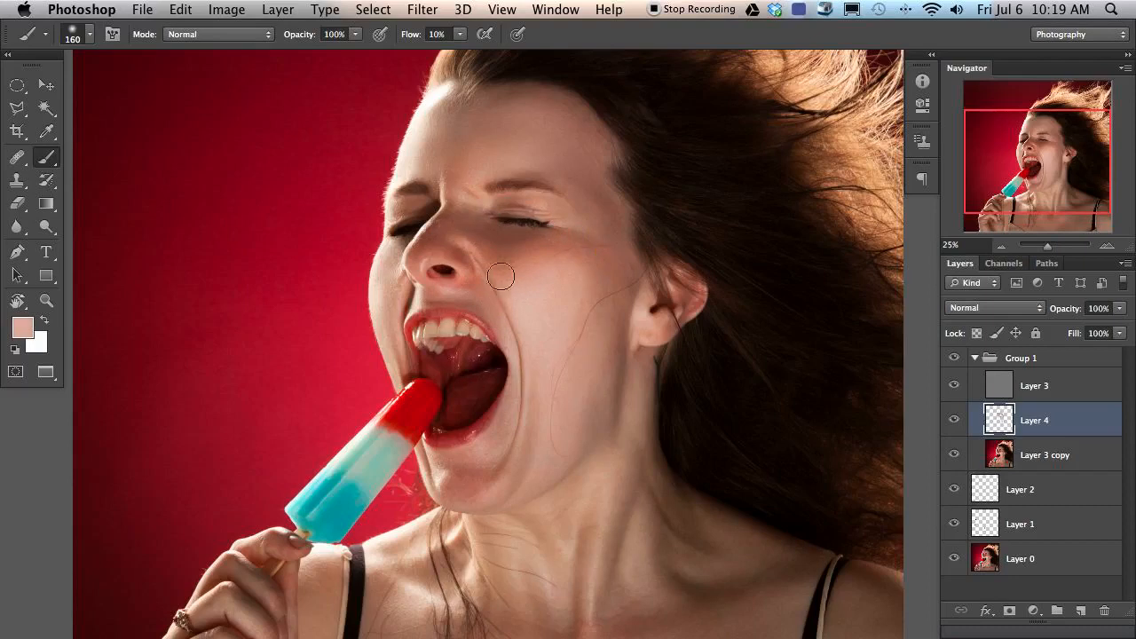
pyautogui.keyDown('alt'); pyautogui.click(492, 291); pyautogui.keyUp('alt')
# Step: Reduce the brush to 64 px and blend the crease beside the nostril and the side of the nose with sampled tones
pyautogui.moveTo(475, 284); pyautogui.dragTo(468, 289)
pyautogui.keyDown('alt'); pyautogui.click(464, 293); pyautogui.keyUp('alt')
pyautogui.keyDown('alt'); pyautogui.click(466, 274); pyautogui.keyUp('alt')
pyautogui.keyDown('alt'); pyautogui.click(469, 289); pyautogui.keyUp('alt')
pyautogui.keyDown('alt'); pyautogui.click(498, 315); pyautogui.keyUp('alt')
pyautogui.keyDown('alt'); pyautogui.click(495, 301); pyautogui.keyUp('alt')
pyautogui.keyDown('alt'); pyautogui.click(461, 253); pyautogui.keyUp('alt')
pyautogui.keyDown('alt'); pyautogui.click(463, 258); pyautogui.keyUp('alt')
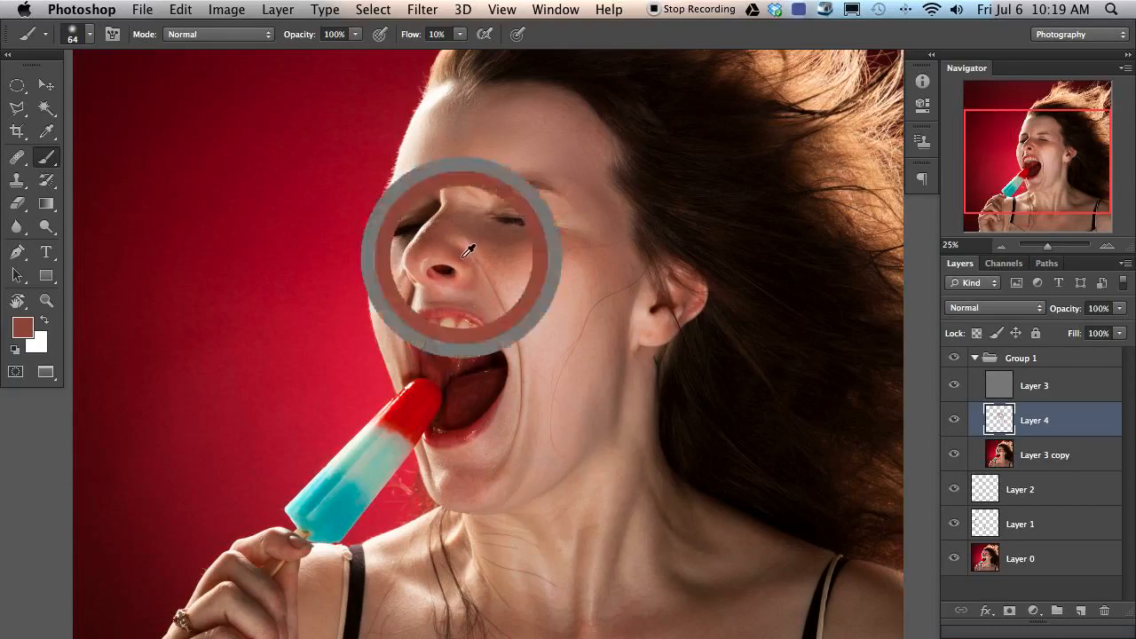
pyautogui.keyDown('alt'); pyautogui.click(480, 286); pyautogui.keyUp('alt')
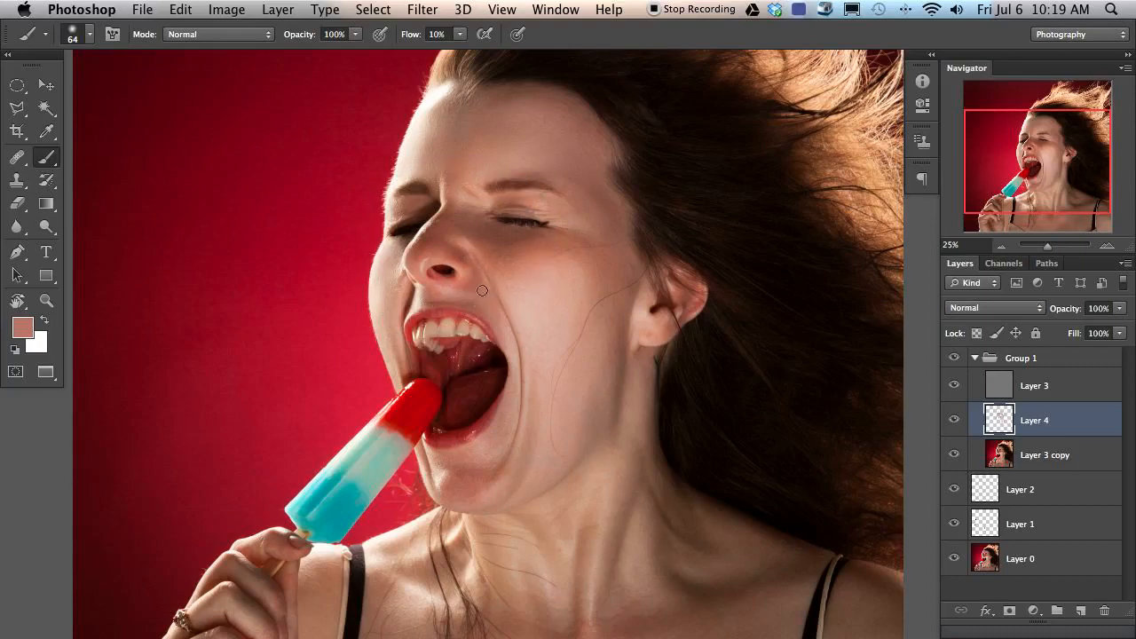
# Step: Blend the side and bridge of the nose into the near under-eye area with sampled tones, enlarging the brush to 112 px
pyautogui.moveTo(482, 271)
pyautogui.mouseDown()
pyautogui.moveTo(461, 284)
pyautogui.moveTo(442, 251)
pyautogui.mouseUp()
pyautogui.keyDown('alt'); pyautogui.click(427, 261); pyautogui.keyUp('alt')
pyautogui.keyDown('alt'); pyautogui.click(424, 256); pyautogui.keyUp('alt')
pyautogui.moveTo(415, 255); pyautogui.dragTo(418, 254)
pyautogui.keyDown('alt'); pyautogui.click(442, 231); pyautogui.keyUp('alt')
pyautogui.keyDown('alt'); pyautogui.click(435, 243); pyautogui.keyUp('alt')
pyautogui.keyDown('alt'); pyautogui.click(463, 243); pyautogui.keyUp('alt')
pyautogui.keyDown('alt'); pyautogui.click(485, 248); pyautogui.keyUp('alt')
pyautogui.keyDown('alt'); pyautogui.click(454, 245); pyautogui.keyUp('alt')
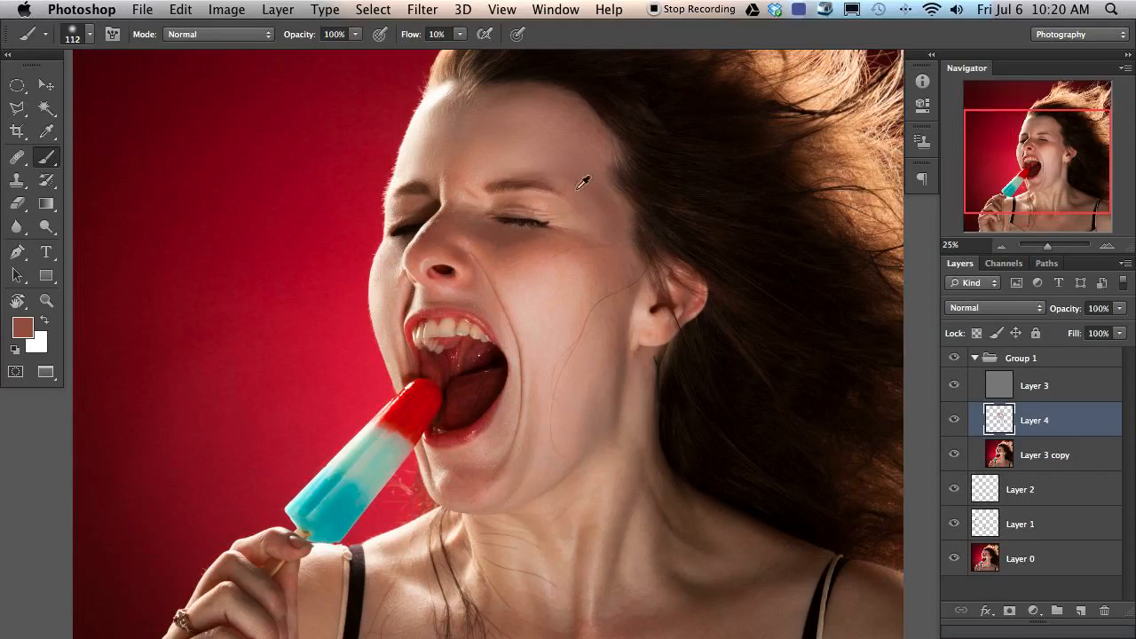
# Step: Even out the reddish rim of the nostril with sampled tones, using a 43 px brush
pyautogui.press('super+equal')
pyautogui.press('super+equal')
pyautogui.press('super+equal')
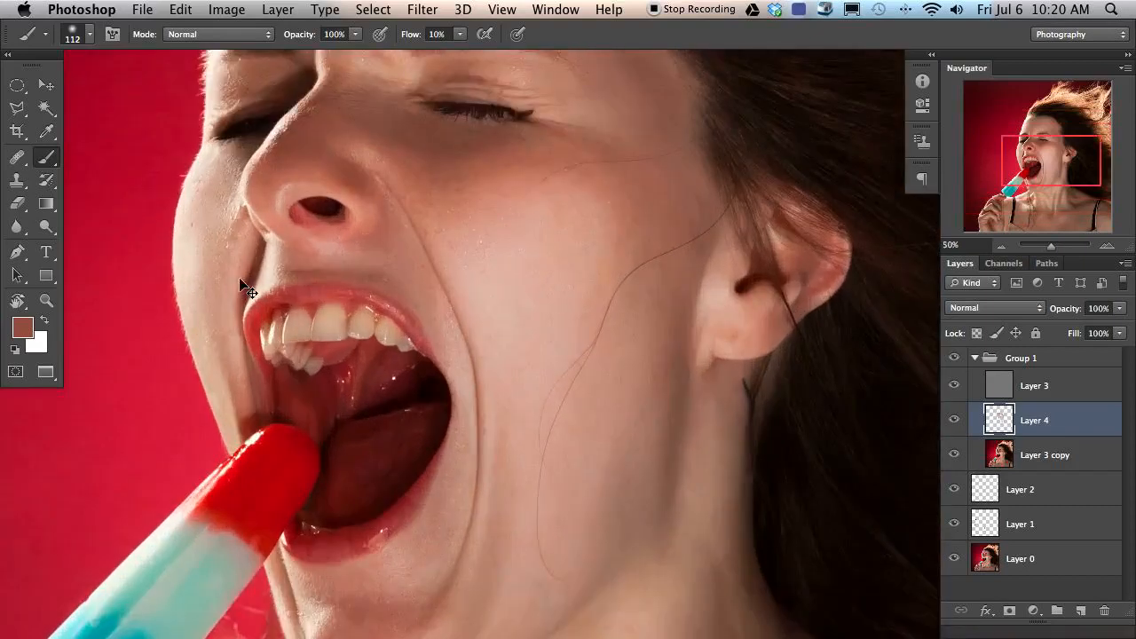
pyautogui.moveTo(291, 284); pyautogui.dragTo(482, 426)
pyautogui.moveTo(416, 328); pyautogui.dragTo(388, 329)
pyautogui.keyDown('alt'); pyautogui.click(412, 326); pyautogui.keyUp('alt')
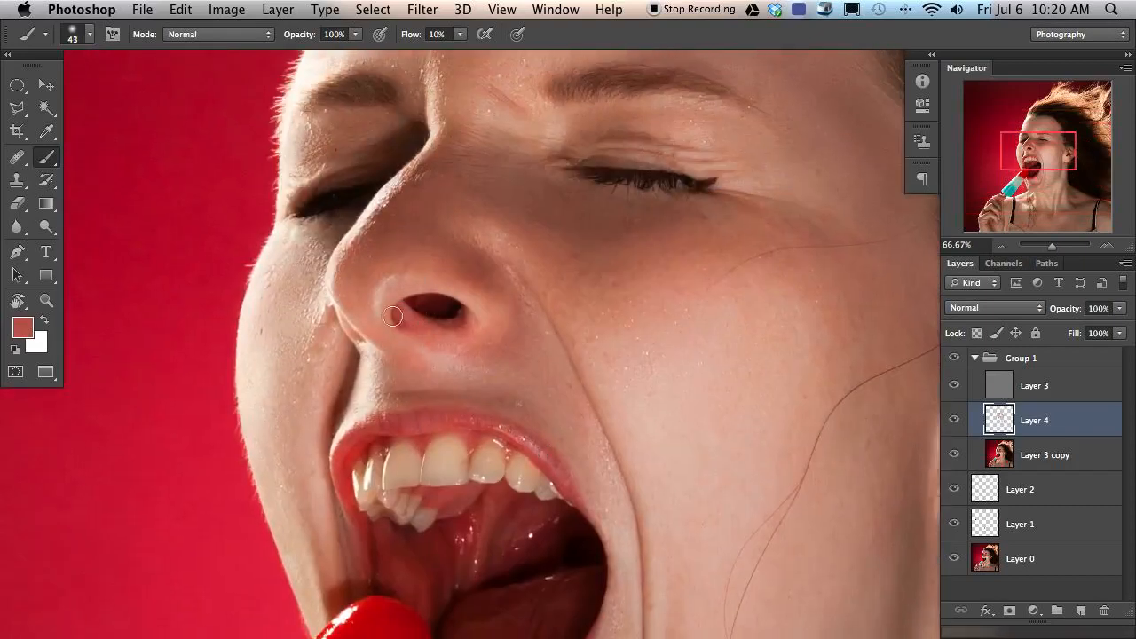
pyautogui.keyDown('alt'); pyautogui.click(414, 330); pyautogui.keyUp('alt')
pyautogui.keyDown('alt'); pyautogui.click(419, 332); pyautogui.keyUp('alt')
pyautogui.keyDown('alt'); pyautogui.click(423, 321); pyautogui.keyUp('alt')
pyautogui.keyDown('alt'); pyautogui.click(416, 319); pyautogui.keyUp('alt')
# Step: Clean up the dark nostril opening and soften the skin beneath and beside it with sampled tones at 43 px
pyautogui.keyDown('alt'); pyautogui.click(406, 304); pyautogui.keyUp('alt')
pyautogui.keyDown('alt'); pyautogui.click(450, 306); pyautogui.keyUp('alt')
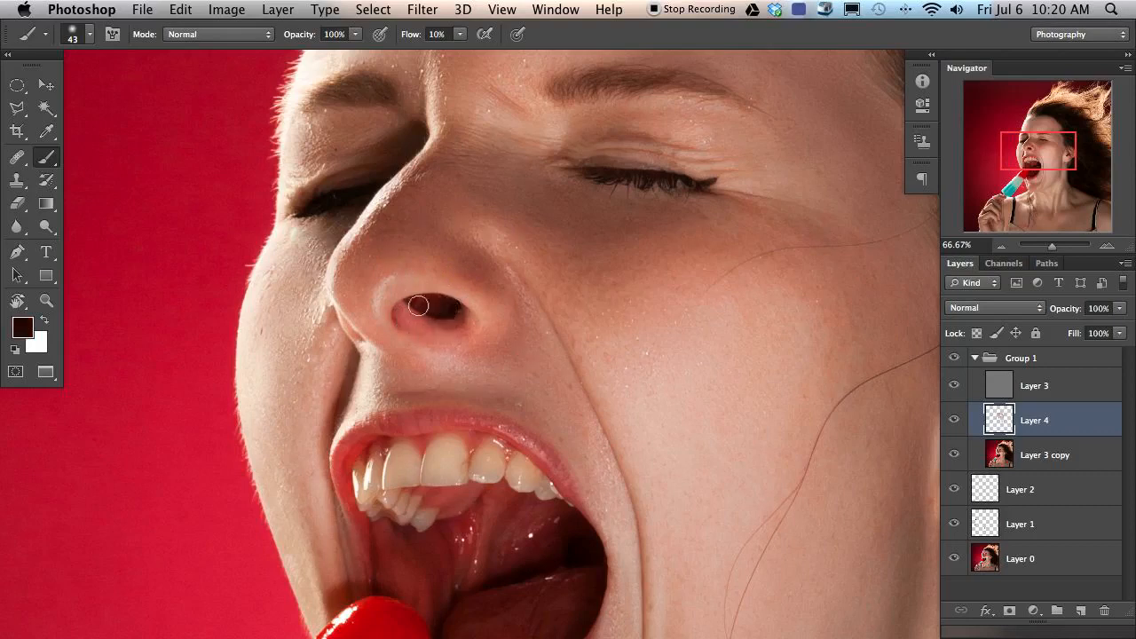
pyautogui.keyDown('alt'); pyautogui.click(450, 312); pyautogui.keyUp('alt')
pyautogui.keyDown('alt'); pyautogui.click(466, 318); pyautogui.keyUp('alt')
pyautogui.keyDown('alt'); pyautogui.click(484, 323); pyautogui.keyUp('alt')
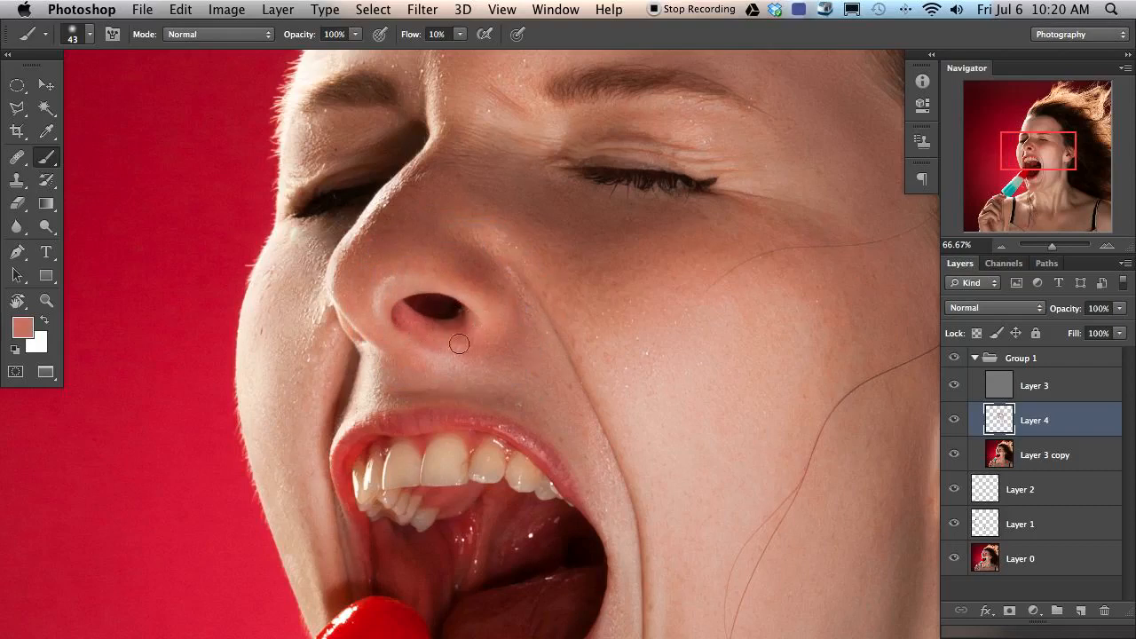
pyautogui.keyDown('alt'); pyautogui.click(497, 324); pyautogui.keyUp('alt')
pyautogui.keyDown('alt'); pyautogui.click(501, 331); pyautogui.keyUp('alt')
# Step: Smooth the nose tip and the skin above the nostril with sampled tones, enlarging the brush to 79 px
pyautogui.keyDown('alt'); pyautogui.click(378, 303); pyautogui.keyUp('alt')
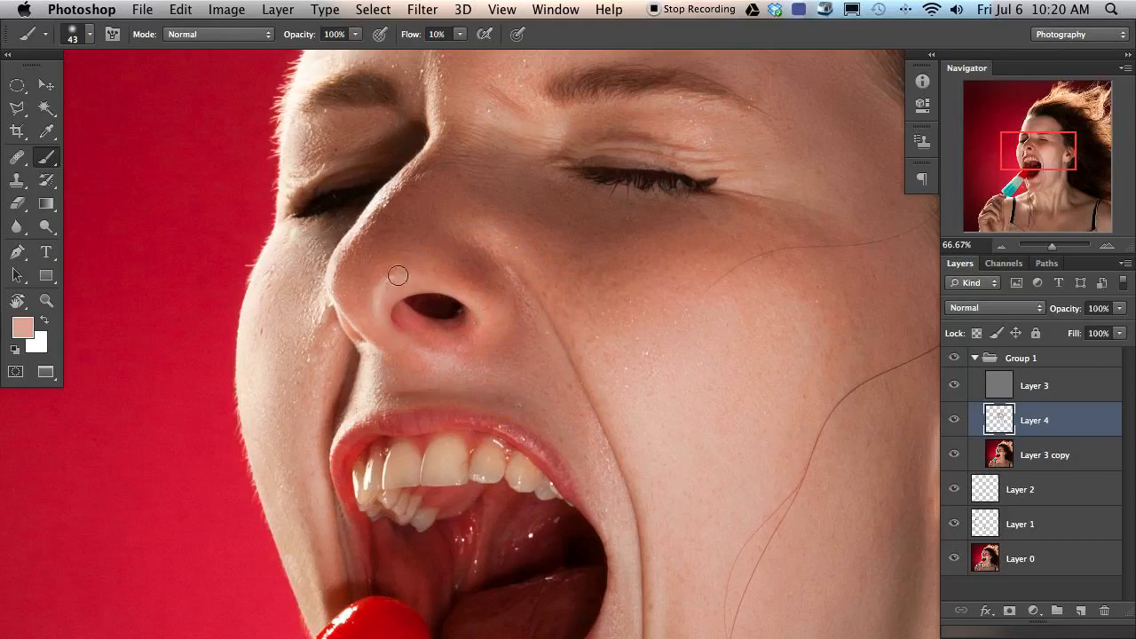
pyautogui.keyDown('ctrl'); pyautogui.keyDown('alt'); pyautogui.moveTo(383, 294); pyautogui.dragTo(396, 293); pyautogui.keyUp('alt'); pyautogui.keyUp('ctrl')
pyautogui.keyDown('alt'); pyautogui.click(374, 300); pyautogui.keyUp('alt')
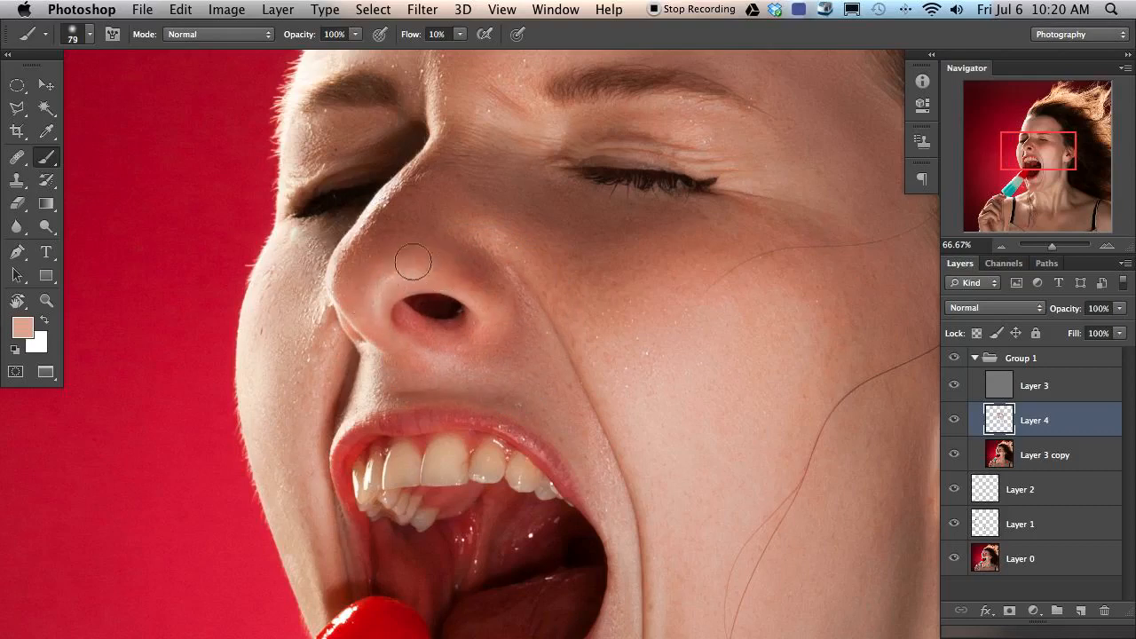
pyautogui.keyDown('alt'); pyautogui.click(491, 285); pyautogui.keyUp('alt')
pyautogui.keyDown('alt'); pyautogui.click(460, 286); pyautogui.keyUp('alt')
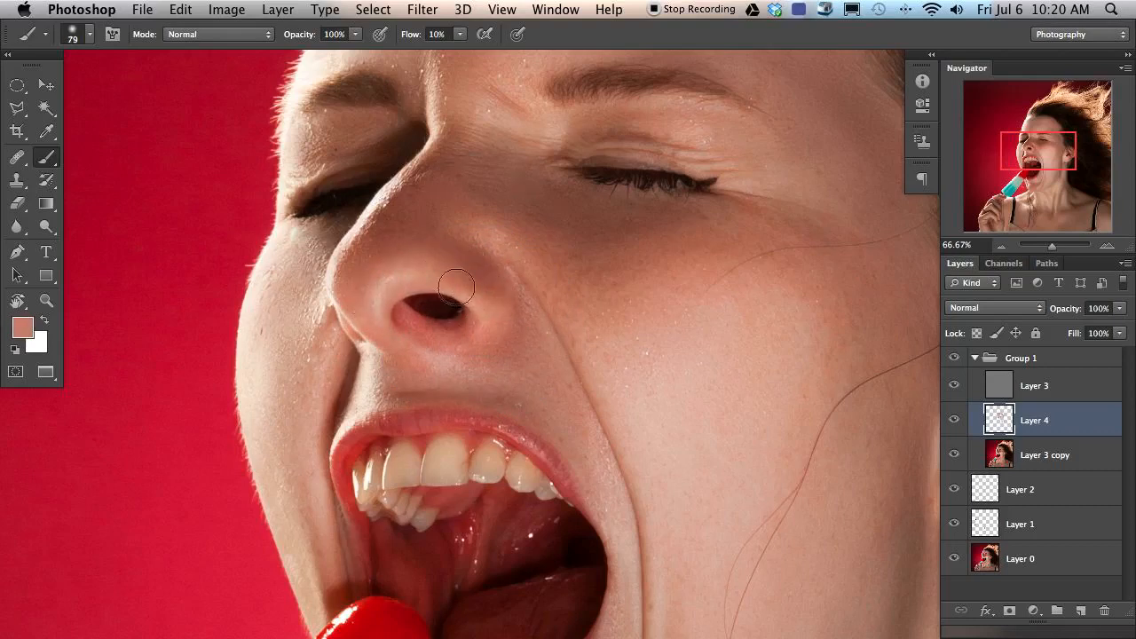
# Step: Even out the far cheek beside the nose with sampled skin tones at 79 px
pyautogui.keyDown('alt'); pyautogui.click(317, 330); pyautogui.keyUp('alt')
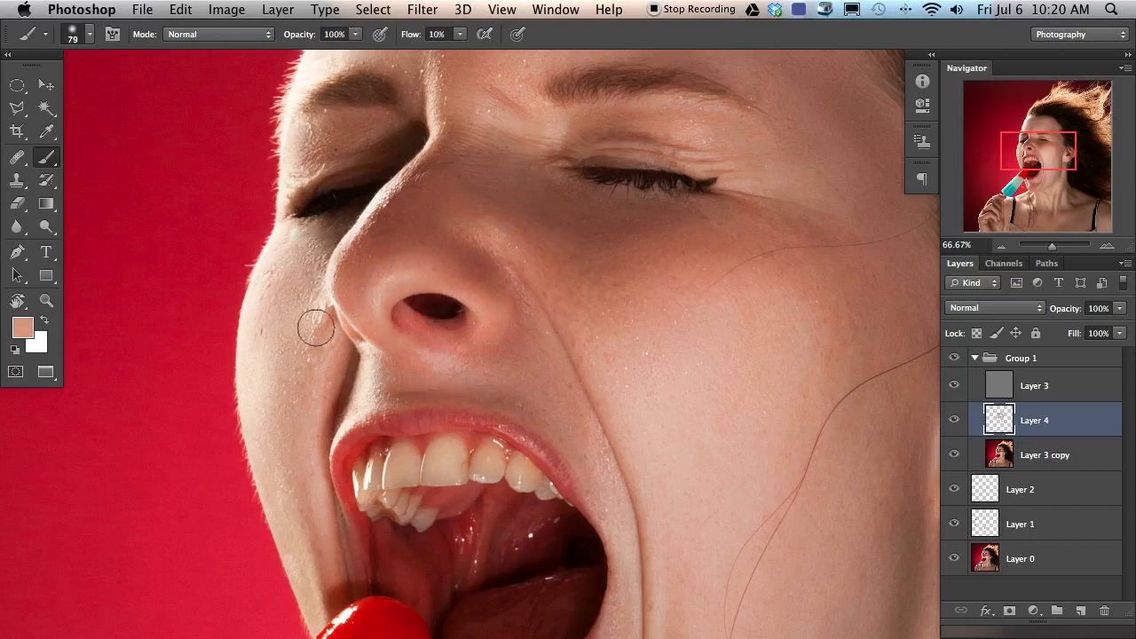
pyautogui.keyDown('alt'); pyautogui.click(310, 267); pyautogui.keyUp('alt')
pyautogui.keyDown('alt'); pyautogui.click(313, 353); pyautogui.keyUp('alt')
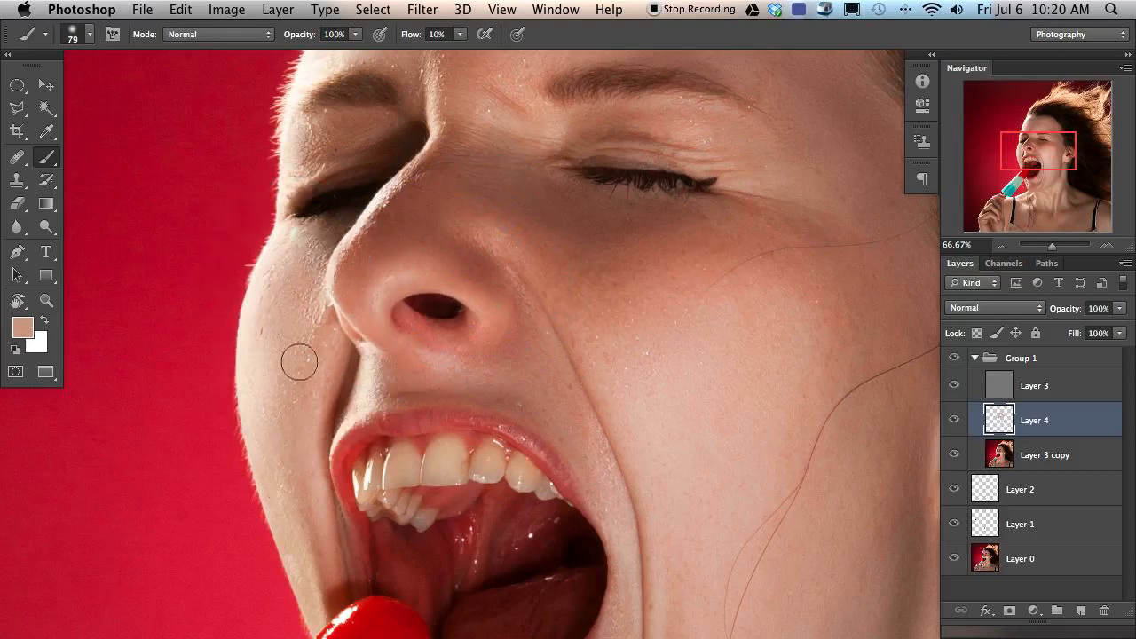
# Step: Blend the uneven tones between the nose and upper lip with sampled skin colors at 79 px
pyautogui.keyDown('alt'); pyautogui.click(454, 383); pyautogui.keyUp('alt')
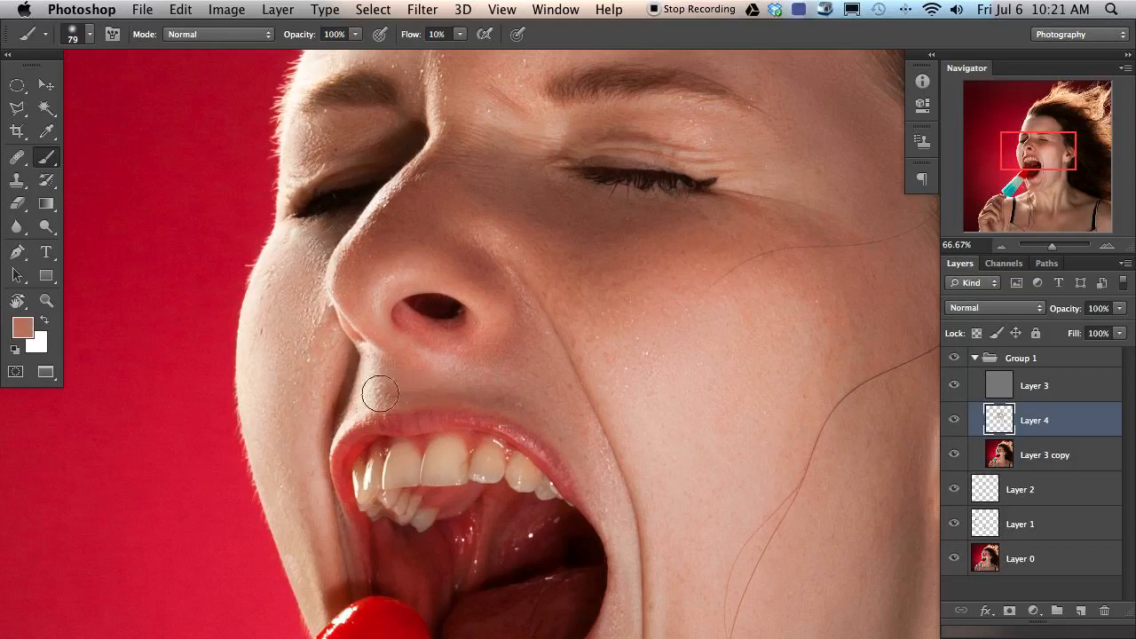
pyautogui.keyDown('alt'); pyautogui.click(577, 421); pyautogui.keyUp('alt')
pyautogui.keyDown('alt'); pyautogui.click(592, 448); pyautogui.keyUp('alt')
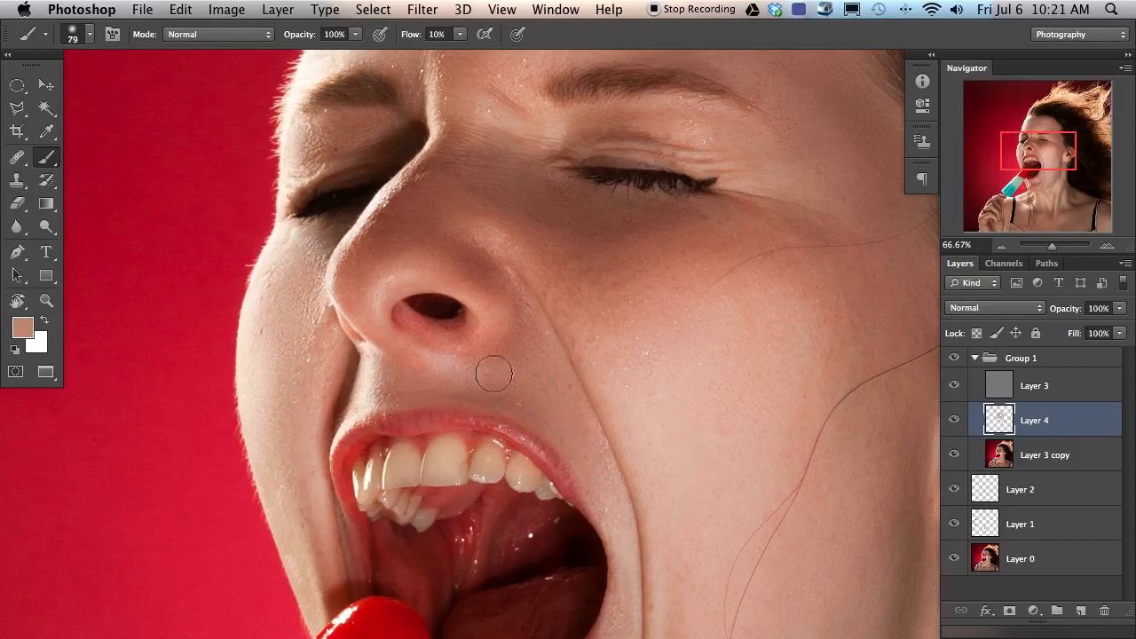
pyautogui.moveTo(549, 354); pyautogui.dragTo(520, 406)
# Step: Enlarge the brush to 175 px and even out the chin toward its lower edge with sampled tones
pyautogui.moveTo(588, 502); pyautogui.dragTo(236, 296)
pyautogui.press('super+minus')
pyautogui.press('super+minus')
pyautogui.press('super+minus')
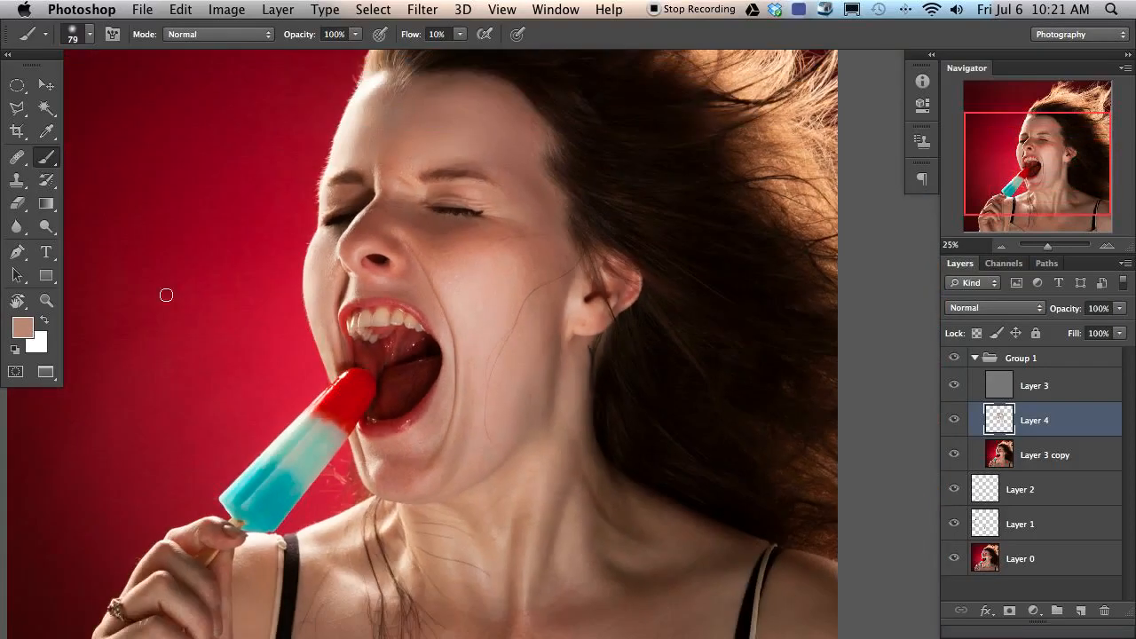
pyautogui.moveTo(451, 396); pyautogui.dragTo(503, 350)
pyautogui.moveTo(467, 419); pyautogui.dragTo(454, 442)
pyautogui.keyDown('alt'); pyautogui.click(475, 404); pyautogui.keyUp('alt')
pyautogui.keyDown('alt'); pyautogui.click(458, 430); pyautogui.keyUp('alt')
pyautogui.keyDown('alt'); pyautogui.click(438, 428); pyautogui.keyUp('alt')
pyautogui.keyDown('alt'); pyautogui.click(440, 430); pyautogui.keyUp('alt')
pyautogui.keyDown('alt'); pyautogui.click(433, 432); pyautogui.keyUp('alt')
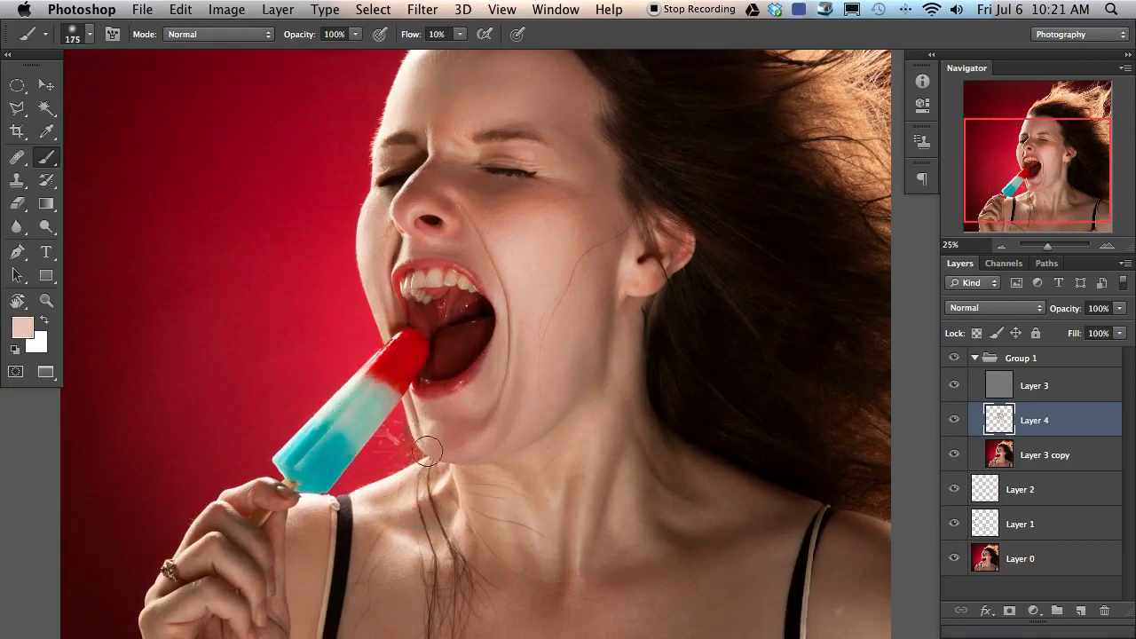
# Step: Blend the front of the chin into the jaw below the mouth corner with sampled tones at 175 px
pyautogui.keyDown('alt'); pyautogui.click(441, 431); pyautogui.keyUp('alt')
pyautogui.keyDown('alt'); pyautogui.click(424, 426); pyautogui.keyUp('alt')
pyautogui.keyDown('alt'); pyautogui.click(428, 433); pyautogui.keyUp('alt')
pyautogui.keyDown('alt'); pyautogui.click(421, 413); pyautogui.keyUp('alt')
pyautogui.keyDown('alt'); pyautogui.click(433, 414); pyautogui.keyUp('alt')
pyautogui.keyDown('alt'); pyautogui.click(468, 405); pyautogui.keyUp('alt')
pyautogui.keyDown('alt'); pyautogui.click(478, 410); pyautogui.keyUp('alt')
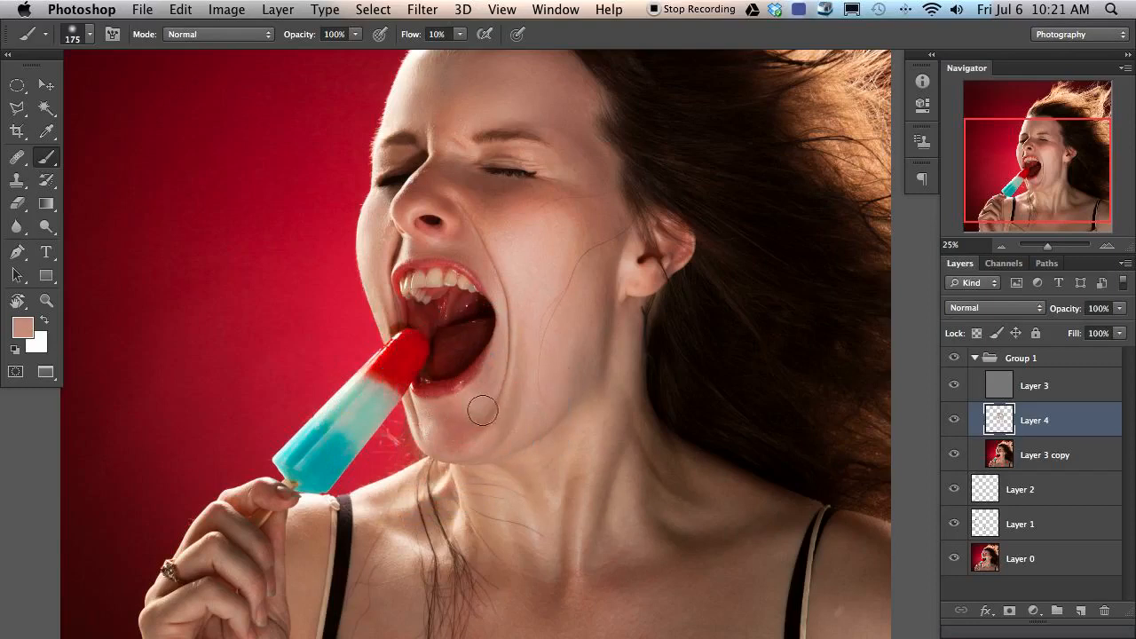
pyautogui.keyDown('alt'); pyautogui.click(485, 418); pyautogui.keyUp('alt')
pyautogui.keyDown('alt'); pyautogui.click(494, 426); pyautogui.keyUp('alt')
# Step: Smooth the lower chin and the skin beside the lower lip with sampled tones at 175 px
pyautogui.keyDown('alt'); pyautogui.click(462, 437); pyautogui.keyUp('alt')
pyautogui.keyDown('alt'); pyautogui.click(462, 451); pyautogui.keyUp('alt')
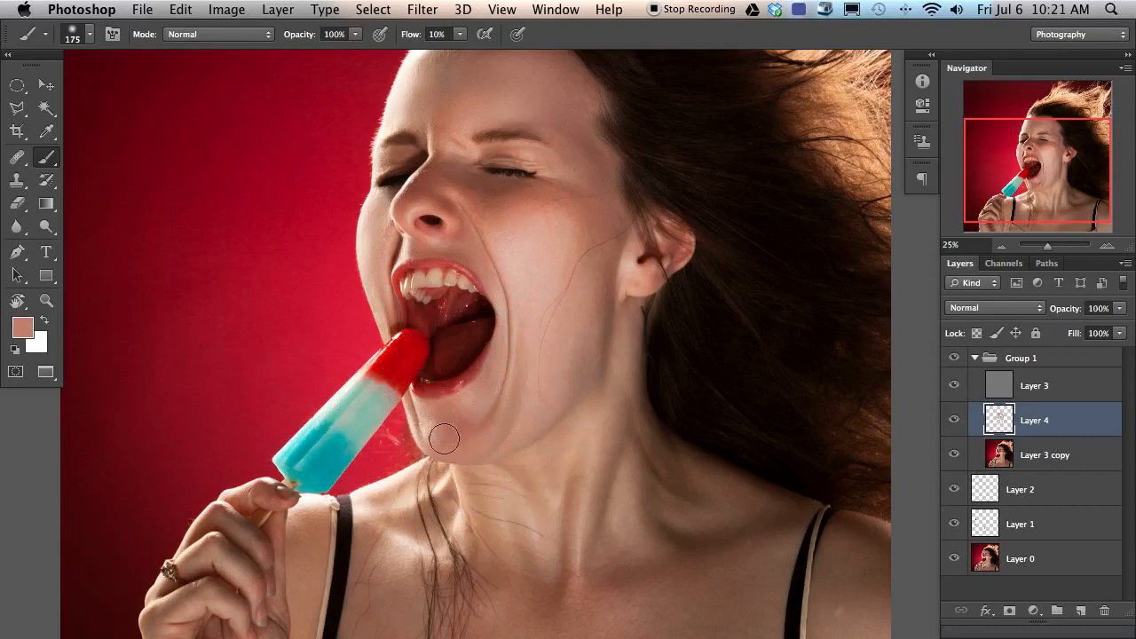
pyautogui.keyDown('alt'); pyautogui.click(448, 433); pyautogui.keyUp('alt')
pyautogui.keyDown('alt'); pyautogui.click(483, 409); pyautogui.keyUp('alt')
pyautogui.keyDown('alt'); pyautogui.click(477, 408); pyautogui.keyUp('alt')
pyautogui.keyDown('alt'); pyautogui.click(474, 403); pyautogui.keyUp('alt')
pyautogui.keyDown('alt'); pyautogui.click(485, 384); pyautogui.keyUp('alt')
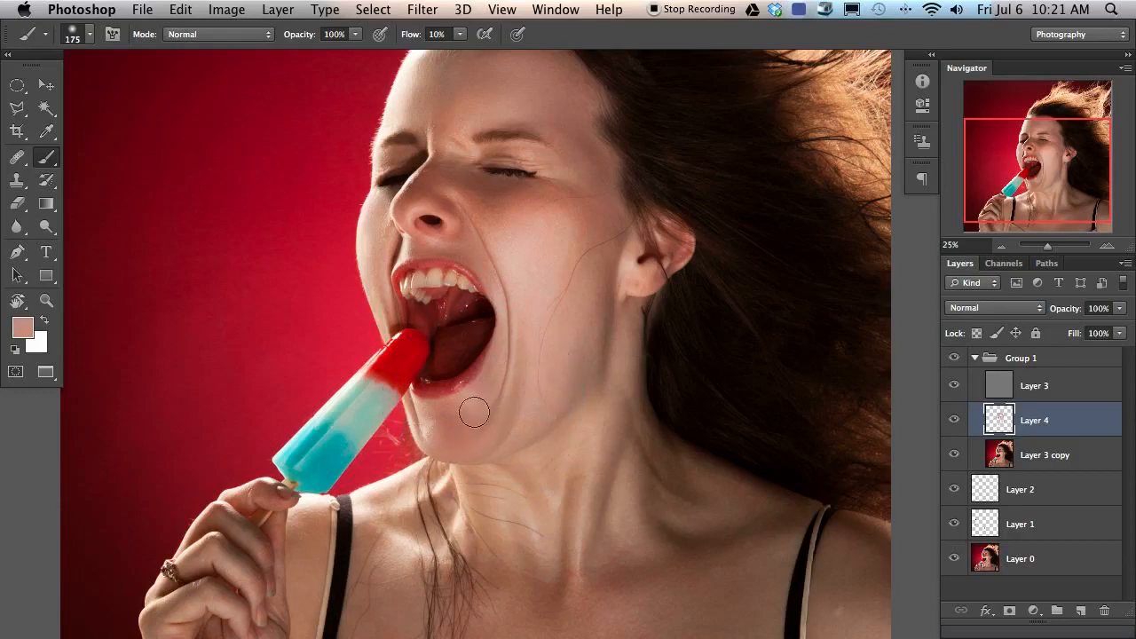
# Step: Soften the smile line beside the open mouth with sampled cheek tones, reducing the brush to 127 px and then smaller
pyautogui.keyDown('alt'); pyautogui.click(502, 348); pyautogui.keyUp('alt')
pyautogui.keyDown('alt'); pyautogui.click(508, 367); pyautogui.keyUp('alt')
pyautogui.moveTo(506, 377); pyautogui.dragTo(502, 370)
pyautogui.keyDown('alt'); pyautogui.click(511, 348); pyautogui.keyUp('alt')
pyautogui.keyDown('alt'); pyautogui.click(503, 303); pyautogui.keyUp('alt')
pyautogui.moveTo(513, 333)
pyautogui.keyDown('ctrl'); pyautogui.keyDown('alt'); pyautogui.mouseDown()
pyautogui.moveTo(497, 347)
pyautogui.moveTo(492, 329)
pyautogui.mouseUp(); pyautogui.keyUp('alt'); pyautogui.keyUp('ctrl')
pyautogui.press('e')
pyautogui.press('b')
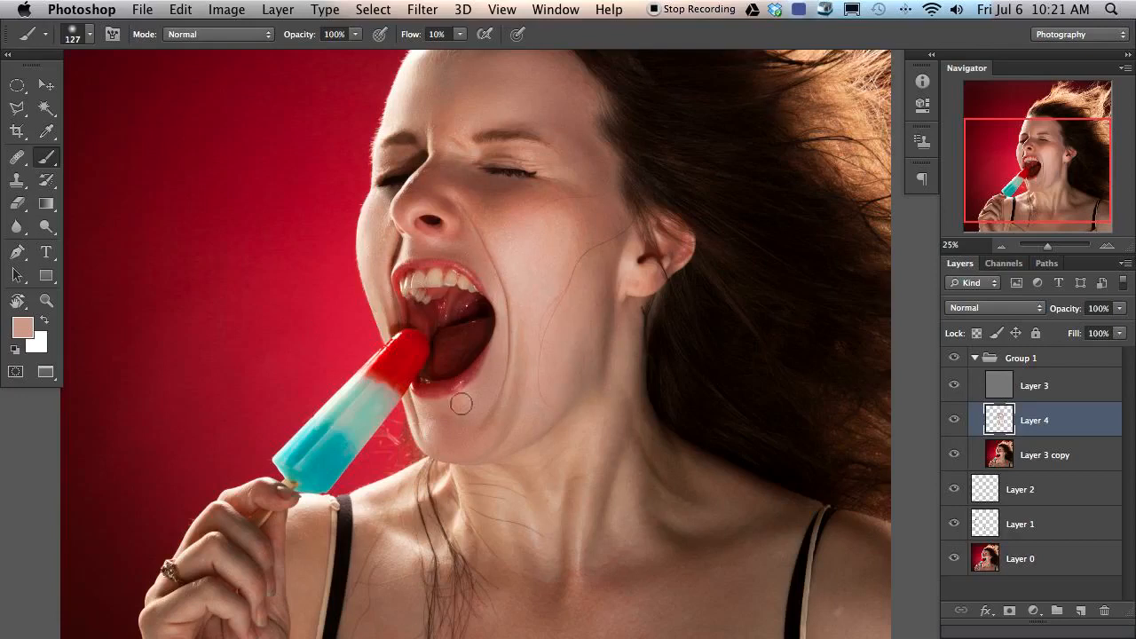
pyautogui.keyDown('ctrl'); pyautogui.keyDown('alt'); pyautogui.moveTo(504, 332); pyautogui.dragTo(484, 332); pyautogui.keyUp('alt'); pyautogui.keyUp('ctrl')
pyautogui.keyDown('alt'); pyautogui.click(500, 312); pyautogui.keyUp('alt')
pyautogui.keyDown('alt'); pyautogui.click(498, 361); pyautogui.keyUp('alt')
# Step: Enlarge the brush to 223 px and even out the near cheek below the eye with a sampled tone
pyautogui.moveTo(450, 461)
pyautogui.mouseDown()
pyautogui.moveTo(467, 375)
pyautogui.moveTo(452, 449)
pyautogui.moveTo(459, 414)
pyautogui.mouseUp()
pyautogui.moveTo(489, 282)
pyautogui.mouseDown()
pyautogui.moveTo(507, 282)
pyautogui.moveTo(488, 265)
pyautogui.moveTo(504, 284)
pyautogui.mouseUp()
pyautogui.keyDown('alt'); pyautogui.click(501, 301); pyautogui.keyUp('alt')
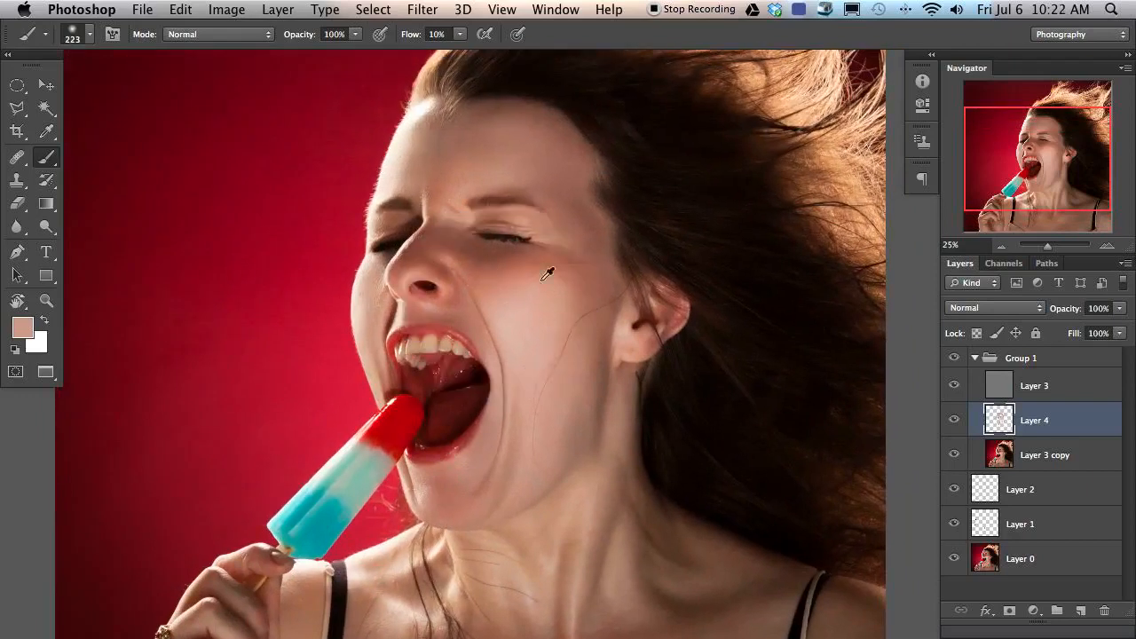
# Step: Reduce the brush to 111 px and blend the side and bridge of the nose with sampled tones
pyautogui.moveTo(461, 251); pyautogui.dragTo(452, 253)
pyautogui.keyDown('alt'); pyautogui.click(451, 252); pyautogui.keyUp('alt')
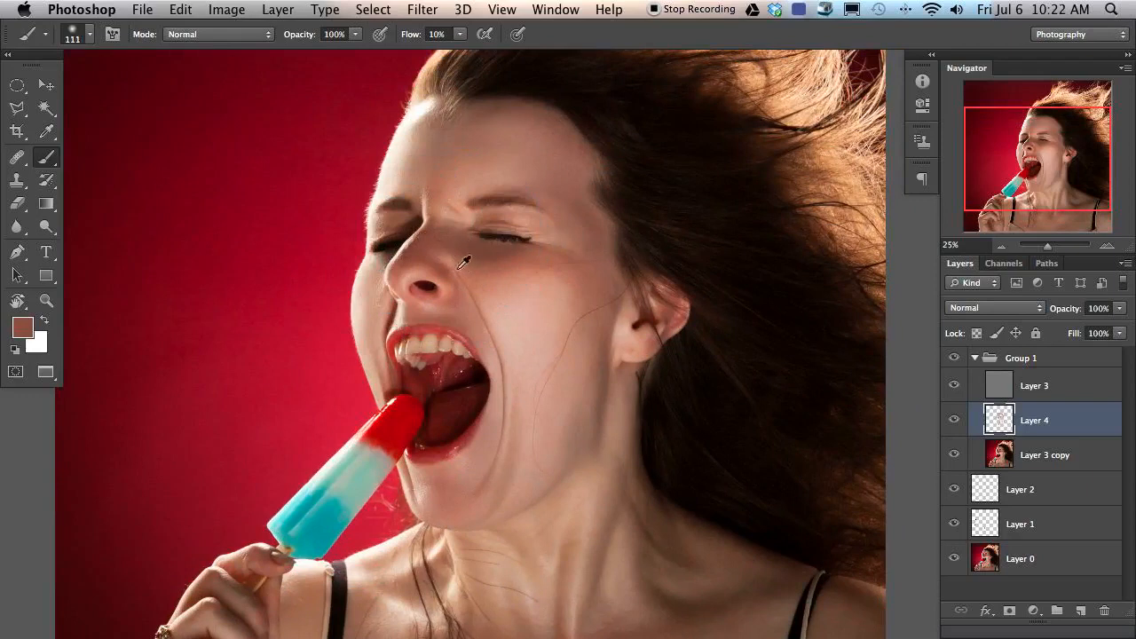
pyautogui.keyDown('alt'); pyautogui.click(461, 246); pyautogui.keyUp('alt')
pyautogui.keyDown('alt'); pyautogui.click(462, 247); pyautogui.keyUp('alt')
pyautogui.keyDown('alt'); pyautogui.click(442, 259); pyautogui.keyUp('alt')
pyautogui.keyDown('alt'); pyautogui.click(426, 254); pyautogui.keyUp('alt')
pyautogui.keyDown('alt'); pyautogui.click(433, 229); pyautogui.keyUp('alt')
# Step: Even out the forehead from the brows to the hairline with sampled tones at 207 px
pyautogui.keyDown('alt'); pyautogui.click(467, 182); pyautogui.keyUp('alt')
pyautogui.moveTo(405, 171); pyautogui.dragTo(448, 170)
pyautogui.keyDown('alt'); pyautogui.click(397, 168); pyautogui.keyUp('alt')
pyautogui.keyDown('alt'); pyautogui.click(444, 146); pyautogui.keyUp('alt')
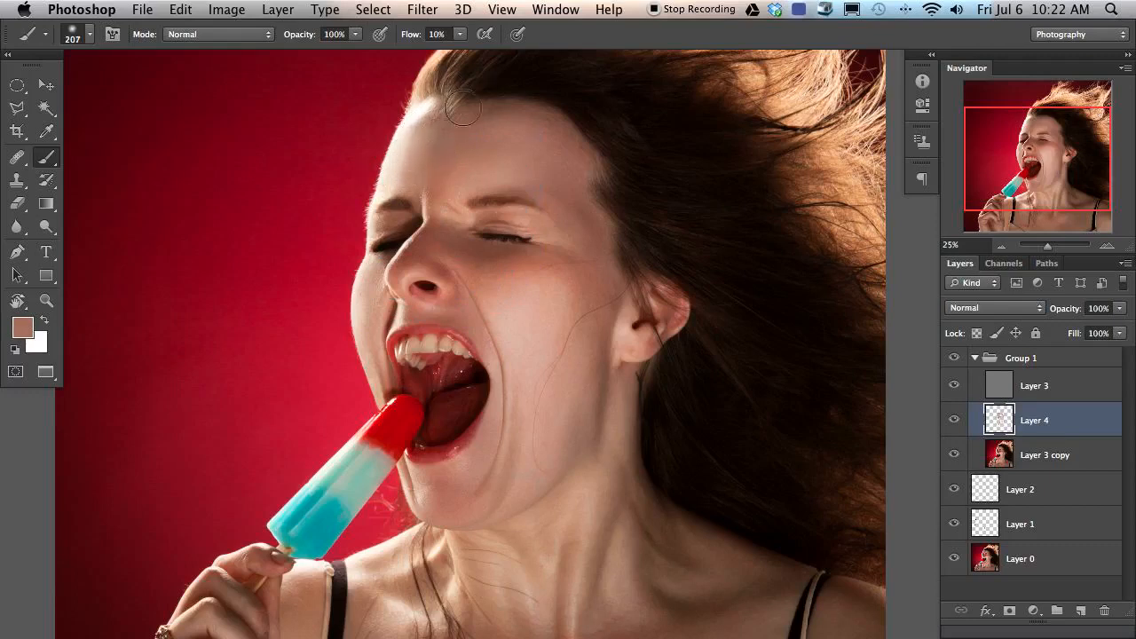
pyautogui.keyDown('alt'); pyautogui.click(454, 154); pyautogui.keyUp('alt')
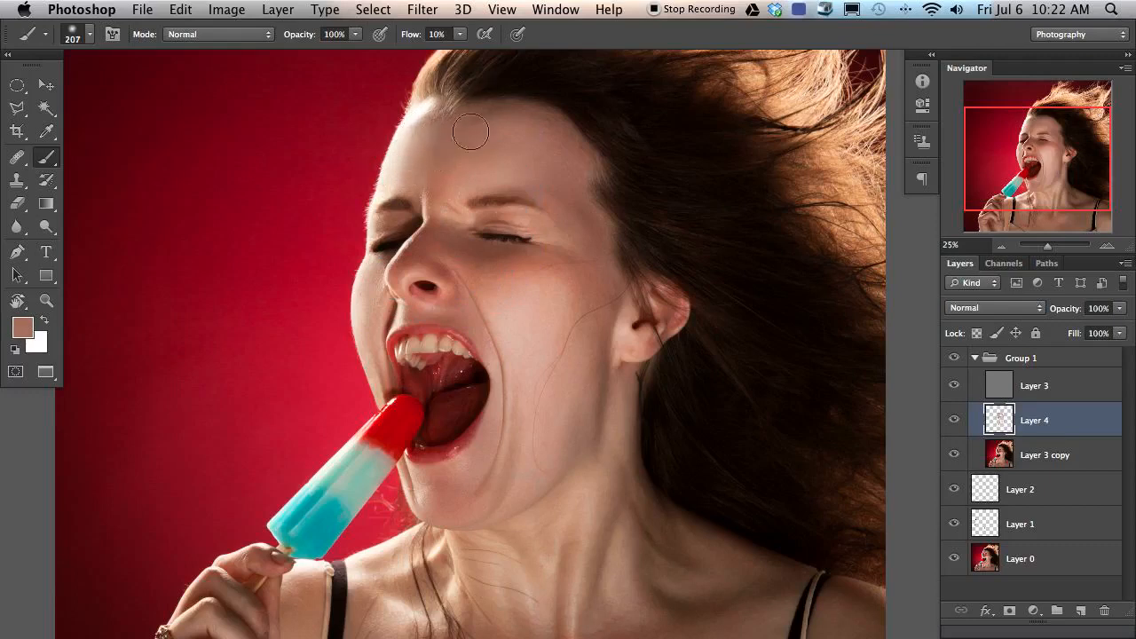
pyautogui.keyDown('alt'); pyautogui.click(501, 172); pyautogui.keyUp('alt')
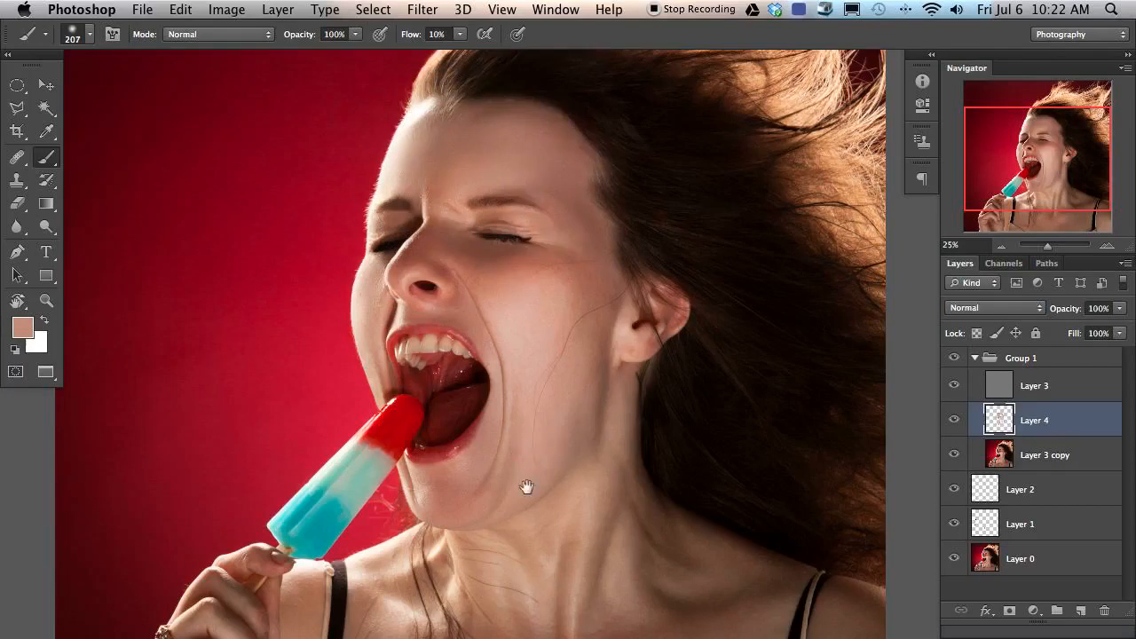
# Step: Blend the shadows below the jaw and along the neck with sampled tones, reducing the brush from 207 to 151 px
pyautogui.moveTo(533, 457); pyautogui.dragTo(540, 320)
pyautogui.keyDown('alt'); pyautogui.click(575, 327); pyautogui.keyUp('alt')
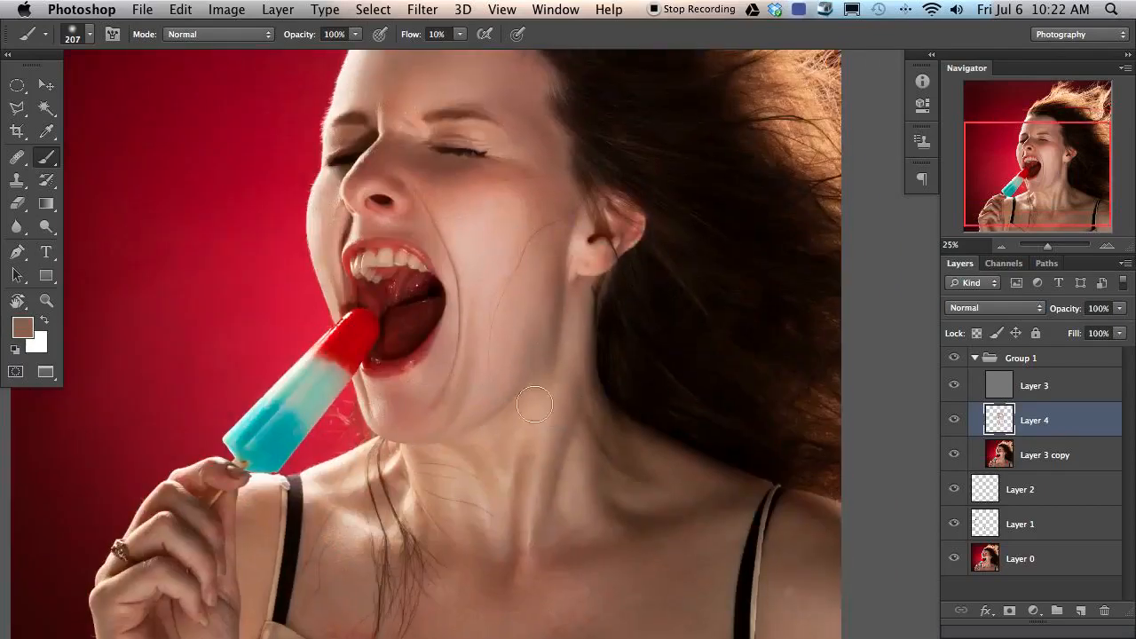
pyautogui.moveTo(538, 487)
pyautogui.mouseDown()
pyautogui.moveTo(523, 475)
pyautogui.moveTo(529, 404)
pyautogui.mouseUp()
pyautogui.keyDown('alt'); pyautogui.click(541, 364); pyautogui.keyUp('alt')
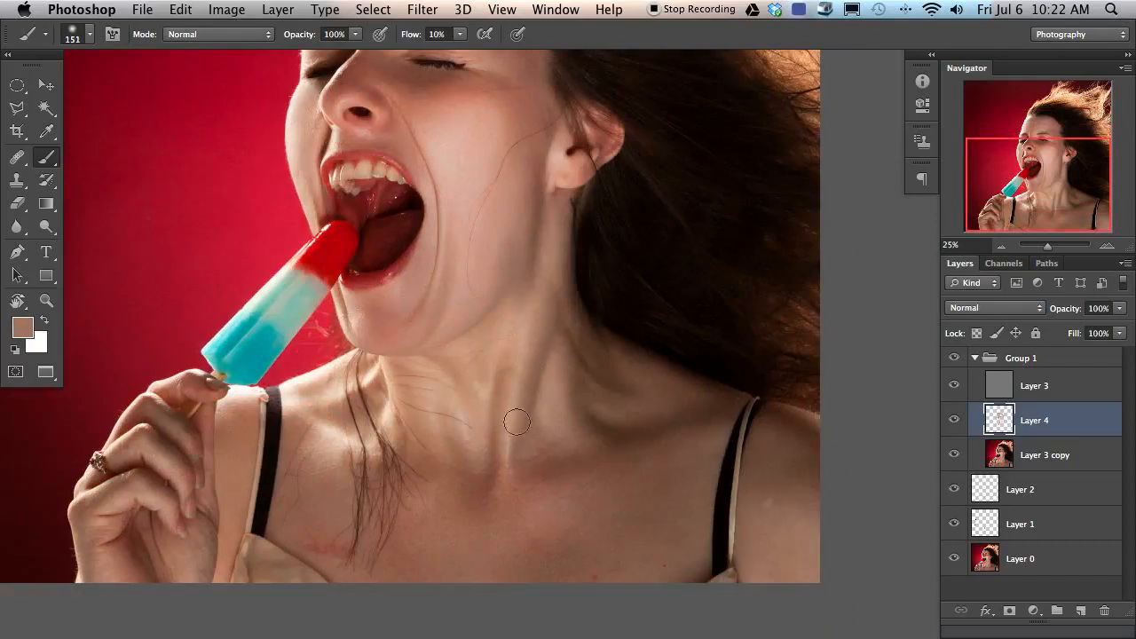
pyautogui.keyDown('alt'); pyautogui.click(540, 395); pyautogui.keyUp('alt')
pyautogui.keyDown('alt'); pyautogui.click(556, 412); pyautogui.keyUp('alt')
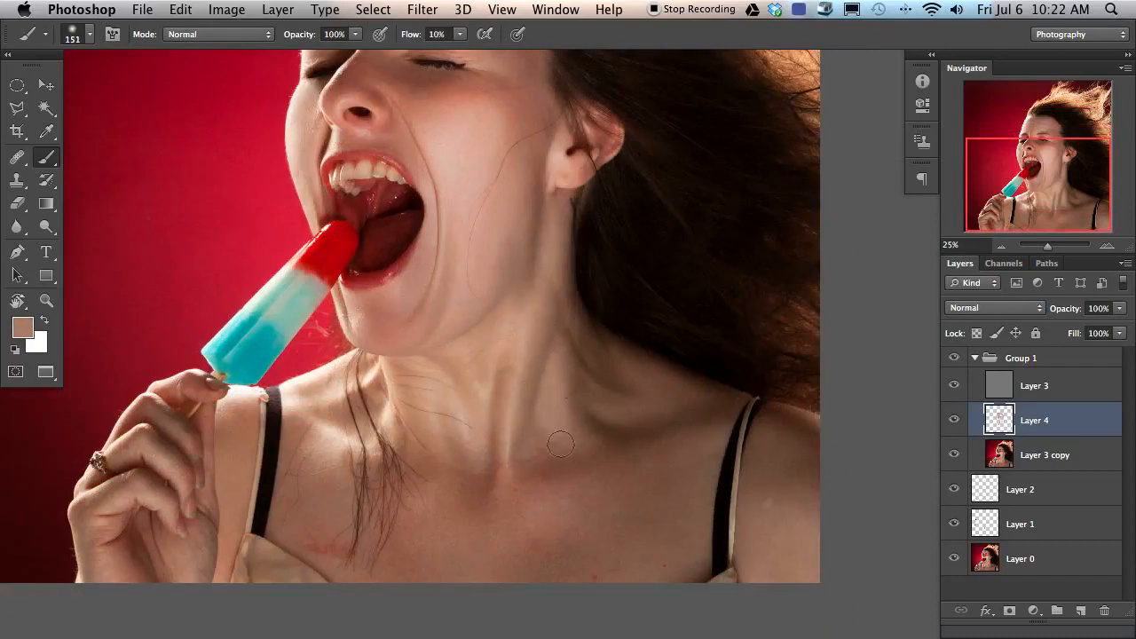
pyautogui.keyDown('alt'); pyautogui.click(561, 387); pyautogui.keyUp('alt')
pyautogui.moveTo(513, 492)
pyautogui.mouseDown()
pyautogui.moveTo(497, 441)
pyautogui.moveTo(506, 377)
pyautogui.moveTo(482, 376)
pyautogui.moveTo(408, 453)
pyautogui.moveTo(535, 389)
pyautogui.mouseUp()
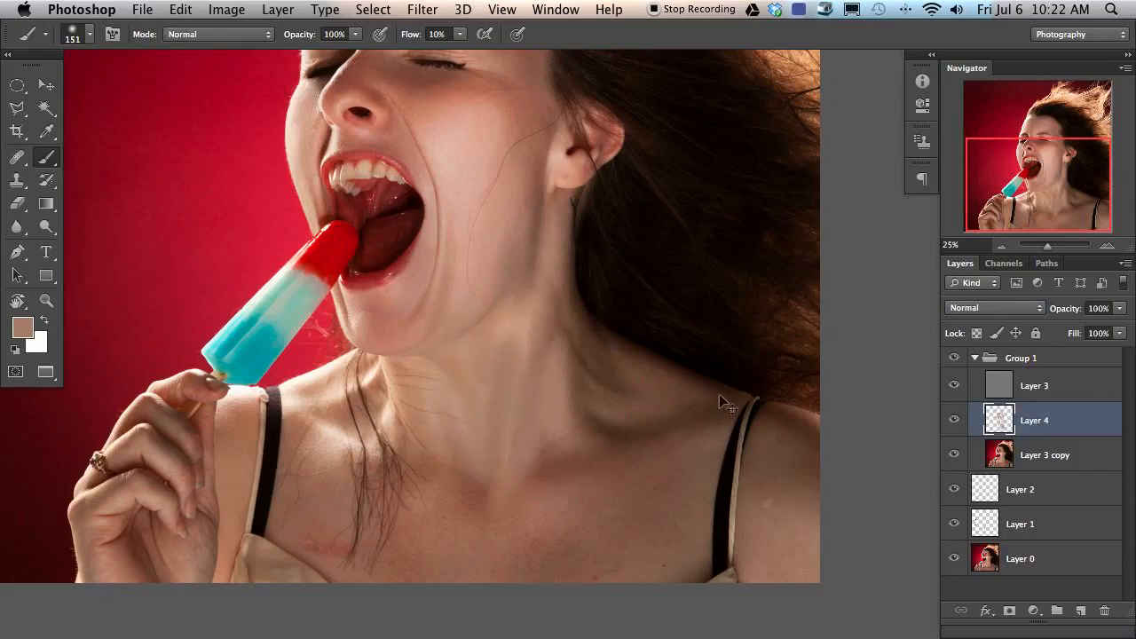
pyautogui.press('super+z')
# Step: Soften the base of the neck beside the throat tendon with sampled tones, enlarging the brush from 151 to 191 px
pyautogui.keyDown('alt'); pyautogui.click(551, 395); pyautogui.keyUp('alt')
pyautogui.keyDown('alt'); pyautogui.click(535, 453); pyautogui.keyUp('alt')
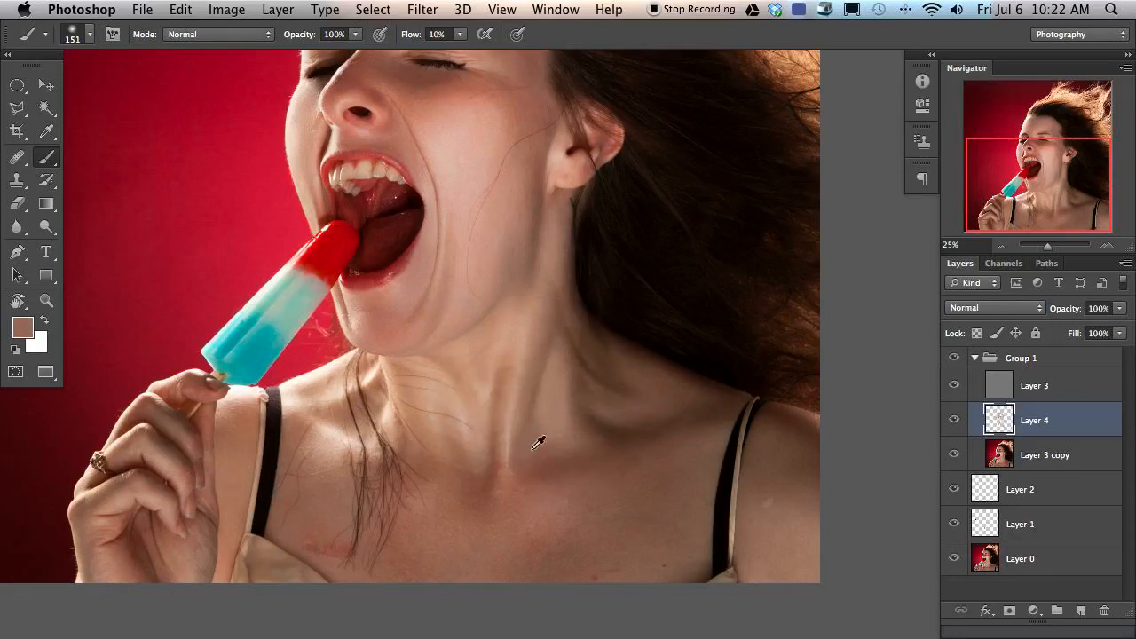
pyautogui.keyDown('alt'); pyautogui.click(541, 451); pyautogui.keyUp('alt')
pyautogui.keyDown('alt'); pyautogui.click(540, 457); pyautogui.keyUp('alt')
pyautogui.keyDown('alt'); pyautogui.click(556, 433); pyautogui.keyUp('alt')
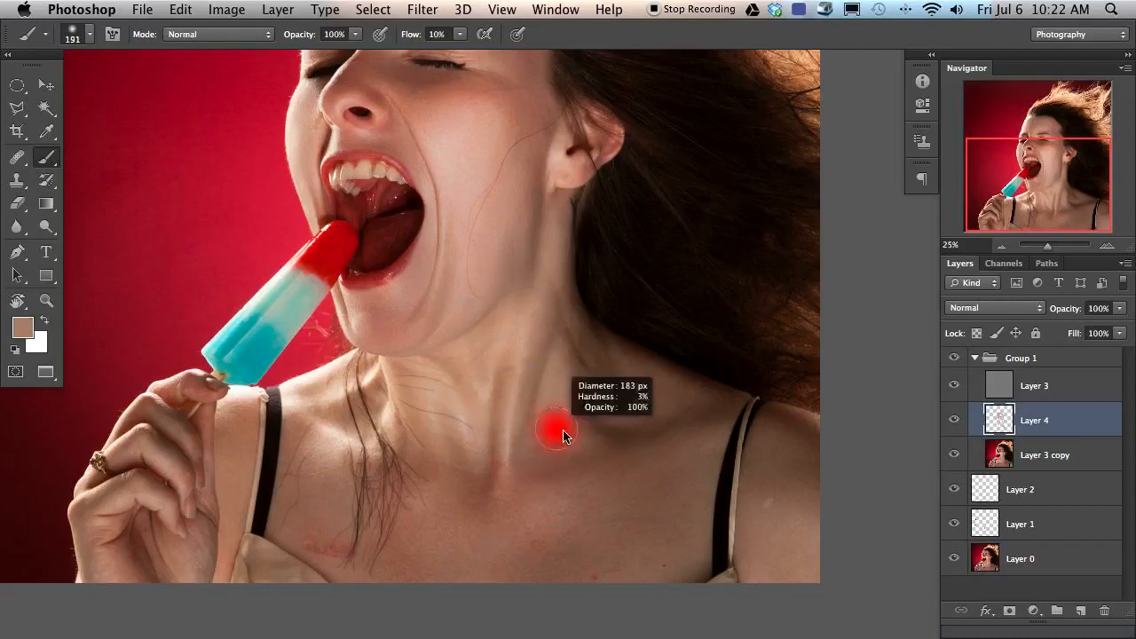
# Step: Enlarge the brush to 279 px and even out the near collarbone and the hollow above it with sampled tones
pyautogui.keyDown('alt'); pyautogui.click(542, 478); pyautogui.keyUp('alt')
pyautogui.keyDown('alt'); pyautogui.click(568, 439); pyautogui.keyUp('alt')
pyautogui.keyDown('alt'); pyautogui.click(593, 476); pyautogui.keyUp('alt')
pyautogui.keyDown('alt'); pyautogui.click(611, 419); pyautogui.keyUp('alt')
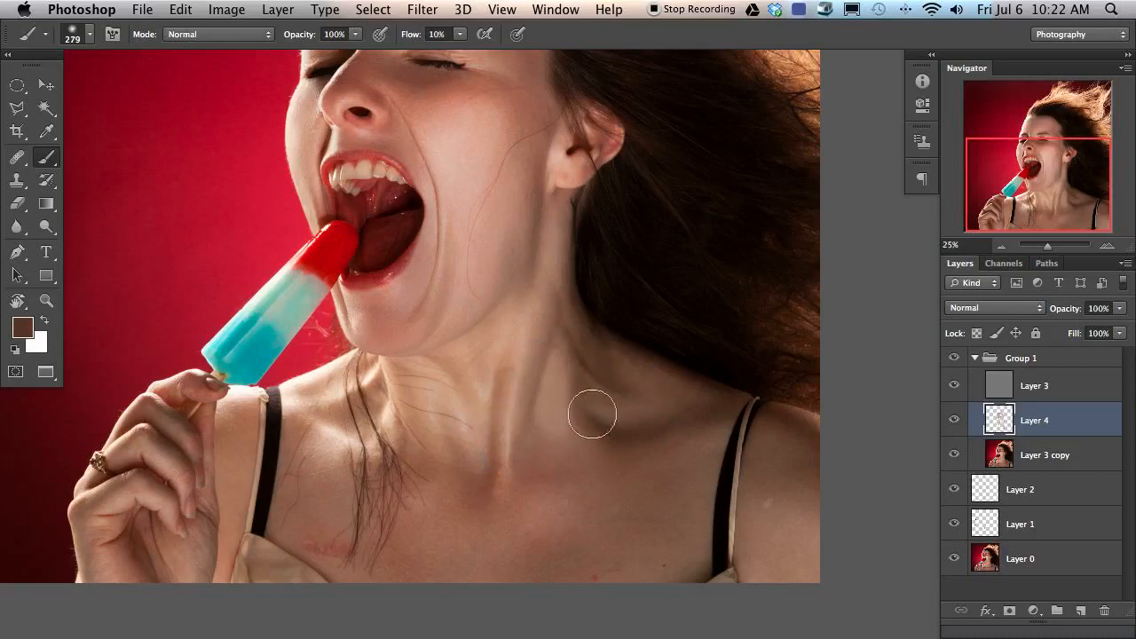
# Step: Reduce the brush to 111 px and blend the light and dark bands of the throat tendons with sampled tones
pyautogui.moveTo(540, 430); pyautogui.dragTo(528, 438)
pyautogui.keyDown('alt'); pyautogui.click(533, 400); pyautogui.keyUp('alt')
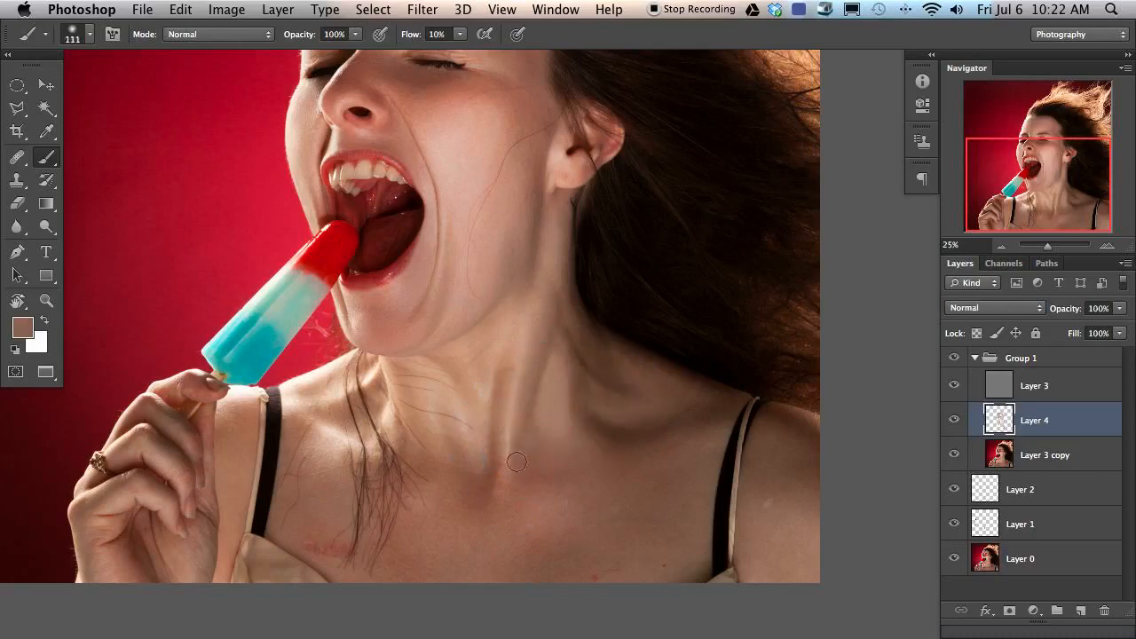
pyautogui.keyDown('alt'); pyautogui.click(536, 372); pyautogui.keyUp('alt')
pyautogui.keyDown('alt'); pyautogui.click(510, 410); pyautogui.keyUp('alt')
pyautogui.keyDown('alt'); pyautogui.click(515, 428); pyautogui.keyUp('alt')
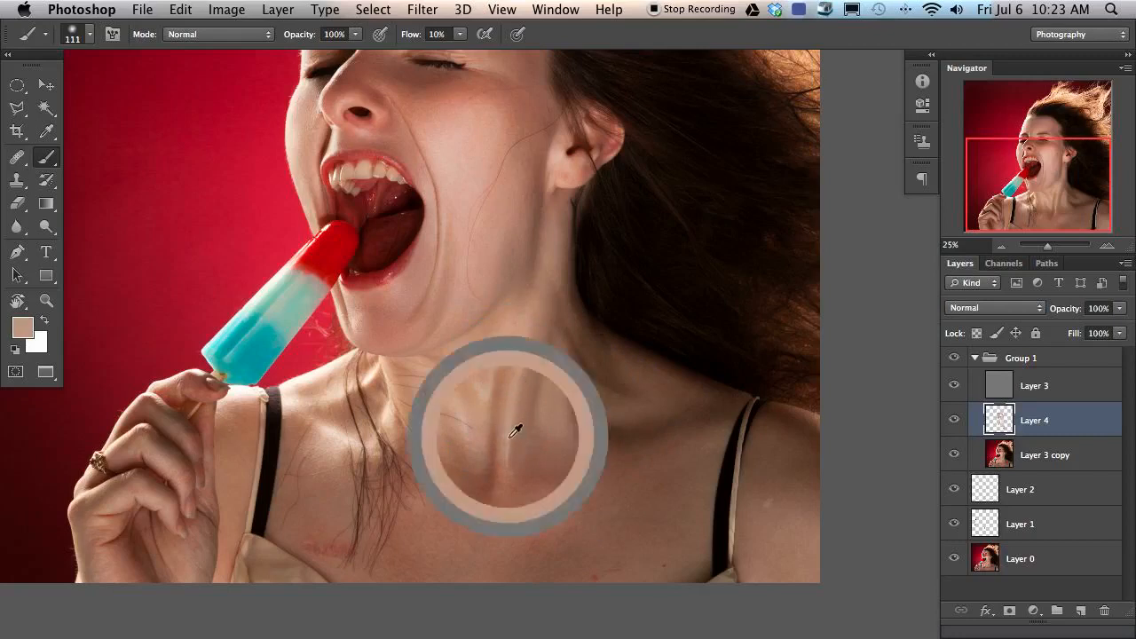
# Step: Enlarge the brush to 263 px and even out the reddish throat hollow and upper chest with sampled tones
pyautogui.keyDown('ctrl'); pyautogui.keyDown('alt'); pyautogui.moveTo(507, 443); pyautogui.dragTo(509, 444); pyautogui.keyUp('alt'); pyautogui.keyUp('ctrl')
pyautogui.keyDown('alt'); pyautogui.click(500, 478); pyautogui.keyUp('alt')
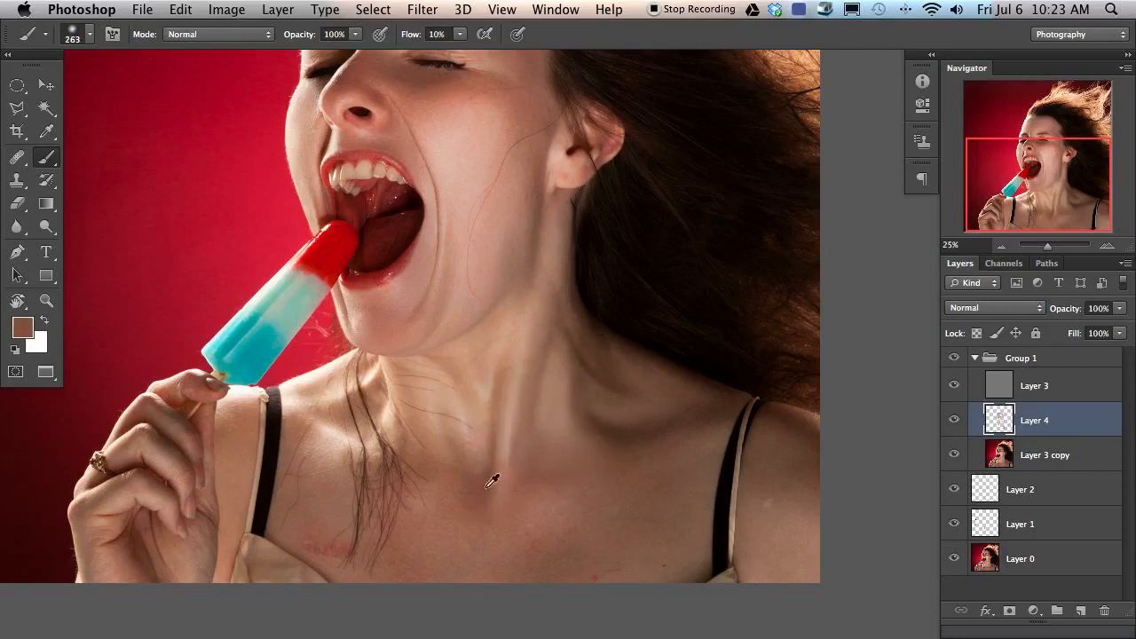
pyautogui.keyDown('alt'); pyautogui.click(510, 482); pyautogui.keyUp('alt')
pyautogui.keyDown('alt'); pyautogui.click(610, 530); pyautogui.keyUp('alt')
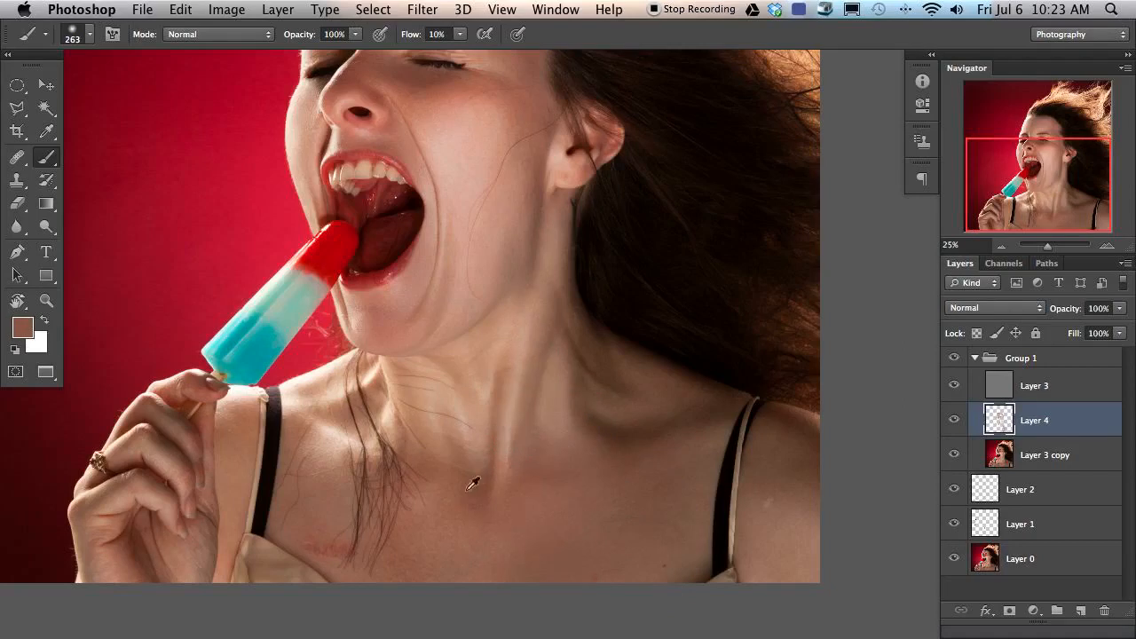
pyautogui.moveTo(468, 478)
pyautogui.mouseDown()
pyautogui.moveTo(453, 480)
pyautogui.moveTo(474, 544)
pyautogui.mouseUp()
# Step: Reduce the brush to 127 px, blend the throat hollow and tendon edges with sampled tones, and compare with Layer 4 hidden and shown
pyautogui.keyDown('alt'); pyautogui.click(483, 422); pyautogui.keyUp('alt')
pyautogui.keyDown('alt'); pyautogui.click(454, 415); pyautogui.keyUp('alt')
pyautogui.keyDown('alt'); pyautogui.click(471, 401); pyautogui.keyUp('alt')
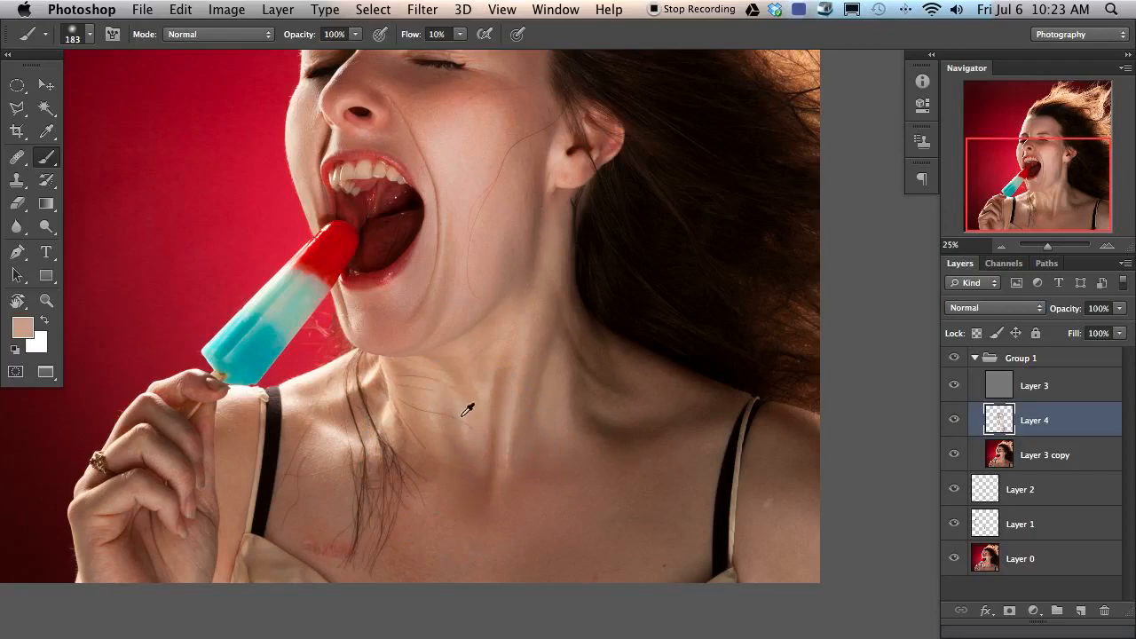
pyautogui.moveTo(459, 404)
pyautogui.mouseDown()
pyautogui.moveTo(463, 438)
pyautogui.moveTo(454, 400)
pyautogui.mouseUp()
pyautogui.keyDown('alt'); pyautogui.click(500, 425); pyautogui.keyUp('alt')
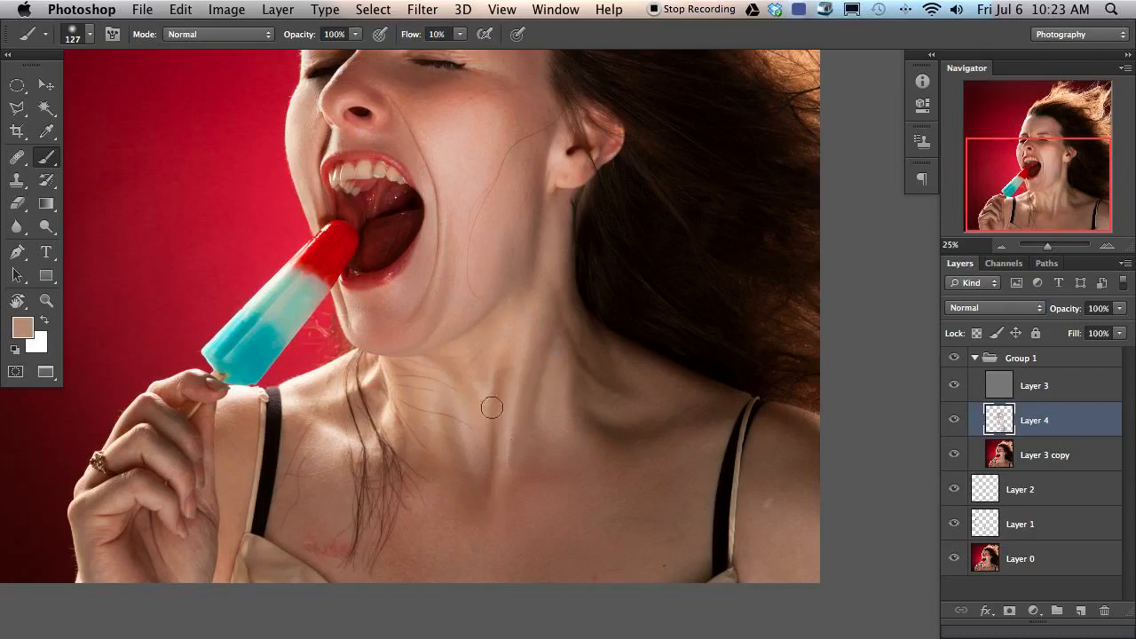
pyautogui.click(955, 420)
pyautogui.click(955, 421)
pyautogui.click(956, 422)
pyautogui.click(957, 425)
# Step: Soften the light and dark bands along the front of the neck with sampled tones
pyautogui.keyDown('alt'); pyautogui.click(461, 422); pyautogui.keyUp('alt')
pyautogui.moveTo(483, 385); pyautogui.dragTo(488, 385)
pyautogui.keyDown('alt'); pyautogui.click(479, 427); pyautogui.keyUp('alt')
pyautogui.keyDown('alt'); pyautogui.click(435, 412); pyautogui.keyUp('alt')
pyautogui.keyDown('alt'); pyautogui.click(463, 410); pyautogui.keyUp('alt')
pyautogui.keyDown('alt'); pyautogui.click(453, 399); pyautogui.keyUp('alt')
# Step: Even out the near collarbone and the chest around the loose hair strands with sampled tones
pyautogui.keyDown('alt'); pyautogui.click(380, 430); pyautogui.keyUp('alt')
pyautogui.keyDown('alt'); pyautogui.click(333, 406); pyautogui.keyUp('alt')
pyautogui.keyDown('alt'); pyautogui.click(346, 442); pyautogui.keyUp('alt')
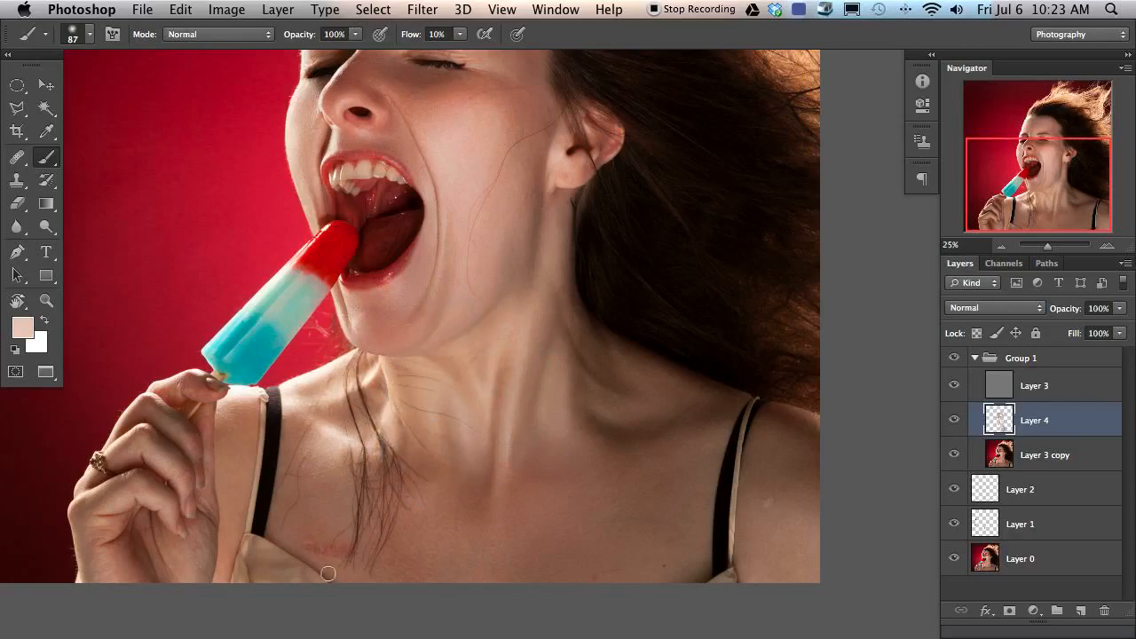
pyautogui.moveTo(326, 535); pyautogui.dragTo(341, 488)
# Step: Add a new empty layer directly above Layer 3 inside Group 1
pyautogui.press('super+plus')
pyautogui.press('super+plus')
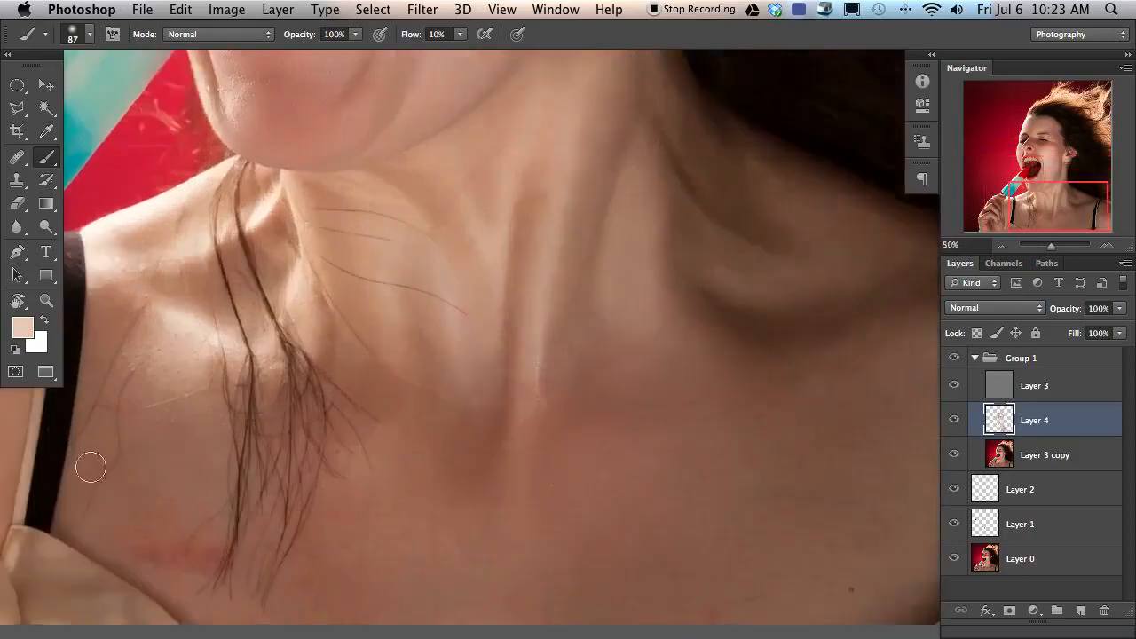
pyautogui.moveTo(690, 510)
pyautogui.mouseDown()
pyautogui.moveTo(284, 340)
pyautogui.moveTo(282, 382)
pyautogui.moveTo(662, 423)
pyautogui.moveTo(715, 409)
pyautogui.mouseUp()
pyautogui.moveTo(213, 382); pyautogui.dragTo(499, 436)
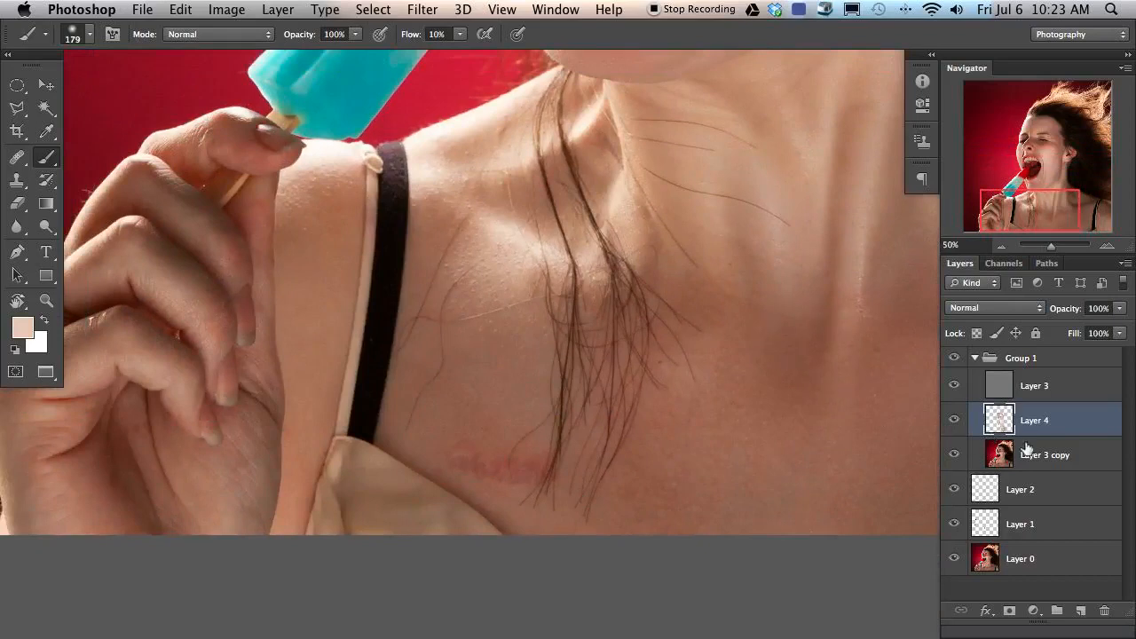
pyautogui.click(1038, 389)
pyautogui.press('super+alt+shift+n')
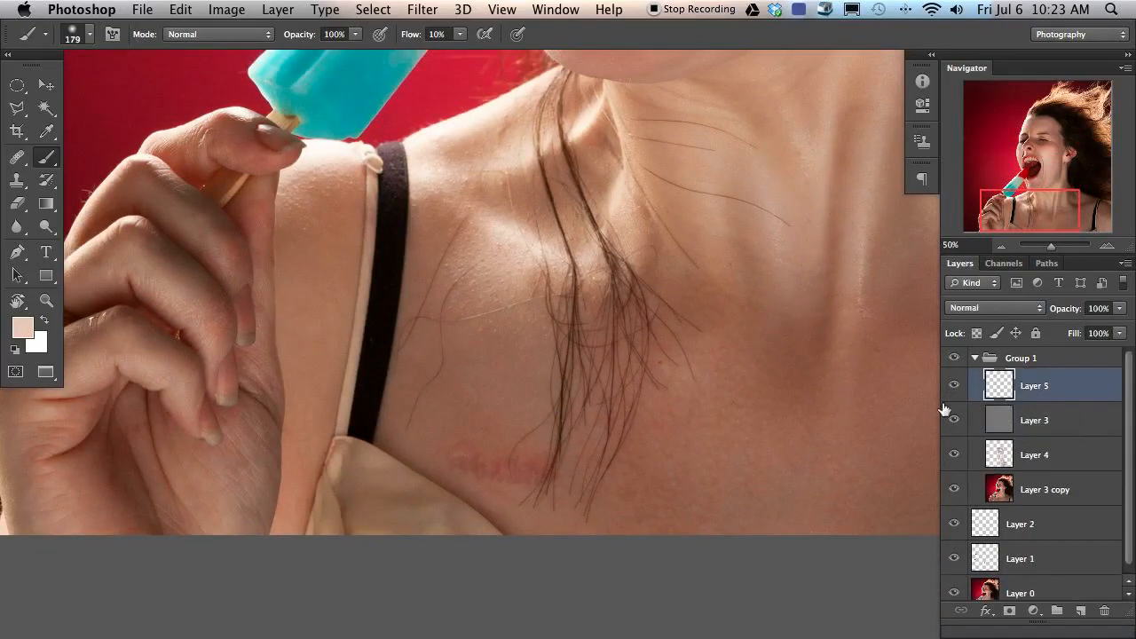
# Step: Heal the red mark on the chest above the dress edge with the Healing Brush, sampling clean skin above it
pyautogui.press('j')
pyautogui.moveTo(482, 416); pyautogui.dragTo(459, 416)
pyautogui.keyDown('alt'); pyautogui.click(473, 414); pyautogui.keyUp('alt')
pyautogui.moveTo(460, 460)
pyautogui.mouseDown()
pyautogui.moveTo(454, 467)
pyautogui.moveTo(478, 457)
pyautogui.moveTo(489, 487)
pyautogui.moveTo(528, 495)
pyautogui.moveTo(507, 476)
pyautogui.moveTo(538, 459)
pyautogui.moveTo(521, 461)
pyautogui.mouseUp()
pyautogui.keyDown('alt'); pyautogui.click(478, 423); pyautogui.keyUp('alt')
pyautogui.keyDown('alt'); pyautogui.click(482, 410); pyautogui.keyUp('alt')
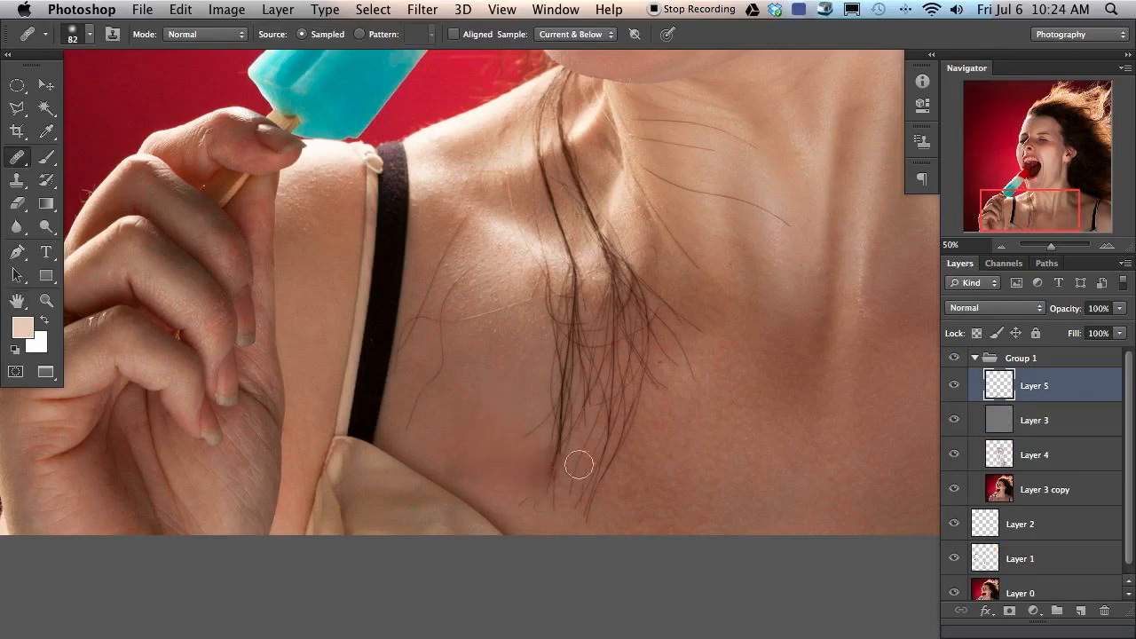
pyautogui.keyDown('alt'); pyautogui.click(459, 390); pyautogui.keyUp('alt')
# Step: Heal the small dark spots across the upper chest toward the far strap using nearby clean skin
pyautogui.hscroll(10, 507, 459)
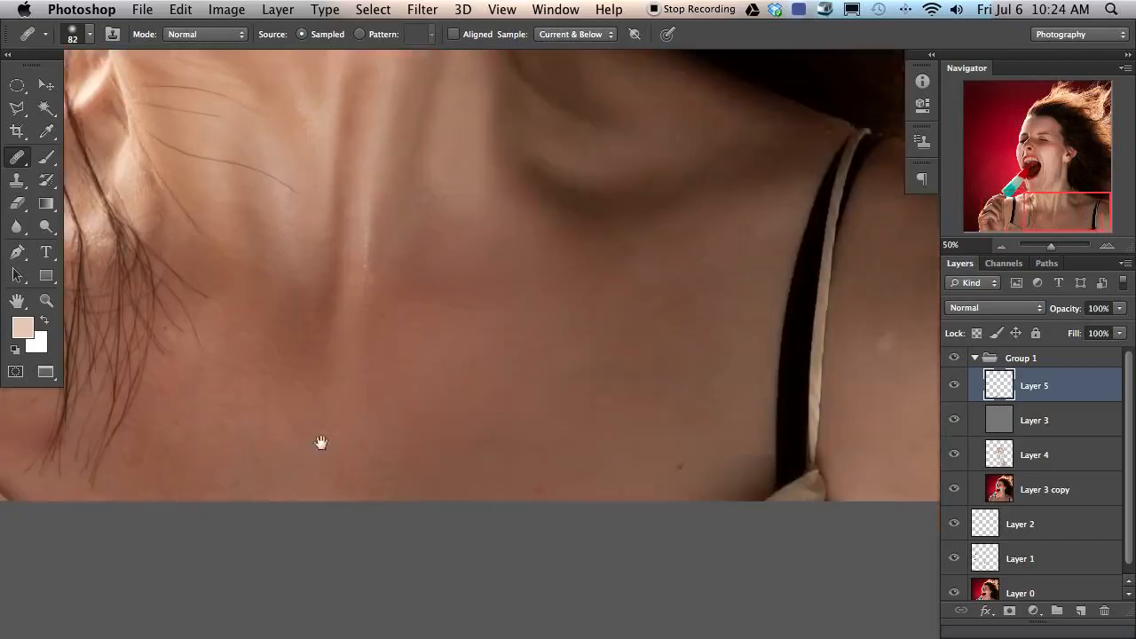
pyautogui.keyDown('alt'); pyautogui.click(749, 296); pyautogui.keyUp('alt')
pyautogui.moveTo(751, 345); pyautogui.dragTo(724, 376)
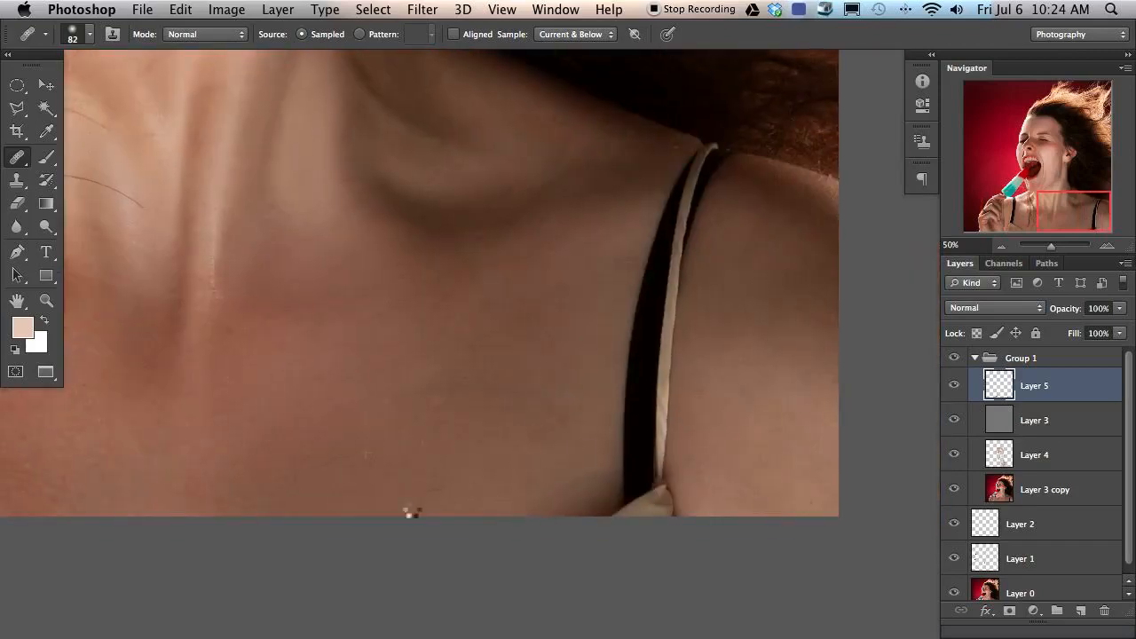
pyautogui.hscroll(-10, 678, 497)
pyautogui.hscroll(10, 610, 509)
pyautogui.scroll(5, 236, 509)
pyautogui.press('super+minus')
pyautogui.press('super+minus')
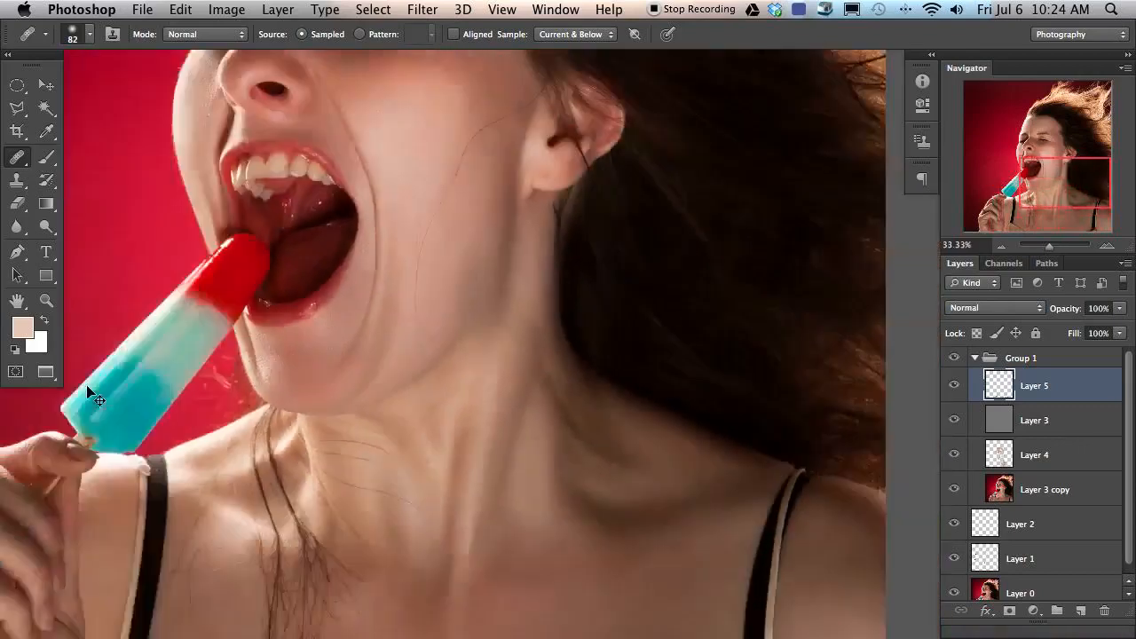
pyautogui.scroll(-8, 431, 505)
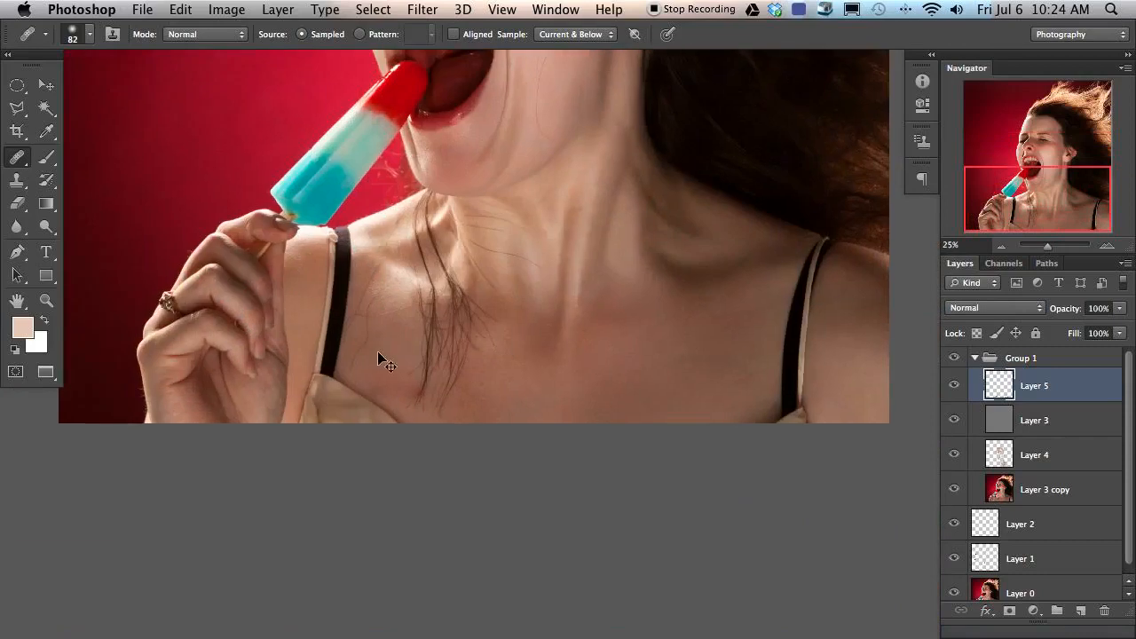
# Step: Move Layer 5 beneath Layer 3, add a new empty layer above it, and switch to the Brush tool
pyautogui.press('super+bracketleft')
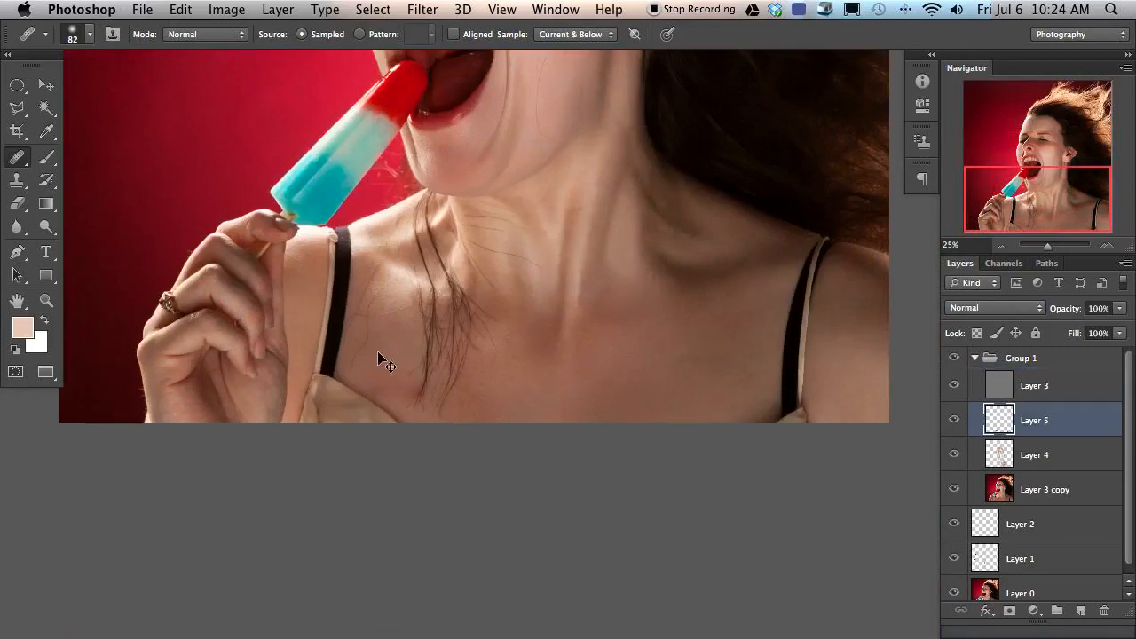
pyautogui.press('super+alt+shift+n')
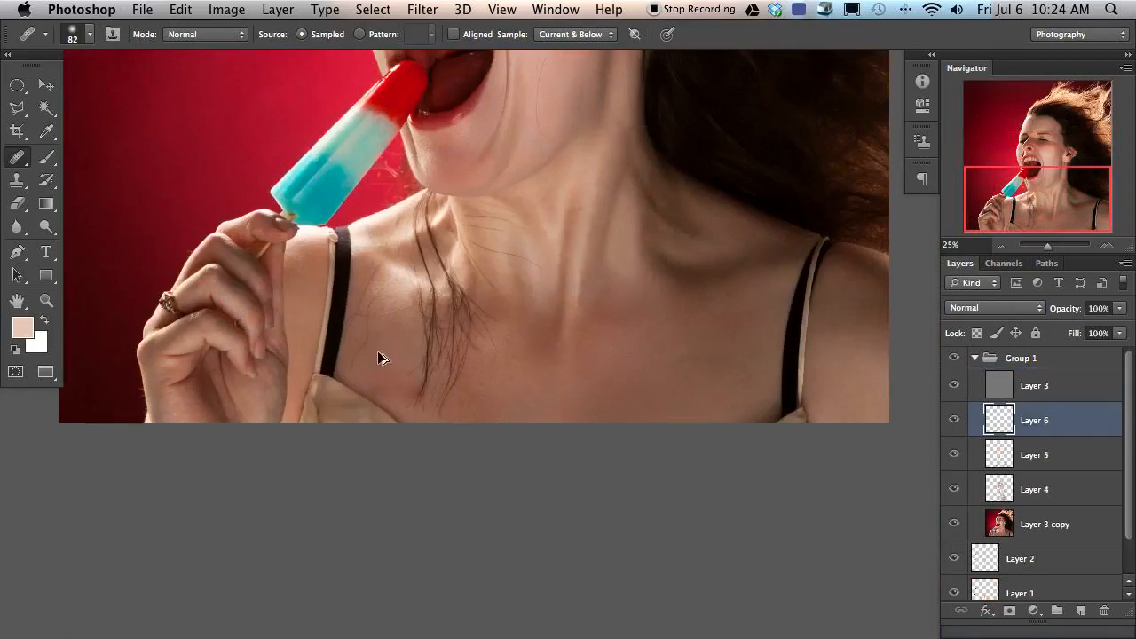
pyautogui.press('b')
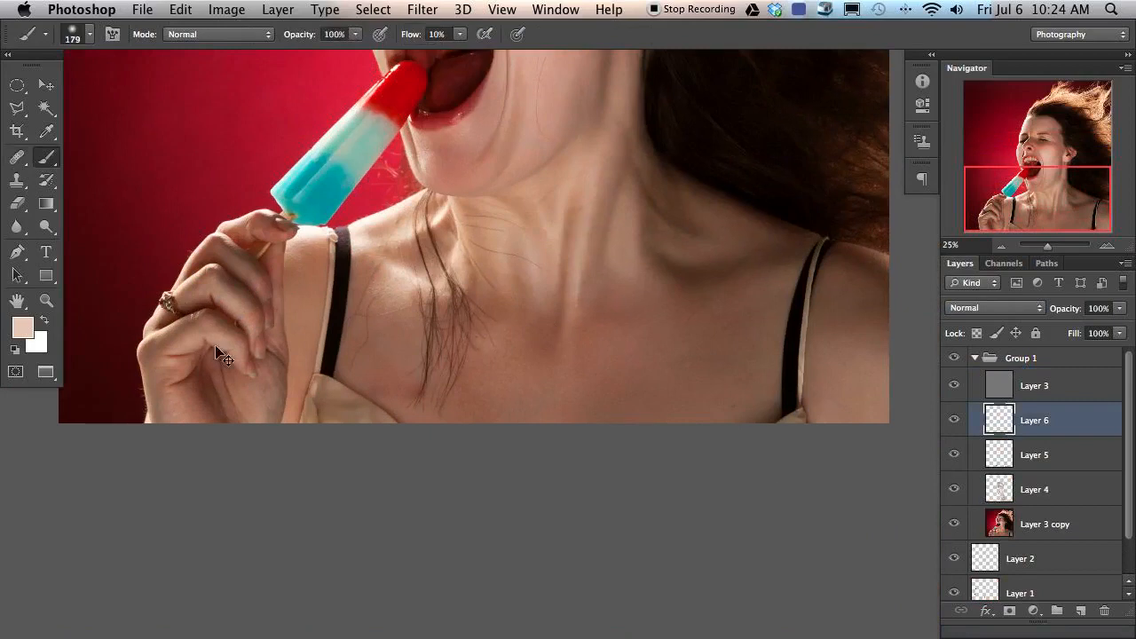
# Step: Even out the lower chest between the dress edge and the loose hair strands with sampled tones
pyautogui.press('super+plus')
pyautogui.press('super+plus')
pyautogui.moveTo(405, 504); pyautogui.dragTo(661, 433)
pyautogui.keyDown('alt'); pyautogui.click(512, 378); pyautogui.keyUp('alt')
pyautogui.keyDown('alt'); pyautogui.click(552, 393); pyautogui.keyUp('alt')
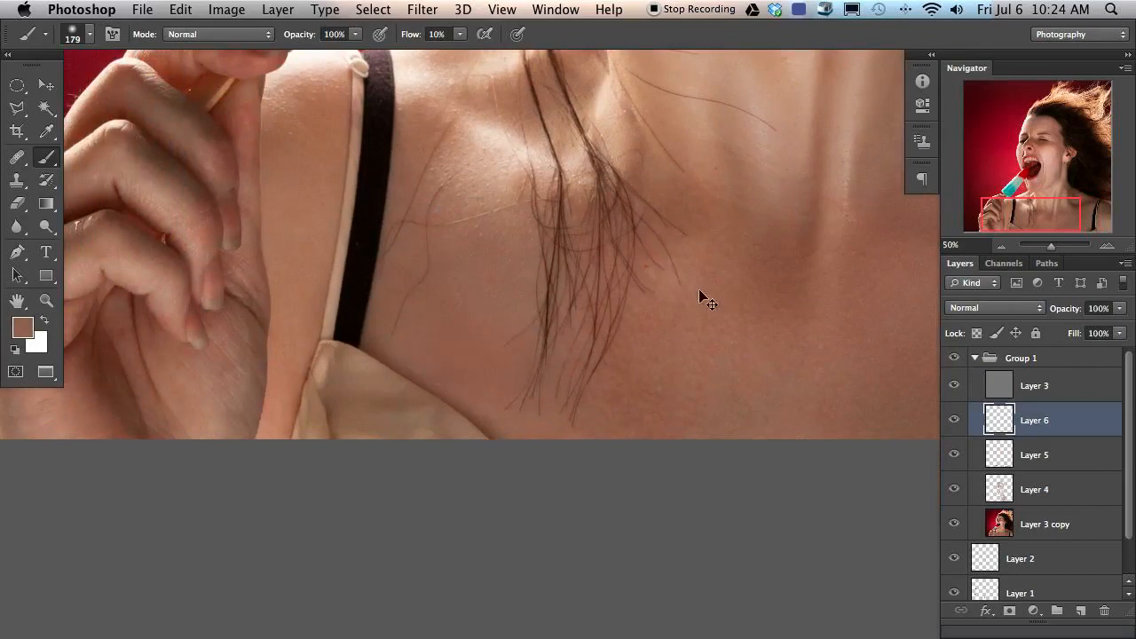
# Step: Reduce the brush to 47 px and even out the earlobe with skin tones sampled from and around it
pyautogui.press('super+minus')
pyautogui.moveTo(562, 355); pyautogui.dragTo(506, 449)
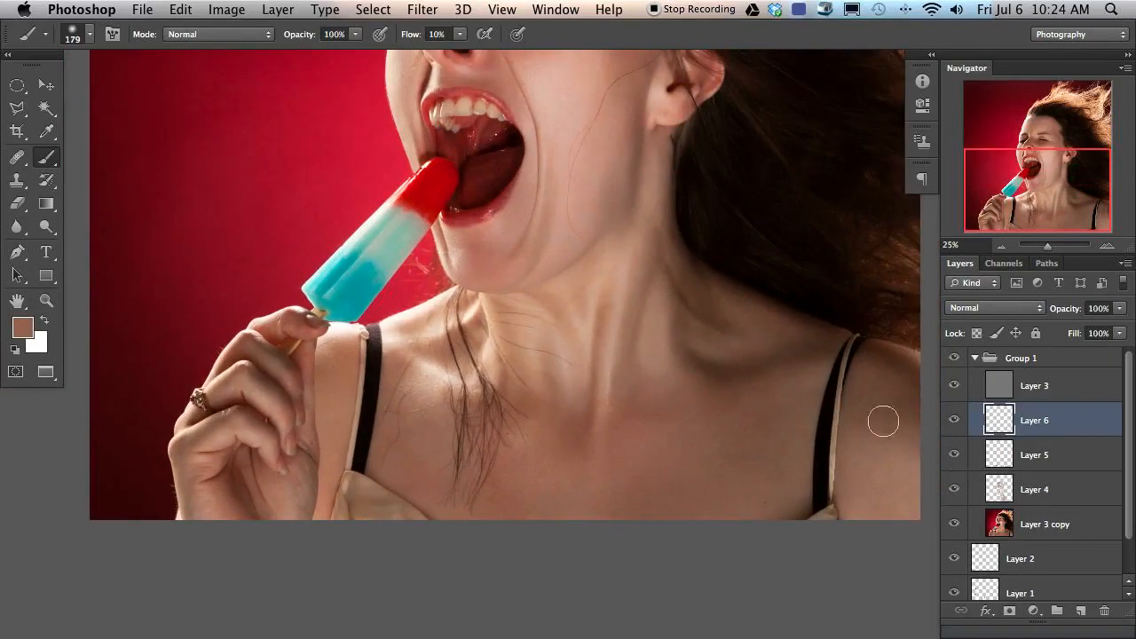
pyautogui.moveTo(432, 399); pyautogui.dragTo(436, 495)
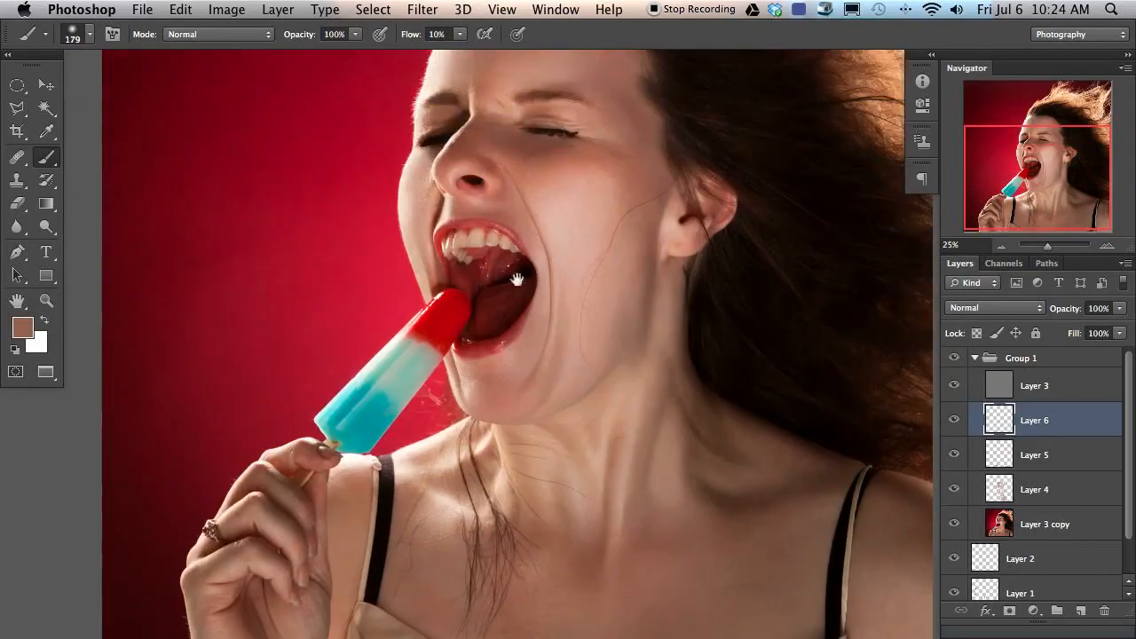
pyautogui.moveTo(550, 310); pyautogui.dragTo(528, 363)
pyautogui.keyDown('alt'); pyautogui.click(620, 315); pyautogui.keyUp('alt')
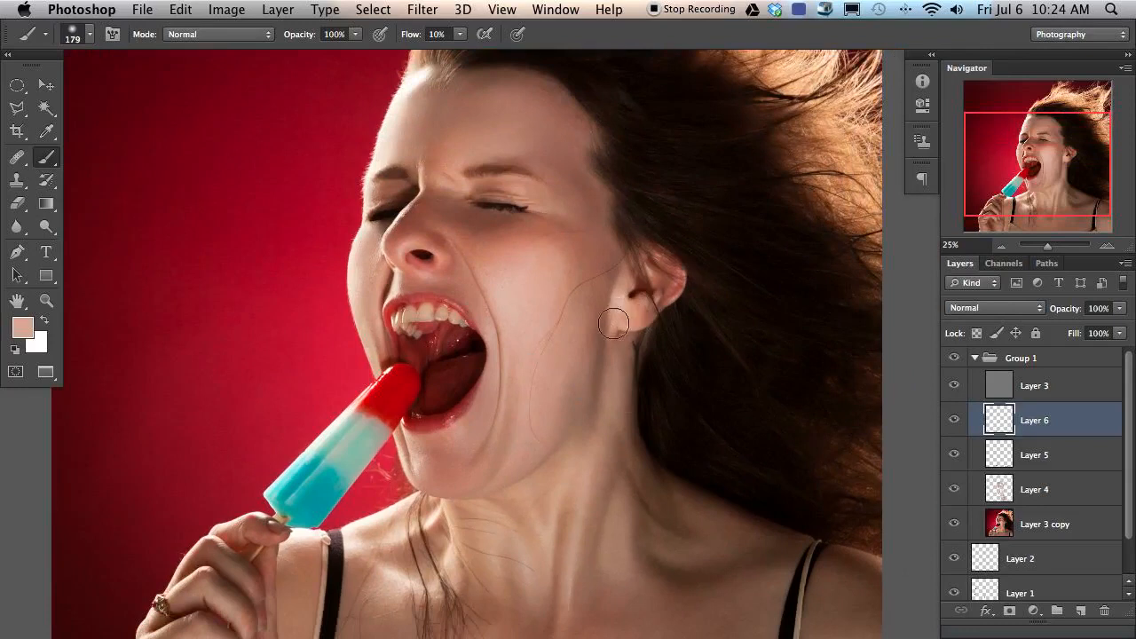
pyautogui.press('super+plus')
pyautogui.press('super+plus')
pyautogui.press('super+plus')
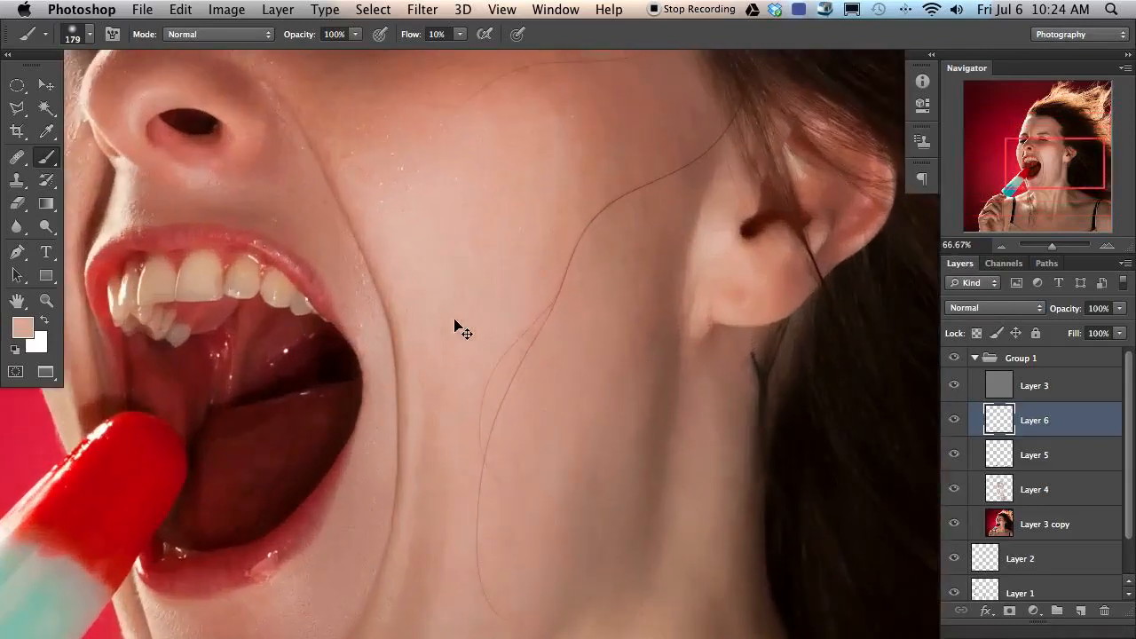
pyautogui.moveTo(575, 333); pyautogui.dragTo(312, 418)
pyautogui.moveTo(441, 367); pyautogui.dragTo(398, 373)
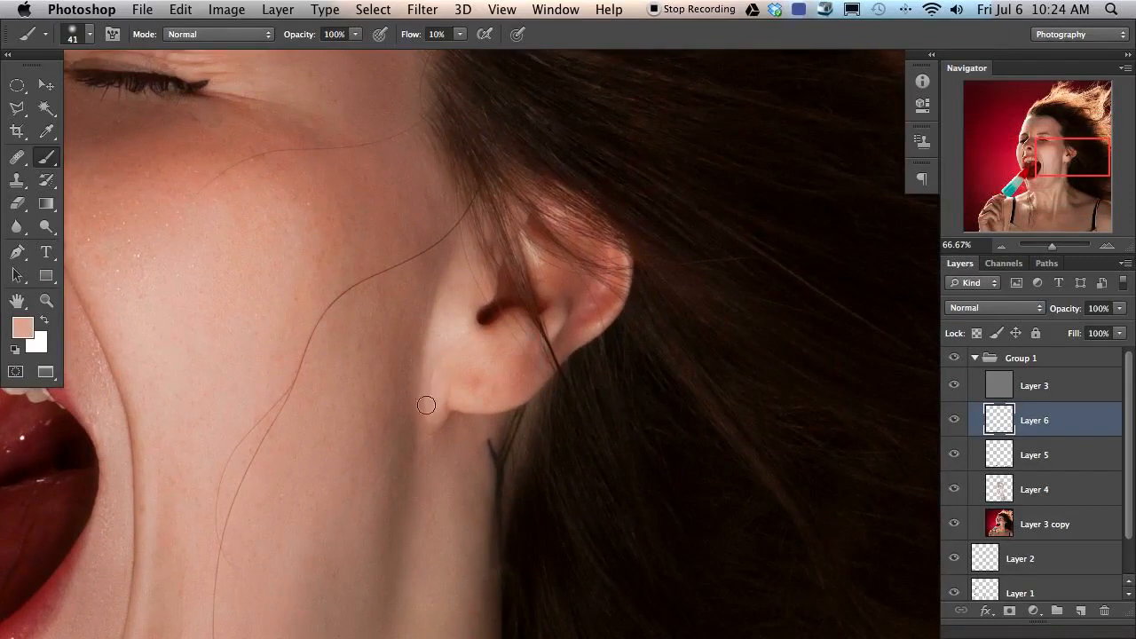
pyautogui.press(']')
pyautogui.press(']')
pyautogui.press(']')
pyautogui.press(']')
pyautogui.moveTo(494, 387)
pyautogui.mouseDown()
pyautogui.moveTo(525, 366)
pyautogui.moveTo(482, 368)
pyautogui.moveTo(568, 336)
pyautogui.mouseUp()
pyautogui.keyDown('alt'); pyautogui.click(523, 367); pyautogui.keyUp('alt')
pyautogui.keyDown('alt'); pyautogui.click(503, 355); pyautogui.keyUp('alt')
# Step: Blend the reddish outer rim and inner folds of the ear with sampled tones, and compare with Layer 6 hidden and shown
pyautogui.keyDown('alt'); pyautogui.click(560, 339); pyautogui.keyUp('alt')
pyautogui.keyDown('alt'); pyautogui.click(594, 302); pyautogui.keyUp('alt')
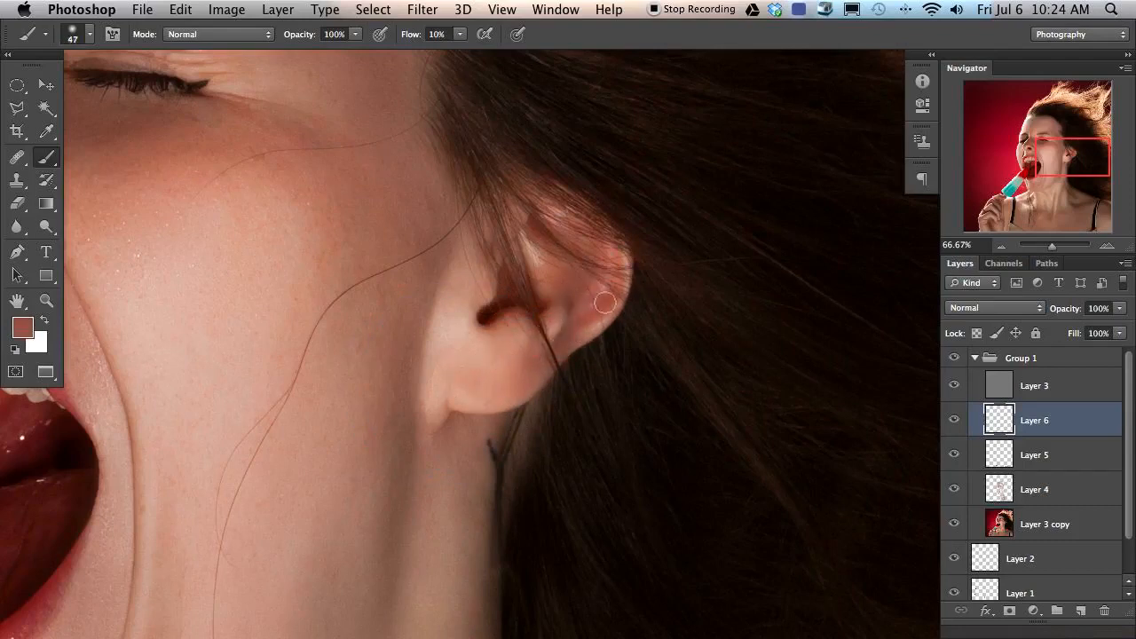
pyautogui.keyDown('alt'); pyautogui.click(613, 303); pyautogui.keyUp('alt')
pyautogui.keyDown('alt'); pyautogui.click(480, 400); pyautogui.keyUp('alt')
pyautogui.keyDown('alt'); pyautogui.click(492, 369); pyautogui.keyUp('alt')
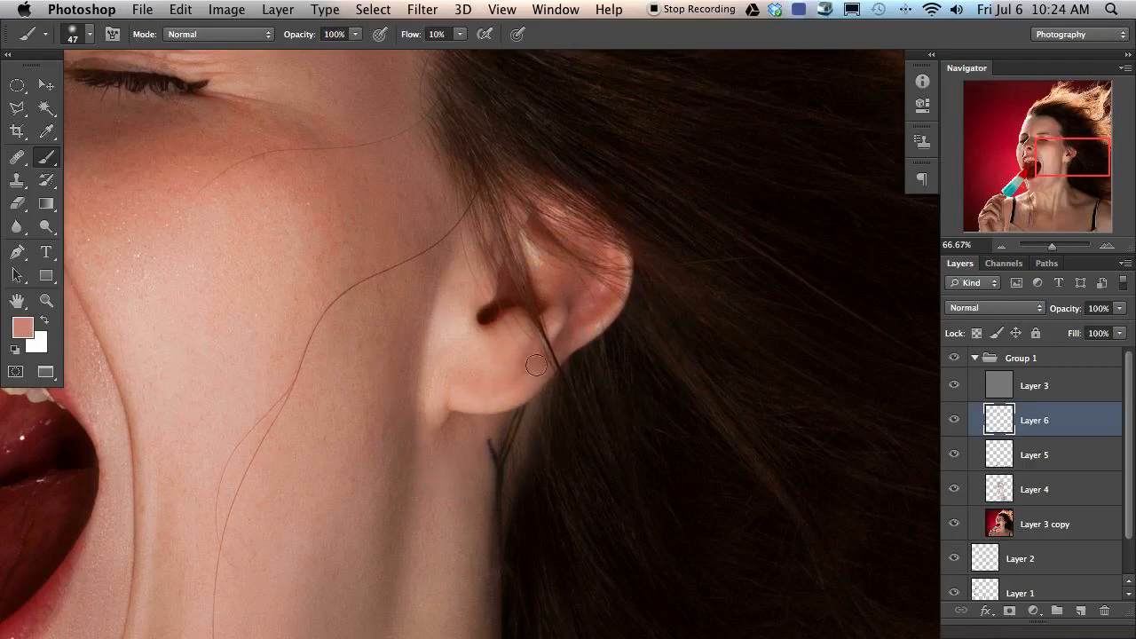
pyautogui.keyDown('alt'); pyautogui.click(560, 310); pyautogui.keyUp('alt')
pyautogui.keyDown('alt'); pyautogui.click(569, 269); pyautogui.keyUp('alt')
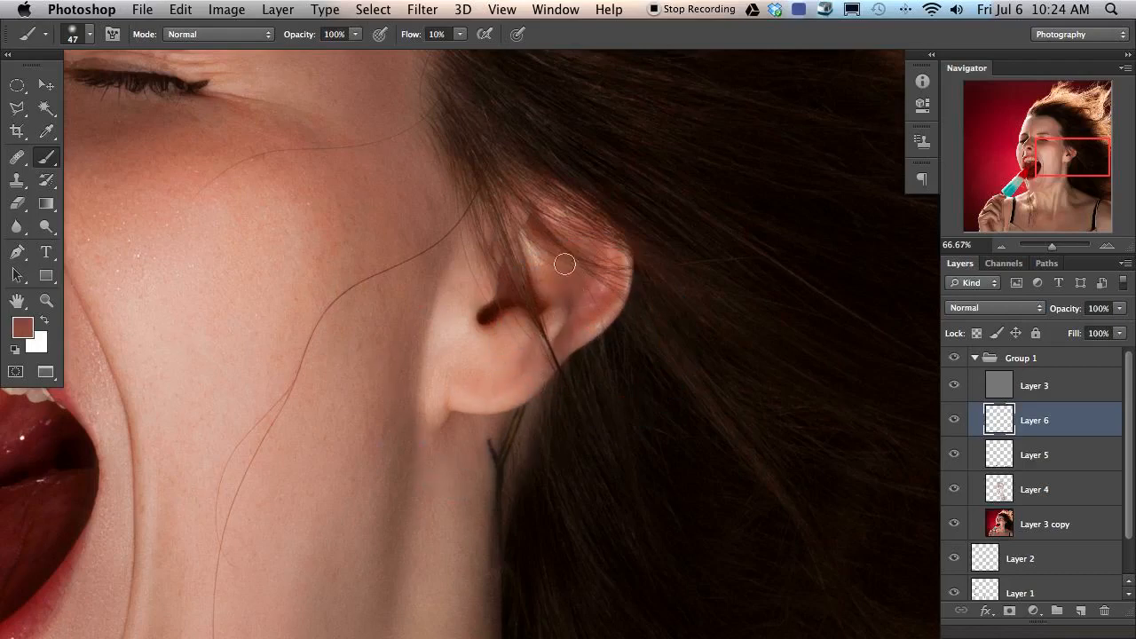
pyautogui.keyDown('alt'); pyautogui.click(545, 303); pyautogui.keyUp('alt')
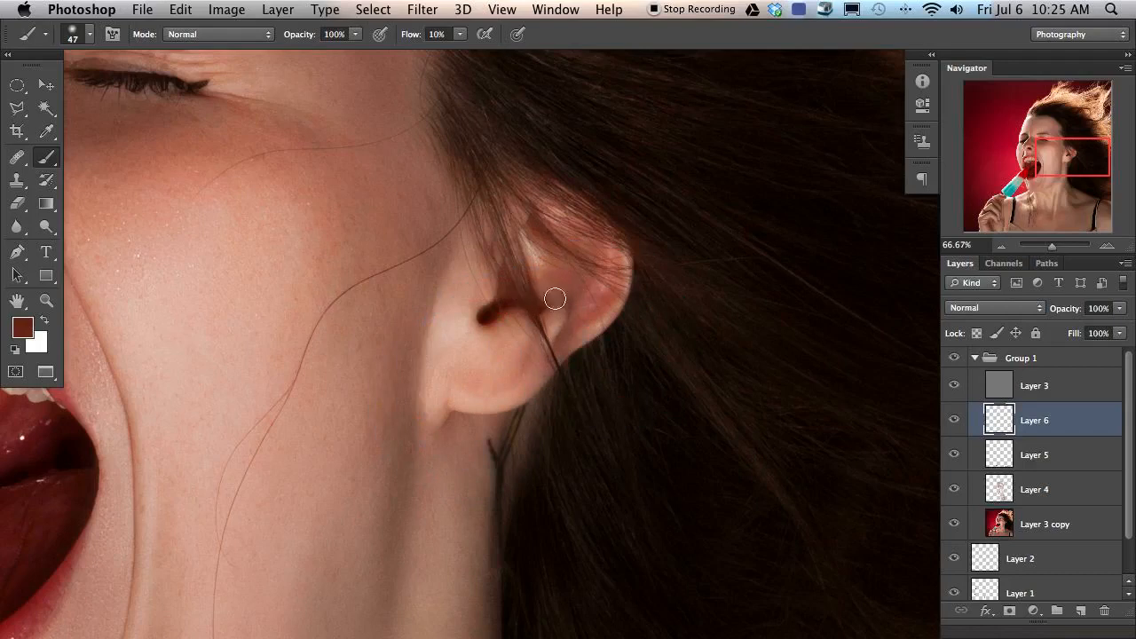
pyautogui.click(954, 422)
pyautogui.click(954, 422)
pyautogui.click(955, 423)
pyautogui.click(954, 422)
pyautogui.click(954, 423)
pyautogui.click(954, 422)
# Step: Enlarge the brush to 77 px and blend the shadow edge between the cheek and the ear with sampled tones
pyautogui.keyDown('alt'); pyautogui.click(411, 402); pyautogui.keyUp('alt')
pyautogui.press(']')
pyautogui.press(']')
pyautogui.press(']')
pyautogui.moveTo(410, 355); pyautogui.dragTo(405, 405)
pyautogui.keyDown('alt'); pyautogui.click(442, 343); pyautogui.keyUp('alt')
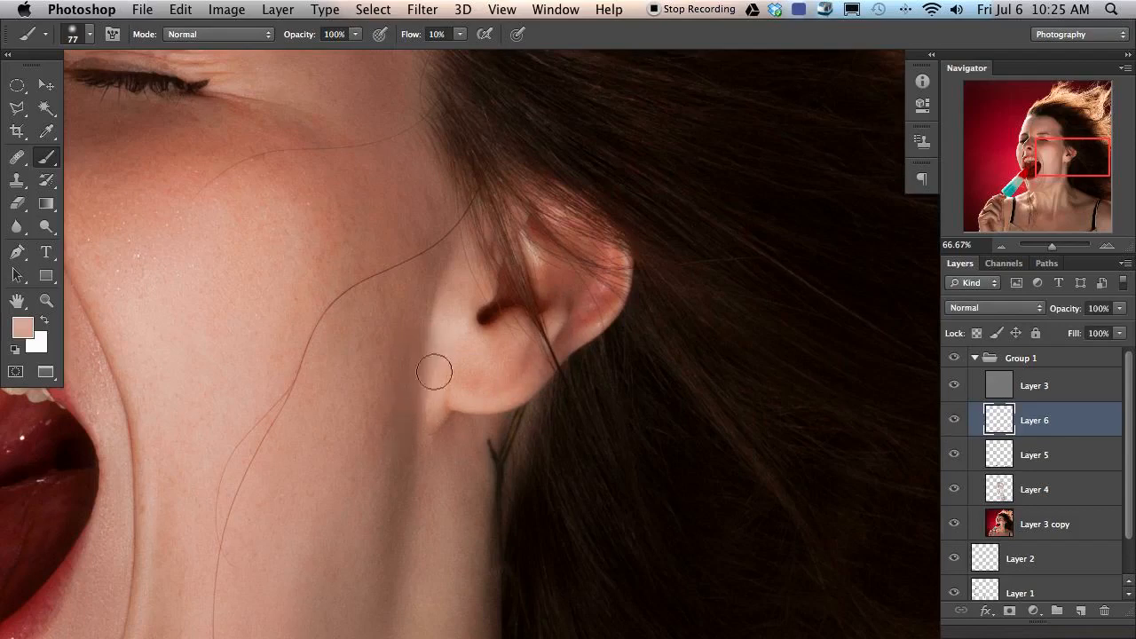
pyautogui.keyDown('alt'); pyautogui.click(407, 364); pyautogui.keyUp('alt')
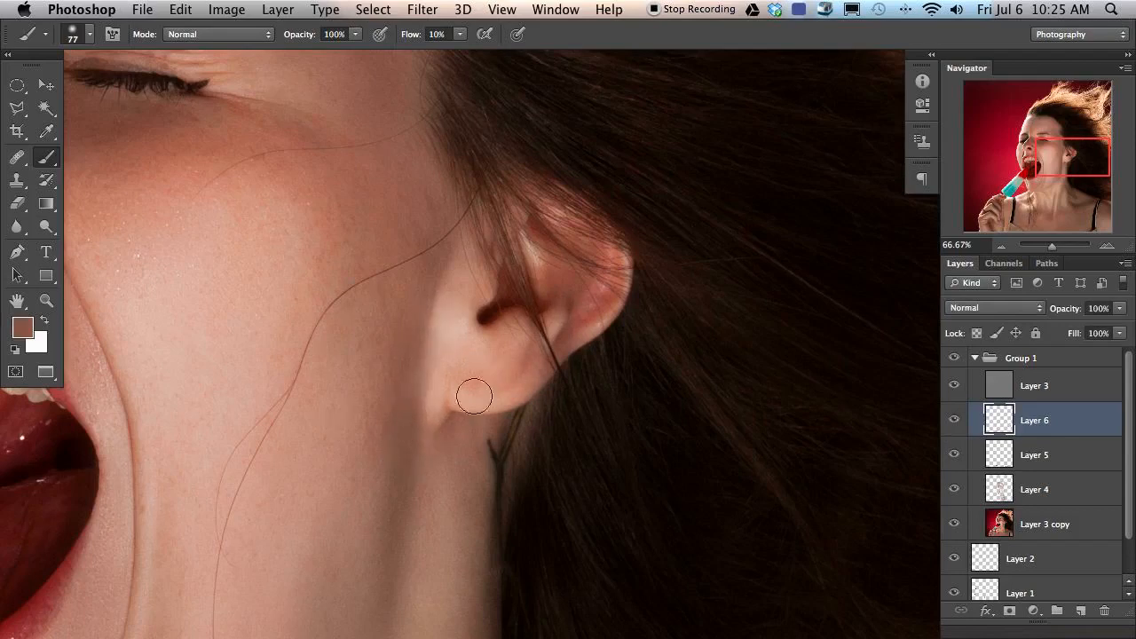
# Step: Add a new layer above Layer 6 and even out the upper arm beside the near strap, enlarging the brush to 221 px
pyautogui.press('super+minus')
pyautogui.moveTo(363, 429); pyautogui.dragTo(419, 456)
pyautogui.scroll(-5, 419, 455)
pyautogui.moveTo(472, 349); pyautogui.dragTo(509, 407)
pyautogui.scroll(-5, 492, 440)
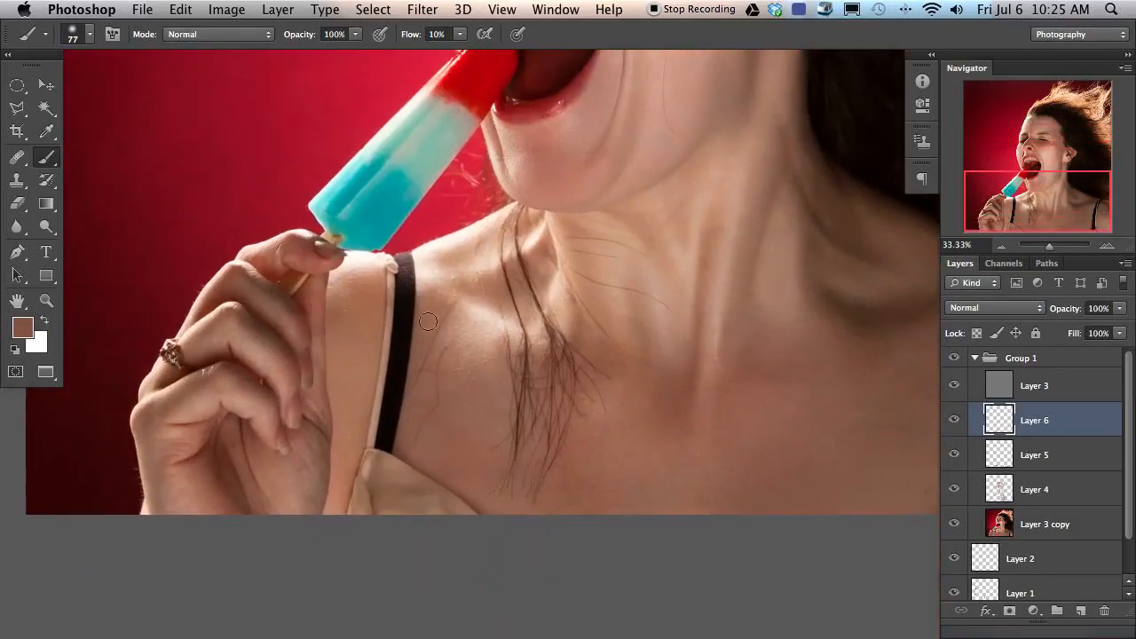
pyautogui.press('super+alt+shift+n')
pyautogui.moveTo(355, 342); pyautogui.dragTo(381, 343)
pyautogui.keyDown('alt'); pyautogui.click(346, 275); pyautogui.keyUp('alt')
pyautogui.keyDown('alt'); pyautogui.click(343, 382); pyautogui.keyUp('alt')
pyautogui.moveTo(337, 397)
pyautogui.mouseDown()
pyautogui.moveTo(358, 373)
pyautogui.moveTo(373, 378)
pyautogui.mouseUp()
pyautogui.keyDown('alt'); pyautogui.click(358, 428); pyautogui.keyUp('alt')
pyautogui.moveTo(329, 484); pyautogui.dragTo(333, 495)
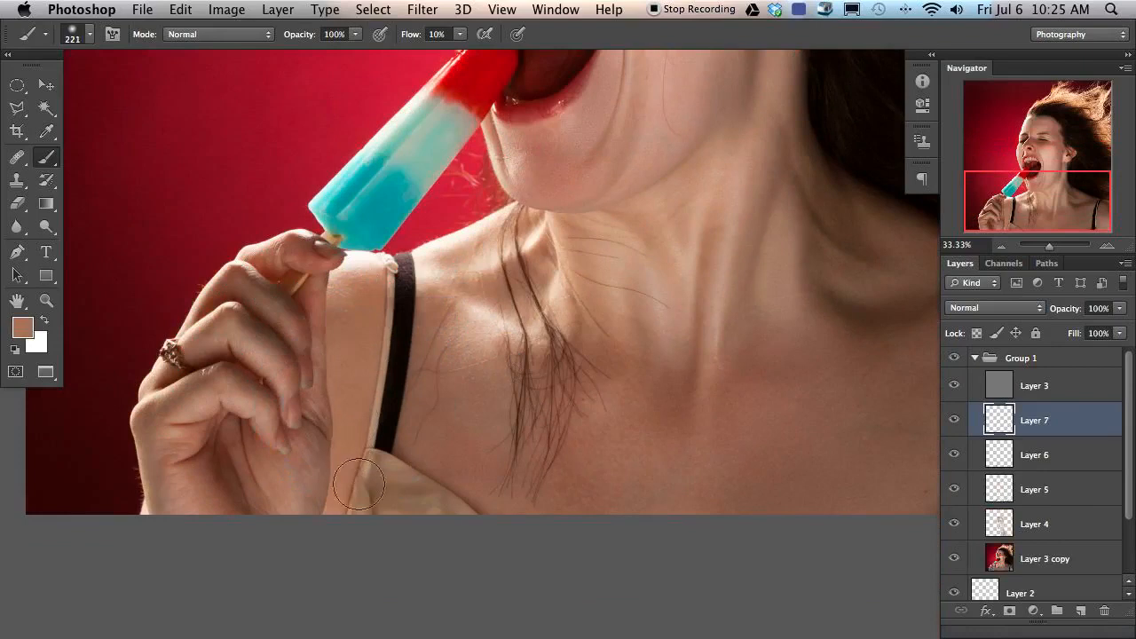
# Step: Enlarge the brush to 683 px and smooth the near and central chest with broad strokes of sampled tones
pyautogui.keyDown('alt'); pyautogui.click(457, 436); pyautogui.keyUp('alt')
pyautogui.moveTo(459, 388)
pyautogui.mouseDown()
pyautogui.moveTo(470, 388)
pyautogui.moveTo(416, 417)
pyautogui.moveTo(527, 512)
pyautogui.moveTo(584, 473)
pyautogui.moveTo(624, 472)
pyautogui.mouseUp()
pyautogui.moveTo(713, 439); pyautogui.dragTo(649, 467)
pyautogui.keyDown('alt'); pyautogui.click(693, 338); pyautogui.keyUp('alt')
pyautogui.moveTo(675, 413)
pyautogui.mouseDown()
pyautogui.moveTo(649, 462)
pyautogui.moveTo(613, 398)
pyautogui.mouseUp()
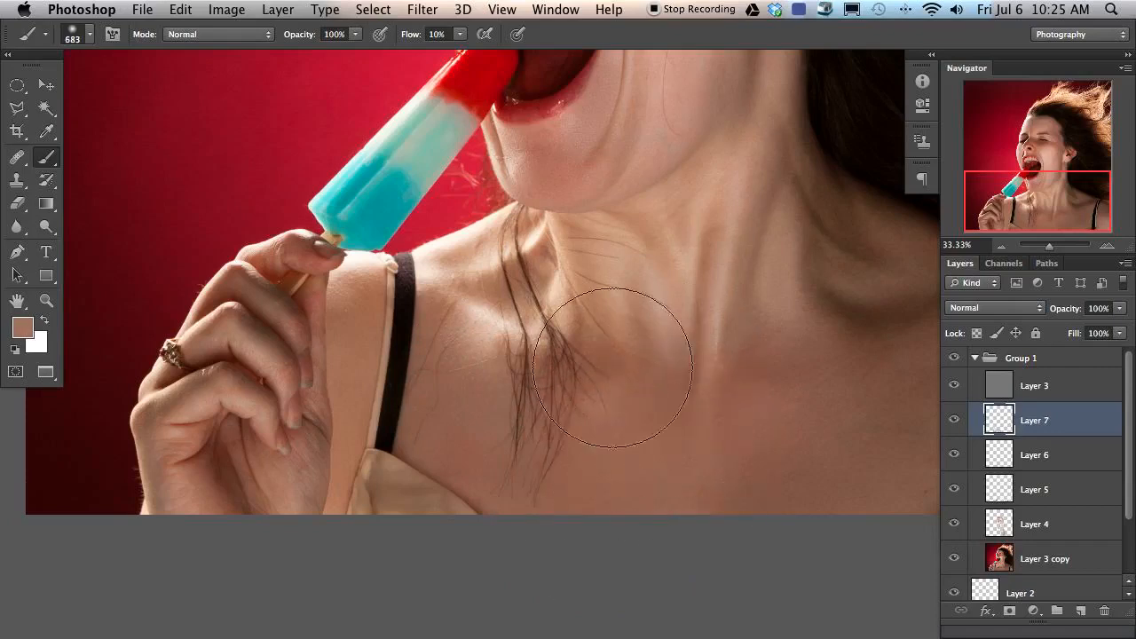
# Step: Smooth the far side of the chest and the shoulder beyond the strap with sampled tones at 683 px
pyautogui.scroll(-2, 657, 434)
pyautogui.hscroll(8, 494, 436)
pyautogui.moveTo(585, 462)
pyautogui.mouseDown()
pyautogui.moveTo(613, 510)
pyautogui.moveTo(641, 456)
pyautogui.mouseUp()
pyautogui.keyDown('alt'); pyautogui.click(657, 370); pyautogui.keyUp('alt')
pyautogui.moveTo(649, 334)
pyautogui.mouseDown()
pyautogui.moveTo(614, 369)
pyautogui.moveTo(594, 361)
pyautogui.mouseUp()
pyautogui.keyDown('alt'); pyautogui.click(589, 365); pyautogui.keyUp('alt')
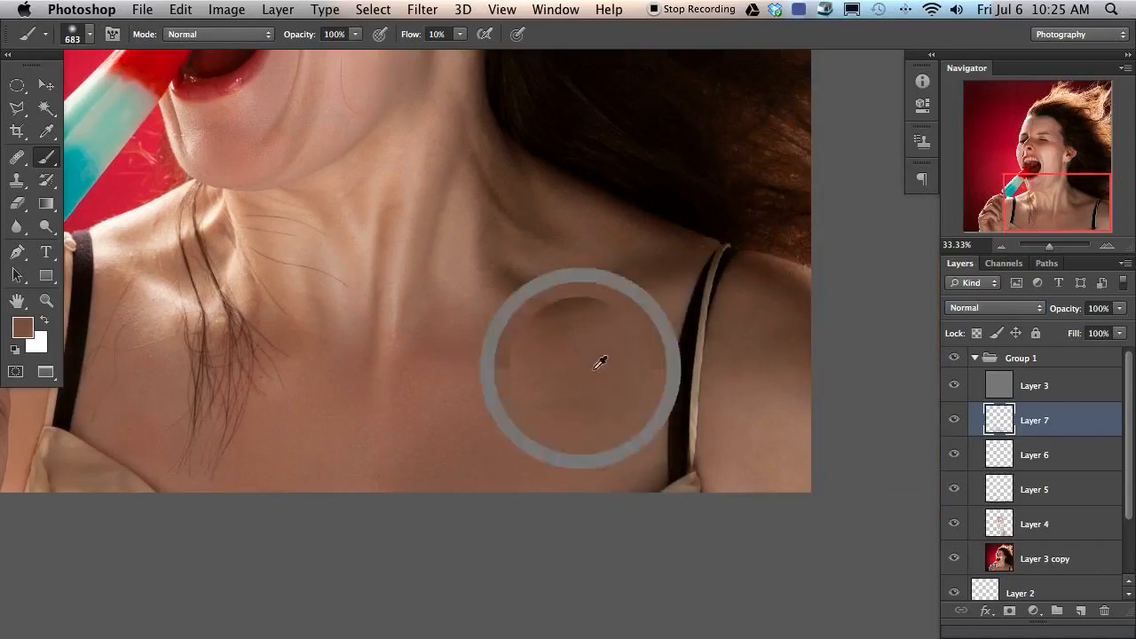
pyautogui.keyDown('alt'); pyautogui.click(763, 462); pyautogui.keyUp('alt')
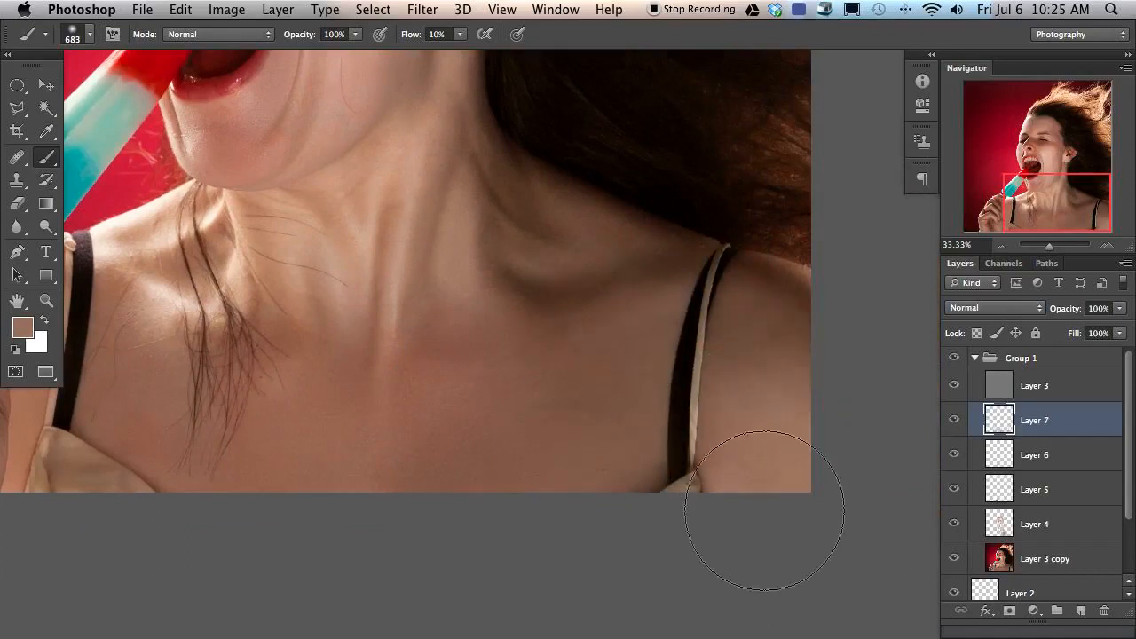
# Step: Reduce the brush to 245 px and blend the far collarbone, its hollow and the shoulder slope with sampled tones
pyautogui.keyDown('alt'); pyautogui.click(575, 347); pyautogui.keyUp('alt')
pyautogui.moveTo(546, 322); pyautogui.dragTo(476, 323)
pyautogui.moveTo(555, 294)
pyautogui.mouseDown()
pyautogui.moveTo(537, 292)
pyautogui.moveTo(579, 269)
pyautogui.mouseUp()
pyautogui.keyDown('alt'); pyautogui.click(523, 274); pyautogui.keyUp('alt')
pyautogui.moveTo(568, 271)
pyautogui.mouseDown()
pyautogui.moveTo(546, 278)
pyautogui.moveTo(581, 284)
pyautogui.mouseUp()
pyautogui.keyDown('alt'); pyautogui.click(525, 261); pyautogui.keyUp('alt')
pyautogui.keyDown('alt'); pyautogui.click(586, 247); pyautogui.keyUp('alt')
pyautogui.moveTo(597, 222); pyautogui.dragTo(569, 229)
pyautogui.keyDown('alt'); pyautogui.click(651, 276); pyautogui.keyUp('alt')
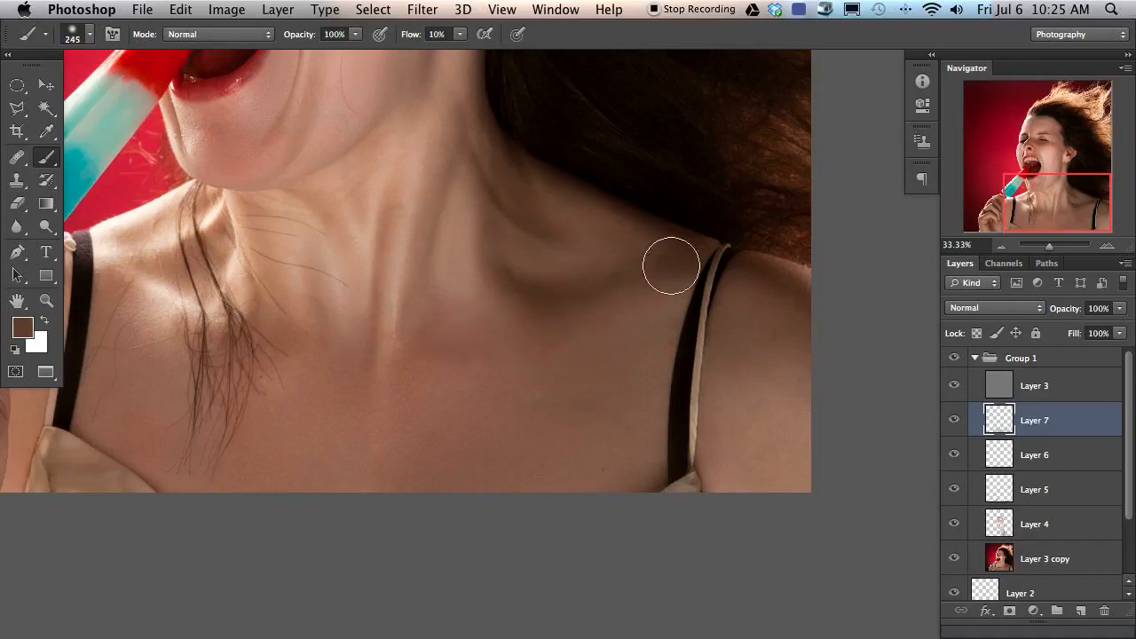
pyautogui.keyDown('alt'); pyautogui.click(655, 290); pyautogui.keyUp('alt')
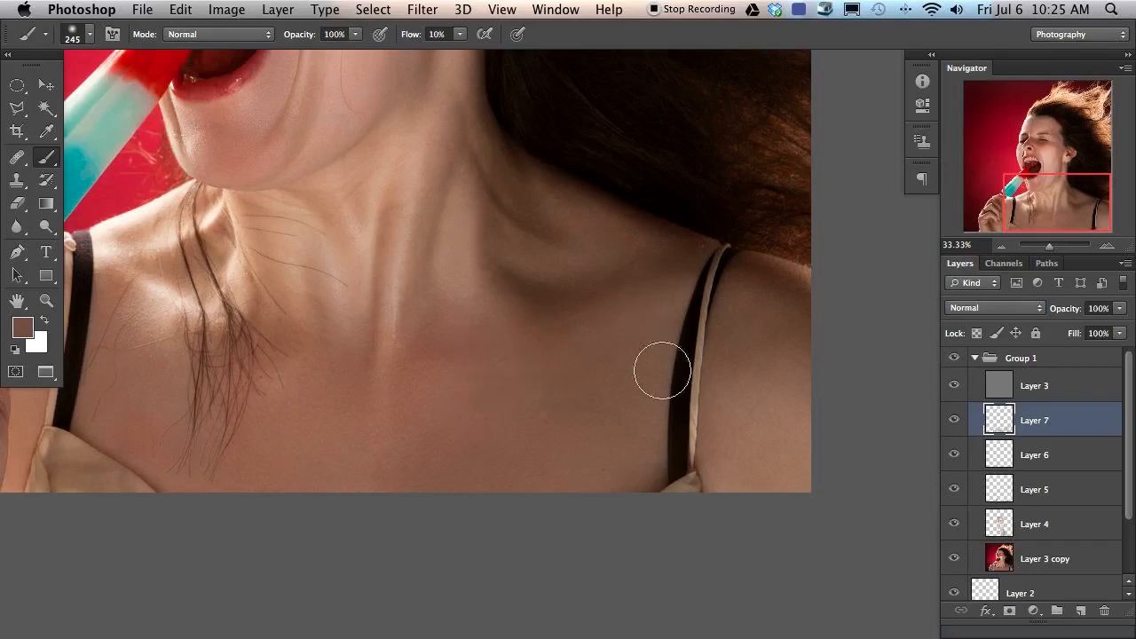
# Step: Add a new layer above Layer 7 and even out the wrist and palm with sampled tones, reducing the brush to 161 px
pyautogui.hscroll(-15, 353, 418)
pyautogui.scroll(-3, 510, 406)
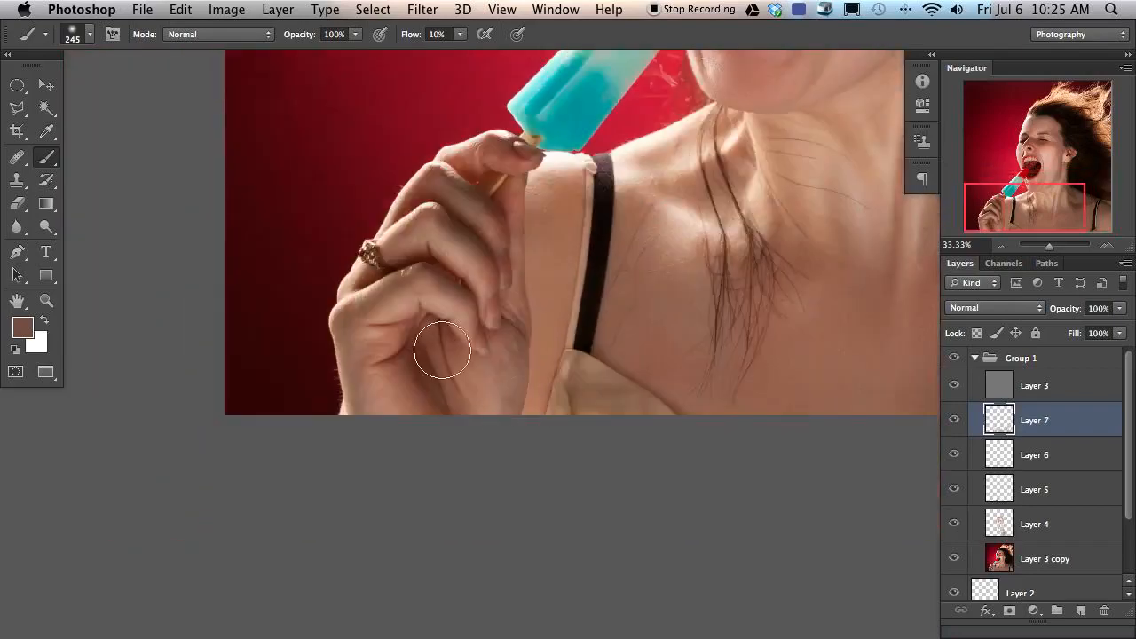
pyautogui.press('alt+shift+super+n')
pyautogui.keyDown('alt'); pyautogui.click(393, 387); pyautogui.keyUp('alt')
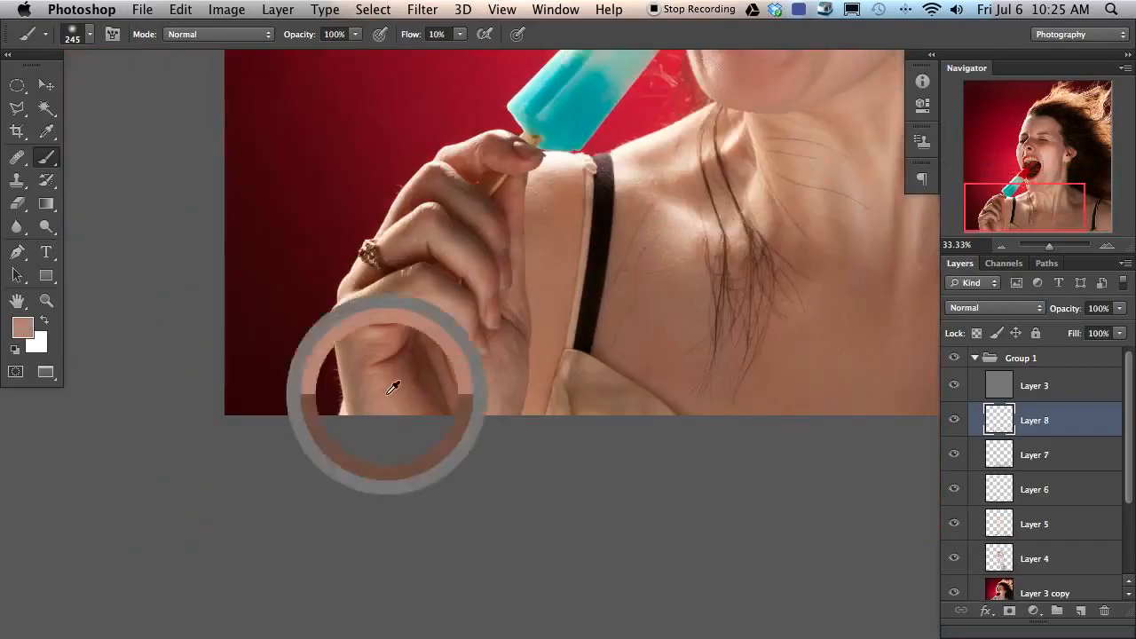
pyautogui.keyDown('alt'); pyautogui.click(375, 398); pyautogui.keyUp('alt')
pyautogui.moveTo(367, 397); pyautogui.dragTo(355, 401)
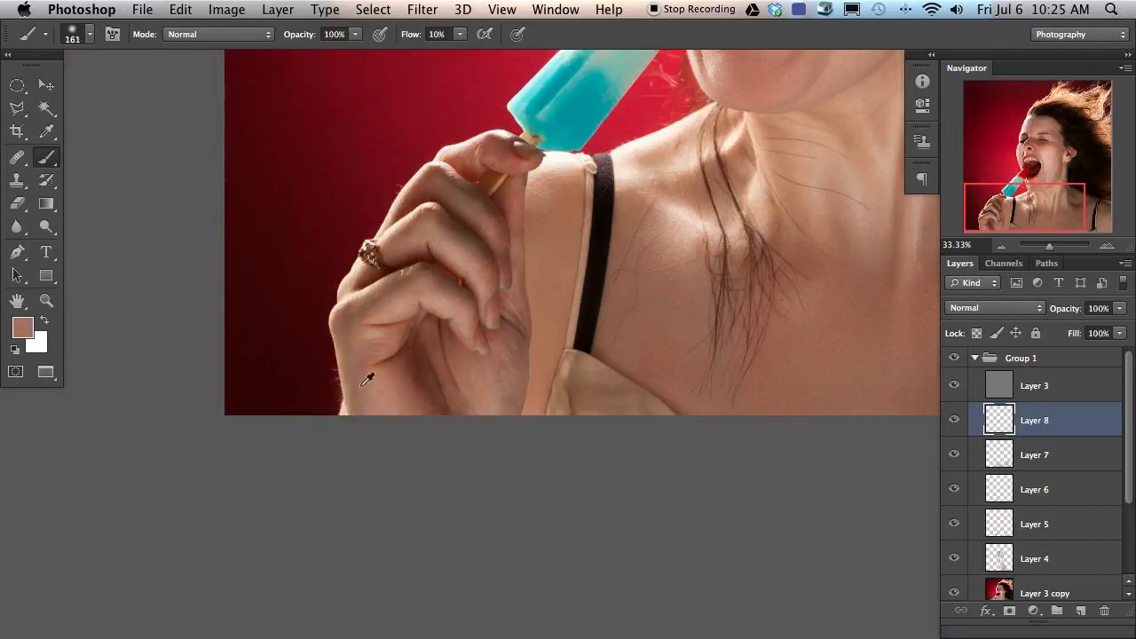
pyautogui.keyDown('alt'); pyautogui.click(390, 395); pyautogui.keyUp('alt')
pyautogui.keyDown('alt'); pyautogui.click(417, 390); pyautogui.keyUp('alt')
pyautogui.keyDown('alt'); pyautogui.click(438, 386); pyautogui.keyUp('alt')
pyautogui.keyDown('alt'); pyautogui.click(472, 381); pyautogui.keyUp('alt')
# Step: Blend the palm beside the little finger and, with the brush reduced to 59 px, the finger and its knuckle using sampled tones
pyautogui.keyDown('alt'); pyautogui.click(449, 331); pyautogui.keyUp('alt')
pyautogui.keyDown('alt'); pyautogui.click(430, 298); pyautogui.keyUp('alt')
pyautogui.keyDown('alt'); pyautogui.click(450, 289); pyautogui.keyUp('alt')
pyautogui.moveTo(445, 289); pyautogui.dragTo(435, 285)
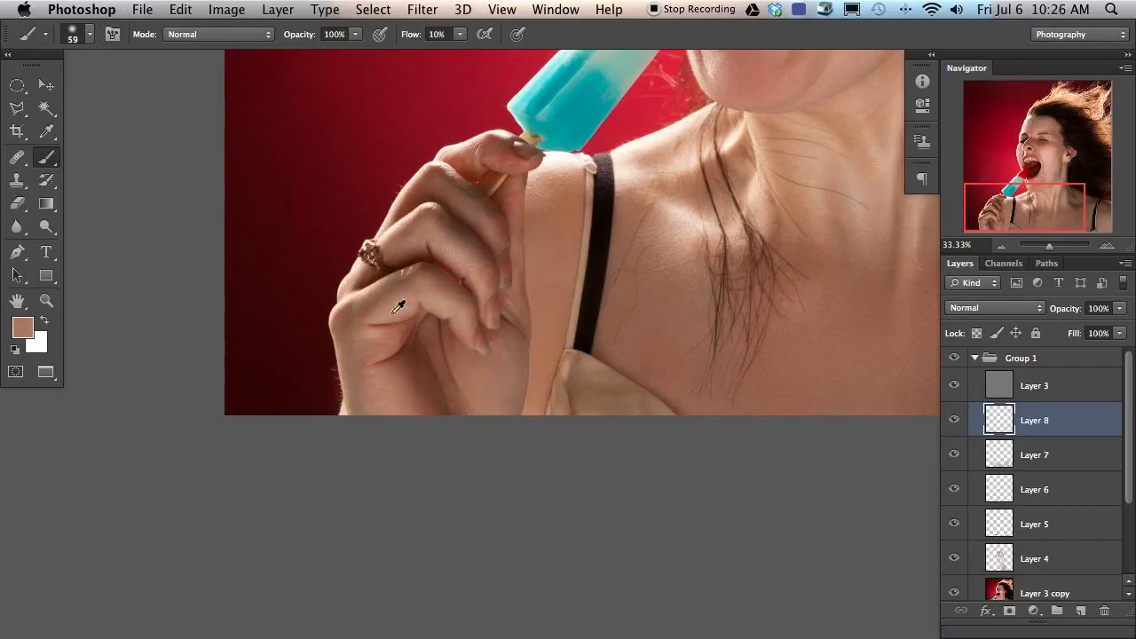
pyautogui.keyDown('alt'); pyautogui.click(364, 286); pyautogui.keyUp('alt')
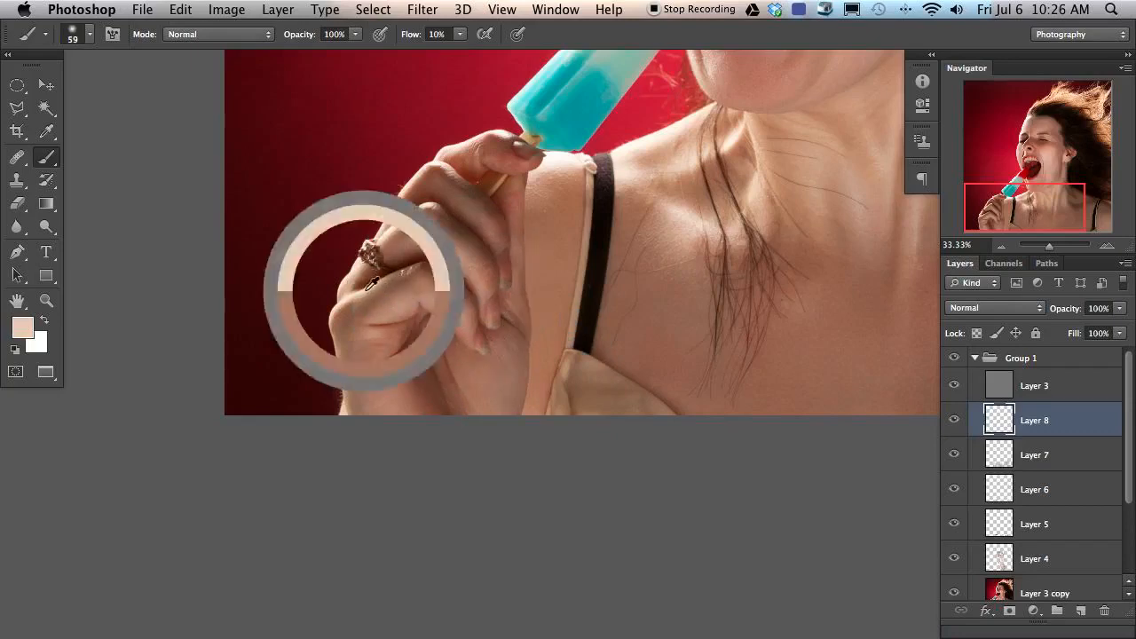
pyautogui.keyDown('alt'); pyautogui.click(371, 287); pyautogui.keyUp('alt')
pyautogui.keyDown('alt'); pyautogui.click(371, 298); pyautogui.keyUp('alt')
# Step: Enlarge the brush to 143 px and smooth the little finger from knuckle to fingertip with sampled tones, undoing one stroke
pyautogui.moveTo(358, 310); pyautogui.dragTo(362, 307)
pyautogui.keyDown('alt'); pyautogui.click(368, 288); pyautogui.keyUp('alt')
pyautogui.keyDown('alt'); pyautogui.click(370, 301); pyautogui.keyUp('alt')
pyautogui.keyDown('alt'); pyautogui.click(401, 295); pyautogui.keyUp('alt')
pyautogui.keyDown('alt'); pyautogui.click(357, 307); pyautogui.keyUp('alt')
pyautogui.moveTo(353, 307); pyautogui.dragTo(363, 308)
pyautogui.keyDown('alt'); pyautogui.click(394, 296); pyautogui.keyUp('alt')
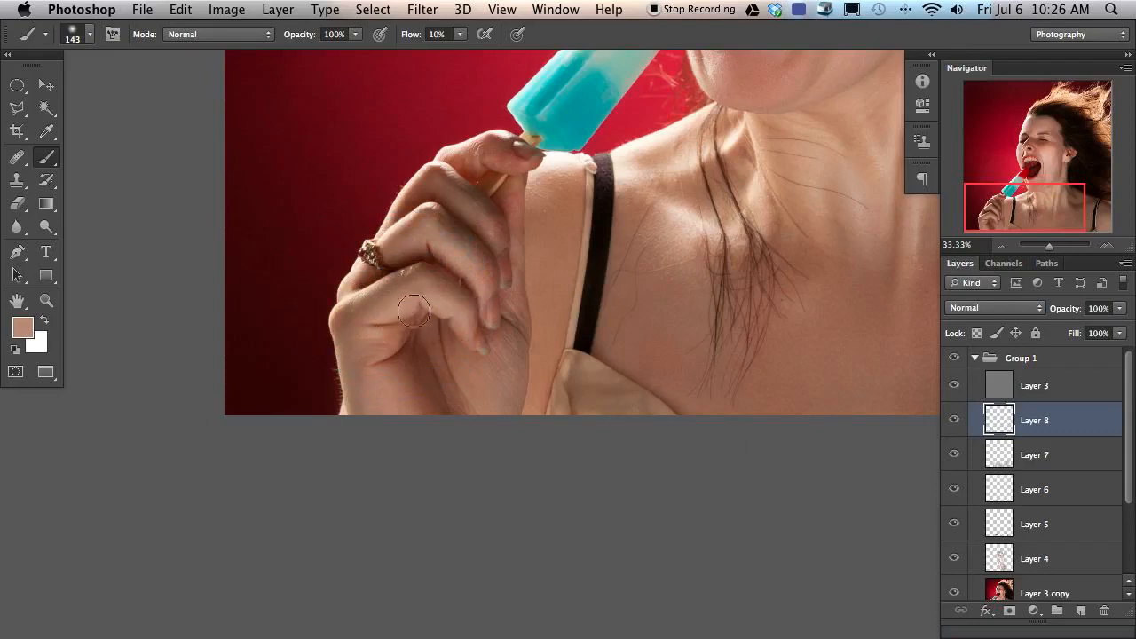
pyautogui.keyDown('alt'); pyautogui.click(414, 298); pyautogui.keyUp('alt')
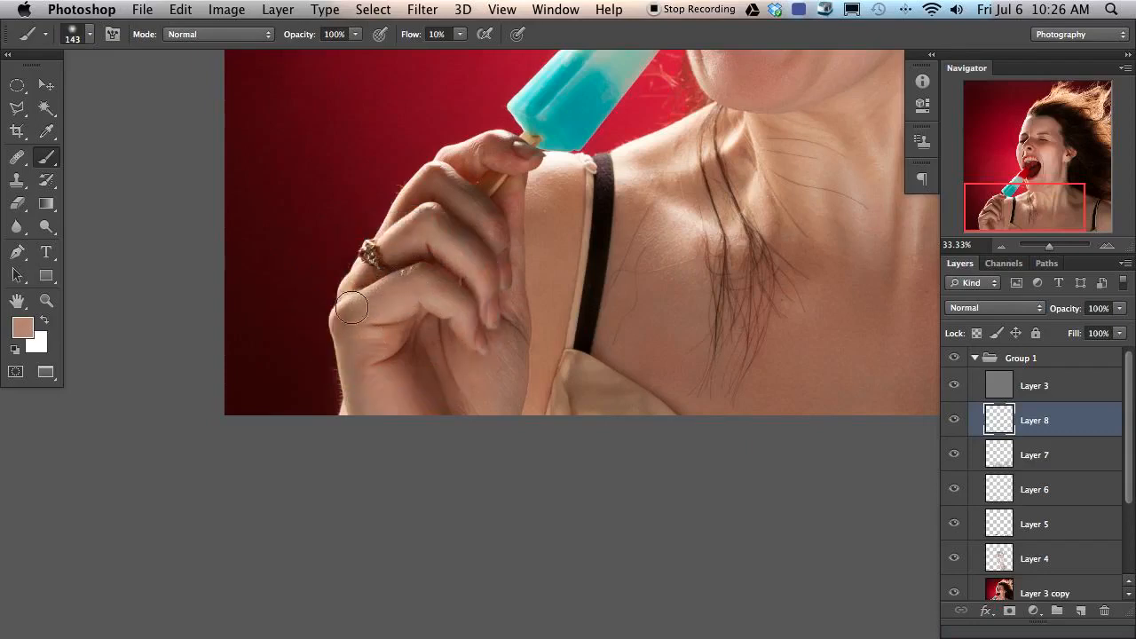
pyautogui.press('super+z')
pyautogui.keyDown('alt'); pyautogui.click(436, 294); pyautogui.keyUp('alt')
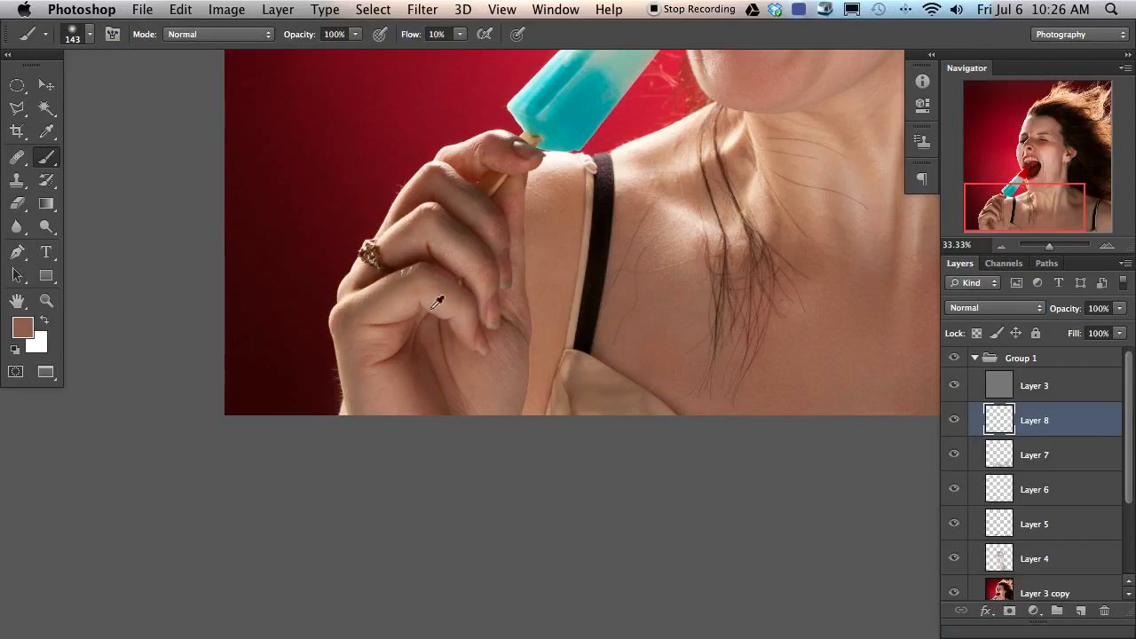
pyautogui.keyDown('alt'); pyautogui.click(475, 330); pyautogui.keyUp('alt')
# Step: Reduce the brush to 59 px and blend the shadowed areas of the ringed finger with sampled tones
pyautogui.moveTo(494, 209); pyautogui.dragTo(576, 513)
pyautogui.scroll(-10, 474, 399)
pyautogui.hscroll(5, 474, 399)
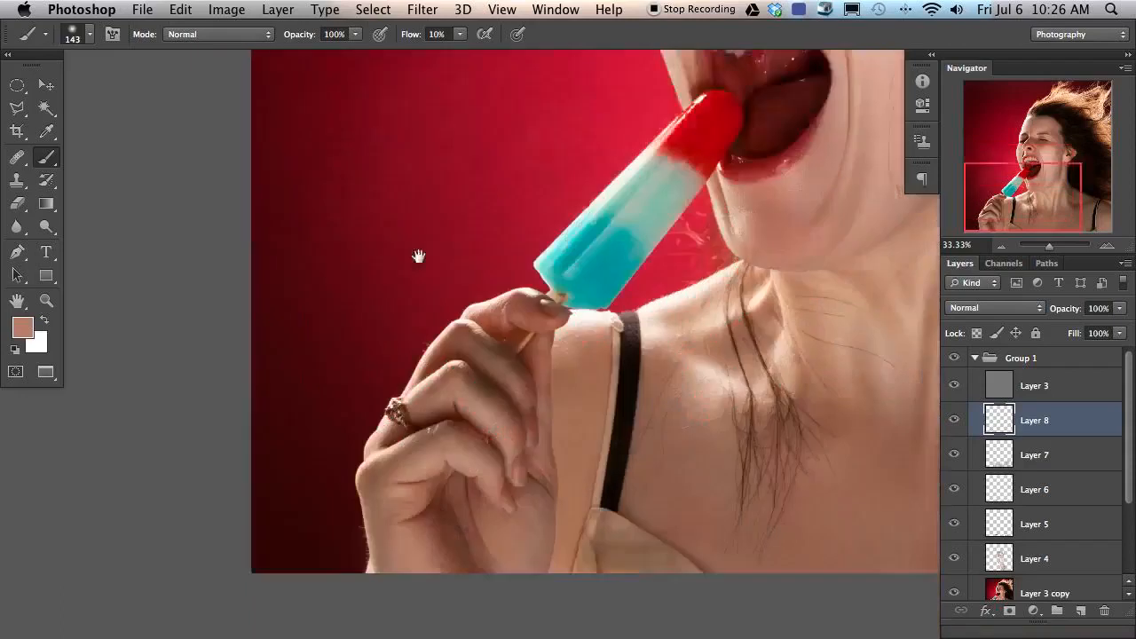
pyautogui.keyDown('alt'); pyautogui.click(426, 308); pyautogui.keyUp('alt')
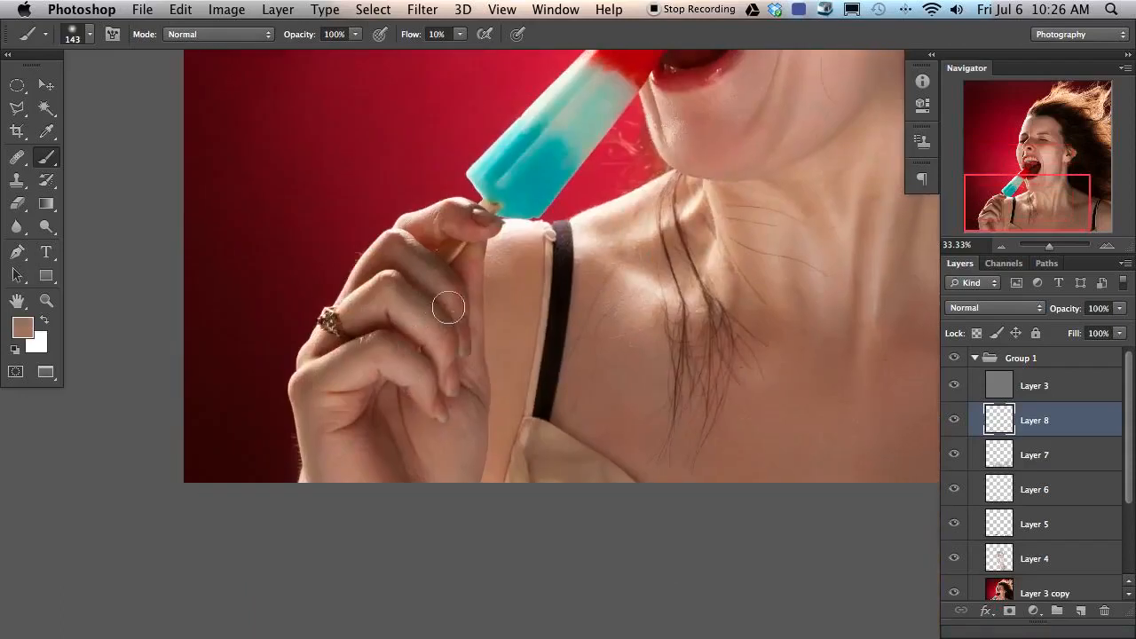
pyautogui.moveTo(448, 308); pyautogui.dragTo(416, 314)
pyautogui.keyDown('alt'); pyautogui.click(421, 298); pyautogui.keyUp('alt')
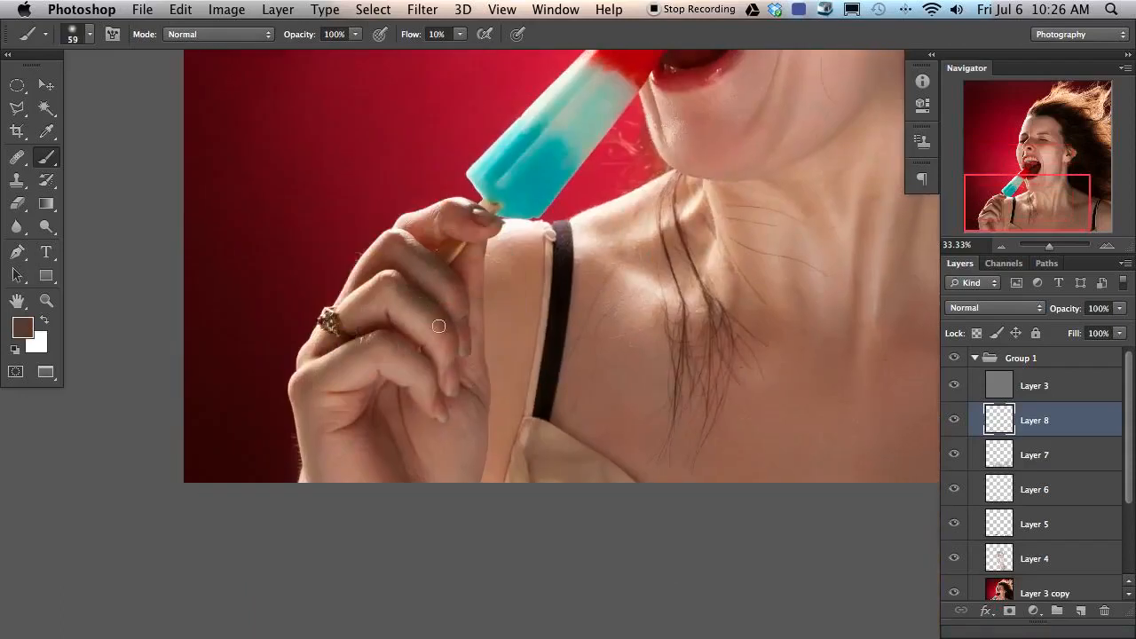
pyautogui.keyDown('alt'); pyautogui.click(418, 317); pyautogui.keyUp('alt')
# Step: Enlarge the brush to 113 px and smooth the ringed finger's knuckle and the middle finger above it with sampled tones
pyautogui.moveTo(417, 317); pyautogui.dragTo(394, 312)
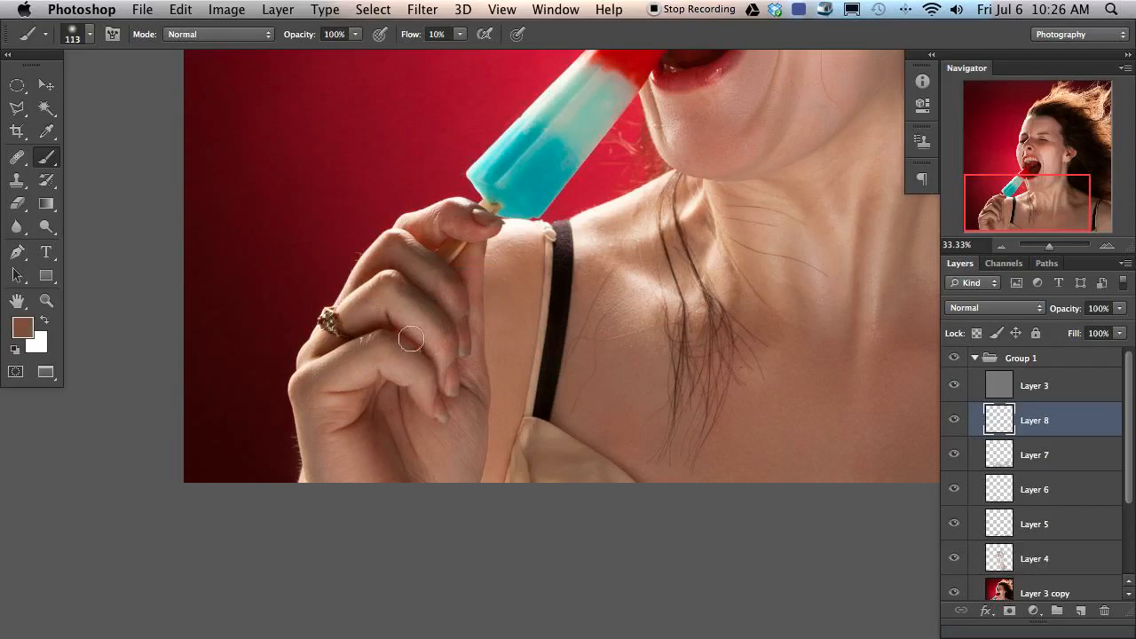
pyautogui.keyDown('alt'); pyautogui.click(372, 307); pyautogui.keyUp('alt')
pyautogui.keyDown('alt'); pyautogui.click(380, 288); pyautogui.keyUp('alt')
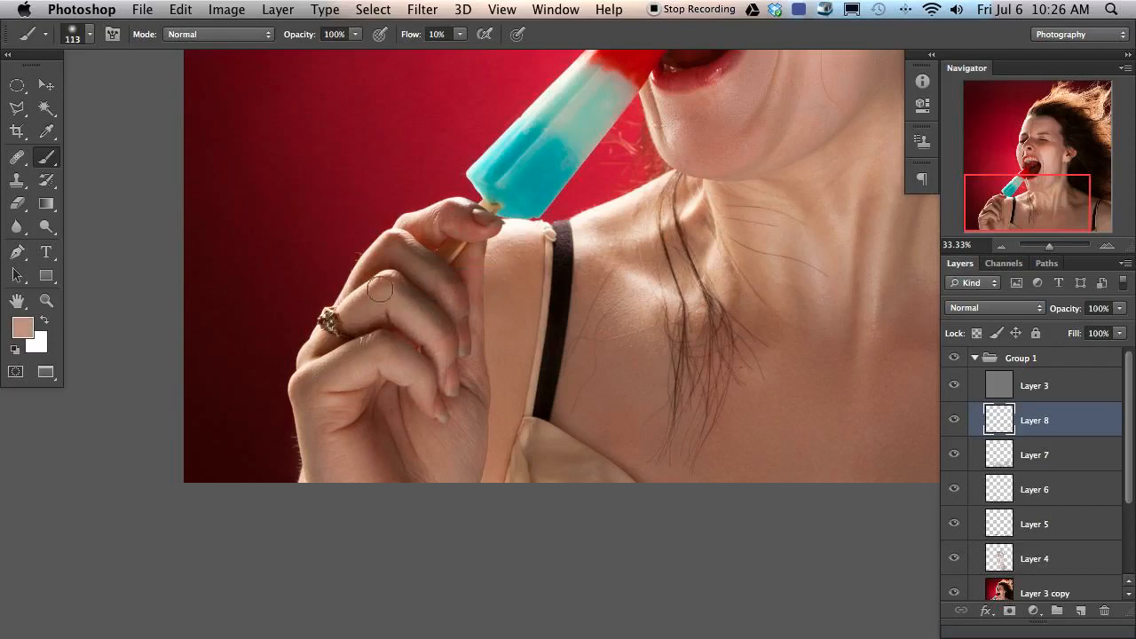
pyautogui.keyDown('alt'); pyautogui.click(415, 252); pyautogui.keyUp('alt')
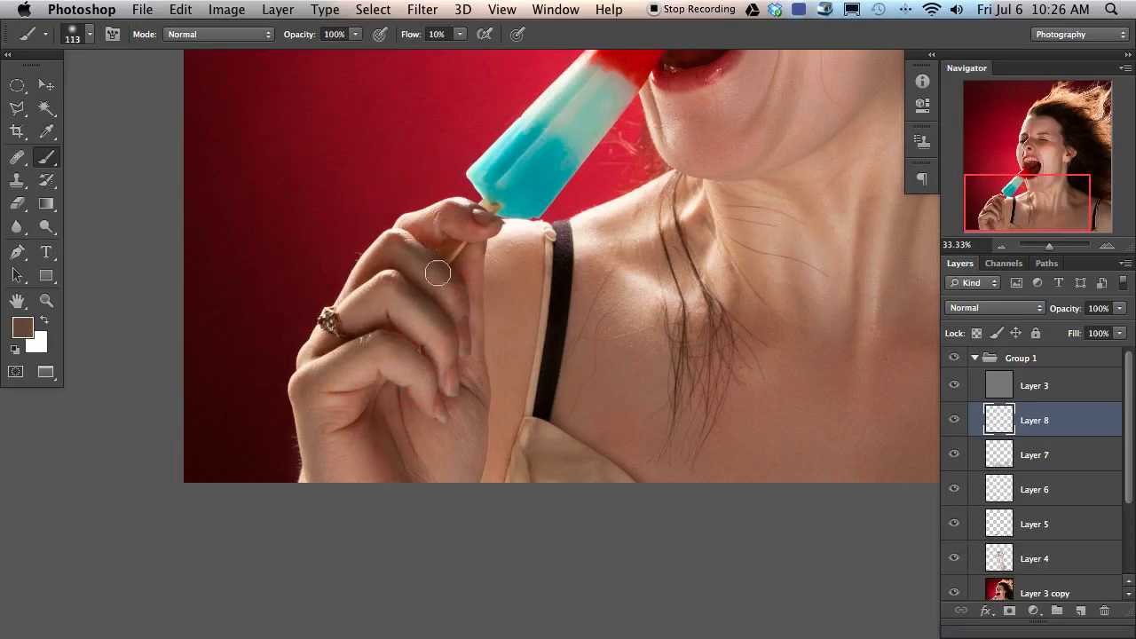
pyautogui.click(456, 292)
# Step: Reduce the brush to 35 px and even out the upper lip and the mouth corner beside the teeth with sampled tones
pyautogui.moveTo(738, 167)
pyautogui.mouseDown()
pyautogui.moveTo(579, 285)
pyautogui.moveTo(525, 424)
pyautogui.moveTo(505, 332)
pyautogui.moveTo(543, 358)
pyautogui.moveTo(535, 405)
pyautogui.moveTo(544, 392)
pyautogui.mouseUp()
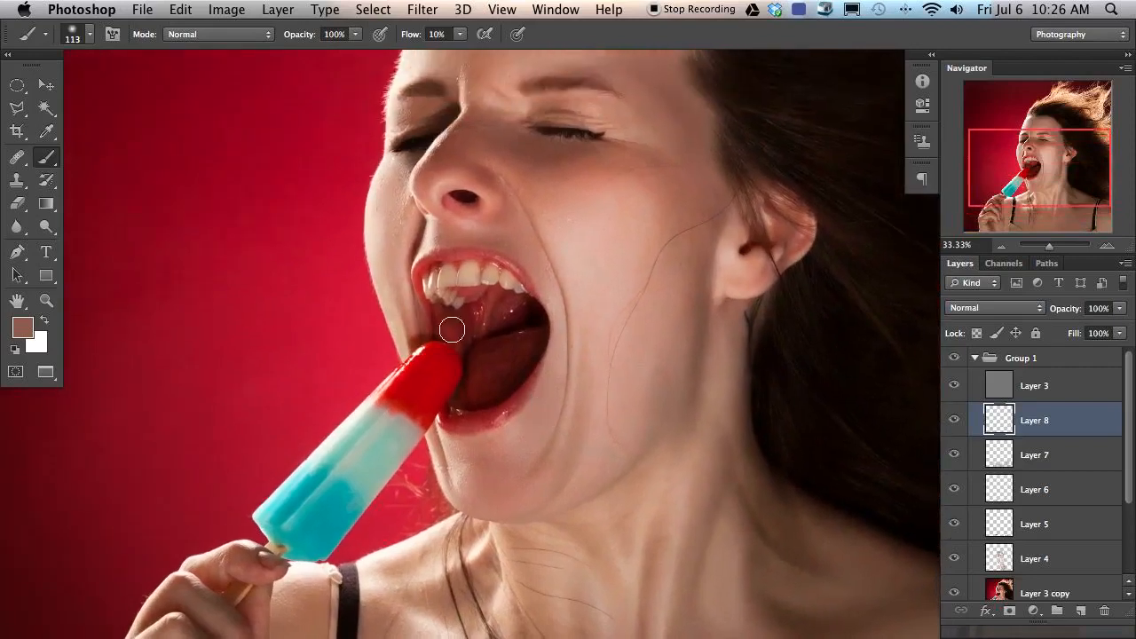
pyautogui.scroll(2, 452, 335)
pyautogui.scroll(3, 515, 266)
pyautogui.moveTo(493, 307); pyautogui.dragTo(448, 309)
pyautogui.keyDown('alt'); pyautogui.click(472, 311); pyautogui.keyUp('alt')
pyautogui.keyDown('alt'); pyautogui.click(445, 321); pyautogui.keyUp('alt')
pyautogui.keyDown('alt'); pyautogui.click(427, 342); pyautogui.keyUp('alt')
pyautogui.moveTo(410, 356); pyautogui.dragTo(410, 359)
pyautogui.keyDown('alt'); pyautogui.click(411, 356); pyautogui.keyUp('alt')
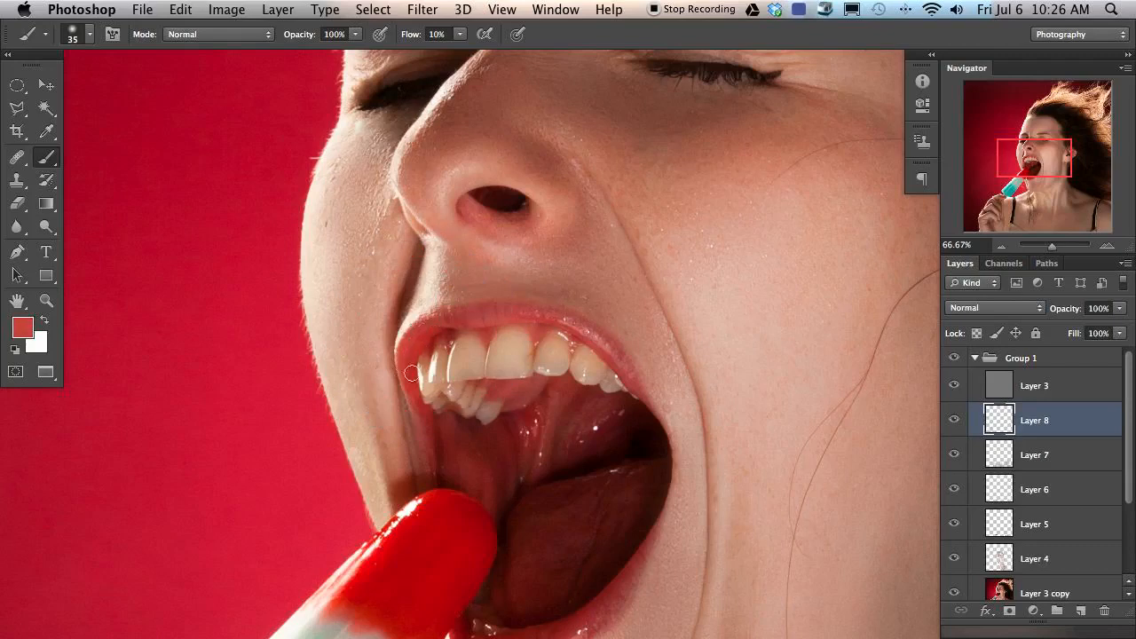
pyautogui.keyDown('alt'); pyautogui.click(427, 410); pyautogui.keyUp('alt')
# Step: Enlarge the brush to 62 px and soften the highlights inside the mouth and around the tongue with sampled dark reds
pyautogui.keyDown('alt'); pyautogui.click(463, 460); pyautogui.keyUp('alt')
pyautogui.moveTo(463, 460); pyautogui.dragTo(458, 468)
pyautogui.keyDown('alt'); pyautogui.click(508, 479); pyautogui.keyUp('alt')
pyautogui.keyDown('alt'); pyautogui.click(523, 462); pyautogui.keyUp('alt')
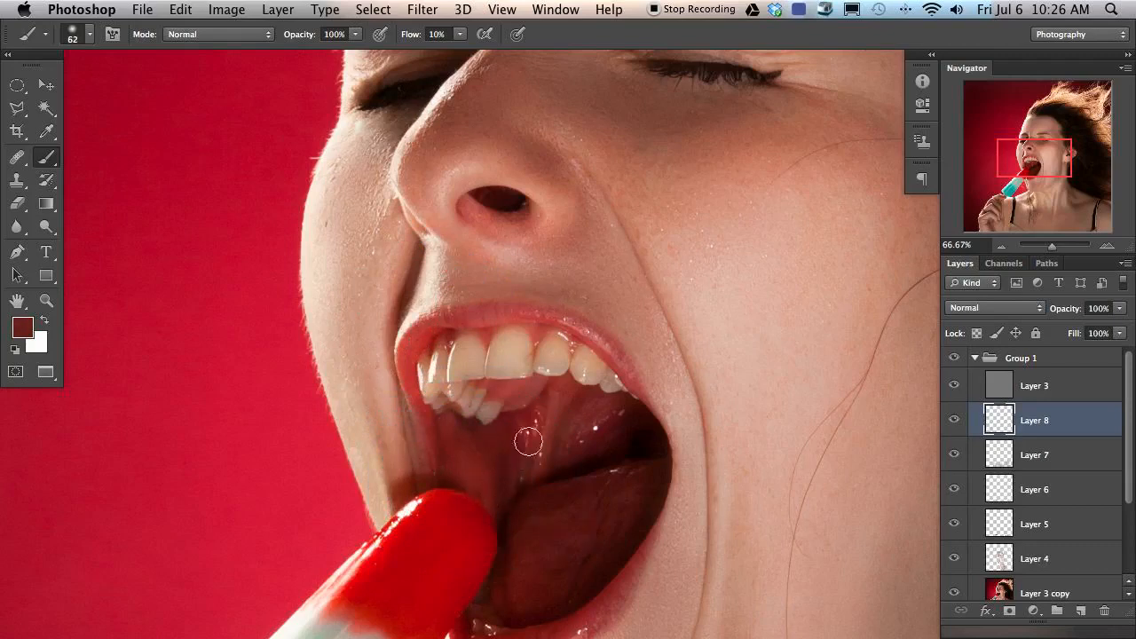
pyautogui.keyDown('alt'); pyautogui.click(549, 462); pyautogui.keyUp('alt')
pyautogui.keyDown('alt'); pyautogui.click(621, 438); pyautogui.keyUp('alt')
# Step: Reduce the brush to 35 px and tone down the bright spots on the upper and lower lips with sampled lip colors
pyautogui.keyDown('alt'); pyautogui.click(601, 340); pyautogui.keyUp('alt')
pyautogui.moveTo(612, 357); pyautogui.dragTo(598, 355)
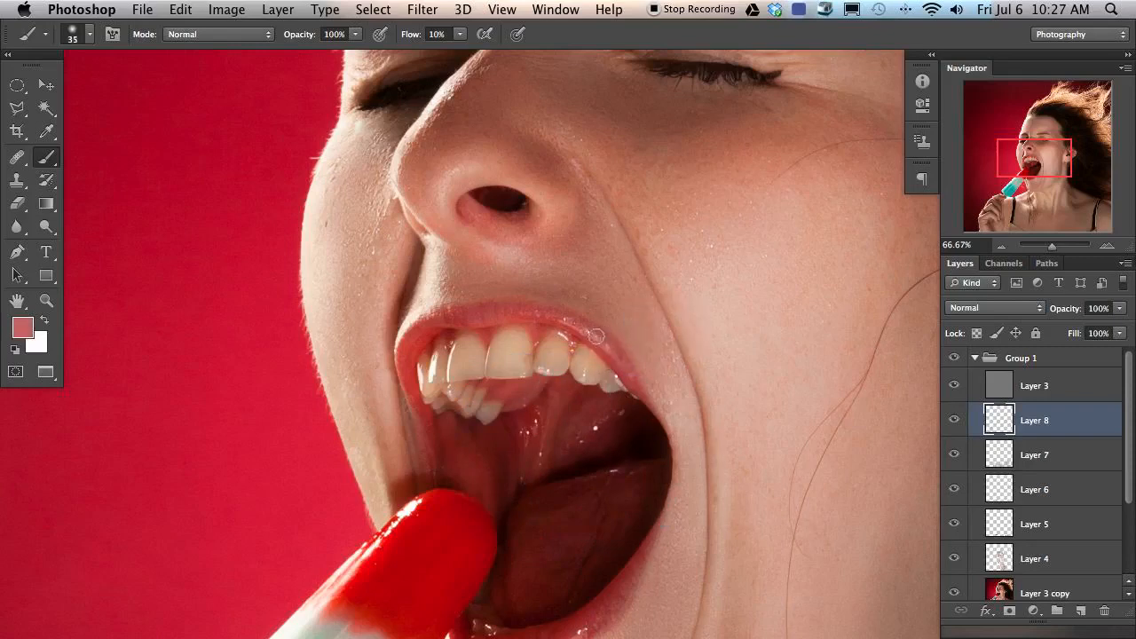
pyautogui.keyDown('alt'); pyautogui.click(586, 335); pyautogui.keyUp('alt')
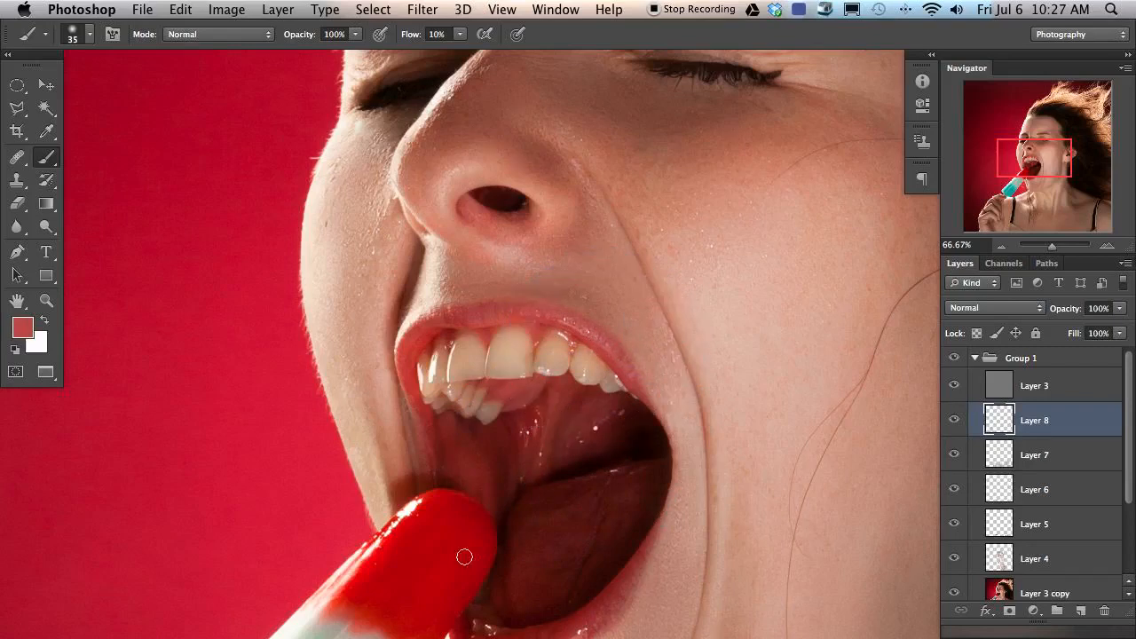
pyautogui.scroll(-5, 530, 483)
pyautogui.keyDown('alt'); pyautogui.click(515, 403); pyautogui.keyUp('alt')
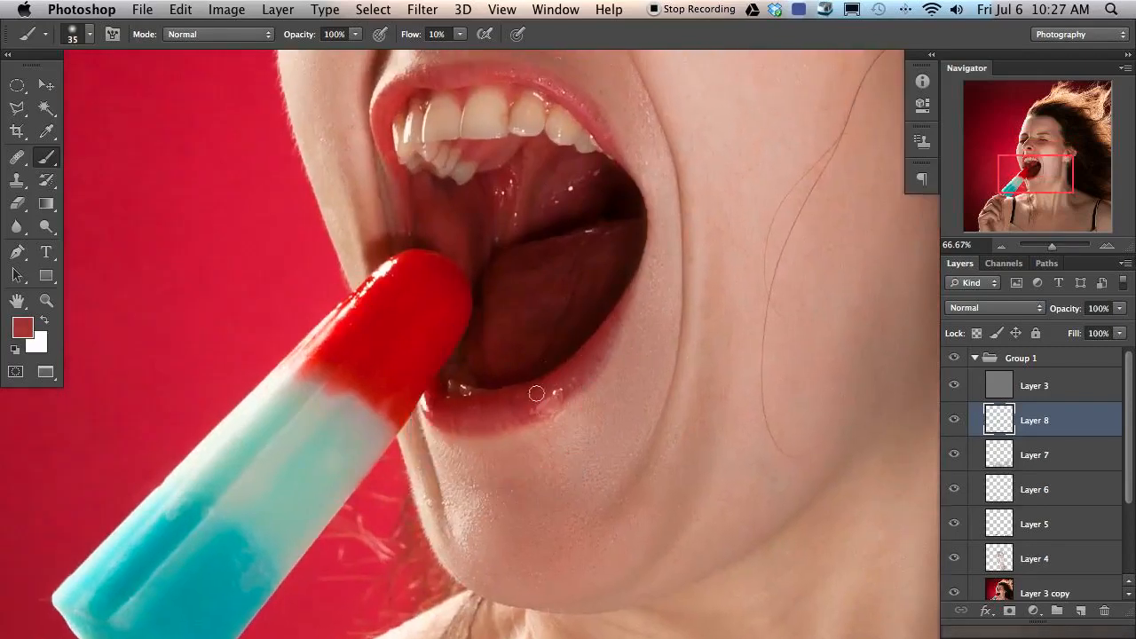
pyautogui.keyDown('alt'); pyautogui.click(593, 359); pyautogui.keyUp('alt')
pyautogui.keyDown('alt'); pyautogui.click(627, 357); pyautogui.keyUp('alt')
# Step: Even out the color of the upper and lower teeth with sampled tooth tones at 35 px
pyautogui.moveTo(442, 527)
pyautogui.mouseDown()
pyautogui.moveTo(479, 512)
pyautogui.moveTo(436, 583)
pyautogui.mouseUp()
pyautogui.moveTo(424, 327)
pyautogui.mouseDown()
pyautogui.moveTo(476, 396)
pyautogui.moveTo(457, 443)
pyautogui.mouseUp()
pyautogui.keyDown('alt'); pyautogui.click(517, 350); pyautogui.keyUp('alt')
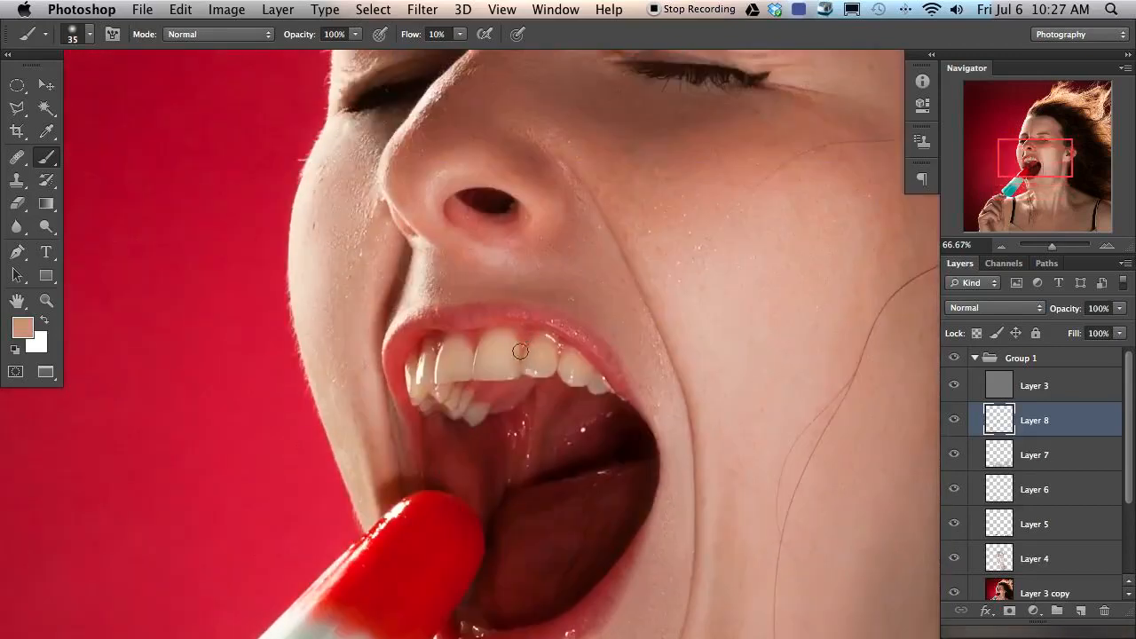
pyautogui.keyDown('alt'); pyautogui.click(515, 357); pyautogui.keyUp('alt')
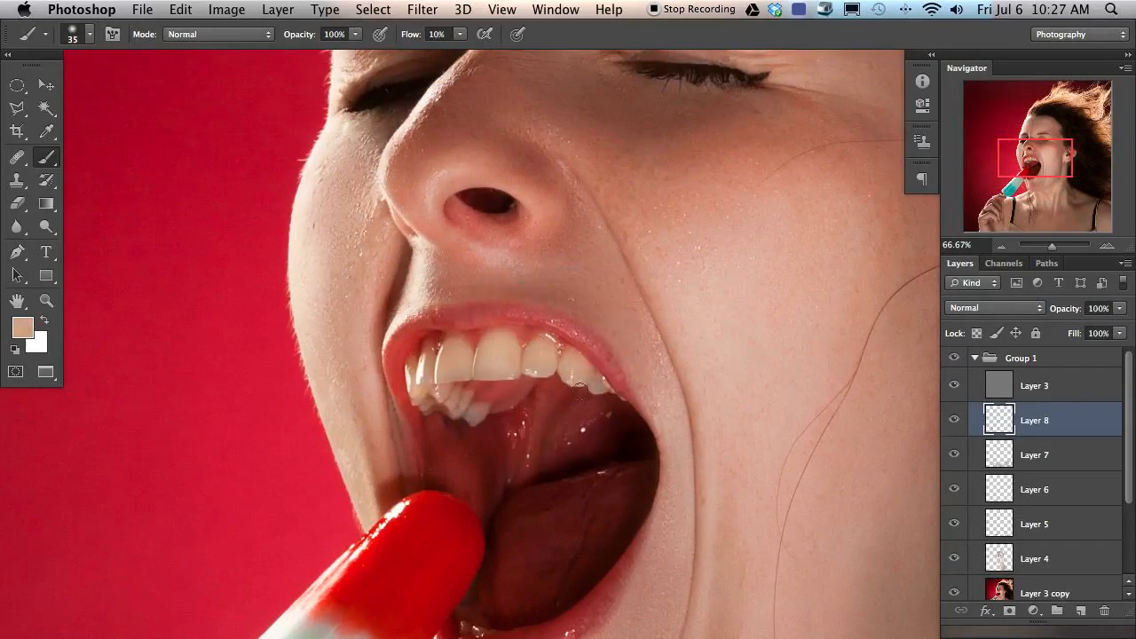
pyautogui.keyDown('alt'); pyautogui.click(460, 363); pyautogui.keyUp('alt')
pyautogui.keyDown('alt'); pyautogui.click(427, 374); pyautogui.keyUp('alt')
pyautogui.keyDown('alt'); pyautogui.click(421, 377); pyautogui.keyUp('alt')
pyautogui.keyDown('alt'); pyautogui.click(439, 387); pyautogui.keyUp('alt')
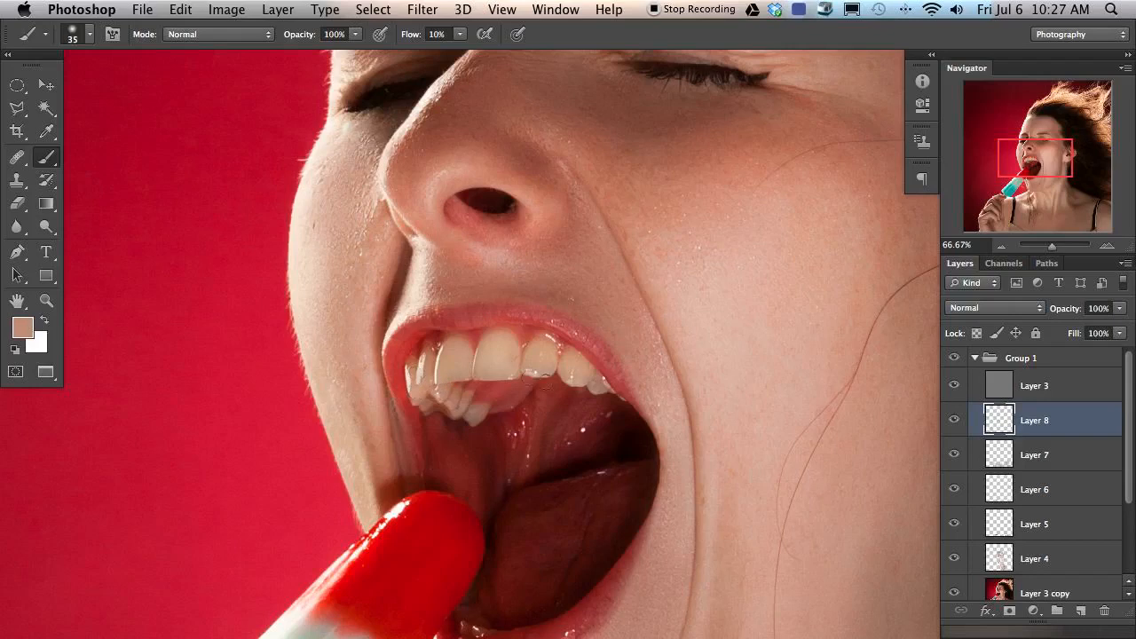
# Step: Darken the nostril interior with a 6 px brush and erase the spill around its rim with a 45 px eraser
pyautogui.scroll(5, 528, 377)
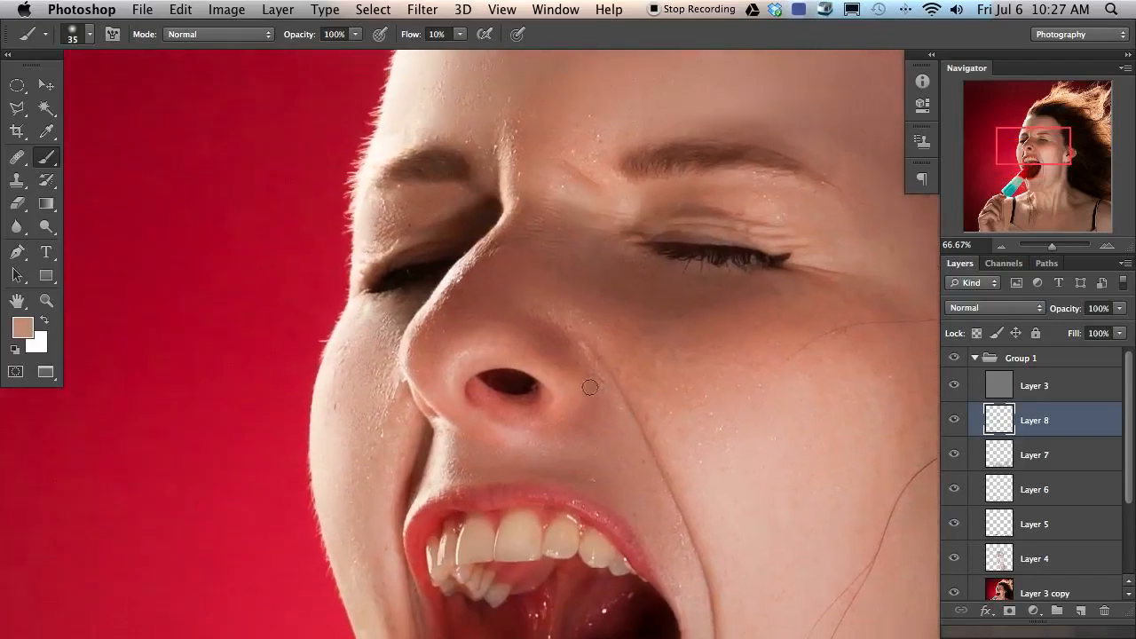
pyautogui.press('super+plus')
pyautogui.press('super+plus')
pyautogui.moveTo(476, 466); pyautogui.dragTo(456, 471)
pyautogui.keyDown('alt'); pyautogui.click(461, 472); pyautogui.keyUp('alt')
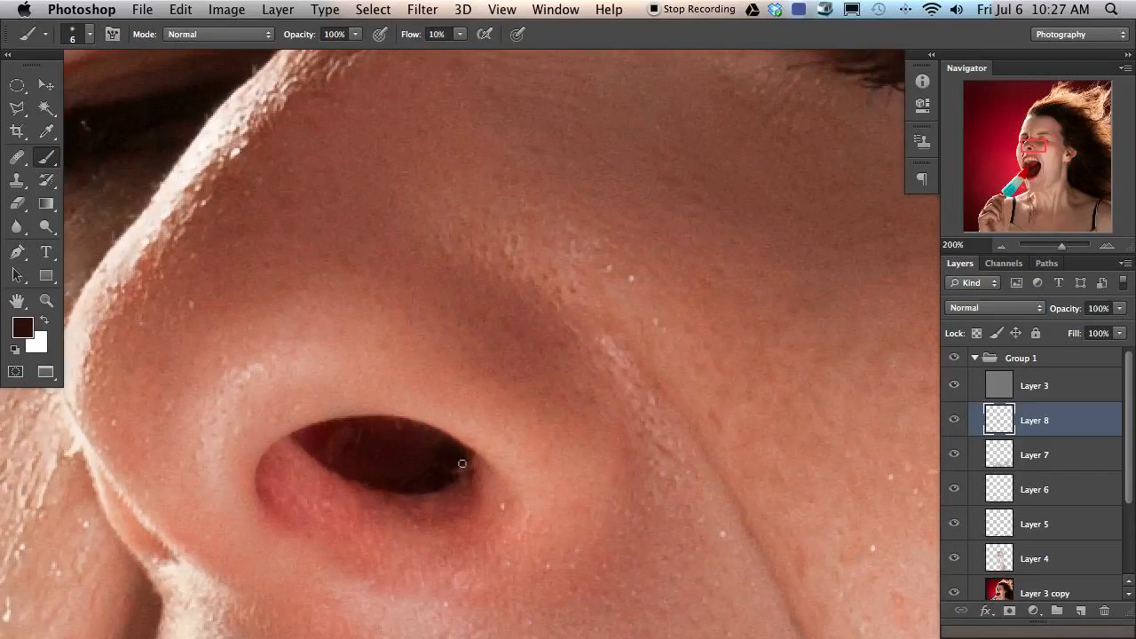
pyautogui.press('e')
pyautogui.moveTo(494, 444); pyautogui.dragTo(477, 449)
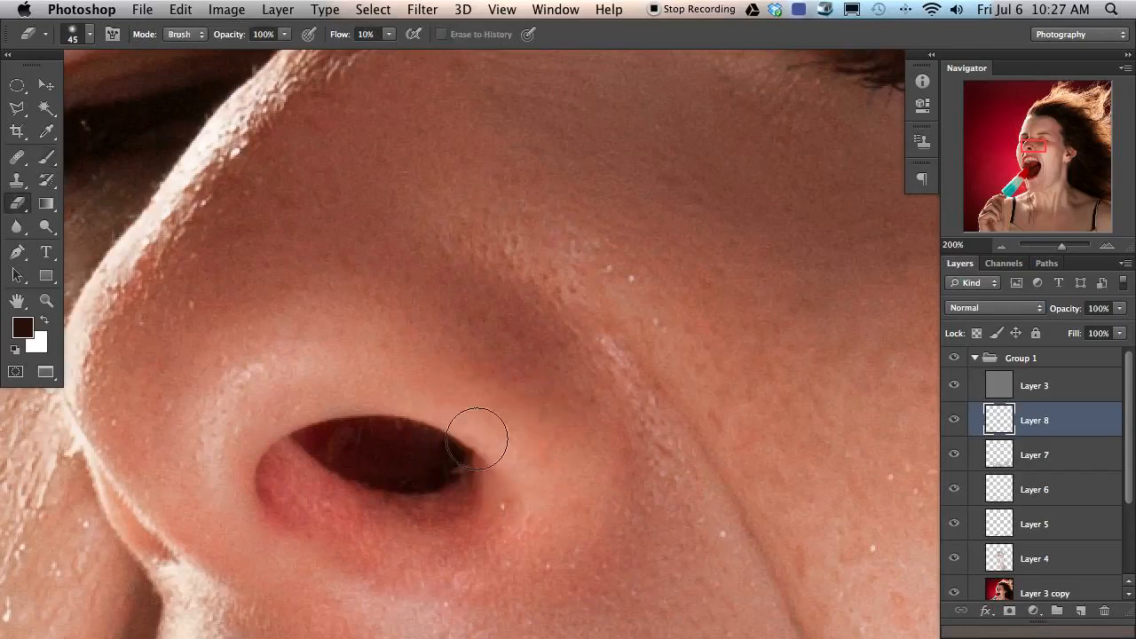
# Step: Examine the tonal blending across the face and the whole portrait
pyautogui.press('super+minus')
pyautogui.press('super+minus')
pyautogui.press('super+minus')
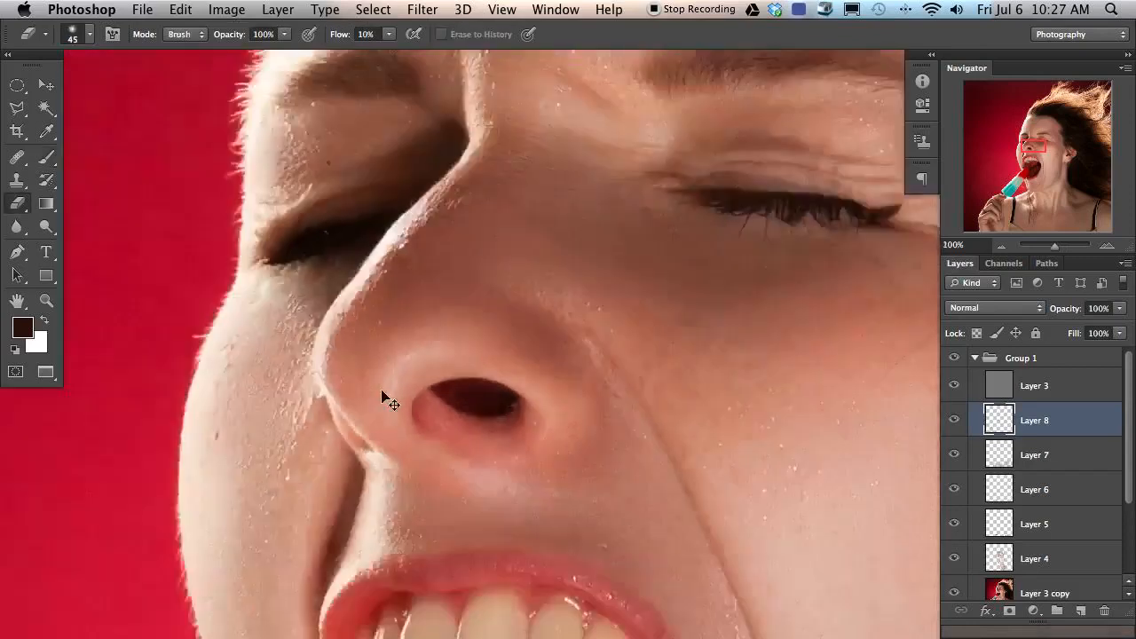
pyautogui.press('super+minus')
pyautogui.press('super+minus')
pyautogui.press('super+minus')
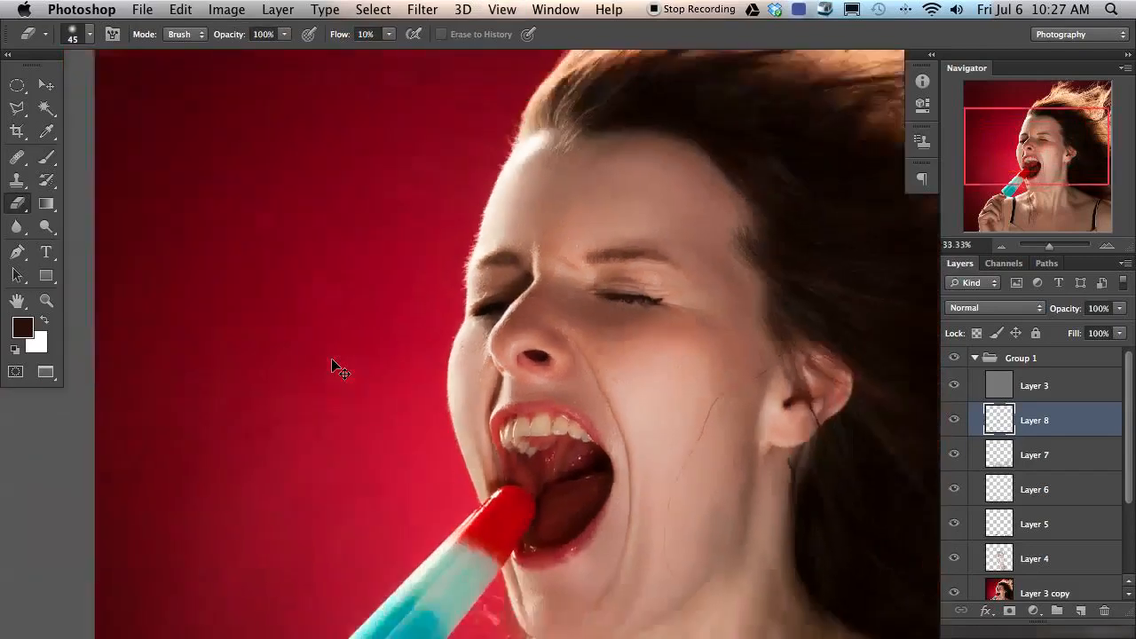
pyautogui.press('super+plus')
pyautogui.press('super+minus')
pyautogui.moveTo(506, 406); pyautogui.dragTo(447, 406)
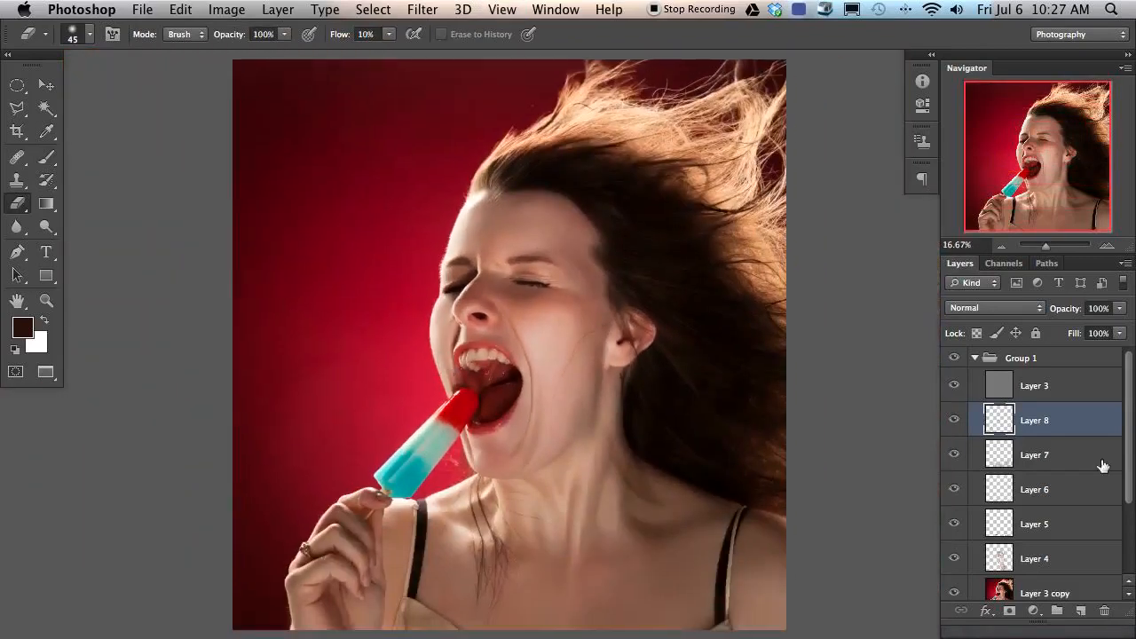
# Step: Add two new layers above Layer 8 and blend the cheek beside the ear on the upper one with a 402 px brush
pyautogui.press('super+alt+shift+n')
pyautogui.press('b')
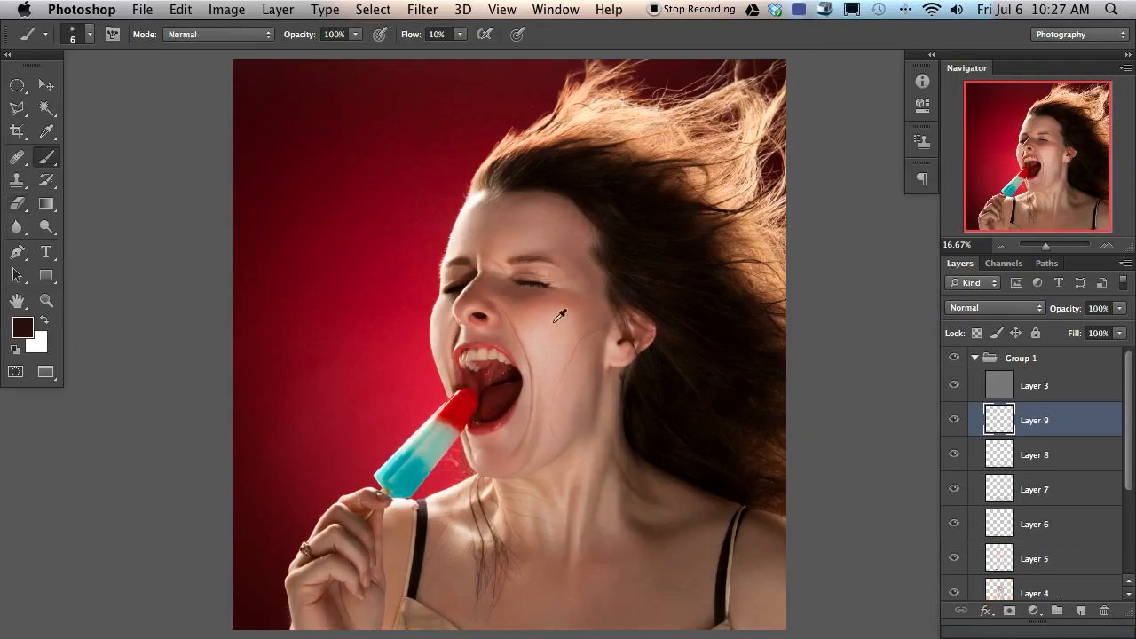
pyautogui.moveTo(563, 368)
pyautogui.mouseDown()
pyautogui.moveTo(604, 362)
pyautogui.moveTo(581, 365)
pyautogui.mouseUp()
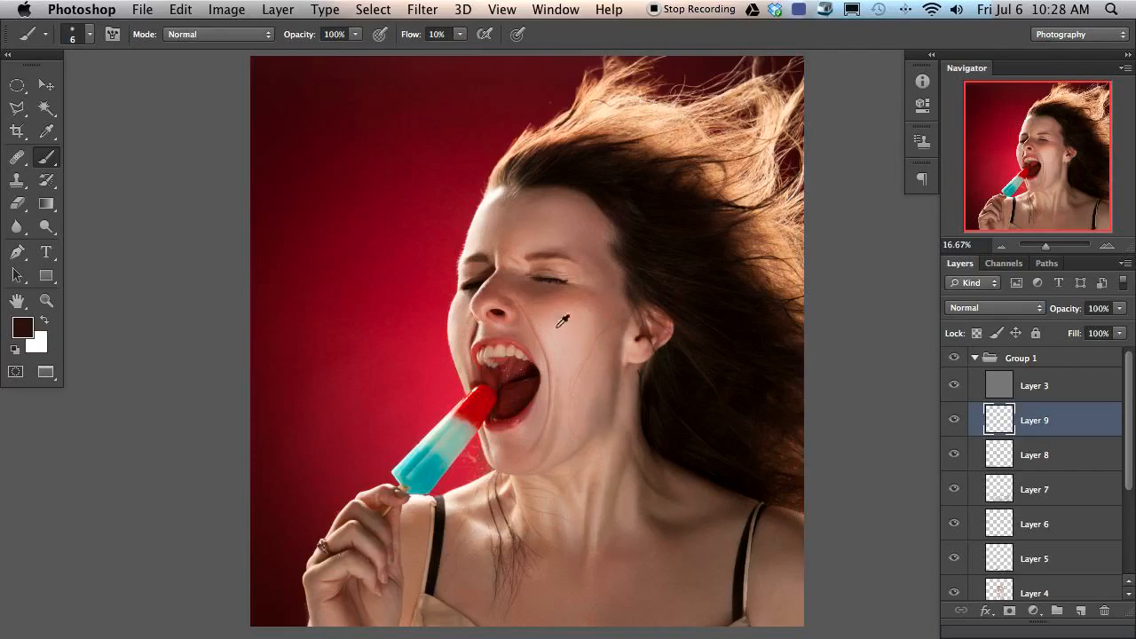
pyautogui.press('super+alt+shift+n')
pyautogui.moveTo(543, 332); pyautogui.dragTo(616, 341)
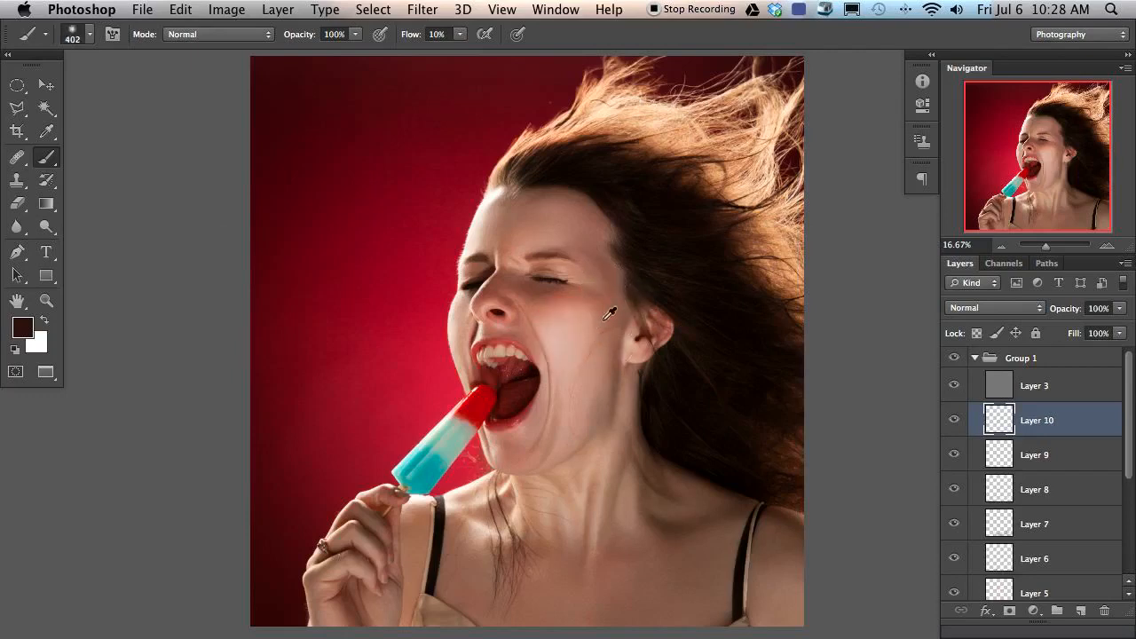
pyautogui.keyDown('alt'); pyautogui.click(607, 316); pyautogui.keyUp('alt')
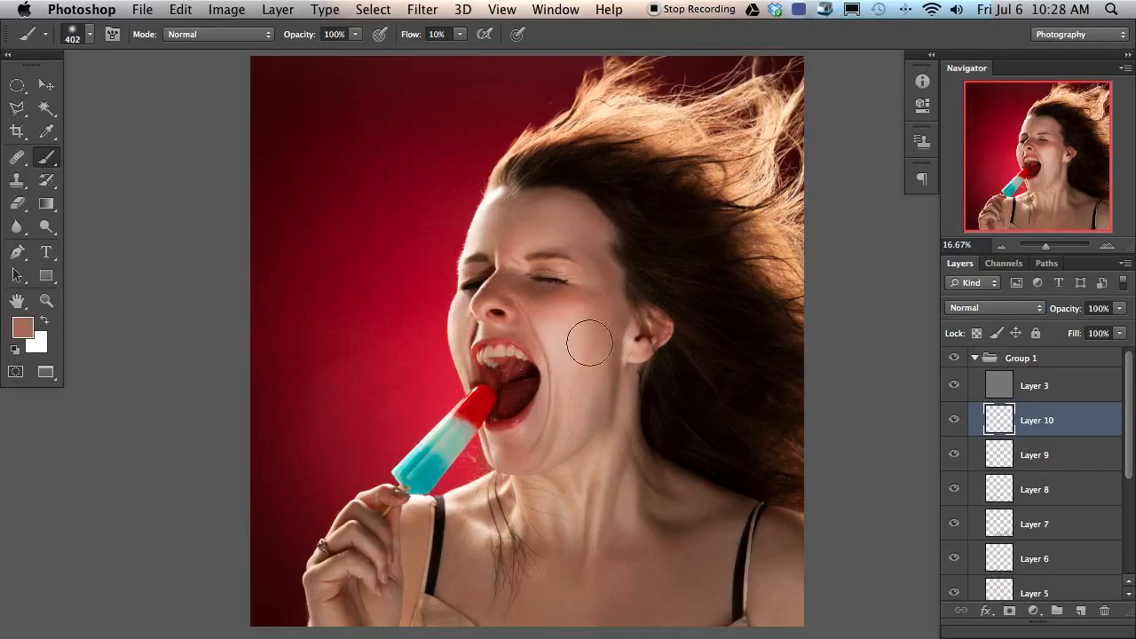
pyautogui.keyDown('alt'); pyautogui.click(574, 334); pyautogui.keyUp('alt')
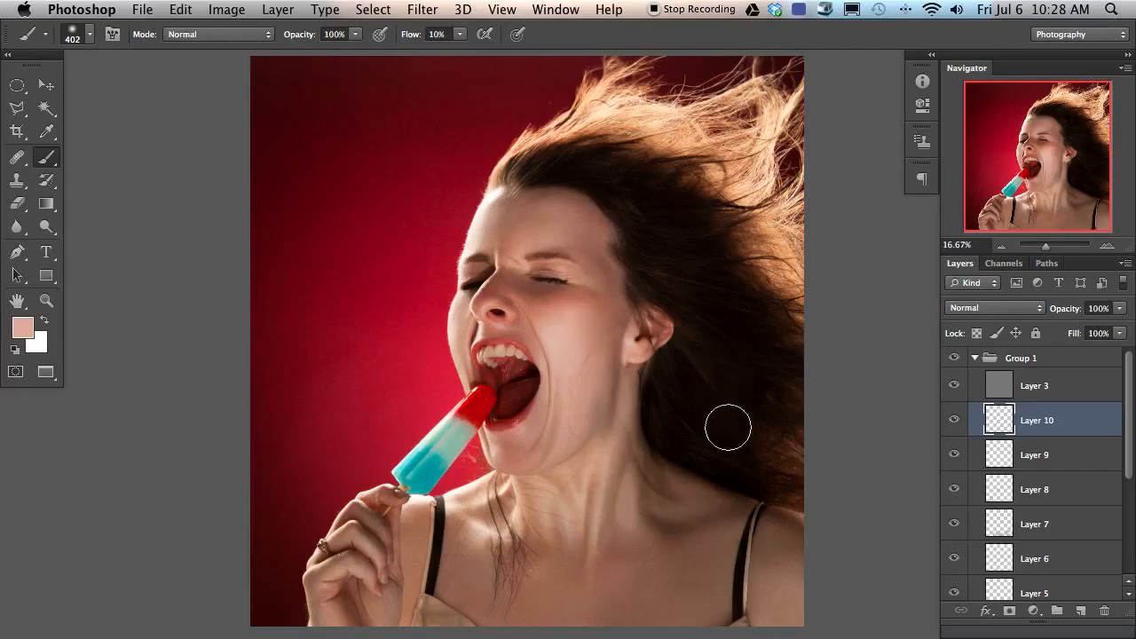
# Step: Compare the cheek with and without the strokes on Layer 10
pyautogui.click(954, 424)
pyautogui.click(954, 425)
pyautogui.click(955, 427)
pyautogui.click(953, 429)
pyautogui.click(954, 427)
pyautogui.click(962, 428)
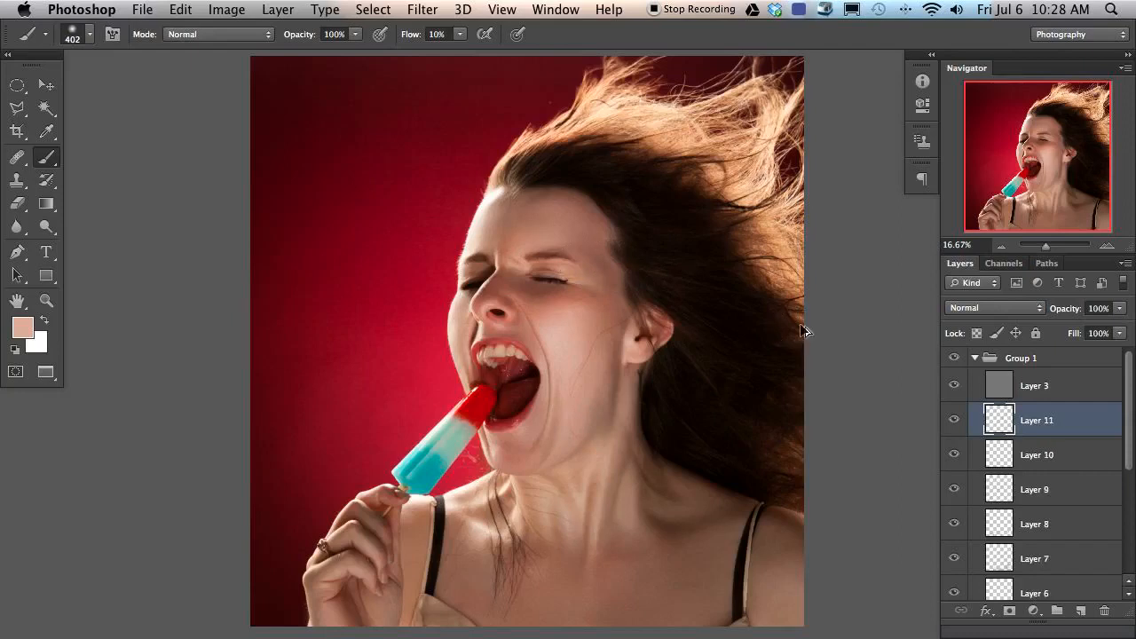
# Step: On a new layer above Layer 10, blend the temple and upper cheek below the eye with sampled tones at 198 px
pyautogui.moveTo(596, 257); pyautogui.dragTo(582, 257)
pyautogui.keyDown('alt'); pyautogui.click(611, 246); pyautogui.keyUp('alt')
pyautogui.keyDown('alt'); pyautogui.click(596, 261); pyautogui.keyUp('alt')
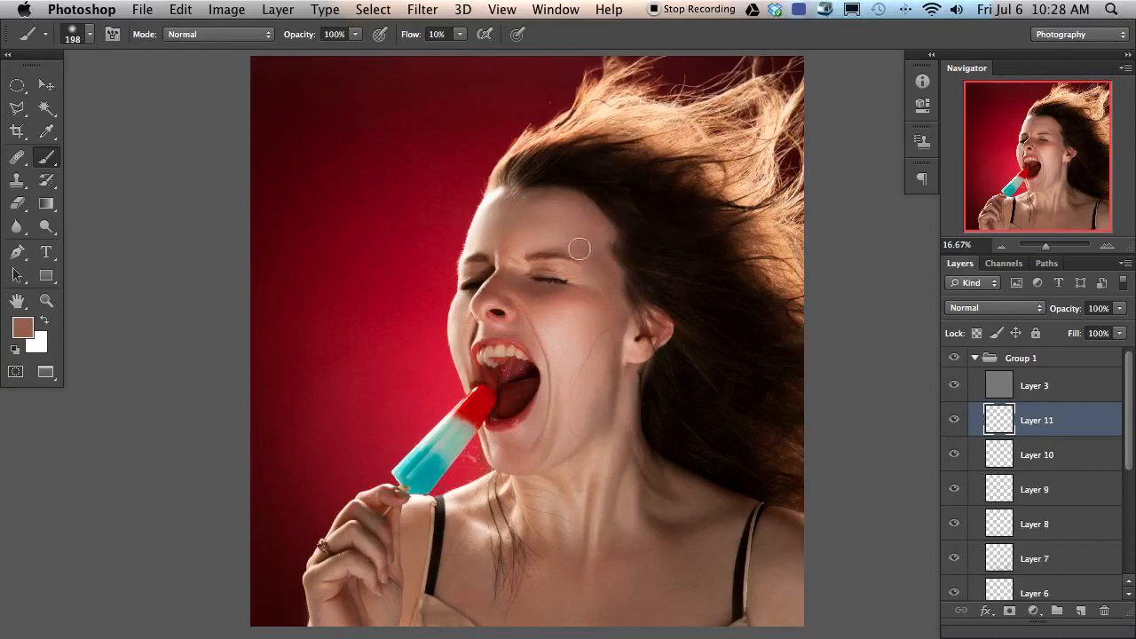
pyautogui.keyDown('alt'); pyautogui.click(571, 294); pyautogui.keyUp('alt')
pyautogui.keyDown('alt'); pyautogui.click(546, 292); pyautogui.keyUp('alt')
pyautogui.keyDown('alt'); pyautogui.click(577, 295); pyautogui.keyUp('alt')
pyautogui.keyDown('alt'); pyautogui.click(600, 286); pyautogui.keyUp('alt')
# Step: Enlarge the brush to 378 px and smooth the central cheek and jaw with sampled tones
pyautogui.keyDown('alt'); pyautogui.click(570, 316); pyautogui.keyUp('alt')
pyautogui.moveTo(578, 330); pyautogui.dragTo(593, 330)
pyautogui.keyDown('alt'); pyautogui.click(575, 321); pyautogui.keyUp('alt')
pyautogui.keyDown('alt'); pyautogui.click(595, 406); pyautogui.keyUp('alt')
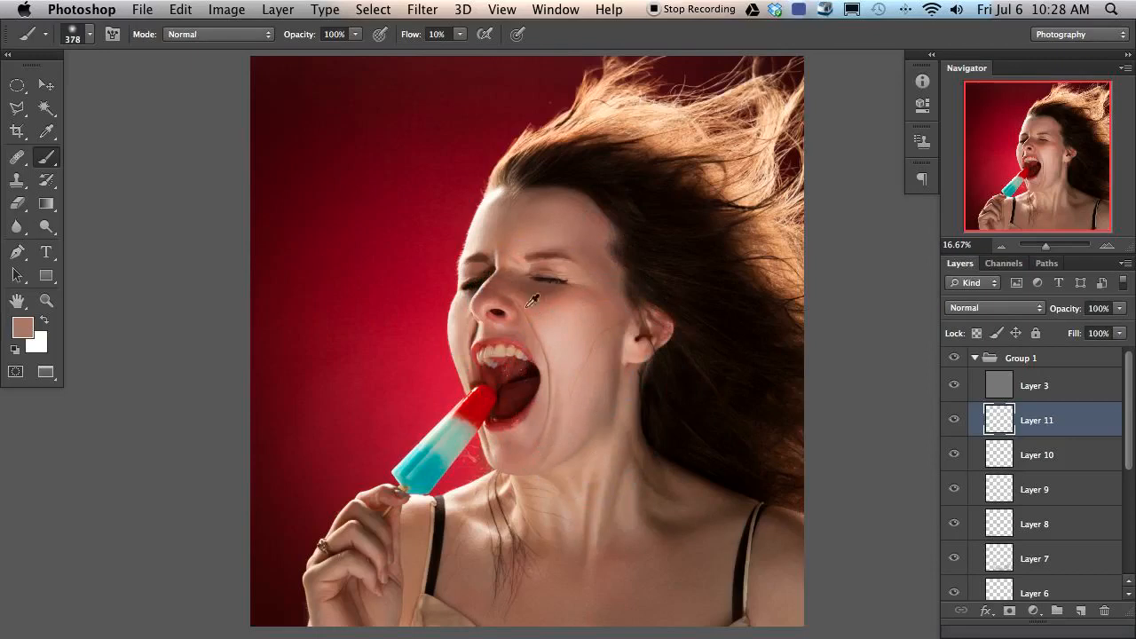
# Step: Reduce the brush to 174 px and blend the area under the eye and beside the nose bridge with sampled tones
pyautogui.moveTo(534, 302); pyautogui.dragTo(522, 301)
pyautogui.keyDown('alt'); pyautogui.click(515, 288); pyautogui.keyUp('alt')
pyautogui.keyDown('alt'); pyautogui.click(545, 300); pyautogui.keyUp('alt')
pyautogui.keyDown('alt'); pyautogui.click(511, 280); pyautogui.keyUp('alt')
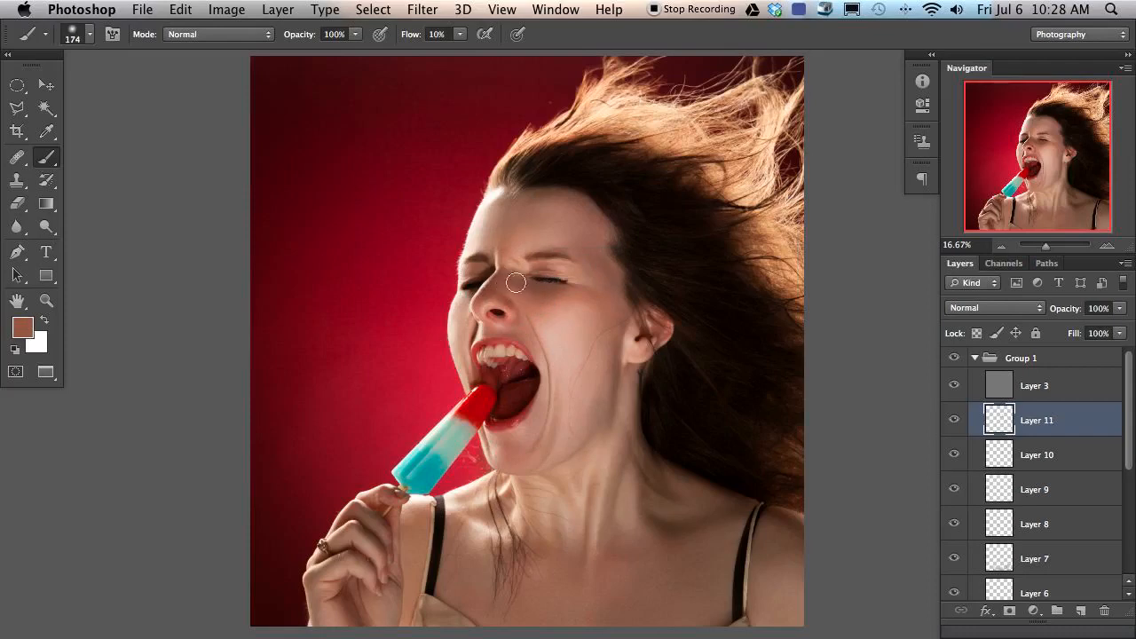
pyautogui.keyDown('alt'); pyautogui.click(545, 307); pyautogui.keyUp('alt')
pyautogui.keyDown('alt'); pyautogui.click(537, 291); pyautogui.keyUp('alt')
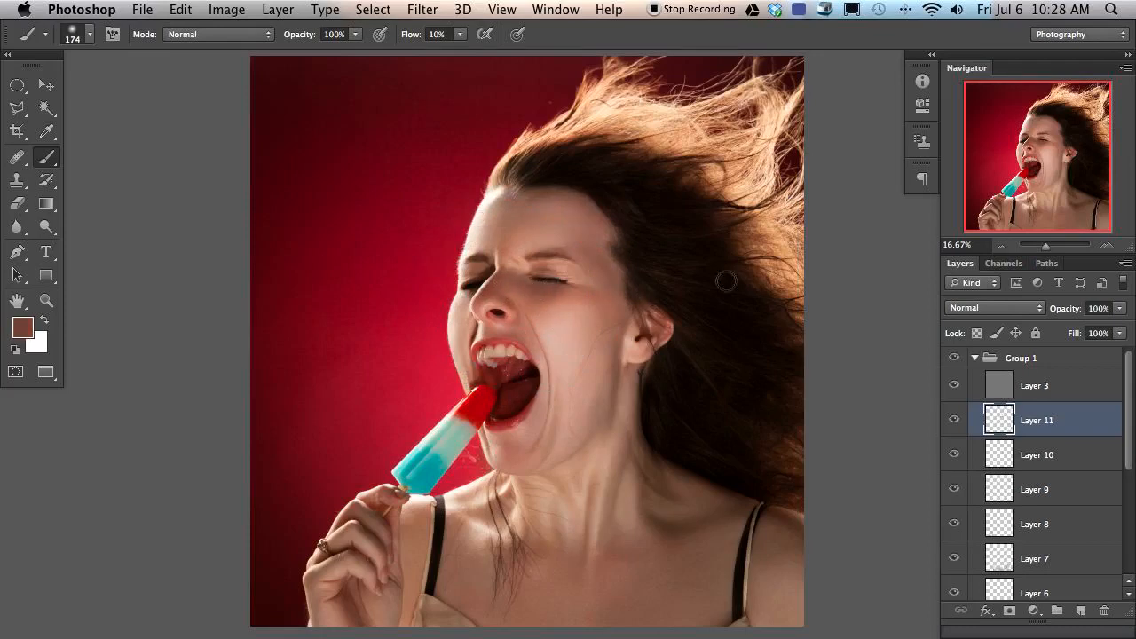
# Step: Sample nearby skin tones and paint softly over the nose, cheek and far edge of the face on Layer 11
pyautogui.keyDown('alt'); pyautogui.click(532, 305); pyautogui.keyUp('alt')
pyautogui.keyDown('alt'); pyautogui.click(502, 275); pyautogui.keyUp('alt')
pyautogui.keyDown('alt'); pyautogui.click(460, 322); pyautogui.keyUp('alt')
pyautogui.moveTo(458, 344); pyautogui.dragTo(461, 337)
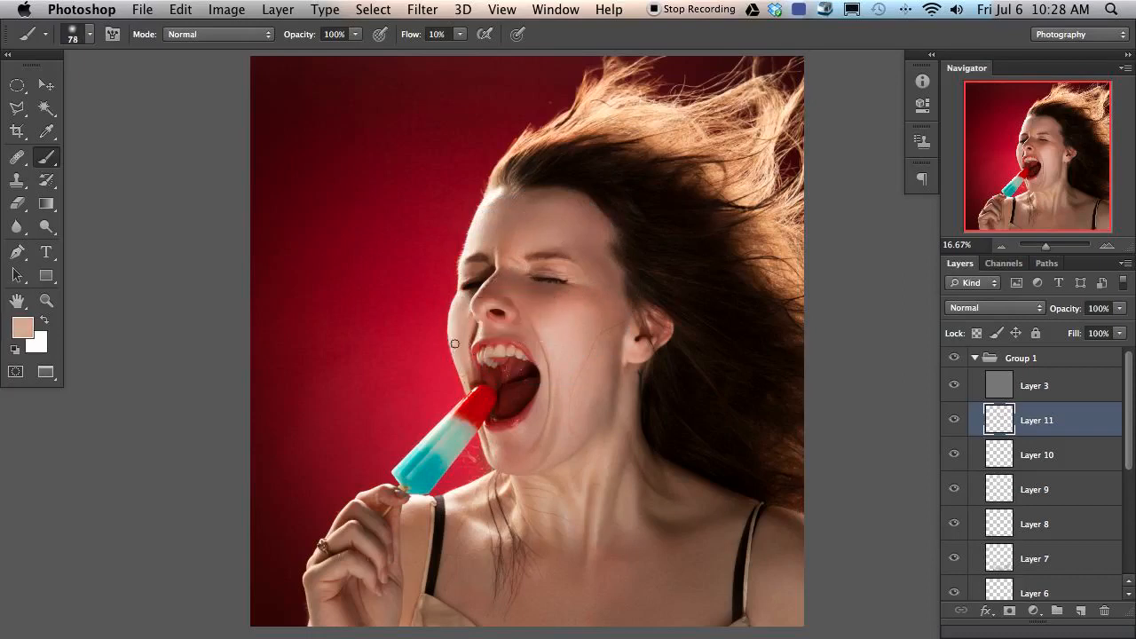
pyautogui.keyDown('alt'); pyautogui.click(463, 377); pyautogui.keyUp('alt')
# Step: Smooth the tone transitions on the neck below the jaw by painting with skin colours sampled around it
pyautogui.moveTo(531, 534)
pyautogui.mouseDown()
pyautogui.moveTo(522, 520)
pyautogui.moveTo(470, 532)
pyautogui.mouseUp()
pyautogui.moveTo(519, 490); pyautogui.dragTo(517, 473)
pyautogui.keyDown('alt'); pyautogui.click(513, 474); pyautogui.keyUp('alt')
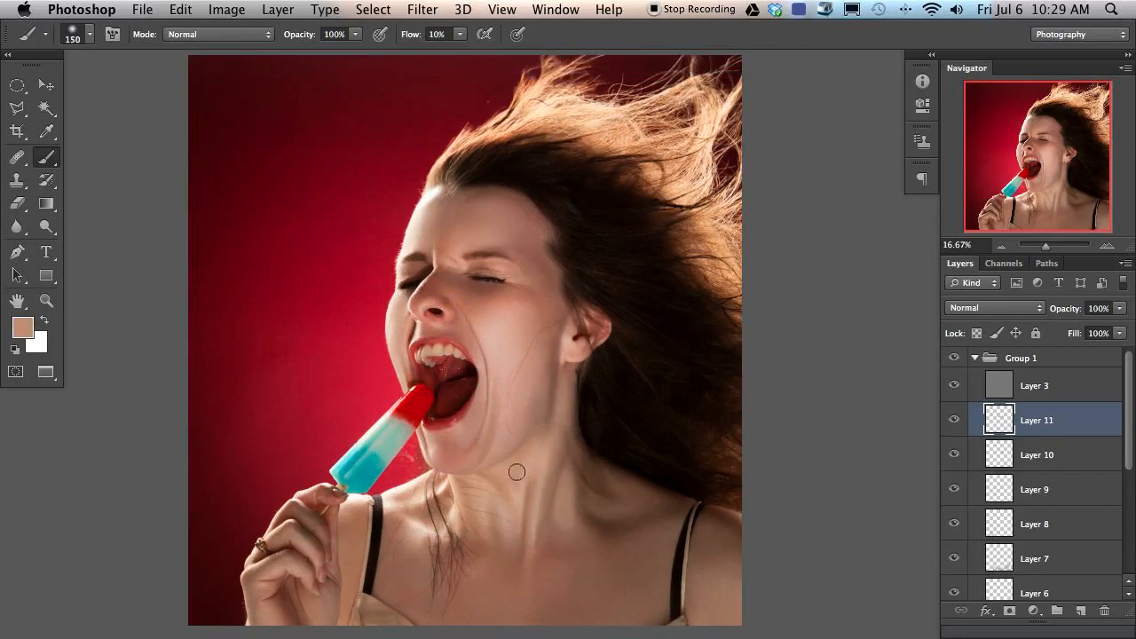
pyautogui.keyDown('alt'); pyautogui.click(497, 518); pyautogui.keyUp('alt')
pyautogui.keyDown('alt'); pyautogui.click(481, 503); pyautogui.keyUp('alt')
pyautogui.keyDown('alt'); pyautogui.click(497, 484); pyautogui.keyUp('alt')
pyautogui.moveTo(512, 478); pyautogui.dragTo(500, 482)
pyautogui.keyDown('alt'); pyautogui.click(537, 475); pyautogui.keyUp('alt')
pyautogui.keyDown('alt'); pyautogui.click(533, 495); pyautogui.keyUp('alt')
pyautogui.keyDown('alt'); pyautogui.click(526, 481); pyautogui.keyUp('alt')
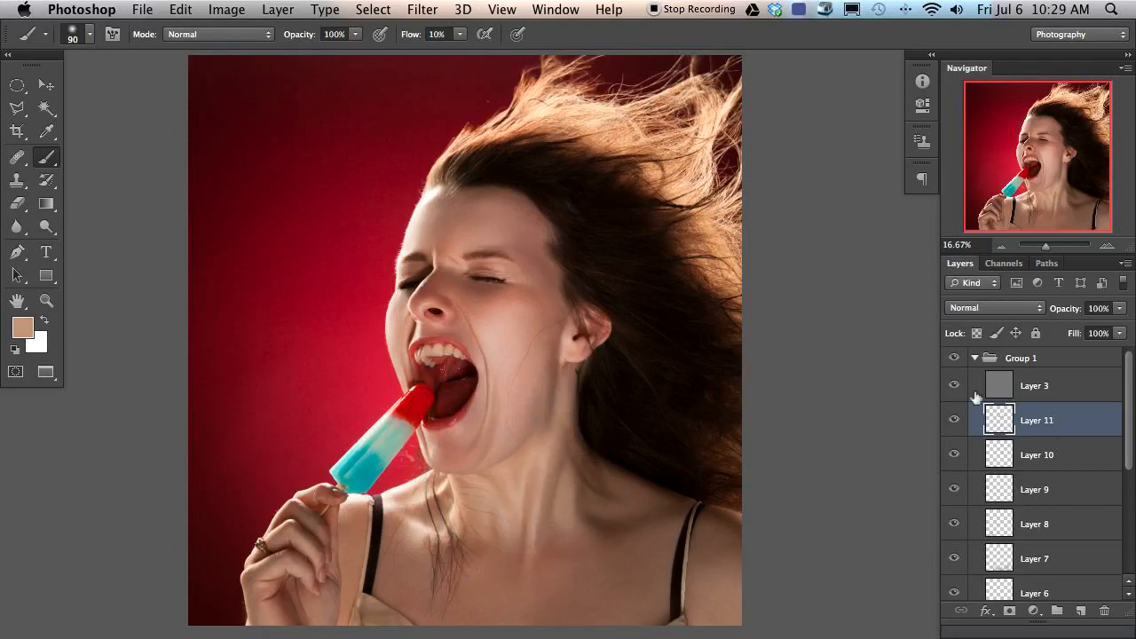
# Step: Compare the portrait with and without the retouching in Group 1
pyautogui.click(955, 359)
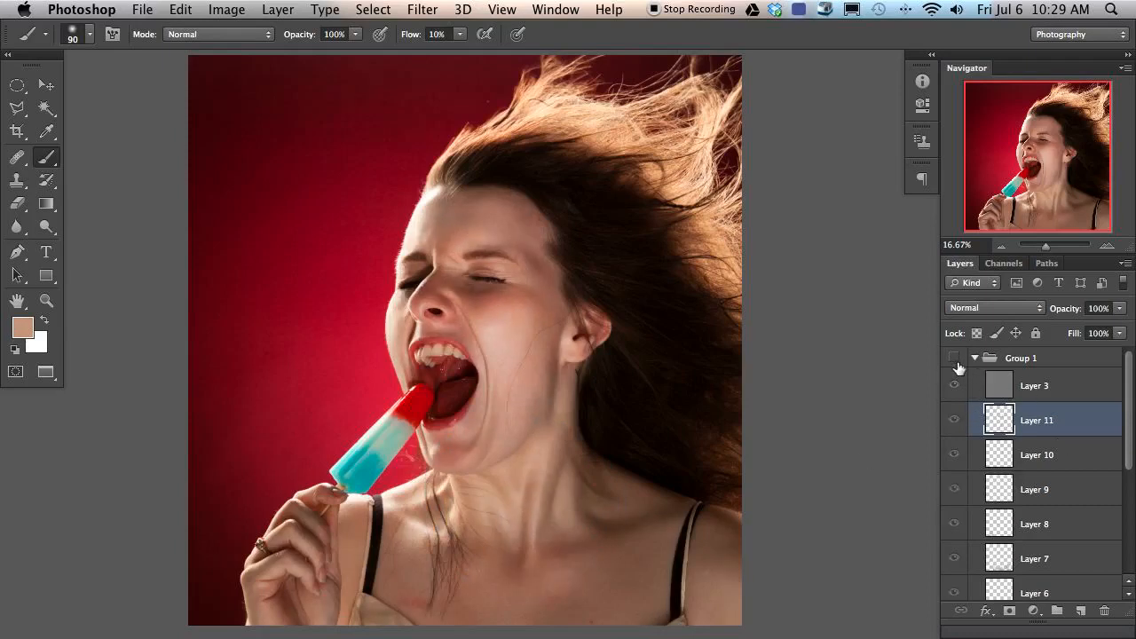
pyautogui.click(955, 359)
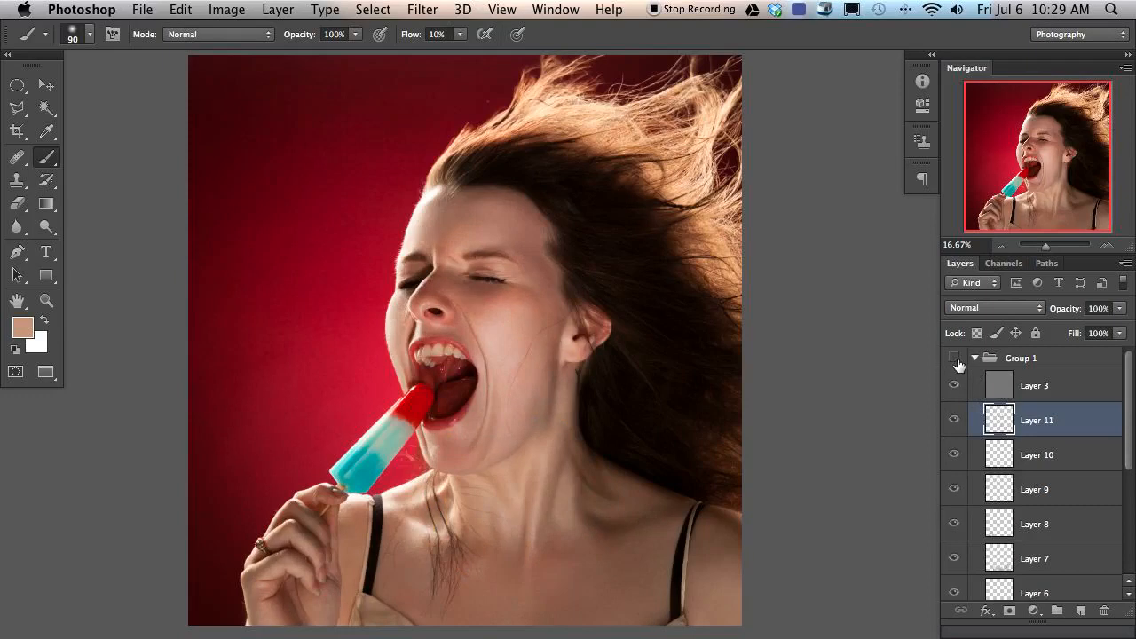
pyautogui.click(955, 358)
pyautogui.click(955, 359)
pyautogui.click(955, 359)
pyautogui.click(954, 358)
pyautogui.click(954, 359)
pyautogui.click(954, 358)
pyautogui.click(949, 365)
pyautogui.click(950, 367)
pyautogui.click(955, 361)
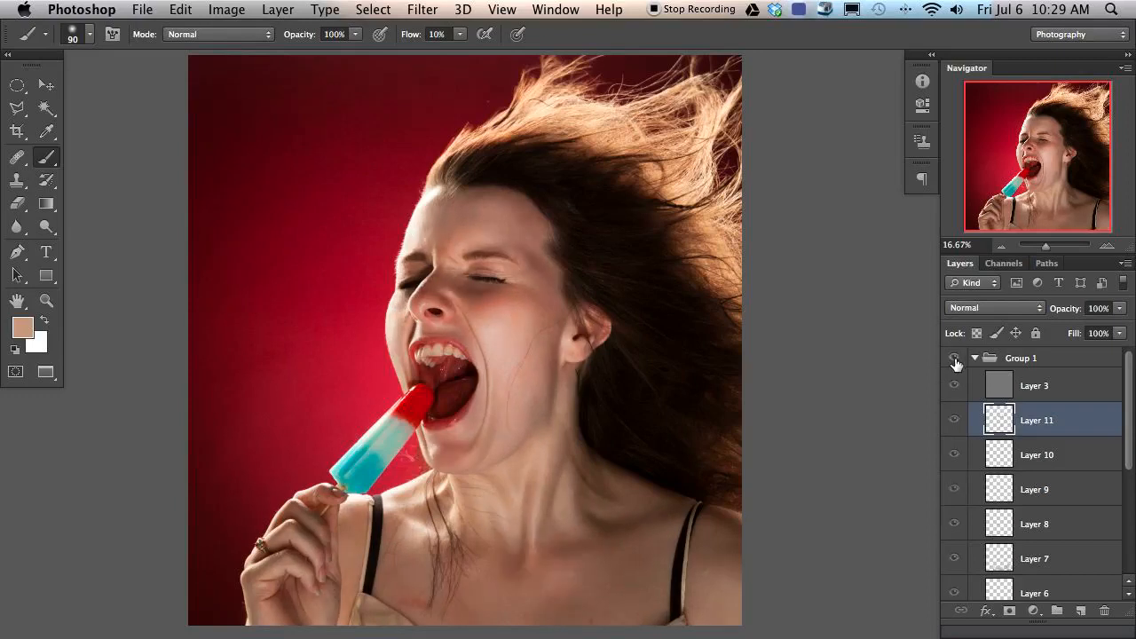
pyautogui.click(955, 362)
pyautogui.click(955, 362)
pyautogui.click(955, 362)
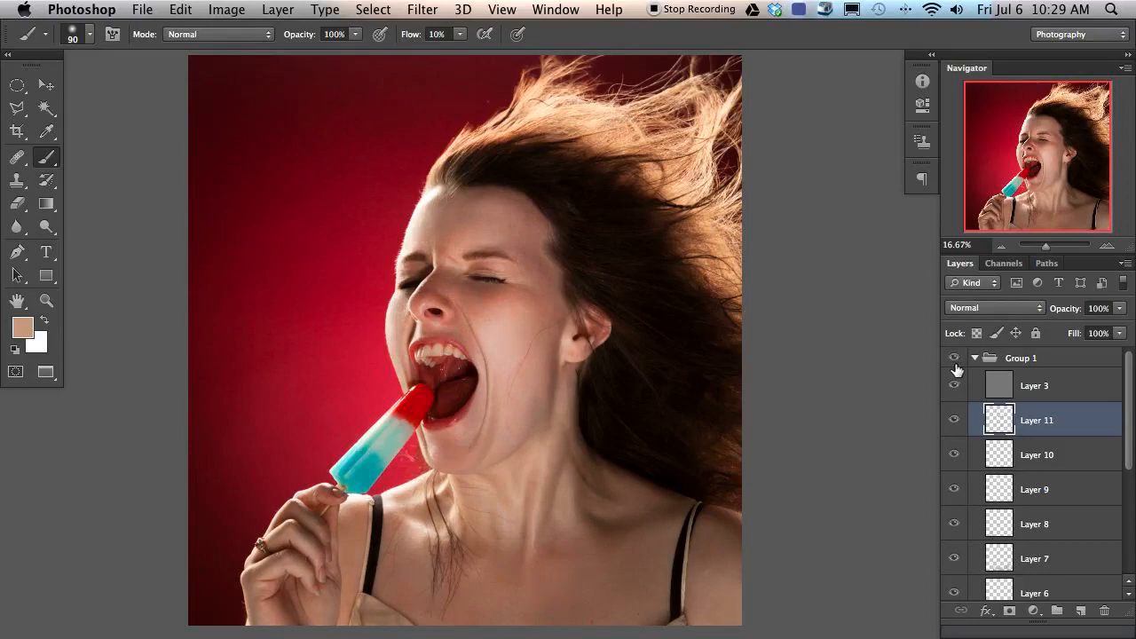
pyautogui.click(955, 363)
pyautogui.click(955, 362)
pyautogui.click(955, 362)
pyautogui.click(954, 364)
pyautogui.click(954, 364)
# Step: Add a new layer above Layer 11 and paint sampled skin tones over the area between the nose and upper lip
pyautogui.press('super+shift+alt+n')
pyautogui.press('super+plus')
pyautogui.press('super+plus')
pyautogui.moveTo(406, 321); pyautogui.dragTo(545, 338)
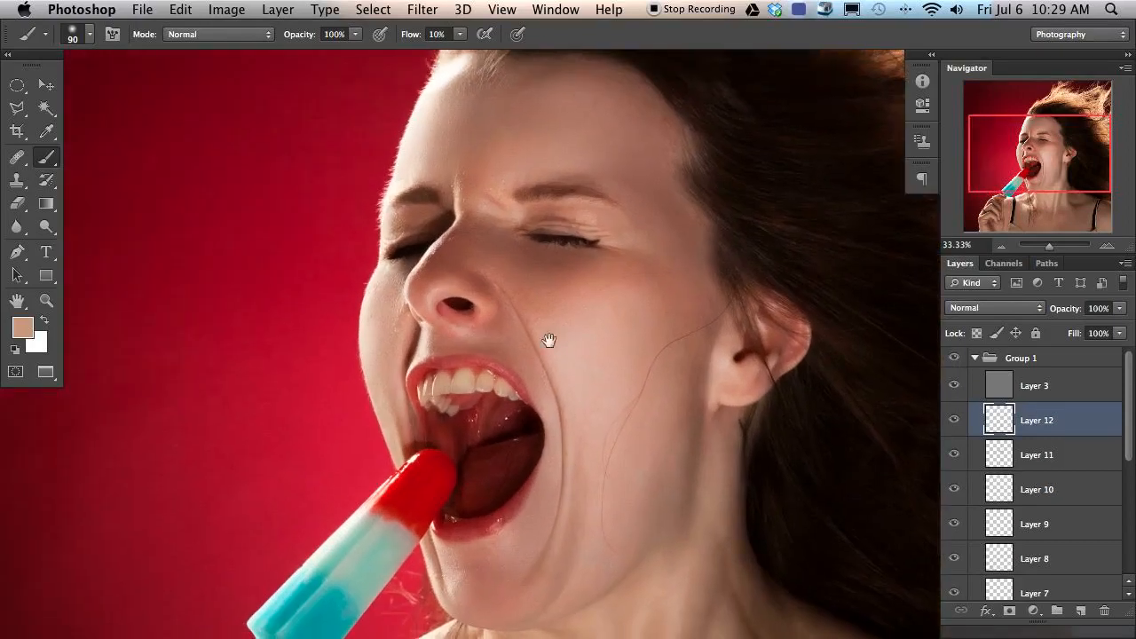
pyautogui.keyDown('alt'); pyautogui.click(451, 316); pyautogui.keyUp('alt')
pyautogui.keyDown('alt'); pyautogui.click(453, 328); pyautogui.keyUp('alt')
pyautogui.keyDown('alt'); pyautogui.click(456, 326); pyautogui.keyUp('alt')
pyautogui.keyDown('alt'); pyautogui.click(467, 327); pyautogui.keyUp('alt')
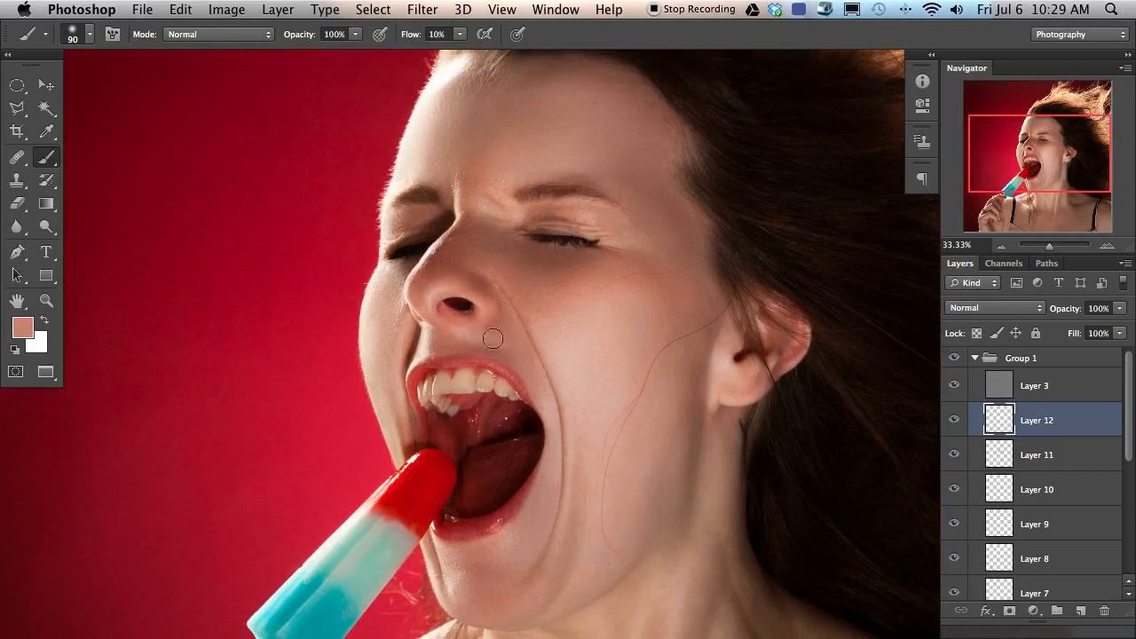
pyautogui.keyDown('alt'); pyautogui.click(466, 337); pyautogui.keyUp('alt')
pyautogui.keyDown('alt'); pyautogui.click(462, 335); pyautogui.keyUp('alt')
pyautogui.keyDown('alt'); pyautogui.click(450, 336); pyautogui.keyUp('alt')
# Step: Compare the image with and without Layer 12 and set that layer's opacity to 81%
pyautogui.click(953, 420)
pyautogui.click(953, 420)
pyautogui.click(953, 420)
pyautogui.click(953, 420)
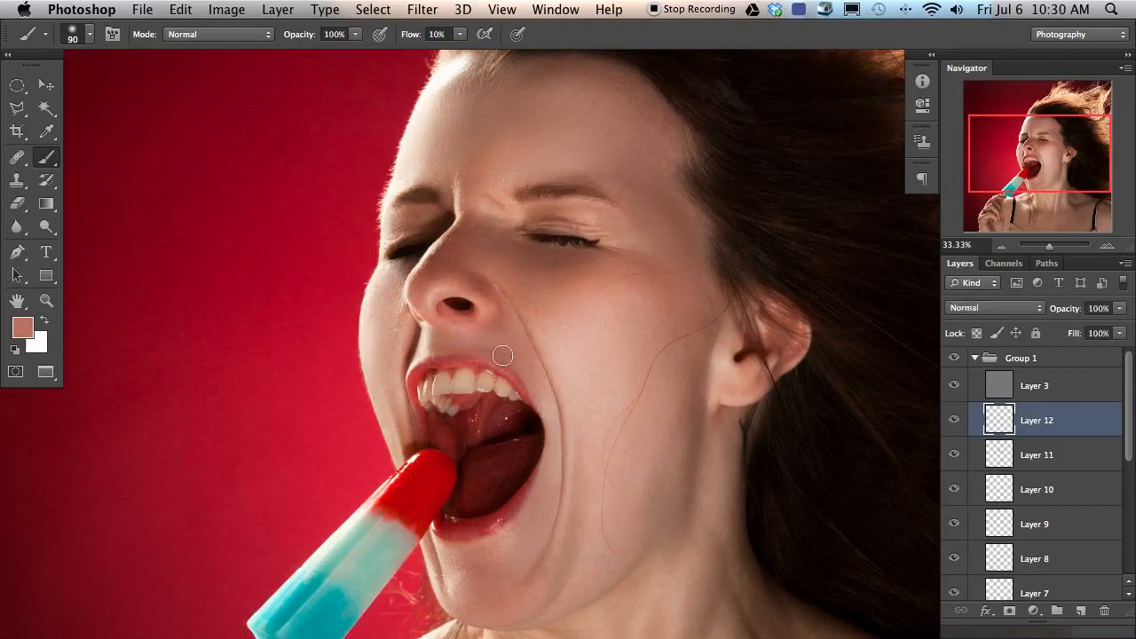
pyautogui.moveTo(594, 480); pyautogui.dragTo(566, 441)
pyautogui.press('super+minus')
pyautogui.press('super+minus')
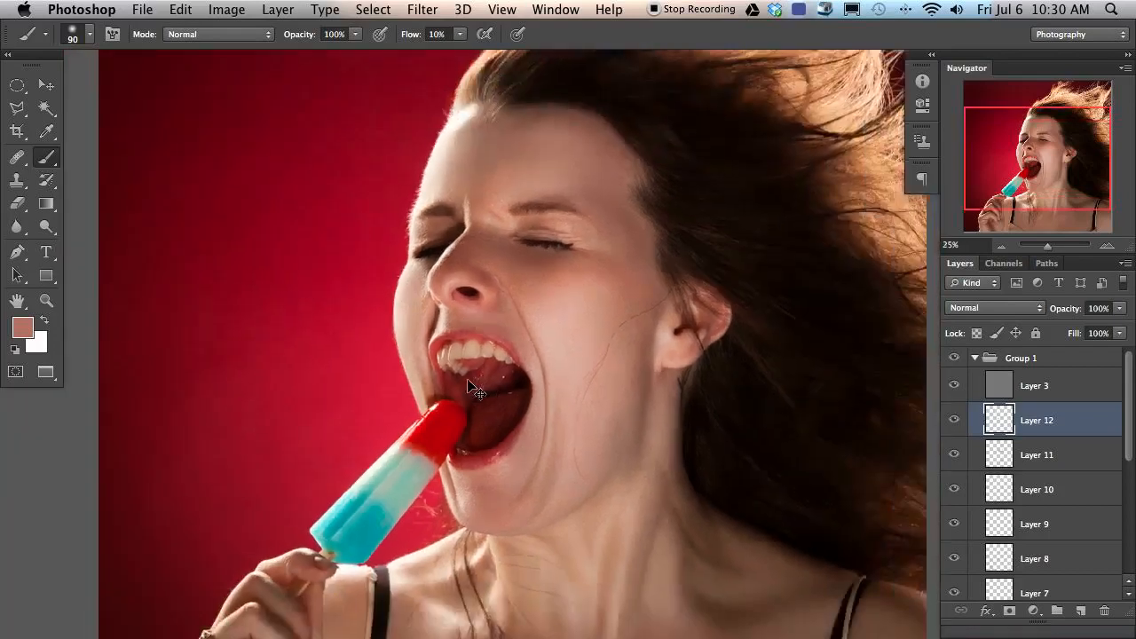
pyautogui.moveTo(608, 376); pyautogui.dragTo(563, 363)
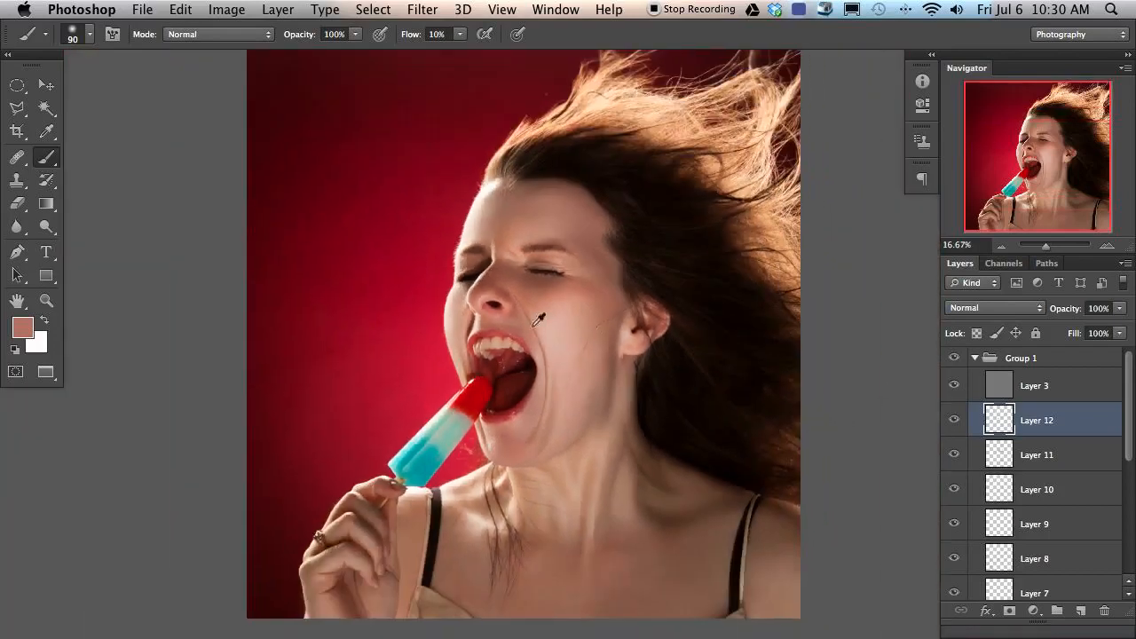
pyautogui.moveTo(515, 325)
pyautogui.mouseDown()
pyautogui.moveTo(525, 323)
pyautogui.moveTo(507, 321)
pyautogui.moveTo(513, 329)
pyautogui.mouseUp()
pyautogui.click(954, 419)
pyautogui.click(954, 419)
pyautogui.click(954, 419)
pyautogui.click(954, 419)
pyautogui.moveTo(1062, 309); pyautogui.dragTo(1050, 327)
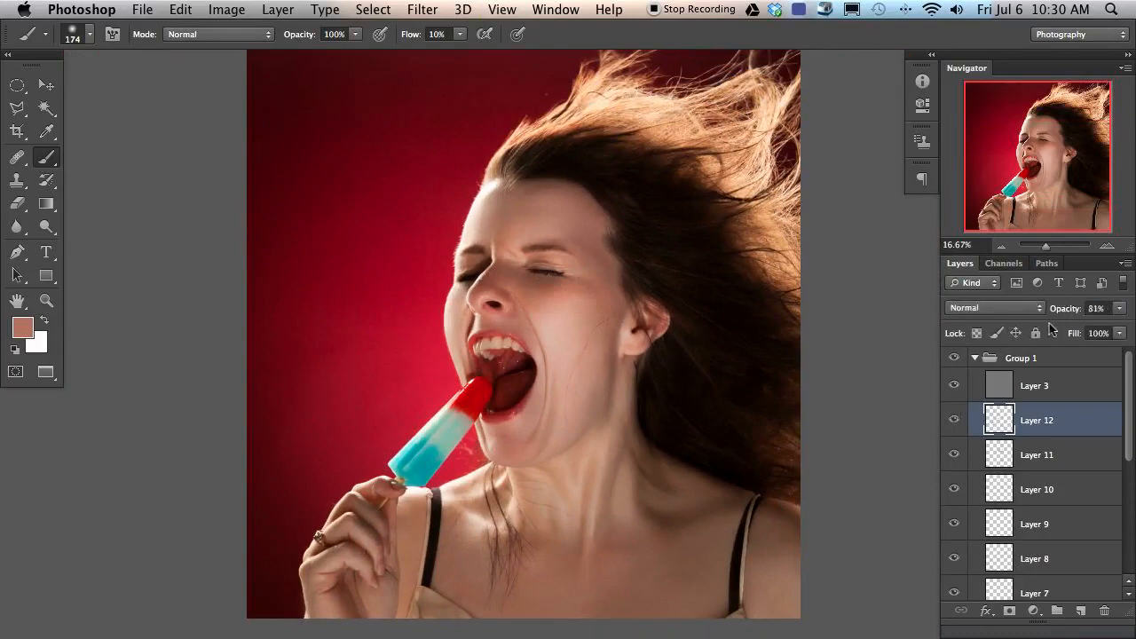
# Step: Check the overall retouch by comparing the image with Group 1 hidden and shown
pyautogui.click(954, 357)
pyautogui.click(954, 357)
pyautogui.click(954, 358)
pyautogui.click(955, 359)
pyautogui.click(955, 360)
pyautogui.click(955, 360)
pyautogui.click(954, 360)
pyautogui.click(954, 359)
pyautogui.click(954, 360)
pyautogui.click(954, 359)
# Step: Group the painted layers from Layer 12 down to Layer 4
pyautogui.moveTo(1132, 410); pyautogui.dragTo(1126, 476)
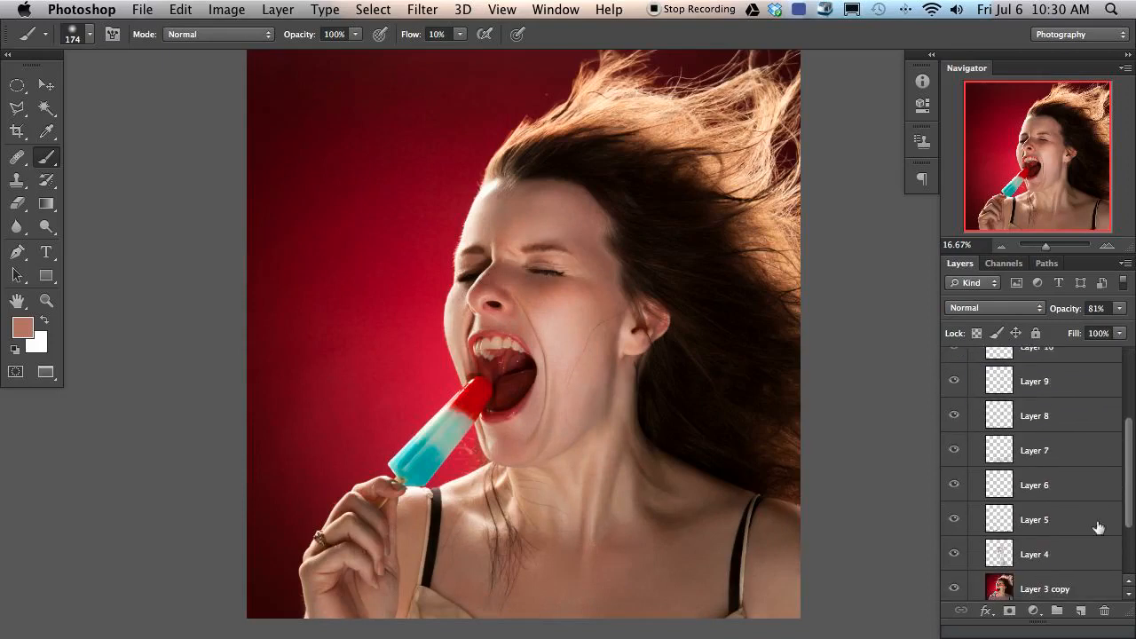
pyautogui.keyDown('shift'); pyautogui.click(1070, 558); pyautogui.keyUp('shift')
pyautogui.press('super+g')
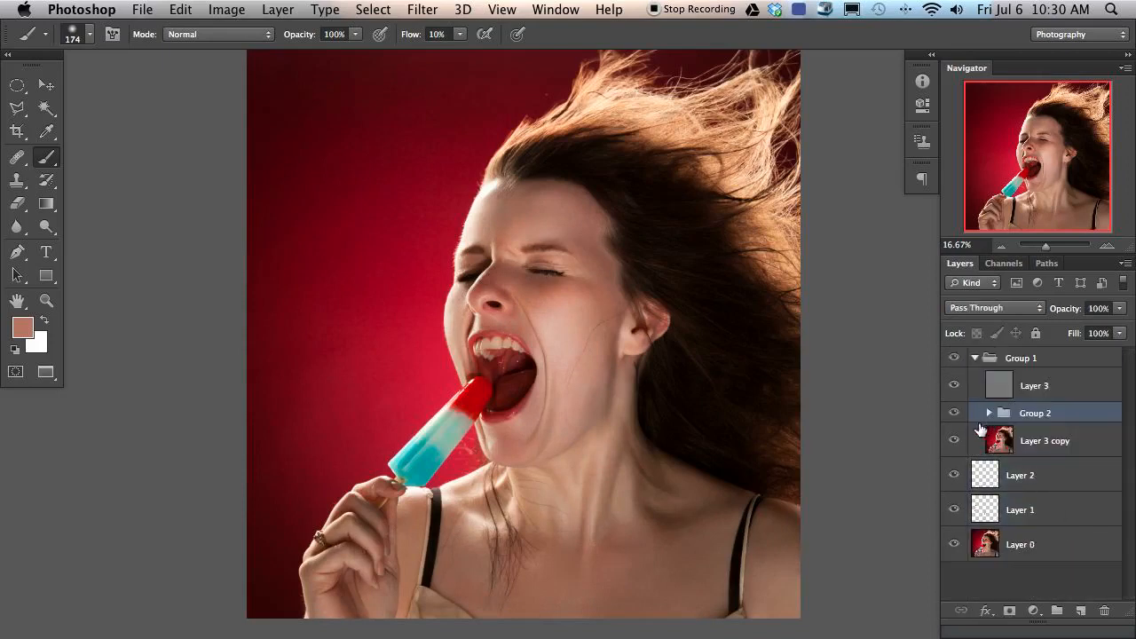
# Step: Add a new layer between Group 2 and Layer 3 copy and fill it with black
pyautogui.press('v')
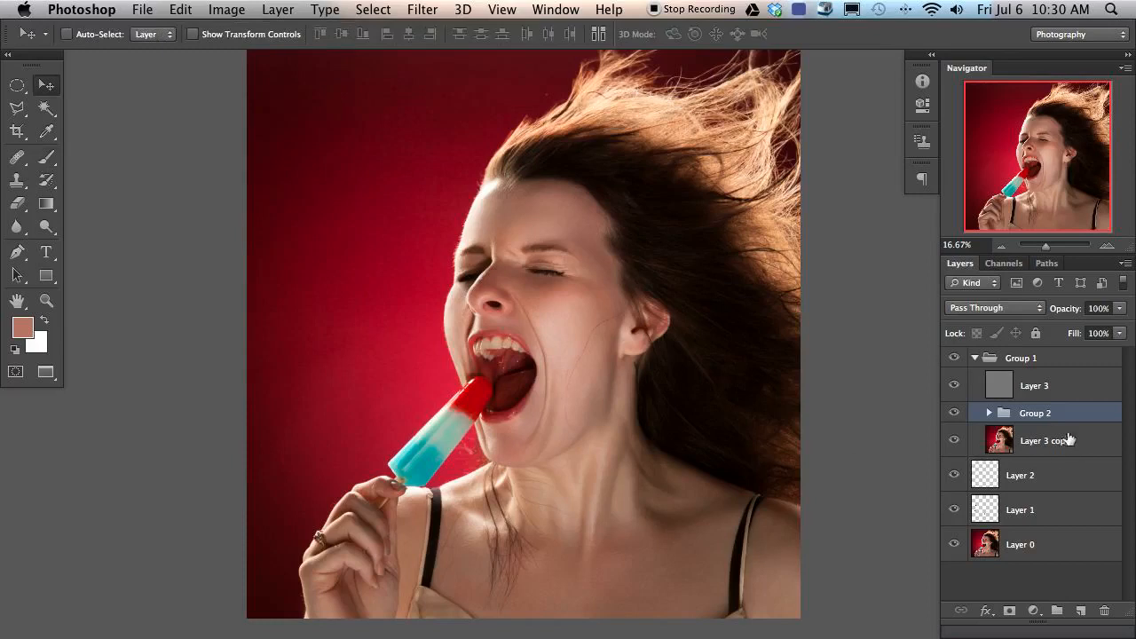
pyautogui.click(1062, 451)
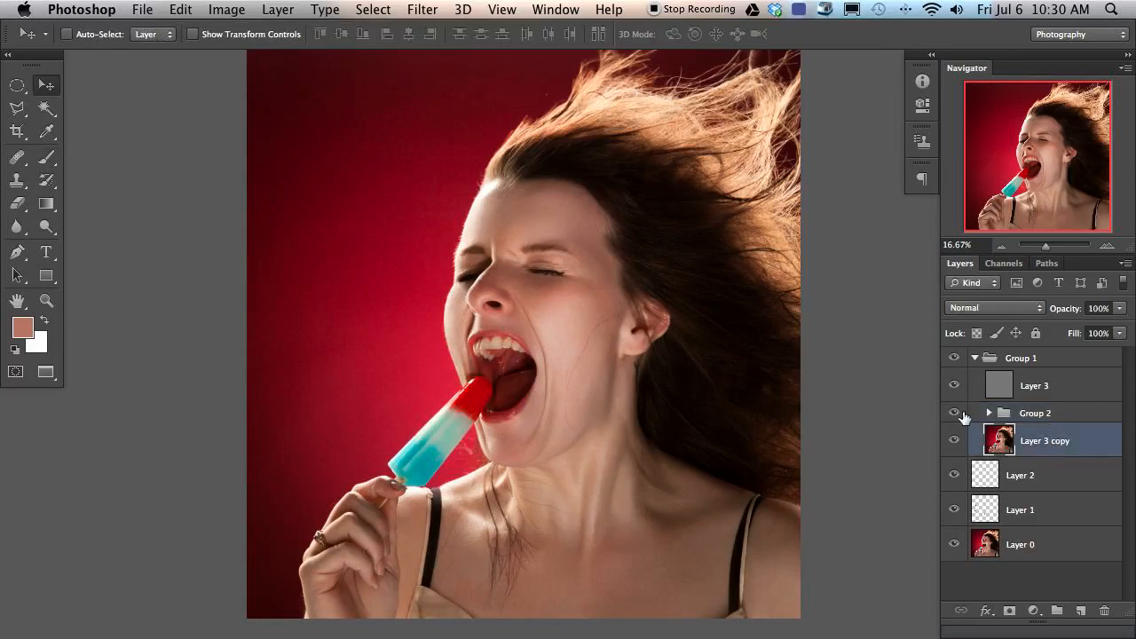
pyautogui.press('super+alt+shift+n')
pyautogui.hotkey('alt', 'BackSpace')
pyautogui.press('x')
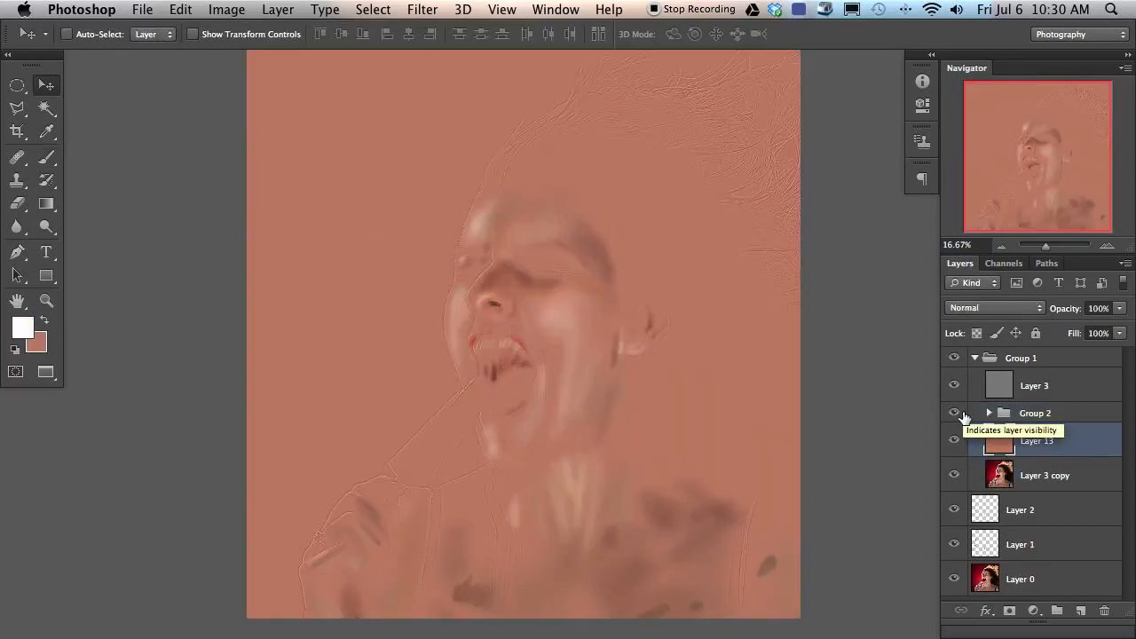
pyautogui.press('d')
pyautogui.press('super+BackSpace')
pyautogui.hotkey('alt', 'BackSpace')
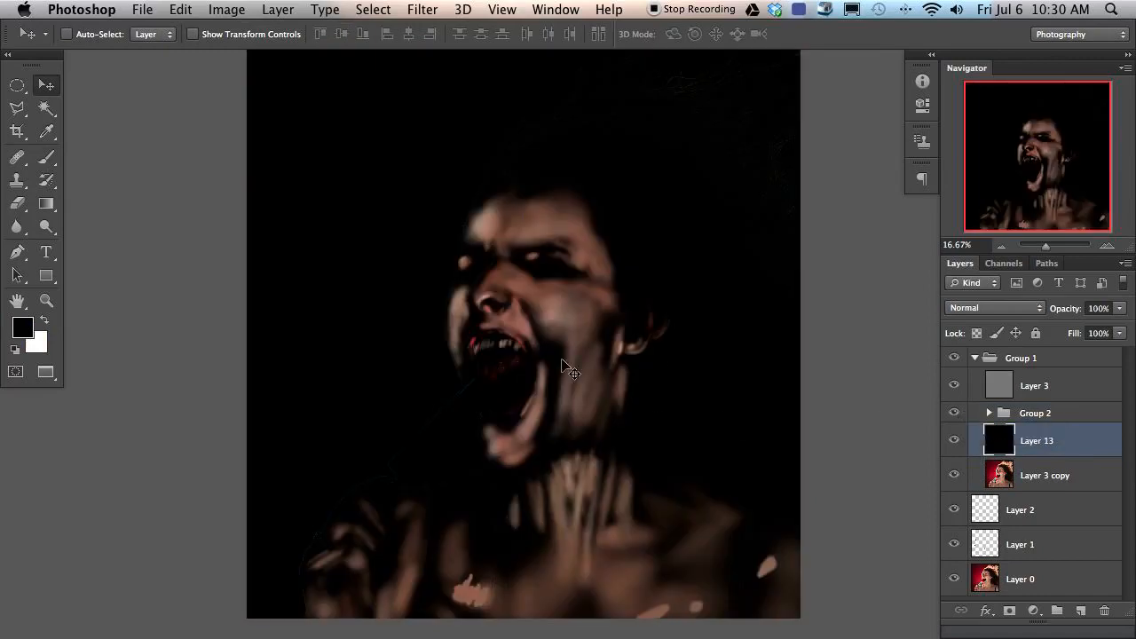
# Step: Examine the paint strokes of Group 2 against the black layer, hiding and showing the group
pyautogui.scroll(2, 568, 366)
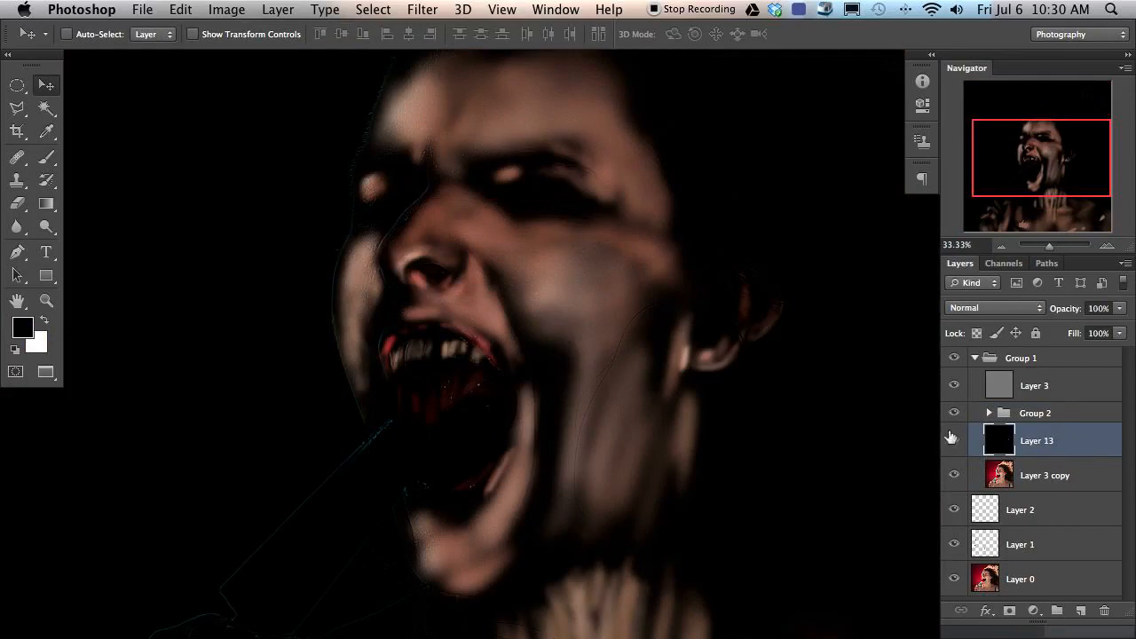
pyautogui.click(955, 413)
pyautogui.click(955, 413)
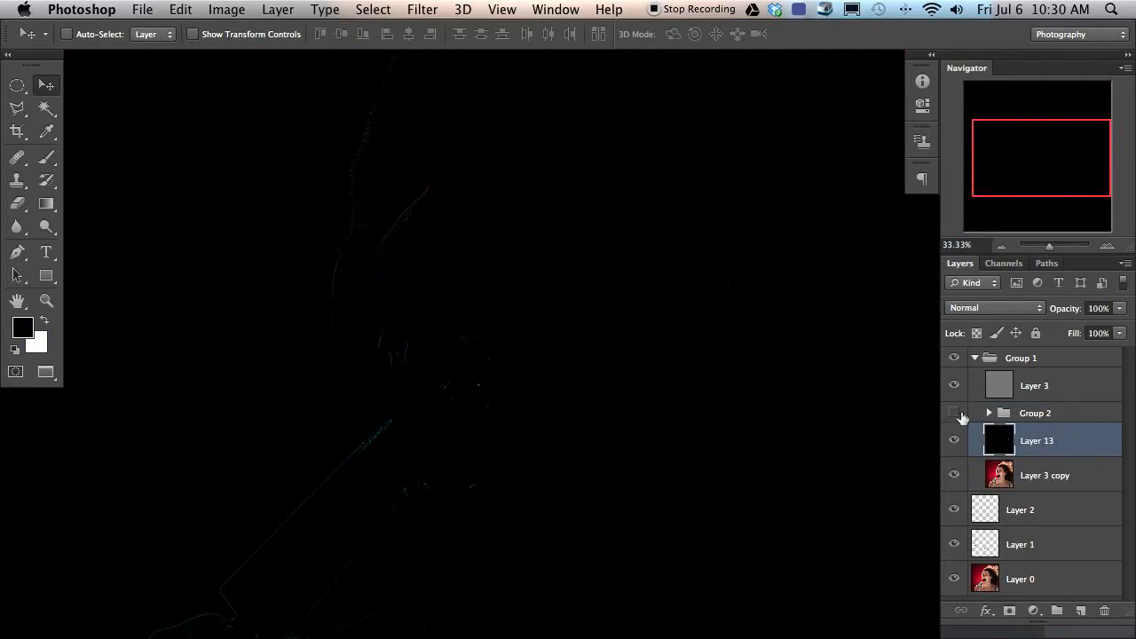
pyautogui.click(954, 414)
pyautogui.click(954, 415)
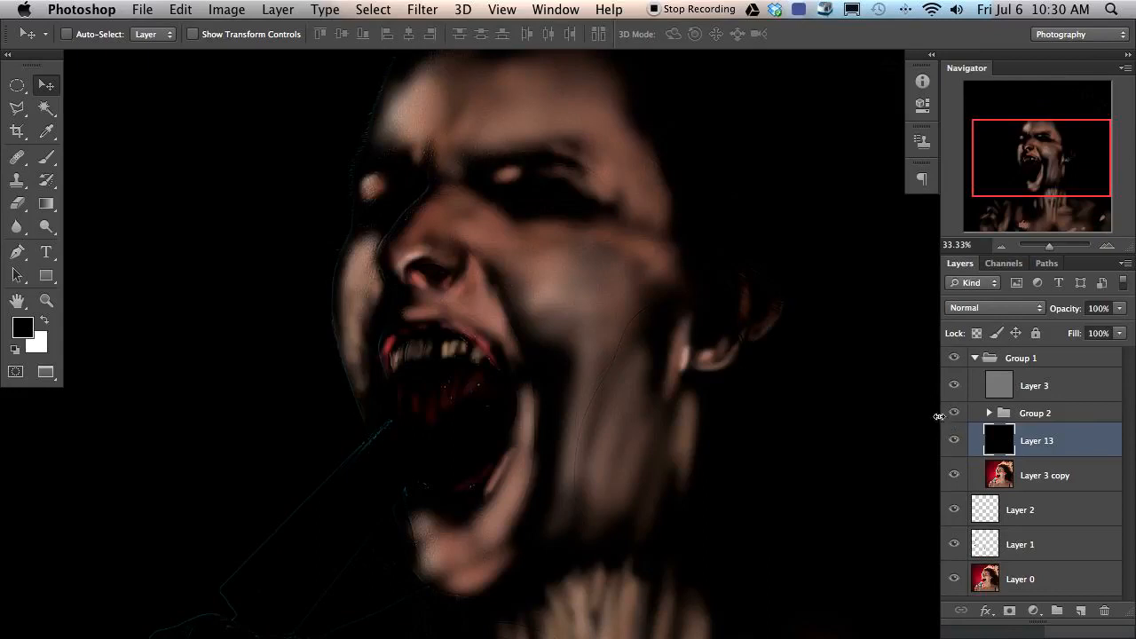
pyautogui.scroll(3, 585, 444)
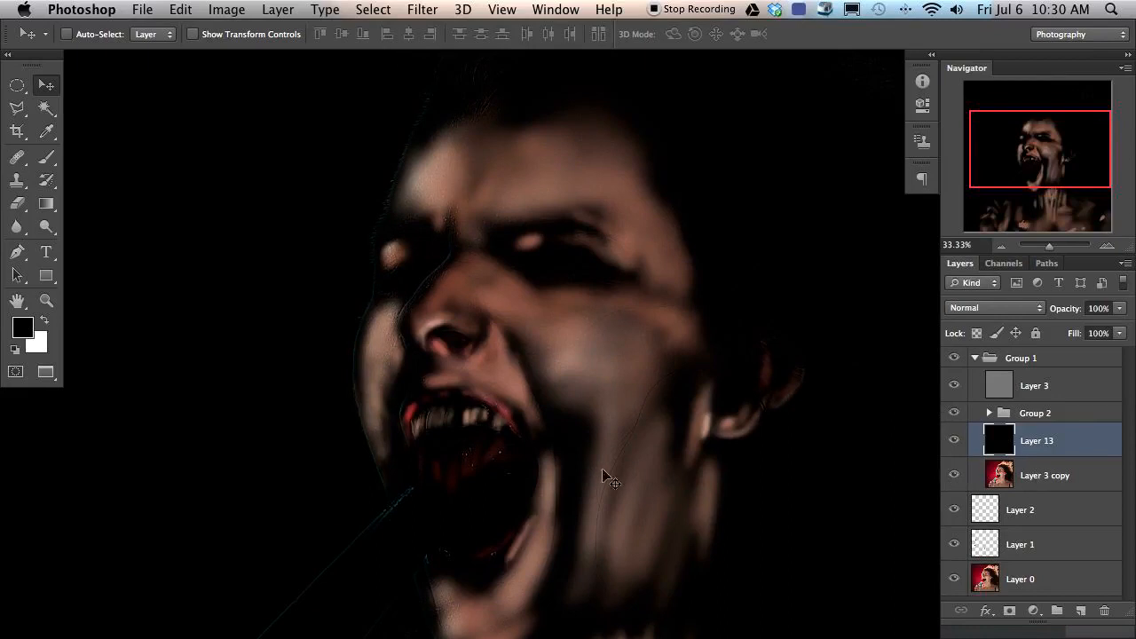
pyautogui.moveTo(622, 520); pyautogui.dragTo(399, 360)
pyautogui.press('super+minus')
pyautogui.press('super+minus')
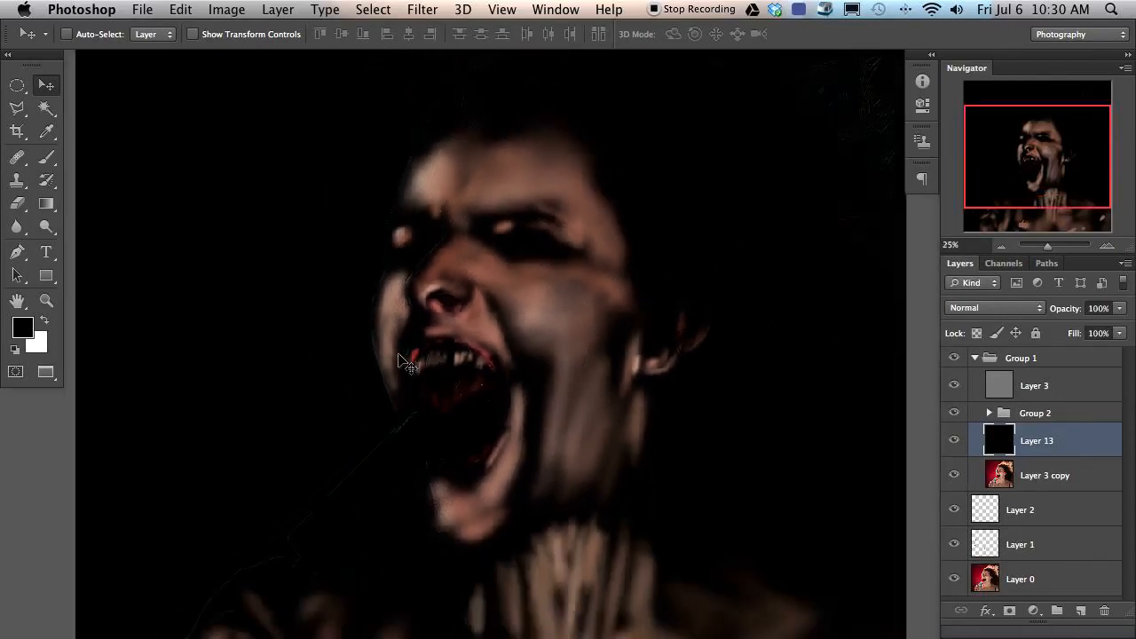
pyautogui.moveTo(586, 401); pyautogui.dragTo(533, 376)
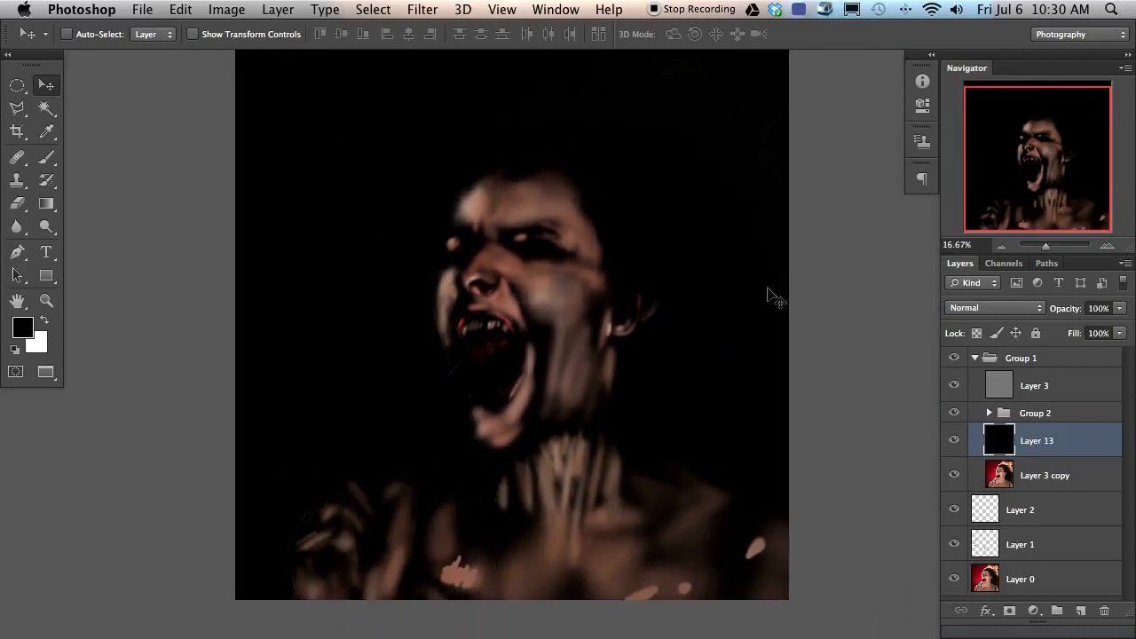
# Step: Delete the black-filled layer beneath Group 2
pyautogui.click(1052, 476)
pyautogui.click(1025, 448)
pyautogui.press('BackSpace')
# Step: Shift the contents of Group 2 away from the face, and undo the move
pyautogui.click(1021, 429)
pyautogui.moveTo(678, 410); pyautogui.dragTo(465, 330)
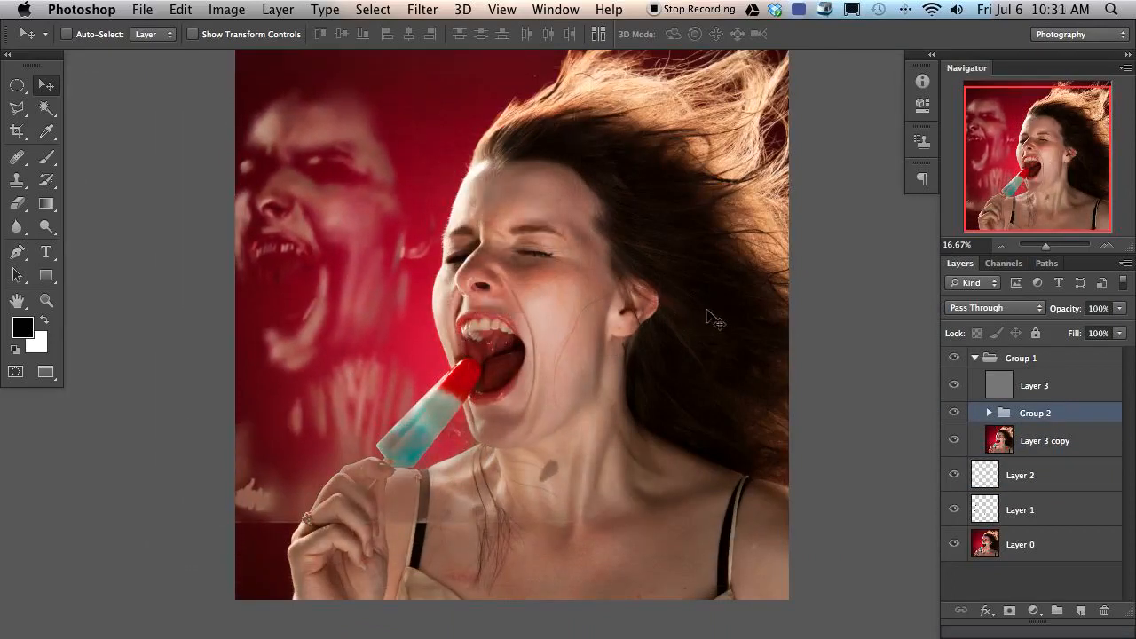
pyautogui.press('super+z')
# Step: Compare the portrait with and without the painted strokes of Group 2
pyautogui.click(961, 414)
pyautogui.click(955, 416)
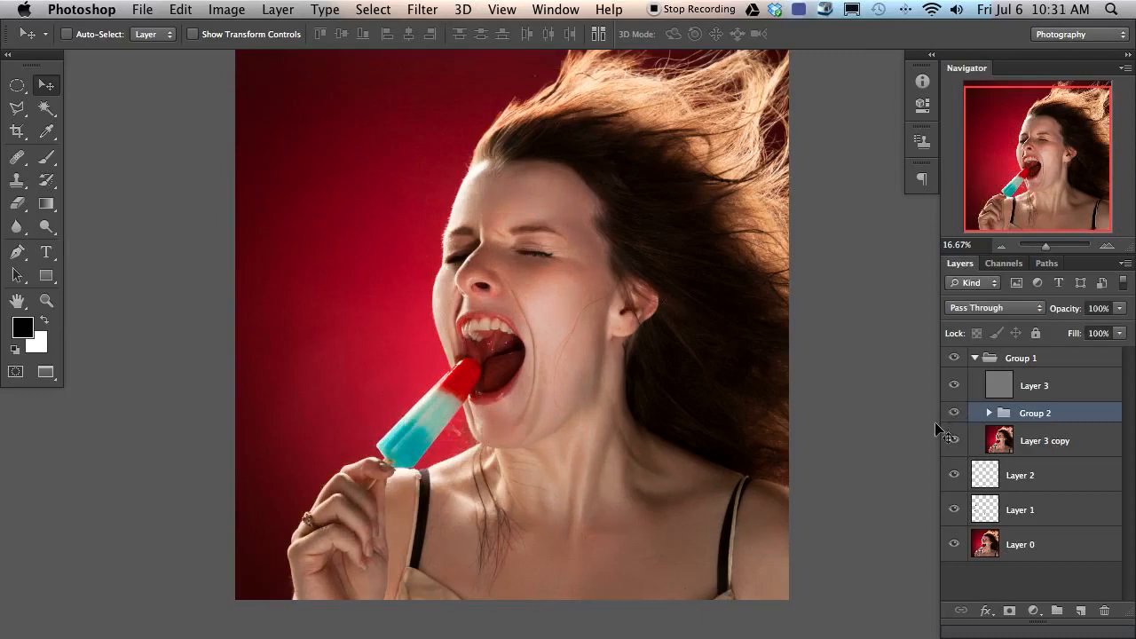
pyautogui.click(952, 419)
pyautogui.click(952, 417)
pyautogui.click(952, 417)
pyautogui.click(951, 418)
pyautogui.click(951, 420)
pyautogui.click(954, 419)
pyautogui.click(954, 417)
pyautogui.click(955, 418)
# Step: Add a new layer above Group 2 and set up the Brush with a bright green foreground colour and 80% flow
pyautogui.press('super+shift+alt+n')
pyautogui.press('b')
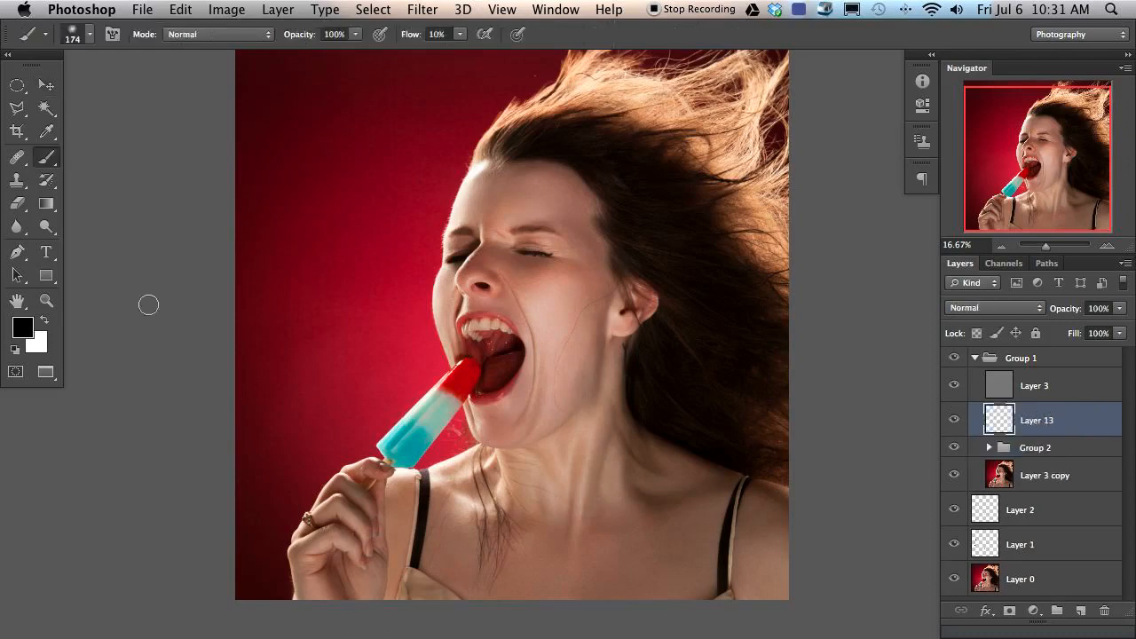
pyautogui.click(22, 328)
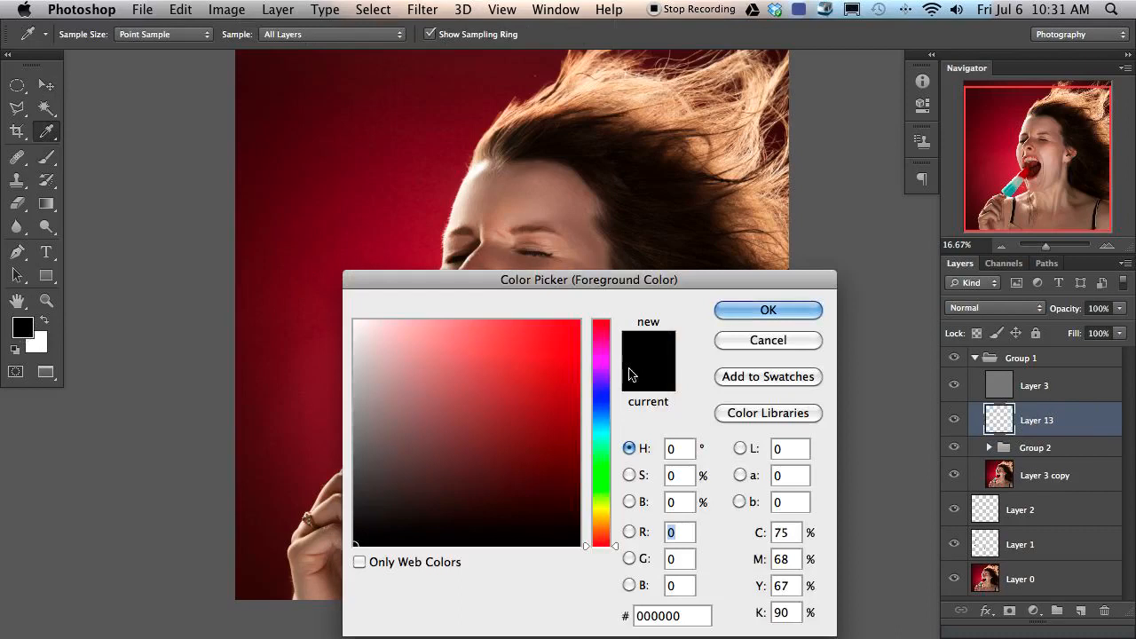
pyautogui.click(603, 445)
pyautogui.click(580, 328)
pyautogui.click(779, 312)
pyautogui.moveTo(374, 313); pyautogui.dragTo(369, 311)
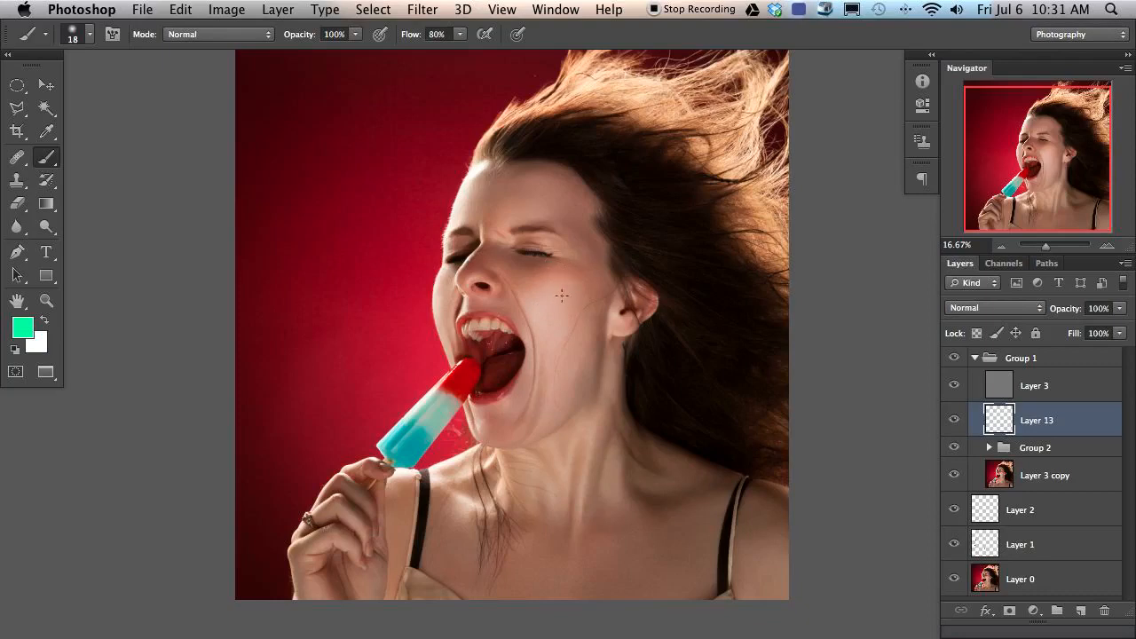
# Step: Outline the retouched areas on the near cheek, nose, forehead and temple with green brush strokes
pyautogui.moveTo(551, 303); pyautogui.dragTo(583, 303)
pyautogui.moveTo(539, 321)
pyautogui.mouseDown()
pyautogui.moveTo(555, 327)
pyautogui.moveTo(541, 324)
pyautogui.mouseUp()
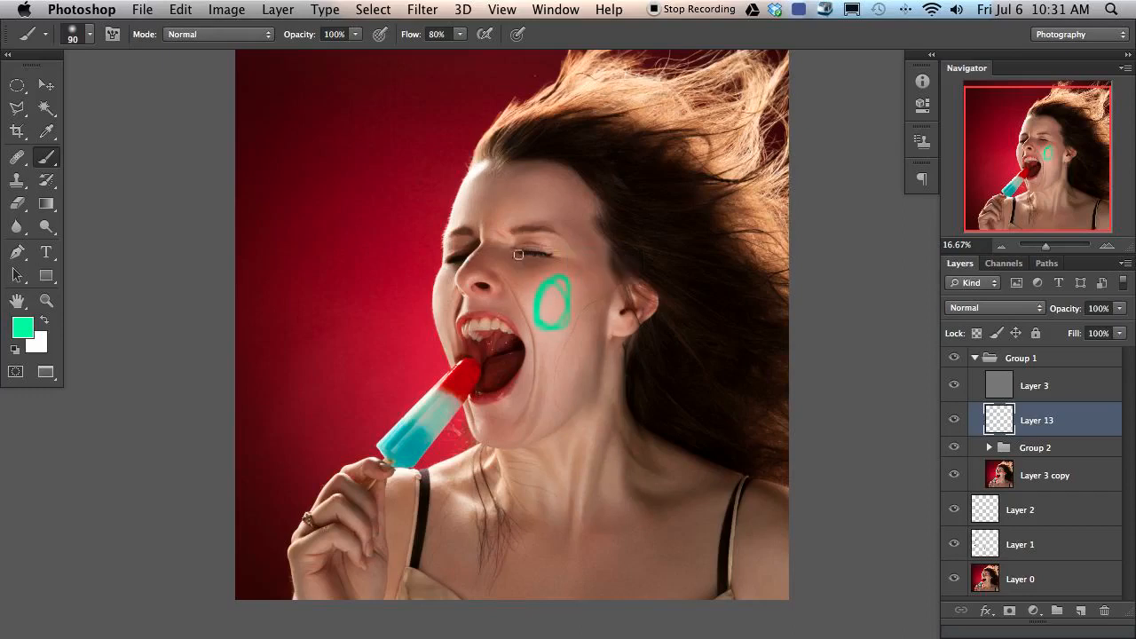
pyautogui.click(506, 229)
pyautogui.moveTo(460, 222); pyautogui.dragTo(478, 205)
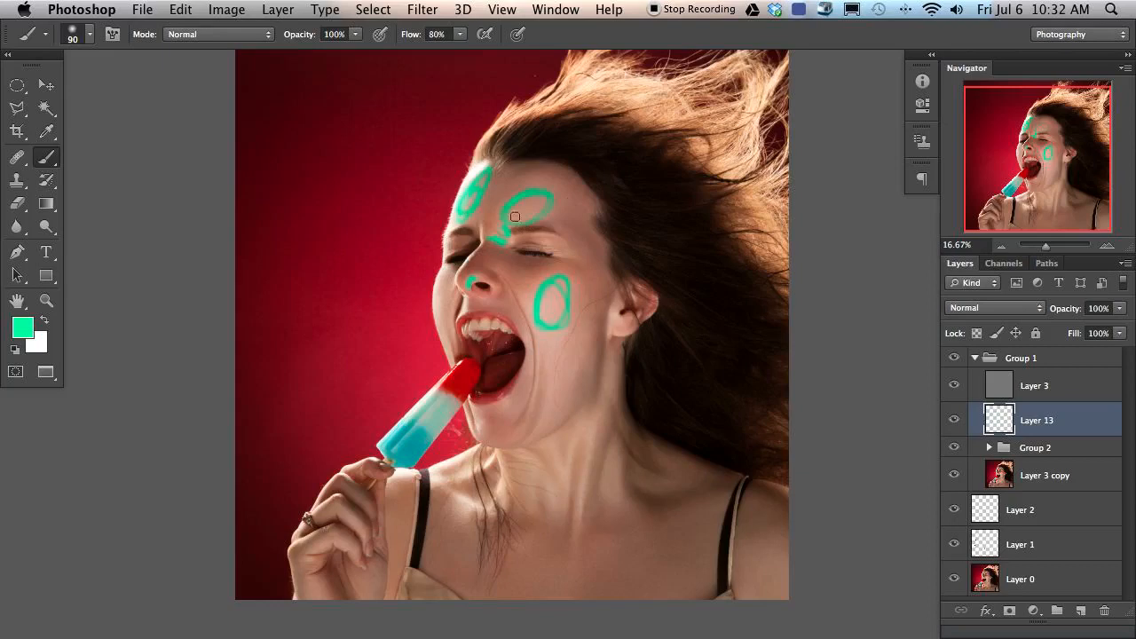
pyautogui.moveTo(530, 178); pyautogui.dragTo(541, 171)
pyautogui.moveTo(575, 231)
pyautogui.mouseDown()
pyautogui.moveTo(571, 253)
pyautogui.moveTo(561, 234)
pyautogui.moveTo(612, 244)
pyautogui.mouseUp()
# Step: Mark the eyelids, smile line, jaw side of the cheek and far side of the face in green
pyautogui.moveTo(533, 249)
pyautogui.mouseDown()
pyautogui.moveTo(505, 269)
pyautogui.moveTo(469, 261)
pyautogui.moveTo(502, 289)
pyautogui.moveTo(487, 280)
pyautogui.moveTo(493, 300)
pyautogui.moveTo(486, 275)
pyautogui.moveTo(489, 301)
pyautogui.moveTo(524, 299)
pyautogui.moveTo(543, 376)
pyautogui.moveTo(522, 420)
pyautogui.moveTo(546, 416)
pyautogui.moveTo(529, 429)
pyautogui.moveTo(559, 401)
pyautogui.moveTo(544, 432)
pyautogui.mouseUp()
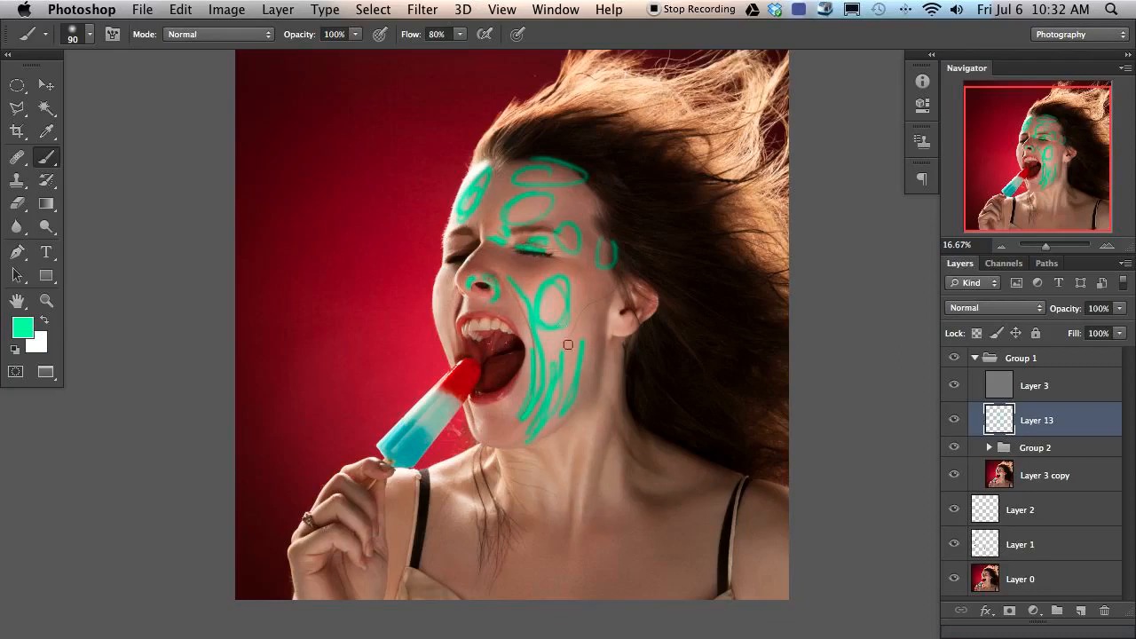
pyautogui.moveTo(590, 300); pyautogui.dragTo(581, 417)
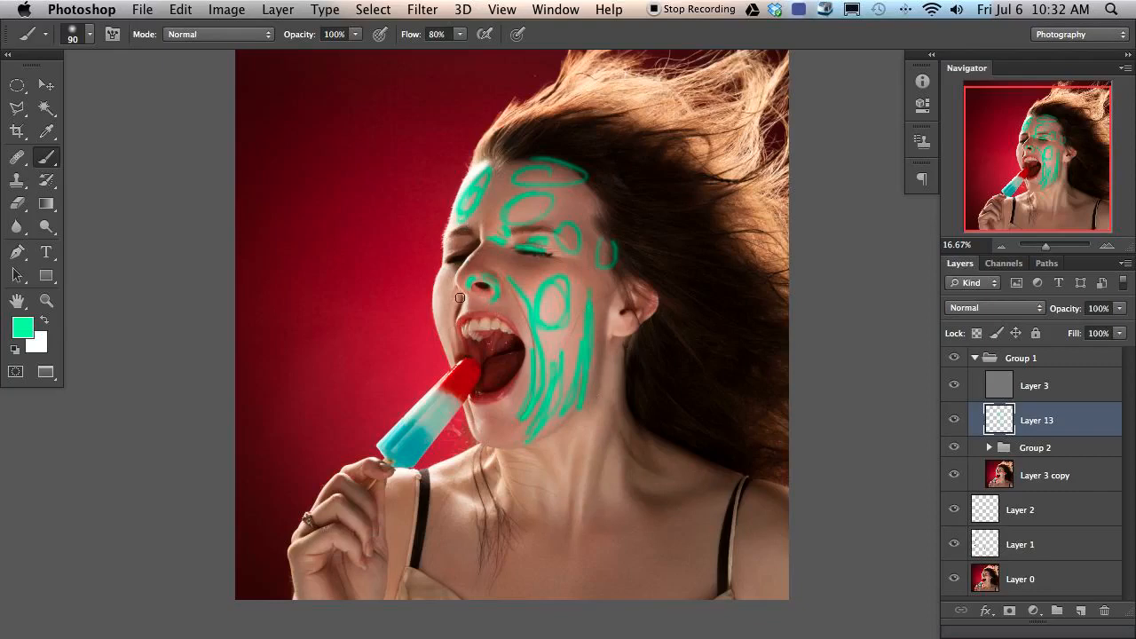
pyautogui.moveTo(454, 324)
pyautogui.mouseDown()
pyautogui.moveTo(457, 362)
pyautogui.moveTo(449, 274)
pyautogui.moveTo(431, 301)
pyautogui.moveTo(454, 245)
pyautogui.moveTo(484, 234)
pyautogui.moveTo(486, 220)
pyautogui.moveTo(481, 248)
pyautogui.moveTo(492, 213)
pyautogui.moveTo(462, 268)
pyautogui.mouseUp()
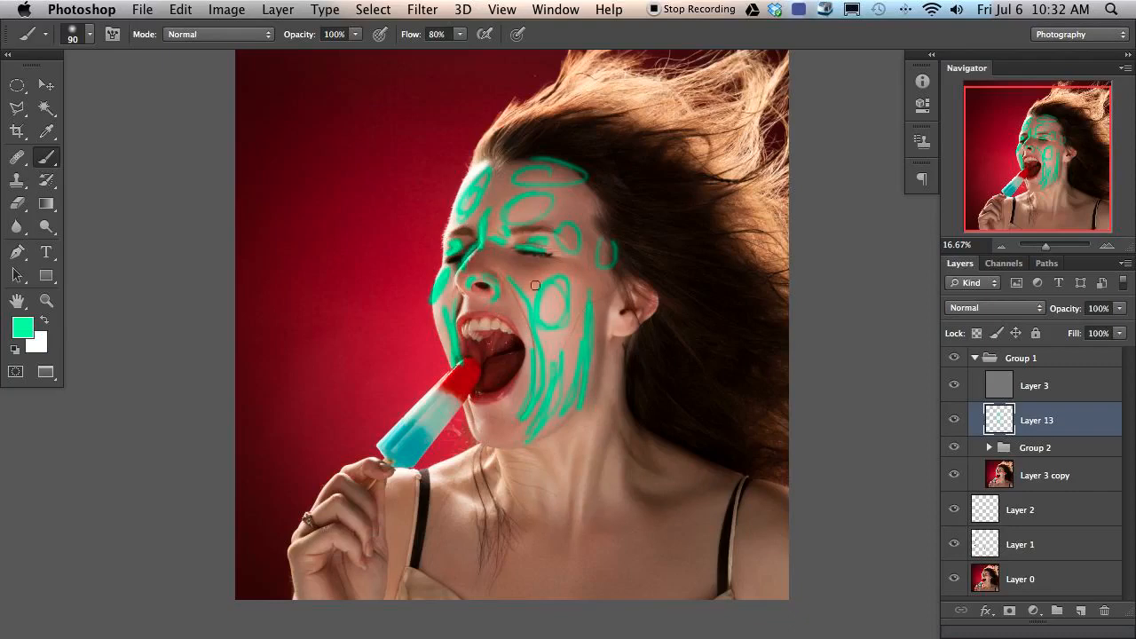
# Step: Mark the retouched areas along the neck, throat and both collarbones with green brush strokes
pyautogui.moveTo(597, 408); pyautogui.dragTo(578, 527)
pyautogui.moveTo(611, 435)
pyautogui.mouseDown()
pyautogui.moveTo(605, 510)
pyautogui.moveTo(606, 481)
pyautogui.moveTo(648, 464)
pyautogui.moveTo(632, 487)
pyautogui.mouseUp()
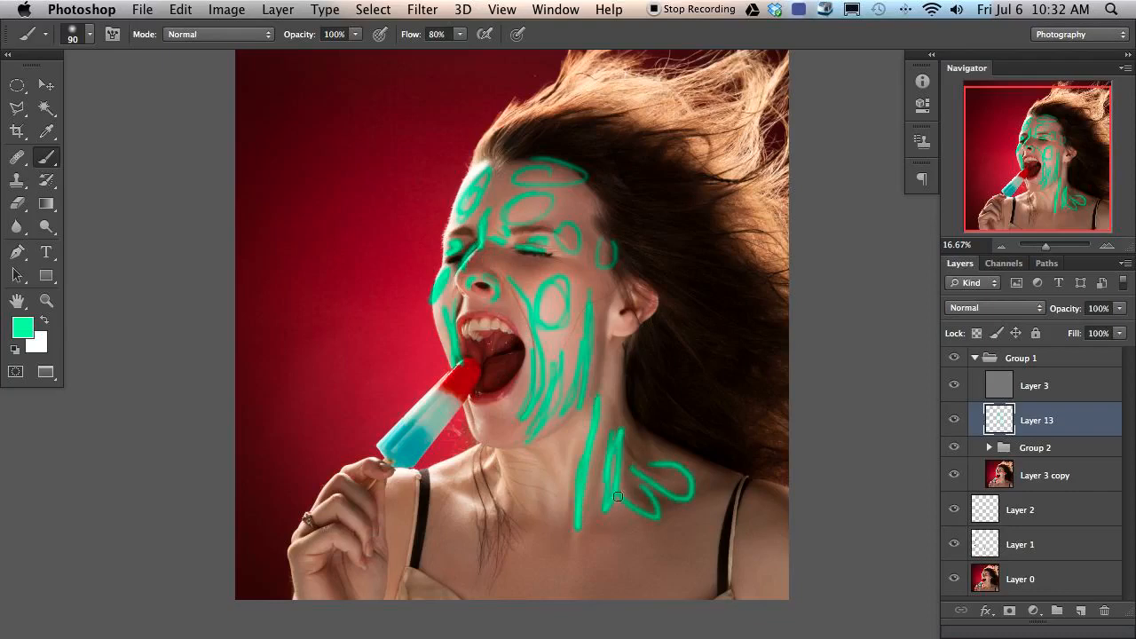
pyautogui.moveTo(571, 440)
pyautogui.mouseDown()
pyautogui.moveTo(564, 535)
pyautogui.moveTo(542, 445)
pyautogui.mouseUp()
pyautogui.moveTo(534, 525)
pyautogui.mouseDown()
pyautogui.moveTo(520, 518)
pyautogui.moveTo(510, 464)
pyautogui.mouseUp()
pyautogui.moveTo(445, 503)
pyautogui.mouseDown()
pyautogui.moveTo(472, 502)
pyautogui.moveTo(457, 462)
pyautogui.moveTo(405, 479)
pyautogui.moveTo(433, 477)
pyautogui.mouseUp()
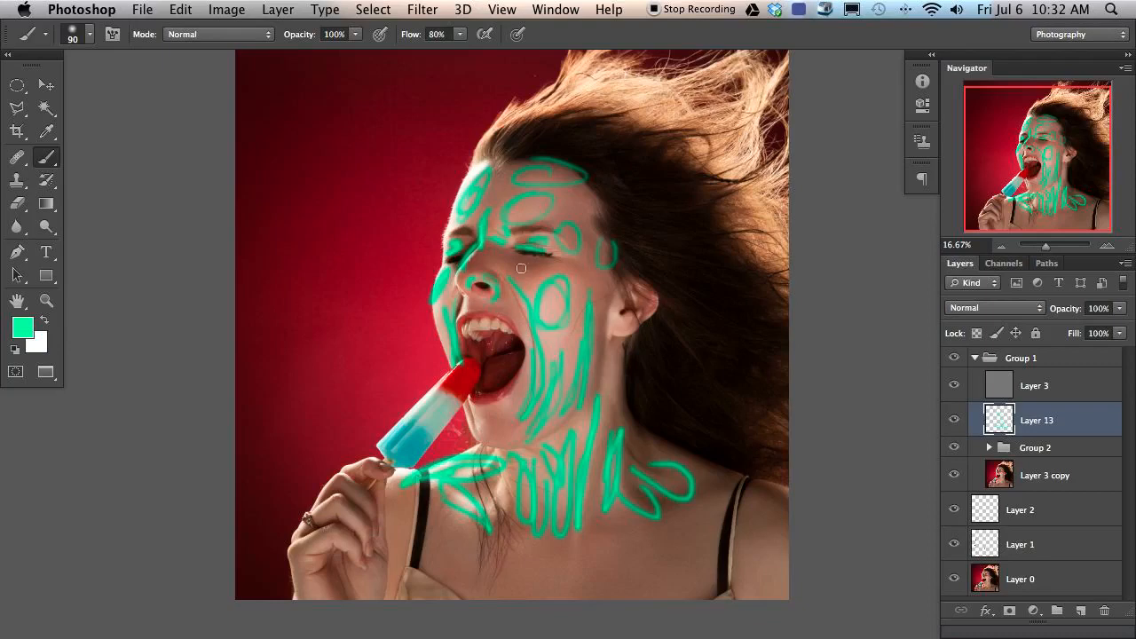
# Step: Mark the ear, outer shoulder, chest and the hand holding the popsicle with green brush strokes
pyautogui.moveTo(620, 327)
pyautogui.mouseDown()
pyautogui.moveTo(627, 300)
pyautogui.moveTo(651, 317)
pyautogui.moveTo(633, 312)
pyautogui.mouseUp()
pyautogui.moveTo(772, 510); pyautogui.dragTo(779, 558)
pyautogui.moveTo(610, 593); pyautogui.dragTo(585, 597)
pyautogui.moveTo(418, 533); pyautogui.dragTo(403, 568)
pyautogui.press('super+z')
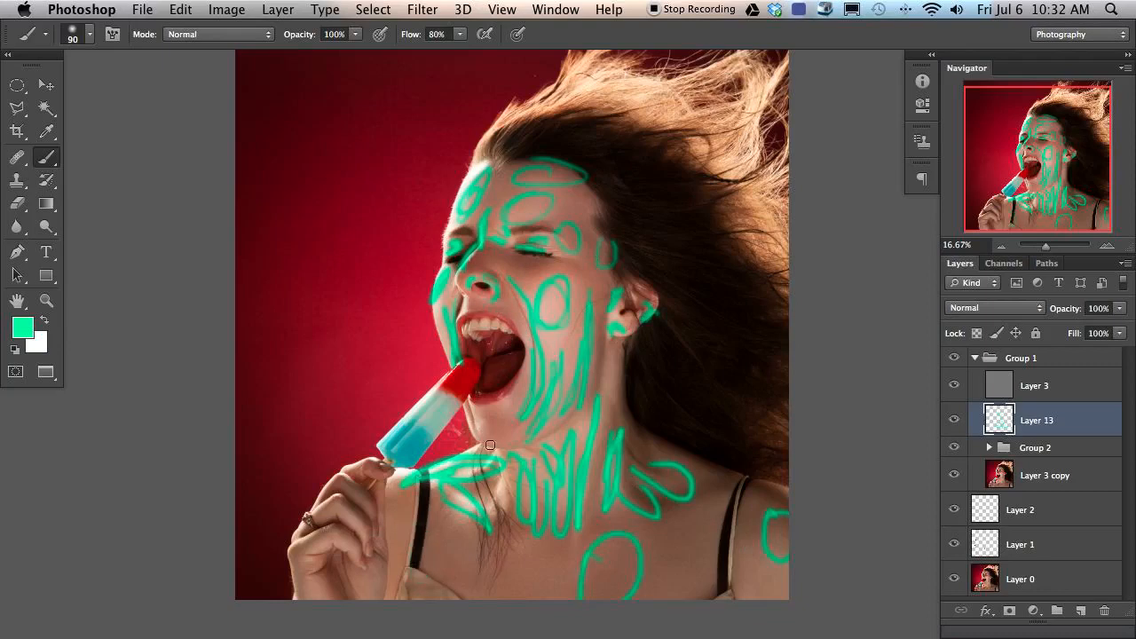
pyautogui.moveTo(304, 573)
pyautogui.mouseDown()
pyautogui.moveTo(322, 624)
pyautogui.moveTo(315, 559)
pyautogui.moveTo(324, 536)
pyautogui.moveTo(360, 560)
pyautogui.mouseUp()
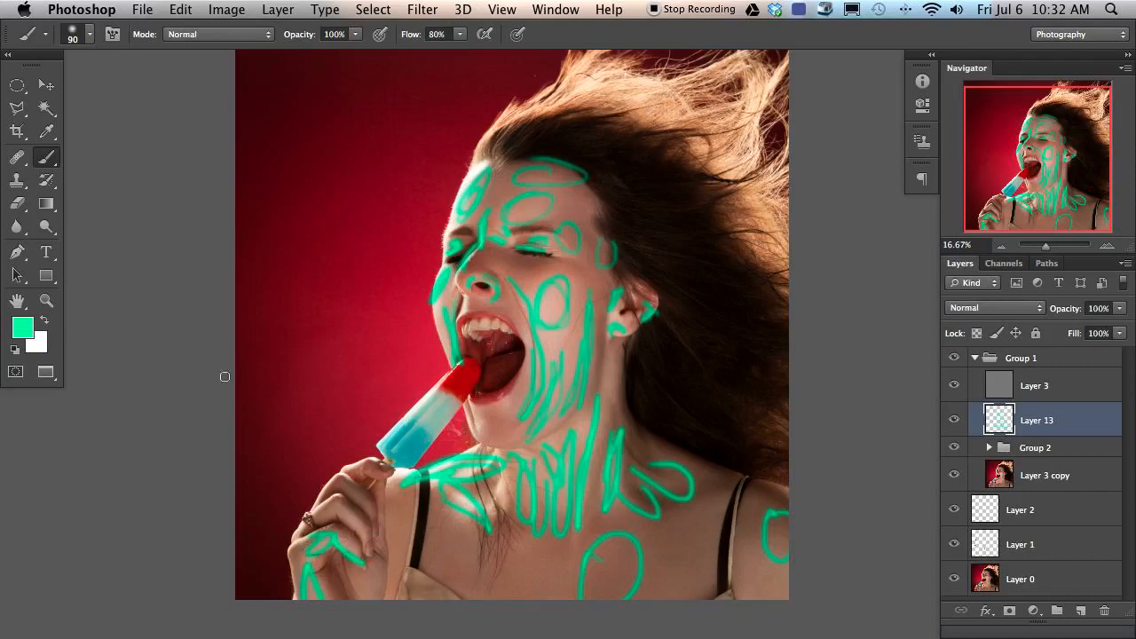
# Step: Add a new layer above the green marks, set the foreground colour to bright blue and hide the green layer
pyautogui.press('super+alt+shift+n')
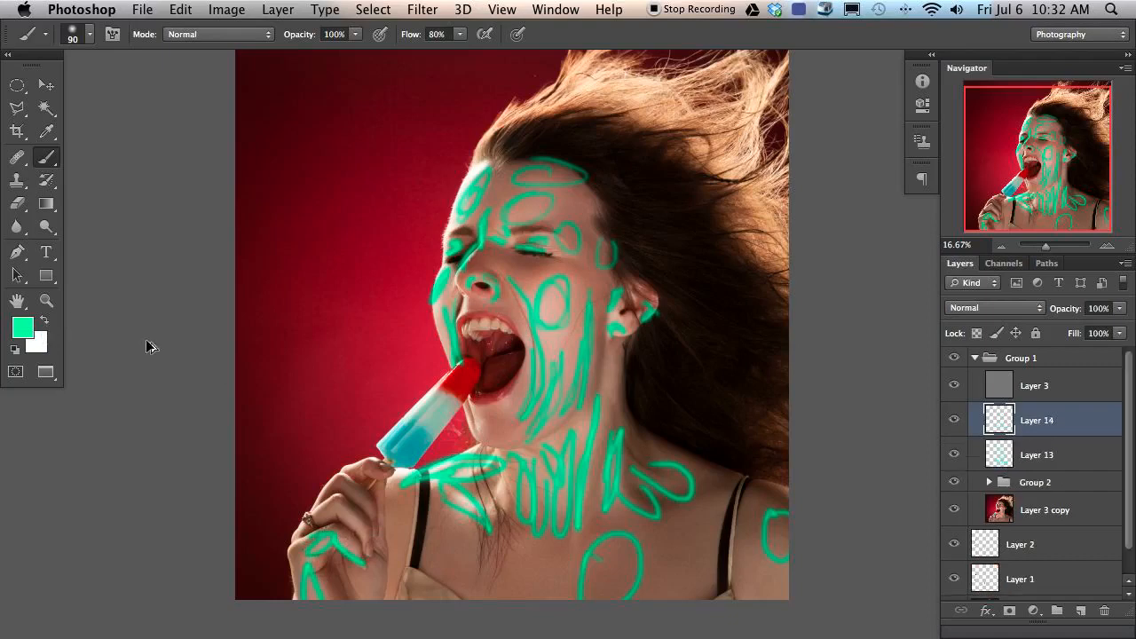
pyautogui.click(22, 328)
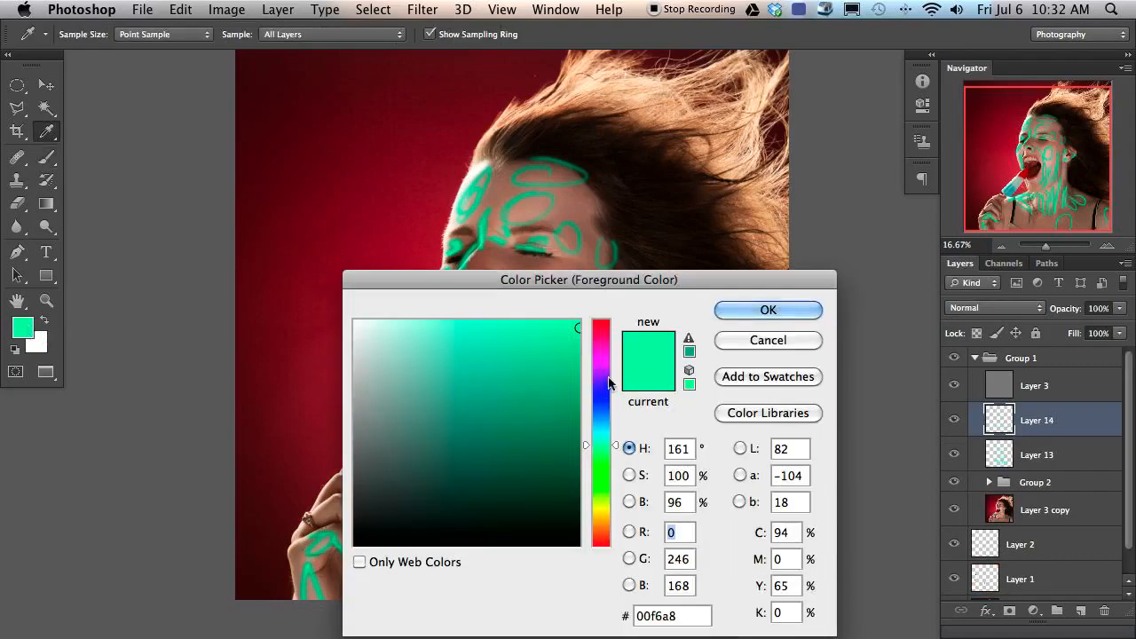
pyautogui.click(605, 397)
pyautogui.click(768, 310)
pyautogui.press('b')
pyautogui.click(954, 455)
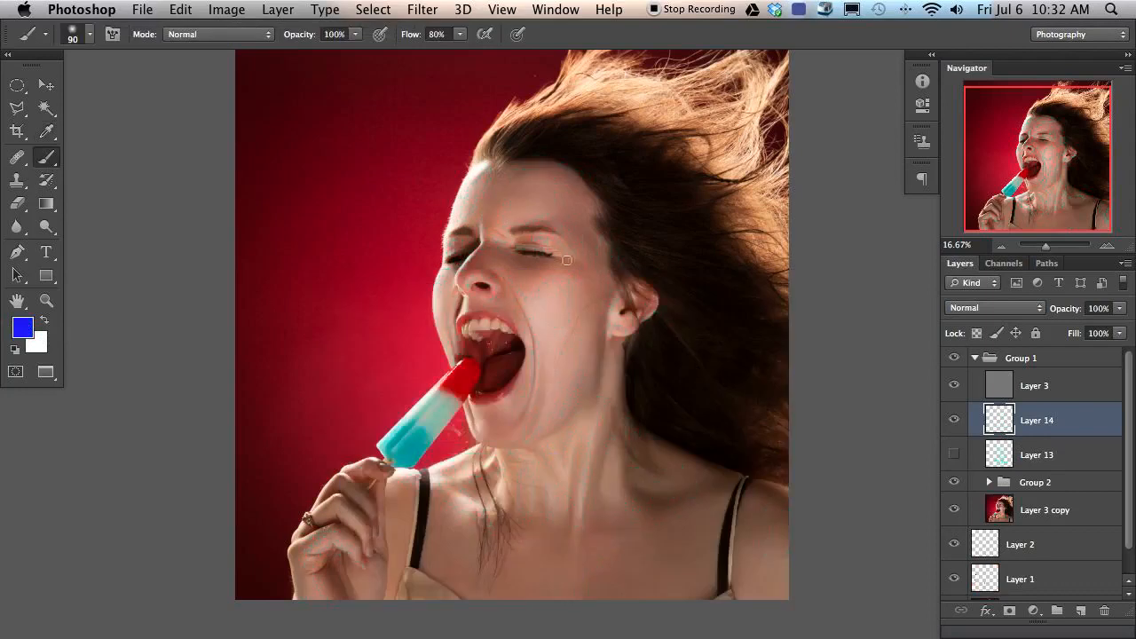
# Step: Outline the areas in front of the ear, lower neck, temple, under the near eye and beside the mouth in blue
pyautogui.moveTo(613, 289); pyautogui.dragTo(623, 265)
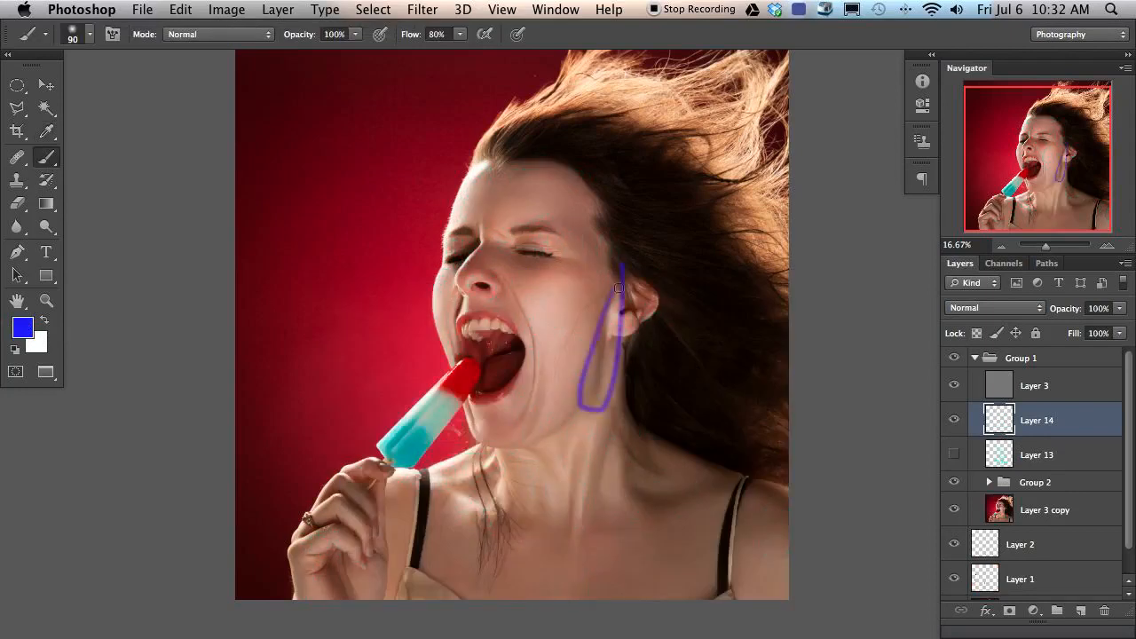
pyautogui.moveTo(607, 437)
pyautogui.mouseDown()
pyautogui.moveTo(587, 514)
pyautogui.moveTo(609, 444)
pyautogui.mouseUp()
pyautogui.moveTo(631, 492); pyautogui.dragTo(636, 476)
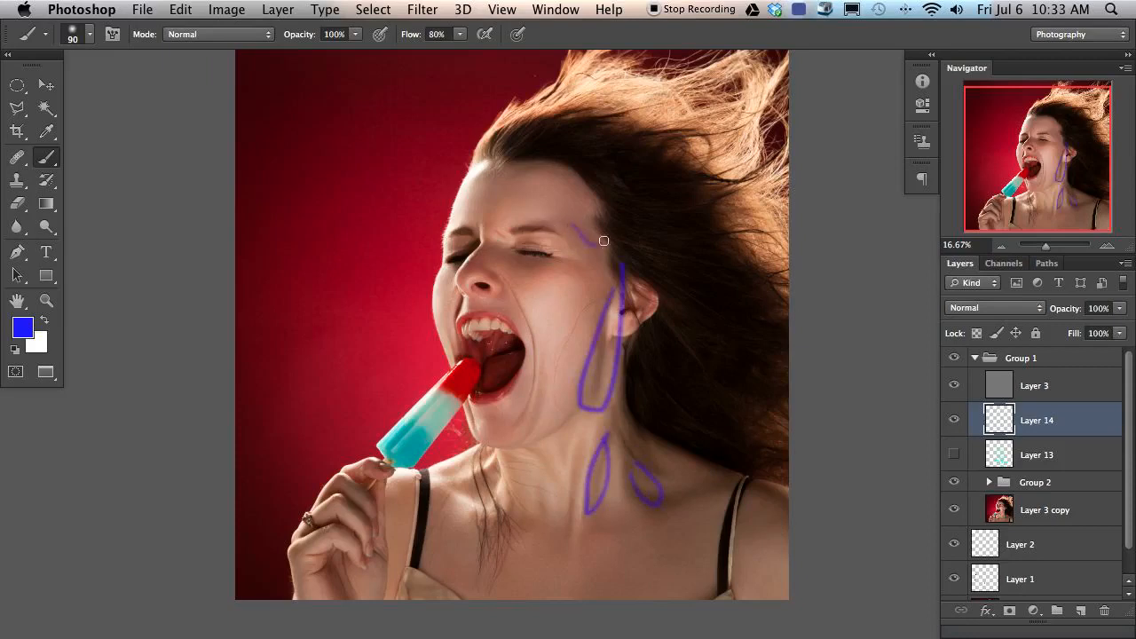
pyautogui.moveTo(588, 236)
pyautogui.mouseDown()
pyautogui.moveTo(555, 260)
pyautogui.moveTo(569, 256)
pyautogui.moveTo(529, 272)
pyautogui.mouseUp()
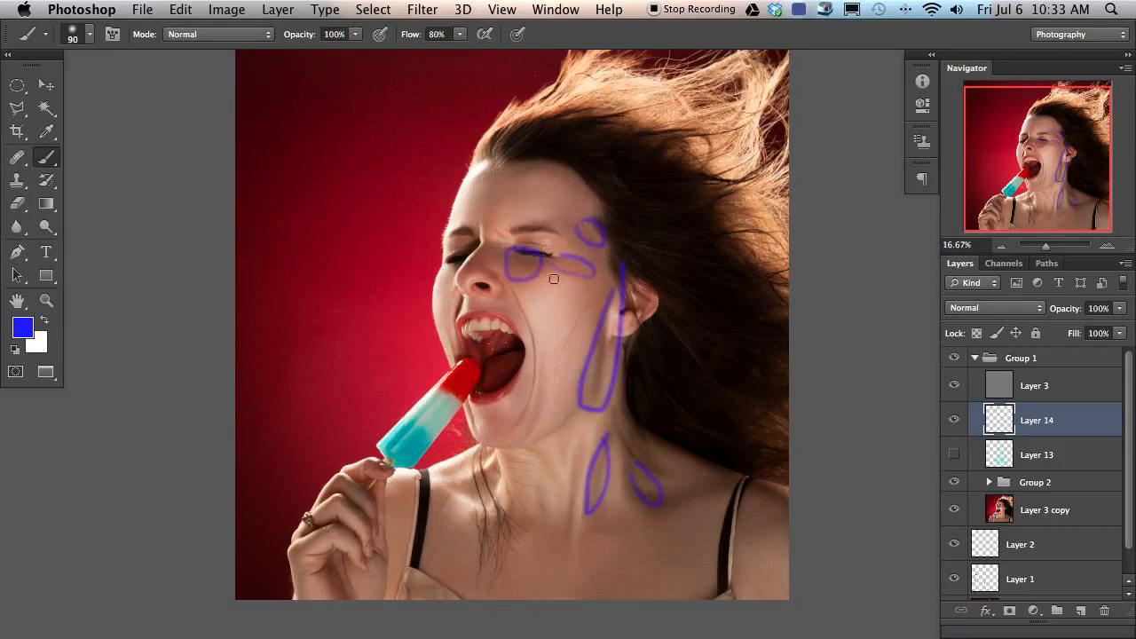
pyautogui.moveTo(551, 356)
pyautogui.mouseDown()
pyautogui.moveTo(527, 443)
pyautogui.moveTo(544, 398)
pyautogui.moveTo(511, 293)
pyautogui.moveTo(529, 352)
pyautogui.moveTo(529, 421)
pyautogui.mouseUp()
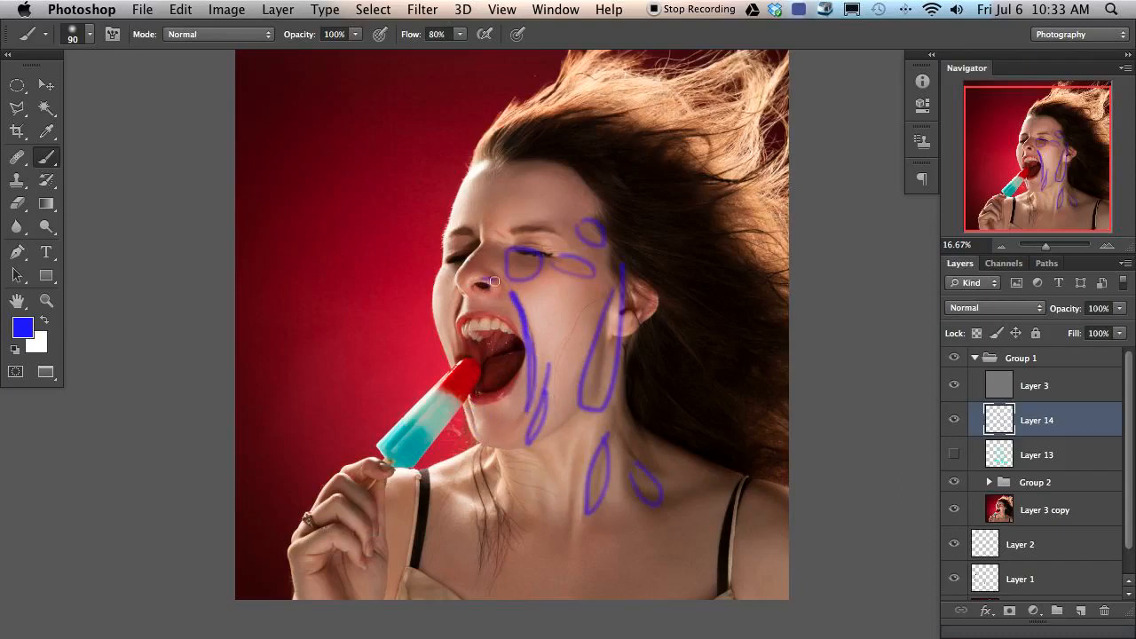
# Step: Mark the side of the nose, the inner brow, the fingers and the throat line with blue brush strokes
pyautogui.moveTo(470, 283)
pyautogui.mouseDown()
pyautogui.moveTo(511, 291)
pyautogui.moveTo(504, 264)
pyautogui.moveTo(489, 267)
pyautogui.moveTo(513, 296)
pyautogui.mouseUp()
pyautogui.hotkey('ctrl', 'z')
pyautogui.moveTo(491, 239); pyautogui.dragTo(455, 284)
pyautogui.hotkey('ctrl', 'z')
pyautogui.moveTo(486, 245); pyautogui.dragTo(457, 280)
pyautogui.hotkey('ctrl', 'z')
pyautogui.moveTo(465, 271); pyautogui.dragTo(507, 232)
pyautogui.press('super+z')
pyautogui.moveTo(343, 484); pyautogui.dragTo(359, 507)
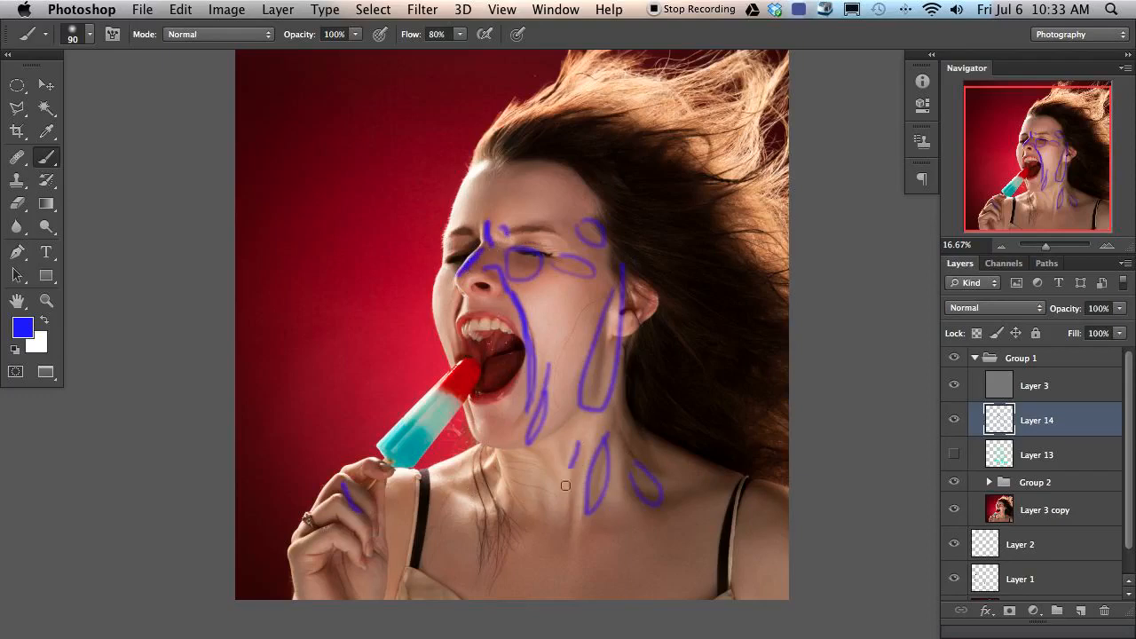
pyautogui.moveTo(577, 442); pyautogui.dragTo(562, 555)
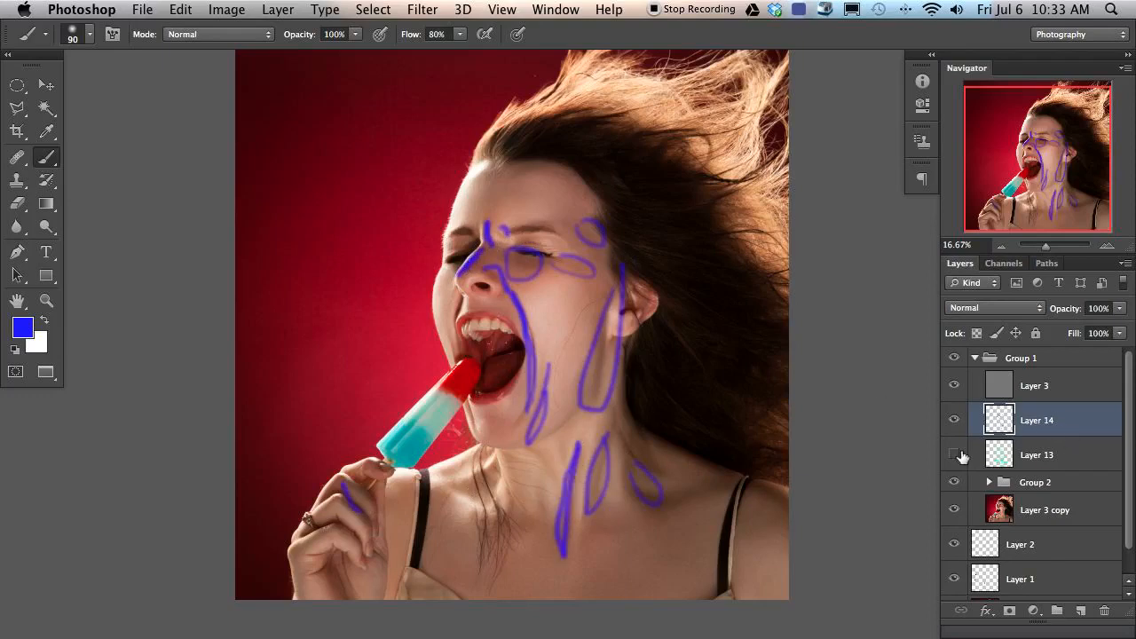
# Step: Show the green marks together with the blue ones and delete both marking layers
pyautogui.click(961, 455)
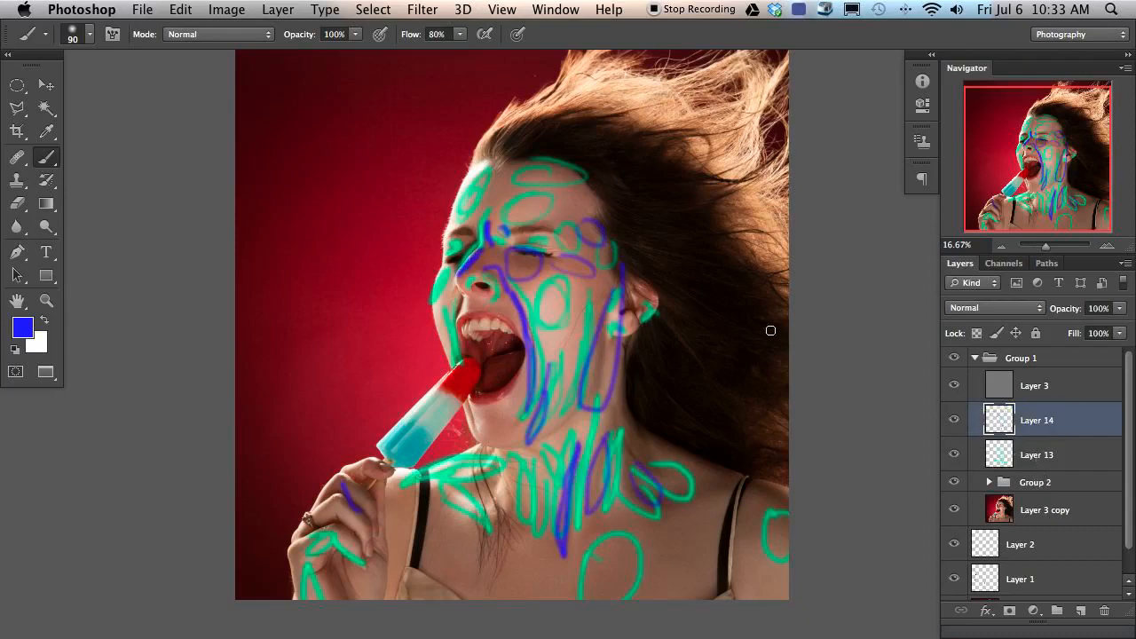
pyautogui.keyDown('shift'); pyautogui.click(1083, 456); pyautogui.keyUp('shift')
pyautogui.press('Delete')
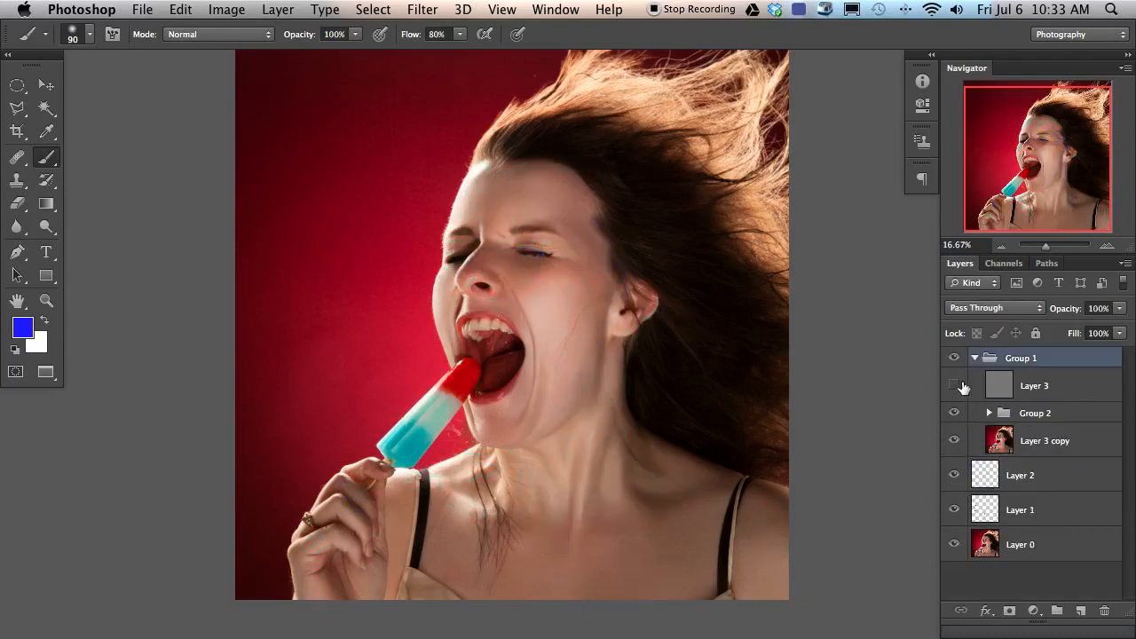
# Step: Add a new layer above Group 2 and fill it with 50% Gray in Normal mode at 100% opacity
pyautogui.click(1038, 414)
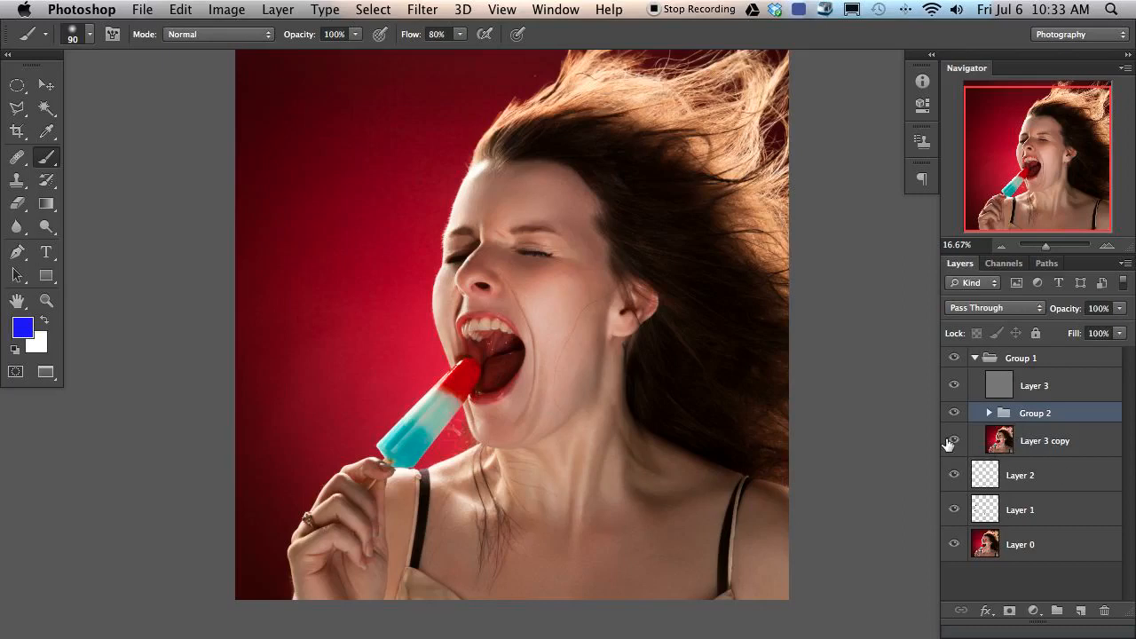
pyautogui.press('alt+shift+super+n')
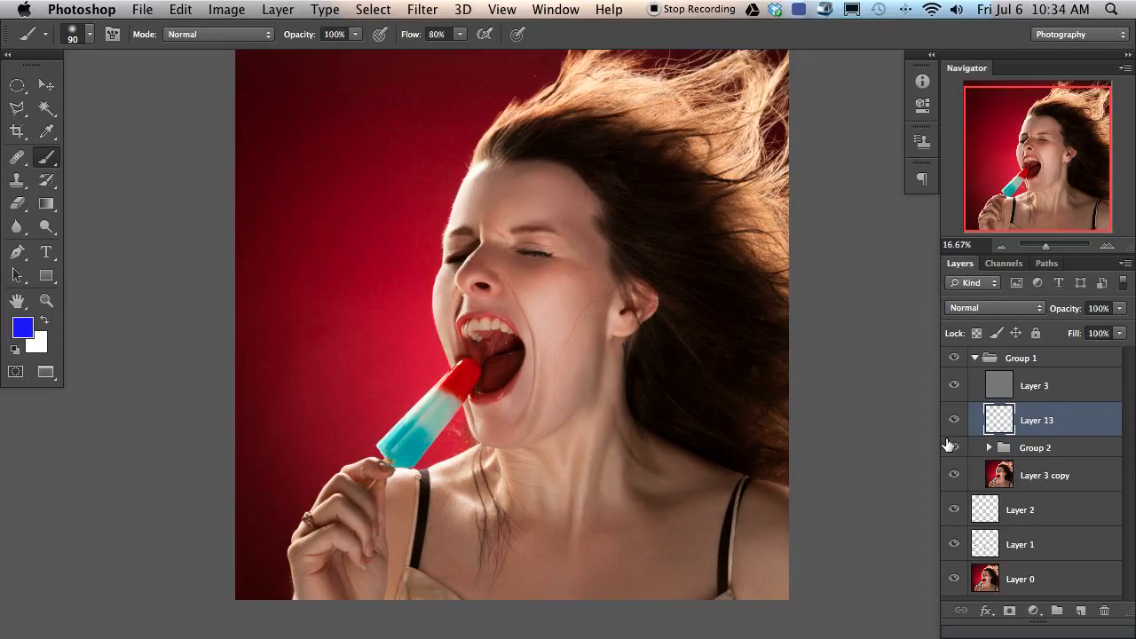
pyautogui.moveTo(474, 395); pyautogui.dragTo(433, 404)
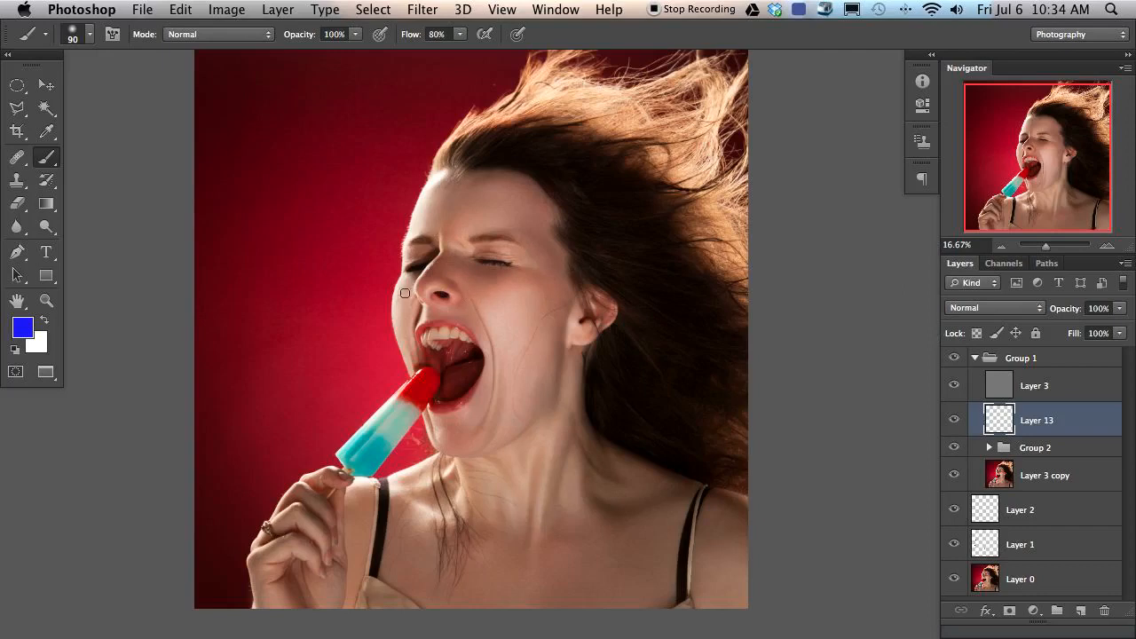
pyautogui.hotkey('shift', 'BackSpace')
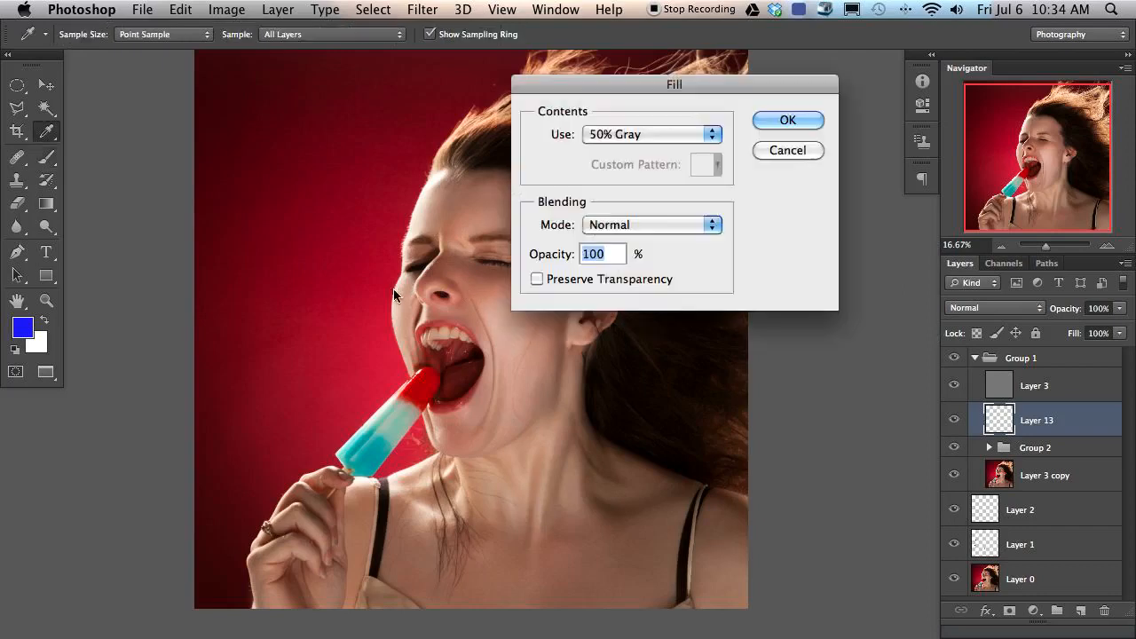
pyautogui.moveTo(665, 78); pyautogui.dragTo(581, 87)
pyautogui.click(554, 145)
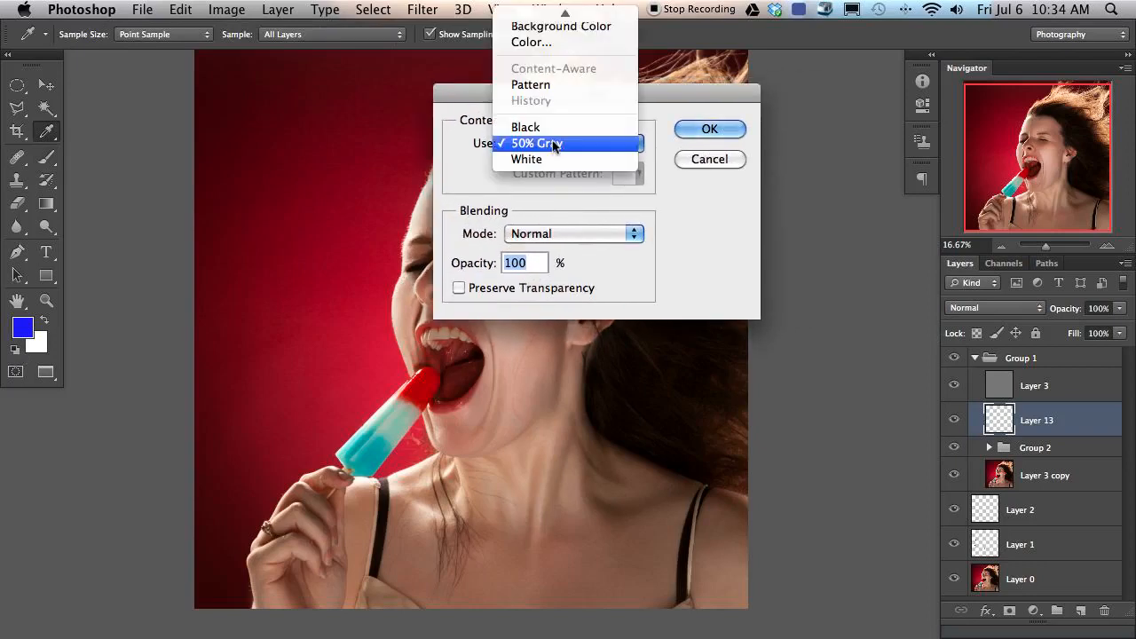
pyautogui.click(709, 128)
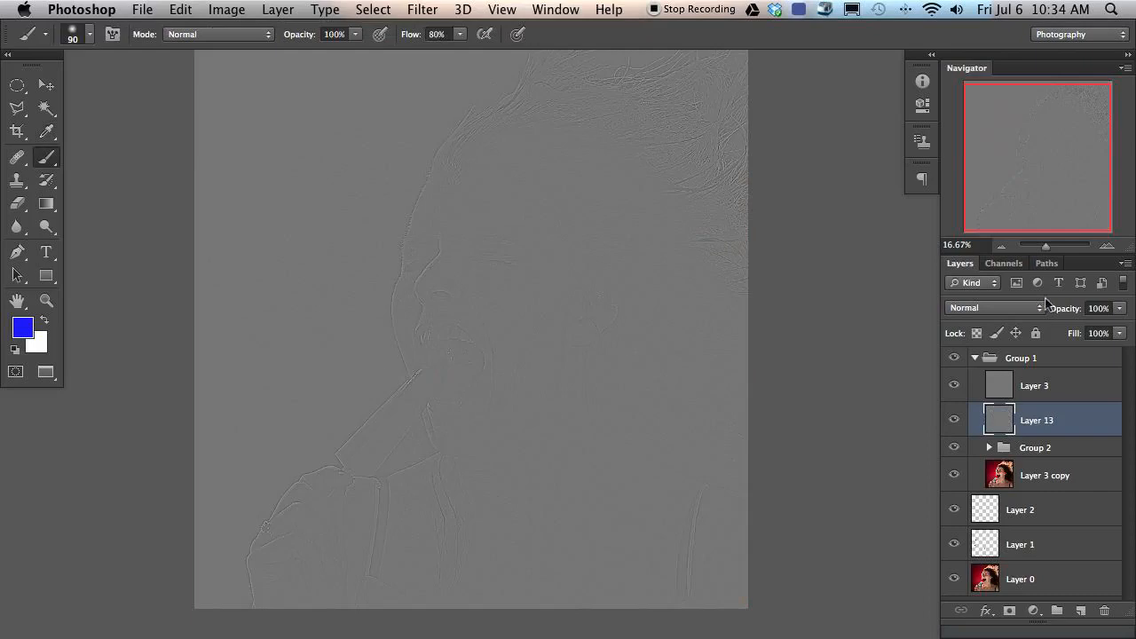
# Step: Check the two gray layers by toggling their visibility and set the new gray layer's blend mode to Soft Light
pyautogui.click(955, 386)
pyautogui.click(955, 386)
pyautogui.click(954, 420)
pyautogui.click(954, 420)
pyautogui.click(954, 386)
pyautogui.click(994, 308)
pyautogui.click(1038, 479)
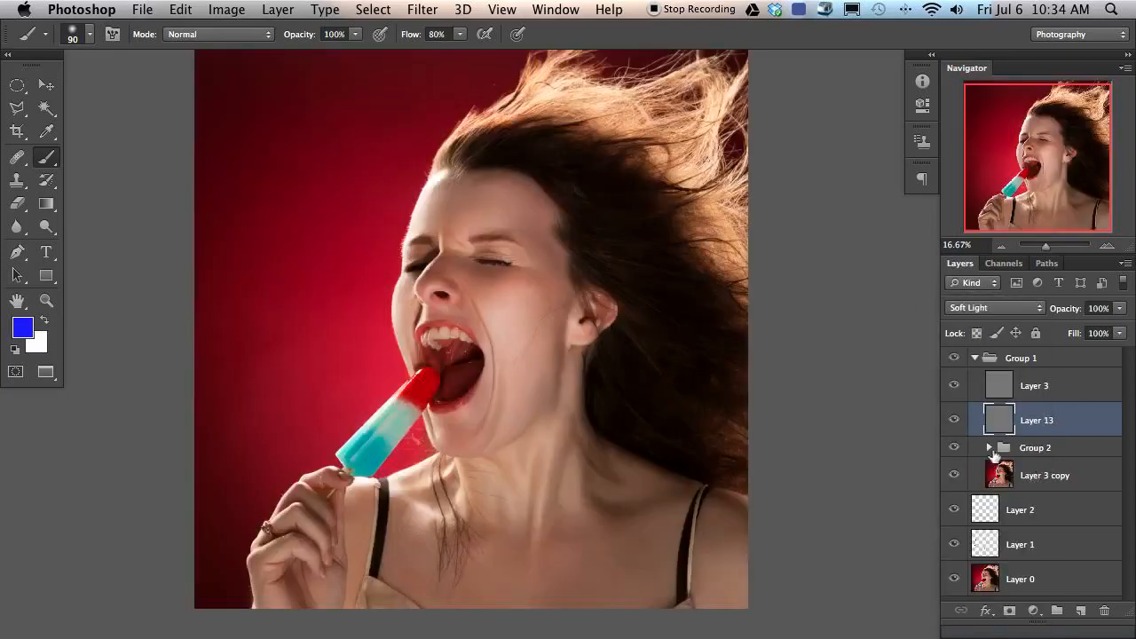
# Step: Compare the portrait with and without the gray Soft Light layer
pyautogui.click(954, 423)
pyautogui.click(955, 422)
pyautogui.click(954, 422)
pyautogui.click(954, 423)
pyautogui.click(954, 423)
pyautogui.click(954, 422)
# Step: Test the Brush at 10% flow with blue strokes over the red background on a new layer
pyautogui.press('super+shift+alt+n')
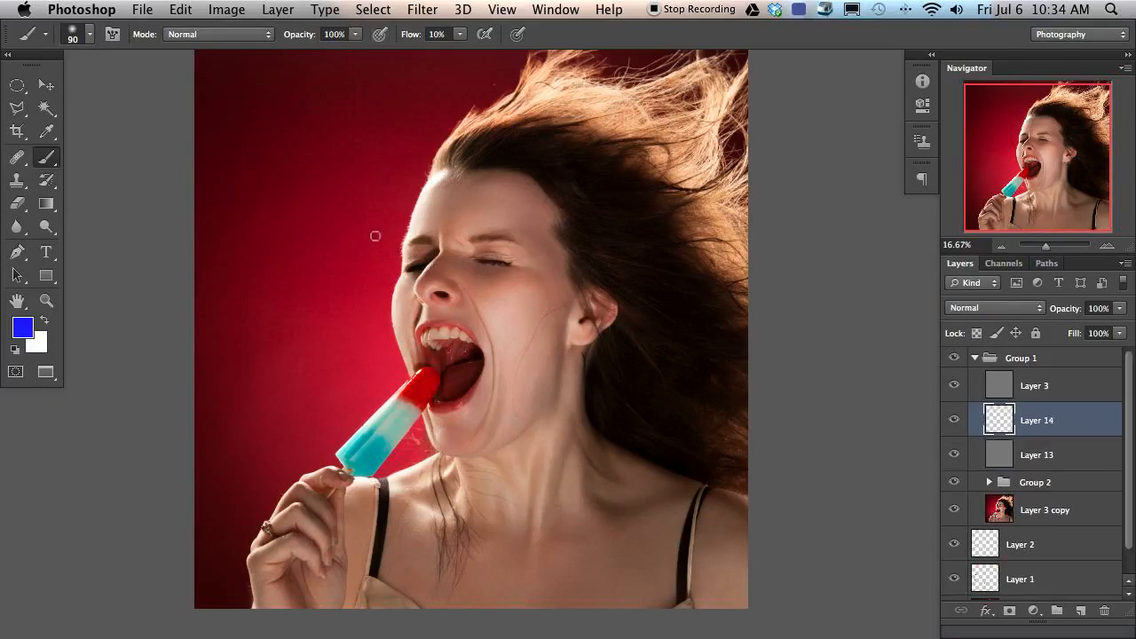
pyautogui.moveTo(243, 212); pyautogui.dragTo(294, 204)
pyautogui.moveTo(236, 266)
pyautogui.mouseDown()
pyautogui.moveTo(408, 179)
pyautogui.moveTo(251, 282)
pyautogui.moveTo(383, 192)
pyautogui.moveTo(264, 267)
pyautogui.moveTo(374, 197)
pyautogui.moveTo(266, 266)
pyautogui.moveTo(354, 207)
pyautogui.moveTo(282, 253)
pyautogui.moveTo(313, 222)
pyautogui.moveTo(296, 250)
pyautogui.moveTo(340, 208)
pyautogui.moveTo(277, 268)
pyautogui.moveTo(328, 213)
pyautogui.moveTo(285, 276)
pyautogui.moveTo(327, 210)
pyautogui.moveTo(298, 282)
pyautogui.moveTo(313, 316)
pyautogui.moveTo(326, 281)
pyautogui.moveTo(276, 395)
pyautogui.moveTo(259, 423)
pyautogui.mouseUp()
pyautogui.moveTo(318, 362)
pyautogui.mouseDown()
pyautogui.moveTo(334, 332)
pyautogui.moveTo(296, 424)
pyautogui.moveTo(312, 384)
pyautogui.mouseUp()
pyautogui.moveTo(326, 384)
pyautogui.mouseDown()
pyautogui.moveTo(340, 375)
pyautogui.moveTo(320, 385)
pyautogui.moveTo(343, 403)
pyautogui.mouseUp()
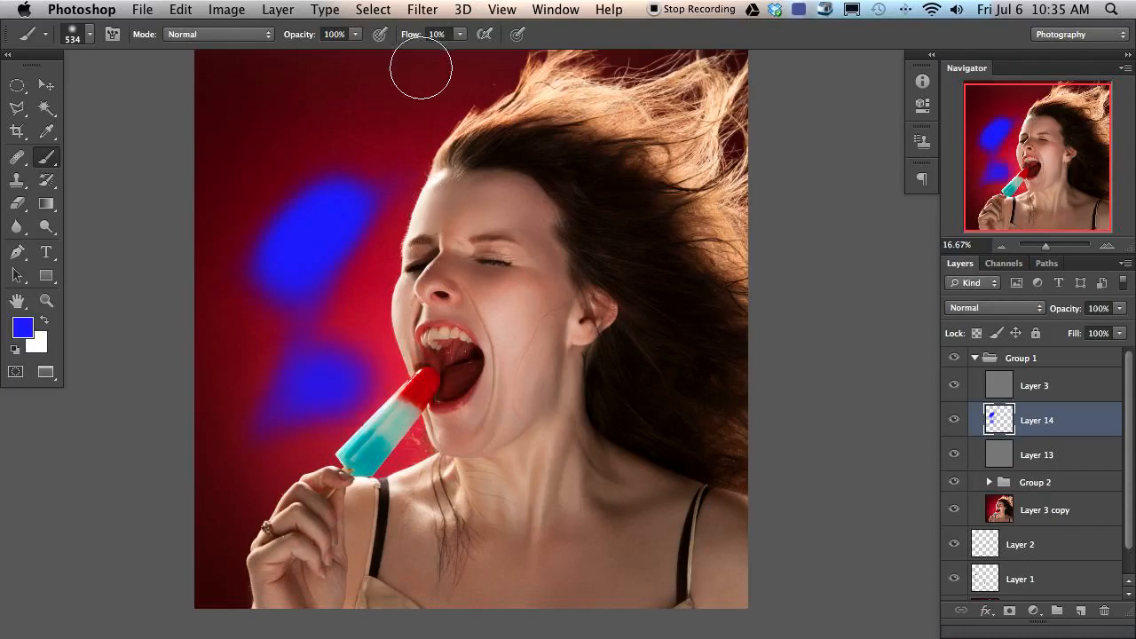
# Step: Clear all blue test strokes from the new layer and remove the selection
pyautogui.hotkey('ctrl', 'a')
pyautogui.press('Delete')
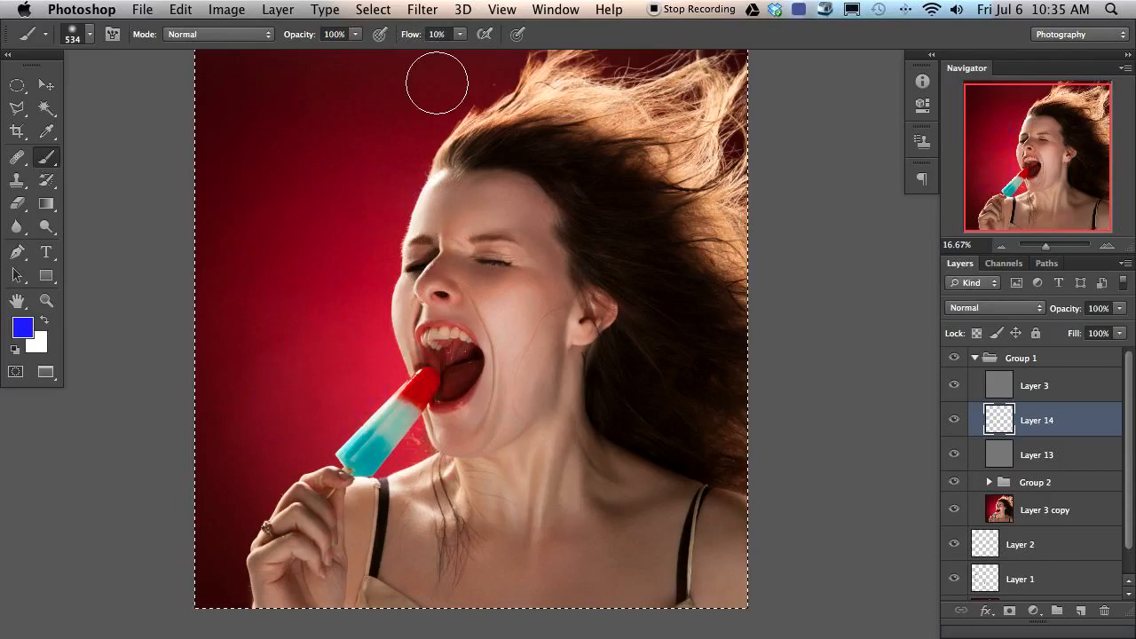
pyautogui.hotkey('ctrl', 'd')
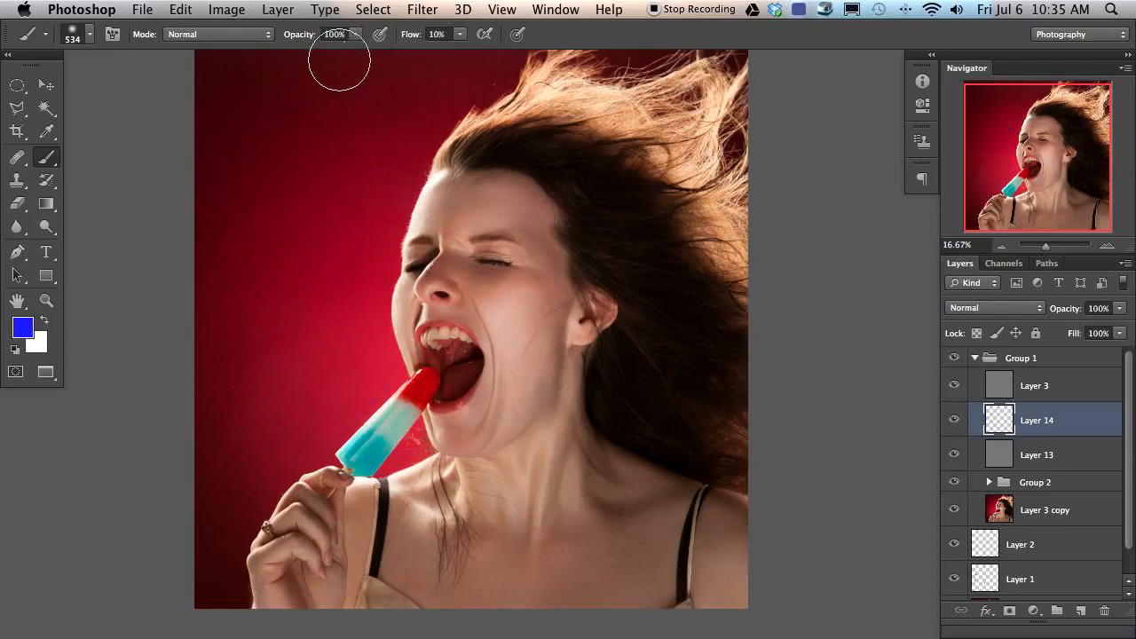
# Step: Test the Brush at 50% opacity and 100% flow with overlapping blue strokes across the background and face
pyautogui.press('5')
pyautogui.moveTo(240, 288)
pyautogui.mouseDown()
pyautogui.moveTo(367, 172)
pyautogui.moveTo(353, 185)
pyautogui.mouseUp()
pyautogui.moveTo(260, 337)
pyautogui.mouseDown()
pyautogui.moveTo(337, 320)
pyautogui.moveTo(349, 380)
pyautogui.moveTo(432, 367)
pyautogui.moveTo(430, 391)
pyautogui.moveTo(414, 393)
pyautogui.moveTo(367, 452)
pyautogui.moveTo(302, 400)
pyautogui.moveTo(435, 279)
pyautogui.moveTo(458, 464)
pyautogui.moveTo(568, 393)
pyautogui.moveTo(564, 342)
pyautogui.moveTo(452, 335)
pyautogui.moveTo(432, 254)
pyautogui.moveTo(334, 401)
pyautogui.moveTo(551, 201)
pyautogui.moveTo(464, 398)
pyautogui.moveTo(581, 257)
pyautogui.moveTo(362, 378)
pyautogui.moveTo(375, 254)
pyautogui.moveTo(456, 254)
pyautogui.moveTo(459, 240)
pyautogui.moveTo(403, 347)
pyautogui.moveTo(500, 269)
pyautogui.moveTo(434, 411)
pyautogui.moveTo(417, 286)
pyautogui.moveTo(452, 257)
pyautogui.moveTo(406, 380)
pyautogui.moveTo(444, 337)
pyautogui.moveTo(383, 345)
pyautogui.moveTo(374, 321)
pyautogui.mouseUp()
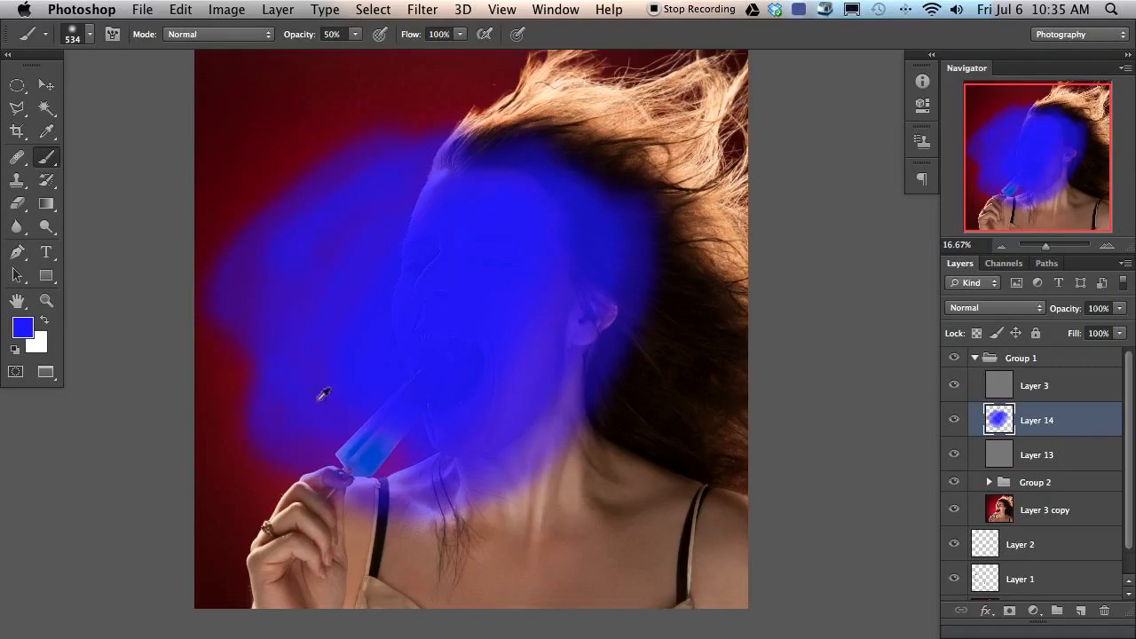
# Step: Set the Brush to 100% opacity and 10% flow and delete the blue test layer
pyautogui.moveTo(290, 32); pyautogui.dragTo(302, 36)
pyautogui.hotkey('shift', '1')
pyautogui.press('Delete')
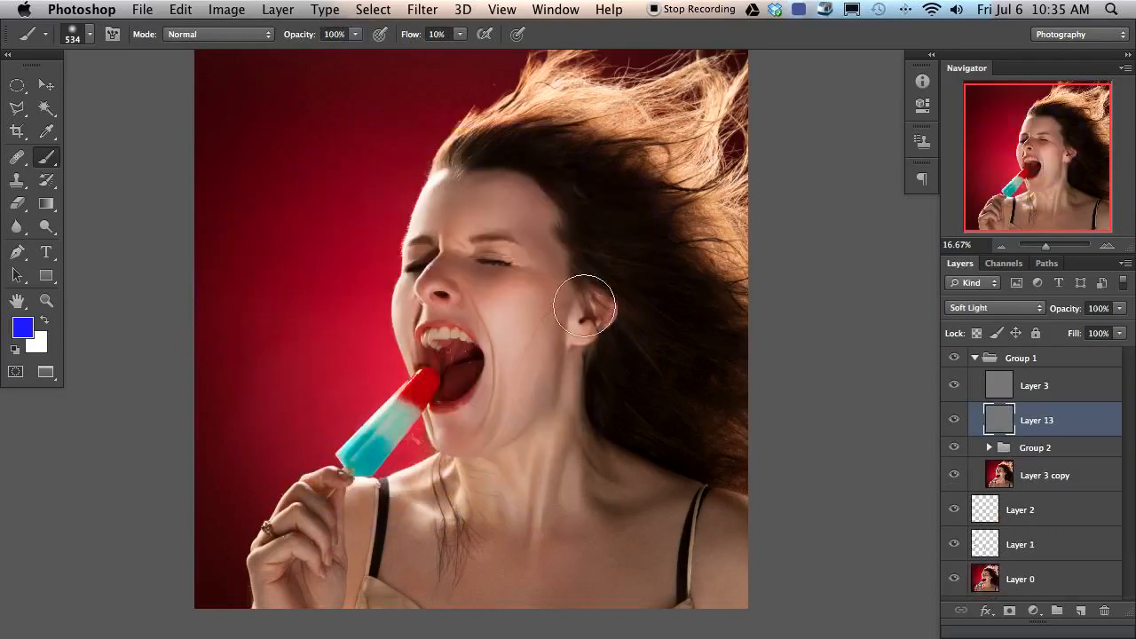
# Step: Set the foreground colour to white and the brush size to 282 px
pyautogui.press('d')
pyautogui.press('x')
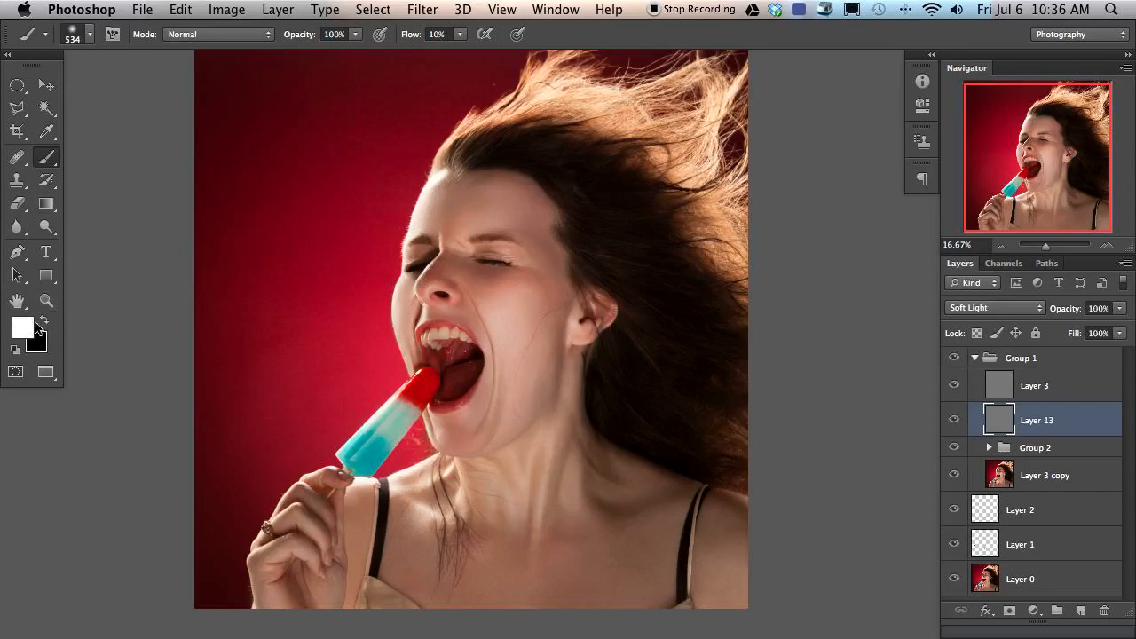
pyautogui.moveTo(515, 300); pyautogui.dragTo(497, 302)
pyautogui.moveTo(436, 365); pyautogui.dragTo(402, 355)
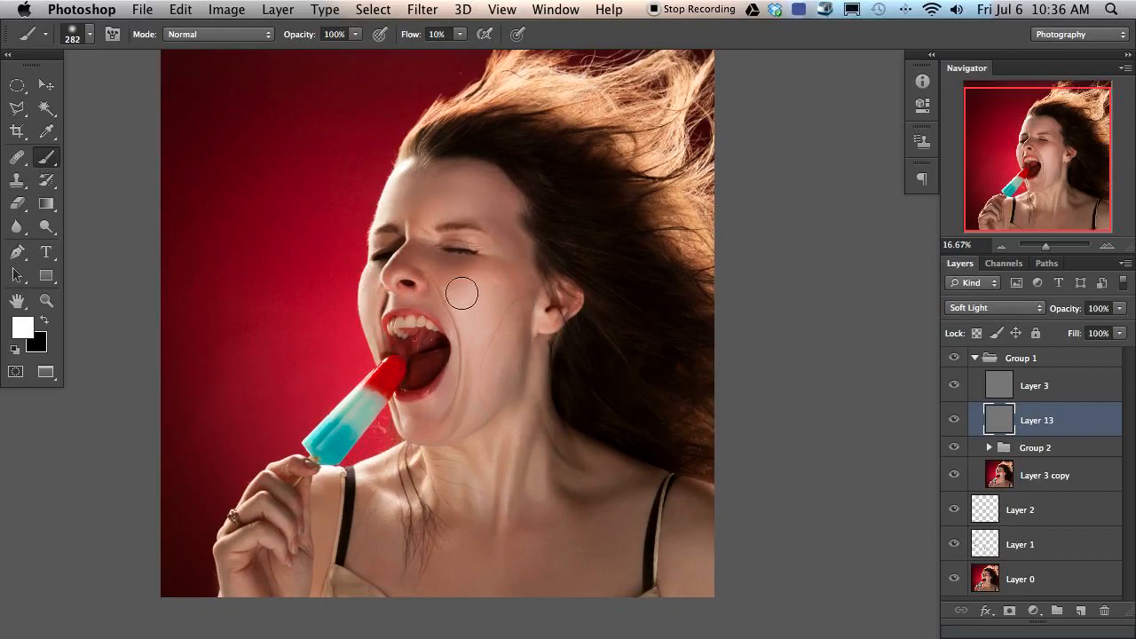
# Step: Brighten the highlight on the near cheek with soft white strokes on the gray Soft Light layer
pyautogui.moveTo(465, 299); pyautogui.dragTo(466, 302)
pyautogui.moveTo(403, 276)
pyautogui.mouseDown()
pyautogui.moveTo(387, 276)
pyautogui.moveTo(472, 296)
pyautogui.mouseUp()
pyautogui.moveTo(688, 538); pyautogui.dragTo(704, 533)
pyautogui.moveTo(471, 306)
pyautogui.mouseDown()
pyautogui.moveTo(444, 311)
pyautogui.moveTo(474, 300)
pyautogui.mouseUp()
pyautogui.moveTo(455, 315); pyautogui.dragTo(431, 321)
pyautogui.moveTo(512, 481); pyautogui.dragTo(508, 485)
pyautogui.moveTo(517, 437); pyautogui.dragTo(521, 434)
pyautogui.moveTo(482, 304); pyautogui.dragTo(493, 312)
pyautogui.moveTo(501, 332)
pyautogui.mouseDown()
pyautogui.moveTo(477, 290)
pyautogui.moveTo(473, 303)
pyautogui.moveTo(481, 282)
pyautogui.moveTo(477, 309)
pyautogui.moveTo(498, 297)
pyautogui.moveTo(494, 304)
pyautogui.moveTo(497, 282)
pyautogui.moveTo(487, 309)
pyautogui.moveTo(462, 303)
pyautogui.moveTo(468, 292)
pyautogui.moveTo(505, 335)
pyautogui.moveTo(505, 321)
pyautogui.moveTo(473, 303)
pyautogui.moveTo(469, 318)
pyautogui.moveTo(466, 310)
pyautogui.moveTo(497, 311)
pyautogui.moveTo(486, 301)
pyautogui.moveTo(495, 313)
pyautogui.moveTo(497, 291)
pyautogui.moveTo(556, 326)
pyautogui.moveTo(474, 338)
pyautogui.moveTo(468, 298)
pyautogui.moveTo(455, 304)
pyautogui.moveTo(498, 357)
pyautogui.moveTo(566, 392)
pyautogui.moveTo(488, 307)
pyautogui.moveTo(467, 308)
pyautogui.moveTo(474, 325)
pyautogui.moveTo(510, 313)
pyautogui.moveTo(498, 299)
pyautogui.moveTo(527, 337)
pyautogui.moveTo(491, 345)
pyautogui.moveTo(463, 321)
pyautogui.mouseUp()
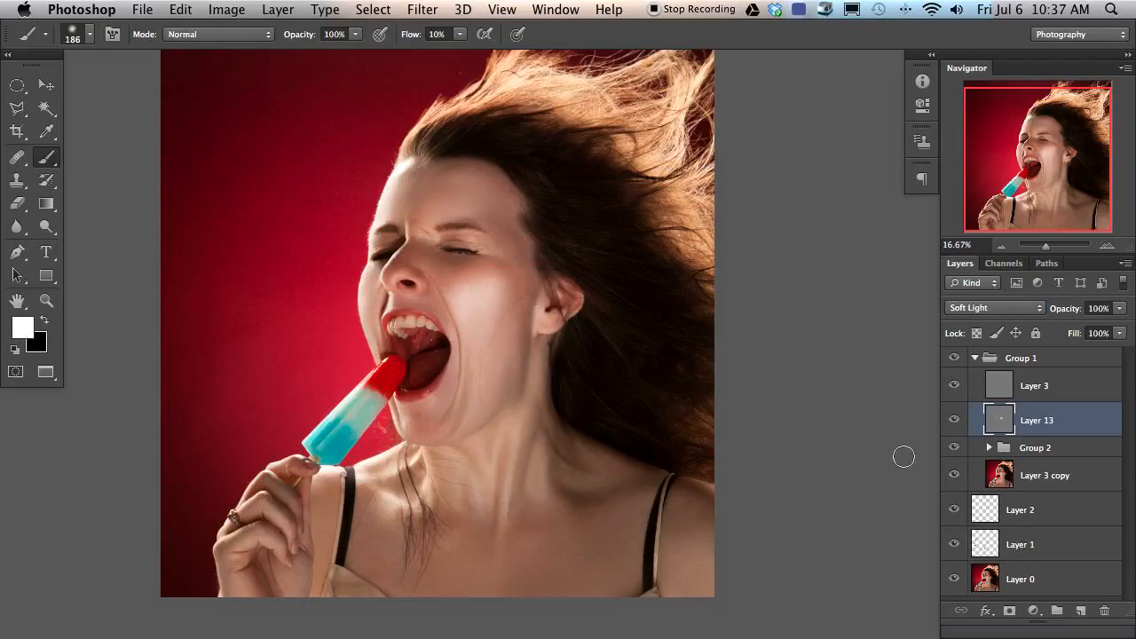
# Step: Compare the cheek with and without the white dodging on the Soft Light layer
pyautogui.click(955, 430)
pyautogui.click(954, 429)
pyautogui.click(954, 429)
pyautogui.click(953, 428)
pyautogui.click(953, 428)
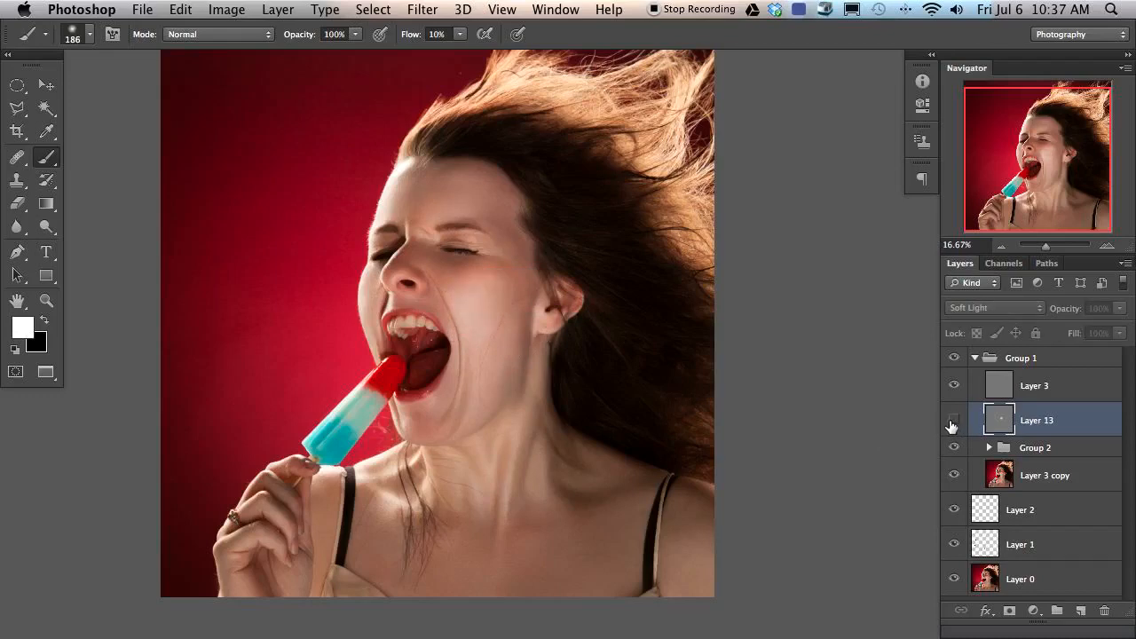
pyautogui.click(951, 426)
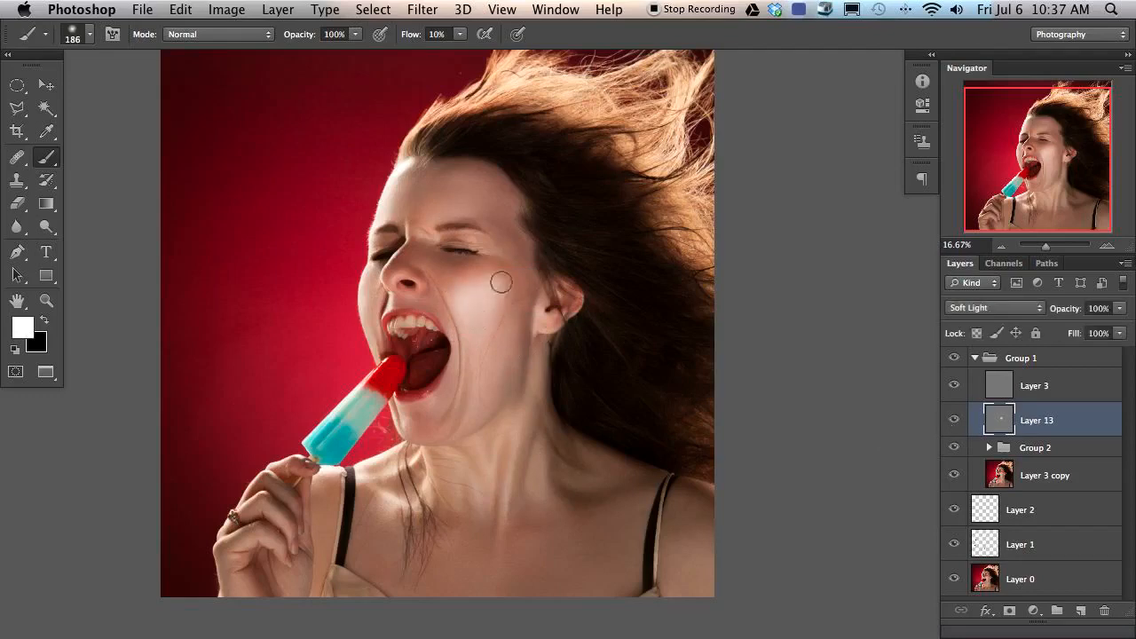
# Step: Soften the edge of the near cheek's white highlight using the Eraser with a soft round 522 px brush
pyautogui.press('e')
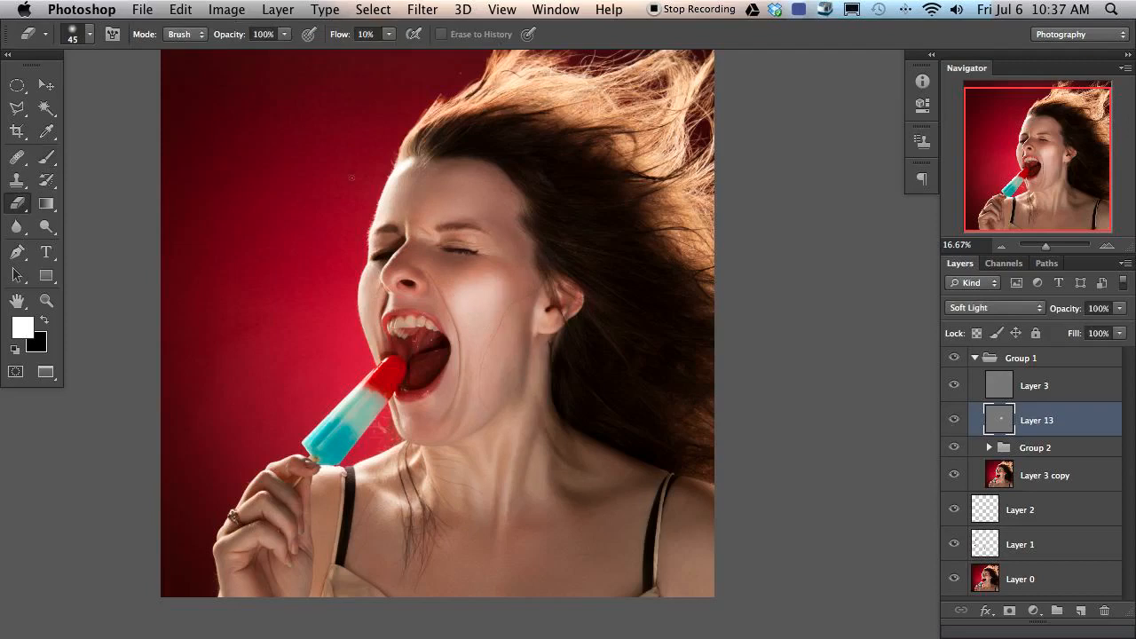
pyautogui.rightClick(410, 153)
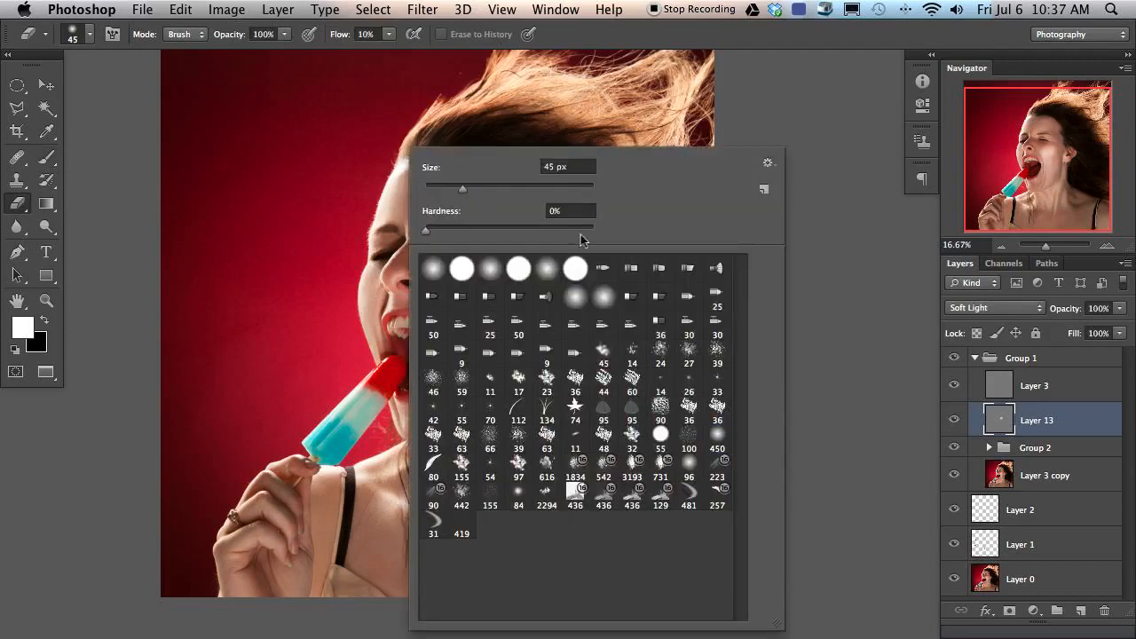
pyautogui.click(717, 436)
pyautogui.click(274, 245)
pyautogui.moveTo(496, 300)
pyautogui.mouseDown()
pyautogui.moveTo(505, 301)
pyautogui.moveTo(461, 259)
pyautogui.moveTo(505, 311)
pyautogui.moveTo(530, 318)
pyautogui.mouseUp()
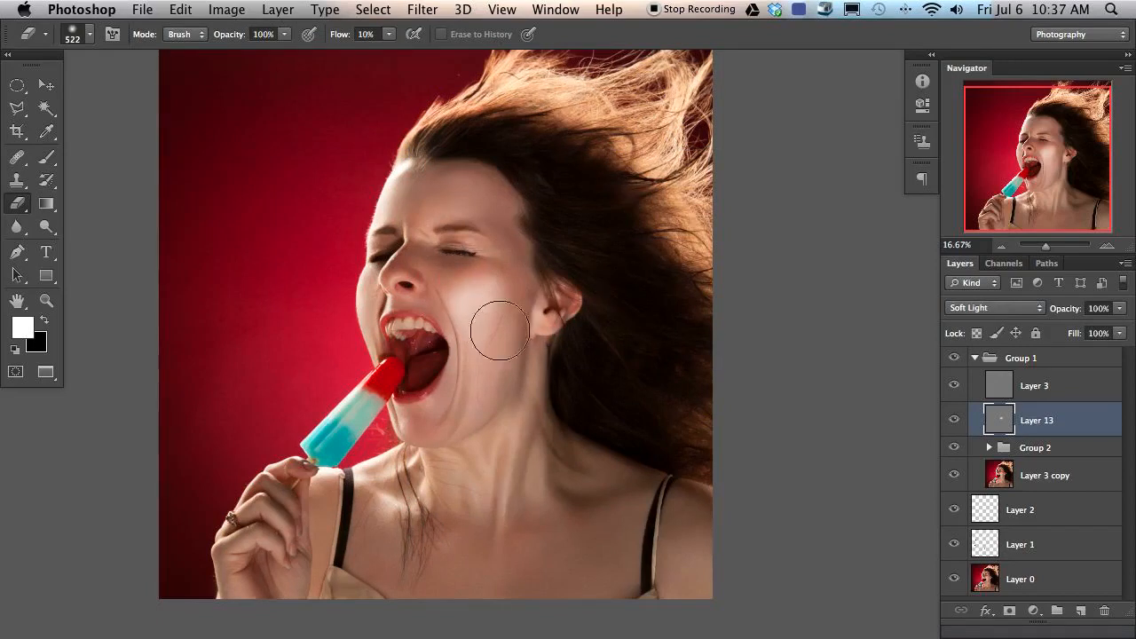
# Step: Compare the softened cheek highlight up close with the Soft Light dodging layer hidden and shown
pyautogui.press('b')
pyautogui.press('super+plus')
pyautogui.press('super+plus')
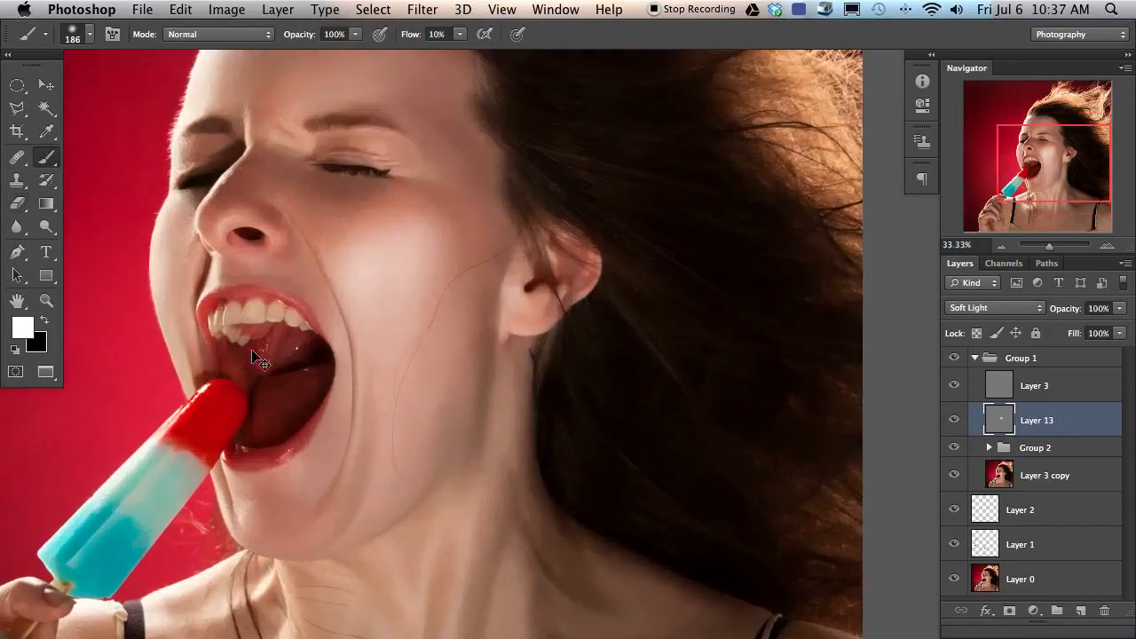
pyautogui.click(954, 421)
pyautogui.click(953, 421)
pyautogui.click(953, 420)
pyautogui.click(953, 421)
# Step: Brighten the lower smile fold and the jaw beside the chin with soft white Brush strokes of about 72 to 162 px
pyautogui.moveTo(361, 399); pyautogui.dragTo(454, 391)
pyautogui.moveTo(431, 298)
pyautogui.mouseDown()
pyautogui.moveTo(411, 292)
pyautogui.moveTo(424, 282)
pyautogui.mouseUp()
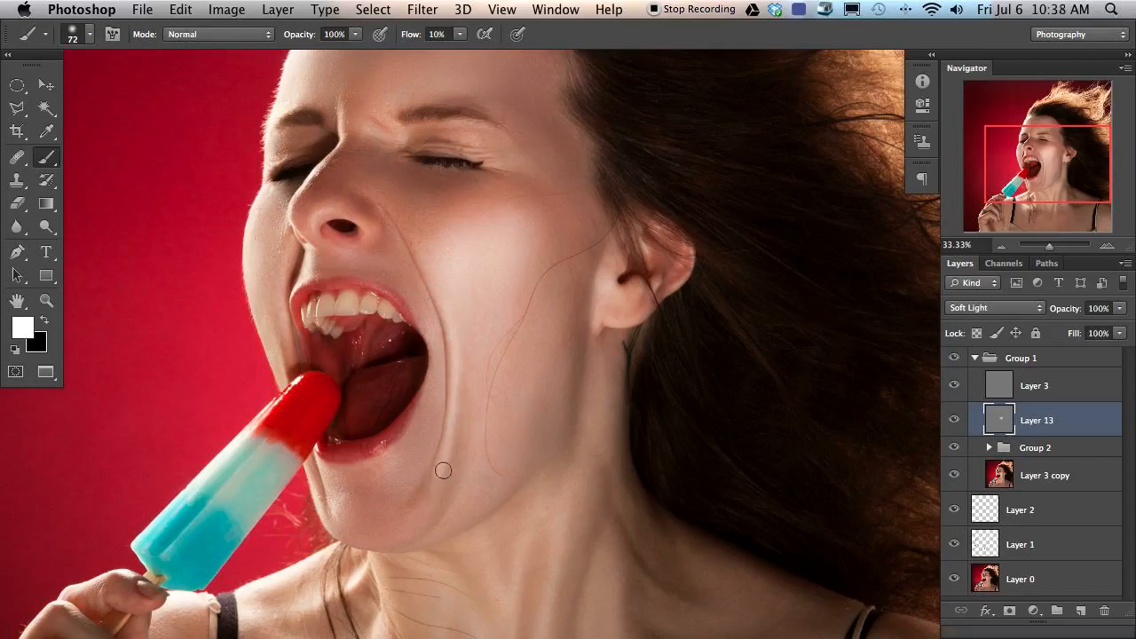
pyautogui.moveTo(432, 497); pyautogui.dragTo(441, 471)
pyautogui.moveTo(422, 502); pyautogui.dragTo(429, 484)
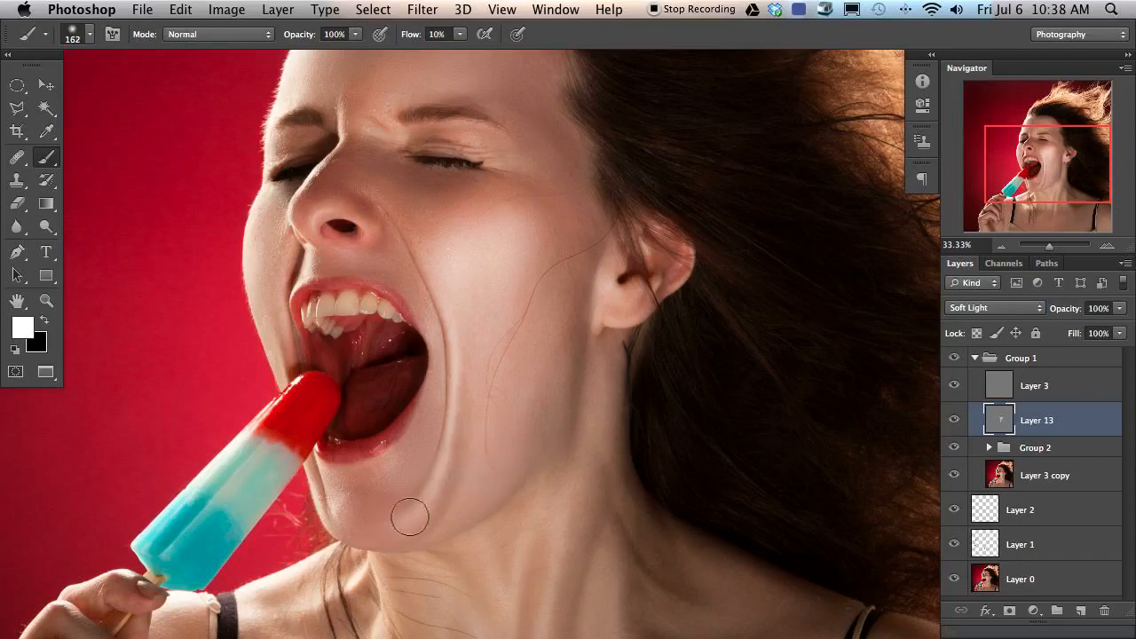
pyautogui.moveTo(426, 497); pyautogui.dragTo(421, 504)
pyautogui.moveTo(446, 457); pyautogui.dragTo(453, 439)
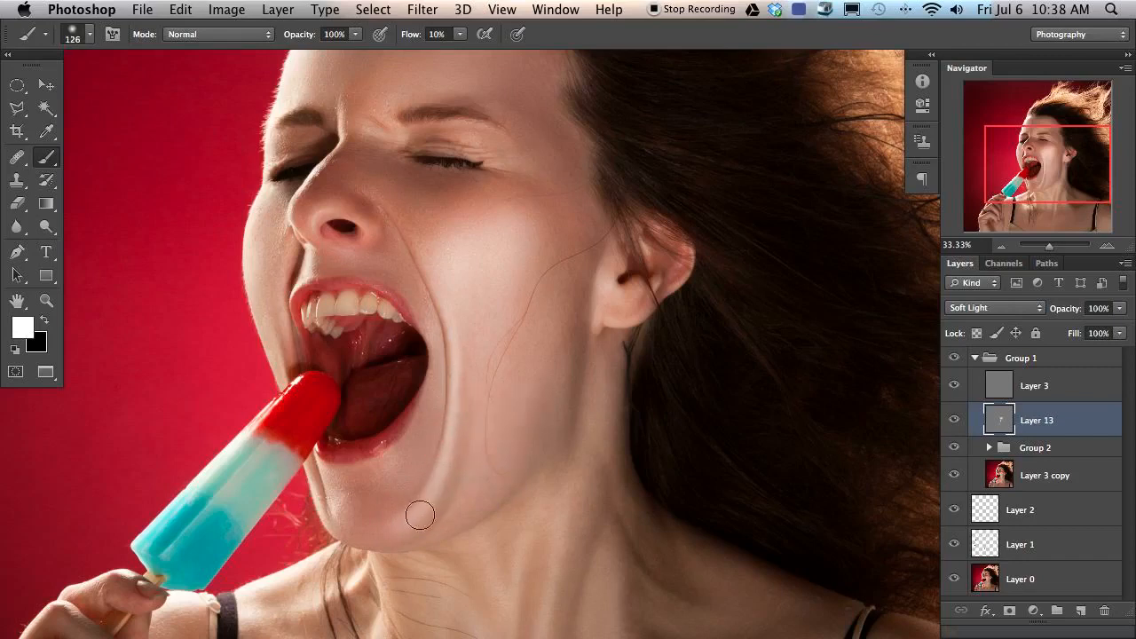
# Step: Brighten the near cheek along the upper smile fold toward the nose, varying the white brush between 78 and 168 px
pyautogui.moveTo(450, 327)
pyautogui.mouseDown()
pyautogui.moveTo(460, 313)
pyautogui.moveTo(465, 346)
pyautogui.moveTo(469, 315)
pyautogui.mouseUp()
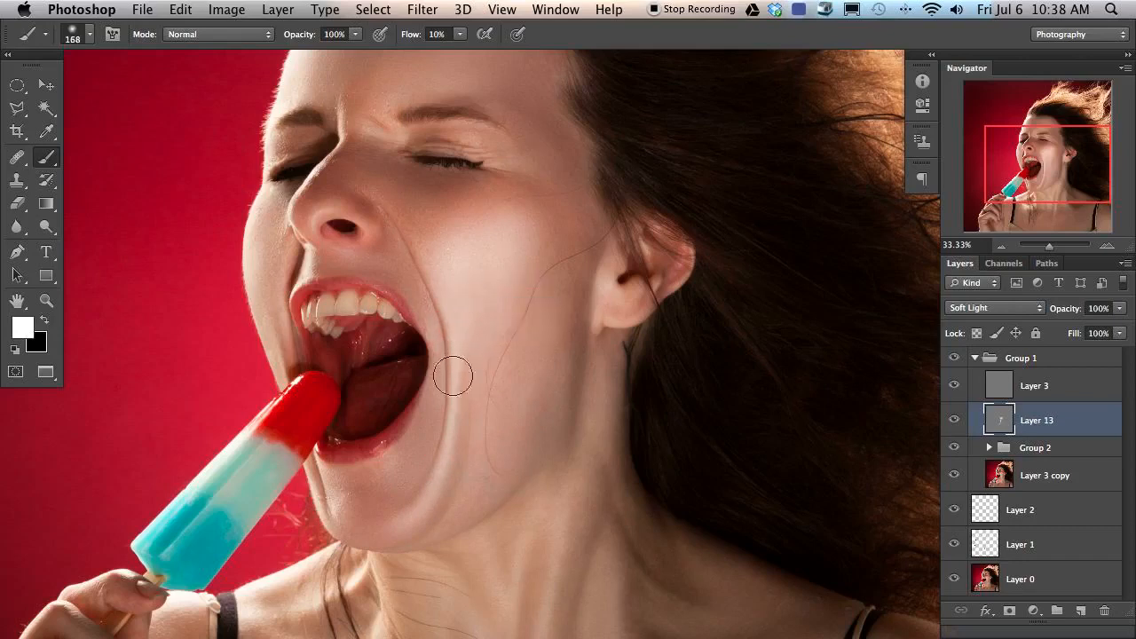
pyautogui.moveTo(420, 244); pyautogui.dragTo(400, 242)
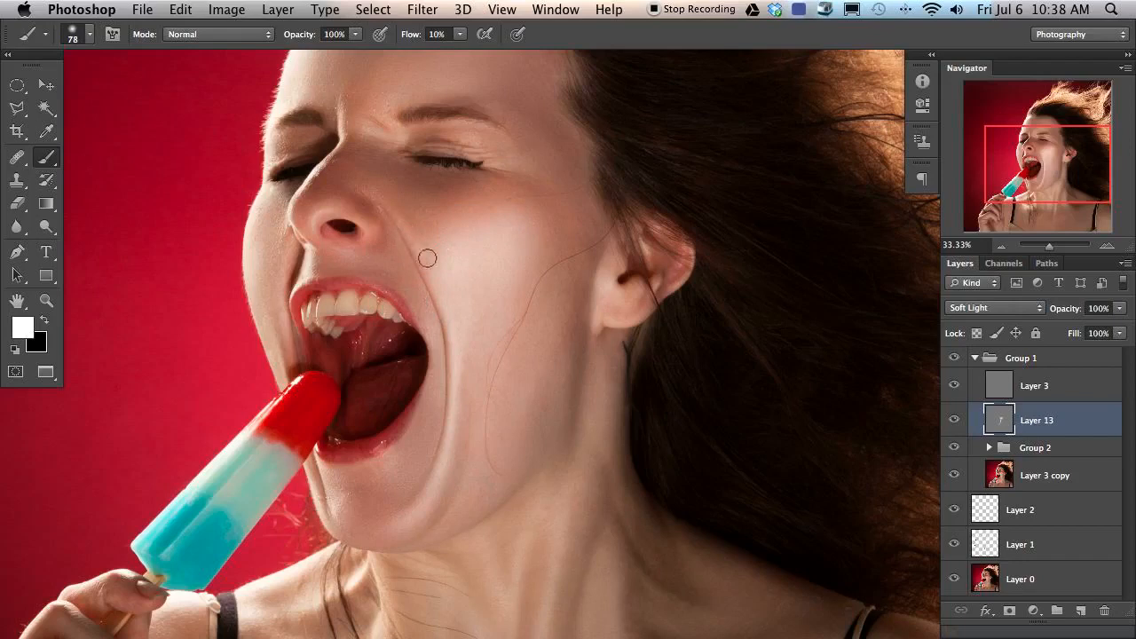
pyautogui.moveTo(433, 259); pyautogui.dragTo(435, 251)
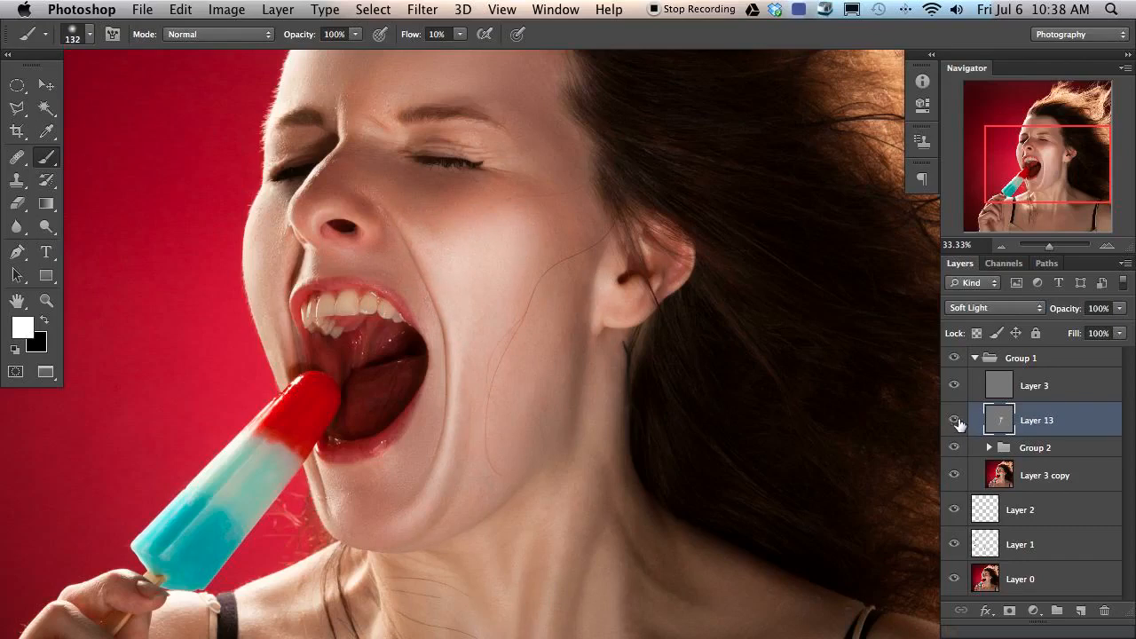
# Step: Check the smile fold and jaw dodging by hiding and showing Layer 13
pyautogui.click(954, 421)
pyautogui.click(948, 431)
pyautogui.click(955, 431)
pyautogui.click(954, 420)
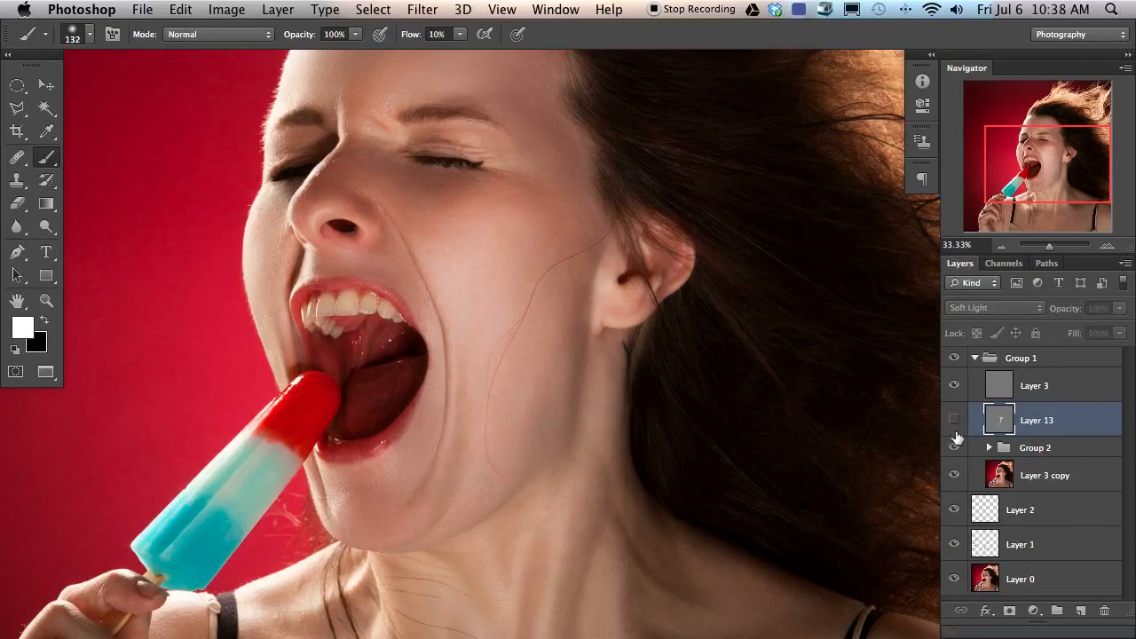
pyautogui.click(955, 432)
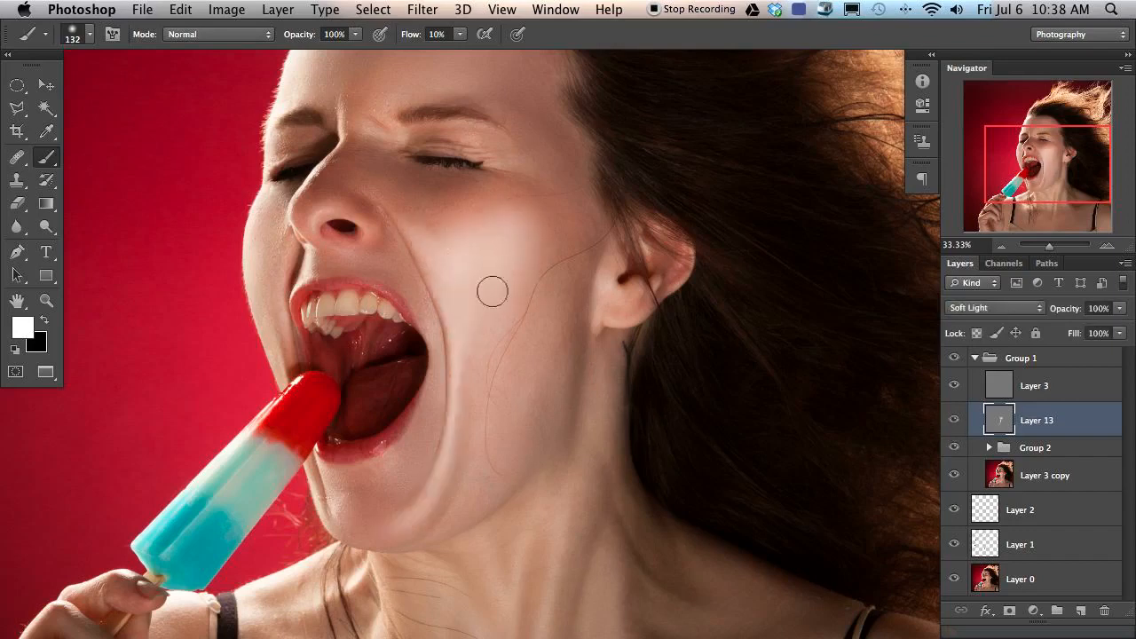
# Step: Brighten the center of the forehead with broad soft white strokes, viewing the whole portrait
pyautogui.moveTo(433, 307)
pyautogui.mouseDown()
pyautogui.moveTo(485, 336)
pyautogui.moveTo(467, 379)
pyautogui.mouseUp()
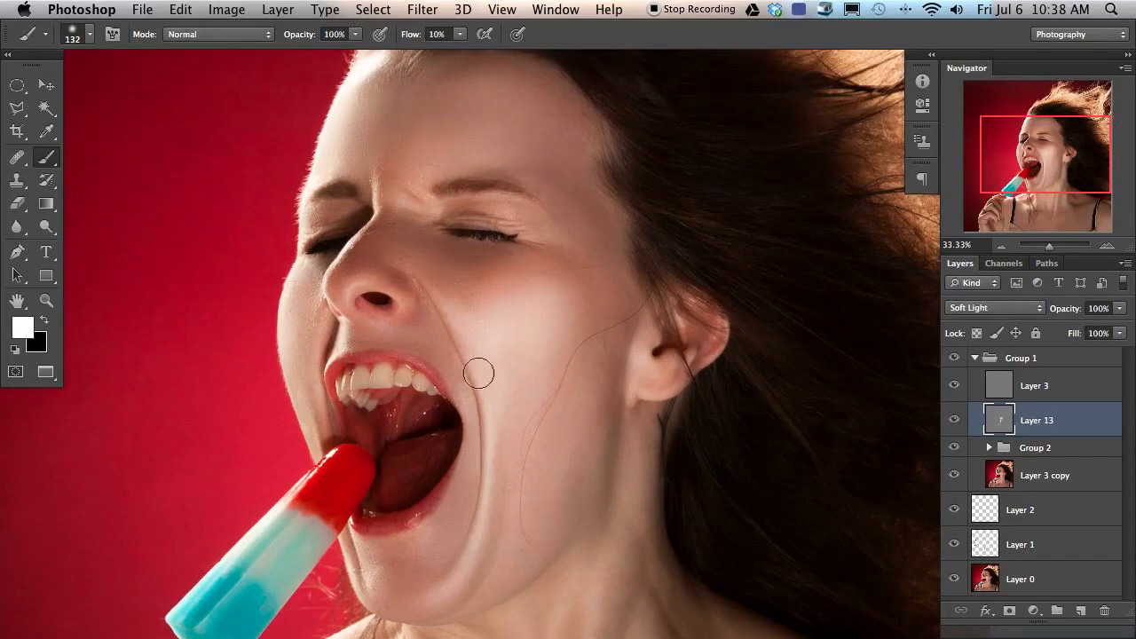
pyautogui.moveTo(517, 343); pyautogui.dragTo(565, 356)
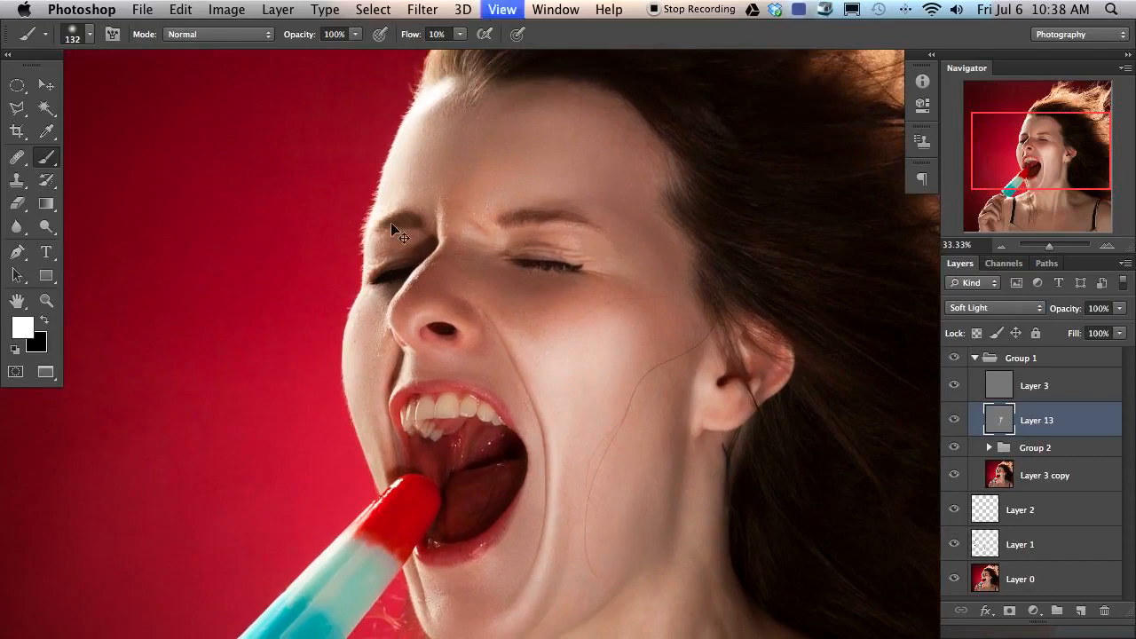
pyautogui.press('super+minus')
pyautogui.press('super+minus')
pyautogui.moveTo(479, 420); pyautogui.dragTo(416, 430)
pyautogui.moveTo(506, 255); pyautogui.dragTo(545, 259)
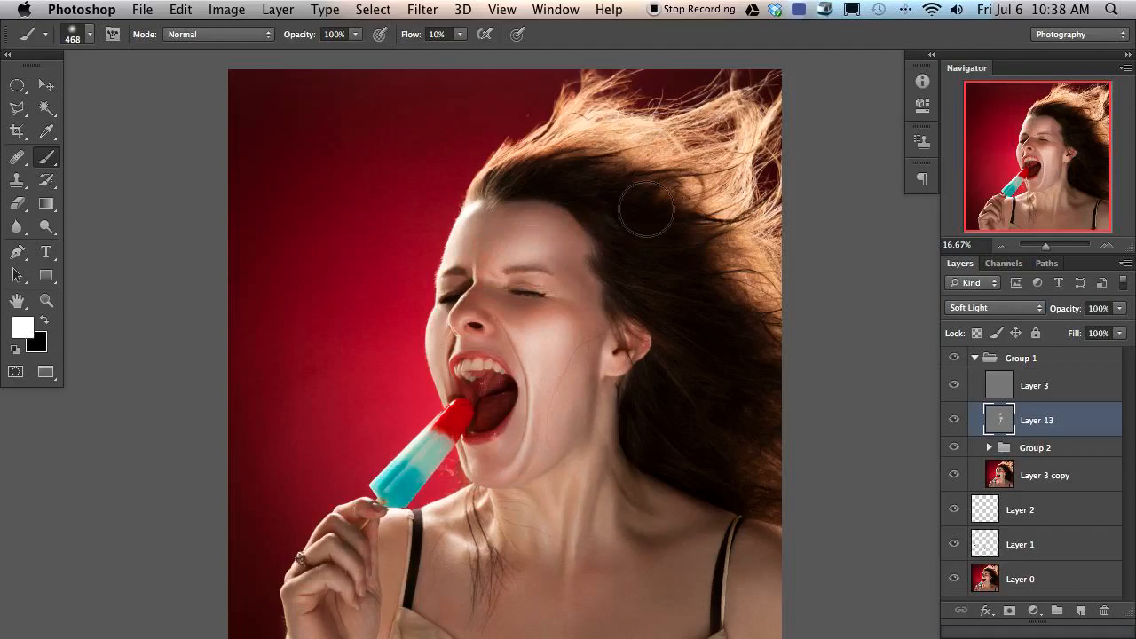
# Step: Brighten the skin above the eyebrows and around the near eye's outer corner and temple with smaller white strokes
pyautogui.moveTo(526, 253)
pyautogui.mouseDown()
pyautogui.moveTo(497, 265)
pyautogui.moveTo(534, 260)
pyautogui.mouseUp()
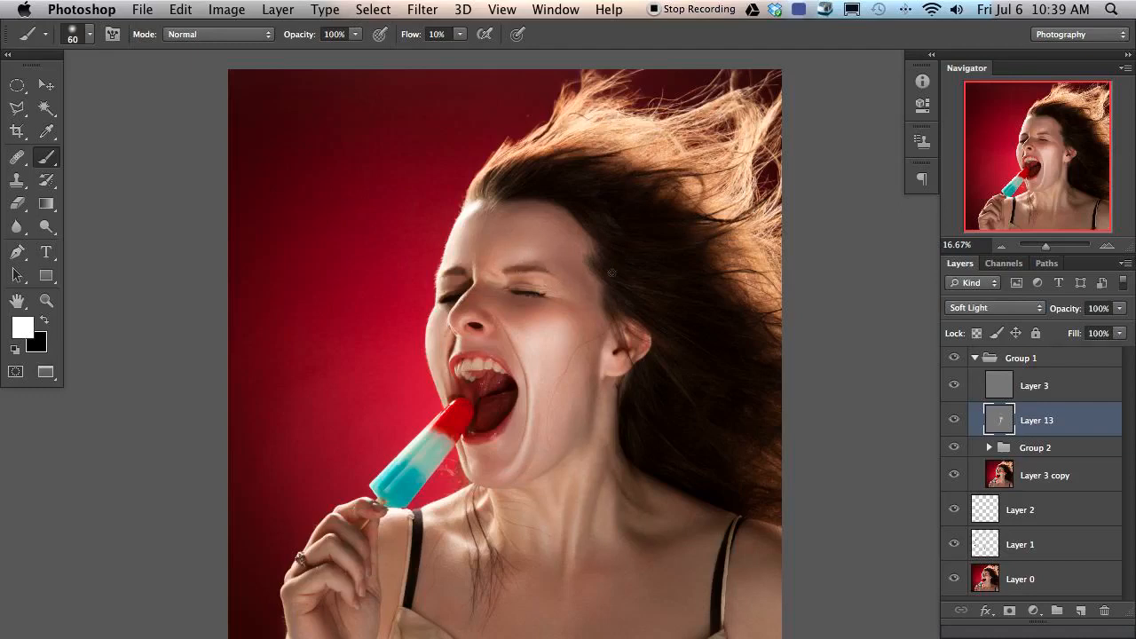
pyautogui.moveTo(575, 282); pyautogui.dragTo(560, 277)
pyautogui.moveTo(584, 271); pyautogui.dragTo(593, 269)
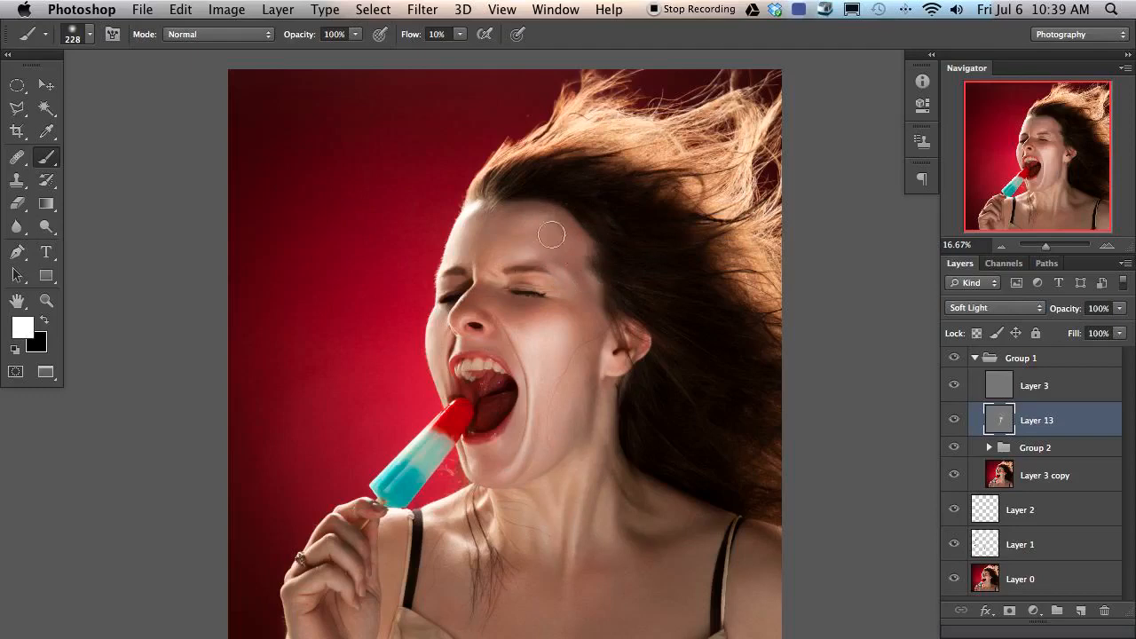
pyautogui.moveTo(484, 271); pyautogui.dragTo(466, 271)
# Step: Compare the forehead and eye area at 50% zoom with and without the dodging on Layer 13
pyautogui.keyDown('super'); pyautogui.click(571, 228); pyautogui.keyUp('super')
pyautogui.keyDown('super'); pyautogui.click(381, 322); pyautogui.keyUp('super')
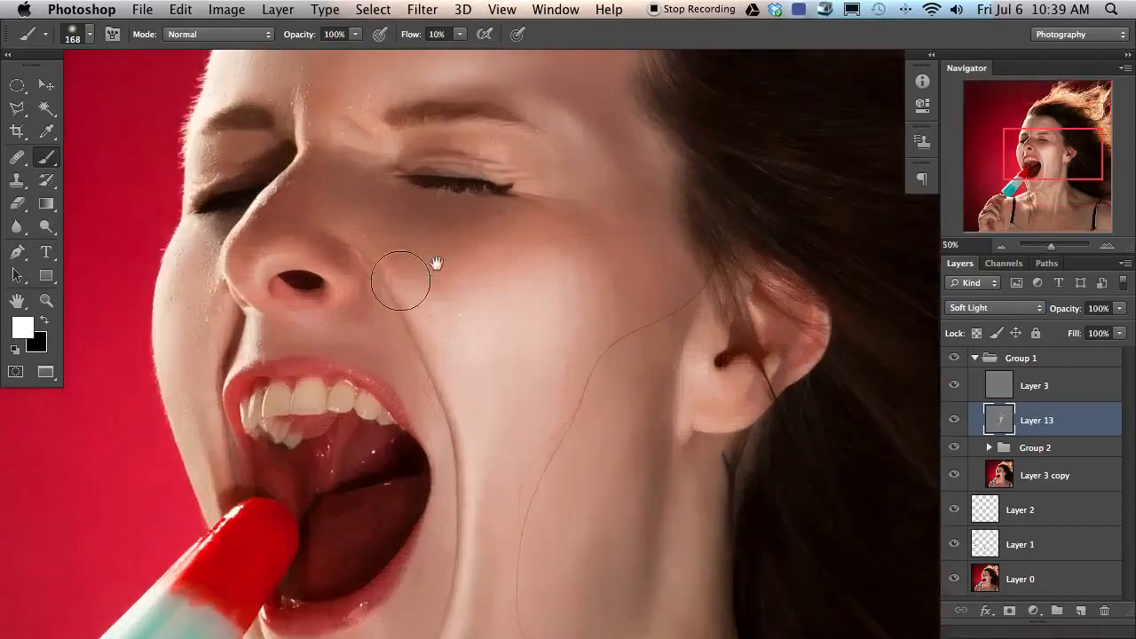
pyautogui.keyDown('super'); pyautogui.click(633, 424); pyautogui.keyUp('super')
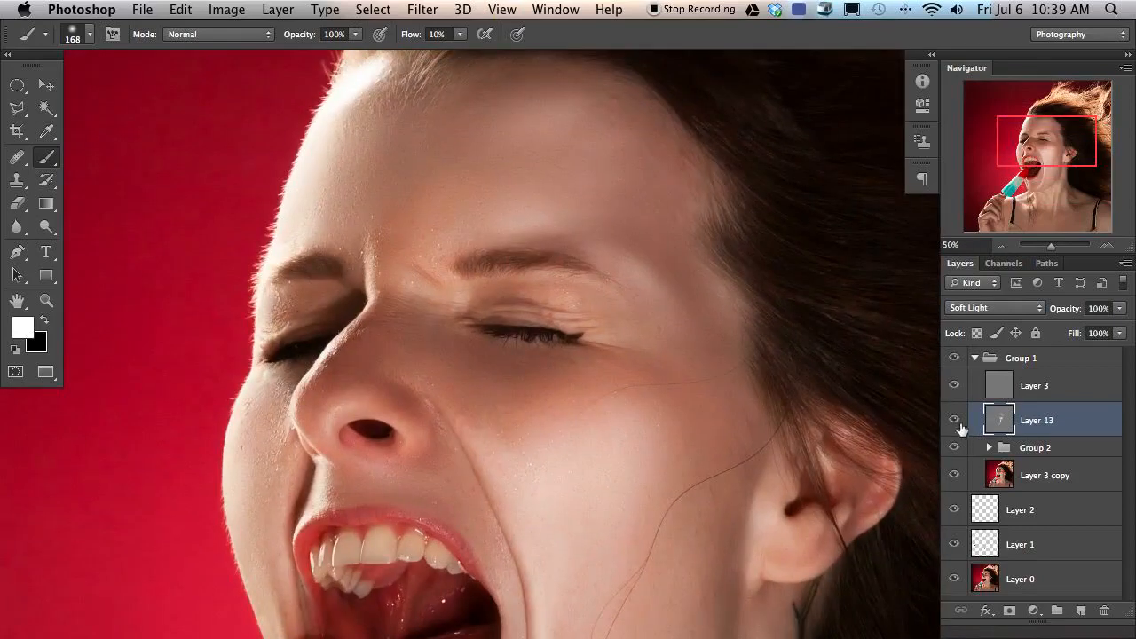
pyautogui.click(955, 422)
pyautogui.click(955, 421)
pyautogui.click(955, 421)
pyautogui.click(955, 421)
# Step: Brighten the skin between the eyebrows with soft white strokes, enlarging the brush to 100 px
pyautogui.moveTo(415, 293)
pyautogui.mouseDown()
pyautogui.moveTo(437, 295)
pyautogui.moveTo(397, 250)
pyautogui.mouseUp()
pyautogui.press('super+z')
pyautogui.press('super+z')
pyautogui.press('super+z')
pyautogui.press('super+z')
pyautogui.press(']')
pyautogui.press(']')
pyautogui.press(']')
pyautogui.press(']')
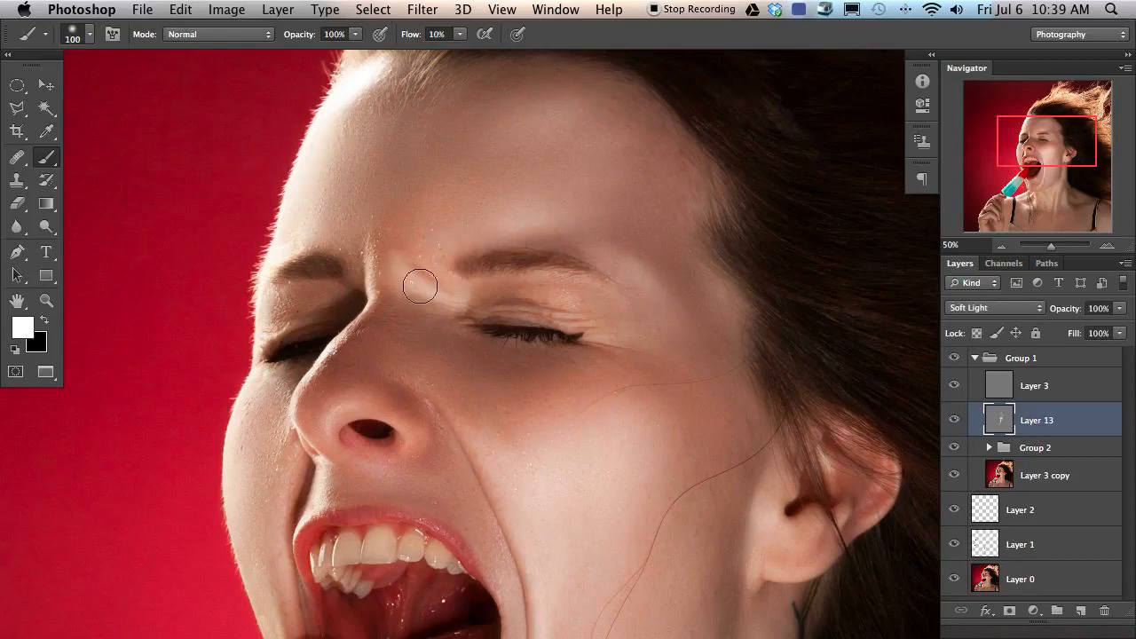
pyautogui.moveTo(456, 308)
pyautogui.mouseDown()
pyautogui.moveTo(423, 297)
pyautogui.moveTo(394, 254)
pyautogui.mouseUp()
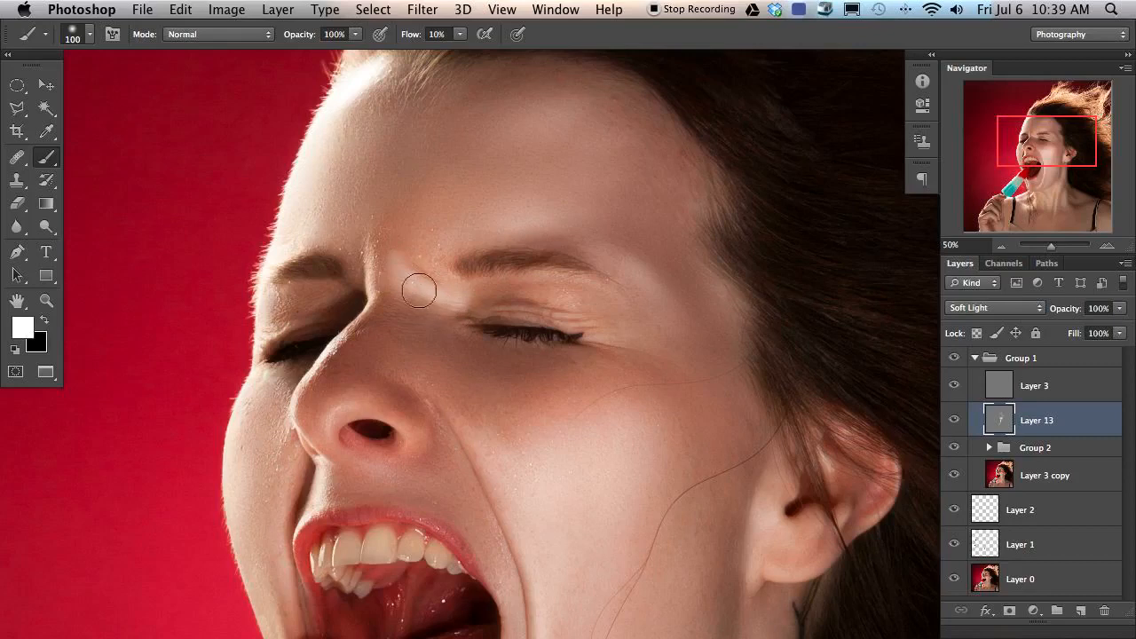
# Step: Soften the dodging between the eyebrows with a 274 px Eraser and compare it with Layer 13 hidden
pyautogui.press('e')
pyautogui.moveTo(393, 274)
pyautogui.mouseDown()
pyautogui.moveTo(380, 258)
pyautogui.moveTo(364, 282)
pyautogui.moveTo(392, 248)
pyautogui.mouseUp()
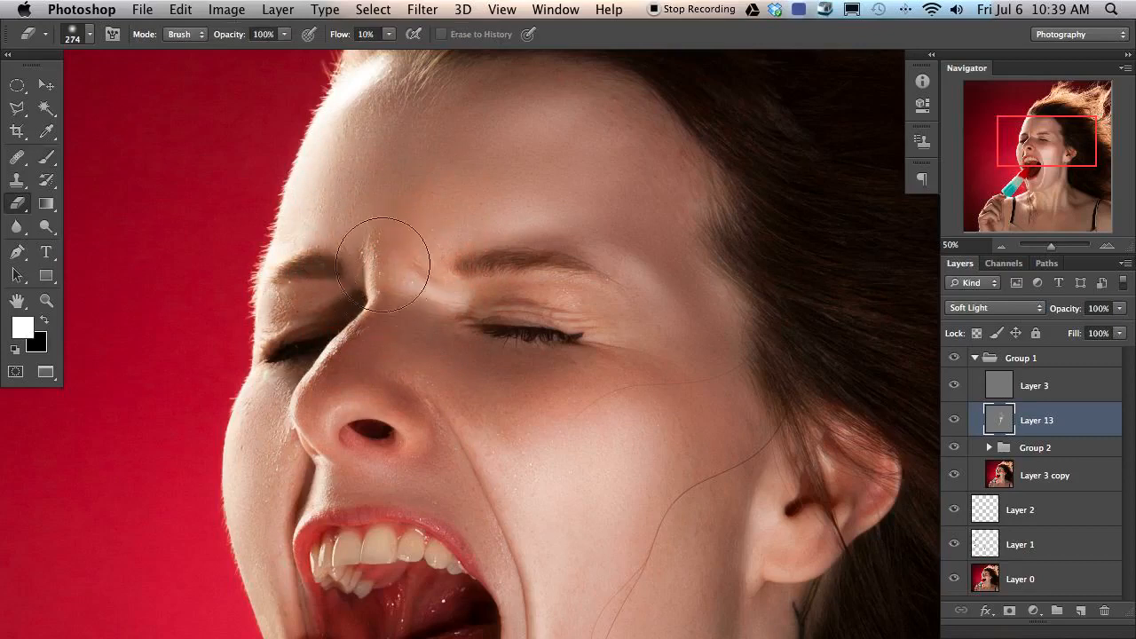
pyautogui.click(956, 422)
pyautogui.click(956, 422)
pyautogui.click(956, 422)
# Step: Brighten the near eye's inner brow and upper eyelid with a 68 px white Brush
pyautogui.press('b')
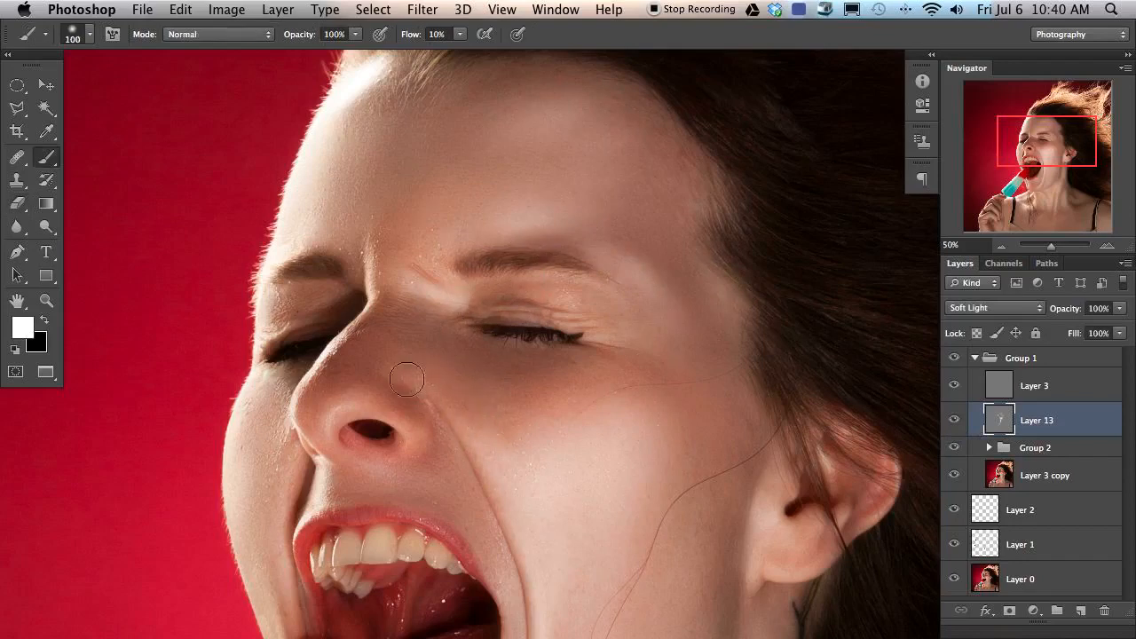
pyautogui.moveTo(443, 258)
pyautogui.mouseDown()
pyautogui.moveTo(439, 278)
pyautogui.moveTo(455, 274)
pyautogui.moveTo(444, 261)
pyautogui.mouseUp()
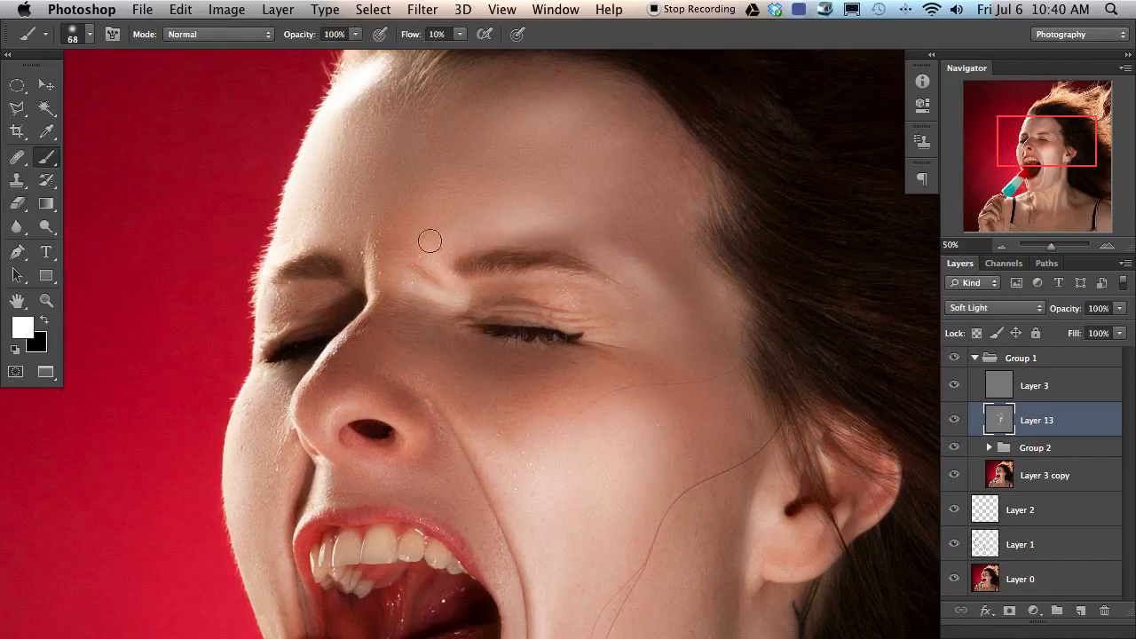
pyautogui.moveTo(475, 300)
pyautogui.mouseDown()
pyautogui.moveTo(446, 270)
pyautogui.moveTo(489, 294)
pyautogui.moveTo(486, 282)
pyautogui.moveTo(537, 278)
pyautogui.moveTo(489, 278)
pyautogui.moveTo(573, 273)
pyautogui.moveTo(514, 262)
pyautogui.moveTo(513, 285)
pyautogui.moveTo(483, 293)
pyautogui.moveTo(575, 283)
pyautogui.moveTo(614, 300)
pyautogui.mouseUp()
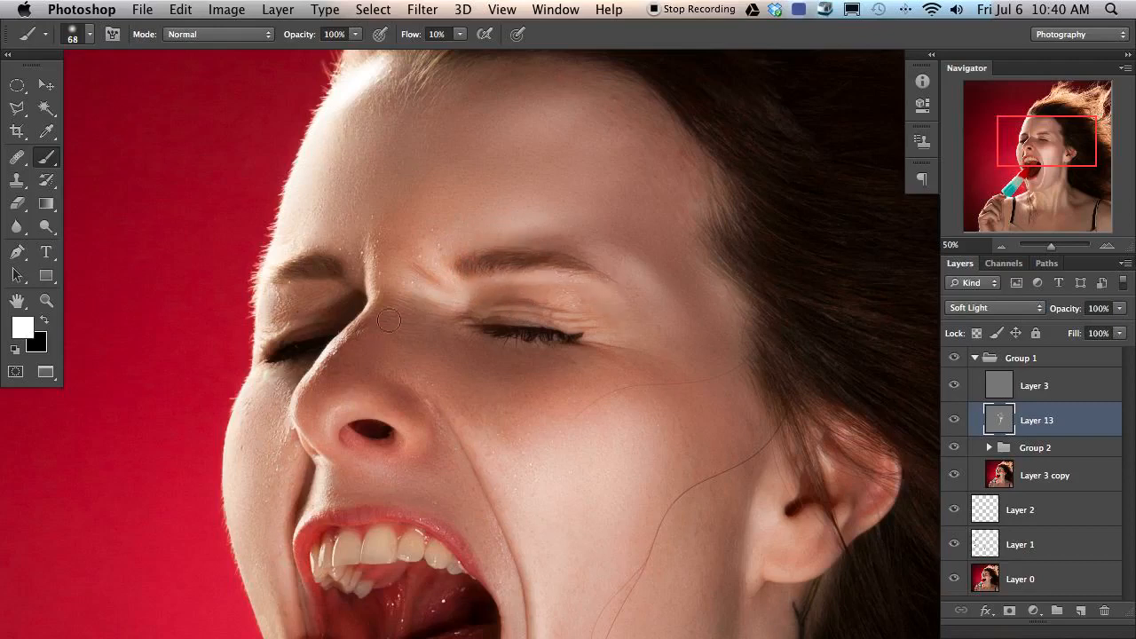
# Step: Brighten the tip of the nose and the skin around the nostril with 68 px white strokes
pyautogui.scroll(-3, 360, 401)
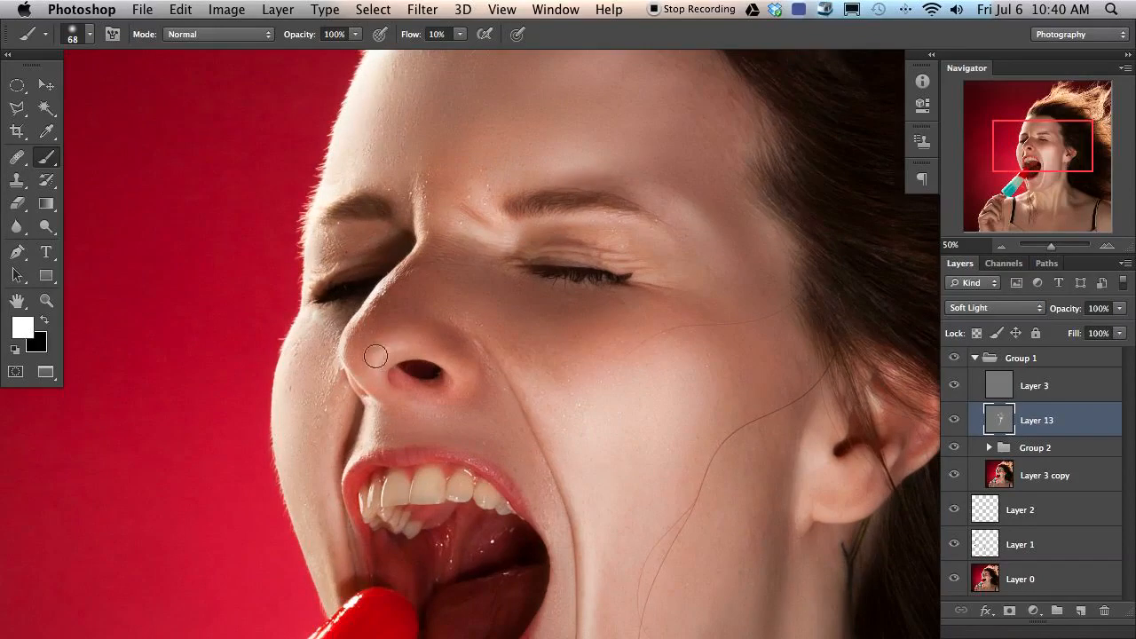
pyautogui.moveTo(388, 347)
pyautogui.mouseDown()
pyautogui.moveTo(373, 372)
pyautogui.moveTo(424, 346)
pyautogui.moveTo(386, 394)
pyautogui.moveTo(402, 406)
pyautogui.moveTo(378, 374)
pyautogui.moveTo(407, 367)
pyautogui.mouseUp()
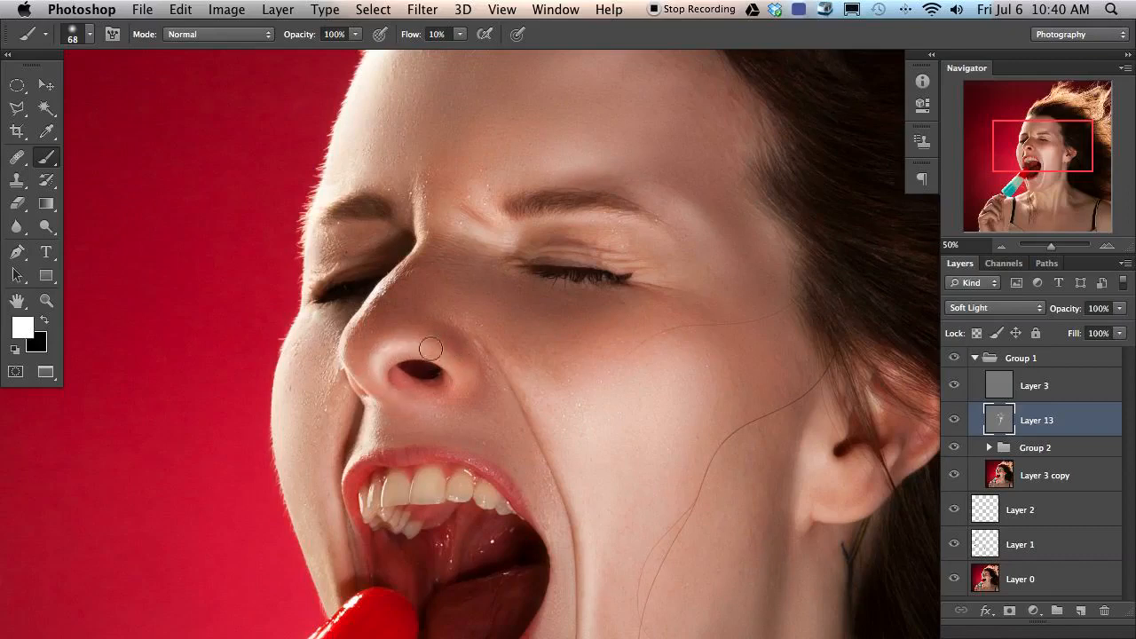
pyautogui.moveTo(465, 389); pyautogui.dragTo(455, 390)
# Step: Compare the nose and eyelid highlights with the dodging layer repeatedly hidden and shown
pyautogui.moveTo(386, 485); pyautogui.dragTo(415, 399)
pyautogui.click(956, 425)
pyautogui.click(956, 426)
pyautogui.click(956, 426)
pyautogui.click(956, 425)
pyautogui.click(956, 425)
pyautogui.click(956, 425)
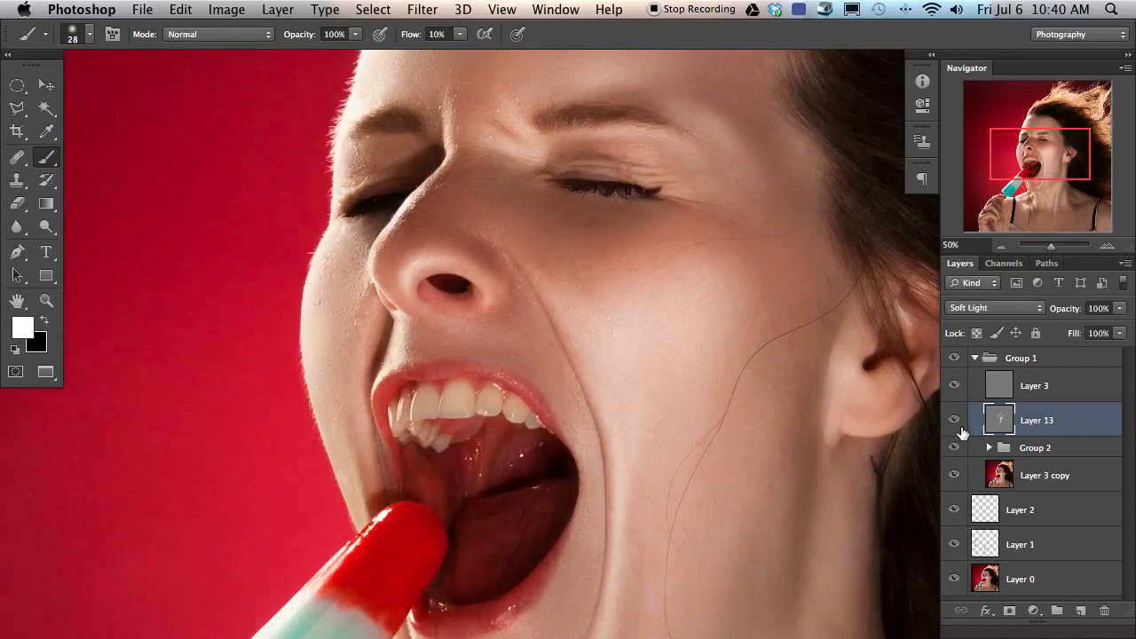
# Step: Brighten the skin above the upper lip with a 52 px white brush and soften it with a 178 px Eraser
pyautogui.moveTo(450, 424); pyautogui.dragTo(475, 409)
pyautogui.moveTo(484, 307)
pyautogui.mouseDown()
pyautogui.moveTo(490, 323)
pyautogui.moveTo(500, 308)
pyautogui.mouseUp()
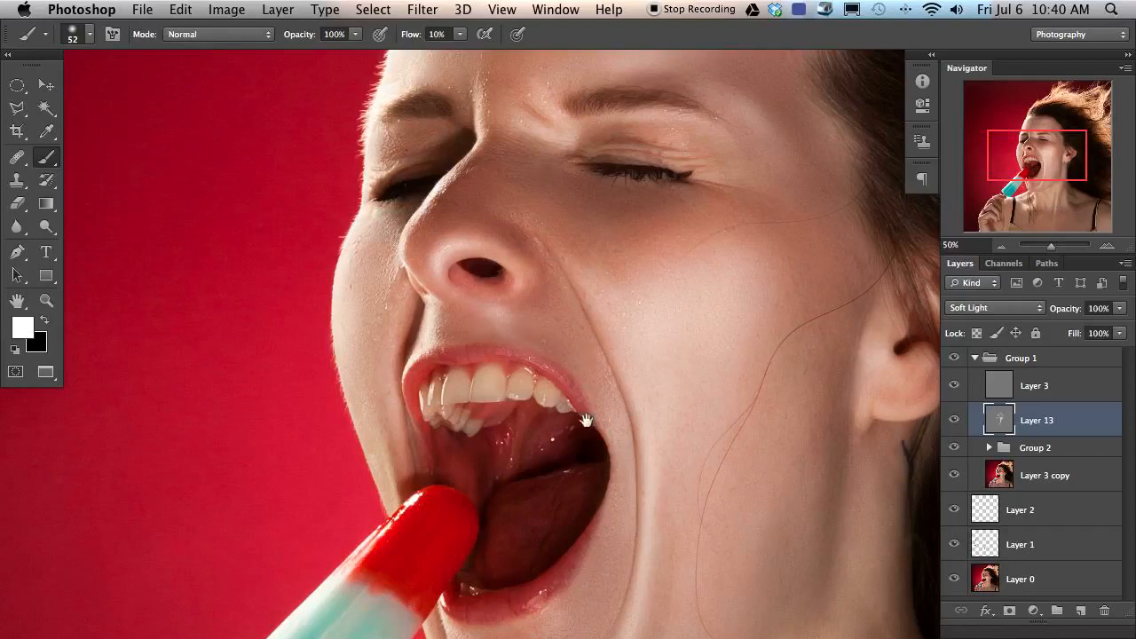
pyautogui.moveTo(589, 412); pyautogui.dragTo(597, 391)
pyautogui.press('e')
pyautogui.moveTo(516, 314); pyautogui.dragTo(485, 311)
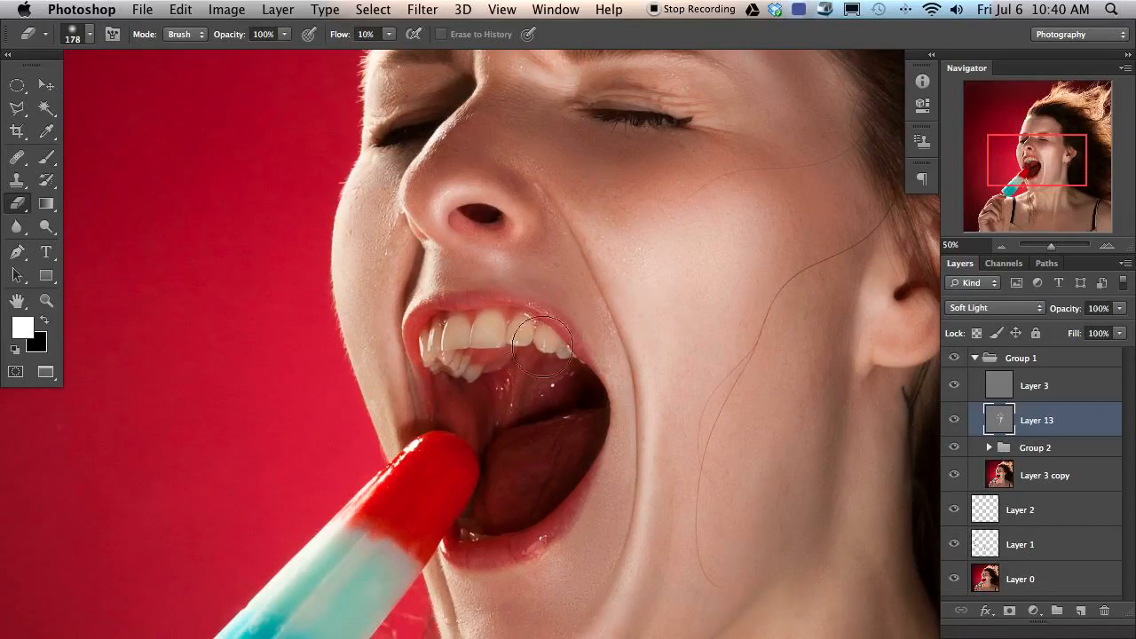
# Step: Brighten the skin between the near mouth corner and the smile fold with an 84 px white Brush
pyautogui.press('b')
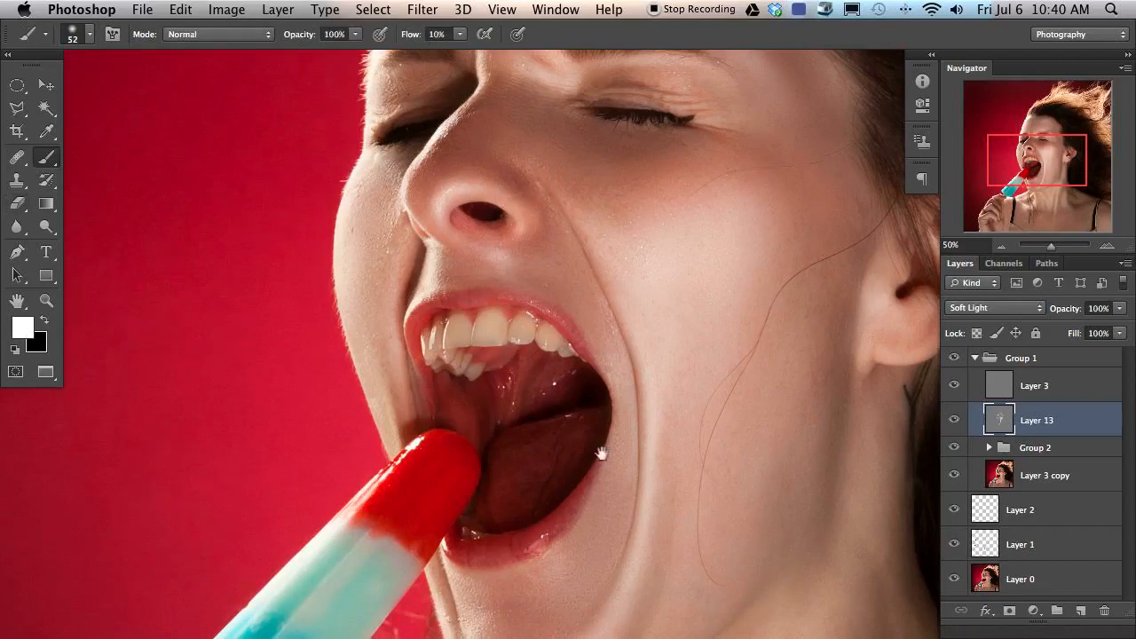
pyautogui.moveTo(589, 458); pyautogui.dragTo(579, 323)
pyautogui.moveTo(611, 282); pyautogui.dragTo(620, 280)
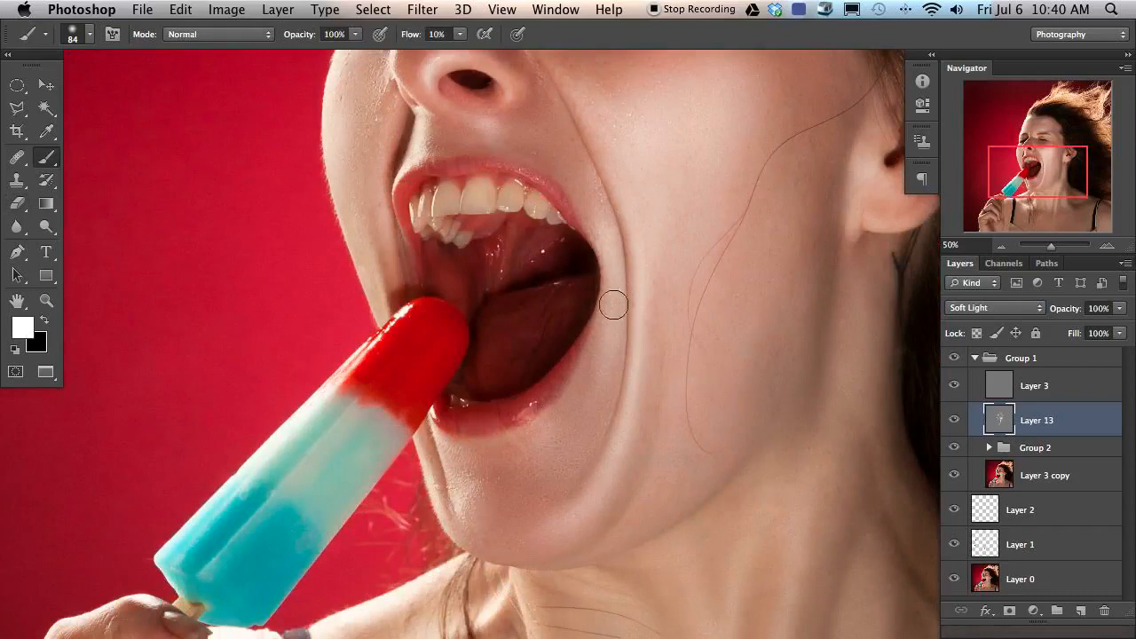
# Step: Brighten the far cheek's fold beside the mouth with a 52 px white Brush
pyautogui.press('e')
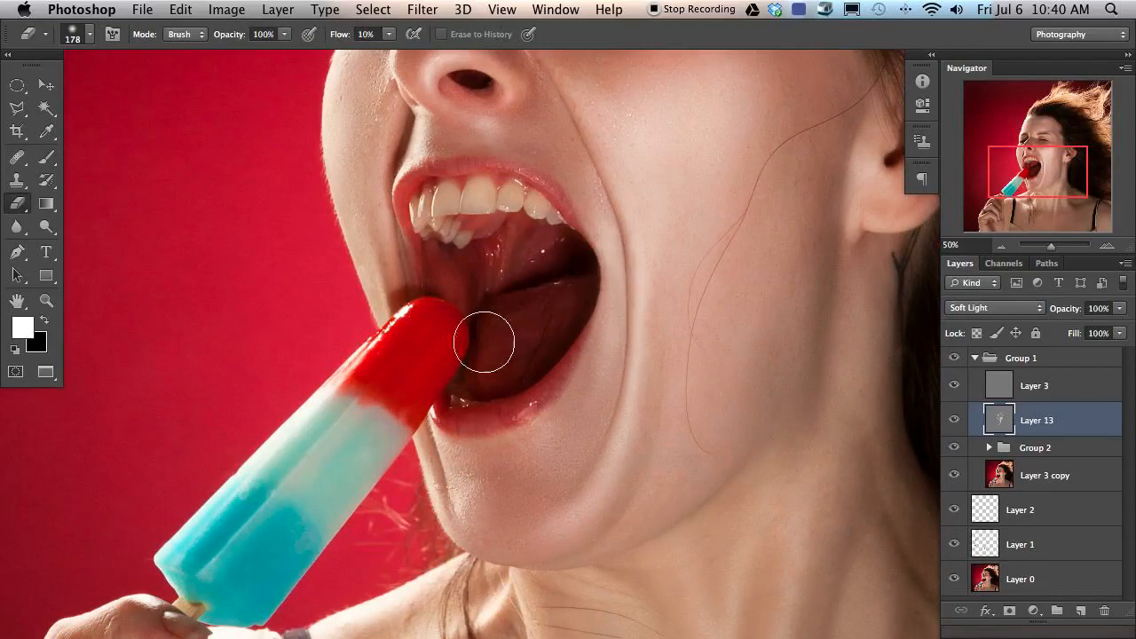
pyautogui.scroll(5, 490, 348)
pyautogui.press('b')
pyautogui.moveTo(479, 308); pyautogui.dragTo(476, 304)
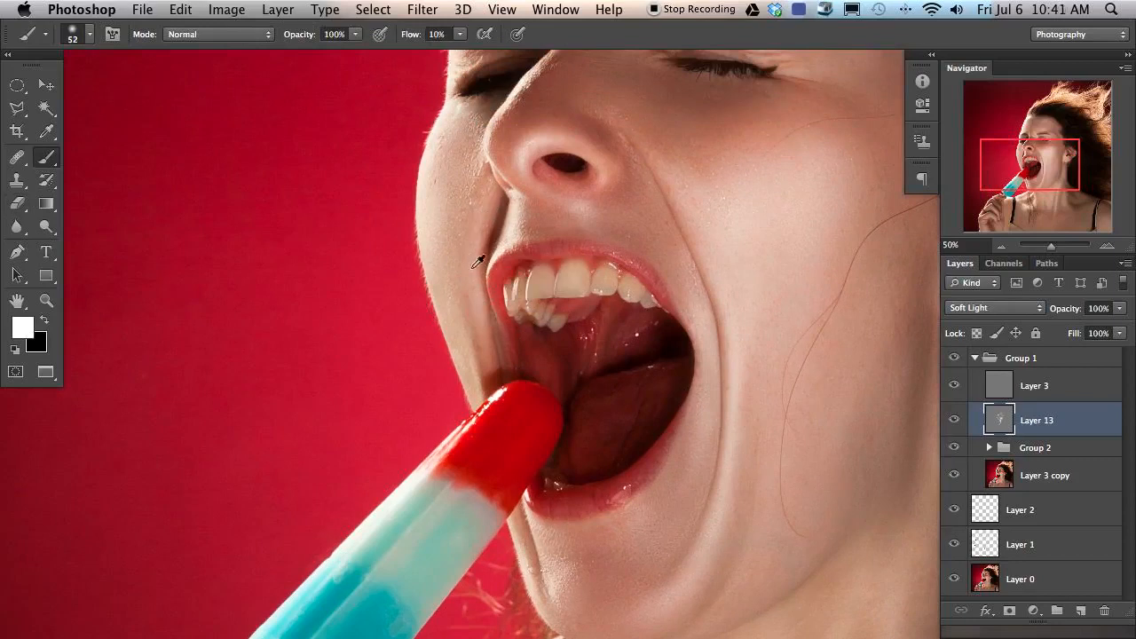
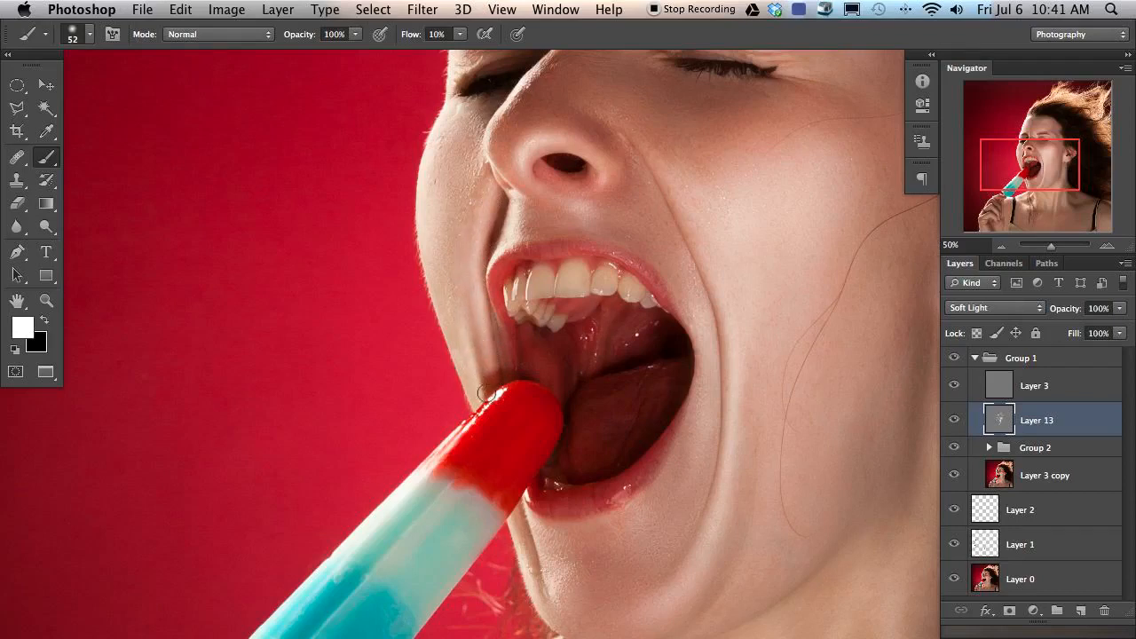
# Step: Compare the highlights around the mouth with Layer 13 repeatedly hidden and shown
pyautogui.click(953, 421)
pyautogui.click(953, 422)
pyautogui.click(949, 426)
pyautogui.click(950, 426)
# Step: Brighten the far upper eyelid with a 44 px white Brush and soften the stroke with a 178 px Eraser
pyautogui.moveTo(480, 262); pyautogui.dragTo(517, 413)
pyautogui.keyDown('ctrl'); pyautogui.keyDown('alt'); pyautogui.moveTo(497, 295); pyautogui.dragTo(506, 294); pyautogui.keyUp('alt'); pyautogui.keyUp('ctrl')
pyautogui.keyDown('ctrl'); pyautogui.keyDown('alt'); pyautogui.moveTo(552, 195); pyautogui.dragTo(541, 199); pyautogui.keyUp('alt'); pyautogui.keyUp('ctrl')
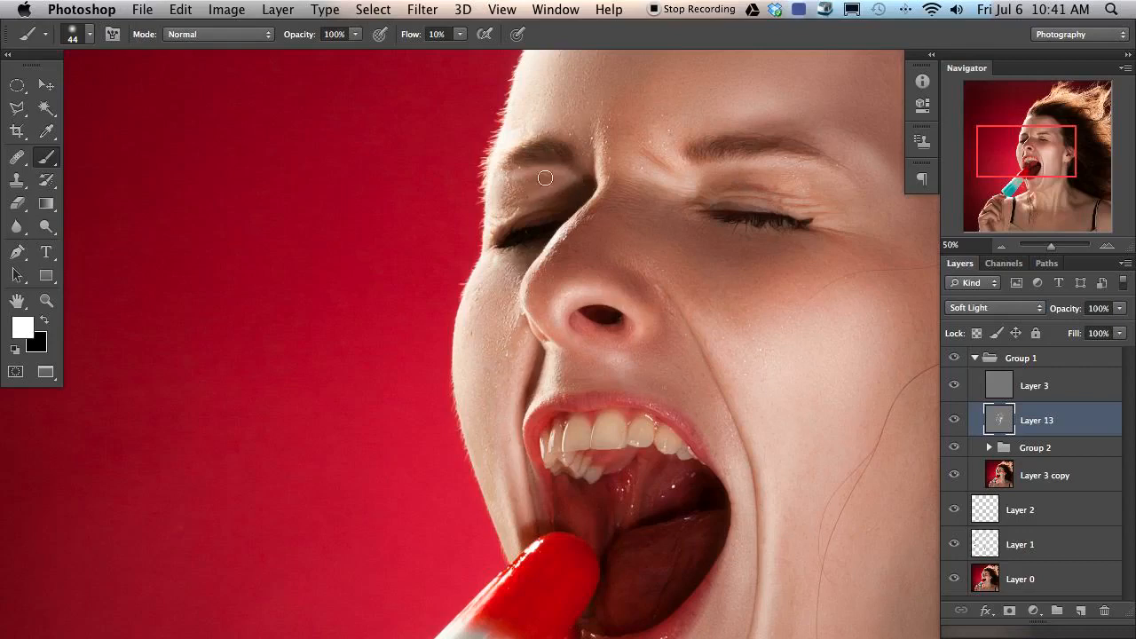
pyautogui.moveTo(517, 220); pyautogui.dragTo(517, 218)
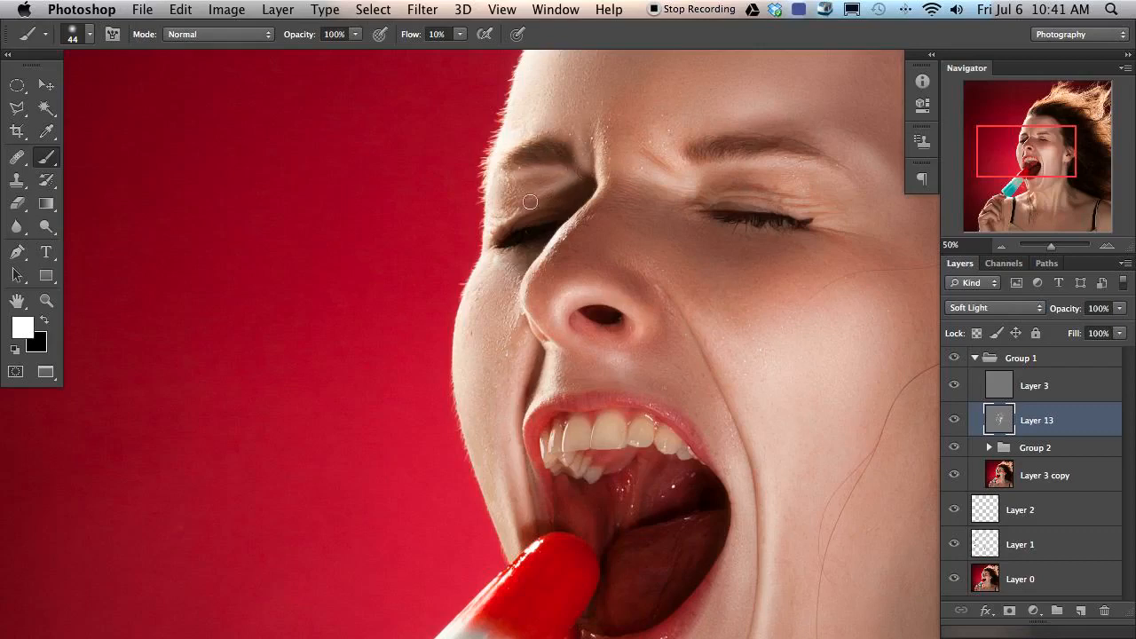
pyautogui.press('e')
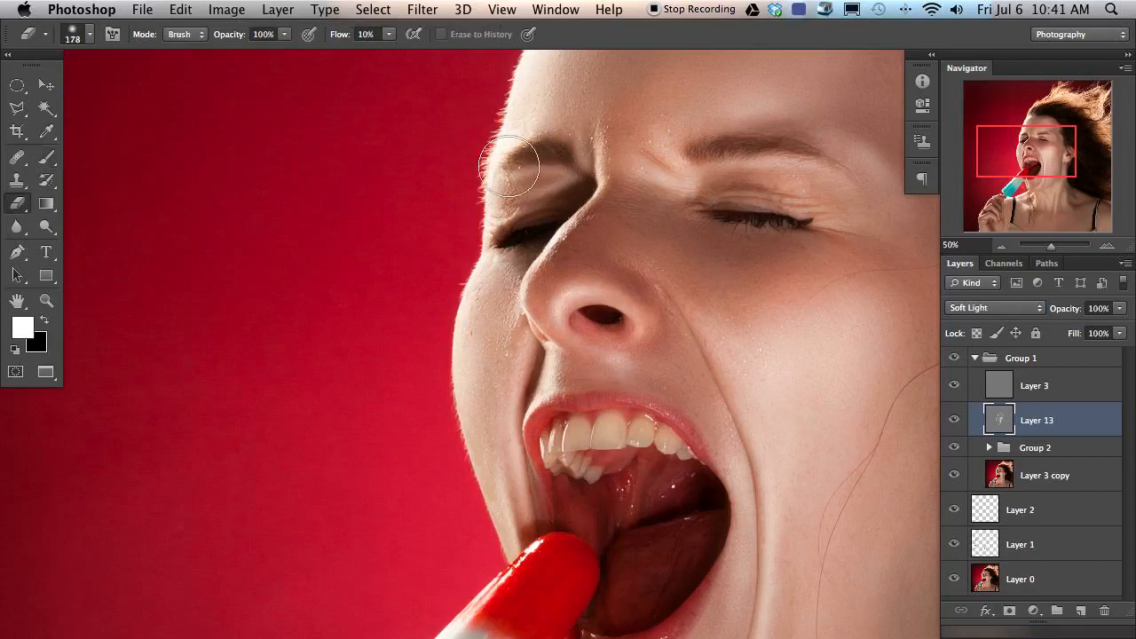
pyautogui.moveTo(751, 325)
pyautogui.mouseDown()
pyautogui.moveTo(644, 367)
pyautogui.moveTo(546, 448)
pyautogui.mouseUp()
pyautogui.moveTo(350, 294)
pyautogui.mouseDown()
pyautogui.moveTo(360, 320)
pyautogui.moveTo(349, 329)
pyautogui.mouseUp()
pyautogui.moveTo(490, 304); pyautogui.dragTo(464, 296)
# Step: Brighten the ear's outer rim, lobe and inner ridges on Layer 13 with white brushes of about 29 to 41 px
pyautogui.moveTo(548, 568)
pyautogui.mouseDown()
pyautogui.moveTo(304, 352)
pyautogui.moveTo(281, 359)
pyautogui.mouseUp()
pyautogui.press('b')
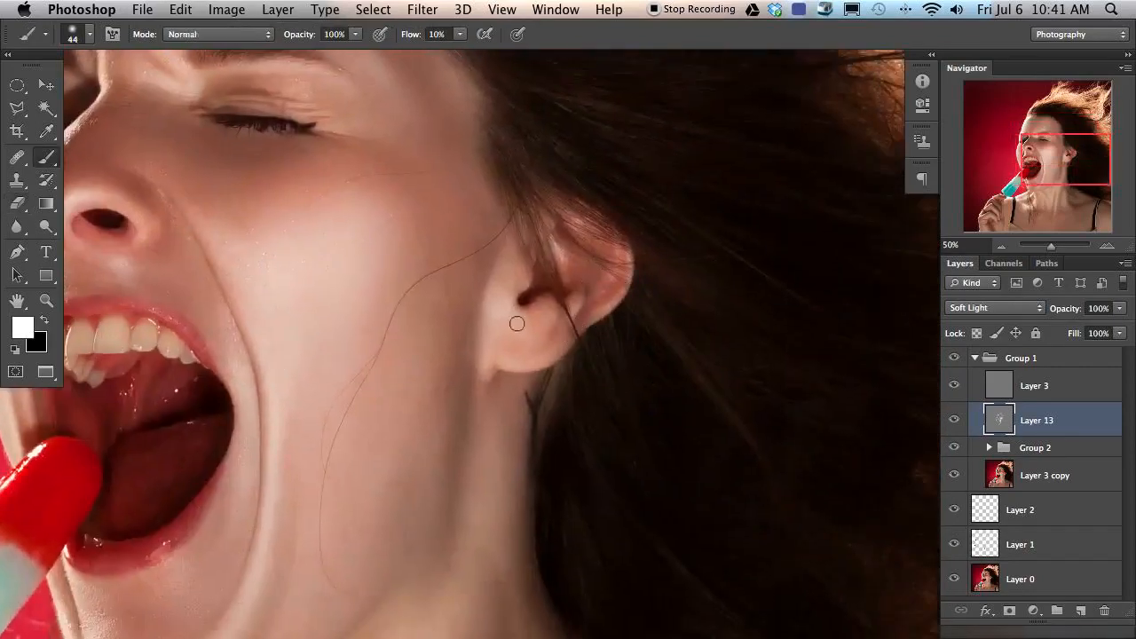
pyautogui.press('super+equal')
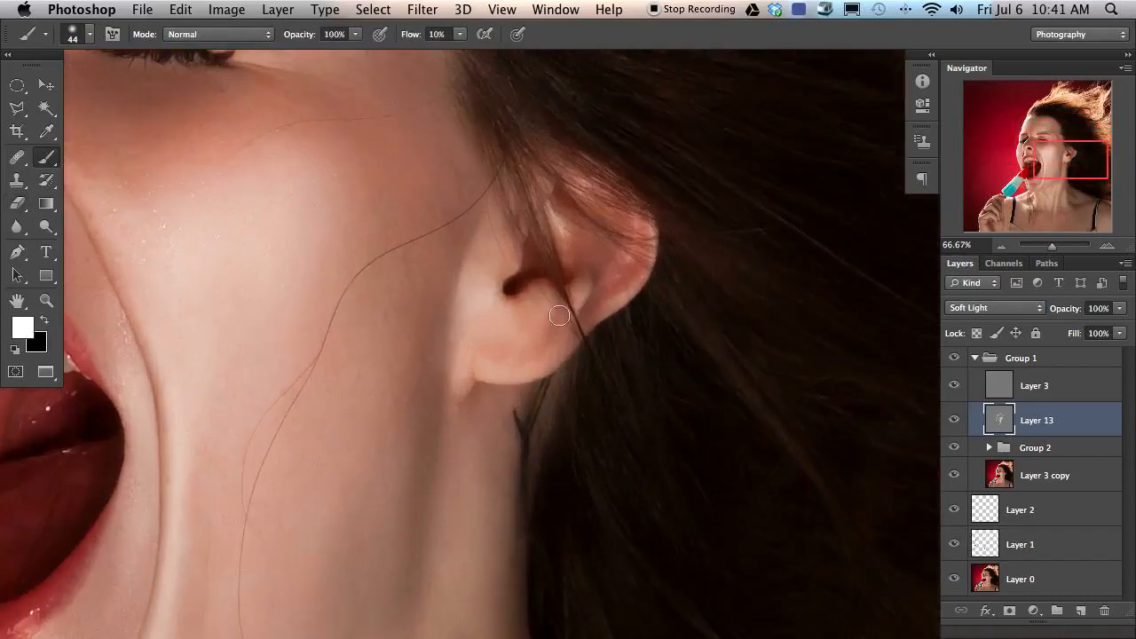
pyautogui.moveTo(591, 296); pyautogui.dragTo(635, 290)
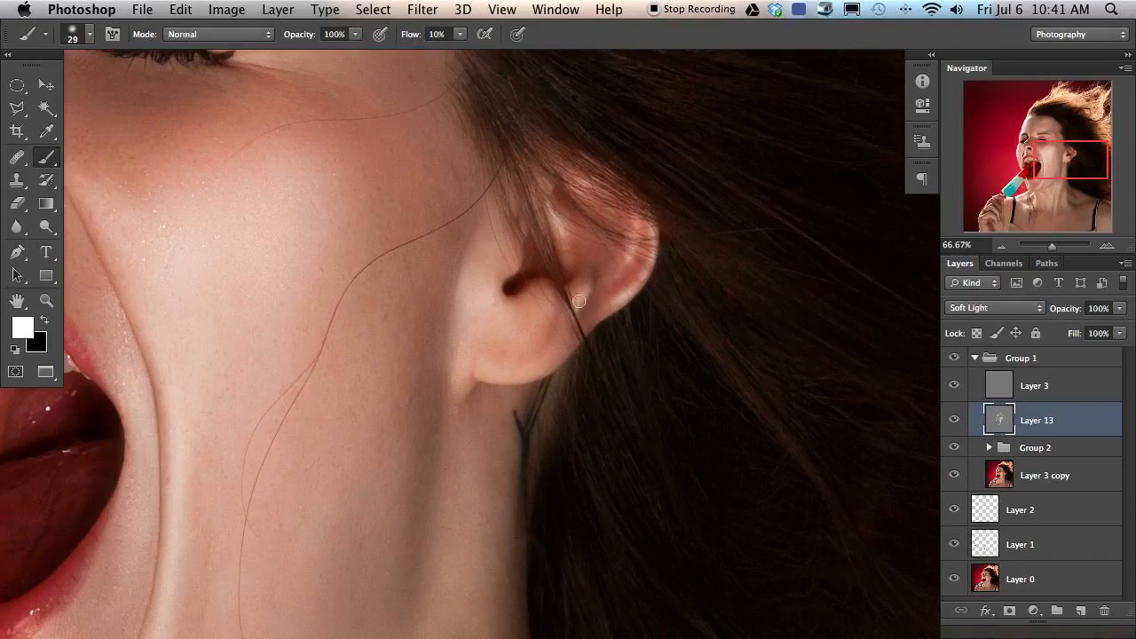
pyautogui.moveTo(540, 314)
pyautogui.mouseDown()
pyautogui.moveTo(553, 312)
pyautogui.moveTo(538, 317)
pyautogui.moveTo(543, 306)
pyautogui.mouseUp()
pyautogui.press('[')
pyautogui.press('[')
pyautogui.press('[')
pyautogui.moveTo(483, 309); pyautogui.dragTo(507, 312)
pyautogui.moveTo(490, 373); pyautogui.dragTo(492, 363)
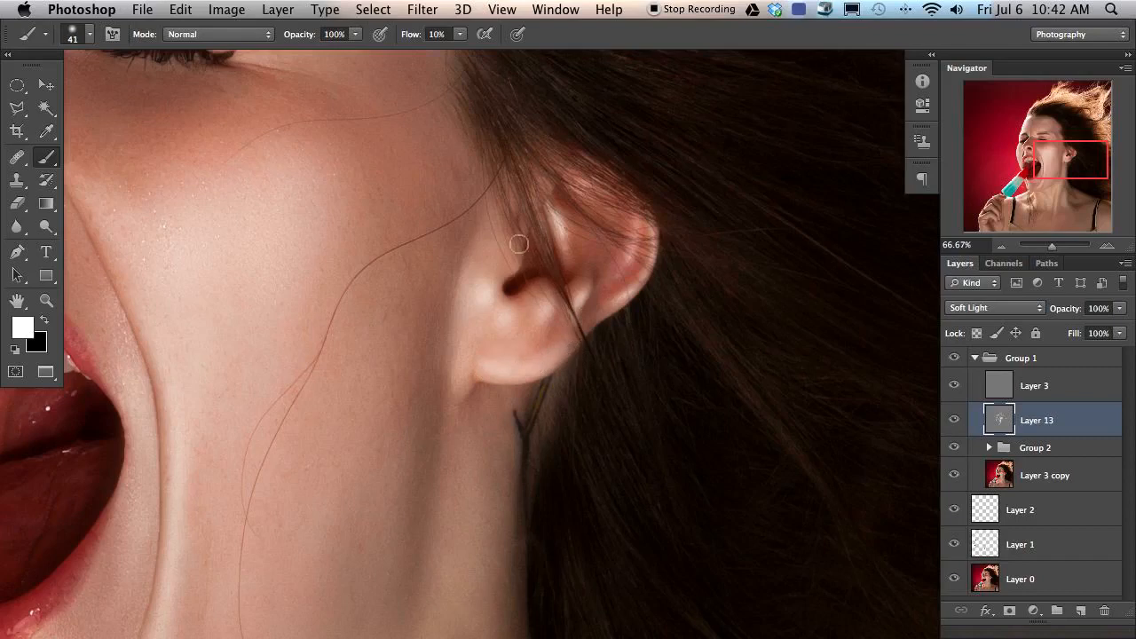
# Step: Brighten the near cheek along the jaw with a 173 px white Brush and soften its edge with a 304 px Eraser
pyautogui.moveTo(398, 322); pyautogui.dragTo(541, 414)
pyautogui.hotkey('ctrl', '-')
pyautogui.hotkey('ctrl', '-')
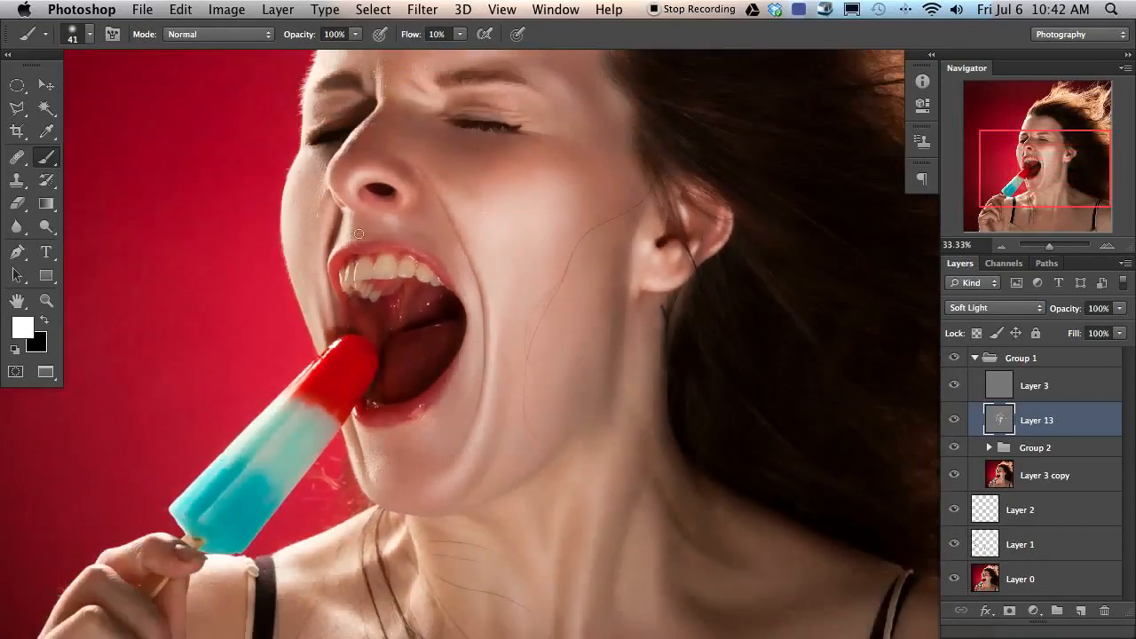
pyautogui.moveTo(604, 366); pyautogui.dragTo(623, 366)
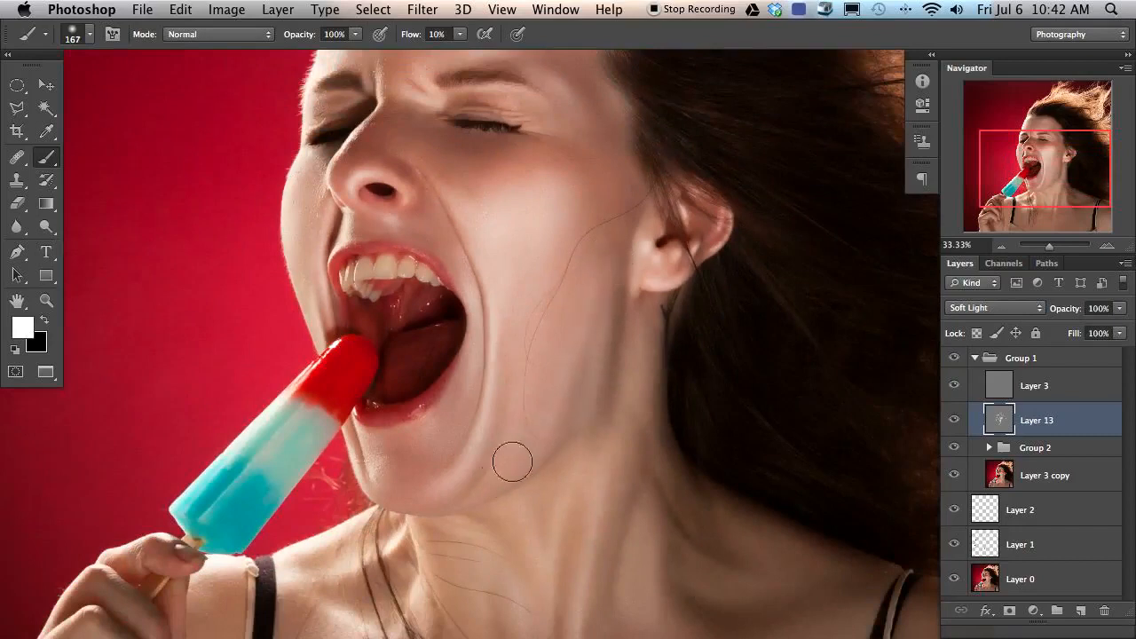
pyautogui.moveTo(540, 431)
pyautogui.mouseDown()
pyautogui.moveTo(545, 403)
pyautogui.moveTo(532, 432)
pyautogui.mouseUp()
pyautogui.moveTo(582, 319); pyautogui.dragTo(596, 197)
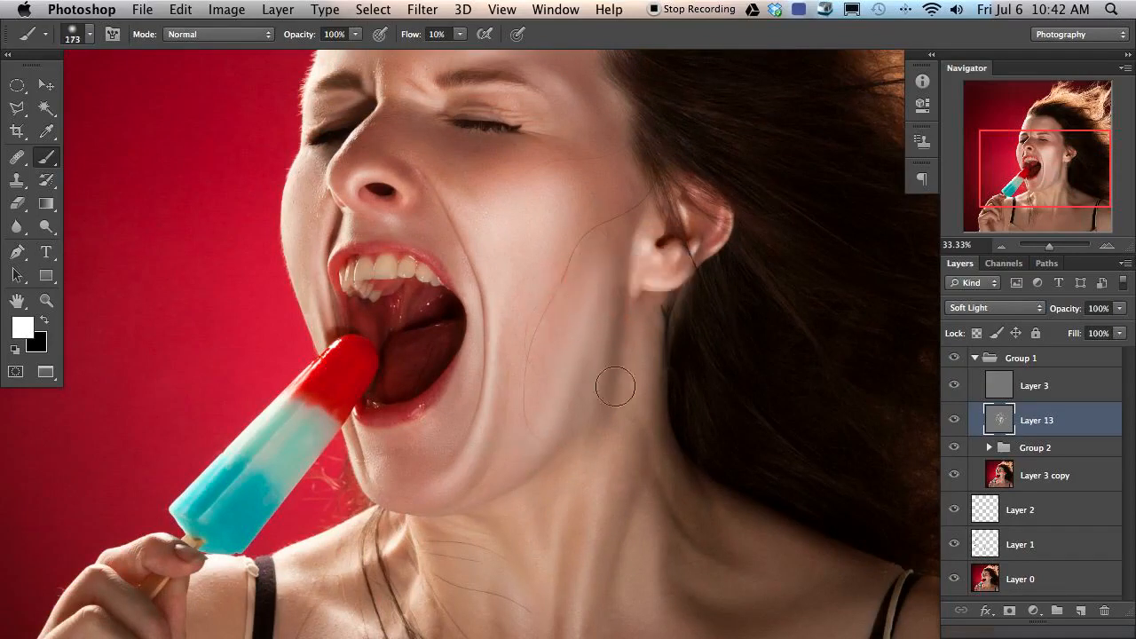
pyautogui.press('e')
pyautogui.moveTo(612, 394); pyautogui.dragTo(626, 395)
pyautogui.moveTo(635, 357)
pyautogui.mouseDown()
pyautogui.moveTo(595, 435)
pyautogui.moveTo(628, 366)
pyautogui.mouseUp()
# Step: Highlight the upper lip's edge near the far mouth corner with a 20 px white Brush and soften it with a 97 px Eraser
pyautogui.moveTo(427, 378)
pyautogui.mouseDown()
pyautogui.moveTo(449, 429)
pyautogui.moveTo(519, 445)
pyautogui.moveTo(517, 465)
pyautogui.moveTo(471, 405)
pyautogui.mouseUp()
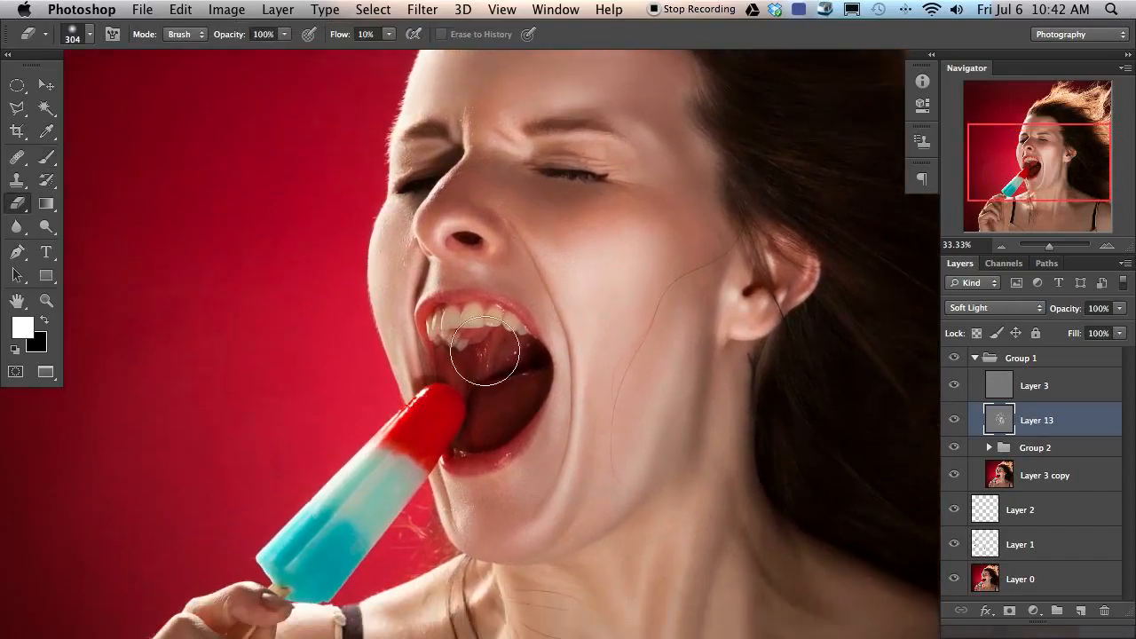
pyautogui.press('b')
pyautogui.press('super+equal')
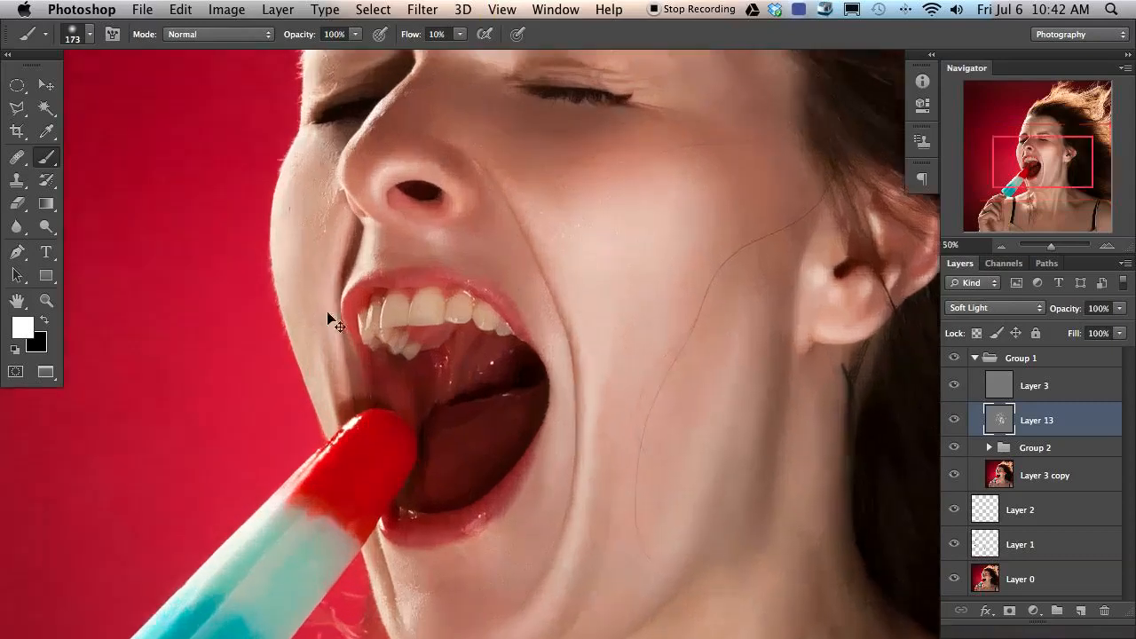
pyautogui.moveTo(409, 334)
pyautogui.mouseDown()
pyautogui.moveTo(416, 299)
pyautogui.moveTo(405, 299)
pyautogui.moveTo(467, 271)
pyautogui.moveTo(455, 261)
pyautogui.moveTo(449, 288)
pyautogui.moveTo(465, 276)
pyautogui.moveTo(497, 282)
pyautogui.moveTo(506, 269)
pyautogui.moveTo(492, 288)
pyautogui.moveTo(504, 270)
pyautogui.moveTo(526, 298)
pyautogui.moveTo(523, 315)
pyautogui.moveTo(534, 280)
pyautogui.moveTo(531, 306)
pyautogui.moveTo(529, 273)
pyautogui.moveTo(457, 295)
pyautogui.moveTo(426, 285)
pyautogui.moveTo(409, 297)
pyautogui.moveTo(411, 276)
pyautogui.moveTo(400, 311)
pyautogui.moveTo(382, 306)
pyautogui.moveTo(385, 292)
pyautogui.moveTo(363, 314)
pyautogui.moveTo(426, 321)
pyautogui.mouseUp()
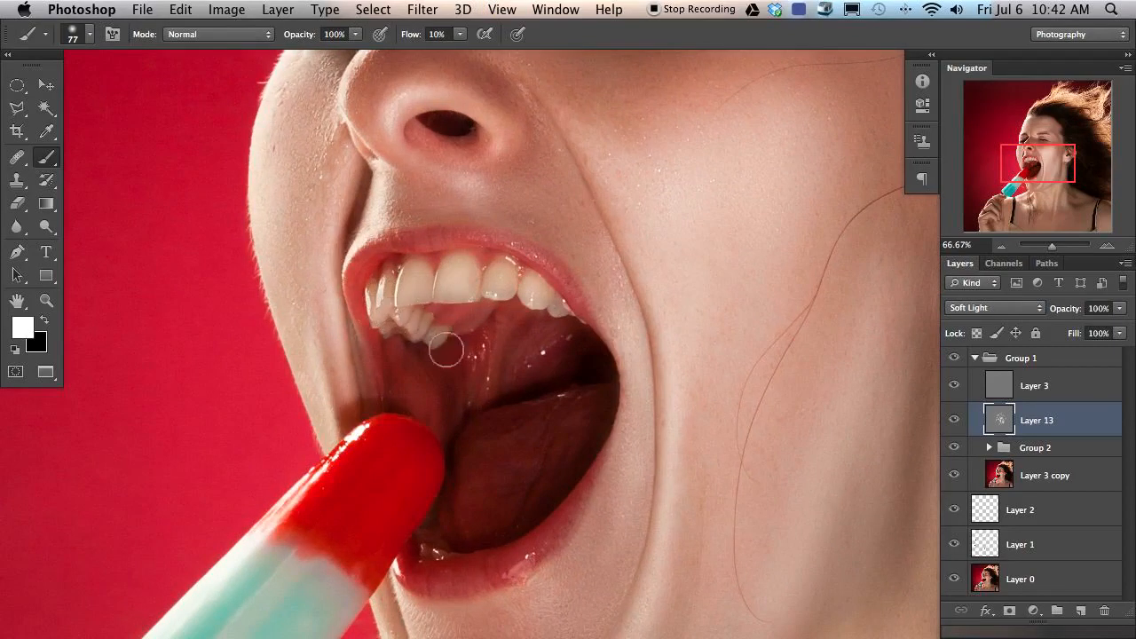
pyautogui.moveTo(370, 244); pyautogui.dragTo(339, 247)
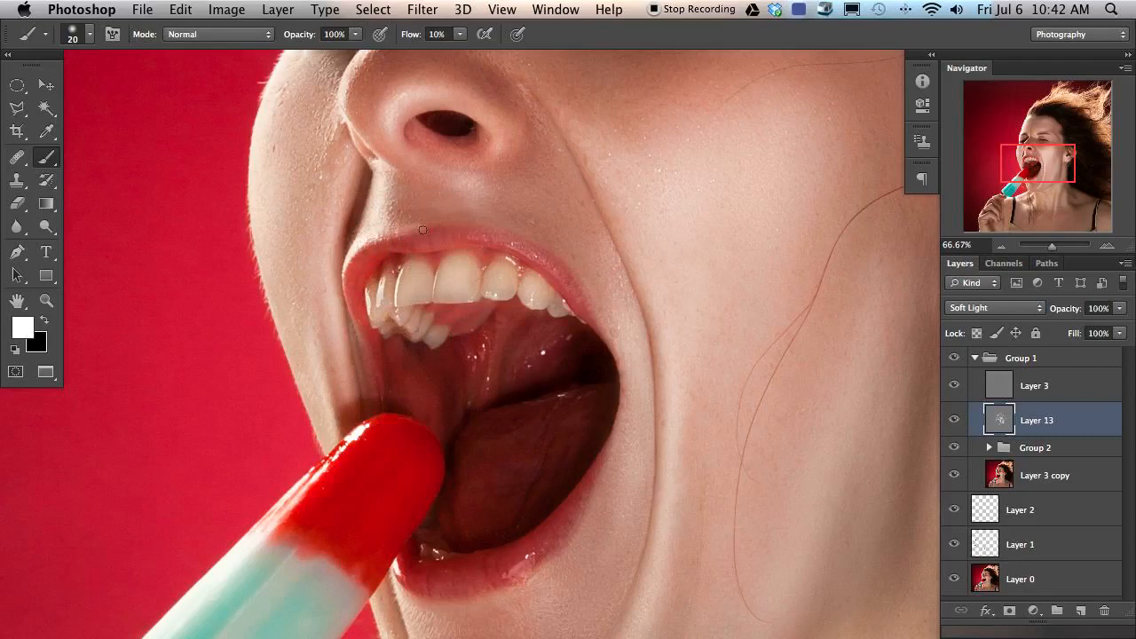
pyautogui.press('e')
pyautogui.moveTo(404, 244)
pyautogui.mouseDown()
pyautogui.moveTo(431, 241)
pyautogui.moveTo(413, 252)
pyautogui.moveTo(423, 253)
pyautogui.mouseUp()
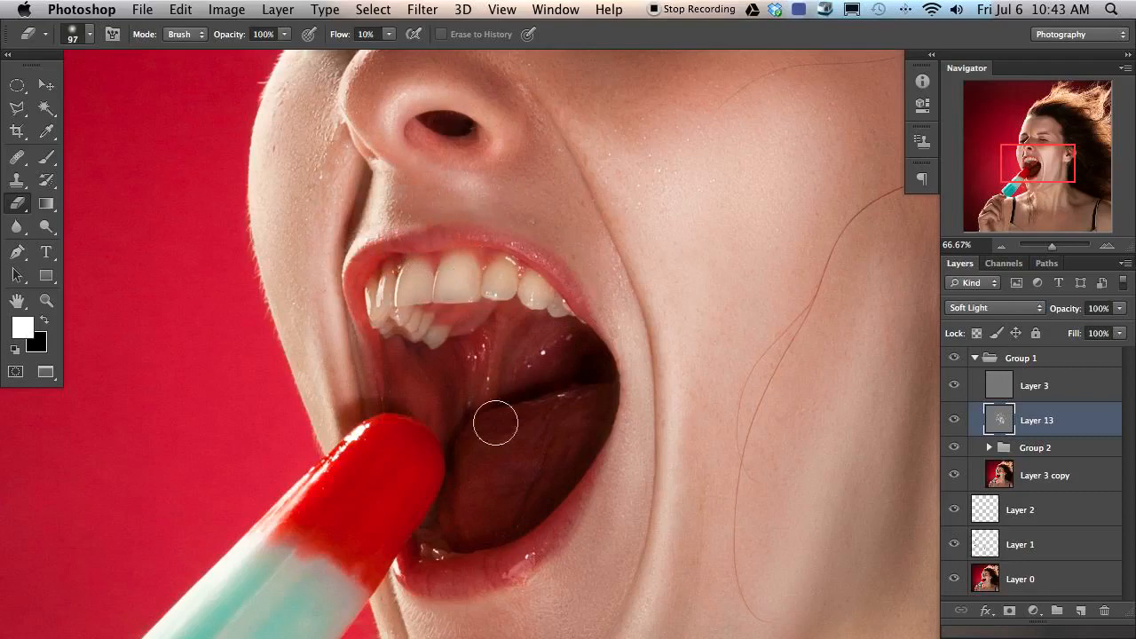
# Step: Brighten the lower lip with a 20 px and the chin with a 56 px white Brush, softening the chin with a 199 px Eraser
pyautogui.moveTo(453, 515); pyautogui.dragTo(444, 336)
pyautogui.press('b')
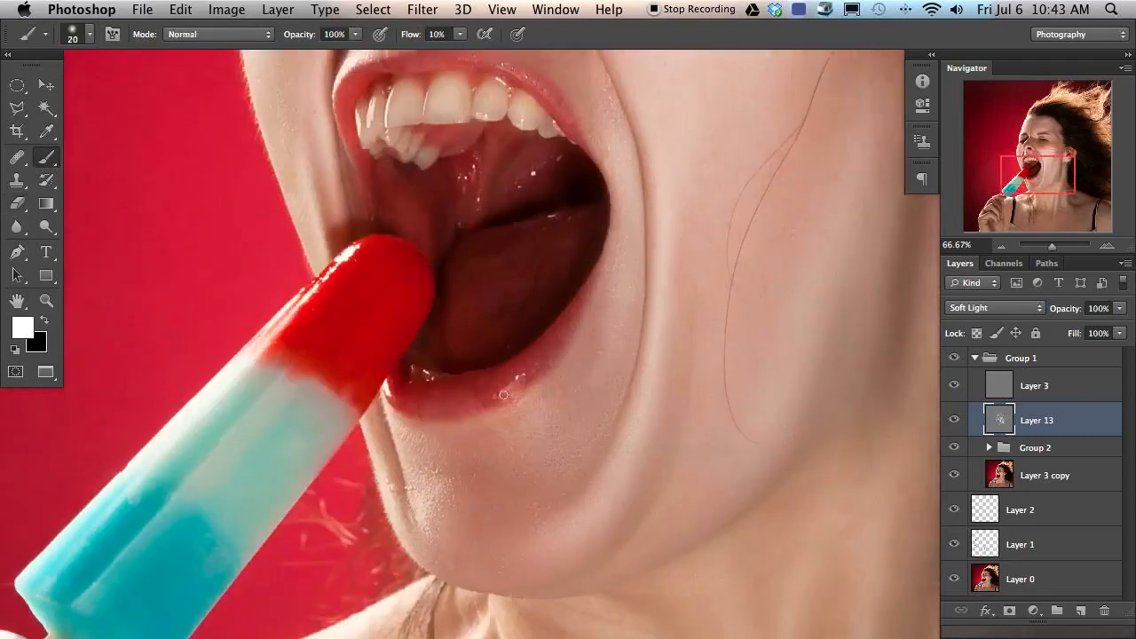
pyautogui.moveTo(502, 392); pyautogui.dragTo(507, 391)
pyautogui.moveTo(426, 502); pyautogui.dragTo(419, 515)
pyautogui.moveTo(464, 472)
pyautogui.mouseDown()
pyautogui.moveTo(442, 496)
pyautogui.moveTo(468, 482)
pyautogui.moveTo(480, 489)
pyautogui.moveTo(431, 495)
pyautogui.moveTo(427, 439)
pyautogui.moveTo(402, 488)
pyautogui.moveTo(440, 528)
pyautogui.moveTo(416, 439)
pyautogui.moveTo(450, 499)
pyautogui.mouseUp()
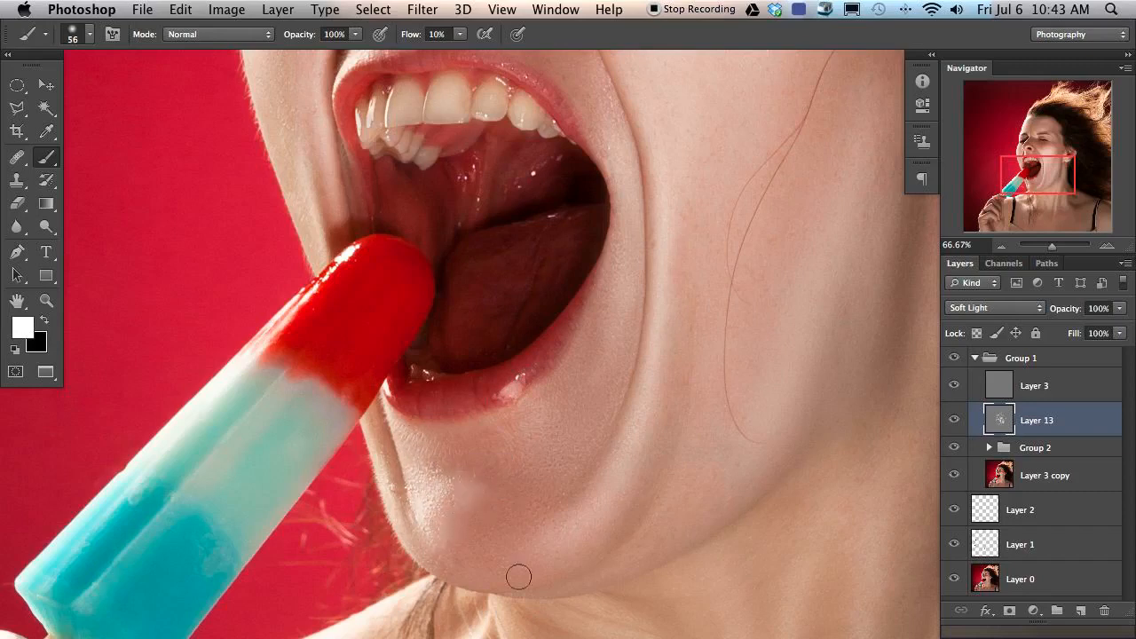
pyautogui.scroll(-5, 551, 573)
pyautogui.press('super+minus')
pyautogui.press('super+minus')
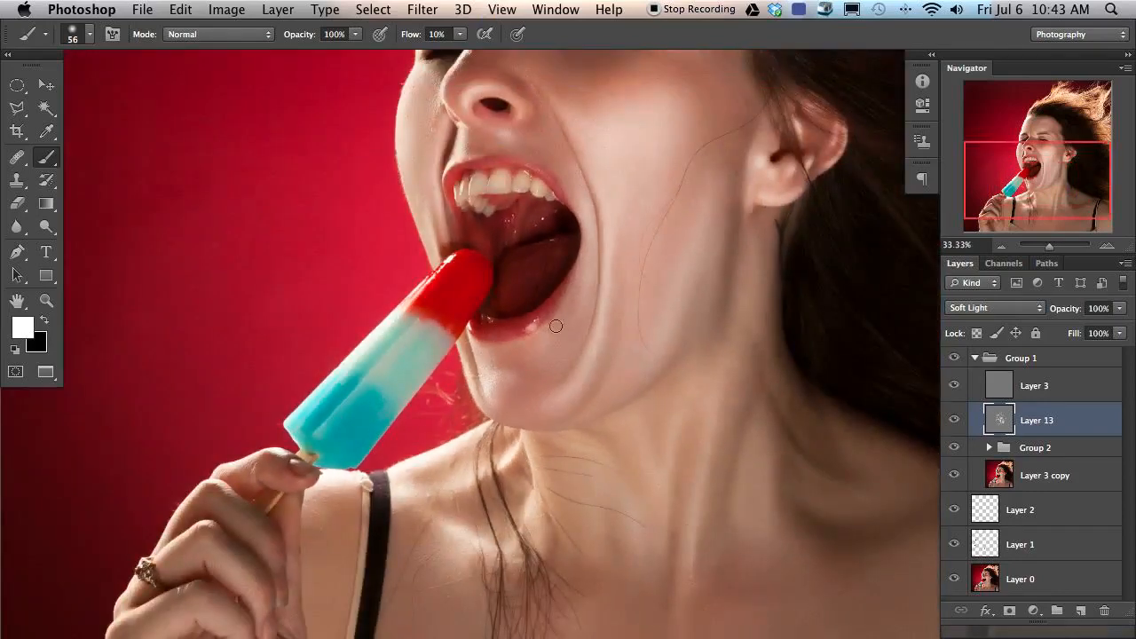
pyautogui.press('e')
pyautogui.keyDown('ctrl'); pyautogui.keyDown('alt'); pyautogui.moveTo(519, 392); pyautogui.dragTo(528, 386); pyautogui.keyUp('alt'); pyautogui.keyUp('ctrl')
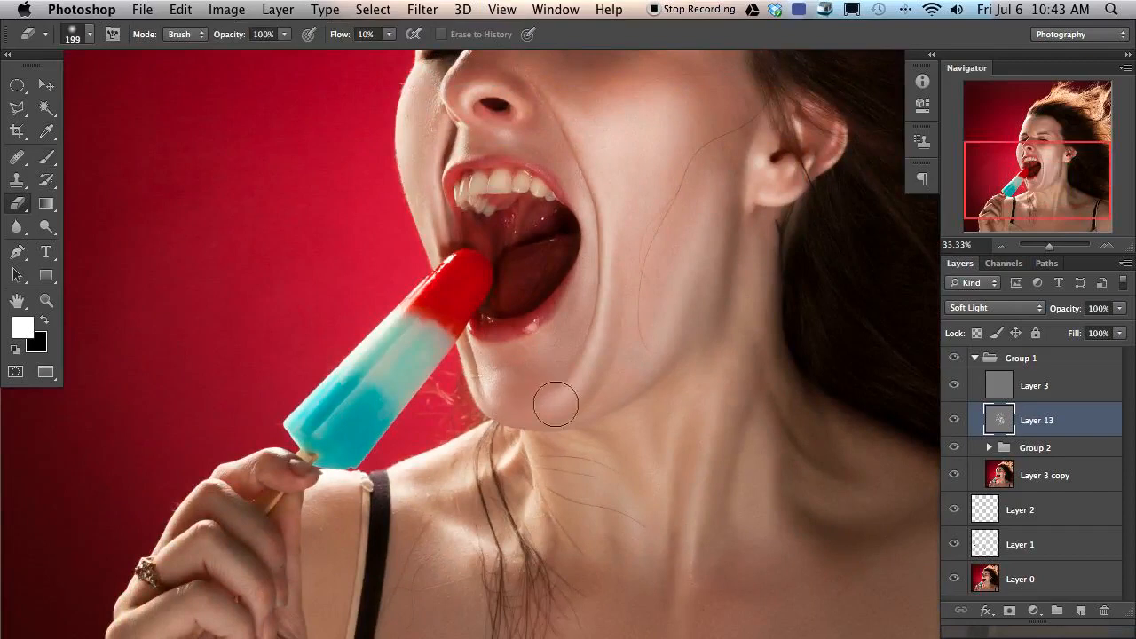
# Step: Compare the chin and lower face with Layer 13 repeatedly hidden and shown
pyautogui.click(954, 421)
pyautogui.click(954, 421)
pyautogui.click(954, 420)
pyautogui.click(954, 421)
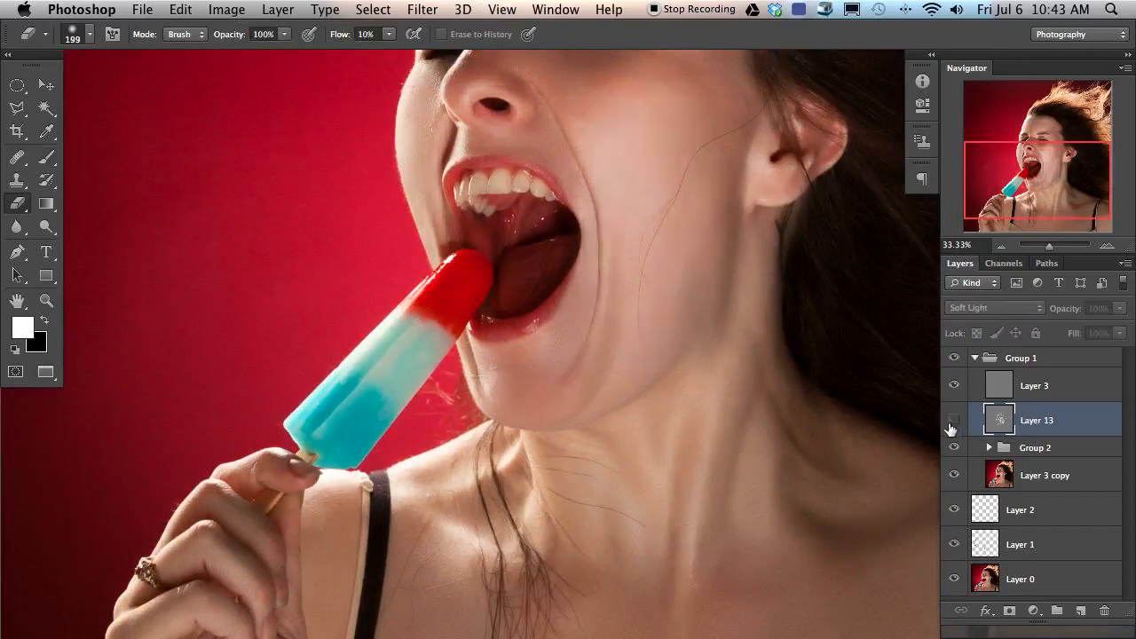
pyautogui.click(953, 421)
# Step: Compare the whole portrait at 25% zoom with the dodge and burn layer repeatedly hidden and shown
pyautogui.scroll(5, 847, 382)
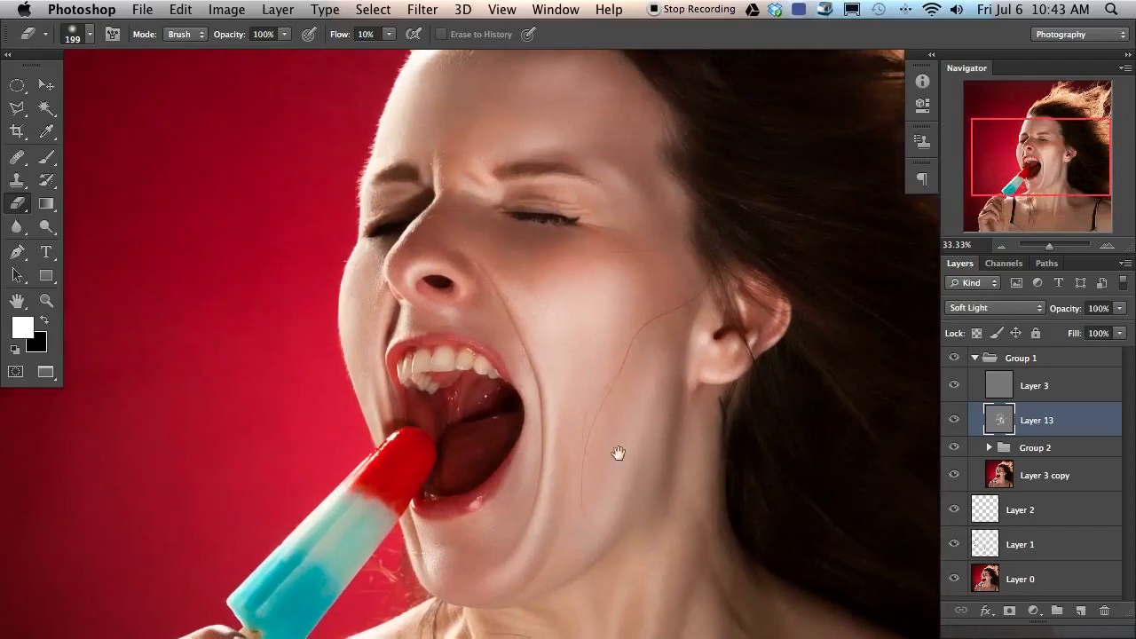
pyautogui.press('super+minus')
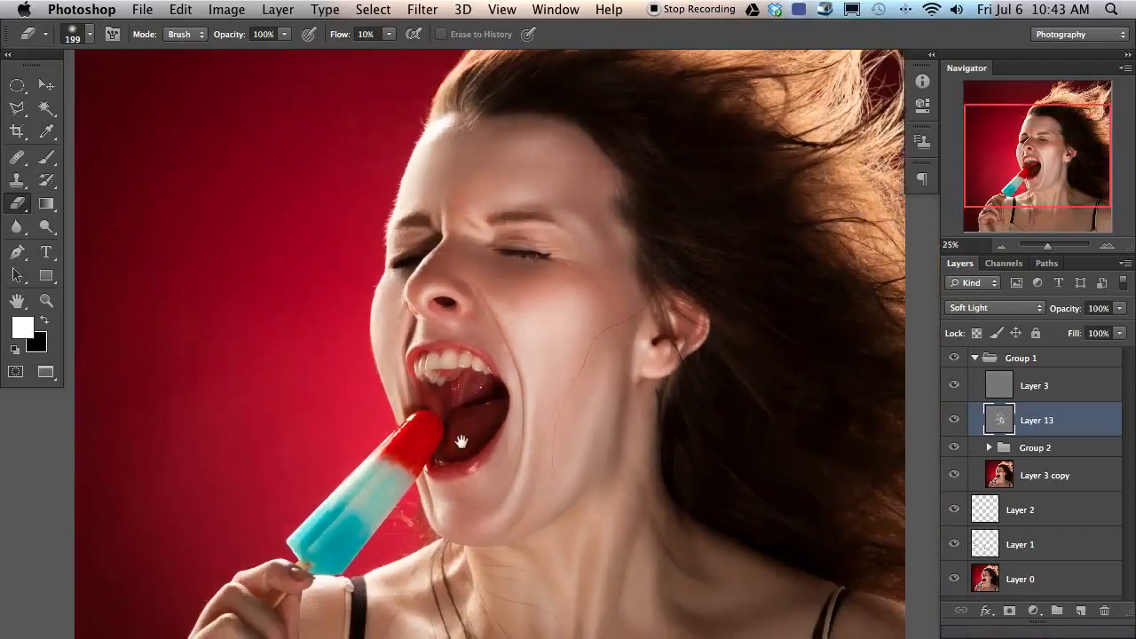
pyautogui.hscroll(2, 470, 446)
pyautogui.click(954, 420)
pyautogui.click(954, 420)
pyautogui.click(954, 420)
pyautogui.click(954, 420)
pyautogui.click(954, 420)
pyautogui.click(954, 419)
pyautogui.click(947, 443)
pyautogui.click(946, 444)
pyautogui.click(946, 444)
pyautogui.click(947, 444)
pyautogui.click(955, 431)
pyautogui.click(955, 431)
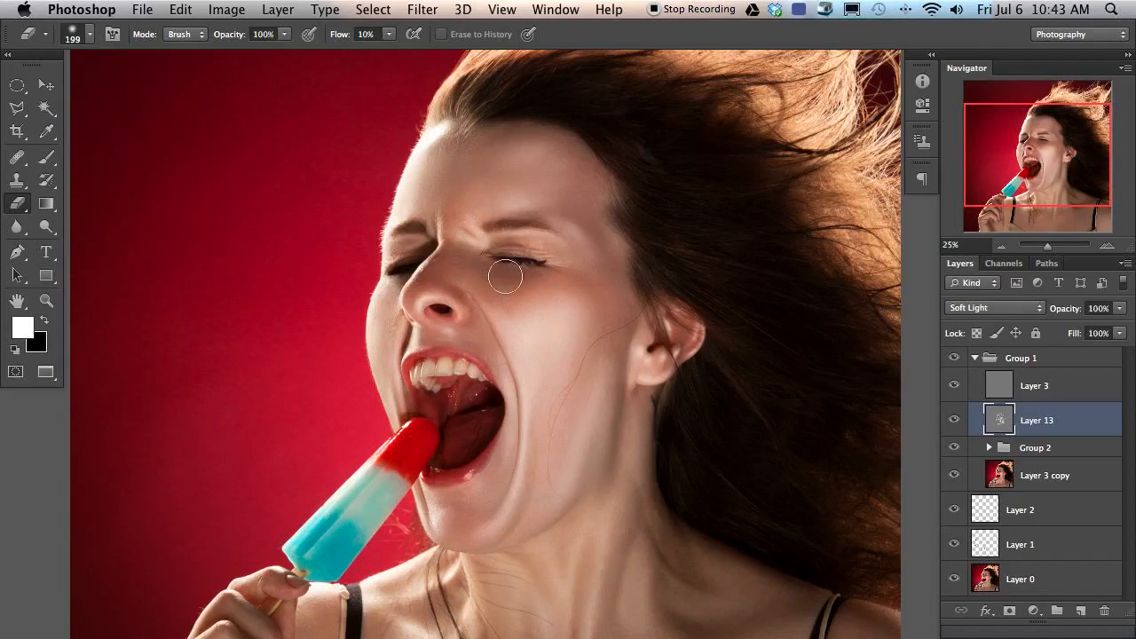
pyautogui.click(953, 424)
pyautogui.click(953, 426)
pyautogui.click(953, 426)
pyautogui.click(953, 428)
pyautogui.click(953, 430)
pyautogui.click(951, 433)
pyautogui.moveTo(520, 495); pyautogui.dragTo(487, 424)
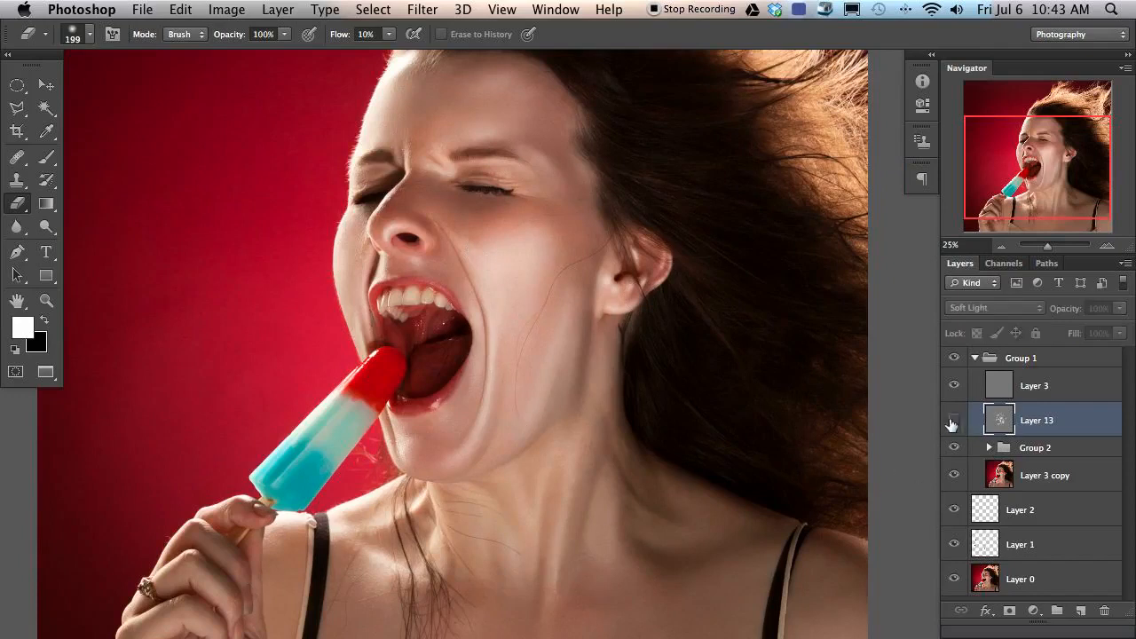
pyautogui.click(954, 421)
pyautogui.click(954, 420)
pyautogui.click(954, 420)
pyautogui.click(954, 421)
pyautogui.click(954, 420)
pyautogui.click(954, 421)
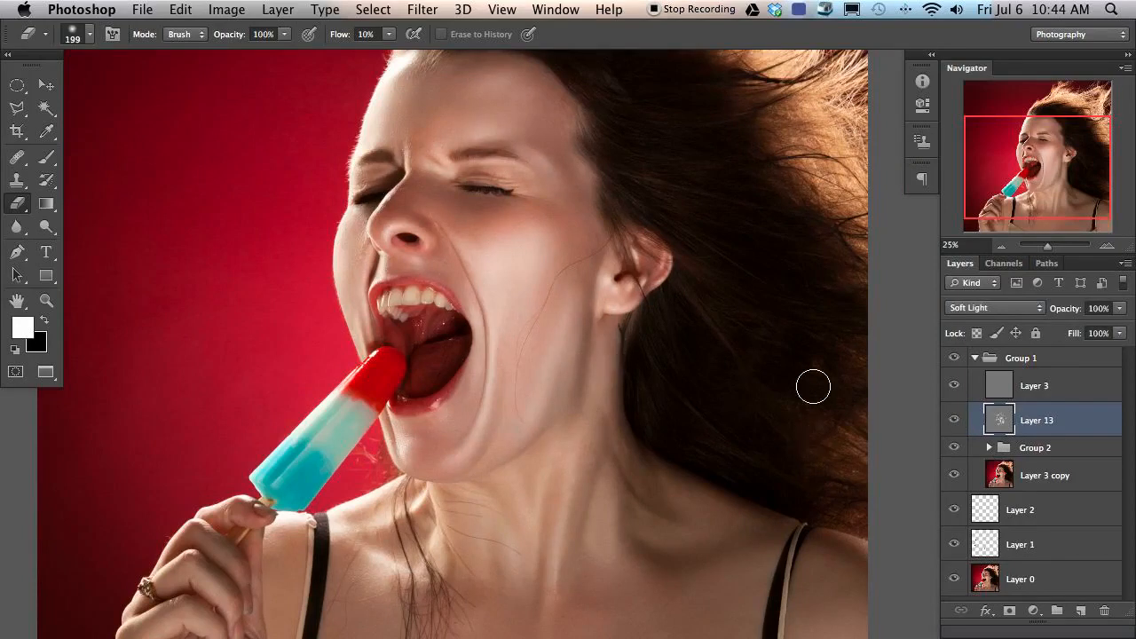
# Step: Add a new layer directly above Layer 13 and fill it with 50% gray
pyautogui.press('super+shift+alt+n')
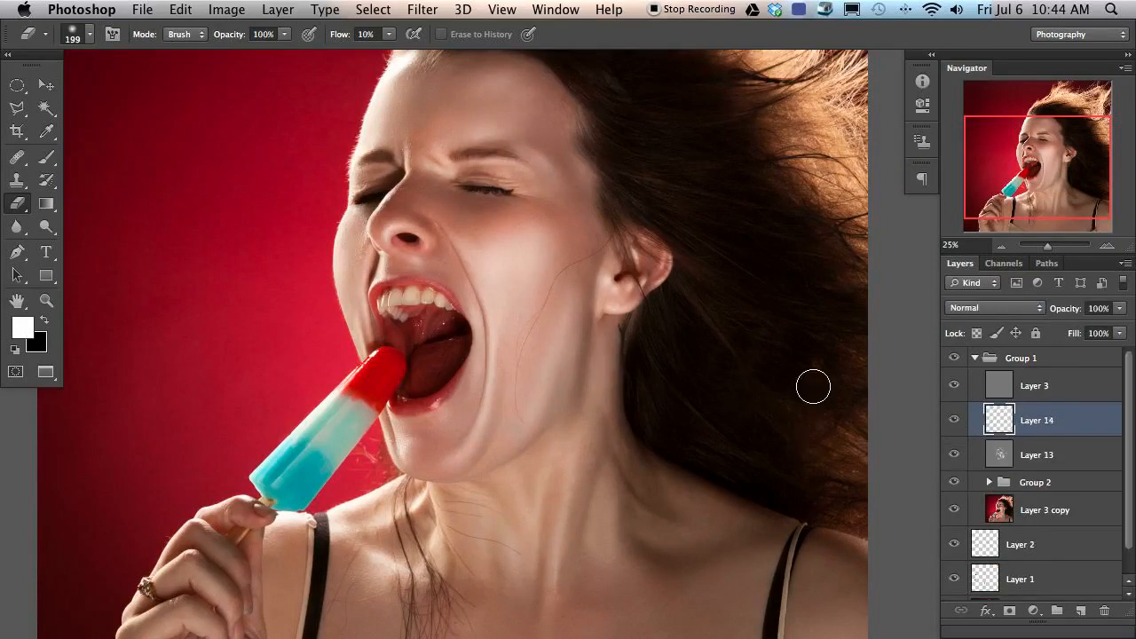
pyautogui.hotkey('shift', 'BackSpace')
pyautogui.click(709, 129)
pyautogui.press('e')
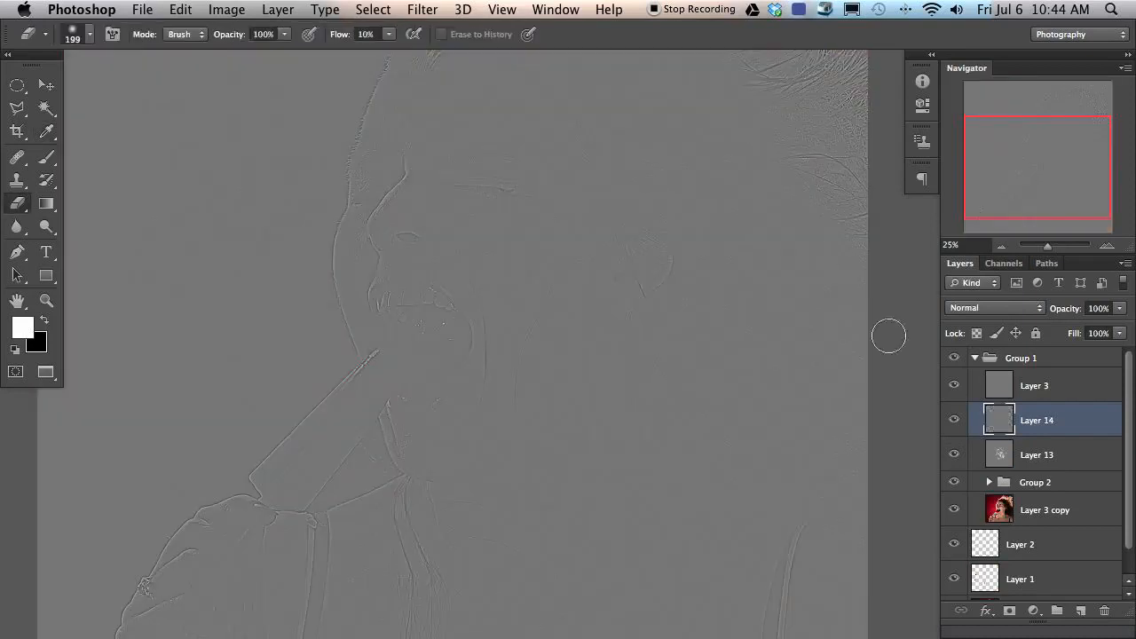
# Step: Hide Layer 14 and Layer 3, and set Layer 13's blend mode to Normal to expose its painted strokes
pyautogui.click(954, 420)
pyautogui.click(1070, 451)
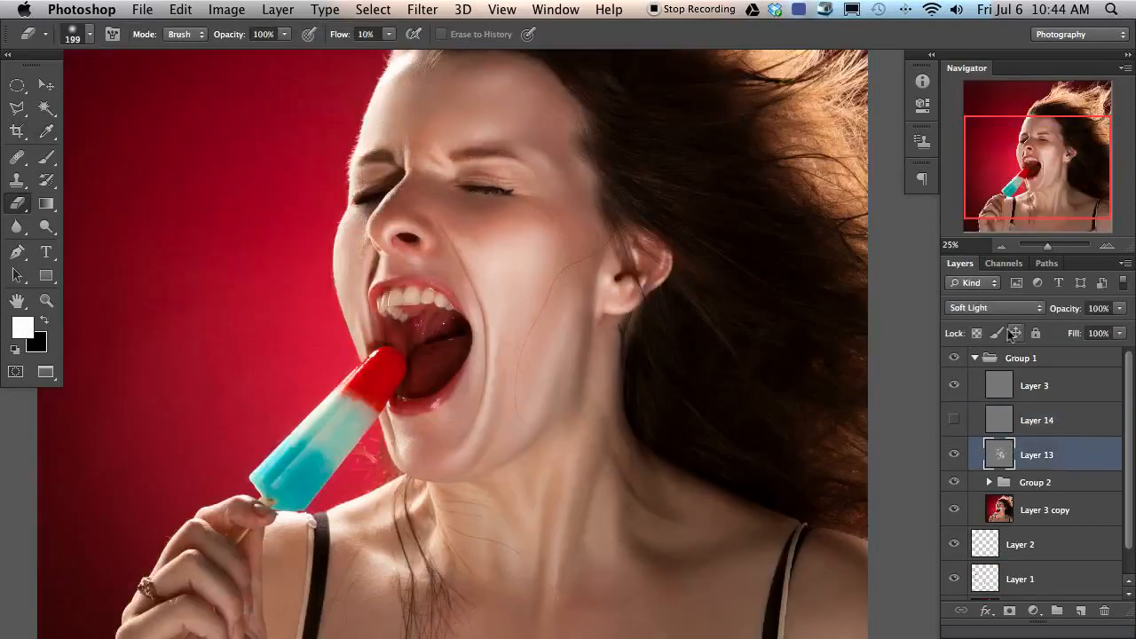
pyautogui.click(988, 306)
pyautogui.click(958, 125)
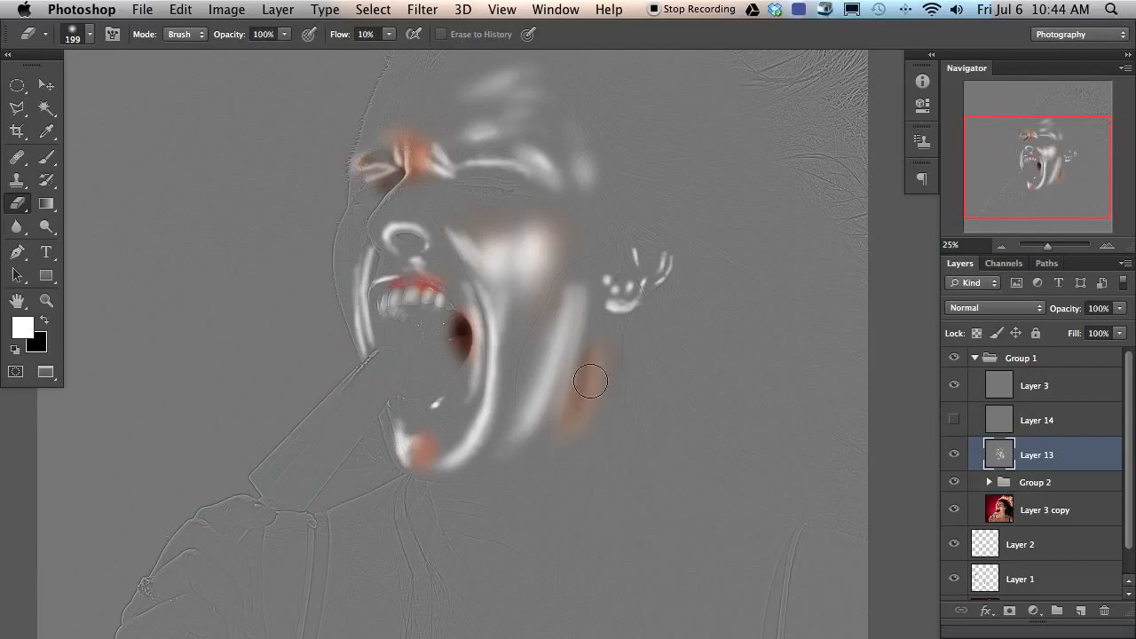
pyautogui.click(953, 388)
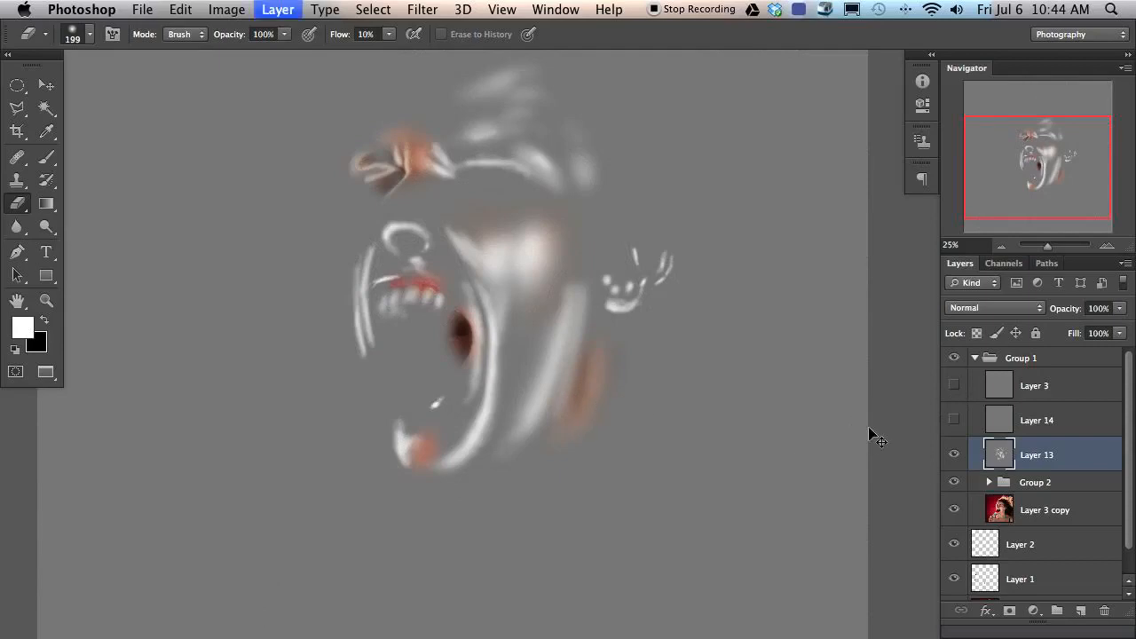
# Step: Show Layer 14 beneath Layer 13 to examine the white strokes over gray, and restore the original layer order
pyautogui.press('super+bracketright')
pyautogui.click(954, 455)
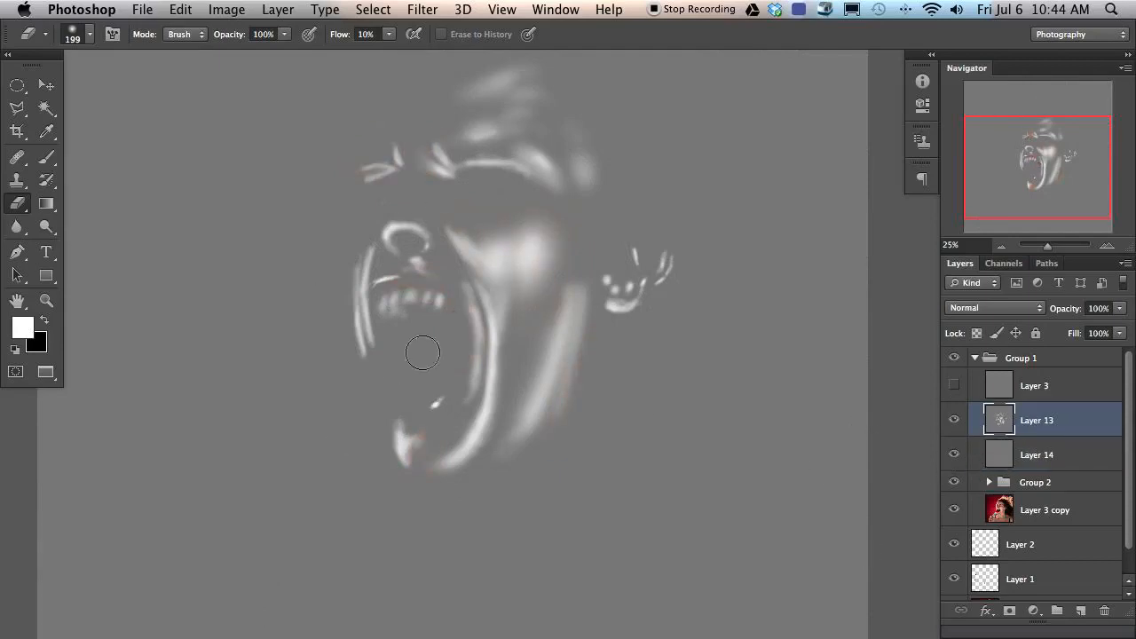
pyautogui.press('super+bracketleft')
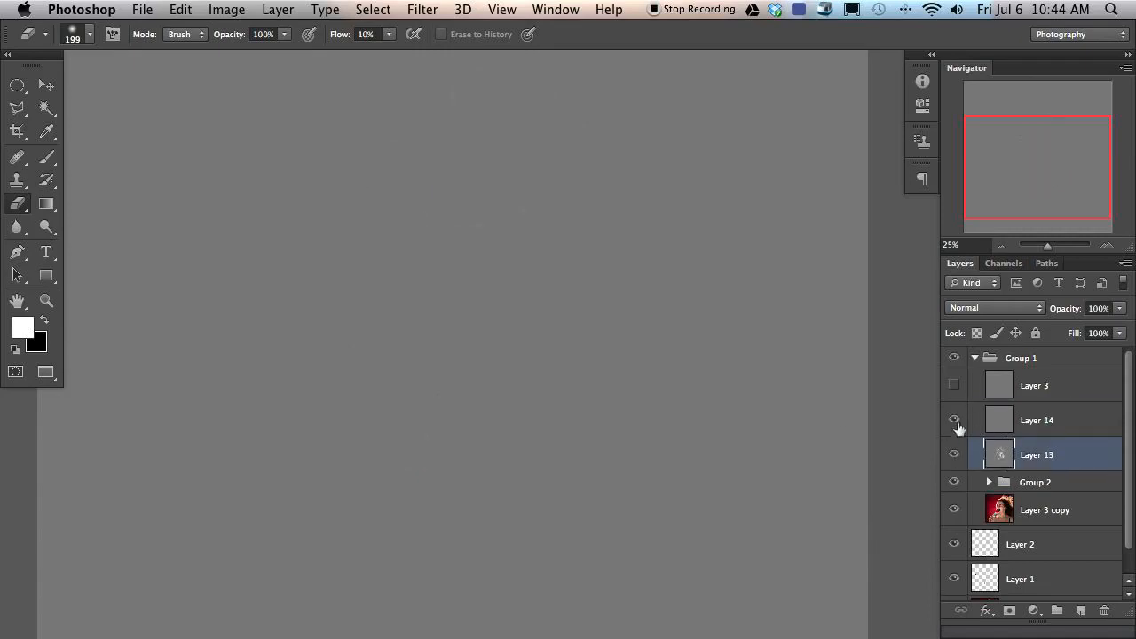
# Step: Set Layer 14's blend mode to Soft Light, and make Layer 3 visible and active
pyautogui.click(1058, 428)
pyautogui.click(1005, 309)
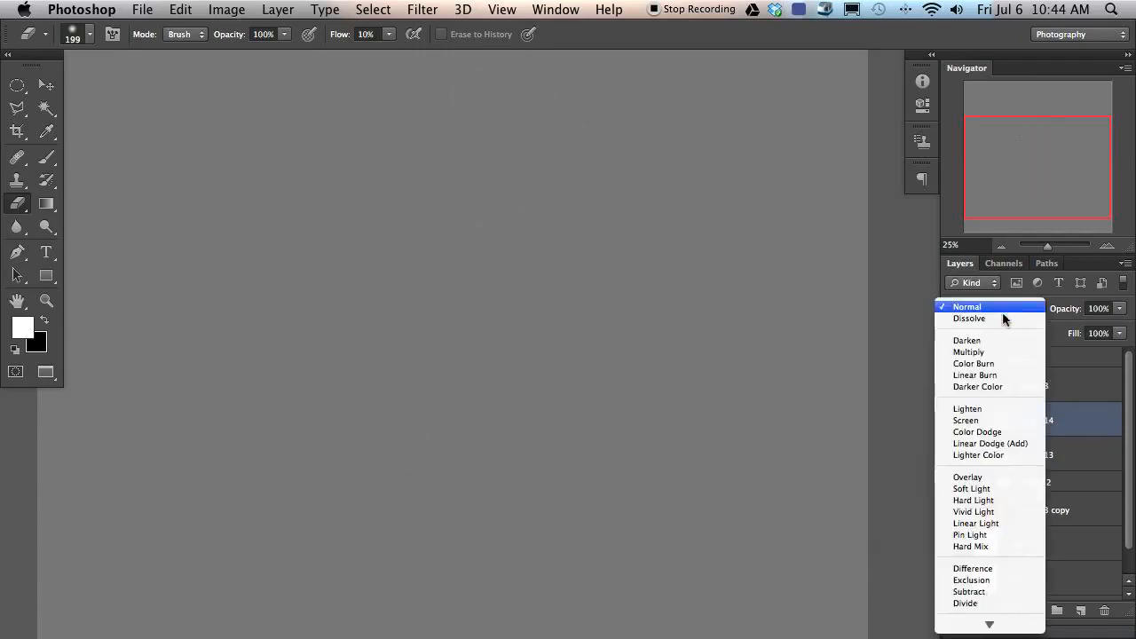
pyautogui.click(987, 489)
pyautogui.click(956, 387)
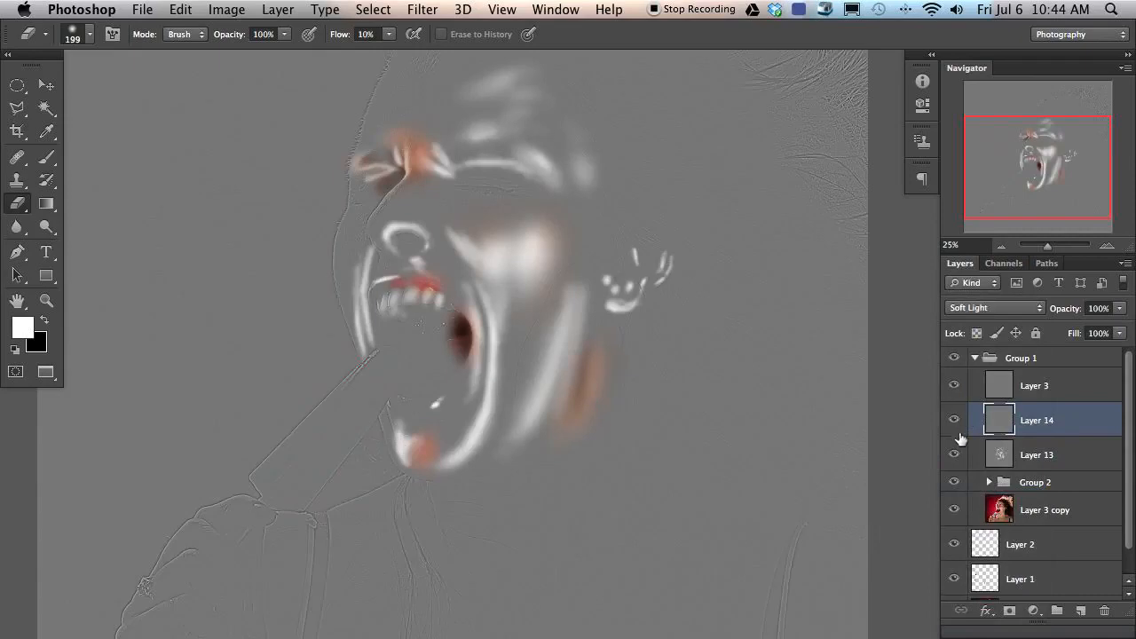
pyautogui.click(1025, 391)
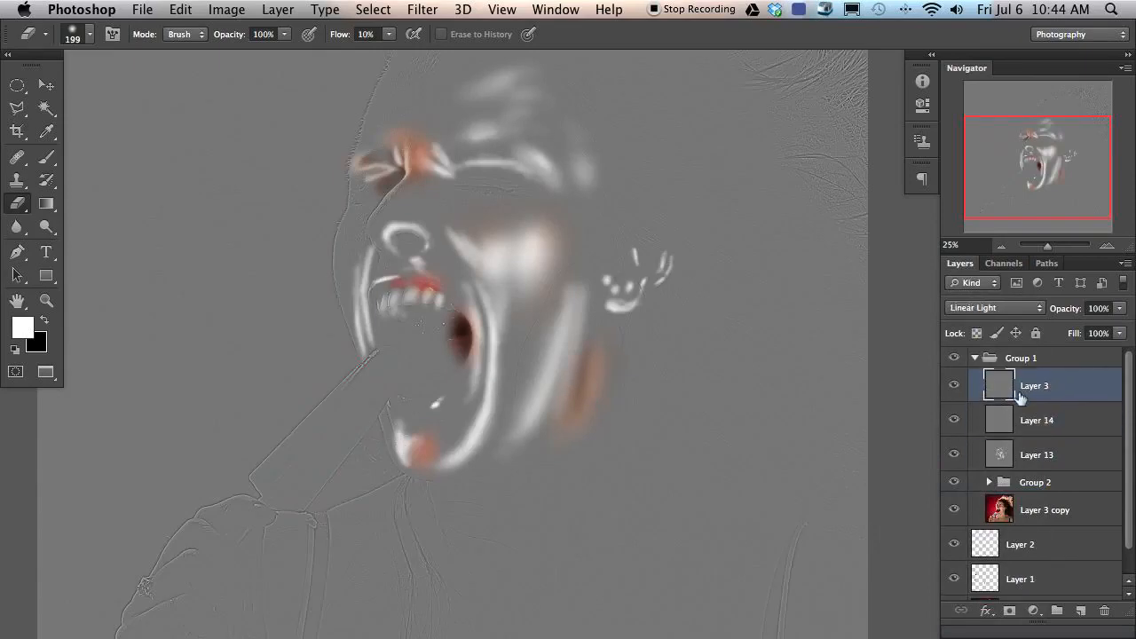
# Step: Set Layer 13's blend mode back to Soft Light and compare the portrait with the layer hidden and shown
pyautogui.click(1030, 422)
pyautogui.click(1058, 460)
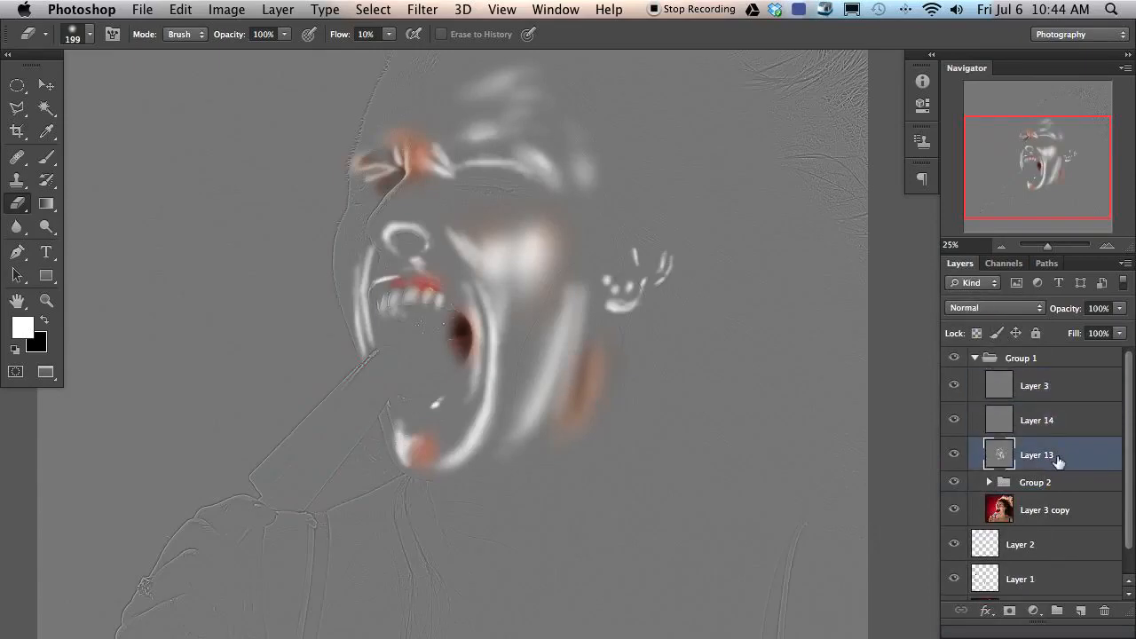
pyautogui.click(1007, 311)
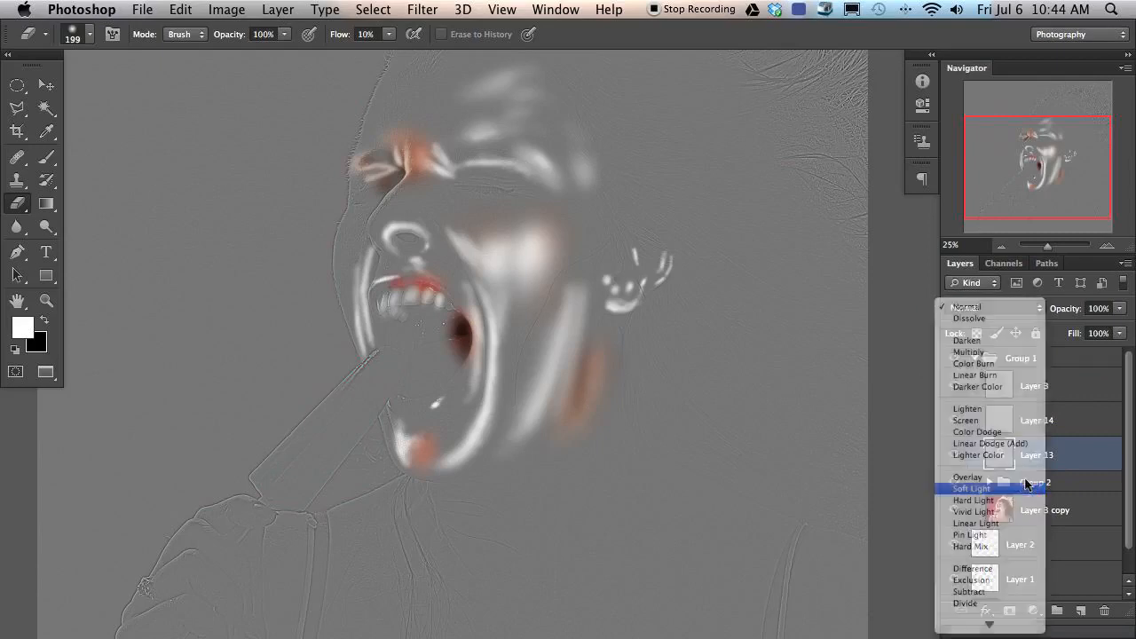
pyautogui.click(1031, 486)
pyautogui.click(959, 456)
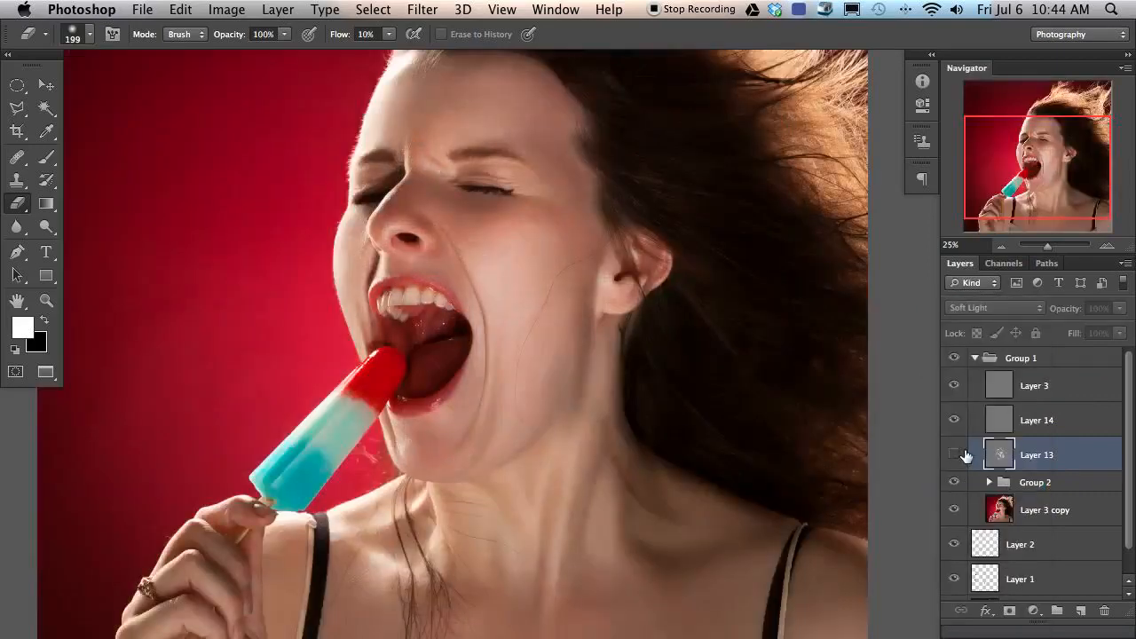
pyautogui.click(959, 456)
# Step: Paint white highlights along the central neck tendon on Layer 14 with a small brush at 10% flow
pyautogui.click(1036, 421)
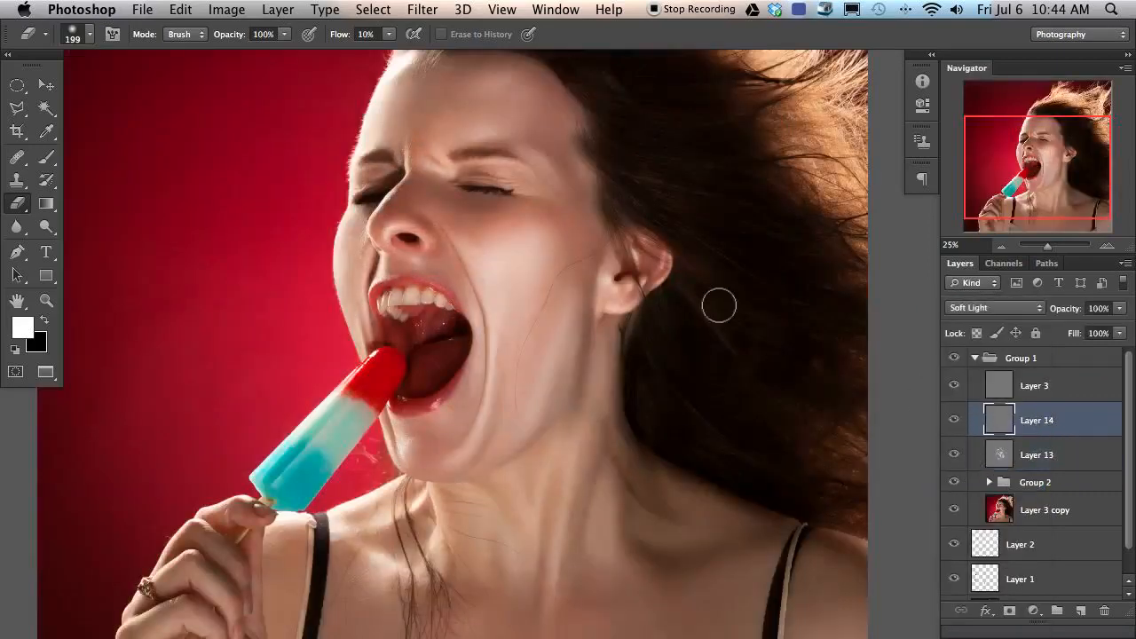
pyautogui.press('b')
pyautogui.moveTo(544, 497)
pyautogui.mouseDown()
pyautogui.moveTo(543, 449)
pyautogui.moveTo(506, 389)
pyautogui.mouseUp()
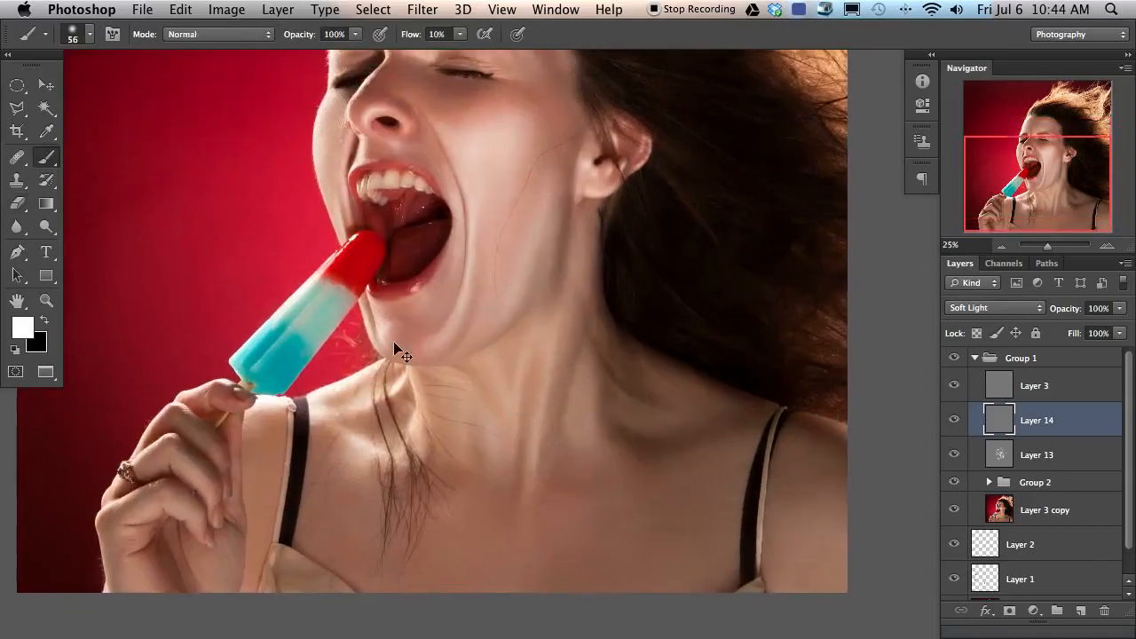
pyautogui.press('super+plus')
pyautogui.press('super+plus')
pyautogui.press('super+minus')
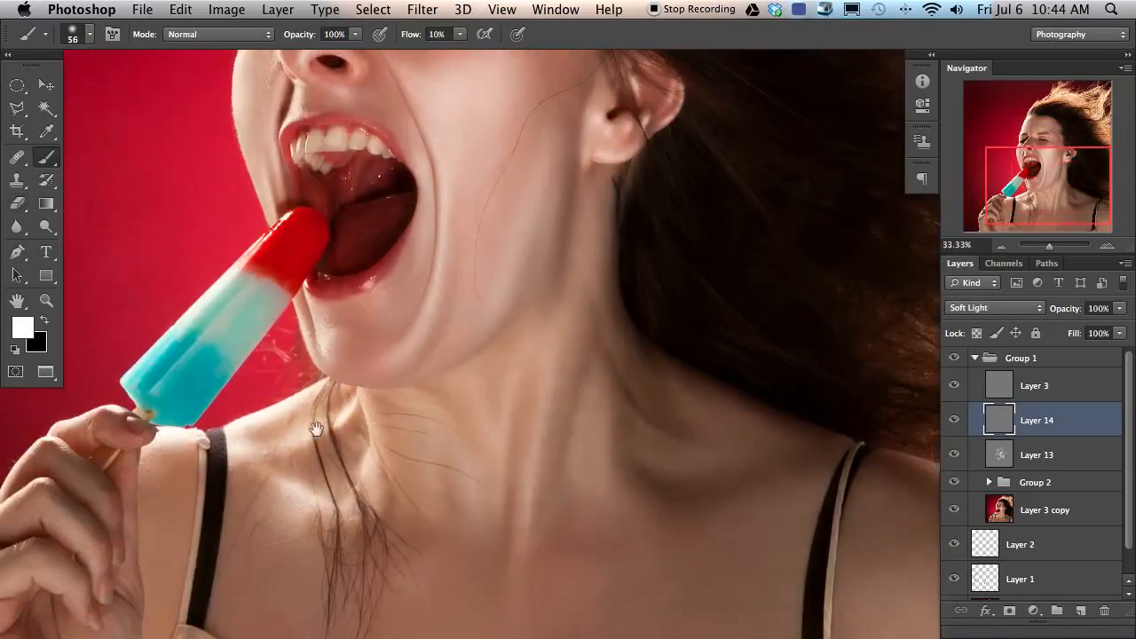
pyautogui.moveTo(345, 366); pyautogui.dragTo(297, 293)
pyautogui.moveTo(480, 369); pyautogui.dragTo(493, 369)
pyautogui.moveTo(481, 435); pyautogui.dragTo(471, 433)
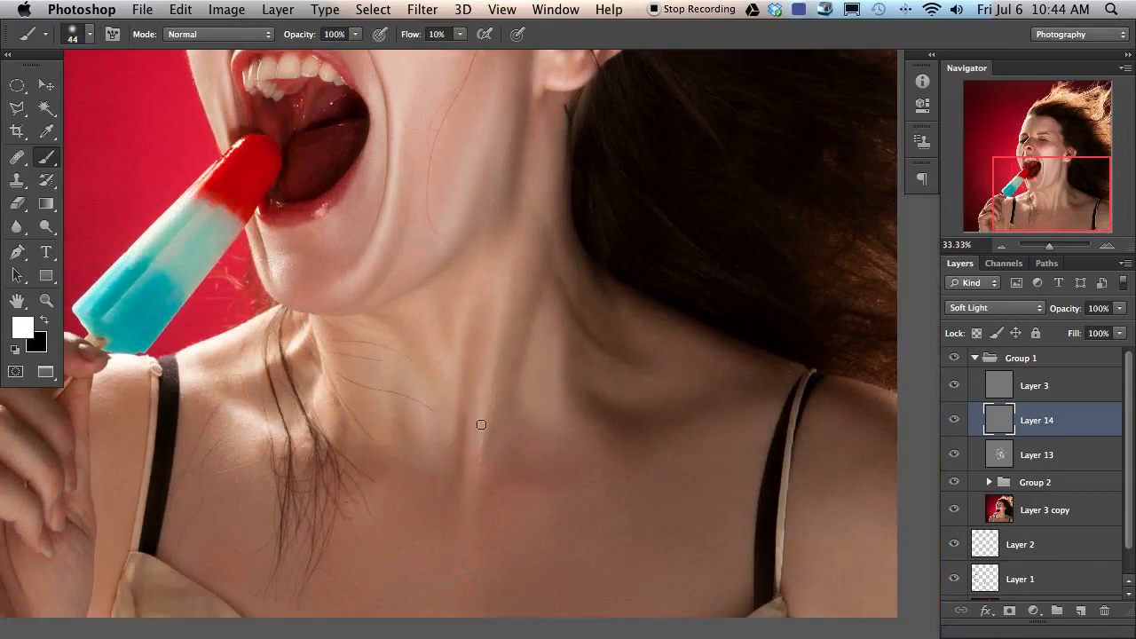
pyautogui.moveTo(488, 386); pyautogui.dragTo(497, 386)
pyautogui.moveTo(504, 355); pyautogui.dragTo(497, 358)
pyautogui.moveTo(502, 308)
pyautogui.mouseDown()
pyautogui.moveTo(520, 305)
pyautogui.moveTo(515, 296)
pyautogui.mouseUp()
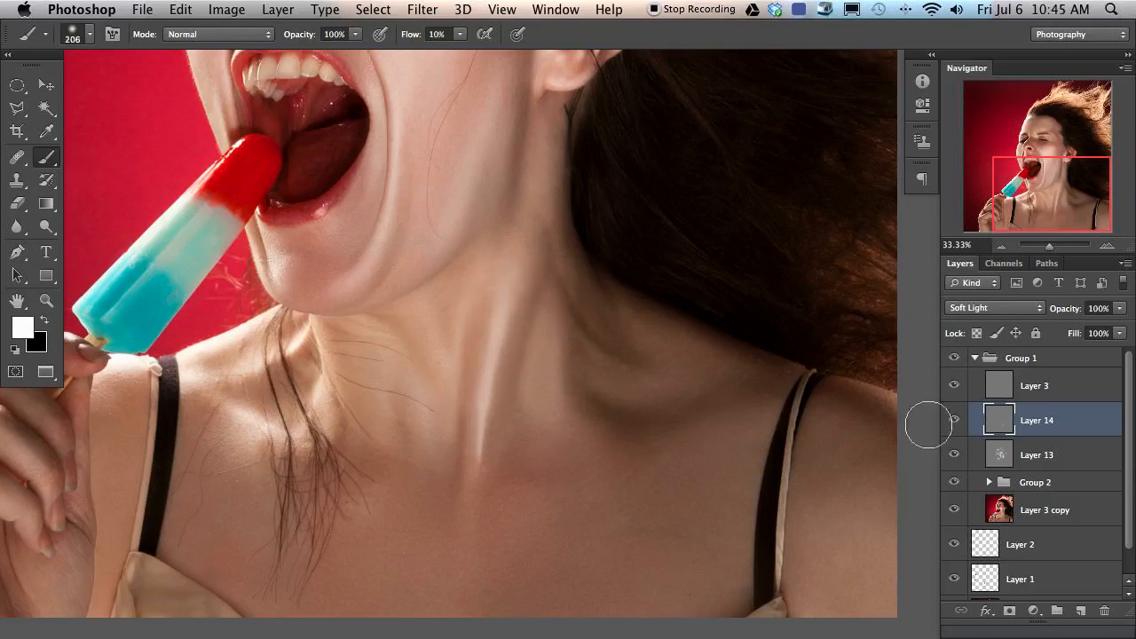
# Step: Toggle Layer 14's visibility to compare the neck with and without the highlights
pyautogui.click(954, 420)
pyautogui.click(955, 420)
pyautogui.click(954, 420)
pyautogui.click(954, 420)
# Step: Highlight the neighbouring neck tendons on Layer 14, sampling skin tones from the neck for the softer strokes
pyautogui.moveTo(523, 286)
pyautogui.mouseDown()
pyautogui.moveTo(478, 340)
pyautogui.moveTo(441, 313)
pyautogui.moveTo(461, 329)
pyautogui.moveTo(461, 363)
pyautogui.moveTo(472, 265)
pyautogui.moveTo(440, 368)
pyautogui.moveTo(433, 320)
pyautogui.moveTo(411, 340)
pyautogui.mouseUp()
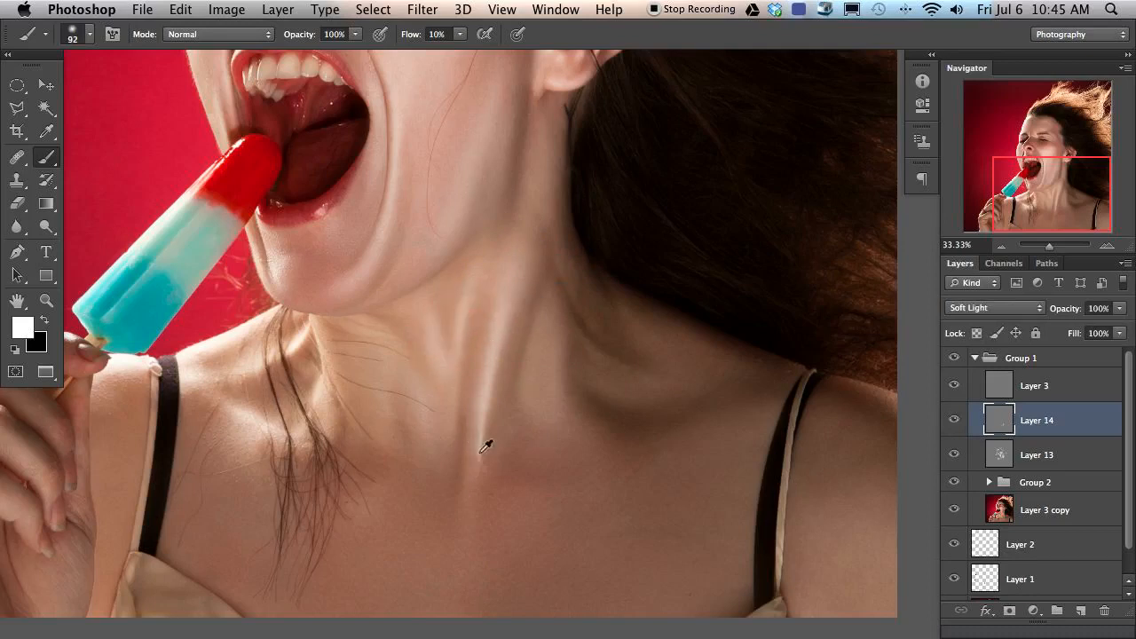
pyautogui.keyDown('alt'); pyautogui.click(486, 421); pyautogui.keyUp('alt')
pyautogui.keyDown('alt'); pyautogui.click(438, 333); pyautogui.keyUp('alt')
# Step: Hide Layer 14, then add a new layer above it filled with 50% gray and set to Soft Light
pyautogui.click(954, 420)
pyautogui.press('super+shift+alt+n')
pyautogui.hotkey('shift', 'BackSpace')
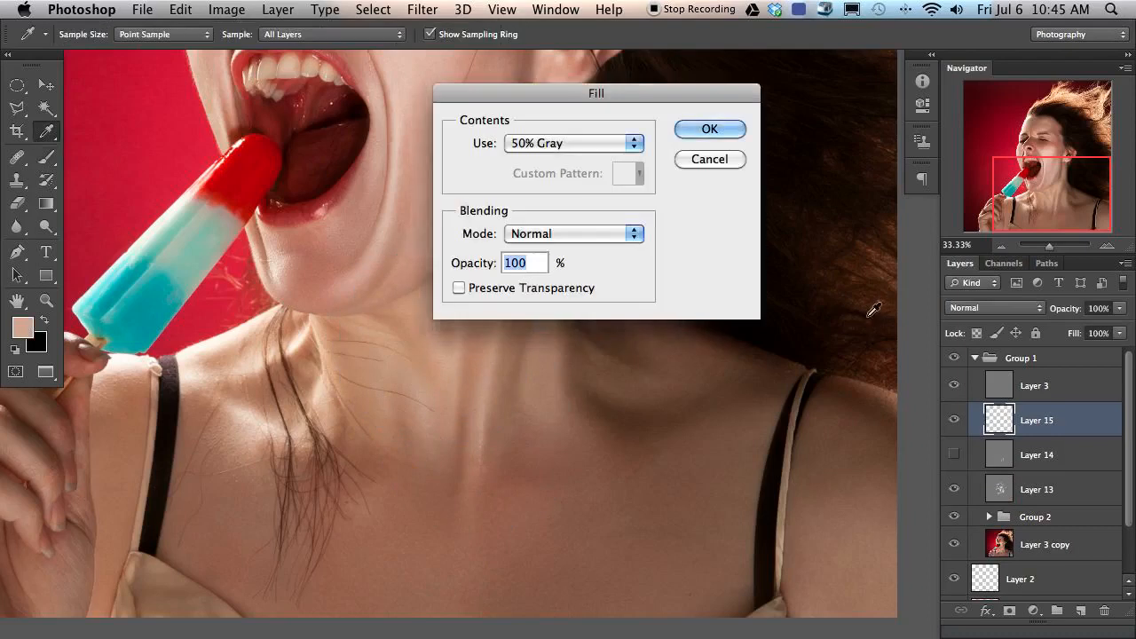
pyautogui.press('Return')
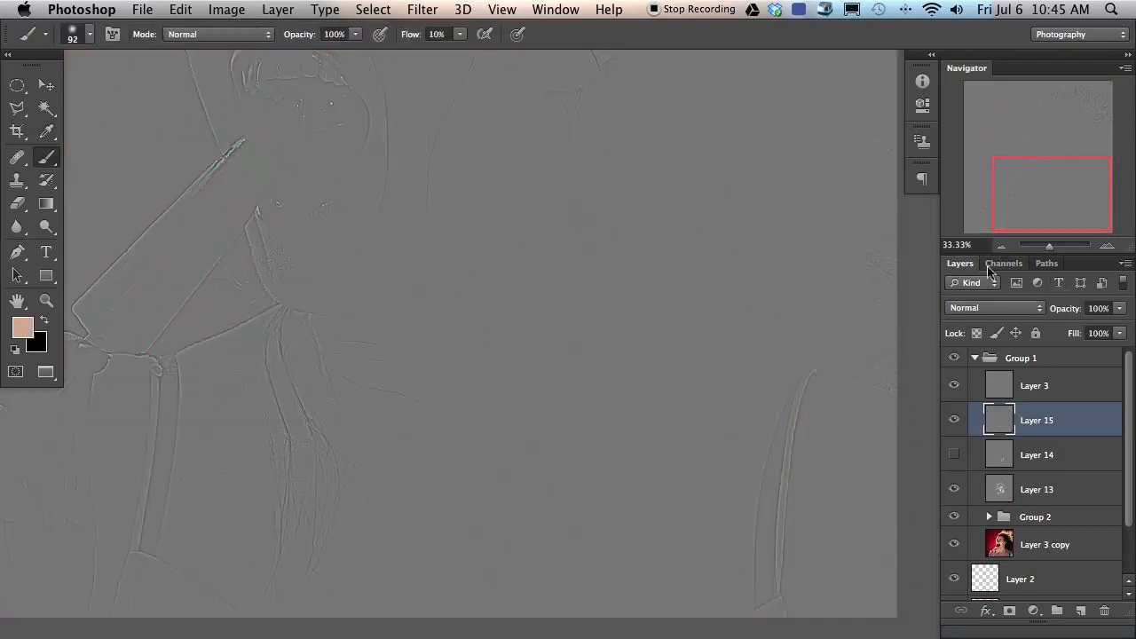
pyautogui.click(994, 308)
pyautogui.click(974, 489)
# Step: Show Layer 14, reset the brush color to white, and paint stronger highlights over the central neck tendon on Layer 15
pyautogui.moveTo(474, 406); pyautogui.dragTo(469, 411)
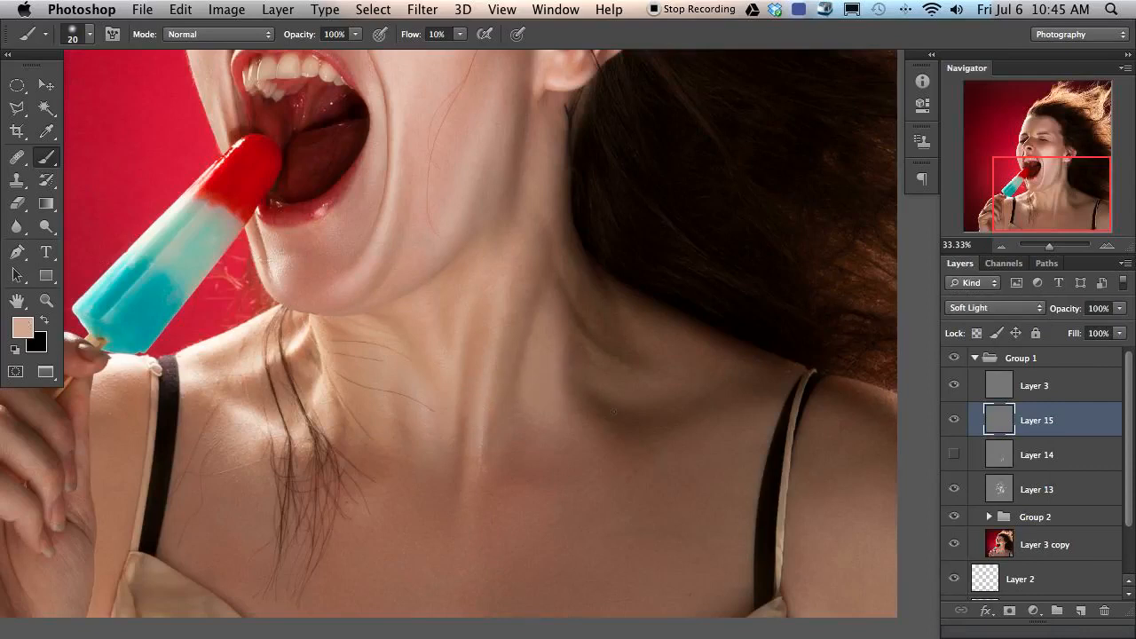
pyautogui.click(955, 455)
pyautogui.click(955, 454)
pyautogui.click(954, 454)
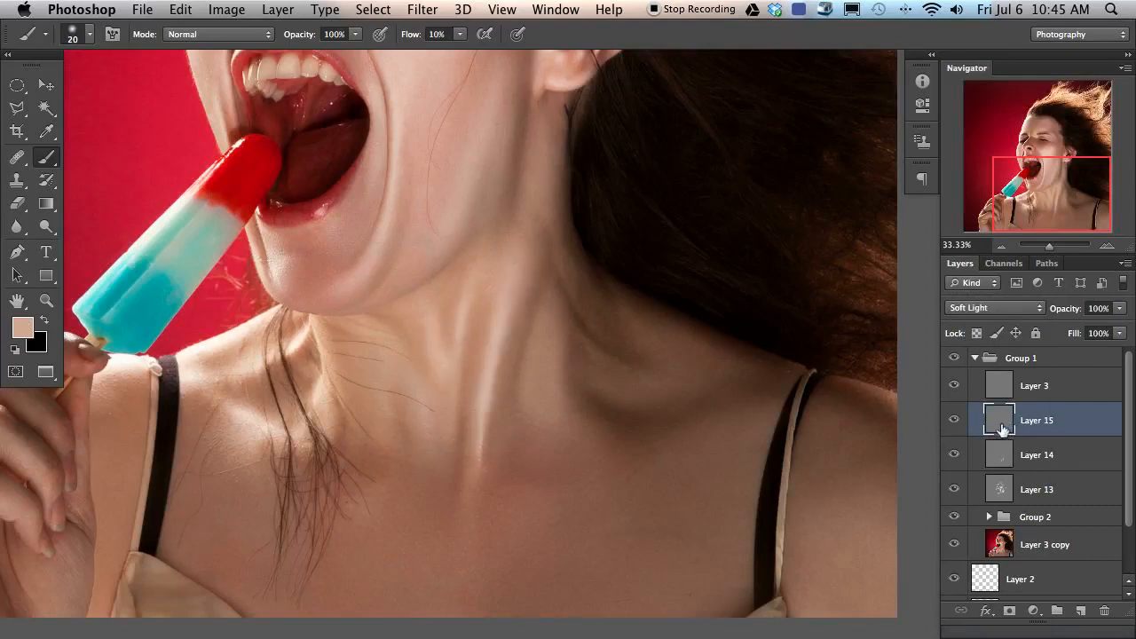
pyautogui.press('d')
pyautogui.press('x')
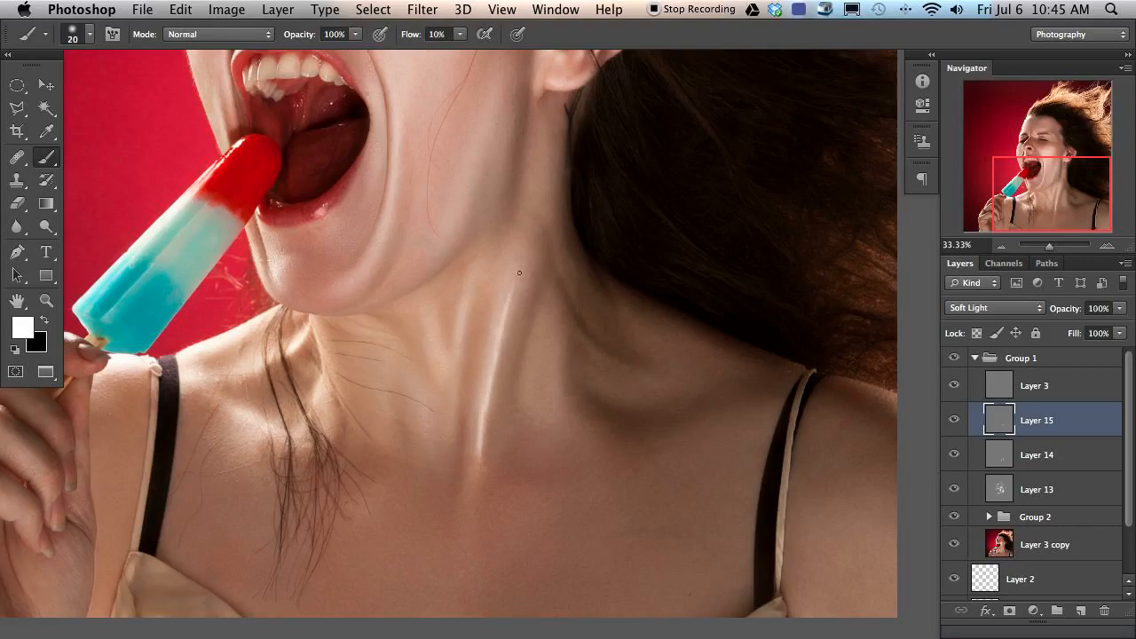
pyautogui.moveTo(513, 305)
pyautogui.mouseDown()
pyautogui.moveTo(507, 316)
pyautogui.moveTo(515, 309)
pyautogui.mouseUp()
pyautogui.moveTo(497, 348)
pyautogui.mouseDown()
pyautogui.moveTo(516, 279)
pyautogui.moveTo(495, 348)
pyautogui.mouseUp()
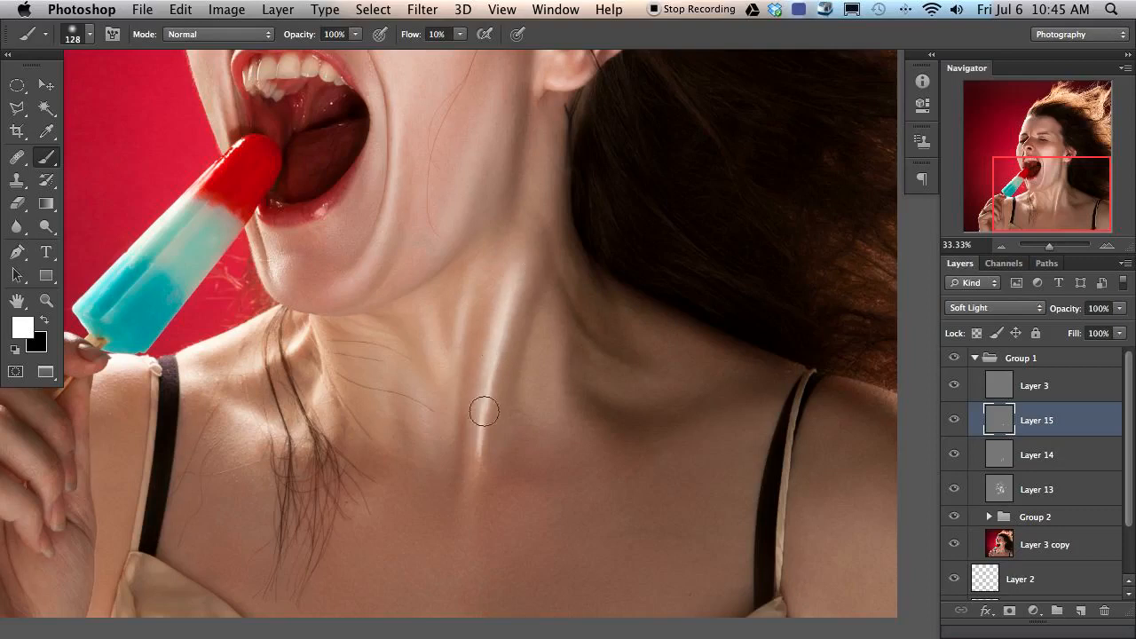
# Step: Compare the neck with Layer 15 hidden and shown, delete that layer, and leave Layer 14 visible
pyautogui.click(955, 422)
pyautogui.click(955, 422)
pyautogui.click(956, 423)
pyautogui.press('Delete')
pyautogui.doubleClick(980, 424)
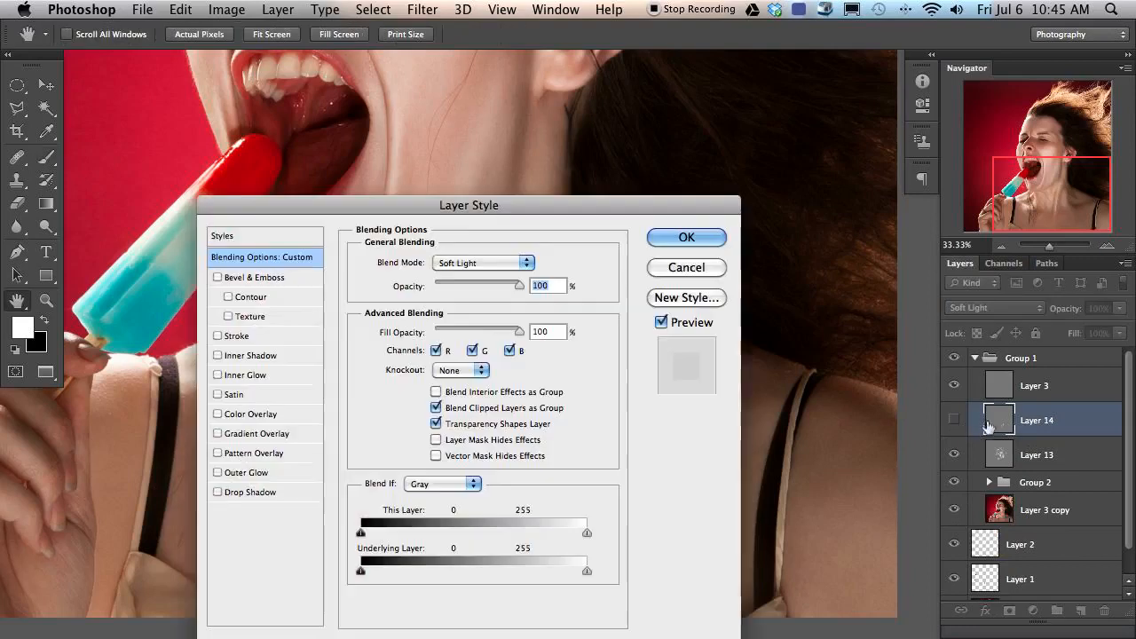
pyautogui.click(705, 265)
pyautogui.click(955, 422)
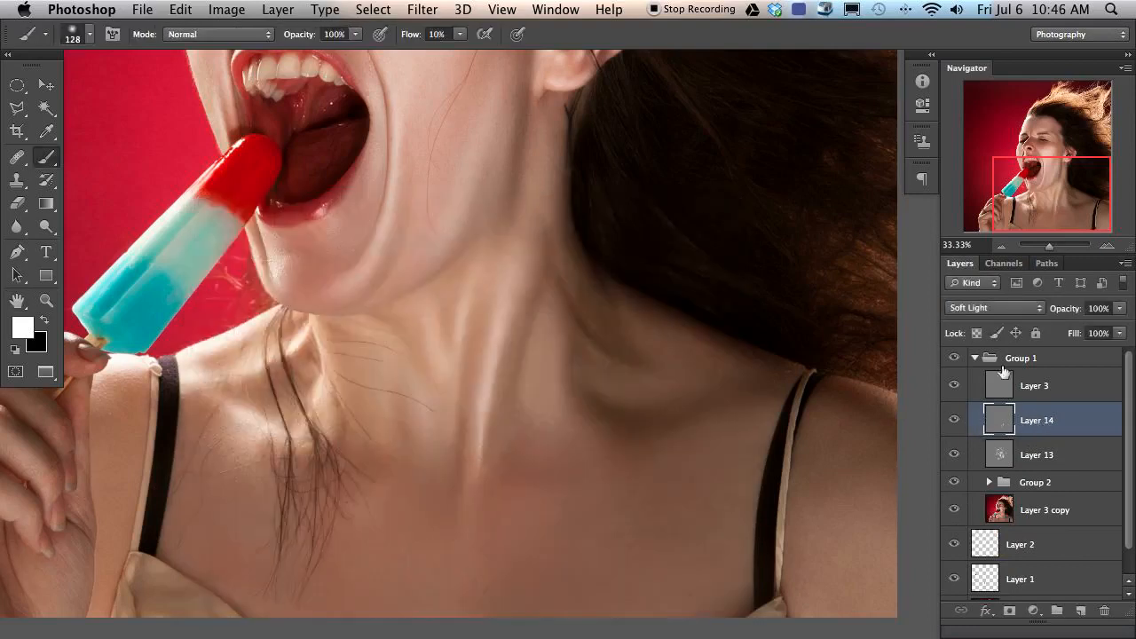
# Step: Switch Layer 14 to Normal to examine its white and skin-tone strokes over gray, then return it to Soft Light
pyautogui.click(994, 308)
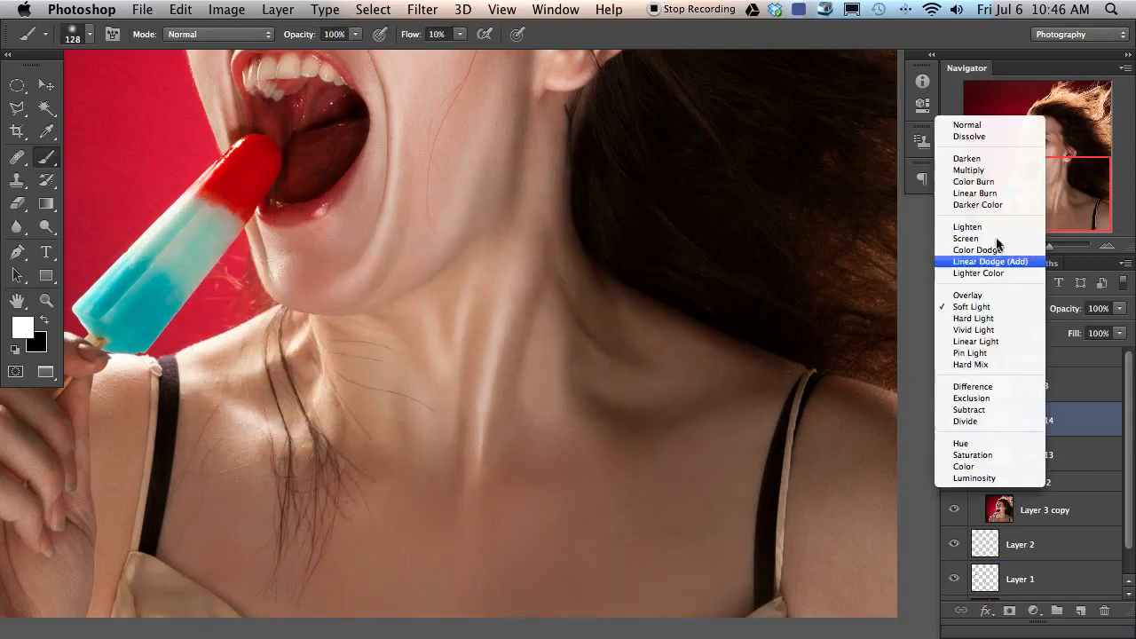
pyautogui.click(1001, 125)
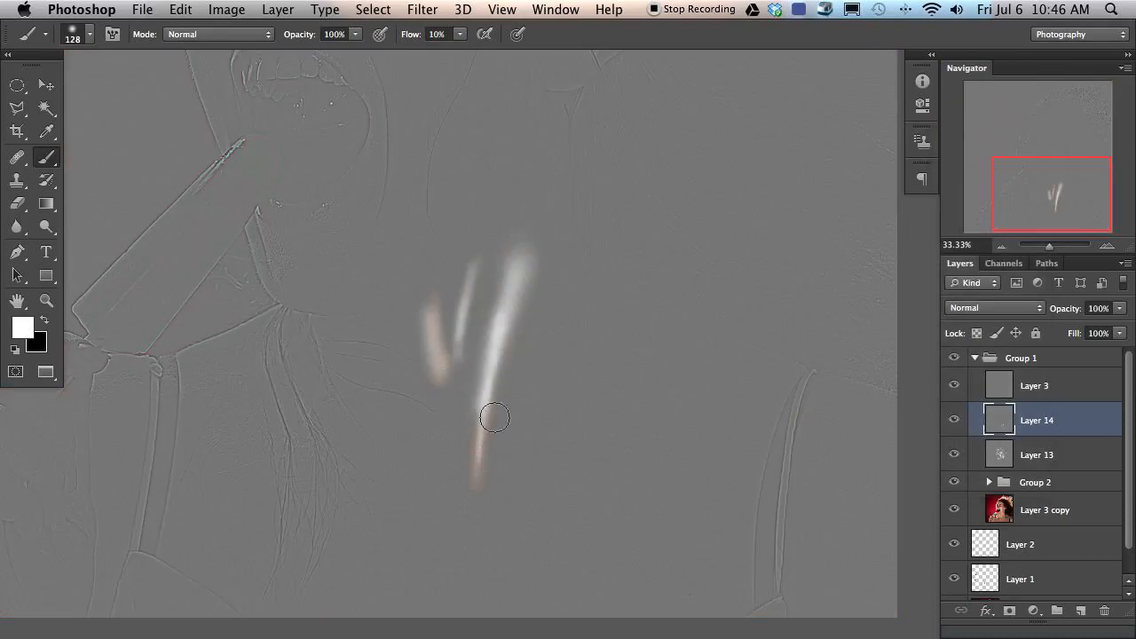
pyautogui.click(981, 312)
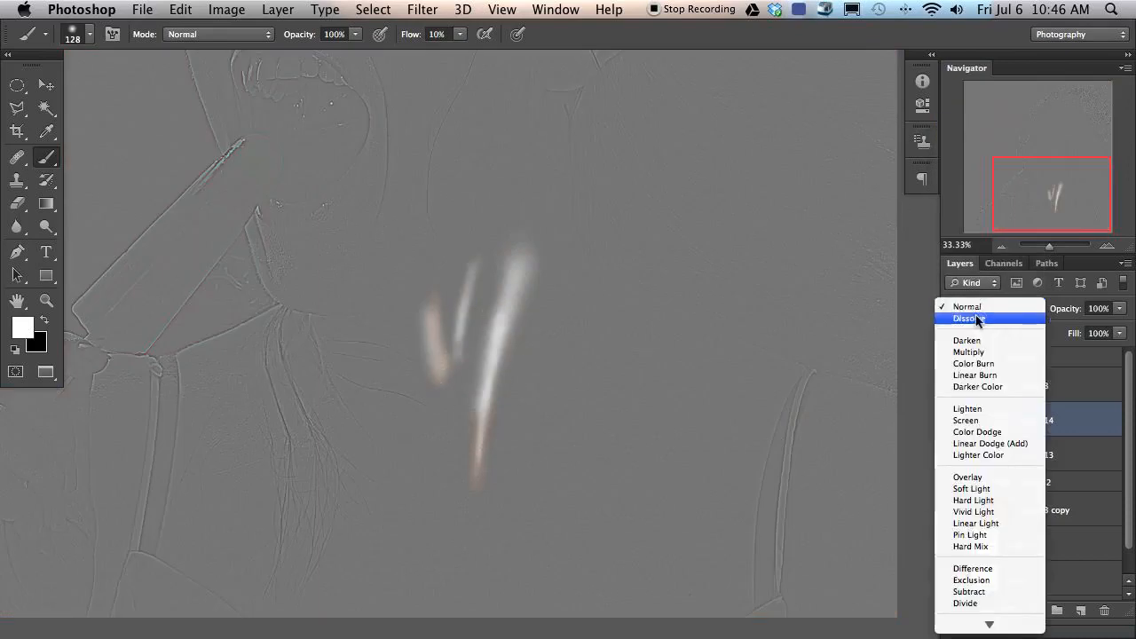
pyautogui.click(971, 488)
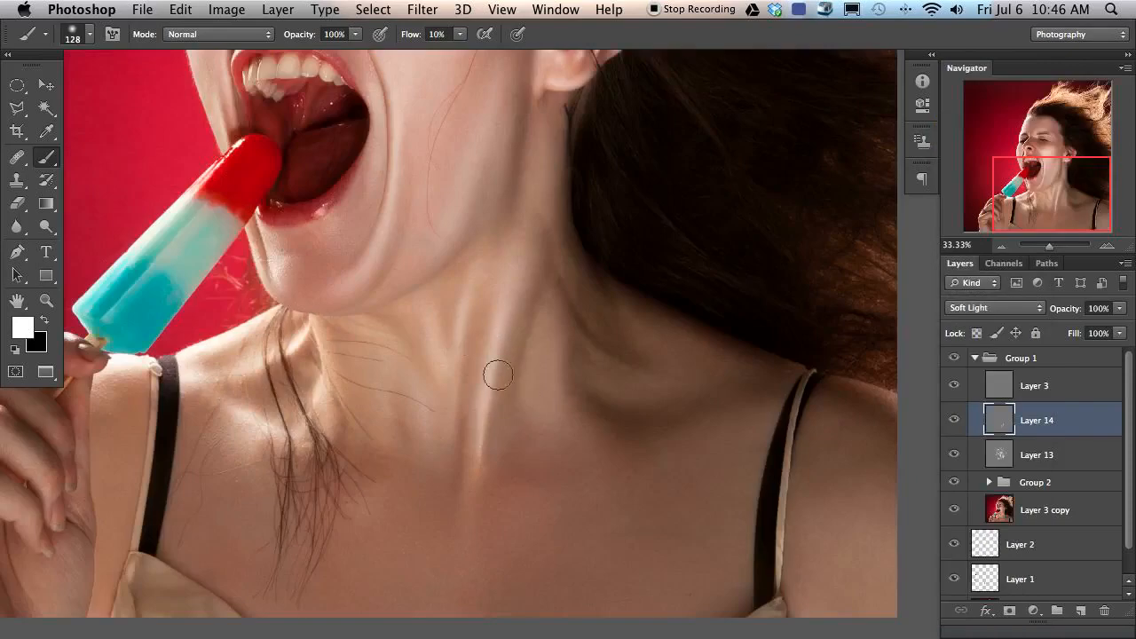
# Step: Paint white highlights on Layer 14 along the neck folds beneath the chin on the popsicle side
pyautogui.moveTo(441, 373); pyautogui.dragTo(459, 375)
pyautogui.moveTo(431, 330); pyautogui.dragTo(417, 329)
pyautogui.moveTo(430, 441); pyautogui.dragTo(414, 384)
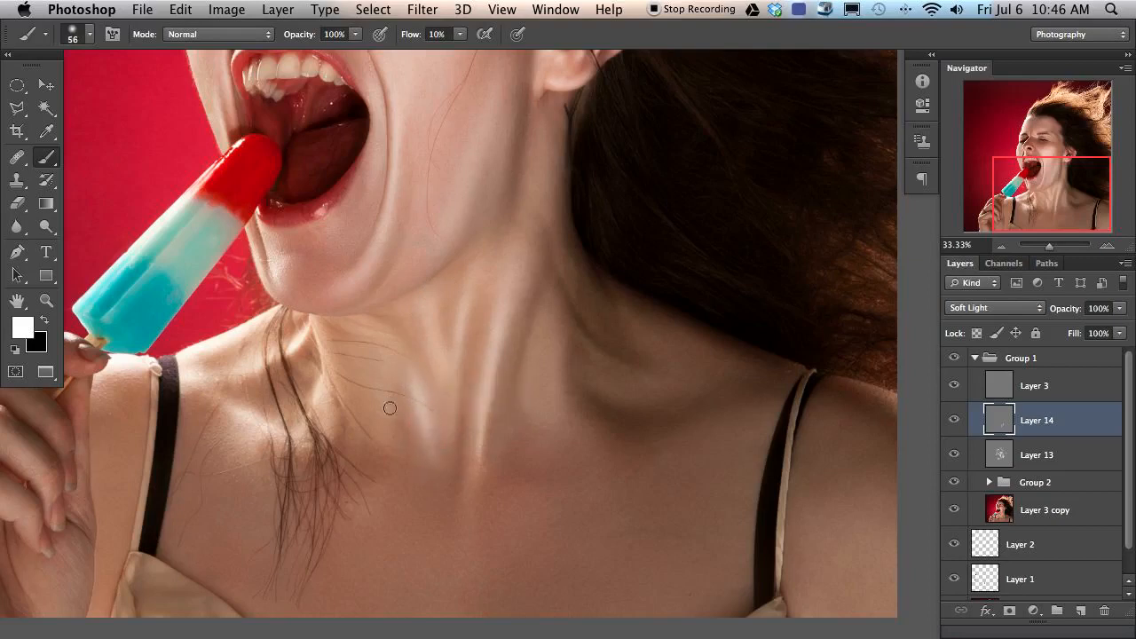
pyautogui.moveTo(399, 349); pyautogui.dragTo(340, 328)
pyautogui.moveTo(337, 325); pyautogui.dragTo(393, 447)
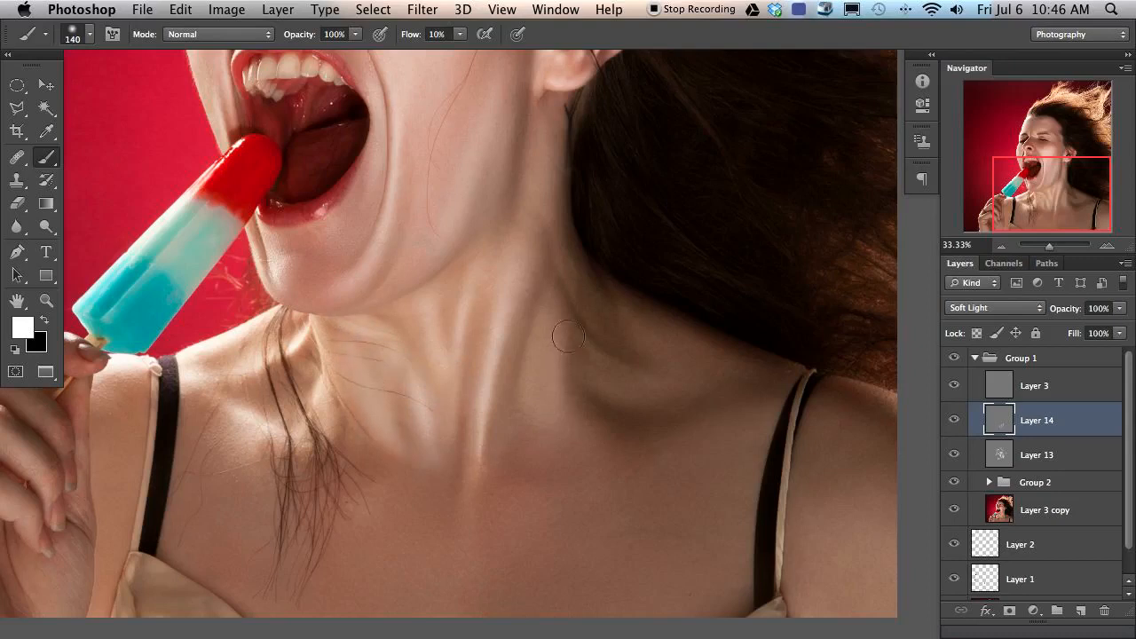
# Step: Dodge the hair side of the neck and the hollow above the collarbone with white on Layer 14, varying the brush size
pyautogui.moveTo(558, 372); pyautogui.dragTo(631, 370)
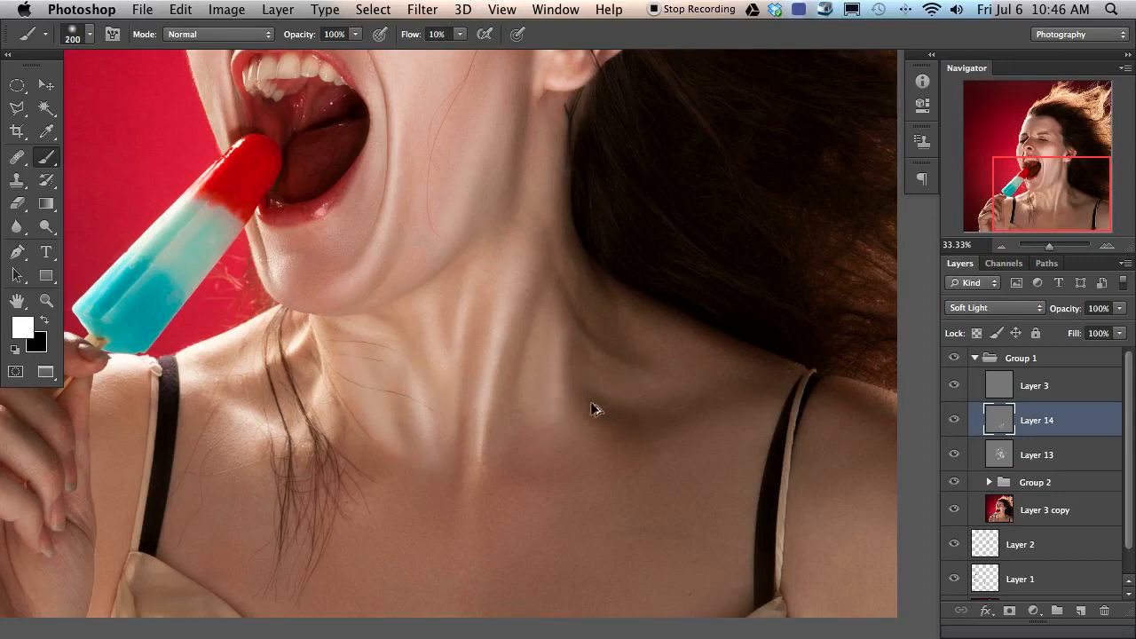
pyautogui.moveTo(557, 380); pyautogui.dragTo(417, 379)
pyautogui.moveTo(550, 386); pyautogui.dragTo(594, 385)
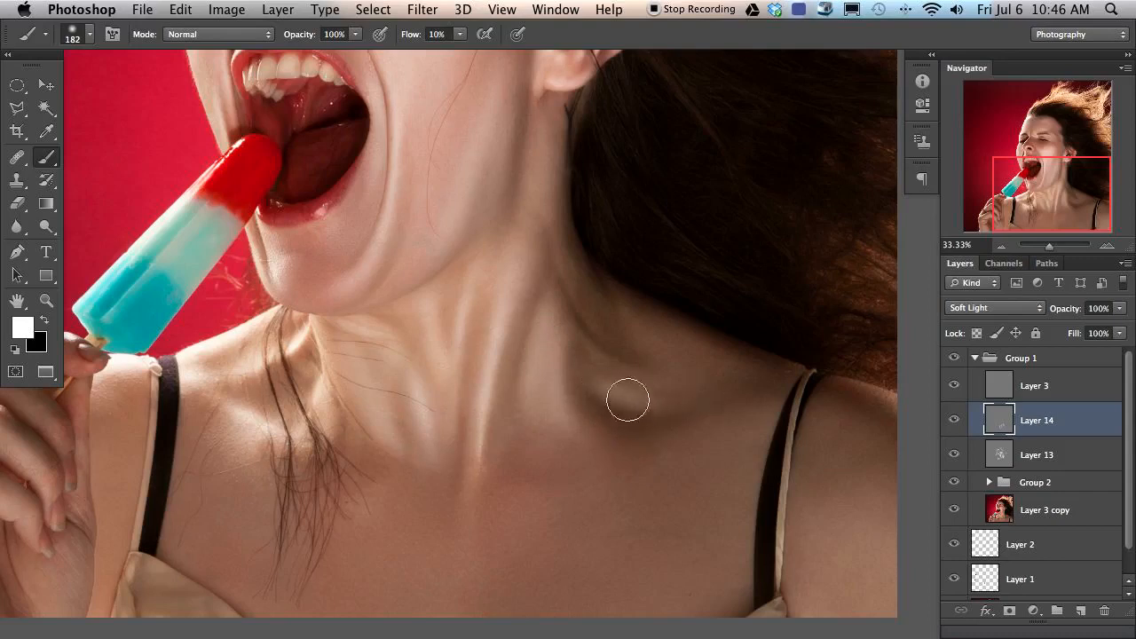
pyautogui.moveTo(619, 396); pyautogui.dragTo(607, 399)
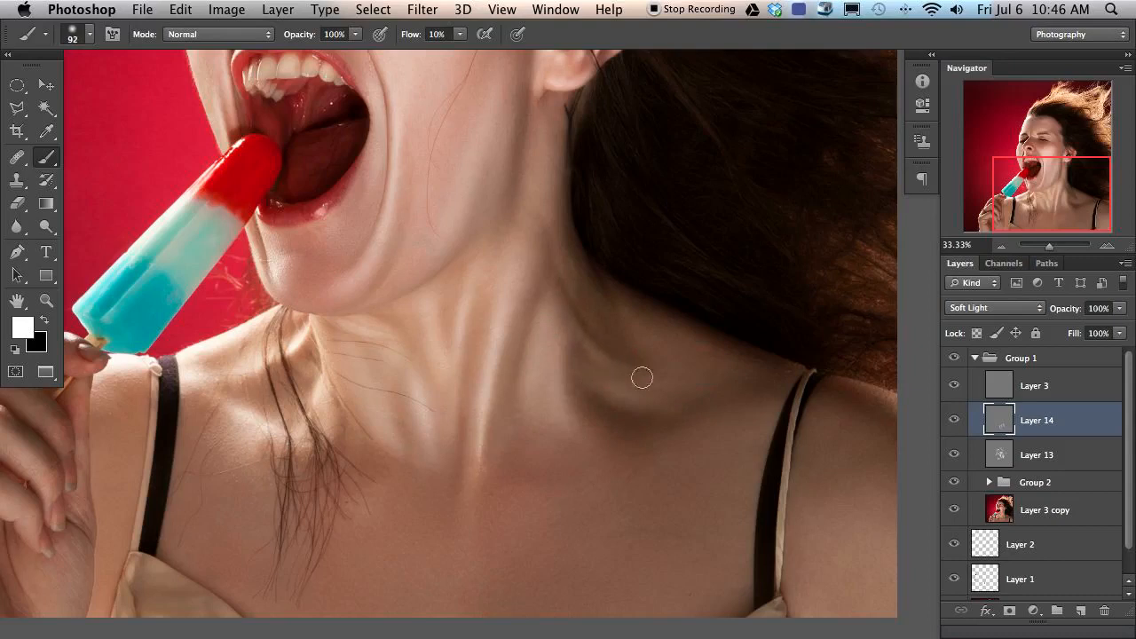
pyautogui.moveTo(576, 276)
pyautogui.mouseDown()
pyautogui.moveTo(585, 276)
pyautogui.moveTo(558, 251)
pyautogui.mouseUp()
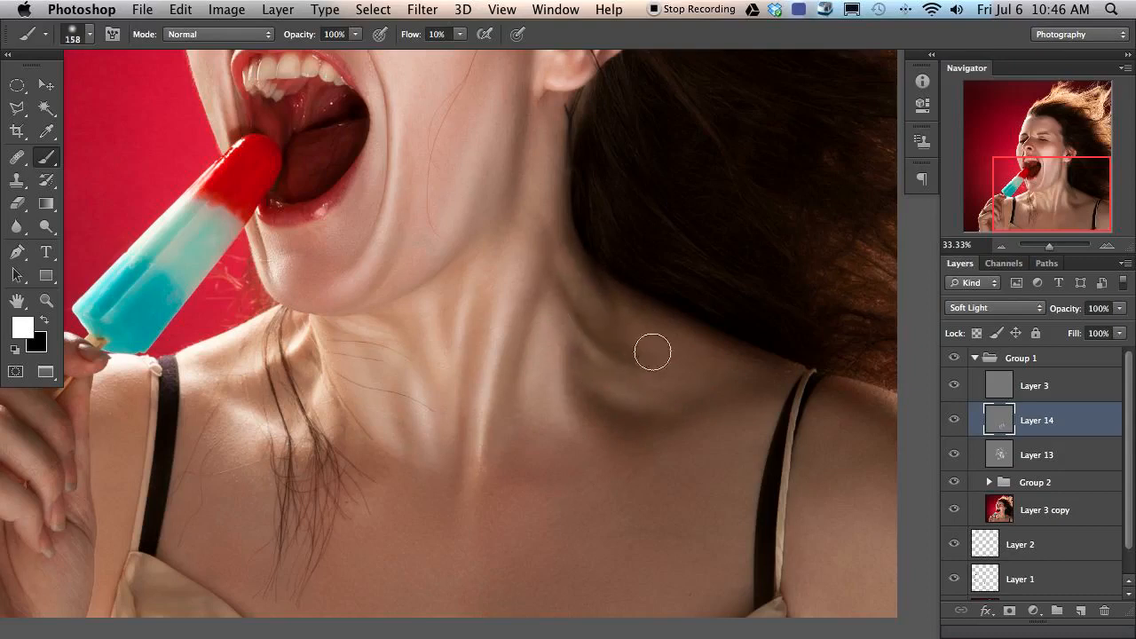
pyautogui.moveTo(685, 357)
pyautogui.mouseDown()
pyautogui.moveTo(705, 357)
pyautogui.moveTo(634, 356)
pyautogui.mouseUp()
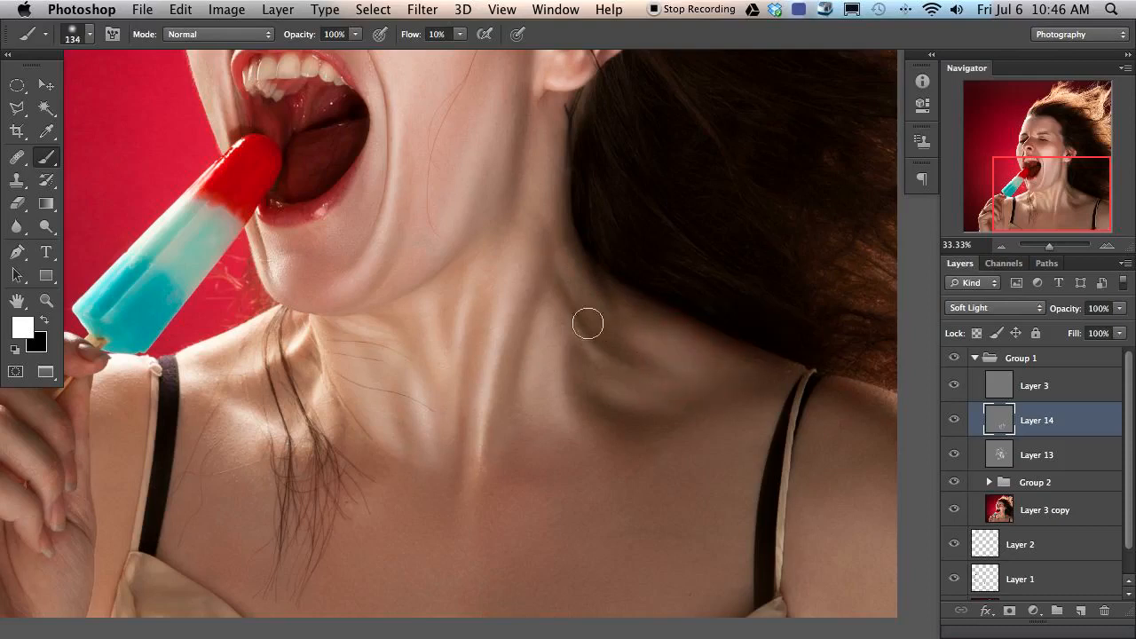
pyautogui.moveTo(654, 355); pyautogui.dragTo(668, 355)
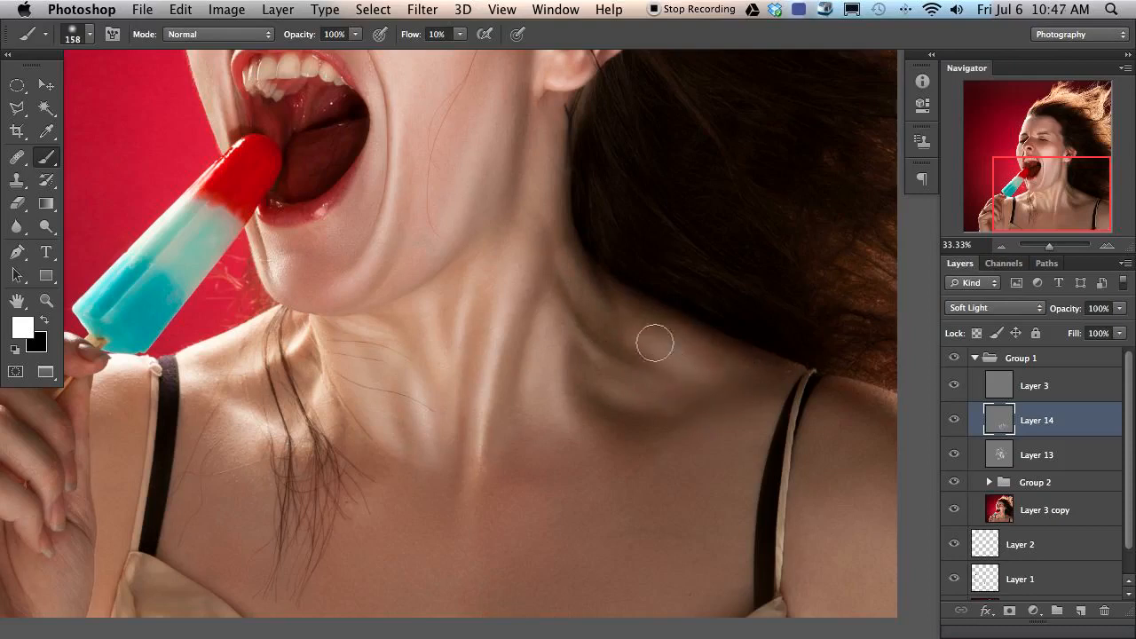
pyautogui.moveTo(517, 252); pyautogui.dragTo(532, 203)
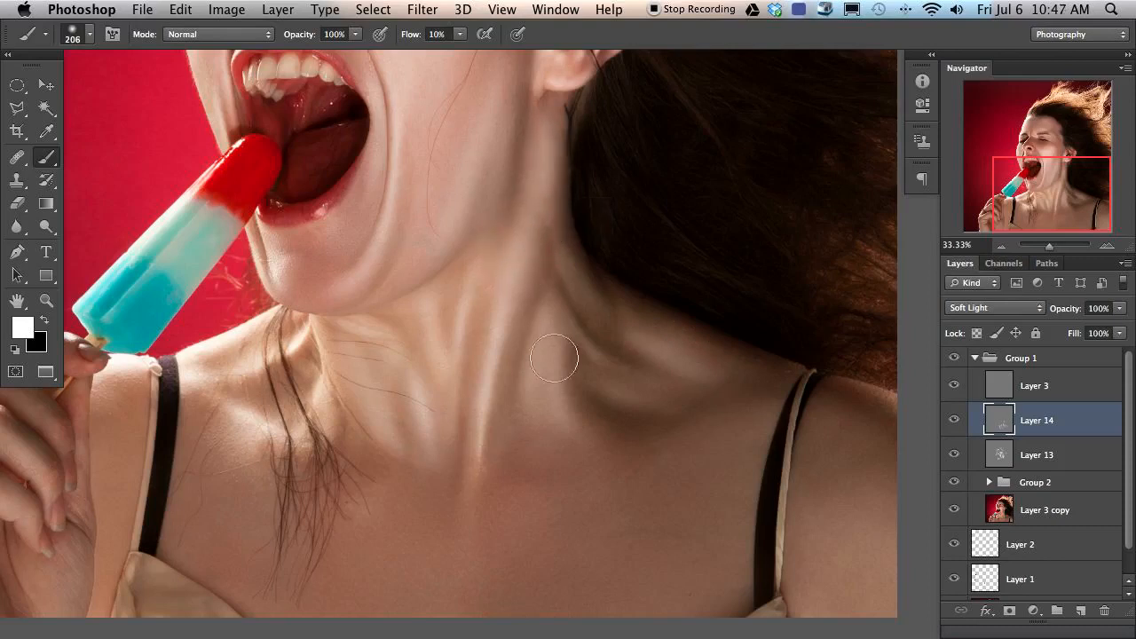
# Step: Brighten the upper chest and the shoulder on the hair side with broad white strokes on Layer 14
pyautogui.moveTo(608, 521)
pyautogui.mouseDown()
pyautogui.moveTo(382, 419)
pyautogui.moveTo(398, 371)
pyautogui.moveTo(364, 386)
pyautogui.moveTo(535, 347)
pyautogui.mouseUp()
pyautogui.moveTo(399, 386); pyautogui.dragTo(490, 348)
pyautogui.moveTo(203, 455)
pyautogui.mouseDown()
pyautogui.moveTo(409, 453)
pyautogui.moveTo(214, 472)
pyautogui.mouseUp()
pyautogui.moveTo(669, 421)
pyautogui.mouseDown()
pyautogui.moveTo(693, 426)
pyautogui.moveTo(665, 417)
pyautogui.mouseUp()
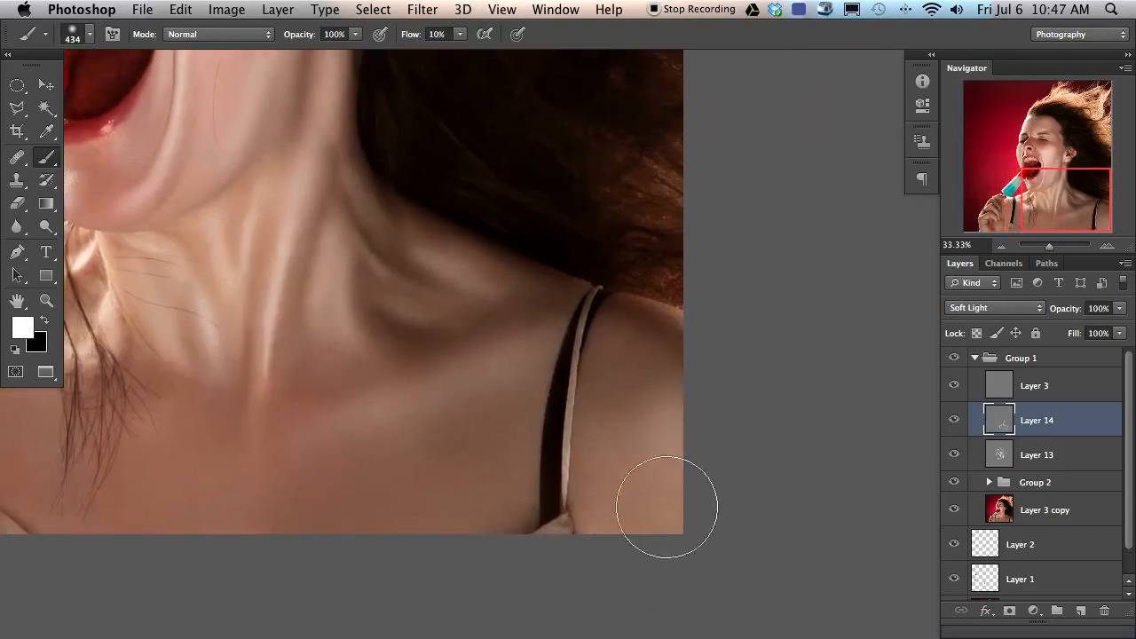
# Step: Paint white highlights on Layer 14 over the popsicle-side shoulder and collarbone around the loose hair strands
pyautogui.moveTo(272, 527)
pyautogui.mouseDown()
pyautogui.moveTo(624, 459)
pyautogui.moveTo(603, 488)
pyautogui.mouseUp()
pyautogui.moveTo(502, 368)
pyautogui.mouseDown()
pyautogui.moveTo(455, 362)
pyautogui.moveTo(496, 357)
pyautogui.mouseUp()
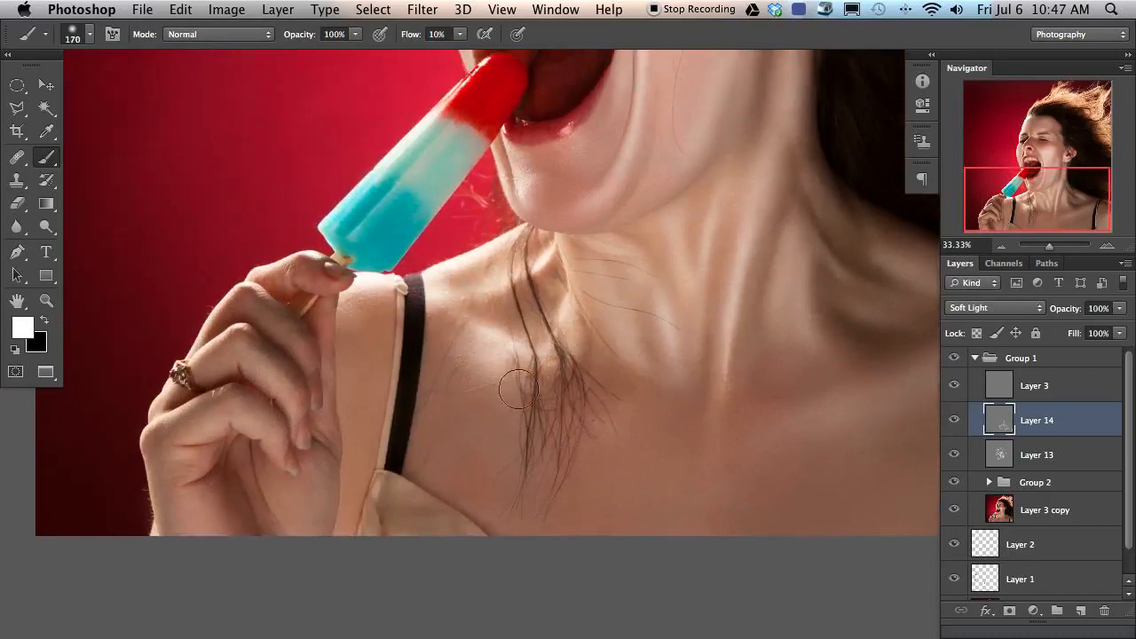
pyautogui.moveTo(578, 332); pyautogui.dragTo(574, 307)
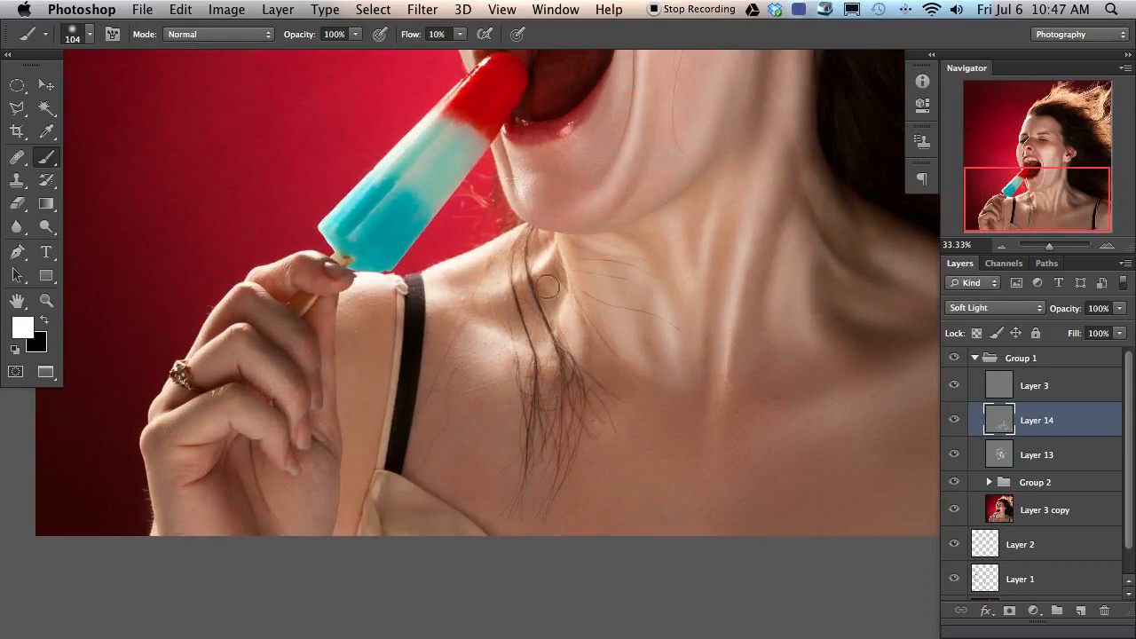
pyautogui.moveTo(468, 284); pyautogui.dragTo(494, 283)
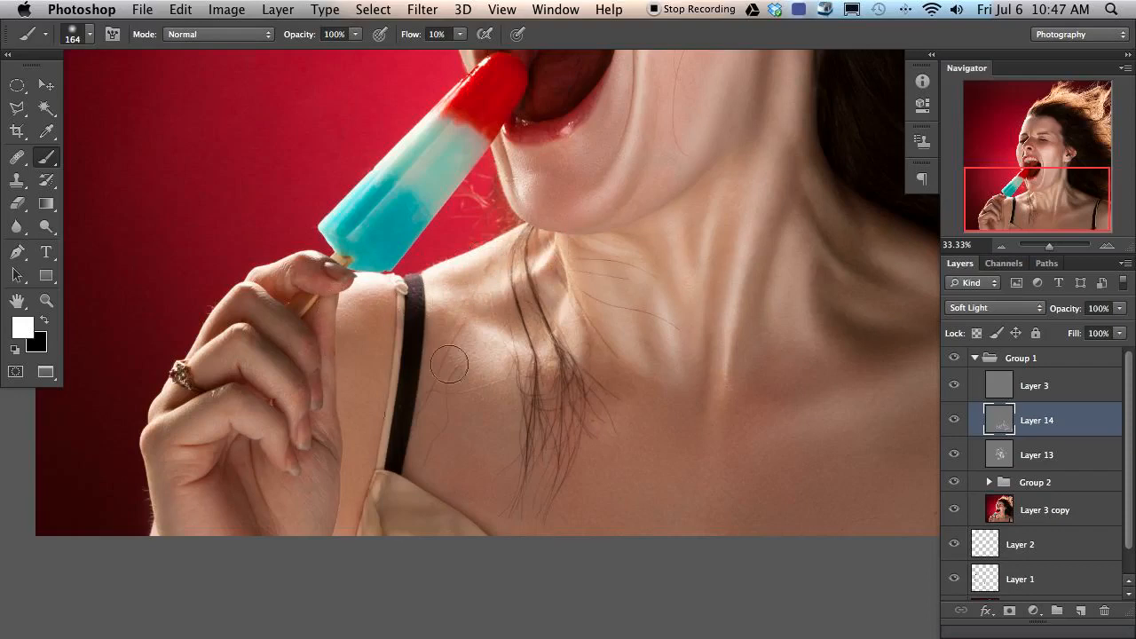
pyautogui.moveTo(627, 463); pyautogui.dragTo(520, 509)
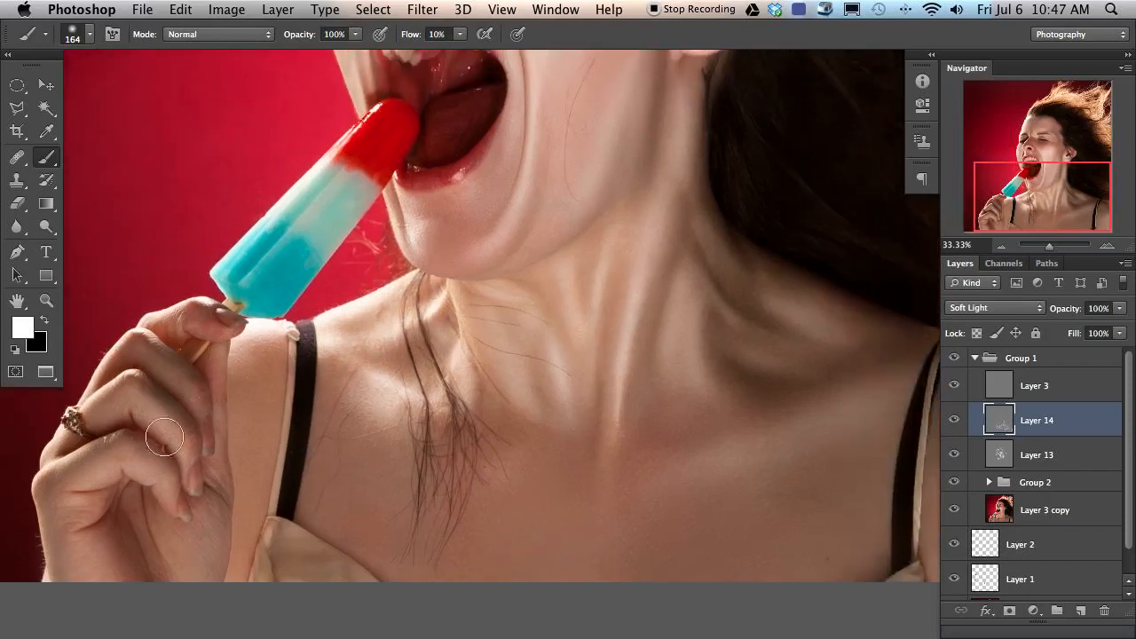
# Step: Brighten the wrist, lowest finger and palm of the hand holding the popsicle with white on Layer 14, varying the brush size
pyautogui.press('x')
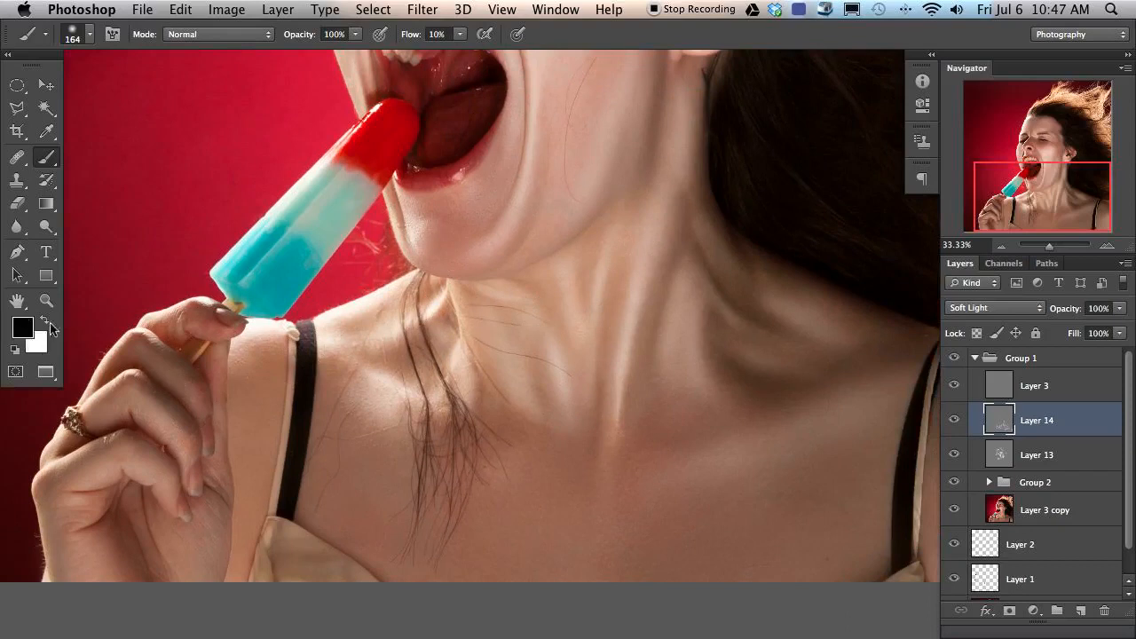
pyautogui.press('x')
pyautogui.moveTo(231, 520); pyautogui.dragTo(399, 411)
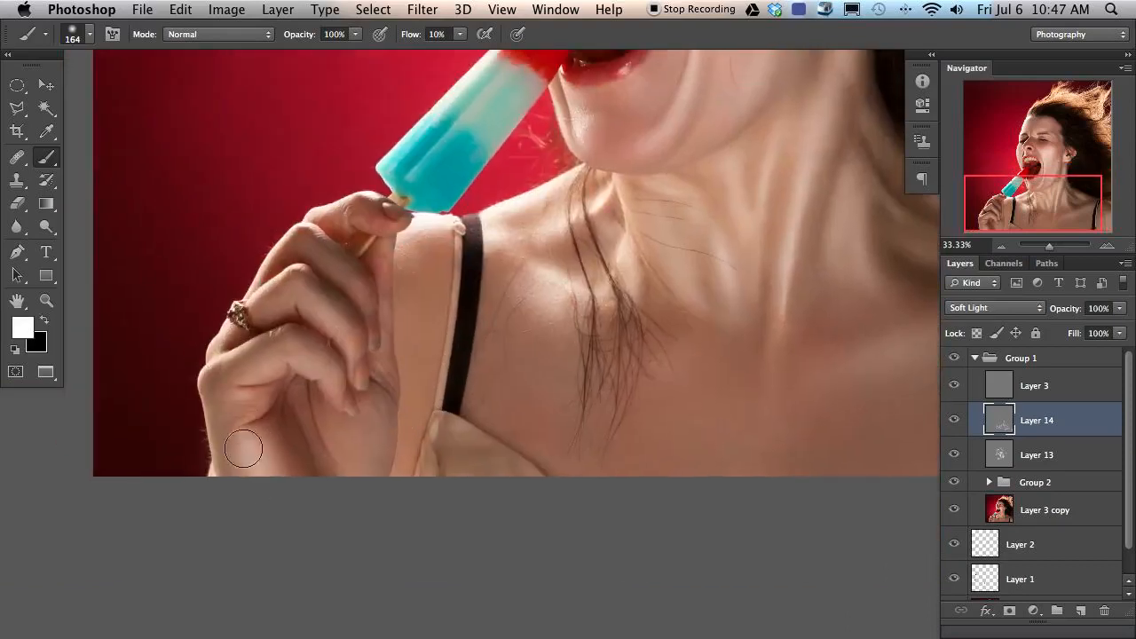
pyautogui.moveTo(239, 424); pyautogui.dragTo(165, 424)
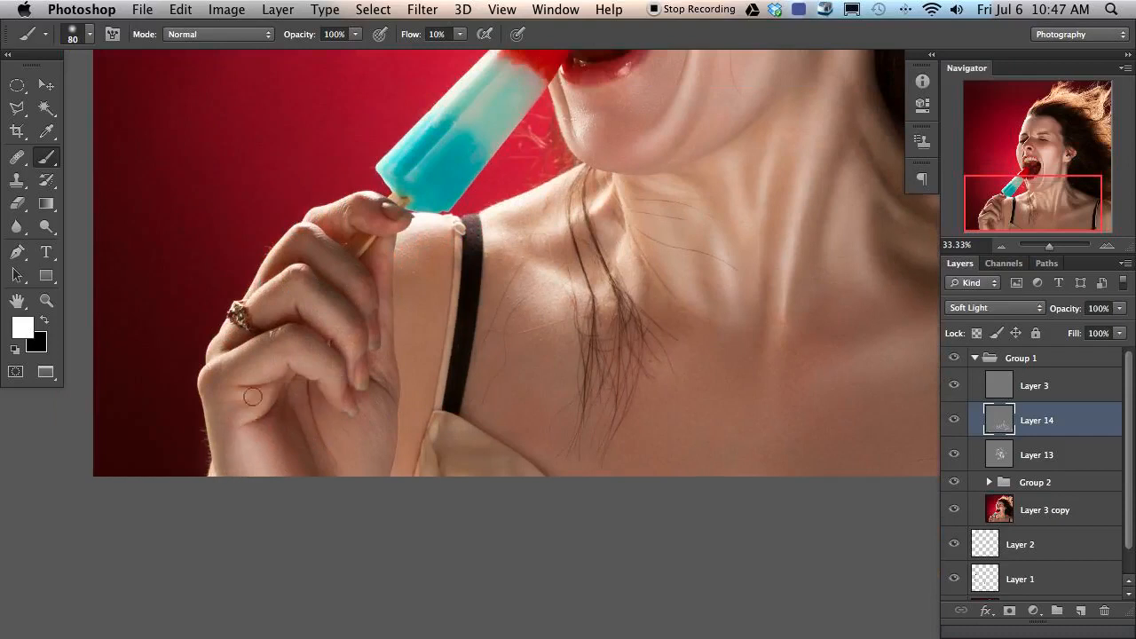
pyautogui.moveTo(250, 378); pyautogui.dragTo(291, 373)
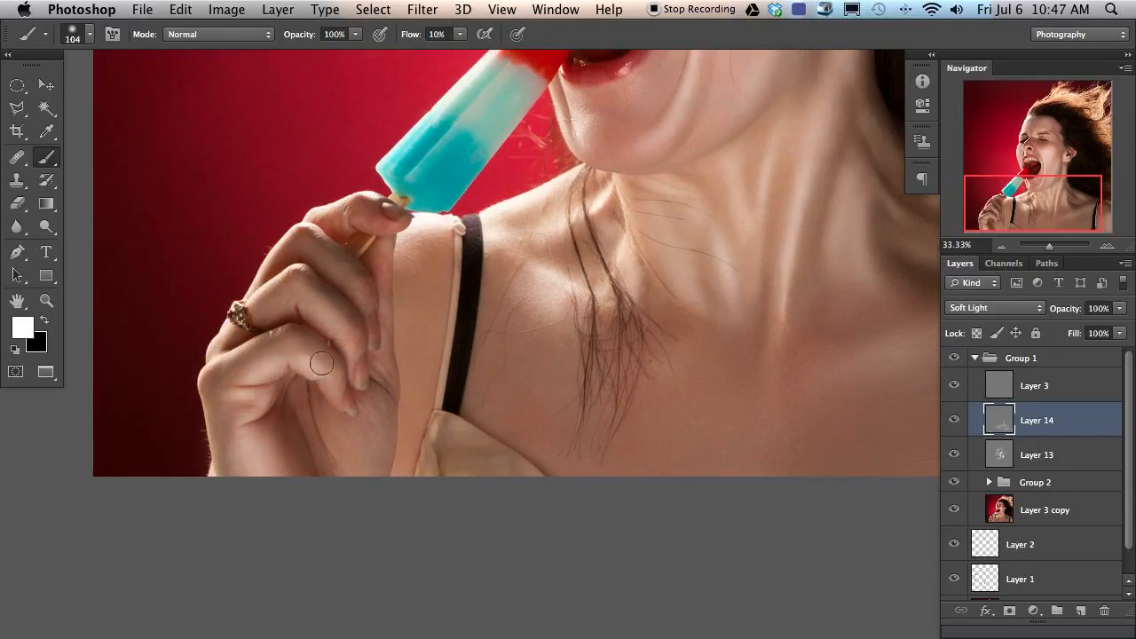
pyautogui.moveTo(353, 454); pyautogui.dragTo(369, 471)
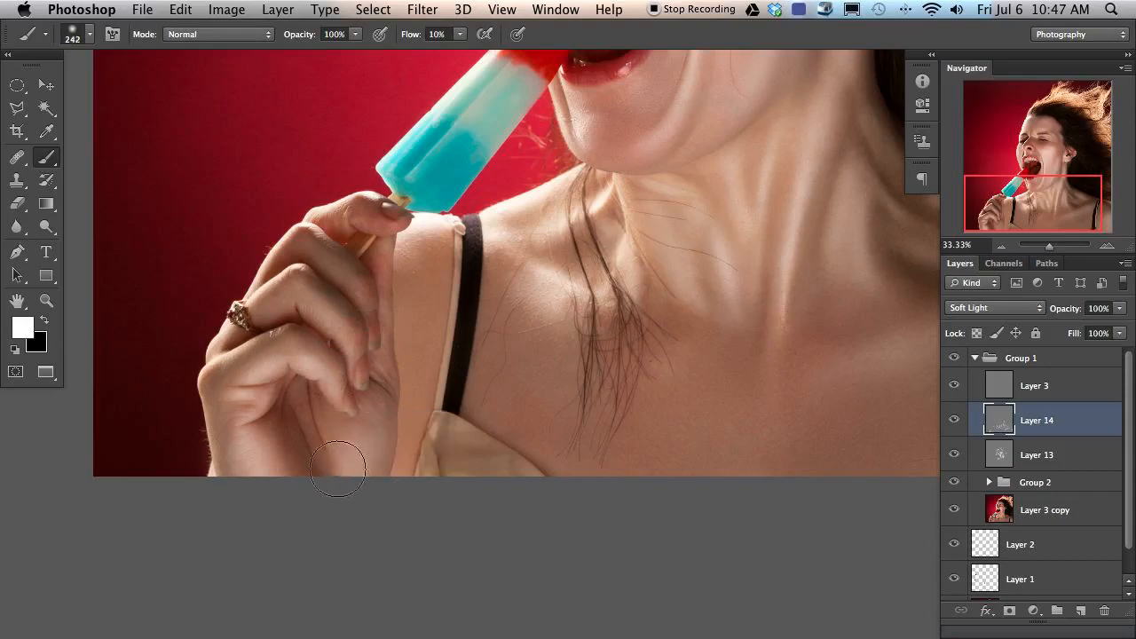
pyautogui.moveTo(368, 424)
pyautogui.mouseDown()
pyautogui.moveTo(355, 433)
pyautogui.moveTo(364, 435)
pyautogui.mouseUp()
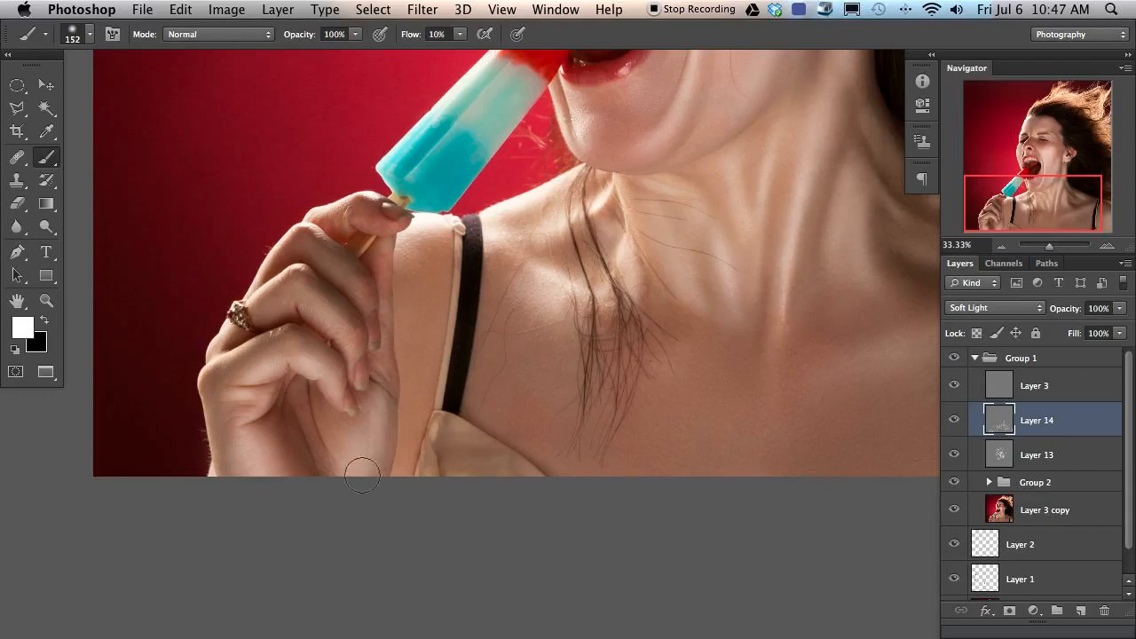
# Step: Paint white highlights on Layer 14 along the middle and upper fingers around the popsicle stick
pyautogui.moveTo(378, 355); pyautogui.dragTo(359, 352)
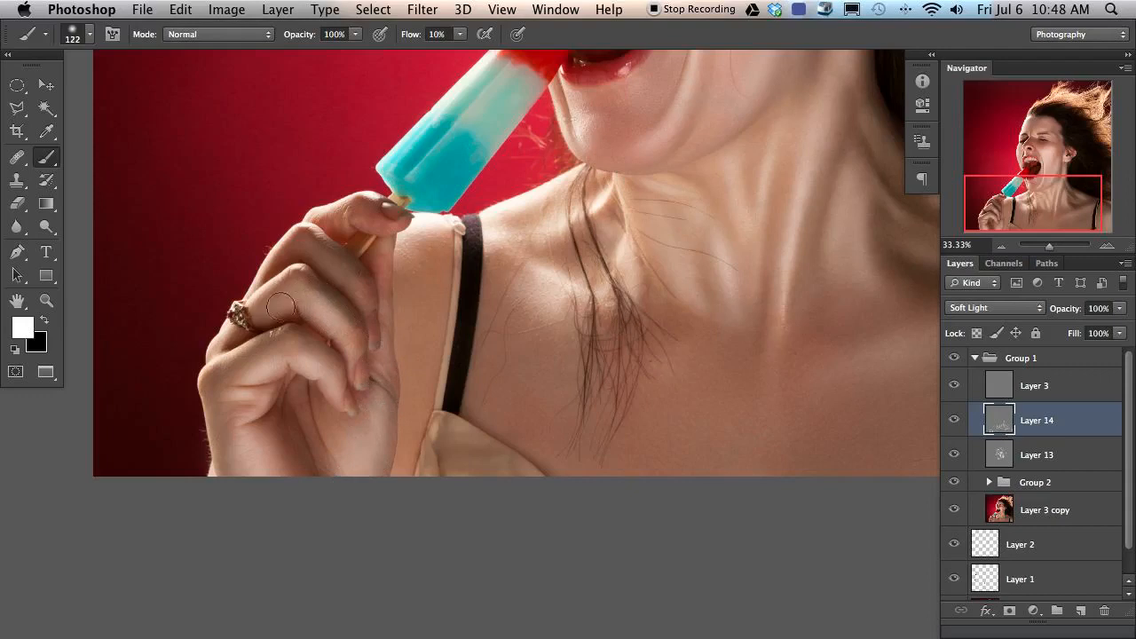
pyautogui.moveTo(321, 311); pyautogui.dragTo(318, 304)
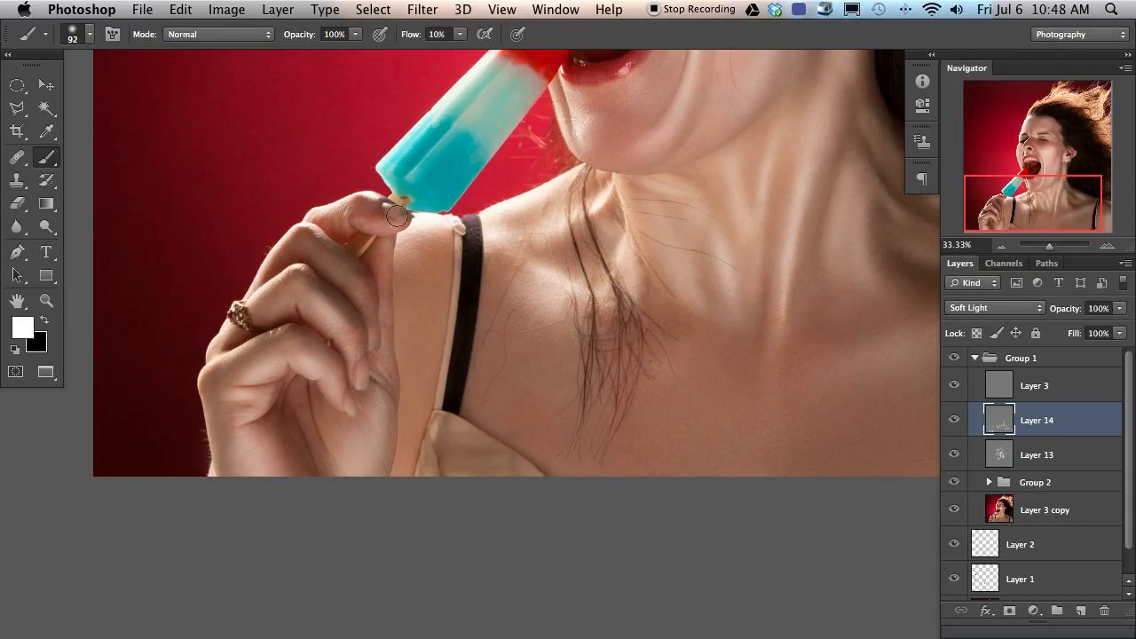
pyautogui.moveTo(326, 255); pyautogui.dragTo(341, 261)
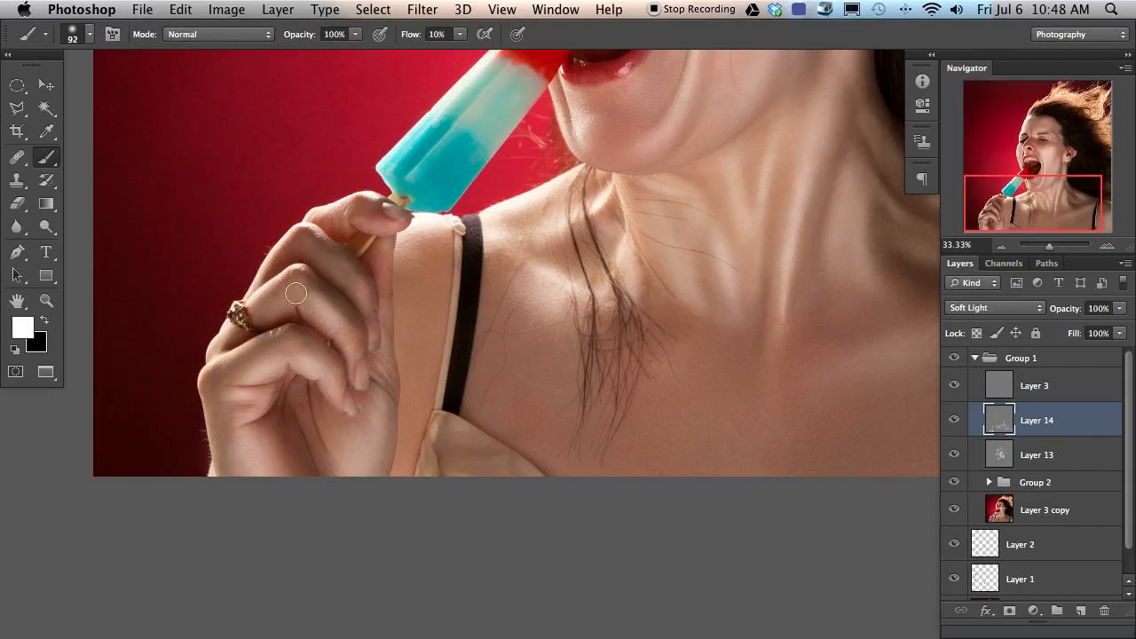
# Step: Soften the dodging on Layer 14 in the hair-side hollow above the collarbone with a large Eraser at 10% flow
pyautogui.moveTo(675, 255); pyautogui.dragTo(390, 402)
pyautogui.press('super+minus')
pyautogui.press('super+minus')
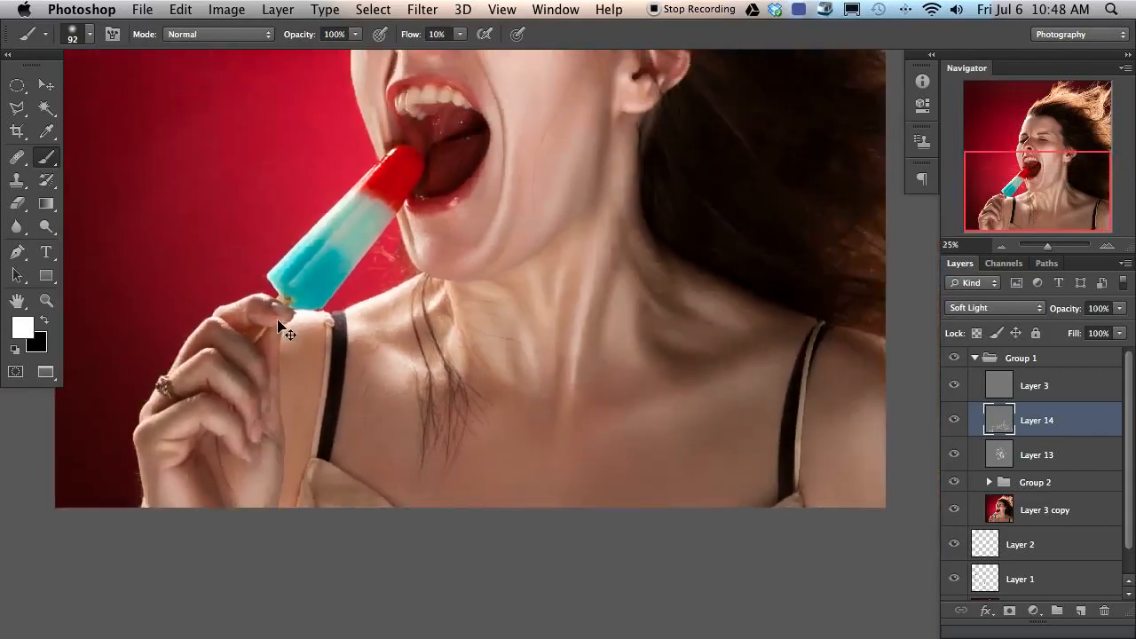
pyautogui.moveTo(539, 515); pyautogui.dragTo(462, 393)
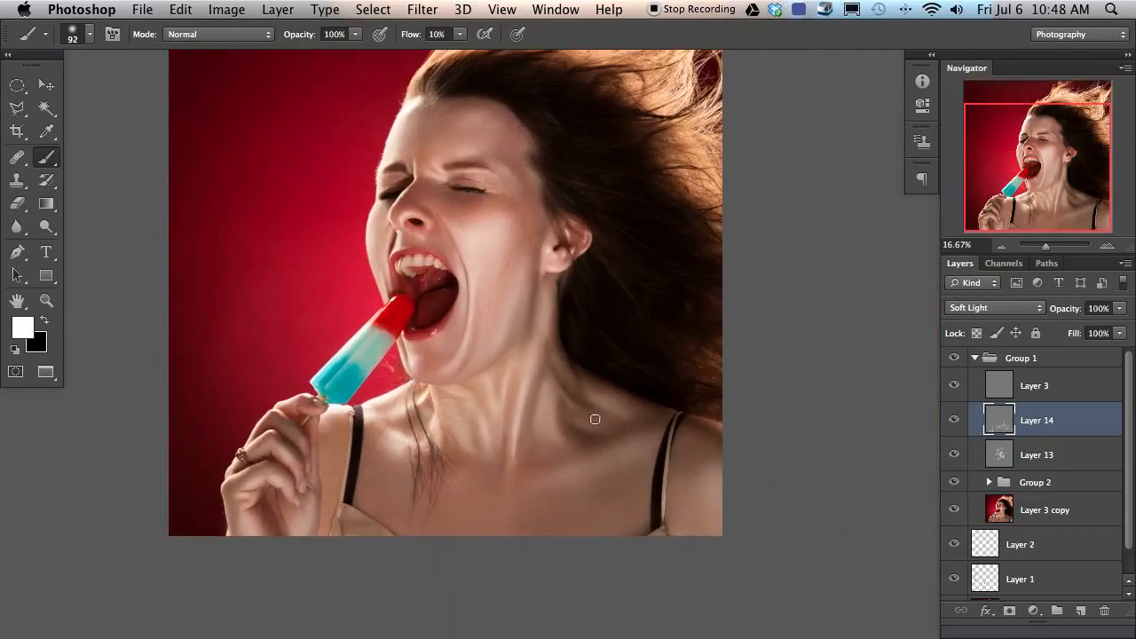
pyautogui.press('e')
pyautogui.moveTo(598, 408); pyautogui.dragTo(602, 406)
pyautogui.moveTo(614, 398)
pyautogui.mouseDown()
pyautogui.moveTo(586, 401)
pyautogui.moveTo(609, 388)
pyautogui.moveTo(578, 446)
pyautogui.moveTo(561, 422)
pyautogui.mouseUp()
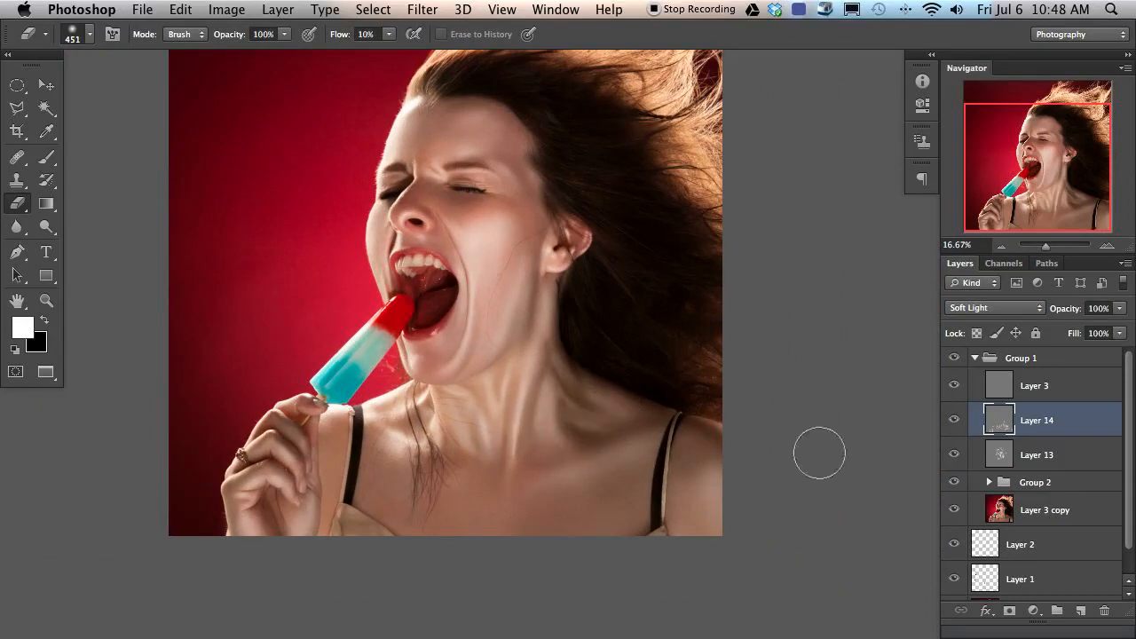
# Step: Toggle Layer 14's visibility repeatedly to compare the portrait with and without the dodging
pyautogui.click(954, 428)
pyautogui.click(952, 428)
pyautogui.click(951, 429)
pyautogui.click(950, 430)
pyautogui.click(948, 432)
pyautogui.click(947, 432)
pyautogui.click(947, 433)
pyautogui.click(947, 434)
pyautogui.moveTo(583, 411)
pyautogui.mouseDown()
pyautogui.moveTo(564, 418)
pyautogui.moveTo(573, 425)
pyautogui.mouseUp()
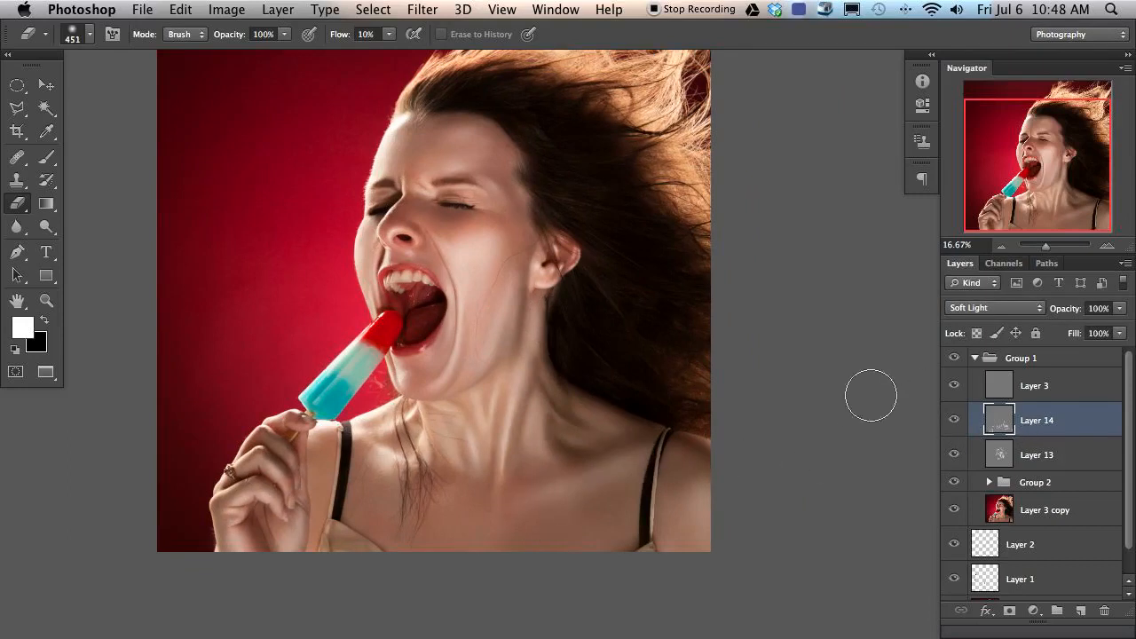
# Step: Add a new layer above Layer 14, fill it with 50% Gray and set its blend mode to Soft Light
pyautogui.press('super+shift+alt+n')
pyautogui.hotkey('shift', 'BackSpace')
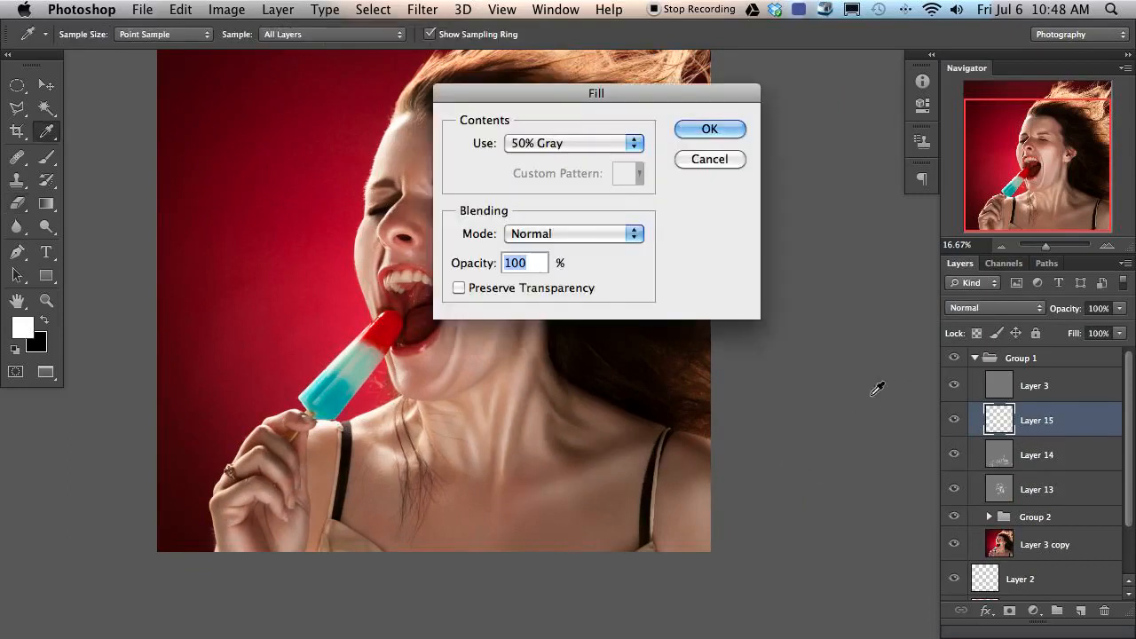
pyautogui.click(709, 130)
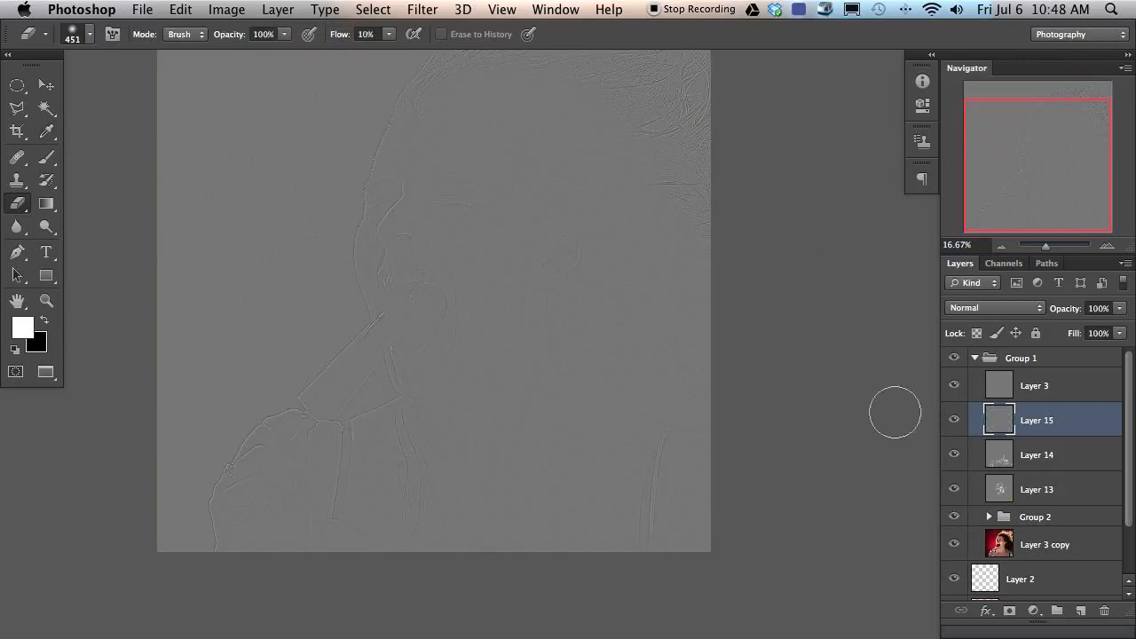
pyautogui.click(960, 307)
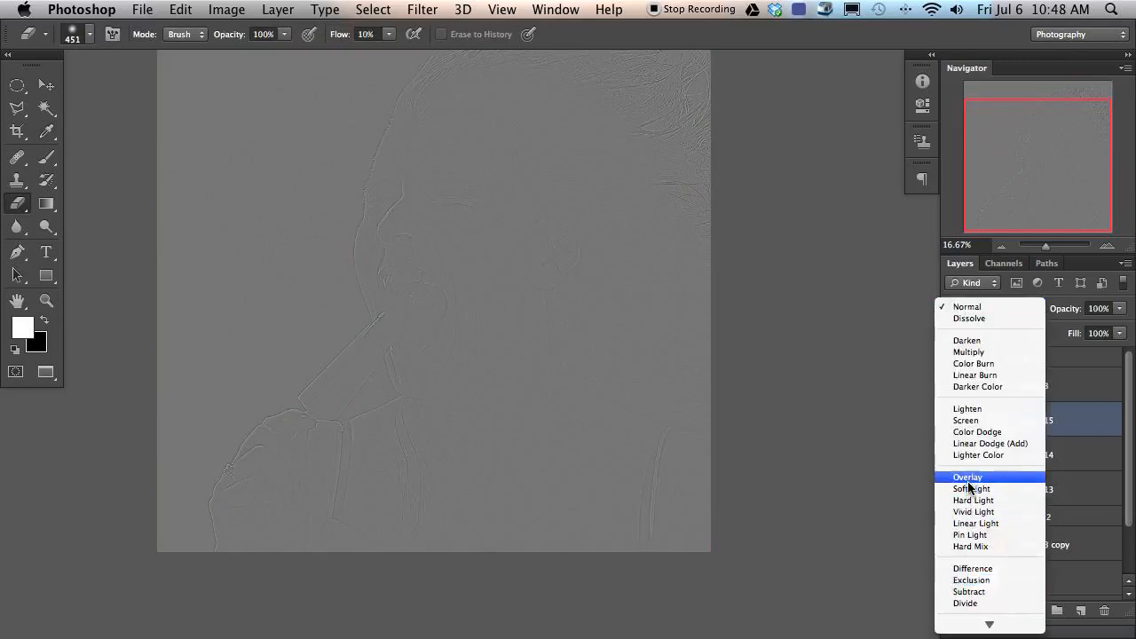
pyautogui.click(973, 489)
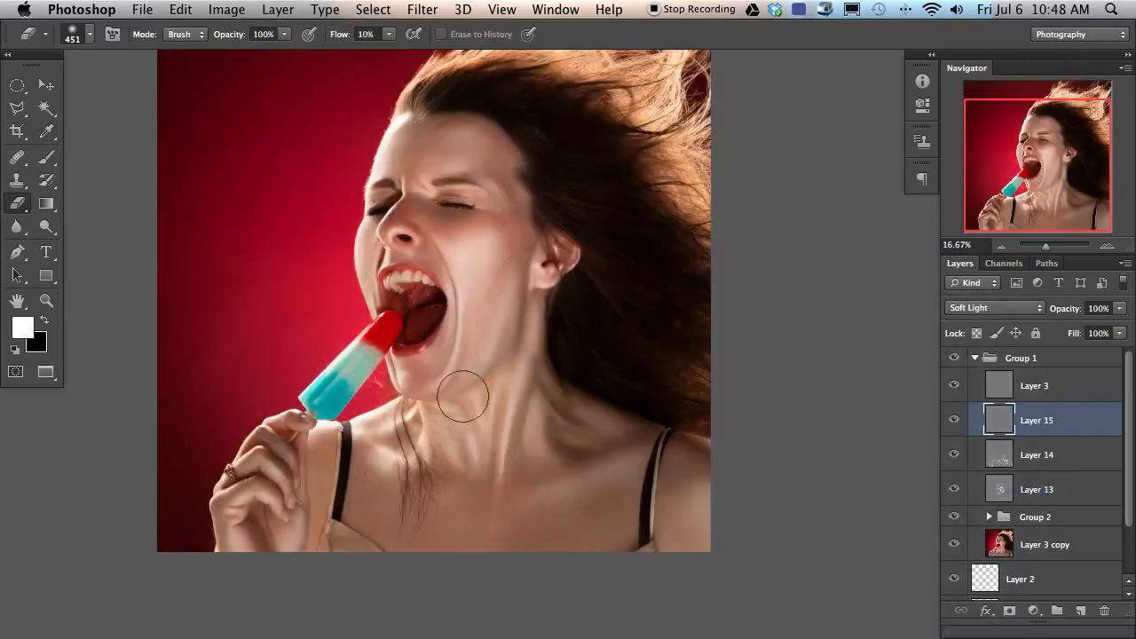
# Step: Burn the upper chest and the base of the neck with a black brush at 5% flow on Layer 15
pyautogui.press('b')
pyautogui.moveTo(505, 453); pyautogui.dragTo(508, 450)
pyautogui.press('x')
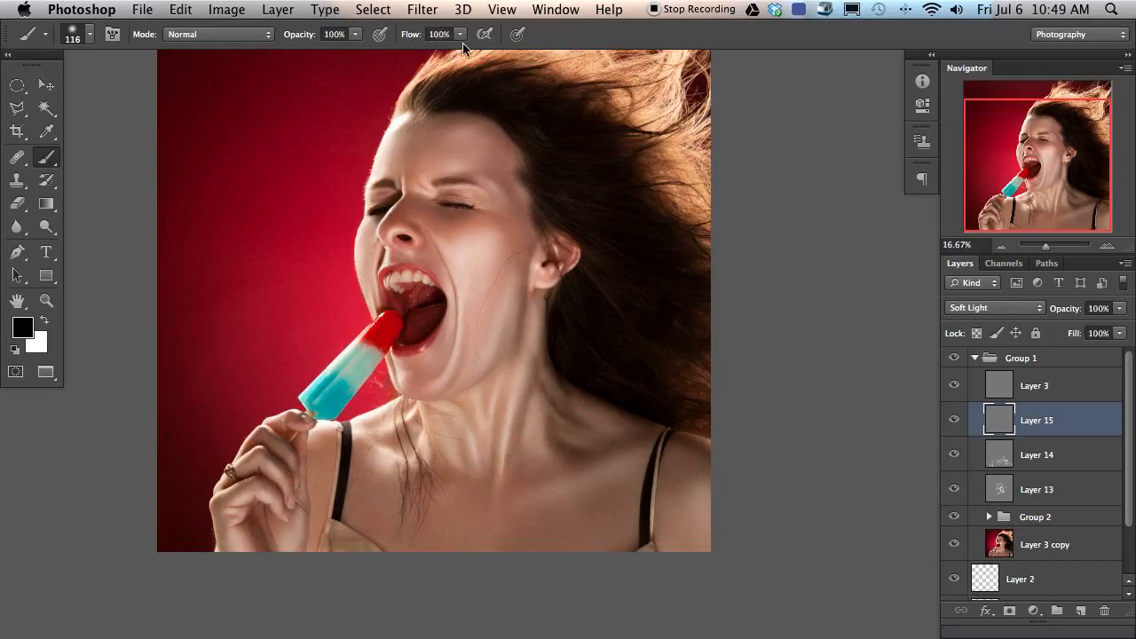
pyautogui.moveTo(500, 447)
pyautogui.mouseDown()
pyautogui.moveTo(535, 373)
pyautogui.moveTo(533, 439)
pyautogui.moveTo(553, 433)
pyautogui.moveTo(543, 426)
pyautogui.moveTo(581, 469)
pyautogui.moveTo(554, 399)
pyautogui.moveTo(530, 387)
pyautogui.moveTo(539, 378)
pyautogui.moveTo(646, 437)
pyautogui.moveTo(623, 427)
pyautogui.moveTo(510, 465)
pyautogui.moveTo(522, 421)
pyautogui.moveTo(521, 479)
pyautogui.moveTo(545, 469)
pyautogui.moveTo(513, 481)
pyautogui.moveTo(613, 455)
pyautogui.moveTo(540, 473)
pyautogui.mouseUp()
pyautogui.moveTo(567, 512)
pyautogui.mouseDown()
pyautogui.moveTo(633, 479)
pyautogui.moveTo(588, 520)
pyautogui.mouseUp()
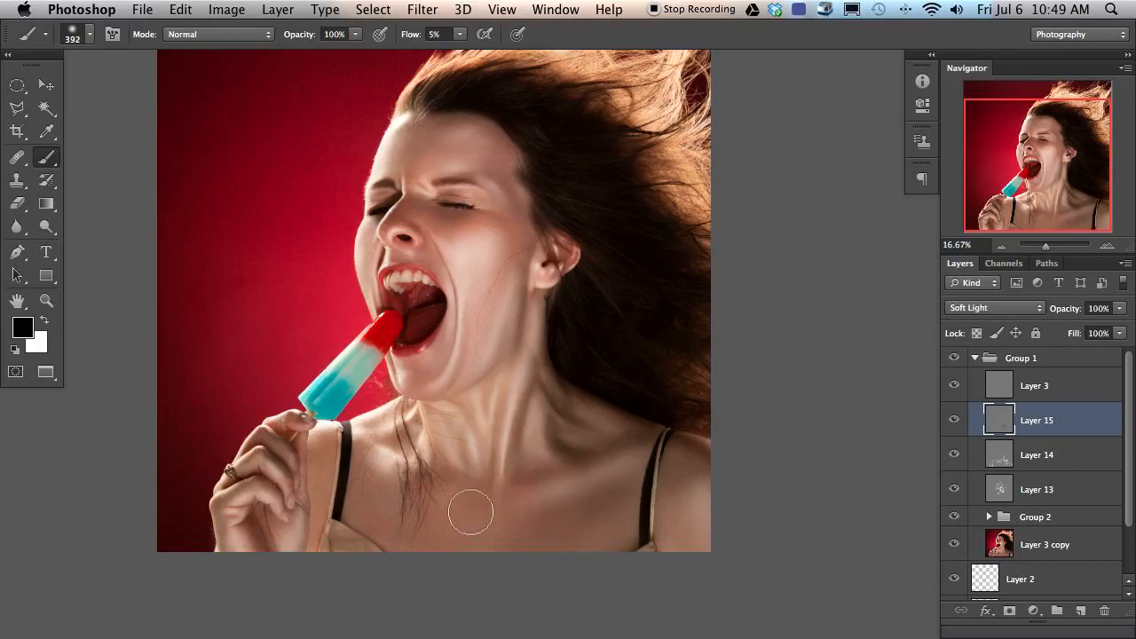
pyautogui.moveTo(493, 436)
pyautogui.mouseDown()
pyautogui.moveTo(475, 437)
pyautogui.moveTo(505, 406)
pyautogui.mouseUp()
# Step: Add a blank layer above Group 1 and draw a white line with a central bump beside the face at 80% flow
pyautogui.press('super+shift+alt+n')
pyautogui.press('super+shift+bracketright')
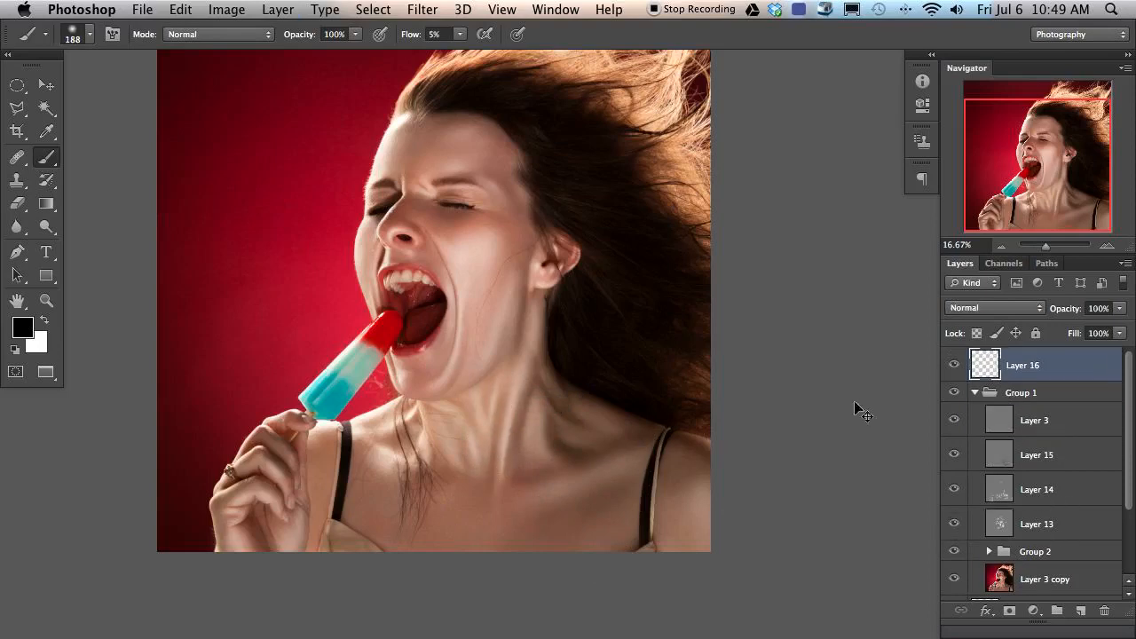
pyautogui.moveTo(241, 256)
pyautogui.mouseDown()
pyautogui.moveTo(279, 272)
pyautogui.moveTo(284, 256)
pyautogui.moveTo(152, 239)
pyautogui.mouseUp()
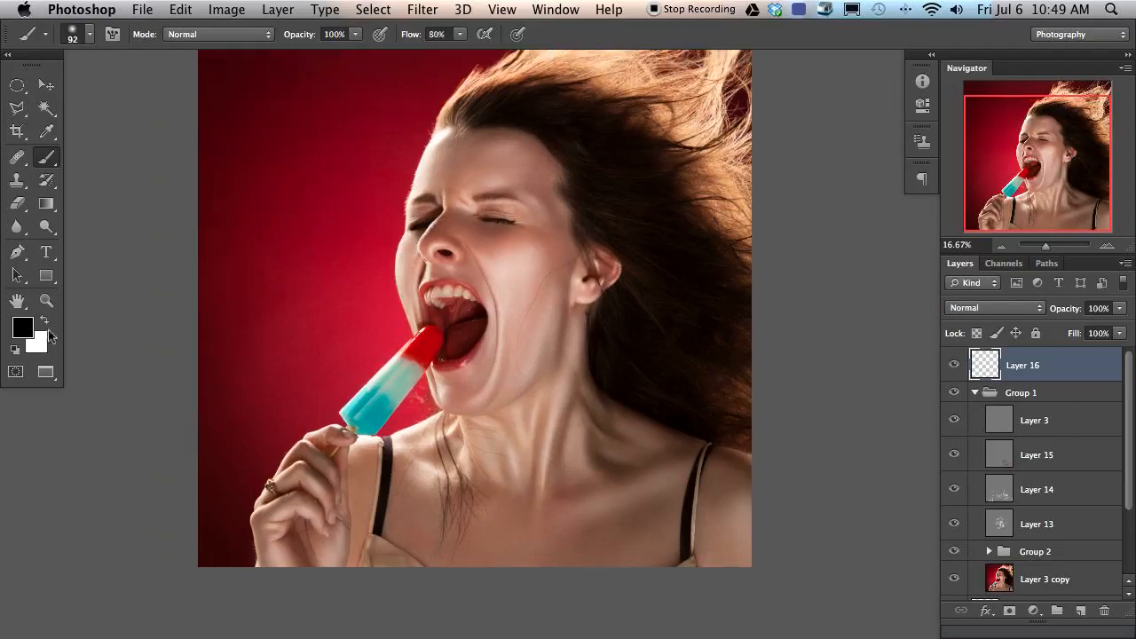
pyautogui.click(44, 320)
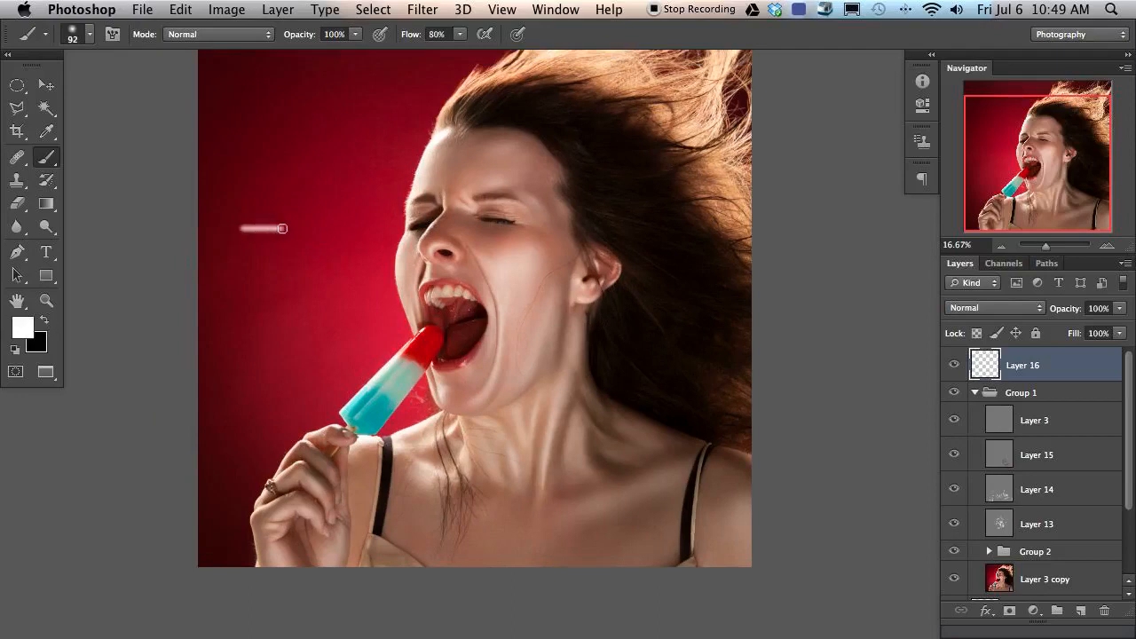
pyautogui.moveTo(306, 227)
pyautogui.mouseDown()
pyautogui.moveTo(246, 229)
pyautogui.moveTo(302, 228)
pyautogui.moveTo(334, 210)
pyautogui.moveTo(359, 228)
pyautogui.moveTo(465, 223)
pyautogui.moveTo(357, 229)
pyautogui.mouseUp()
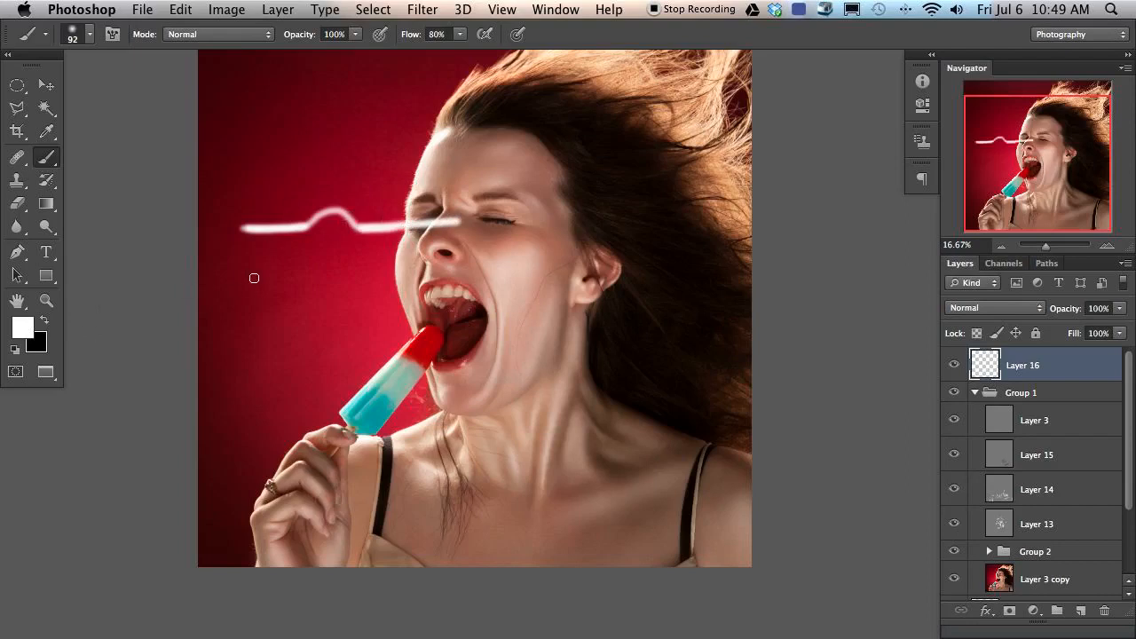
# Step: Draw black dips beneath the white line on both sides of the bump and retrace the bump in white
pyautogui.press('x')
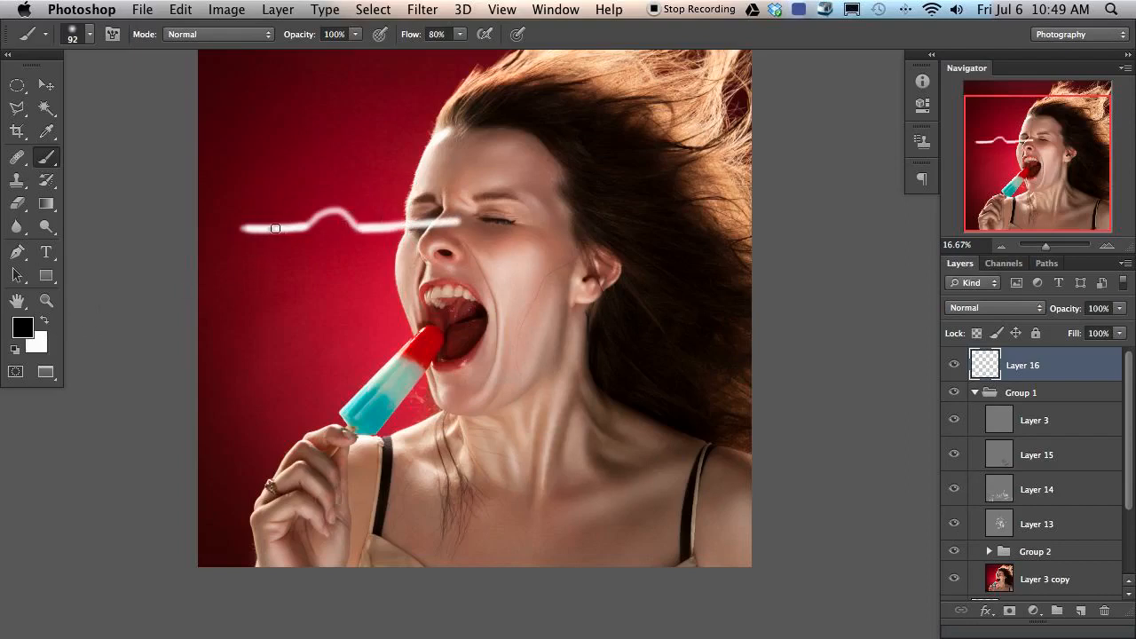
pyautogui.moveTo(288, 245); pyautogui.dragTo(275, 233)
pyautogui.moveTo(362, 232)
pyautogui.mouseDown()
pyautogui.moveTo(415, 226)
pyautogui.moveTo(383, 248)
pyautogui.moveTo(356, 226)
pyautogui.mouseUp()
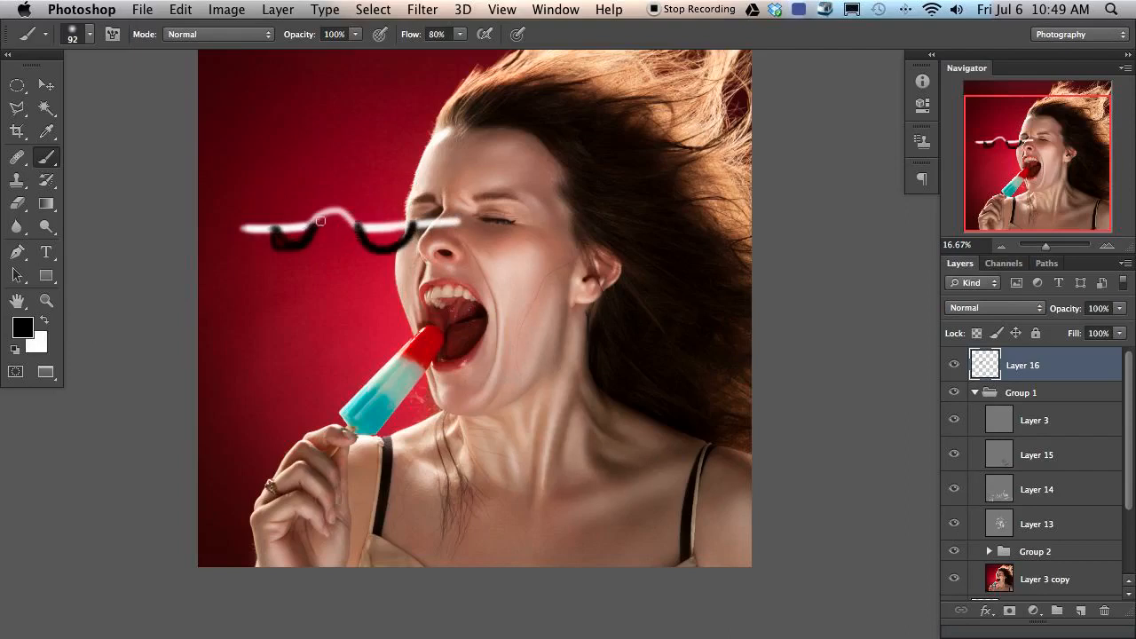
pyautogui.press('x')
pyautogui.moveTo(317, 217)
pyautogui.mouseDown()
pyautogui.moveTo(346, 215)
pyautogui.moveTo(355, 229)
pyautogui.mouseUp()
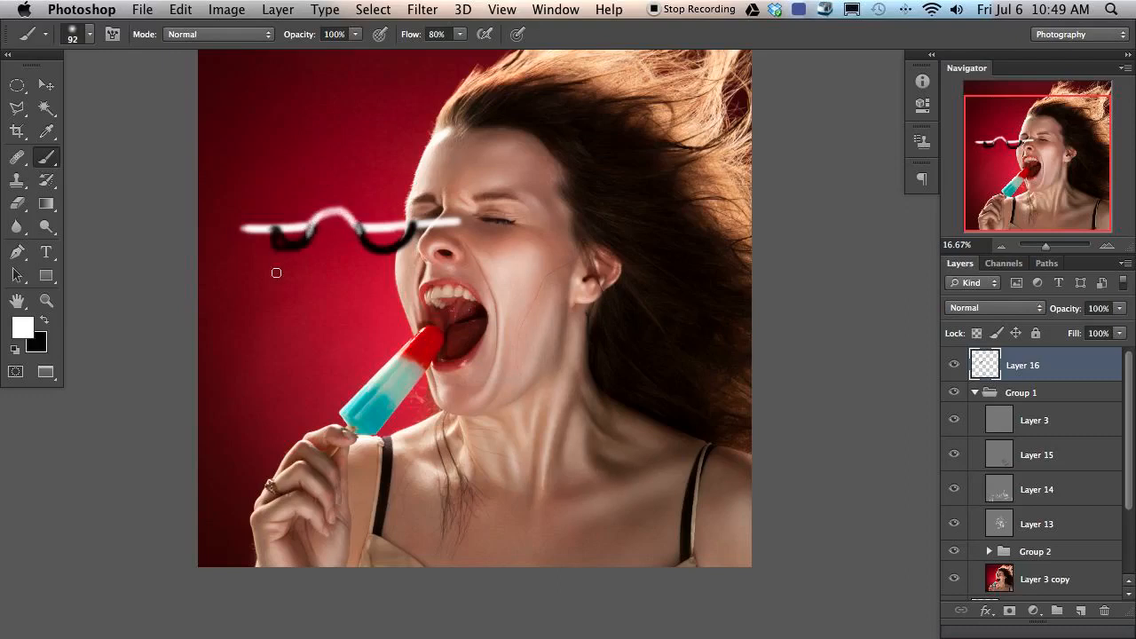
# Step: Draw a flat white line below the dips, trace the first dip in white, and delete the sketch layer
pyautogui.moveTo(256, 258)
pyautogui.mouseDown()
pyautogui.moveTo(390, 259)
pyautogui.moveTo(261, 263)
pyautogui.moveTo(433, 257)
pyautogui.mouseUp()
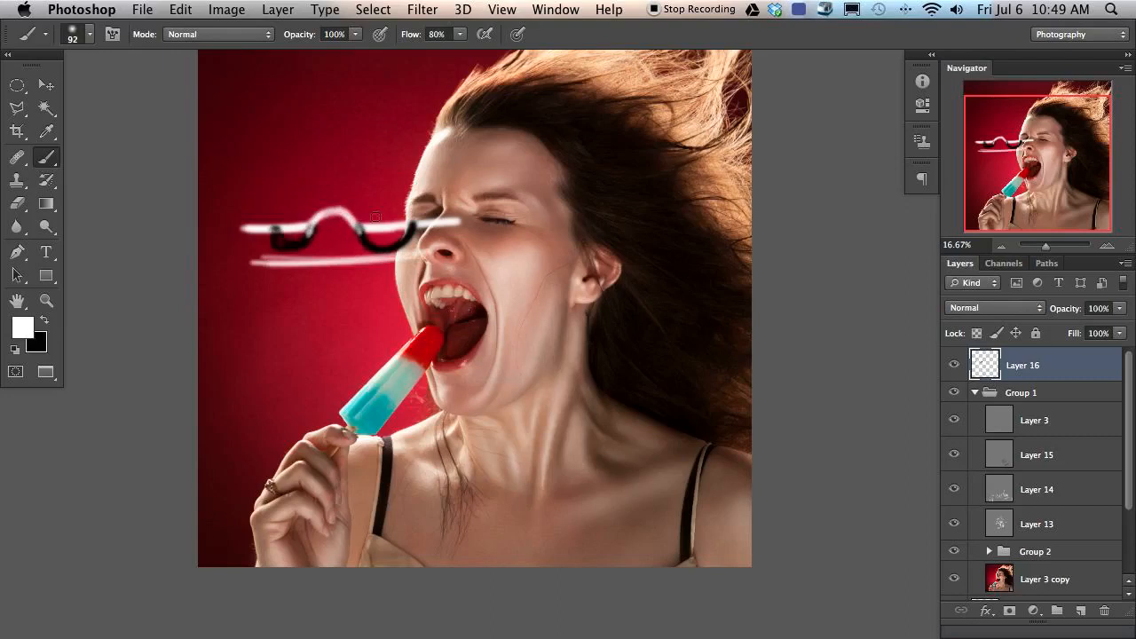
pyautogui.moveTo(302, 225)
pyautogui.mouseDown()
pyautogui.moveTo(327, 210)
pyautogui.moveTo(357, 223)
pyautogui.moveTo(270, 242)
pyautogui.moveTo(329, 244)
pyautogui.mouseUp()
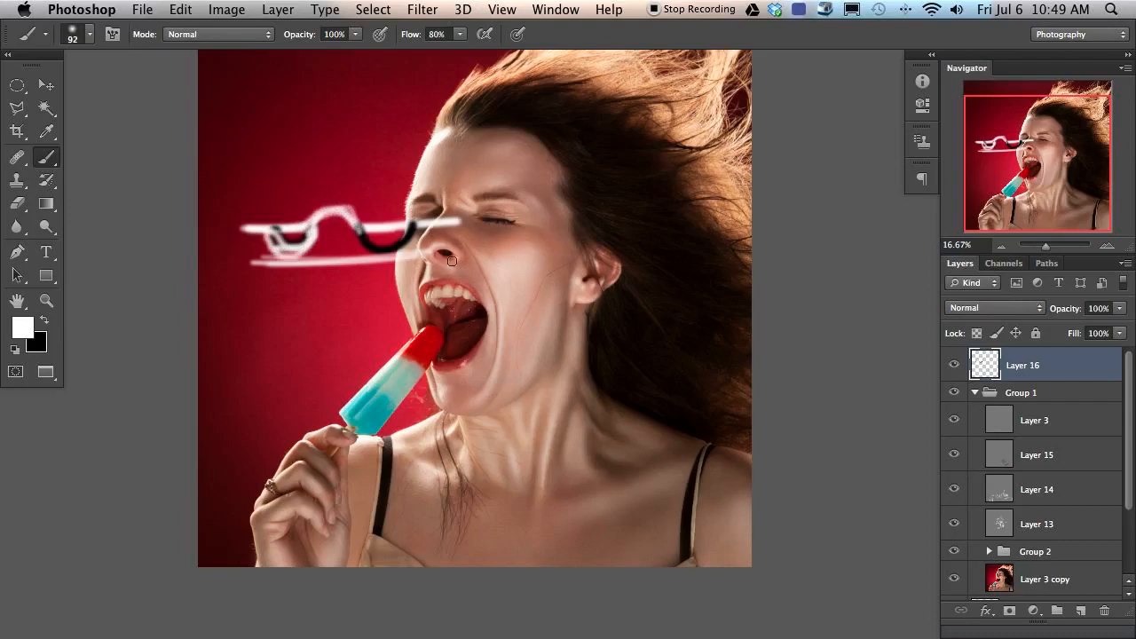
pyautogui.press('Delete')
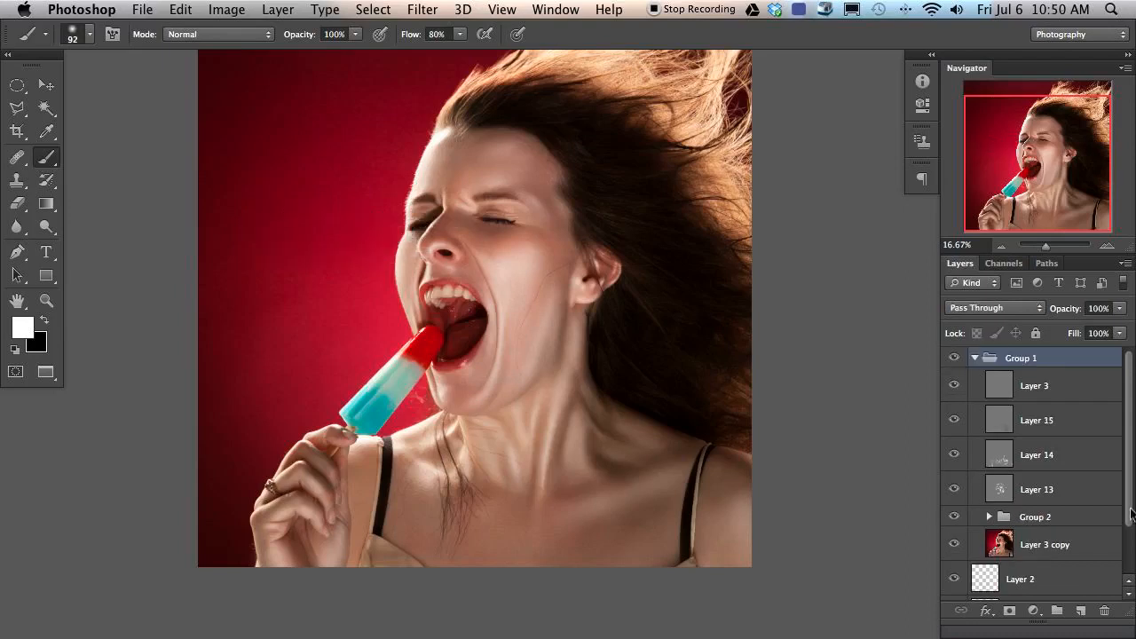
# Step: Burn the neck and jaw shadows with black at 5% flow on Layer 15, undoing the last stroke
pyautogui.click(1032, 430)
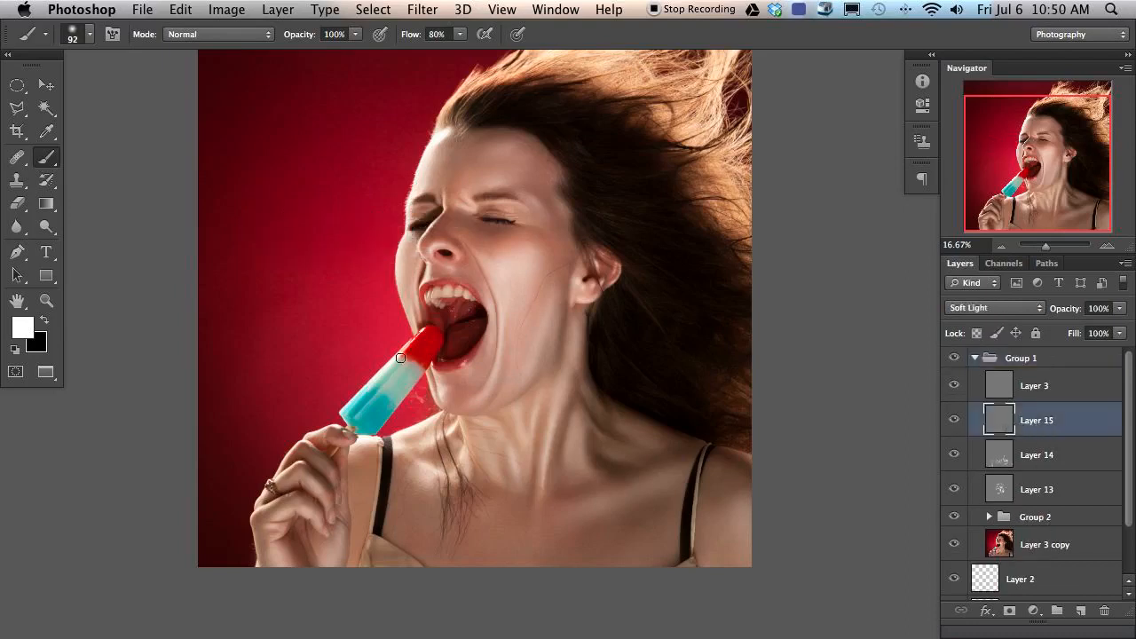
pyautogui.press('x')
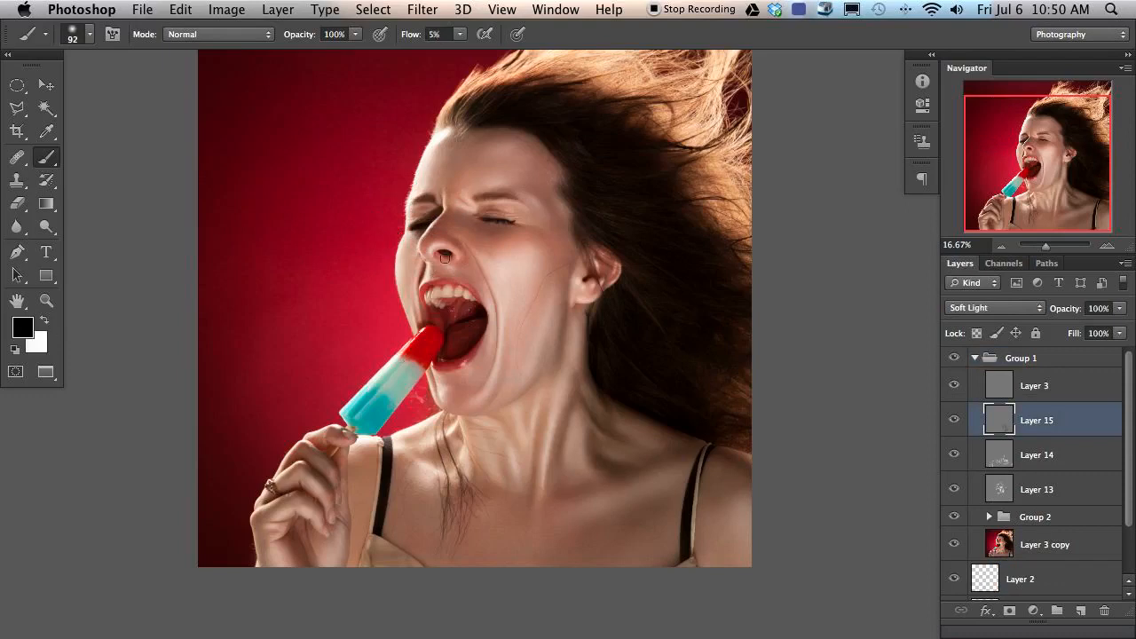
pyautogui.moveTo(453, 325); pyautogui.dragTo(431, 318)
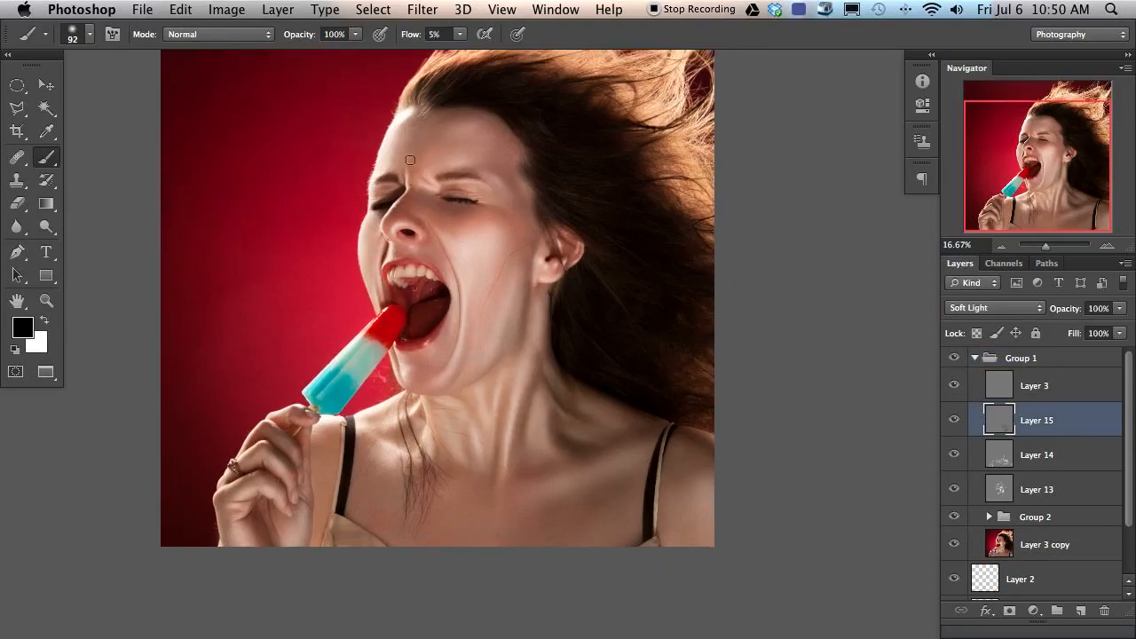
pyautogui.moveTo(486, 421); pyautogui.dragTo(506, 420)
pyautogui.moveTo(494, 406); pyautogui.dragTo(484, 405)
pyautogui.moveTo(499, 340)
pyautogui.mouseDown()
pyautogui.moveTo(534, 340)
pyautogui.moveTo(465, 387)
pyautogui.mouseUp()
pyautogui.moveTo(503, 283)
pyautogui.mouseDown()
pyautogui.moveTo(473, 370)
pyautogui.moveTo(423, 386)
pyautogui.mouseUp()
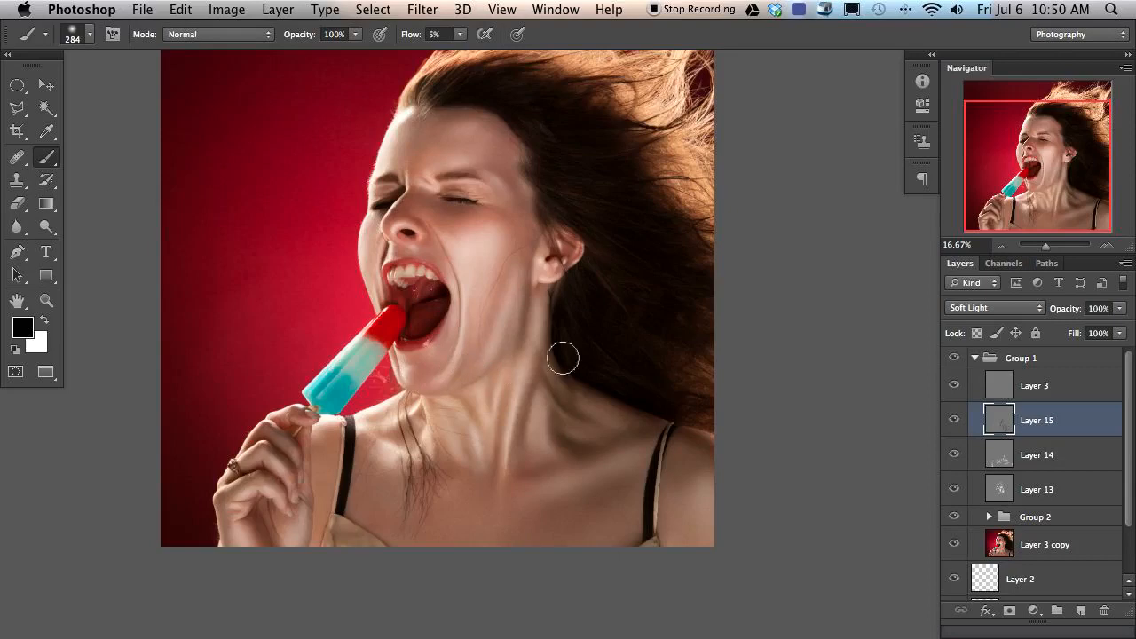
pyautogui.press('super+z')
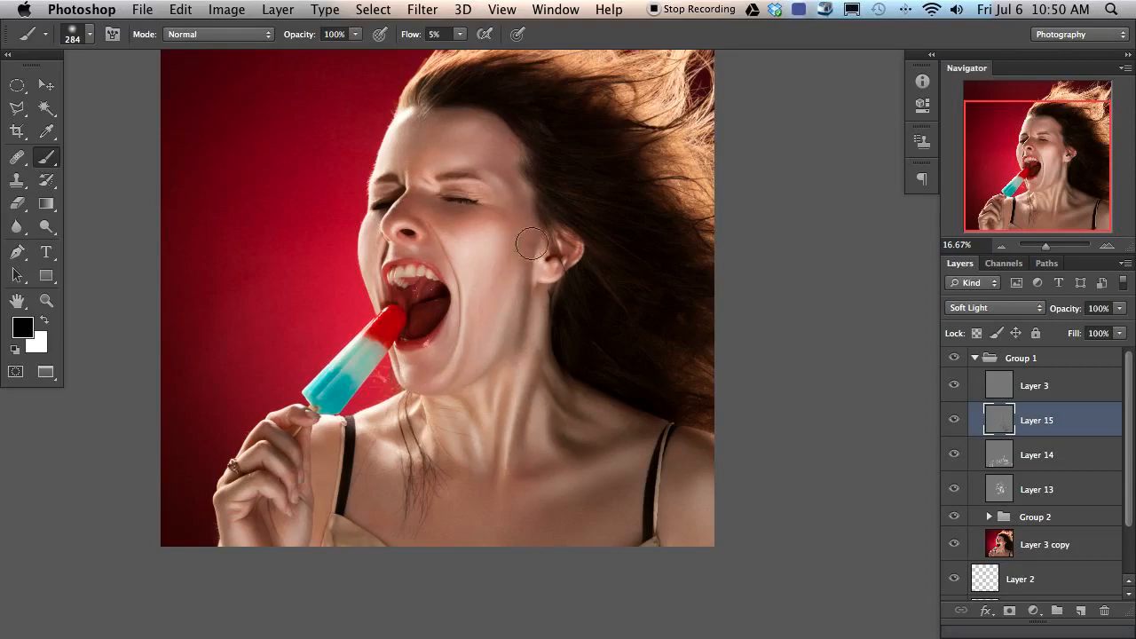
# Step: Burn the edge of the forehead, the temple, cheek and jaw with black at 5% flow on Layer 15
pyautogui.click(512, 183)
pyautogui.moveTo(512, 183)
pyautogui.mouseDown()
pyautogui.moveTo(493, 156)
pyautogui.moveTo(461, 148)
pyautogui.mouseUp()
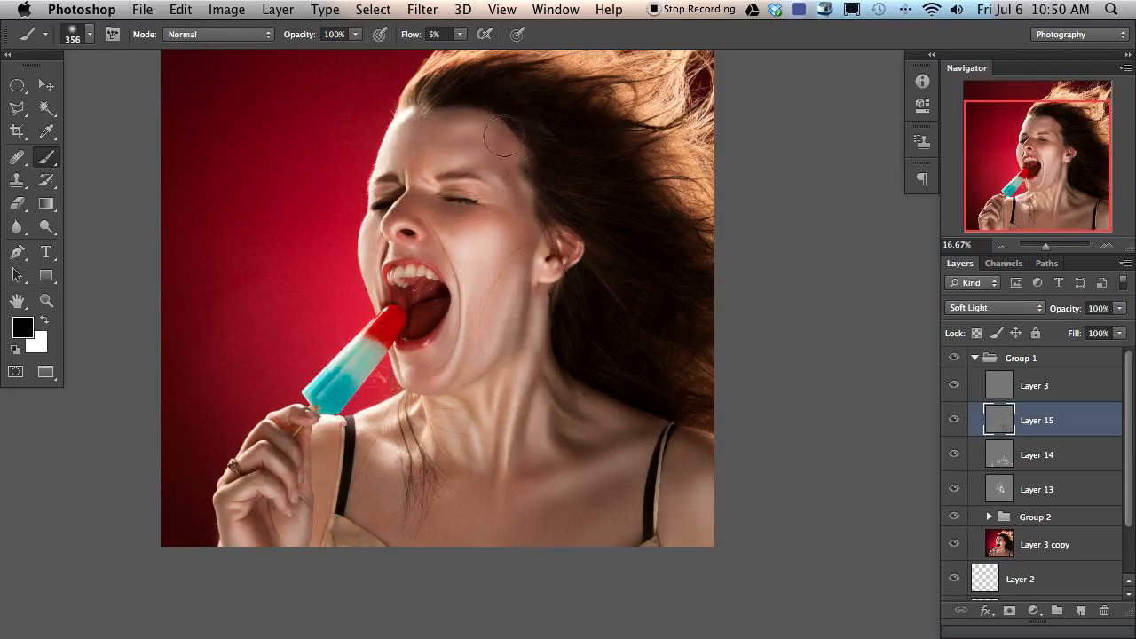
pyautogui.press('e')
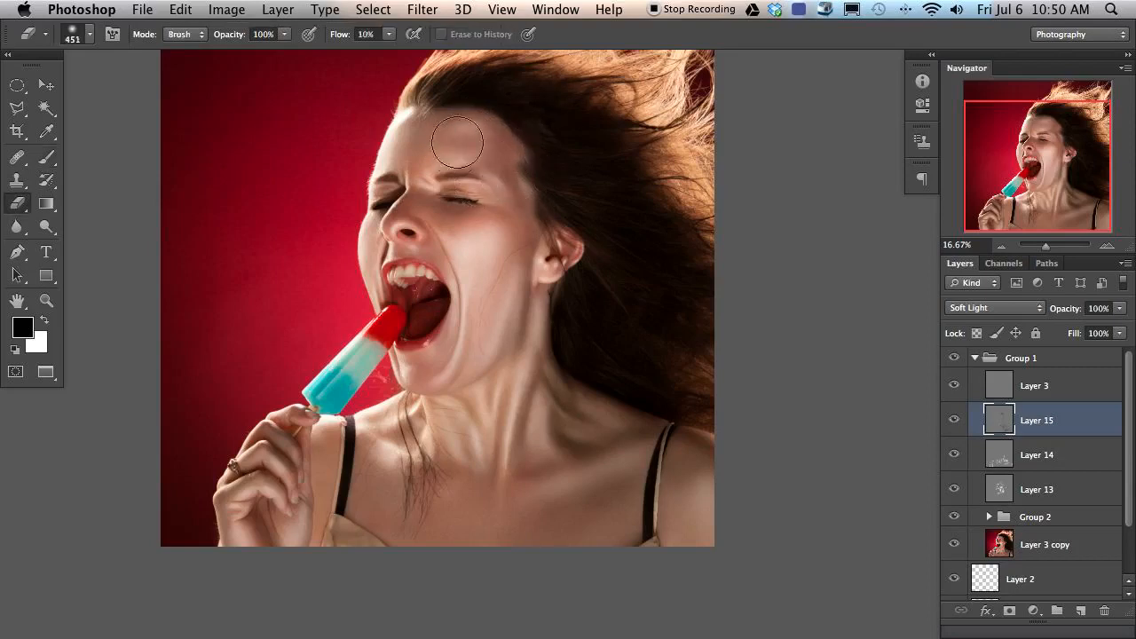
pyautogui.press('b')
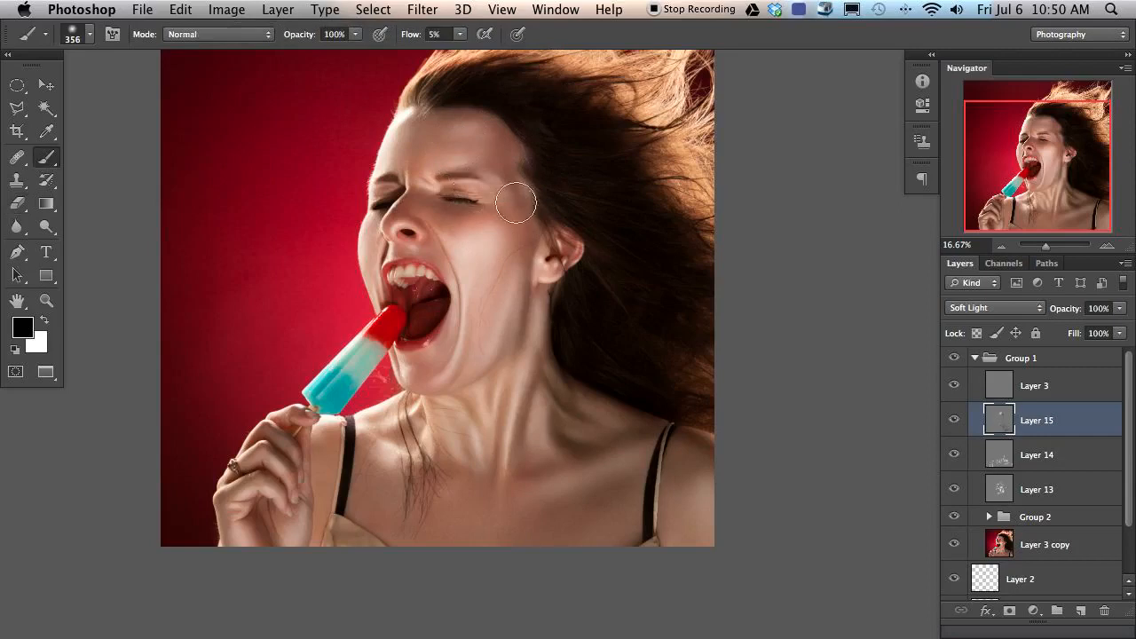
pyautogui.moveTo(451, 217)
pyautogui.mouseDown()
pyautogui.moveTo(541, 223)
pyautogui.moveTo(500, 209)
pyautogui.moveTo(533, 295)
pyautogui.mouseUp()
pyautogui.moveTo(458, 360); pyautogui.dragTo(426, 380)
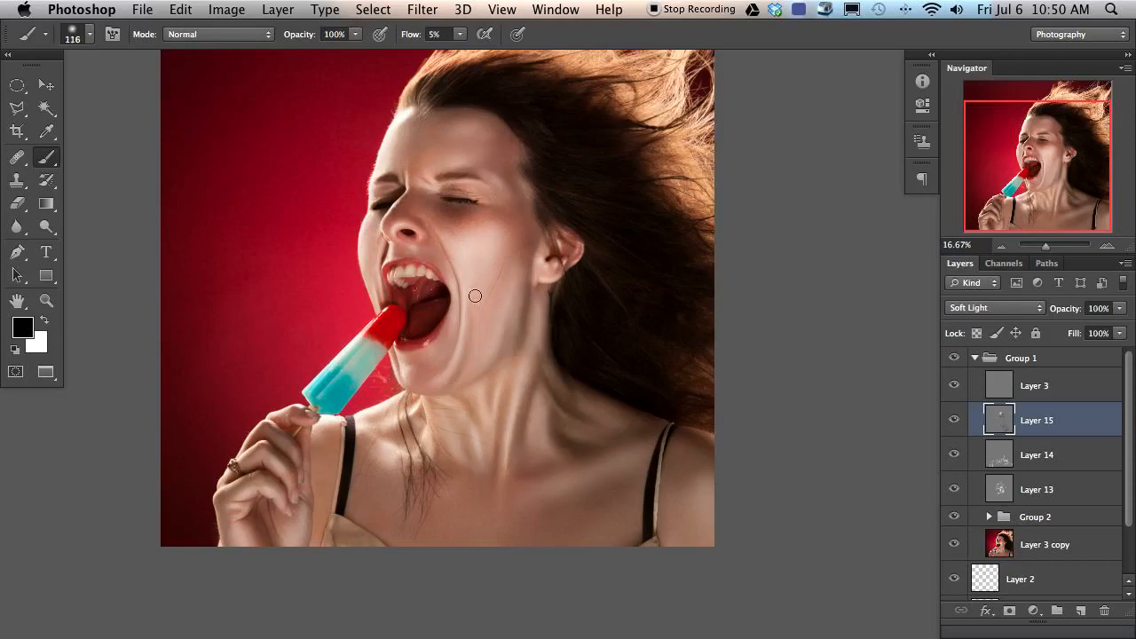
# Step: Compare the portrait with Layer 15 hidden and shown
pyautogui.click(946, 423)
pyautogui.click(946, 423)
pyautogui.click(946, 423)
pyautogui.click(946, 423)
pyautogui.click(946, 424)
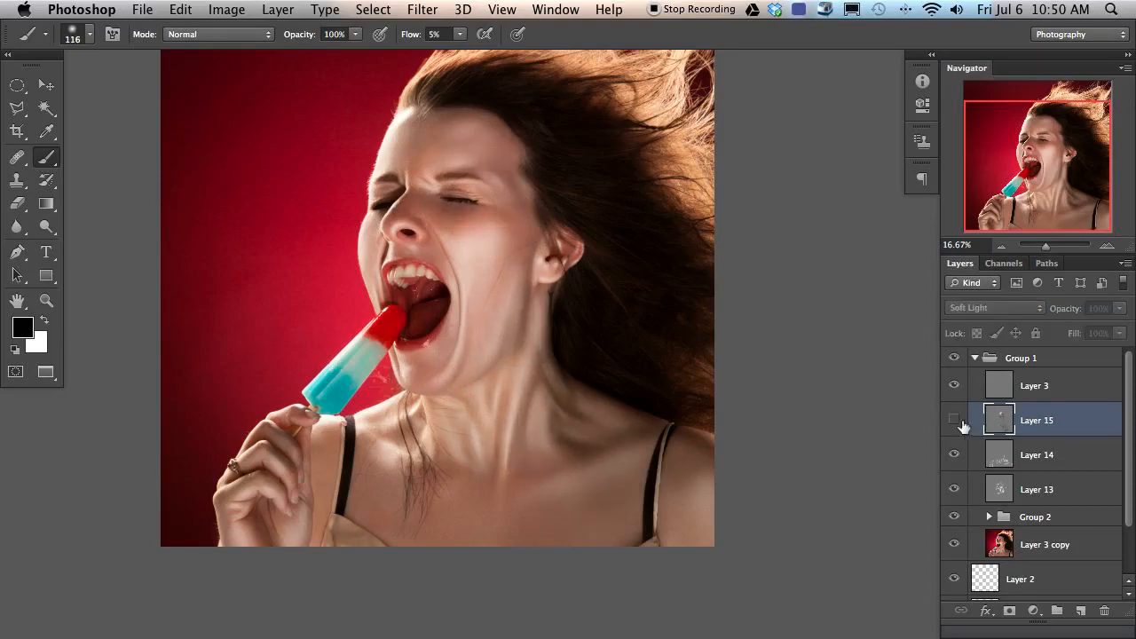
pyautogui.click(950, 423)
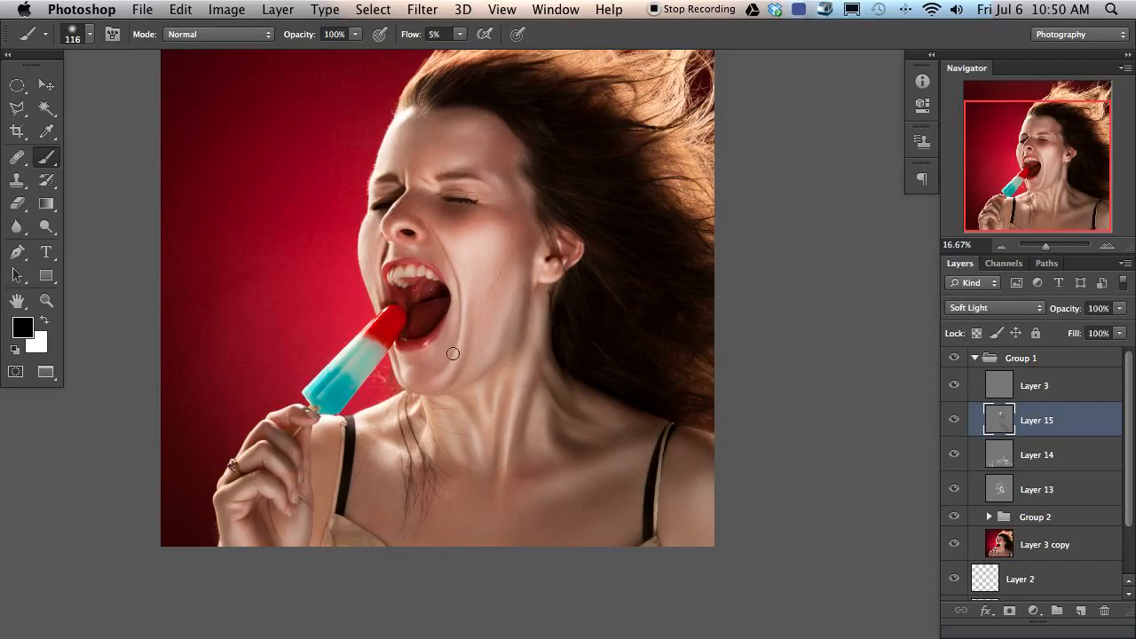
# Step: Burn the chin crease beneath the mouth corner on Layer 15 and check the layer's effect by hiding and showing it
pyautogui.moveTo(445, 361); pyautogui.dragTo(439, 362)
pyautogui.press('e')
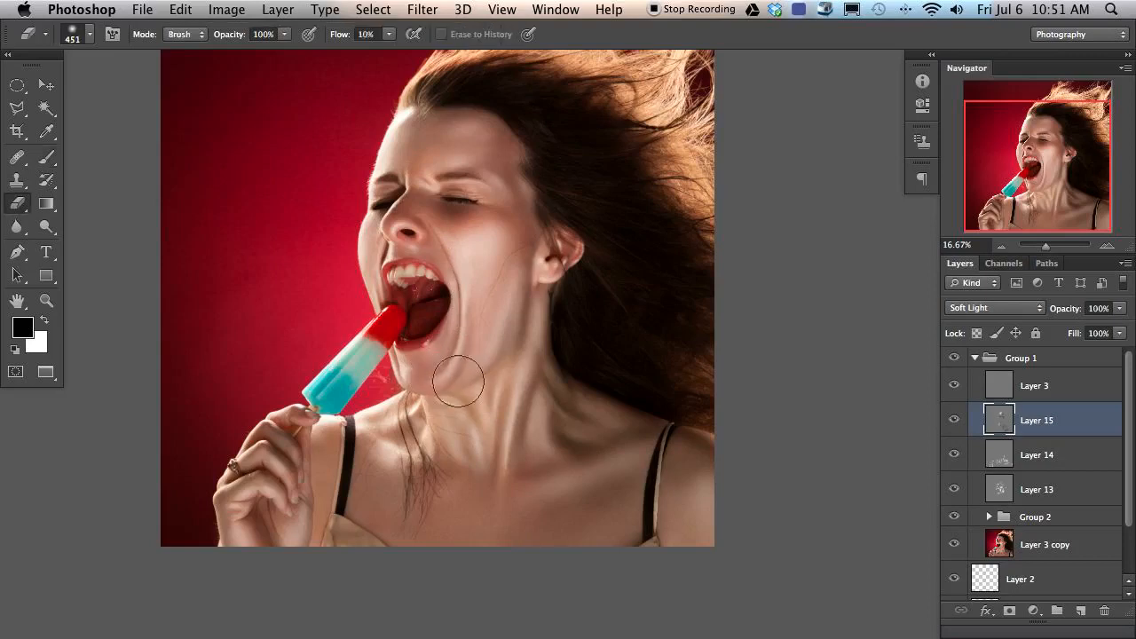
pyautogui.press('super+equal')
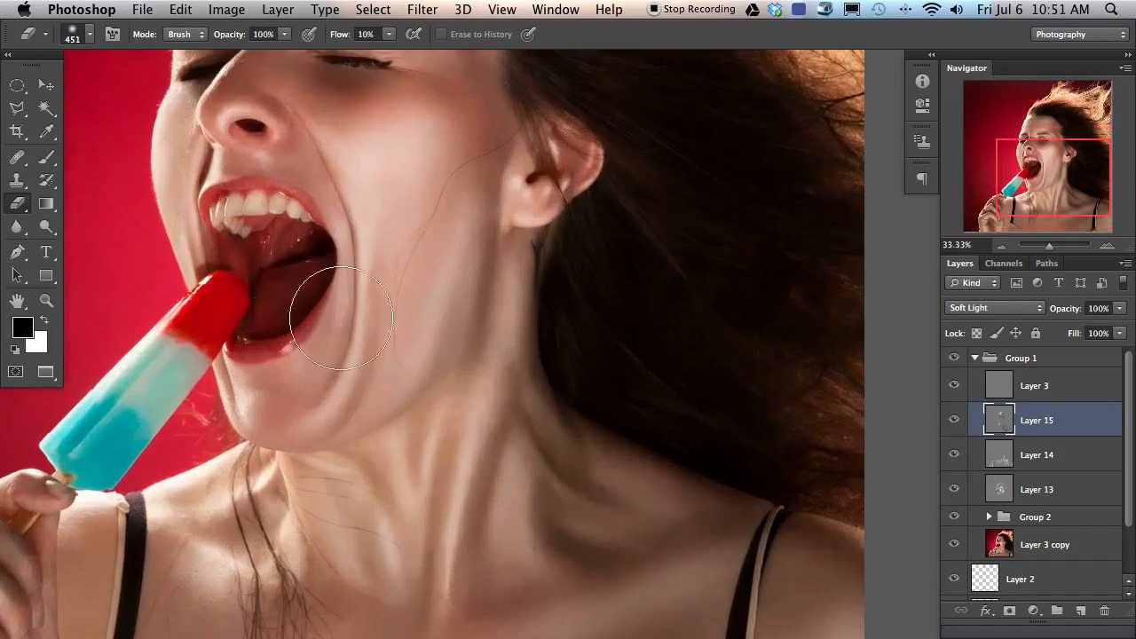
pyautogui.moveTo(329, 434); pyautogui.dragTo(485, 441)
pyautogui.click(955, 421)
pyautogui.click(955, 421)
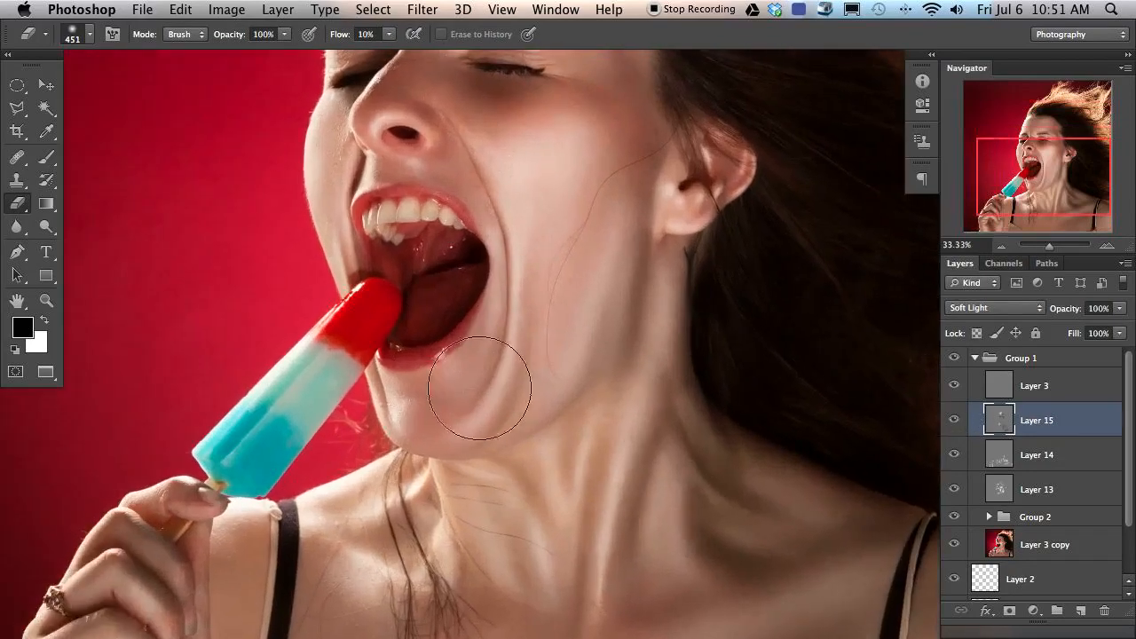
# Step: Burn the fine shadows beside the mouth on Layer 15 with a 50 px black brush at 5% flow
pyautogui.press('b')
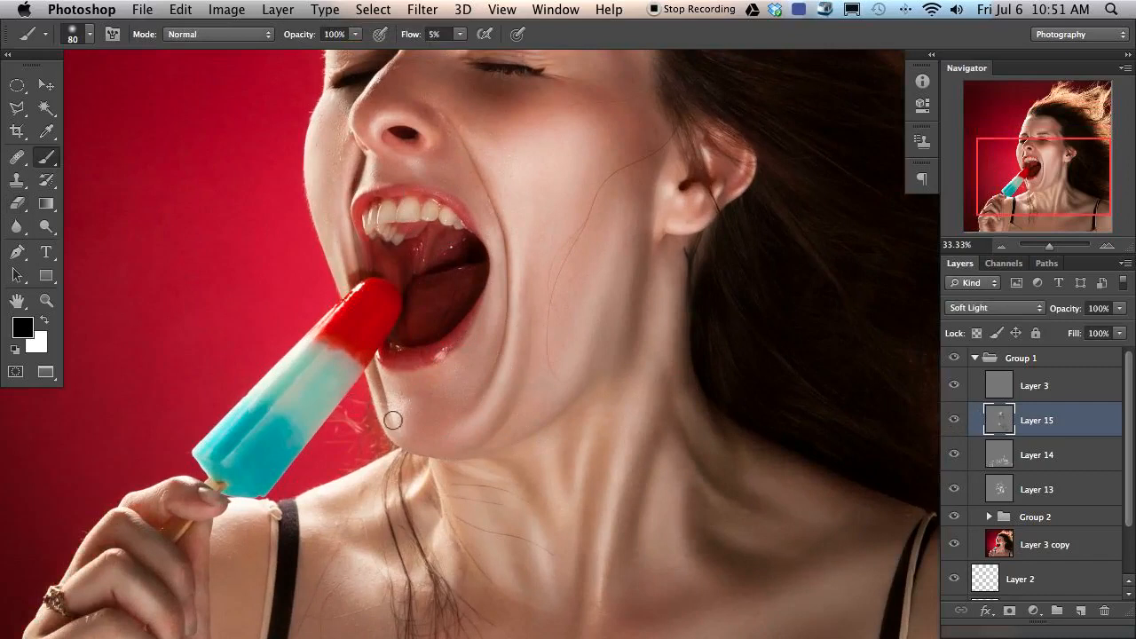
pyautogui.press('e')
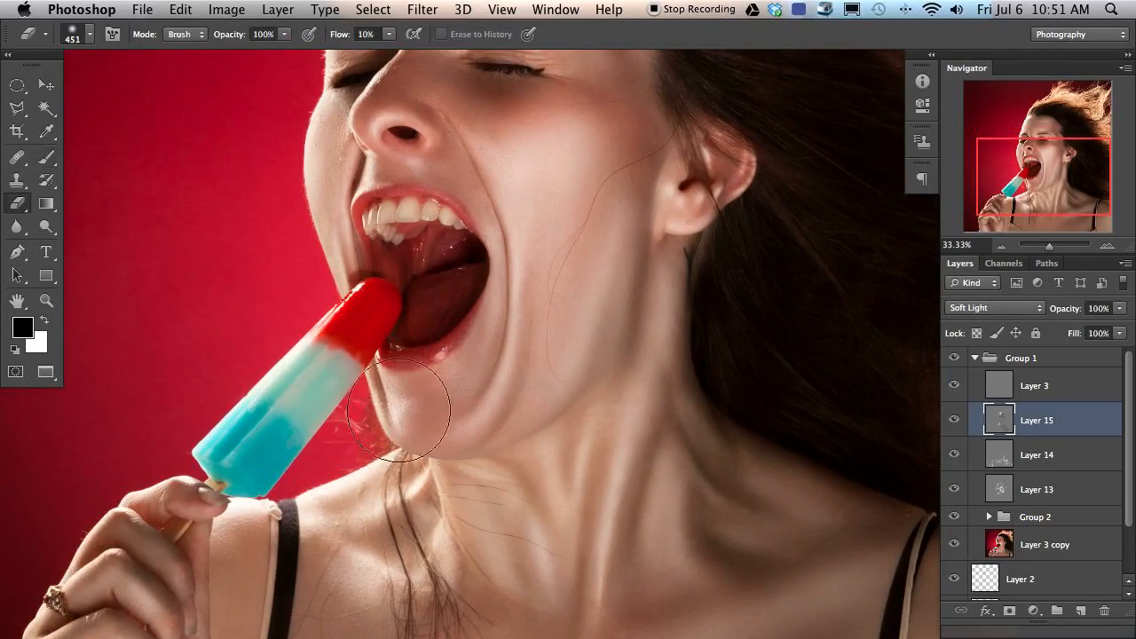
pyautogui.scroll(3, 387, 331)
pyautogui.hscroll(-2, 387, 331)
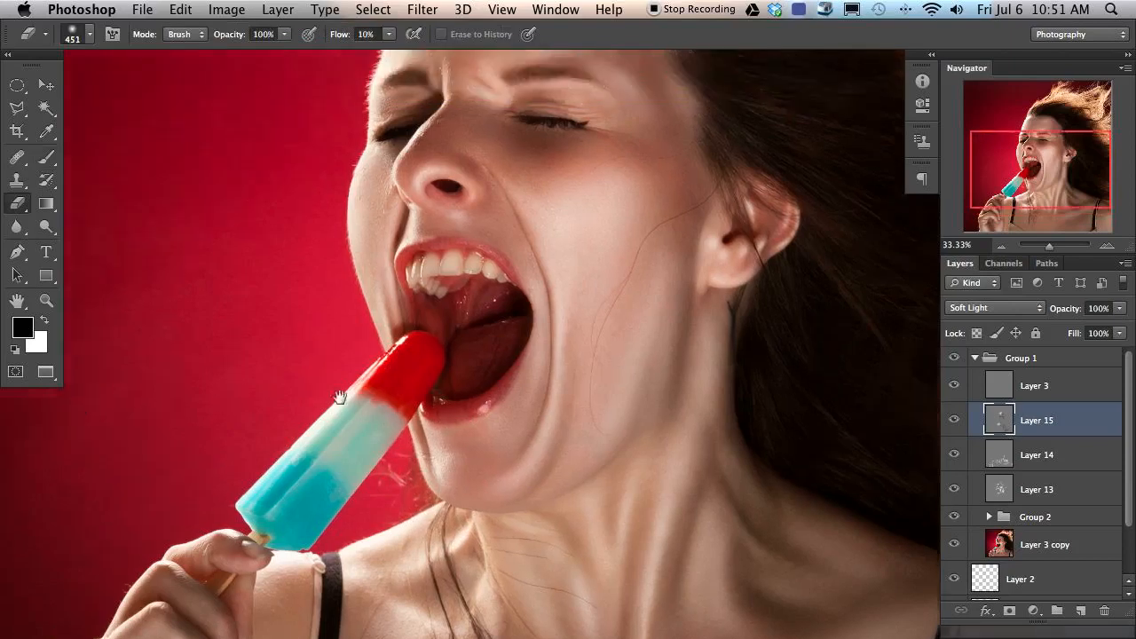
pyautogui.press('b')
pyautogui.moveTo(404, 334); pyautogui.dragTo(397, 335)
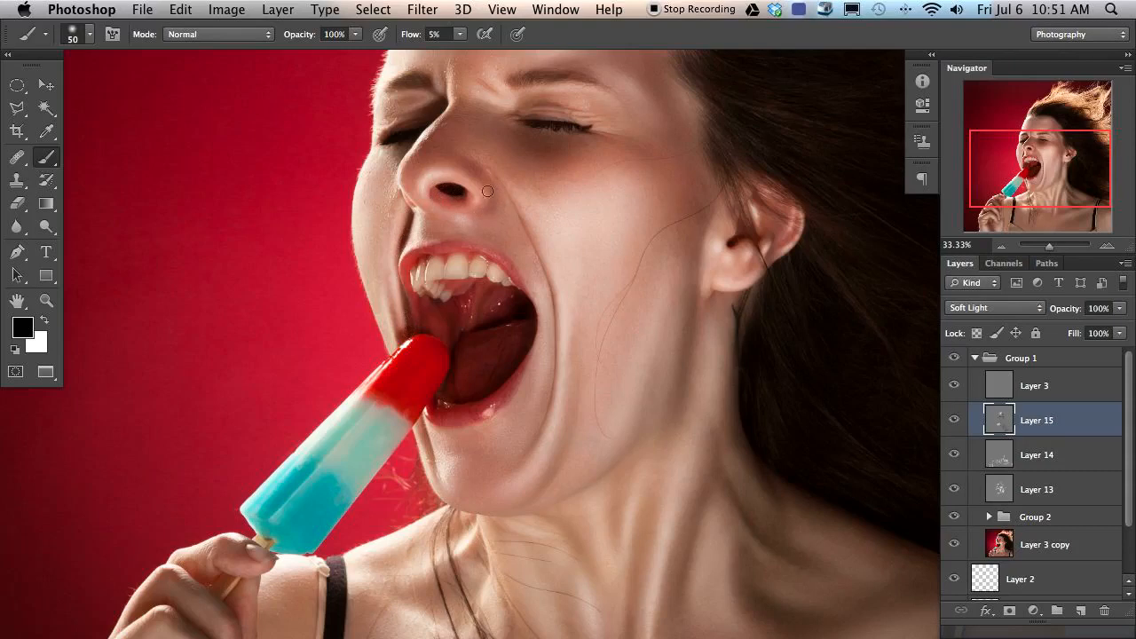
pyautogui.moveTo(459, 262); pyautogui.dragTo(478, 330)
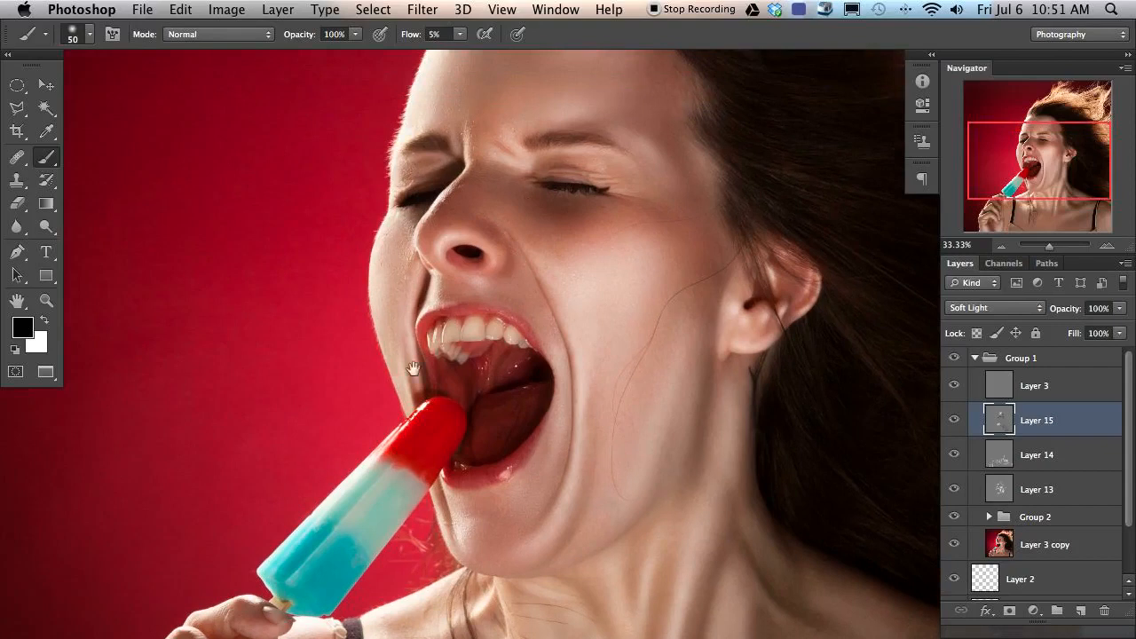
pyautogui.moveTo(393, 360); pyautogui.dragTo(430, 343)
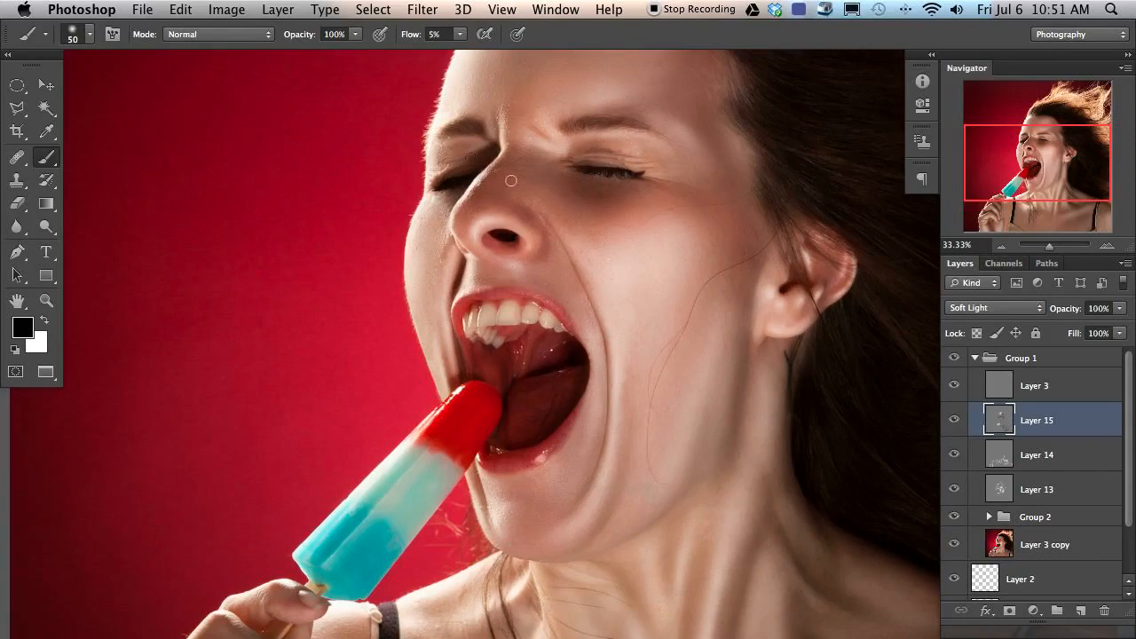
pyautogui.hscroll(5, 519, 377)
pyautogui.moveTo(395, 139); pyautogui.dragTo(420, 172)
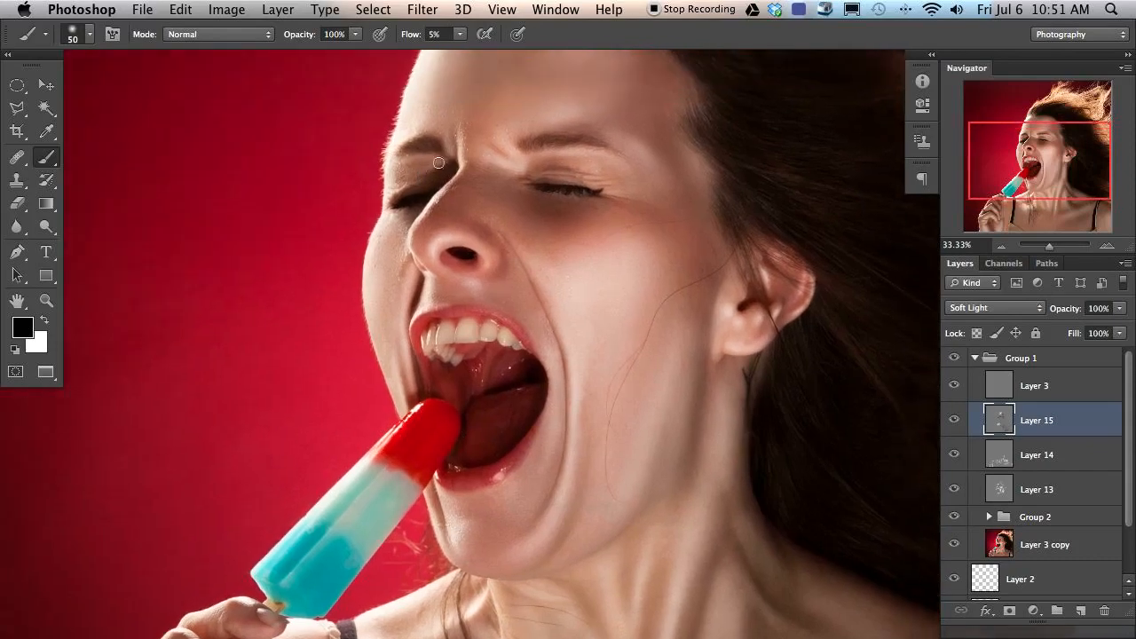
# Step: Compare the face shading with Layer 14 and Layer 13 hidden and shown
pyautogui.click(970, 463)
pyautogui.click(959, 457)
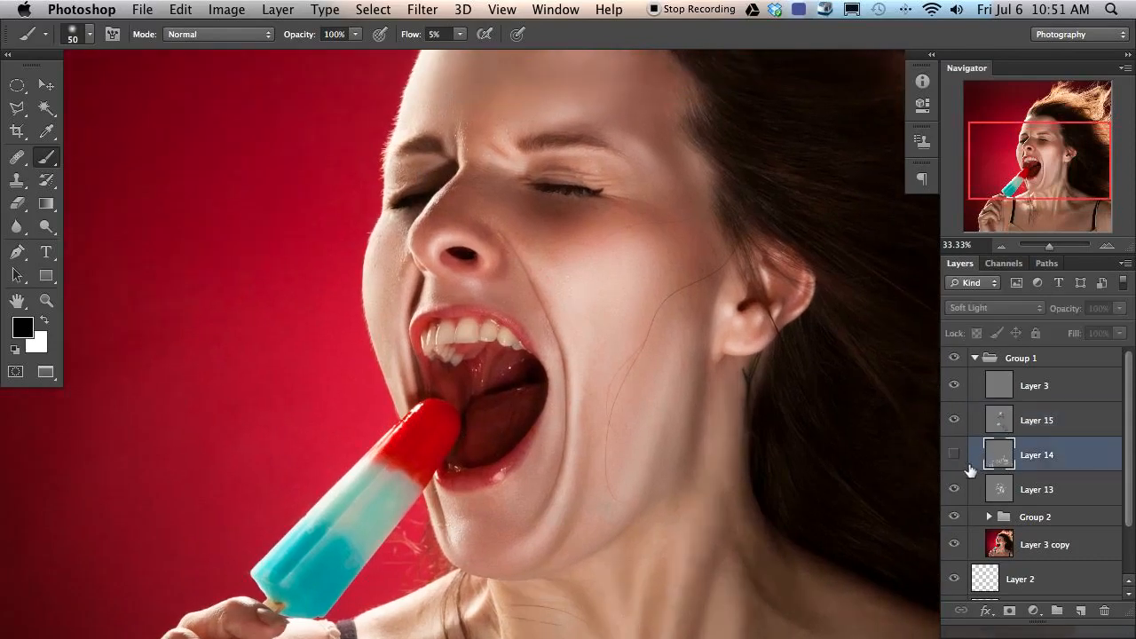
pyautogui.click(956, 492)
pyautogui.click(956, 494)
pyautogui.click(956, 493)
pyautogui.click(957, 494)
# Step: Soften the shading on Layer 13 over the far eyelid and the cheek with the Eraser at 10% flow
pyautogui.click(1000, 497)
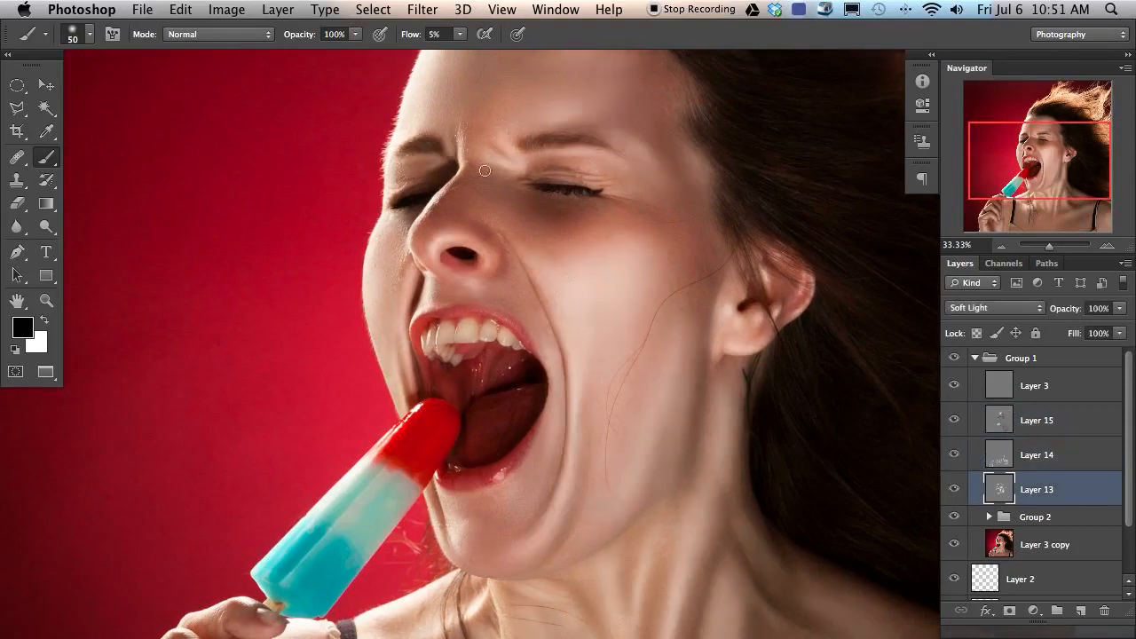
pyautogui.press('e')
pyautogui.moveTo(409, 153)
pyautogui.mouseDown()
pyautogui.moveTo(392, 152)
pyautogui.moveTo(434, 164)
pyautogui.moveTo(413, 165)
pyautogui.mouseUp()
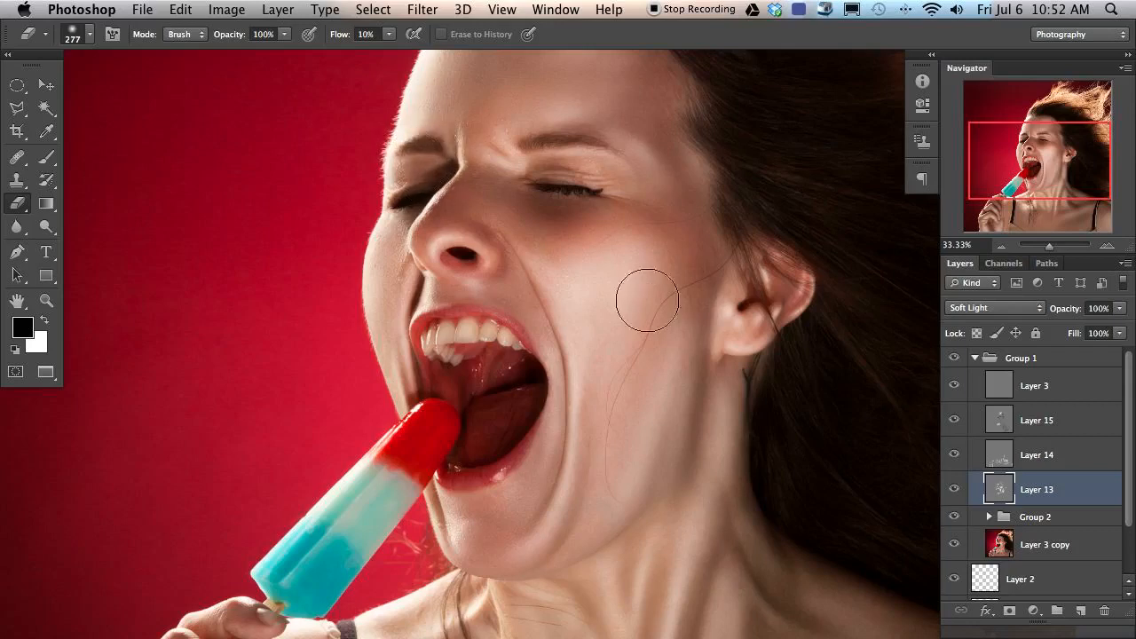
pyautogui.moveTo(581, 286); pyautogui.dragTo(592, 294)
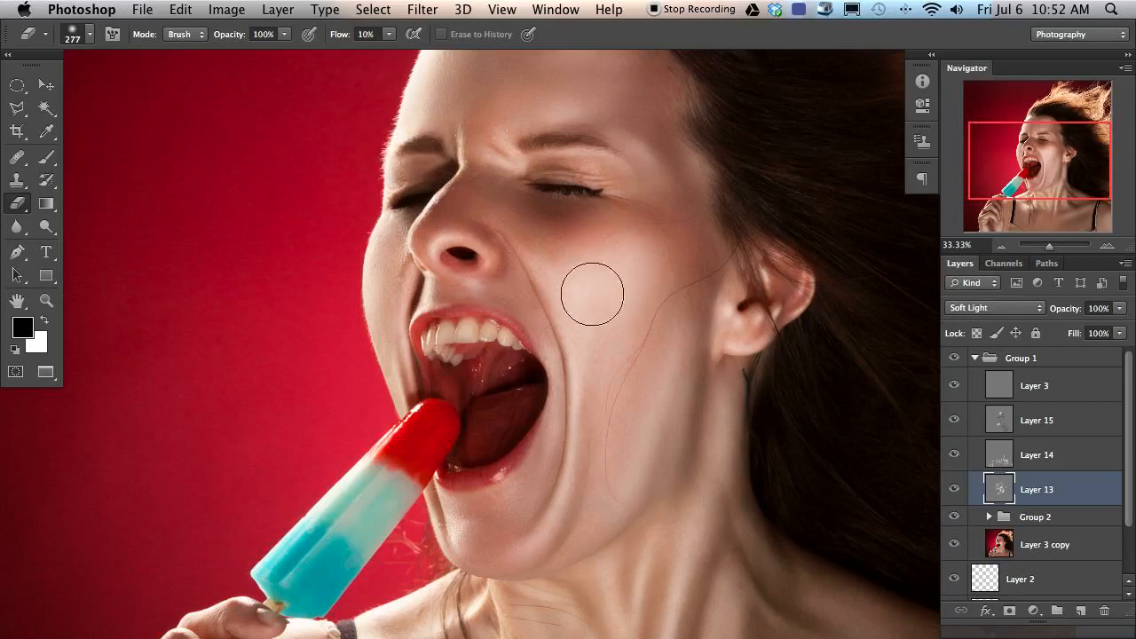
# Step: Select Layer 15 and check its burned shadows against the unshaded face by toggling its visibility
pyautogui.click(1053, 415)
pyautogui.click(955, 421)
pyautogui.click(956, 423)
pyautogui.click(957, 424)
pyautogui.click(957, 424)
# Step: Burn the base of the neck, the skin beside the bra strap and the hand with black on Layer 15
pyautogui.press('b')
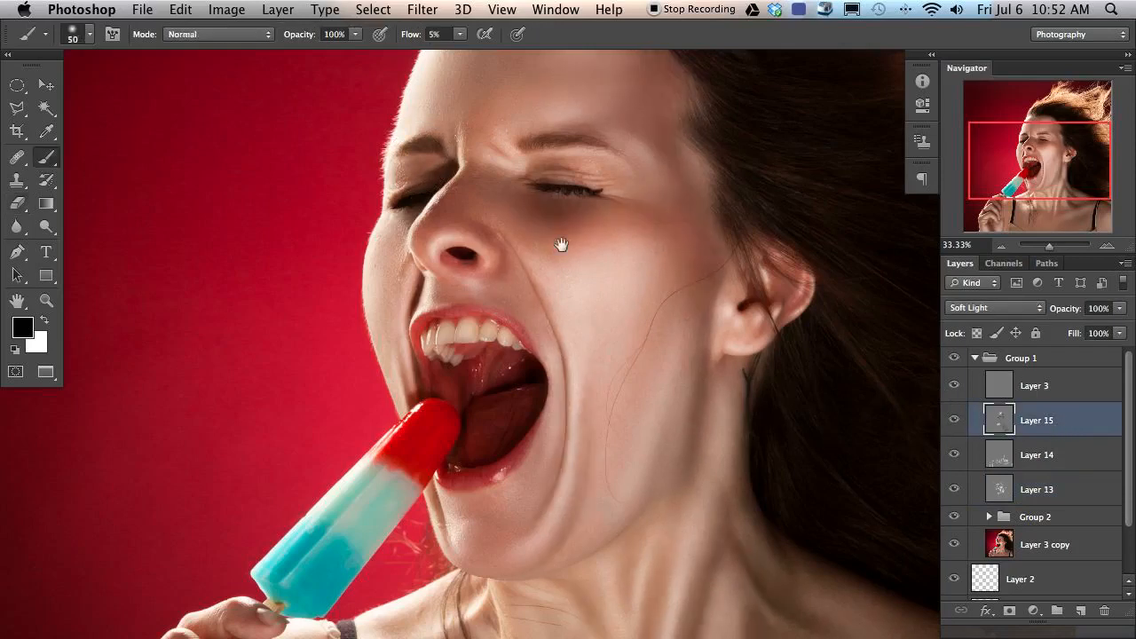
pyautogui.hscroll(-2, 443, 238)
pyautogui.press('super+minus')
pyautogui.press('super+minus')
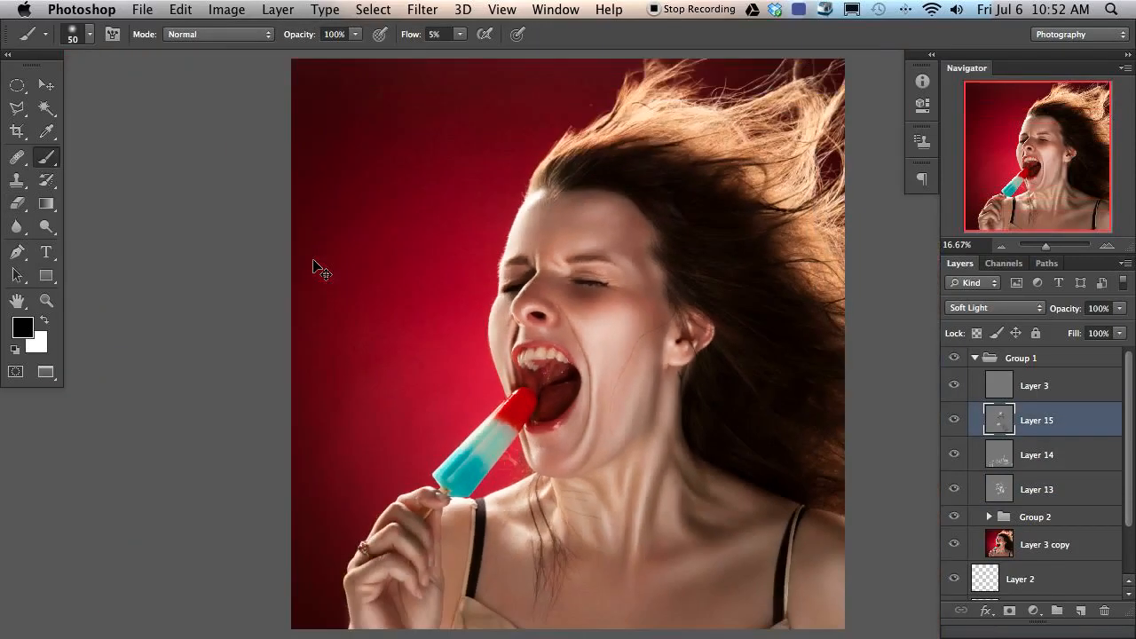
pyautogui.moveTo(629, 542)
pyautogui.mouseDown()
pyautogui.moveTo(593, 415)
pyautogui.moveTo(573, 420)
pyautogui.moveTo(586, 422)
pyautogui.mouseUp()
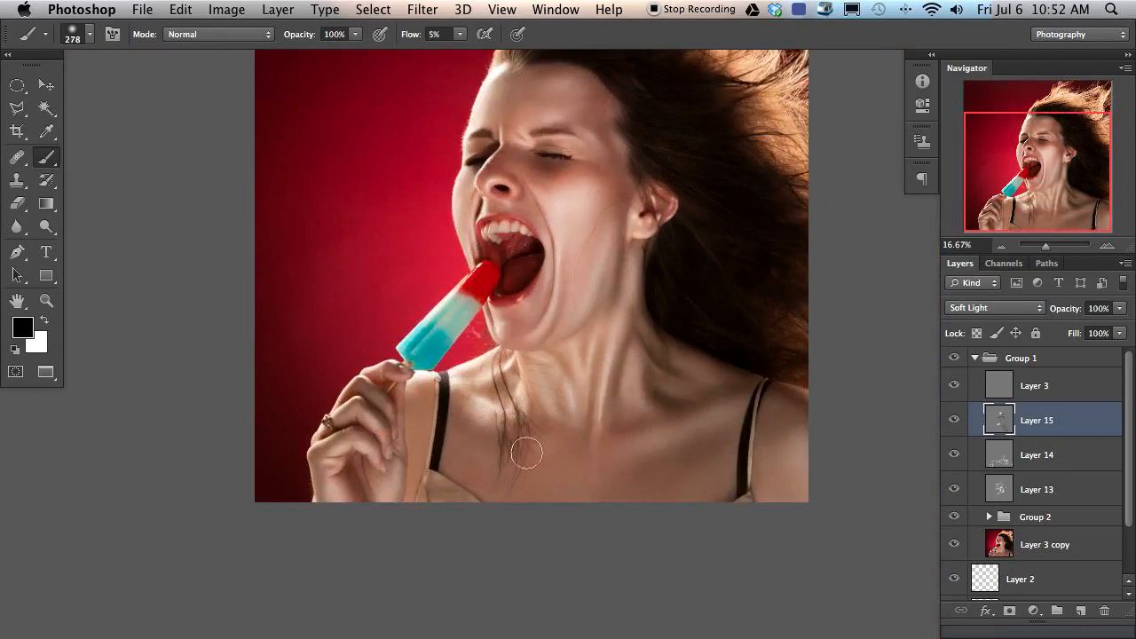
pyautogui.moveTo(549, 402)
pyautogui.mouseDown()
pyautogui.moveTo(518, 402)
pyautogui.moveTo(552, 408)
pyautogui.mouseUp()
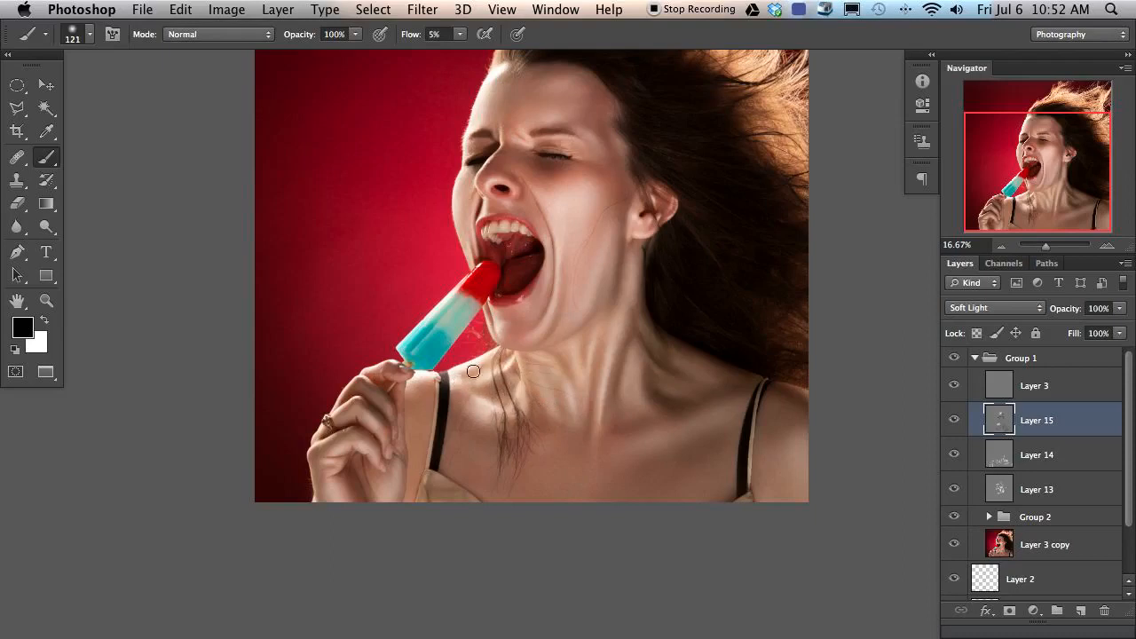
pyautogui.moveTo(421, 441); pyautogui.dragTo(430, 429)
pyautogui.moveTo(343, 423); pyautogui.dragTo(347, 425)
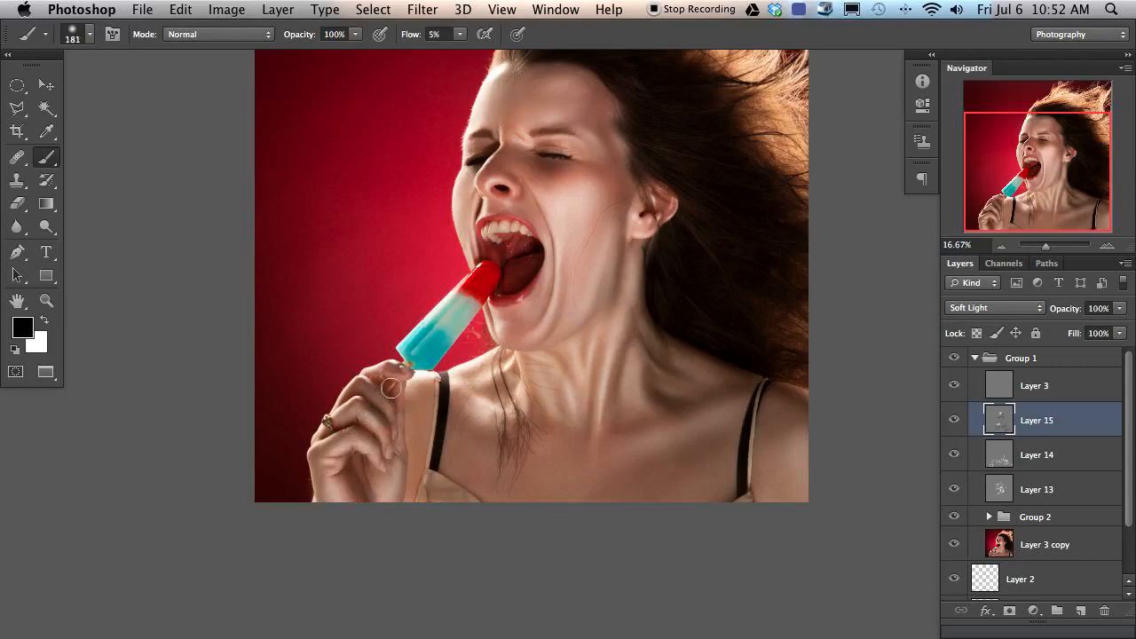
pyautogui.moveTo(730, 284); pyautogui.dragTo(680, 375)
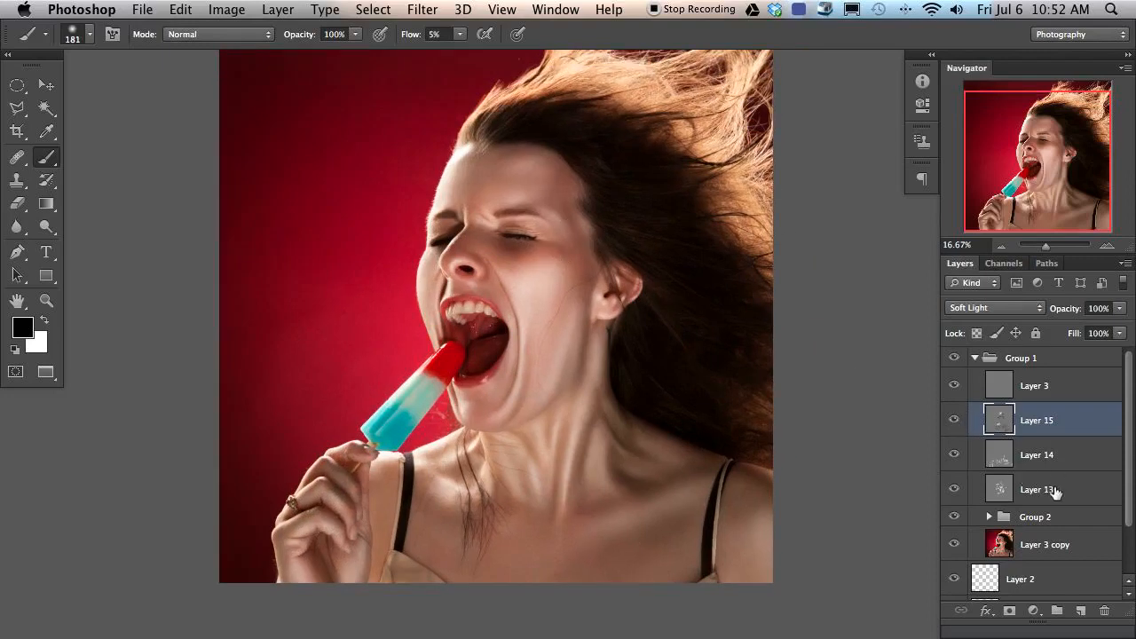
# Step: Group Layers 13, 14 and 15, and compare the portrait with the new group and Group 2 hidden and shown
pyautogui.keyDown('shift'); pyautogui.click(1050, 491); pyautogui.keyUp('shift')
pyautogui.press('super+g')
pyautogui.click(954, 414)
pyautogui.click(955, 414)
pyautogui.click(957, 427)
pyautogui.click(957, 428)
pyautogui.click(956, 417)
pyautogui.click(956, 417)
pyautogui.click(956, 418)
pyautogui.click(956, 418)
pyautogui.click(956, 418)
pyautogui.click(956, 418)
pyautogui.click(957, 420)
pyautogui.click(955, 416)
pyautogui.click(955, 433)
pyautogui.click(955, 432)
pyautogui.click(955, 433)
pyautogui.click(954, 433)
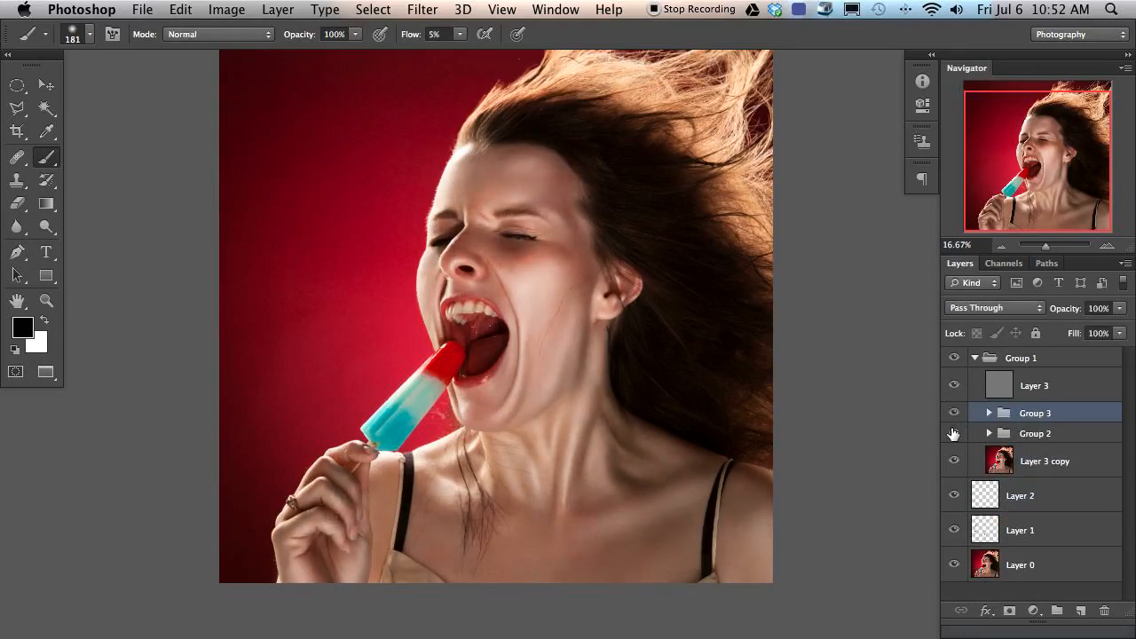
# Step: Examine the combined dodge and burn effect by repeatedly hiding and showing Group 3
pyautogui.click(956, 419)
pyautogui.click(956, 419)
pyautogui.click(956, 419)
pyautogui.click(957, 419)
pyautogui.click(958, 419)
pyautogui.click(958, 420)
pyautogui.click(956, 419)
pyautogui.click(955, 419)
pyautogui.click(956, 419)
pyautogui.click(957, 421)
pyautogui.click(957, 422)
pyautogui.click(957, 423)
pyautogui.click(957, 422)
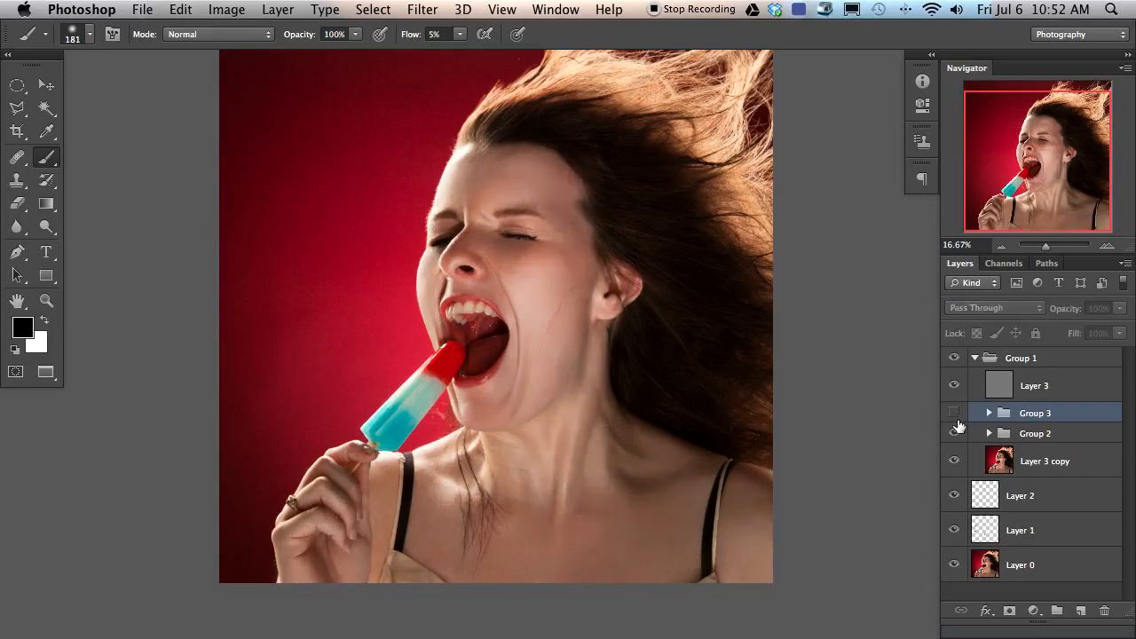
pyautogui.click(957, 424)
pyautogui.click(958, 422)
pyautogui.click(957, 422)
pyautogui.click(958, 423)
pyautogui.click(957, 422)
pyautogui.click(956, 423)
pyautogui.click(956, 423)
# Step: Add a layer above Layer 15 inside Group 3, fill it with 50% gray and set its blending to Soft Light
pyautogui.click(989, 413)
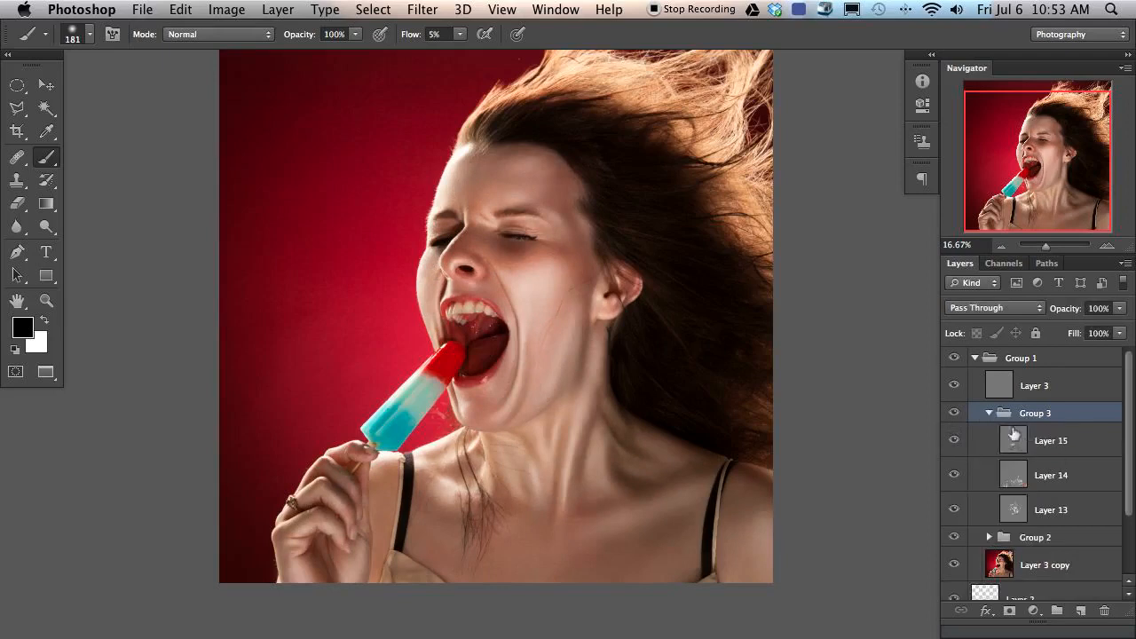
pyautogui.click(1038, 444)
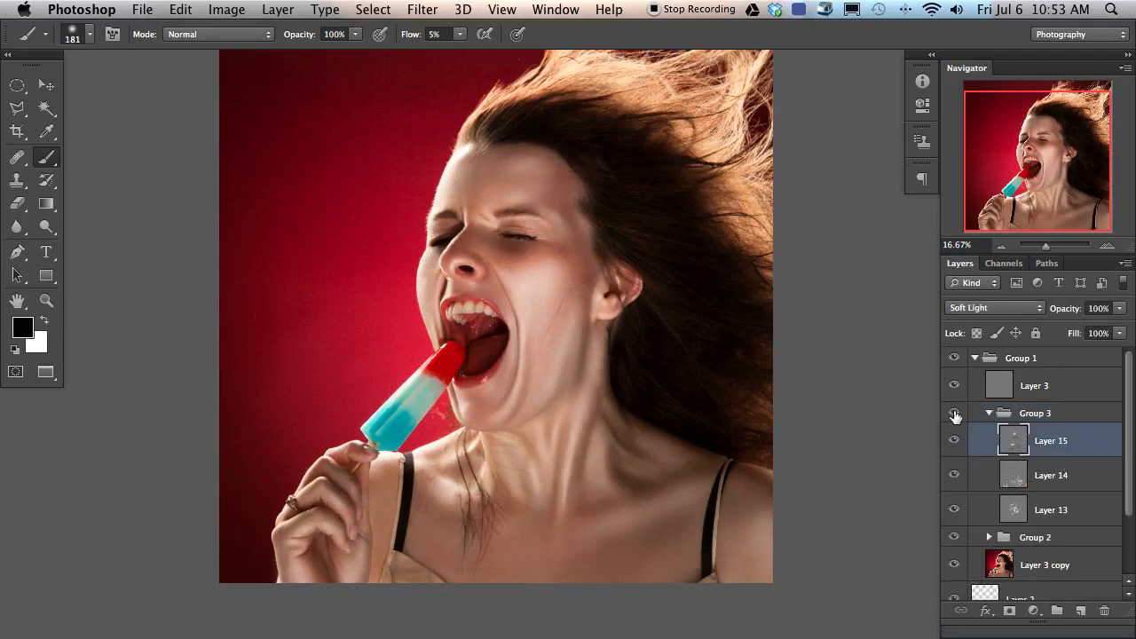
pyautogui.press('alt+shift+super+n')
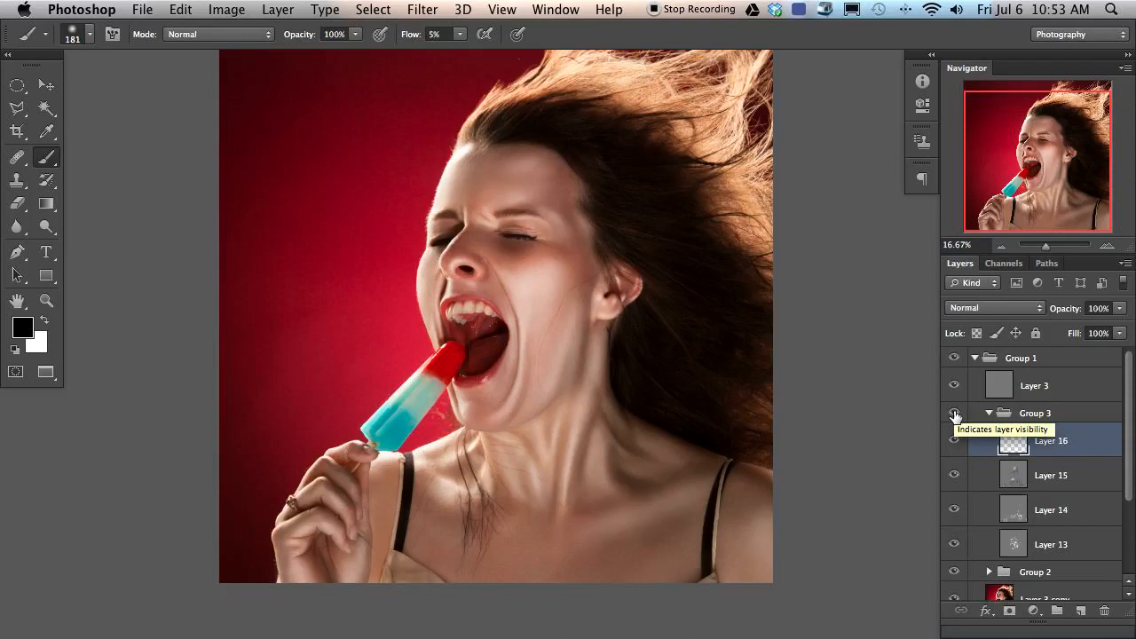
pyautogui.hotkey('shift', 'F5')
pyautogui.click(713, 127)
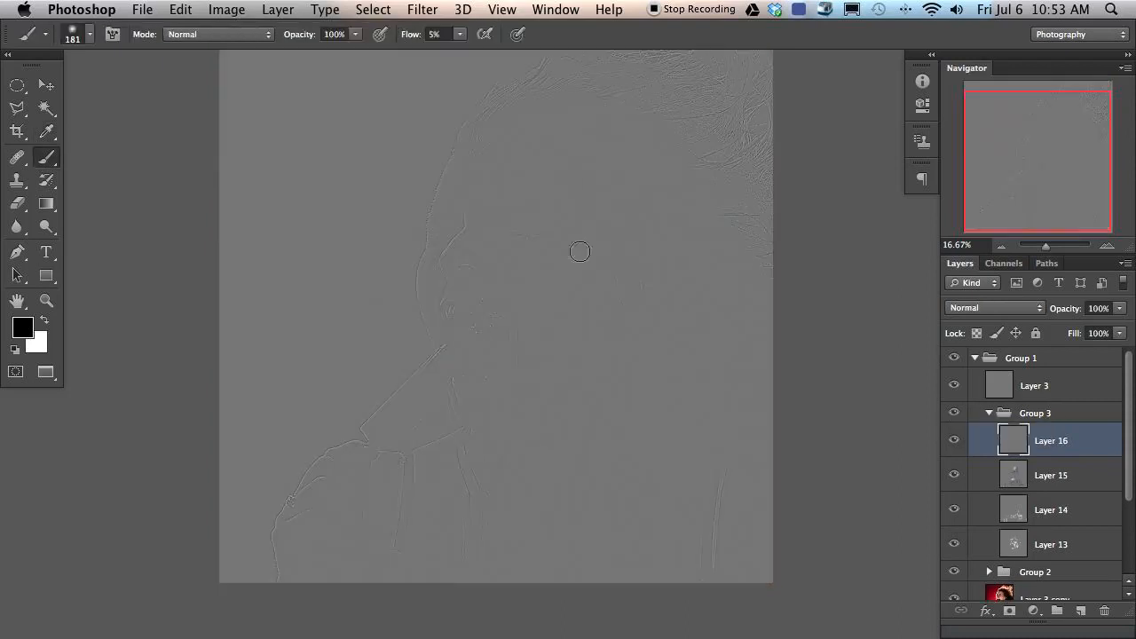
pyautogui.click(1009, 308)
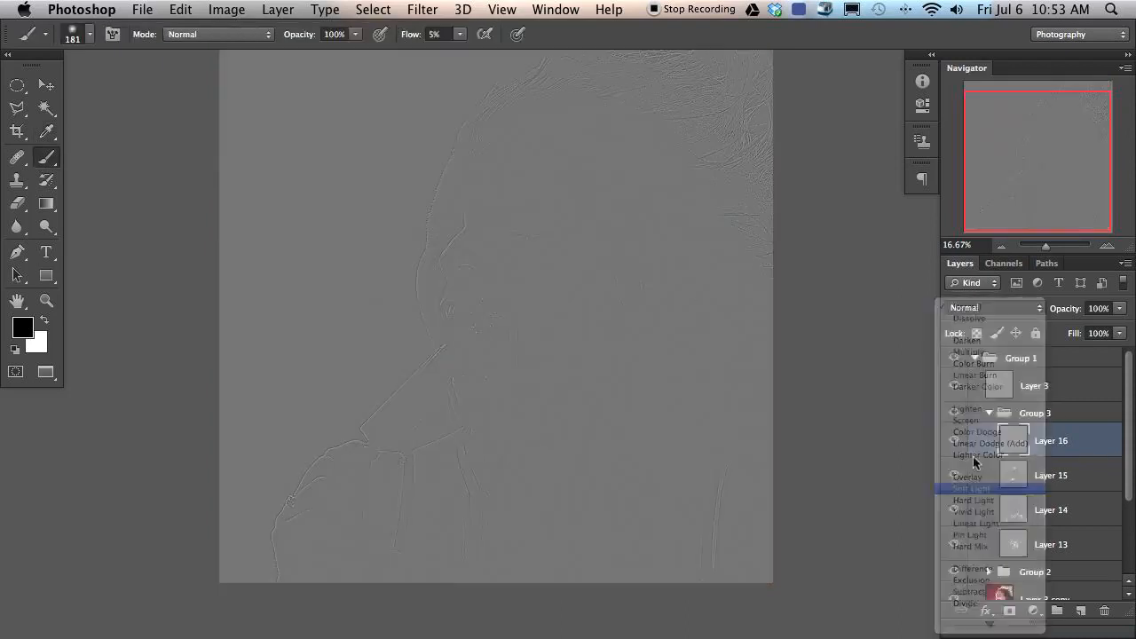
pyautogui.click(1004, 488)
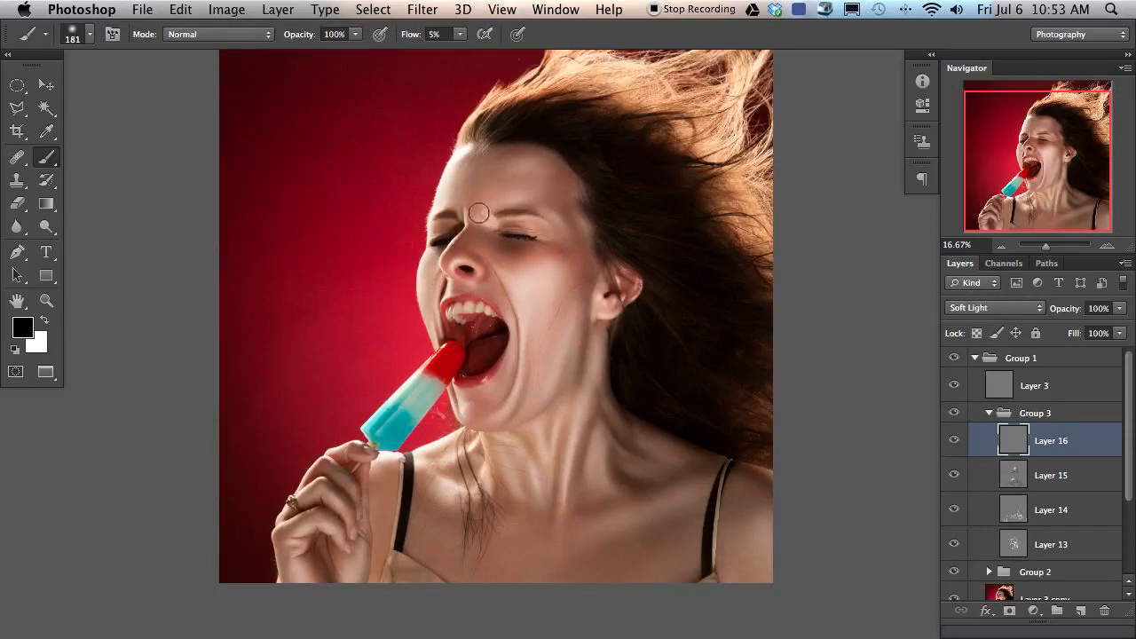
# Step: Dodge and burn the brows and the skin between them on Layer 16, alternating white and black at 5% flow
pyautogui.moveTo(502, 211); pyautogui.dragTo(513, 195)
pyautogui.press('x')
pyautogui.press('x')
pyautogui.press('x')
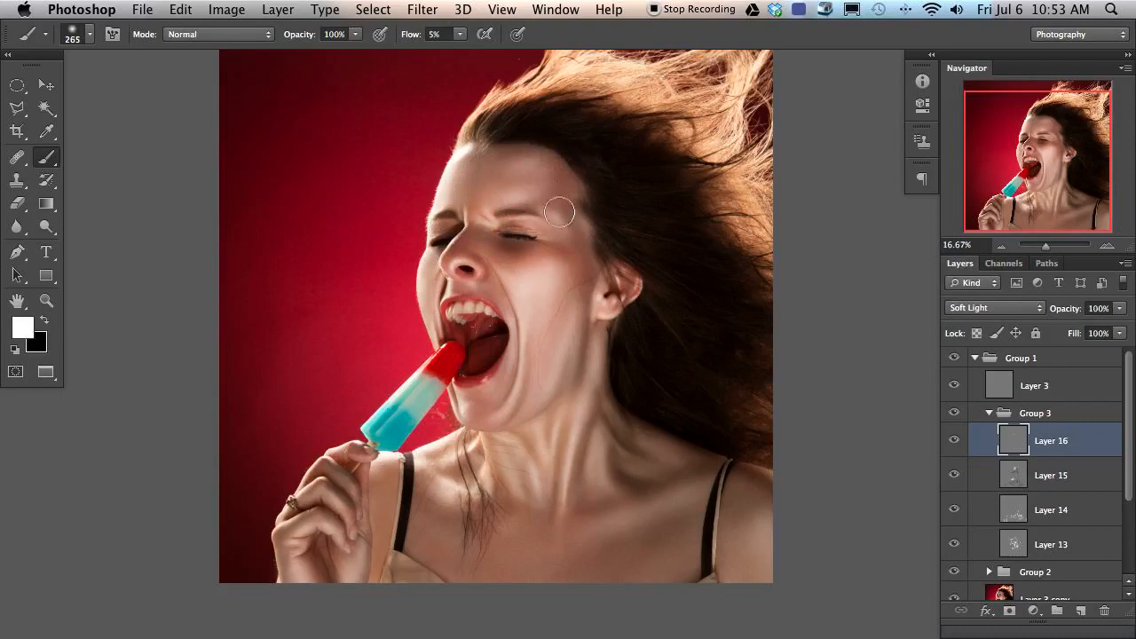
pyautogui.press('x')
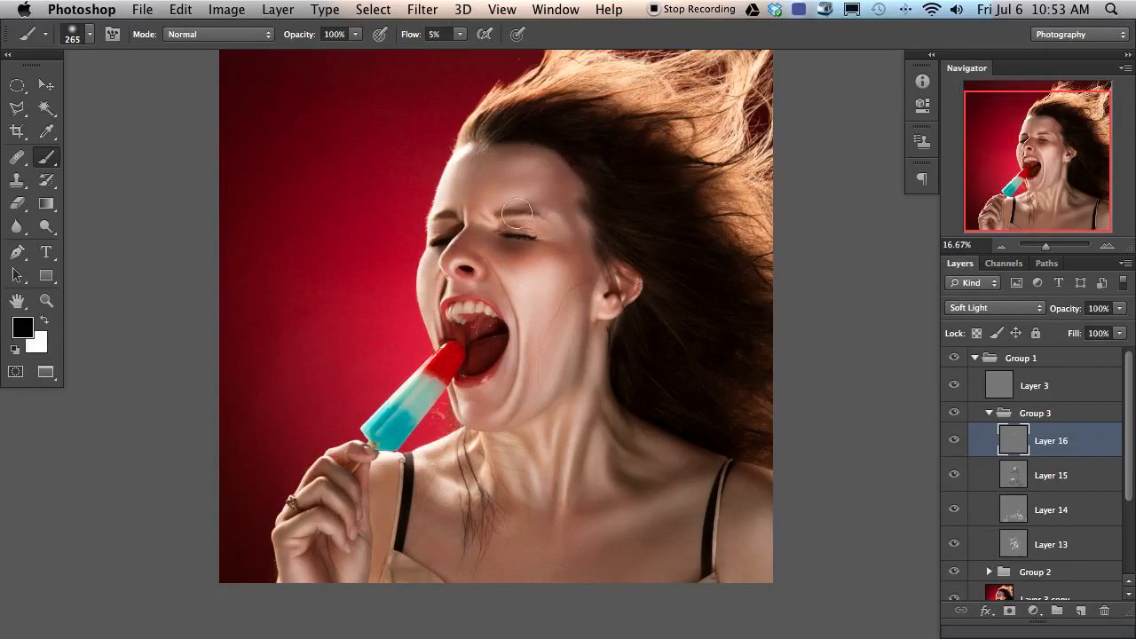
pyautogui.press('x')
pyautogui.moveTo(498, 213)
pyautogui.mouseDown()
pyautogui.moveTo(482, 208)
pyautogui.moveTo(496, 210)
pyautogui.moveTo(486, 224)
pyautogui.mouseUp()
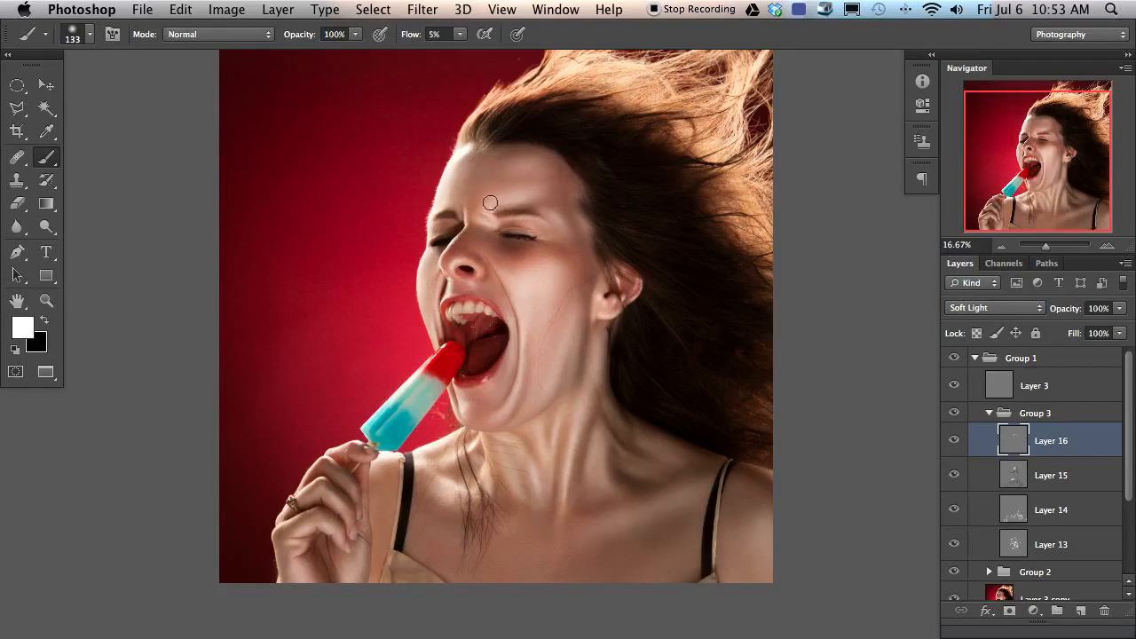
pyautogui.moveTo(526, 204); pyautogui.dragTo(489, 207)
pyautogui.moveTo(482, 201)
pyautogui.mouseDown()
pyautogui.moveTo(494, 212)
pyautogui.moveTo(553, 191)
pyautogui.mouseUp()
# Step: Raise the brush flow to 10% and dodge and burn the temple, upper forehead and area above the brows
pyautogui.press('x')
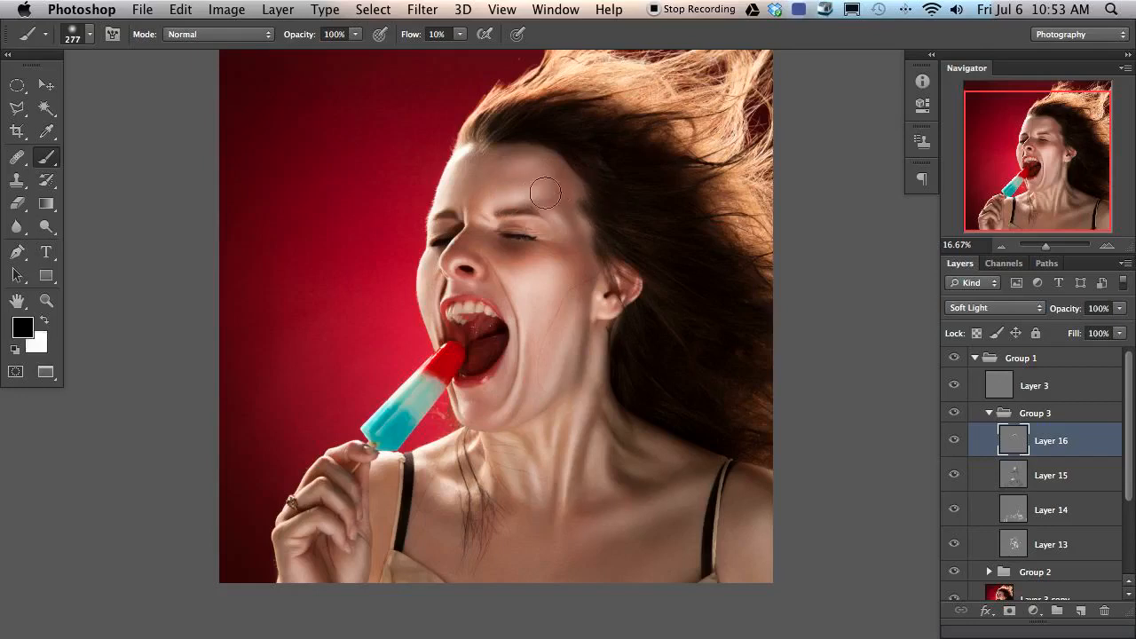
pyautogui.press('x')
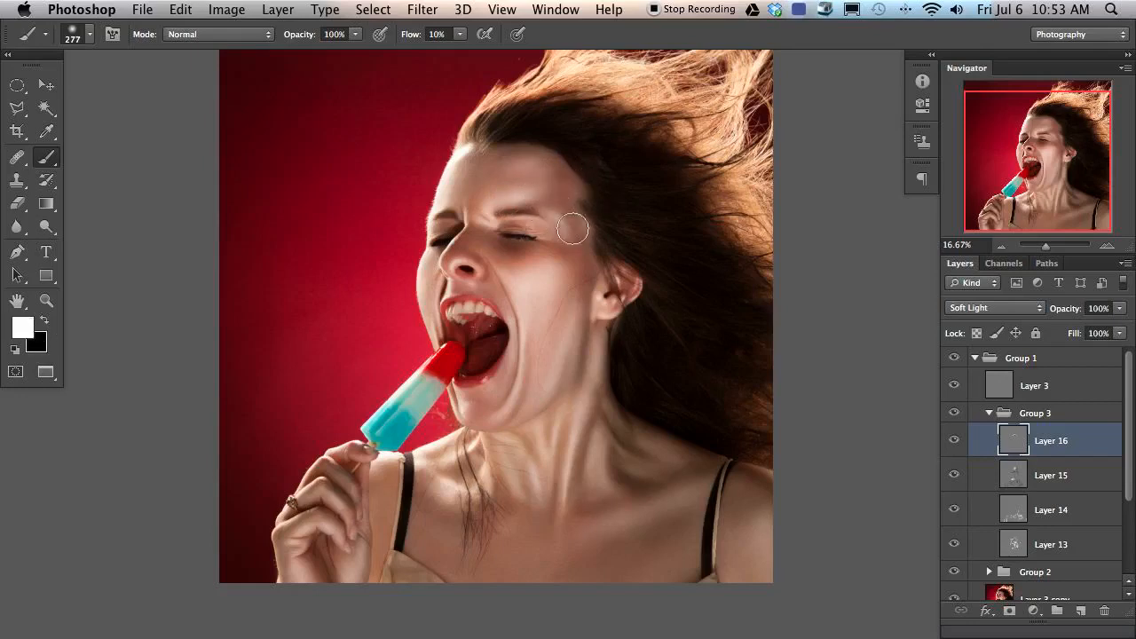
pyautogui.press('x')
pyautogui.press('x')
pyautogui.moveTo(559, 224); pyautogui.dragTo(549, 220)
pyautogui.press('x')
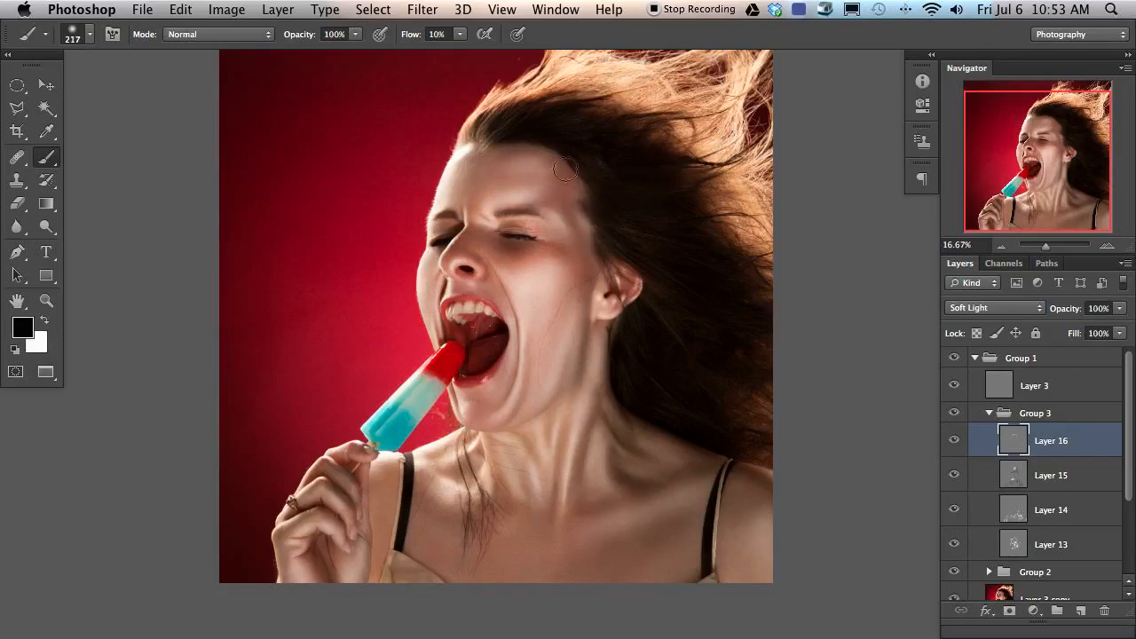
pyautogui.moveTo(538, 172); pyautogui.dragTo(543, 172)
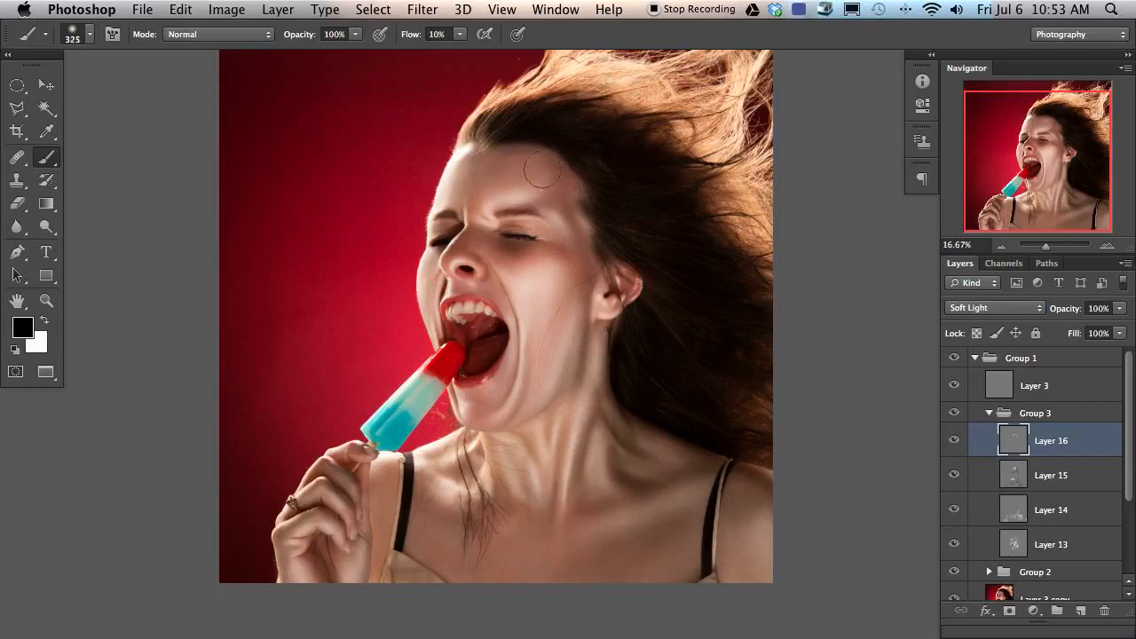
pyautogui.press('x')
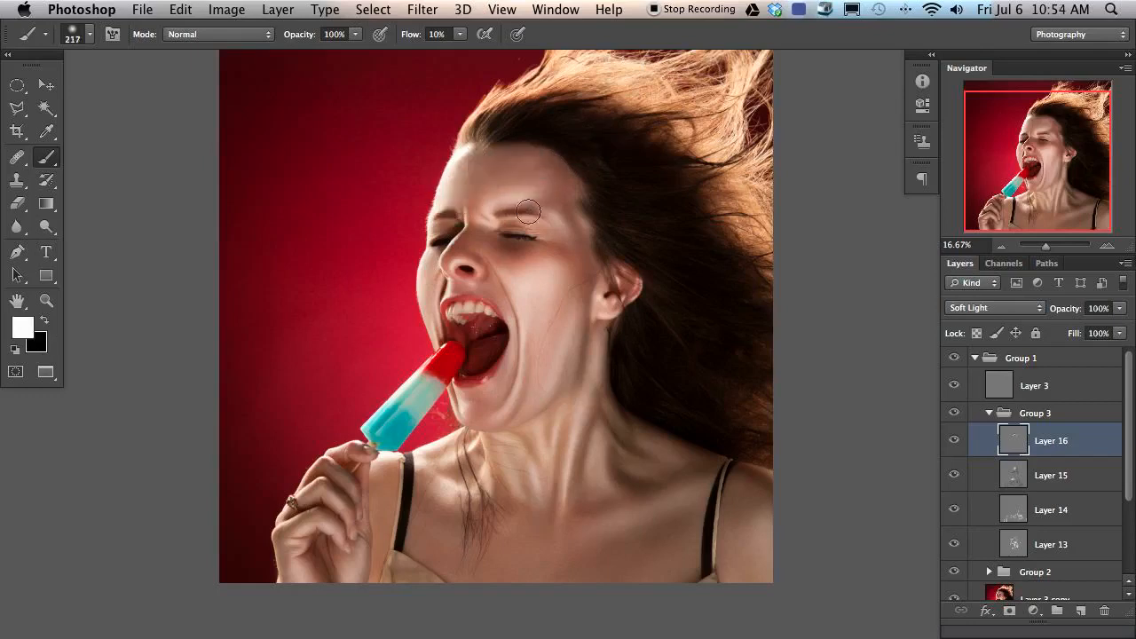
pyautogui.moveTo(494, 197)
pyautogui.mouseDown()
pyautogui.moveTo(442, 203)
pyautogui.moveTo(470, 201)
pyautogui.moveTo(450, 198)
pyautogui.mouseUp()
pyautogui.moveTo(451, 202)
pyautogui.mouseDown()
pyautogui.moveTo(435, 202)
pyautogui.moveTo(461, 213)
pyautogui.mouseUp()
# Step: Dodge the inner brow and lower forehead above the nose bridge with small white strokes
pyautogui.press('super+plus')
pyautogui.press('super+plus')
pyautogui.moveTo(339, 204); pyautogui.dragTo(430, 337)
pyautogui.moveTo(443, 219); pyautogui.dragTo(438, 221)
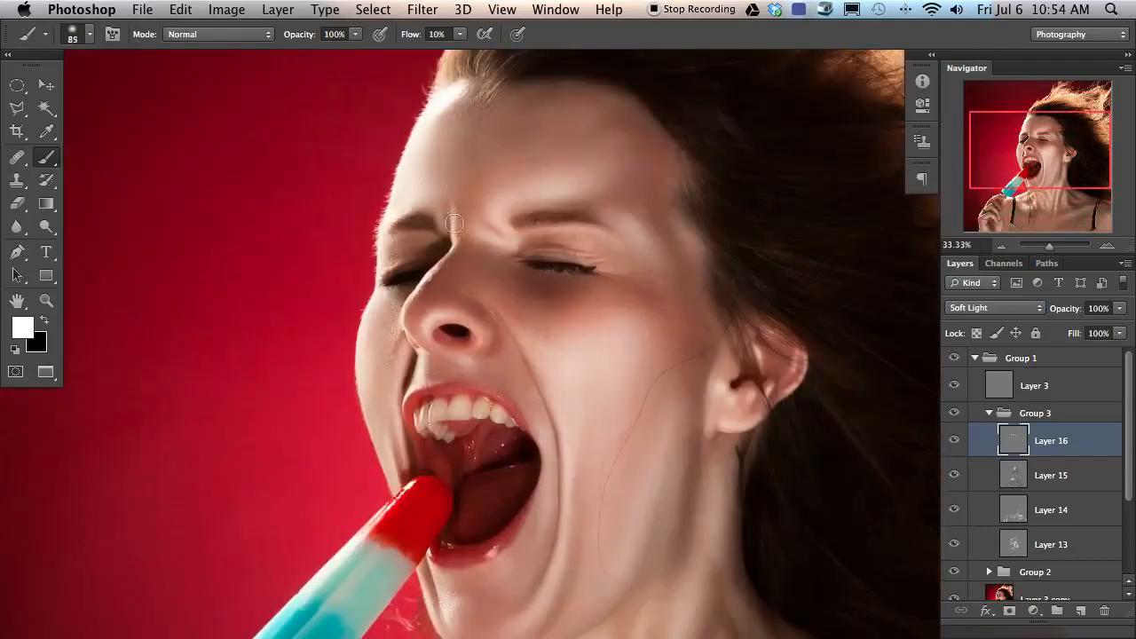
pyautogui.moveTo(467, 166); pyautogui.dragTo(462, 162)
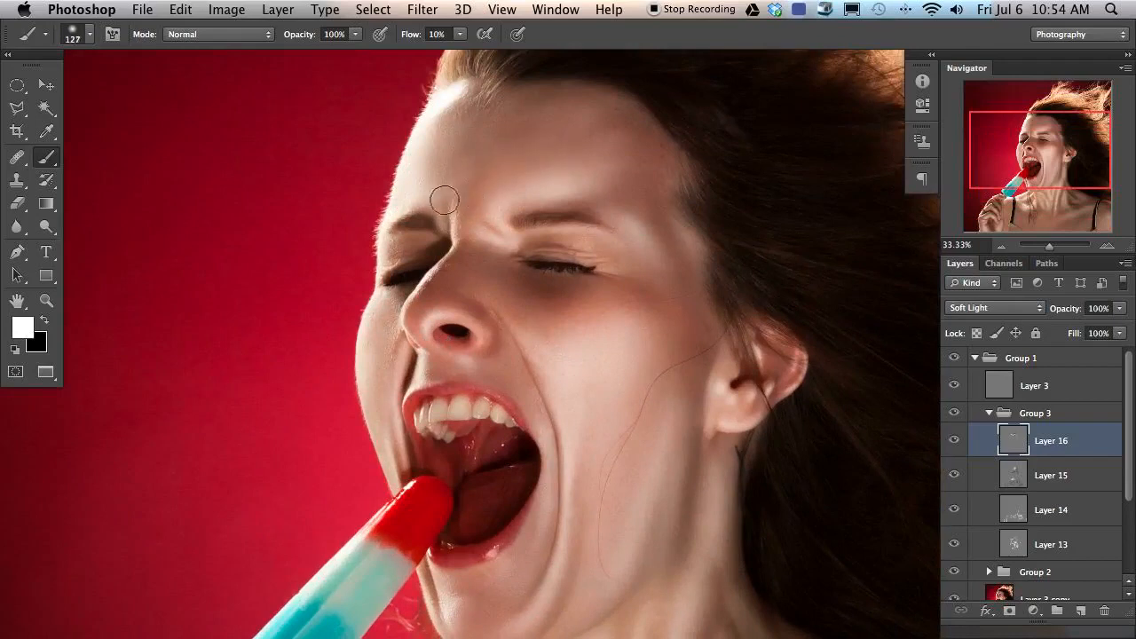
pyautogui.press('super+minus')
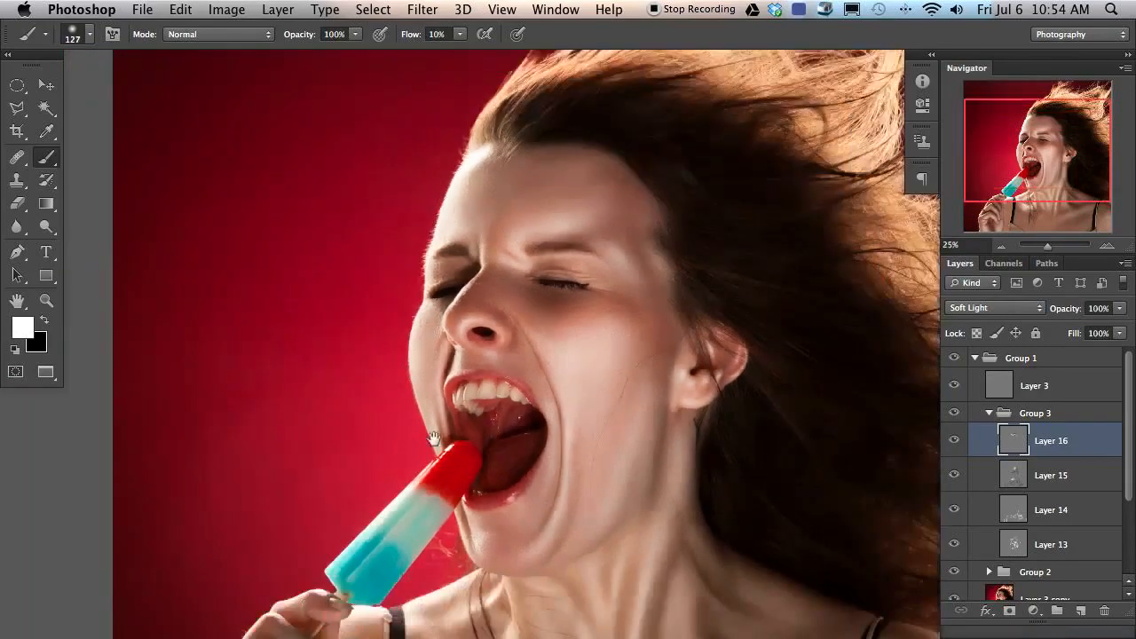
# Step: Dodge and burn the cheek, jaw and skin in front of the ear on Layer 16
pyautogui.moveTo(398, 337); pyautogui.dragTo(326, 321)
pyautogui.moveTo(538, 388); pyautogui.dragTo(507, 334)
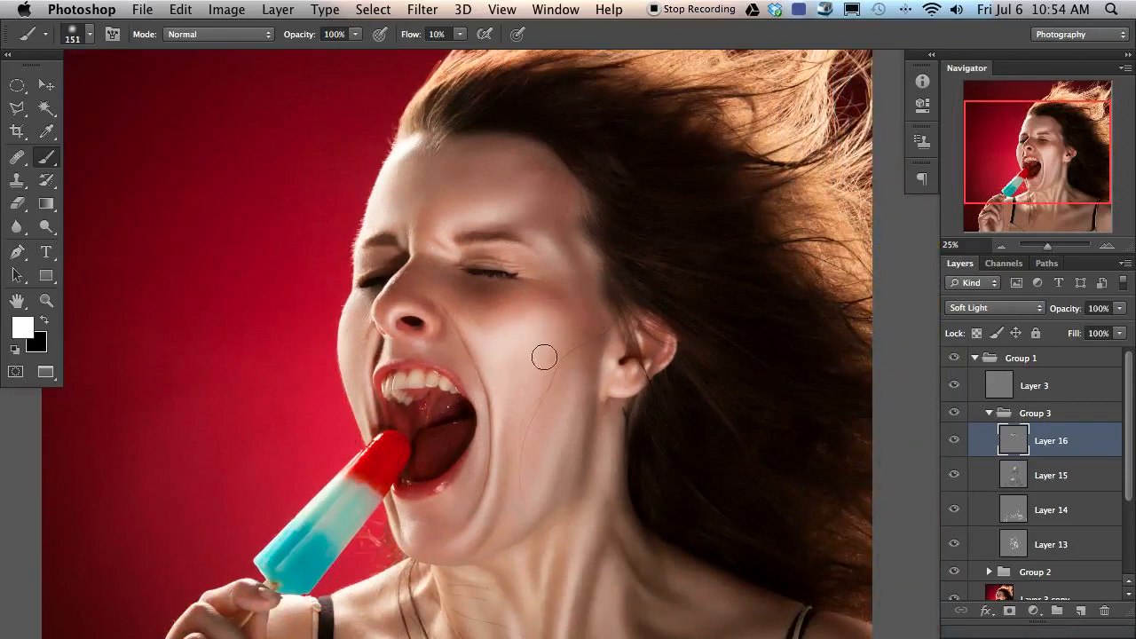
pyautogui.moveTo(629, 385); pyautogui.dragTo(618, 391)
pyautogui.moveTo(542, 496)
pyautogui.mouseDown()
pyautogui.moveTo(557, 405)
pyautogui.moveTo(595, 404)
pyautogui.mouseUp()
pyautogui.press('x')
pyautogui.moveTo(623, 339)
pyautogui.mouseDown()
pyautogui.moveTo(616, 401)
pyautogui.moveTo(637, 339)
pyautogui.moveTo(612, 385)
pyautogui.moveTo(631, 360)
pyautogui.mouseUp()
pyautogui.moveTo(392, 442); pyautogui.dragTo(419, 475)
pyautogui.moveTo(497, 330); pyautogui.dragTo(484, 370)
pyautogui.moveTo(522, 307); pyautogui.dragTo(539, 311)
pyautogui.press('x')
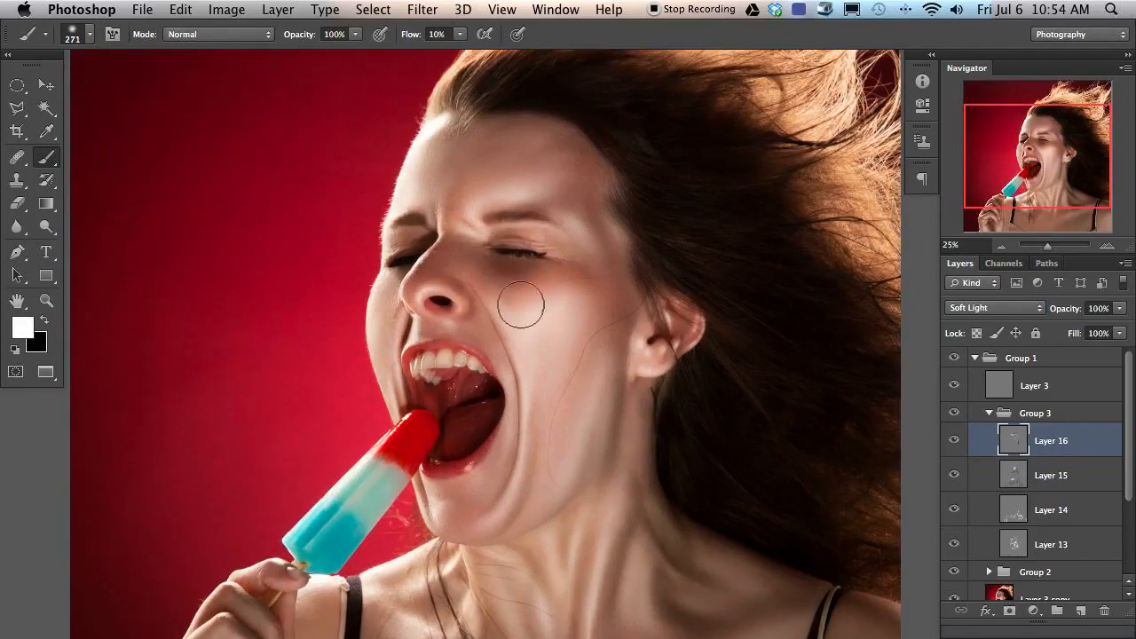
# Step: Shape the nose and nostril area with a 127 px brush, switching between white and black
pyautogui.moveTo(446, 513); pyautogui.dragTo(451, 479)
pyautogui.moveTo(426, 261); pyautogui.dragTo(416, 262)
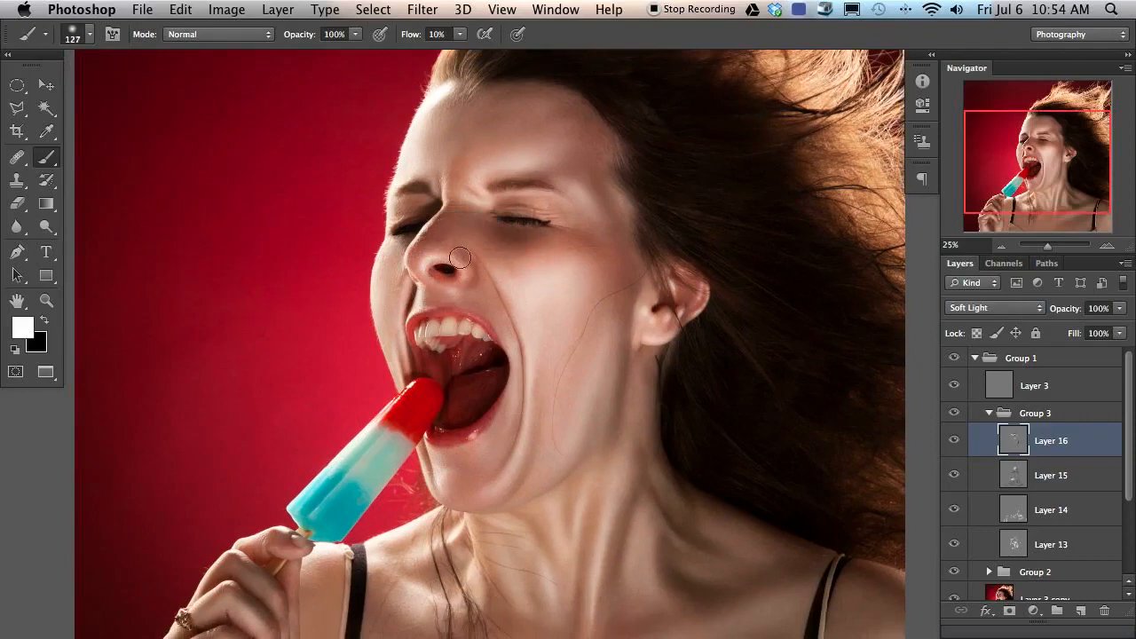
pyautogui.moveTo(482, 318); pyautogui.dragTo(499, 309)
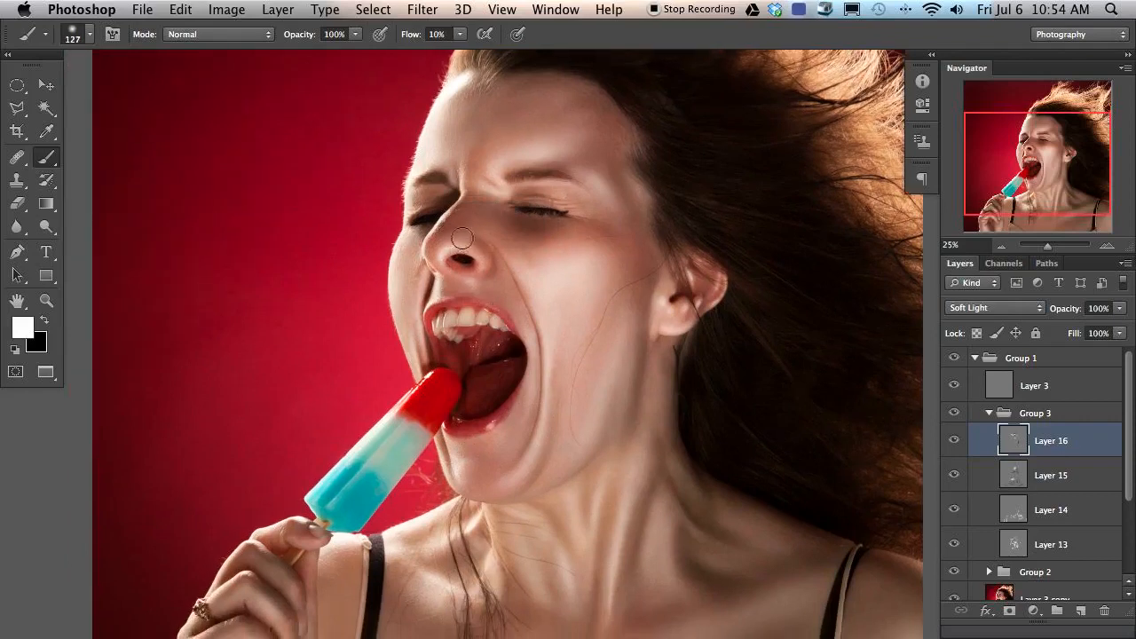
pyautogui.press('x')
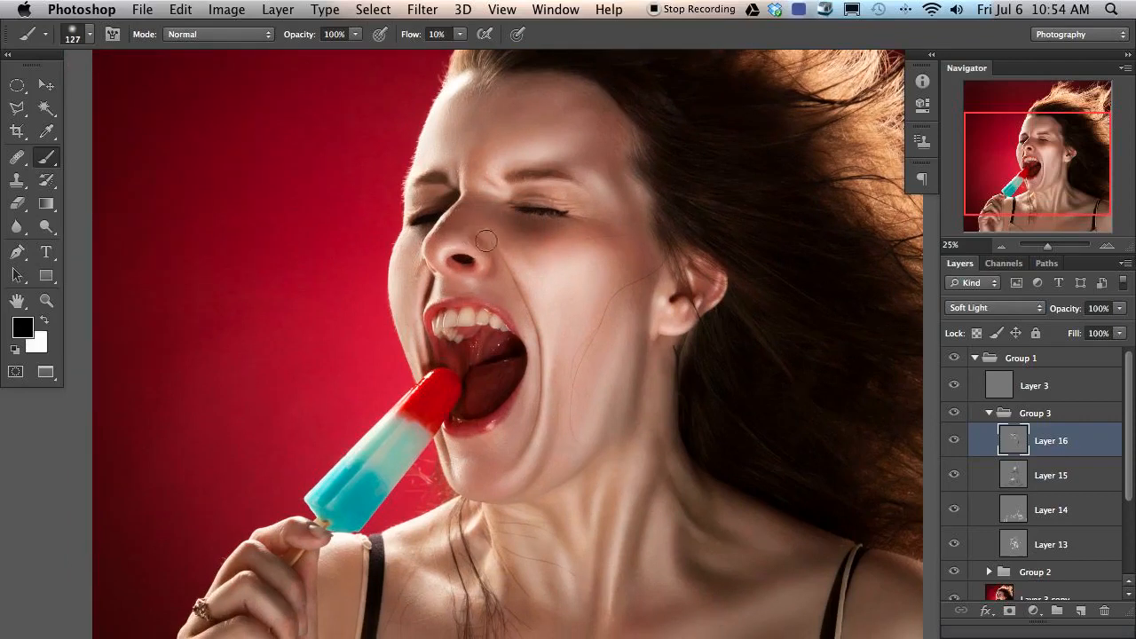
pyautogui.press('x')
# Step: Refine the light and shadow around the lower lip and mouth corner with a 63 px brush
pyautogui.moveTo(441, 402)
pyautogui.mouseDown()
pyautogui.moveTo(472, 443)
pyautogui.moveTo(464, 373)
pyautogui.moveTo(488, 314)
pyautogui.mouseUp()
pyautogui.moveTo(455, 431)
pyautogui.mouseDown()
pyautogui.moveTo(462, 388)
pyautogui.moveTo(501, 384)
pyautogui.mouseUp()
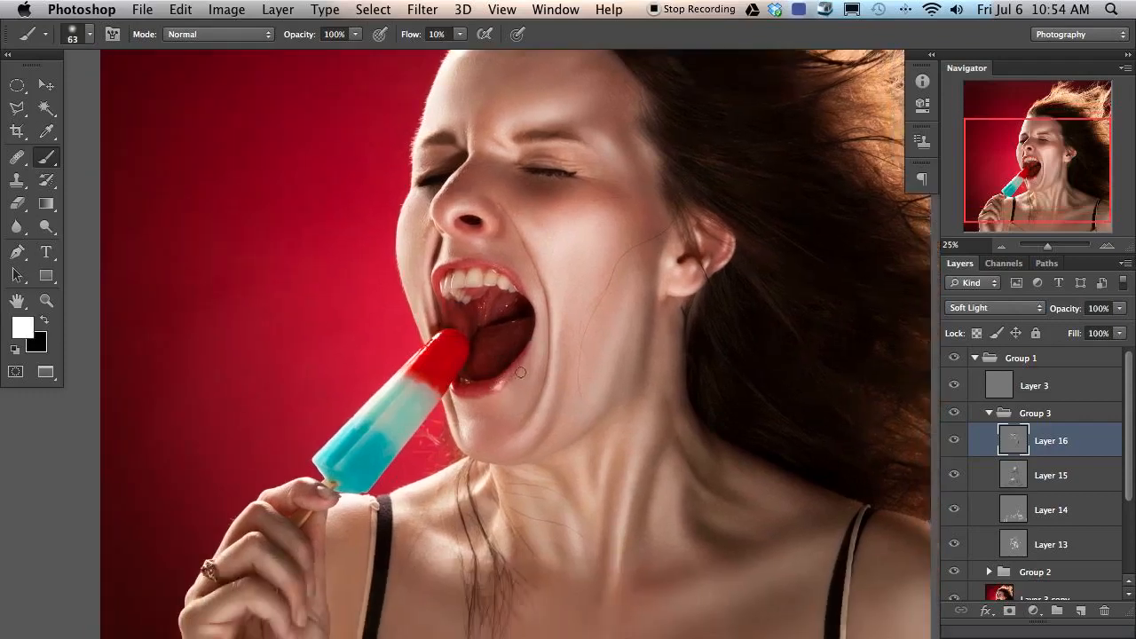
pyautogui.press('x')
pyautogui.press('x')
pyautogui.moveTo(499, 333); pyautogui.dragTo(528, 330)
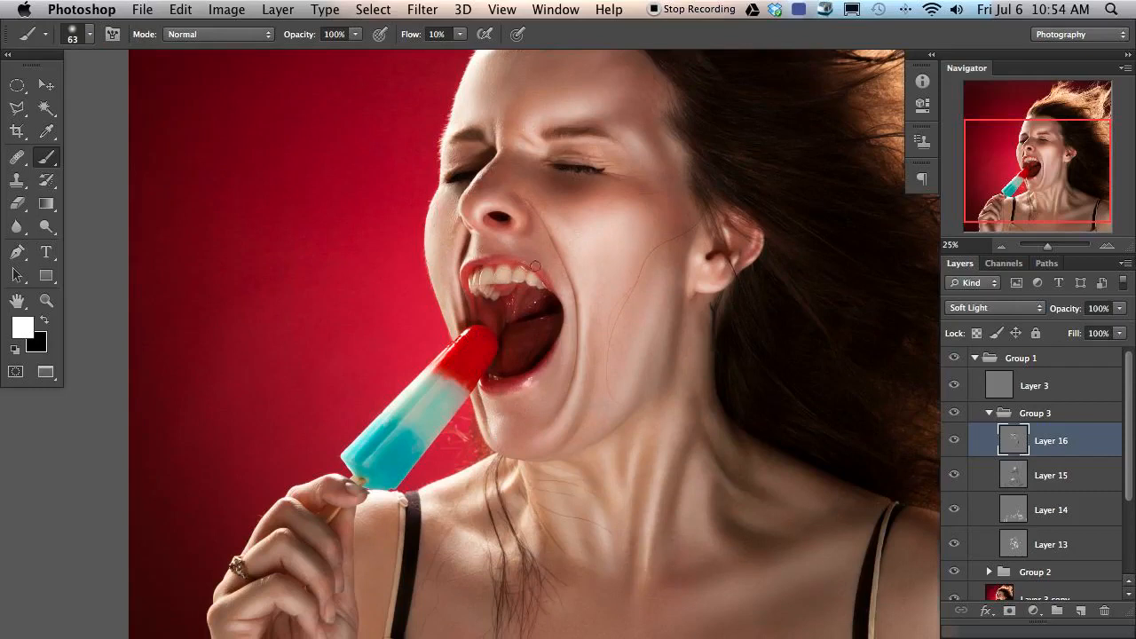
pyautogui.moveTo(544, 277); pyautogui.dragTo(535, 277)
# Step: Rotate the canvas view to -95° and dodge and burn the upper lip's corner with a small brush
pyautogui.press('r')
pyautogui.moveTo(435, 254); pyautogui.dragTo(424, 411)
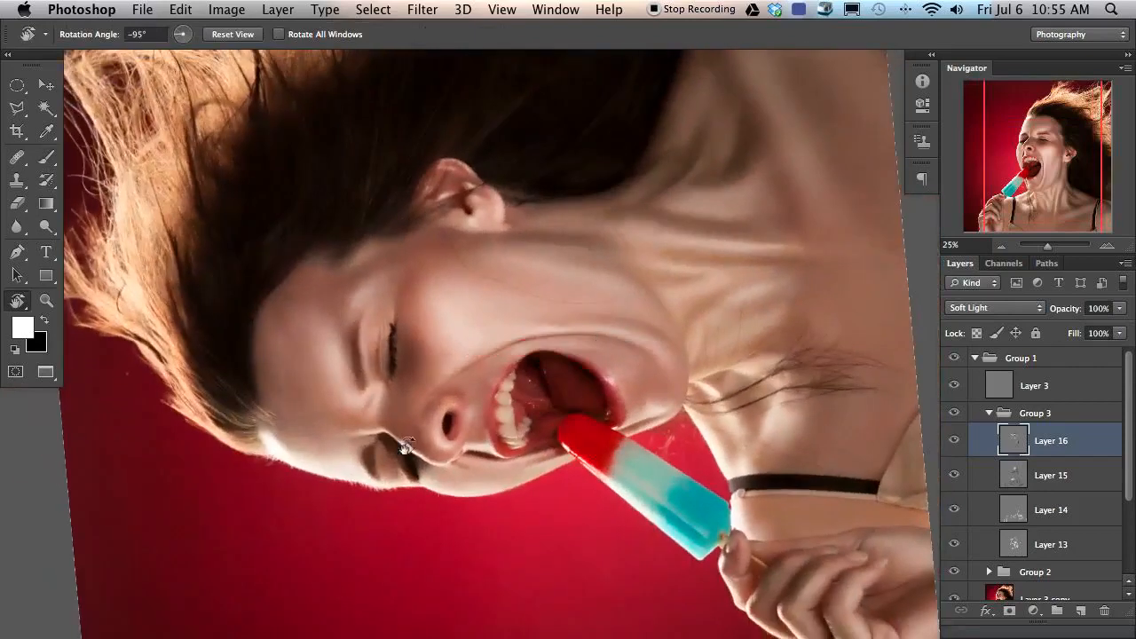
pyautogui.moveTo(437, 478); pyautogui.dragTo(436, 400)
pyautogui.press('super+plus')
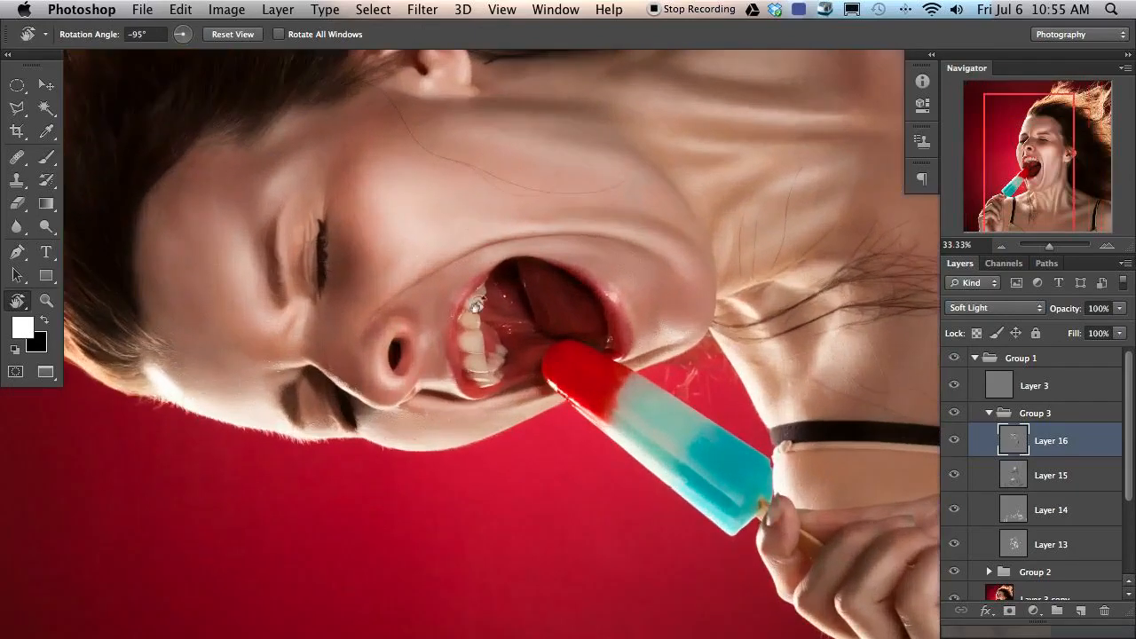
pyautogui.press('b')
pyautogui.moveTo(477, 291)
pyautogui.mouseDown()
pyautogui.moveTo(462, 295)
pyautogui.moveTo(474, 292)
pyautogui.mouseUp()
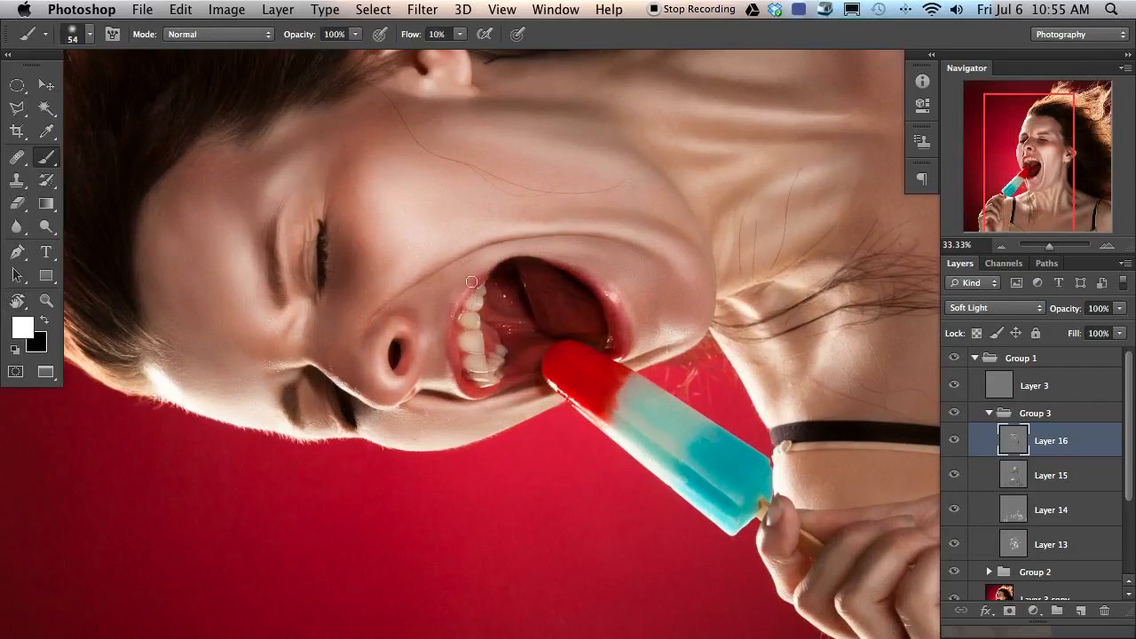
pyautogui.press('x')
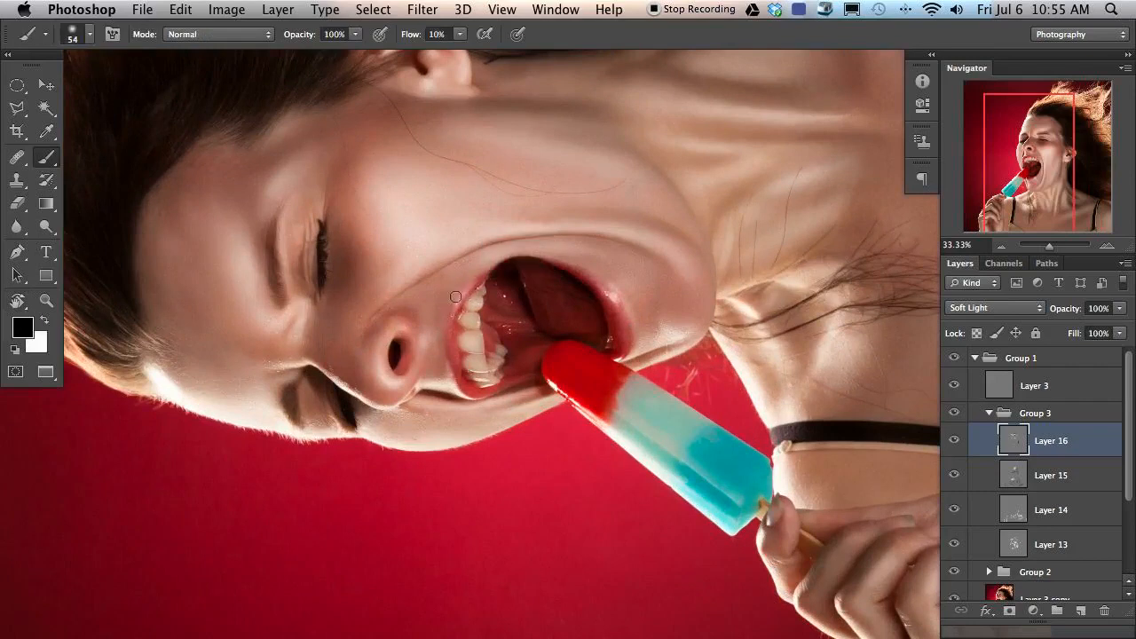
pyautogui.moveTo(480, 304)
pyautogui.mouseDown()
pyautogui.moveTo(456, 309)
pyautogui.moveTo(469, 299)
pyautogui.mouseUp()
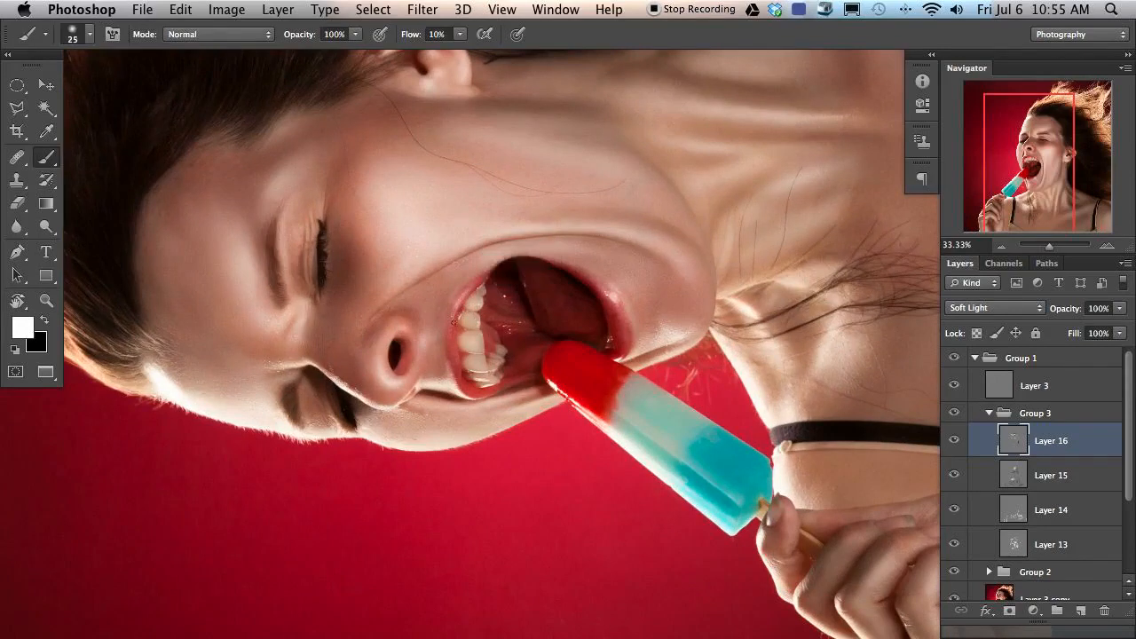
# Step: Return the canvas view to 0° and burn the skin above the upper lip with black
pyautogui.press('r')
pyautogui.moveTo(437, 354)
pyautogui.mouseDown()
pyautogui.moveTo(417, 377)
pyautogui.moveTo(448, 386)
pyautogui.moveTo(479, 355)
pyautogui.mouseUp()
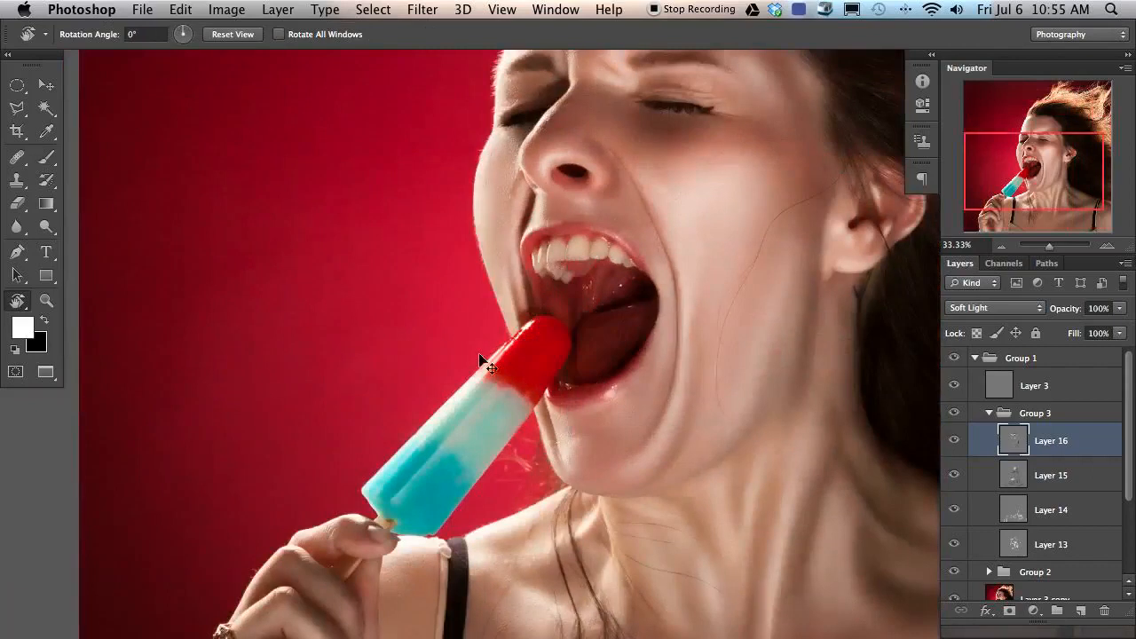
pyautogui.press('super+minus')
pyautogui.press('super+minus')
pyautogui.press('super+plus')
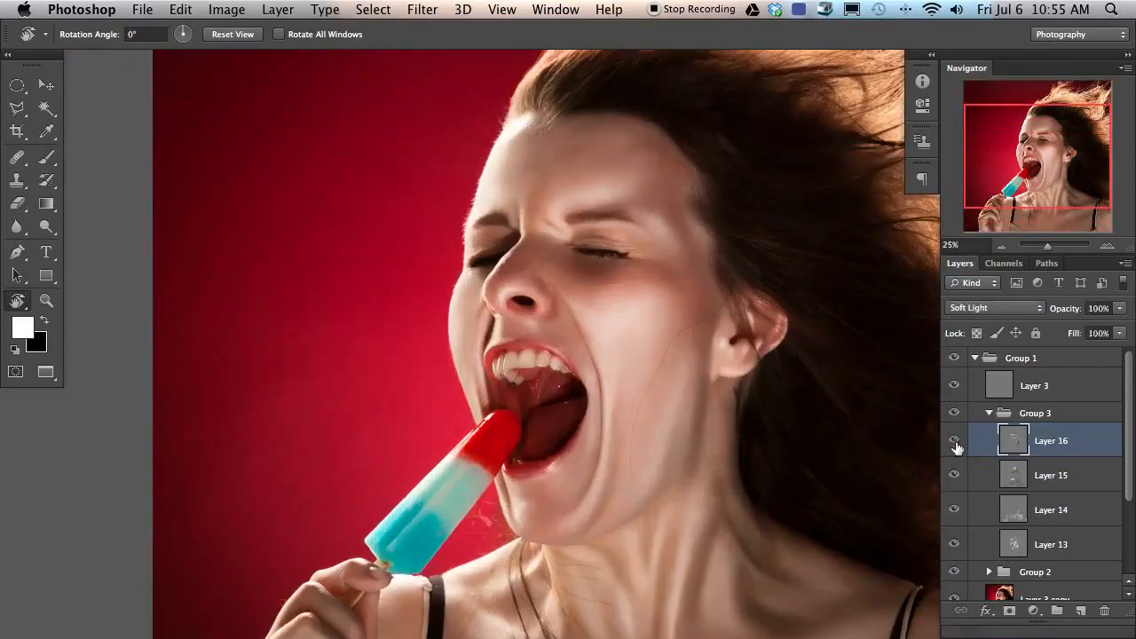
pyautogui.press('super+plus')
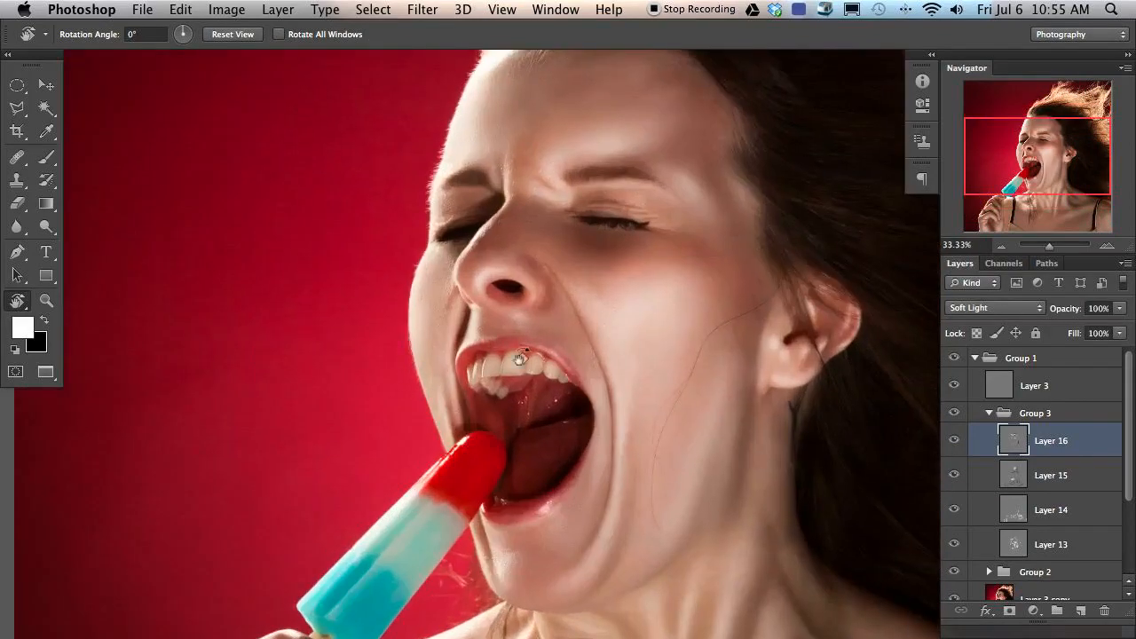
pyautogui.press('b')
pyautogui.press('x')
pyautogui.moveTo(547, 352)
pyautogui.mouseDown()
pyautogui.moveTo(574, 355)
pyautogui.moveTo(561, 347)
pyautogui.mouseUp()
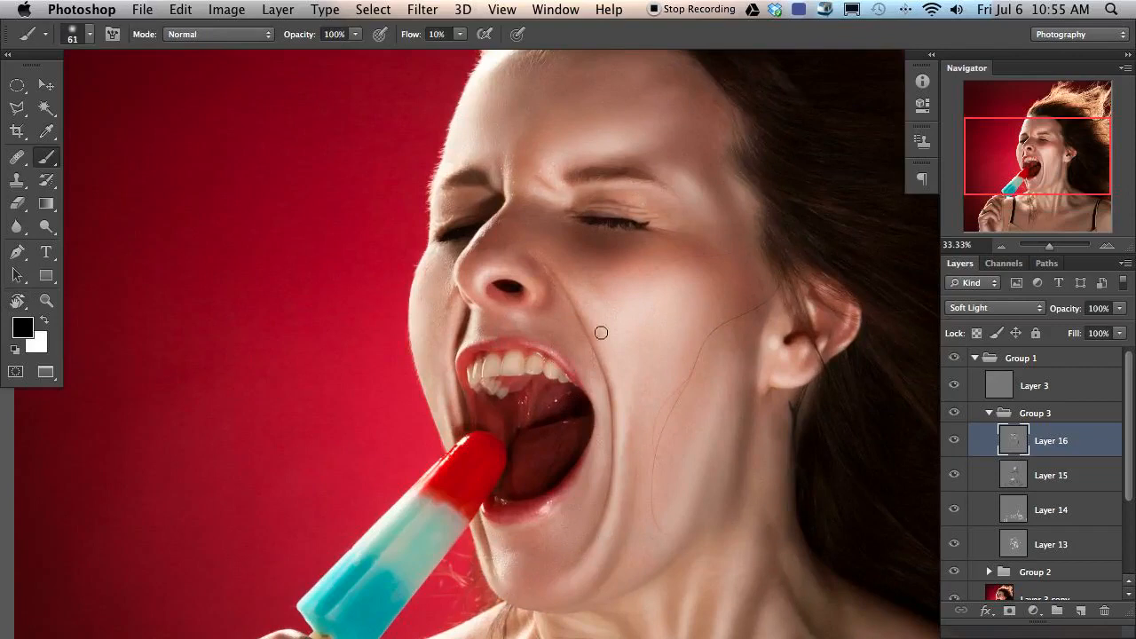
pyautogui.moveTo(454, 371)
pyautogui.mouseDown()
pyautogui.moveTo(442, 370)
pyautogui.moveTo(492, 350)
pyautogui.mouseUp()
# Step: Refine the upper lip's edge with a 25 px brush, alternating black and white
pyautogui.press('x')
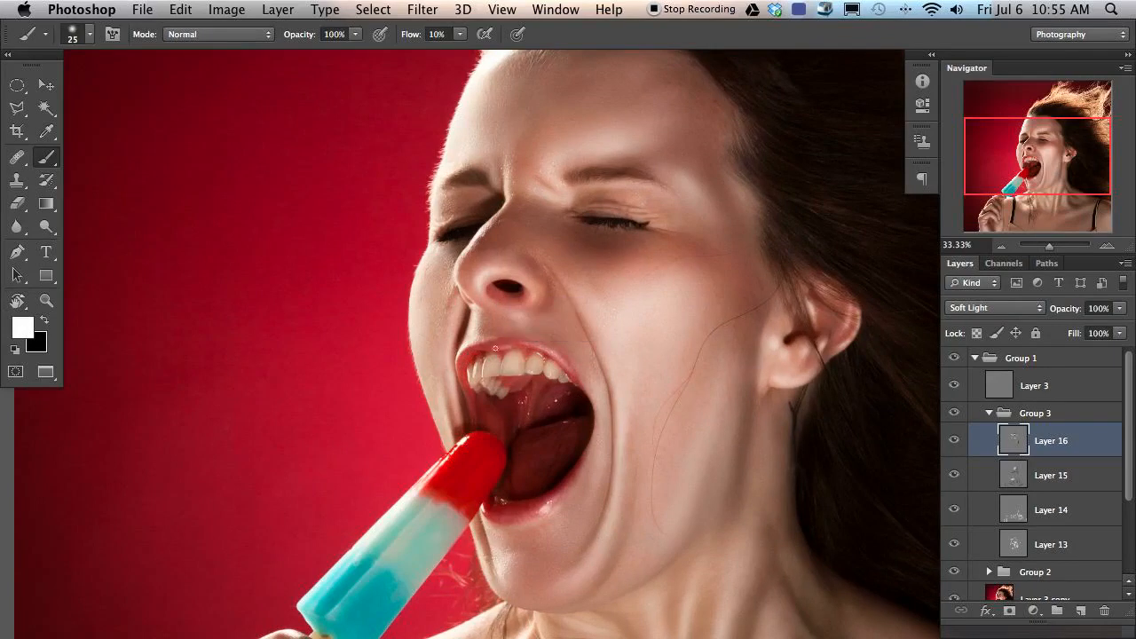
pyautogui.press('x')
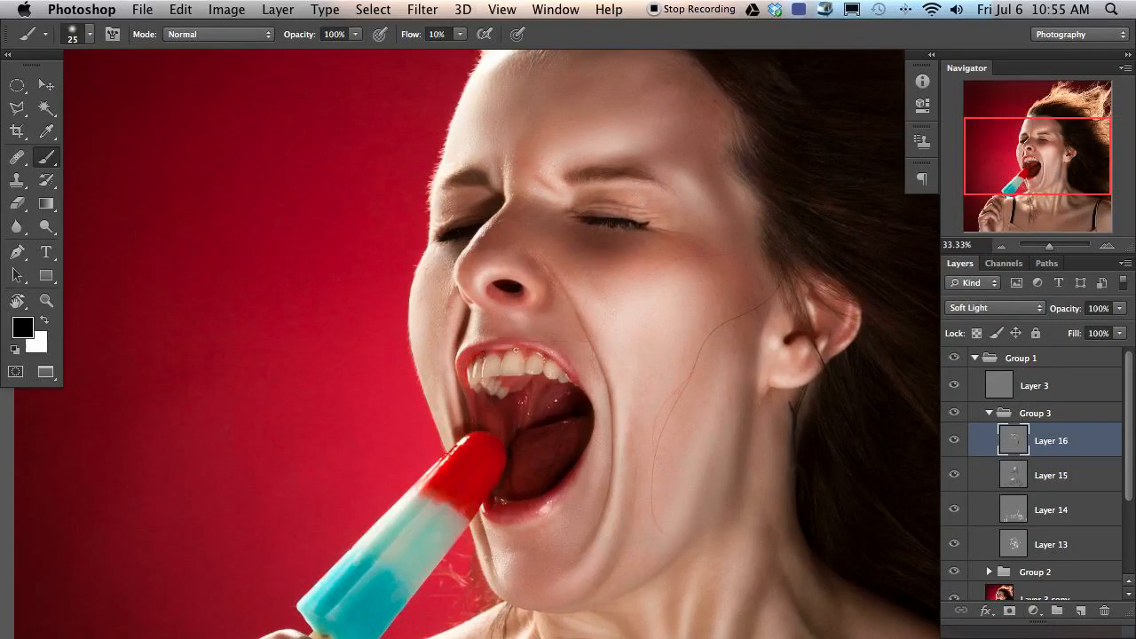
pyautogui.moveTo(491, 347); pyautogui.dragTo(495, 345)
pyautogui.press('x')
pyautogui.press('e')
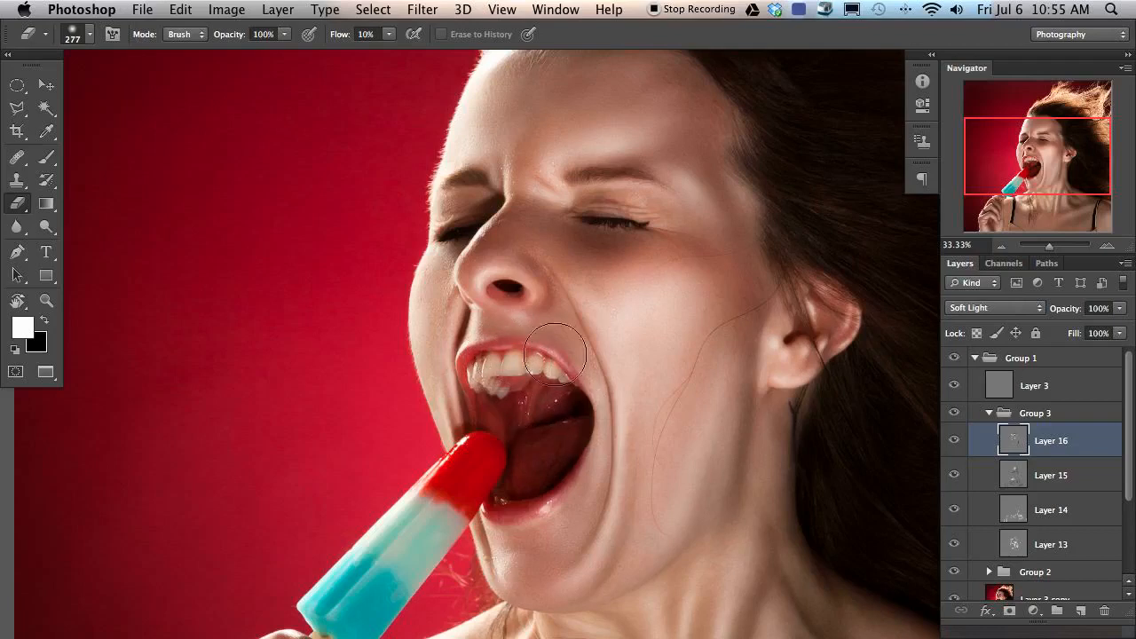
pyautogui.press('b')
pyautogui.moveTo(482, 346)
pyautogui.mouseDown()
pyautogui.moveTo(471, 346)
pyautogui.moveTo(481, 348)
pyautogui.mouseUp()
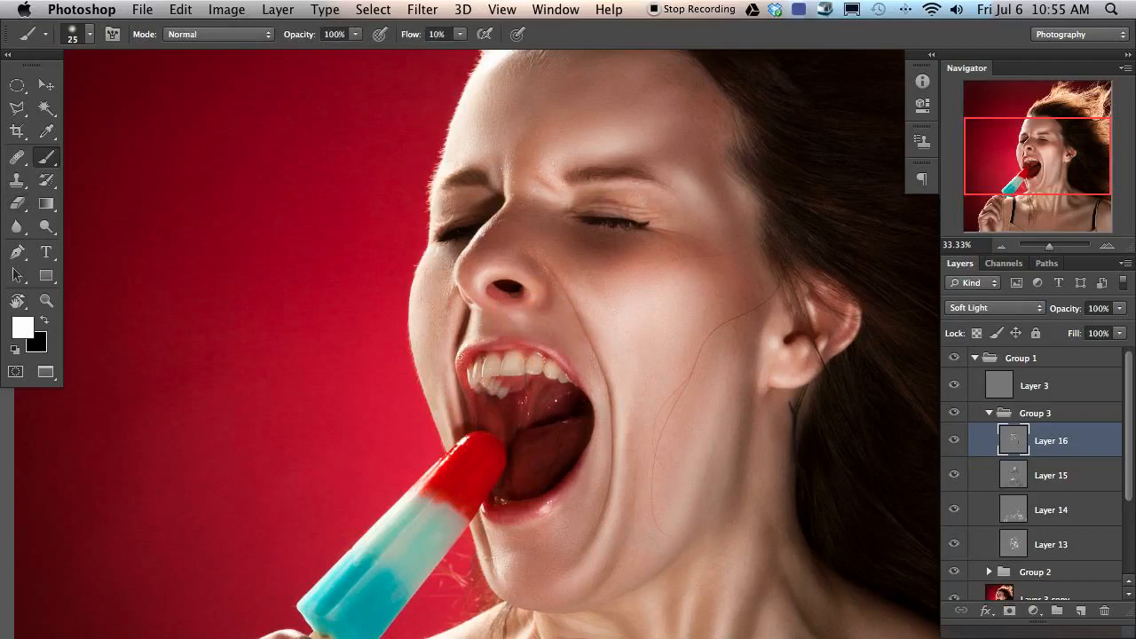
# Step: Show the rulers and rotate the canvas view to -43° so the popsicle stands upright for painting
pyautogui.moveTo(408, 564)
pyautogui.mouseDown()
pyautogui.moveTo(416, 434)
pyautogui.moveTo(414, 453)
pyautogui.moveTo(299, 520)
pyautogui.moveTo(394, 632)
pyautogui.moveTo(400, 494)
pyautogui.moveTo(384, 396)
pyautogui.mouseUp()
pyautogui.press('r')
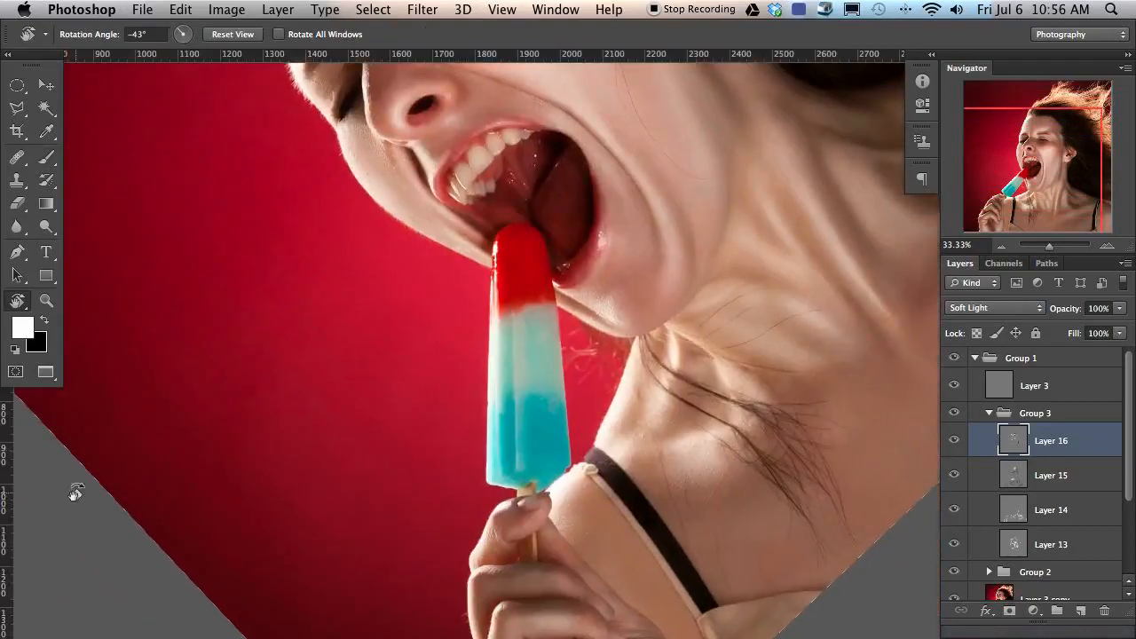
pyautogui.press('super+r')
pyautogui.moveTo(7, 504); pyautogui.dragTo(3, 593)
pyautogui.click(594, 446)
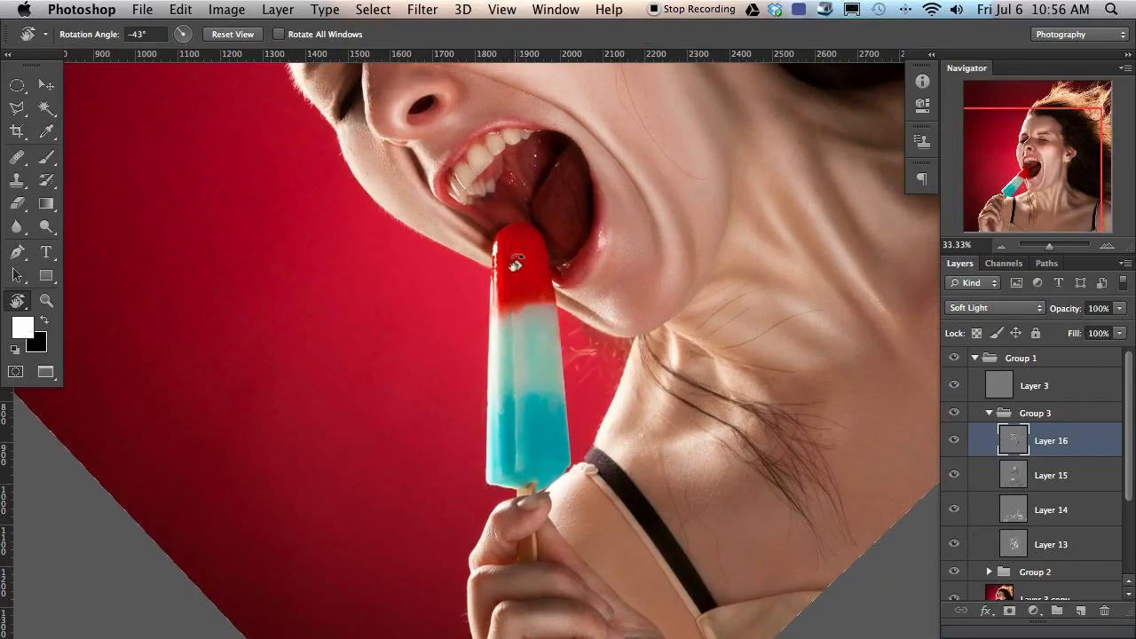
pyautogui.press('b')
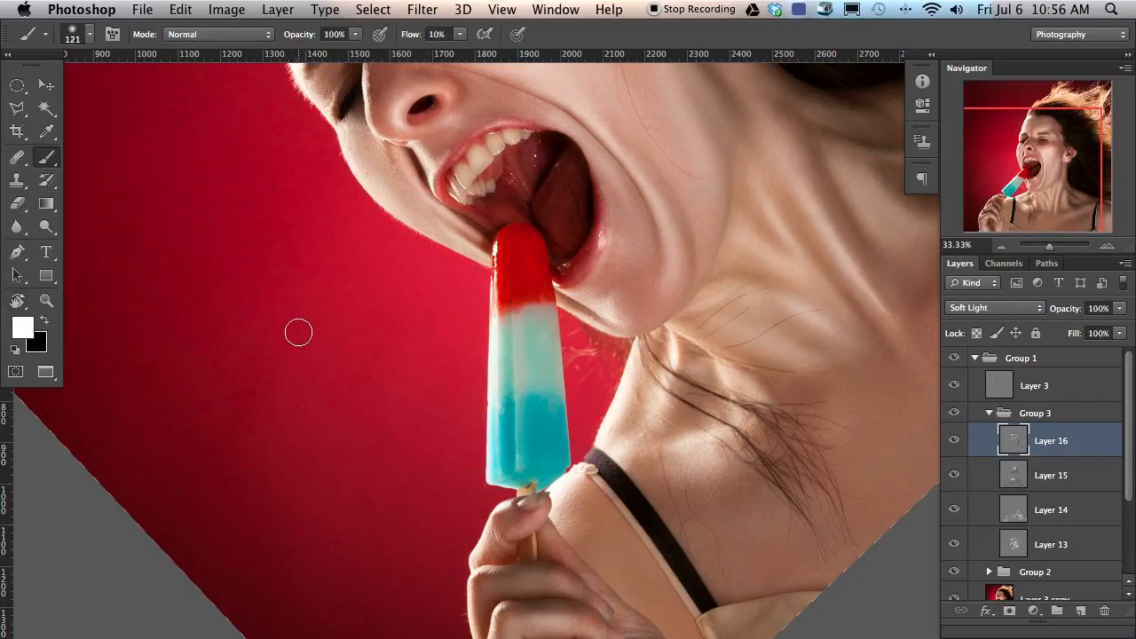
# Step: Try straight vertical and horizontal white strokes across the red background, and undo them
pyautogui.moveTo(294, 307)
pyautogui.mouseDown()
pyautogui.moveTo(302, 436)
pyautogui.moveTo(307, 390)
pyautogui.moveTo(293, 531)
pyautogui.moveTo(302, 269)
pyautogui.moveTo(277, 445)
pyautogui.moveTo(299, 495)
pyautogui.mouseUp()
pyautogui.moveTo(200, 385); pyautogui.dragTo(541, 381)
pyautogui.press('super+z')
pyautogui.press('super+alt+z')
# Step: Dodge and burn lengthwise bands along the popsicle with an 85 px brush, alternating white and black
pyautogui.keyDown('ctrl'); pyautogui.keyDown('alt'); pyautogui.click(518, 338); pyautogui.keyUp('alt'); pyautogui.keyUp('ctrl')
pyautogui.moveTo(518, 339); pyautogui.dragTo(515, 330)
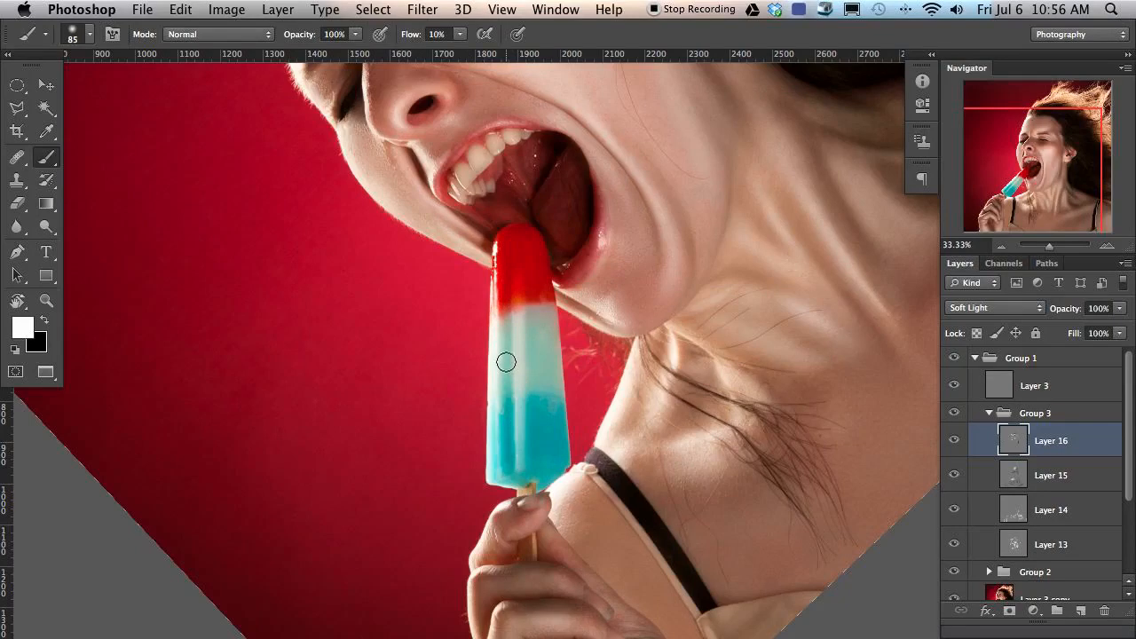
pyautogui.press('x')
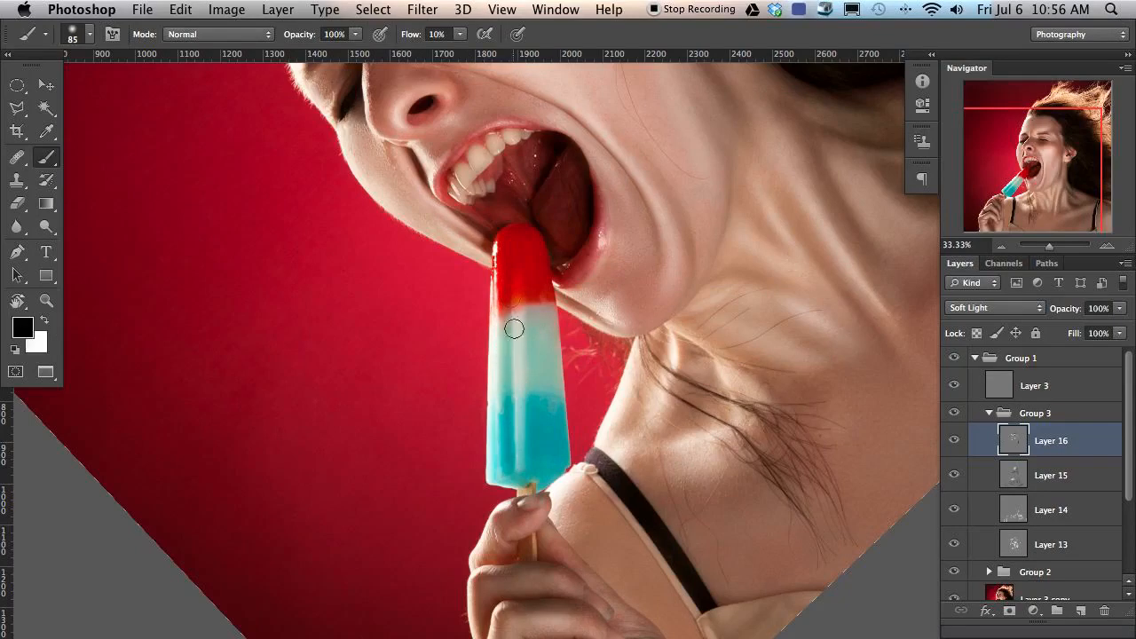
pyautogui.press('x')
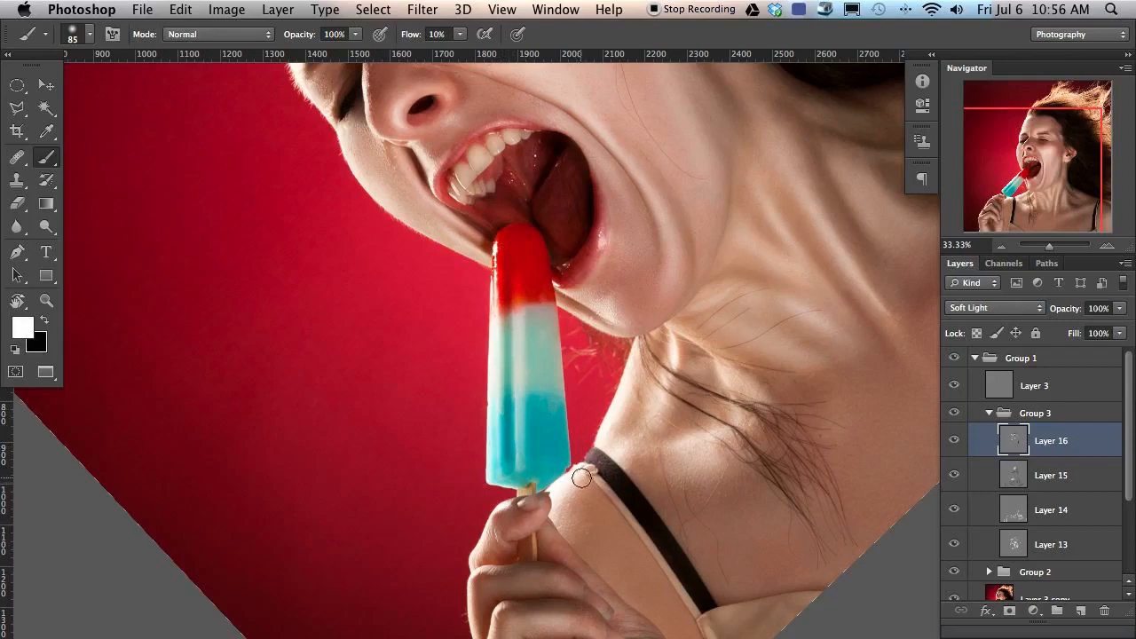
# Step: Brighten the popsicle with a 163 px white brush at a -39° canvas rotation, and return the view to 0°
pyautogui.press('r')
pyautogui.moveTo(577, 513)
pyautogui.mouseDown()
pyautogui.moveTo(556, 530)
pyautogui.moveTo(550, 515)
pyautogui.mouseUp()
pyautogui.press('b')
pyautogui.moveTo(509, 376); pyautogui.dragTo(524, 388)
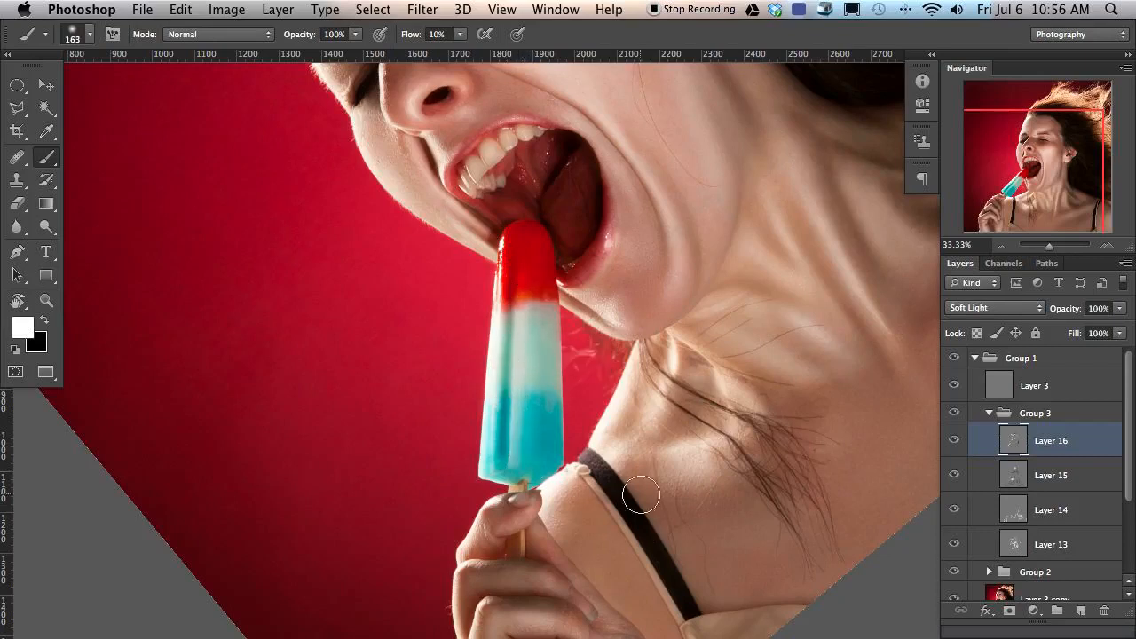
pyautogui.press('r')
pyautogui.moveTo(543, 504); pyautogui.dragTo(343, 394)
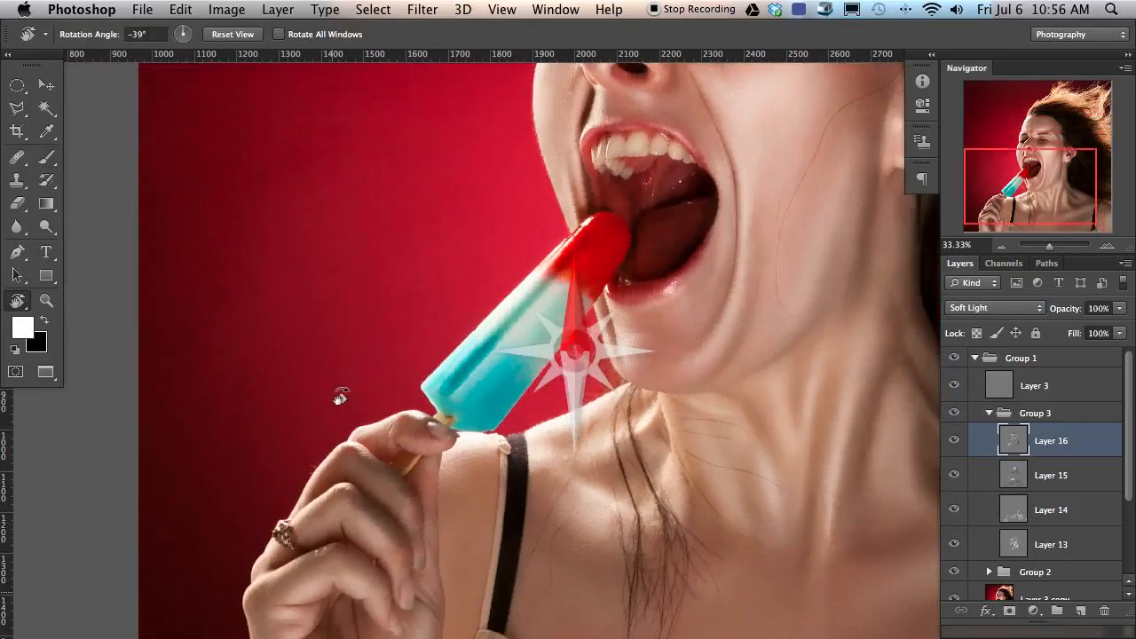
# Step: Inspect Layer 16's strokes in Normal blending mode with the rulers hidden, and restore the layer to Soft Light
pyautogui.click(987, 309)
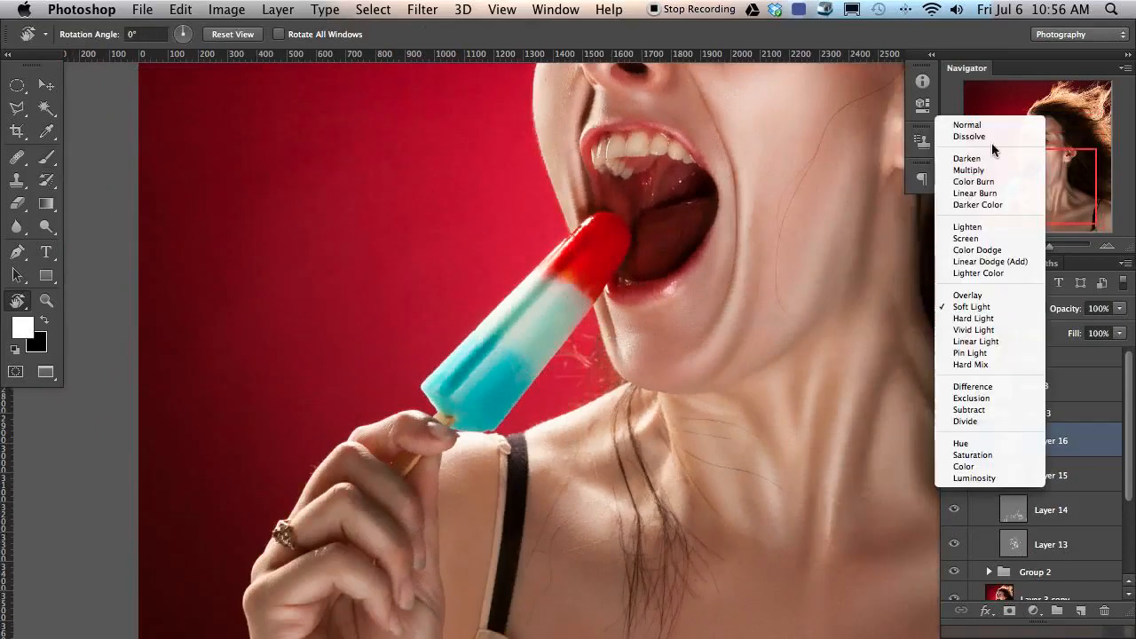
pyautogui.click(989, 116)
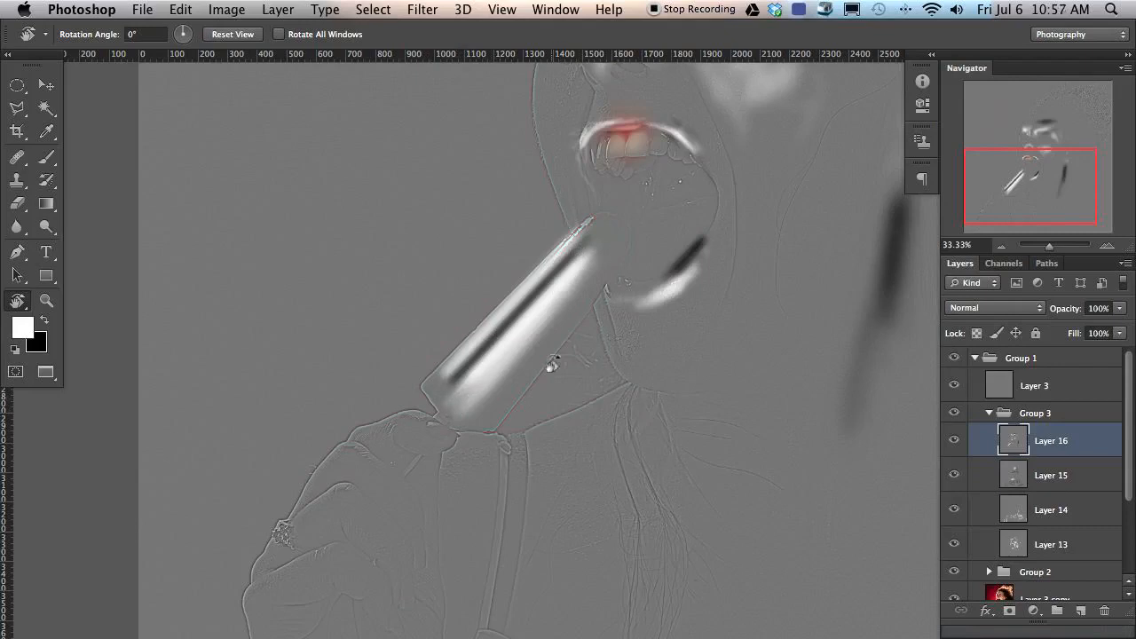
pyautogui.press('super+r')
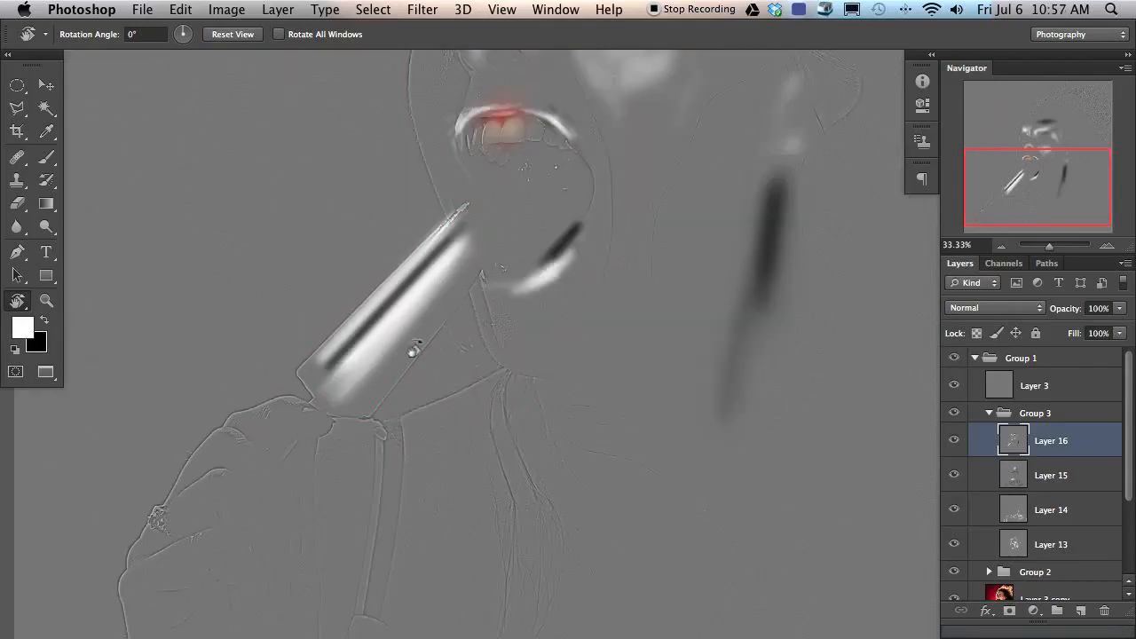
pyautogui.click(980, 308)
pyautogui.click(977, 486)
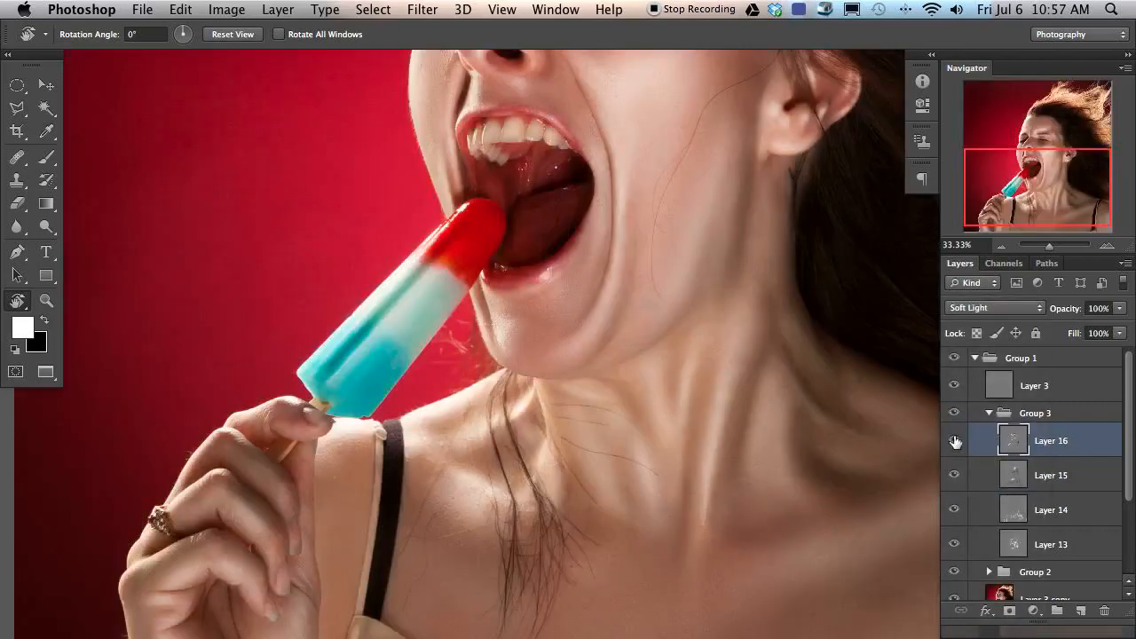
# Step: Toggle Layer 16's visibility to compare the popsicle, lips and face before and after the dodging and burning
pyautogui.click(955, 439)
pyautogui.click(955, 440)
pyautogui.click(955, 439)
pyautogui.click(955, 440)
pyautogui.moveTo(471, 376); pyautogui.dragTo(408, 575)
pyautogui.moveTo(442, 446); pyautogui.dragTo(464, 436)
pyautogui.press('super+minus')
pyautogui.click(955, 444)
pyautogui.click(955, 444)
pyautogui.click(955, 443)
pyautogui.click(955, 443)
pyautogui.click(954, 444)
pyautogui.click(951, 444)
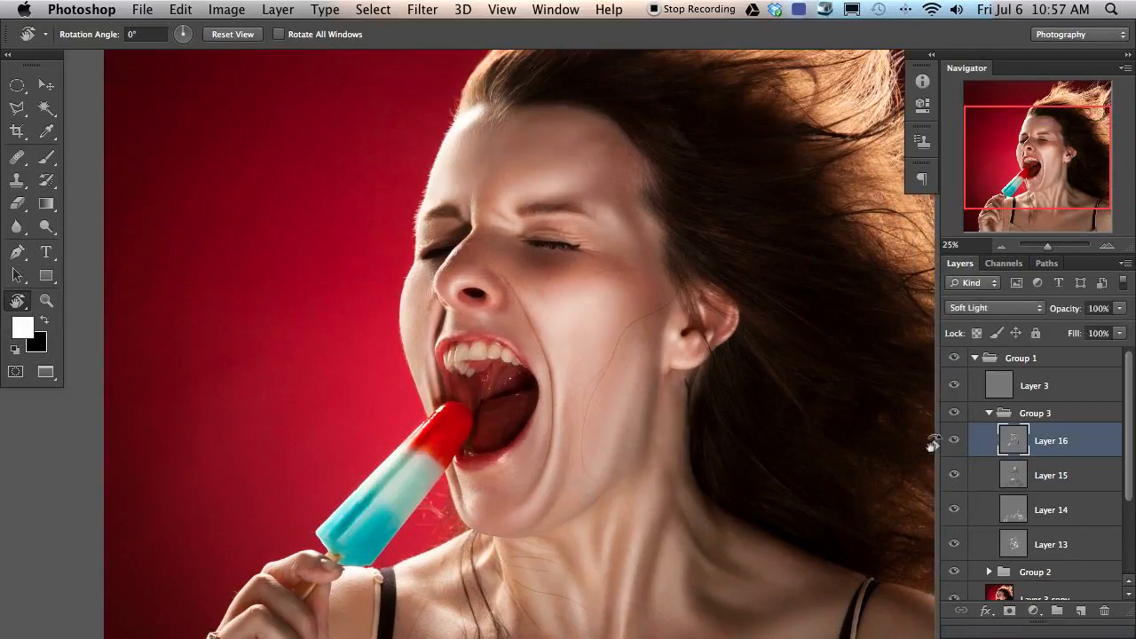
pyautogui.moveTo(637, 515); pyautogui.dragTo(609, 456)
pyautogui.click(953, 443)
pyautogui.click(953, 444)
# Step: Add a new layer above Layer 16, filled with 50% gray and set to Soft Light blending
pyautogui.press('super+shift+alt+n')
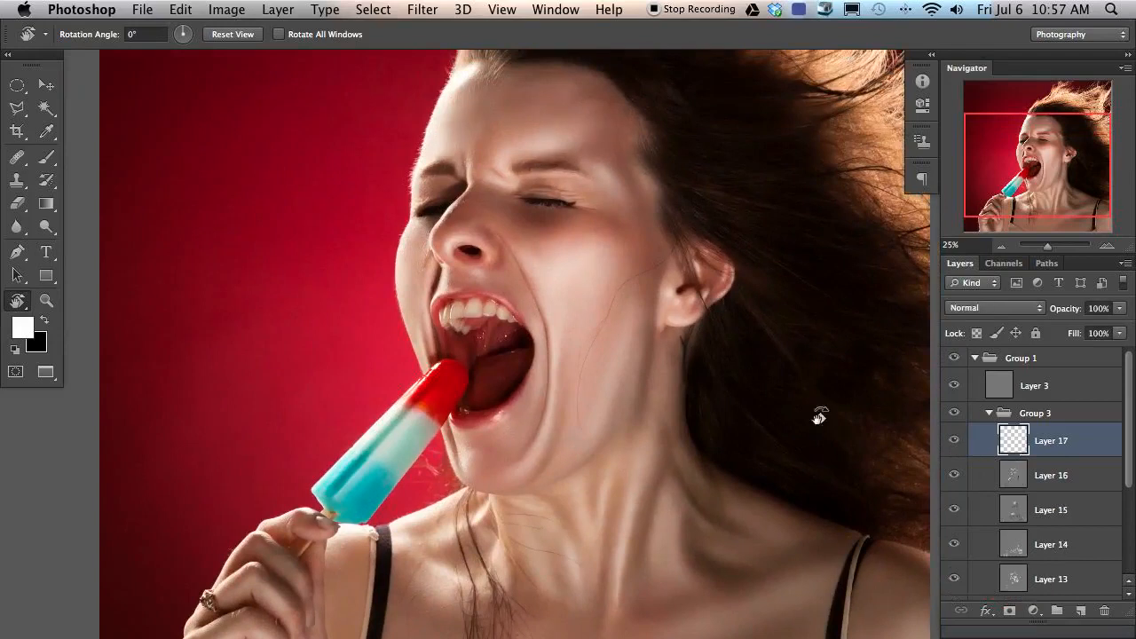
pyautogui.hotkey('shift', 'BackSpace')
pyautogui.press('Return')
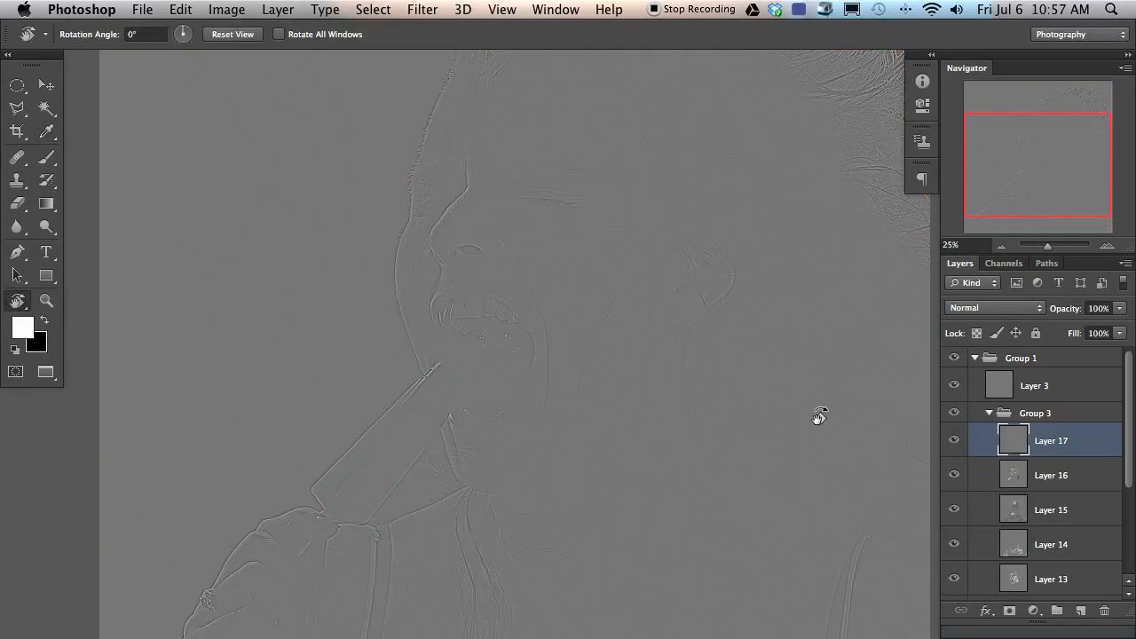
pyautogui.click(1006, 308)
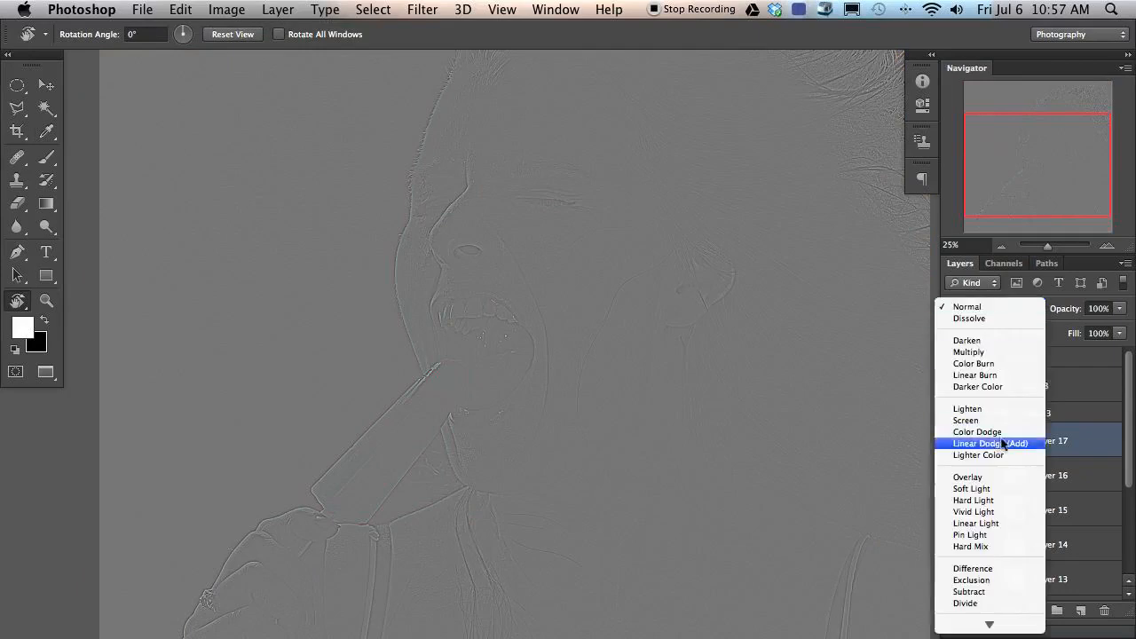
pyautogui.click(983, 484)
# Step: Accentuate the upper-eyelid folds of the eye nearer the ear with small 16 to 22 px white and black brush strokes
pyautogui.press('super+equal')
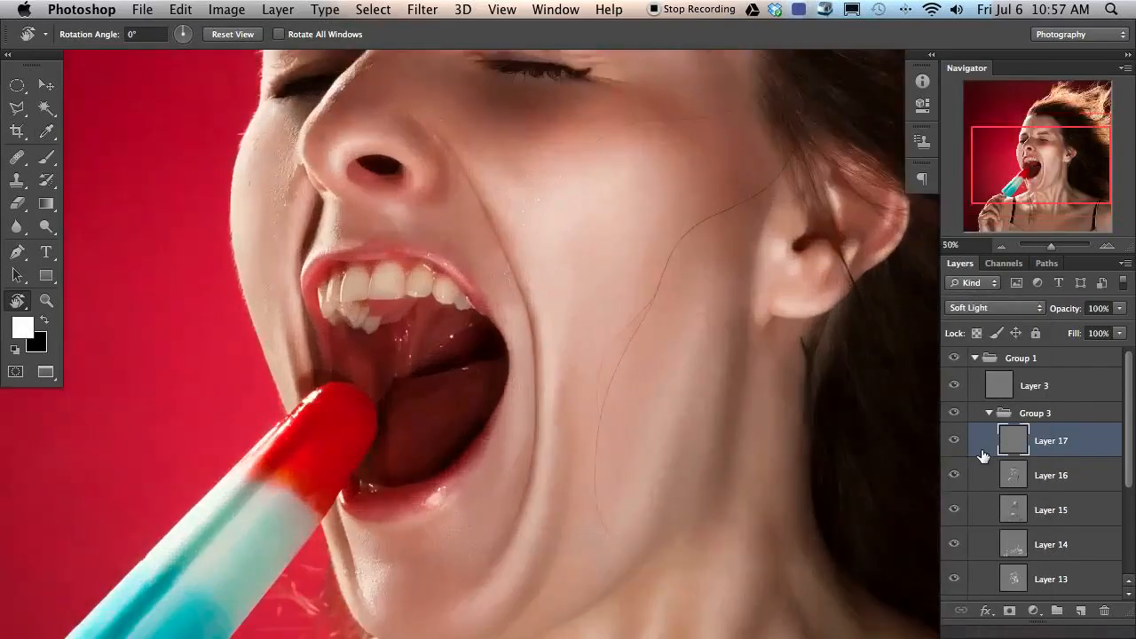
pyautogui.moveTo(446, 167); pyautogui.dragTo(550, 325)
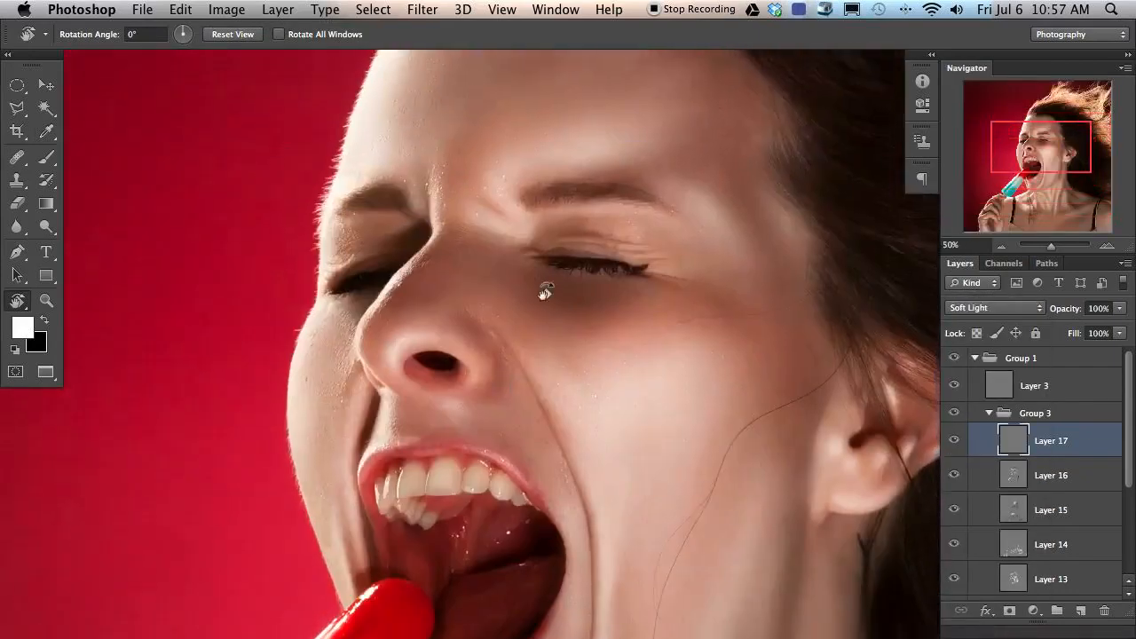
pyautogui.moveTo(505, 228); pyautogui.dragTo(294, 254)
pyautogui.press('super+equal')
pyautogui.press('b')
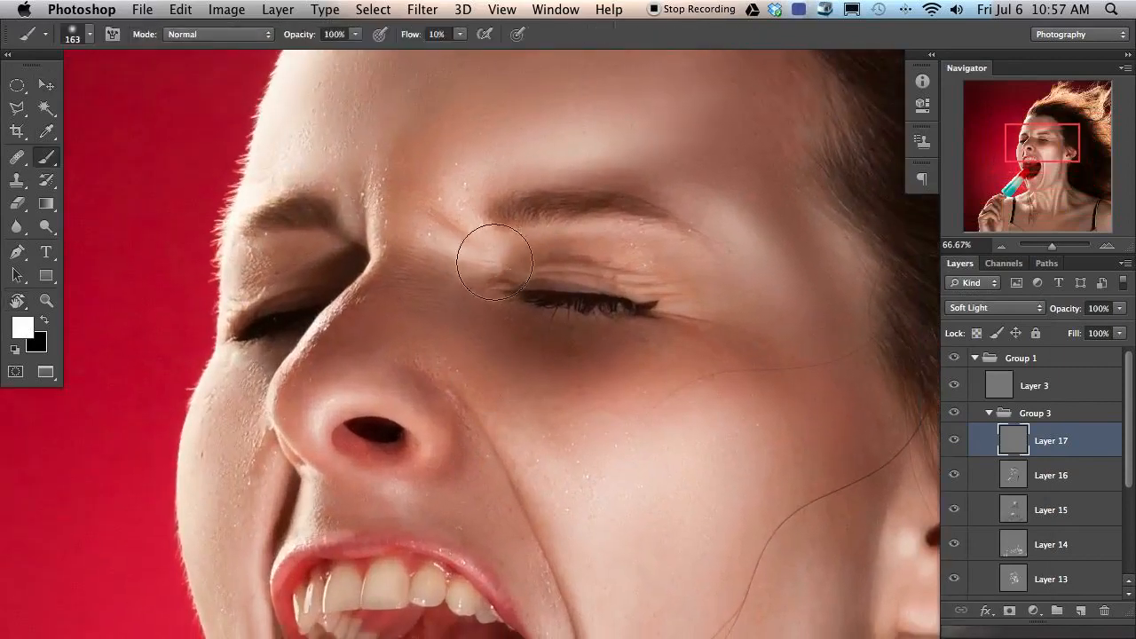
pyautogui.moveTo(558, 275)
pyautogui.keyDown('ctrl'); pyautogui.keyDown('alt'); pyautogui.mouseDown()
pyautogui.moveTo(525, 265)
pyautogui.moveTo(543, 272)
pyautogui.mouseUp(); pyautogui.keyUp('alt'); pyautogui.keyUp('ctrl')
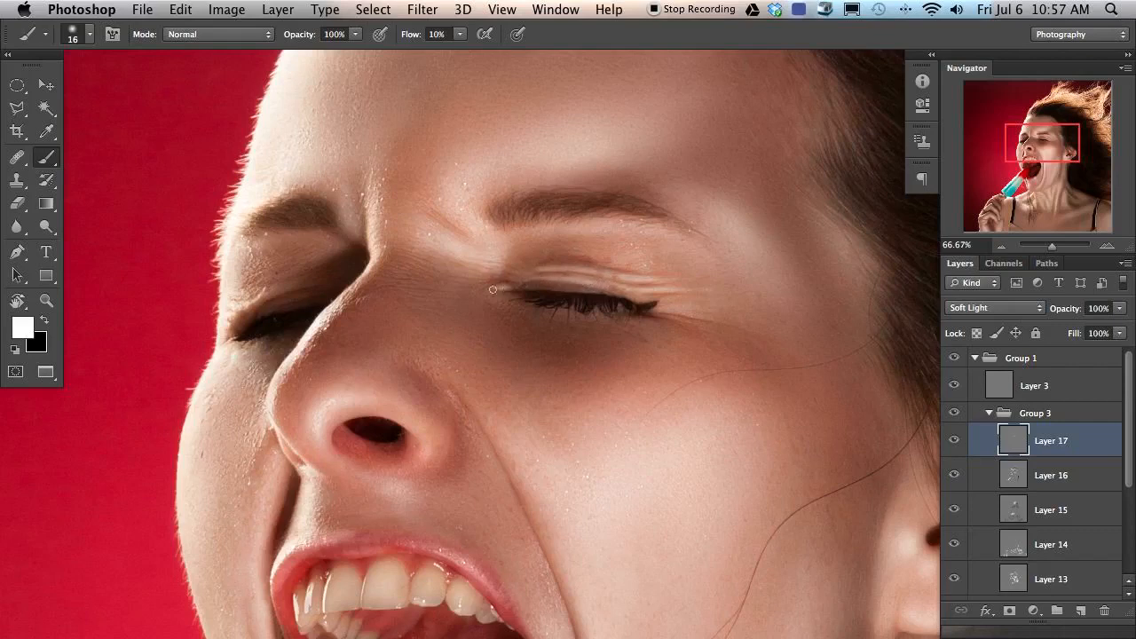
pyautogui.moveTo(520, 288); pyautogui.dragTo(558, 289)
pyautogui.moveTo(510, 267); pyautogui.dragTo(490, 268)
pyautogui.press('x')
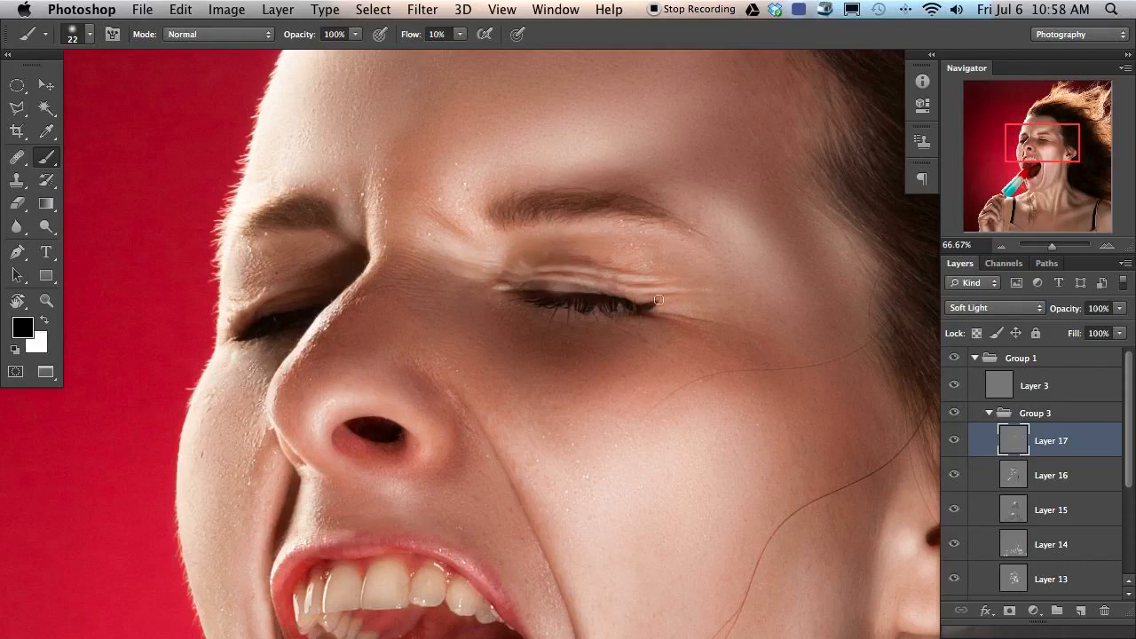
# Step: Shape the outer corner and lower lid of the same eye with a 46 px brush, alternating black and white
pyautogui.press('x')
pyautogui.moveTo(669, 312)
pyautogui.keyDown('ctrl'); pyautogui.keyDown('alt'); pyautogui.mouseDown()
pyautogui.moveTo(679, 312)
pyautogui.moveTo(646, 314)
pyautogui.moveTo(734, 331)
pyautogui.mouseUp(); pyautogui.keyUp('alt'); pyautogui.keyUp('ctrl')
pyautogui.press('x')
pyautogui.press('x')
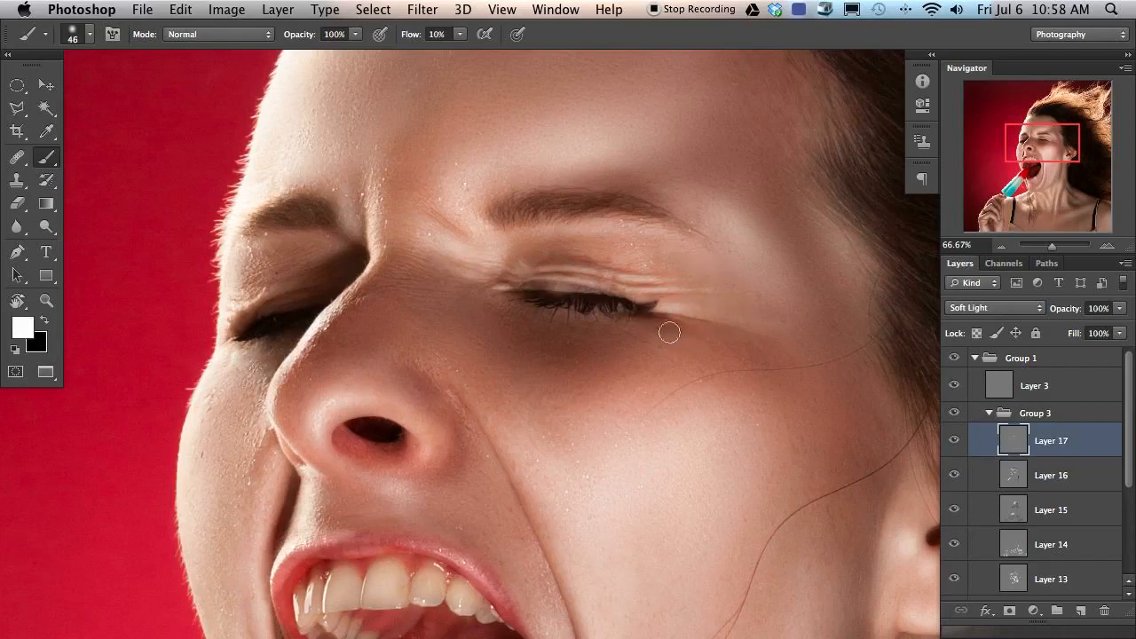
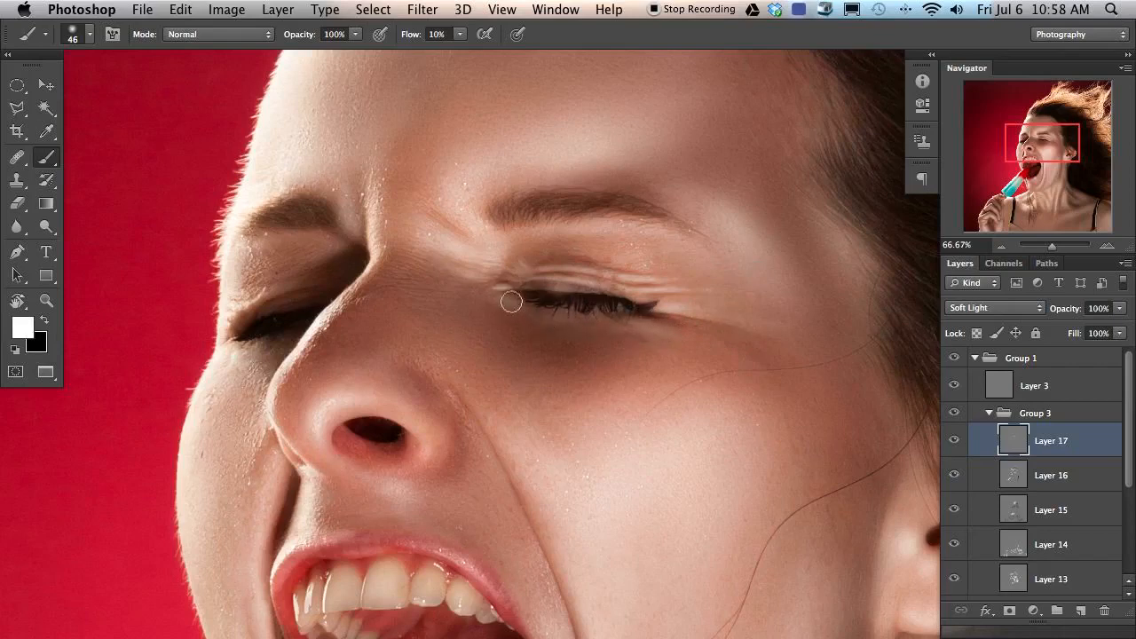
pyautogui.press('x')
pyautogui.press('x')
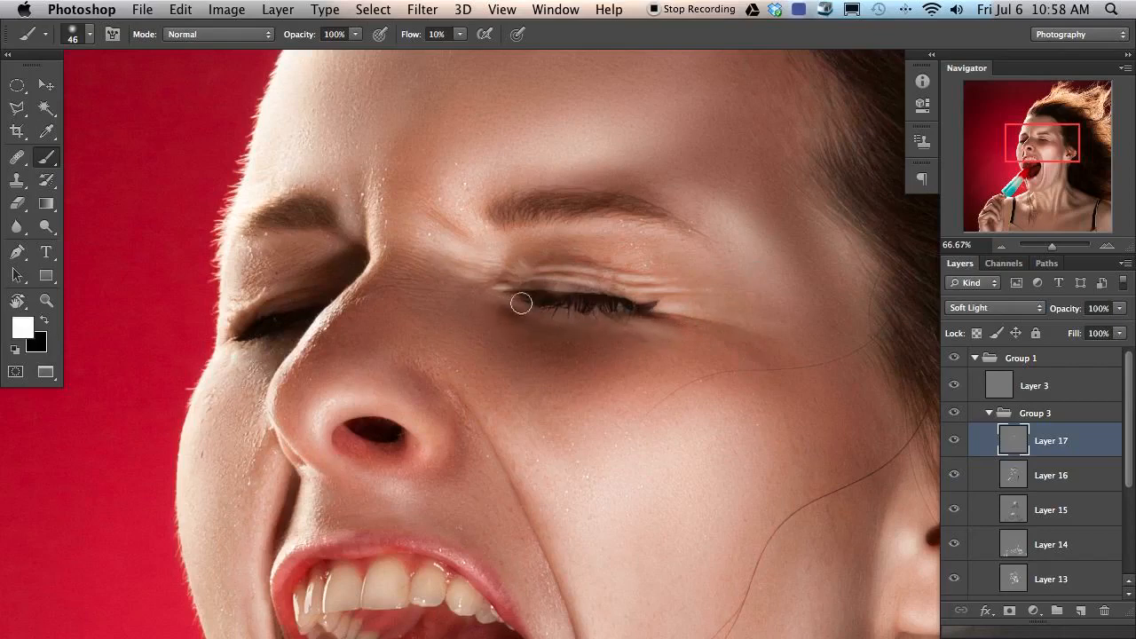
# Step: Touch up the inner eye corner with a 28 px brush and soften the area beneath it with a 94 px eraser
pyautogui.keyDown('ctrl'); pyautogui.keyDown('alt'); pyautogui.moveTo(520, 309); pyautogui.dragTo(512, 302); pyautogui.keyUp('alt'); pyautogui.keyUp('ctrl')
pyautogui.press('e')
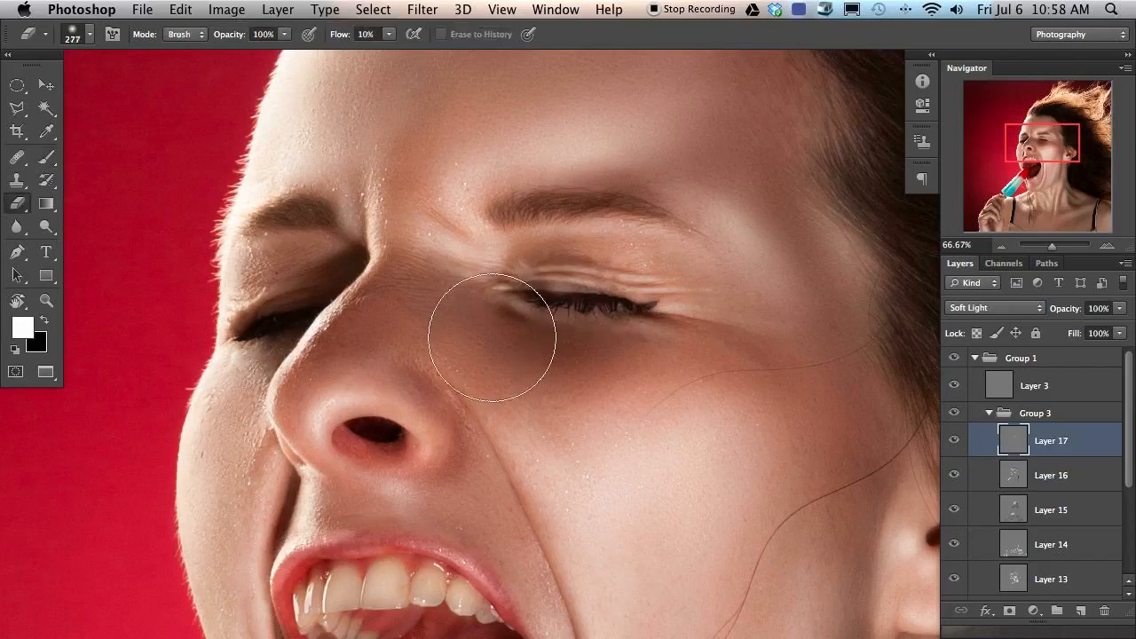
pyautogui.moveTo(524, 321)
pyautogui.keyDown('ctrl'); pyautogui.keyDown('alt'); pyautogui.mouseDown()
pyautogui.moveTo(477, 319)
pyautogui.moveTo(515, 318)
pyautogui.mouseUp(); pyautogui.keyUp('alt'); pyautogui.keyUp('ctrl')
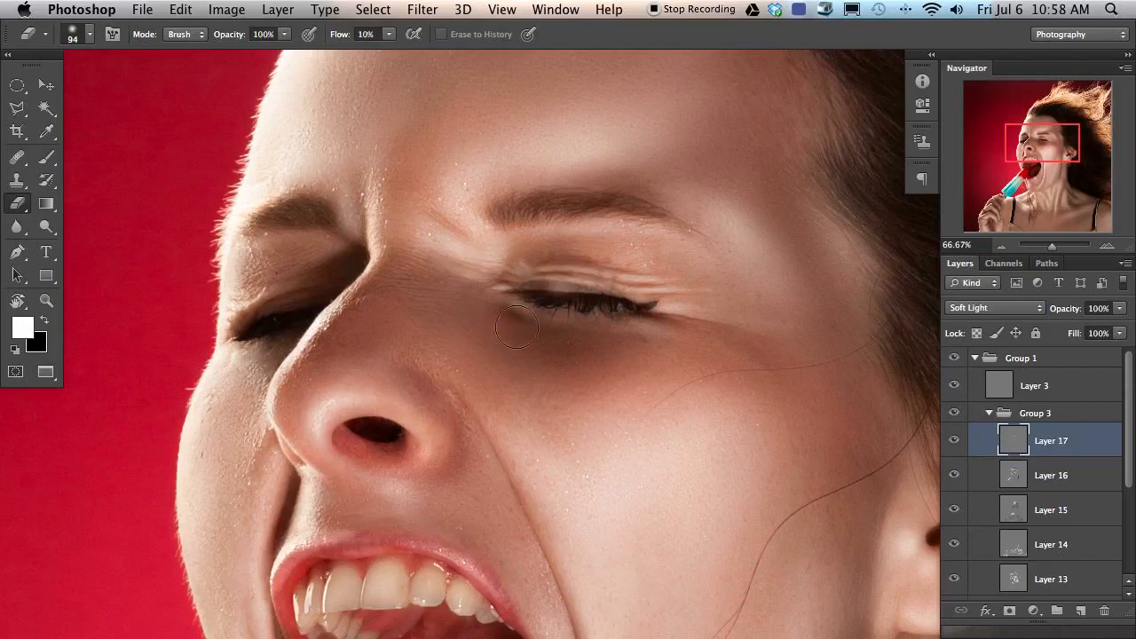
# Step: Refine the eyelid and lash line with a 58 px white brush and a 25 px black brush
pyautogui.press('b')
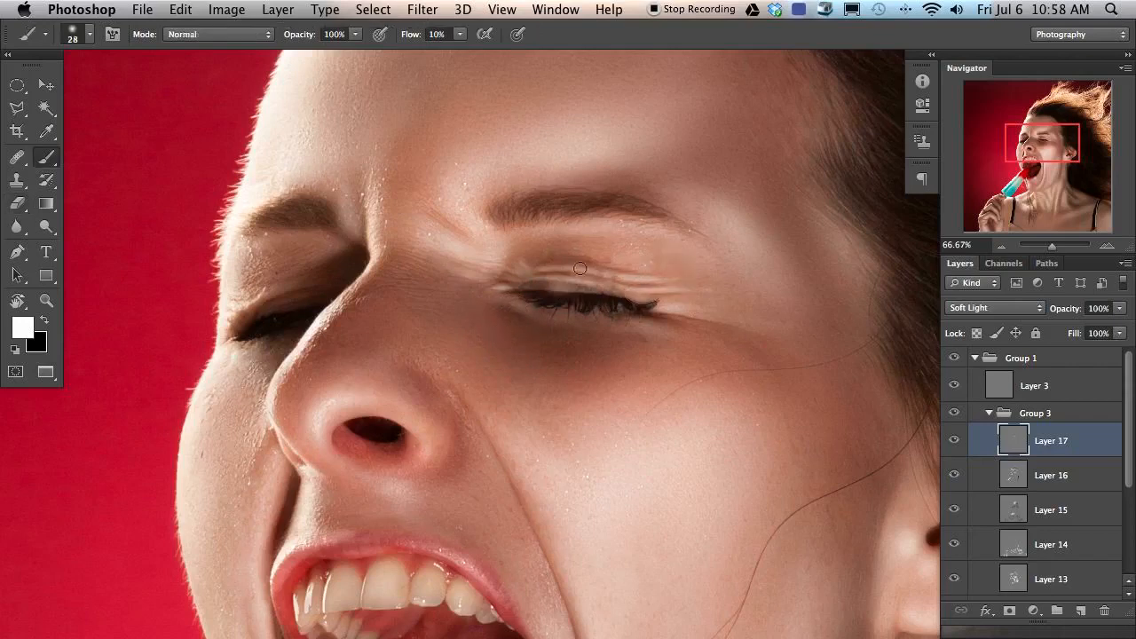
pyautogui.moveTo(581, 265)
pyautogui.keyDown('ctrl'); pyautogui.keyDown('alt'); pyautogui.mouseDown()
pyautogui.moveTo(595, 265)
pyautogui.moveTo(589, 253)
pyautogui.mouseUp(); pyautogui.keyUp('alt'); pyautogui.keyUp('ctrl')
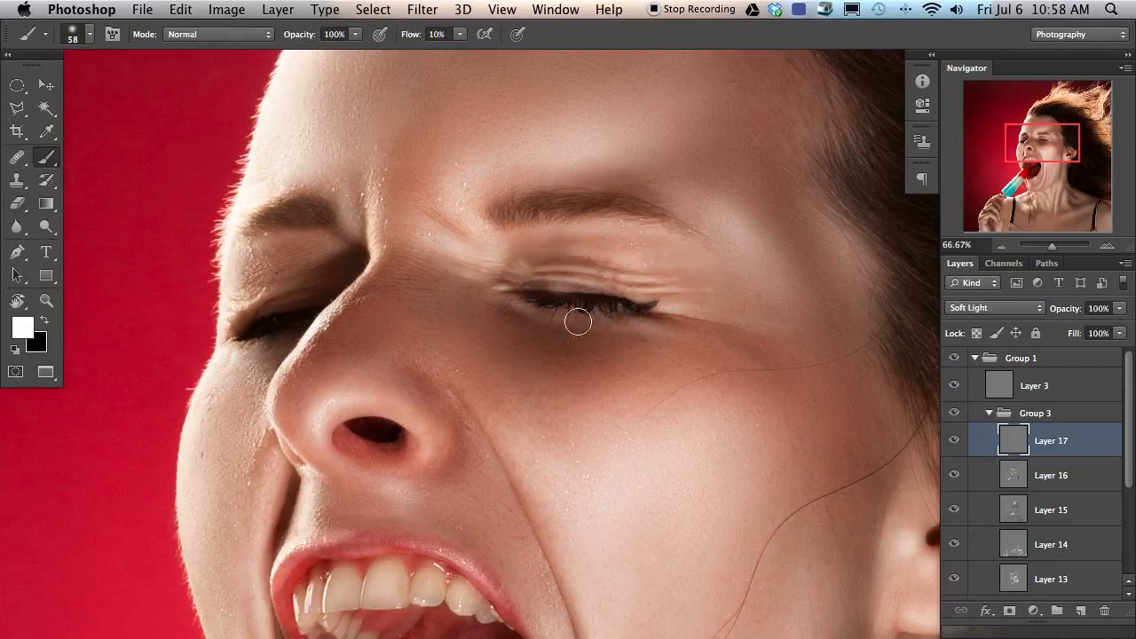
pyautogui.moveTo(553, 295); pyautogui.dragTo(543, 296)
pyautogui.press('x')
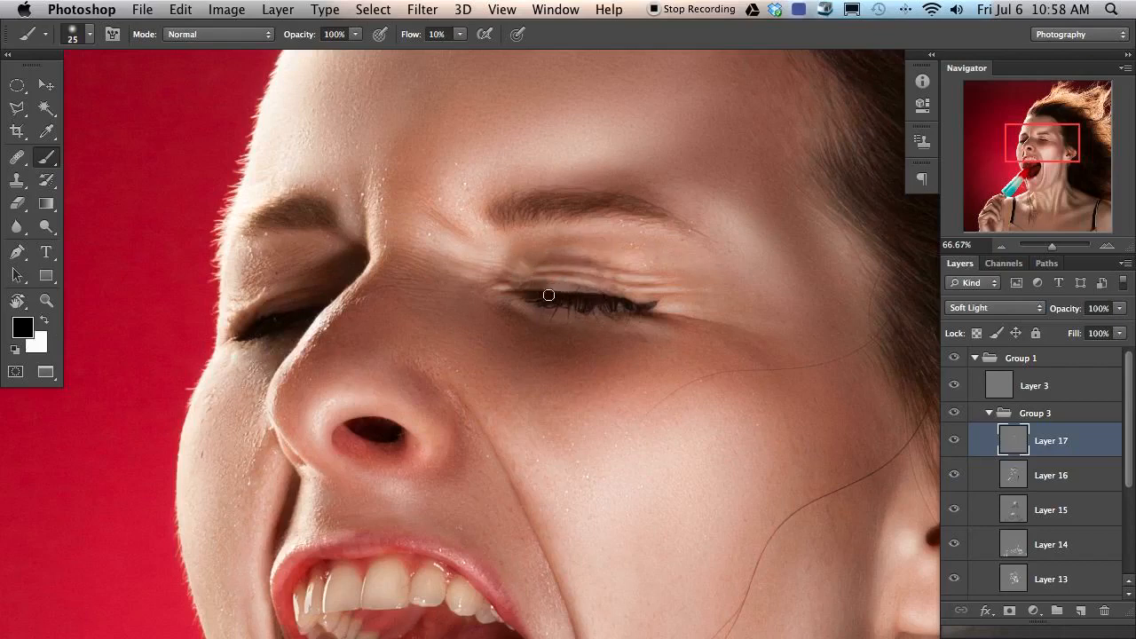
# Step: Toggle Layer 17's visibility to compare the eye before and after the retouching
pyautogui.click(953, 440)
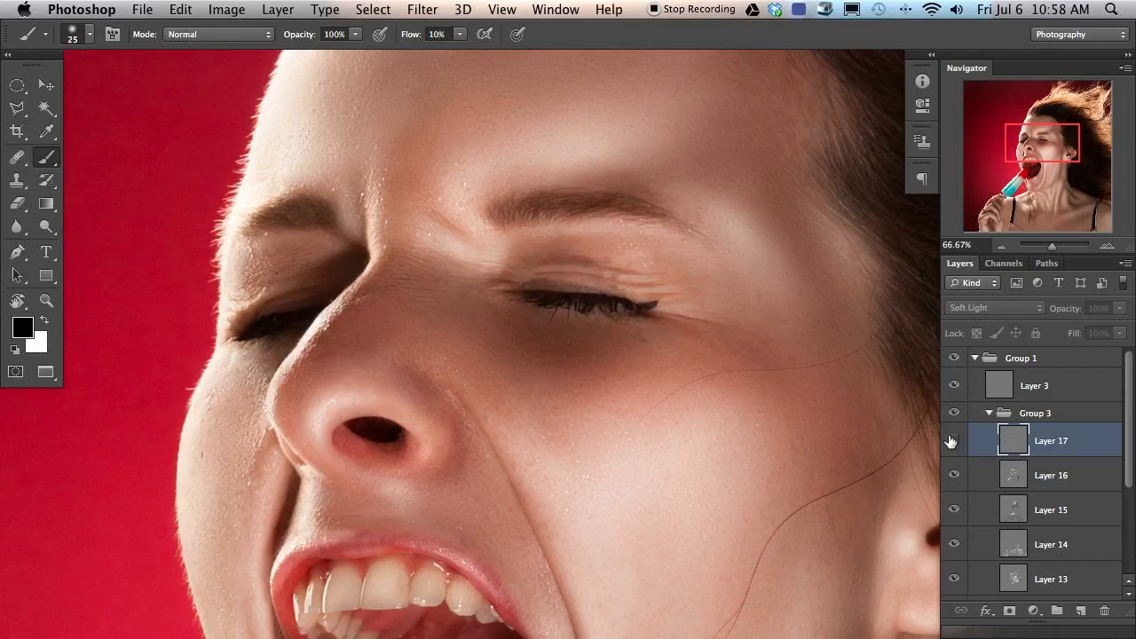
pyautogui.click(953, 441)
pyautogui.click(953, 441)
pyautogui.click(953, 441)
# Step: Dodge and burn the shadowed eyelid on the far side of the nose with a 25 px brush
pyautogui.moveTo(463, 403); pyautogui.dragTo(677, 396)
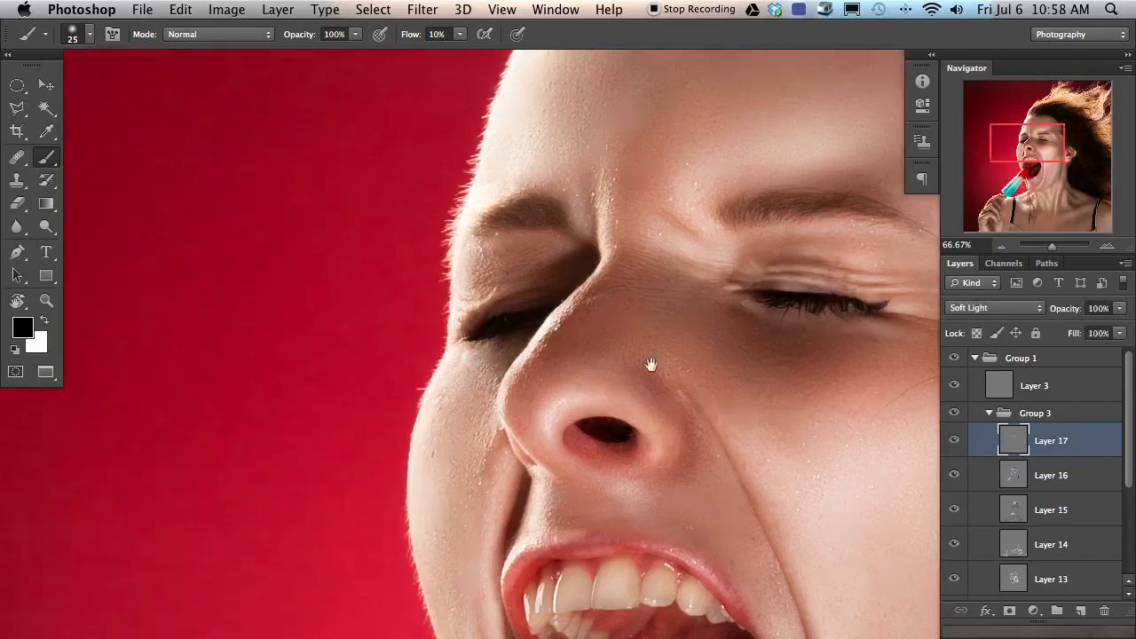
pyautogui.press('x')
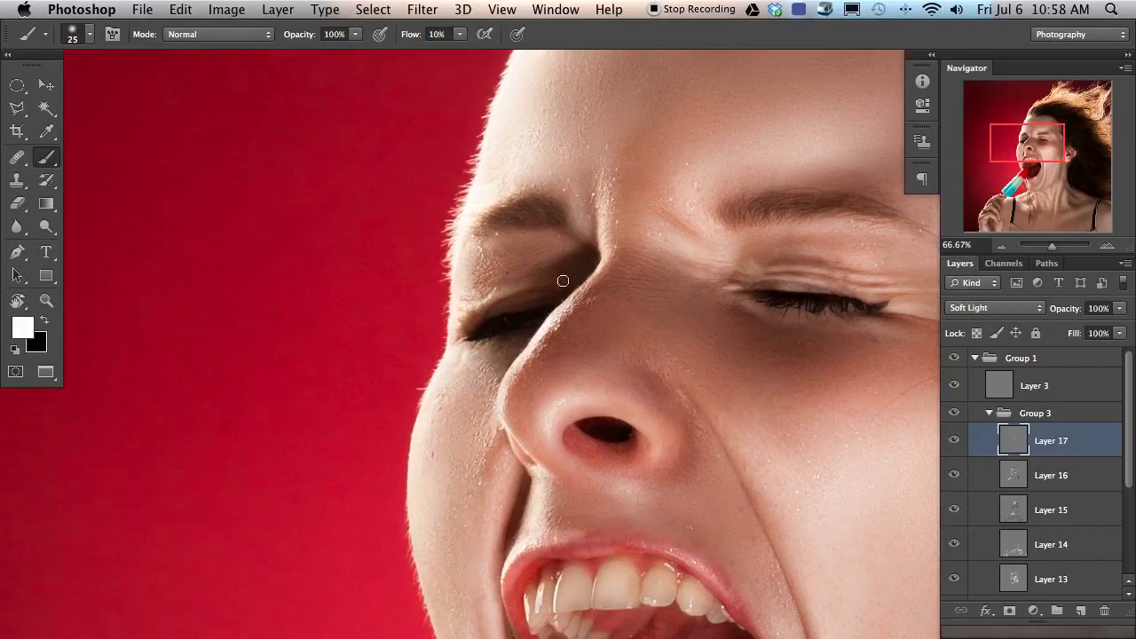
pyautogui.press('x')
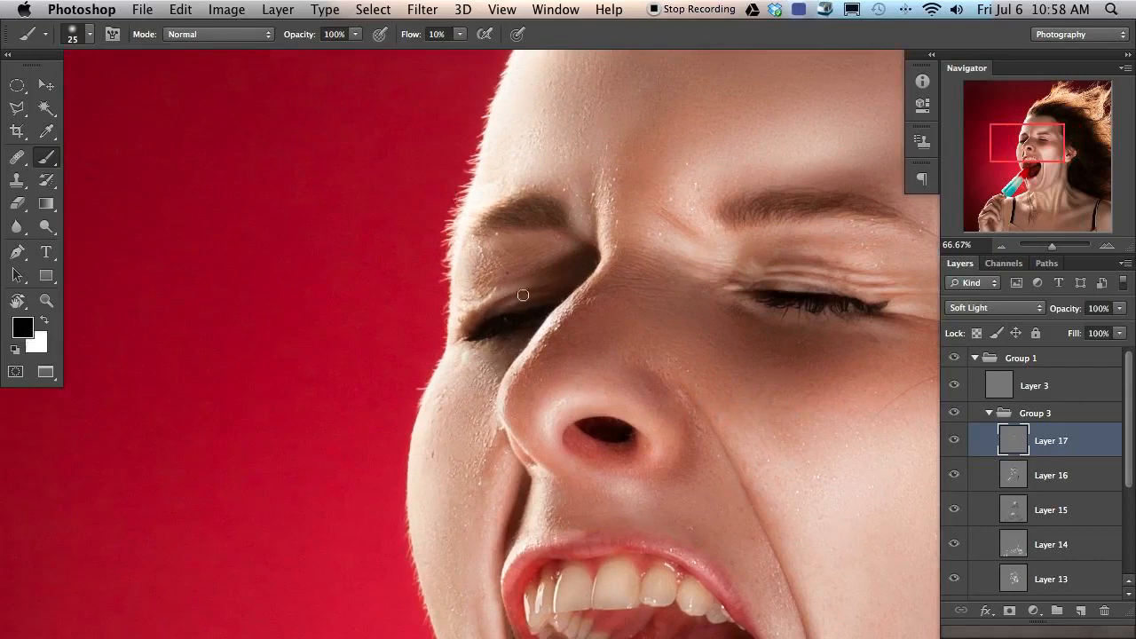
pyautogui.press('x')
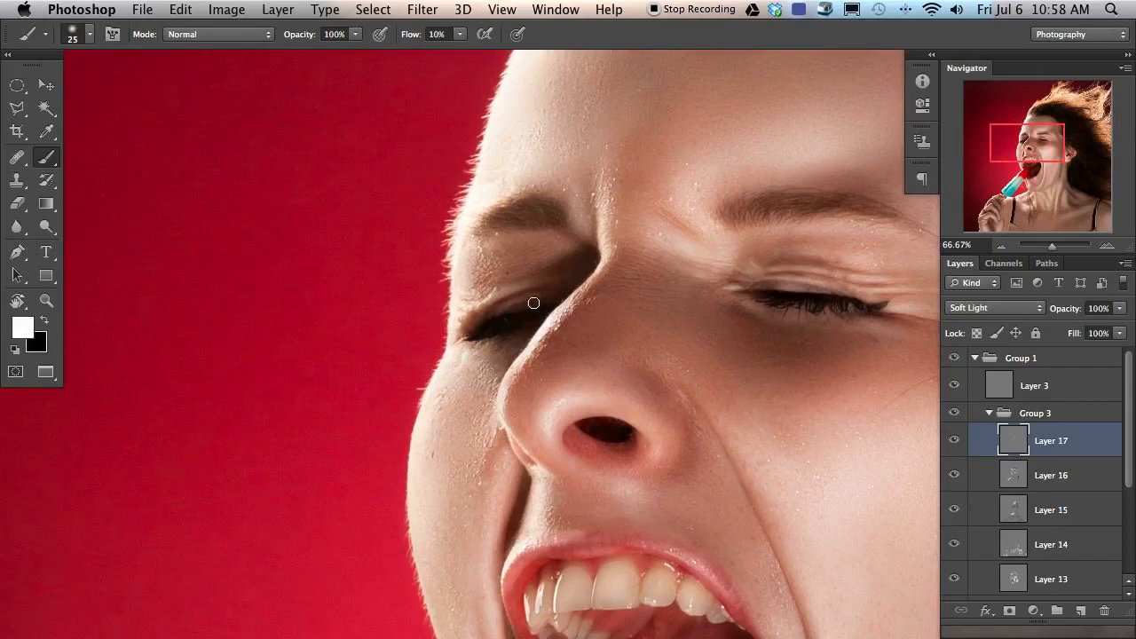
# Step: Lighten the skin below the far eyebrow and darken the eyelid crease beneath it with a 46 px brush
pyautogui.press(']')
pyautogui.press(']')
pyautogui.press('x')
pyautogui.press('x')
pyautogui.moveTo(512, 240); pyautogui.dragTo(552, 242)
pyautogui.press('x')
pyautogui.moveTo(546, 258); pyautogui.dragTo(474, 267)
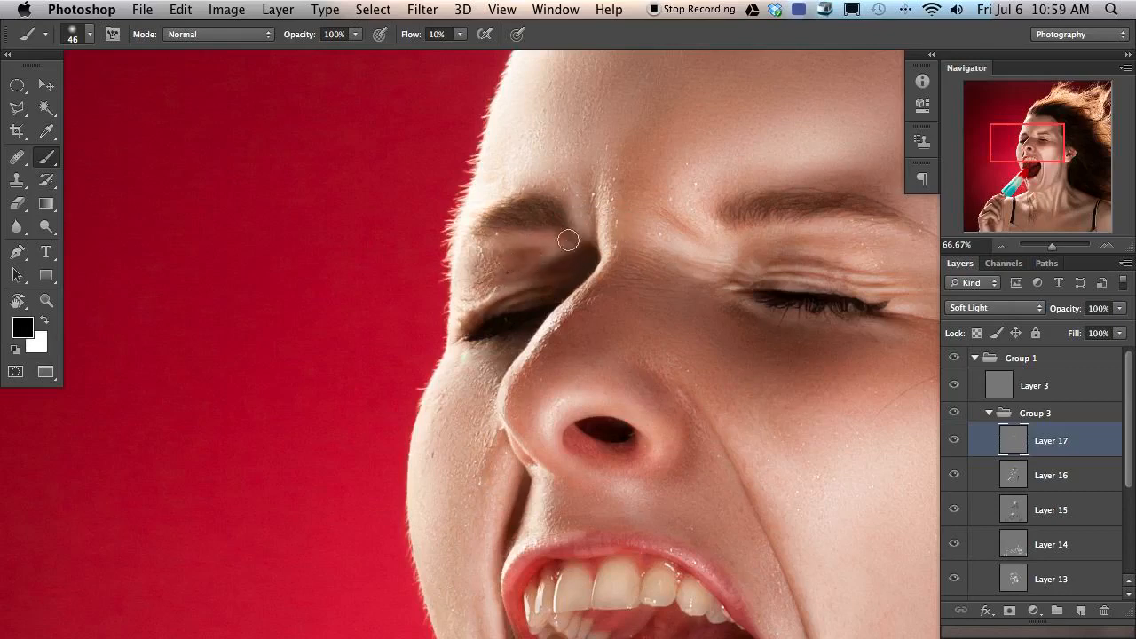
# Step: Dodge and burn the inner corner and lid of the far eye with 22 px and 49 px brushes
pyautogui.press('x')
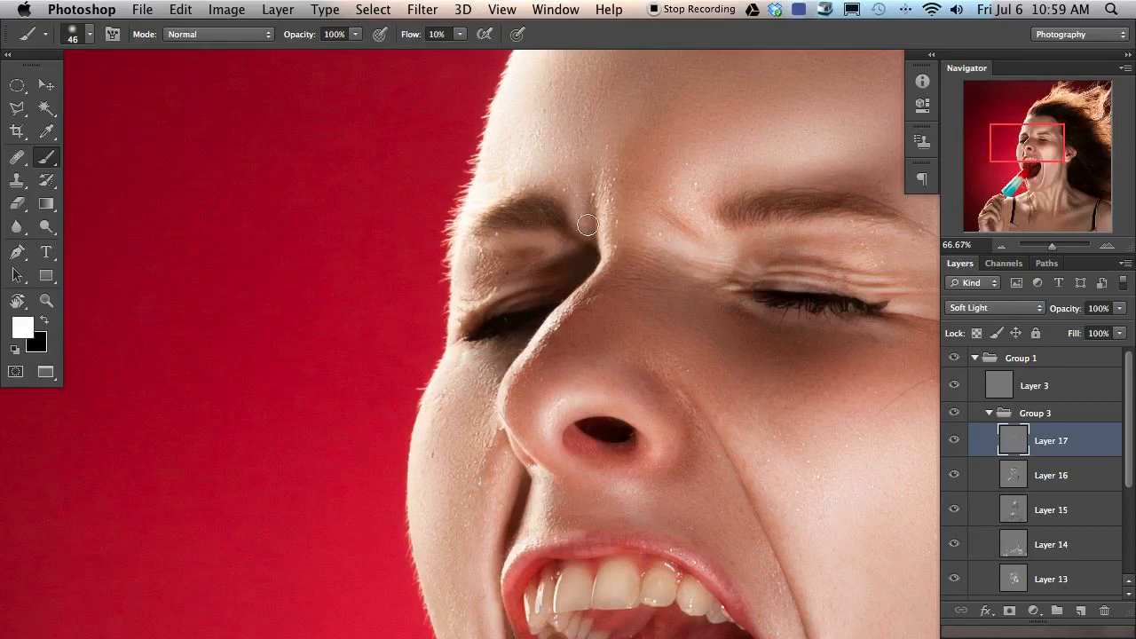
pyautogui.moveTo(587, 232); pyautogui.dragTo(594, 232)
pyautogui.press('x')
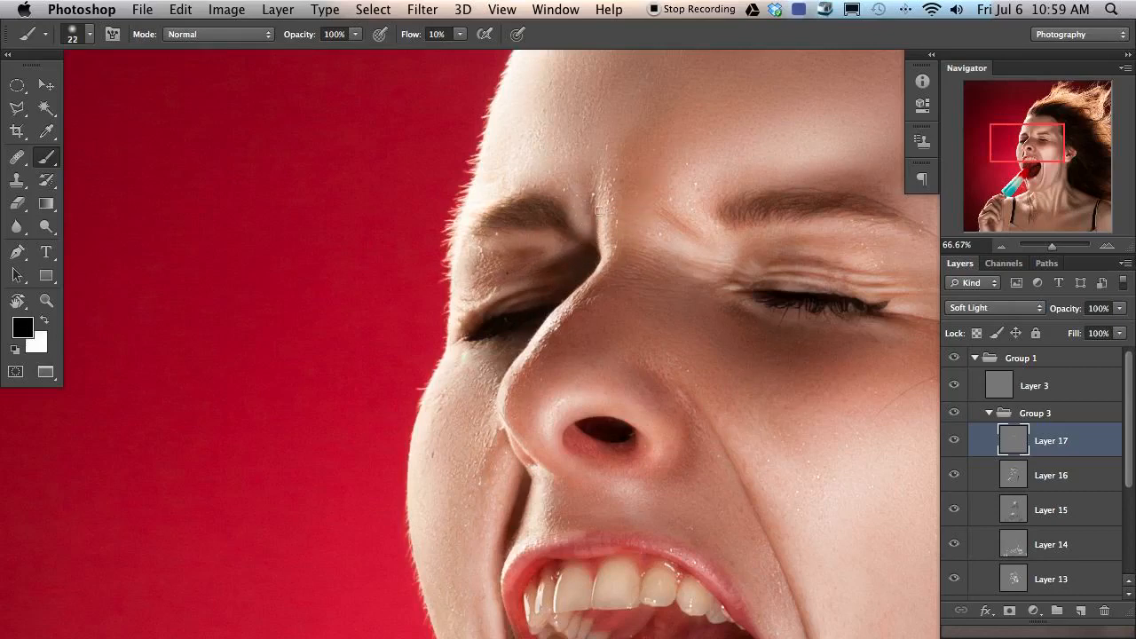
pyautogui.press('x')
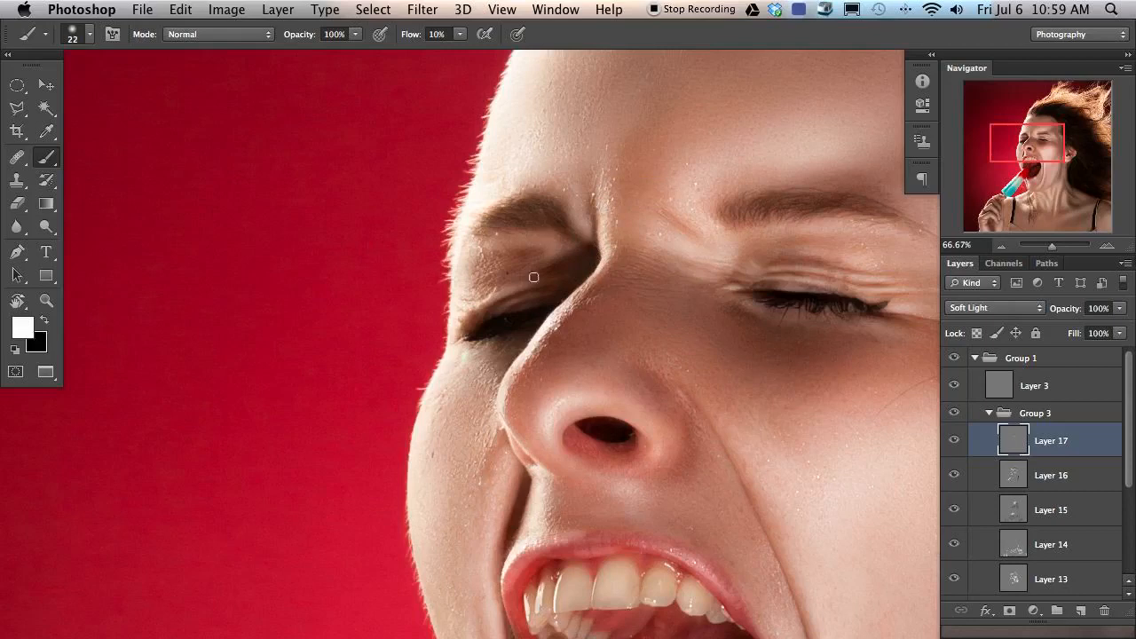
pyautogui.moveTo(547, 271); pyautogui.dragTo(560, 253)
pyautogui.moveTo(520, 297)
pyautogui.mouseDown()
pyautogui.moveTo(489, 293)
pyautogui.moveTo(506, 284)
pyautogui.moveTo(488, 276)
pyautogui.moveTo(510, 265)
pyautogui.moveTo(473, 297)
pyautogui.moveTo(514, 263)
pyautogui.mouseUp()
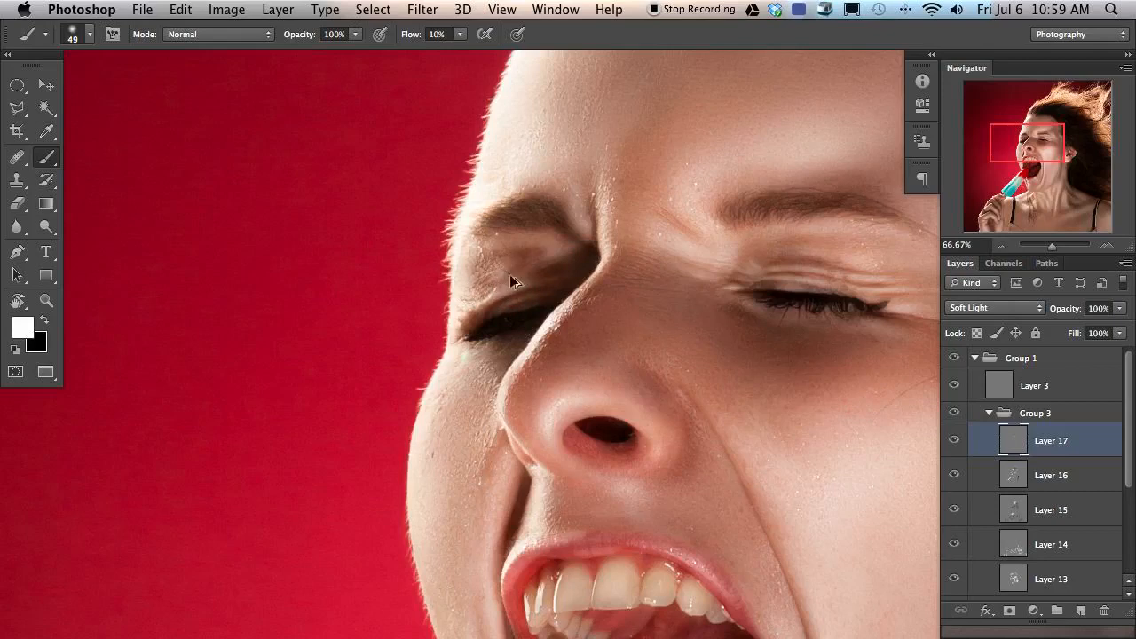
pyautogui.moveTo(499, 273); pyautogui.dragTo(535, 274)
pyautogui.moveTo(526, 302); pyautogui.dragTo(506, 321)
# Step: Darken both eyebrows with a 67 px black brush
pyautogui.press('x')
pyautogui.moveTo(531, 238)
pyautogui.mouseDown()
pyautogui.moveTo(468, 242)
pyautogui.moveTo(523, 240)
pyautogui.moveTo(468, 253)
pyautogui.mouseUp()
pyautogui.hscroll(5, 575, 258)
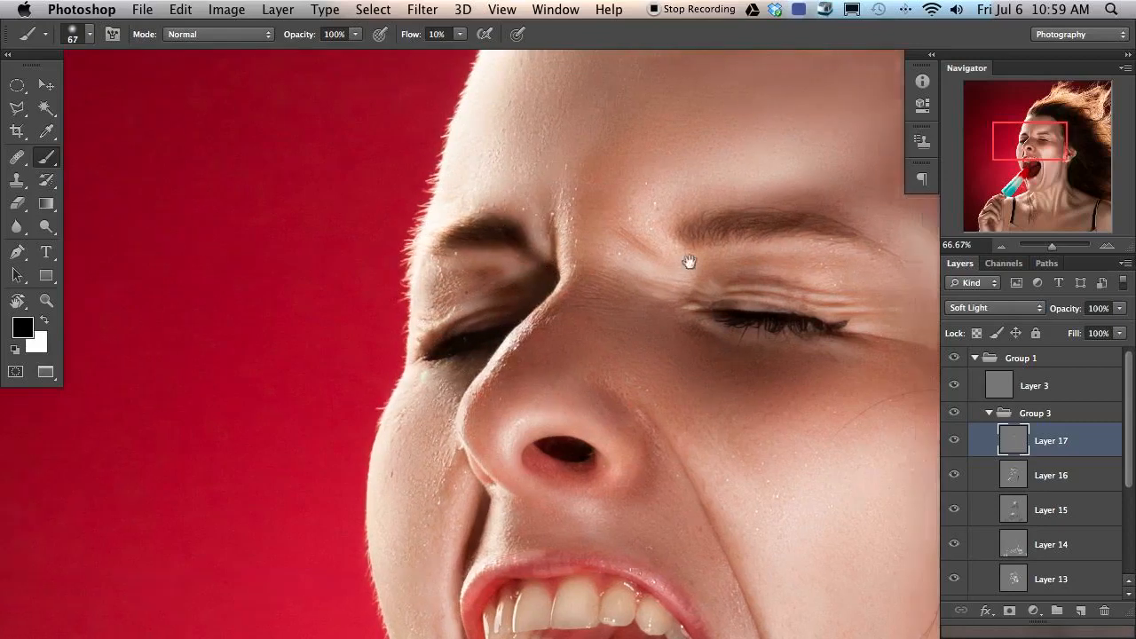
pyautogui.moveTo(548, 251)
pyautogui.mouseDown()
pyautogui.moveTo(631, 231)
pyautogui.moveTo(694, 243)
pyautogui.mouseUp()
pyautogui.moveTo(594, 237); pyautogui.dragTo(731, 267)
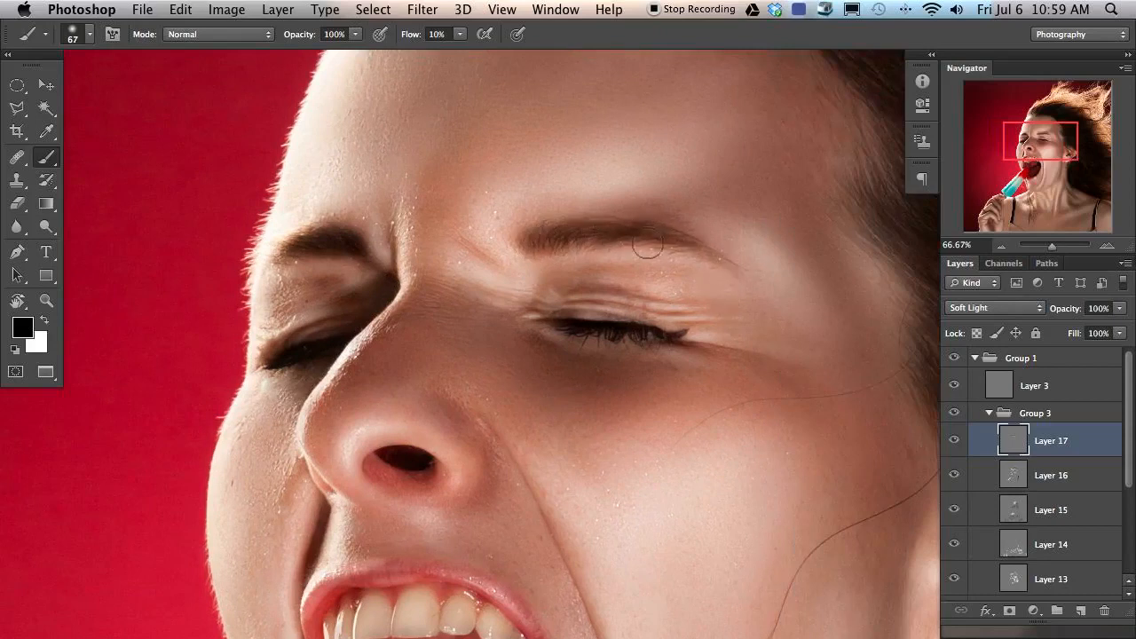
pyautogui.moveTo(444, 413); pyautogui.dragTo(497, 387)
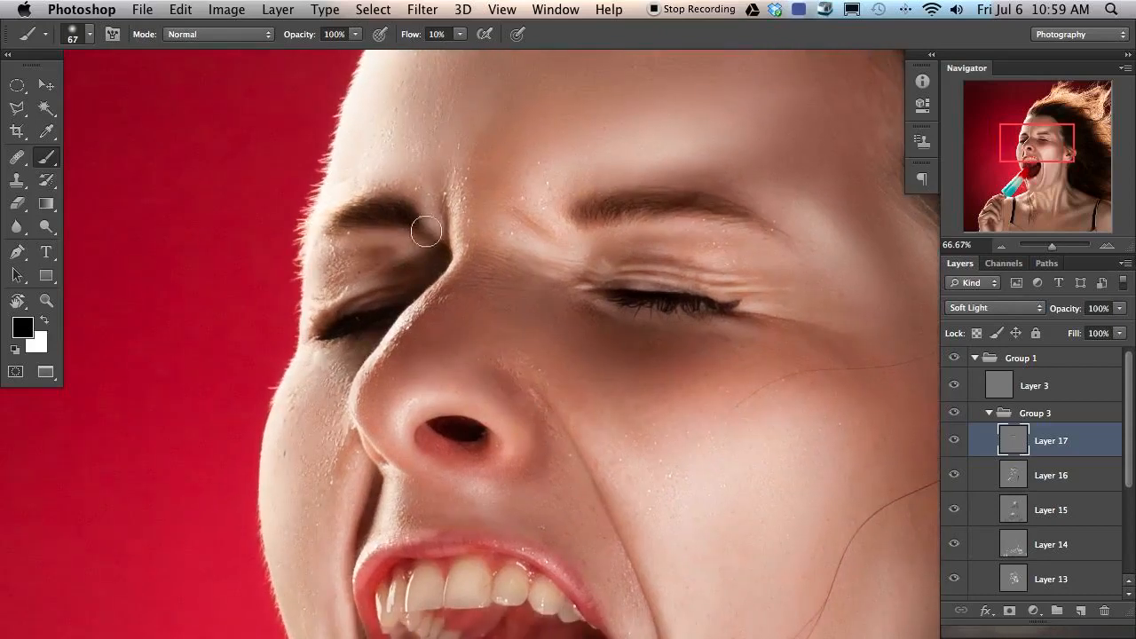
pyautogui.moveTo(532, 499)
pyautogui.mouseDown()
pyautogui.moveTo(507, 399)
pyautogui.moveTo(558, 445)
pyautogui.moveTo(528, 500)
pyautogui.mouseUp()
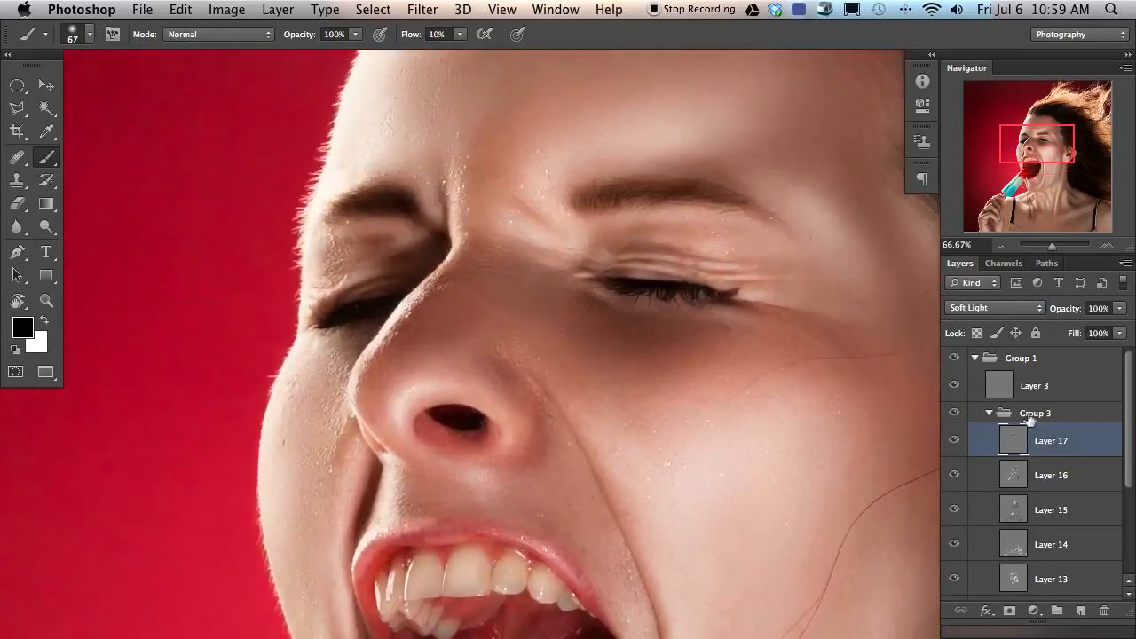
# Step: Toggle Layer 17's visibility to compare the eyes and eyebrows before and after, both close up and in the wider portrait
pyautogui.click(956, 441)
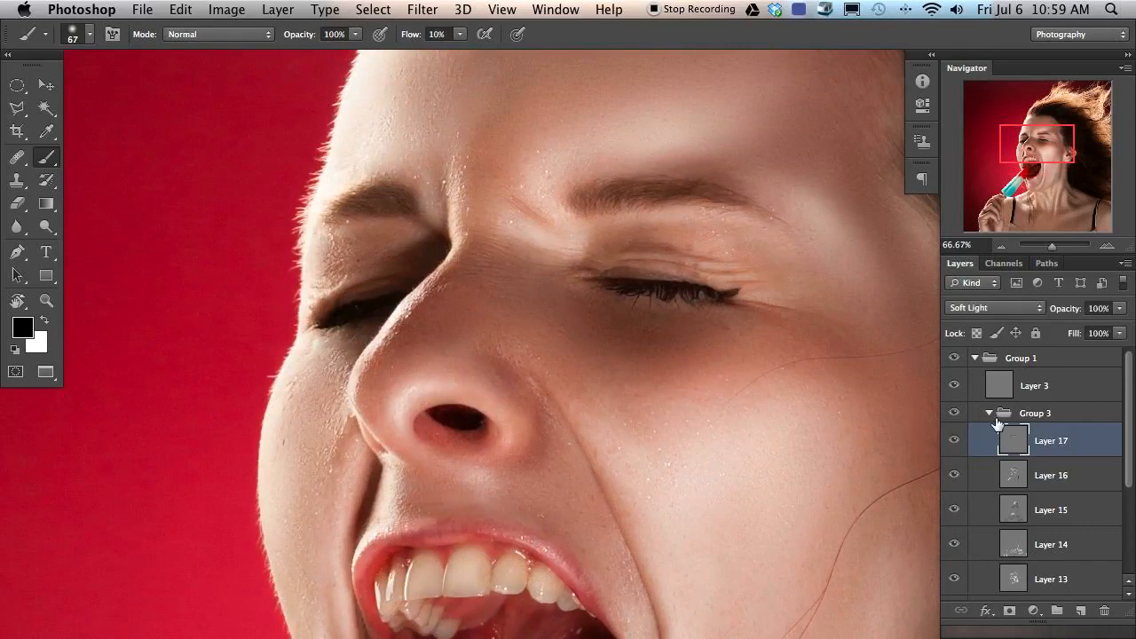
pyautogui.press('super+minus')
pyautogui.press('super+minus')
pyautogui.press('super+minus')
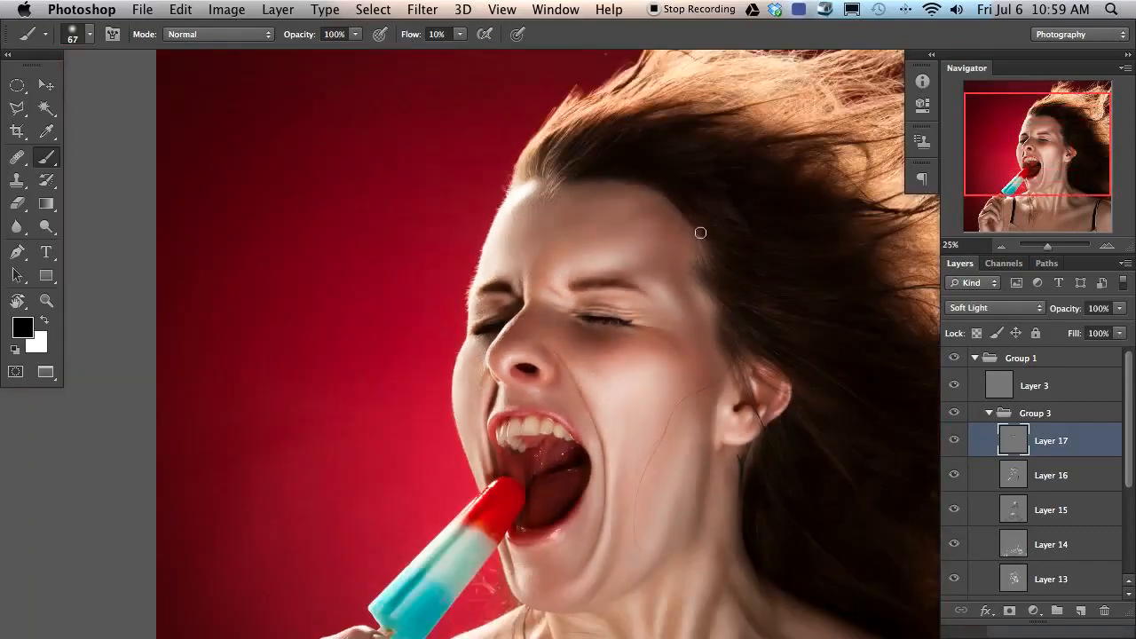
pyautogui.moveTo(568, 352); pyautogui.dragTo(546, 325)
pyautogui.click(955, 441)
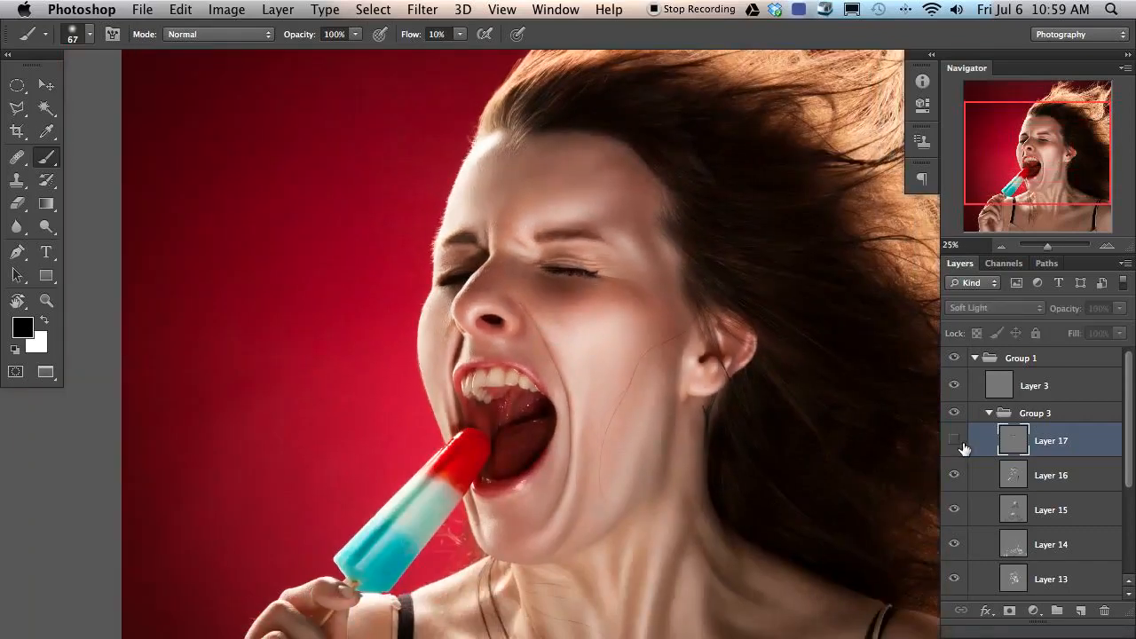
pyautogui.keyDown('ctrl'); pyautogui.keyDown('alt'); pyautogui.moveTo(547, 286); pyautogui.dragTo(553, 285); pyautogui.keyUp('alt'); pyautogui.keyUp('ctrl')
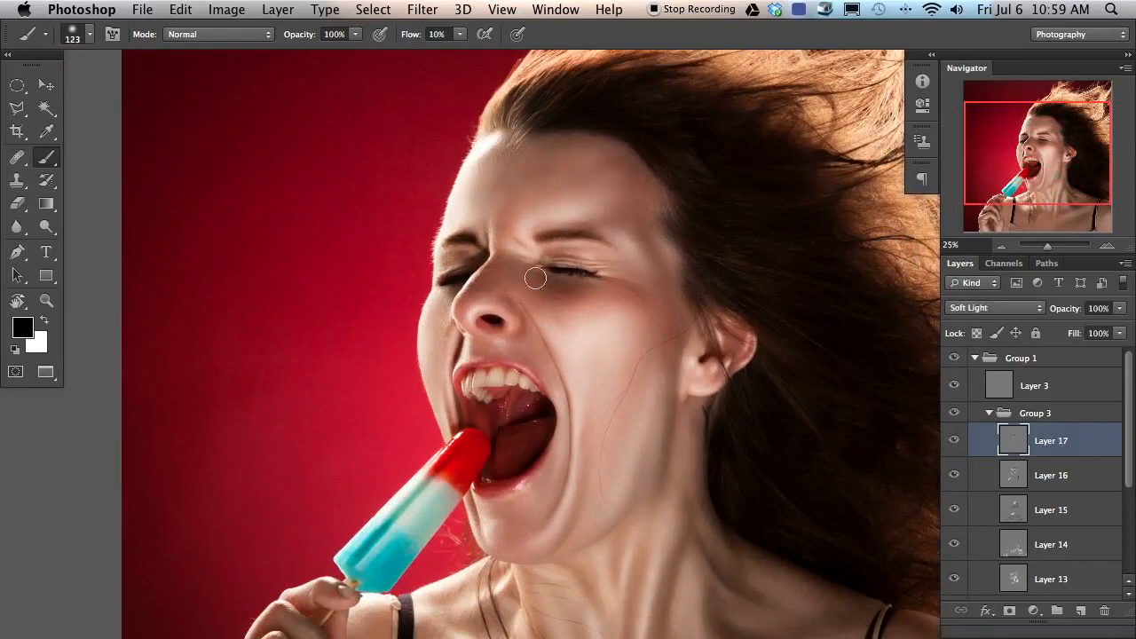
pyautogui.click(955, 442)
pyautogui.click(955, 441)
pyautogui.click(955, 441)
pyautogui.click(955, 441)
pyautogui.click(955, 441)
# Step: Soften Layer 17's retouching around the far eyebrow and the near eye with the Eraser at 10% flow
pyautogui.press('e')
pyautogui.keyDown('ctrl'); pyautogui.keyDown('alt'); pyautogui.moveTo(469, 238); pyautogui.dragTo(482, 231); pyautogui.keyUp('alt'); pyautogui.keyUp('ctrl')
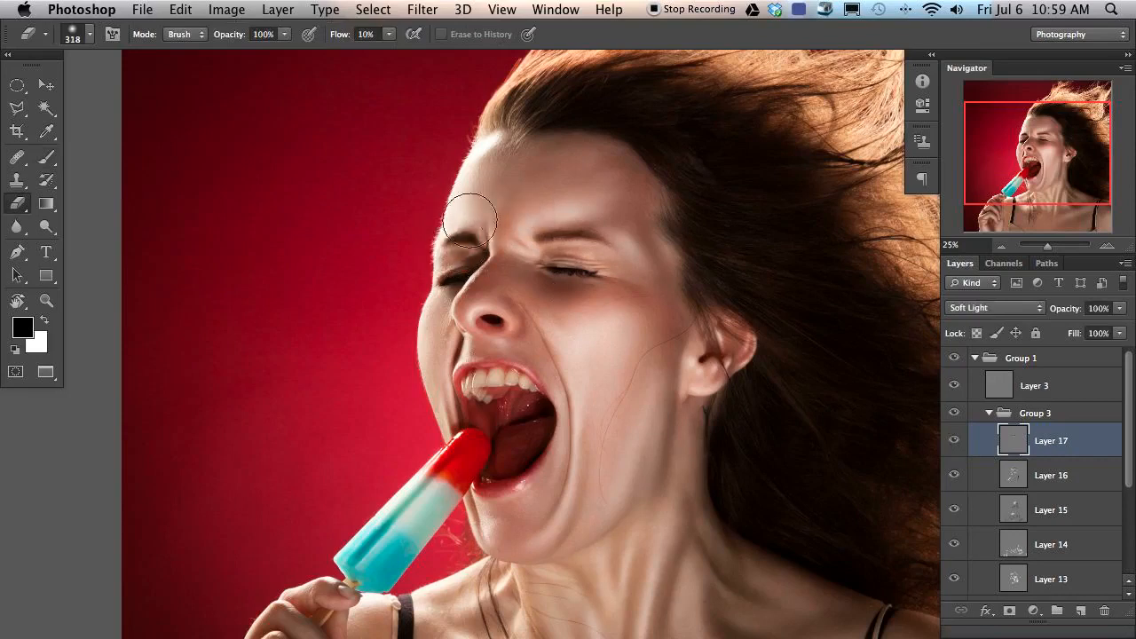
pyautogui.keyDown('ctrl'); pyautogui.keyDown('alt'); pyautogui.moveTo(553, 293); pyautogui.dragTo(539, 277); pyautogui.keyUp('alt'); pyautogui.keyUp('ctrl')
# Step: Dodge and burn the skin beneath the near eye's lash line with a 91 px brush
pyautogui.press('b')
pyautogui.keyDown('ctrl'); pyautogui.keyDown('alt'); pyautogui.moveTo(575, 290); pyautogui.dragTo(560, 288); pyautogui.keyUp('alt'); pyautogui.keyUp('ctrl')
pyautogui.press('x')
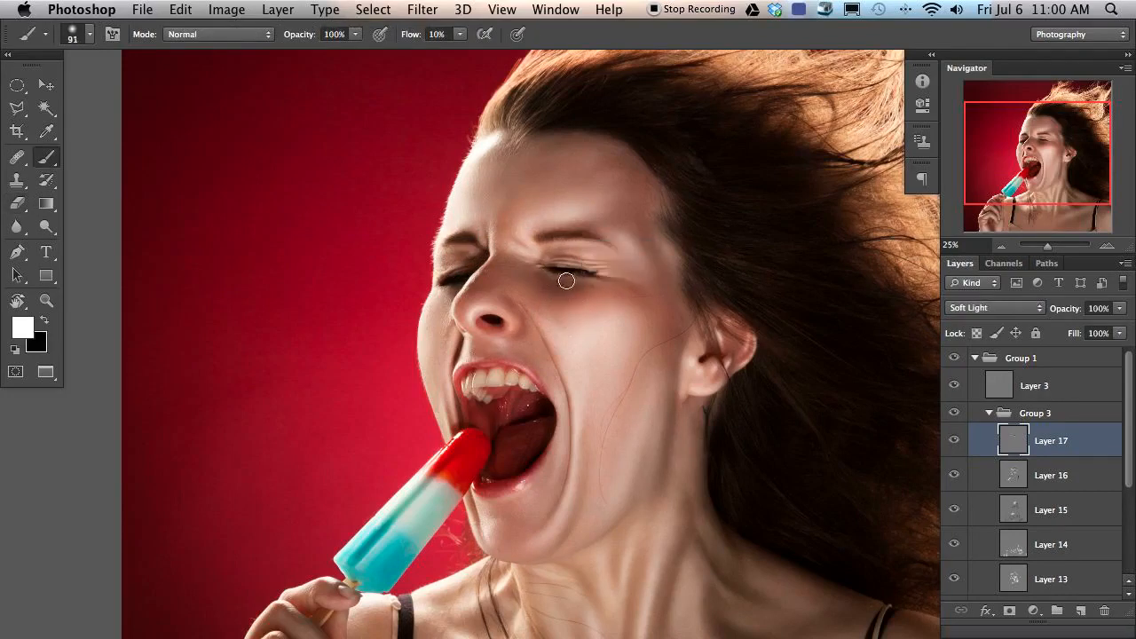
pyautogui.press('x')
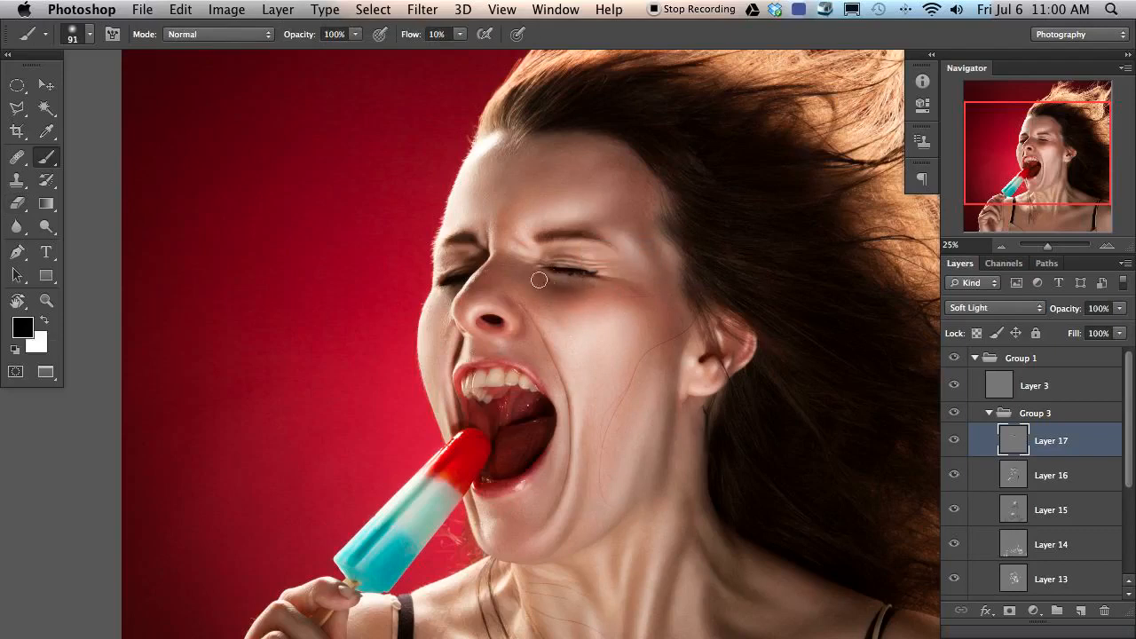
pyautogui.keyDown('ctrl'); pyautogui.keyDown('alt'); pyautogui.moveTo(551, 280); pyautogui.dragTo(543, 280); pyautogui.keyUp('alt'); pyautogui.keyUp('ctrl')
# Step: Toggle Layer 17's visibility to check the shading beneath the near eye
pyautogui.click(952, 441)
pyautogui.click(951, 443)
pyautogui.click(950, 444)
pyautogui.click(948, 447)
pyautogui.click(951, 448)
pyautogui.click(951, 448)
# Step: Soften the retouching beneath the near eye with a 222 px Eraser and compare Layer 17 on and off
pyautogui.moveTo(569, 298)
pyautogui.keyDown('ctrl'); pyautogui.keyDown('alt'); pyautogui.mouseDown()
pyautogui.moveTo(581, 303)
pyautogui.moveTo(533, 297)
pyautogui.moveTo(527, 284)
pyautogui.moveTo(582, 304)
pyautogui.moveTo(564, 304)
pyautogui.moveTo(591, 300)
pyautogui.moveTo(563, 314)
pyautogui.mouseUp(); pyautogui.keyUp('alt'); pyautogui.keyUp('ctrl')
pyautogui.press('e')
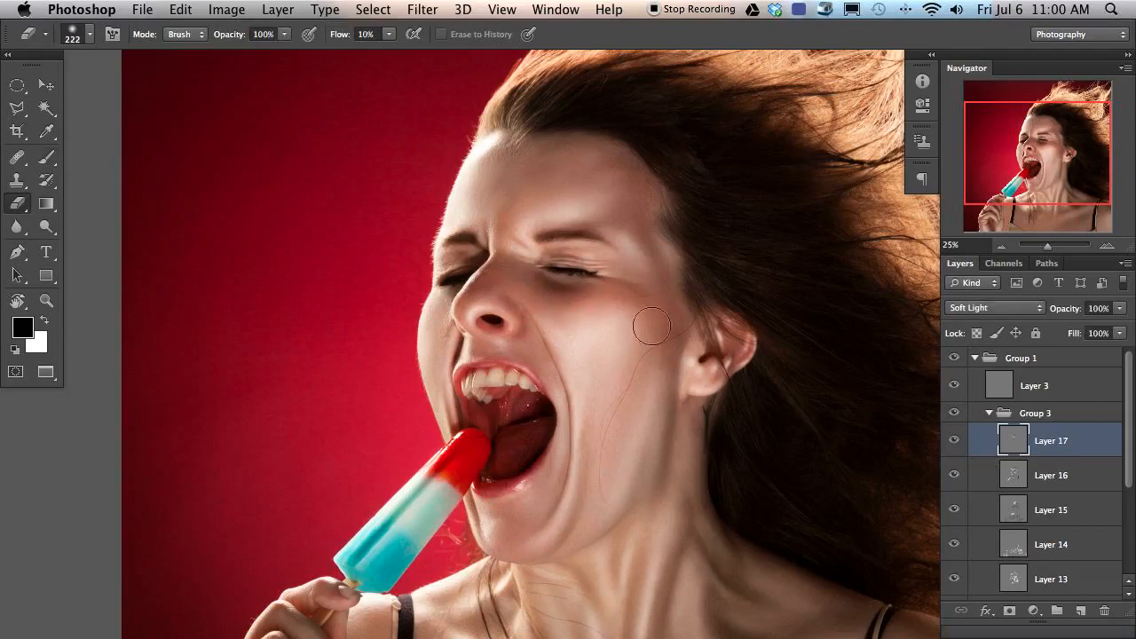
pyautogui.click(953, 441)
pyautogui.click(953, 440)
pyautogui.click(953, 440)
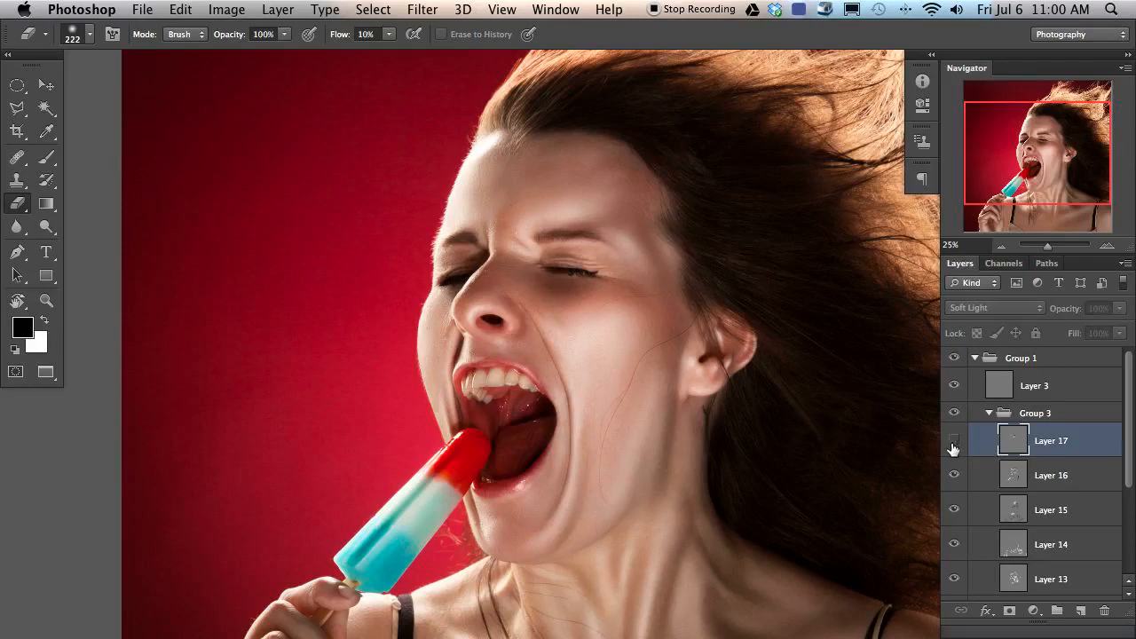
pyautogui.click(953, 440)
# Step: Darken the ear's inner folds, the lobe's edge and the shadow below it with a 41 px black brush
pyautogui.moveTo(558, 479); pyautogui.dragTo(552, 414)
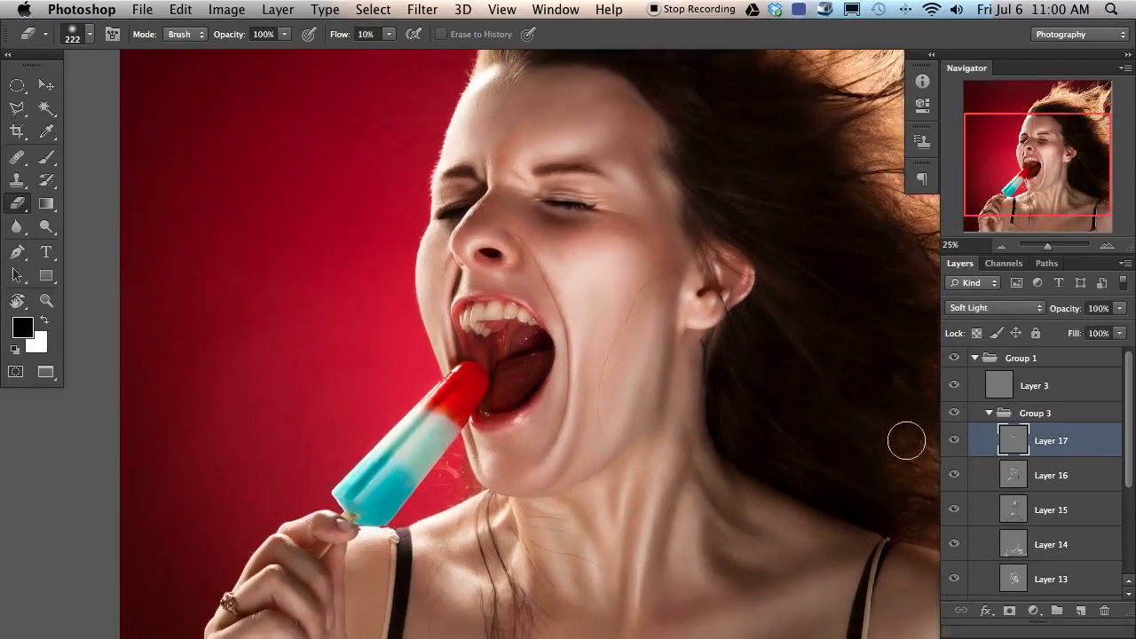
pyautogui.press('super+equal')
pyautogui.press('super+equal')
pyautogui.press('super+equal')
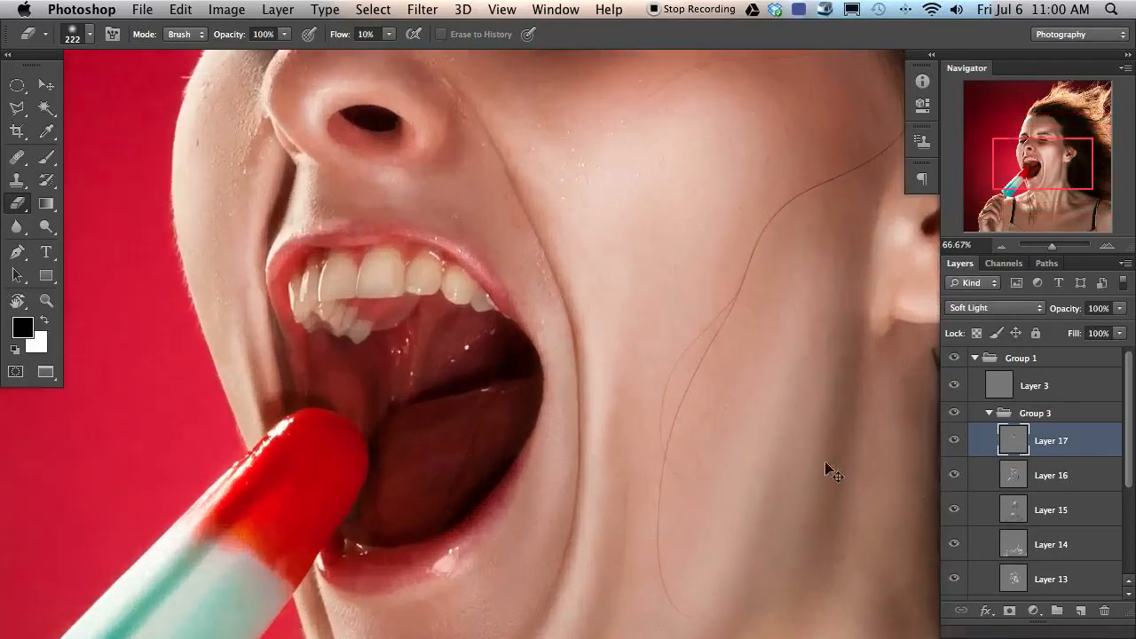
pyautogui.moveTo(724, 433); pyautogui.dragTo(241, 474)
pyautogui.moveTo(349, 437); pyautogui.dragTo(396, 485)
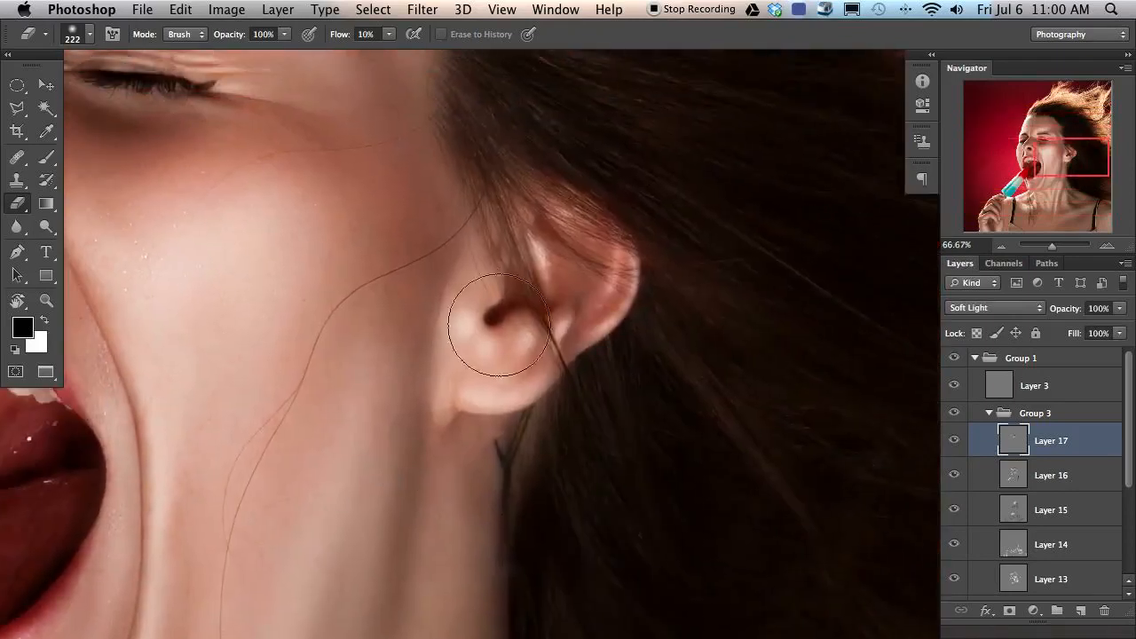
pyautogui.press('b')
pyautogui.moveTo(601, 312); pyautogui.dragTo(563, 317)
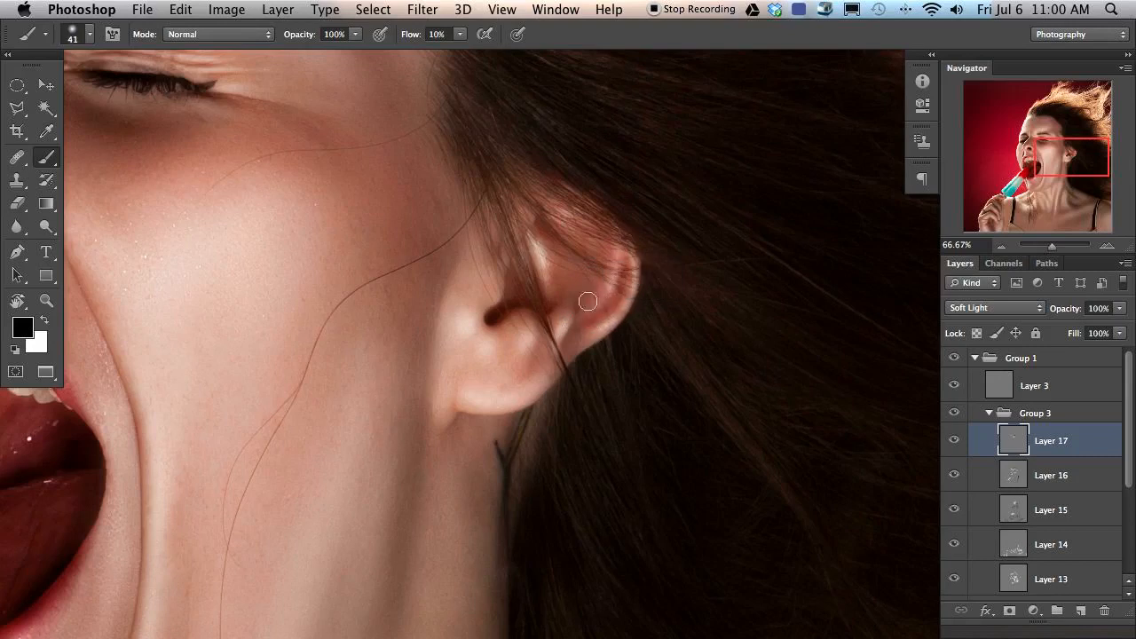
pyautogui.moveTo(596, 276)
pyautogui.mouseDown()
pyautogui.moveTo(608, 275)
pyautogui.moveTo(542, 227)
pyautogui.moveTo(563, 267)
pyautogui.moveTo(535, 301)
pyautogui.moveTo(530, 290)
pyautogui.mouseUp()
pyautogui.moveTo(546, 331)
pyautogui.mouseDown()
pyautogui.moveTo(528, 369)
pyautogui.moveTo(504, 338)
pyautogui.moveTo(495, 379)
pyautogui.moveTo(493, 310)
pyautogui.moveTo(495, 368)
pyautogui.moveTo(470, 373)
pyautogui.moveTo(464, 416)
pyautogui.moveTo(473, 413)
pyautogui.mouseUp()
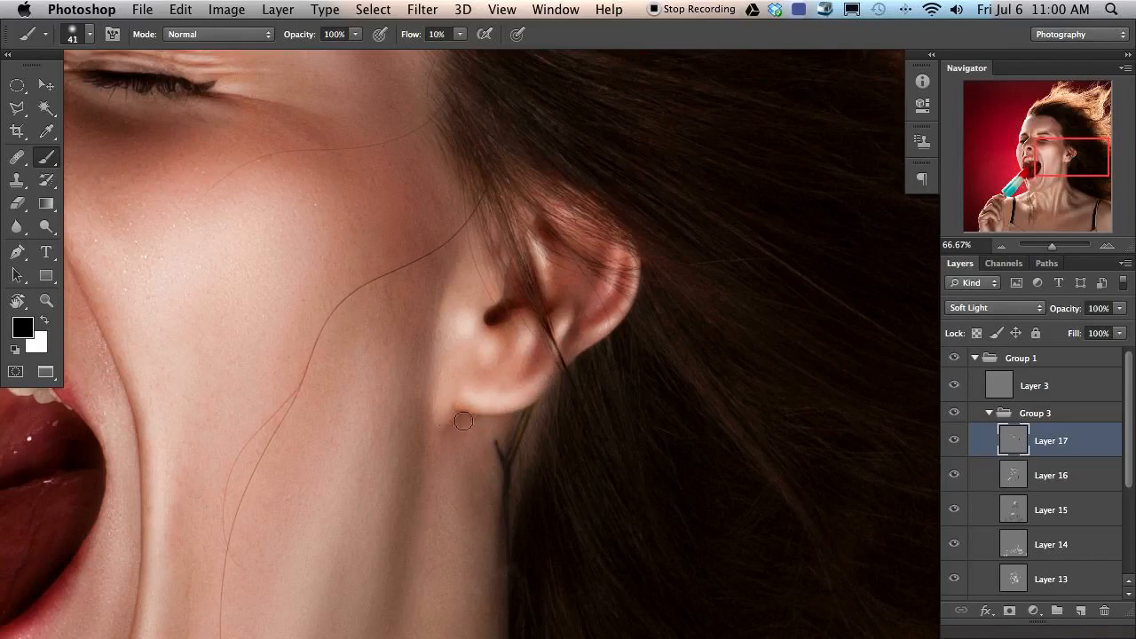
pyautogui.moveTo(572, 371); pyautogui.dragTo(515, 482)
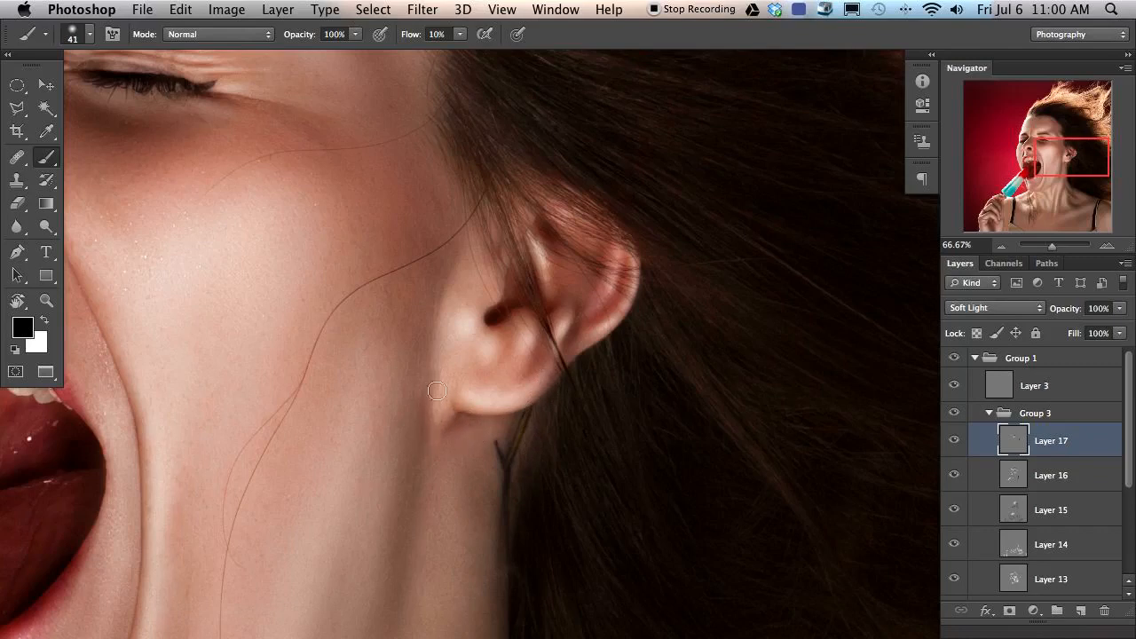
# Step: Toggle Layer 17's visibility to compare the ear and face shading across the wider portrait
pyautogui.moveTo(364, 396); pyautogui.dragTo(435, 489)
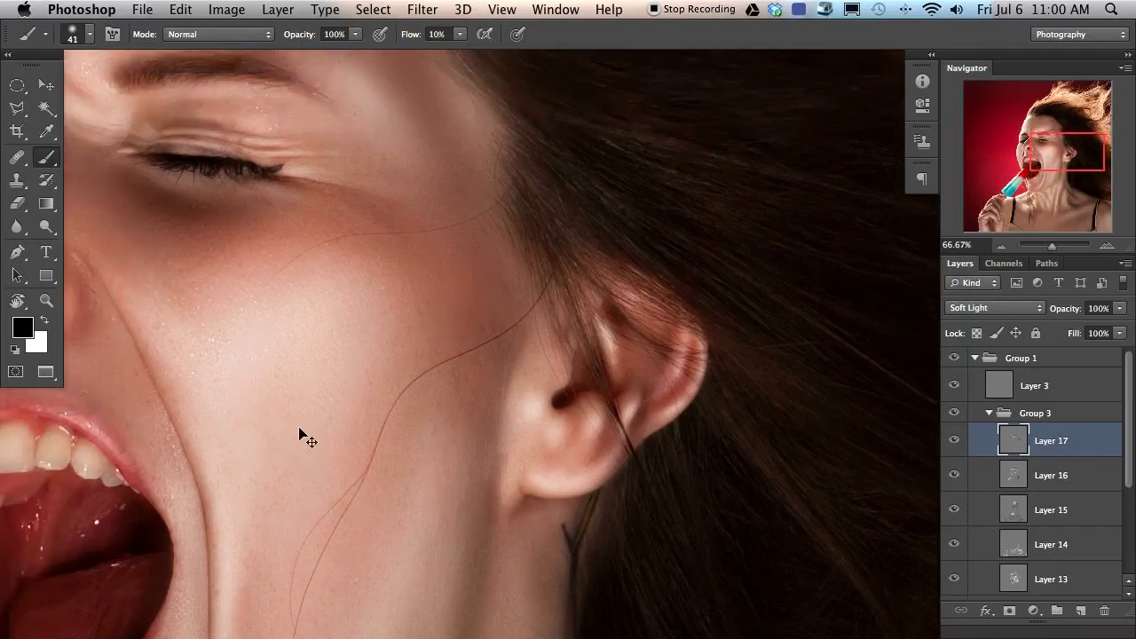
pyautogui.press('super+minus')
pyautogui.press('super+minus')
pyautogui.press('super+minus')
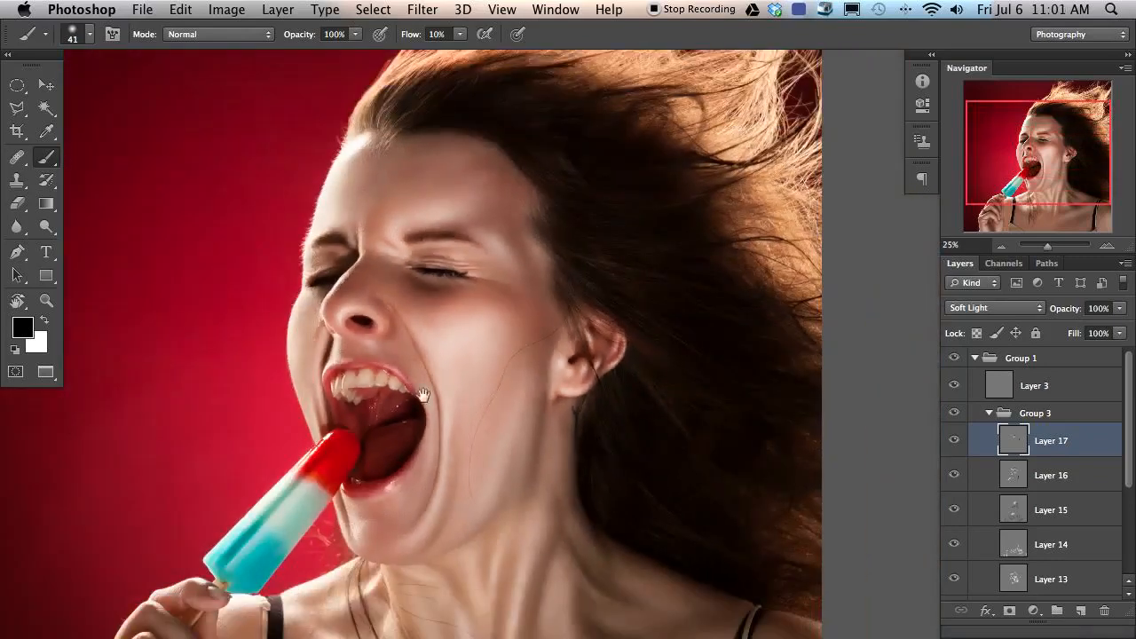
pyautogui.moveTo(481, 417); pyautogui.dragTo(435, 321)
pyautogui.click(955, 440)
pyautogui.click(954, 440)
pyautogui.click(954, 440)
pyautogui.click(955, 440)
# Step: Soften the ear shading with a 382 px Eraser and compare Layer 17 on and off
pyautogui.press('e')
pyautogui.moveTo(541, 285)
pyautogui.mouseDown()
pyautogui.moveTo(561, 285)
pyautogui.moveTo(529, 313)
pyautogui.moveTo(532, 284)
pyautogui.moveTo(599, 281)
pyautogui.mouseUp()
pyautogui.click(955, 441)
pyautogui.click(954, 442)
pyautogui.click(954, 441)
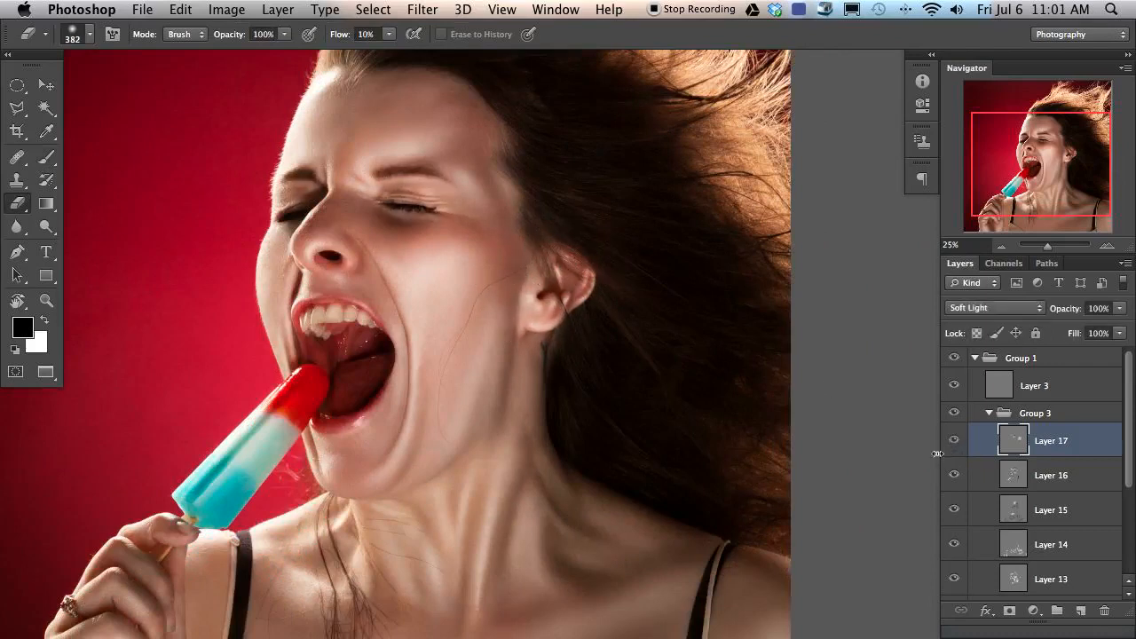
# Step: Lighten the far side of the forehead above the eyebrow with a large white brush
pyautogui.moveTo(280, 489); pyautogui.dragTo(325, 406)
pyautogui.press('super+minus')
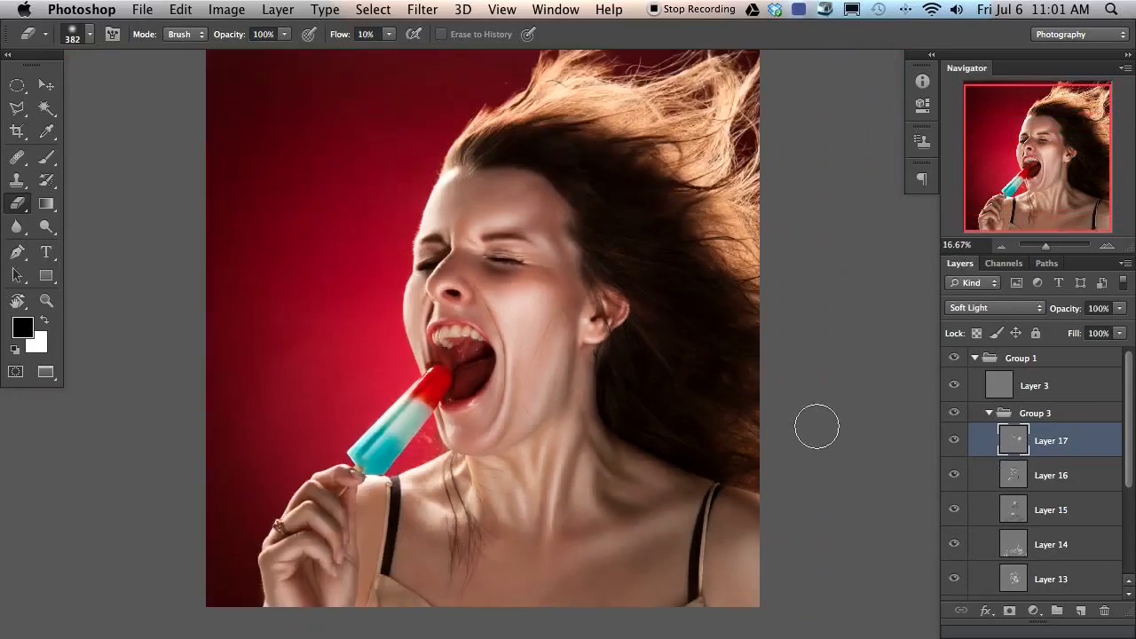
pyautogui.press('b')
pyautogui.moveTo(420, 221); pyautogui.dragTo(480, 207)
pyautogui.press('x')
pyautogui.keyDown('alt'); pyautogui.click(432, 211); pyautogui.keyUp('alt')
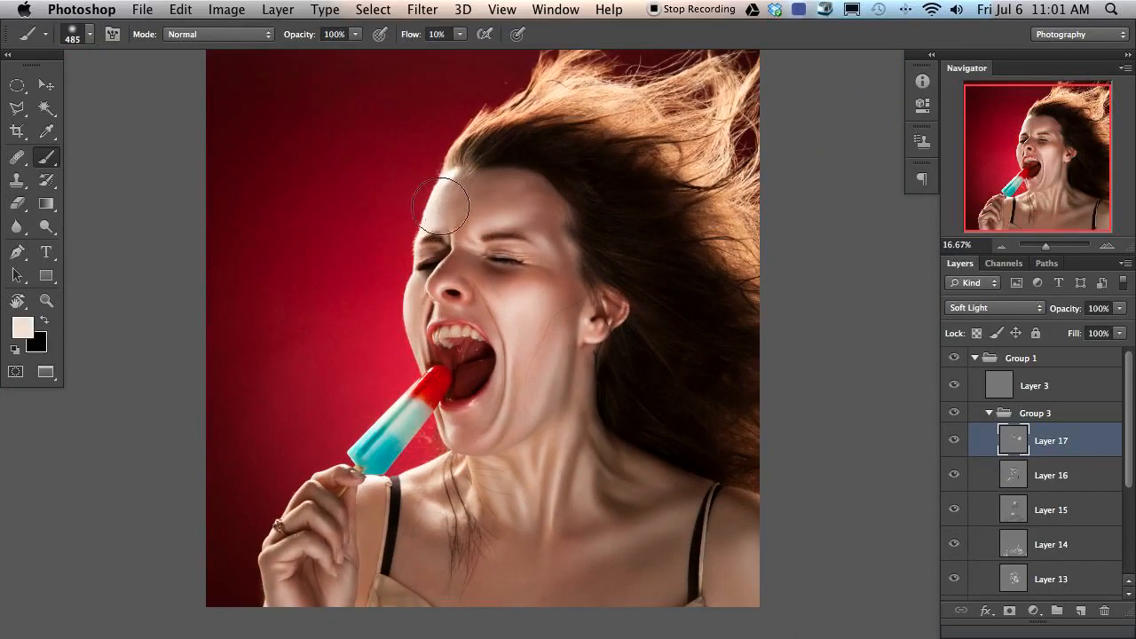
pyautogui.press('d')
pyautogui.press('x')
pyautogui.moveTo(449, 205); pyautogui.dragTo(436, 208)
# Step: Darken the middle of the forehead above the nose bridge with a black brush
pyautogui.keyDown('alt'); pyautogui.click(472, 213); pyautogui.keyUp('alt')
pyautogui.press('d')
pyautogui.press('x')
pyautogui.press('x')
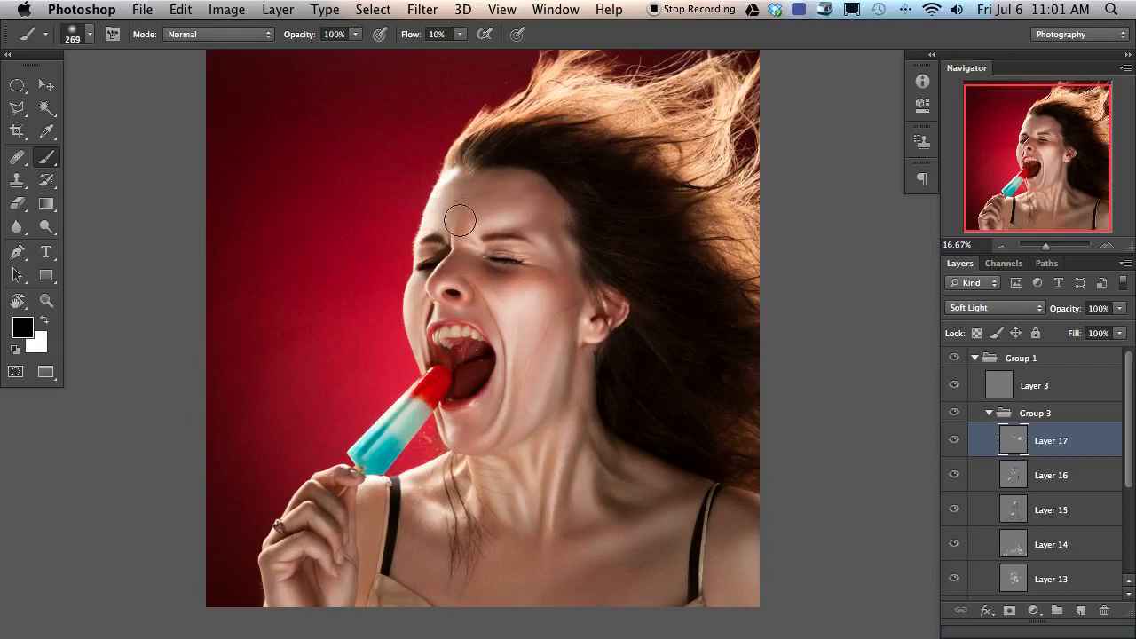
pyautogui.moveTo(469, 219); pyautogui.dragTo(465, 222)
pyautogui.press('x')
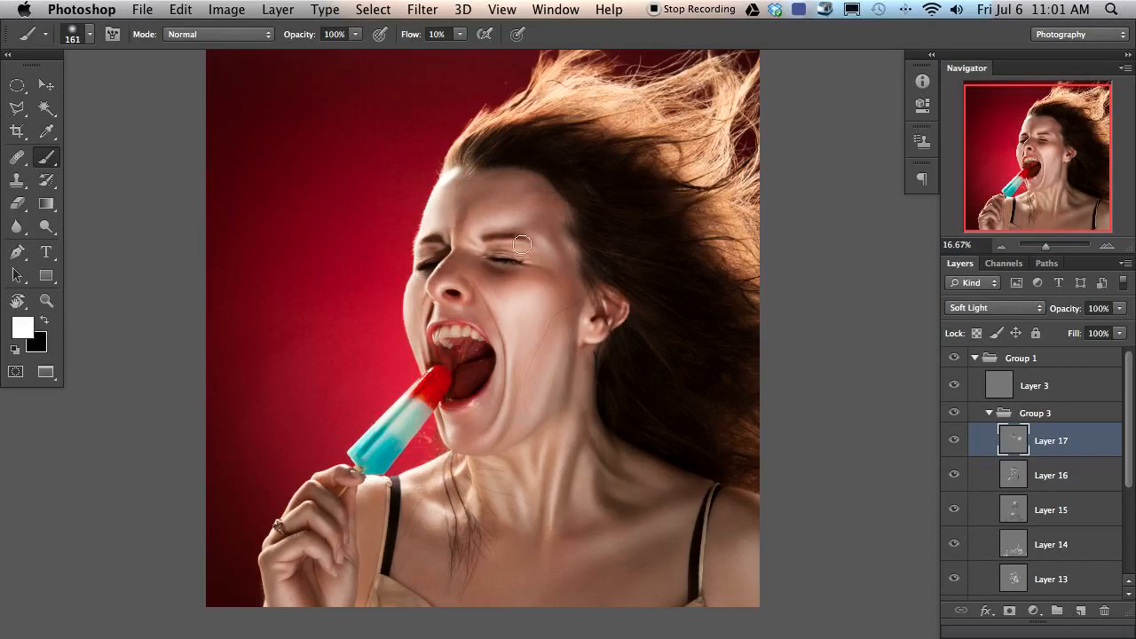
# Step: Soften the forehead retouching with a 382 px Eraser and compare Layer 17 on and off
pyautogui.press('e')
pyautogui.moveTo(455, 225); pyautogui.dragTo(468, 215)
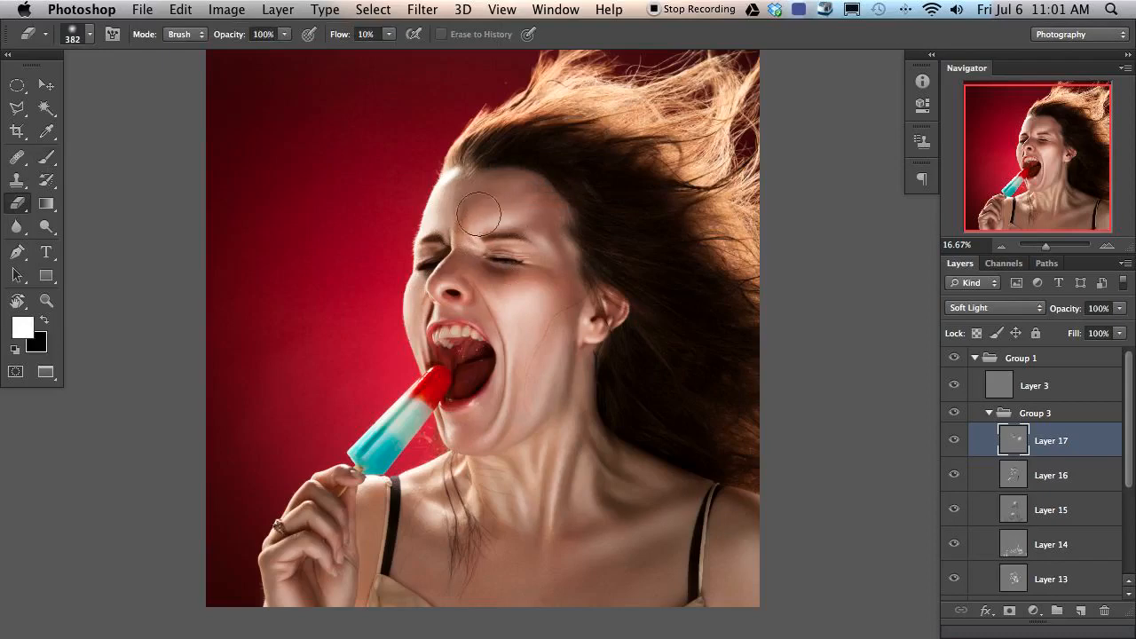
pyautogui.click(953, 442)
pyautogui.click(953, 443)
pyautogui.click(953, 441)
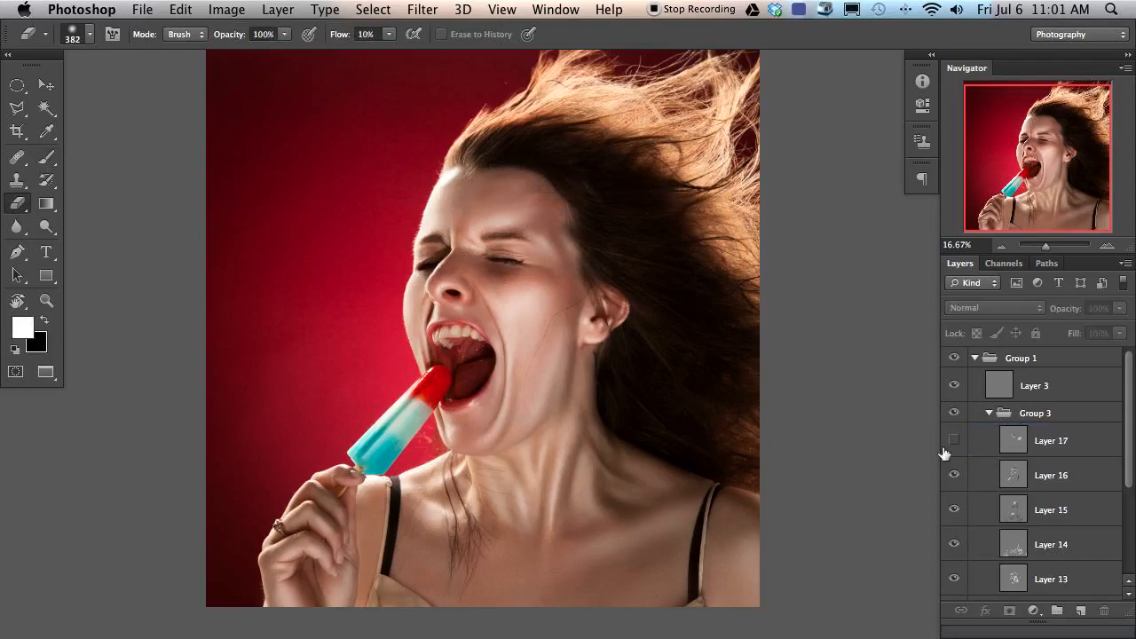
pyautogui.click(954, 441)
# Step: Collapse Group 3 and toggle its visibility to compare the whole portrait with and without its dodging and burning
pyautogui.scroll(-3, 630, 476)
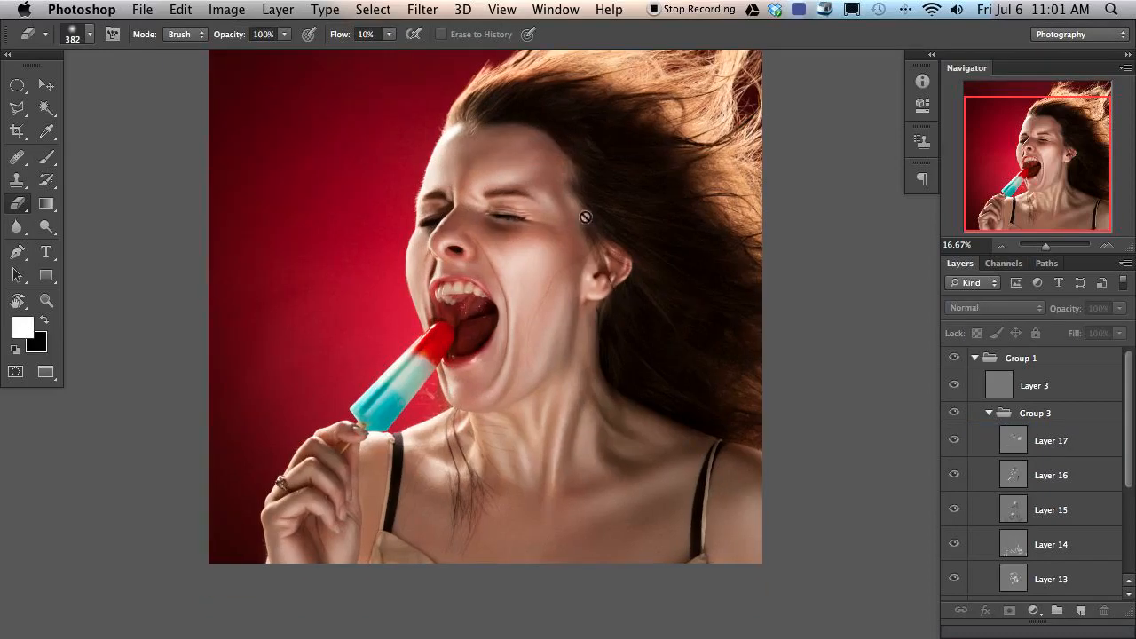
pyautogui.click(955, 414)
pyautogui.click(956, 417)
pyautogui.click(988, 413)
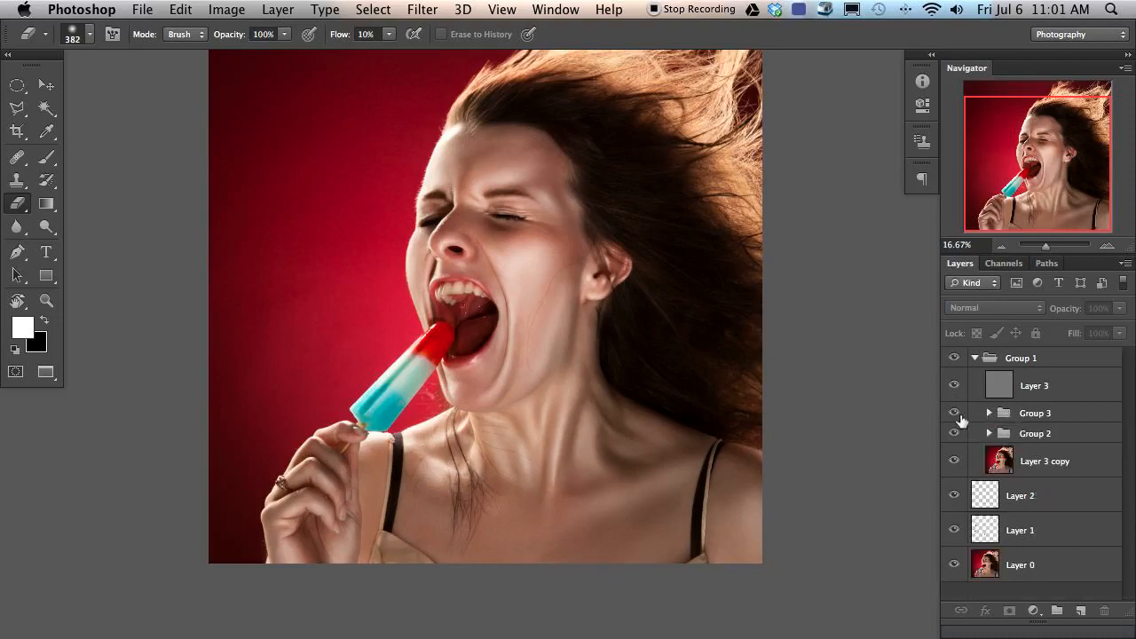
pyautogui.click(956, 417)
pyautogui.click(956, 418)
pyautogui.click(956, 420)
pyautogui.click(957, 422)
pyautogui.click(957, 423)
pyautogui.click(957, 425)
pyautogui.click(956, 421)
pyautogui.click(957, 421)
pyautogui.click(959, 422)
pyautogui.click(956, 416)
# Step: Toggle Group 2 and Group 3 separately and together to compare each group's effect on the portrait
pyautogui.click(955, 426)
pyautogui.click(954, 413)
pyautogui.click(957, 433)
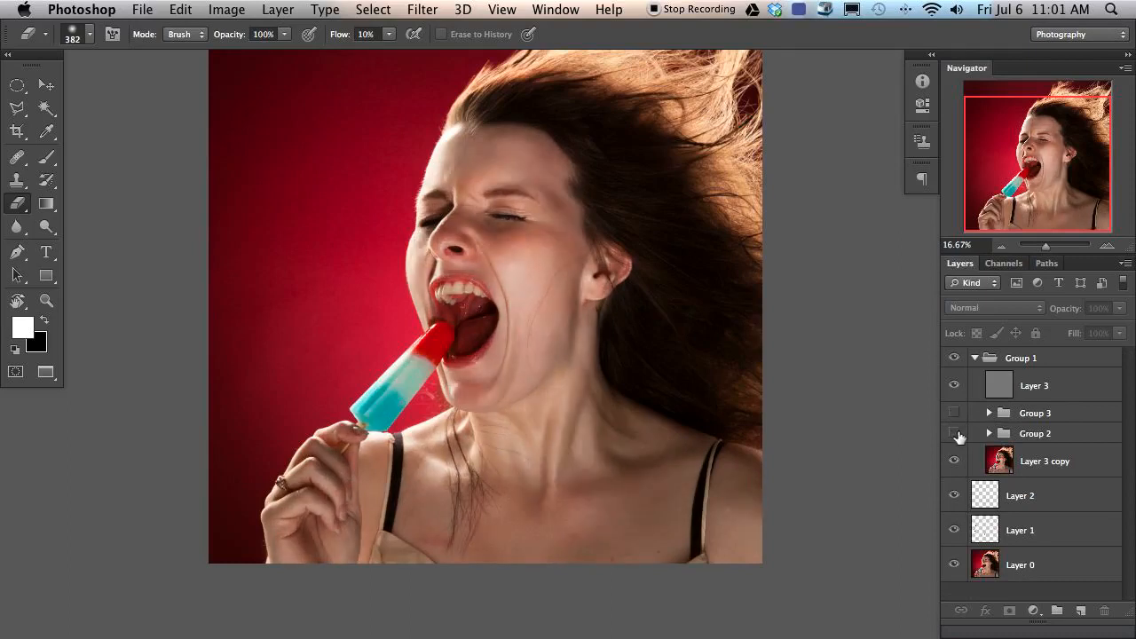
pyautogui.click(951, 434)
pyautogui.click(954, 434)
pyautogui.click(954, 413)
pyautogui.click(955, 414)
pyautogui.click(956, 415)
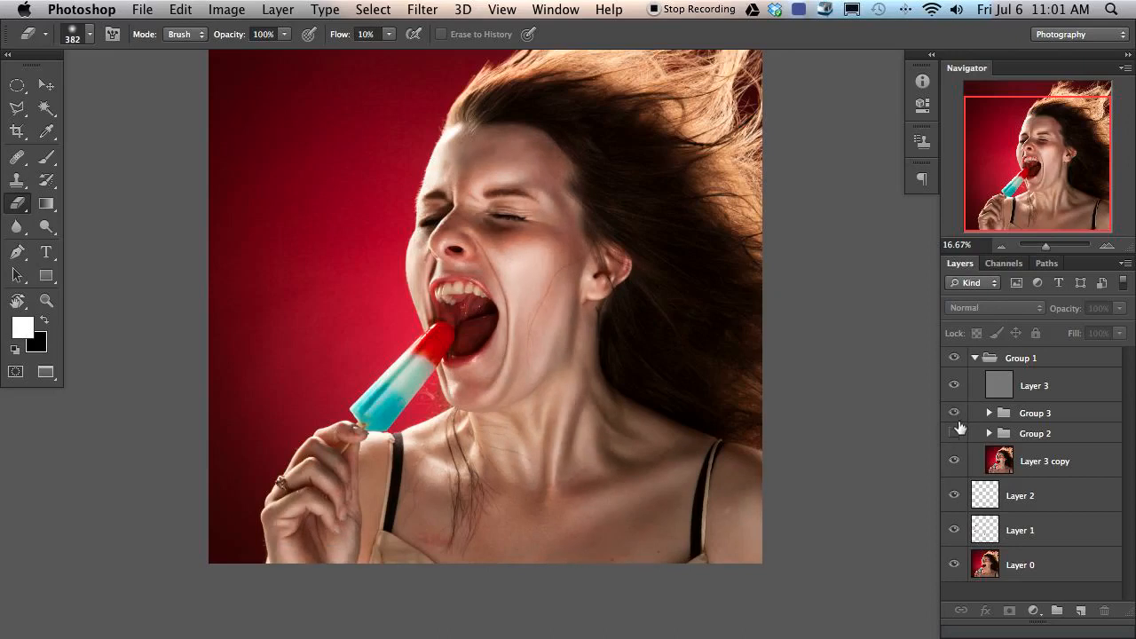
pyautogui.click(955, 434)
pyautogui.click(954, 434)
pyautogui.click(955, 434)
pyautogui.click(953, 434)
pyautogui.click(955, 434)
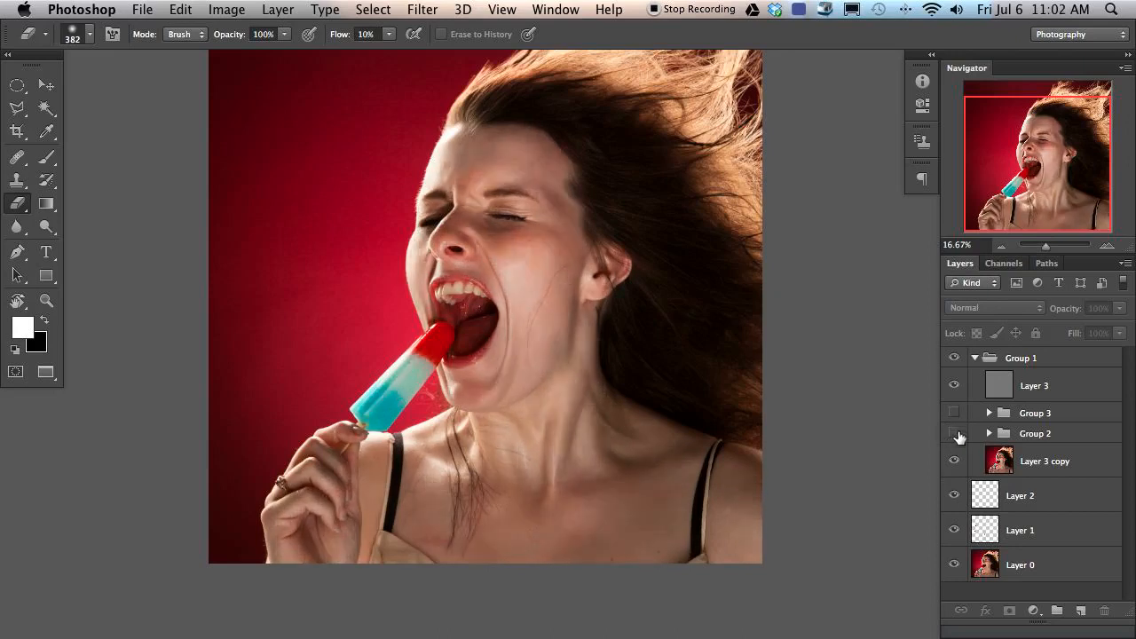
# Step: Make Group 2 and Group 3 visible, toggling each one to compare its effect on the portrait
pyautogui.click(953, 434)
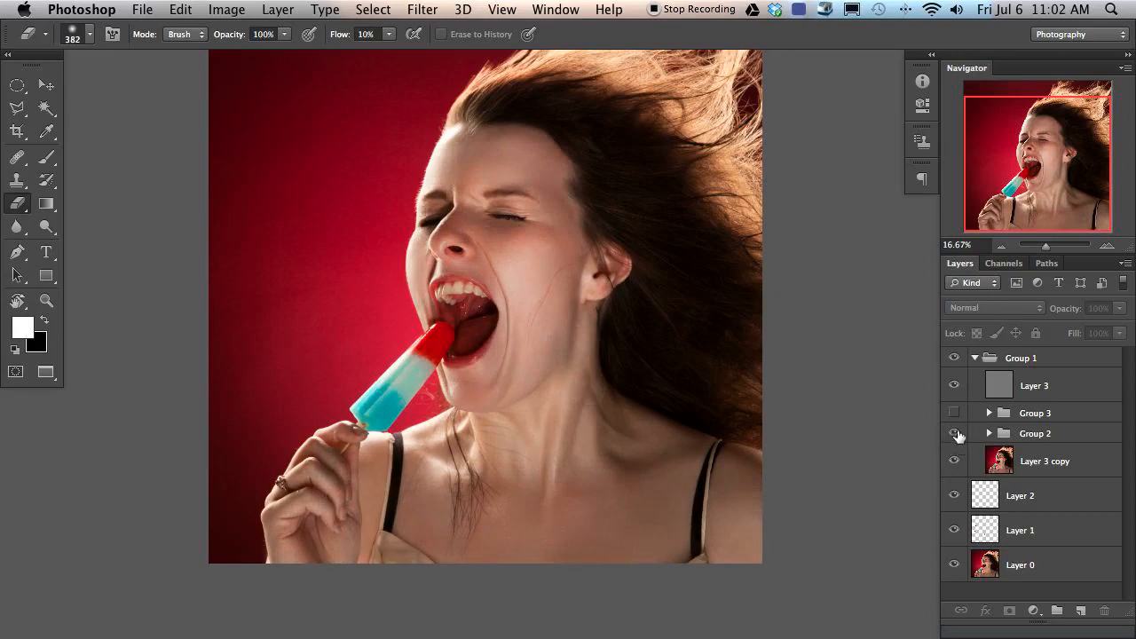
pyautogui.click(954, 434)
pyautogui.click(954, 434)
pyautogui.click(954, 434)
pyautogui.click(955, 434)
pyautogui.click(955, 414)
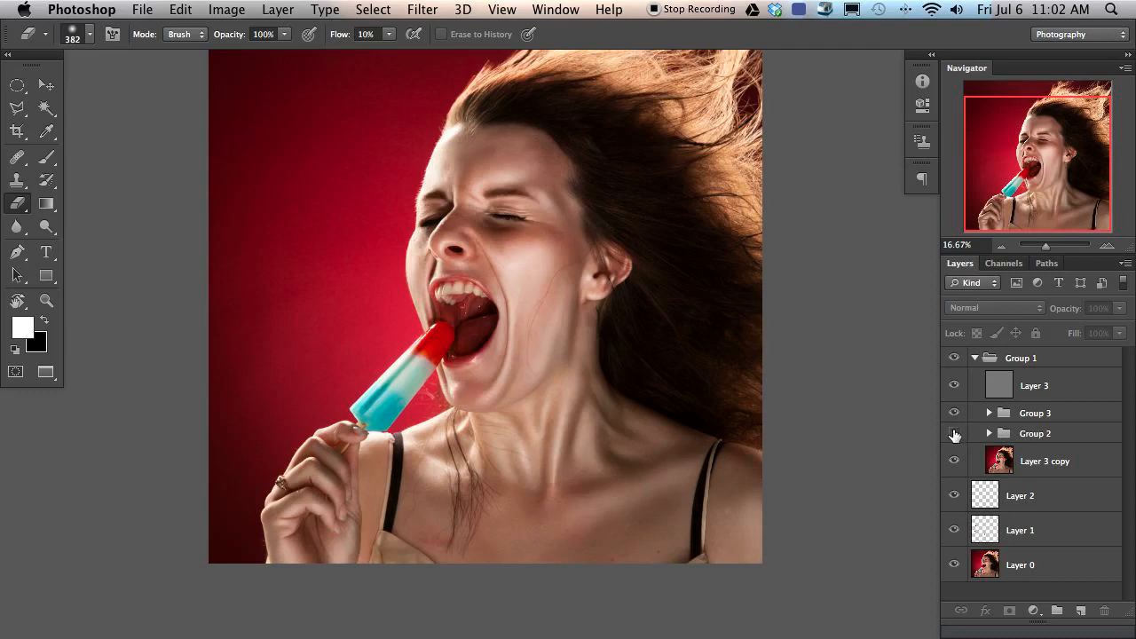
pyautogui.click(954, 434)
pyautogui.click(954, 434)
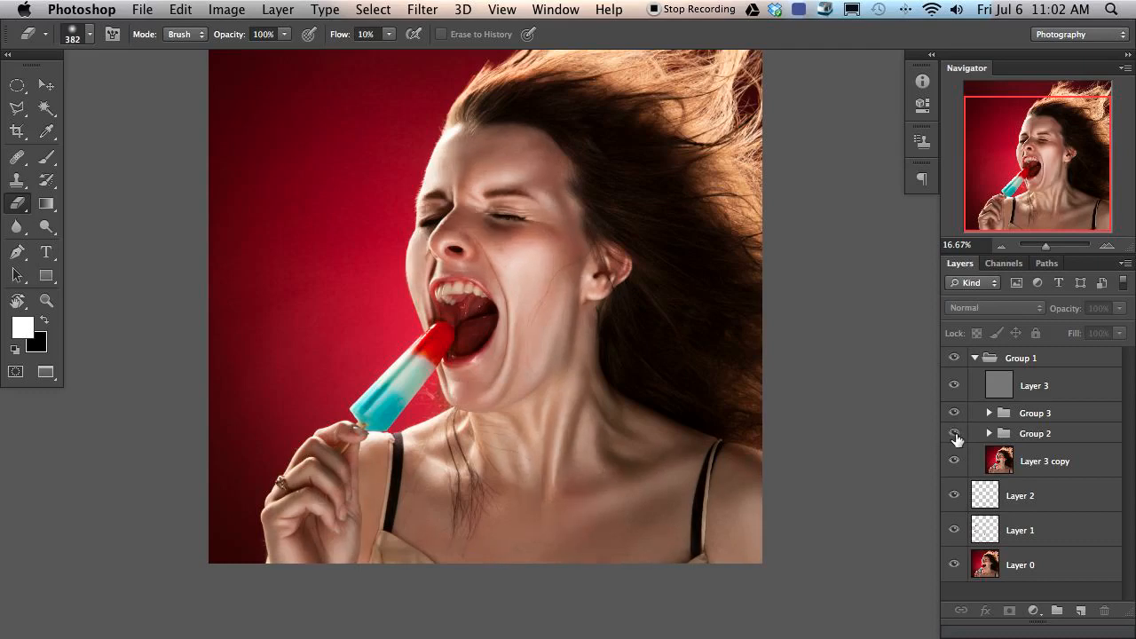
pyautogui.click(955, 415)
pyautogui.click(954, 416)
pyautogui.moveTo(617, 269); pyautogui.dragTo(599, 371)
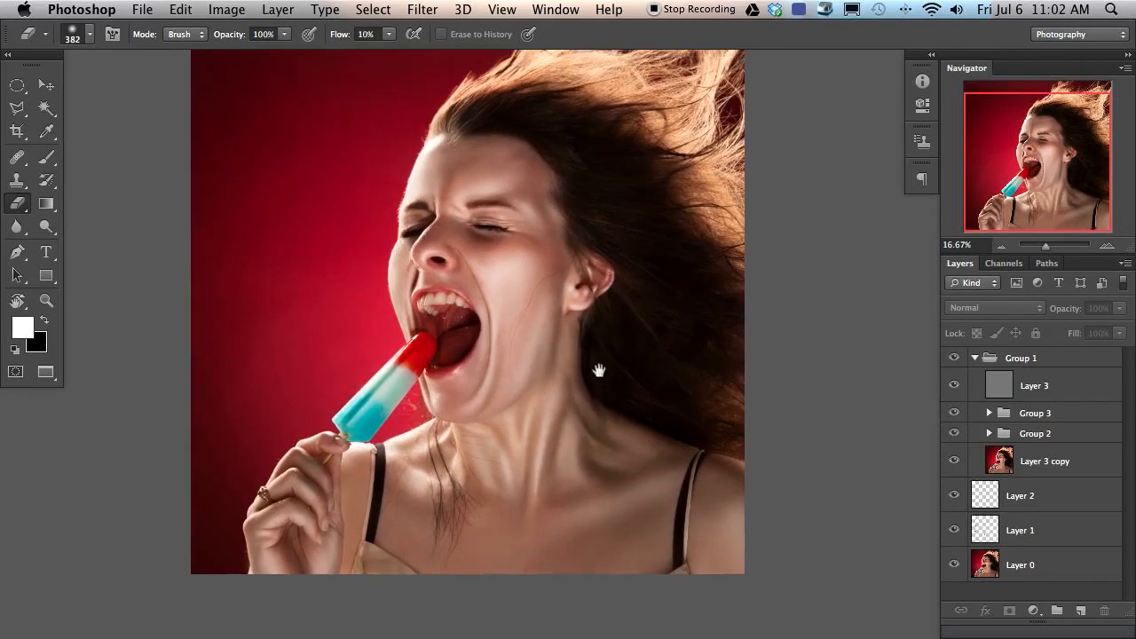
# Step: Collapse Group 1 and toggle its visibility repeatedly to compare the portrait before and after the retouching
pyautogui.click(973, 357)
pyautogui.click(954, 358)
pyautogui.click(954, 359)
pyautogui.click(955, 359)
pyautogui.click(953, 359)
pyautogui.click(955, 359)
pyautogui.click(954, 359)
pyautogui.click(954, 358)
pyautogui.click(954, 358)
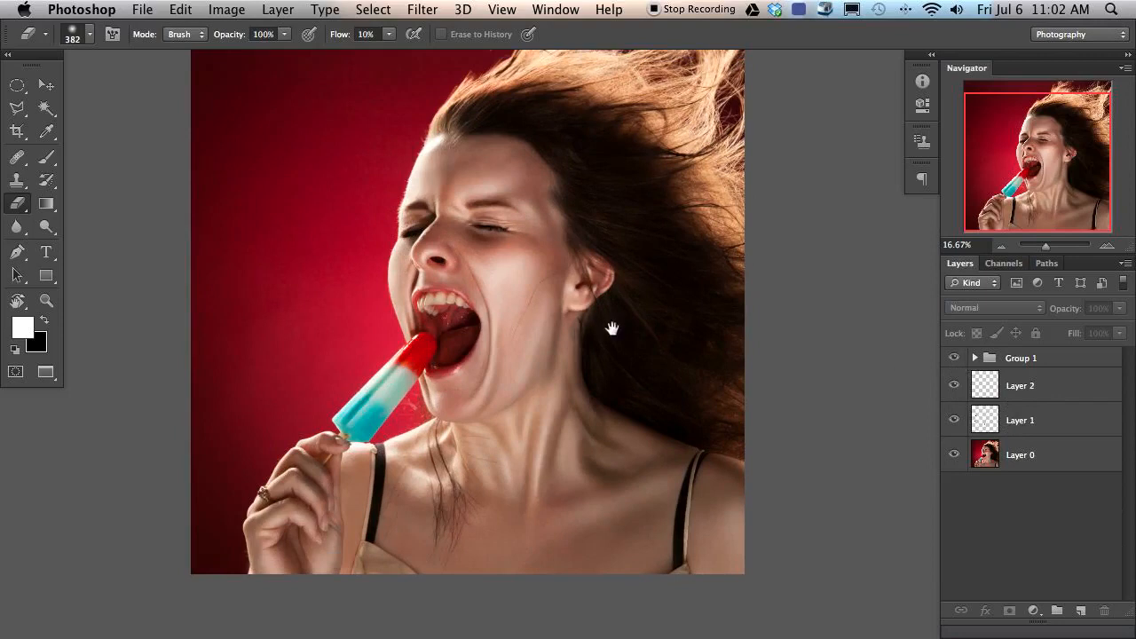
pyautogui.moveTo(638, 320); pyautogui.dragTo(611, 263)
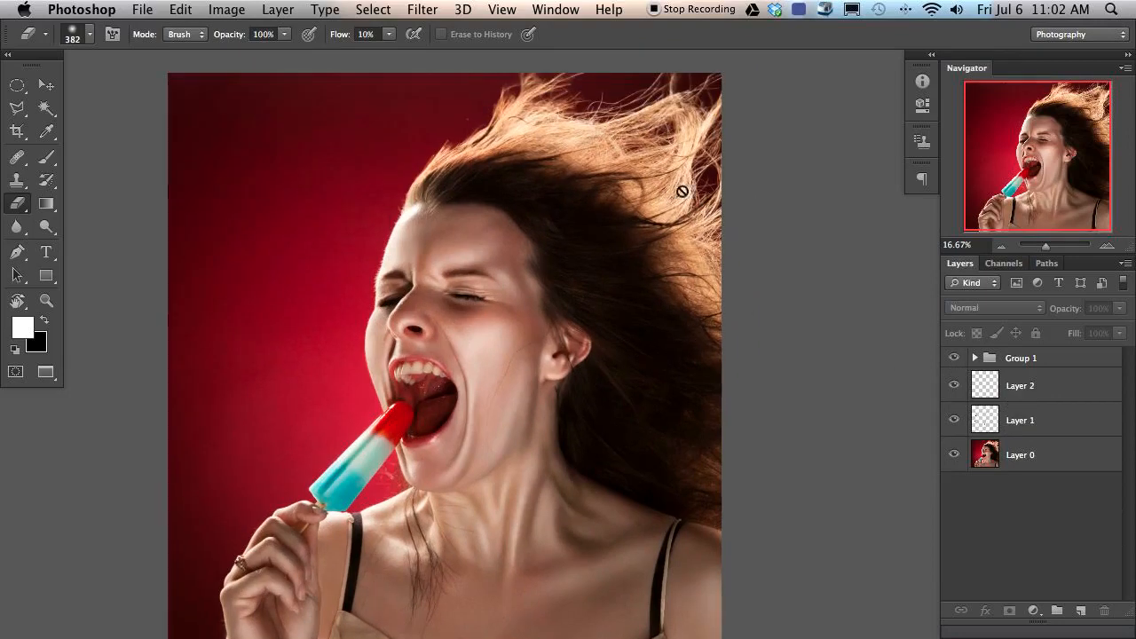
# Step: Add a Curves adjustment layer above Group 1
pyautogui.click(1040, 367)
pyautogui.click(1035, 611)
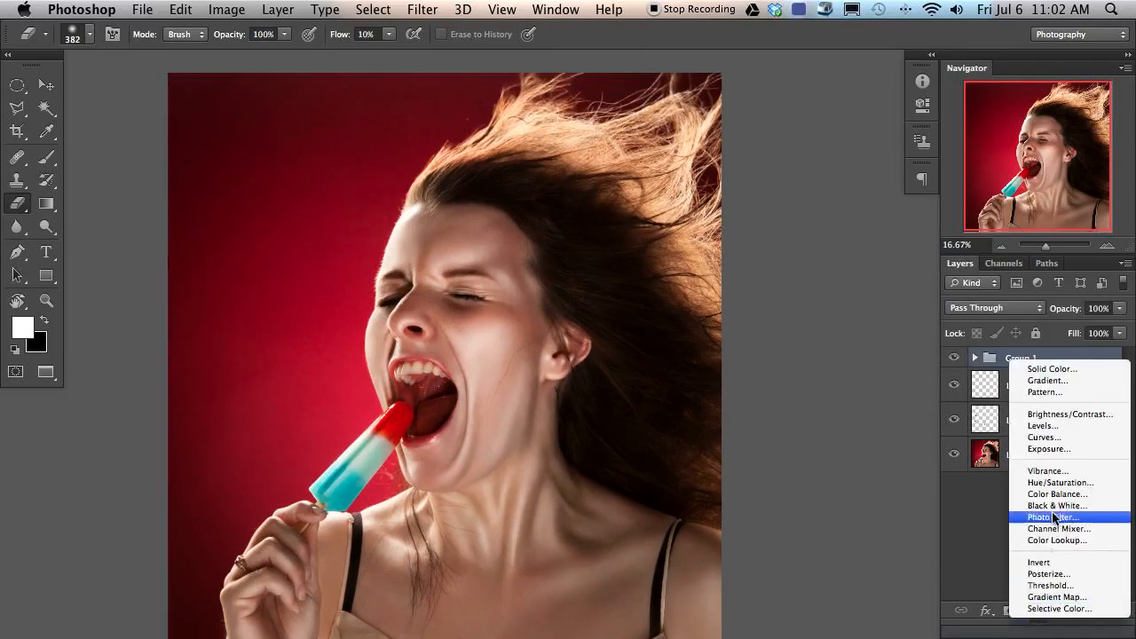
pyautogui.click(1052, 436)
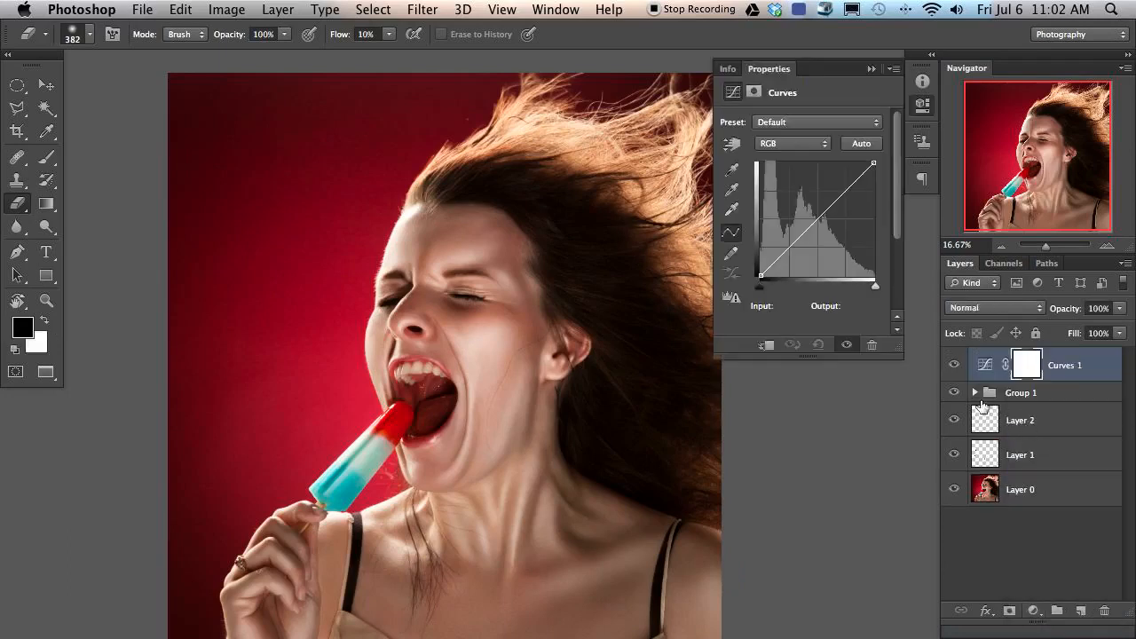
pyautogui.click(974, 392)
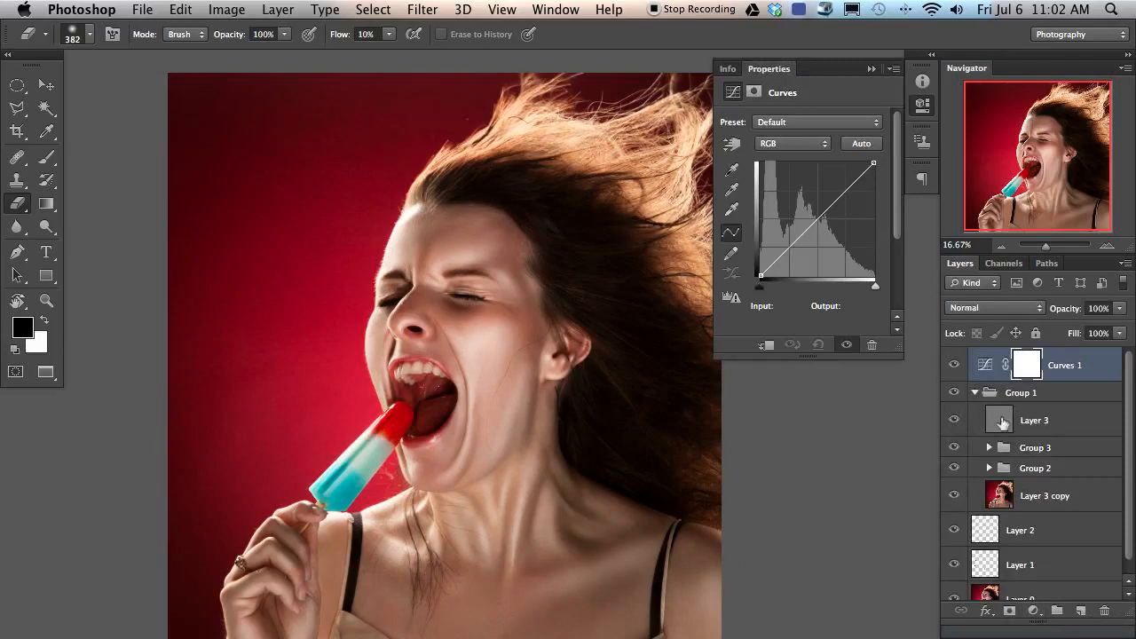
pyautogui.click(975, 392)
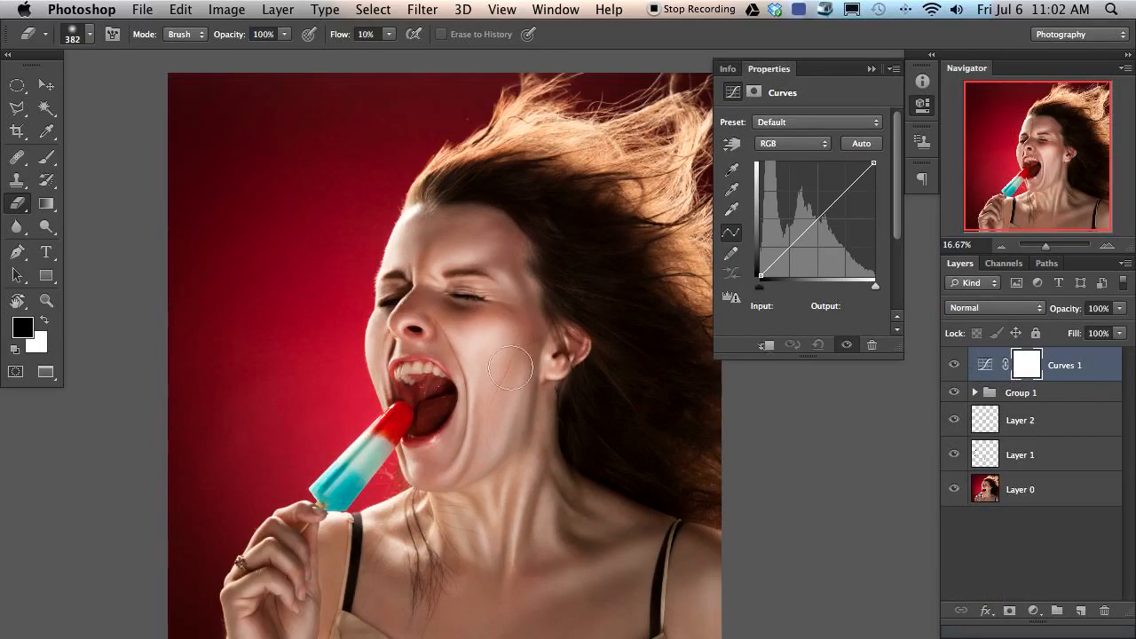
pyautogui.moveTo(563, 274)
pyautogui.mouseDown()
pyautogui.moveTo(550, 237)
pyautogui.moveTo(523, 220)
pyautogui.mouseUp()
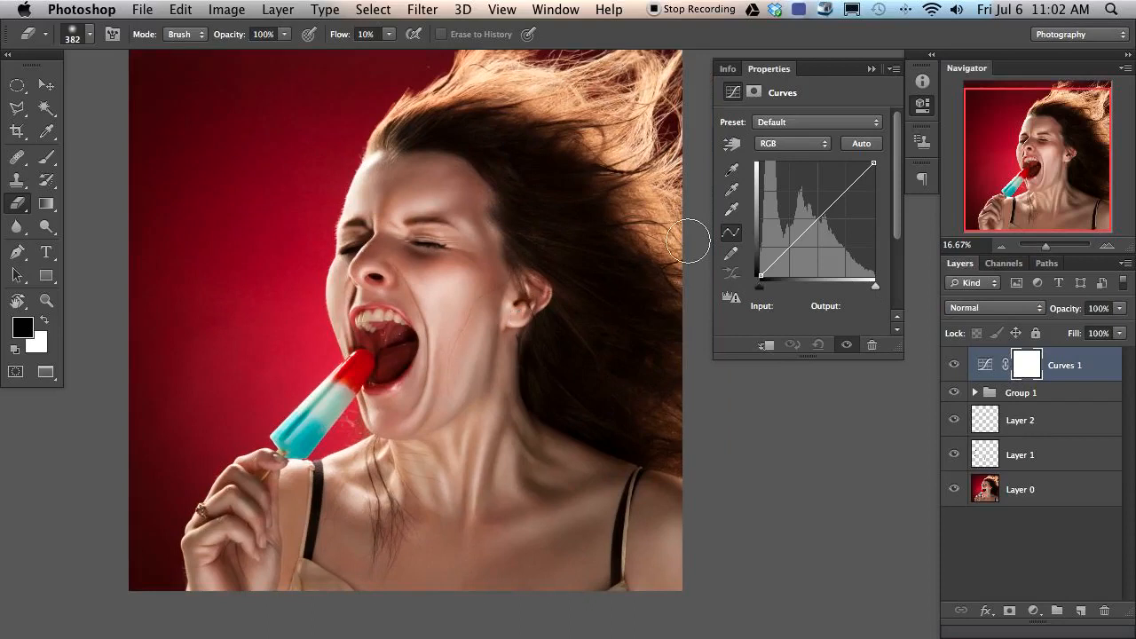
pyautogui.click(976, 392)
pyautogui.click(975, 392)
pyautogui.moveTo(545, 264); pyautogui.dragTo(519, 289)
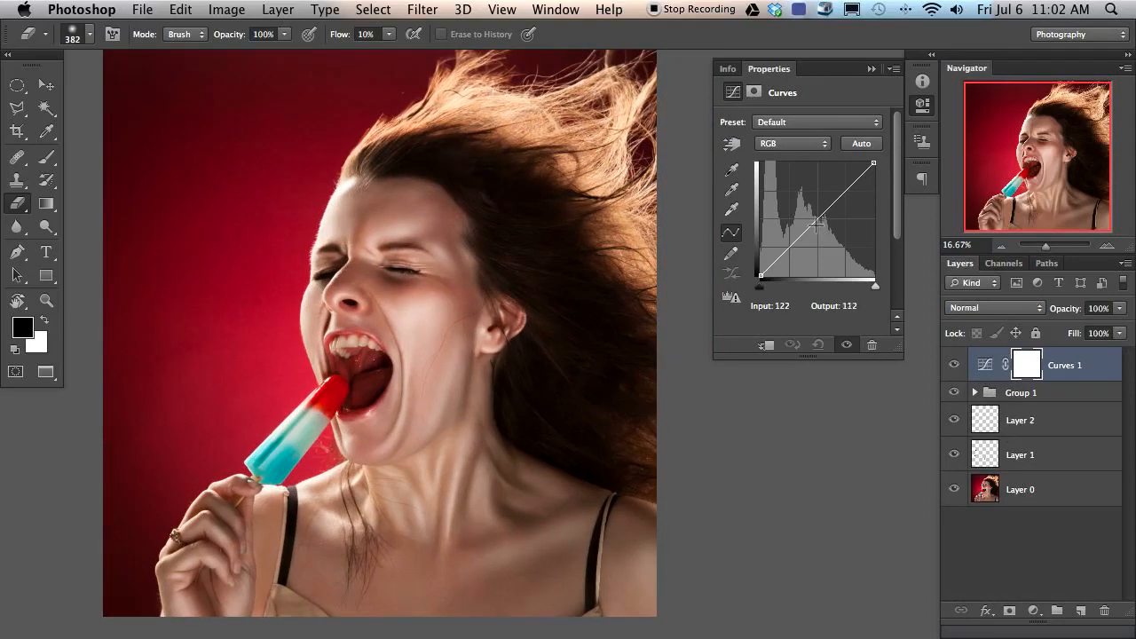
# Step: Raise the RGB curve at input 90 to output 146, and slightly lift the red and green curves in the shadows
pyautogui.moveTo(805, 232); pyautogui.dragTo(801, 210)
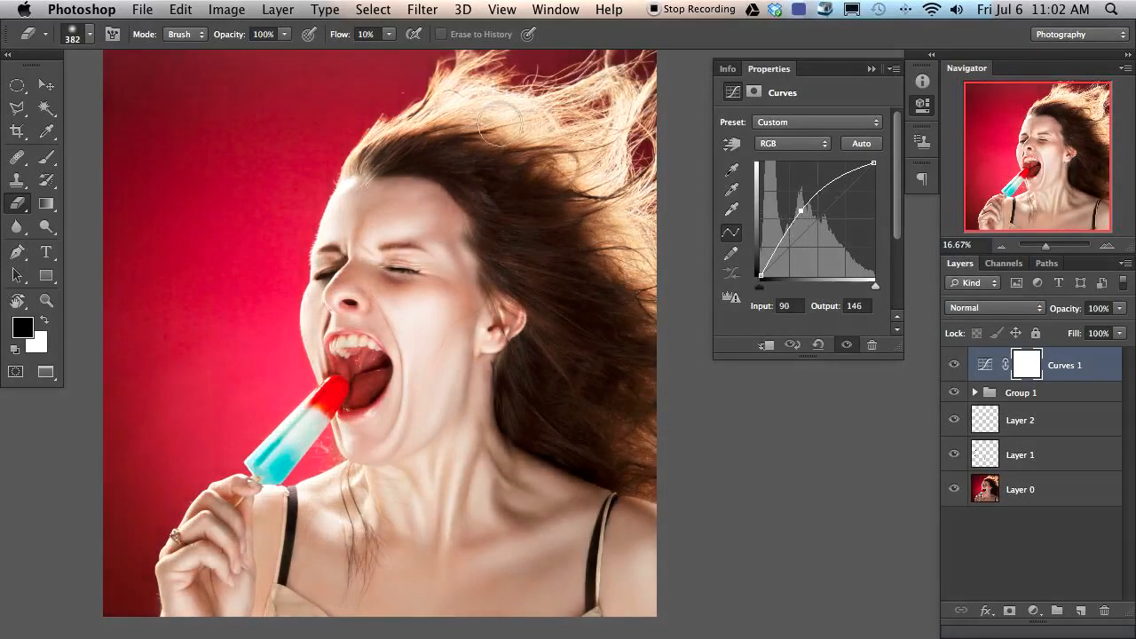
pyautogui.click(773, 143)
pyautogui.click(772, 156)
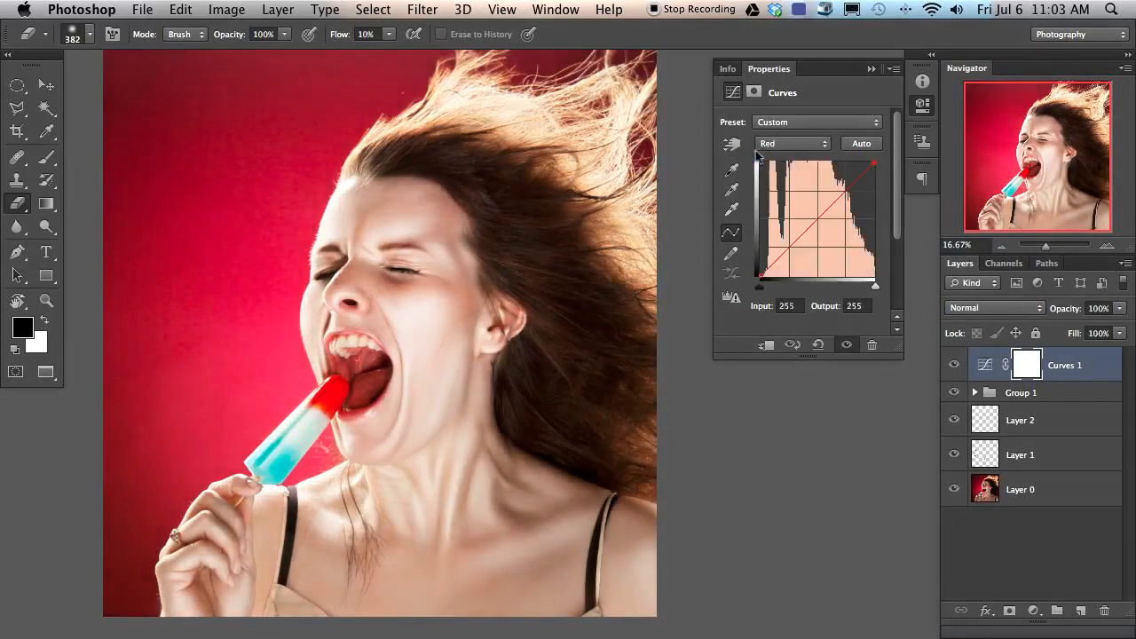
pyautogui.click(734, 148)
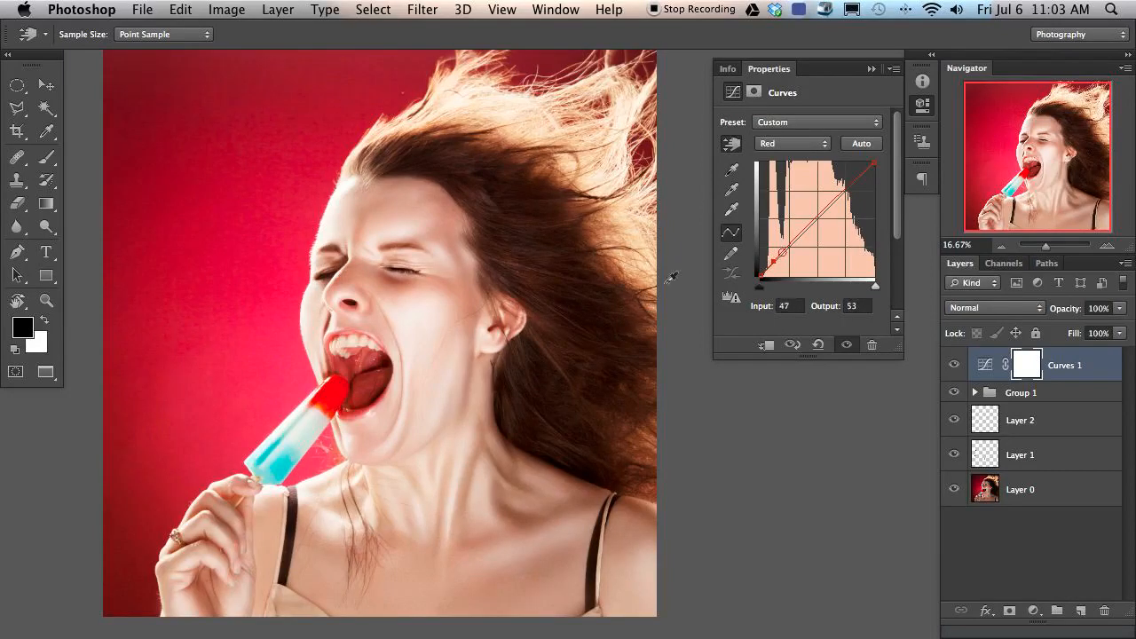
pyautogui.click(778, 144)
pyautogui.click(781, 155)
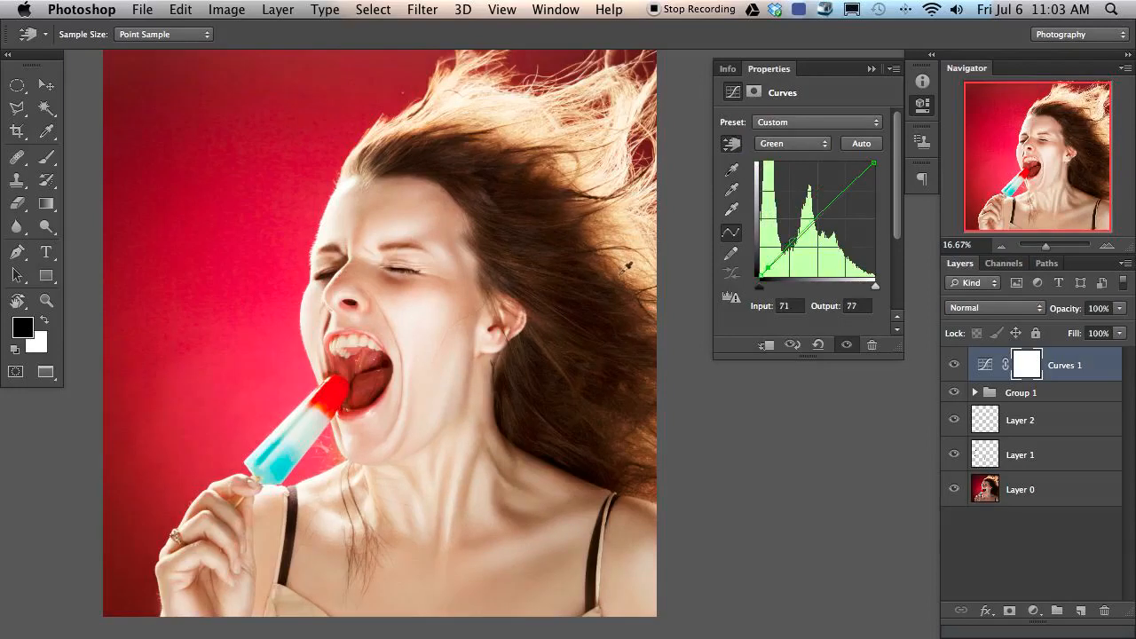
# Step: Compare the image with and without Curves 1, and invert its layer mask to black
pyautogui.click(954, 365)
pyautogui.click(954, 366)
pyautogui.click(954, 366)
pyautogui.click(954, 365)
pyautogui.click(955, 366)
pyautogui.click(954, 365)
pyautogui.press('super+i')
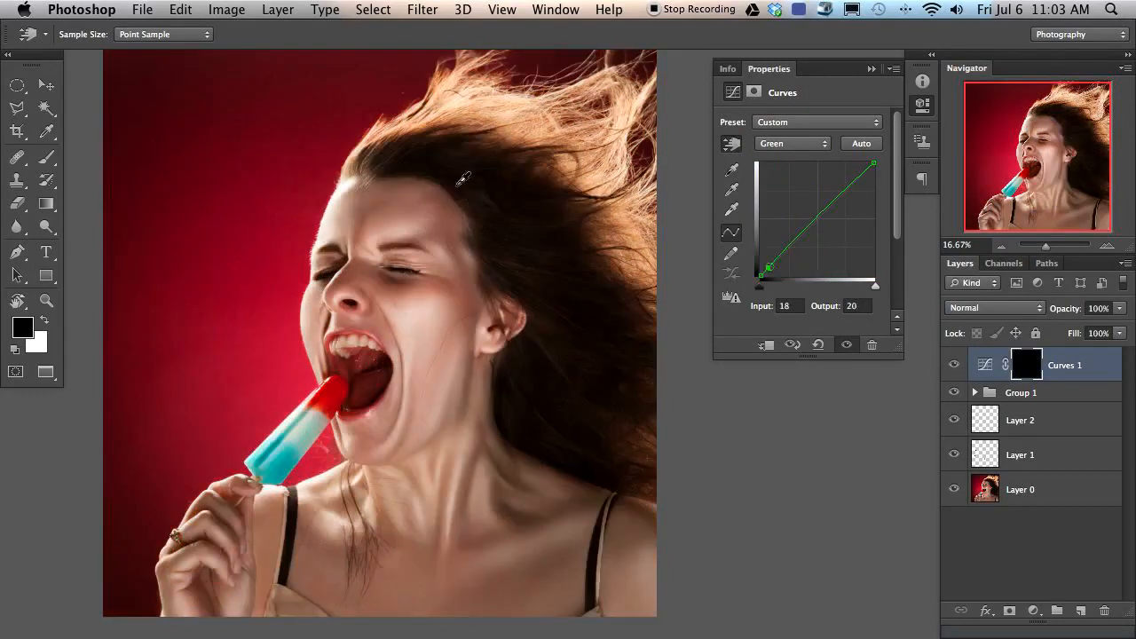
# Step: Paint white on the Curves 1 mask over the dark hair with a soft 449 px brush at 10% flow, and compare the effect
pyautogui.press('b')
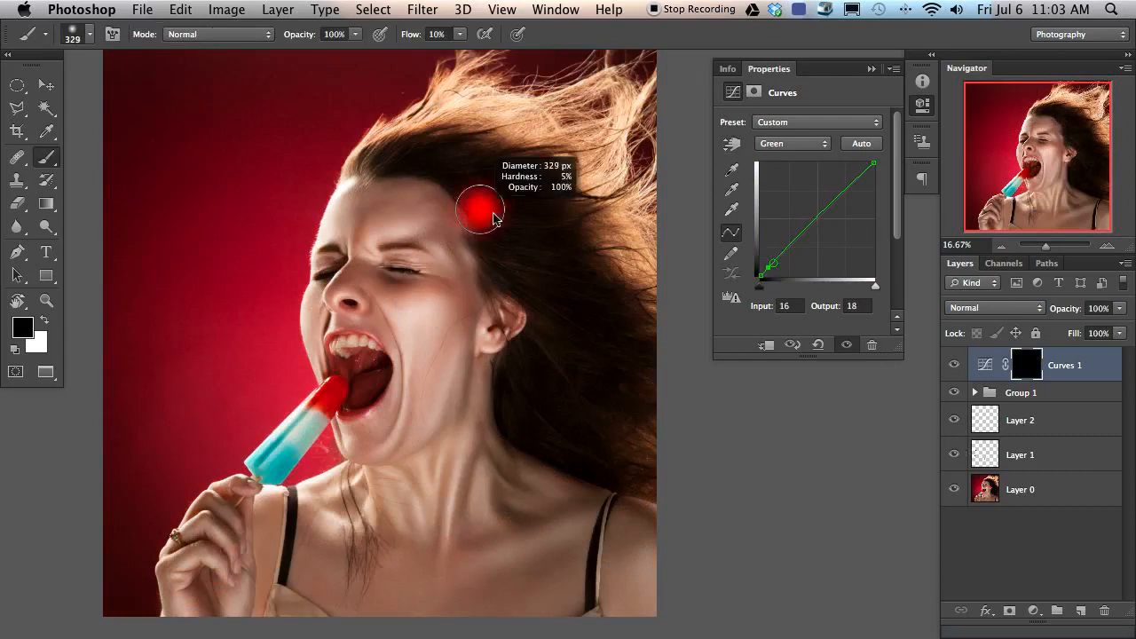
pyautogui.press('x')
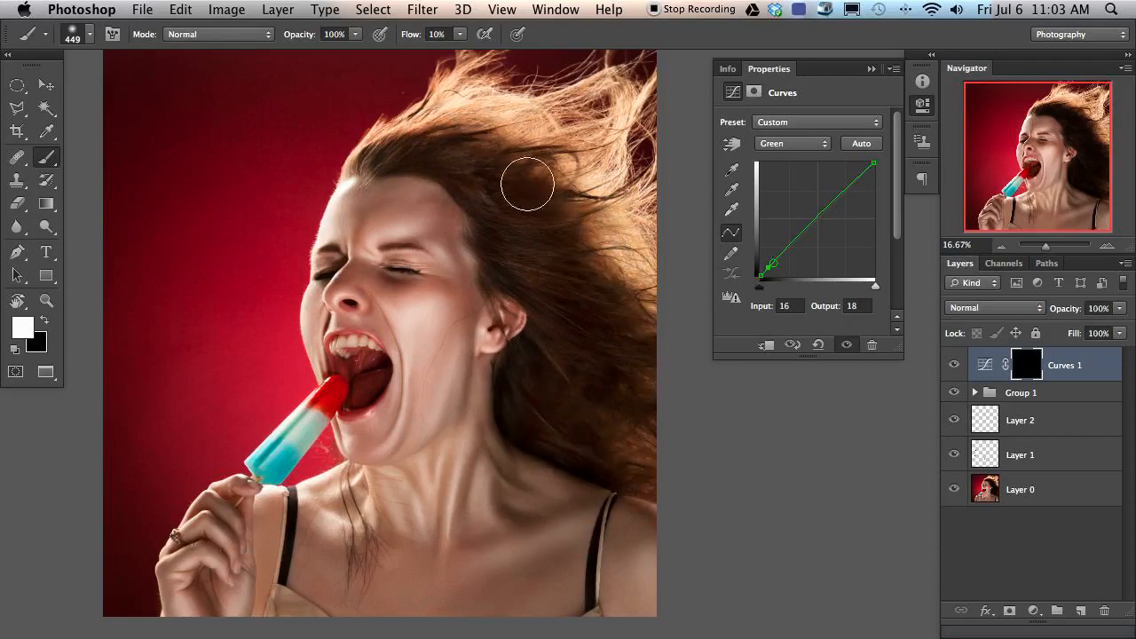
pyautogui.moveTo(468, 129)
pyautogui.mouseDown()
pyautogui.moveTo(534, 157)
pyautogui.moveTo(664, 324)
pyautogui.mouseUp()
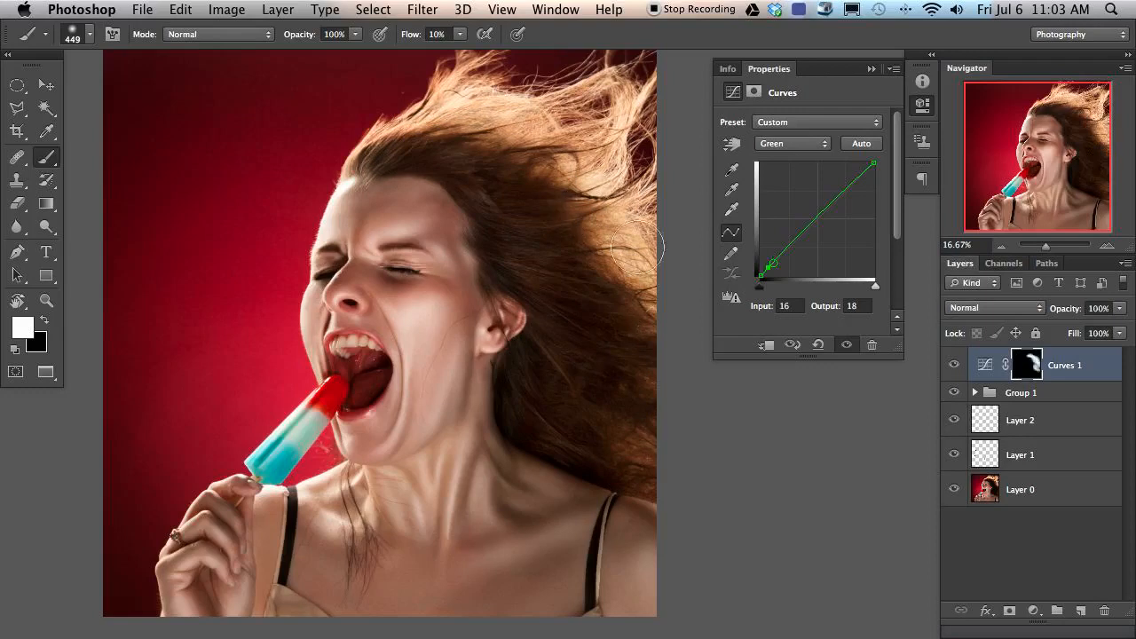
pyautogui.click(954, 364)
pyautogui.click(954, 364)
pyautogui.click(954, 365)
pyautogui.click(954, 365)
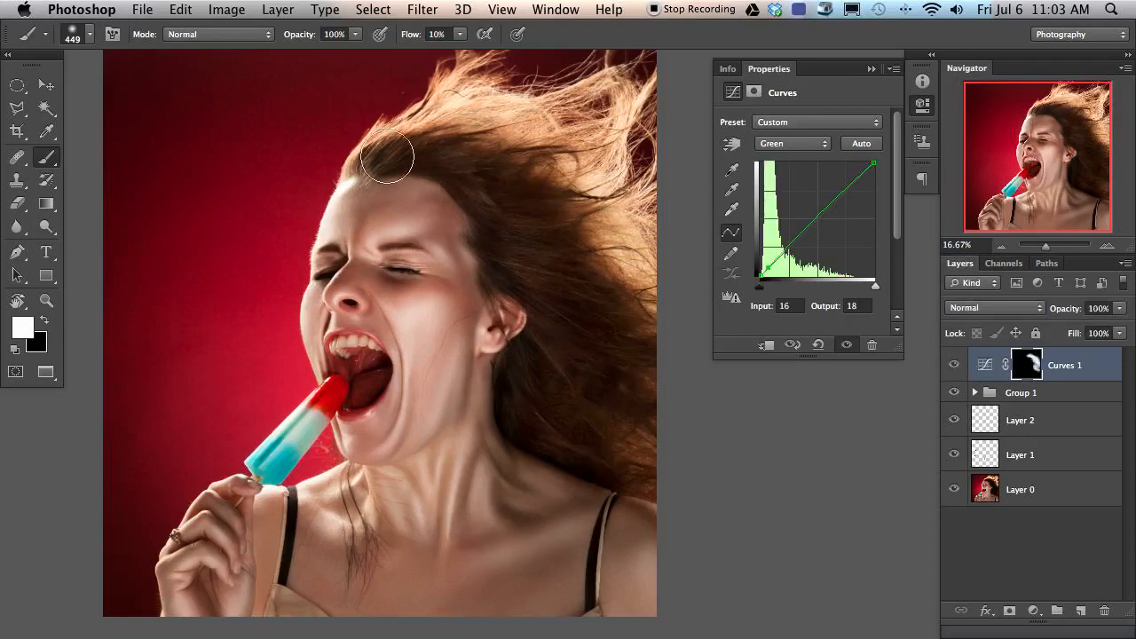
# Step: Set the red curve's shadow point to output 38 and the green curve's shadow point to output 18
pyautogui.click(778, 143)
pyautogui.click(785, 131)
pyautogui.press('Up')
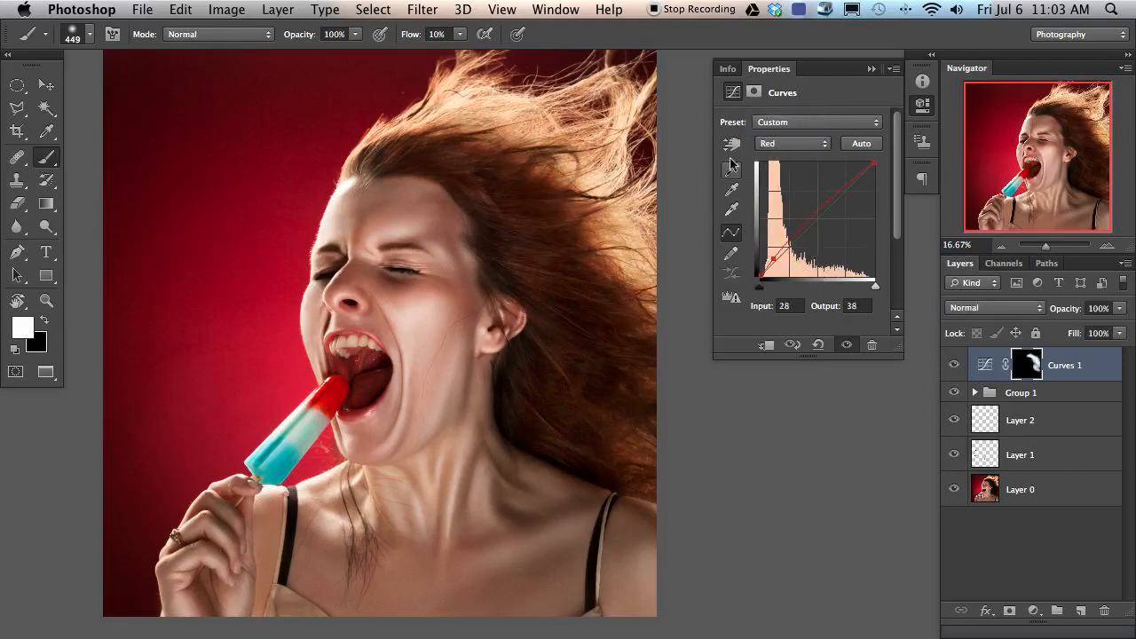
pyautogui.click(778, 145)
pyautogui.click(781, 158)
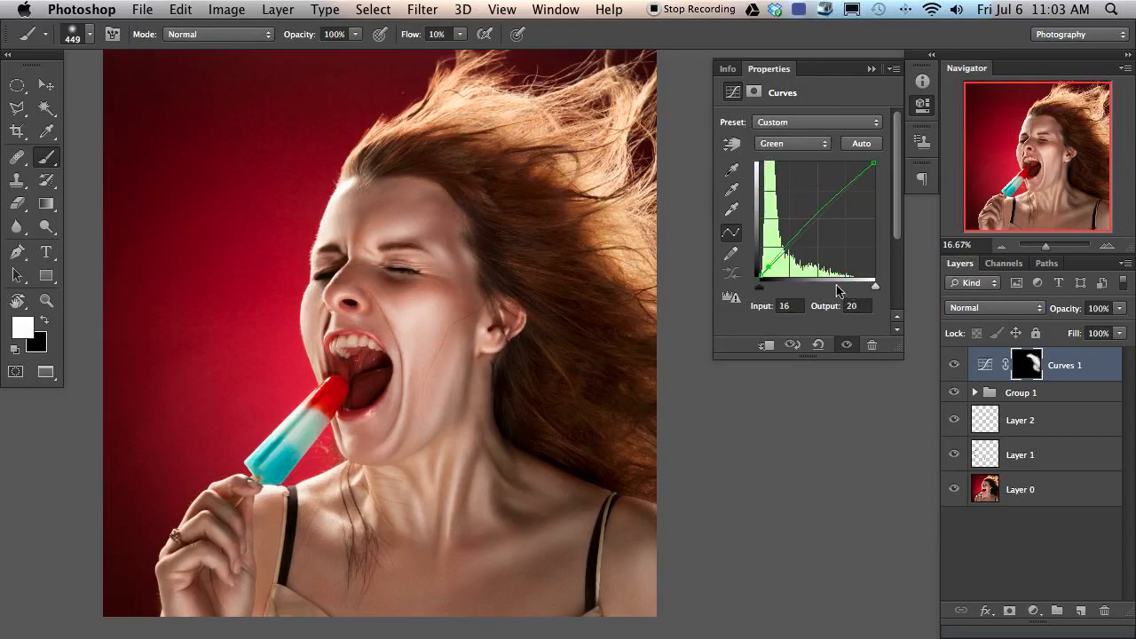
pyautogui.press('Down')
pyautogui.press('Up')
pyautogui.press('Down')
# Step: Lower the blue curve slightly at a tone sampled from the hair with the on-image adjustment tool
pyautogui.click(793, 143)
pyautogui.click(781, 158)
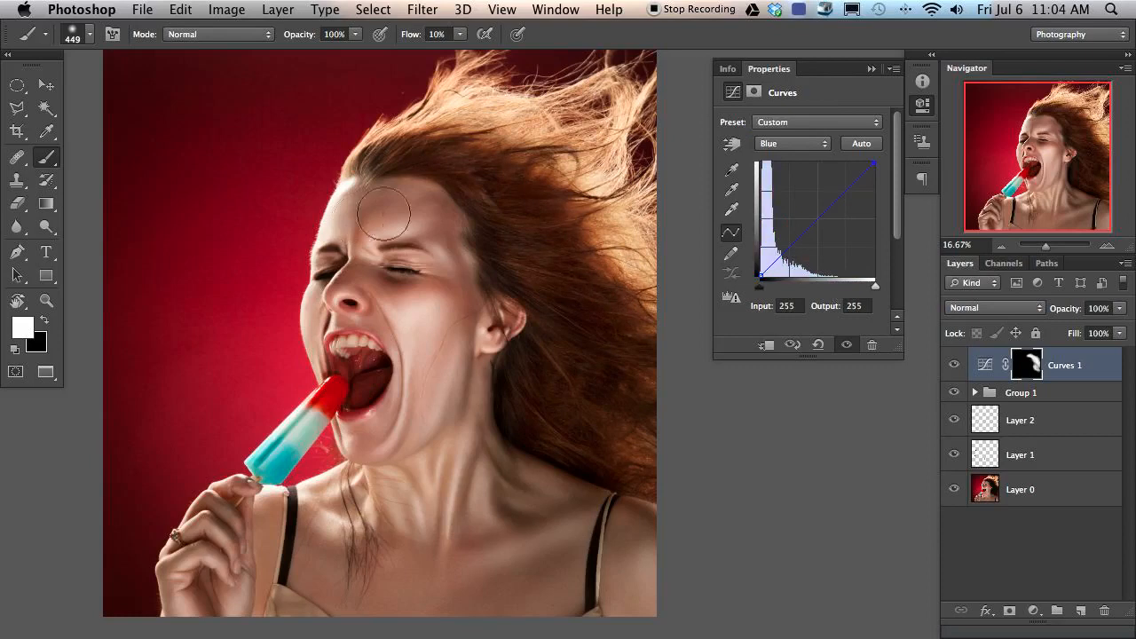
pyautogui.click(734, 146)
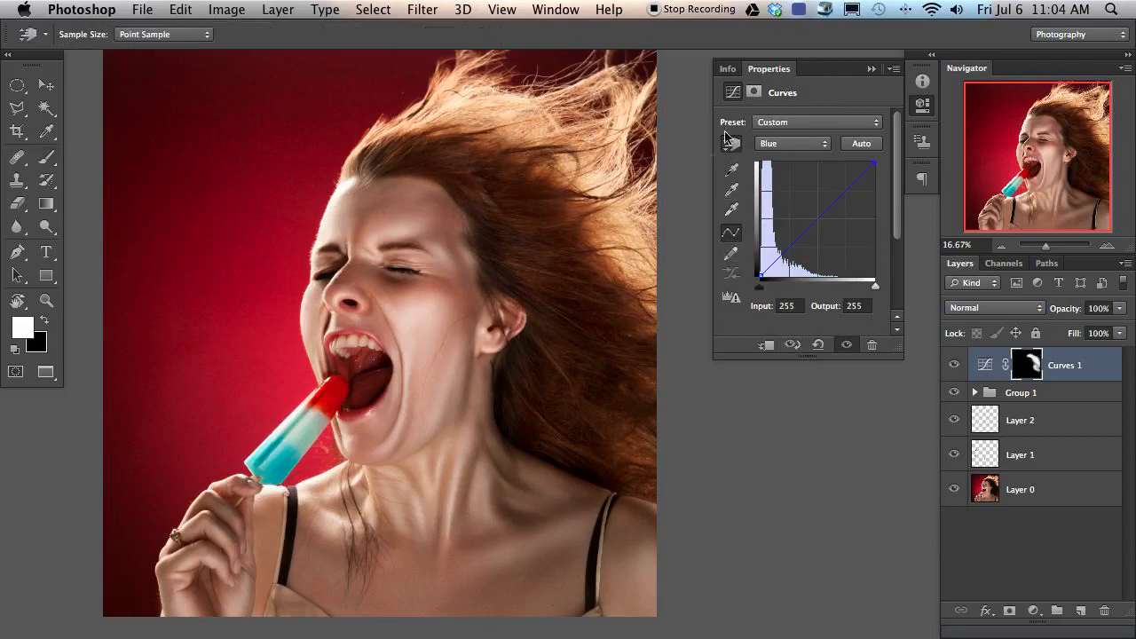
pyautogui.click(549, 252)
pyautogui.press('Down')
pyautogui.press('Down')
pyautogui.press('Down')
pyautogui.press('Down')
# Step: Display the green curve and compare the hair colour with Curves 1 on and off
pyautogui.click(793, 143)
pyautogui.click(785, 131)
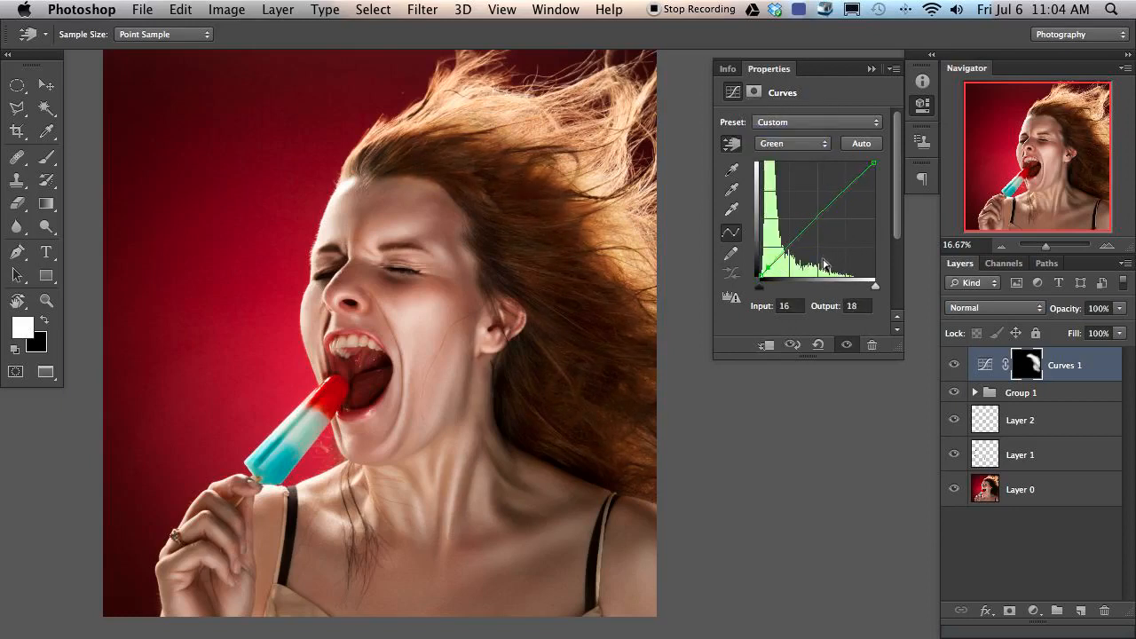
pyautogui.click(955, 368)
pyautogui.click(954, 368)
pyautogui.click(953, 370)
pyautogui.click(953, 371)
# Step: Lower the RGB curve point at input 90 to output 120, and compare the image with and without Curves 1
pyautogui.click(801, 145)
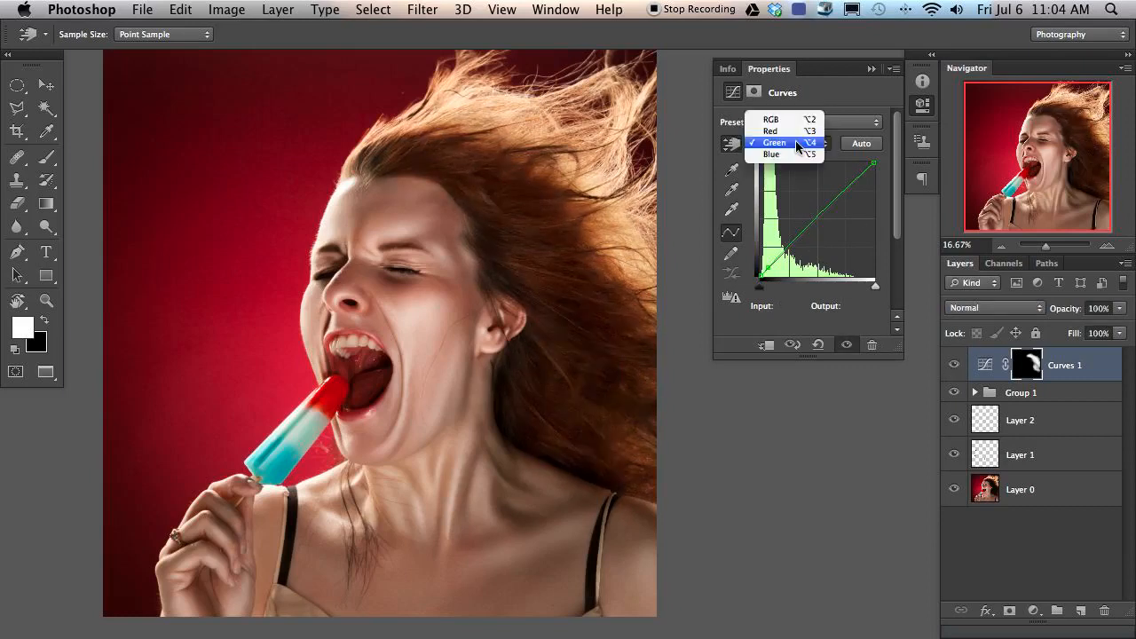
pyautogui.click(793, 125)
pyautogui.click(801, 211)
pyautogui.press('Down')
pyautogui.press('Down')
pyautogui.press('Down')
pyautogui.press('Down')
pyautogui.press('Down')
pyautogui.press('Down')
pyautogui.press('Down')
pyautogui.press('Down')
pyautogui.press('Down')
pyautogui.press('Down')
pyautogui.press('Down')
pyautogui.press('Down')
pyautogui.press('Down')
pyautogui.press('Down')
pyautogui.press('Down')
pyautogui.press('Down')
pyautogui.press('Down')
pyautogui.press('Down')
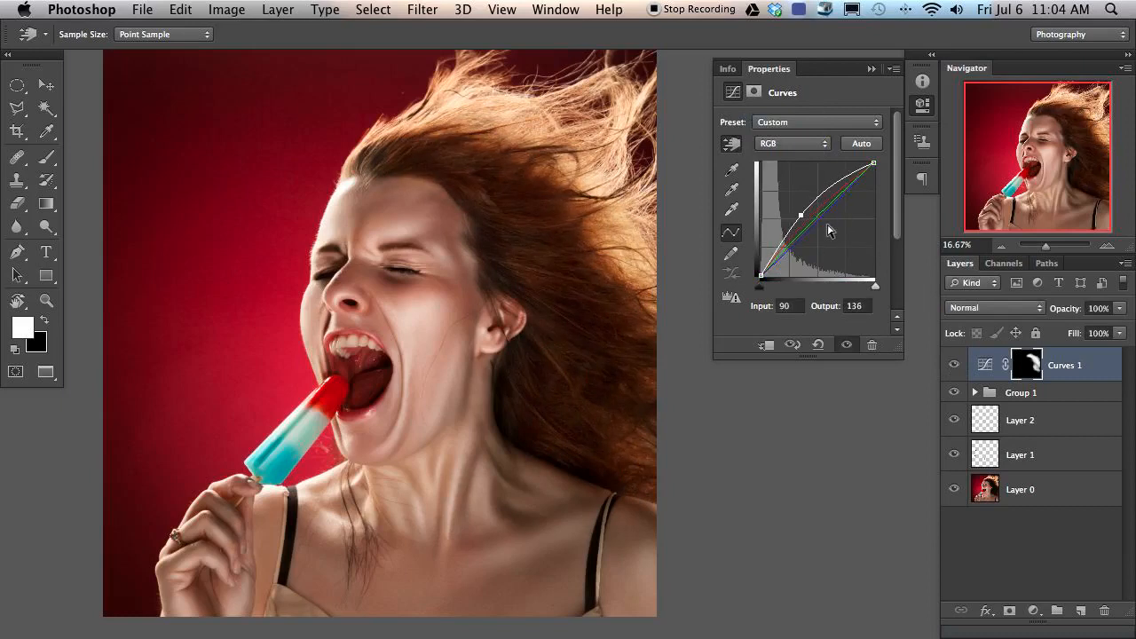
pyautogui.press('Down')
pyautogui.press('Down')
pyautogui.click(953, 365)
pyautogui.click(953, 365)
pyautogui.click(953, 364)
pyautogui.click(953, 365)
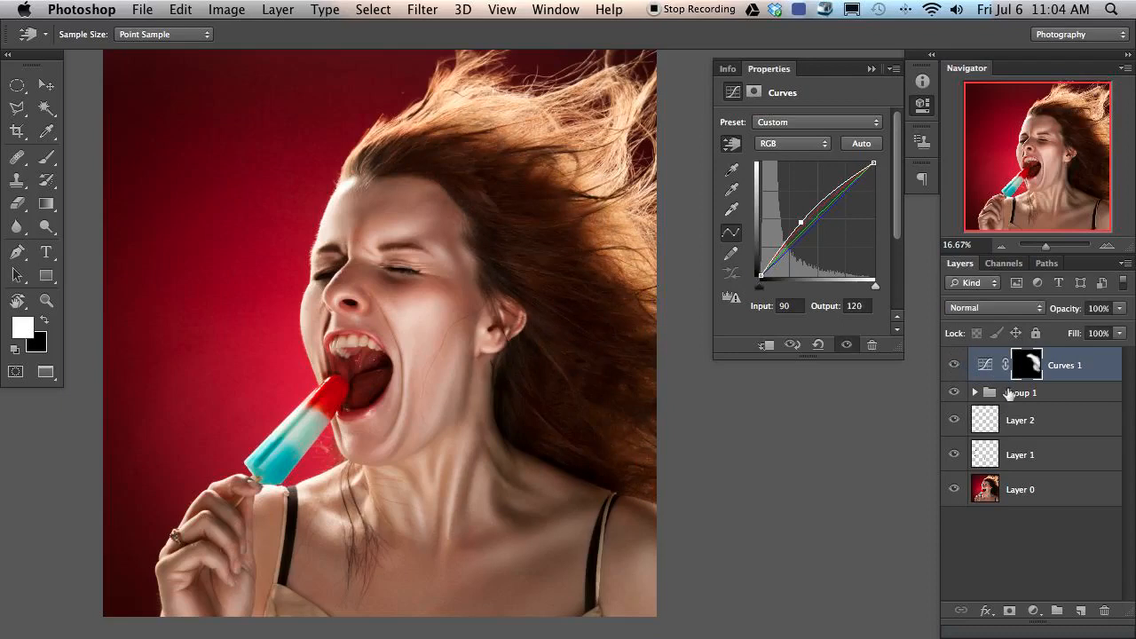
# Step: Trim the Curves 1 mask with a black 449 px brush, and compare the image with and without the adjustment
pyautogui.press('v')
pyautogui.press('b')
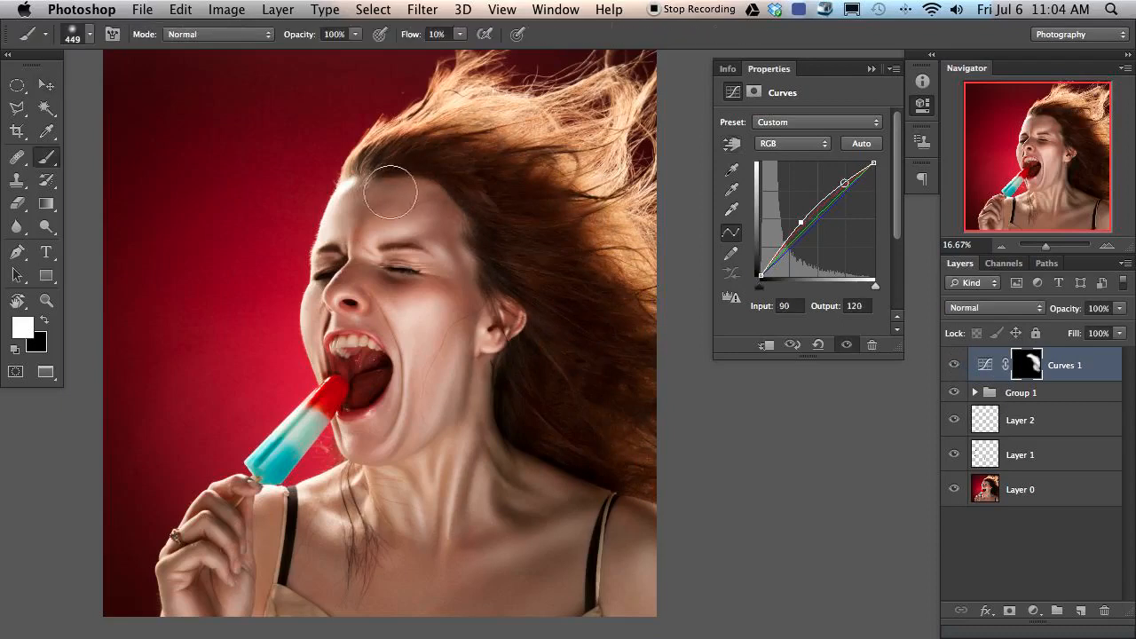
pyautogui.press('x')
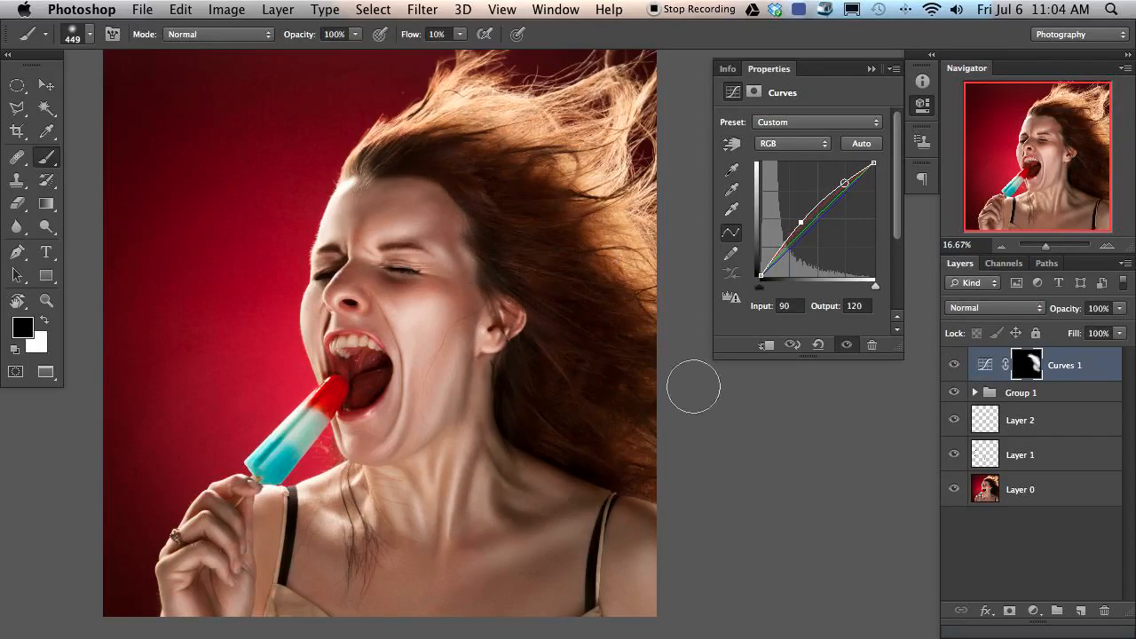
pyautogui.click(953, 365)
pyautogui.click(953, 366)
pyautogui.click(952, 366)
pyautogui.click(952, 367)
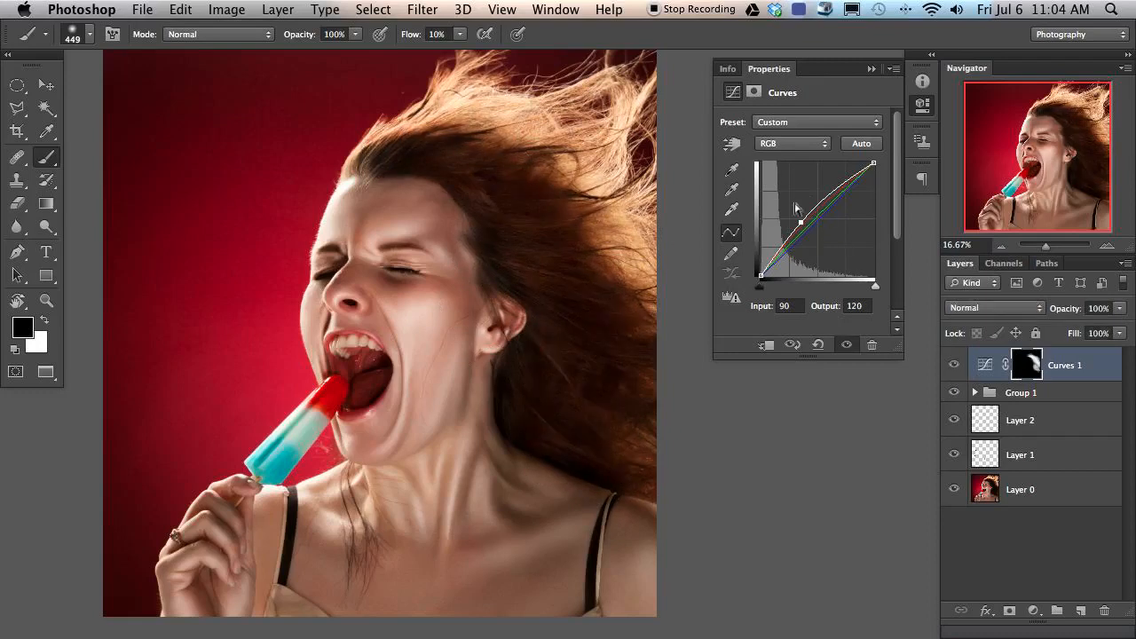
# Step: Paint white on the Curves 1 mask over the hair above the forehead, and compare the result with the layer off
pyautogui.press('x')
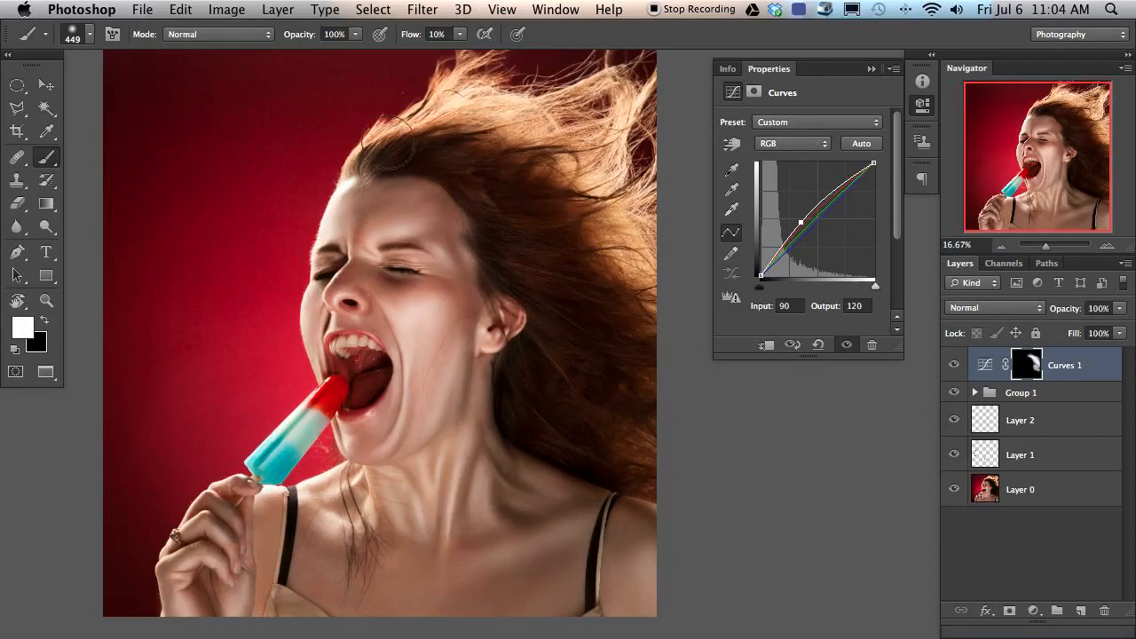
pyautogui.moveTo(402, 154); pyautogui.dragTo(388, 160)
pyautogui.click(953, 365)
pyautogui.click(953, 365)
pyautogui.click(953, 364)
pyautogui.click(953, 365)
# Step: Refine the Curves 1 mask at the hair's edge beside the ear and neck with a 257 px brush
pyautogui.moveTo(486, 274)
pyautogui.mouseDown()
pyautogui.moveTo(509, 283)
pyautogui.moveTo(480, 284)
pyautogui.moveTo(476, 265)
pyautogui.mouseUp()
pyautogui.press('x')
pyautogui.press('x')
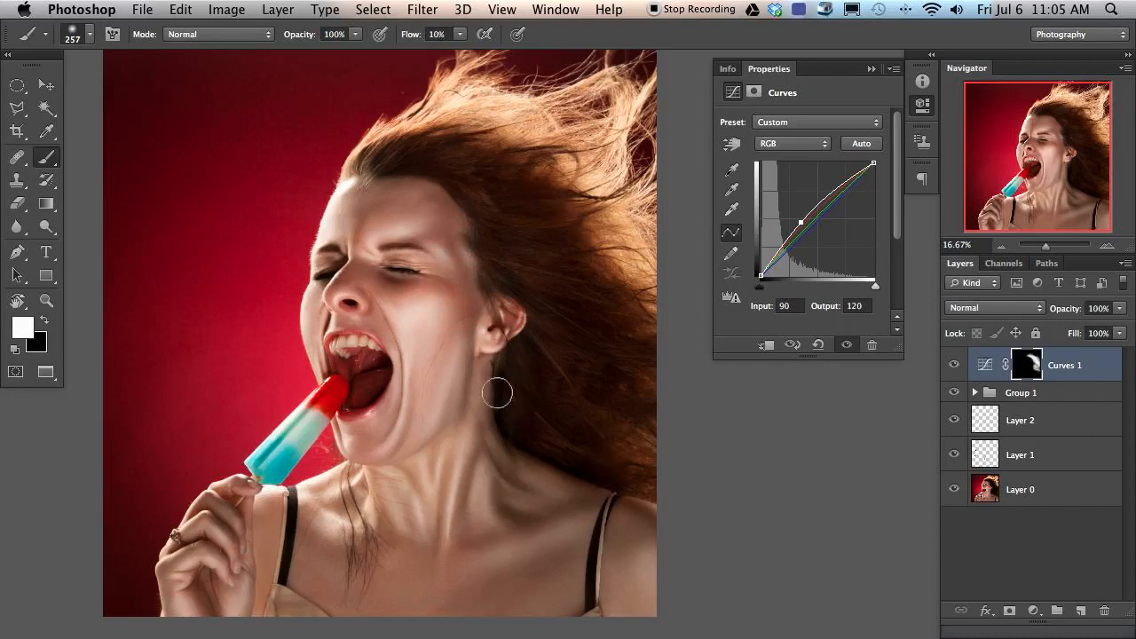
pyautogui.moveTo(489, 413); pyautogui.dragTo(535, 425)
pyautogui.press('x')
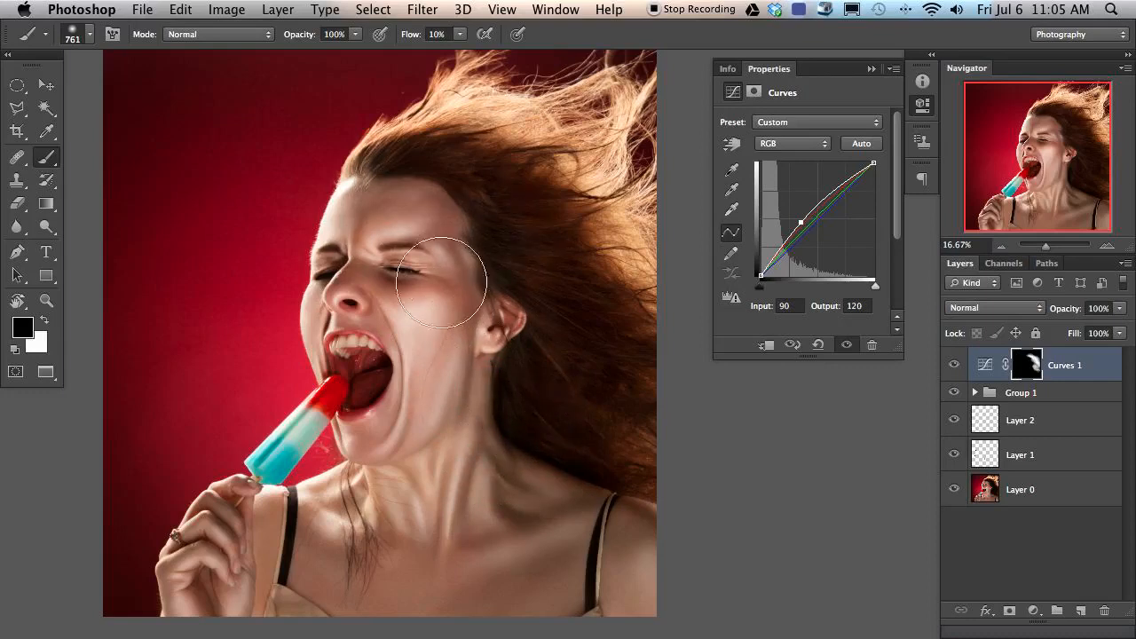
# Step: Inspect the Curves 1 mask on its own, and compare the hair and skin with the adjustment on and off
pyautogui.keyDown('alt'); pyautogui.click(1026, 366); pyautogui.keyUp('alt')
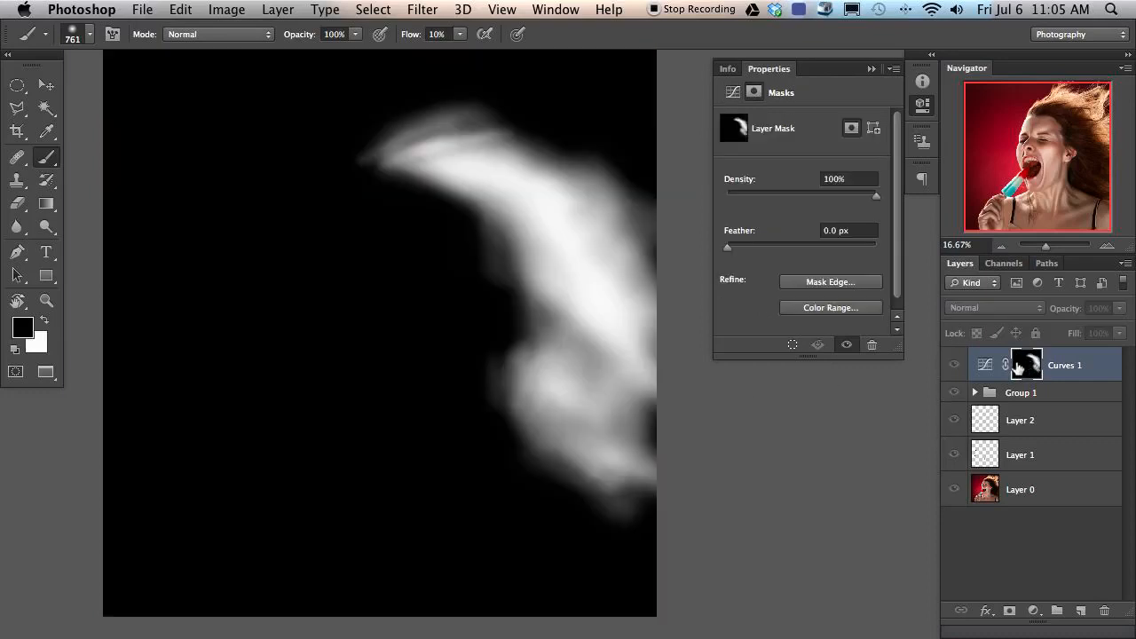
pyautogui.keyDown('alt'); pyautogui.click(1022, 369); pyautogui.keyUp('alt')
pyautogui.click(955, 369)
pyautogui.click(955, 368)
pyautogui.click(955, 369)
pyautogui.click(955, 368)
pyautogui.click(955, 369)
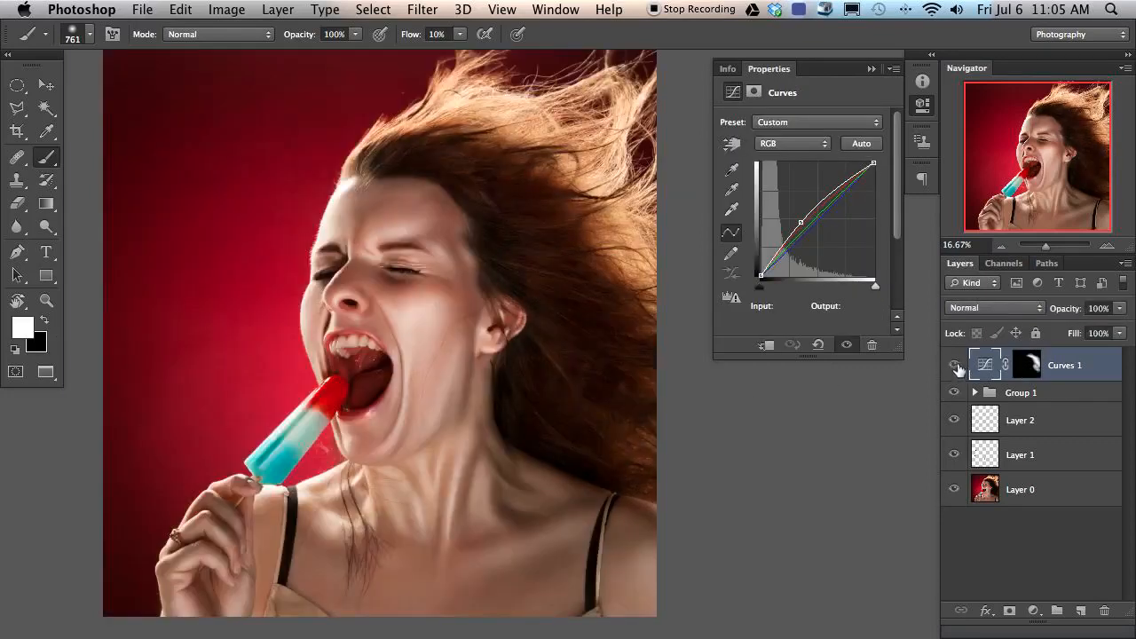
pyautogui.moveTo(398, 411)
pyautogui.mouseDown()
pyautogui.moveTo(393, 452)
pyautogui.moveTo(398, 427)
pyautogui.mouseUp()
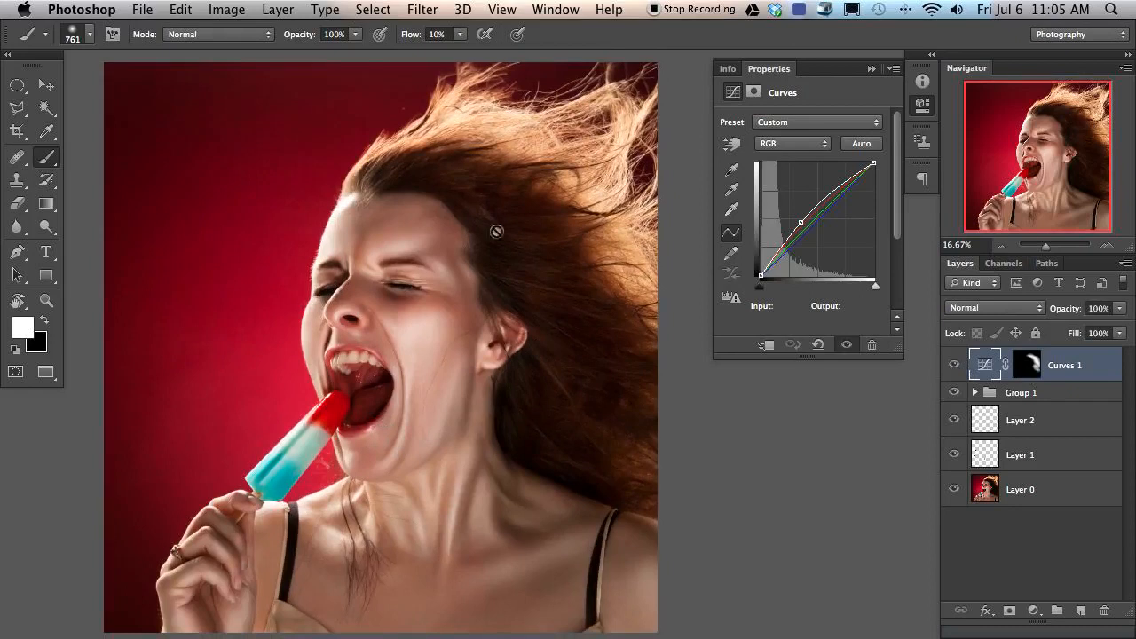
pyautogui.moveTo(504, 419); pyautogui.dragTo(514, 393)
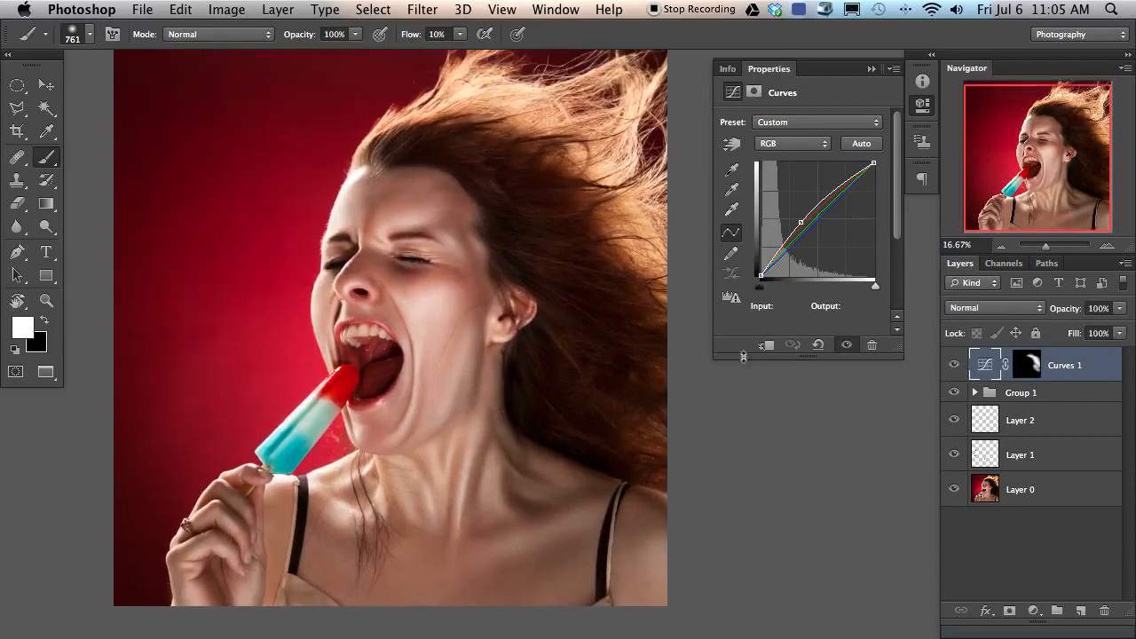
pyautogui.moveTo(469, 464); pyautogui.dragTo(534, 413)
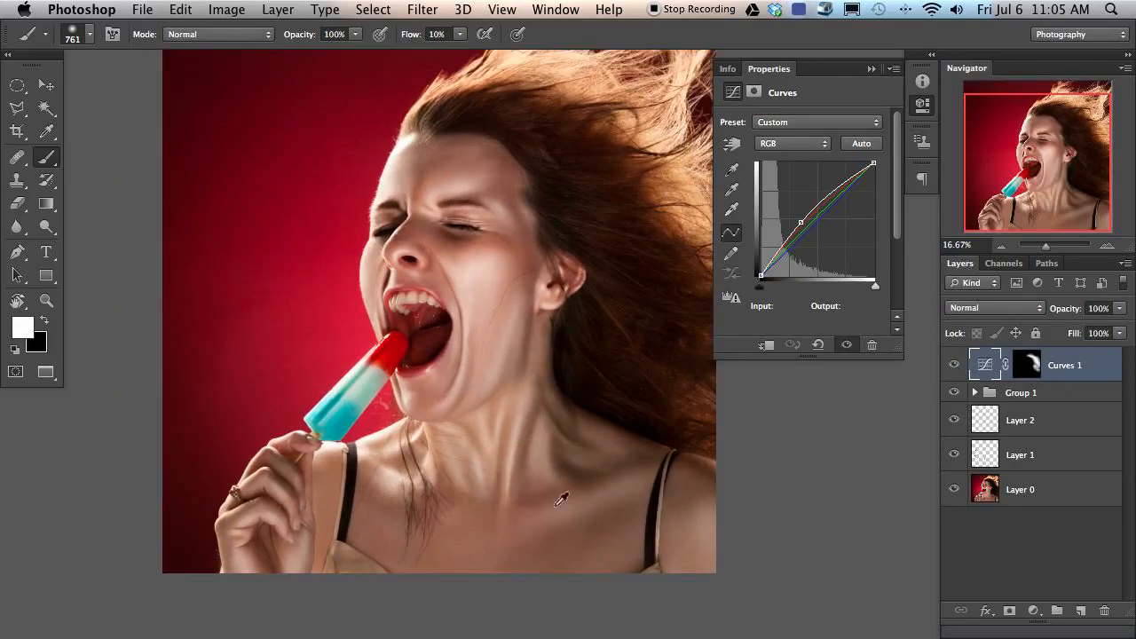
# Step: Add a second Curves adjustment layer and raise its red curve from input 122 to output 130, sampling the chest skin
pyautogui.click(1033, 611)
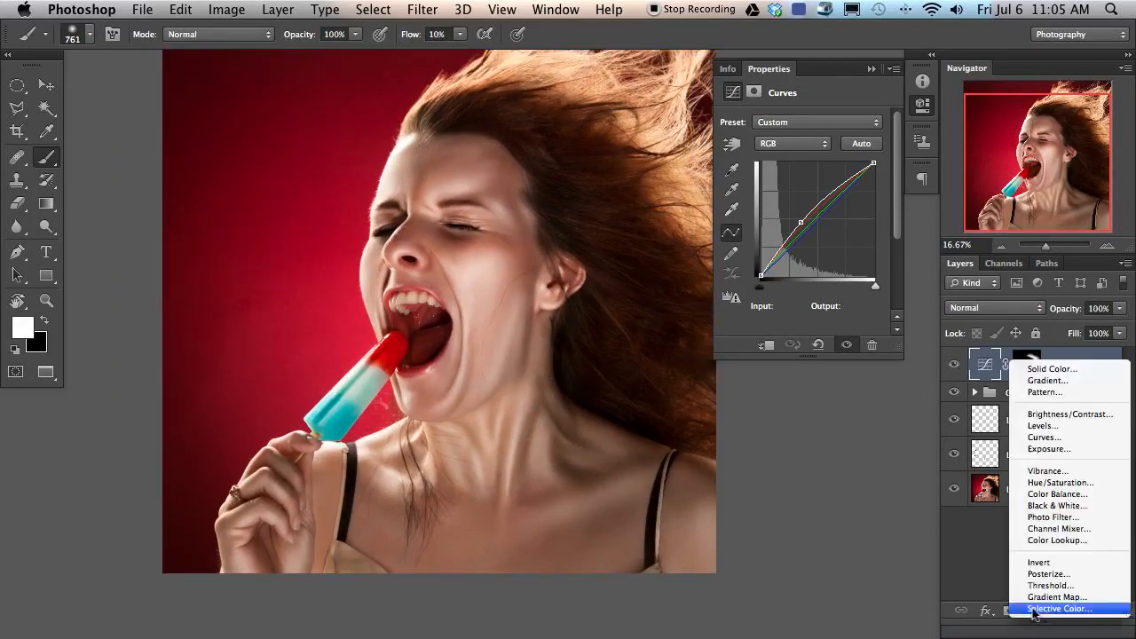
pyautogui.click(1042, 436)
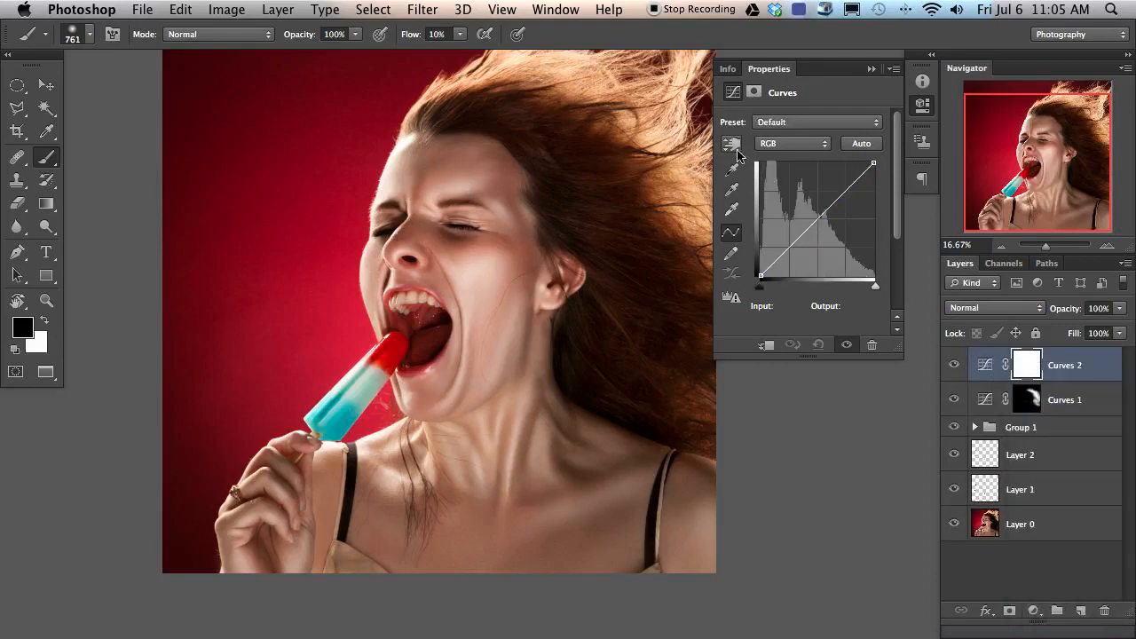
pyautogui.click(790, 142)
pyautogui.click(781, 156)
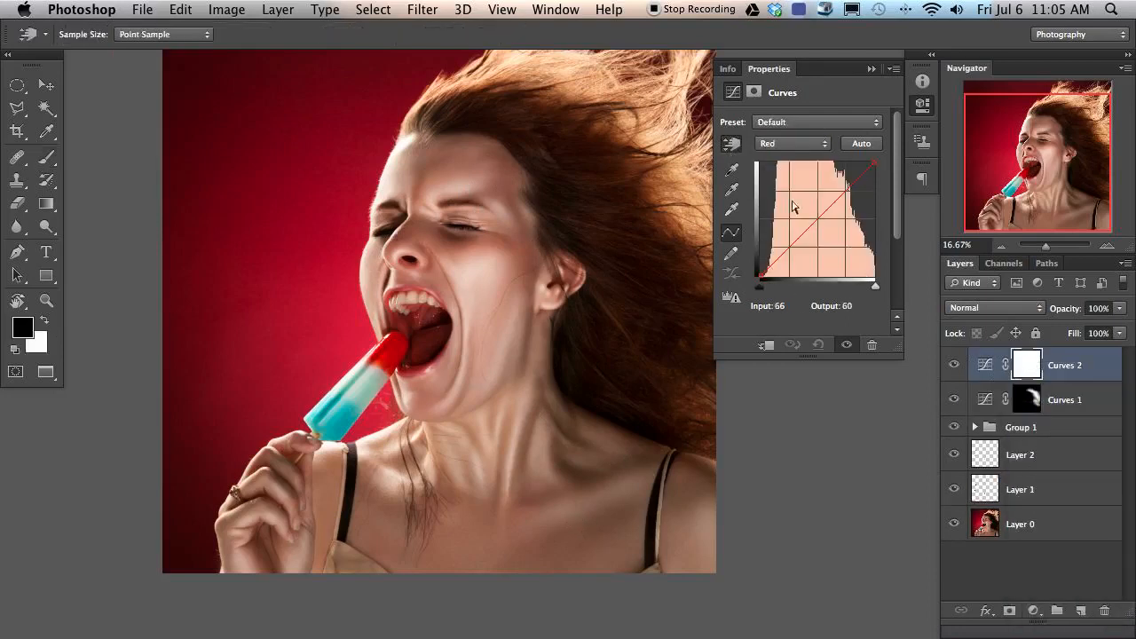
pyautogui.click(566, 533)
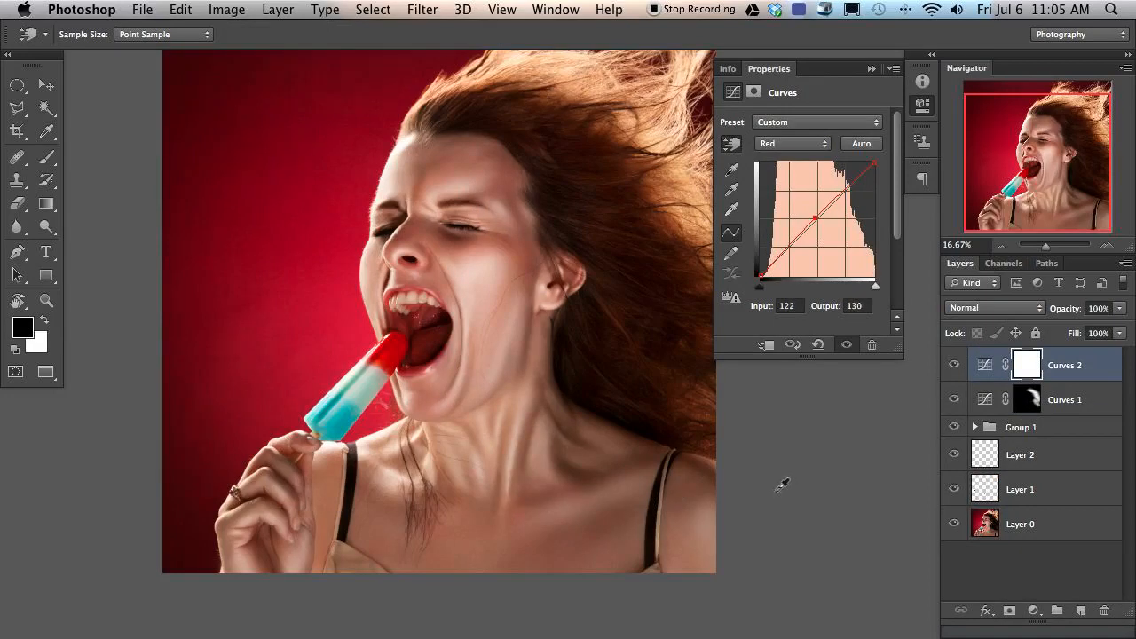
# Step: Invert the Curves 2 mask to black and paint white over the neck and chest with a 425 px brush at 50% flow
pyautogui.press('super+i')
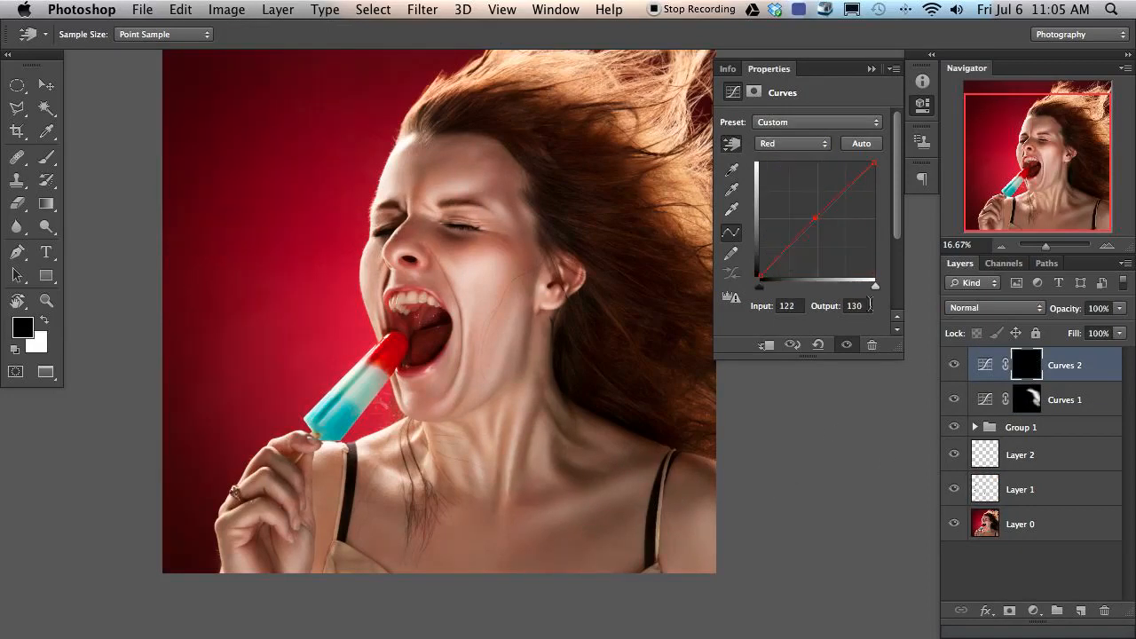
pyautogui.press('b')
pyautogui.moveTo(514, 502); pyautogui.dragTo(483, 503)
pyautogui.press('x')
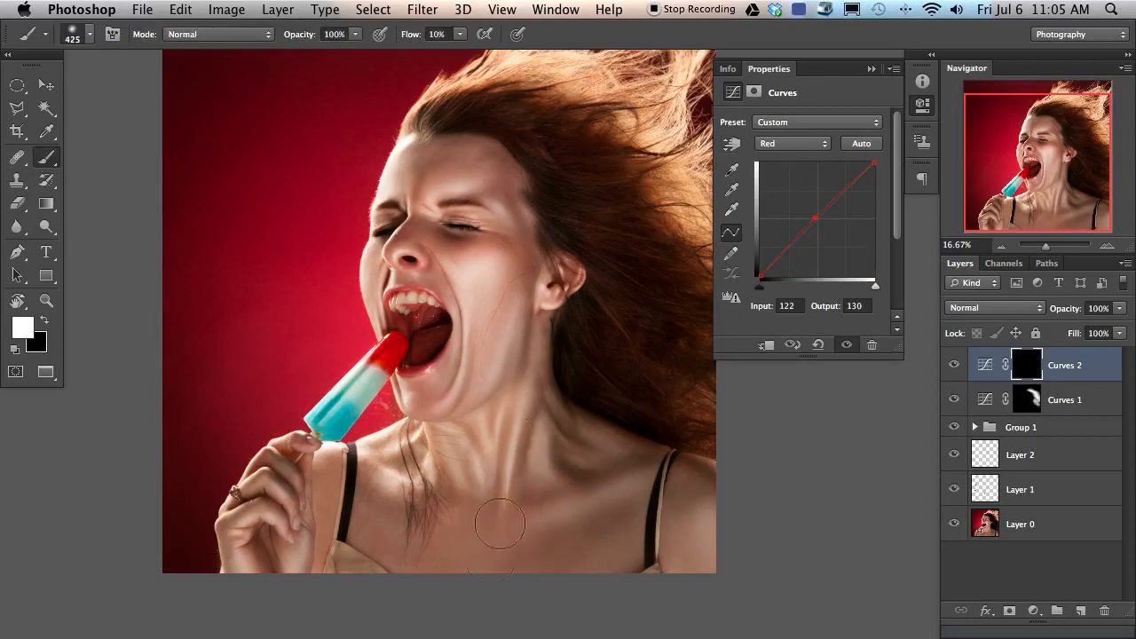
pyautogui.hotkey('shift', '5')
pyautogui.moveTo(503, 335)
pyautogui.mouseDown()
pyautogui.moveTo(487, 502)
pyautogui.moveTo(503, 566)
pyautogui.moveTo(561, 475)
pyautogui.moveTo(704, 474)
pyautogui.moveTo(596, 451)
pyautogui.moveTo(559, 563)
pyautogui.moveTo(449, 562)
pyautogui.moveTo(476, 396)
pyautogui.moveTo(394, 524)
pyautogui.moveTo(351, 516)
pyautogui.moveTo(428, 461)
pyautogui.mouseUp()
pyautogui.moveTo(369, 493)
pyautogui.mouseDown()
pyautogui.moveTo(292, 514)
pyautogui.moveTo(244, 545)
pyautogui.moveTo(488, 447)
pyautogui.moveTo(473, 496)
pyautogui.moveTo(499, 336)
pyautogui.moveTo(498, 533)
pyautogui.mouseUp()
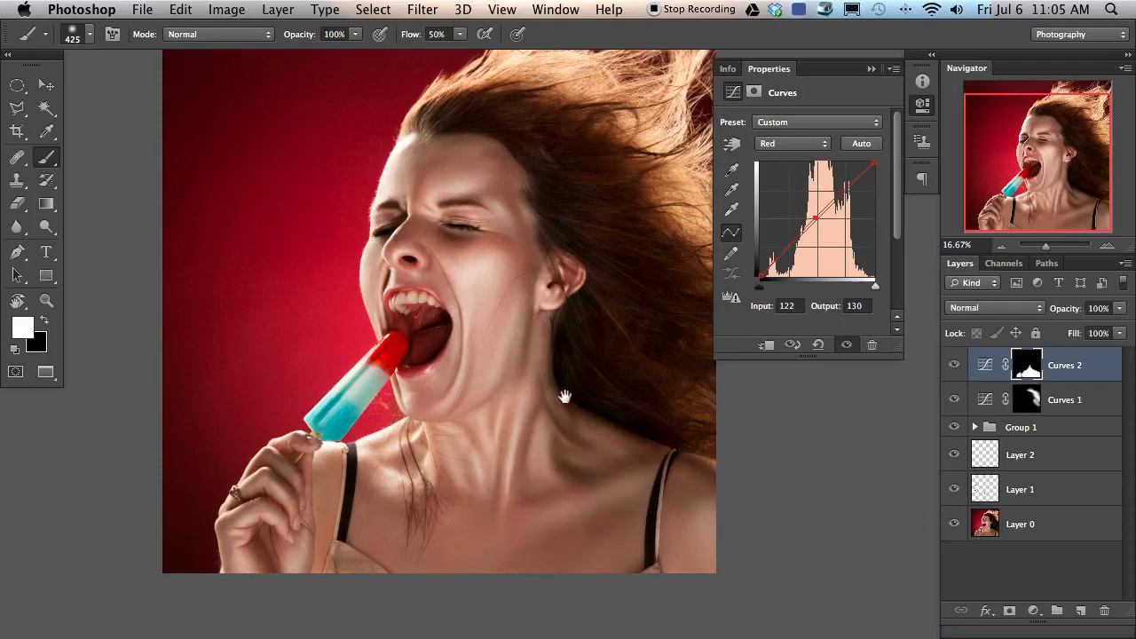
# Step: Compare the neck and chest skin tone with Curves 2 on and off
pyautogui.scroll(2, 577, 413)
pyautogui.hscroll(-2, 577, 414)
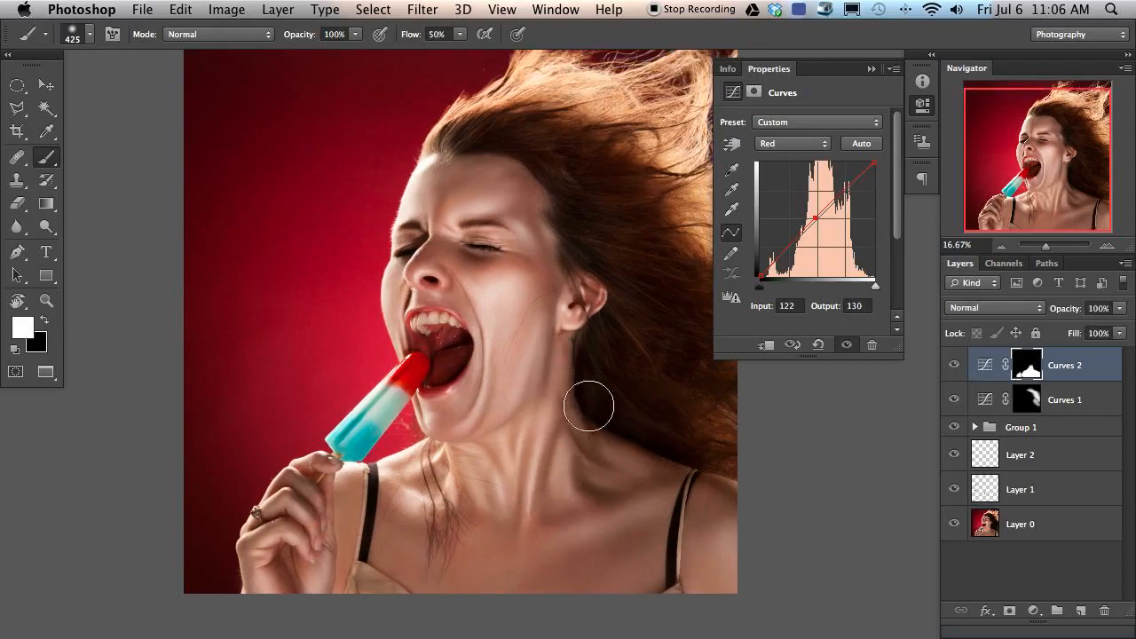
pyautogui.press('x')
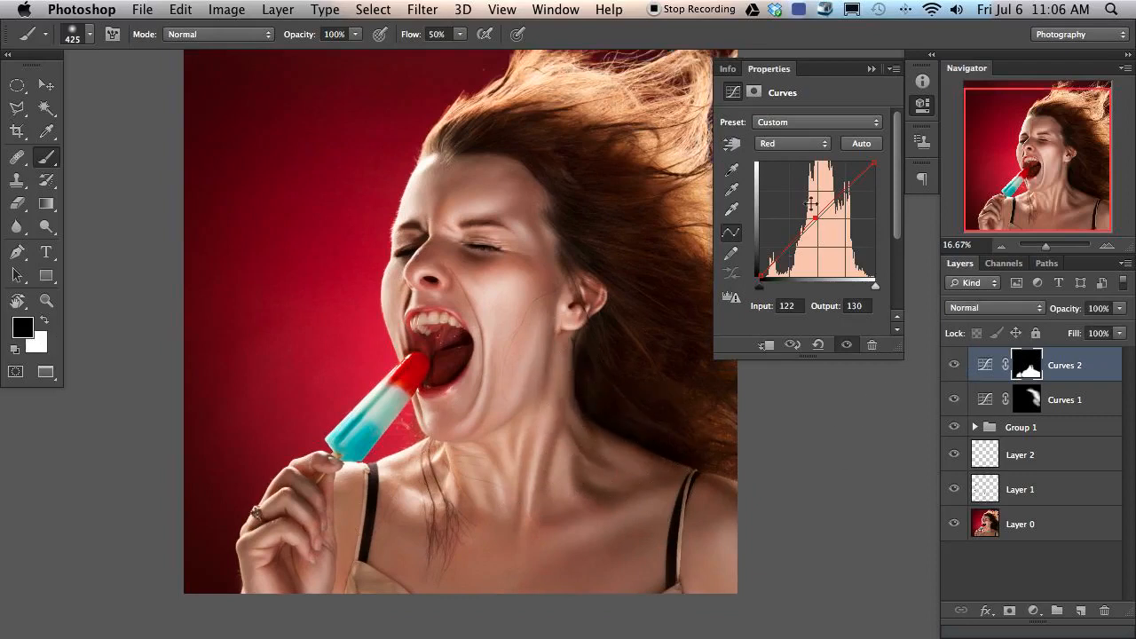
pyautogui.click(954, 364)
pyautogui.click(954, 365)
pyautogui.click(954, 365)
pyautogui.click(954, 365)
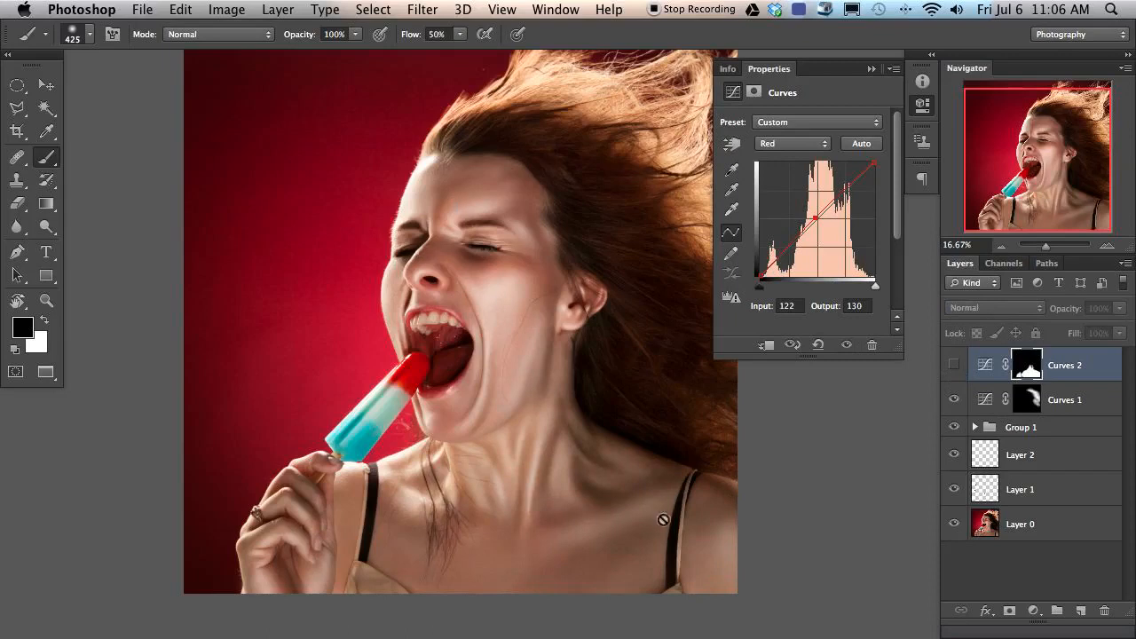
pyautogui.hscroll(3, 621, 499)
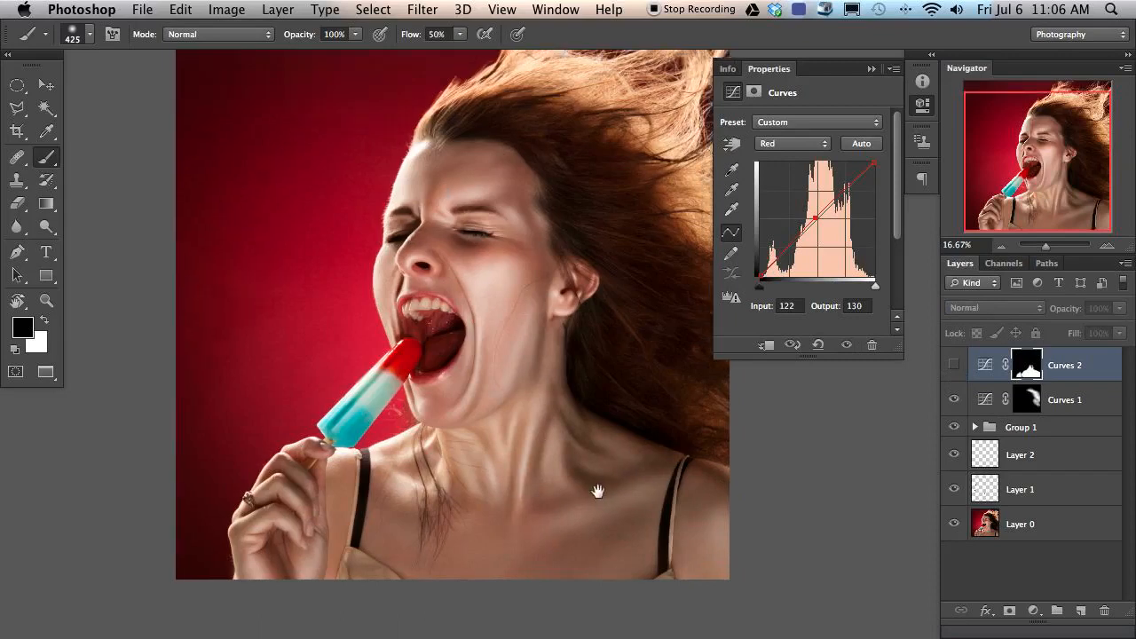
pyautogui.click(955, 365)
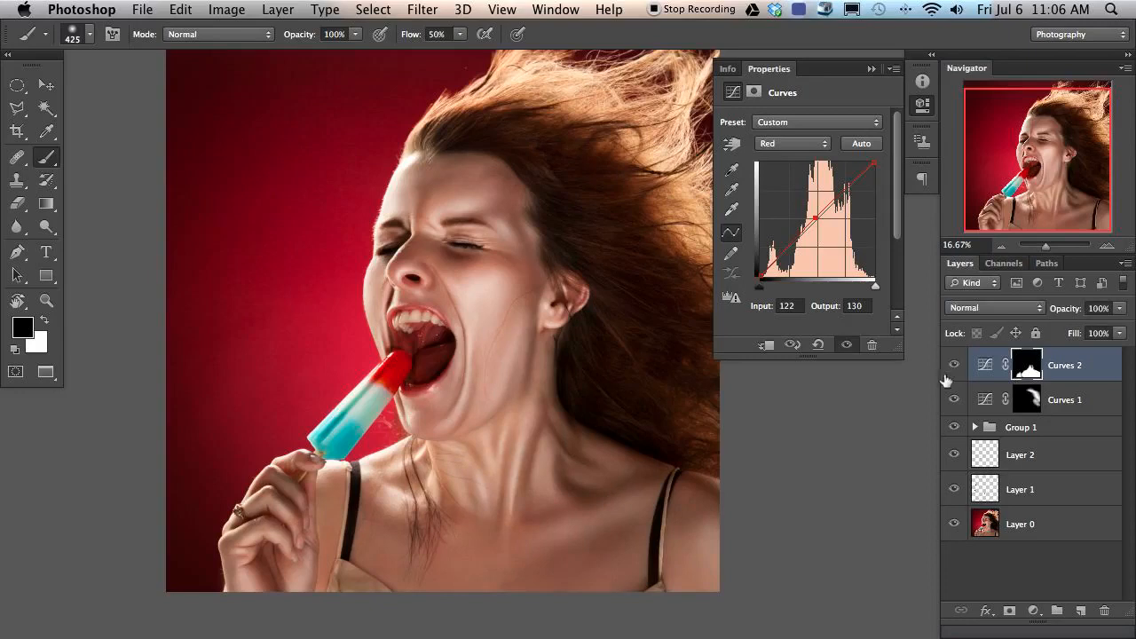
pyautogui.click(952, 367)
pyautogui.moveTo(395, 300); pyautogui.dragTo(678, 300)
pyautogui.moveTo(588, 202); pyautogui.dragTo(536, 216)
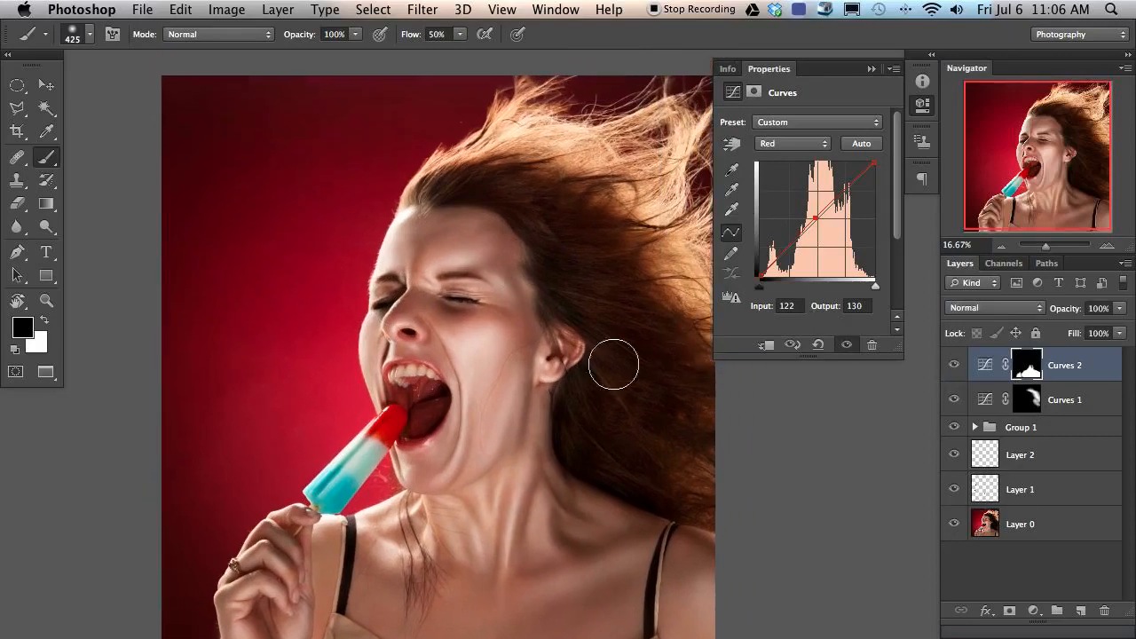
# Step: Add a Hue/Saturation layer with hue +20, saturation +33 and lightness +7, and compare the image with it on and off
pyautogui.click(1033, 610)
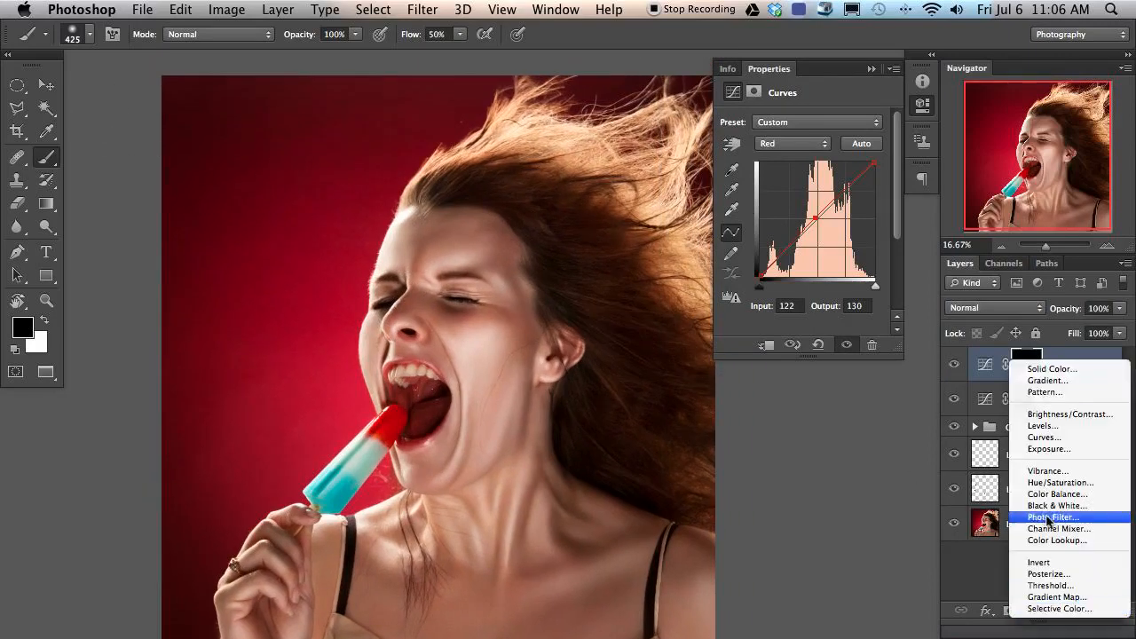
pyautogui.click(1058, 482)
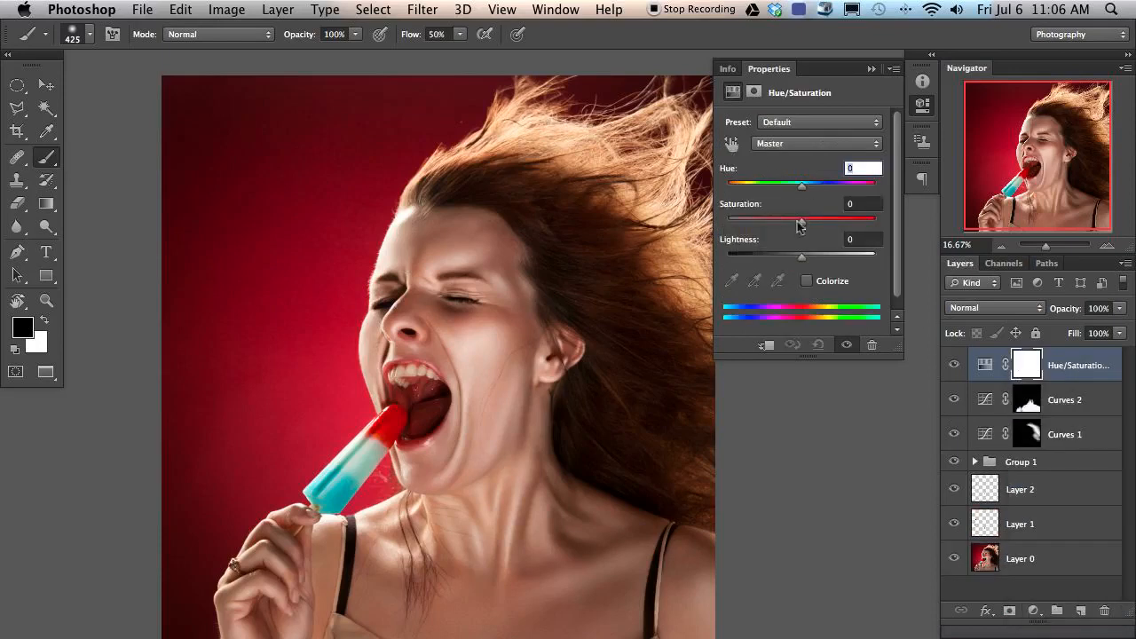
pyautogui.moveTo(801, 221); pyautogui.dragTo(821, 222)
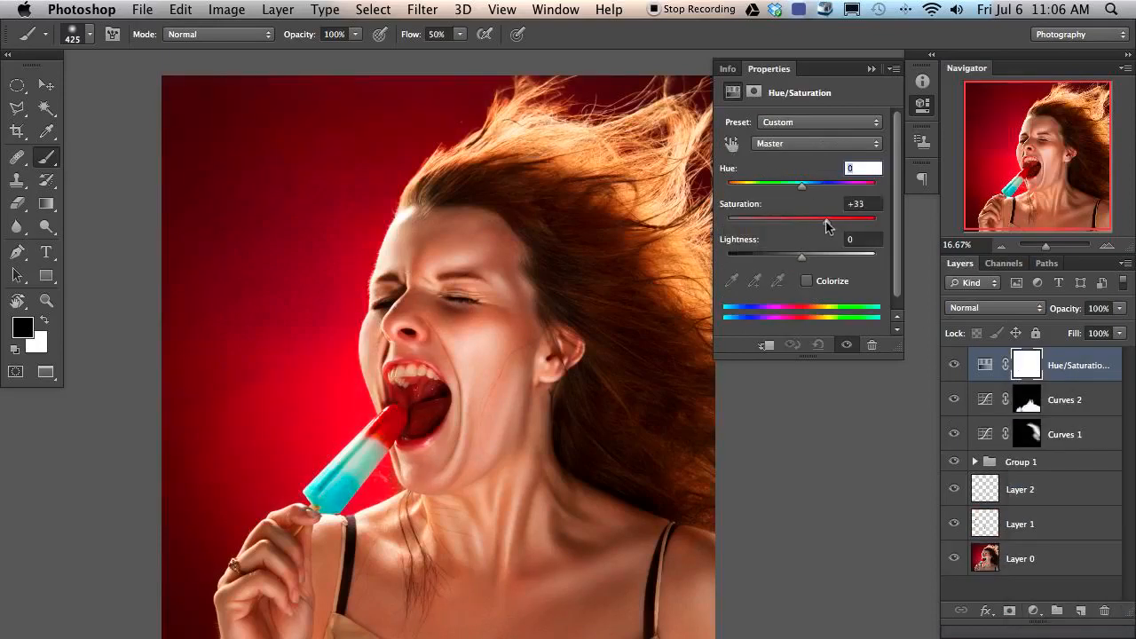
pyautogui.moveTo(802, 189); pyautogui.dragTo(823, 189)
pyautogui.moveTo(801, 260); pyautogui.dragTo(808, 261)
pyautogui.click(950, 366)
pyautogui.click(950, 366)
pyautogui.click(950, 367)
pyautogui.click(949, 366)
pyautogui.click(950, 366)
pyautogui.click(950, 366)
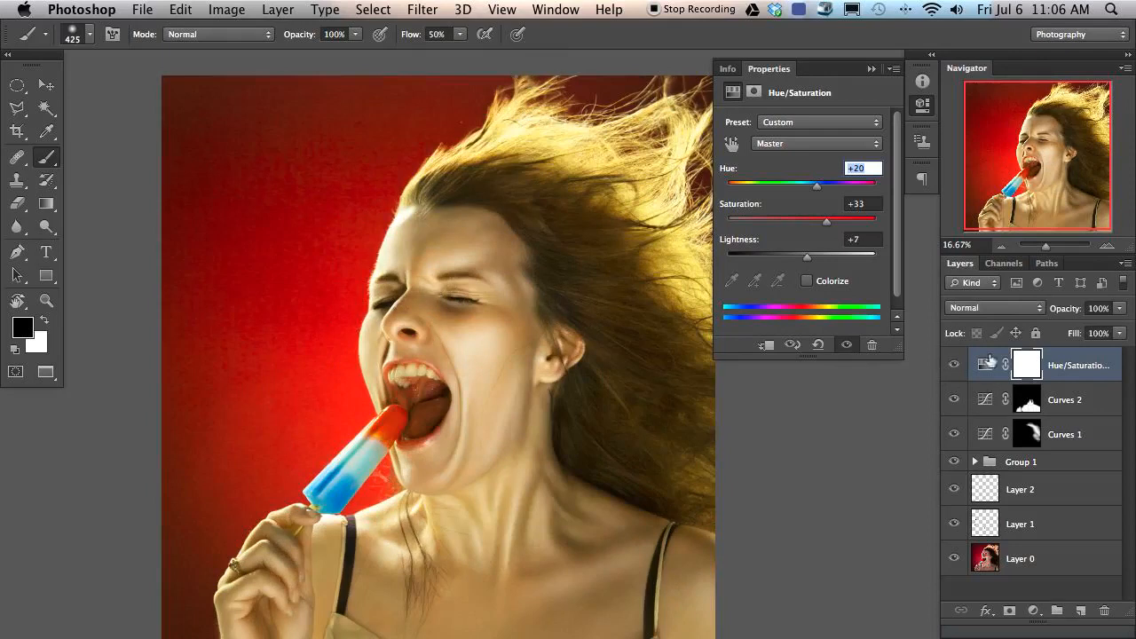
# Step: Invert the Hue/Saturation mask to black, and select the red background with the Magic Wand at tolerance 36, including the areas around the popsicle
pyautogui.hotkey('ctrl', 'i')
pyautogui.press('w')
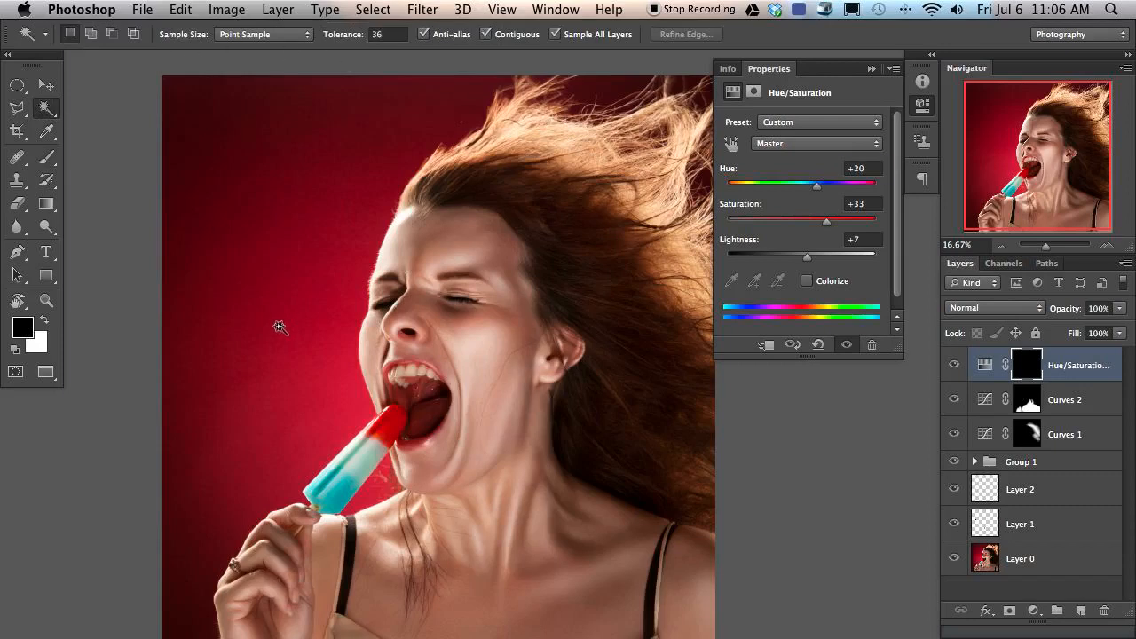
pyautogui.click(316, 338)
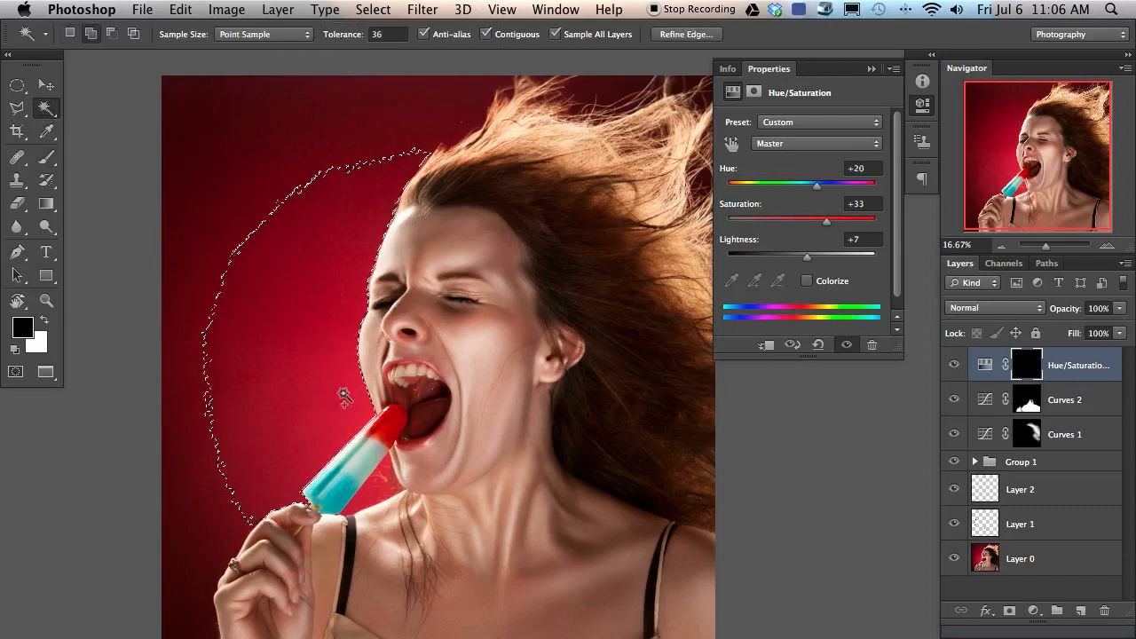
pyautogui.click(213, 464)
pyautogui.click(211, 119)
pyautogui.click(359, 497)
pyautogui.click(385, 495)
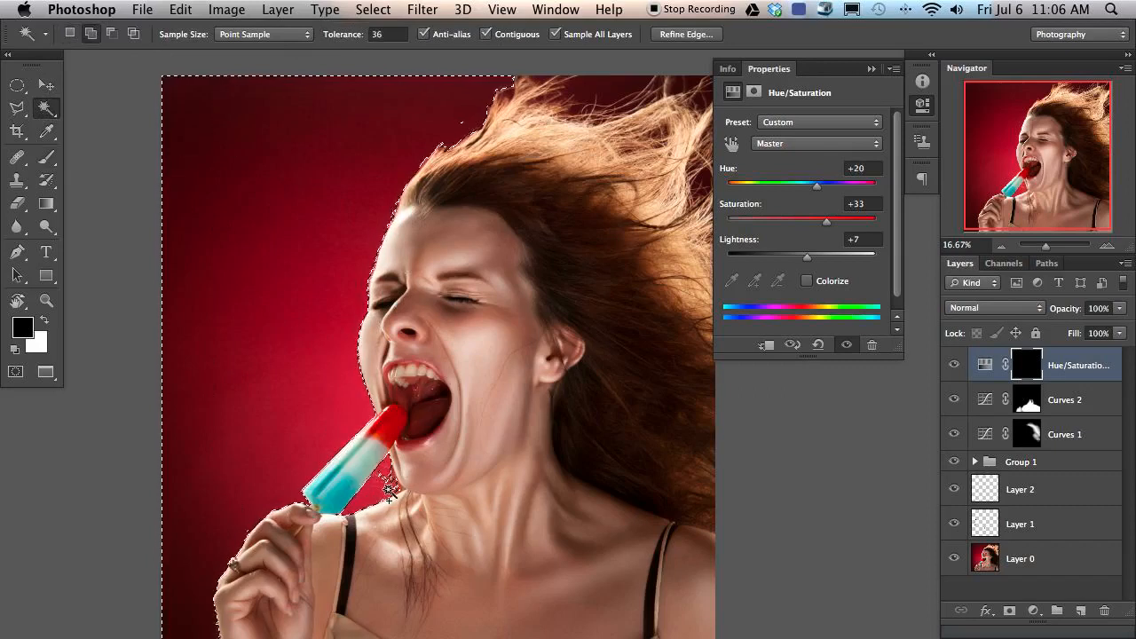
pyautogui.moveTo(269, 412); pyautogui.dragTo(214, 457)
pyautogui.moveTo(282, 509); pyautogui.dragTo(320, 436)
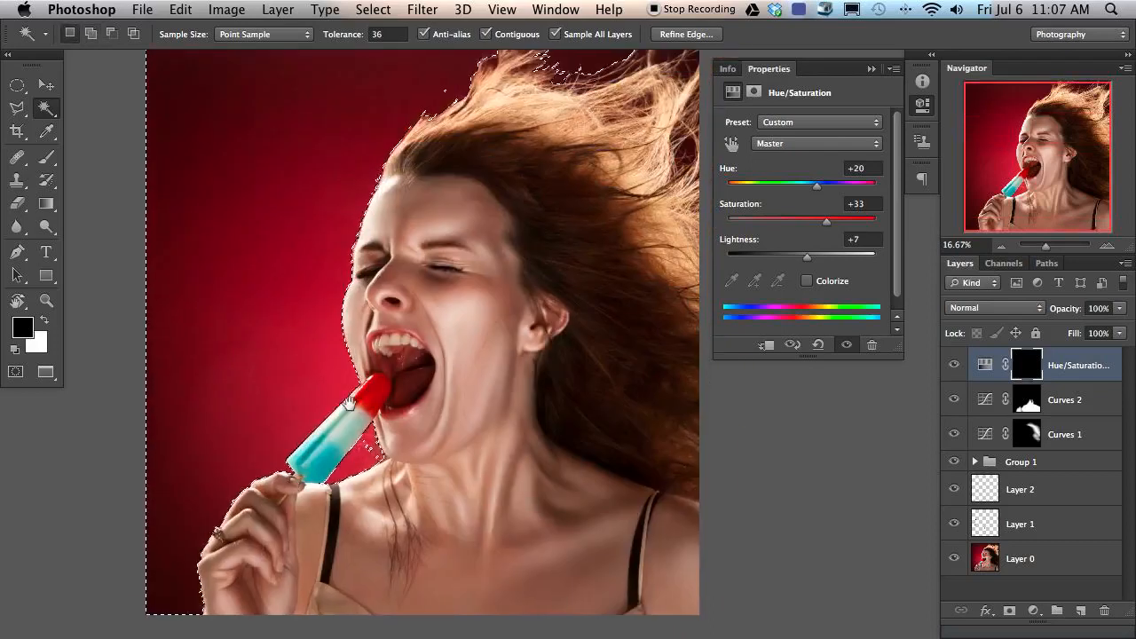
# Step: Fill the selected background with white on the Hue/Saturation mask, and deselect
pyautogui.click(1032, 368)
pyautogui.press('super+BackSpace')
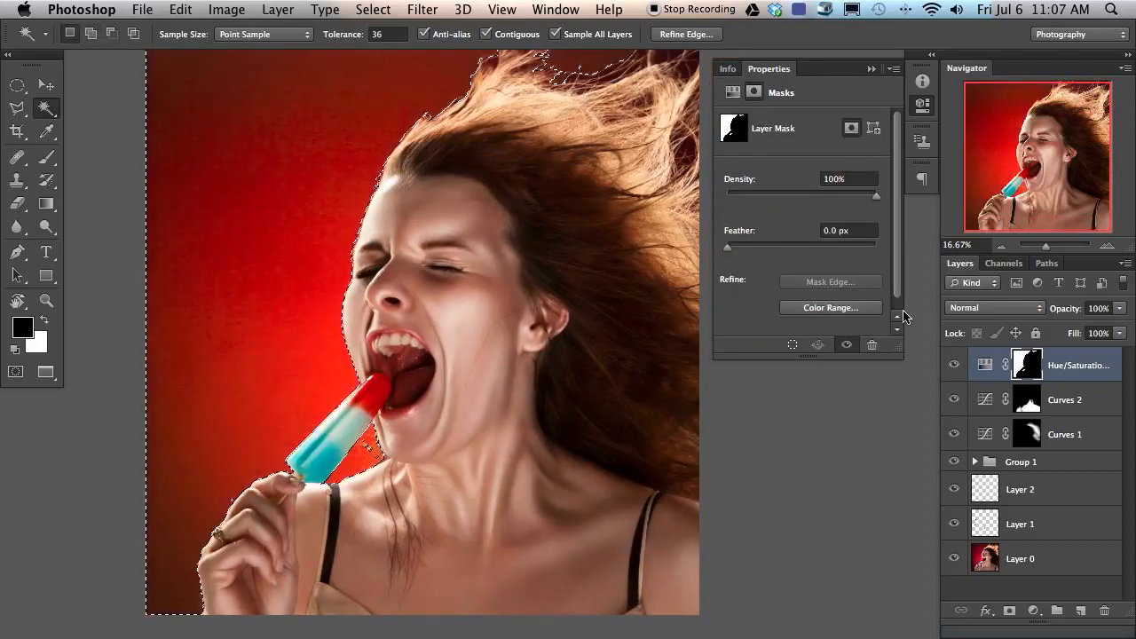
pyautogui.press('super+d')
# Step: Paint white on the Hue/Saturation mask between the popsicle, chin and shoulder with a 23 to 51 px brush
pyautogui.press('super+equal')
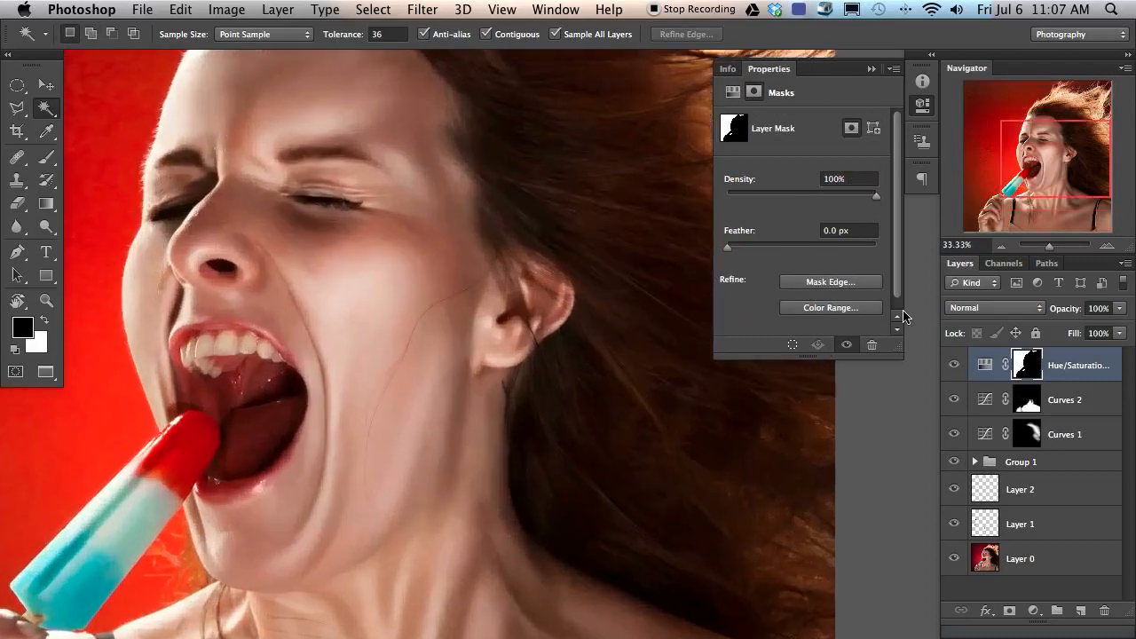
pyautogui.press('super+equal')
pyautogui.moveTo(329, 310)
pyautogui.mouseDown()
pyautogui.moveTo(451, 343)
pyautogui.moveTo(532, 343)
pyautogui.moveTo(427, 383)
pyautogui.moveTo(431, 340)
pyautogui.moveTo(270, 345)
pyautogui.mouseUp()
pyautogui.press('b')
pyautogui.moveTo(376, 303); pyautogui.dragTo(308, 308)
pyautogui.press('x')
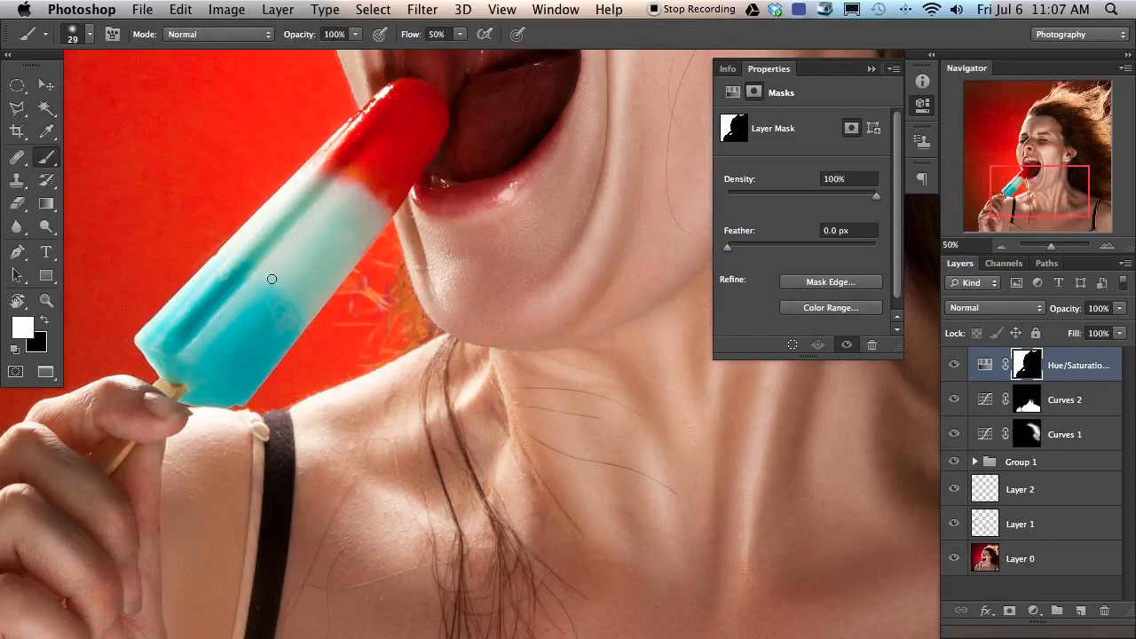
pyautogui.press('super+plus')
pyautogui.press('super+plus')
pyautogui.moveTo(216, 352)
pyautogui.mouseDown()
pyautogui.moveTo(300, 318)
pyautogui.moveTo(287, 342)
pyautogui.mouseUp()
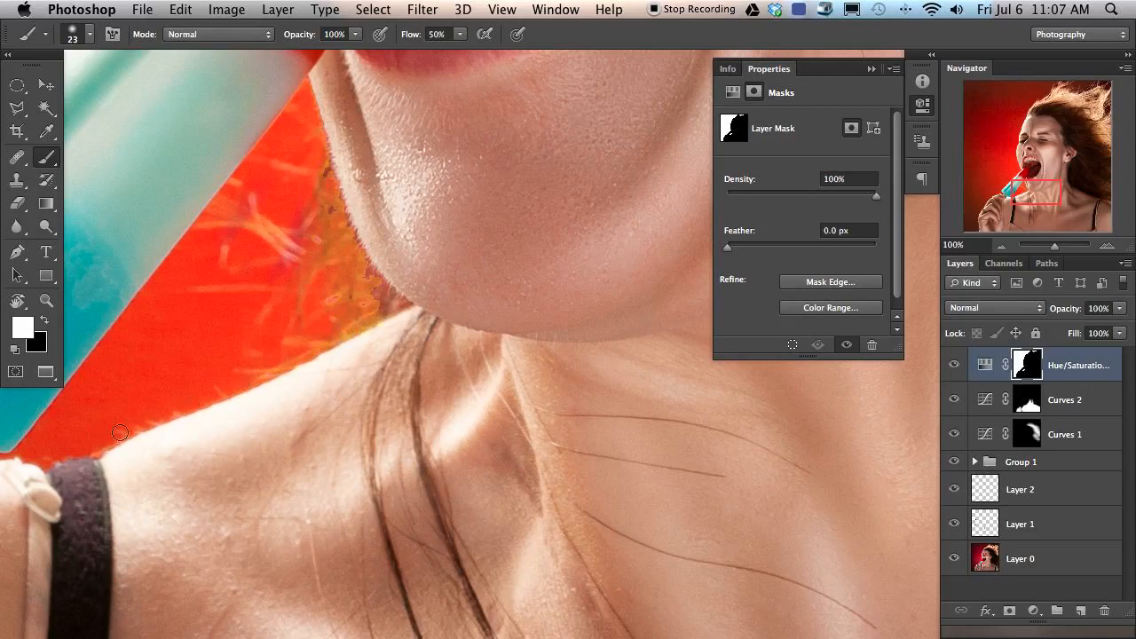
pyautogui.moveTo(361, 274); pyautogui.dragTo(361, 262)
pyautogui.moveTo(306, 235); pyautogui.dragTo(311, 221)
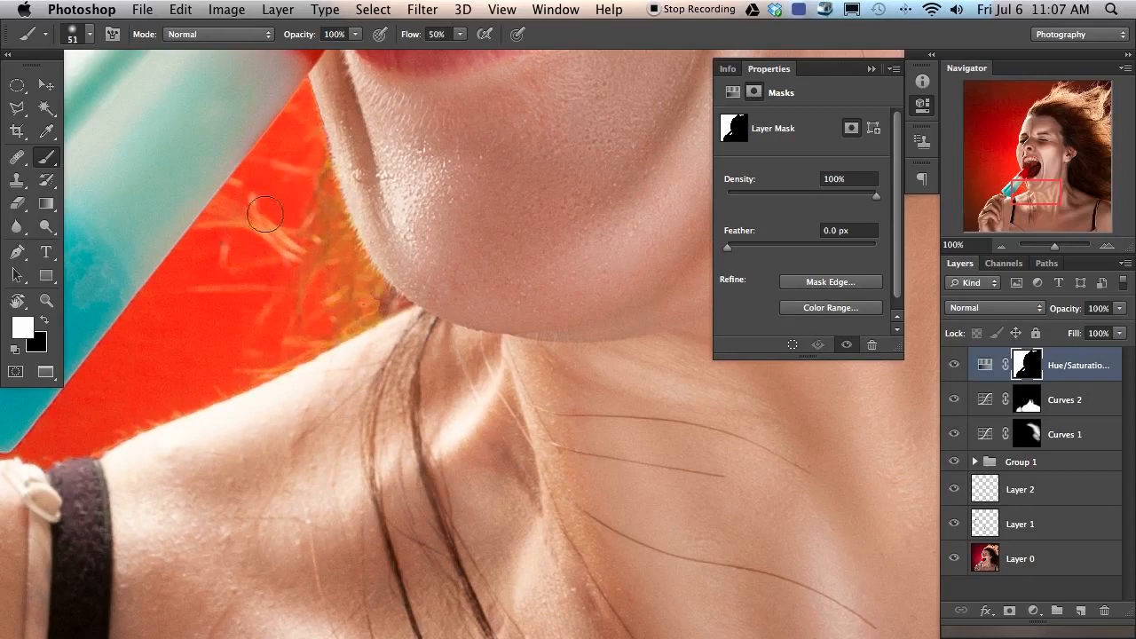
pyautogui.moveTo(352, 301)
pyautogui.mouseDown()
pyautogui.moveTo(340, 302)
pyautogui.moveTo(369, 291)
pyautogui.mouseUp()
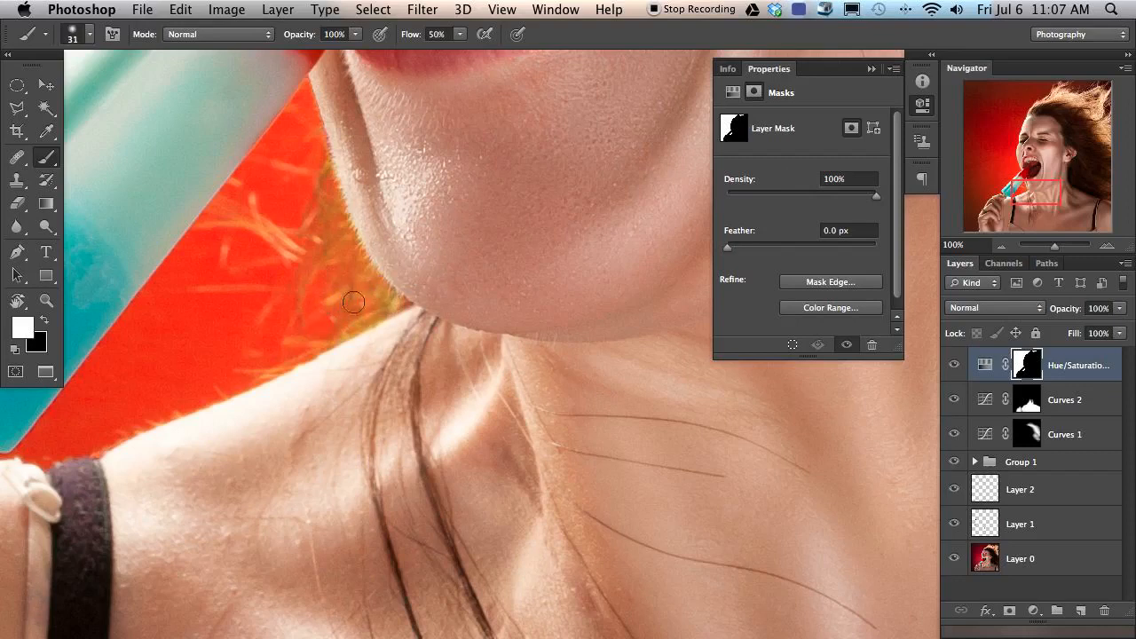
# Step: Refine the edge of the Hue/Saturation layer's mask with feather 0, contrast 0 and shift edge +45%
pyautogui.moveTo(230, 373); pyautogui.dragTo(720, 518)
pyautogui.moveTo(282, 339); pyautogui.dragTo(408, 281)
pyautogui.moveTo(558, 201); pyautogui.dragTo(404, 283)
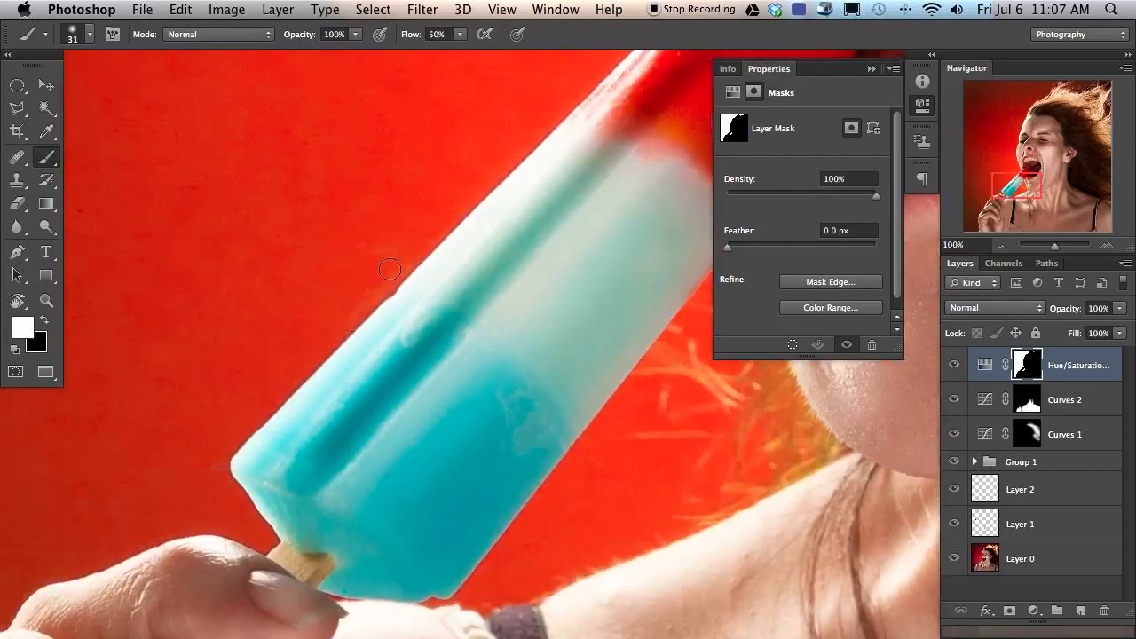
pyautogui.moveTo(374, 374); pyautogui.dragTo(256, 470)
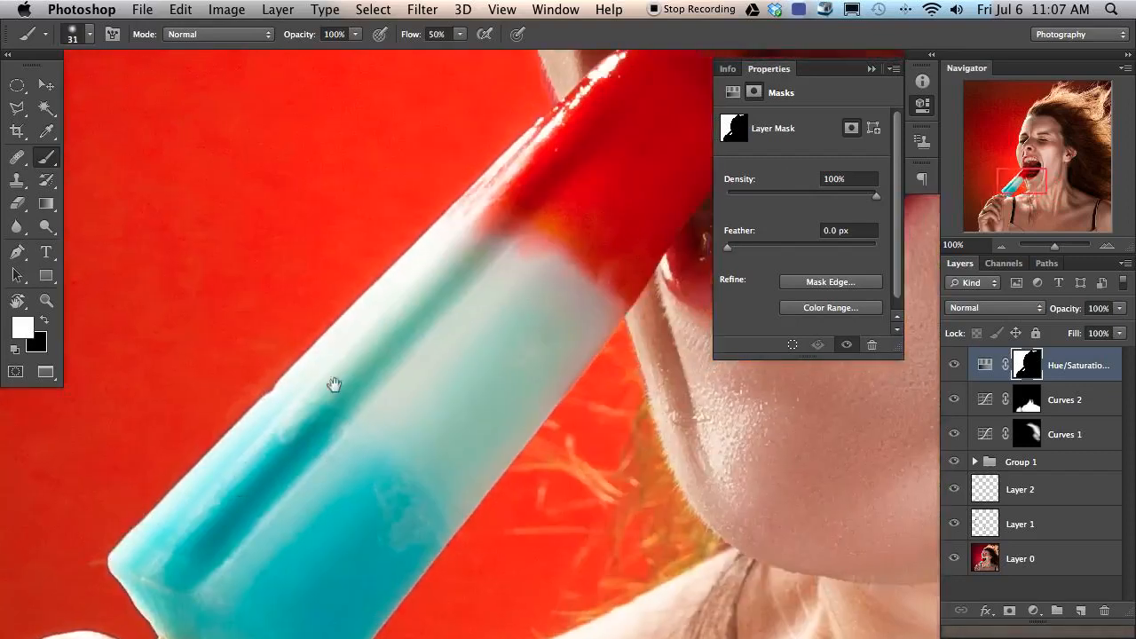
pyautogui.moveTo(420, 293); pyautogui.dragTo(318, 486)
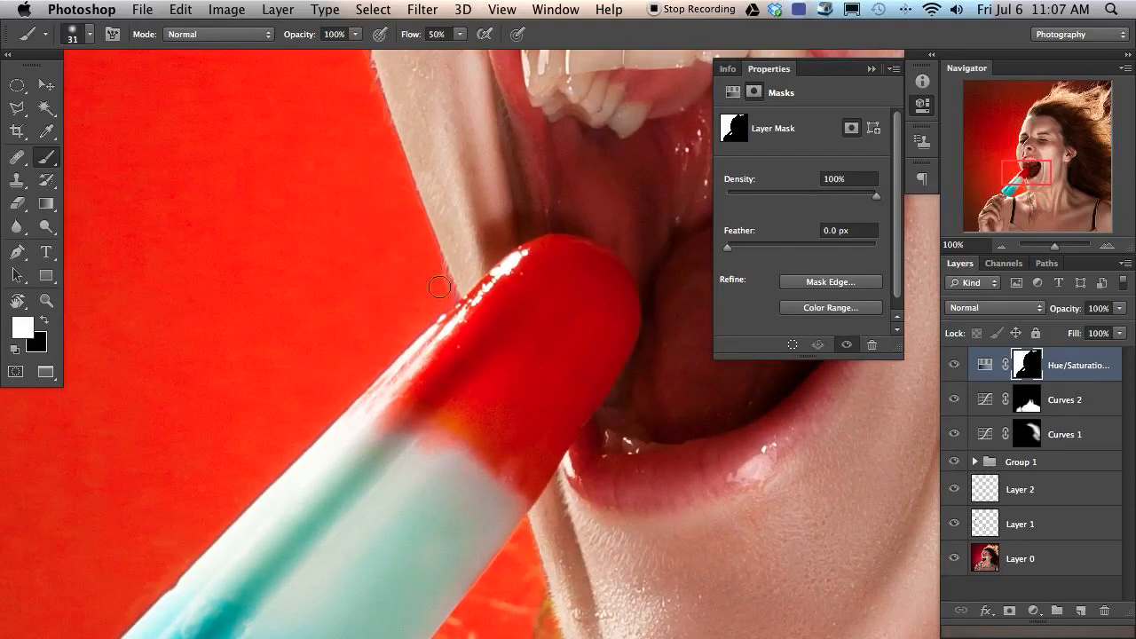
pyautogui.moveTo(377, 392)
pyautogui.mouseDown()
pyautogui.moveTo(449, 355)
pyautogui.moveTo(347, 451)
pyautogui.moveTo(322, 431)
pyautogui.mouseUp()
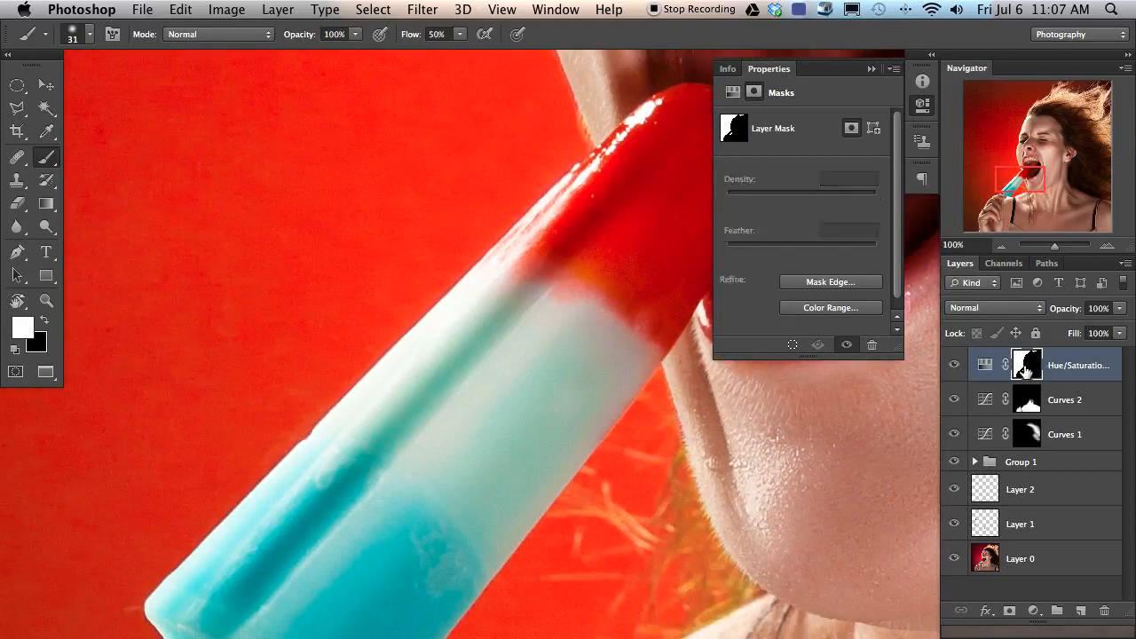
pyautogui.click(374, 10)
pyautogui.click(435, 215)
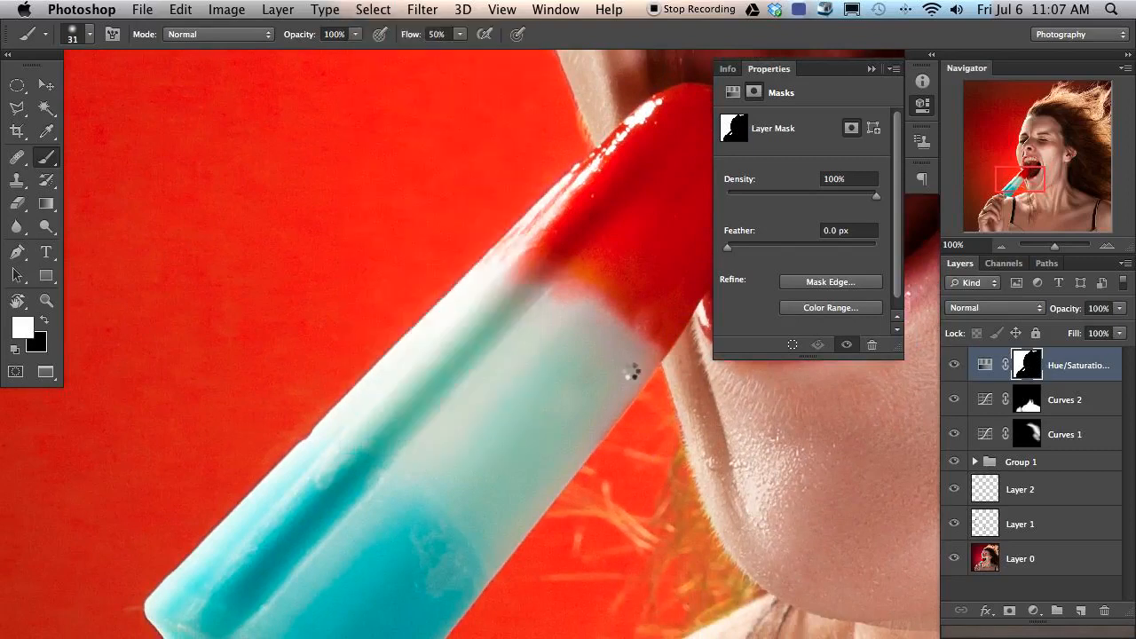
pyautogui.moveTo(240, 183); pyautogui.dragTo(737, 154)
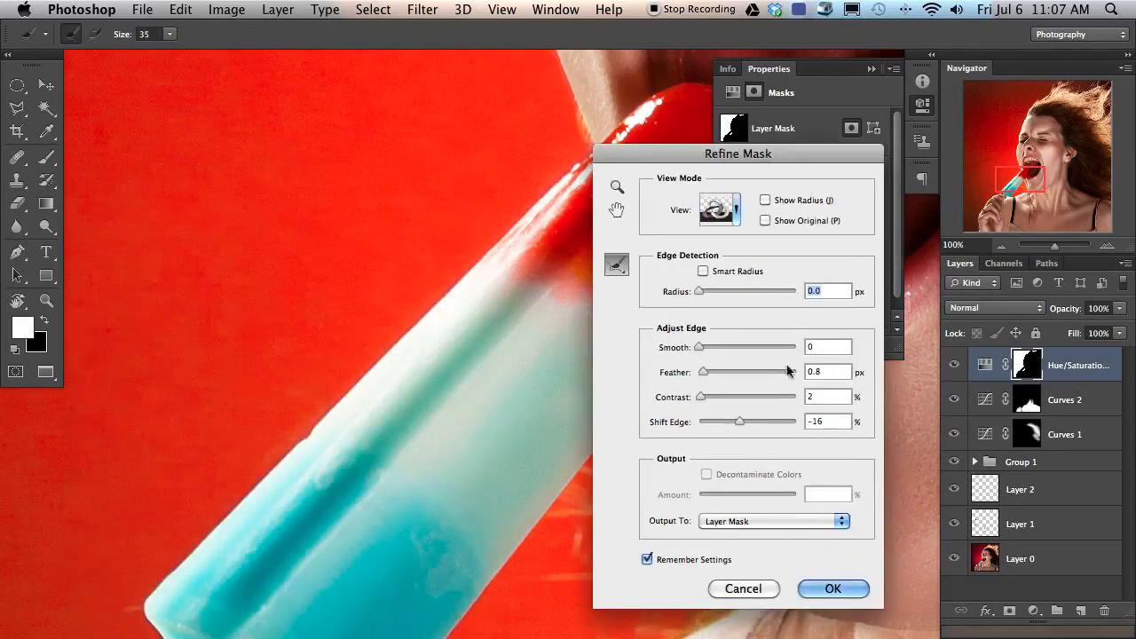
pyautogui.doubleClick(835, 374)
pyautogui.write('0')
pyautogui.press('Tab')
pyautogui.write('00')
pyautogui.moveTo(834, 421); pyautogui.dragTo(770, 422)
pyautogui.write('00')
# Step: Raise the mask refinement's feather in small increments from 0, and apply the refinement to the layer mask
pyautogui.click(813, 372)
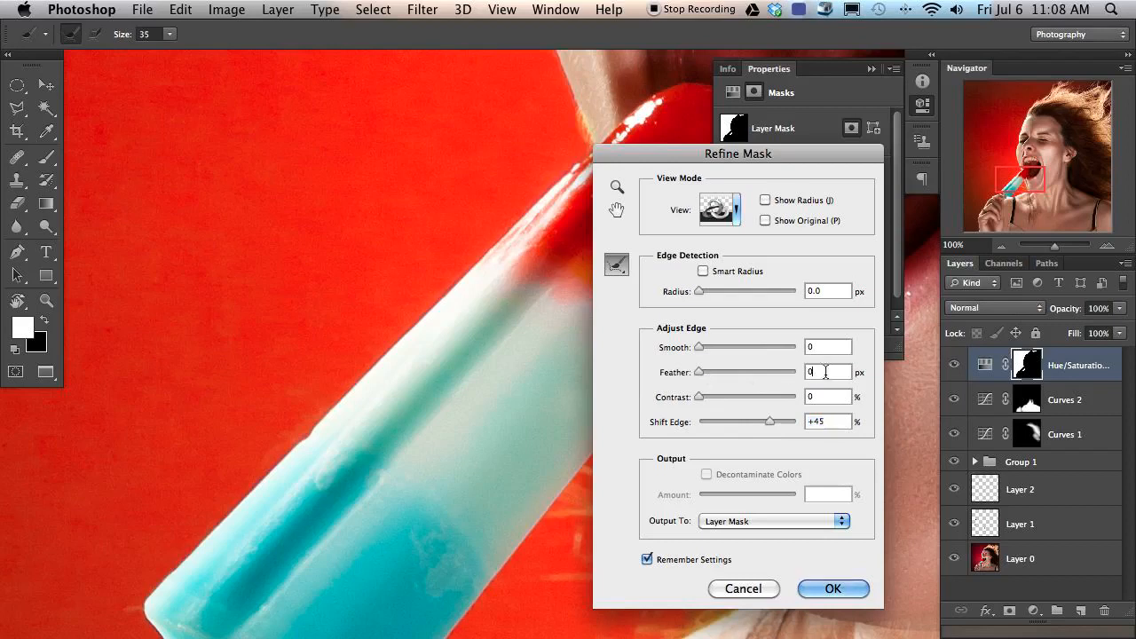
pyautogui.press('Up')
pyautogui.press('Up')
pyautogui.press('Up')
pyautogui.press('Up')
pyautogui.press('Up')
pyautogui.click(808, 589)
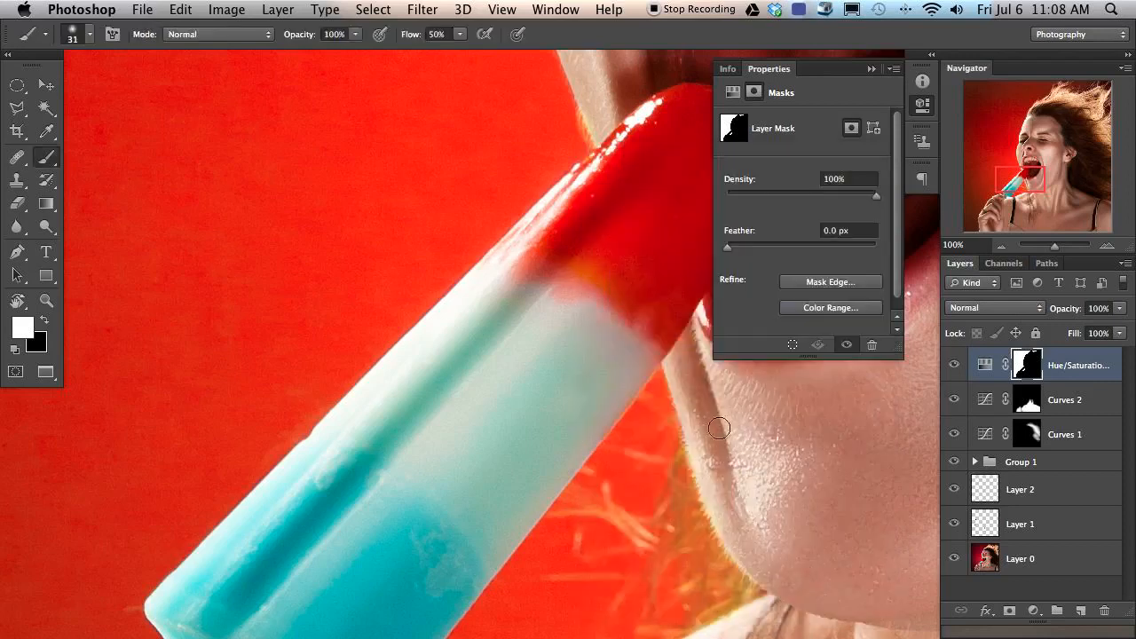
# Step: Paint white over the upper windblown hair on the Hue/Saturation mask with a 427 px brush at 20% flow
pyautogui.scroll(10, 743, 461)
pyautogui.scroll(10, 436, 450)
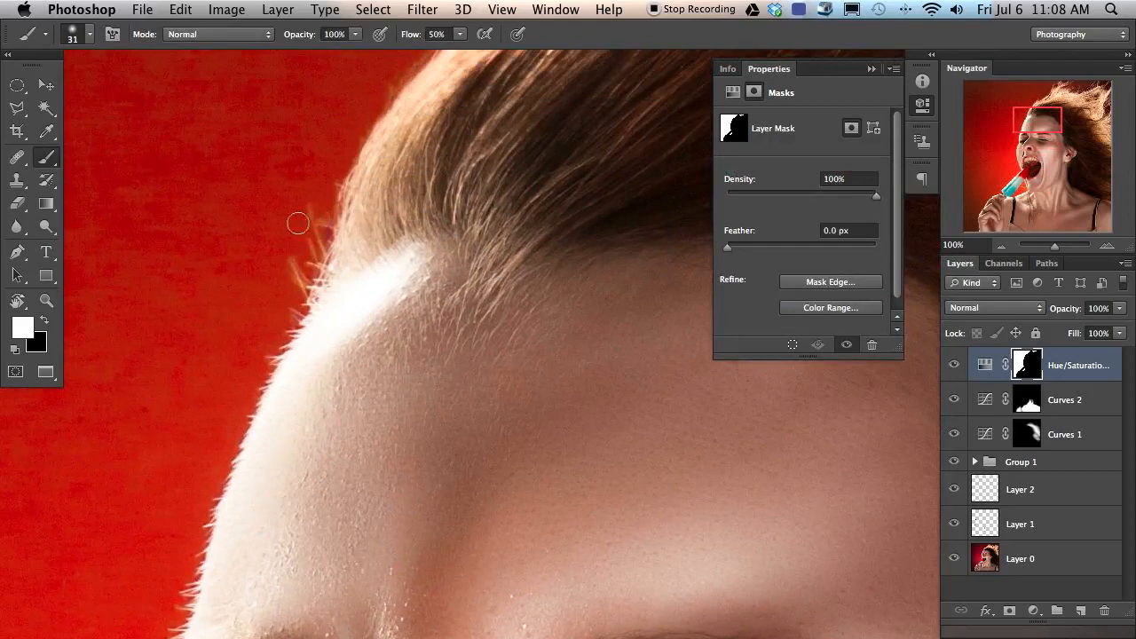
pyautogui.press('super+minus')
pyautogui.press('super+minus')
pyautogui.press('super+minus')
pyautogui.press('super+minus')
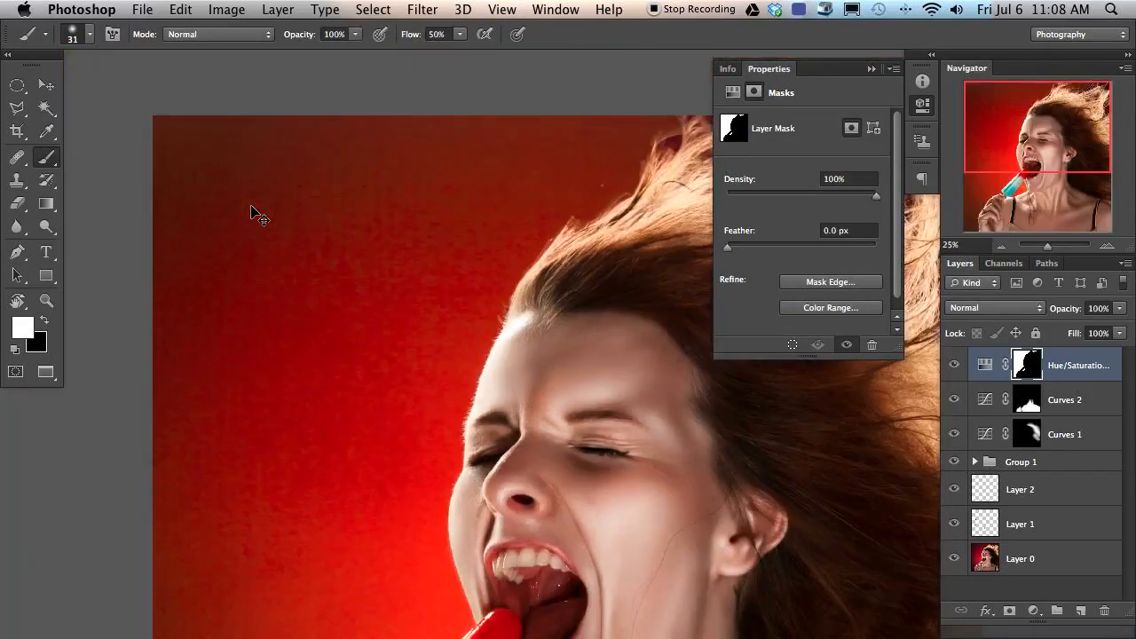
pyautogui.press('super+minus')
pyautogui.moveTo(434, 289); pyautogui.dragTo(304, 357)
pyautogui.moveTo(532, 184); pyautogui.dragTo(566, 184)
pyautogui.hotkey('shift', '2')
pyautogui.moveTo(486, 178); pyautogui.dragTo(365, 180)
pyautogui.moveTo(392, 141); pyautogui.dragTo(300, 166)
pyautogui.moveTo(407, 144); pyautogui.dragTo(618, 157)
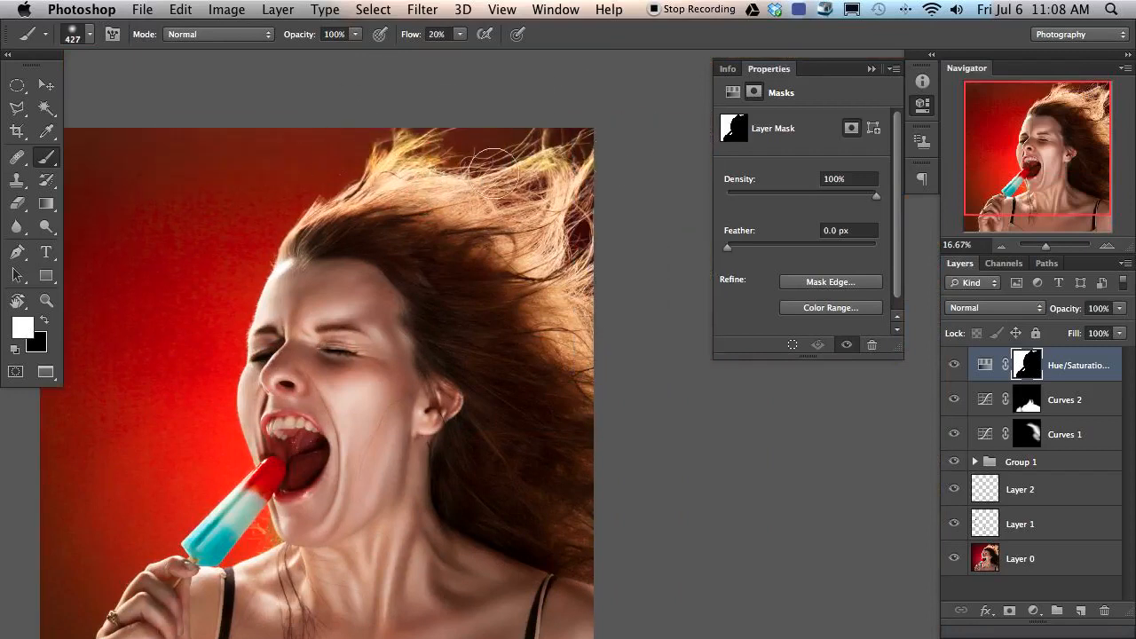
pyautogui.moveTo(368, 204)
pyautogui.mouseDown()
pyautogui.moveTo(580, 198)
pyautogui.moveTo(559, 263)
pyautogui.moveTo(586, 224)
pyautogui.mouseUp()
pyautogui.moveTo(423, 250); pyautogui.dragTo(475, 233)
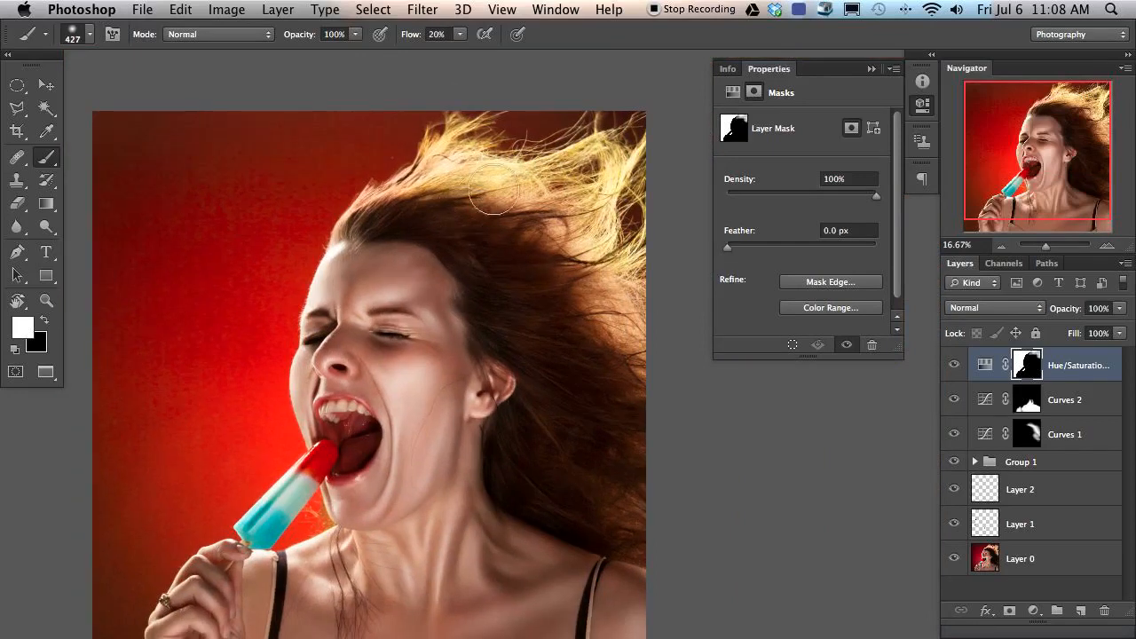
# Step: Paint black back over part of the upper hair on the Hue/Saturation mask, and compare the image with the layer on and off
pyautogui.press('x')
pyautogui.moveTo(497, 129)
pyautogui.mouseDown()
pyautogui.moveTo(597, 275)
pyautogui.moveTo(664, 244)
pyautogui.mouseUp()
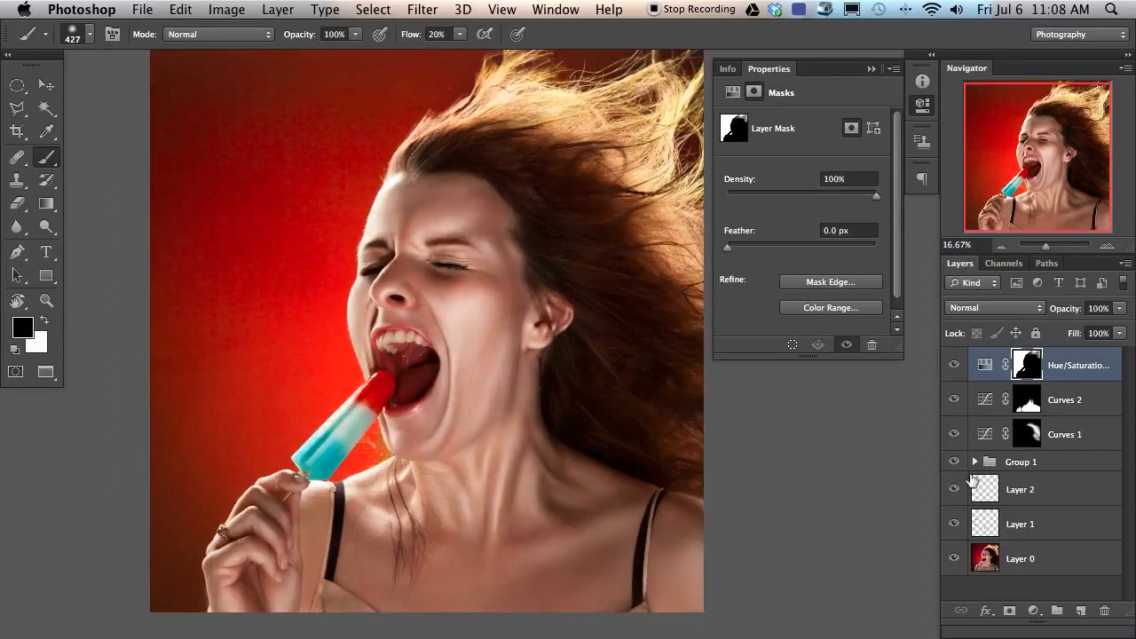
pyautogui.click(954, 366)
pyautogui.click(954, 366)
pyautogui.click(954, 366)
pyautogui.click(954, 366)
pyautogui.click(955, 365)
pyautogui.click(954, 366)
# Step: Set the Hue/Saturation layer's saturation to +36, and try the Colorize option
pyautogui.moveTo(973, 359); pyautogui.dragTo(936, 342)
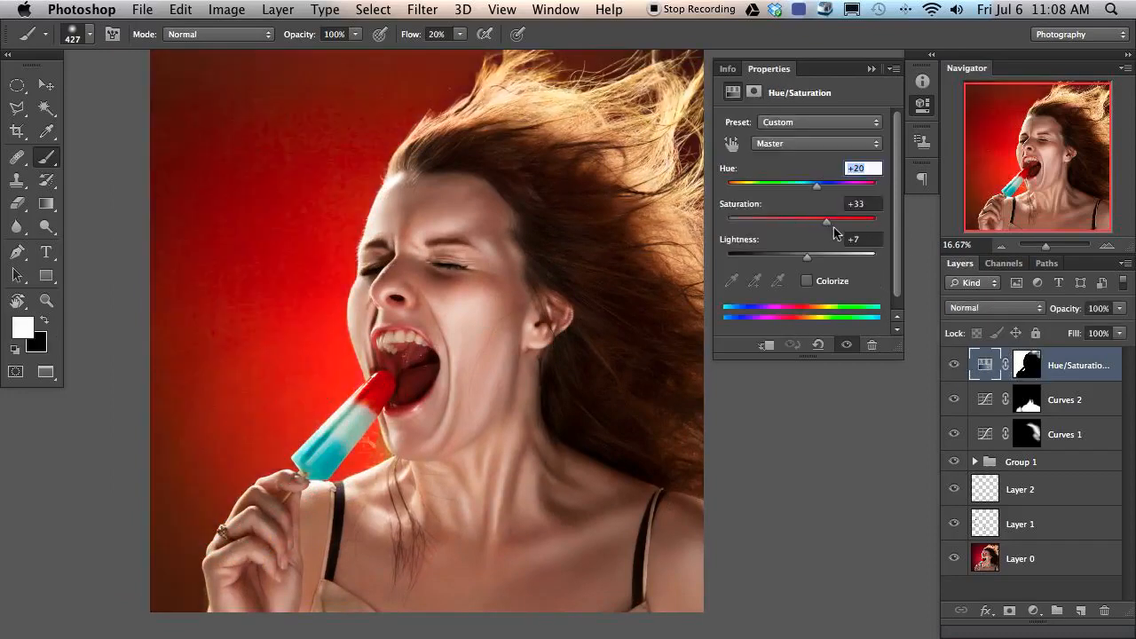
pyautogui.moveTo(817, 222); pyautogui.dragTo(840, 227)
pyautogui.click(807, 281)
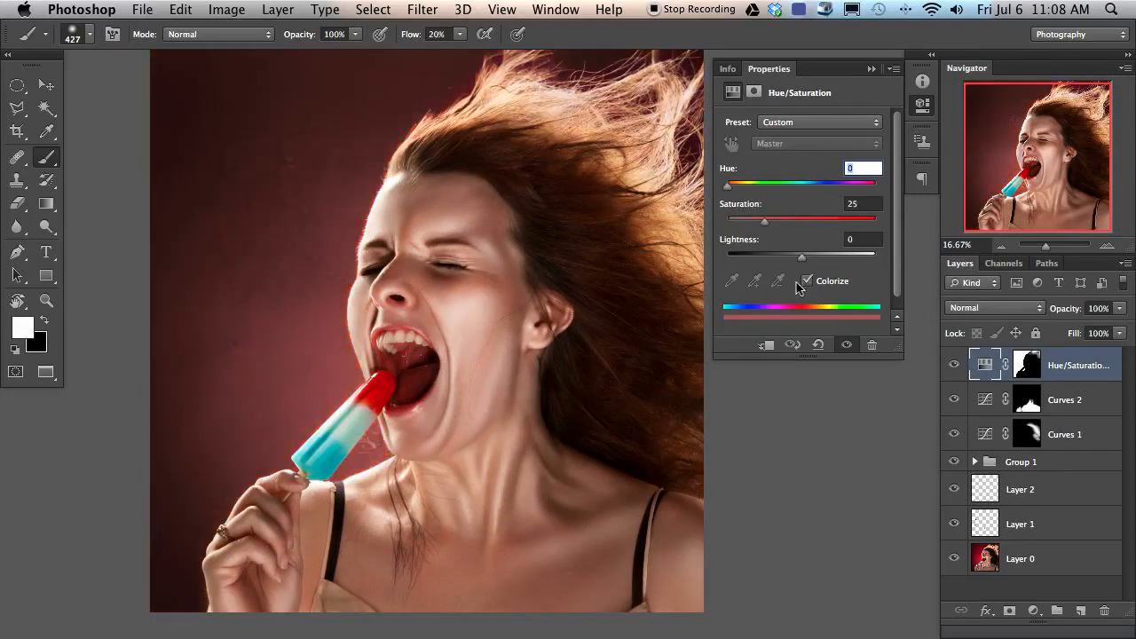
pyautogui.click(808, 280)
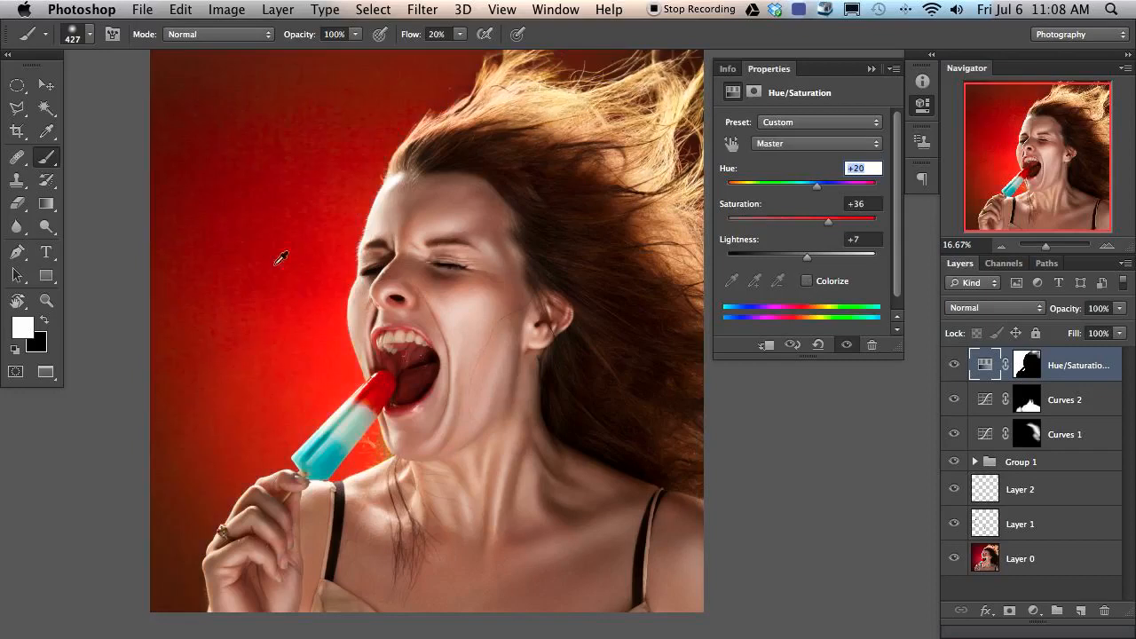
# Step: Check the document's colour mode and bit depth
pyautogui.moveTo(253, 250); pyautogui.dragTo(300, 270)
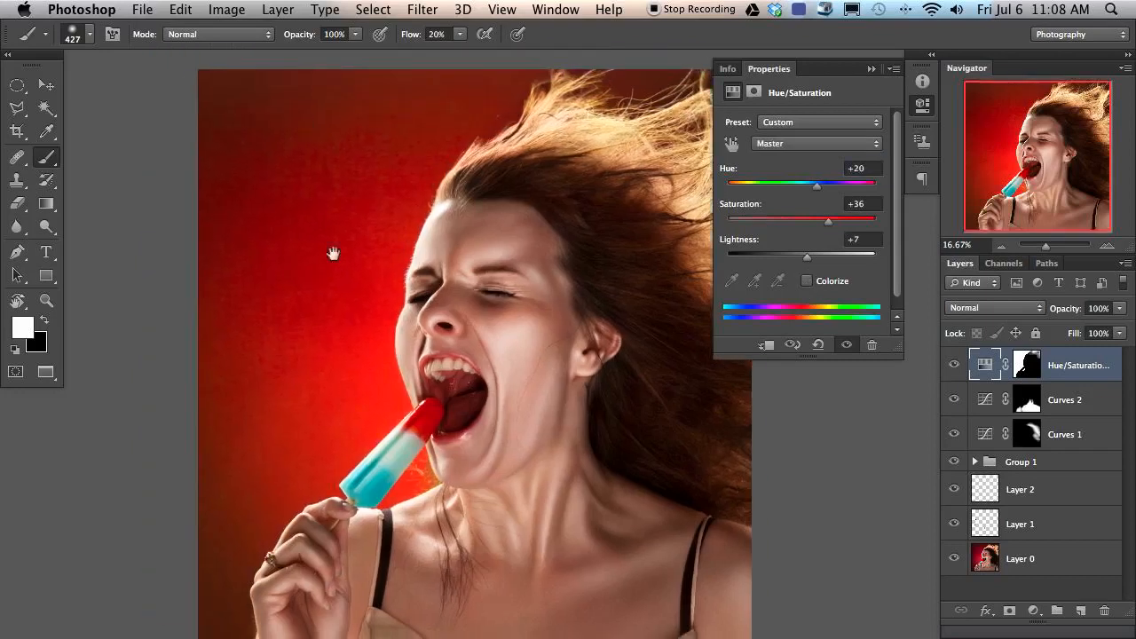
pyautogui.click(228, 11)
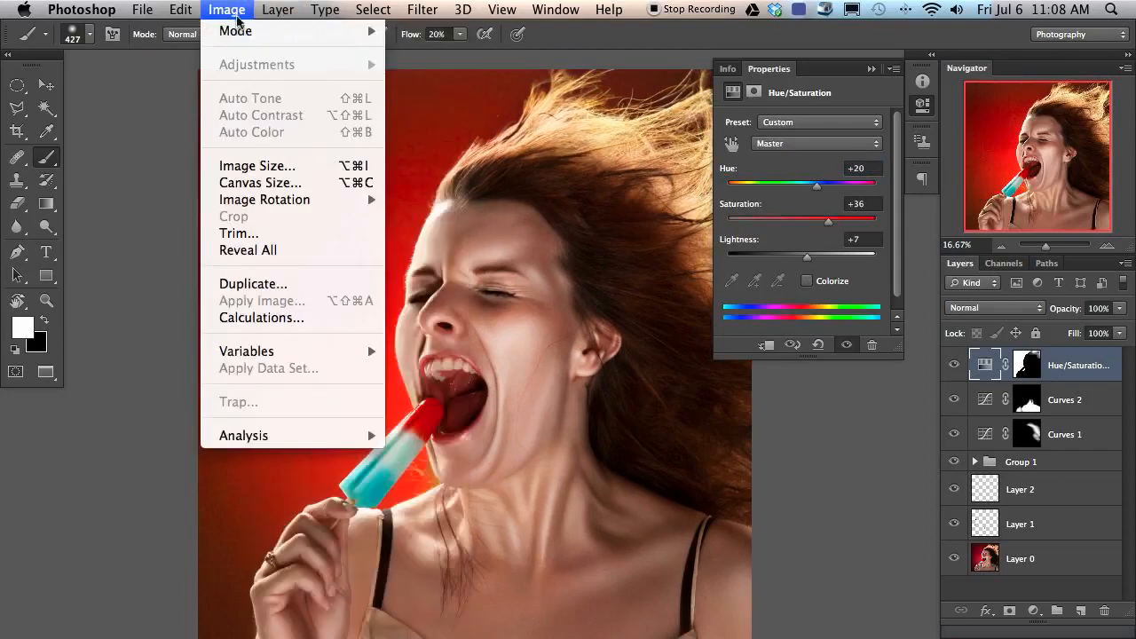
pyautogui.moveTo(229, 33)
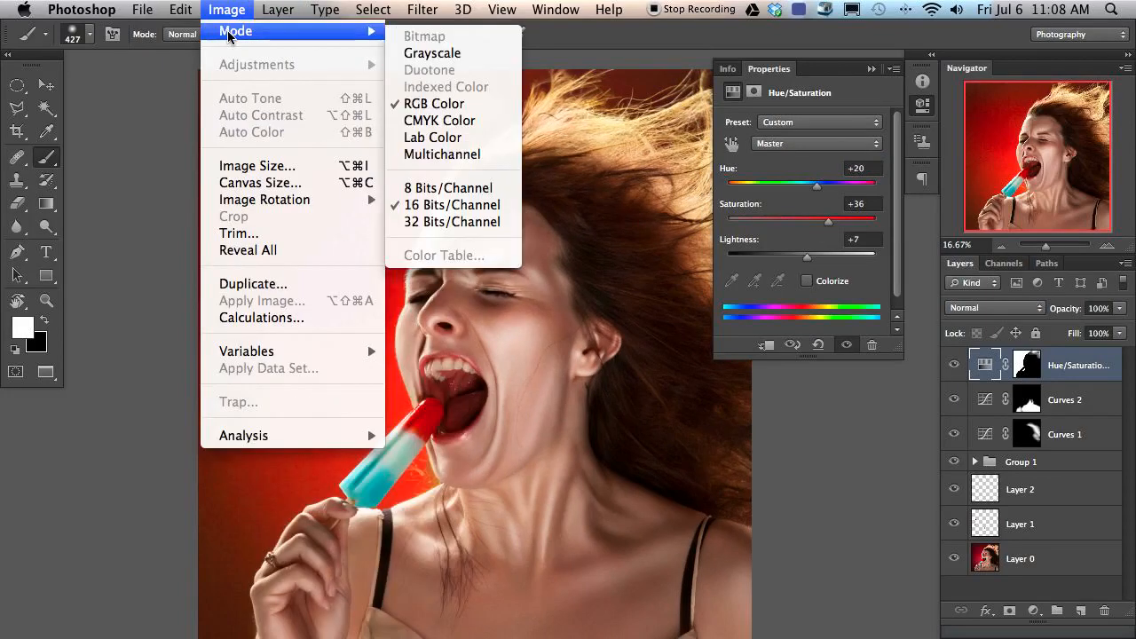
pyautogui.click(365, 380)
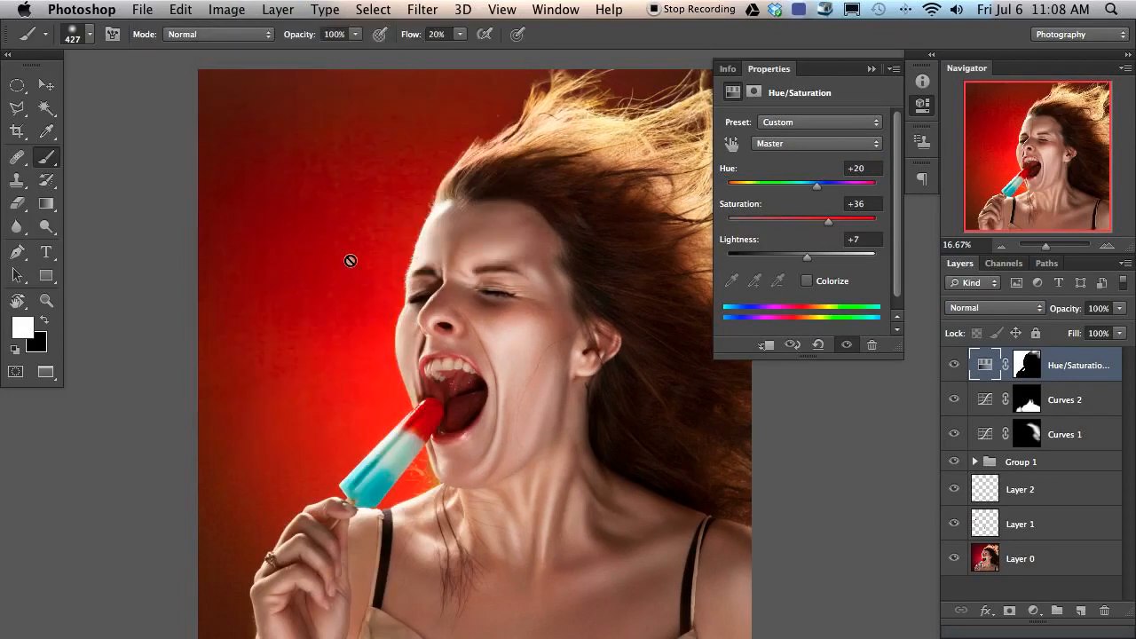
# Step: Stamp all visible layers onto a new top layer, and replace it with an empty layer above the Hue/Saturation layer
pyautogui.press('super+plus')
pyautogui.press('super+plus')
pyautogui.moveTo(349, 281); pyautogui.dragTo(564, 299)
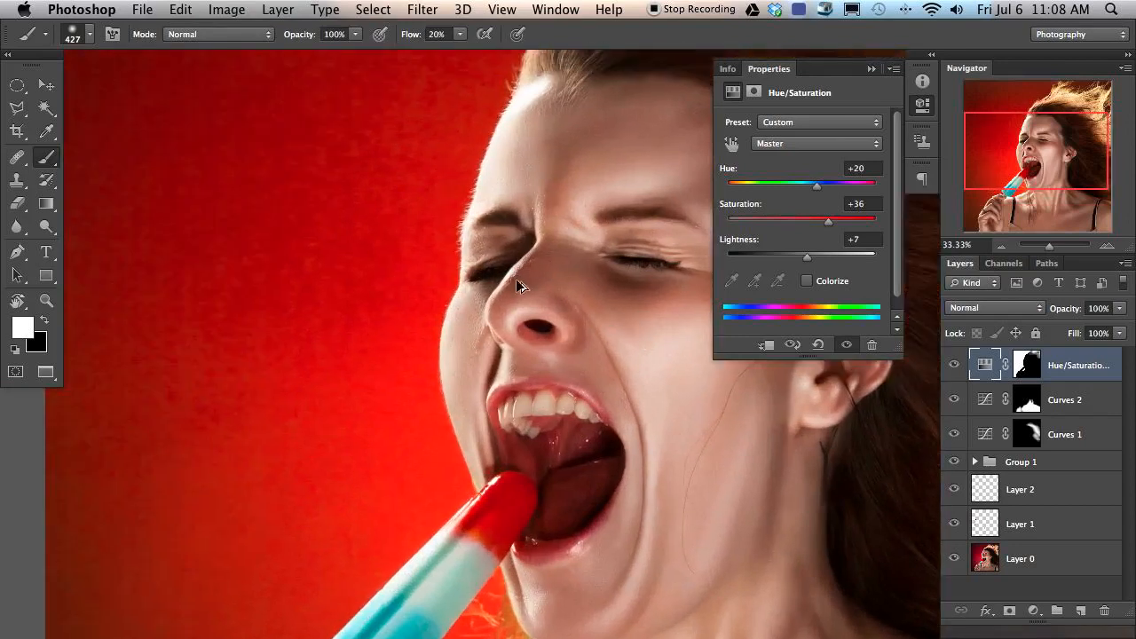
pyautogui.press('super+shift+alt+e')
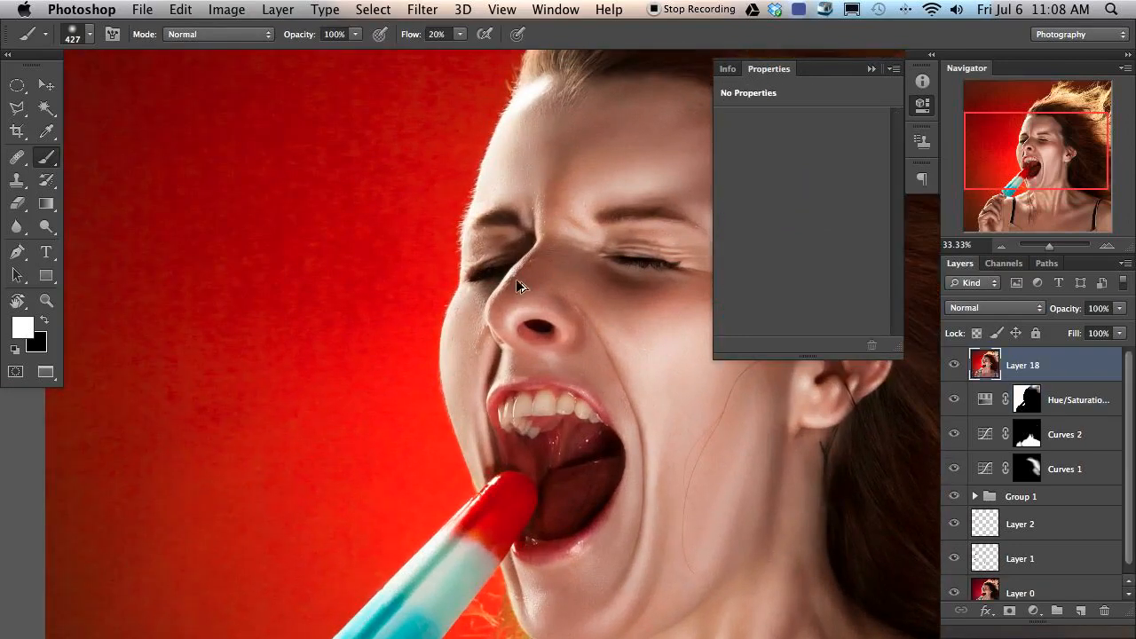
pyautogui.moveTo(386, 355)
pyautogui.mouseDown()
pyautogui.moveTo(418, 401)
pyautogui.moveTo(480, 441)
pyautogui.mouseUp()
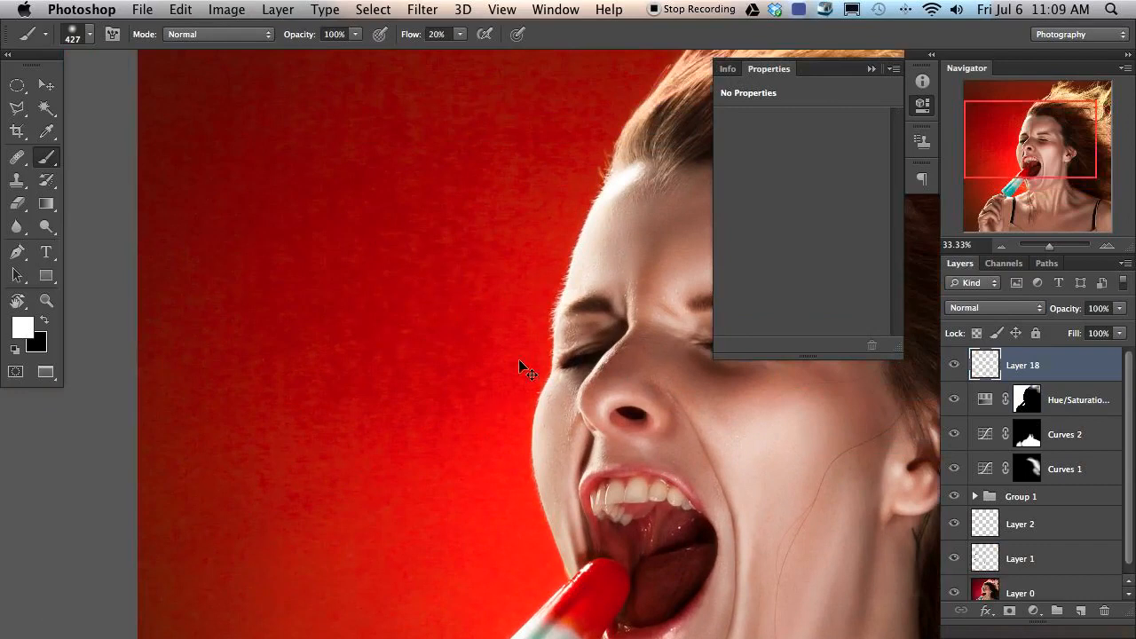
# Step: Compare the whole image with the Hue/Saturation layer on and off, and view its mask on its own
pyautogui.press('super+minus')
pyautogui.press('super+minus')
pyautogui.moveTo(508, 323)
pyautogui.mouseDown()
pyautogui.moveTo(483, 281)
pyautogui.moveTo(431, 289)
pyautogui.mouseUp()
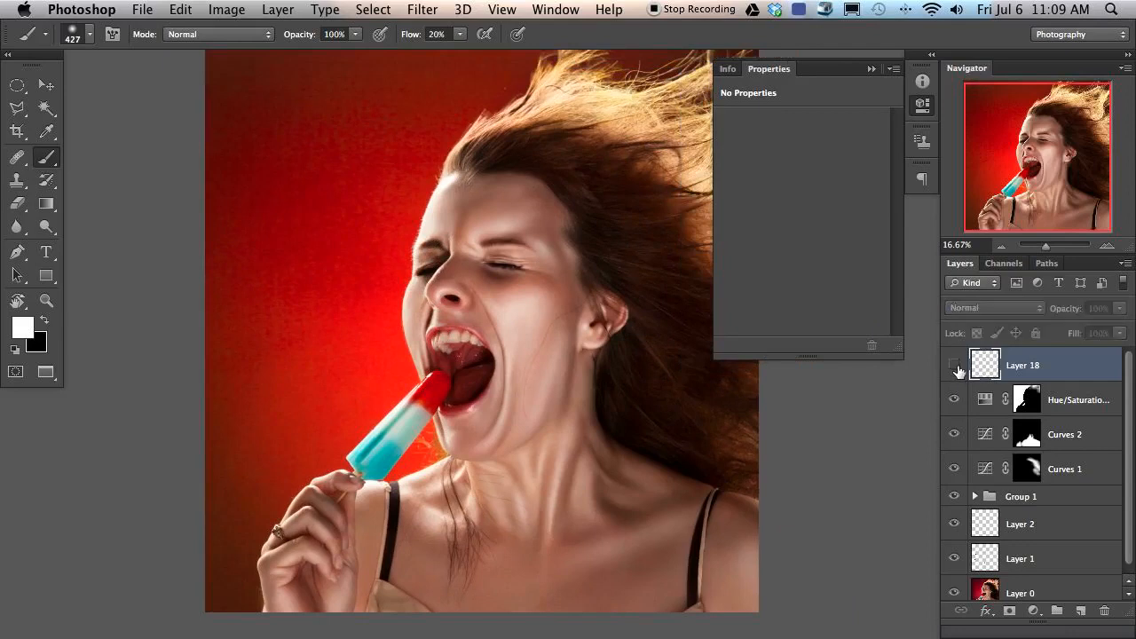
pyautogui.click(955, 401)
pyautogui.click(955, 401)
pyautogui.click(954, 402)
pyautogui.click(954, 404)
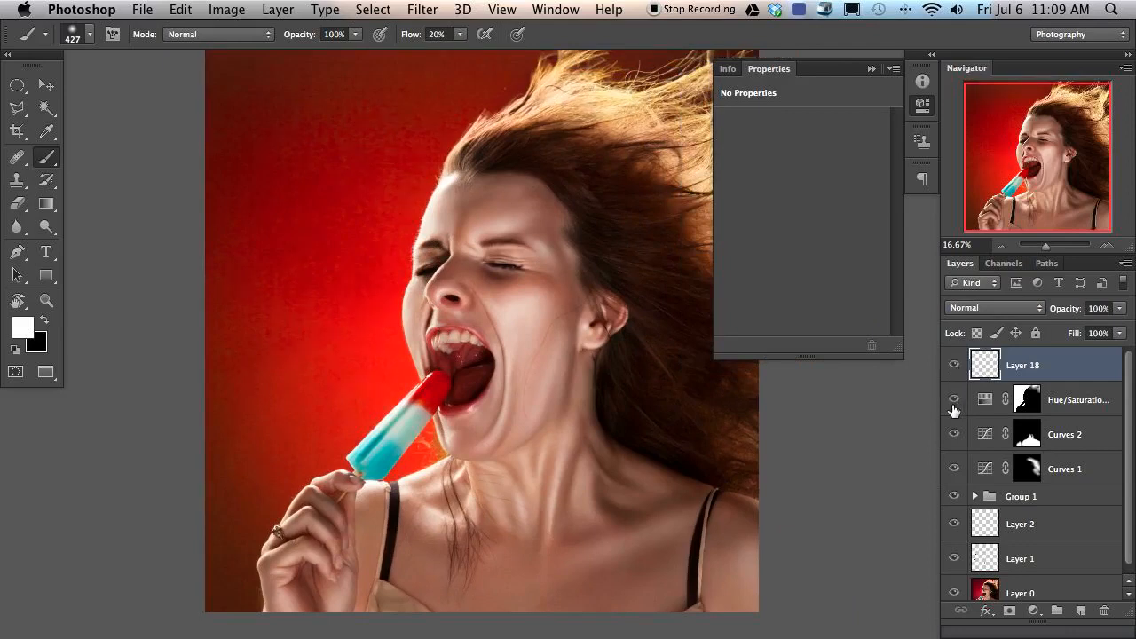
pyautogui.keyDown('alt'); pyautogui.click(1027, 401); pyautogui.keyUp('alt')
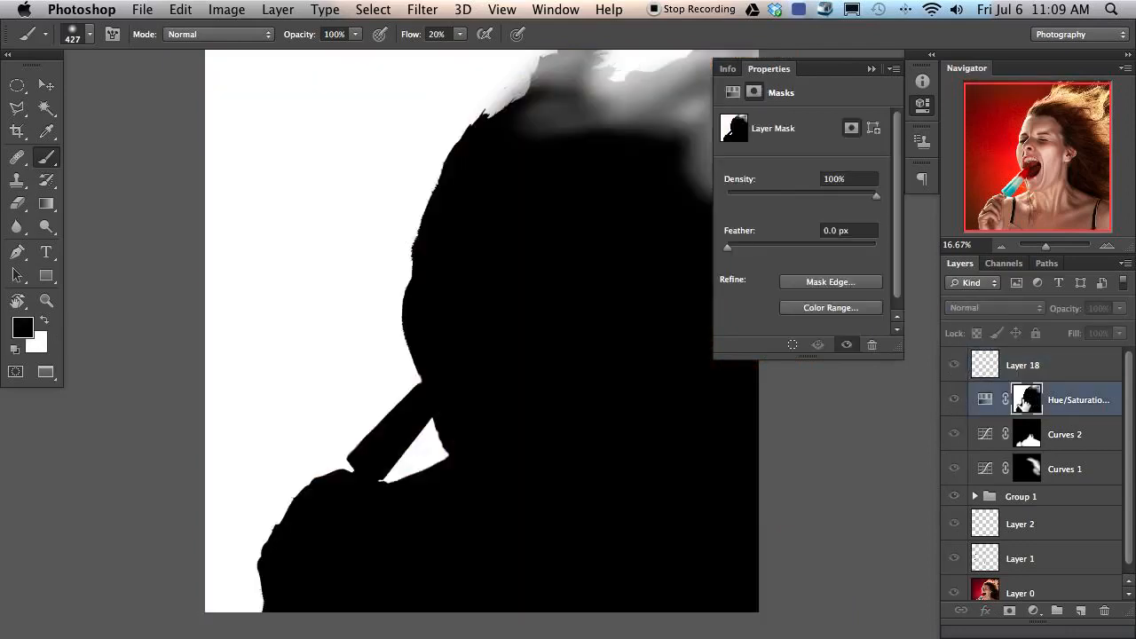
pyautogui.keyDown('alt'); pyautogui.click(1027, 401); pyautogui.keyUp('alt')
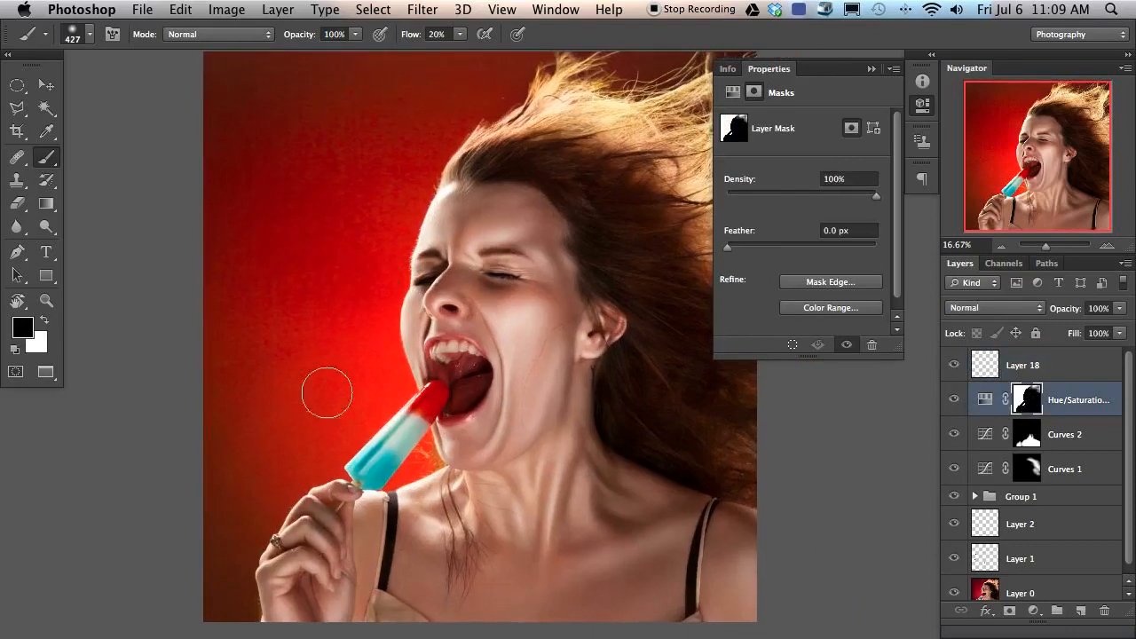
pyautogui.moveTo(393, 414); pyautogui.dragTo(386, 414)
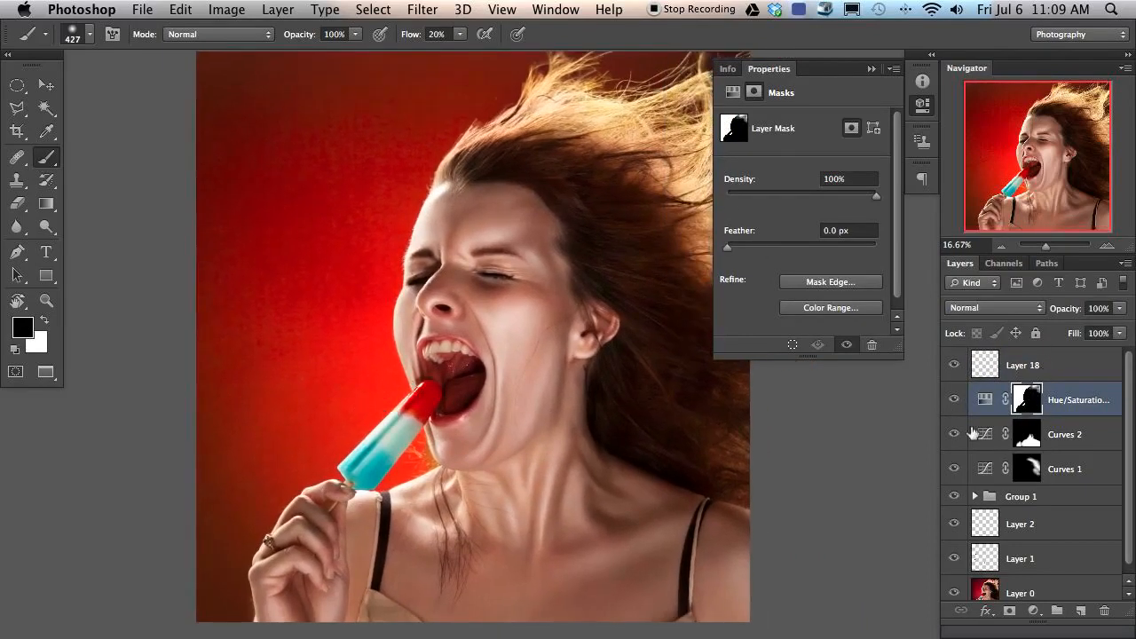
pyautogui.click(850, 10)
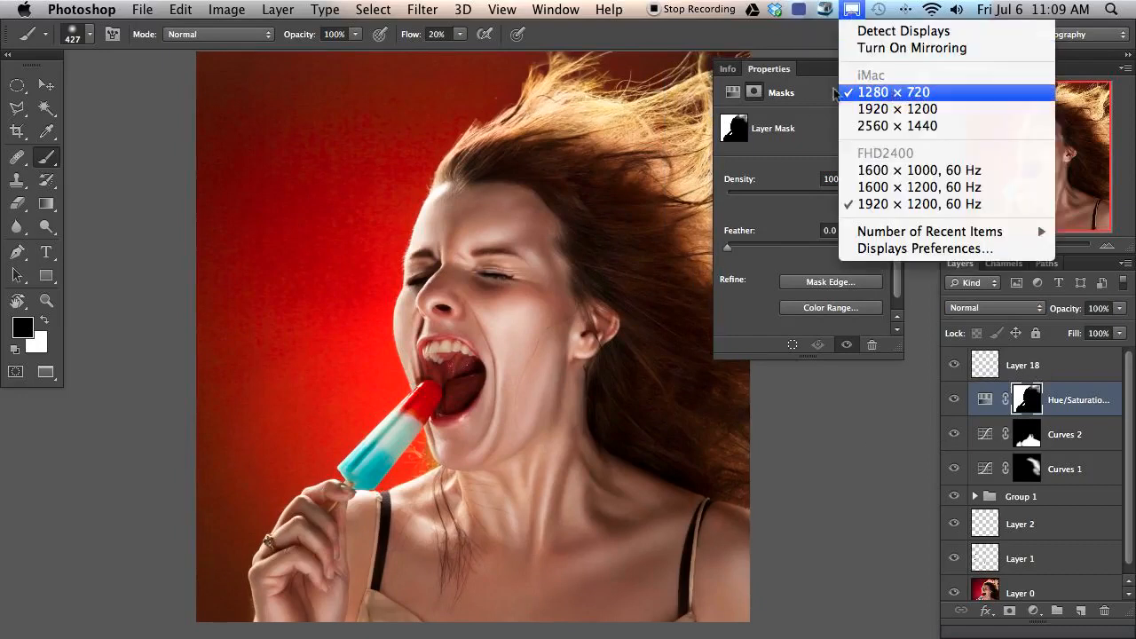
pyautogui.click(730, 38)
pyautogui.press('space')
pyautogui.moveTo(325, 230); pyautogui.dragTo(281, 234)
# Step: Toggle the Hue/Saturation layer to judge the hair, and paint black over the upper hair on its mask with a 655 px brush
pyautogui.click(957, 402)
pyautogui.click(956, 403)
pyautogui.click(953, 406)
pyautogui.click(951, 408)
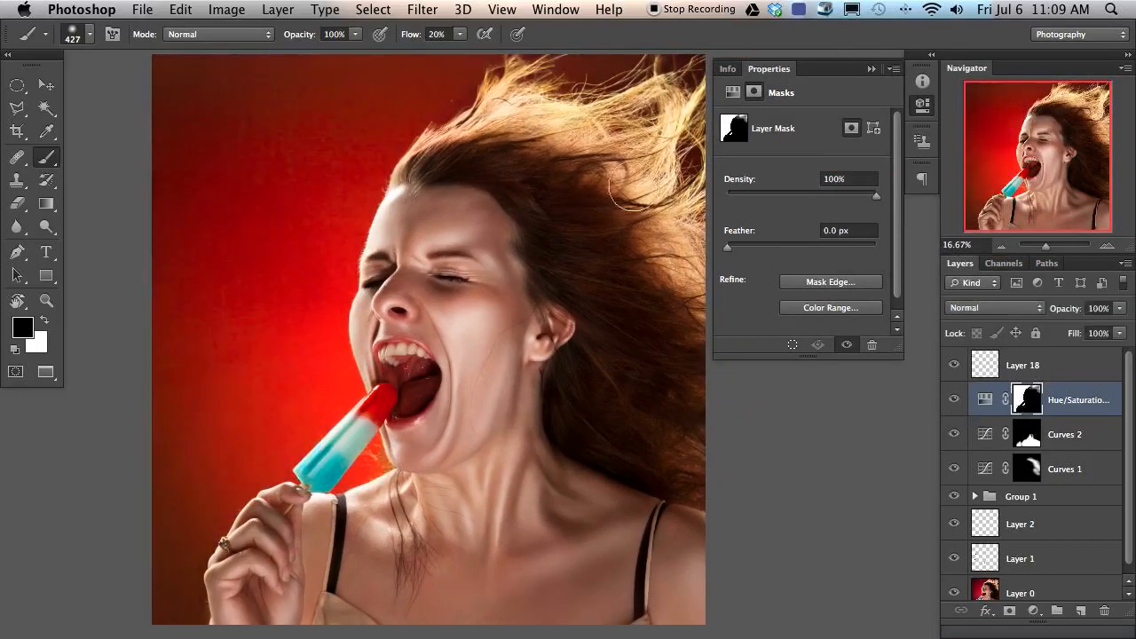
pyautogui.moveTo(537, 126)
pyautogui.mouseDown()
pyautogui.moveTo(520, 98)
pyautogui.moveTo(534, 59)
pyautogui.moveTo(563, 114)
pyautogui.moveTo(640, 97)
pyautogui.mouseUp()
pyautogui.moveTo(494, 285); pyautogui.dragTo(544, 284)
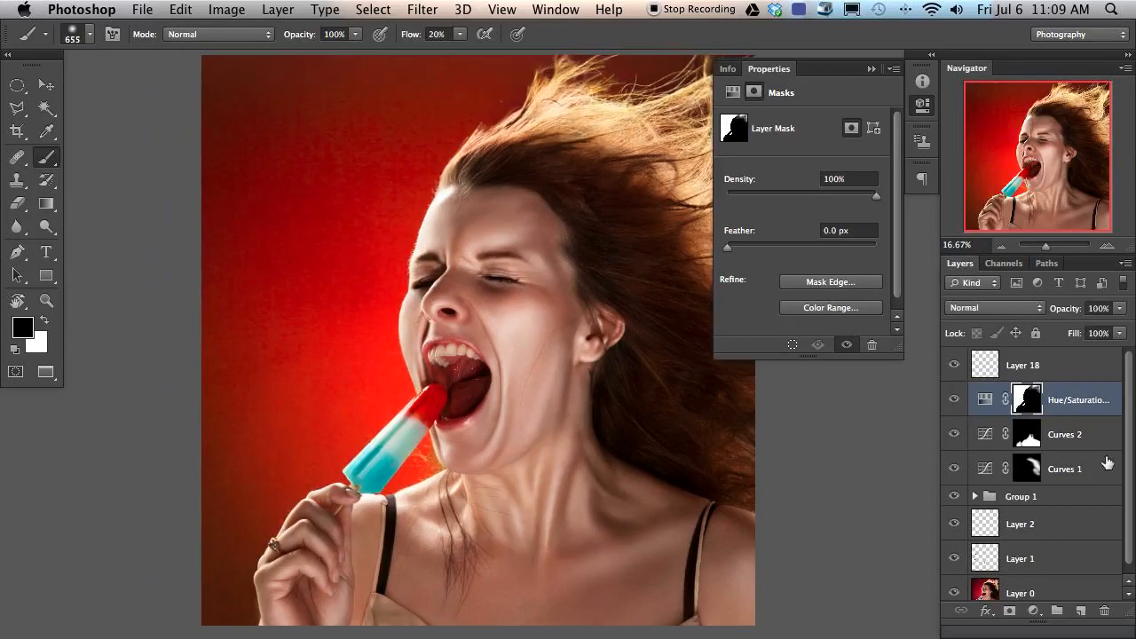
# Step: Add a new layer above the Hue/Saturation layer and draw black-to-transparent linear gradients inward from the image's outer edges
pyautogui.press('super+alt+shift+n')
pyautogui.press('x')
pyautogui.press('g')
pyautogui.moveTo(398, 215); pyautogui.dragTo(317, 279)
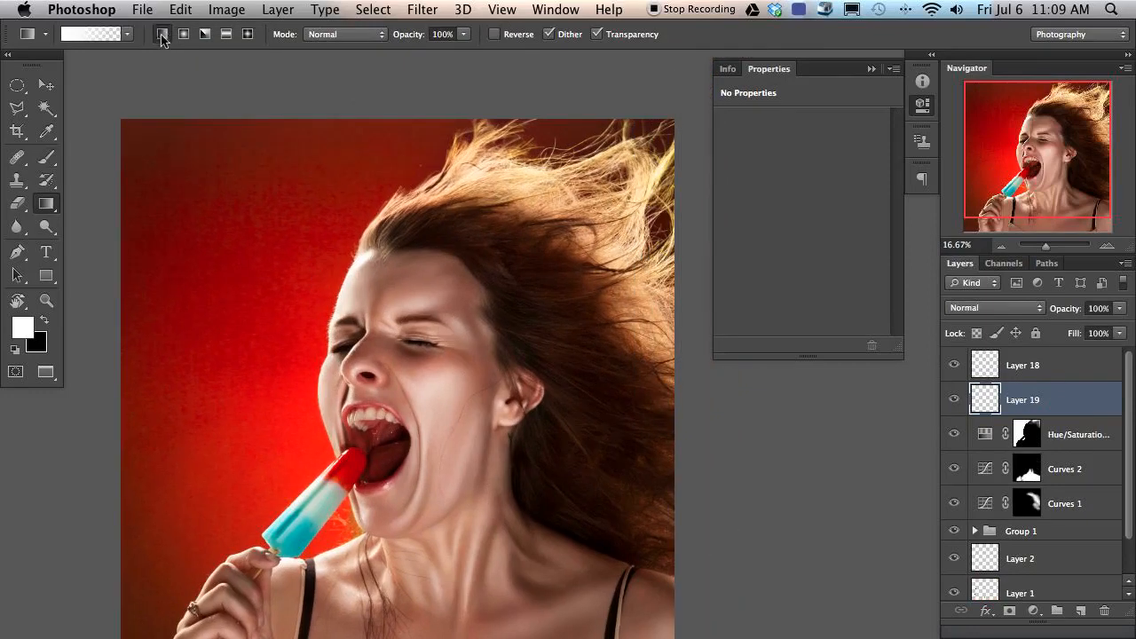
pyautogui.press('x')
pyautogui.press('x')
pyautogui.press('x')
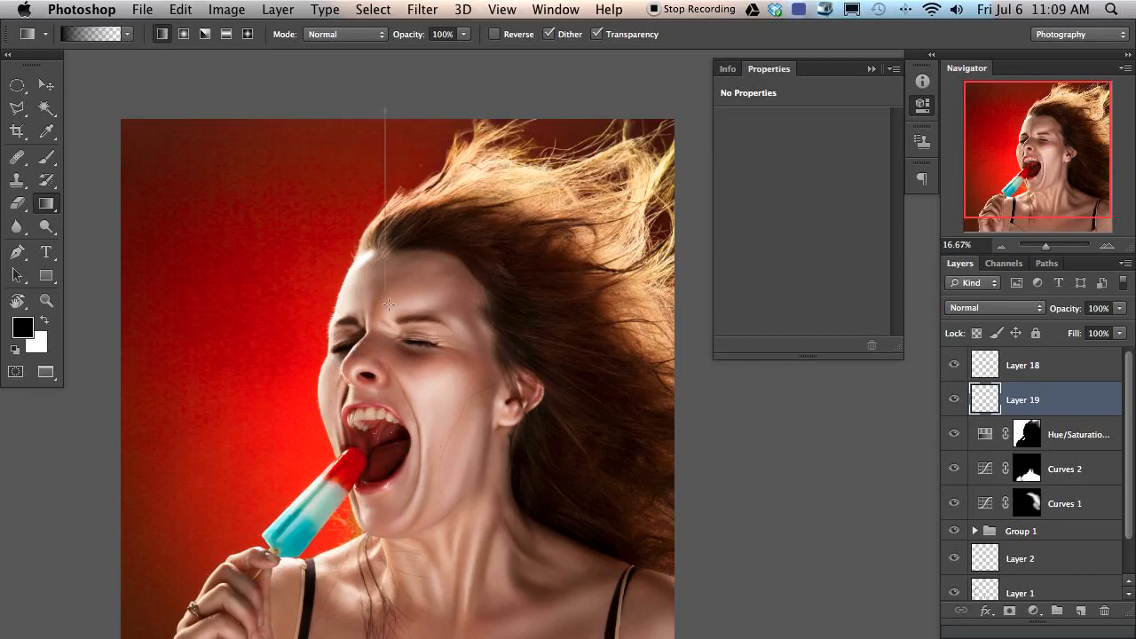
pyautogui.moveTo(391, 293); pyautogui.dragTo(387, 324)
pyautogui.moveTo(312, 362); pyautogui.dragTo(342, 278)
pyautogui.moveTo(253, 401); pyautogui.dragTo(302, 401)
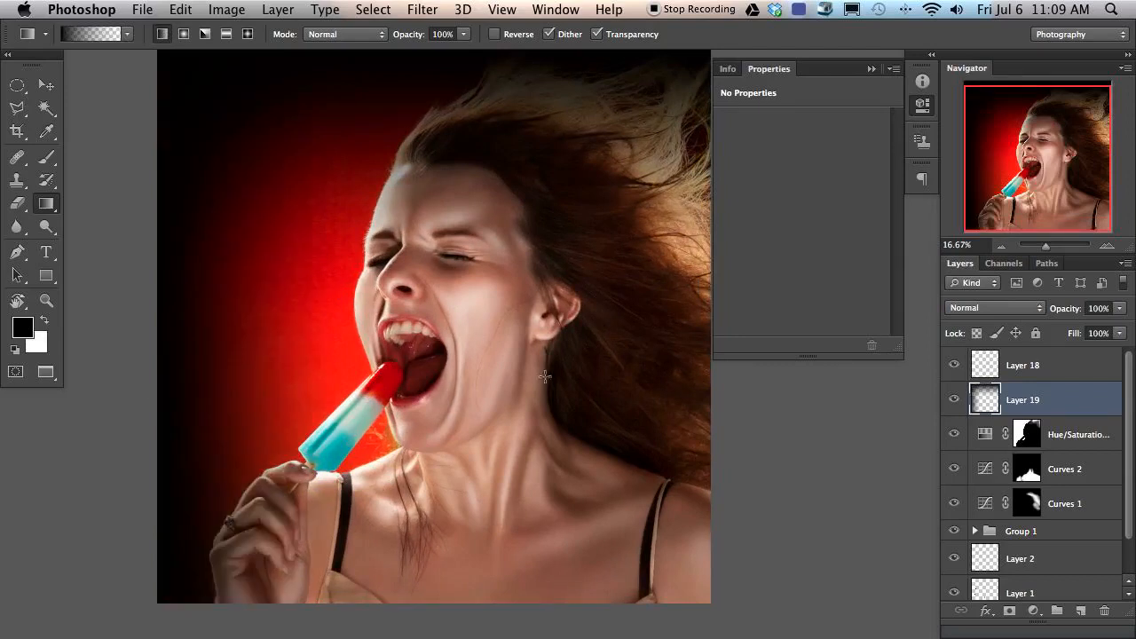
pyautogui.moveTo(494, 380)
pyautogui.mouseDown()
pyautogui.moveTo(467, 441)
pyautogui.moveTo(464, 400)
pyautogui.moveTo(494, 401)
pyautogui.mouseUp()
# Step: Set Layer 19's Blend If underlying-layer highlights to a split range of 1 / 169, and compare the image with the layer off and on
pyautogui.doubleClick(1069, 406)
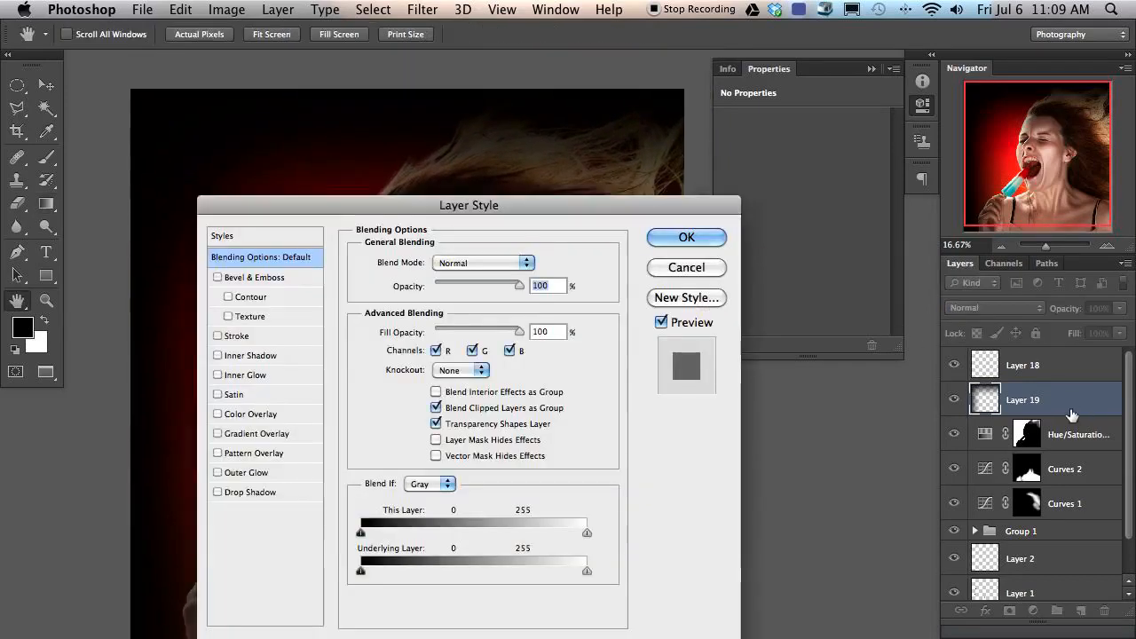
pyautogui.moveTo(525, 205); pyautogui.dragTo(662, 165)
pyautogui.moveTo(254, 366); pyautogui.dragTo(127, 293)
pyautogui.moveTo(193, 265); pyautogui.dragTo(163, 345)
pyautogui.moveTo(488, 160); pyautogui.dragTo(557, 192)
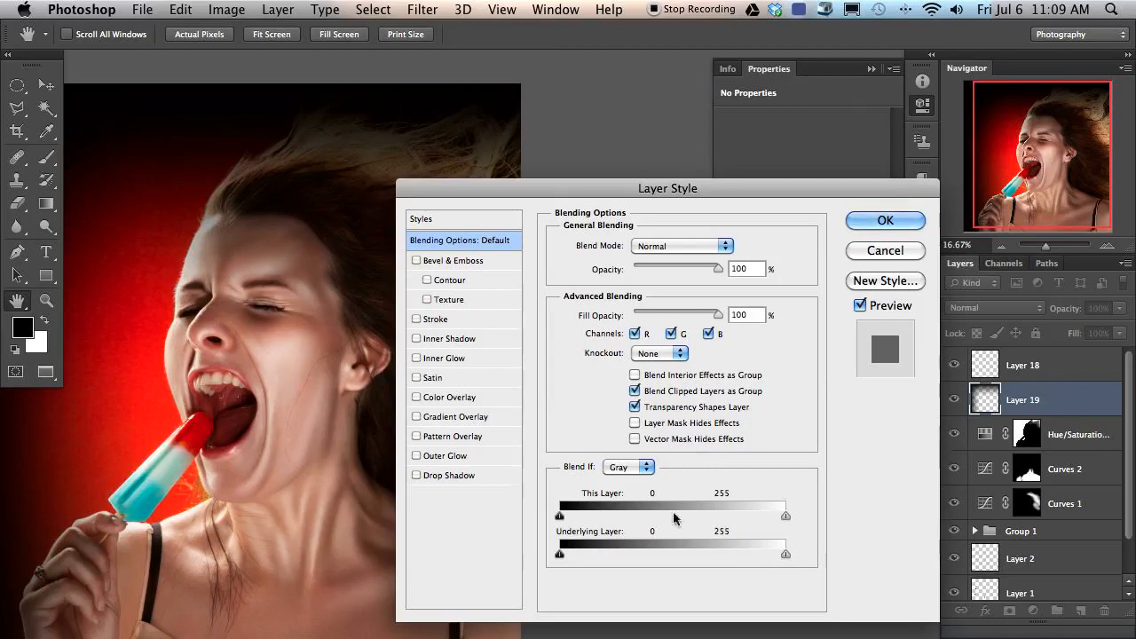
pyautogui.press('alt')
pyautogui.moveTo(785, 561); pyautogui.dragTo(549, 564)
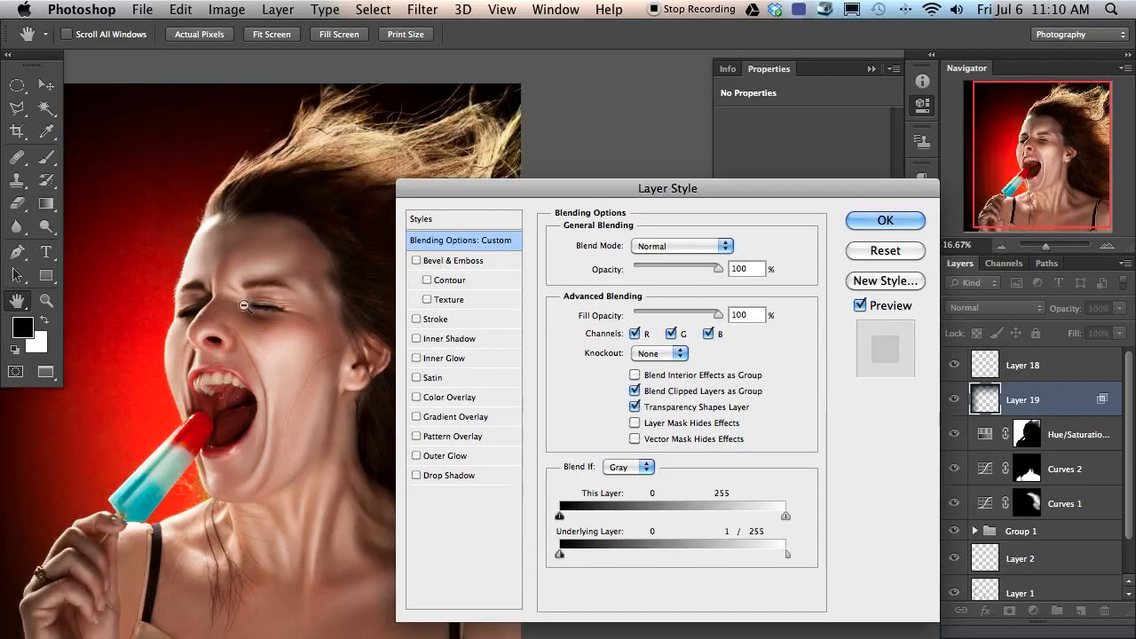
pyautogui.moveTo(785, 554); pyautogui.dragTo(709, 554)
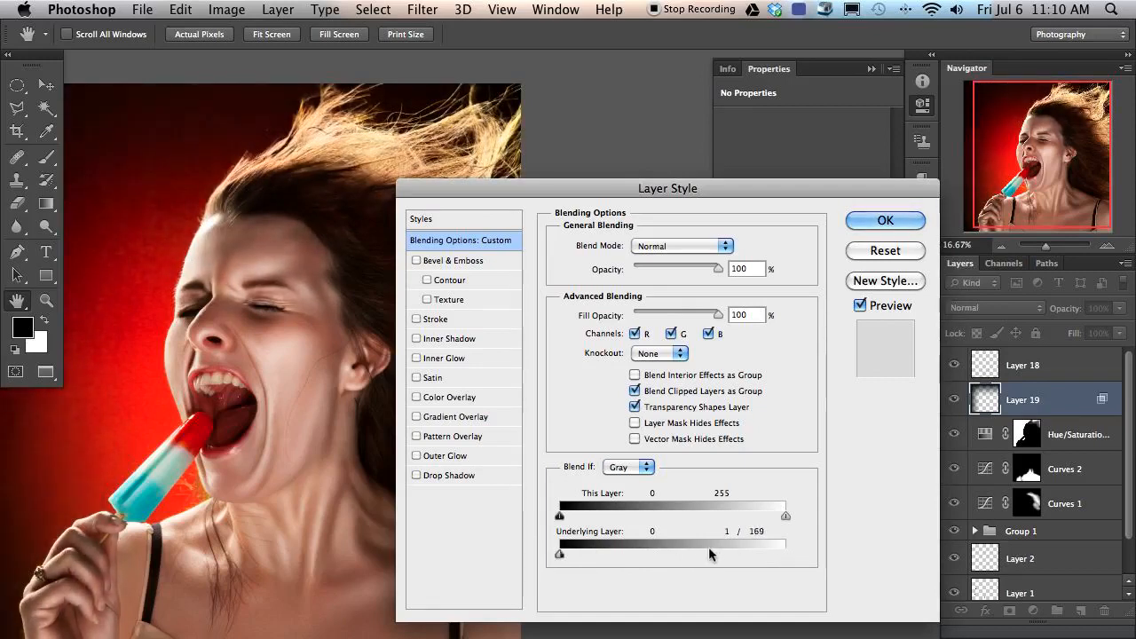
pyautogui.click(885, 221)
pyautogui.hscroll(-5, 343, 394)
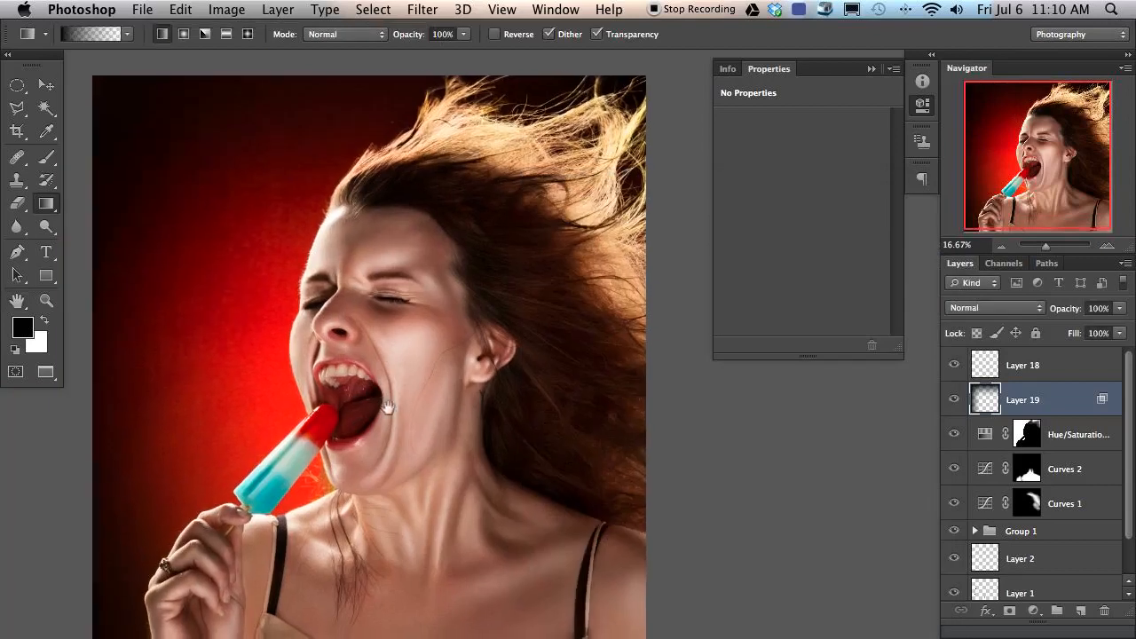
pyautogui.click(956, 399)
pyautogui.click(956, 404)
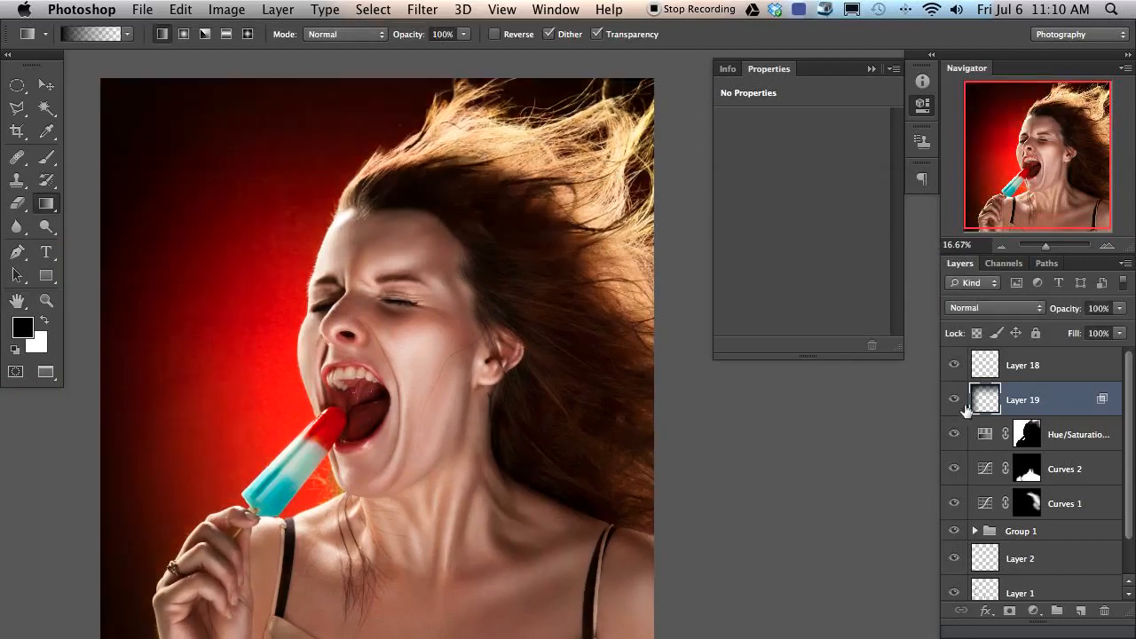
# Step: Add a white layer mask to Layer 19 and paint black over the hair on it with a 355 px brush
pyautogui.hotkey('ctrl', 'shift', 'm')
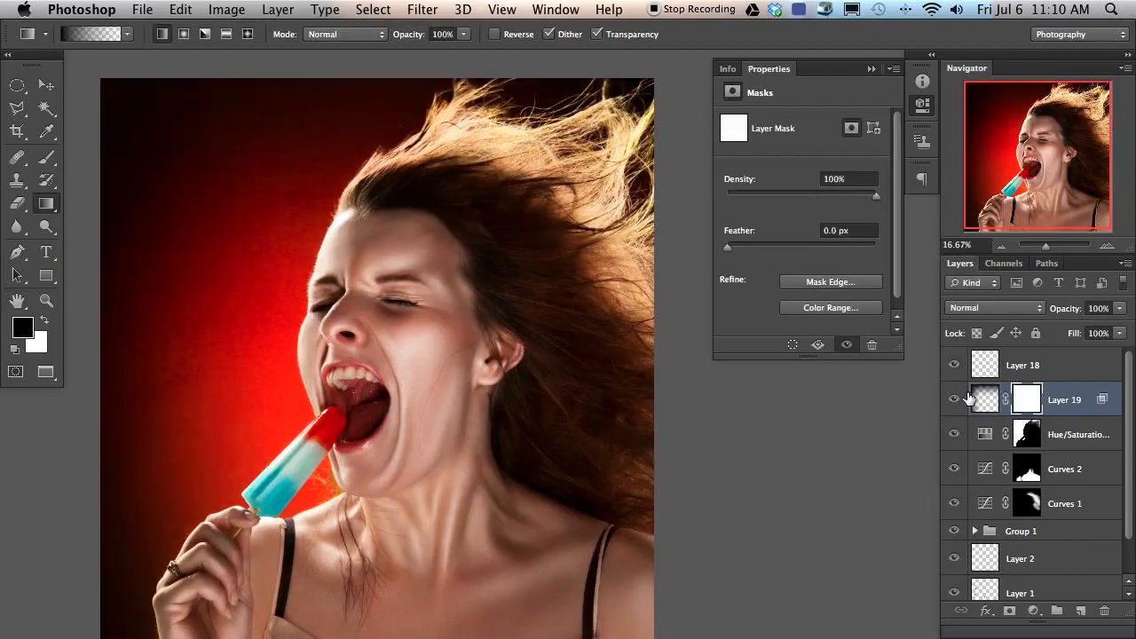
pyautogui.press('b')
pyautogui.moveTo(457, 198); pyautogui.dragTo(451, 183)
pyautogui.hotkey('shift', '5')
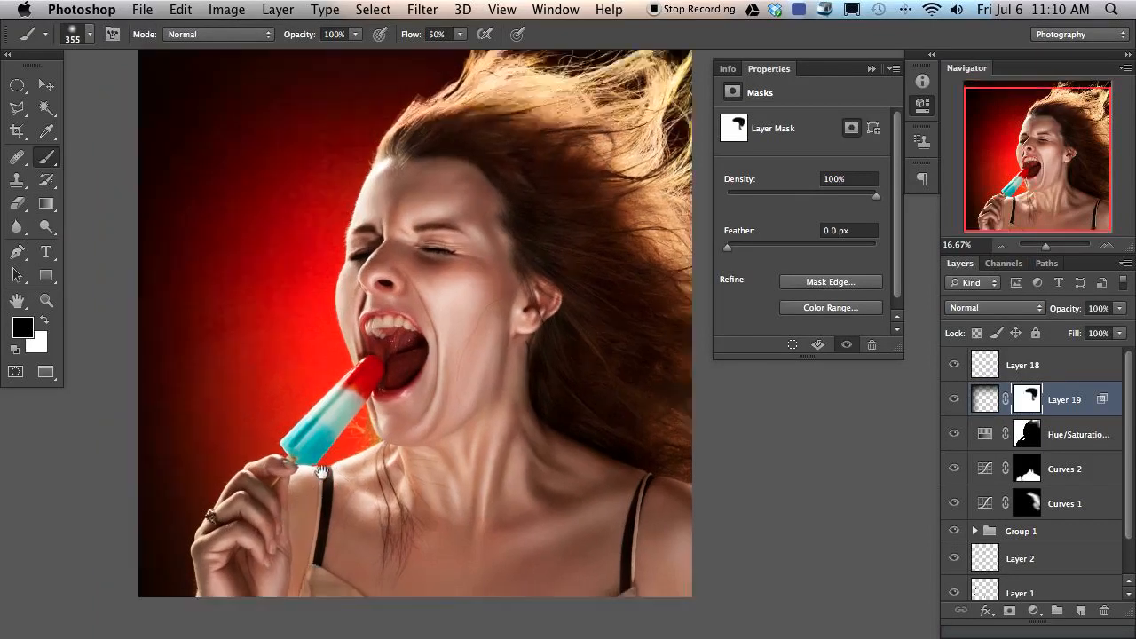
# Step: Paint black on Layer 19's mask along the outer edge of the hand and fingers with a 71 px brush
pyautogui.moveTo(285, 551); pyautogui.dragTo(321, 472)
pyautogui.press('super+plus')
pyautogui.press('super+plus')
pyautogui.press('super+plus')
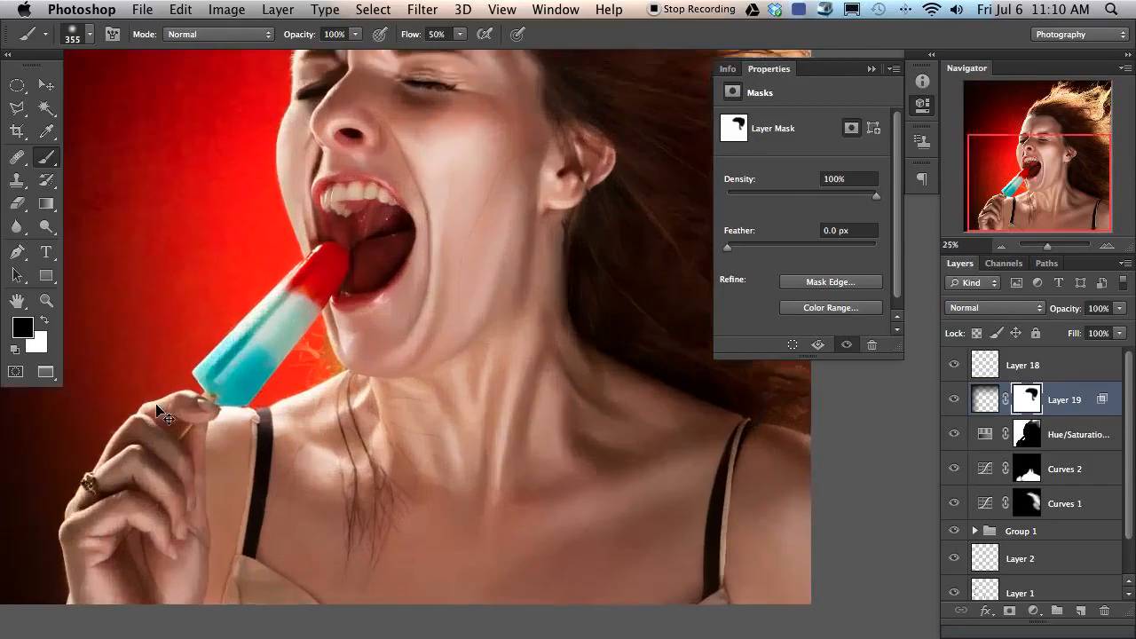
pyautogui.moveTo(222, 495); pyautogui.dragTo(429, 364)
pyautogui.moveTo(354, 368); pyautogui.dragTo(299, 371)
pyautogui.moveTo(236, 450); pyautogui.dragTo(236, 593)
pyautogui.moveTo(232, 427)
pyautogui.mouseDown()
pyautogui.moveTo(214, 507)
pyautogui.moveTo(232, 623)
pyautogui.mouseUp()
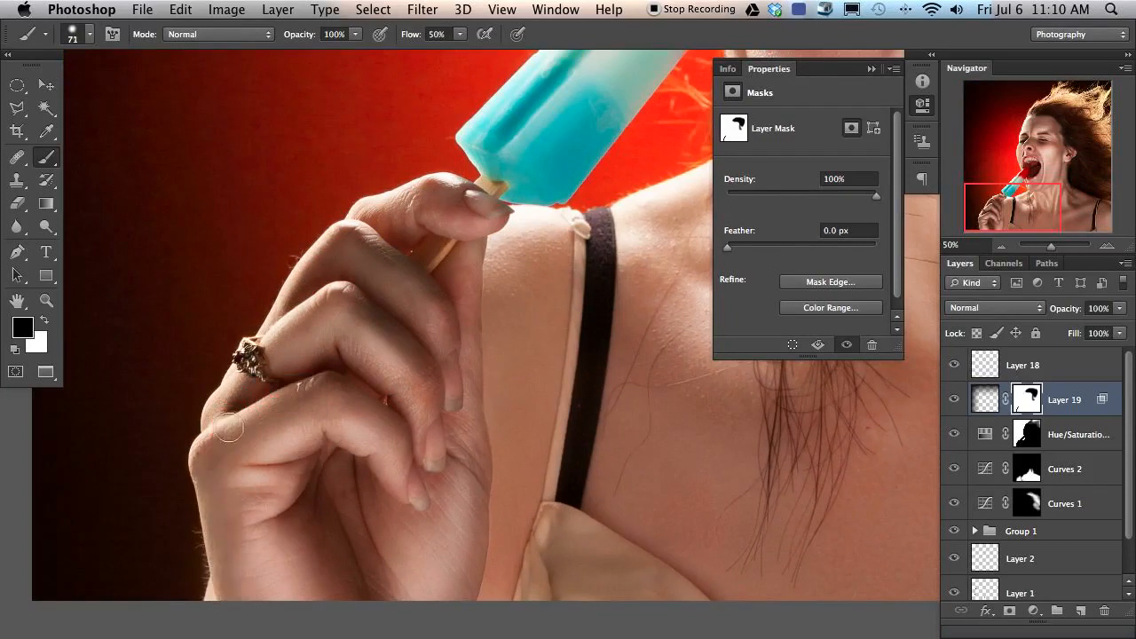
pyautogui.moveTo(223, 424); pyautogui.dragTo(264, 376)
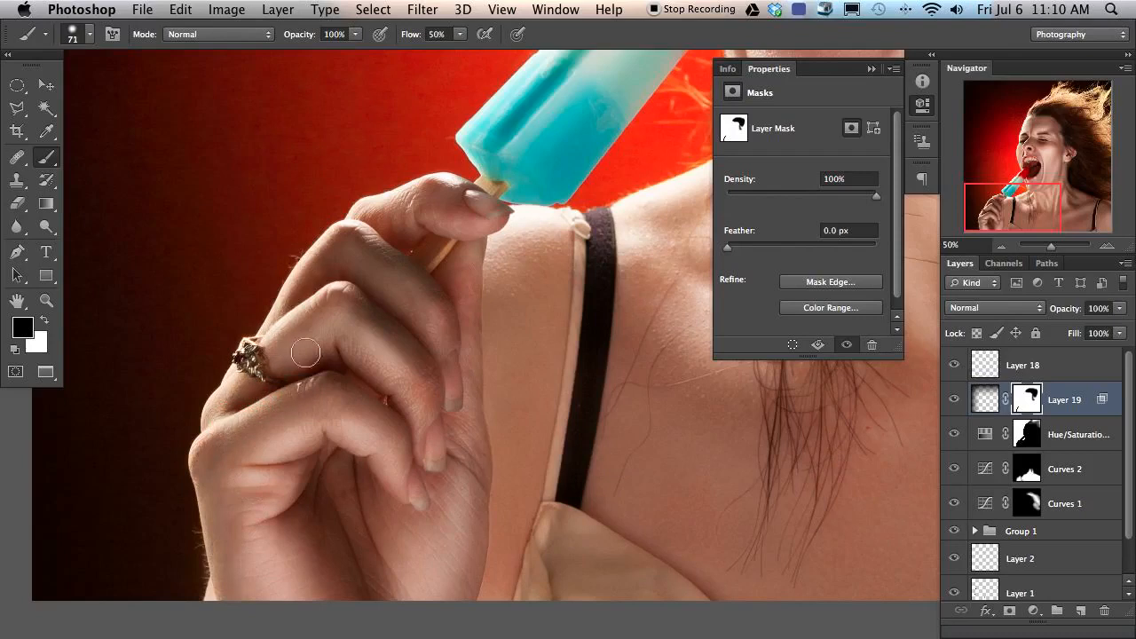
# Step: Paint black over the rest of the hand on Layer 19's mask with a 219 px brush, and check the whole image
pyautogui.moveTo(384, 272); pyautogui.dragTo(416, 272)
pyautogui.moveTo(426, 274); pyautogui.dragTo(390, 309)
pyautogui.moveTo(357, 395)
pyautogui.mouseDown()
pyautogui.moveTo(290, 490)
pyautogui.moveTo(363, 609)
pyautogui.mouseUp()
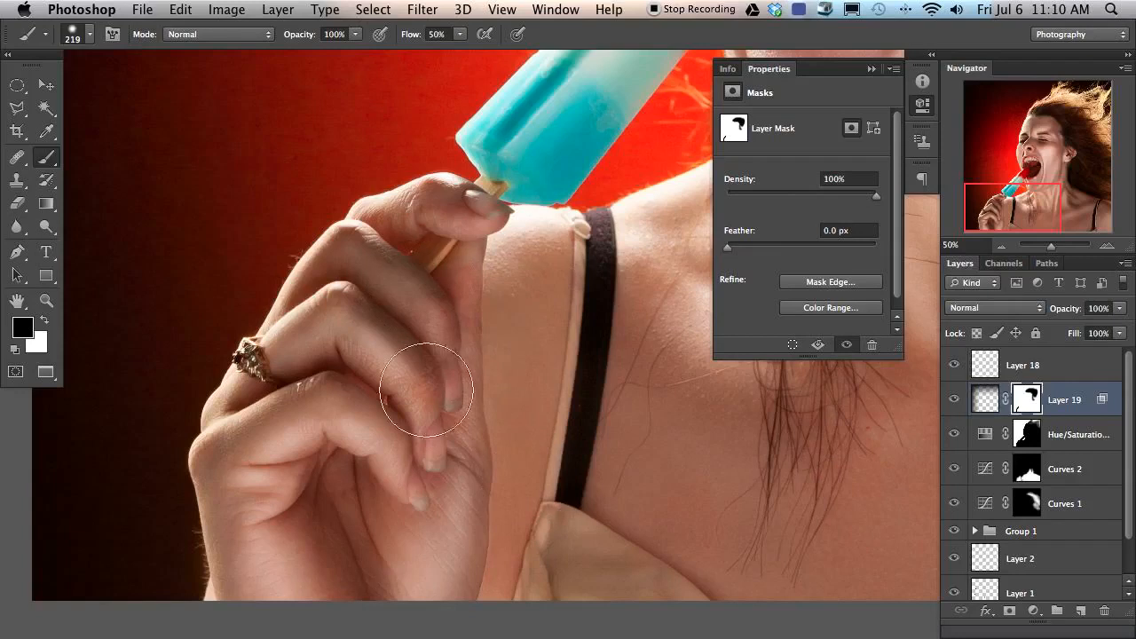
pyautogui.moveTo(465, 539); pyautogui.dragTo(457, 472)
pyautogui.moveTo(596, 325); pyautogui.dragTo(379, 609)
pyautogui.moveTo(541, 124)
pyautogui.mouseDown()
pyautogui.moveTo(216, 284)
pyautogui.moveTo(370, 383)
pyautogui.mouseUp()
pyautogui.press('super+0')
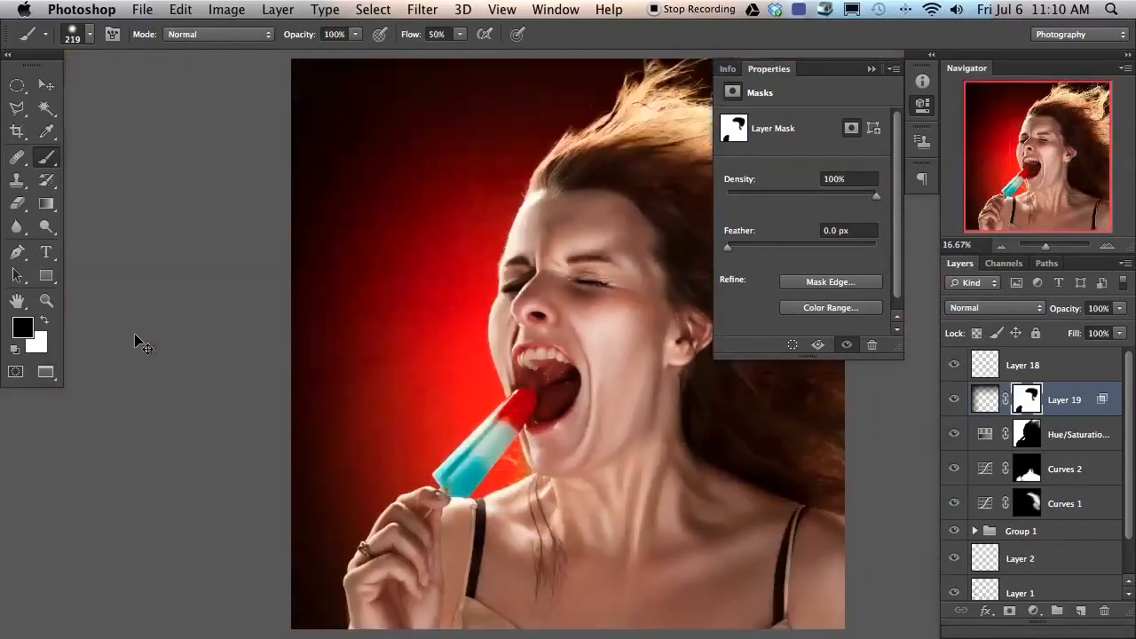
pyautogui.moveTo(609, 367); pyautogui.dragTo(481, 194)
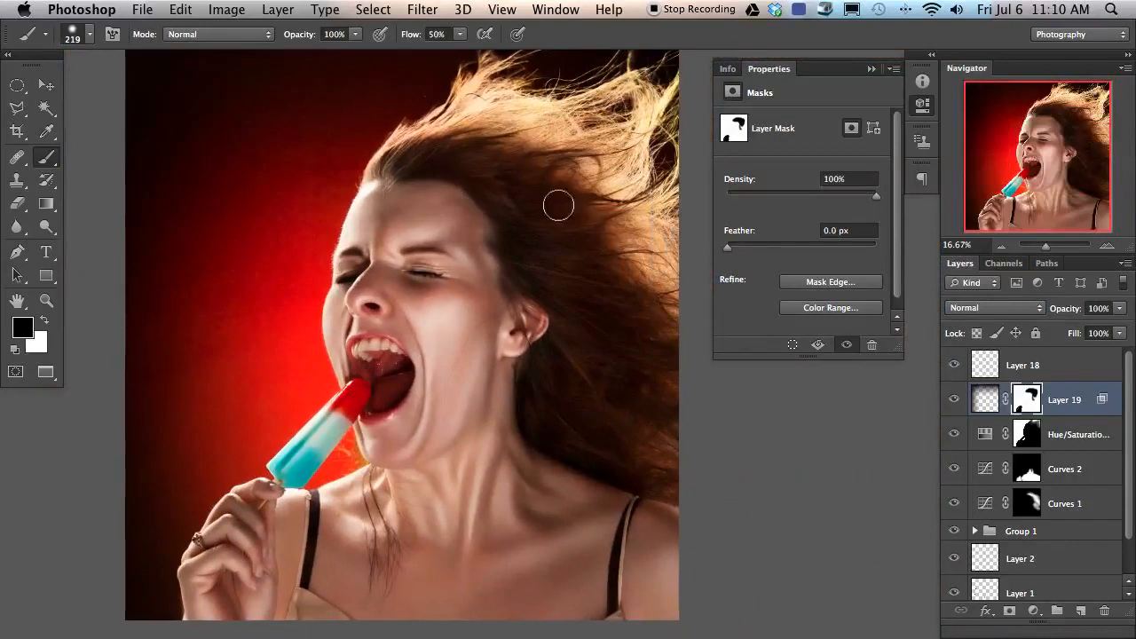
# Step: Toggle the Hue/Saturation layer to judge it, and paint black over the upper hair and figure on its mask with a 999 px brush
pyautogui.click(954, 434)
pyautogui.click(953, 434)
pyautogui.click(953, 434)
pyautogui.click(953, 434)
pyautogui.click(1027, 434)
pyautogui.keyDown('ctrl'); pyautogui.keyDown('alt'); pyautogui.click(479, 417); pyautogui.keyUp('alt'); pyautogui.keyUp('ctrl')
pyautogui.moveTo(428, 321); pyautogui.dragTo(480, 178)
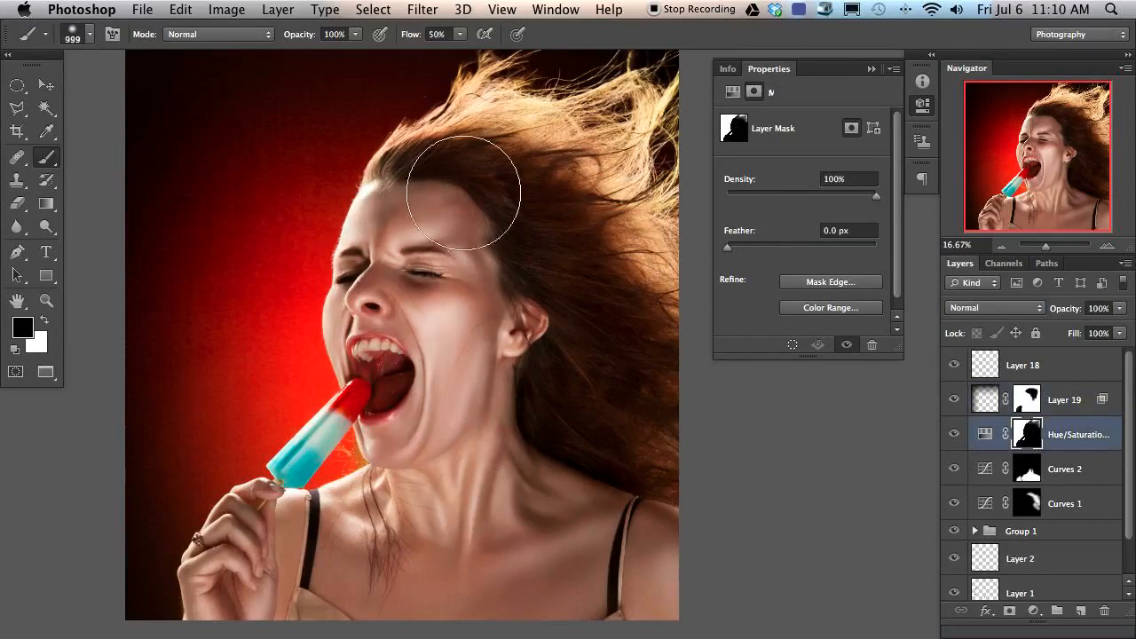
pyautogui.moveTo(516, 100); pyautogui.dragTo(467, 133)
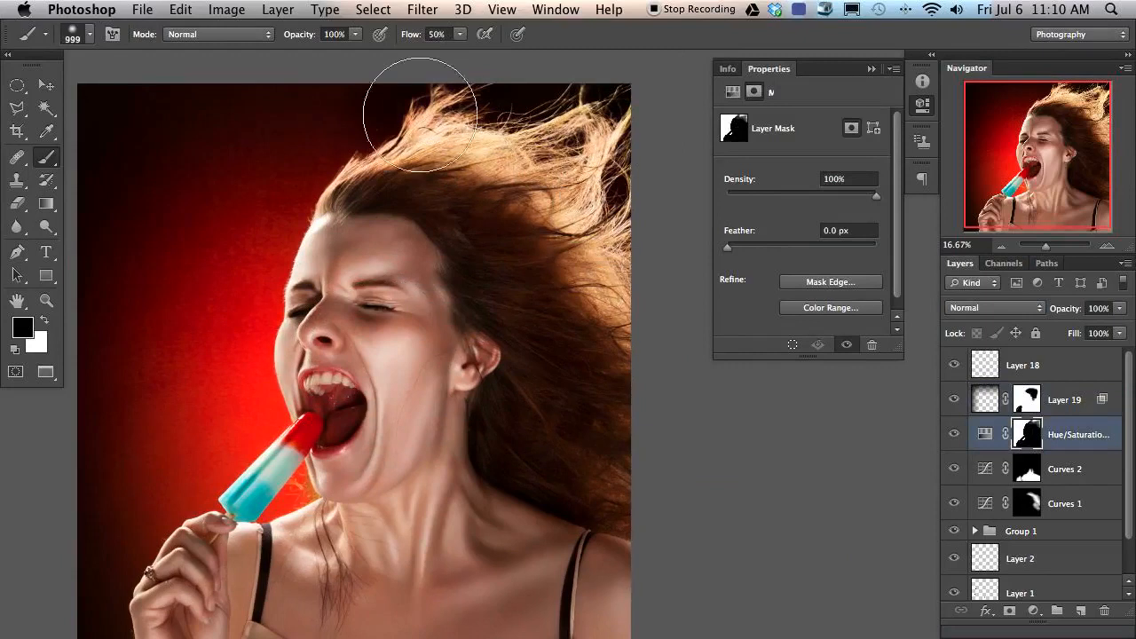
pyautogui.moveTo(333, 477); pyautogui.dragTo(449, 458)
# Step: Compare the background and hair with the Hue/Saturation layer hidden and shown
pyautogui.click(952, 434)
pyautogui.click(952, 434)
pyautogui.click(952, 434)
pyautogui.click(953, 434)
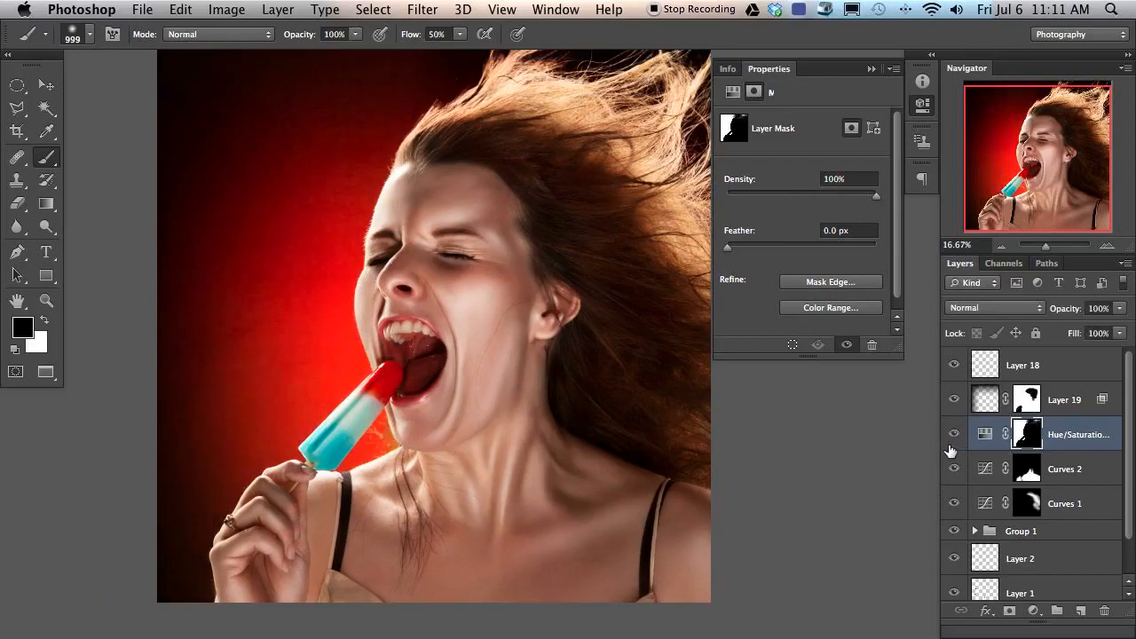
pyautogui.click(952, 439)
pyautogui.click(953, 439)
pyautogui.moveTo(327, 304); pyautogui.dragTo(349, 332)
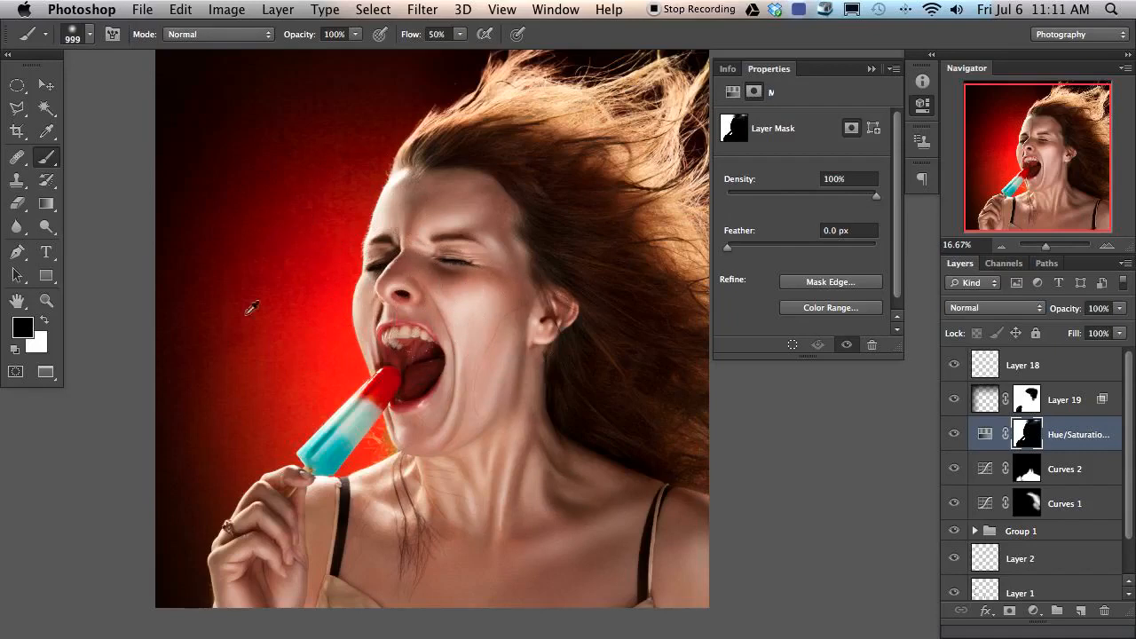
pyautogui.moveTo(550, 417); pyautogui.dragTo(593, 407)
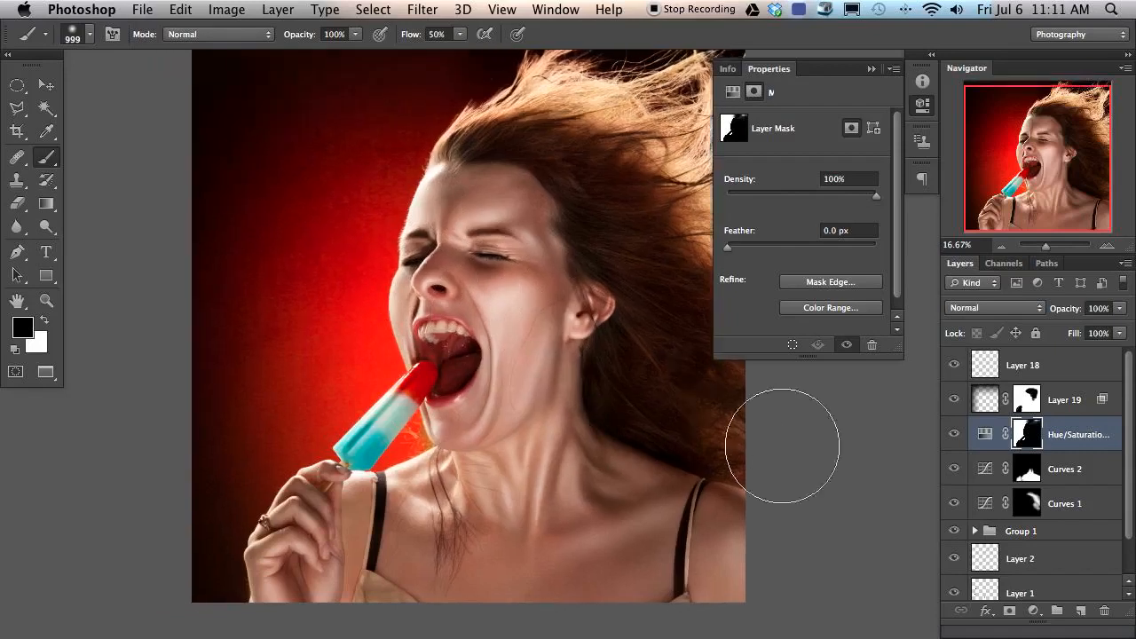
# Step: Toggle Layer 19 to judge the vignette, and paint black over the face and nearby hair on its mask with a 435 px brush
pyautogui.click(956, 400)
pyautogui.click(956, 400)
pyautogui.click(956, 400)
pyautogui.click(956, 400)
pyautogui.click(1026, 399)
pyautogui.moveTo(497, 240); pyautogui.dragTo(439, 233)
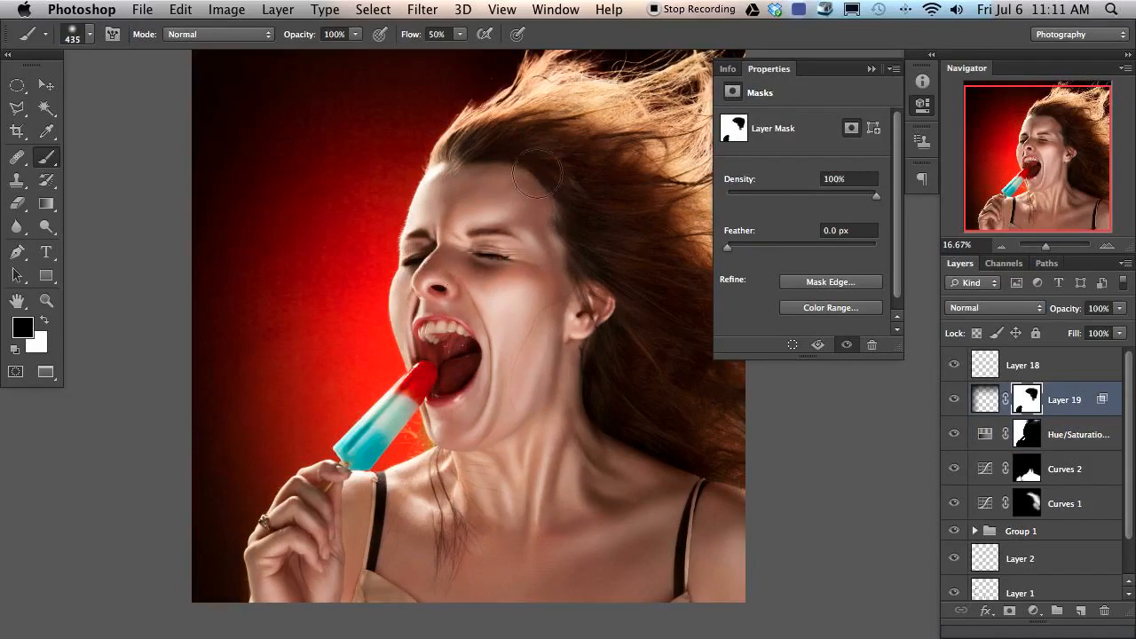
pyautogui.moveTo(521, 406); pyautogui.dragTo(499, 399)
# Step: Compare the image with Layer 19 off and on, and lower its opacity to 77%
pyautogui.click(956, 401)
pyautogui.click(955, 400)
pyautogui.moveTo(1071, 312); pyautogui.dragTo(1051, 318)
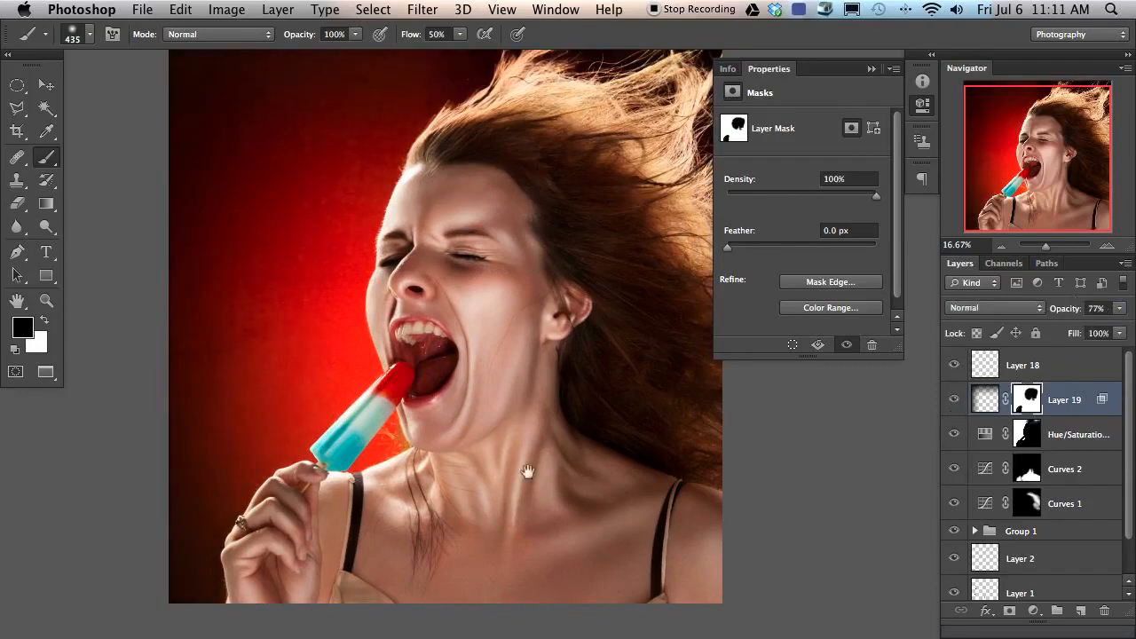
pyautogui.moveTo(496, 449); pyautogui.dragTo(486, 459)
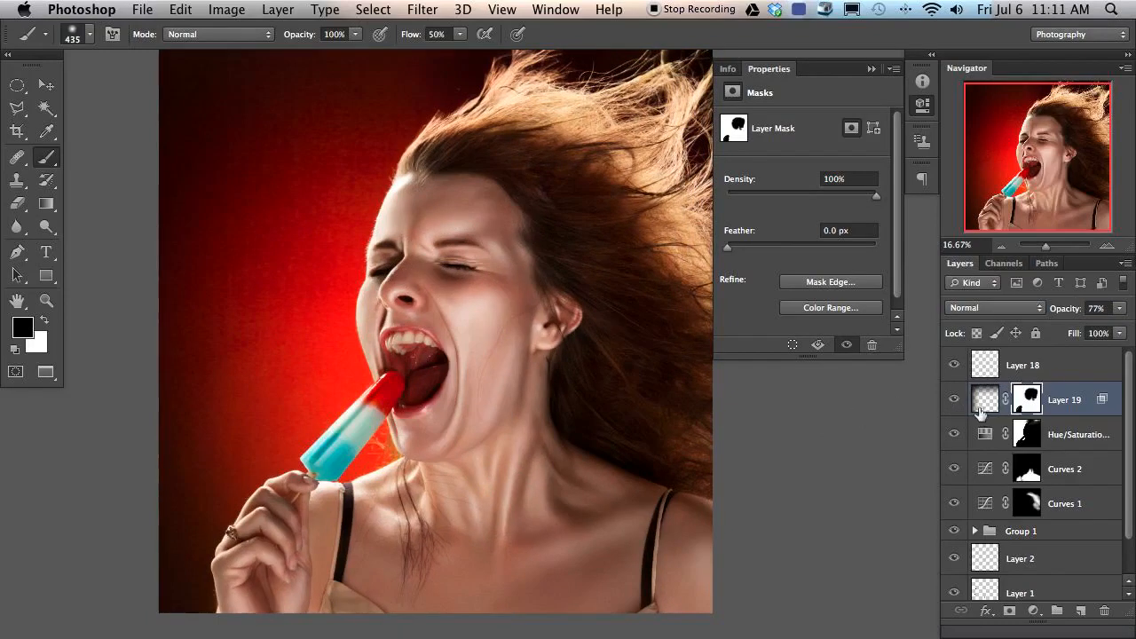
# Step: Add a new empty layer above Layer 19, and view the red, green and blue channels one at a time
pyautogui.press('super+alt+shift+n')
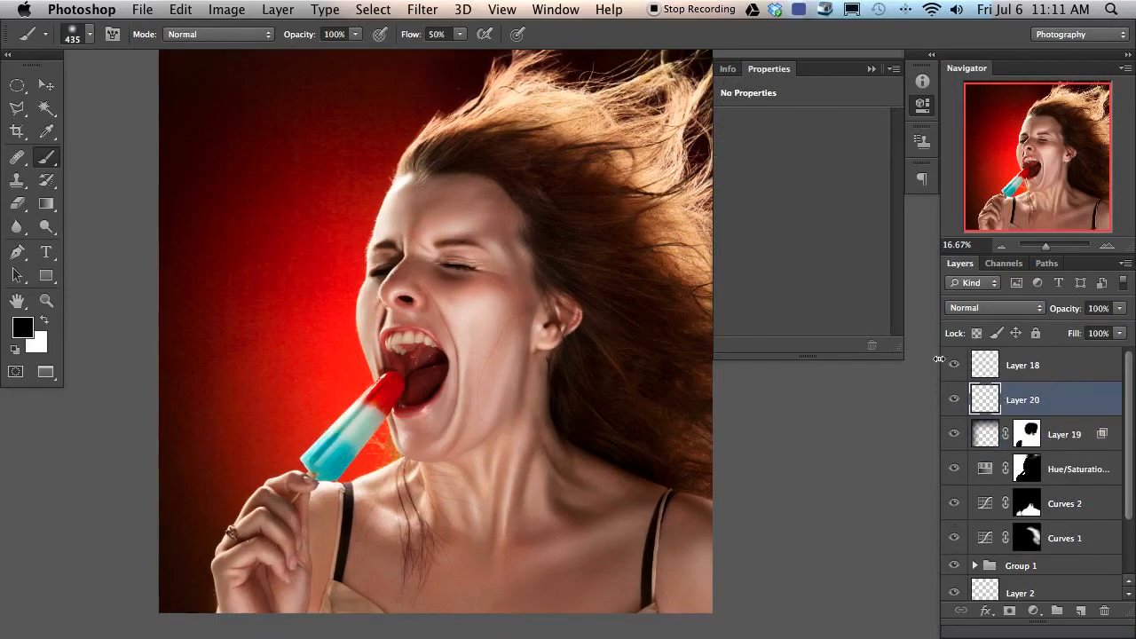
pyautogui.click(1019, 264)
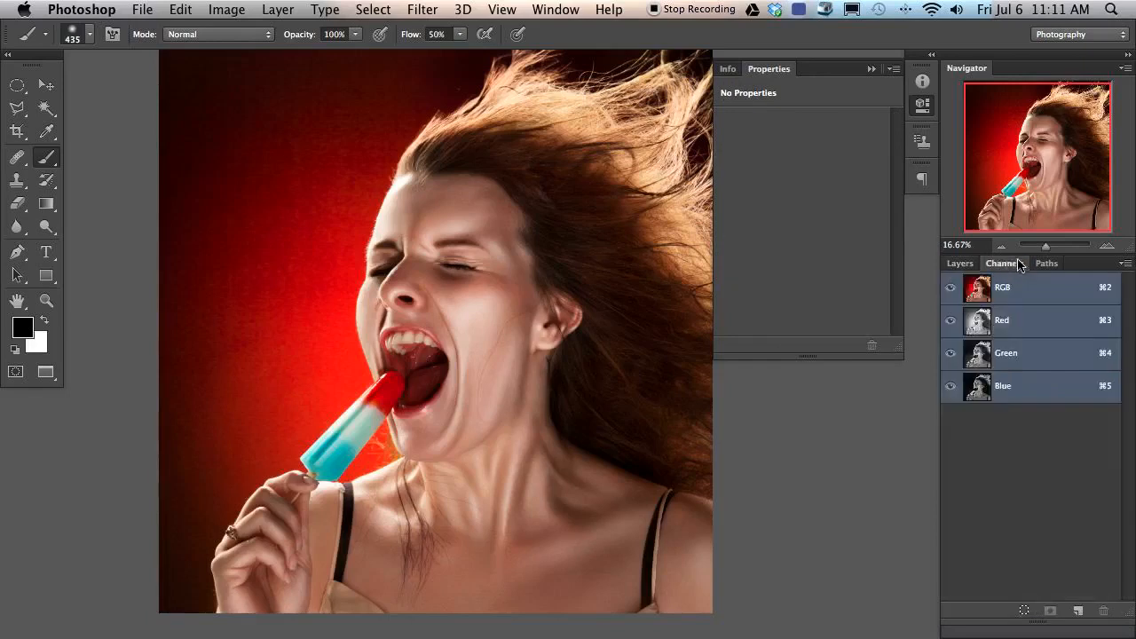
pyautogui.click(1039, 321)
pyautogui.click(1033, 355)
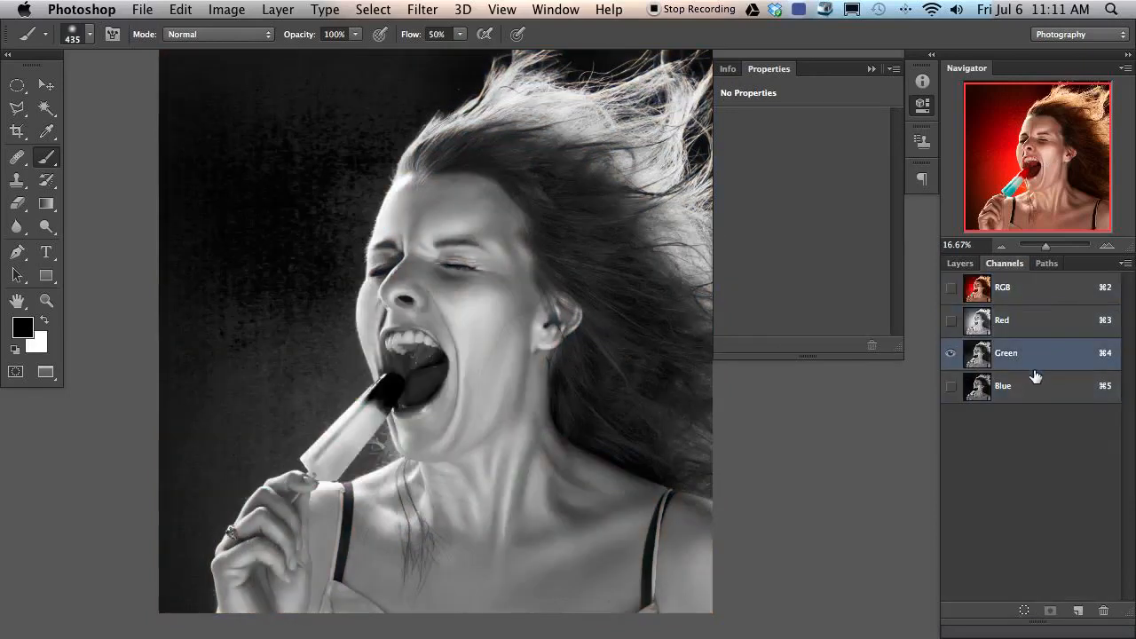
pyautogui.click(1033, 392)
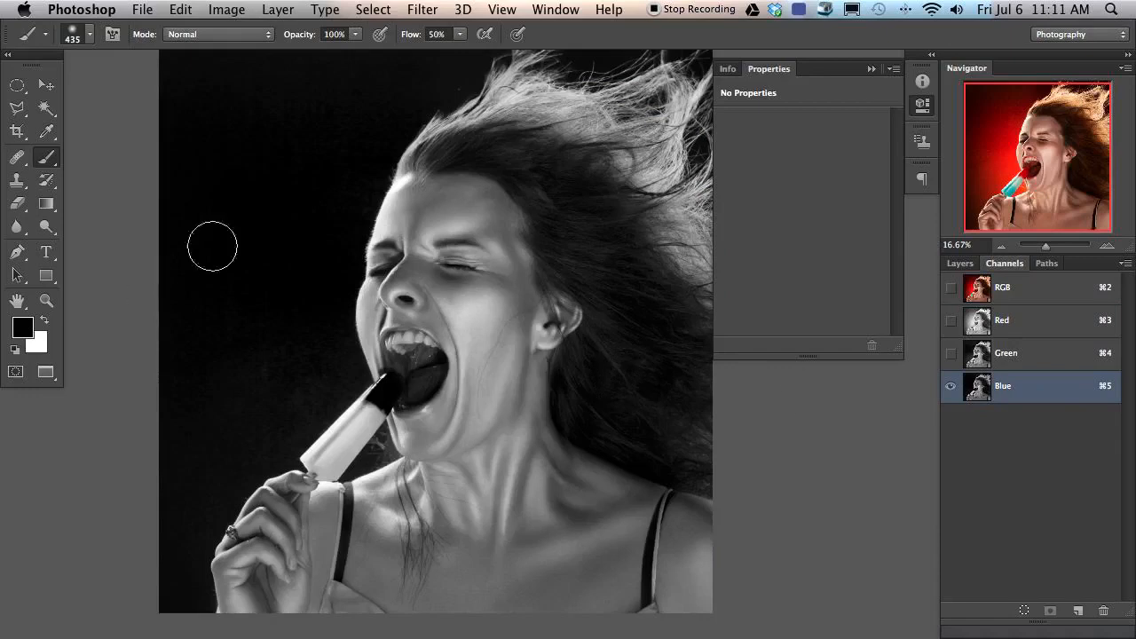
pyautogui.click(1007, 328)
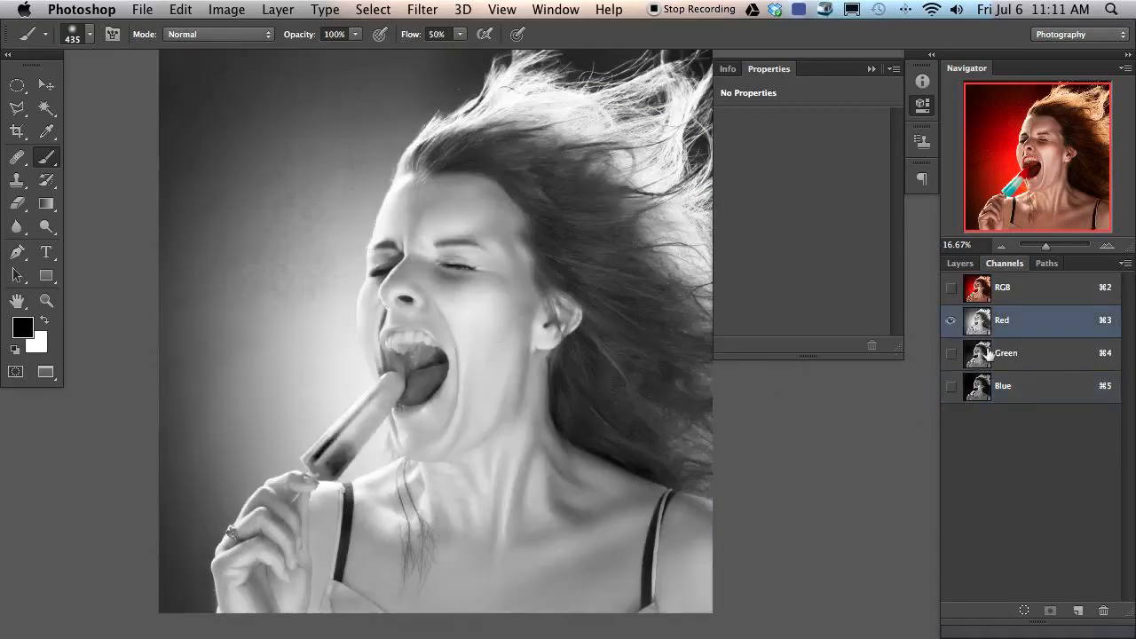
# Step: Hide the Hue/Saturation layer and compare the red, green and blue channels individually
pyautogui.click(962, 263)
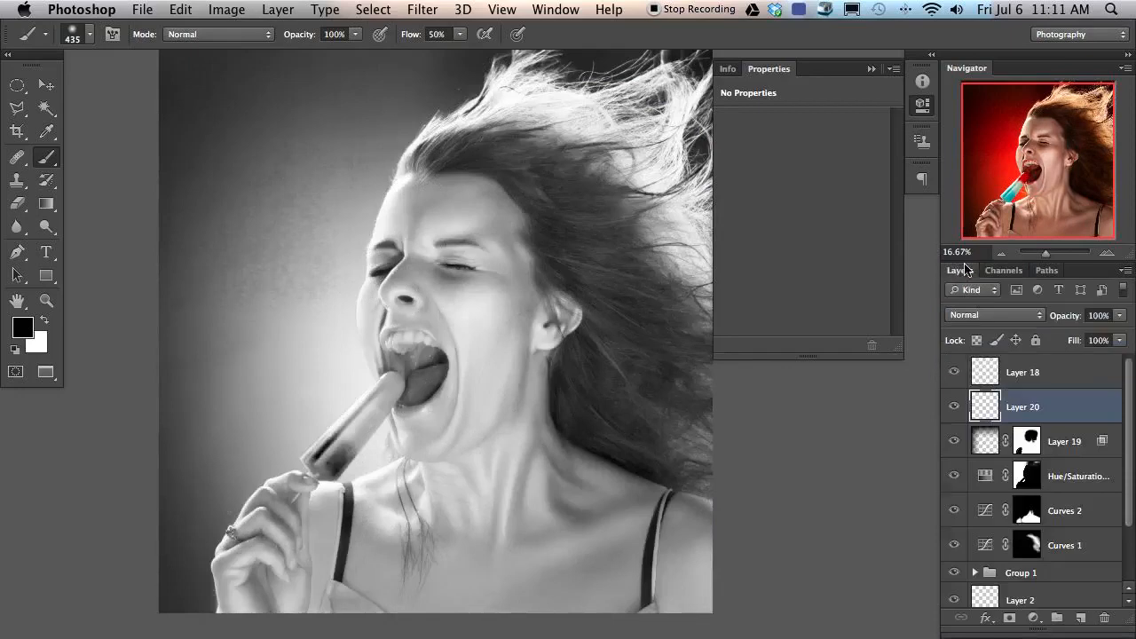
pyautogui.click(955, 476)
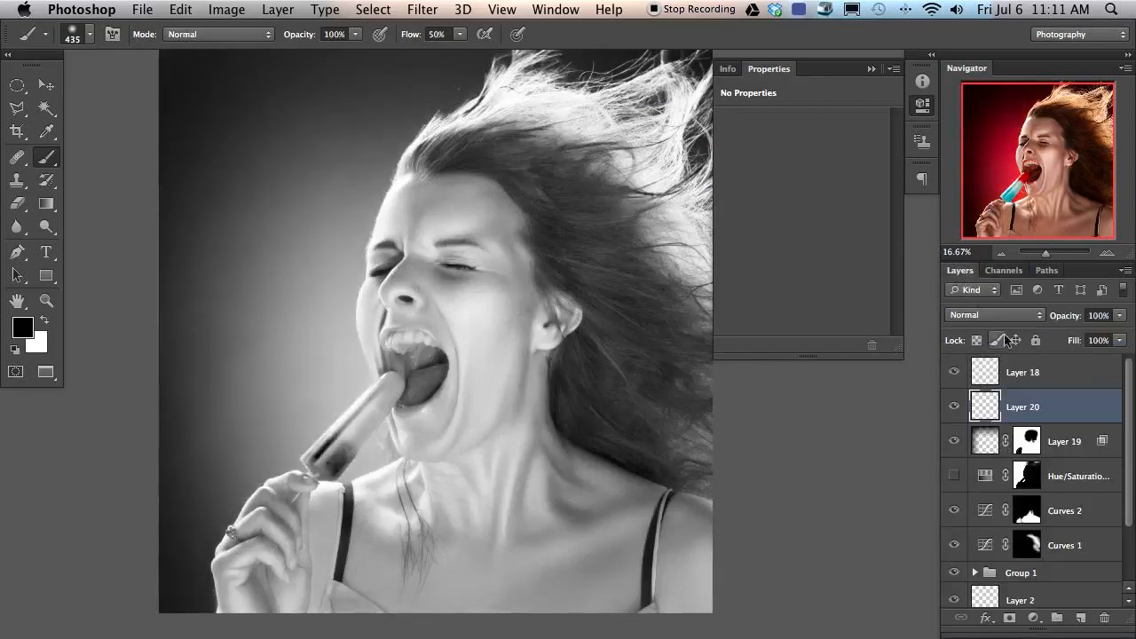
pyautogui.click(1004, 270)
pyautogui.click(1007, 330)
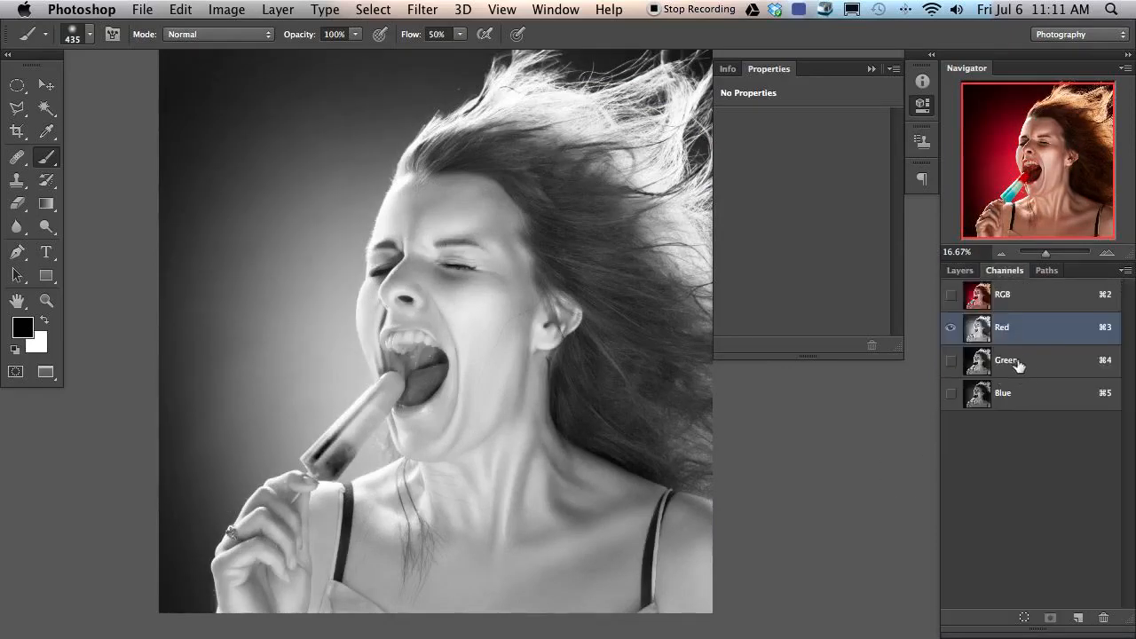
pyautogui.click(1017, 364)
pyautogui.click(1010, 396)
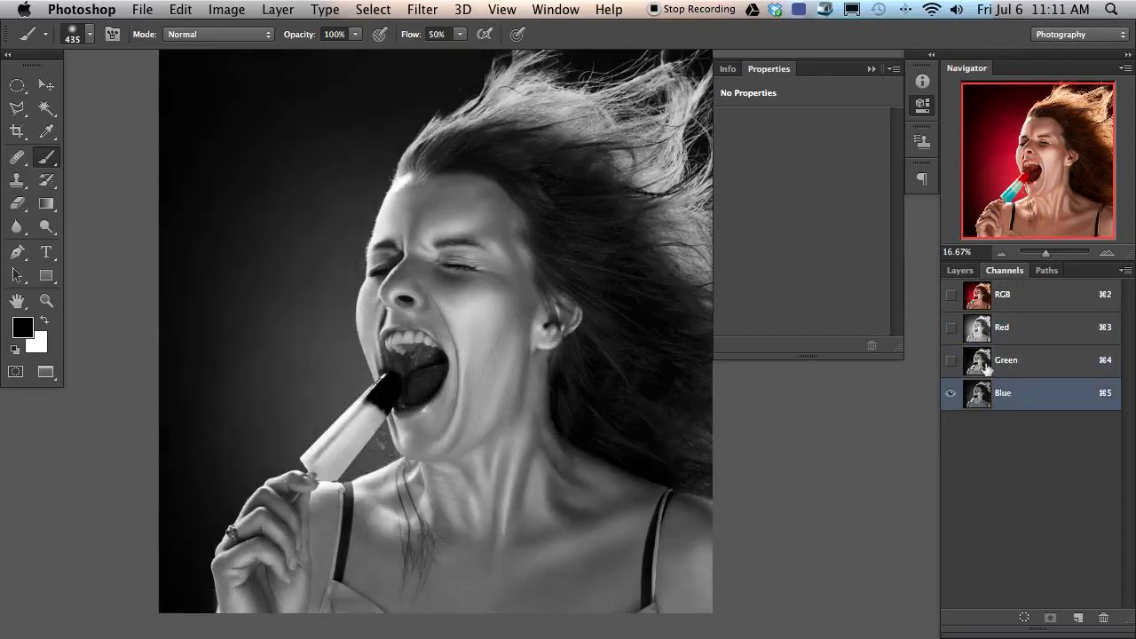
pyautogui.click(1016, 365)
pyautogui.click(1026, 334)
pyautogui.click(1033, 365)
pyautogui.click(1030, 396)
# Step: Duplicate the Blue channel and darken the copy with Levels, setting the midtone input to 0.20
pyautogui.moveTo(1042, 397); pyautogui.dragTo(1076, 618)
pyautogui.moveTo(577, 481); pyautogui.dragTo(585, 468)
pyautogui.press('super+l')
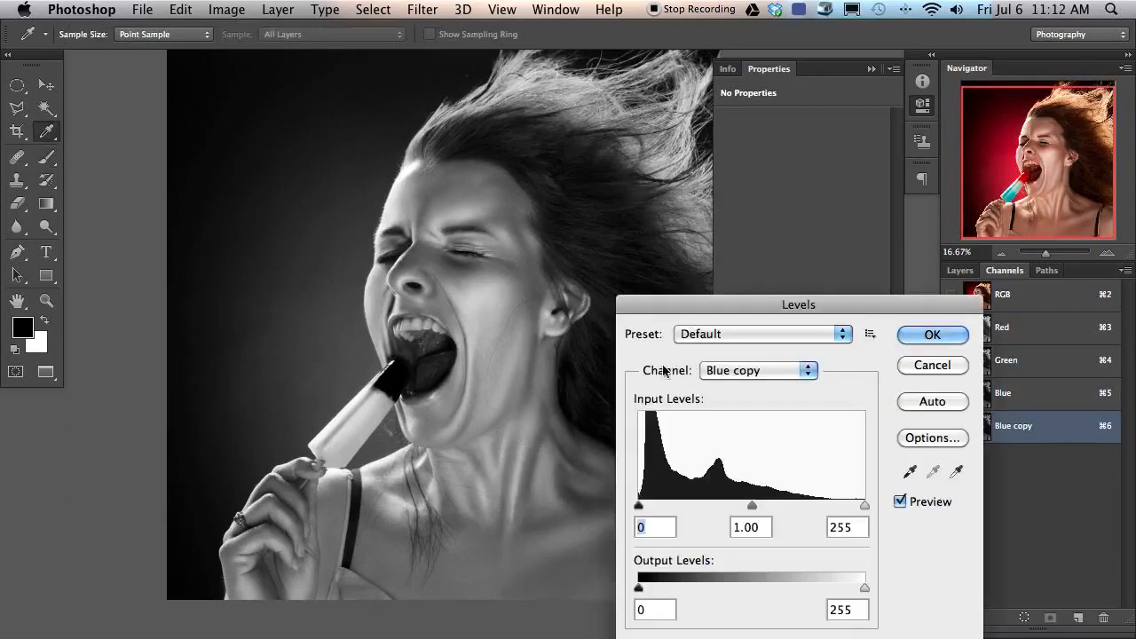
pyautogui.moveTo(789, 292); pyautogui.dragTo(778, 259)
pyautogui.moveTo(739, 466); pyautogui.dragTo(821, 462)
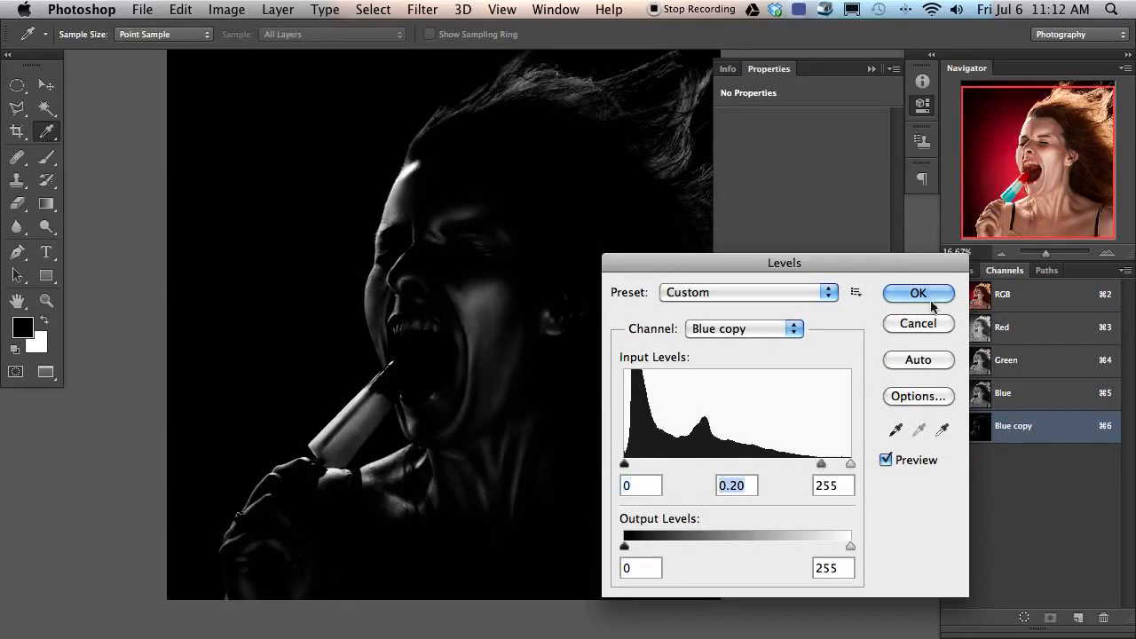
pyautogui.click(921, 294)
# Step: Load the Blue copy channel's highlights as a selection
pyautogui.press('b')
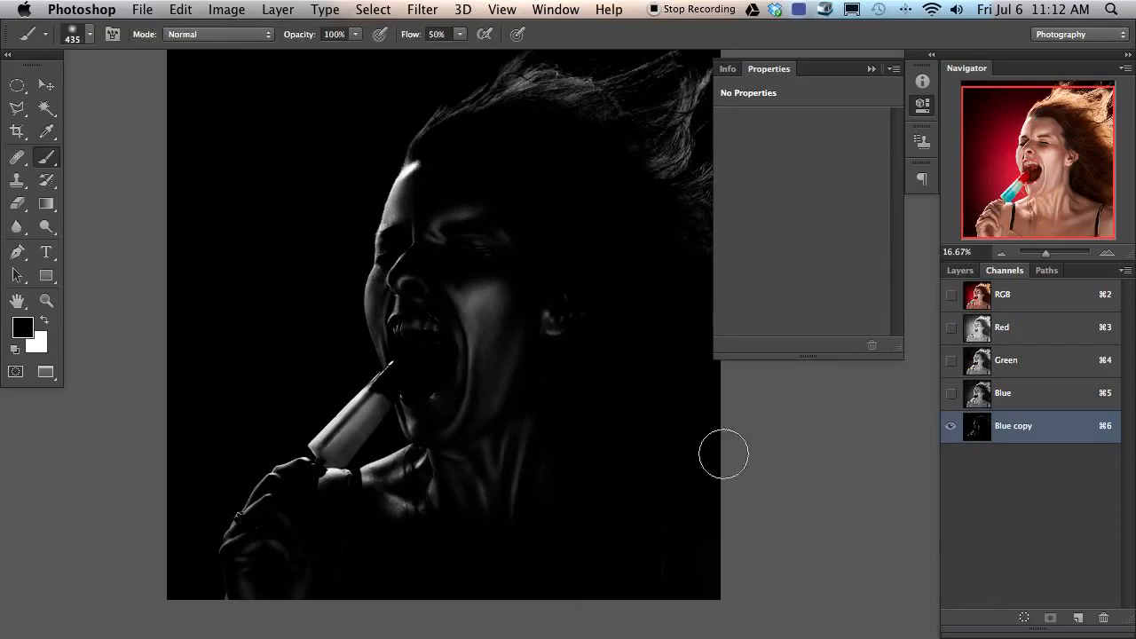
pyautogui.keyDown('super'); pyautogui.click(979, 429); pyautogui.keyUp('super')
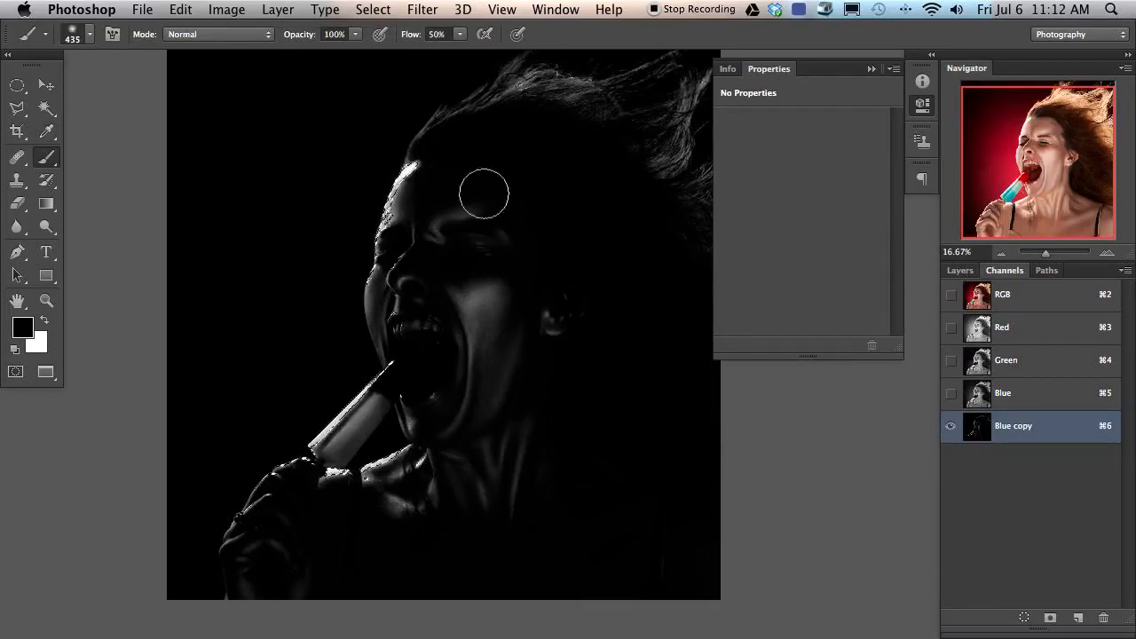
# Step: Fill the loaded highlight selection with white on the empty Layer 20, and deselect
pyautogui.click(960, 270)
pyautogui.click(1052, 409)
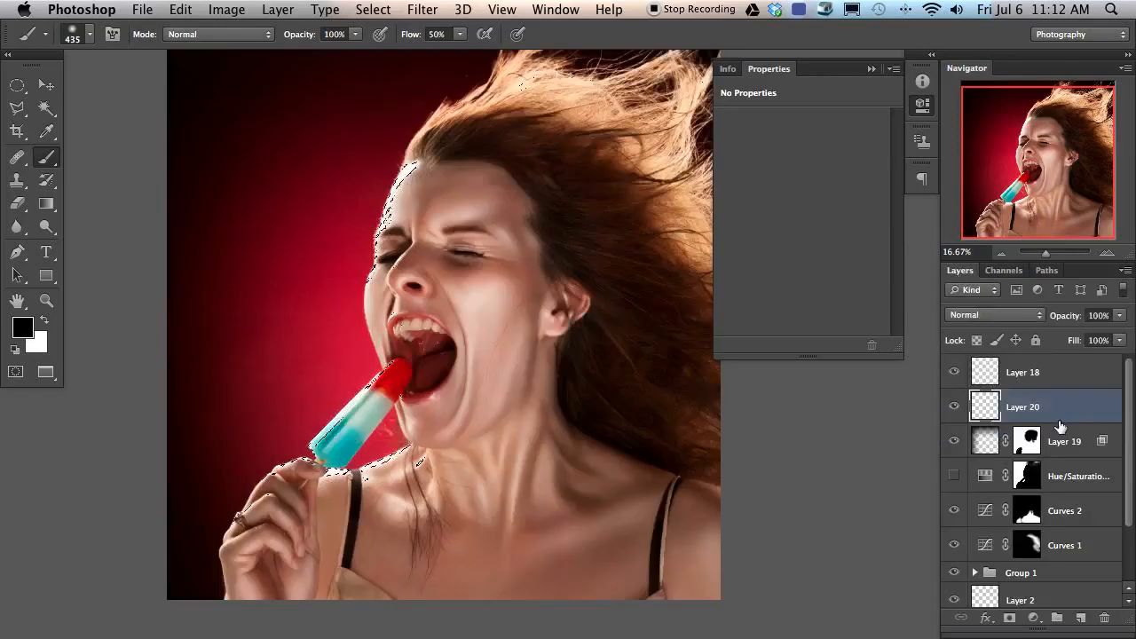
pyautogui.hotkey('shift', 'BackSpace')
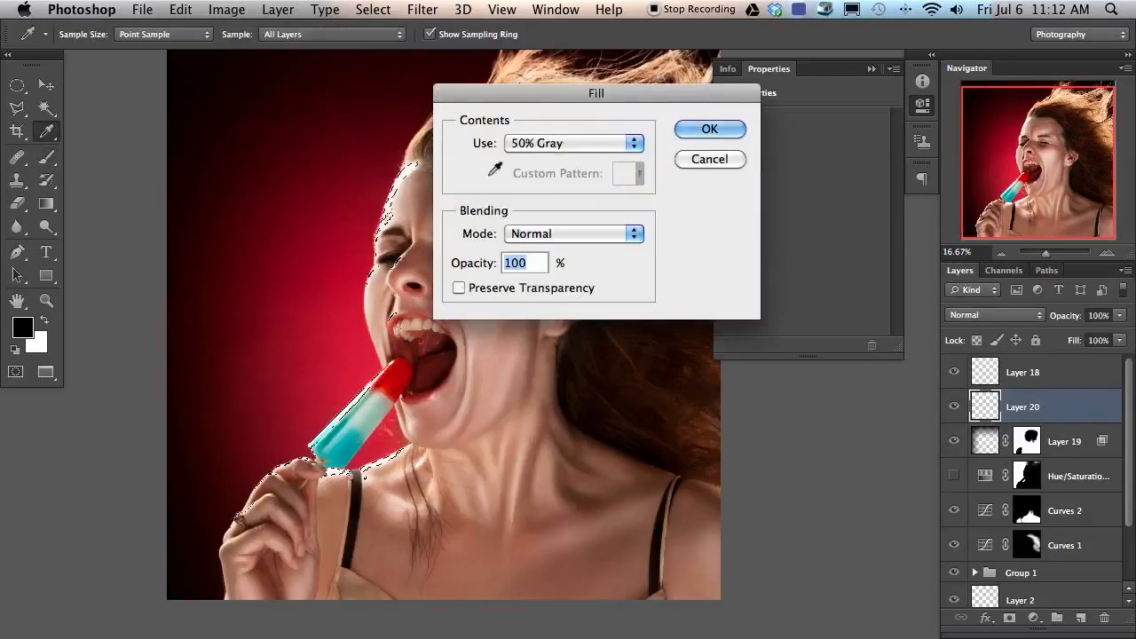
pyautogui.click(573, 144)
pyautogui.click(573, 159)
pyautogui.click(710, 130)
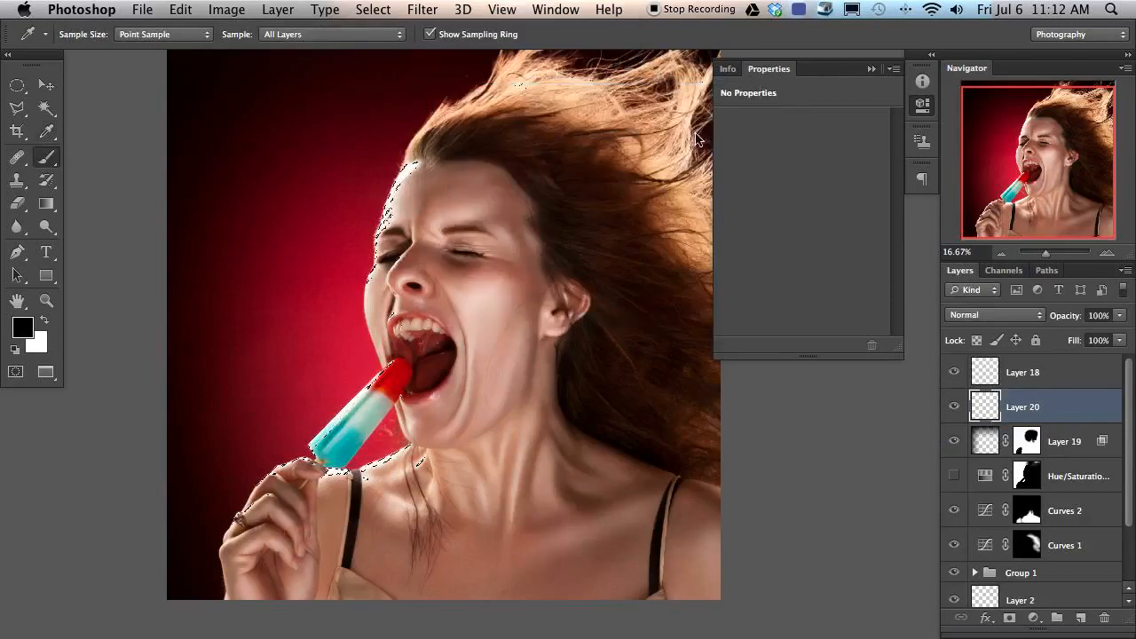
pyautogui.press('super+d')
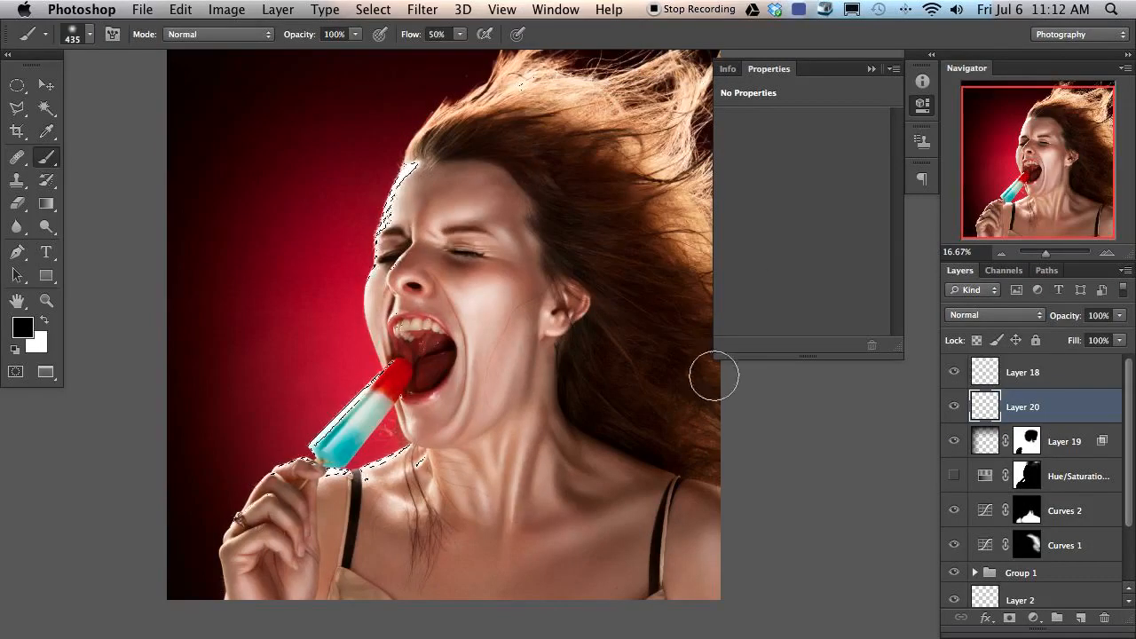
# Step: Compare the portrait with and without Layer 20's white highlights
pyautogui.click(955, 408)
pyautogui.click(955, 407)
pyautogui.click(955, 408)
pyautogui.click(954, 408)
pyautogui.click(954, 409)
pyautogui.click(953, 409)
pyautogui.click(953, 409)
pyautogui.click(954, 409)
# Step: Duplicate Layer 20 twice to intensify the highlights, and delete the topmost copy
pyautogui.moveTo(621, 436); pyautogui.dragTo(636, 431)
pyautogui.press('super+j')
pyautogui.press('super+j')
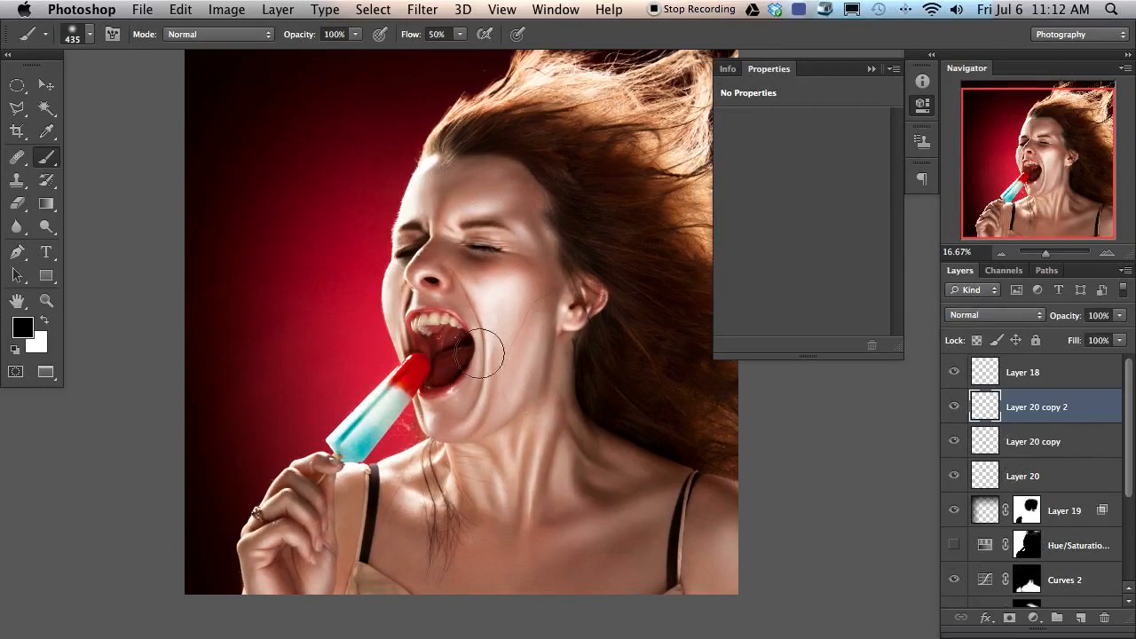
pyautogui.click(954, 406)
pyautogui.click(954, 406)
pyautogui.press('Delete')
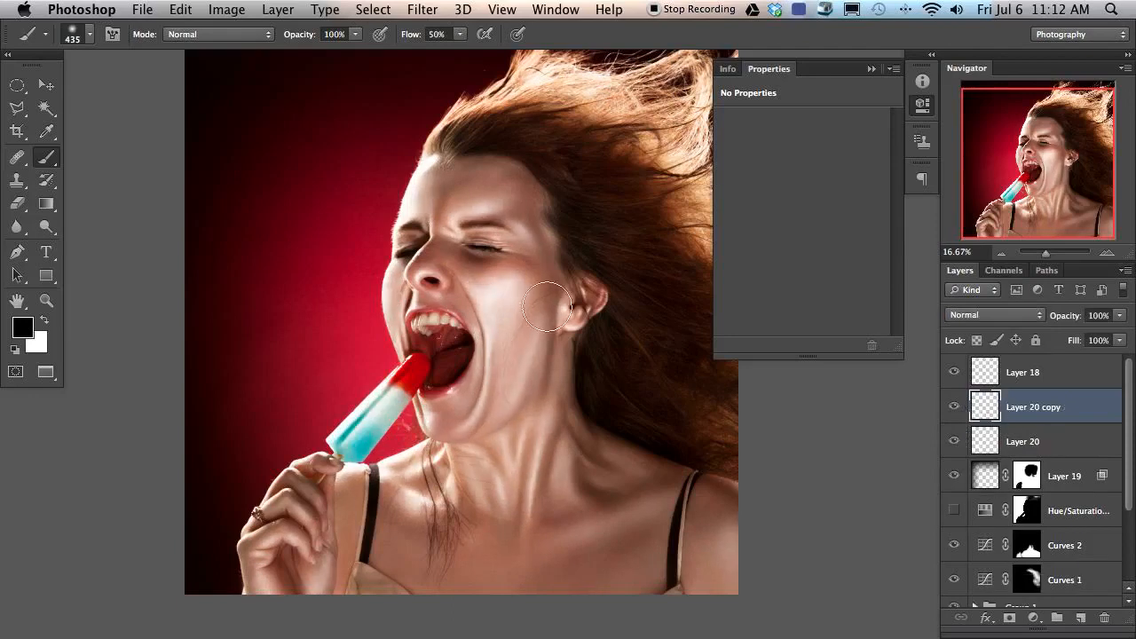
# Step: Add a black mask to Layer 20 copy and reveal its highlights over the face with a soft white 1035 px brush
pyautogui.press('super+m')
pyautogui.press('super+i')
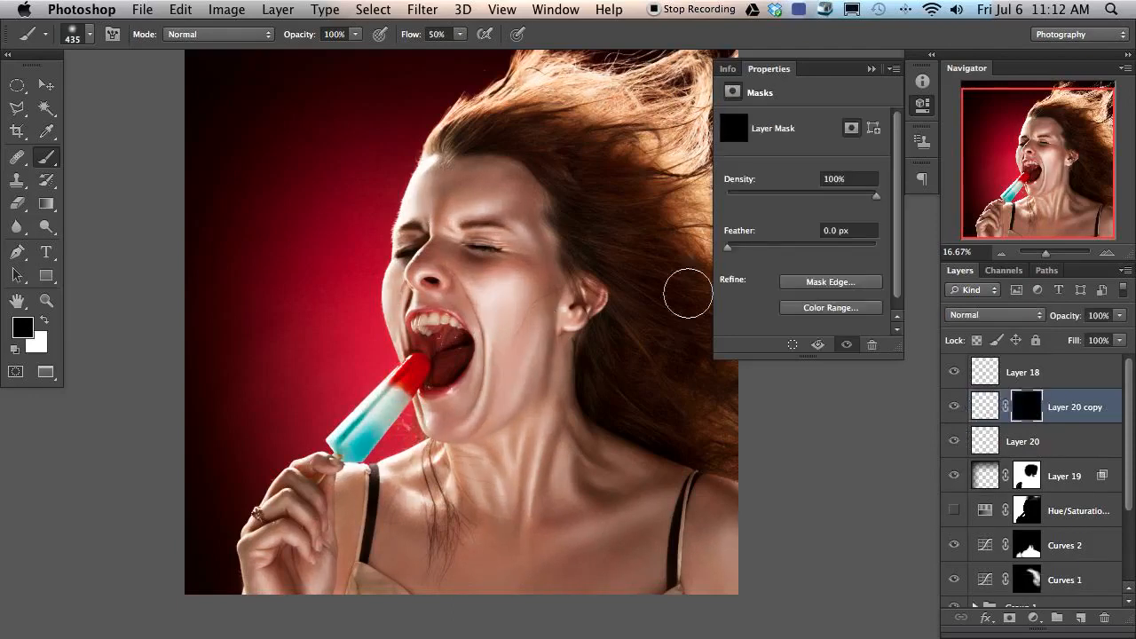
pyautogui.press('x')
pyautogui.keyDown('ctrl'); pyautogui.keyDown('alt'); pyautogui.moveTo(432, 266); pyautogui.dragTo(477, 266); pyautogui.keyUp('alt'); pyautogui.keyUp('ctrl')
pyautogui.click(463, 285)
pyautogui.click(955, 412)
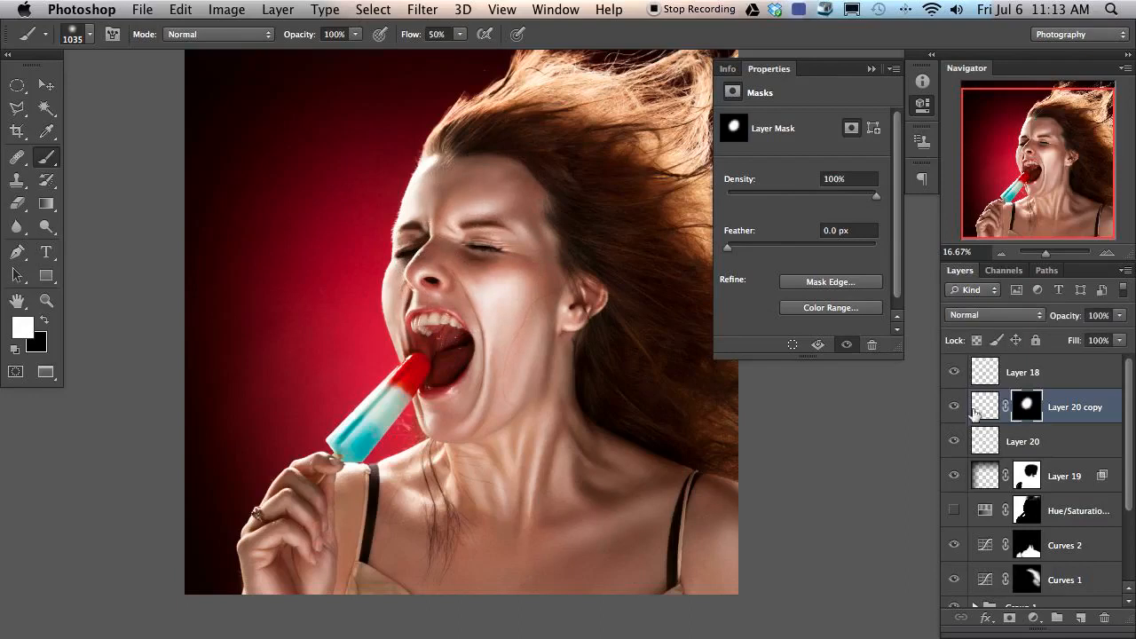
# Step: Try filling the Blue copy channel's selection with white on a new layer above Layer 20 copy, and undo it
pyautogui.click(1004, 270)
pyautogui.keyDown('super'); pyautogui.click(1008, 462); pyautogui.keyUp('super')
pyautogui.click(961, 272)
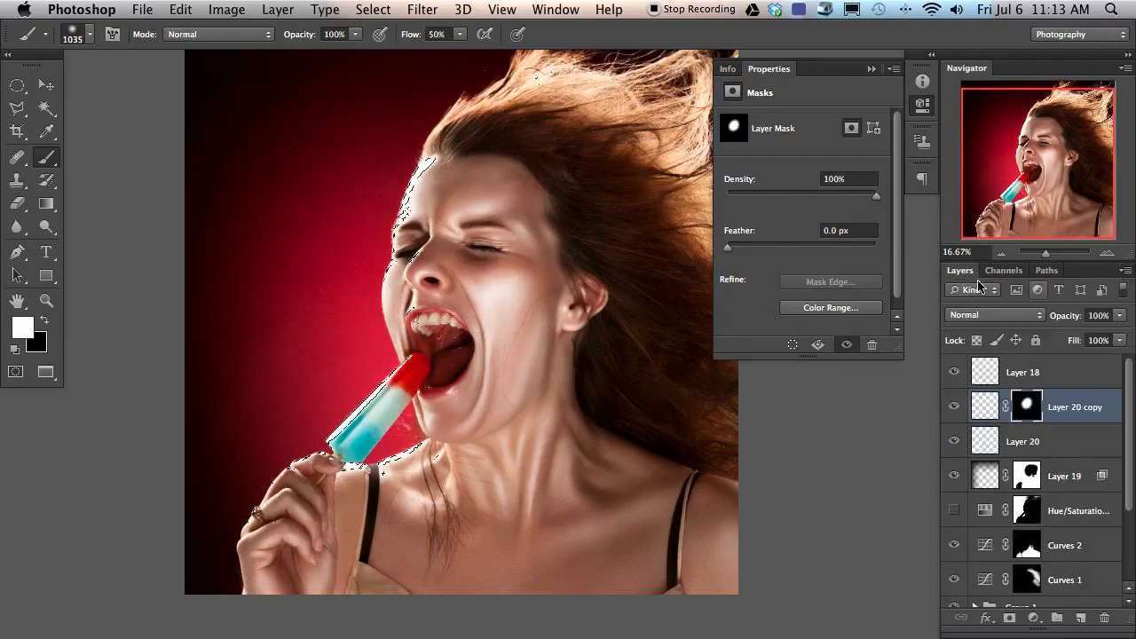
pyautogui.hotkey('alt', ']')
pyautogui.press('x')
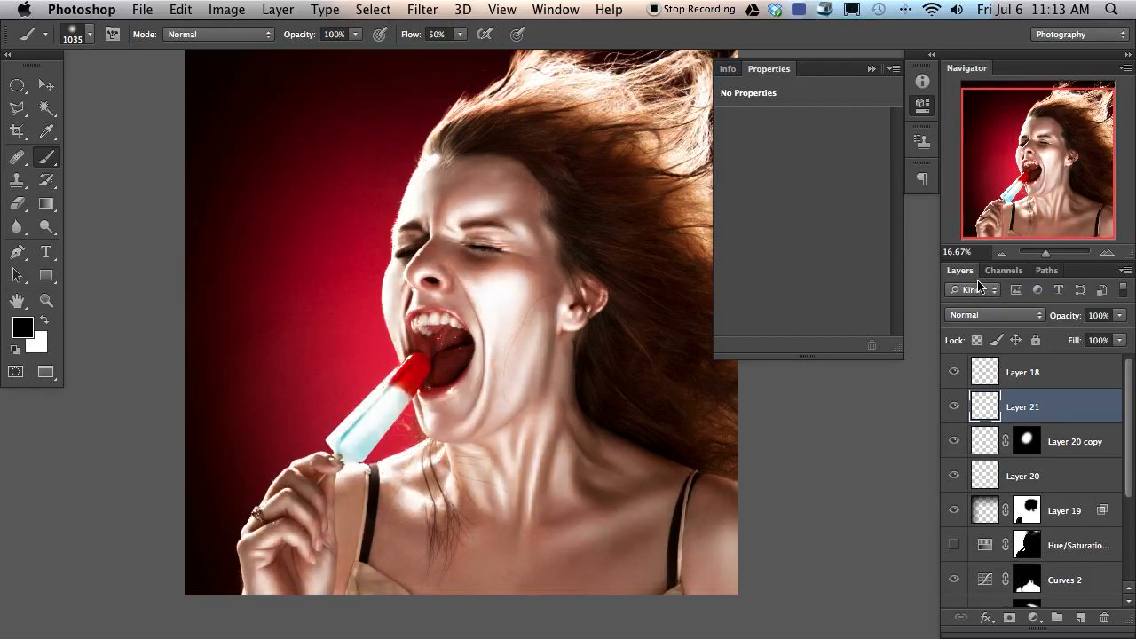
pyautogui.press('super+z')
# Step: Brighten the Blue copy channel's highlights with Levels, setting the midtone input to 0.67 and the white input to 102
pyautogui.click(1003, 270)
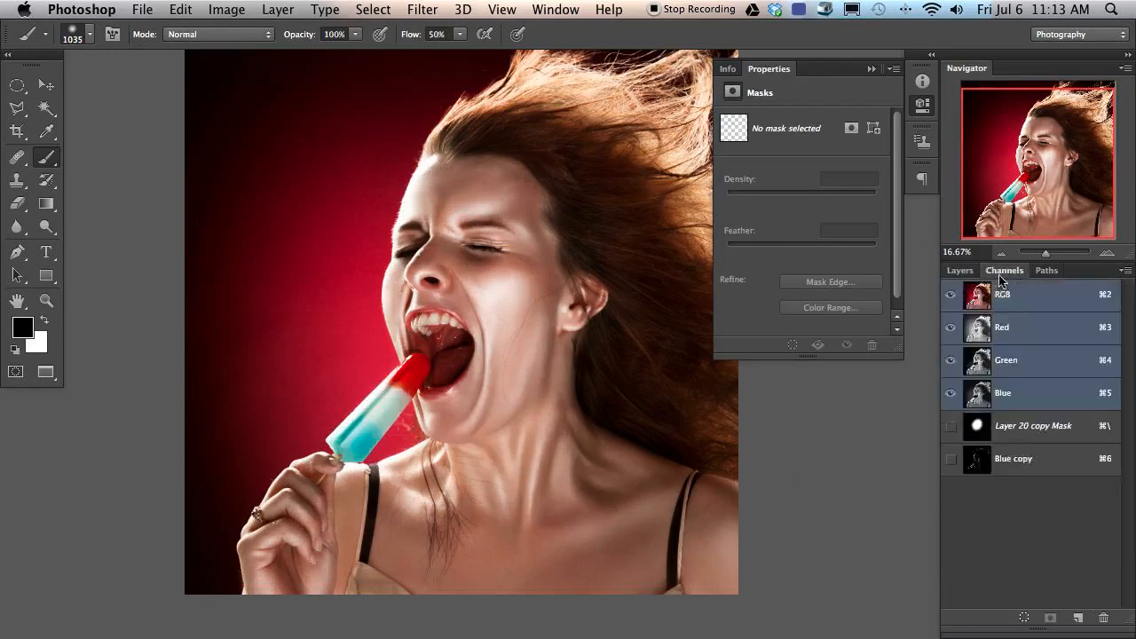
pyautogui.click(1012, 458)
pyautogui.press('super+l')
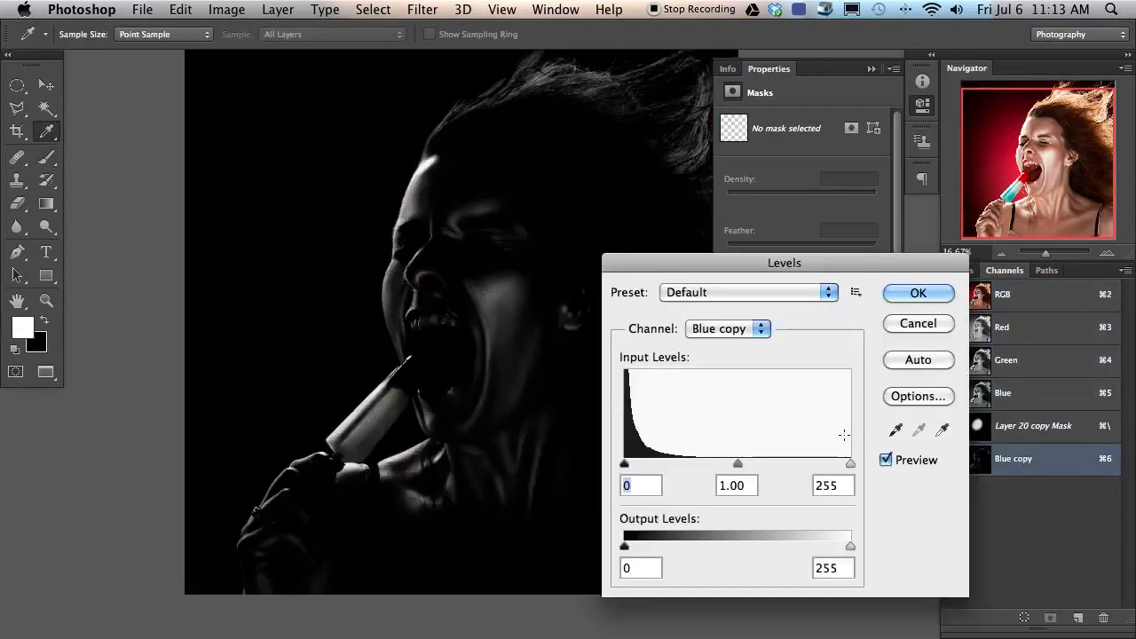
pyautogui.moveTo(850, 464); pyautogui.dragTo(682, 468)
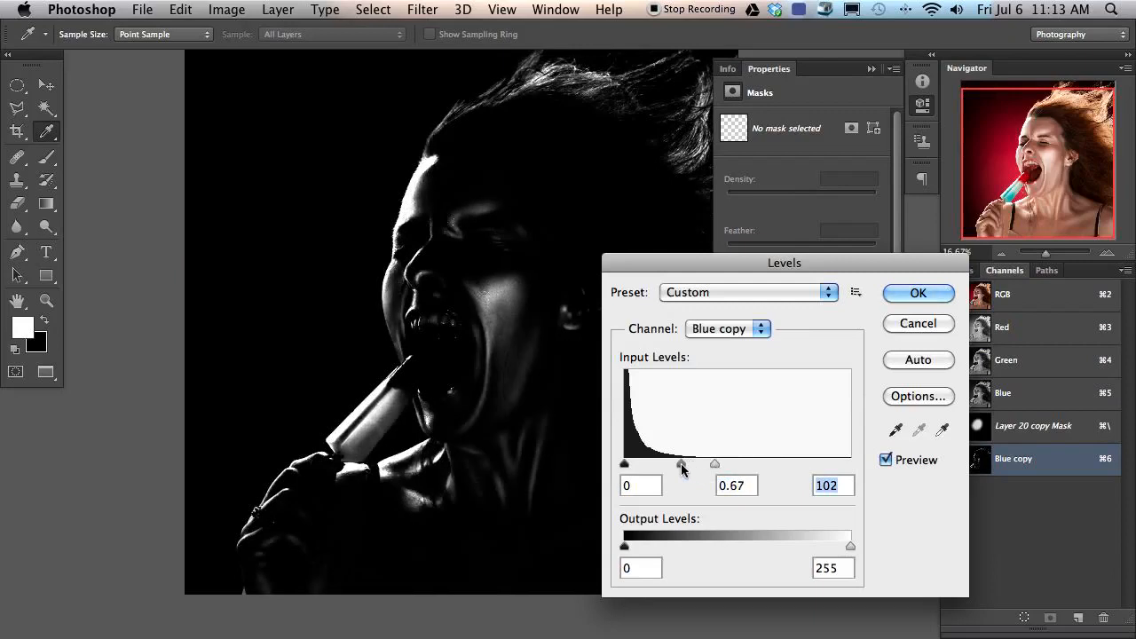
pyautogui.click(918, 293)
pyautogui.press('b')
# Step: Load the Blue copy channel as a selection and fill it with white on a new layer above Layer 20 copy
pyautogui.keyDown('super'); pyautogui.click(976, 461); pyautogui.keyUp('super')
pyautogui.click(960, 269)
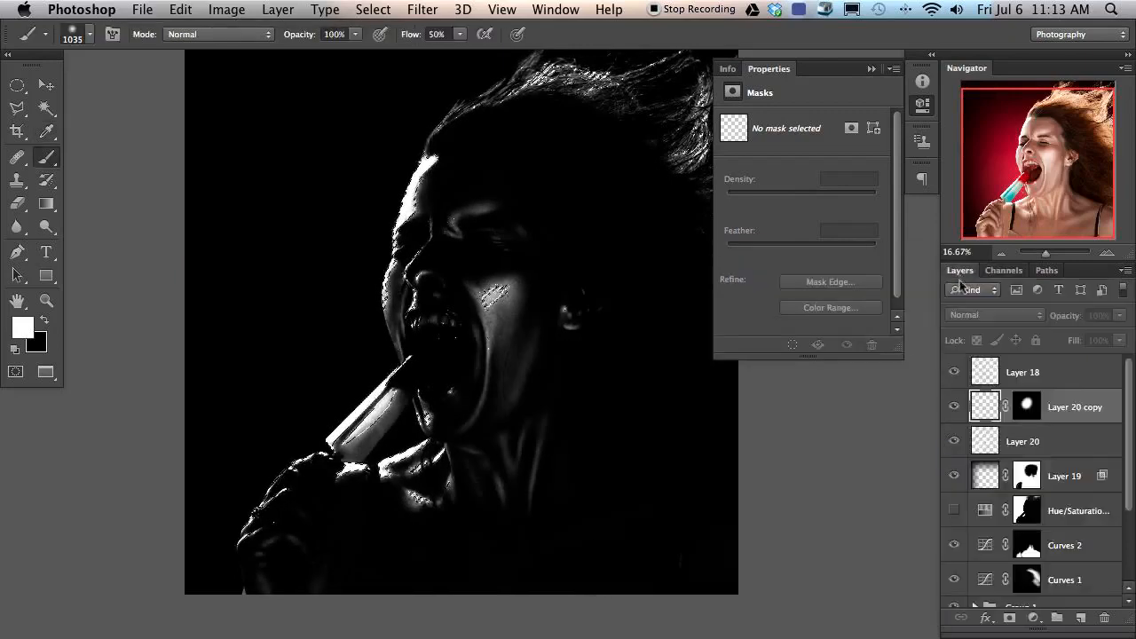
pyautogui.click(1050, 408)
pyautogui.click(1080, 617)
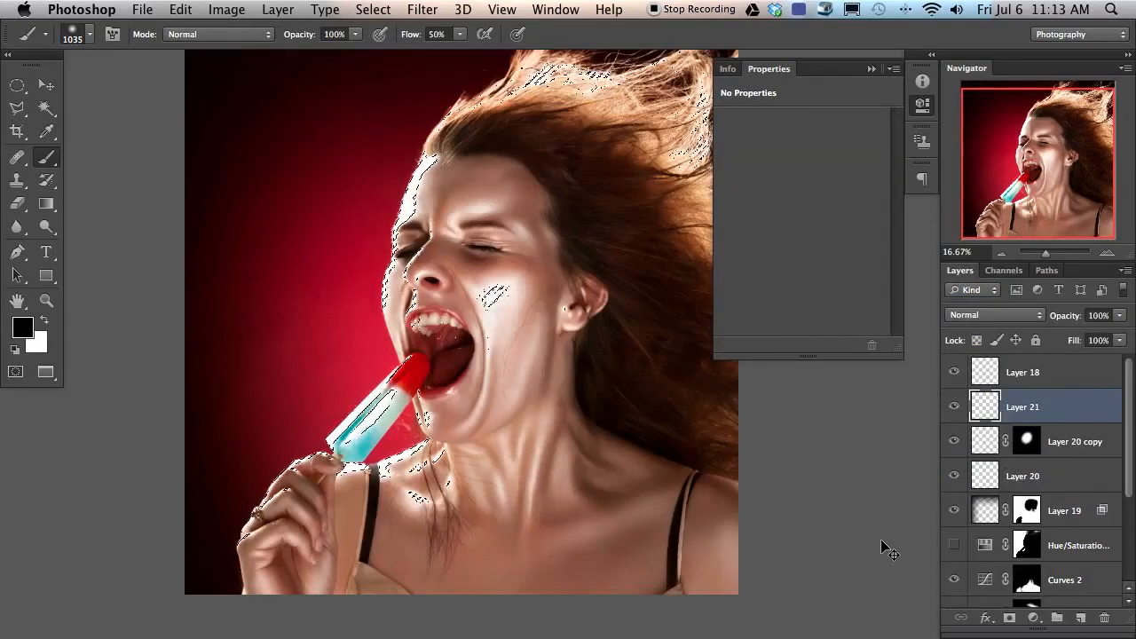
pyautogui.press('super+d')
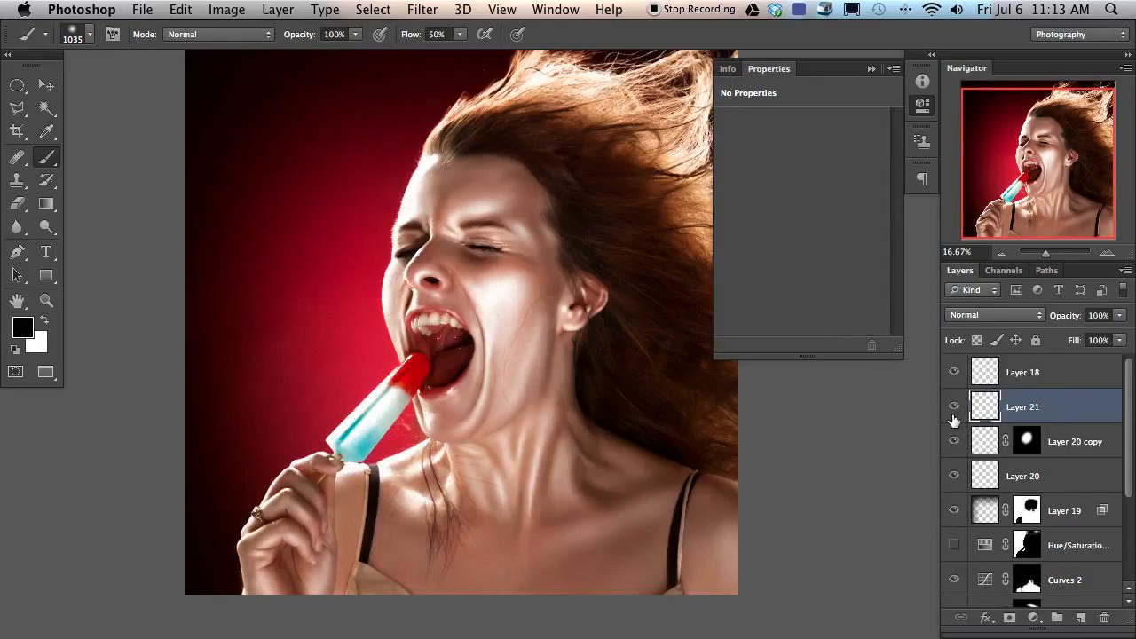
# Step: Soften Layer 21's highlights with a Gaussian Blur of 8.0 pixels radius
pyautogui.press('super+alt+f')
pyautogui.moveTo(504, 246); pyautogui.dragTo(244, 205)
pyautogui.moveTo(131, 479)
pyautogui.mouseDown()
pyautogui.moveTo(146, 477)
pyautogui.moveTo(116, 481)
pyautogui.mouseUp()
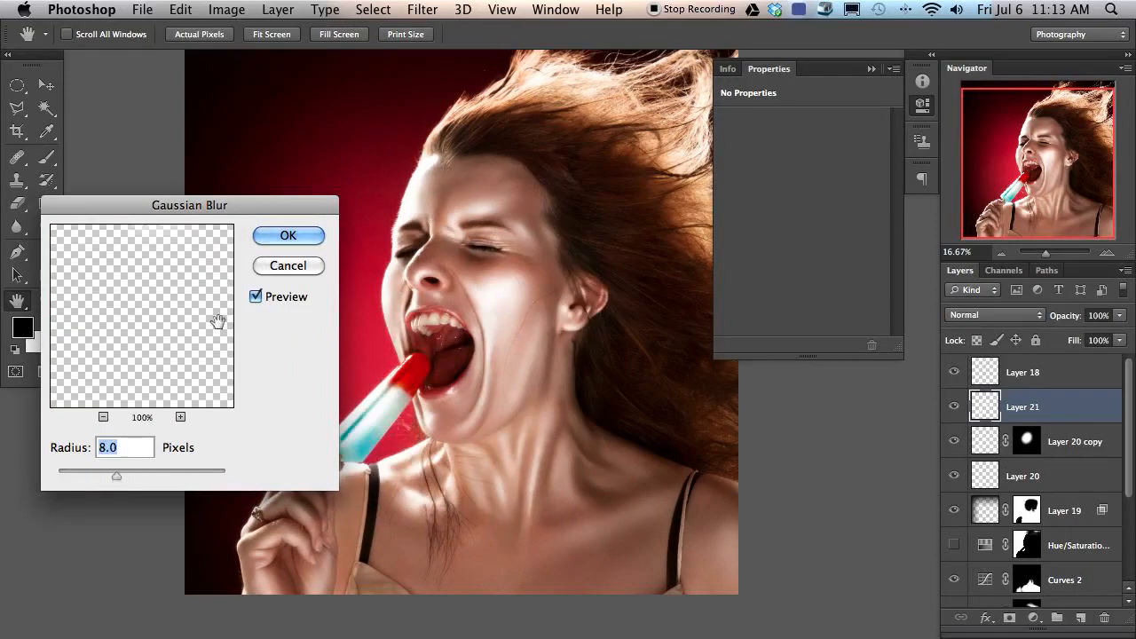
pyautogui.click(281, 238)
# Step: Compare the portrait with and without Layer 21, and lower that layer's opacity to 41%
pyautogui.click(954, 407)
pyautogui.click(955, 407)
pyautogui.click(954, 407)
pyautogui.click(954, 407)
pyautogui.click(955, 408)
pyautogui.click(956, 409)
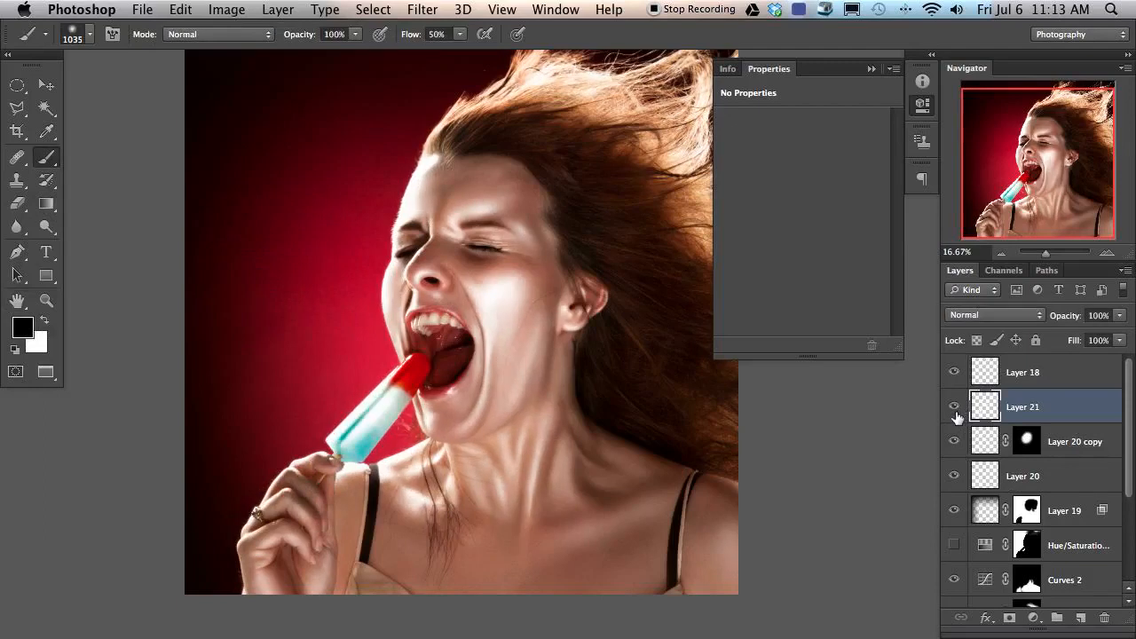
pyautogui.moveTo(1071, 324); pyautogui.dragTo(1021, 326)
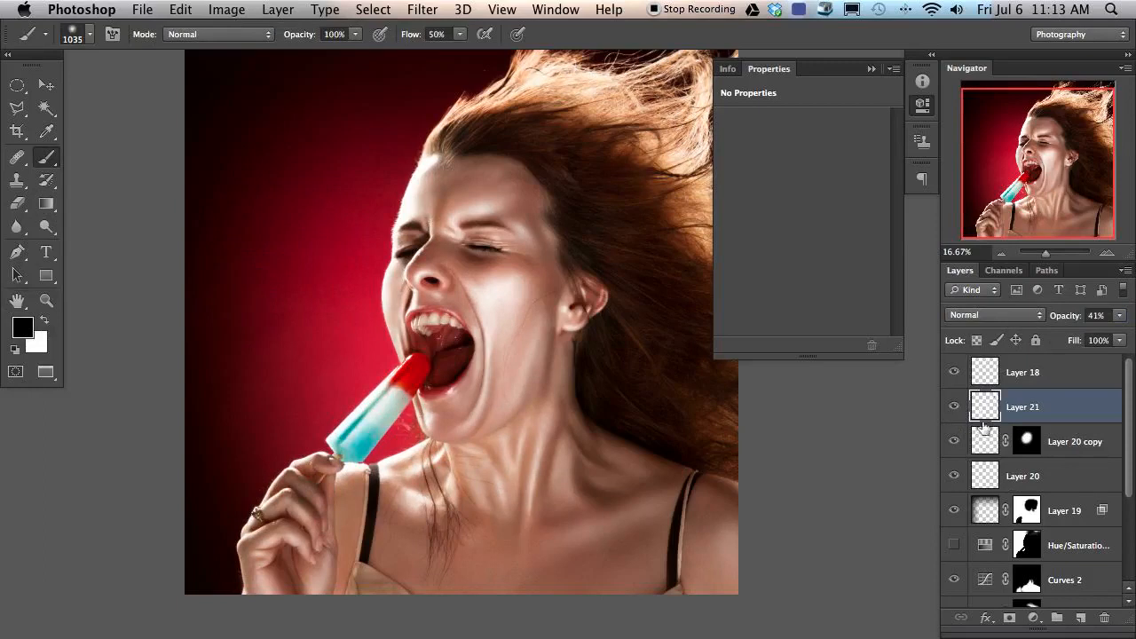
# Step: Group the three highlight layers: Layer 21, Layer 20 copy and Layer 20
pyautogui.click(957, 469)
pyautogui.click(960, 468)
pyautogui.keyDown('shift'); pyautogui.click(1054, 482); pyautogui.keyUp('shift')
pyautogui.press('super+g')
# Step: Check the portrait with and without the highlight group, and reduce the group's opacity to 73%
pyautogui.click(954, 401)
pyautogui.click(954, 401)
pyautogui.click(954, 401)
pyautogui.click(954, 401)
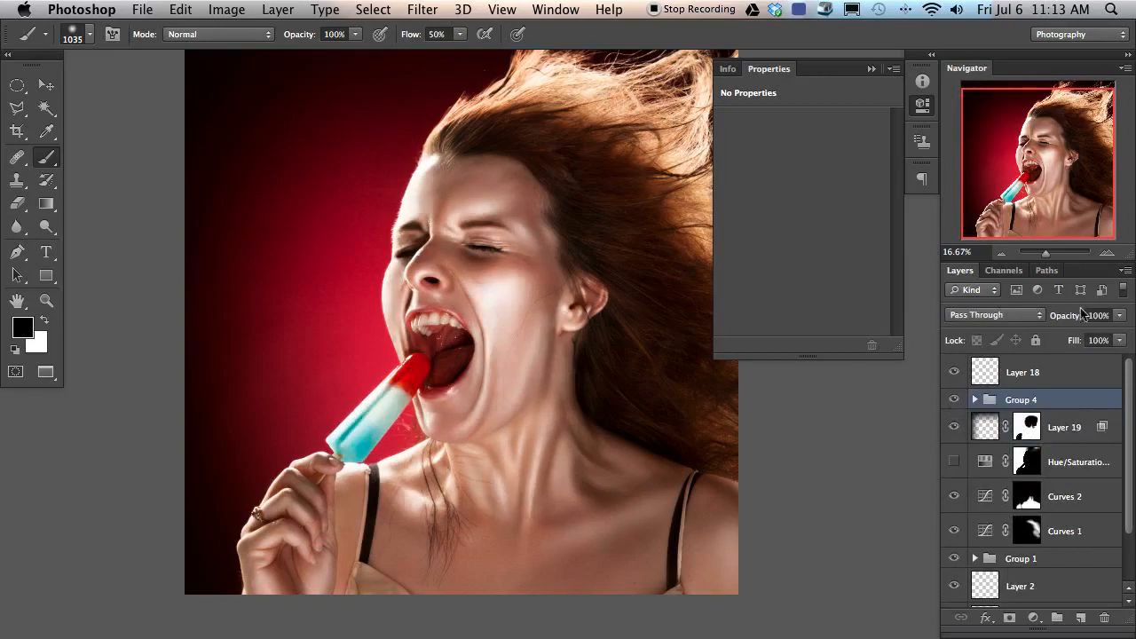
pyautogui.moveTo(1054, 326); pyautogui.dragTo(1036, 325)
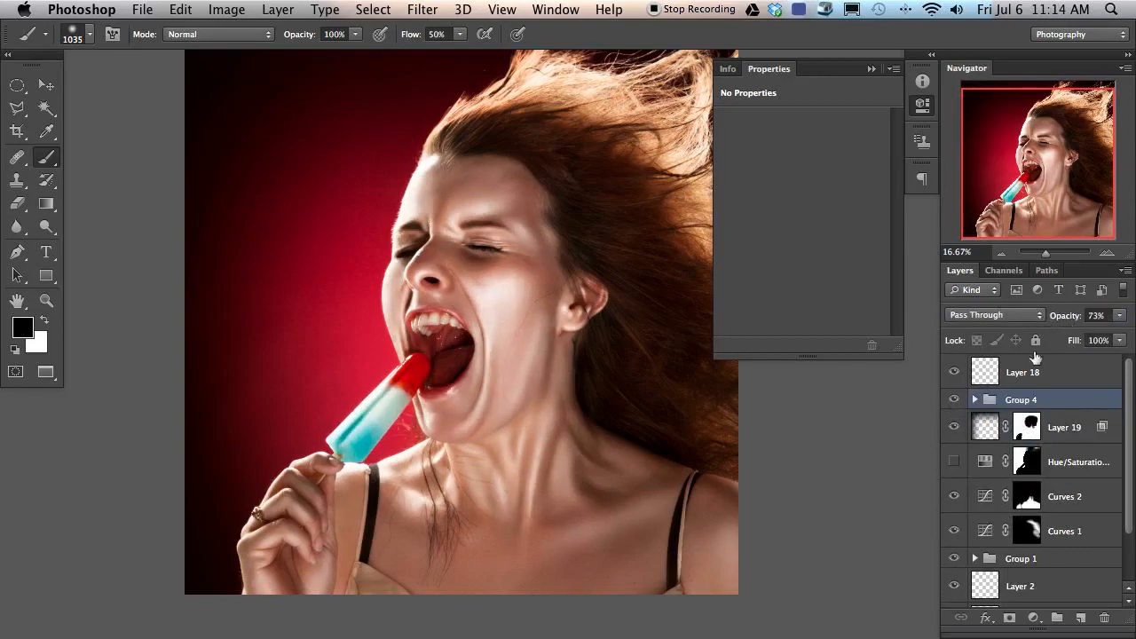
# Step: Compare the portrait with and without Group 4, and make the Hue/Saturation layer visible again
pyautogui.click(954, 402)
pyautogui.click(954, 402)
pyautogui.click(954, 401)
pyautogui.click(954, 401)
pyautogui.click(954, 401)
pyautogui.click(954, 401)
pyautogui.click(954, 460)
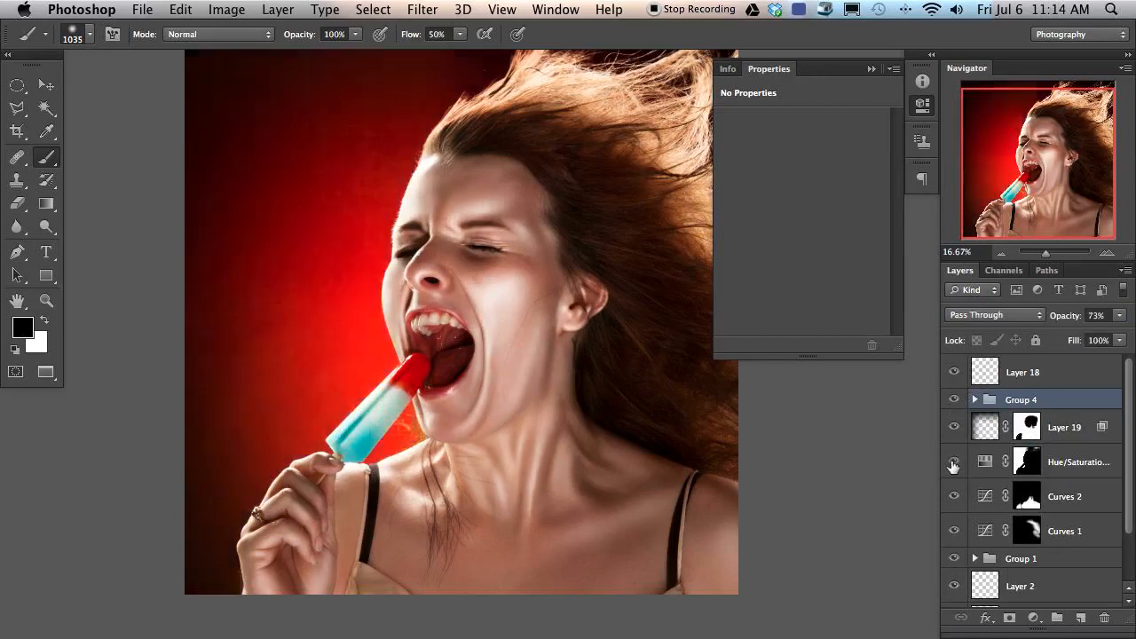
pyautogui.moveTo(483, 443)
pyautogui.mouseDown()
pyautogui.moveTo(516, 447)
pyautogui.moveTo(504, 449)
pyautogui.mouseUp()
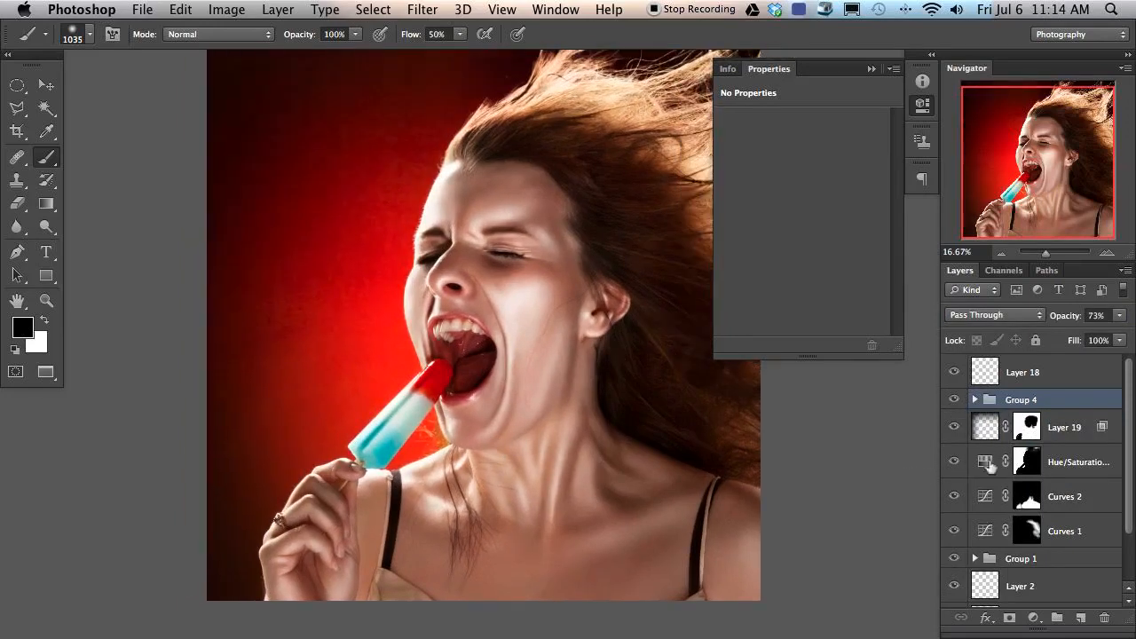
# Step: Compare the highlight group's effect on and off with the Hue/Saturation layer visible
pyautogui.click(961, 403)
pyautogui.click(960, 403)
pyautogui.click(960, 403)
pyautogui.click(960, 403)
pyautogui.click(961, 404)
pyautogui.click(959, 406)
pyautogui.click(959, 405)
pyautogui.click(958, 405)
pyautogui.moveTo(559, 423); pyautogui.dragTo(524, 420)
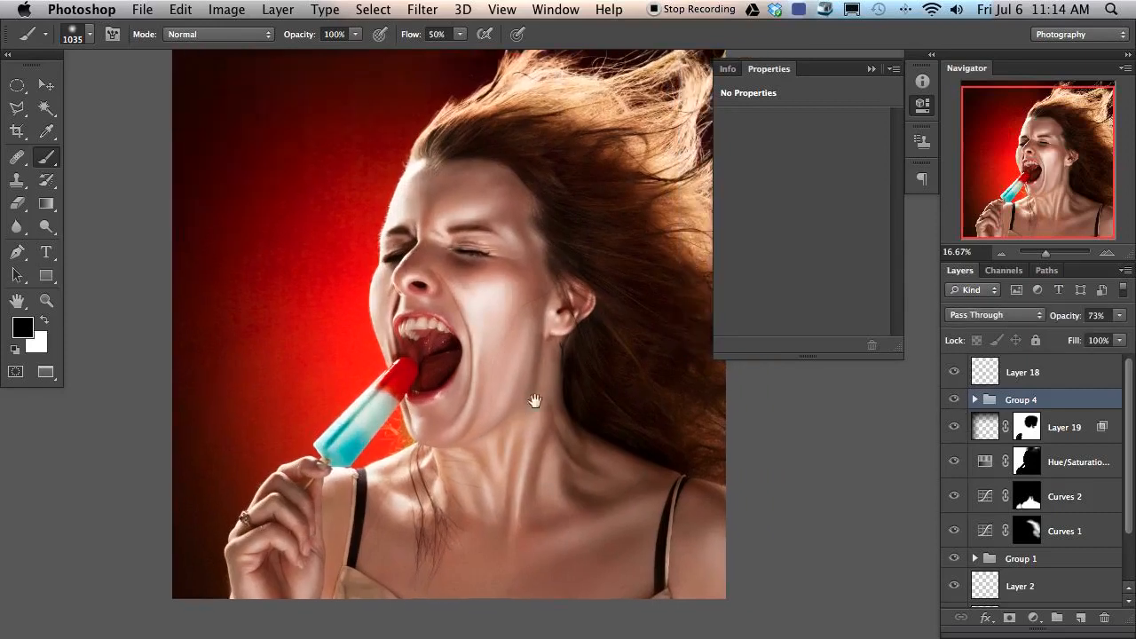
# Step: Add a new empty layer above Group 4 for skin detail on the face
pyautogui.press('super+plus')
pyautogui.press('super+plus')
pyautogui.press('super+plus')
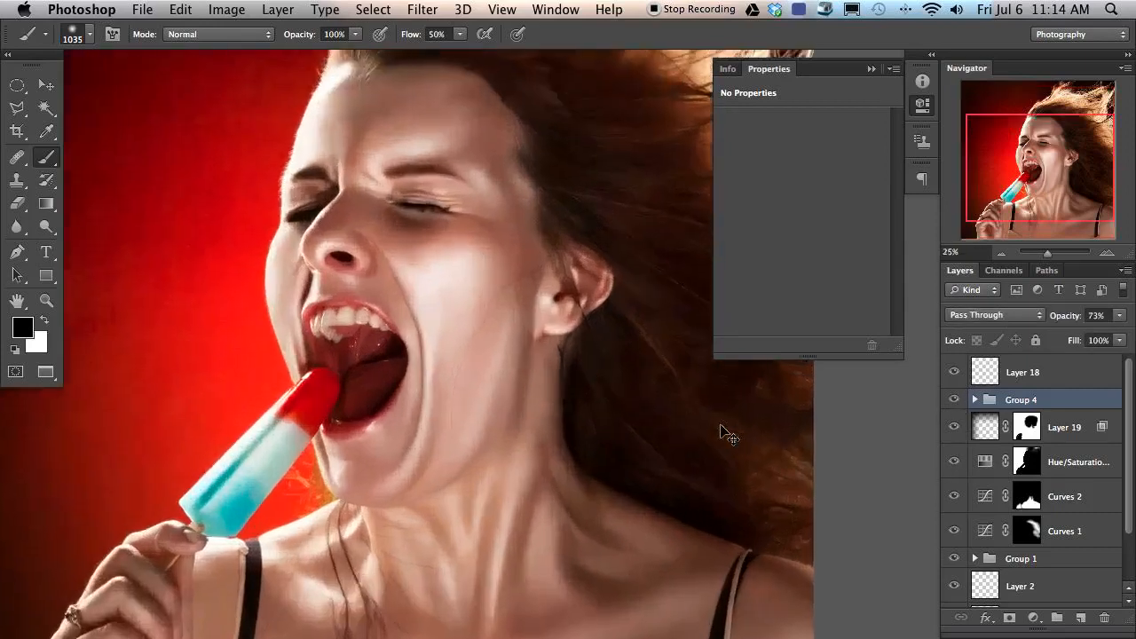
pyautogui.moveTo(287, 420); pyautogui.dragTo(462, 515)
pyautogui.moveTo(568, 379); pyautogui.dragTo(500, 396)
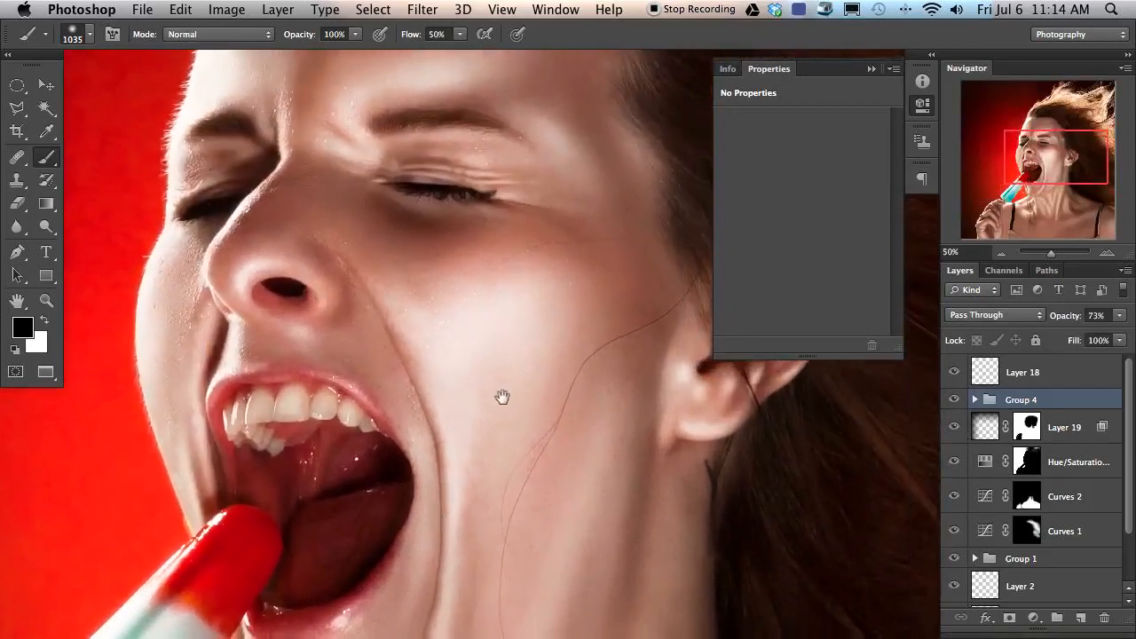
pyautogui.press('super+alt+shift+n')
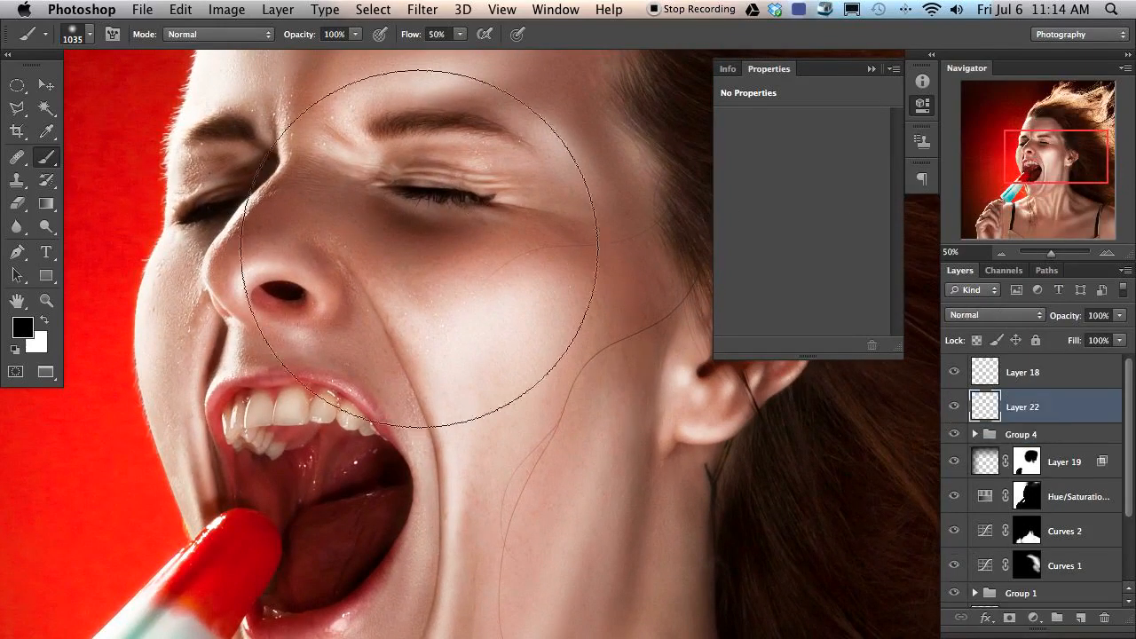
# Step: Paint white speckled highlights on the cheek using the 155 px speckle brush
pyautogui.rightClick(413, 158)
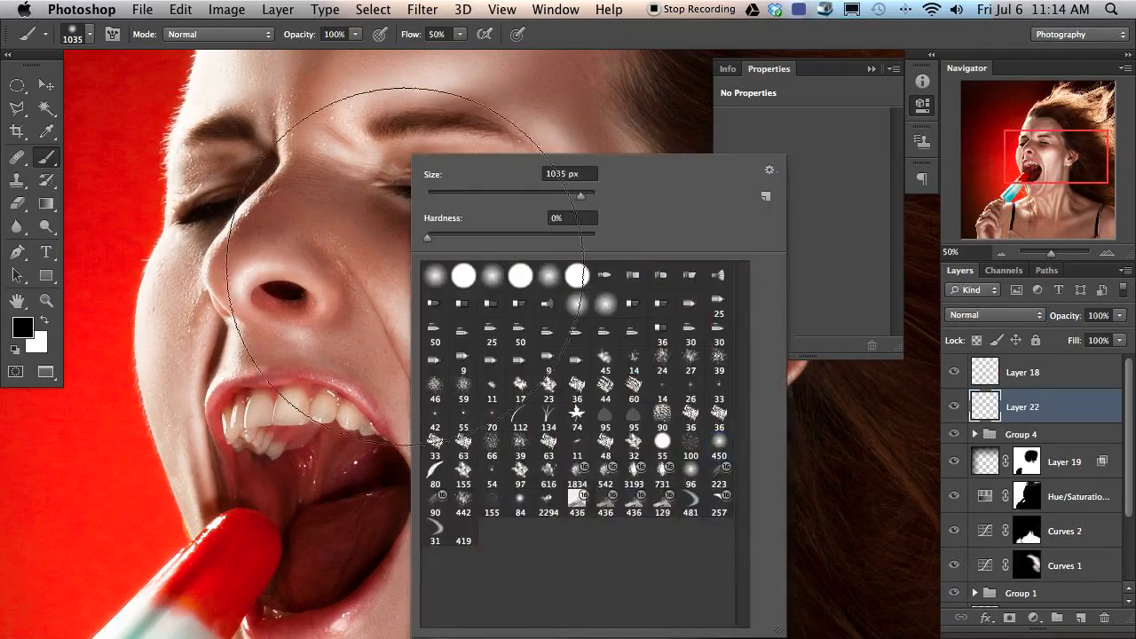
pyautogui.click(492, 506)
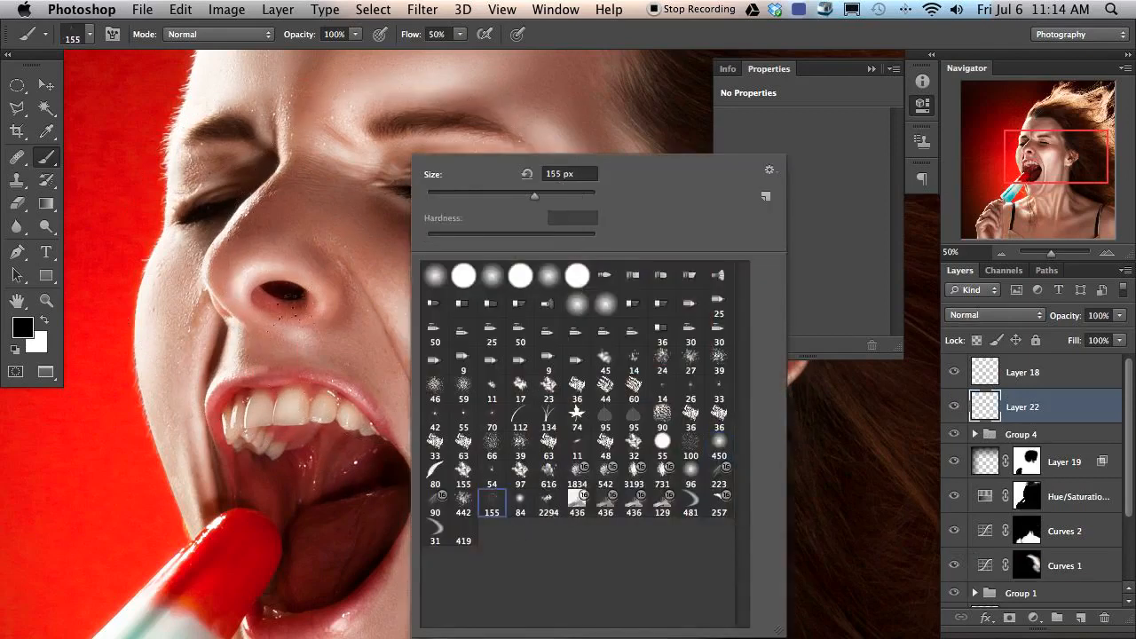
pyautogui.moveTo(307, 314); pyautogui.dragTo(332, 319)
pyautogui.moveTo(481, 300); pyautogui.dragTo(428, 312)
pyautogui.press('x')
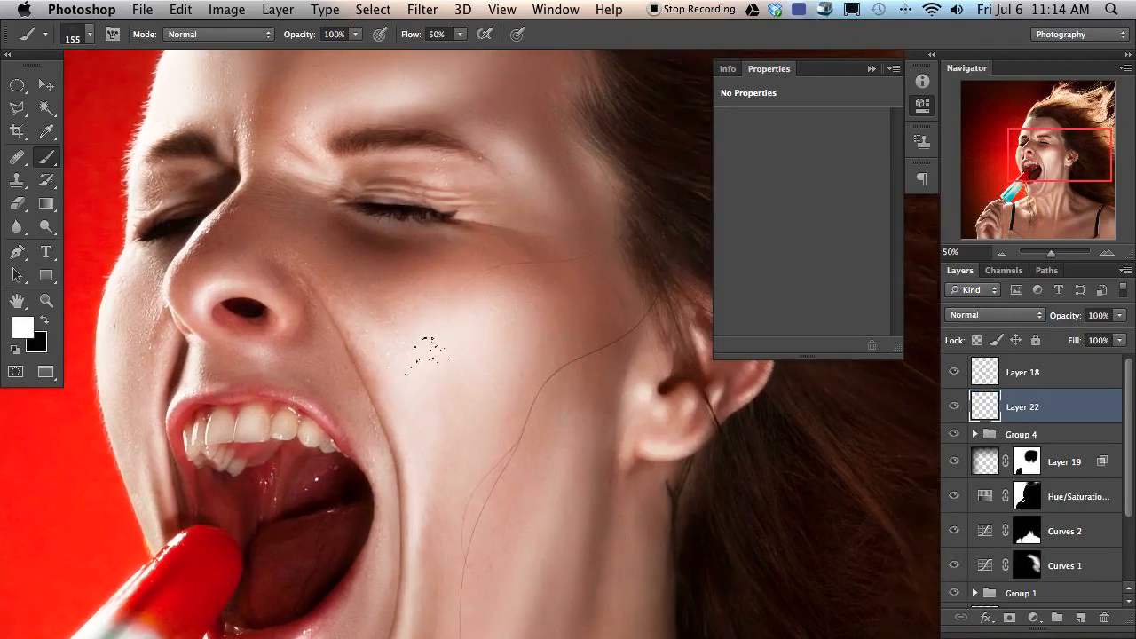
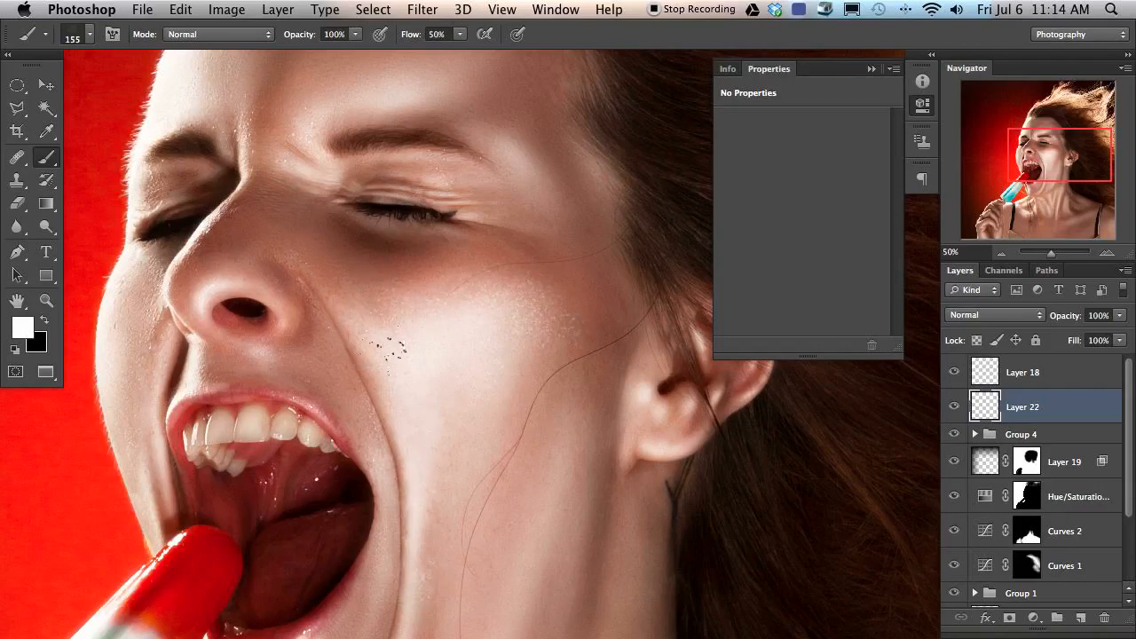
# Step: Paint the same white speckles over the highlights on the chin, neck, collarbone and shoulder
pyautogui.scroll(-5, 364, 319)
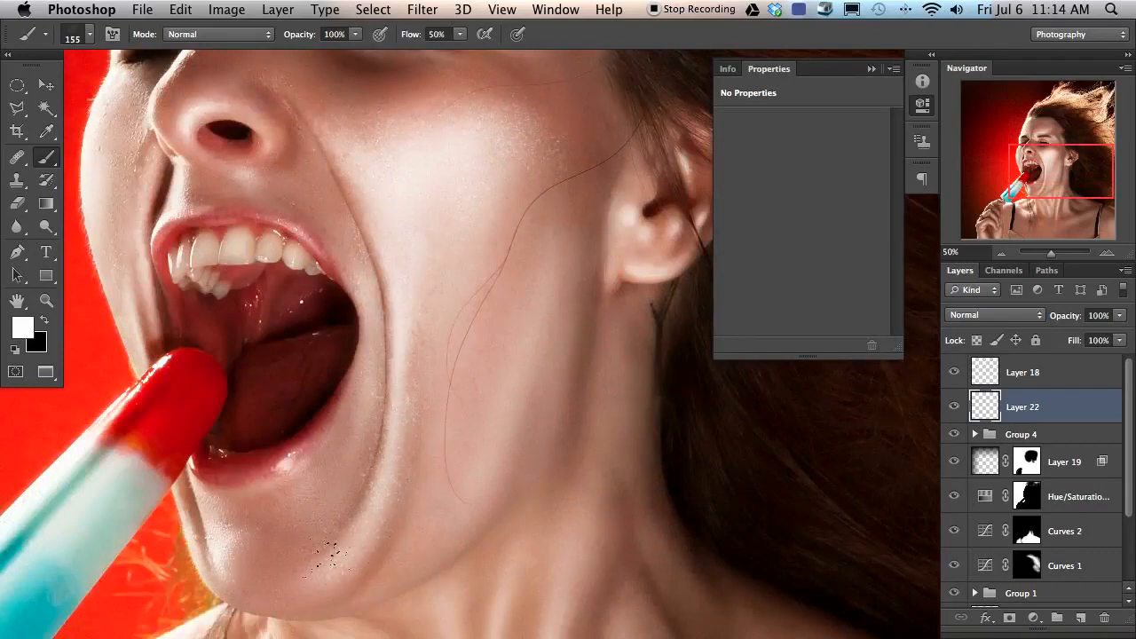
pyautogui.moveTo(419, 251); pyautogui.dragTo(388, 221)
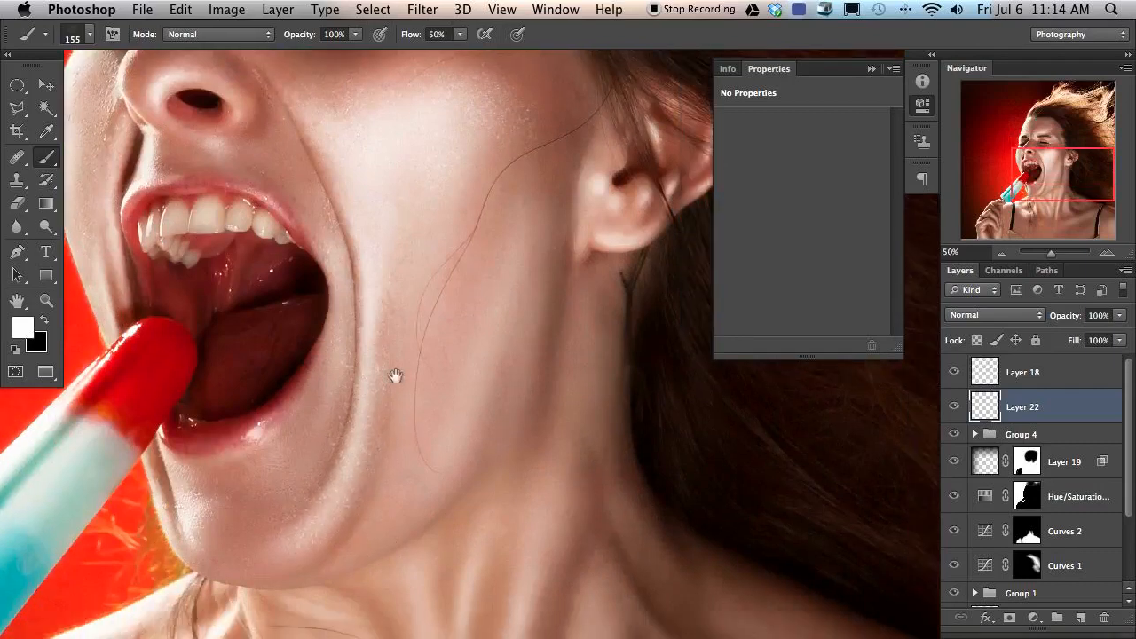
pyautogui.scroll(-5, 432, 446)
pyautogui.scroll(-4, 418, 309)
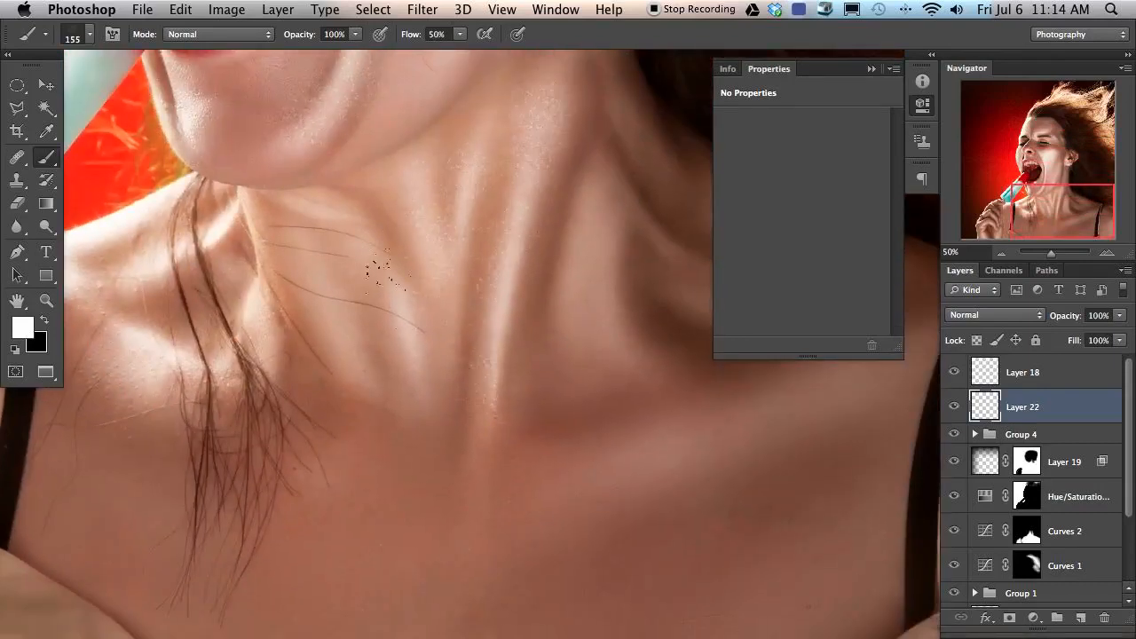
pyautogui.moveTo(607, 350); pyautogui.dragTo(606, 381)
pyautogui.moveTo(601, 438); pyautogui.dragTo(359, 440)
pyautogui.moveTo(276, 495); pyautogui.dragTo(343, 488)
pyautogui.click(572, 399)
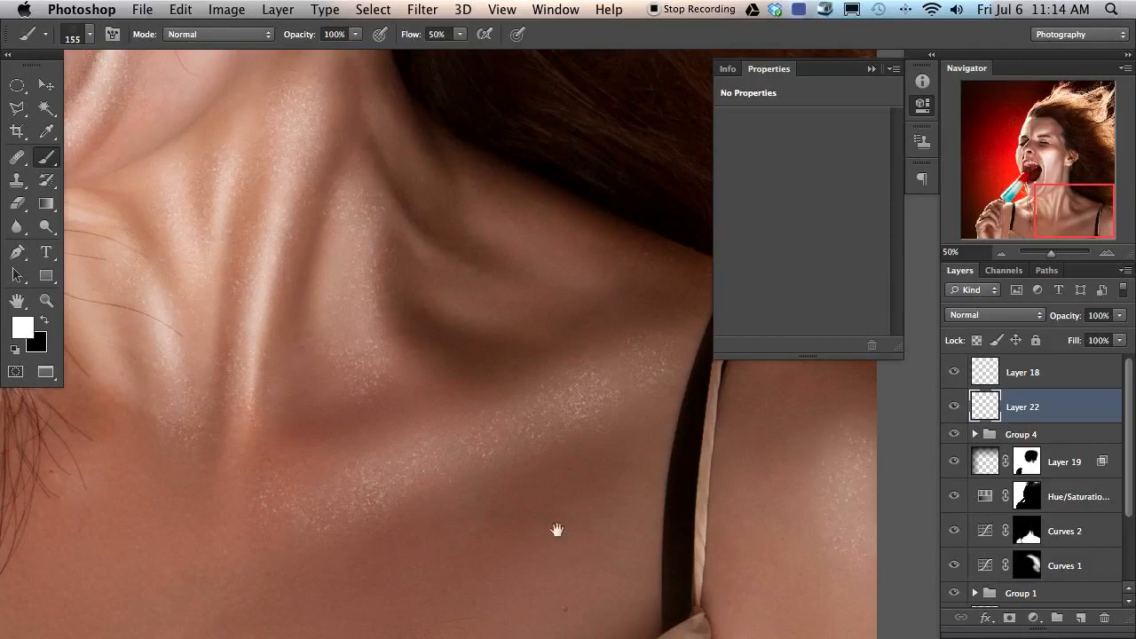
# Step: Continue the white speckles over the highlights around the inner eye, chin, near shoulder and hand
pyautogui.moveTo(342, 249); pyautogui.dragTo(583, 589)
pyautogui.moveTo(399, 81)
pyautogui.mouseDown()
pyautogui.moveTo(473, 456)
pyautogui.moveTo(500, 483)
pyautogui.mouseUp()
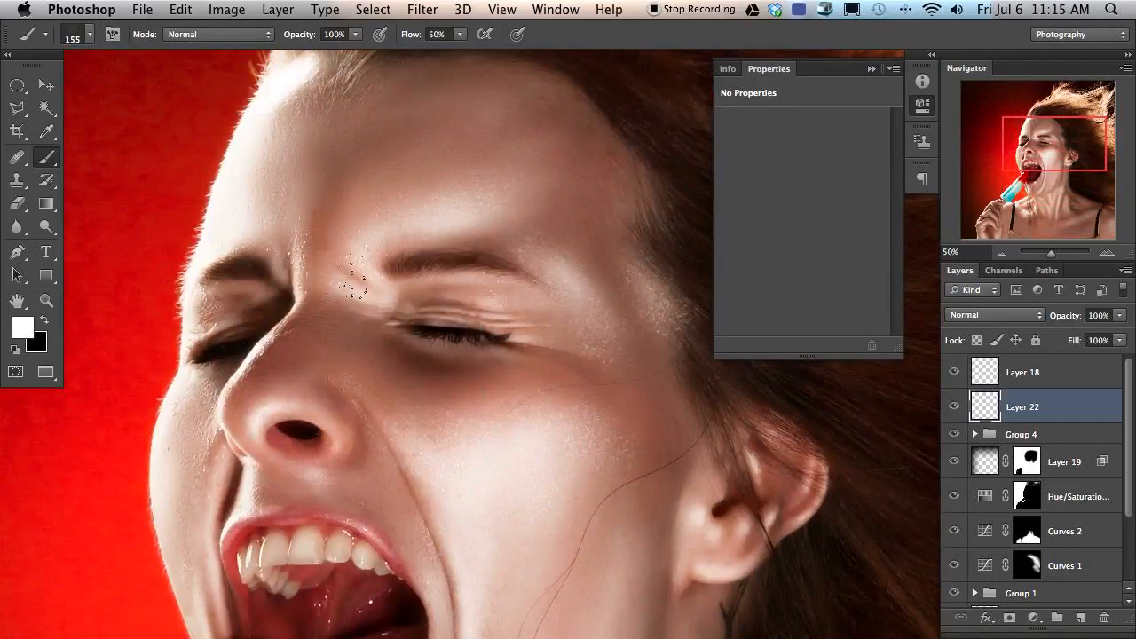
pyautogui.scroll(-5, 235, 409)
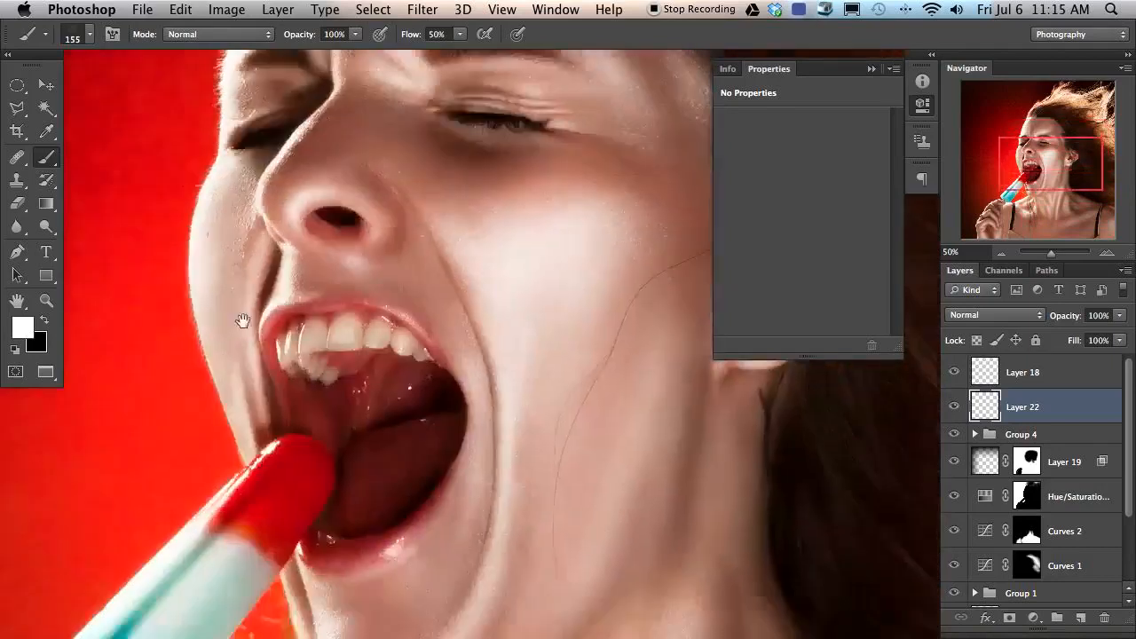
pyautogui.scroll(-10, 289, 512)
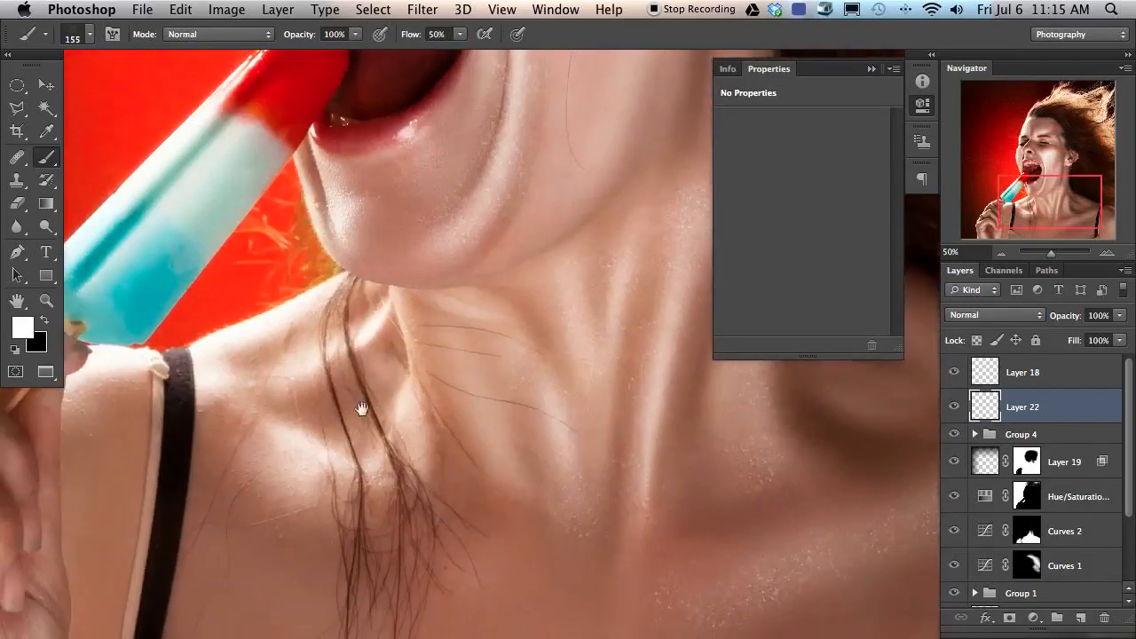
pyautogui.moveTo(252, 477)
pyautogui.mouseDown()
pyautogui.moveTo(357, 445)
pyautogui.moveTo(666, 202)
pyautogui.mouseUp()
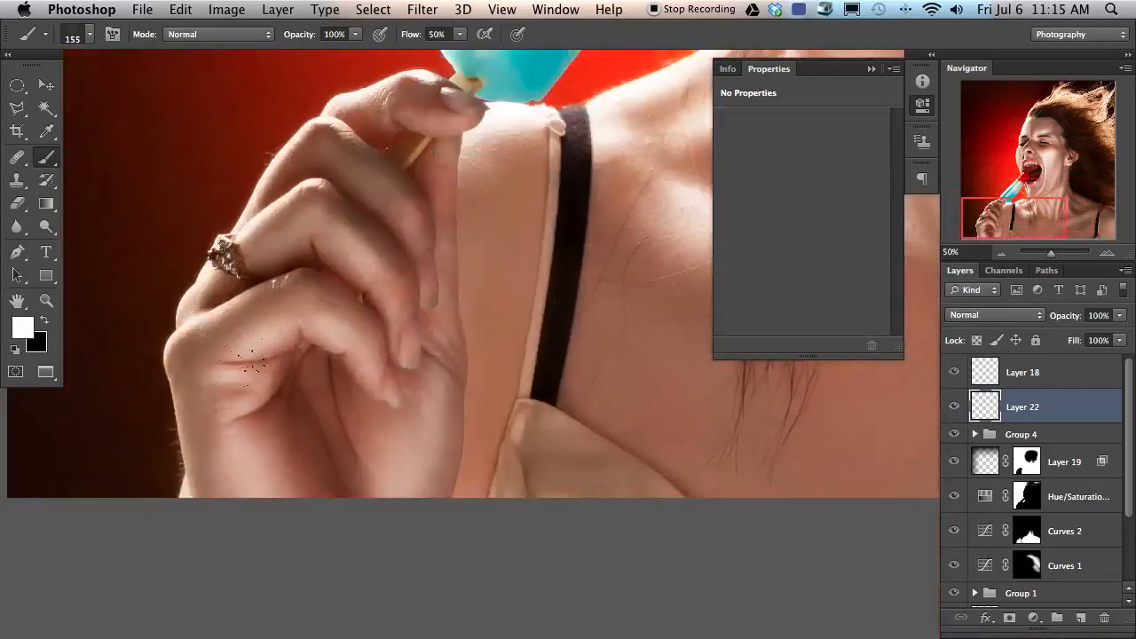
# Step: Add more white speckles to the highlights on the nose, cheek and forehead above the eyebrow
pyautogui.moveTo(583, 277); pyautogui.dragTo(240, 541)
pyautogui.moveTo(697, 216); pyautogui.dragTo(433, 484)
pyautogui.moveTo(379, 339)
pyautogui.mouseDown()
pyautogui.moveTo(498, 498)
pyautogui.moveTo(570, 560)
pyautogui.mouseUp()
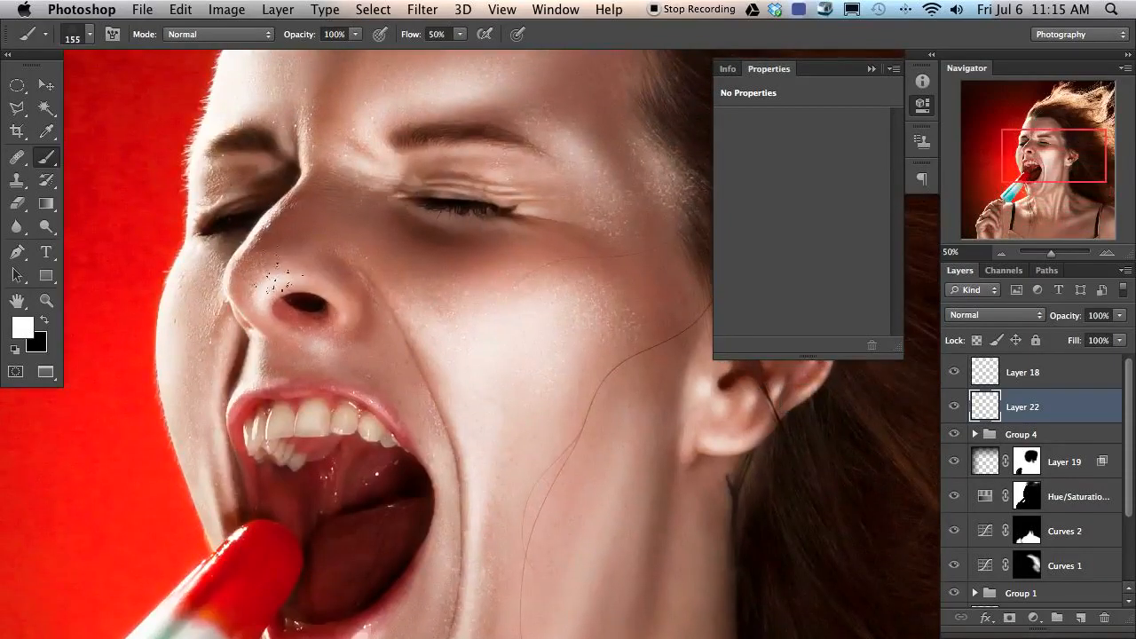
pyautogui.moveTo(383, 269); pyautogui.dragTo(388, 357)
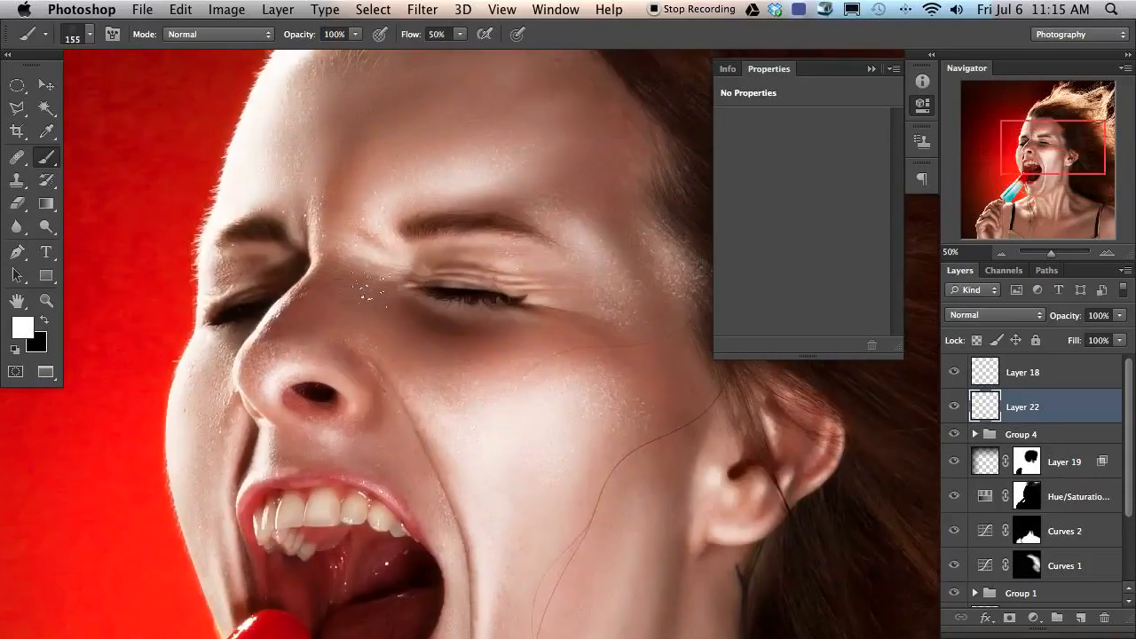
pyautogui.moveTo(586, 340); pyautogui.dragTo(497, 420)
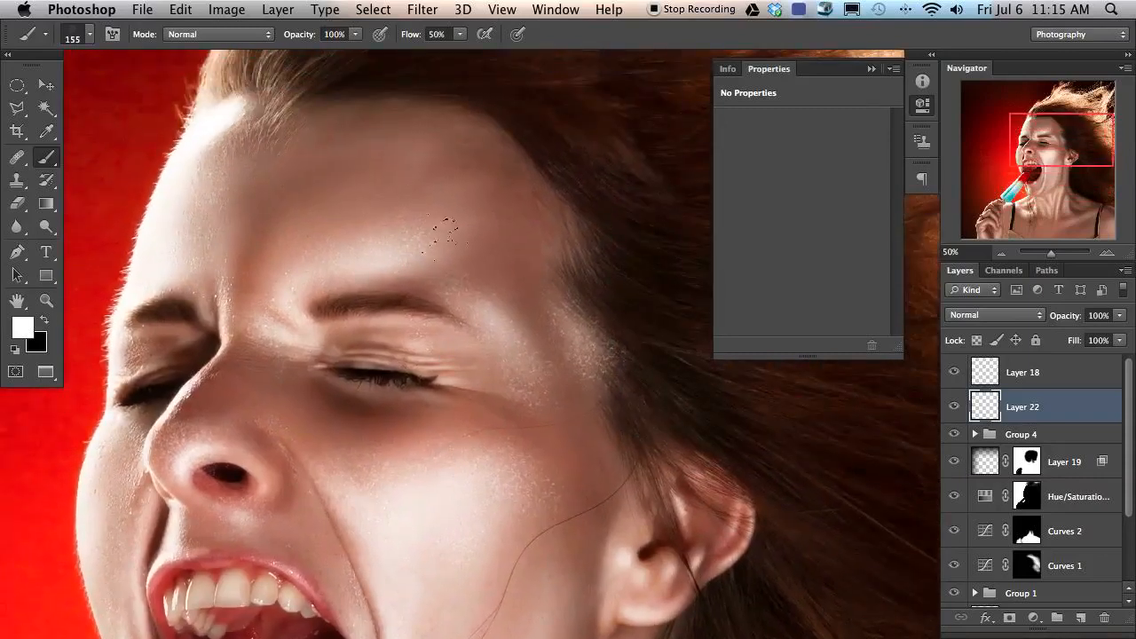
pyautogui.press('super+minus')
pyautogui.moveTo(309, 466); pyautogui.dragTo(281, 257)
pyautogui.moveTo(296, 347)
pyautogui.mouseDown()
pyautogui.moveTo(339, 351)
pyautogui.moveTo(359, 401)
pyautogui.mouseUp()
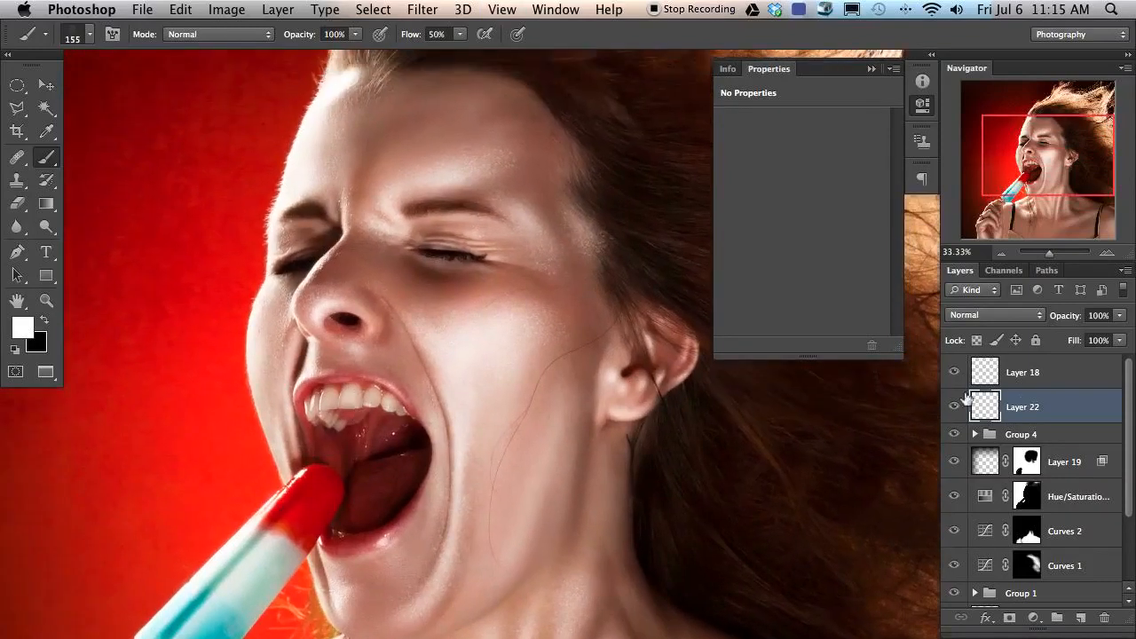
# Step: Restrict Layer 22 with Blend If by splitting the underlying layer's dark slider to 75 / 246
pyautogui.doubleClick(1074, 406)
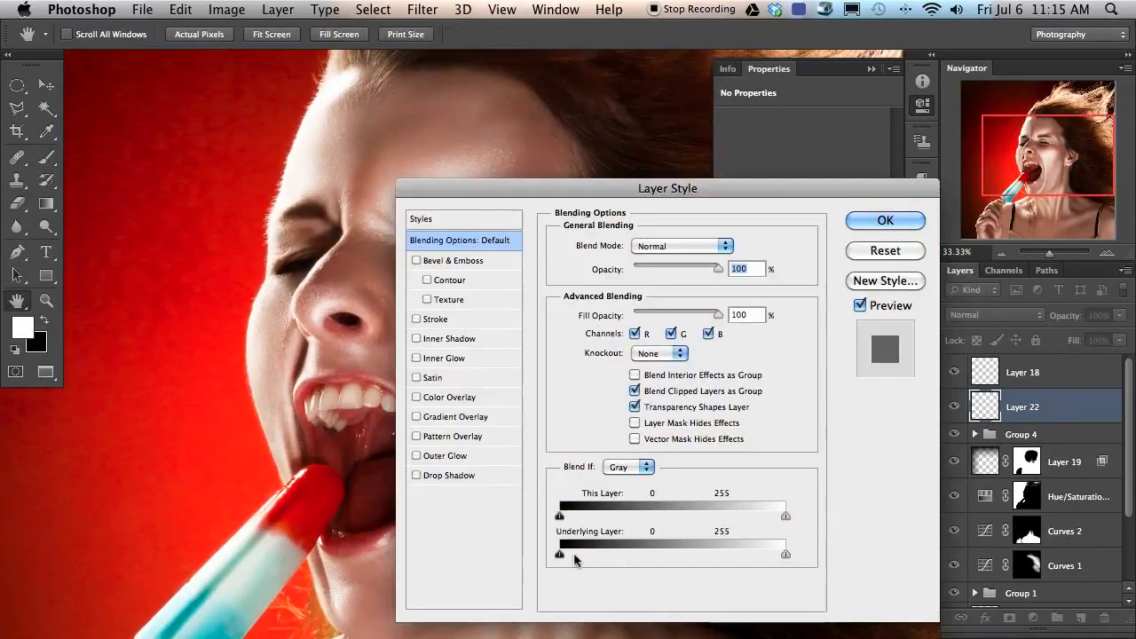
pyautogui.moveTo(561, 555); pyautogui.dragTo(817, 558)
pyautogui.moveTo(560, 557)
pyautogui.mouseDown()
pyautogui.moveTo(645, 552)
pyautogui.moveTo(609, 550)
pyautogui.moveTo(629, 551)
pyautogui.mouseUp()
pyautogui.click(885, 221)
# Step: Compare the face and cheek with the white speckle layer hidden and shown
pyautogui.press('super+equal')
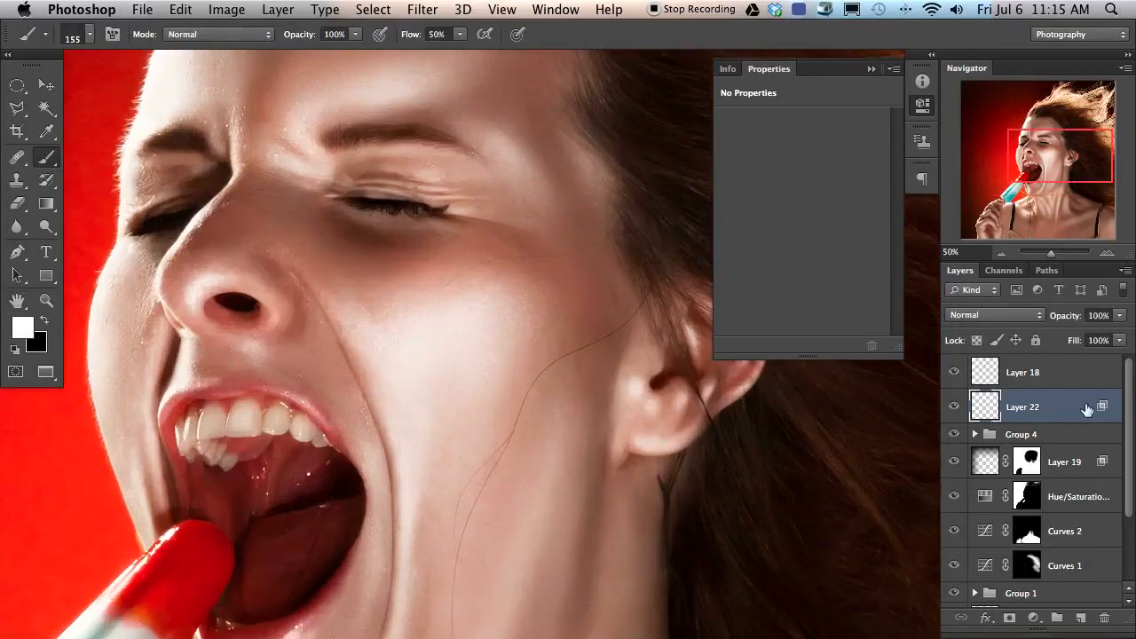
pyautogui.click(954, 406)
pyautogui.click(954, 406)
pyautogui.click(955, 406)
pyautogui.click(955, 406)
pyautogui.moveTo(289, 273); pyautogui.dragTo(362, 222)
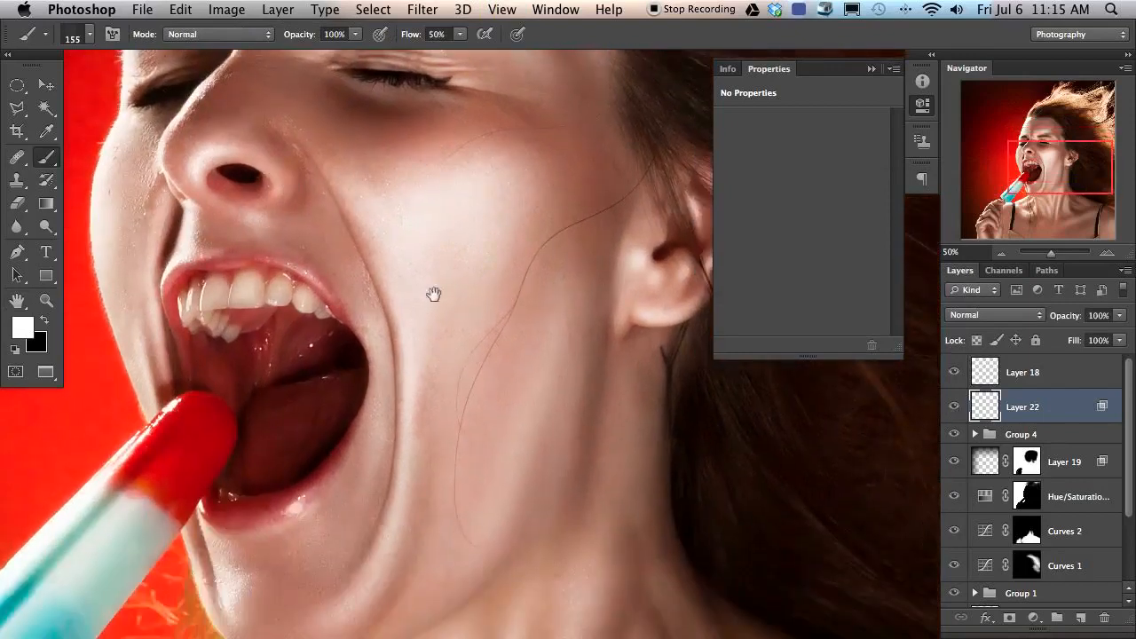
pyautogui.click(954, 407)
pyautogui.click(954, 406)
pyautogui.click(954, 407)
pyautogui.click(954, 407)
# Step: Readjust Layer 22's Blend If, extending the underlying layer's split dark slider to 255 and raising its lower half slightly
pyautogui.doubleClick(1060, 402)
pyautogui.moveTo(733, 187); pyautogui.dragTo(876, 187)
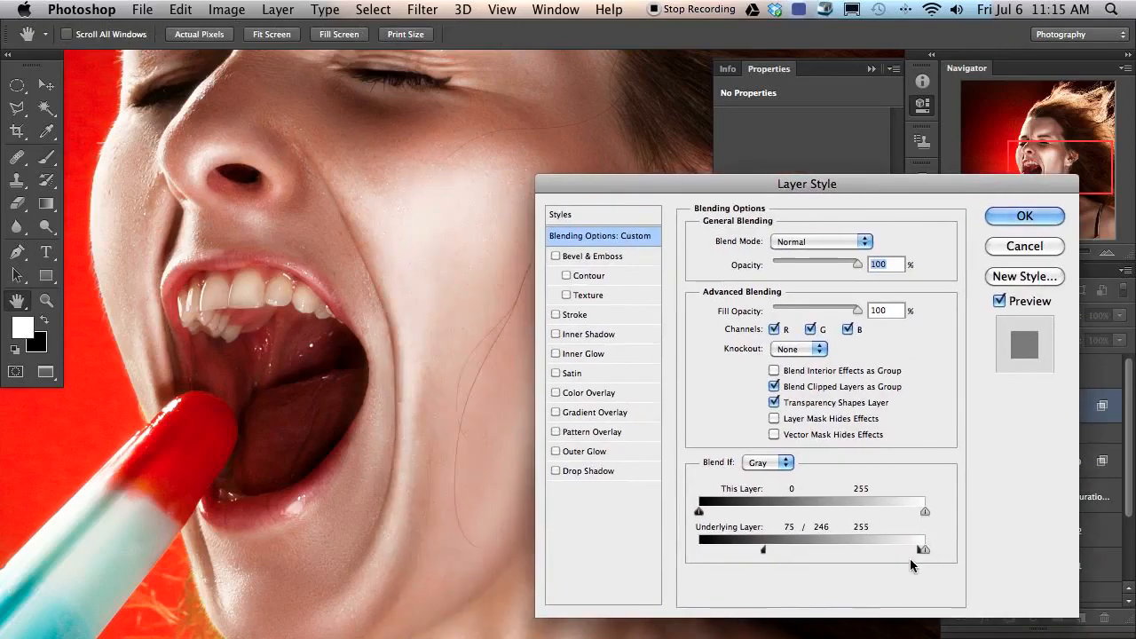
pyautogui.moveTo(917, 550); pyautogui.dragTo(503, 487)
pyautogui.moveTo(432, 209); pyautogui.dragTo(403, 293)
pyautogui.moveTo(523, 188); pyautogui.dragTo(467, 180)
pyautogui.moveTo(699, 549); pyautogui.dragTo(924, 550)
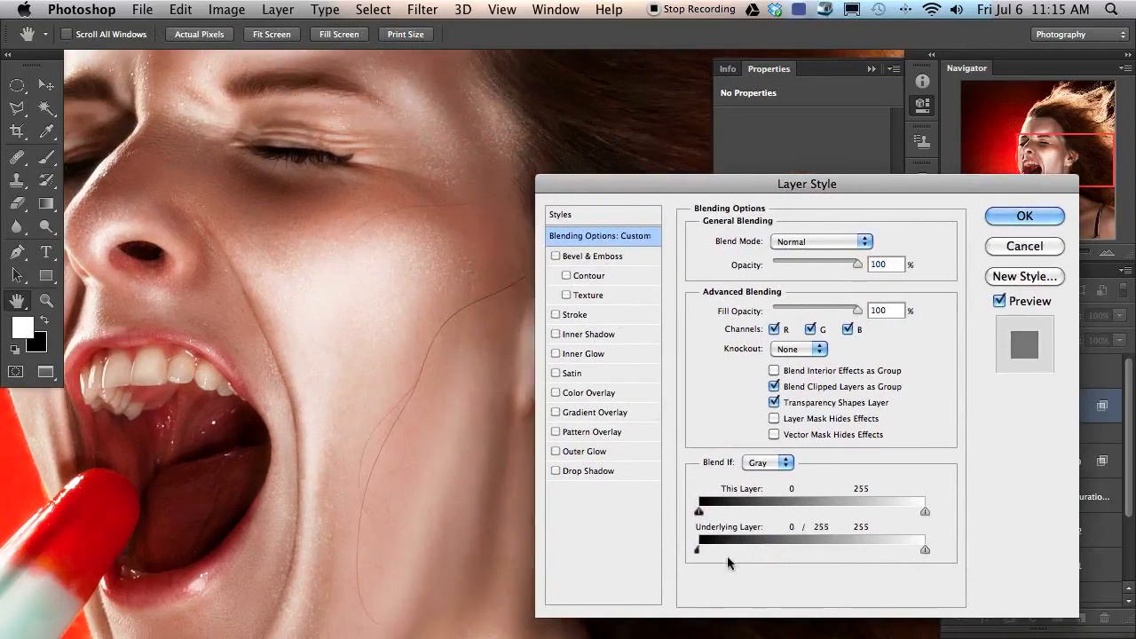
pyautogui.moveTo(698, 550); pyautogui.dragTo(725, 547)
pyautogui.click(1024, 216)
# Step: Add a white layer mask to Layer 22 and set the speckle brush's spacing to 64%
pyautogui.press('b')
pyautogui.click(1025, 407)
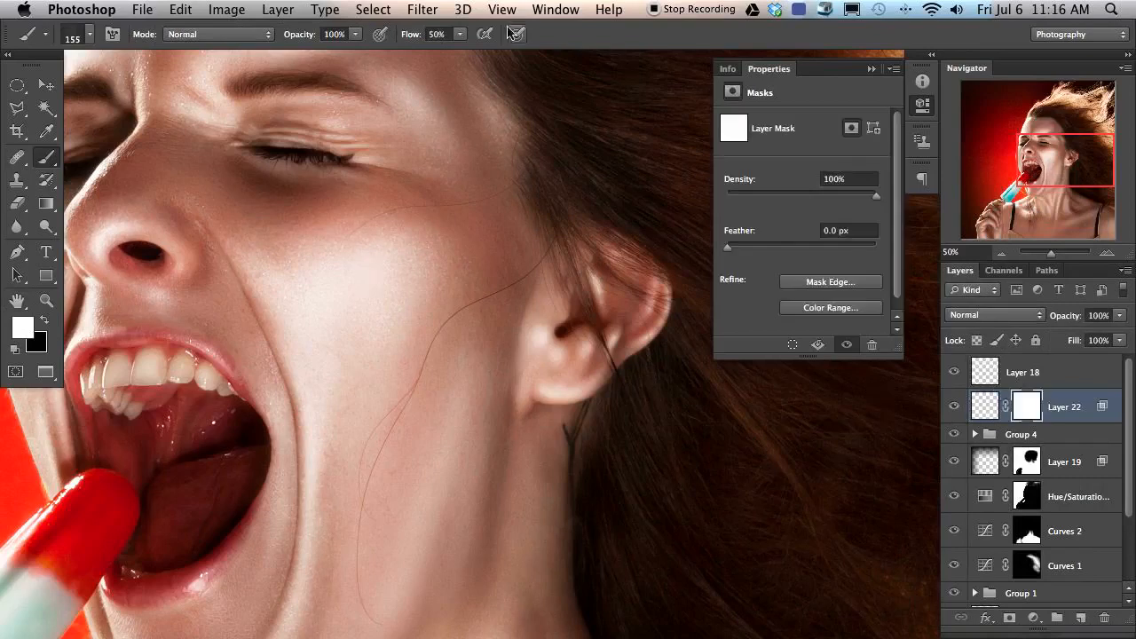
pyautogui.click(552, 10)
pyautogui.click(584, 168)
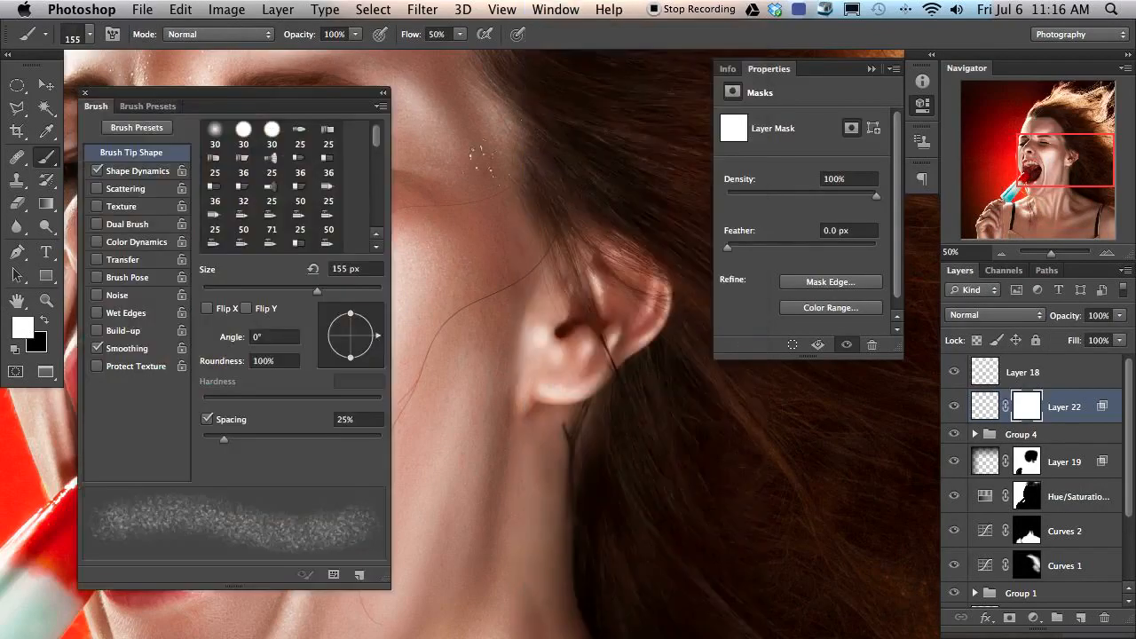
pyautogui.moveTo(223, 441); pyautogui.dragTo(259, 444)
# Step: Paint black speckles on the layer mask over the chin and face highlights, reducing the brush size to 119 px
pyautogui.hscroll(-5, 472, 406)
pyautogui.scroll(-3, 472, 406)
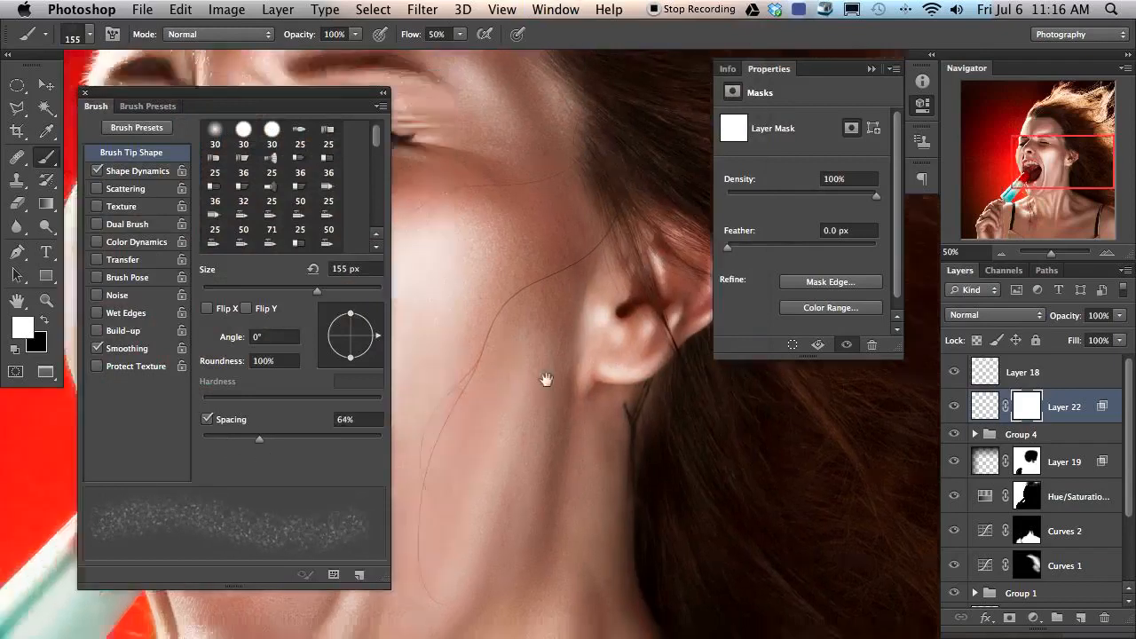
pyautogui.press('x')
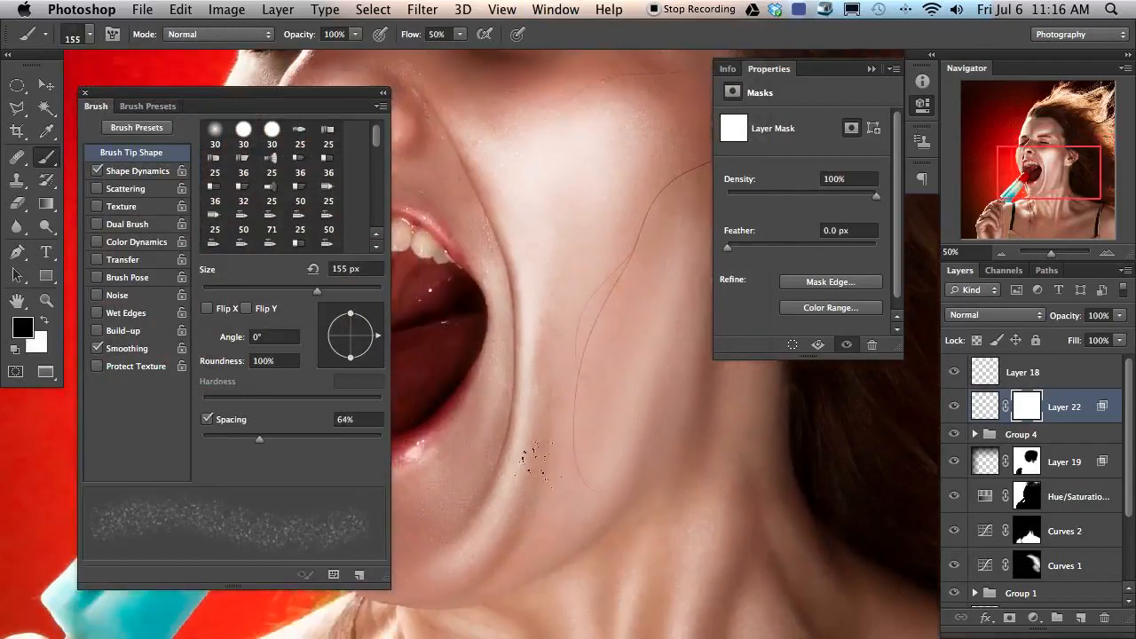
pyautogui.moveTo(529, 513); pyautogui.dragTo(513, 513)
pyautogui.scroll(5, 565, 208)
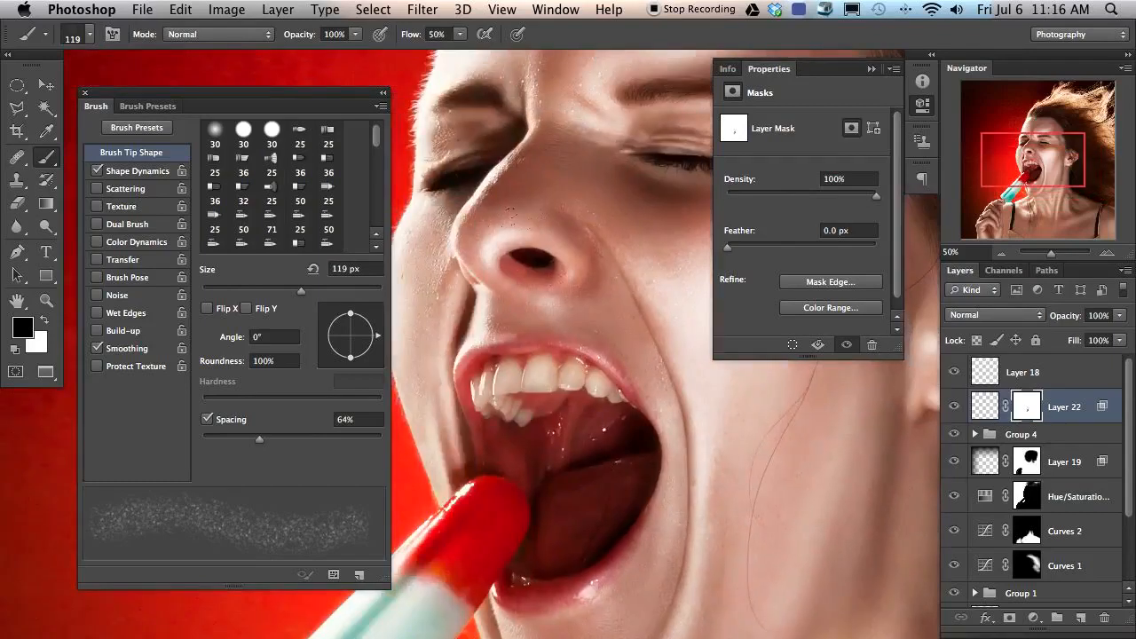
pyautogui.scroll(5, 497, 213)
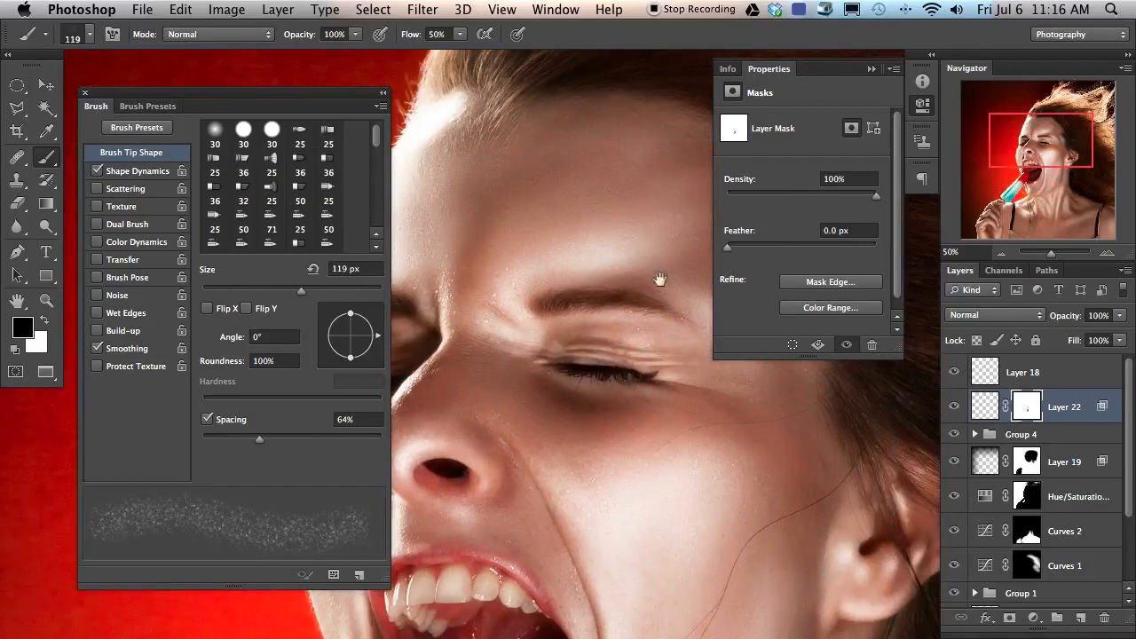
pyautogui.hscroll(4, 652, 242)
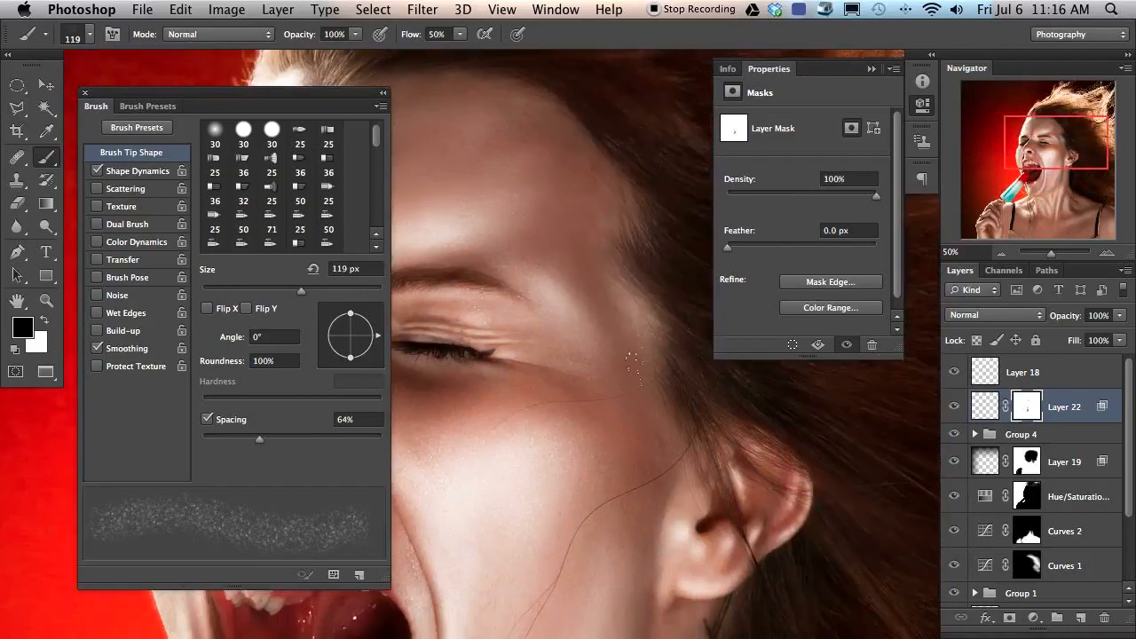
pyautogui.scroll(-5, 643, 299)
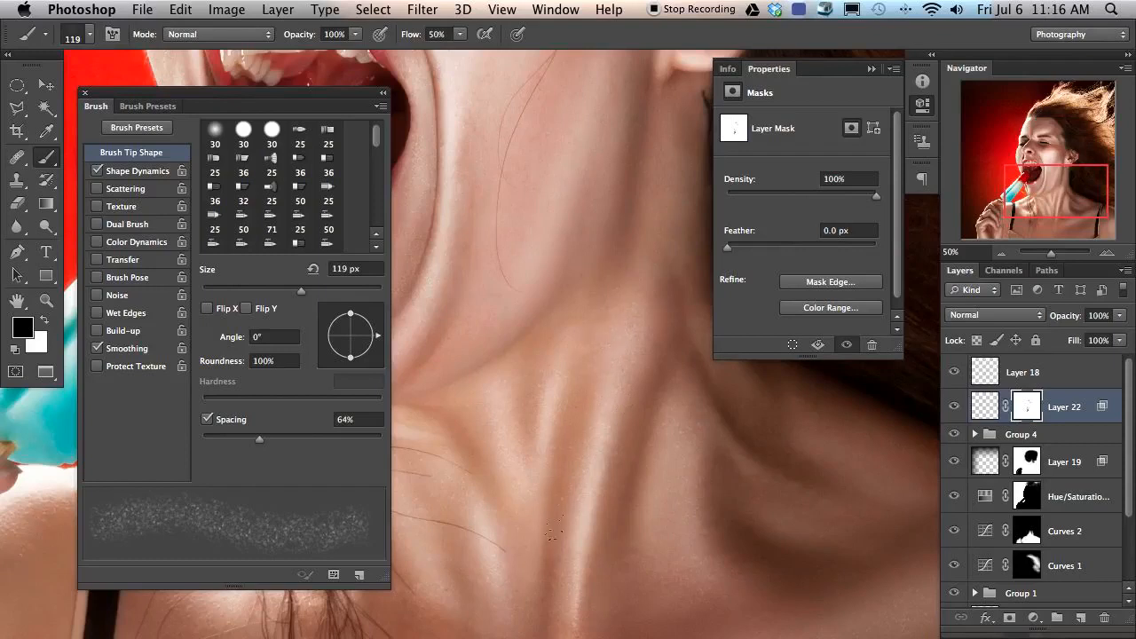
# Step: Check the speckle mask on its own and continue masking the white speckles along the neck and collarbone
pyautogui.keyDown('alt'); pyautogui.click(1027, 410); pyautogui.keyUp('alt')
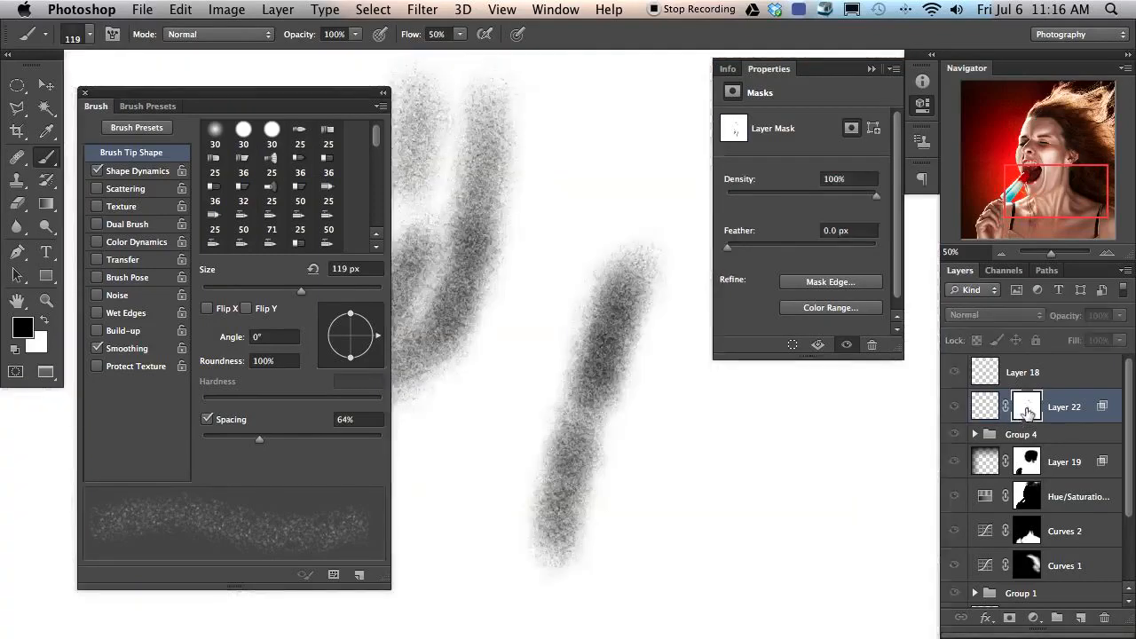
pyautogui.keyDown('alt'); pyautogui.click(1027, 410); pyautogui.keyUp('alt')
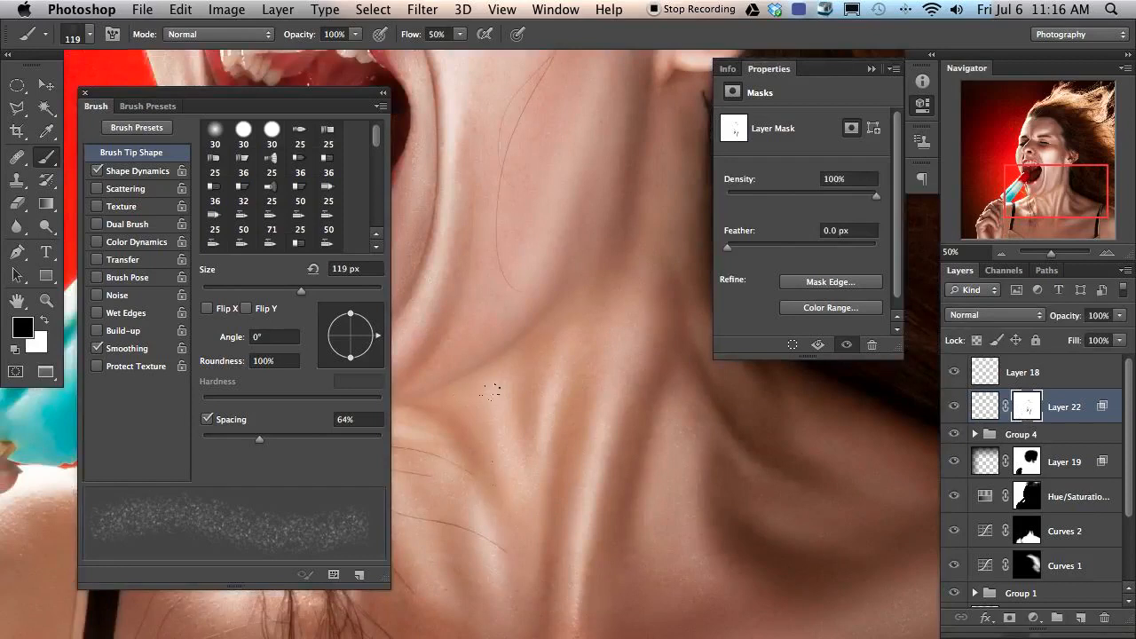
pyautogui.scroll(-3, 499, 399)
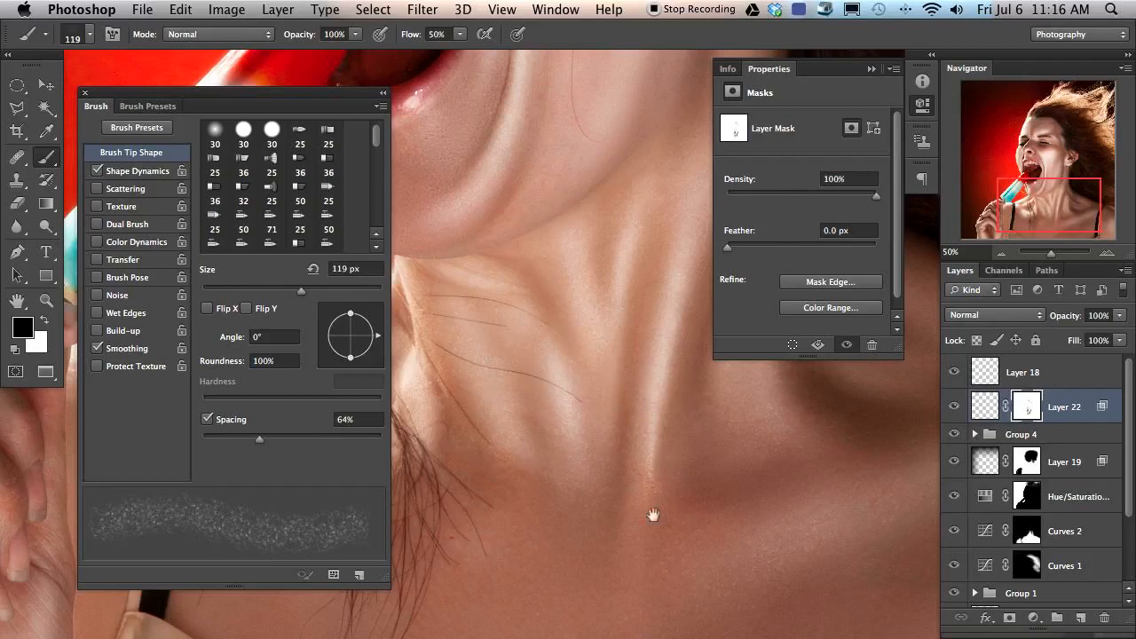
pyautogui.moveTo(679, 533); pyautogui.dragTo(435, 547)
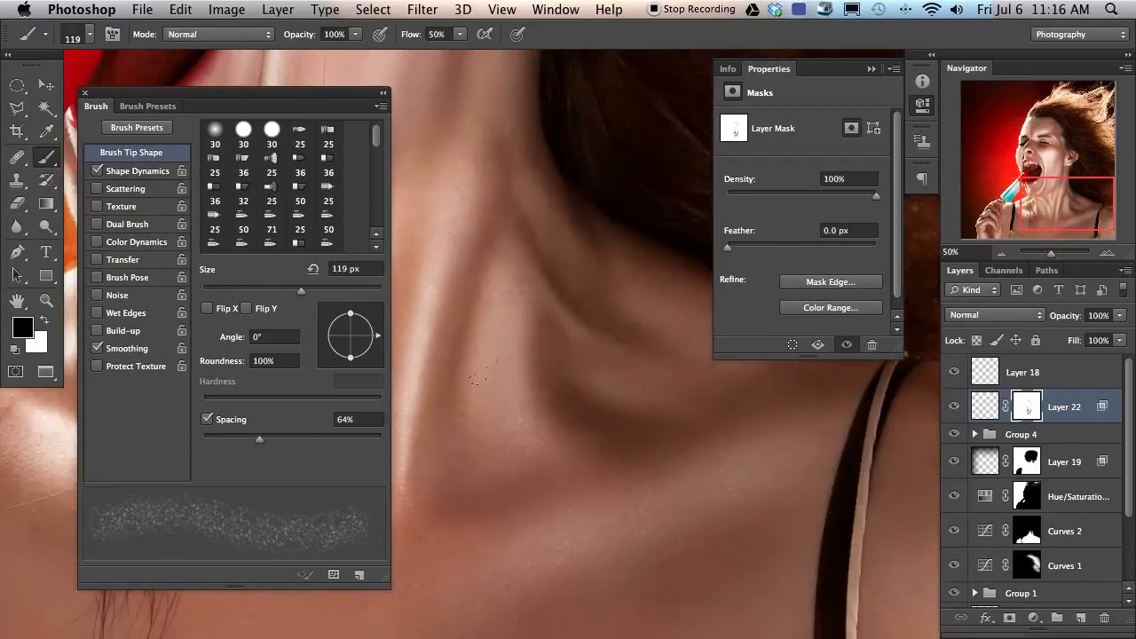
pyautogui.moveTo(497, 293); pyautogui.dragTo(572, 514)
pyautogui.moveTo(563, 272); pyautogui.dragTo(591, 441)
pyautogui.moveTo(596, 351); pyautogui.dragTo(533, 482)
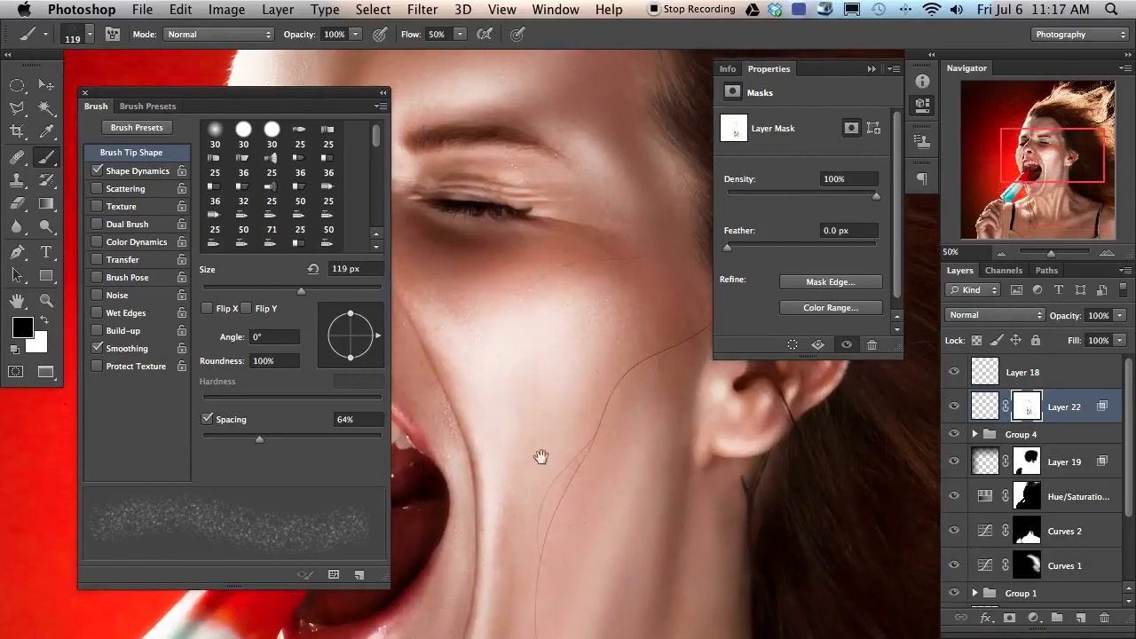
# Step: Add a new empty layer above Layer 22 and sample a reddish-brown skin tone beside the eye as the brush colour
pyautogui.press('super+alt+shift+n')
pyautogui.press('x')
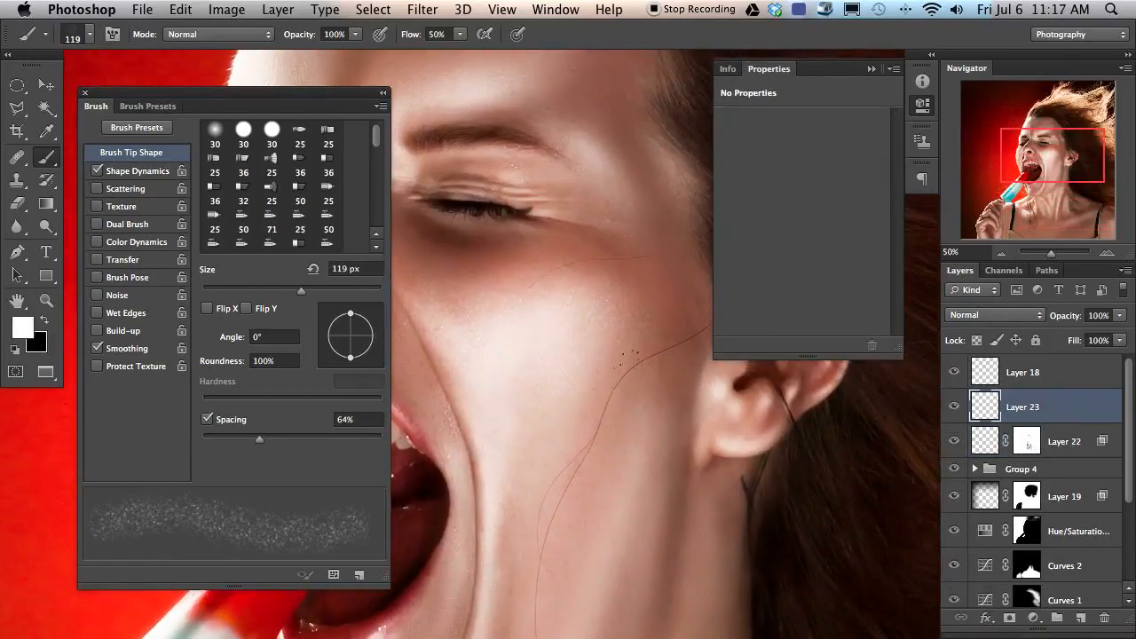
pyautogui.keyDown('alt'); pyautogui.click(644, 274); pyautogui.keyUp('alt')
pyautogui.keyDown('alt'); pyautogui.click(640, 276); pyautogui.keyUp('alt')
pyautogui.keyDown('alt'); pyautogui.click(637, 281); pyautogui.keyUp('alt')
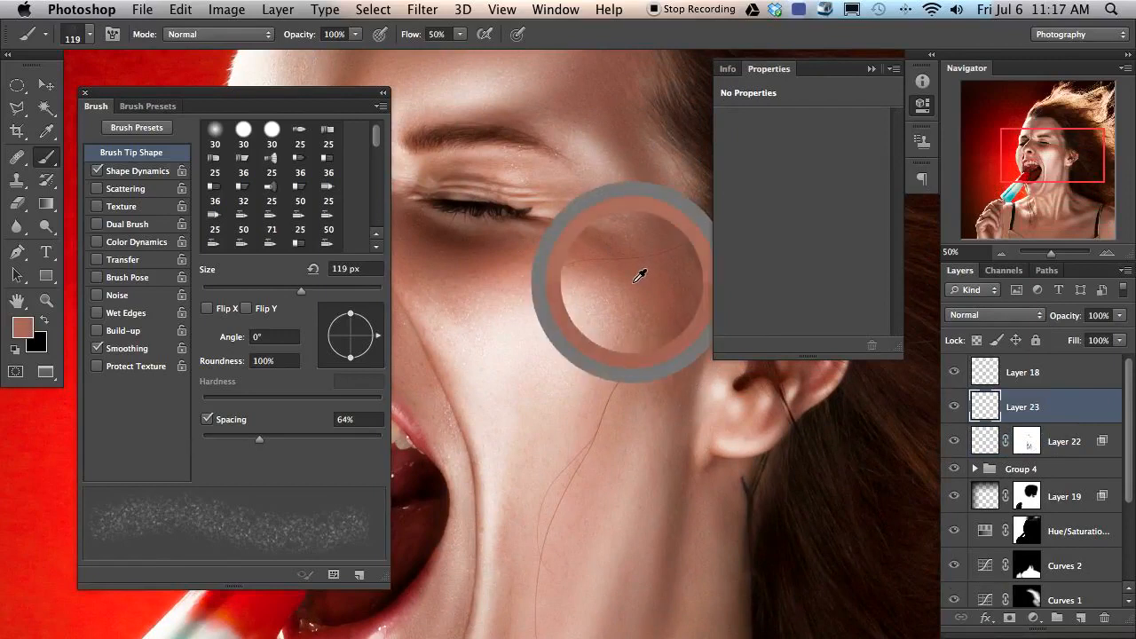
# Step: Set Layer 23's blend mode to Multiply and clear the brush settings and properties off the canvas
pyautogui.click(1022, 316)
pyautogui.click(1010, 359)
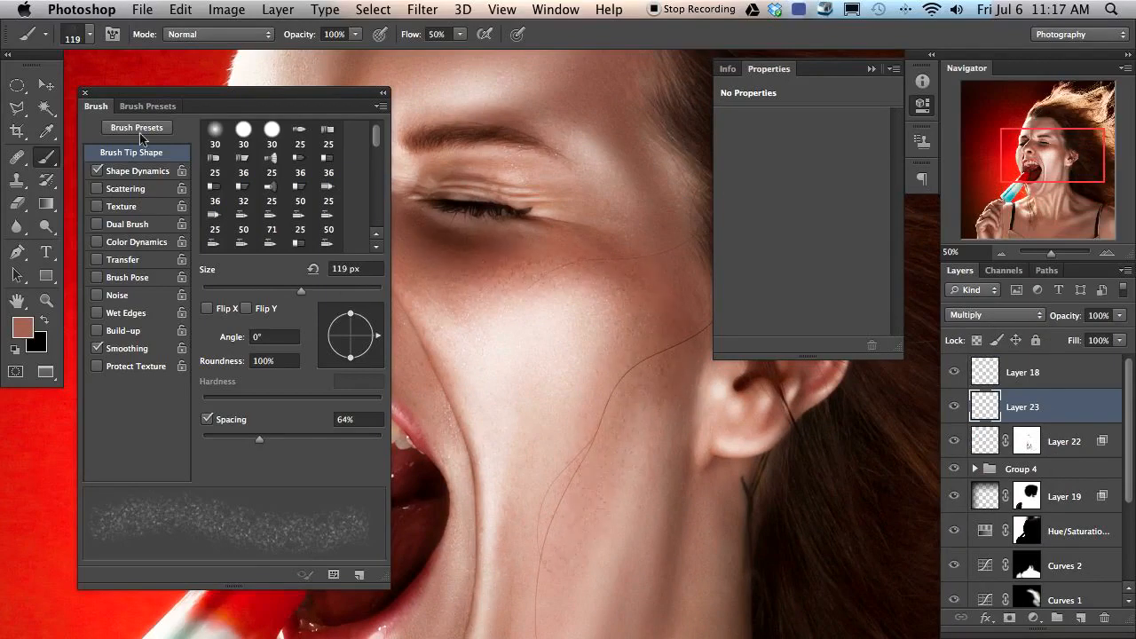
pyautogui.click(85, 92)
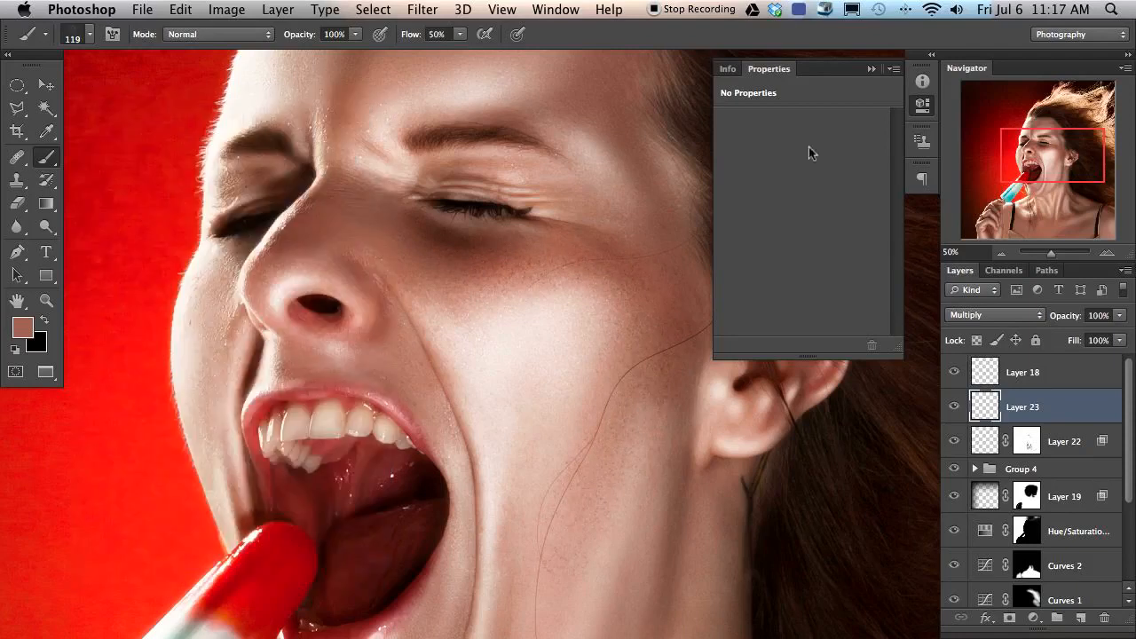
pyautogui.click(925, 106)
# Step: Paint reddish-brown speckles on Layer 23 along the shadowed jaw, neck and collarbone
pyautogui.moveTo(563, 419); pyautogui.dragTo(600, 437)
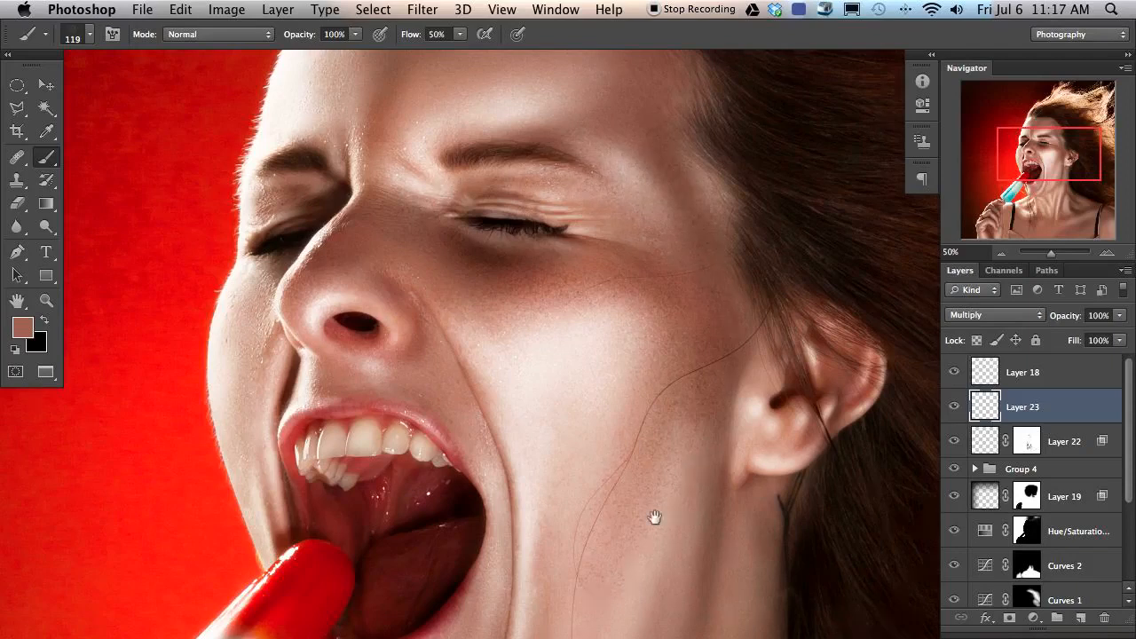
pyautogui.scroll(-6, 660, 512)
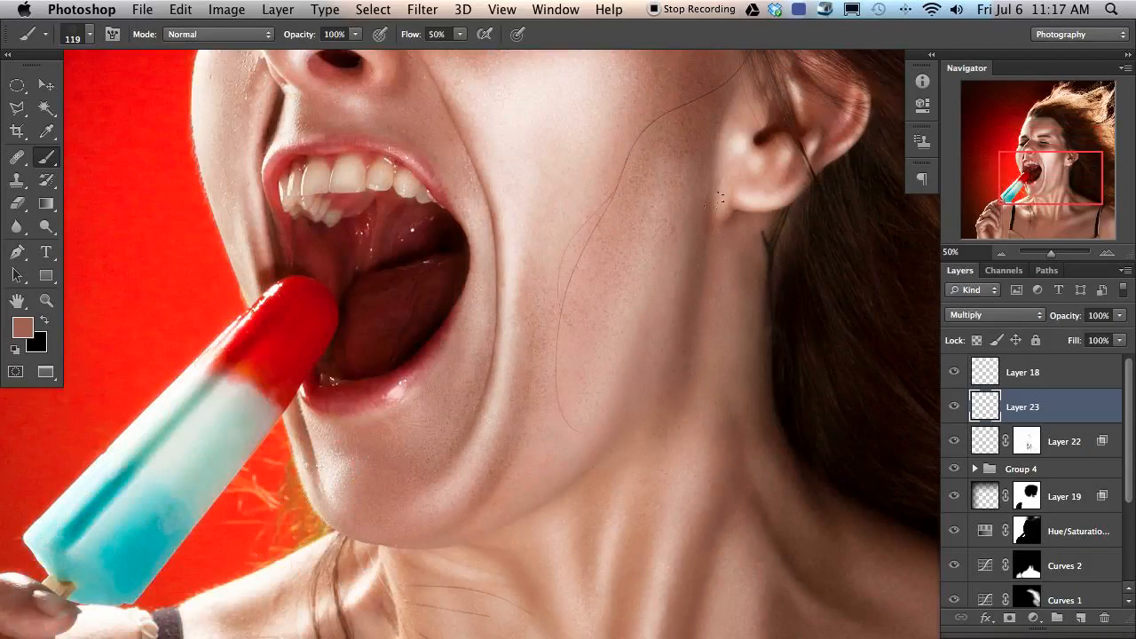
pyautogui.scroll(-5, 669, 318)
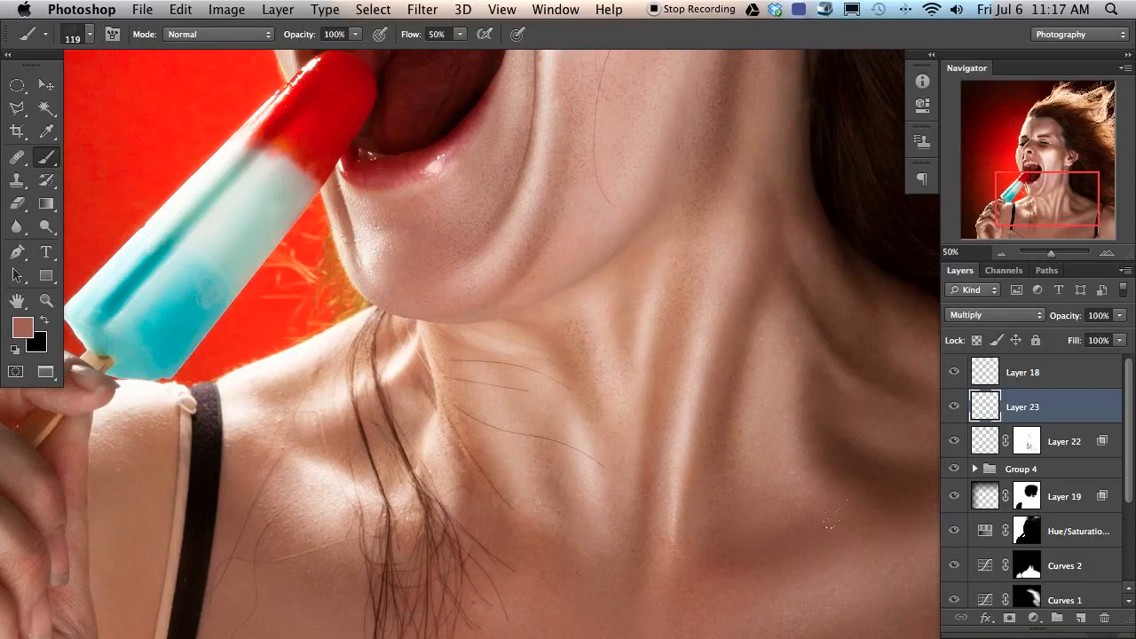
pyautogui.scroll(-6, 893, 499)
pyautogui.hscroll(5, 894, 498)
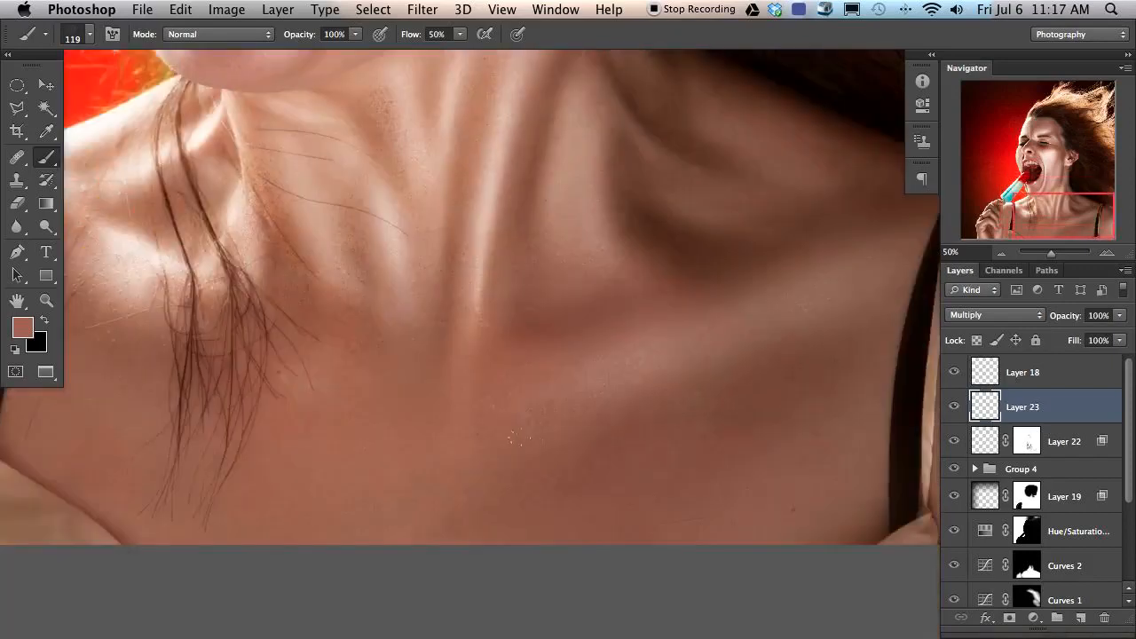
pyautogui.scroll(15, 629, 398)
pyautogui.hscroll(-5, 629, 398)
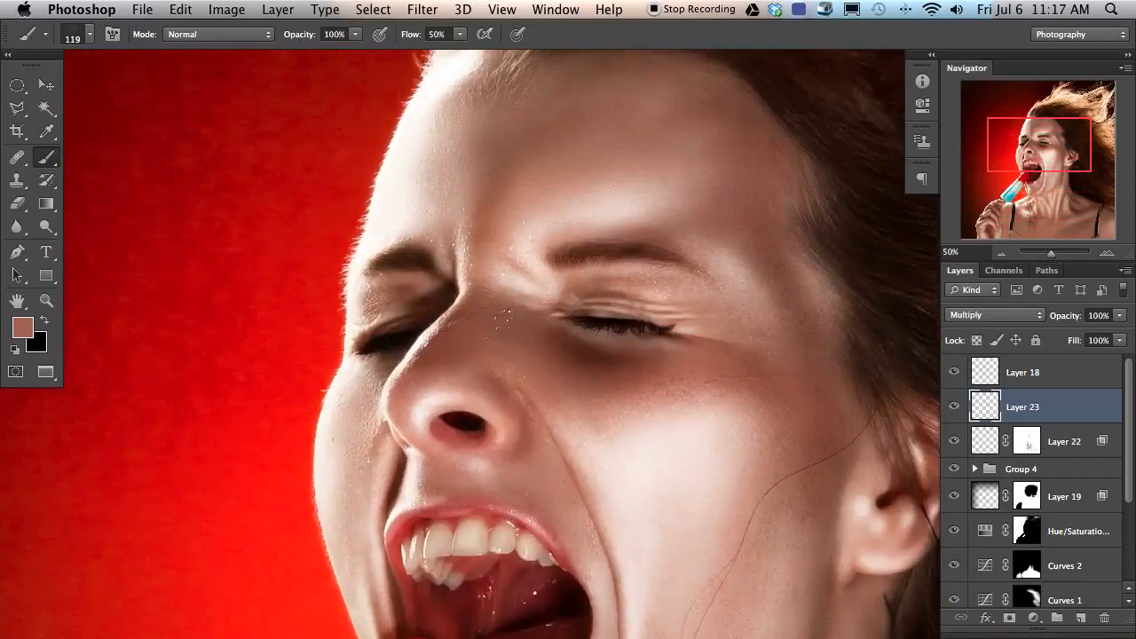
# Step: Paint more darker speckles on Layer 23 over the nose, the skin around the mouth and the cheek
pyautogui.moveTo(524, 290); pyautogui.dragTo(526, 356)
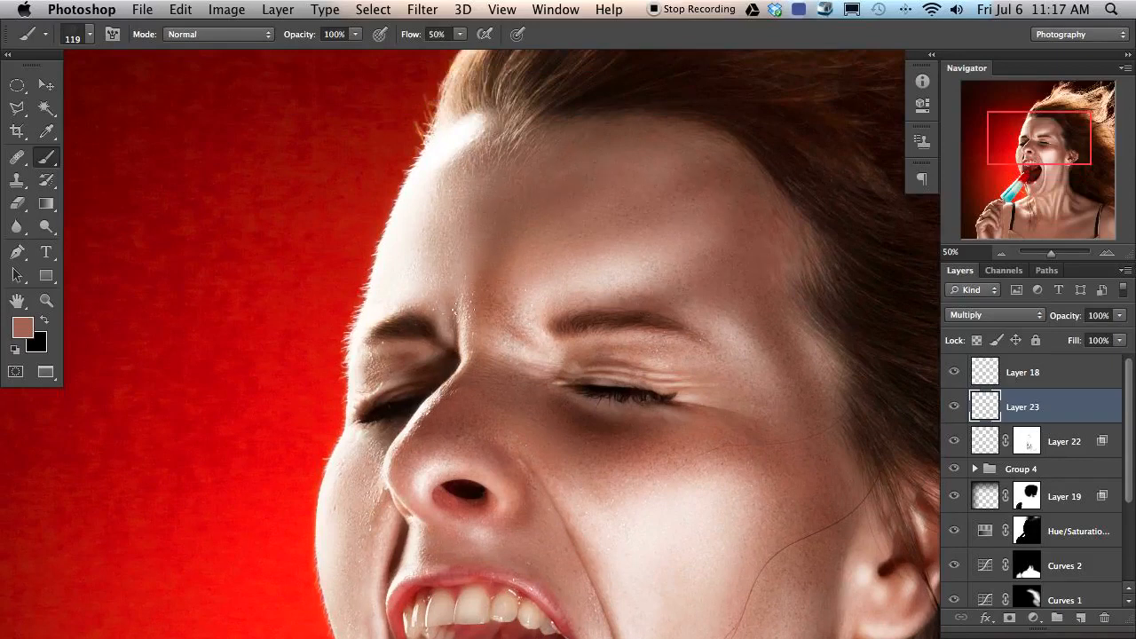
pyautogui.moveTo(573, 420); pyautogui.dragTo(545, 264)
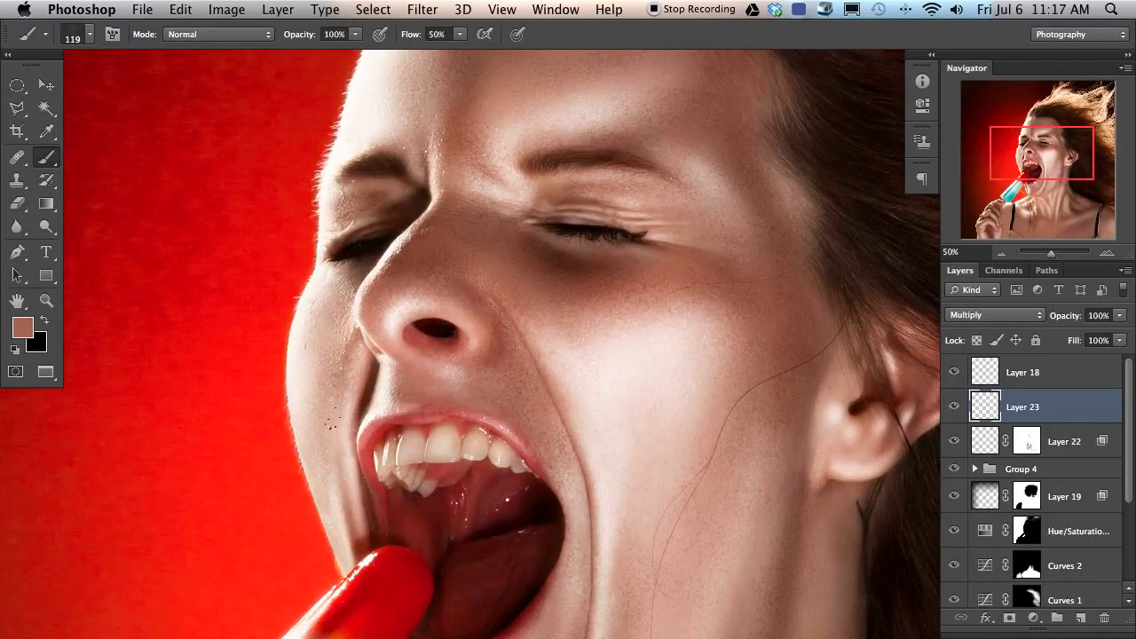
pyautogui.moveTo(465, 493)
pyautogui.mouseDown()
pyautogui.moveTo(282, 309)
pyautogui.moveTo(343, 371)
pyautogui.mouseUp()
pyautogui.moveTo(510, 227)
pyautogui.mouseDown()
pyautogui.moveTo(535, 435)
pyautogui.moveTo(592, 395)
pyautogui.mouseUp()
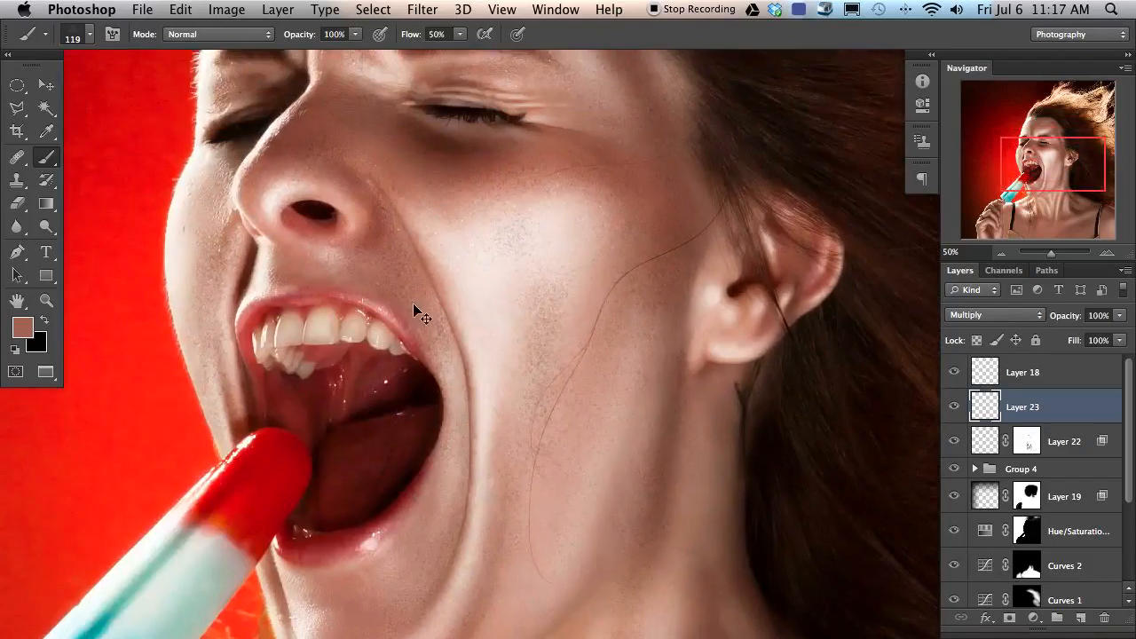
# Step: Compare the whole face with and without the Layer 23 speckles
pyautogui.press('super+minus')
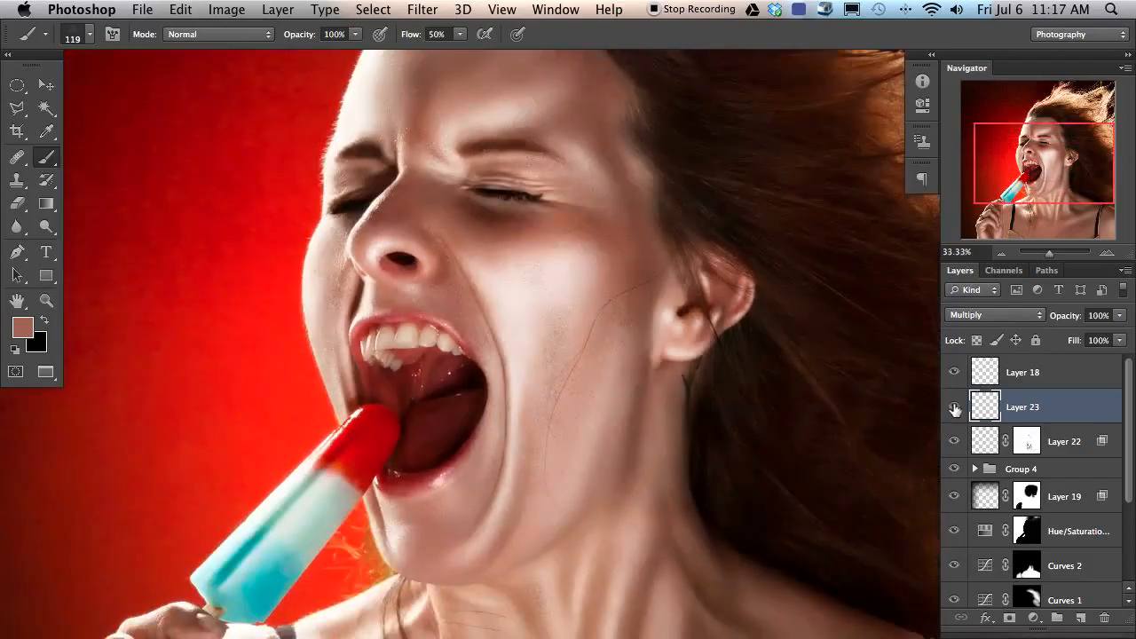
pyautogui.click(954, 406)
pyautogui.click(954, 406)
pyautogui.click(955, 406)
pyautogui.click(954, 406)
# Step: Split Layer 23's Blend If white point for the underlying layer to 4 / 255 so the speckles fade out of the highlights
pyautogui.doubleClick(1065, 409)
pyautogui.moveTo(412, 278); pyautogui.dragTo(159, 293)
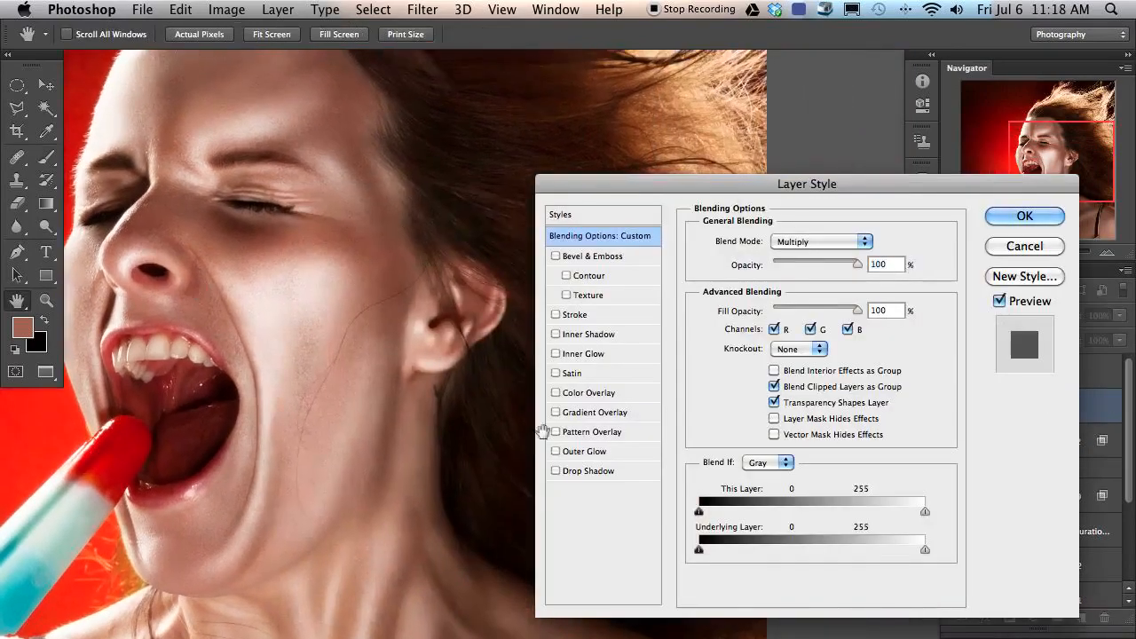
pyautogui.moveTo(923, 549); pyautogui.dragTo(701, 539)
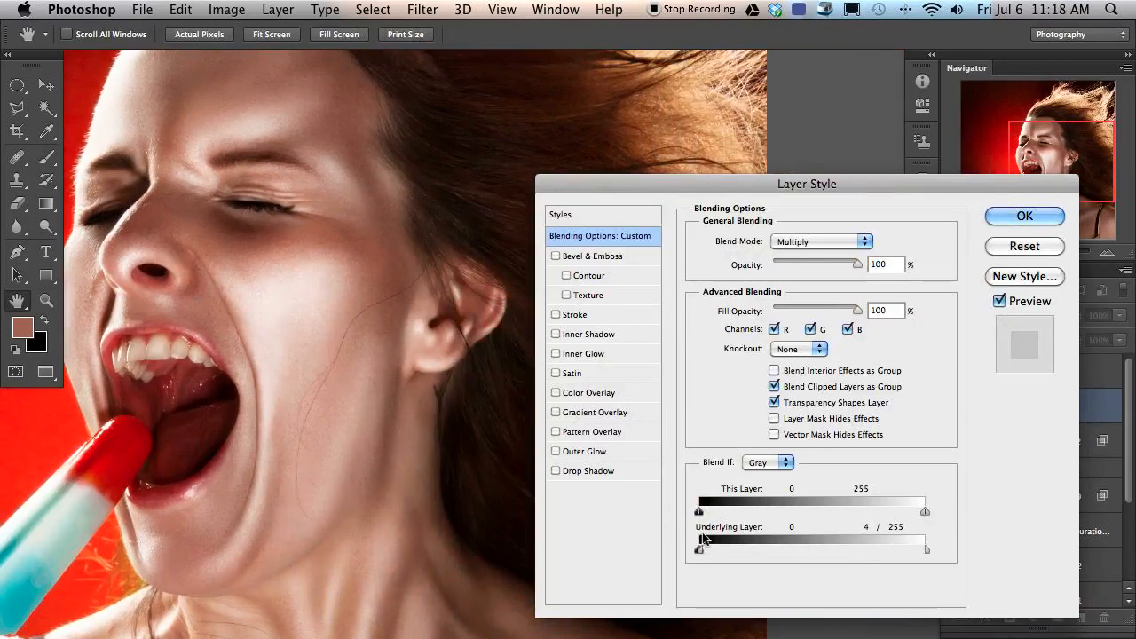
pyautogui.press('Return')
pyautogui.press('b')
# Step: Examine the cheek, eye and mouth with Layer 23 hidden and shown to judge the blended speckles
pyautogui.click(953, 407)
pyautogui.click(952, 406)
pyautogui.click(952, 406)
pyautogui.click(953, 406)
pyautogui.click(953, 407)
pyautogui.click(951, 408)
pyautogui.click(951, 409)
pyautogui.click(951, 408)
pyautogui.press('super+plus')
pyautogui.press('super+plus')
pyautogui.moveTo(251, 398); pyautogui.dragTo(716, 500)
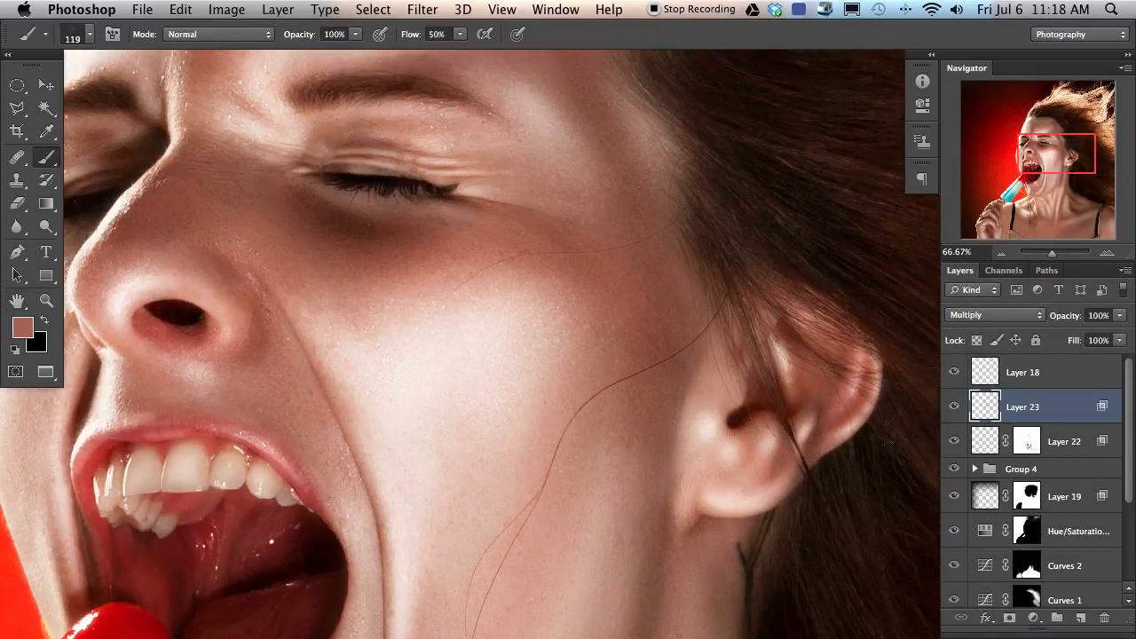
pyautogui.click(952, 406)
pyautogui.click(953, 408)
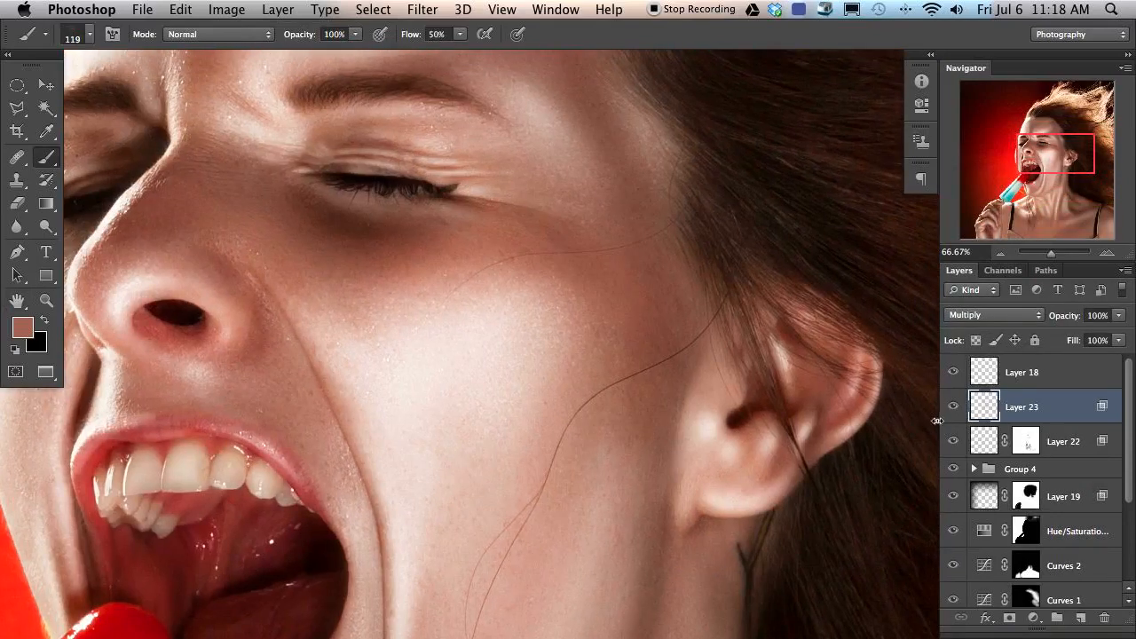
pyautogui.click(953, 408)
pyautogui.click(953, 416)
pyautogui.moveTo(957, 420)
pyautogui.mouseDown()
pyautogui.moveTo(962, 437)
pyautogui.moveTo(954, 413)
pyautogui.mouseUp()
# Step: Group Layer 22 and Layer 23 and lower the group's opacity to 85%
pyautogui.scroll(-3, 623, 354)
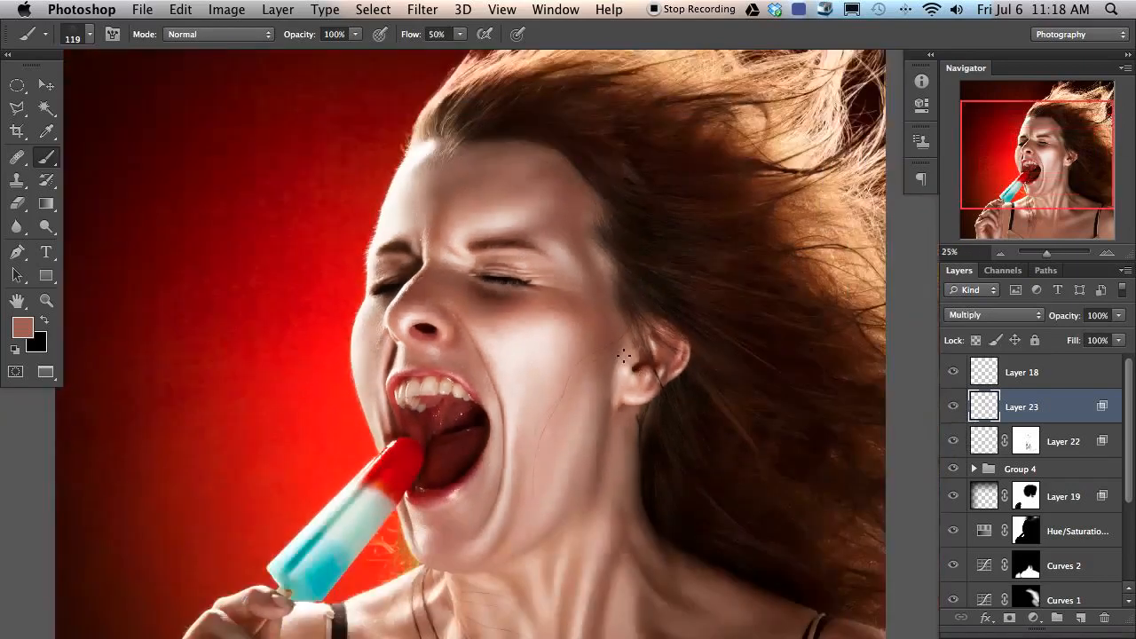
pyautogui.moveTo(553, 404); pyautogui.dragTo(533, 366)
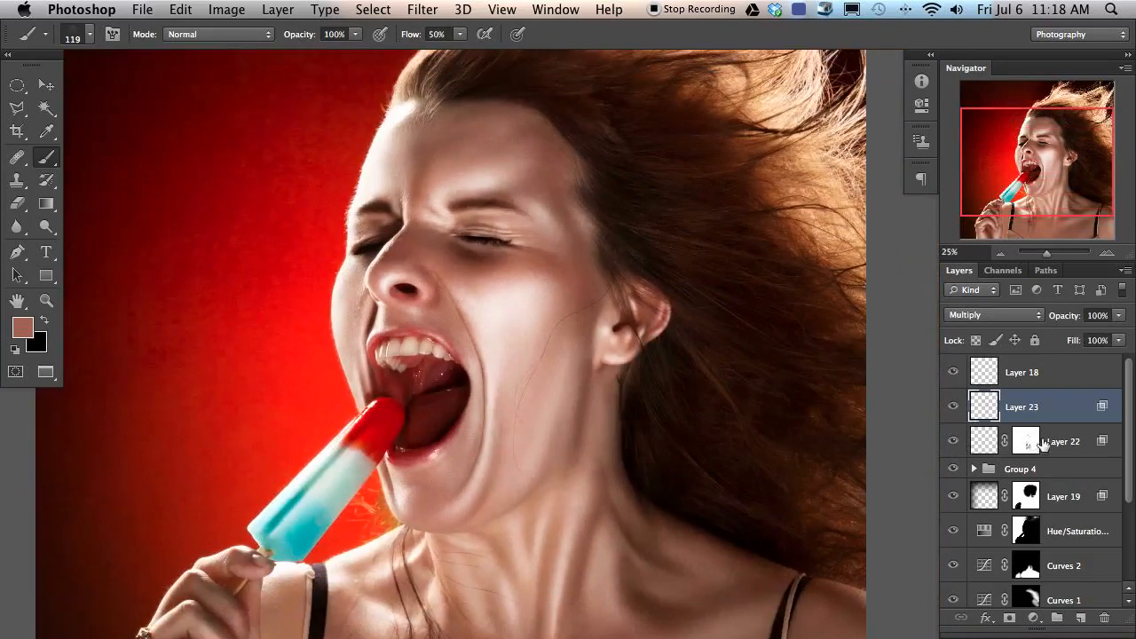
pyautogui.keyDown('shift'); pyautogui.click(1065, 448); pyautogui.keyUp('shift')
pyautogui.moveTo(1073, 321); pyautogui.dragTo(1056, 325)
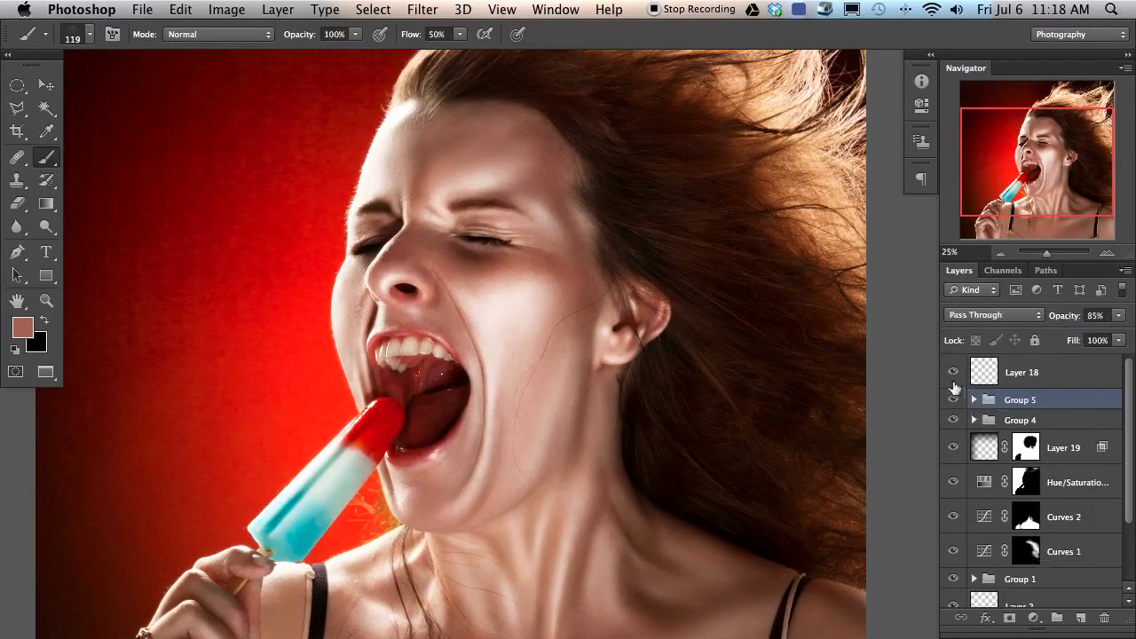
# Step: Compare the background colour of the whole image with and without the Hue/Saturation adjustment layer
pyautogui.click(953, 482)
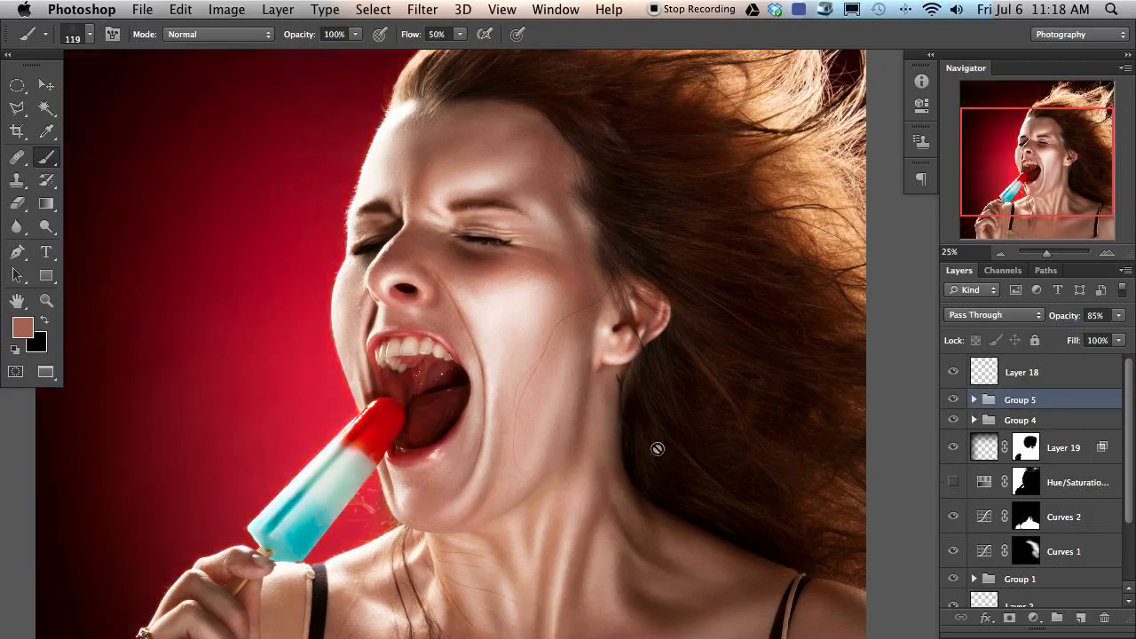
pyautogui.moveTo(447, 460); pyautogui.dragTo(481, 430)
pyautogui.press('super+minus')
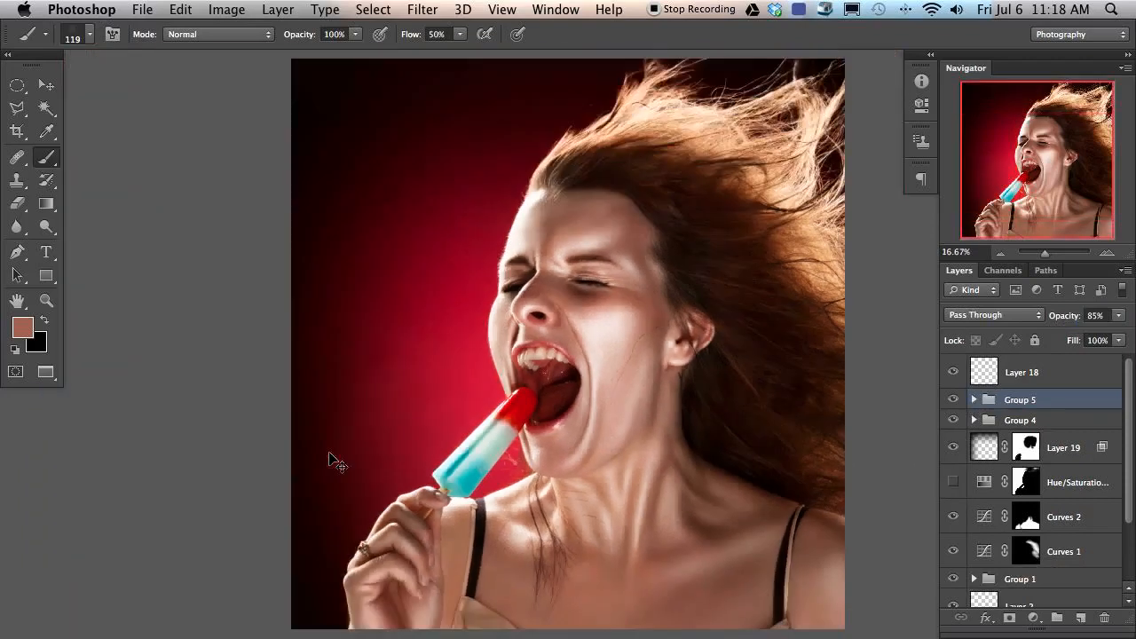
pyautogui.moveTo(413, 375); pyautogui.dragTo(327, 229)
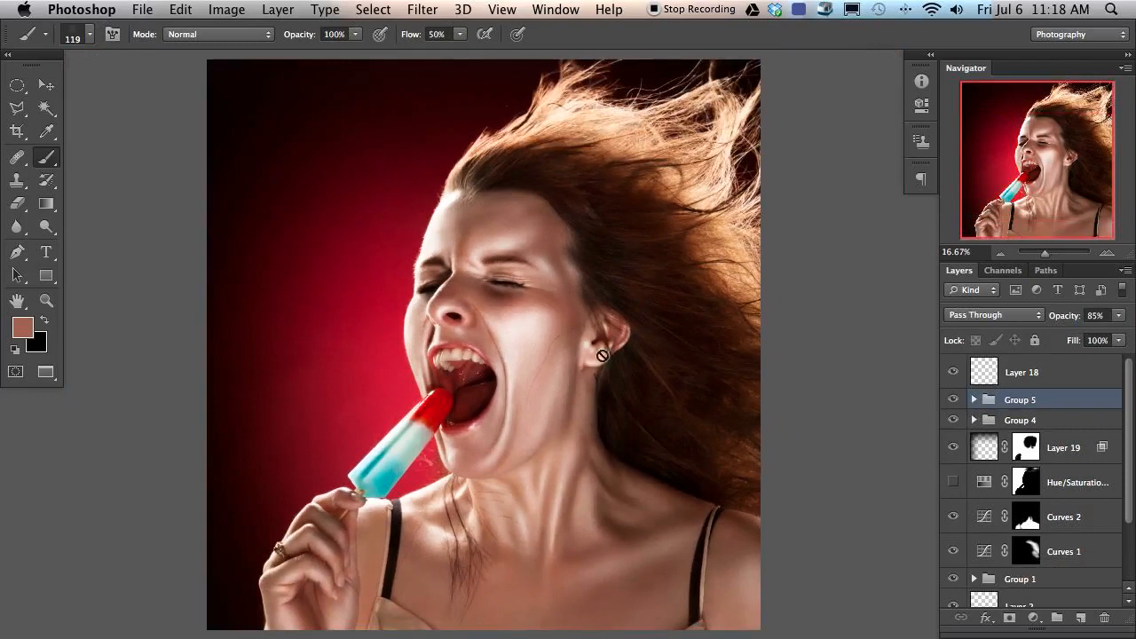
pyautogui.click(953, 484)
pyautogui.click(953, 484)
# Step: Delete the Hue/Saturation adjustment layer and select Layer 18
pyautogui.click(1067, 486)
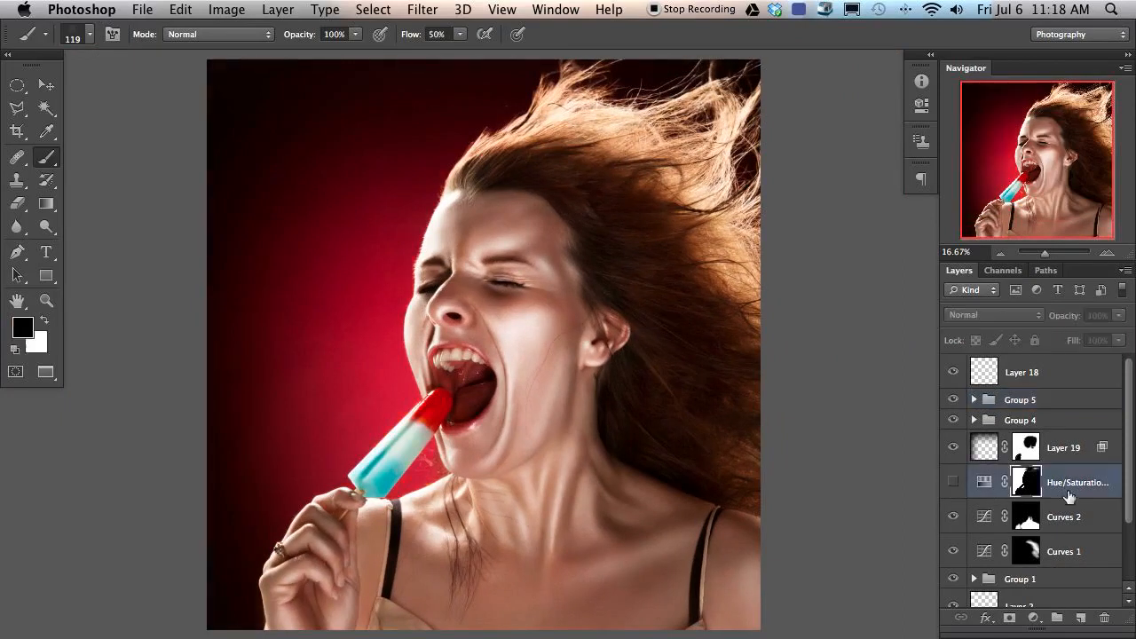
pyautogui.press('Delete')
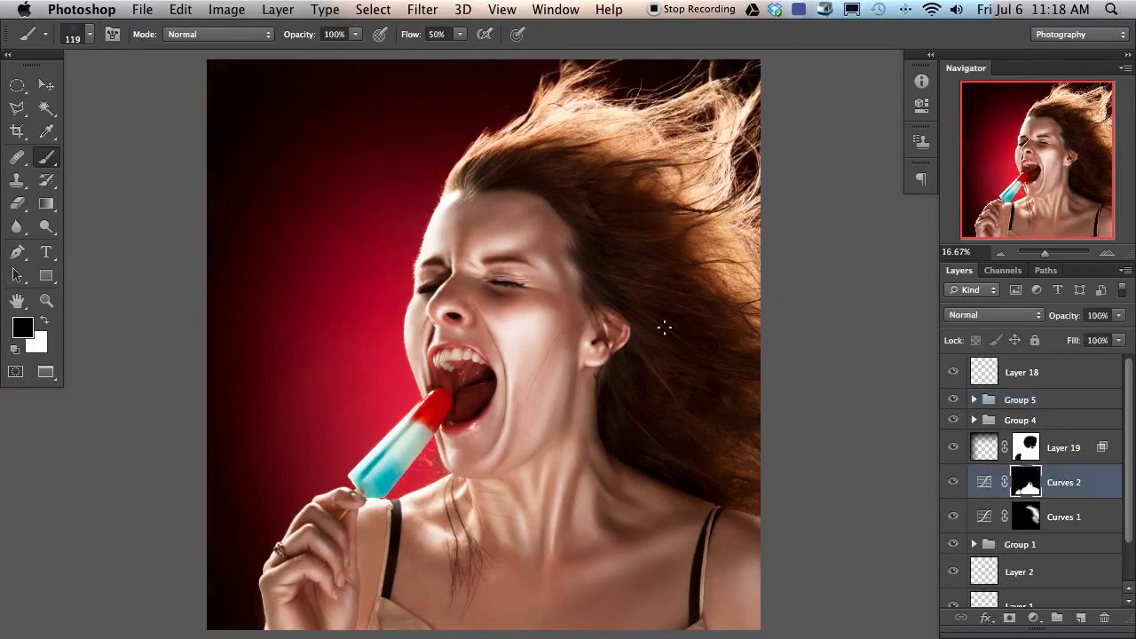
pyautogui.click(1057, 387)
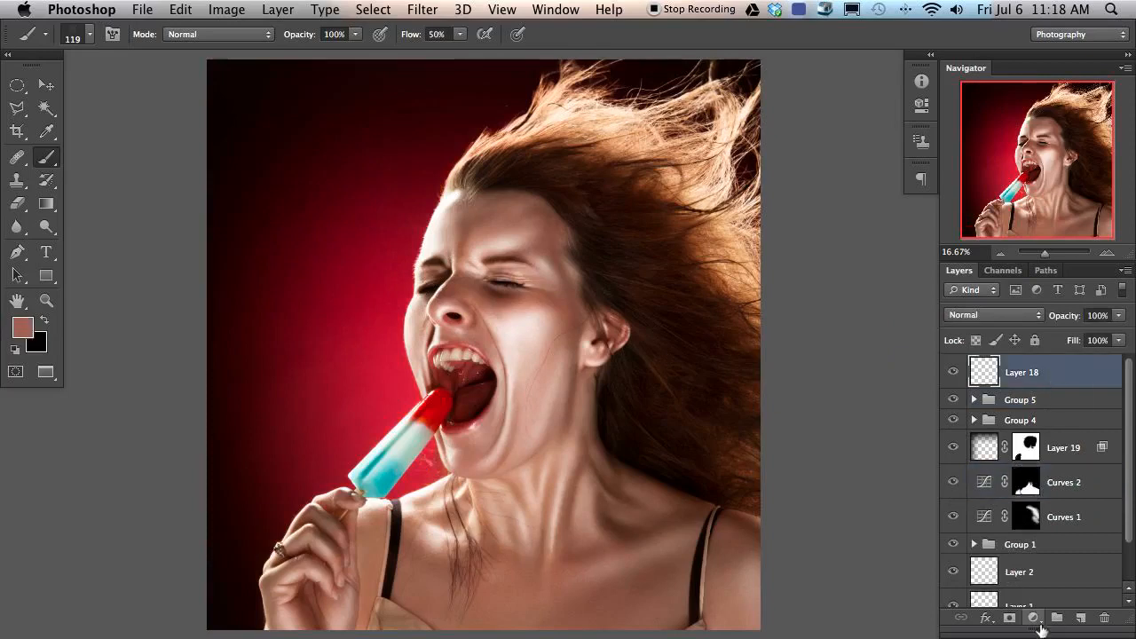
# Step: Add a Curves adjustment layer above Layer 18, raise its green-channel shadows from input 18 to output 62, and compare before and after
pyautogui.click(1033, 617)
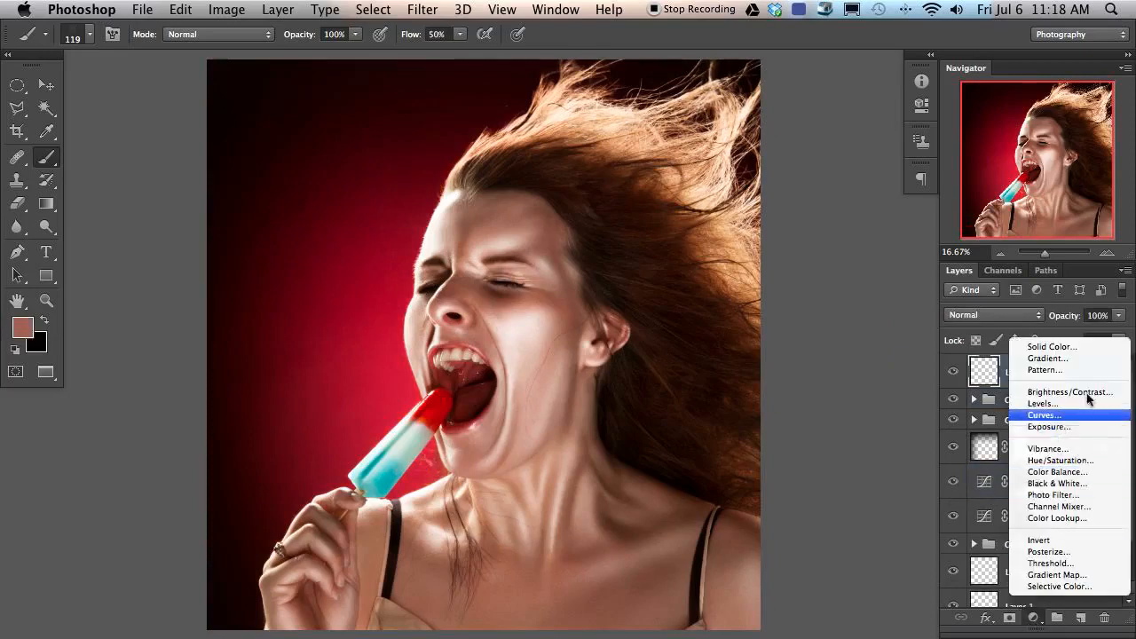
pyautogui.click(1058, 414)
pyautogui.click(781, 144)
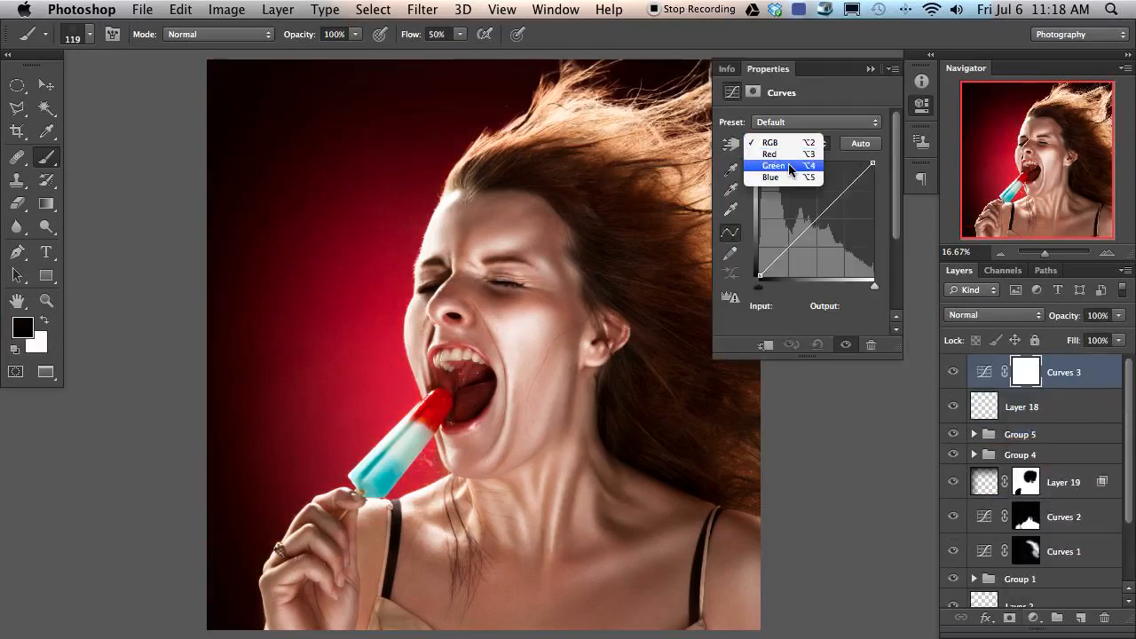
pyautogui.click(788, 168)
pyautogui.moveTo(354, 284)
pyautogui.mouseDown()
pyautogui.moveTo(355, 269)
pyautogui.moveTo(355, 279)
pyautogui.mouseUp()
pyautogui.click(954, 374)
pyautogui.click(955, 377)
pyautogui.click(954, 376)
pyautogui.click(954, 376)
# Step: Raise the red channel of the Curves 3 adjustment from input 86 to output 128 and compare before and after
pyautogui.click(792, 143)
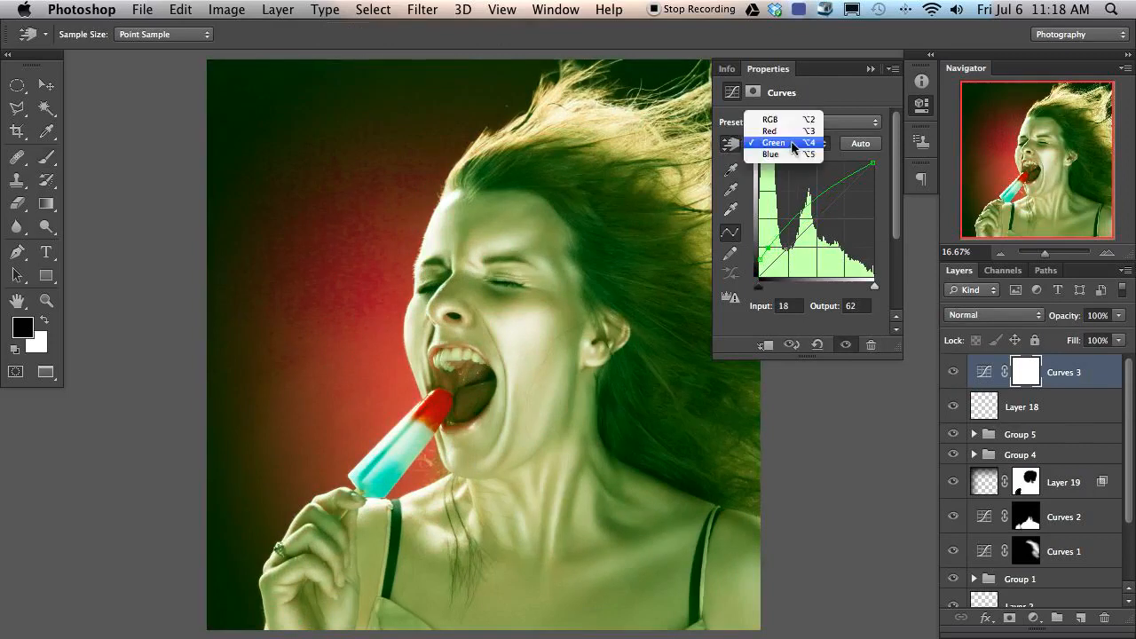
pyautogui.click(778, 133)
pyautogui.moveTo(803, 227); pyautogui.dragTo(797, 218)
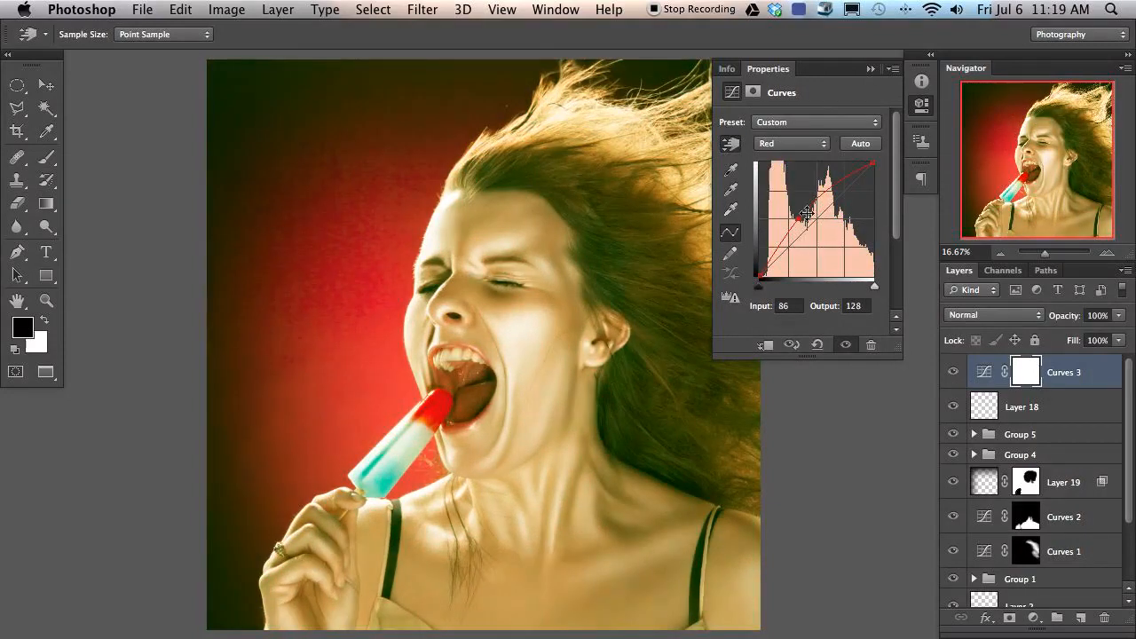
pyautogui.click(952, 373)
pyautogui.click(953, 372)
pyautogui.click(952, 373)
pyautogui.click(952, 373)
# Step: Try one more channel adjustment in Curves 3, and delete that adjustment layer
pyautogui.click(777, 146)
pyautogui.click(772, 201)
pyautogui.moveTo(808, 228)
pyautogui.mouseDown()
pyautogui.moveTo(808, 218)
pyautogui.moveTo(815, 227)
pyautogui.mouseUp()
pyautogui.moveTo(1086, 372); pyautogui.dragTo(1105, 619)
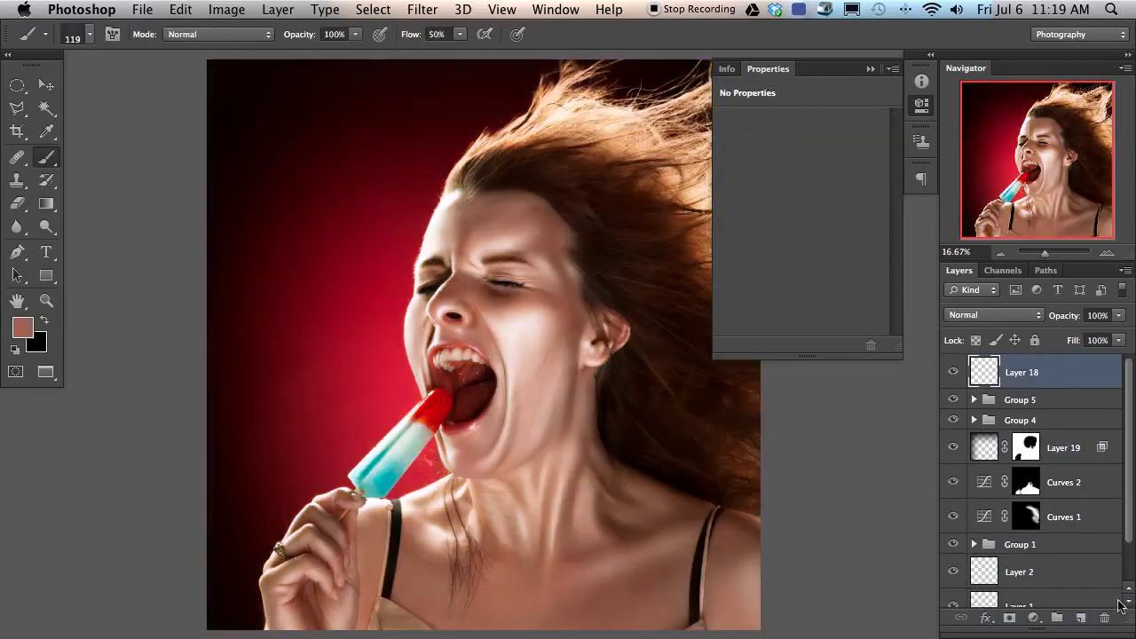
# Step: Add a Curves adjustment layer above Layer 18 and brighten the RGB curve from input 108 to output 138
pyautogui.hscroll(2, 677, 337)
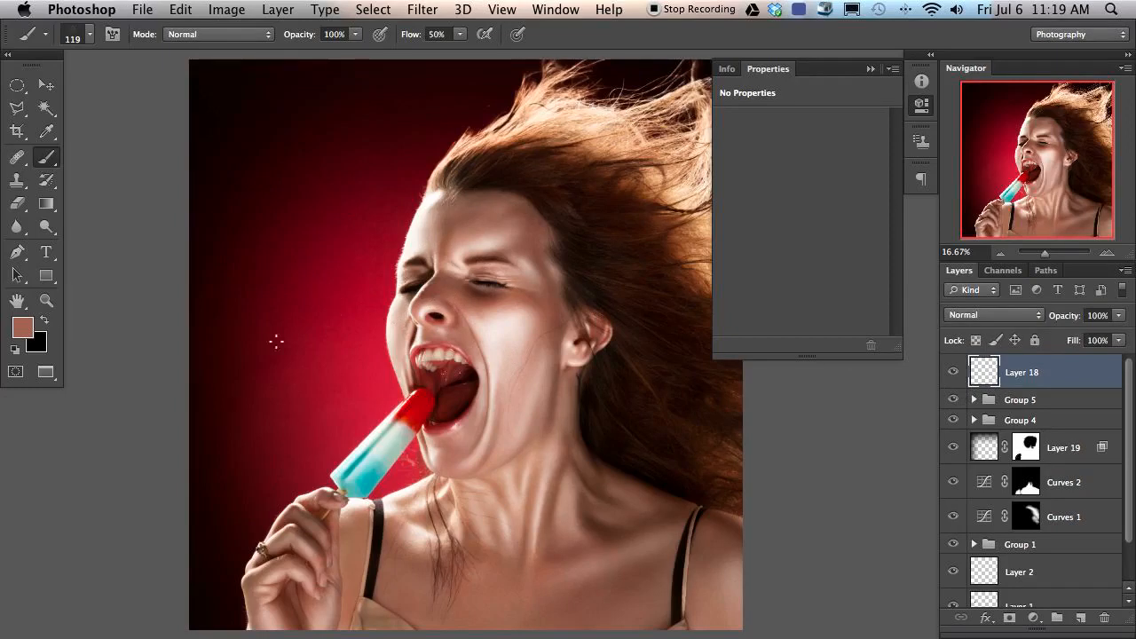
pyautogui.moveTo(421, 437); pyautogui.dragTo(510, 430)
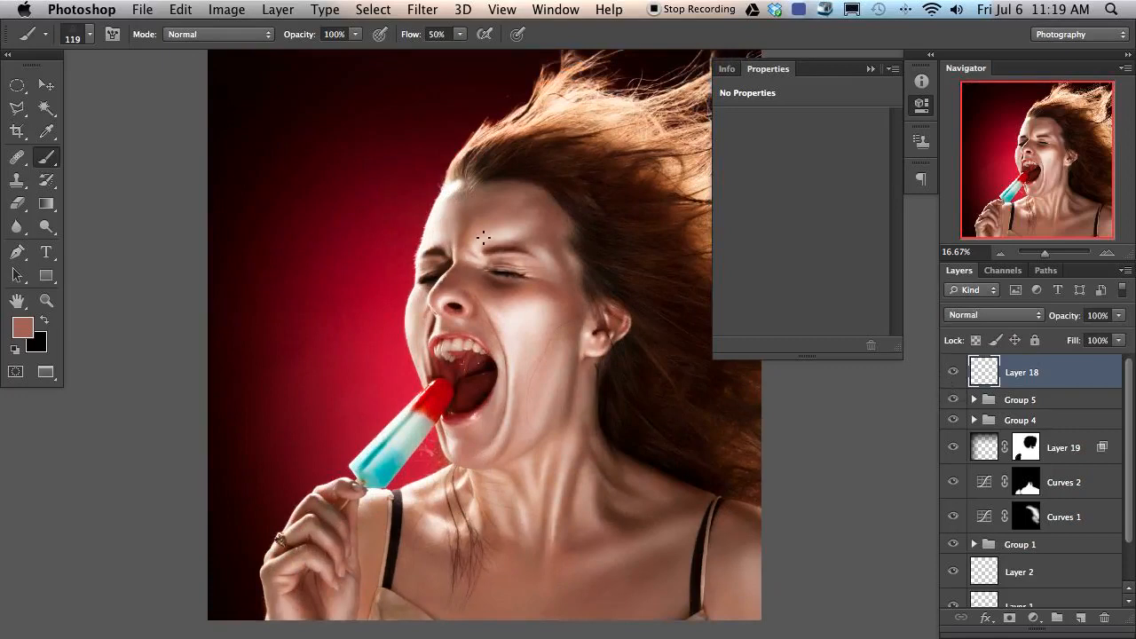
pyautogui.moveTo(519, 216); pyautogui.dragTo(504, 203)
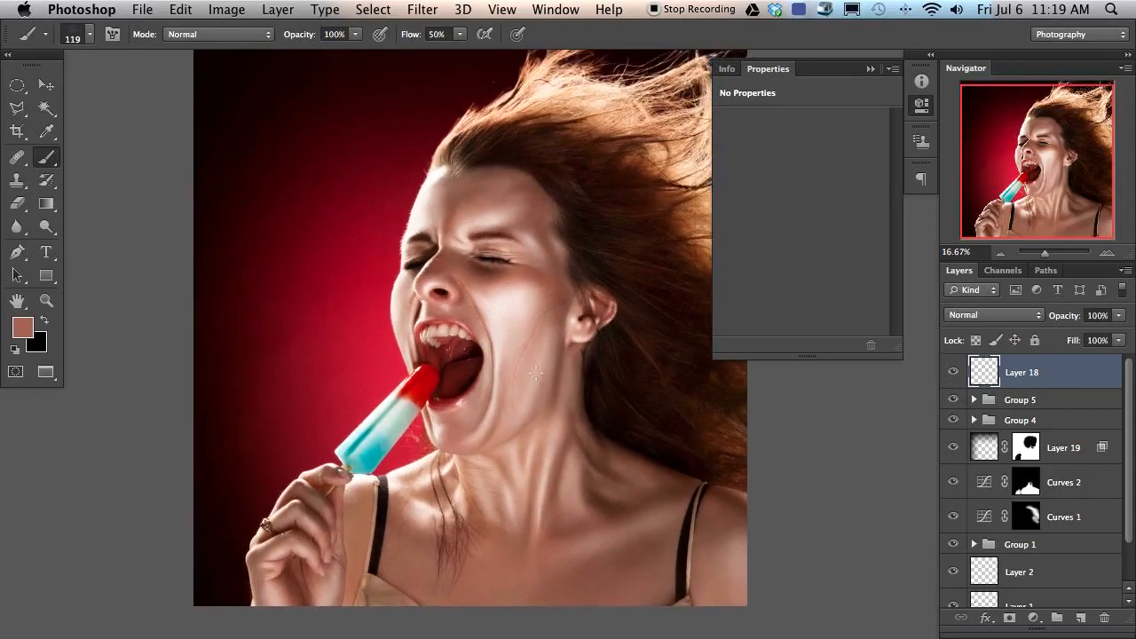
pyautogui.moveTo(531, 435); pyautogui.dragTo(517, 417)
pyautogui.click(1032, 621)
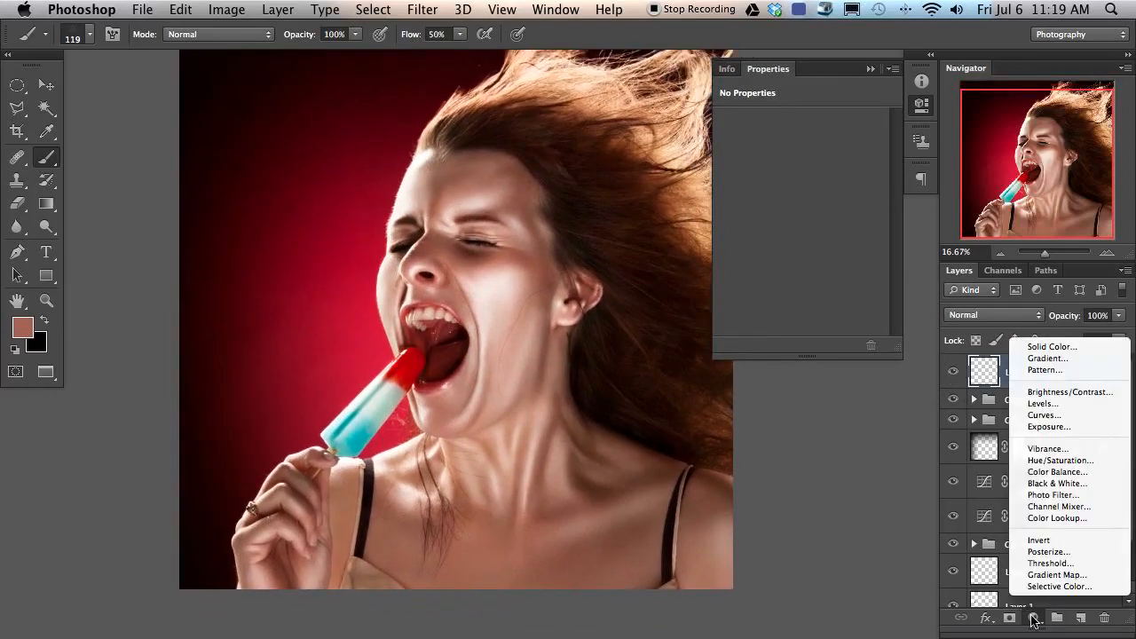
pyautogui.click(1040, 418)
pyautogui.moveTo(808, 227); pyautogui.dragTo(808, 214)
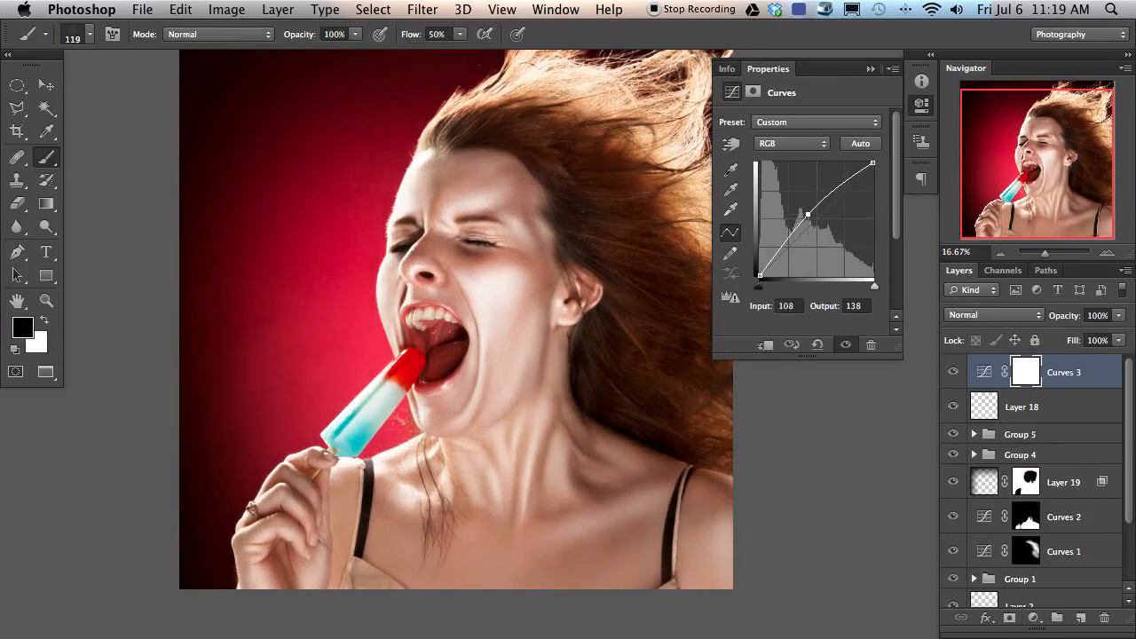
# Step: Fill a large elliptical selection around the face with black on the Curves 3 mask, and deselect
pyautogui.press('m')
pyautogui.moveTo(279, 105); pyautogui.dragTo(612, 473)
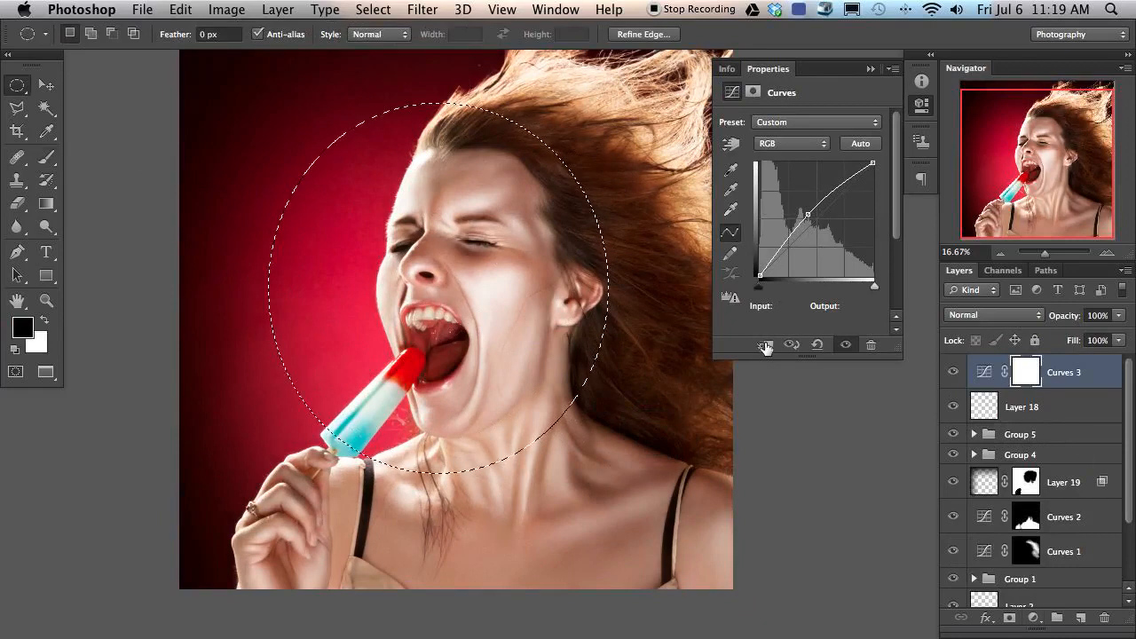
pyautogui.hotkey('alt', 'BackSpace')
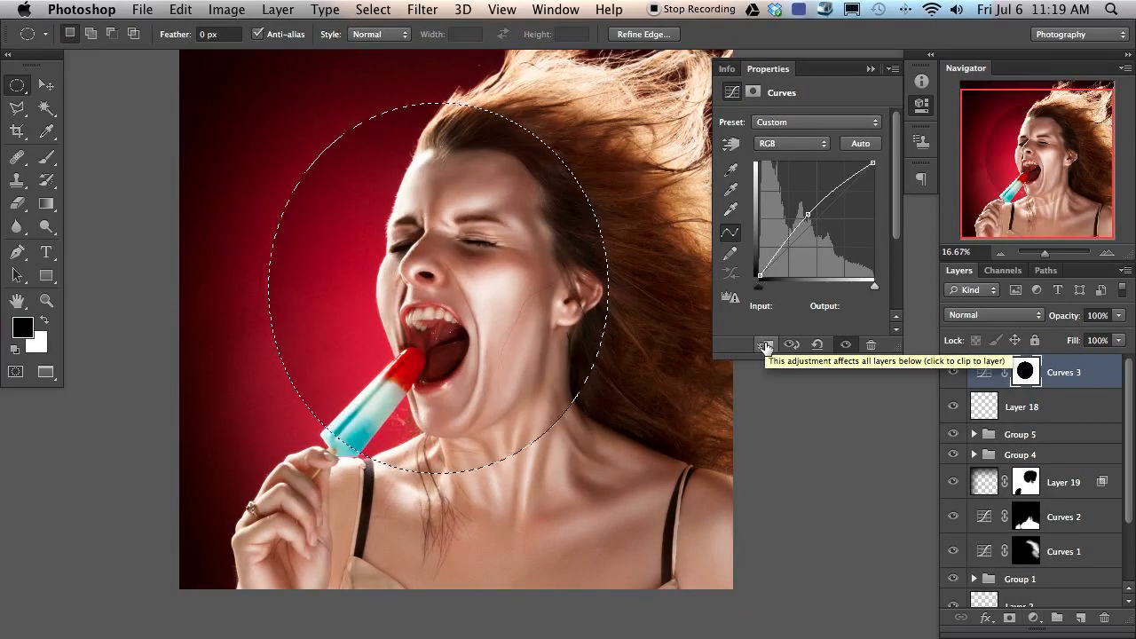
pyautogui.press('super+d')
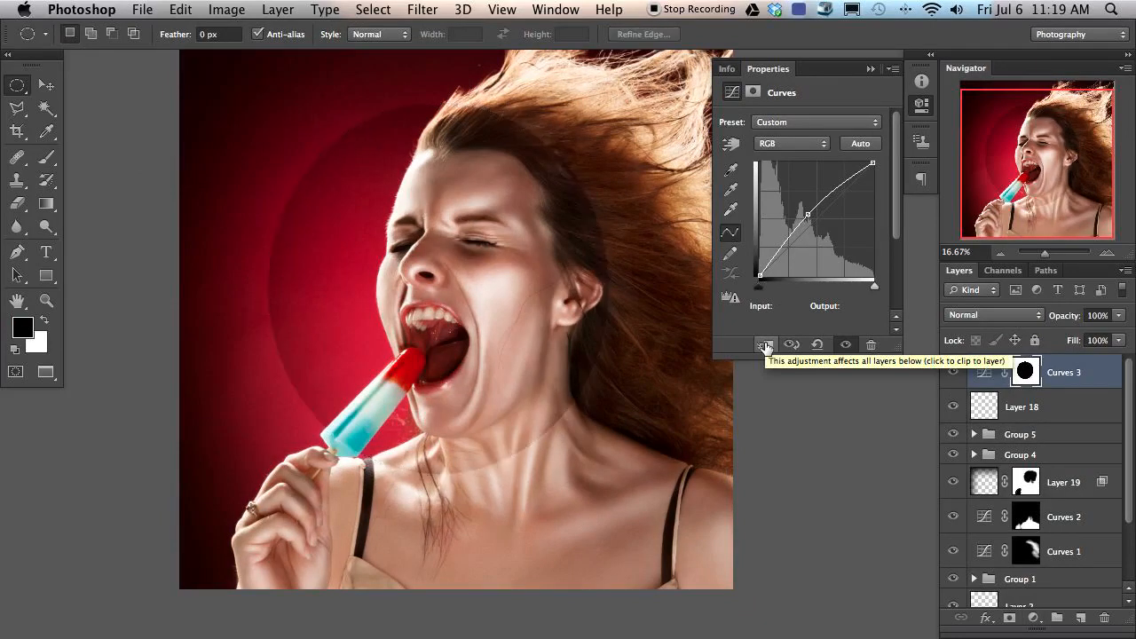
# Step: Invert the Curves 3 mask and compare the image with the adjustment hidden and shown
pyautogui.press('super+i')
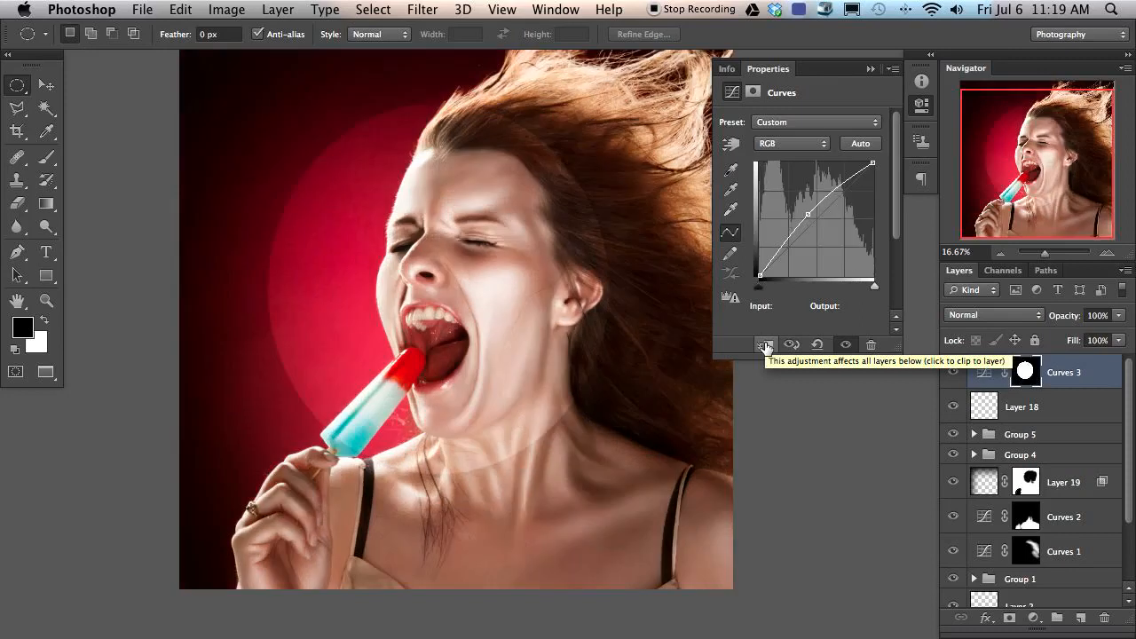
pyautogui.click(954, 373)
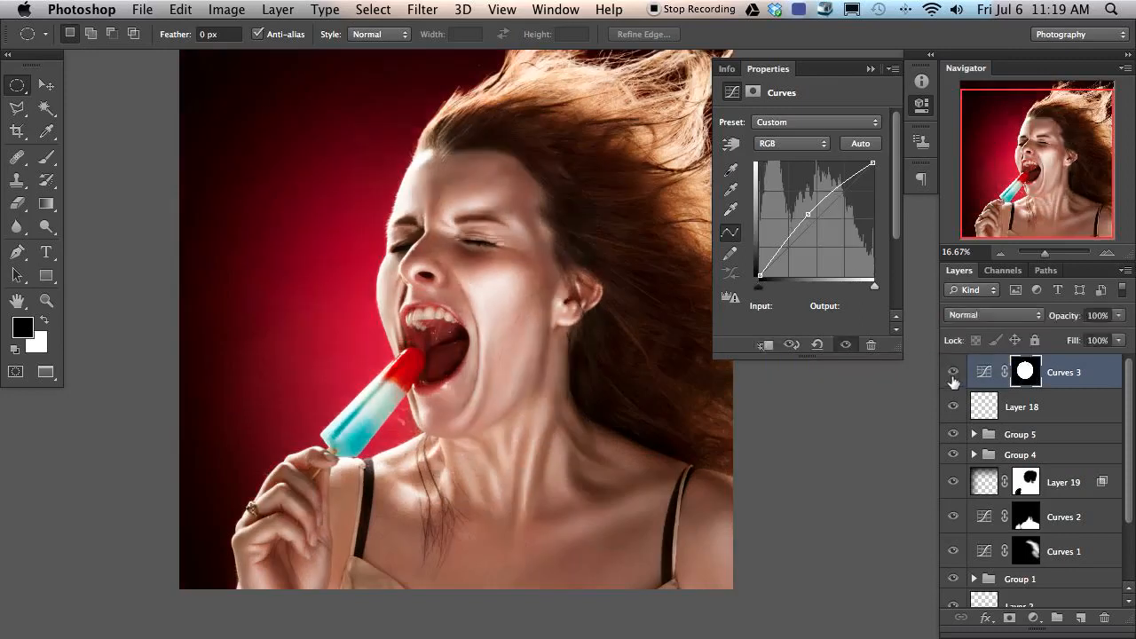
pyautogui.click(952, 377)
pyautogui.click(955, 380)
pyautogui.click(955, 380)
pyautogui.click(373, 11)
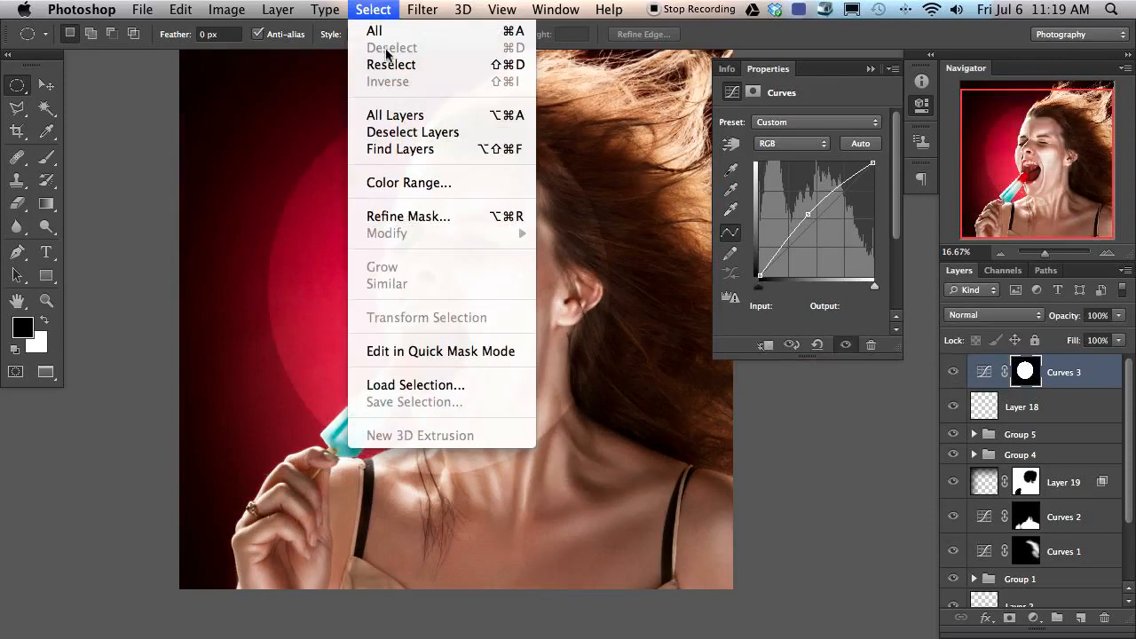
pyautogui.click(746, 43)
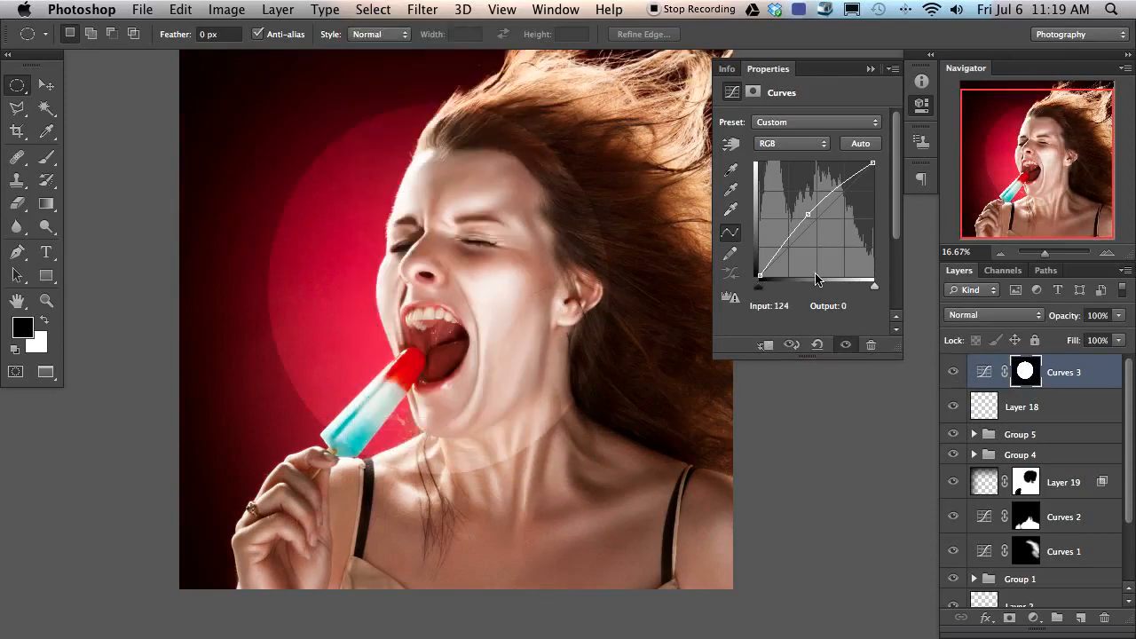
# Step: Soften the Curves 3 mask with a Gaussian Blur of 435.6 pixels radius, and compare before and after
pyautogui.press('super+alt+f')
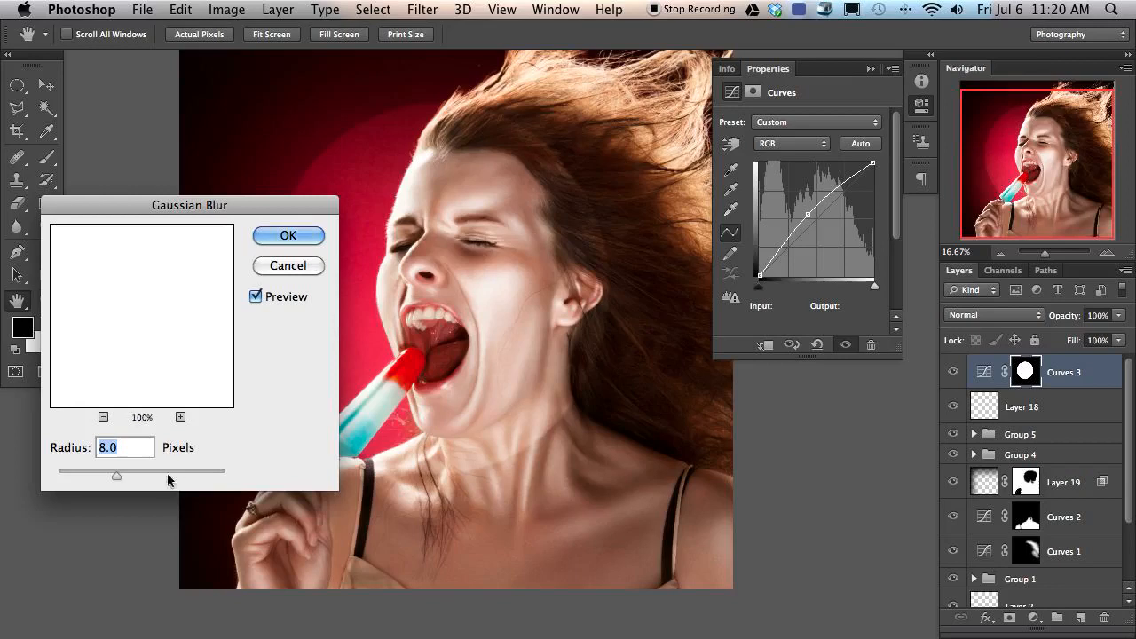
pyautogui.moveTo(116, 475); pyautogui.dragTo(214, 470)
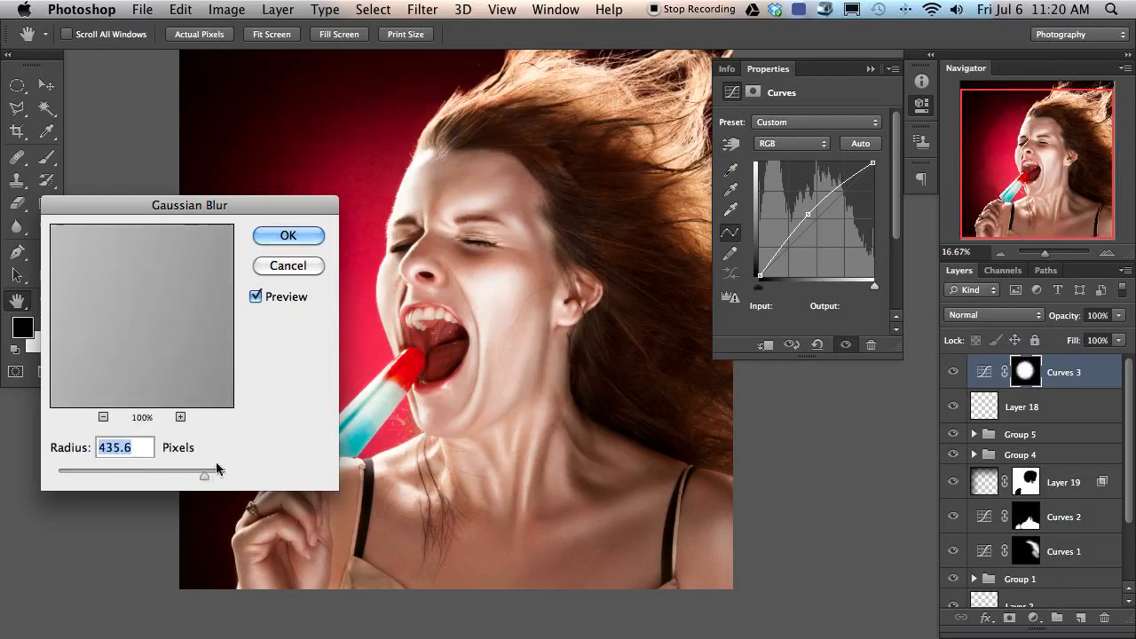
pyautogui.click(289, 236)
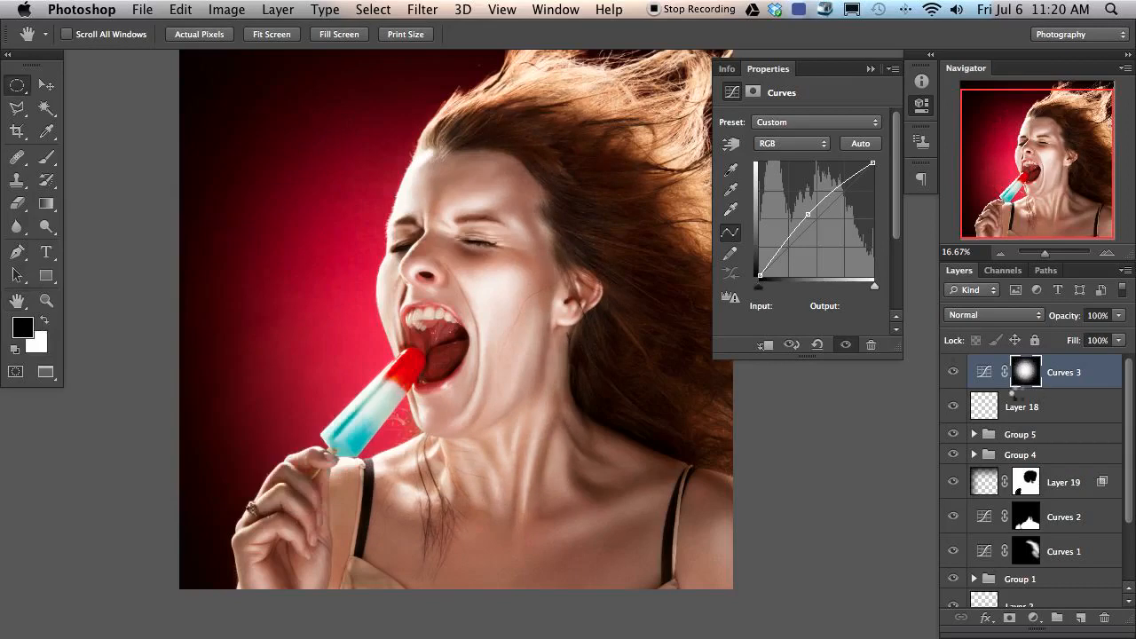
pyautogui.click(954, 374)
pyautogui.click(954, 373)
pyautogui.click(955, 374)
pyautogui.click(954, 373)
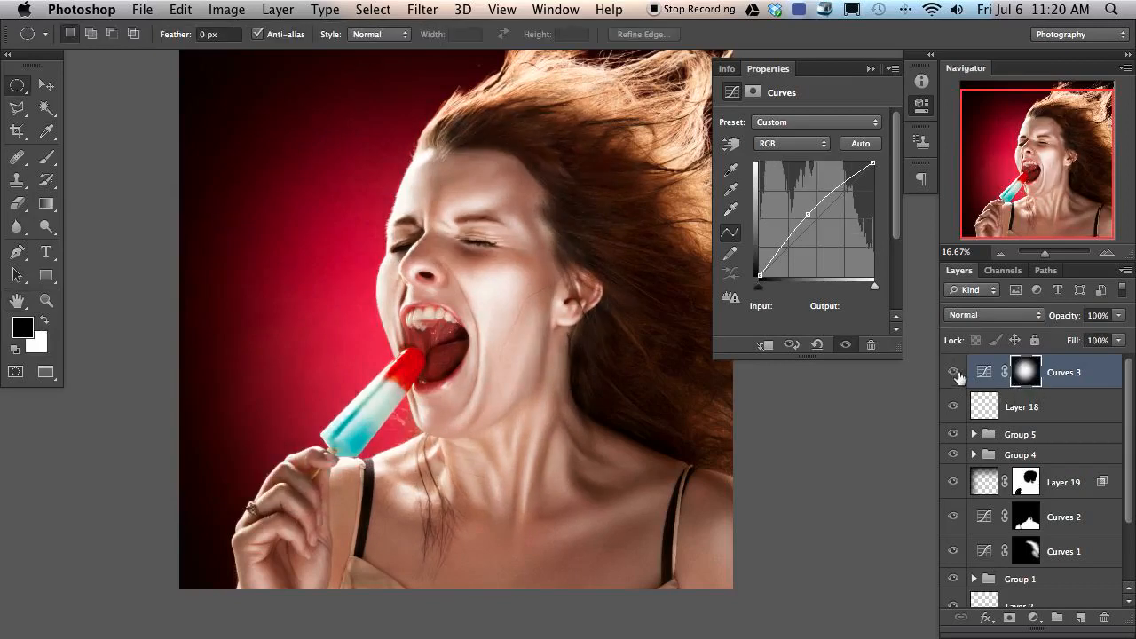
# Step: Lower the opacity of the Curves 3 adjustment layer to 69% and compare the image with and without it
pyautogui.moveTo(1071, 320); pyautogui.dragTo(1049, 327)
pyautogui.click(954, 374)
pyautogui.click(954, 373)
pyautogui.click(954, 373)
pyautogui.click(954, 374)
pyautogui.moveTo(499, 417); pyautogui.dragTo(508, 432)
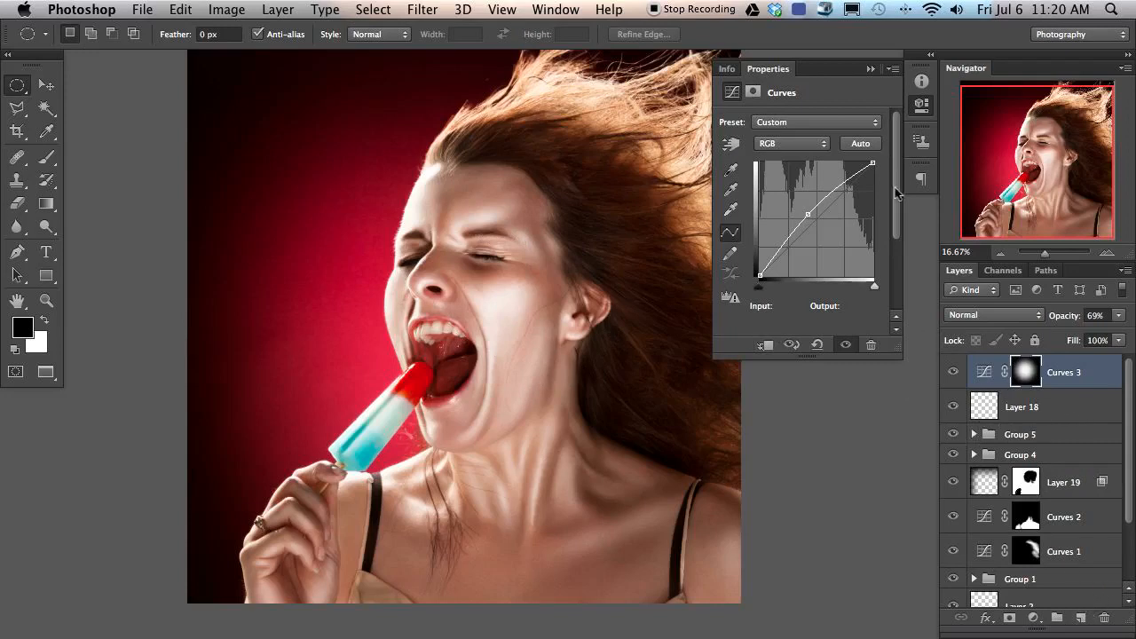
# Step: Run the Alternate High Pass action from the High Pass Alt set, and close the list of actions
pyautogui.click(554, 11)
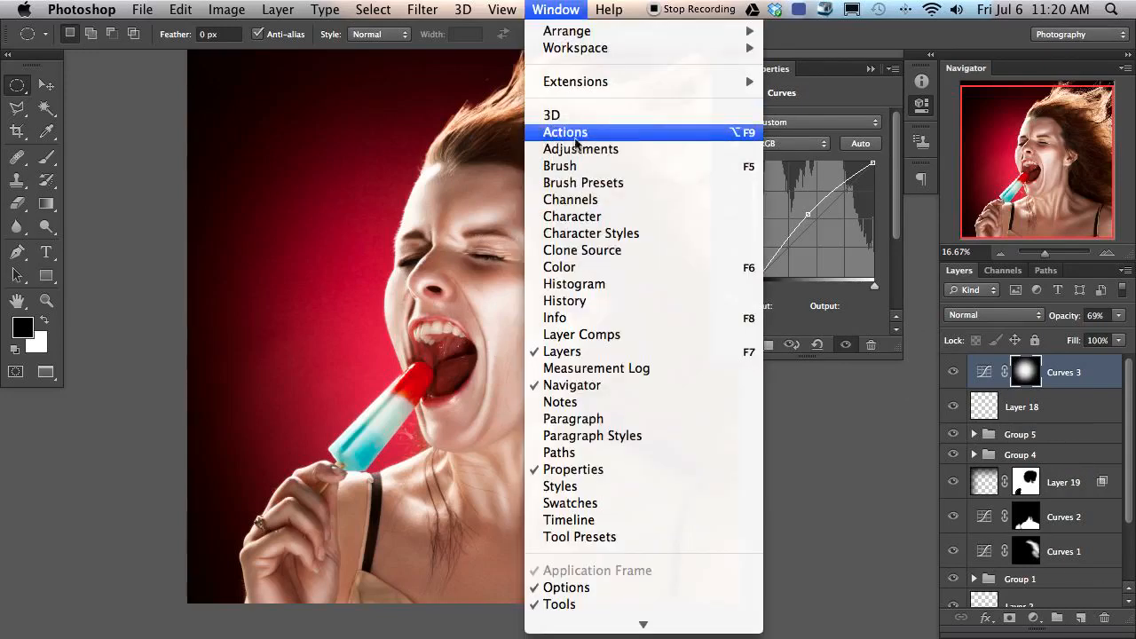
pyautogui.click(557, 135)
pyautogui.click(201, 603)
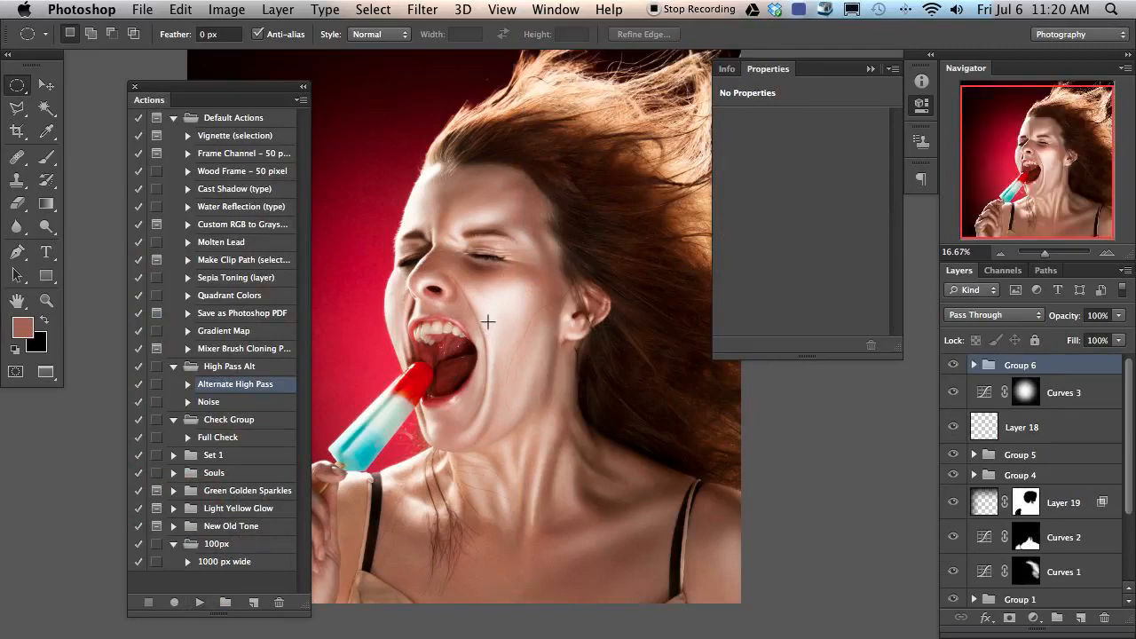
pyautogui.click(132, 87)
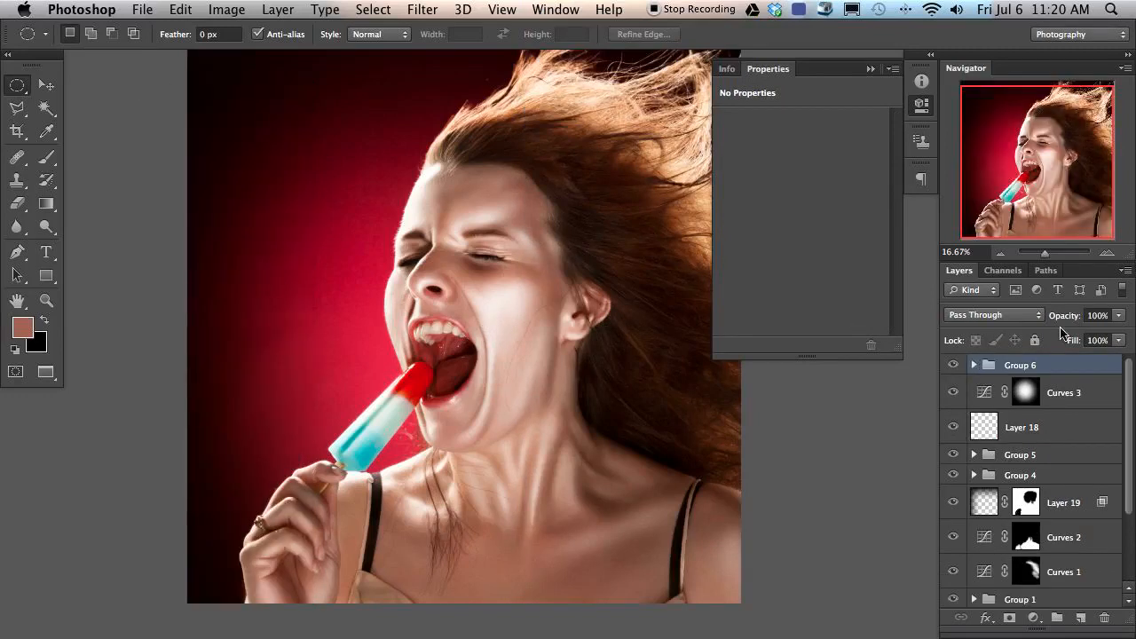
# Step: Expand Group 6 and delete the full-colour Layer 24 copy inside it
pyautogui.click(974, 364)
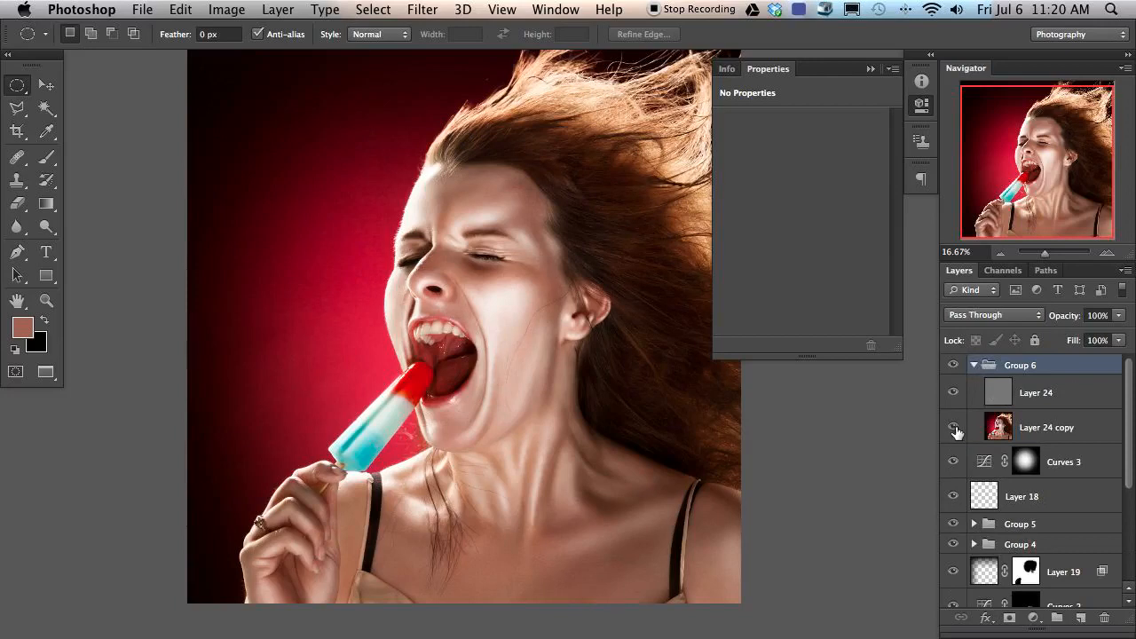
pyautogui.click(1022, 421)
pyautogui.press('Delete')
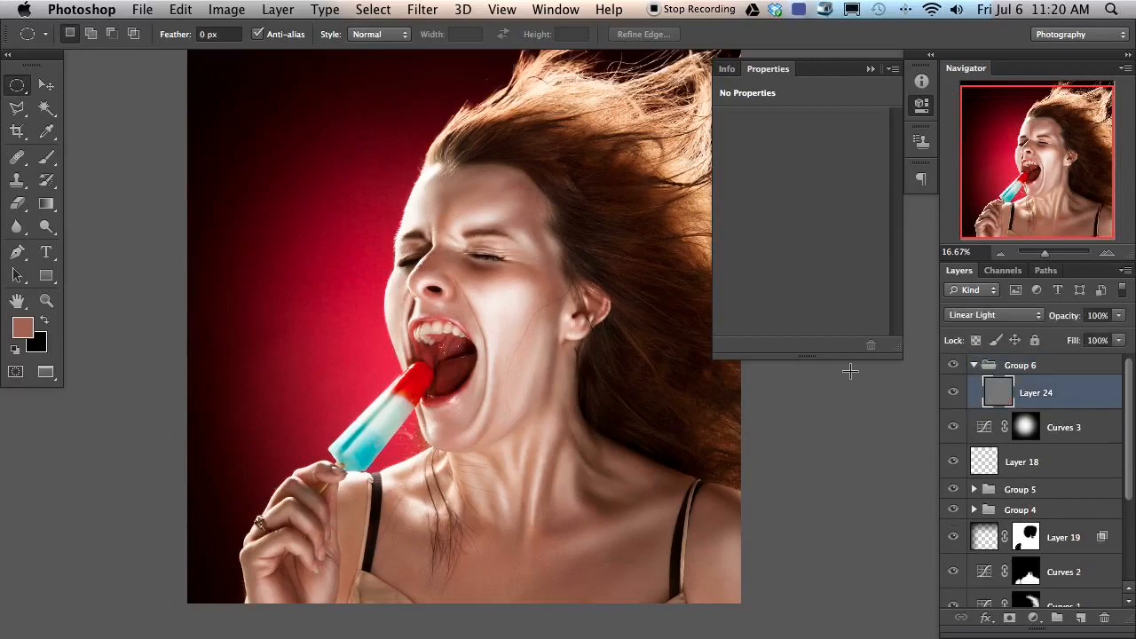
# Step: Duplicate the high-pass Layer 24 three times within Group 6 and compare the sharpening on the face
pyautogui.press('super+plus')
pyautogui.press('super+plus')
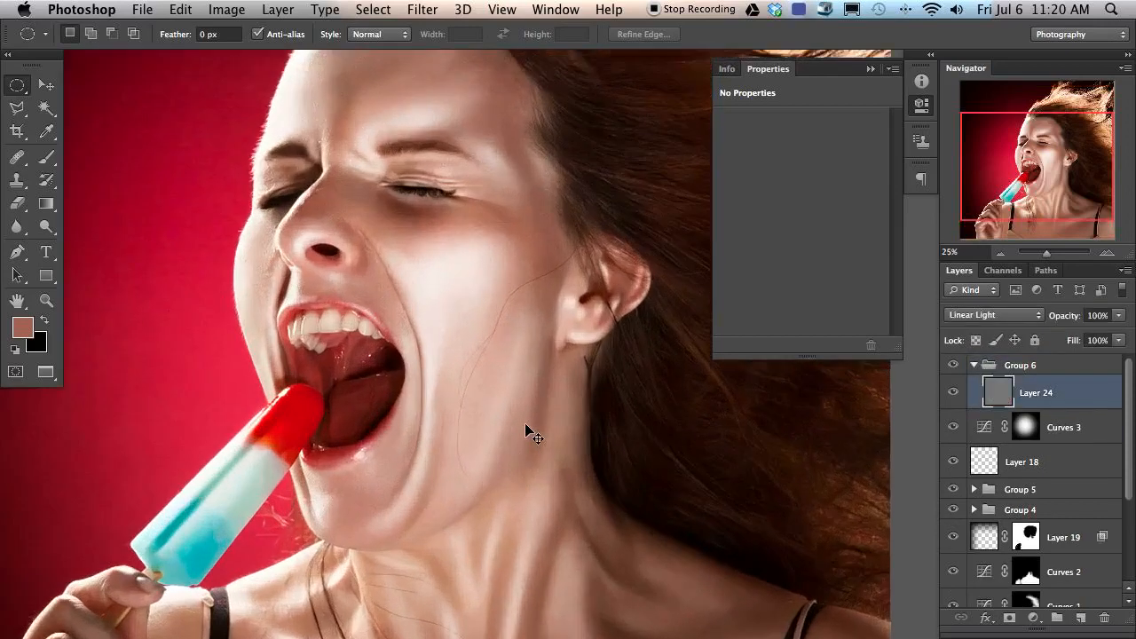
pyautogui.moveTo(459, 386); pyautogui.dragTo(589, 363)
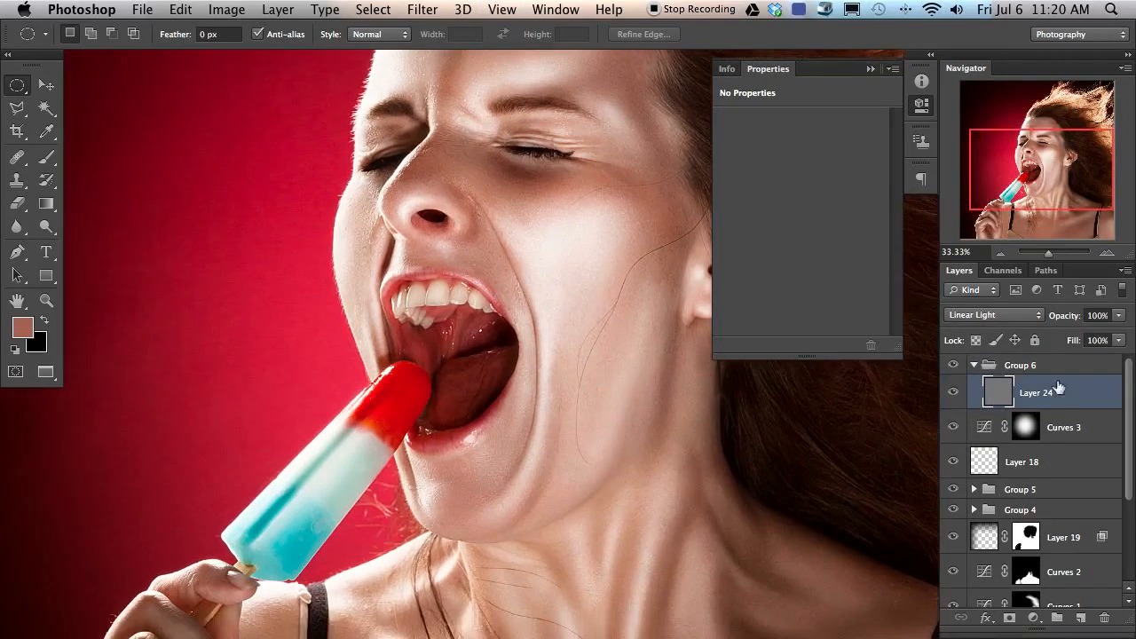
pyautogui.press('super+j')
pyautogui.press('super+j')
pyautogui.press('super+j')
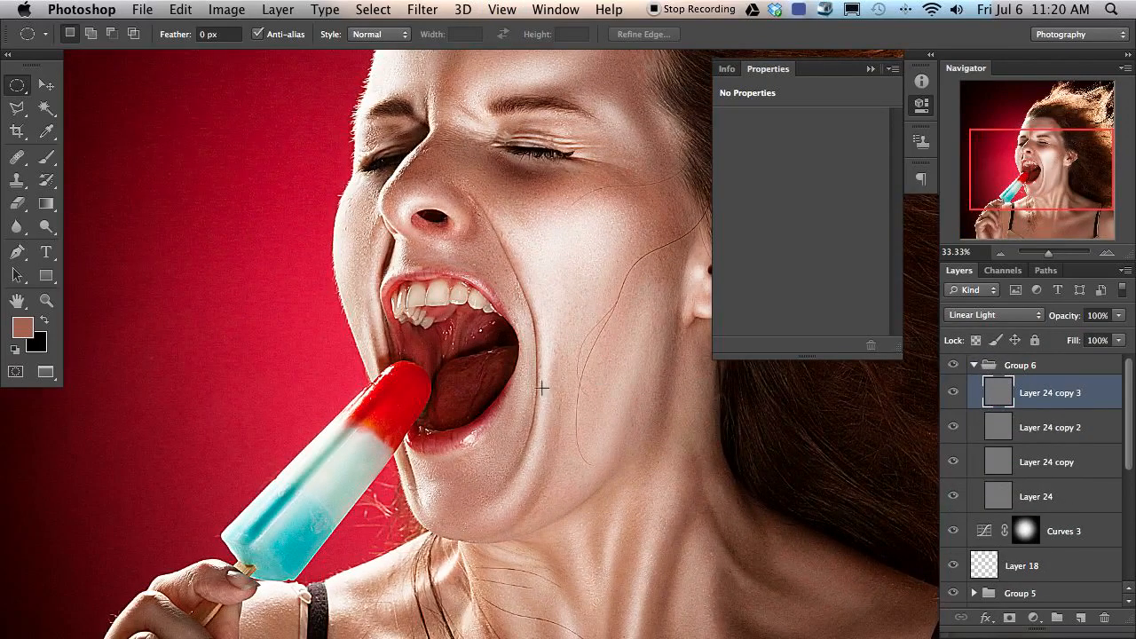
pyautogui.moveTo(657, 264); pyautogui.dragTo(541, 321)
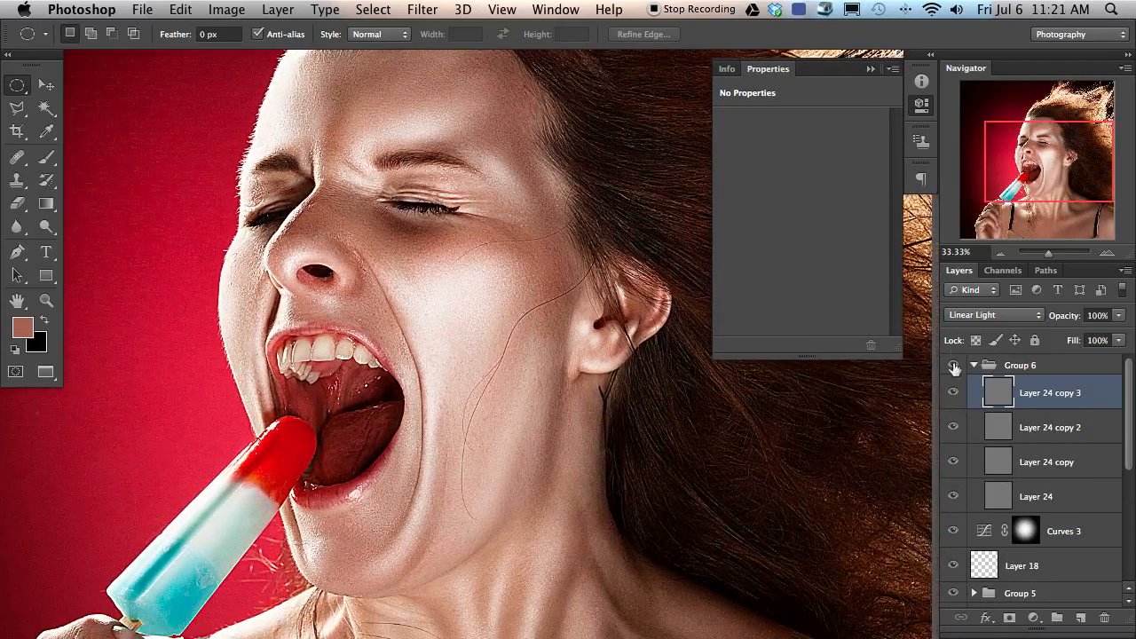
pyautogui.click(954, 392)
pyautogui.click(954, 391)
# Step: Group the three Layer 24 copies and give the new group an all-black layer mask
pyautogui.keyDown('shift'); pyautogui.click(1042, 476); pyautogui.keyUp('shift')
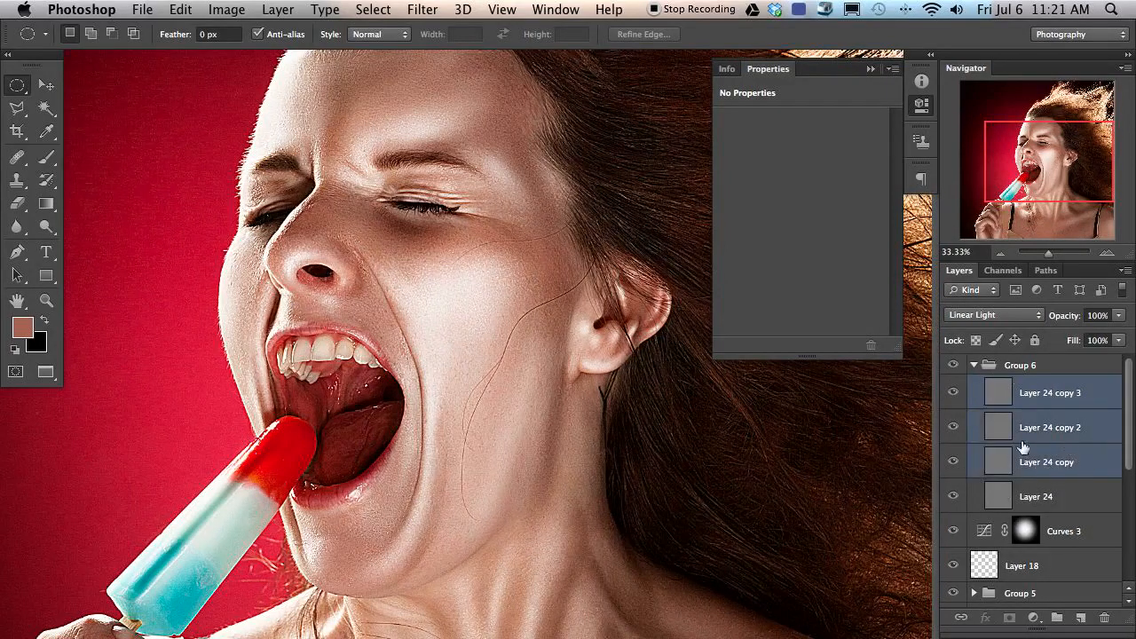
pyautogui.press('super+g')
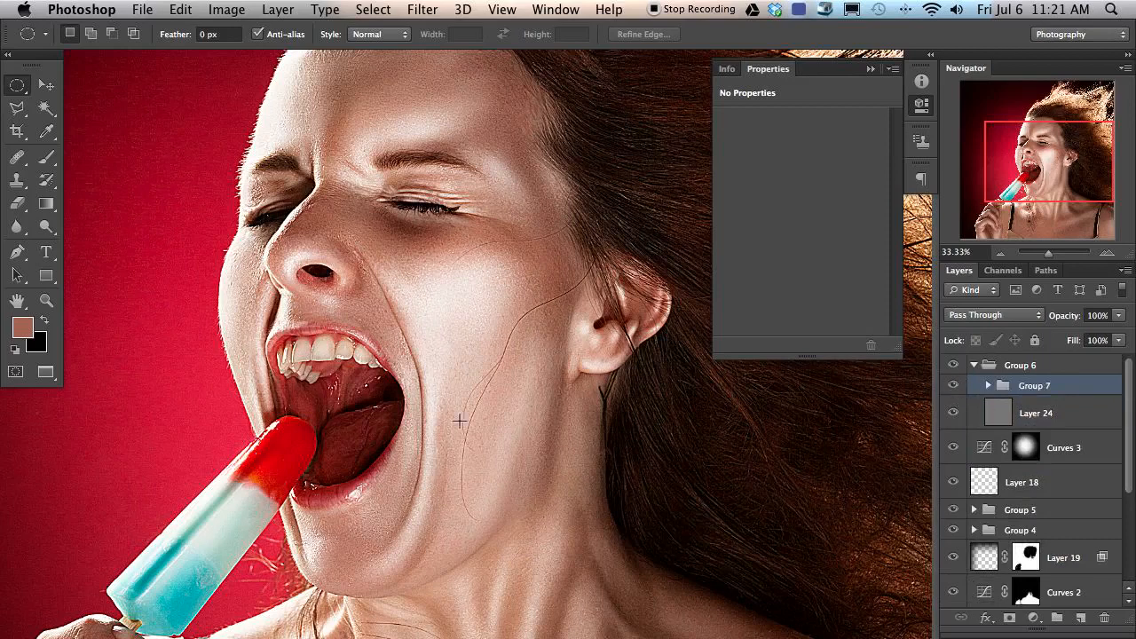
pyautogui.click(1009, 617)
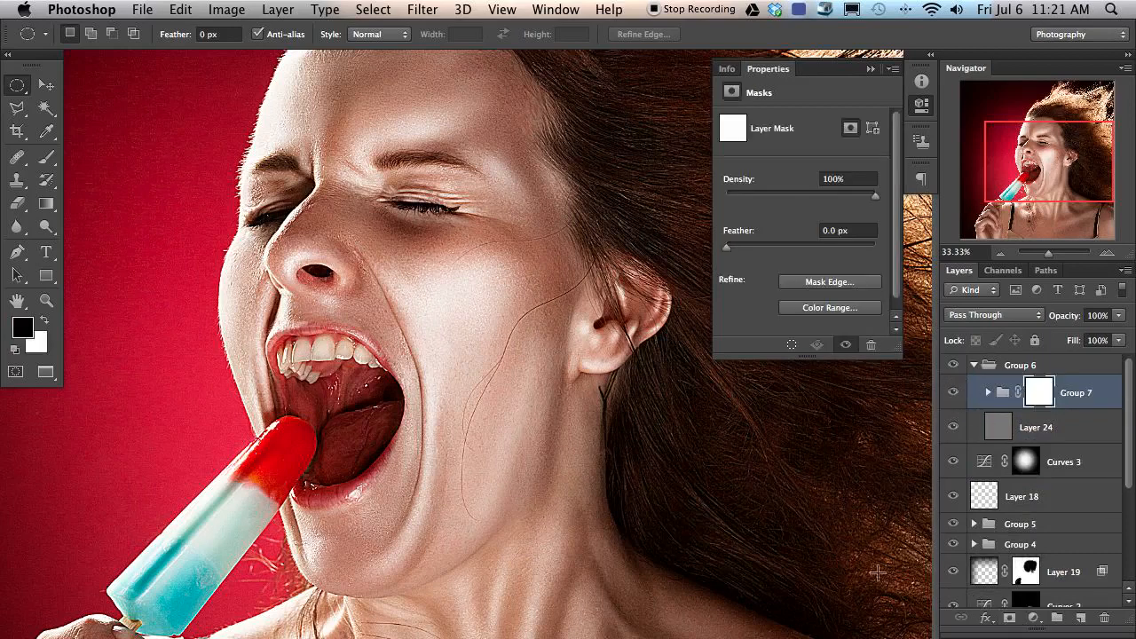
pyautogui.press('super+i')
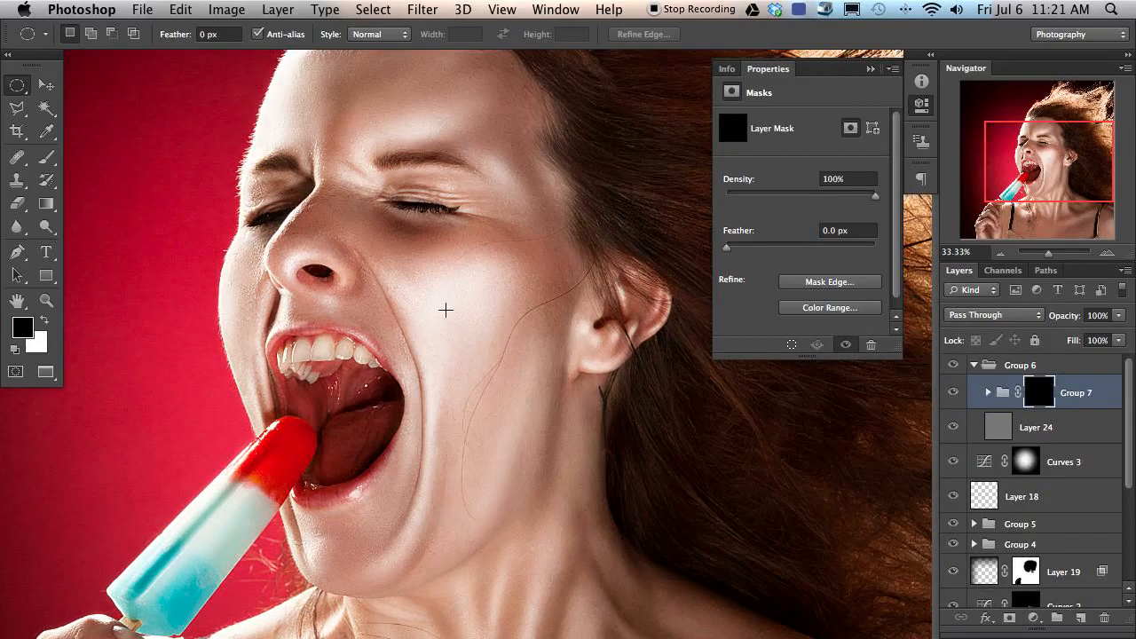
# Step: Paint white on the Group 7 mask over the eyes, teeth and lower lip with a soft 216 px brush at 50% flow
pyautogui.press('b')
pyautogui.rightClick(338, 151)
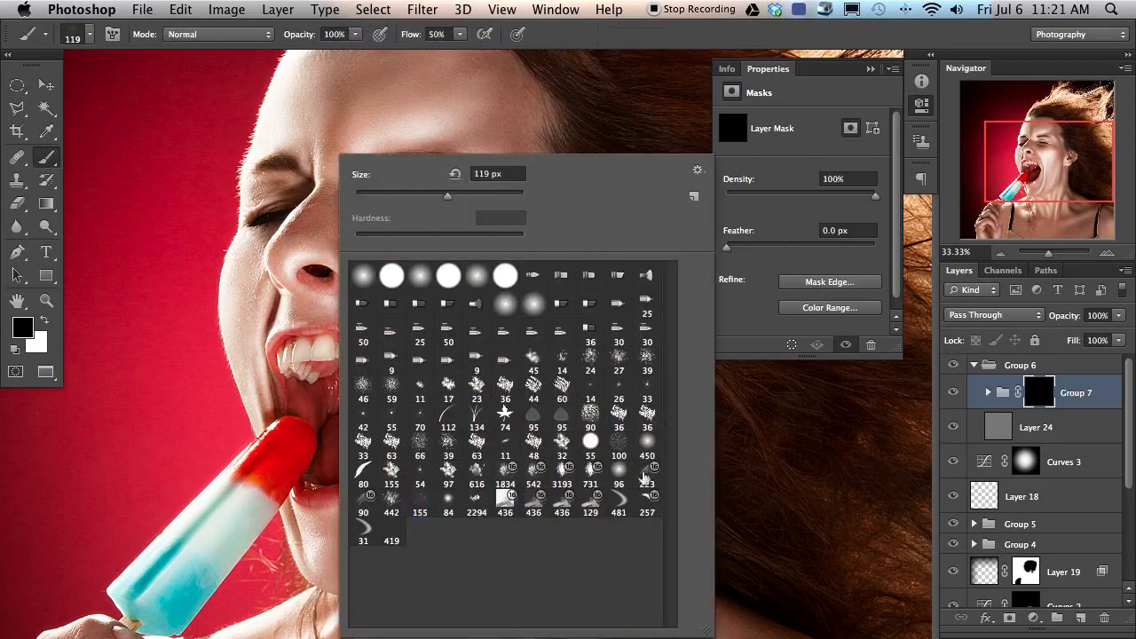
pyautogui.click(644, 429)
pyautogui.click(646, 443)
pyautogui.moveTo(210, 389); pyautogui.dragTo(211, 382)
pyautogui.moveTo(312, 272); pyautogui.dragTo(289, 272)
pyautogui.press('x')
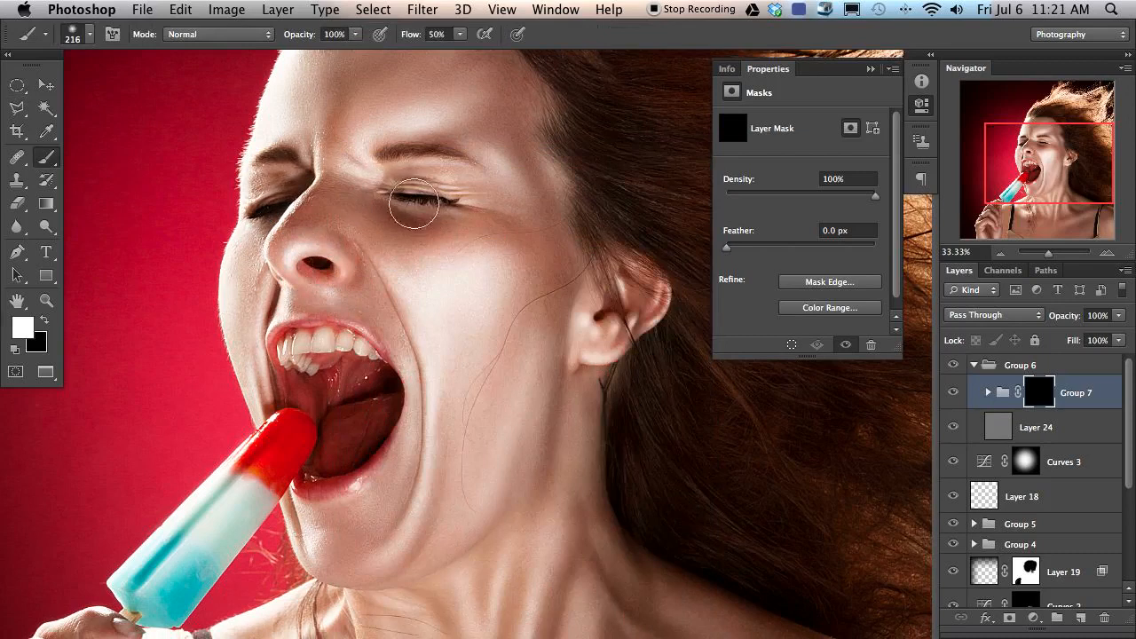
pyautogui.moveTo(412, 203)
pyautogui.mouseDown()
pyautogui.moveTo(449, 199)
pyautogui.moveTo(421, 207)
pyautogui.mouseUp()
pyautogui.moveTo(288, 191); pyautogui.dragTo(280, 173)
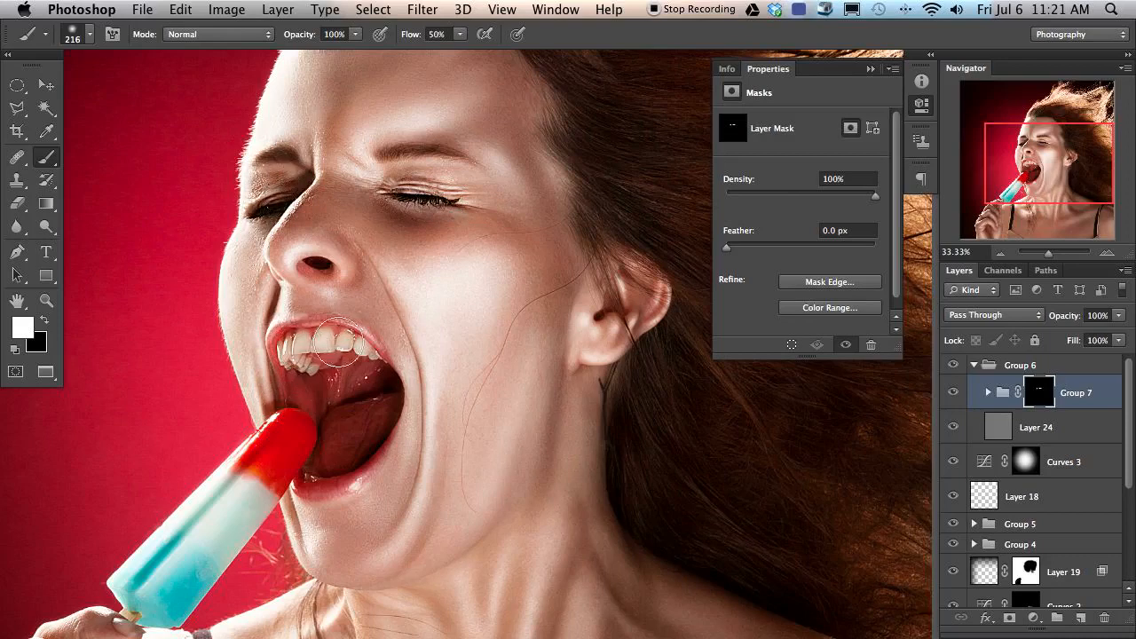
pyautogui.moveTo(363, 450)
pyautogui.mouseDown()
pyautogui.moveTo(330, 449)
pyautogui.moveTo(348, 489)
pyautogui.mouseUp()
pyautogui.moveTo(464, 305); pyautogui.dragTo(480, 305)
# Step: Compare the whole portrait with the Group 7 mask disabled and enabled, leaving the mask enabled
pyautogui.press('super+minus')
pyautogui.press('super+minus')
pyautogui.press('super+minus')
pyautogui.moveTo(635, 432); pyautogui.dragTo(555, 405)
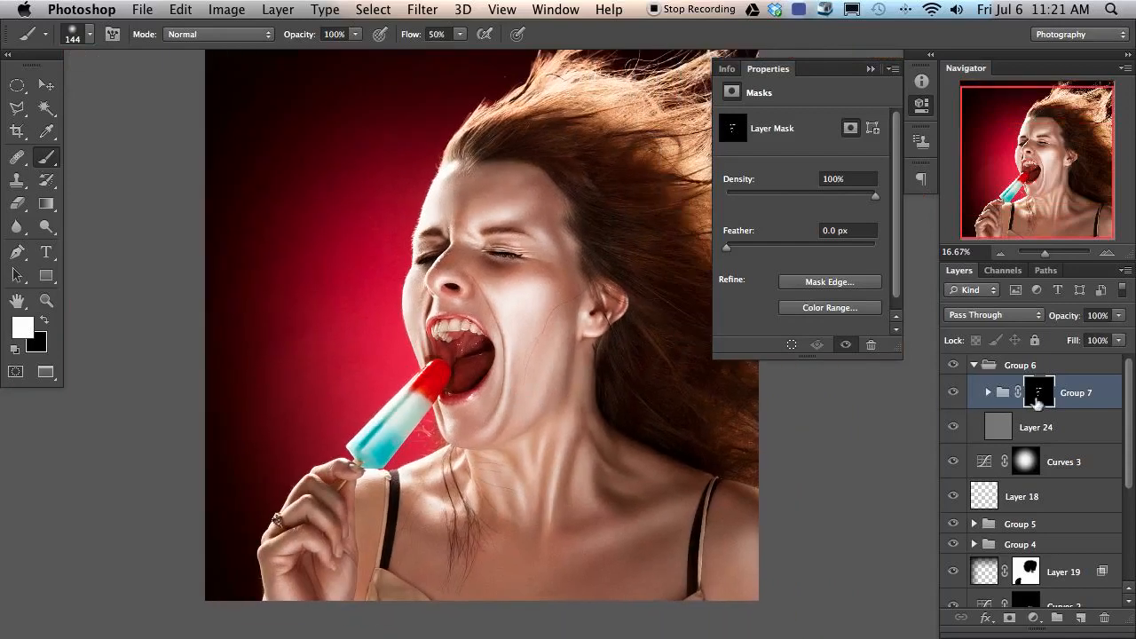
pyautogui.moveTo(515, 411); pyautogui.dragTo(467, 413)
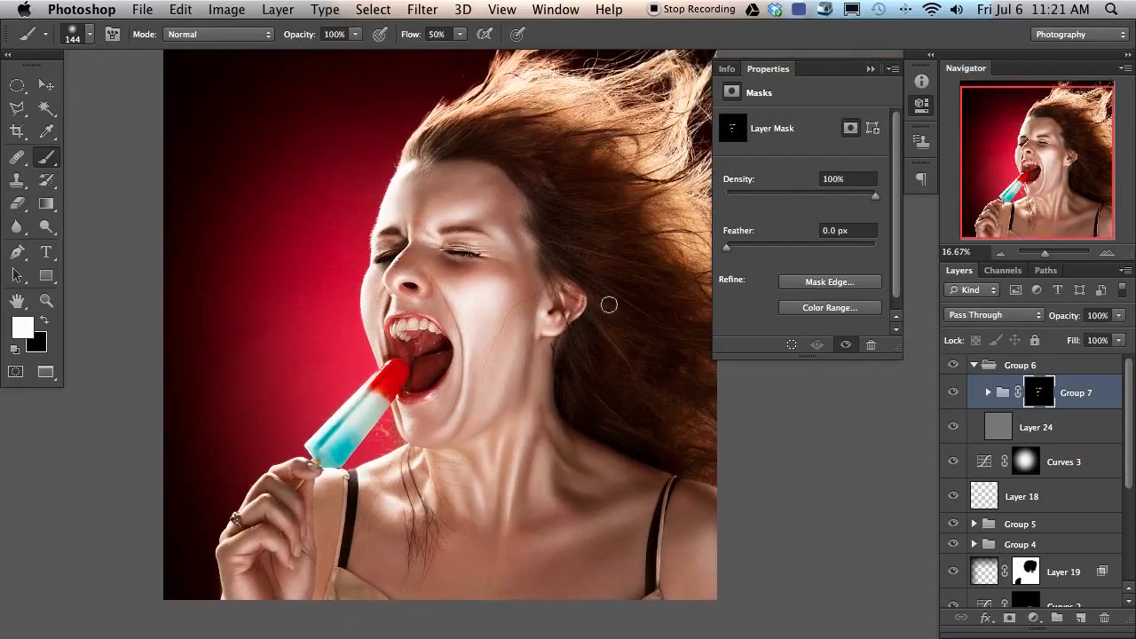
pyautogui.keyDown('shift'); pyautogui.click(1041, 398); pyautogui.keyUp('shift')
pyautogui.keyDown('shift'); pyautogui.click(1044, 400); pyautogui.keyUp('shift')
pyautogui.keyDown('shift'); pyautogui.click(1044, 399); pyautogui.keyUp('shift')
pyautogui.keyDown('shift'); pyautogui.click(1047, 400); pyautogui.keyUp('shift')
pyautogui.keyDown('shift'); pyautogui.click(1045, 399); pyautogui.keyUp('shift')
pyautogui.keyDown('shift'); pyautogui.click(1040, 397); pyautogui.keyUp('shift')
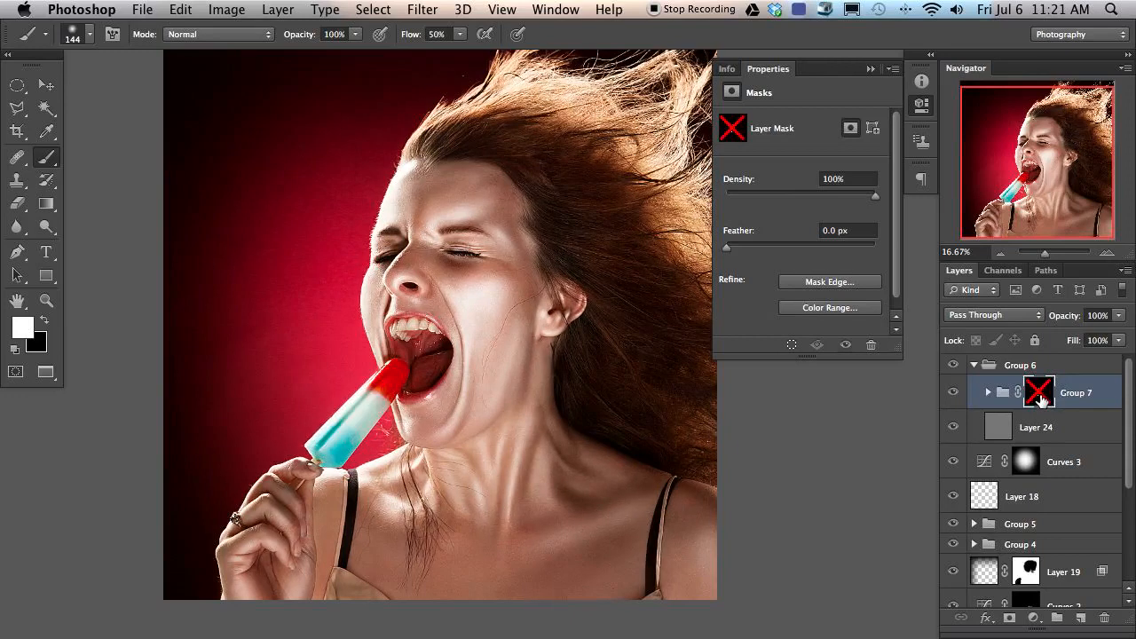
pyautogui.keyDown('shift'); pyautogui.click(1042, 399); pyautogui.keyUp('shift')
# Step: Paint faint white over the face and neck on the Group 7 mask with a 936 px brush at 10% flow
pyautogui.moveTo(443, 321); pyautogui.dragTo(502, 327)
pyautogui.hotkey('shift', '1')
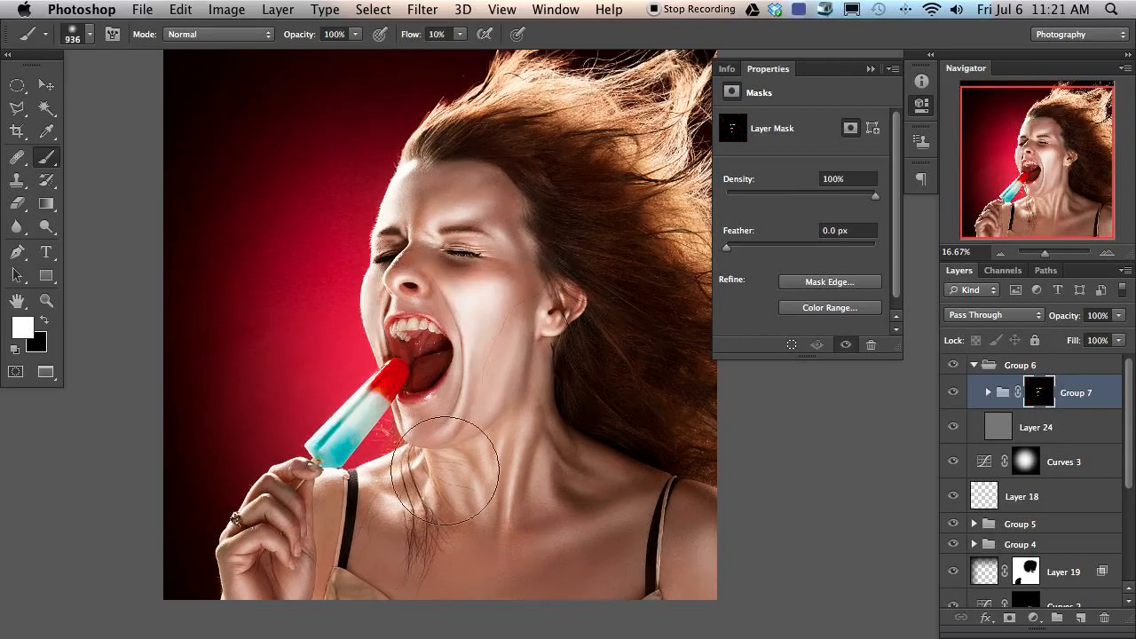
pyautogui.moveTo(522, 525)
pyautogui.mouseDown()
pyautogui.moveTo(247, 539)
pyautogui.moveTo(255, 547)
pyautogui.moveTo(371, 424)
pyautogui.moveTo(420, 402)
pyautogui.mouseUp()
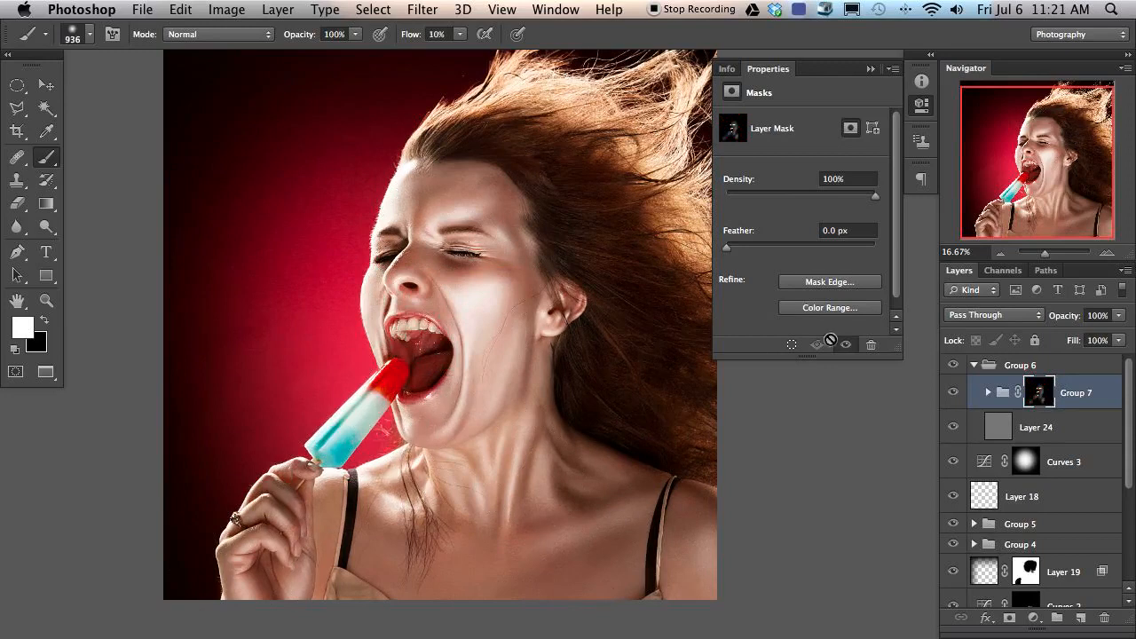
# Step: Compare the sharpening with Group 7 hidden and shown, collapse Group 6, and compare the face with and without that group
pyautogui.click(955, 392)
pyautogui.click(955, 393)
pyautogui.click(955, 392)
pyautogui.click(955, 392)
pyautogui.click(955, 392)
pyautogui.click(955, 392)
pyautogui.click(974, 364)
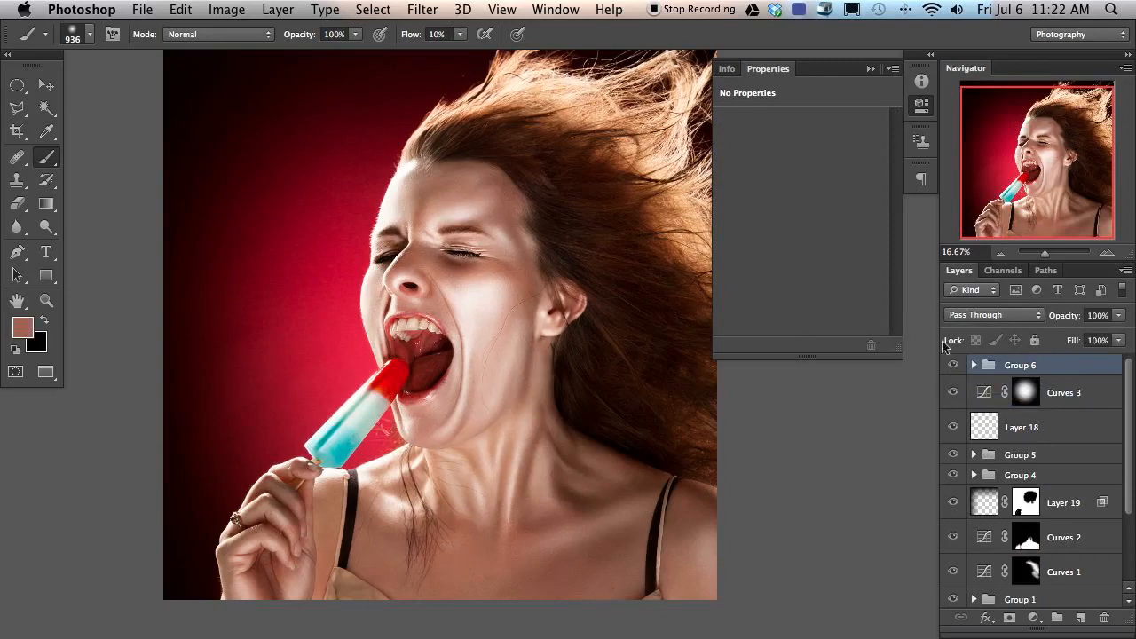
pyautogui.press('super+equal')
pyautogui.click(956, 367)
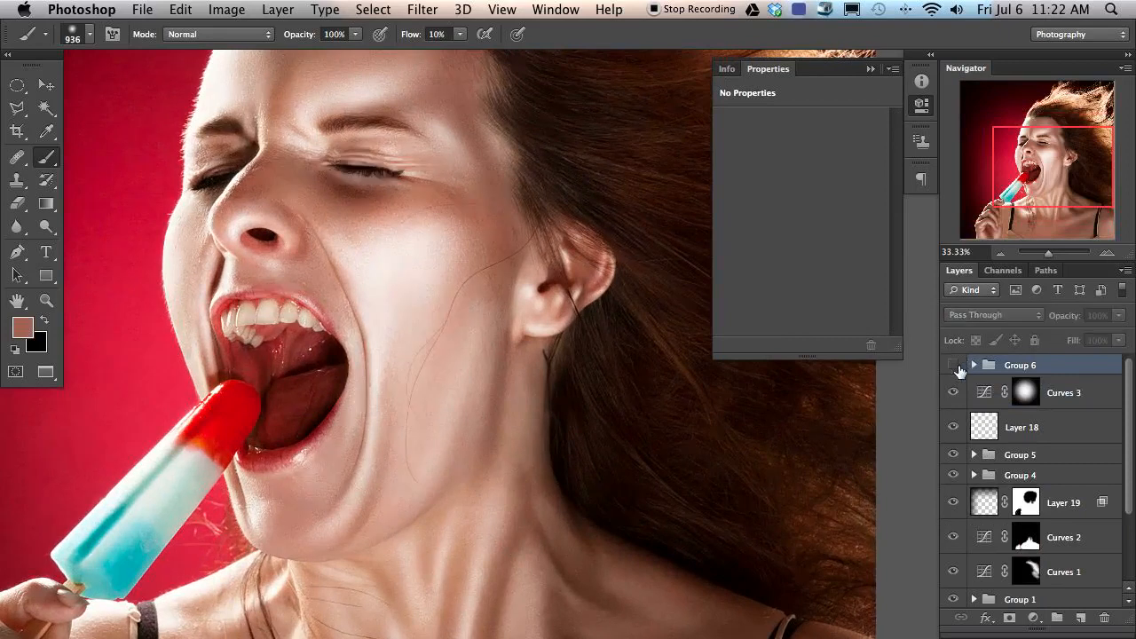
pyautogui.click(956, 368)
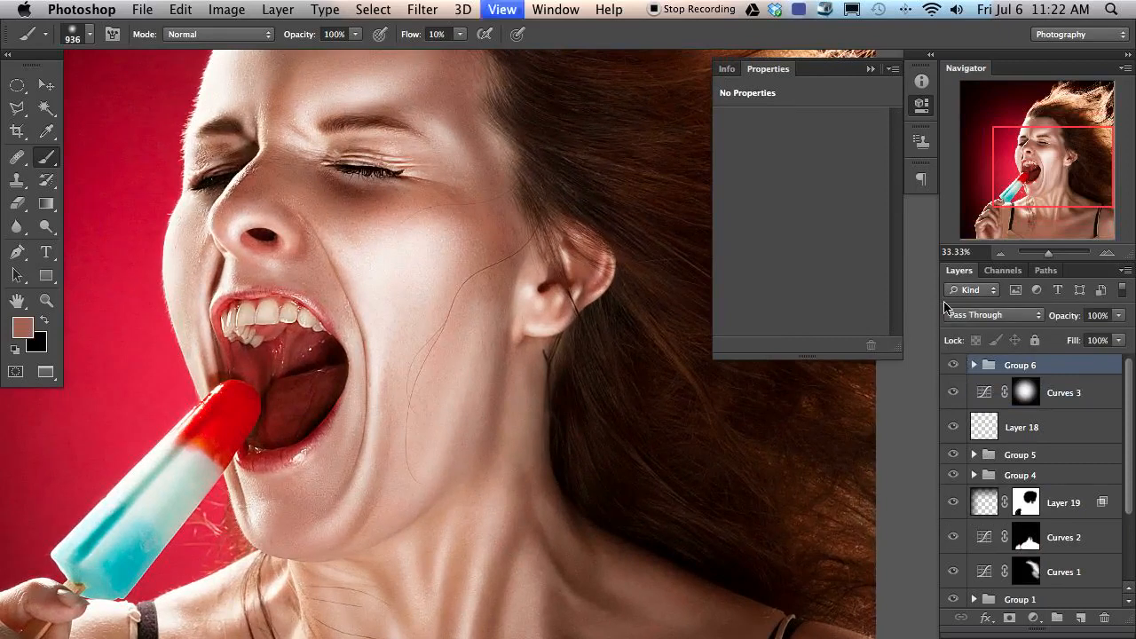
# Step: Stamp all visible layers into a new layer above Group 6 and show the whole image in full-screen mode
pyautogui.press('super+minus')
pyautogui.press('super+minus')
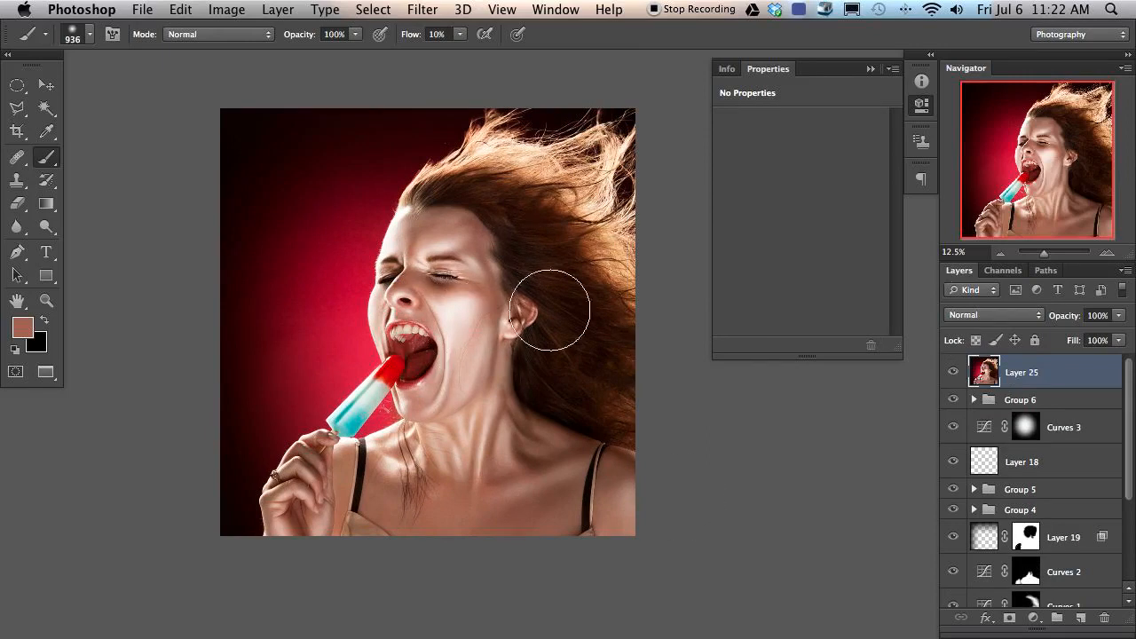
pyautogui.press('f')
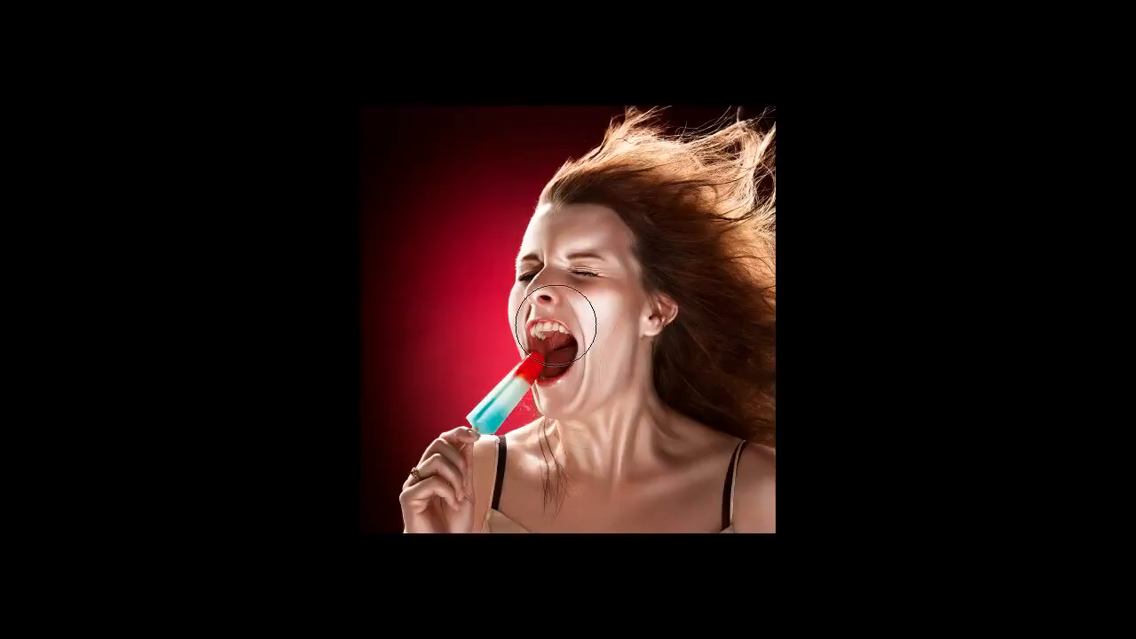
# Step: Exit full-screen mode and duplicate the merged Layer 25 into a new document
pyautogui.press('f')
pyautogui.press('super+minus')
pyautogui.press('super+minus')
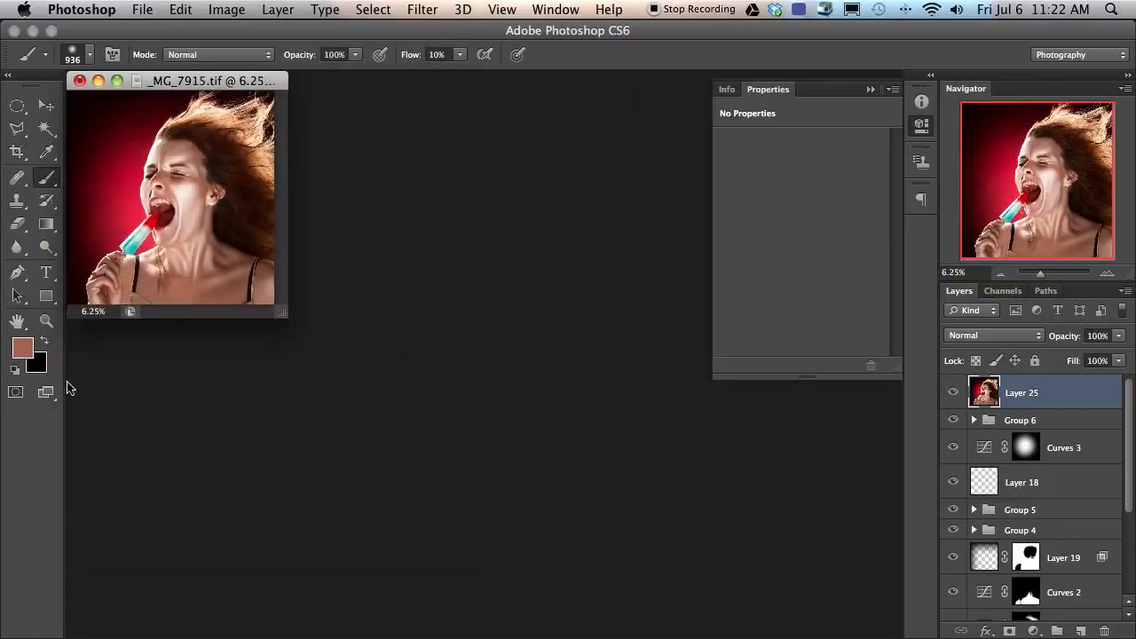
pyautogui.moveTo(241, 79); pyautogui.dragTo(273, 131)
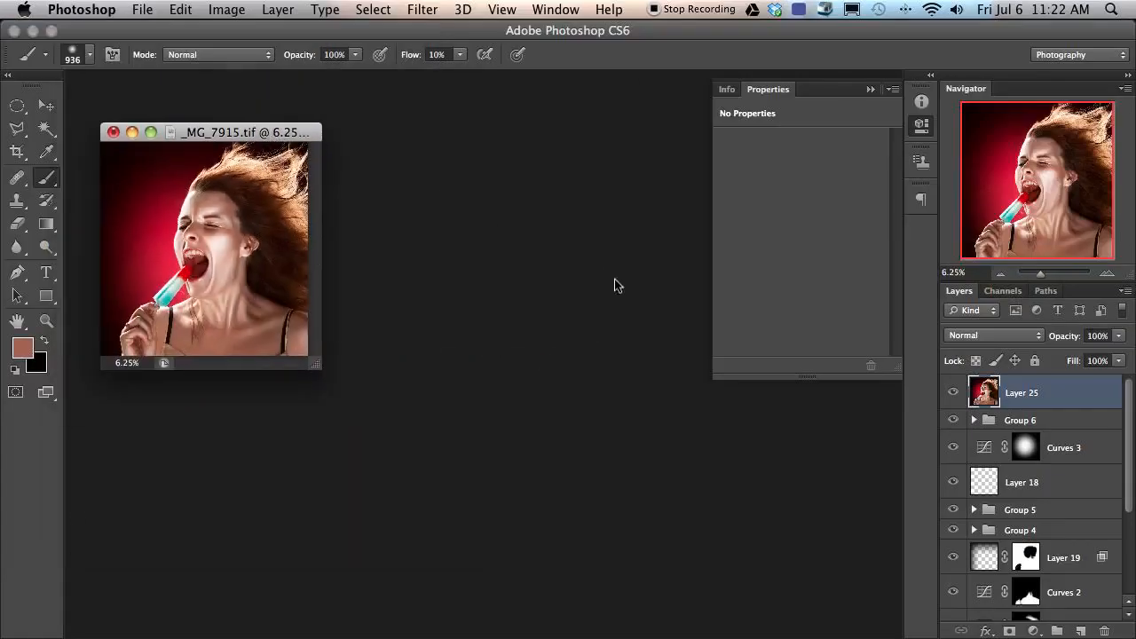
pyautogui.rightClick(1047, 395)
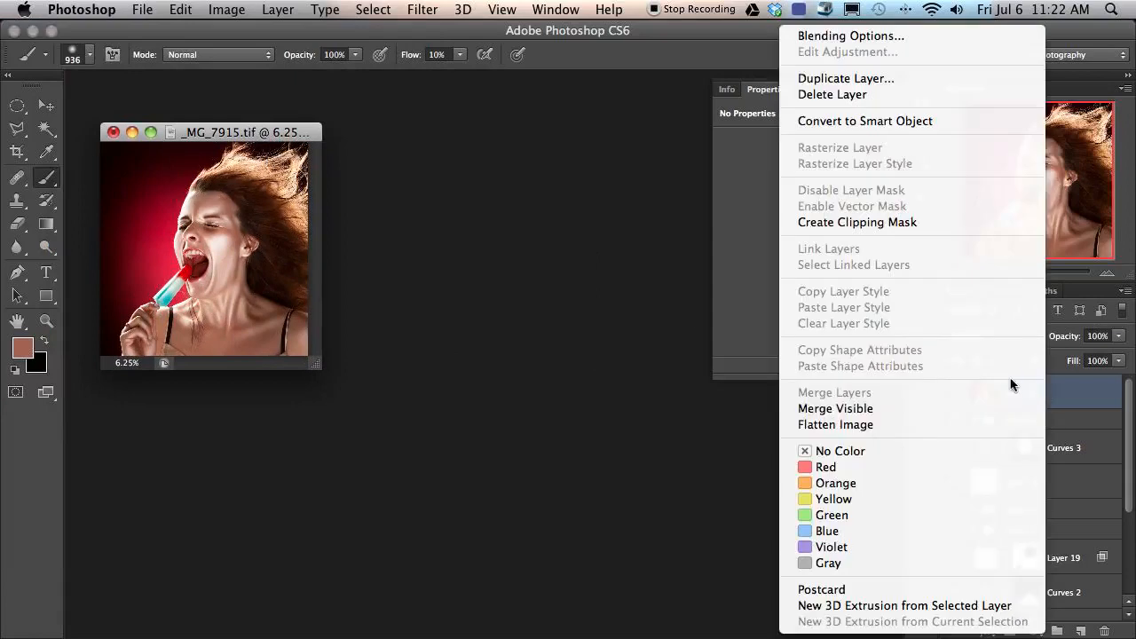
pyautogui.click(888, 79)
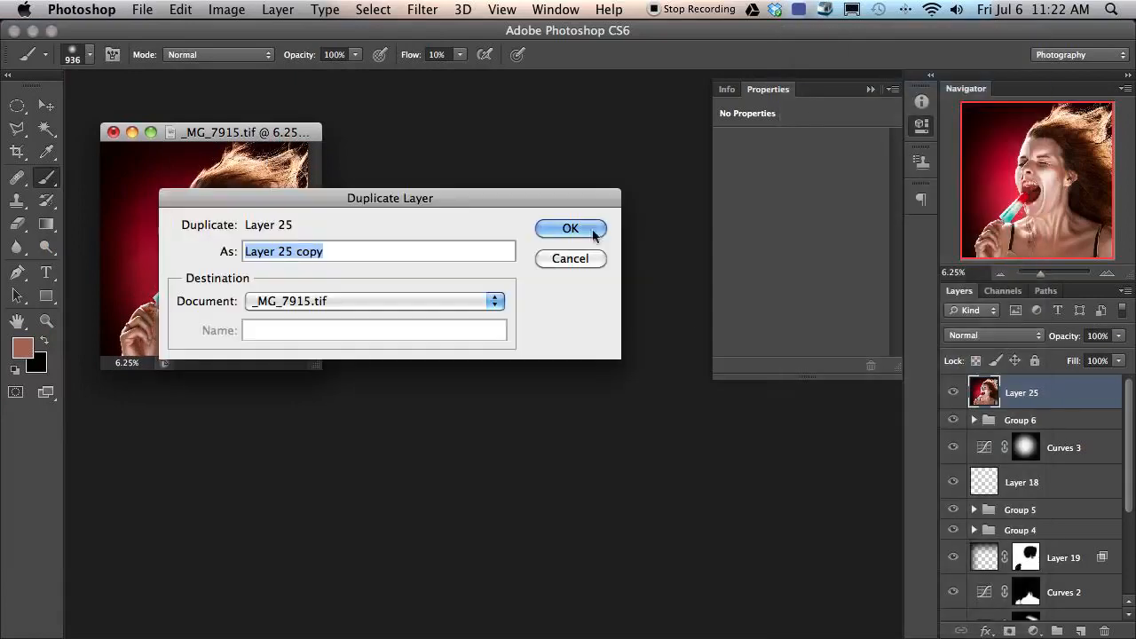
pyautogui.click(313, 303)
pyautogui.click(317, 332)
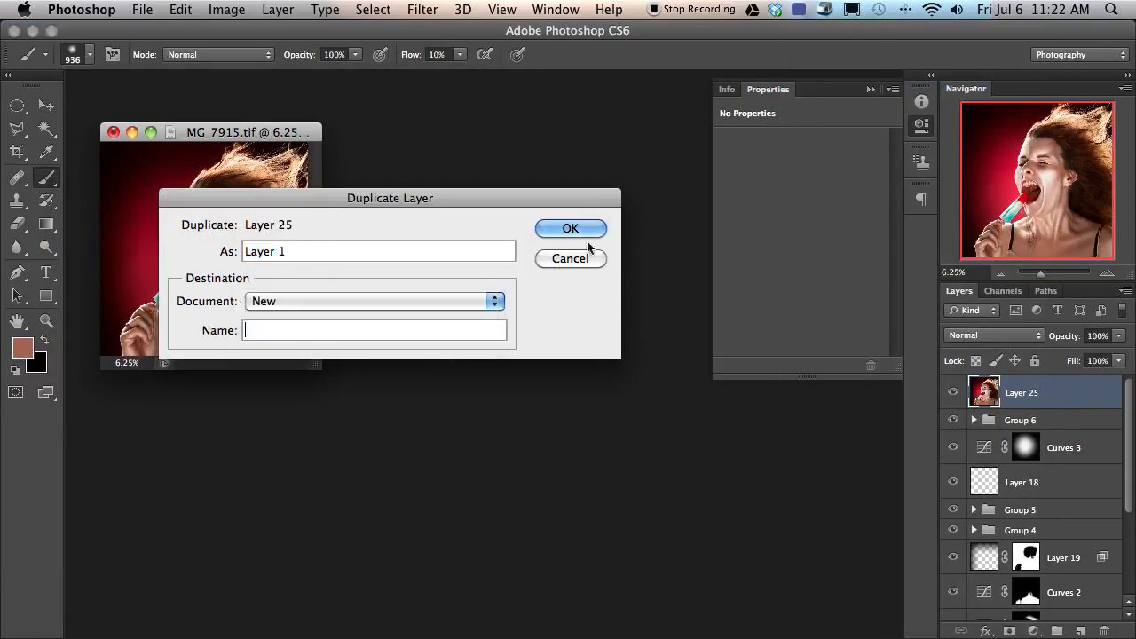
pyautogui.click(567, 231)
pyautogui.moveTo(317, 99); pyautogui.dragTo(456, 146)
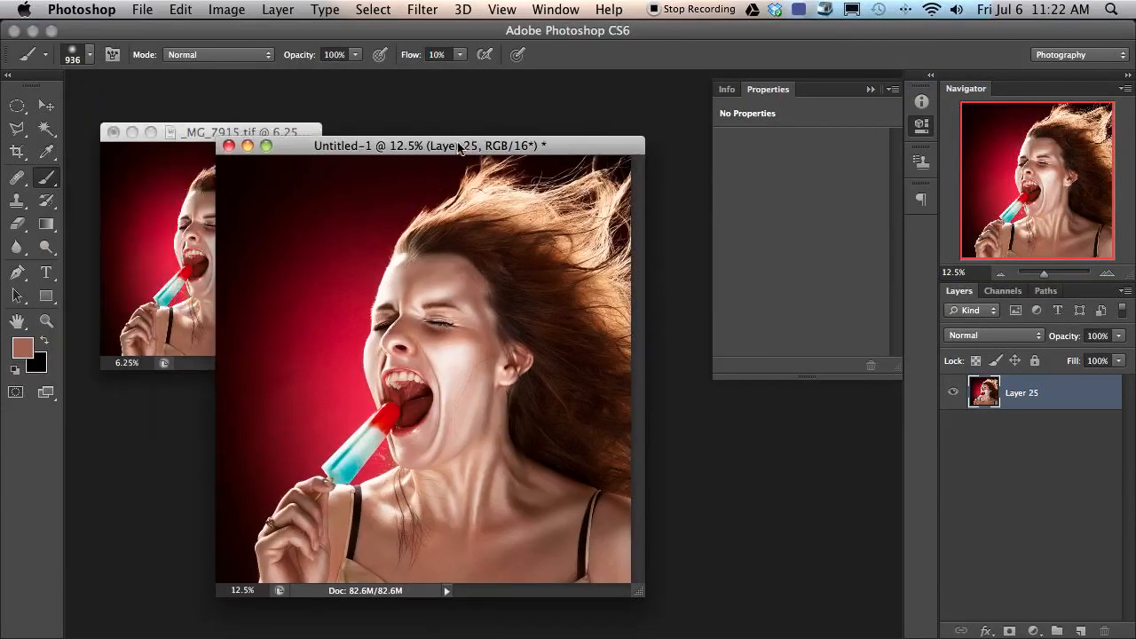
# Step: Convert the new document to 8 bits per channel
pyautogui.click(226, 9)
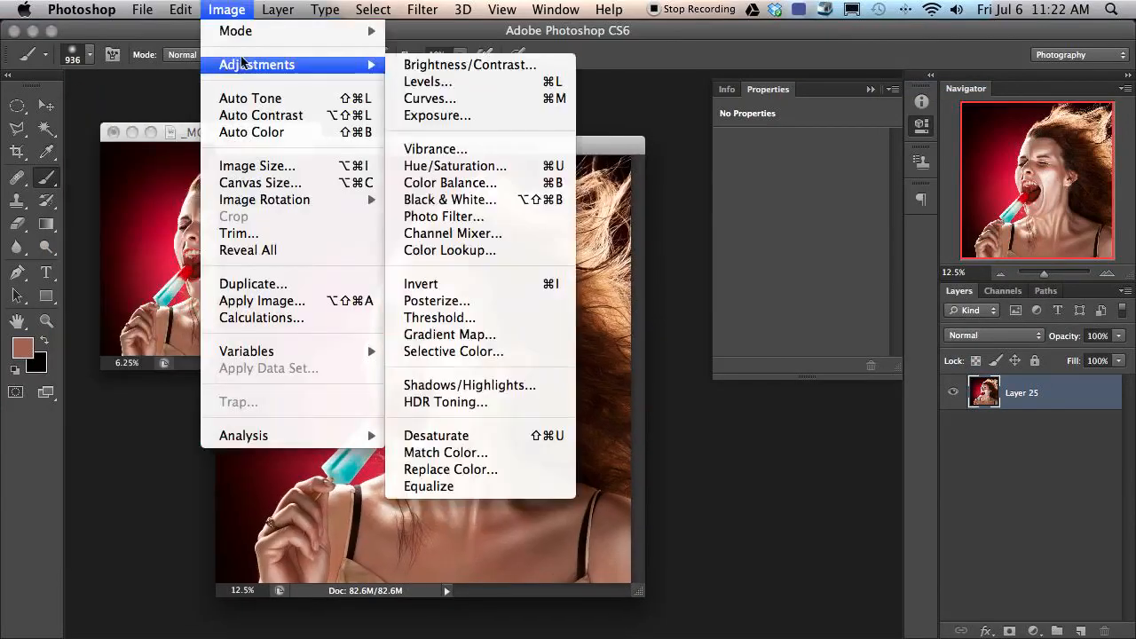
pyautogui.moveTo(266, 32)
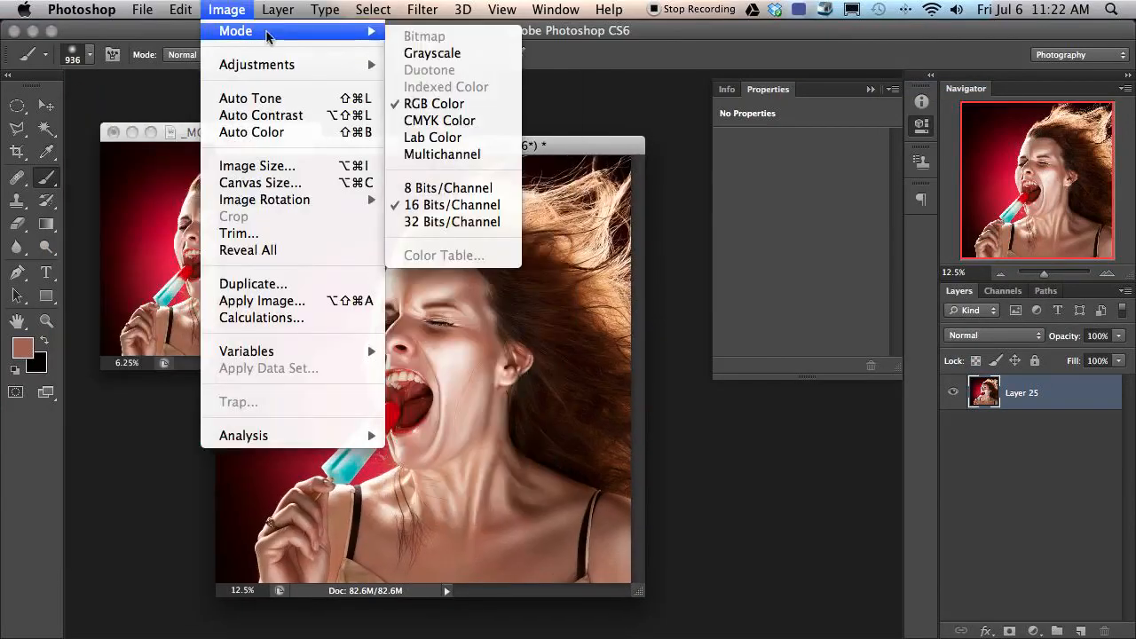
pyautogui.click(439, 189)
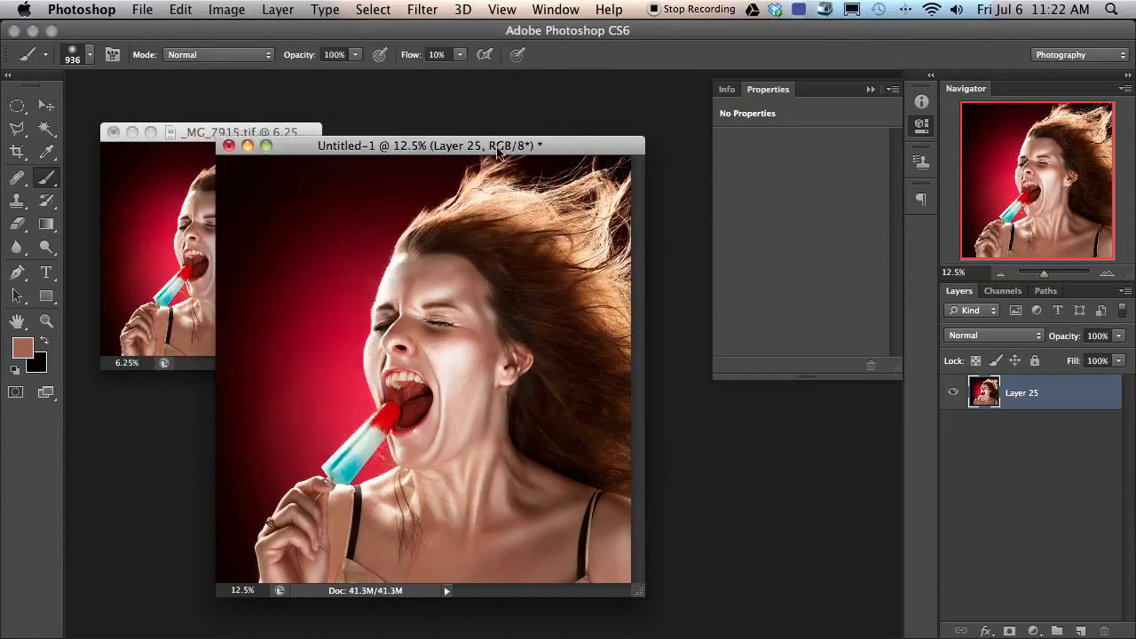
pyautogui.moveTo(498, 151); pyautogui.dragTo(474, 152)
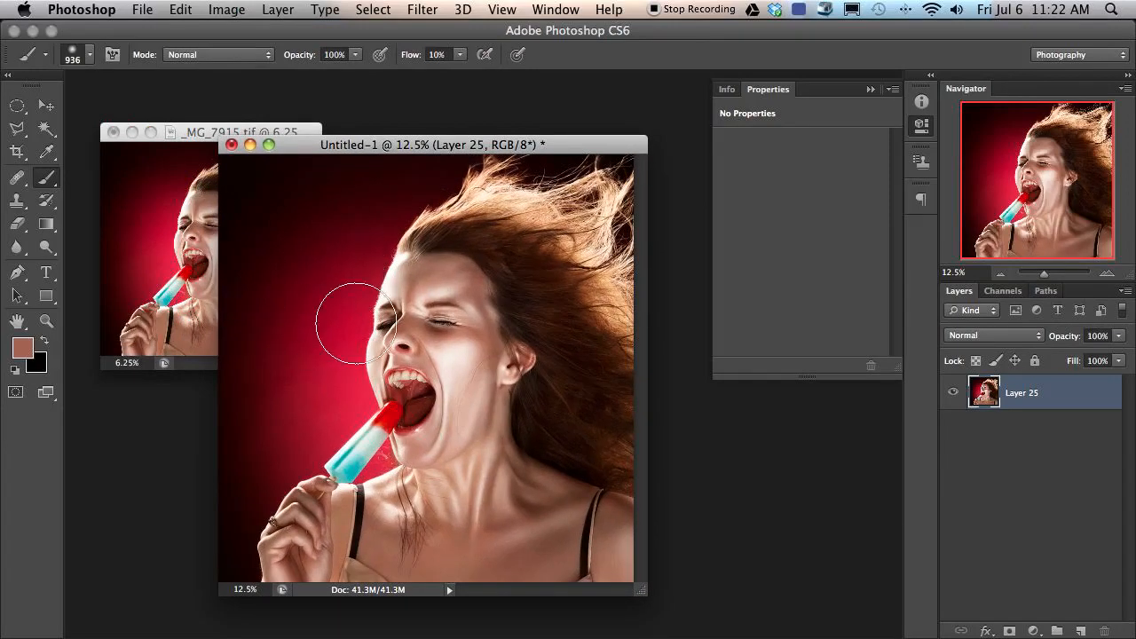
pyautogui.moveTo(426, 150); pyautogui.dragTo(439, 150)
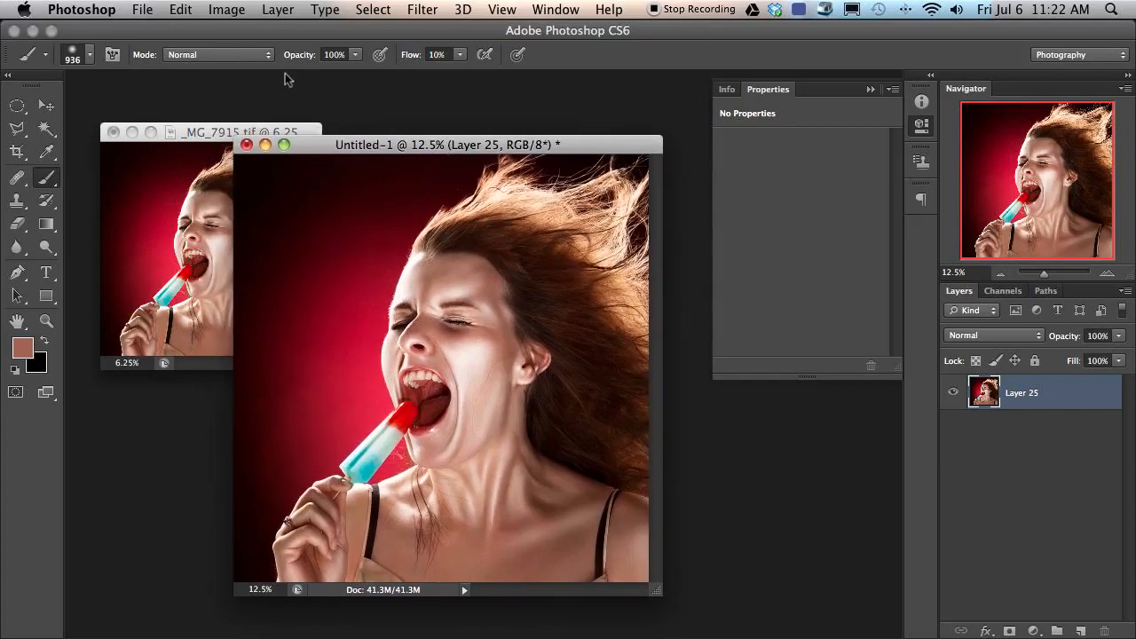
# Step: Resize the new document to 1000 pixels wide with proportions constrained, and view the whole image at 50%
pyautogui.click(240, 12)
pyautogui.click(277, 166)
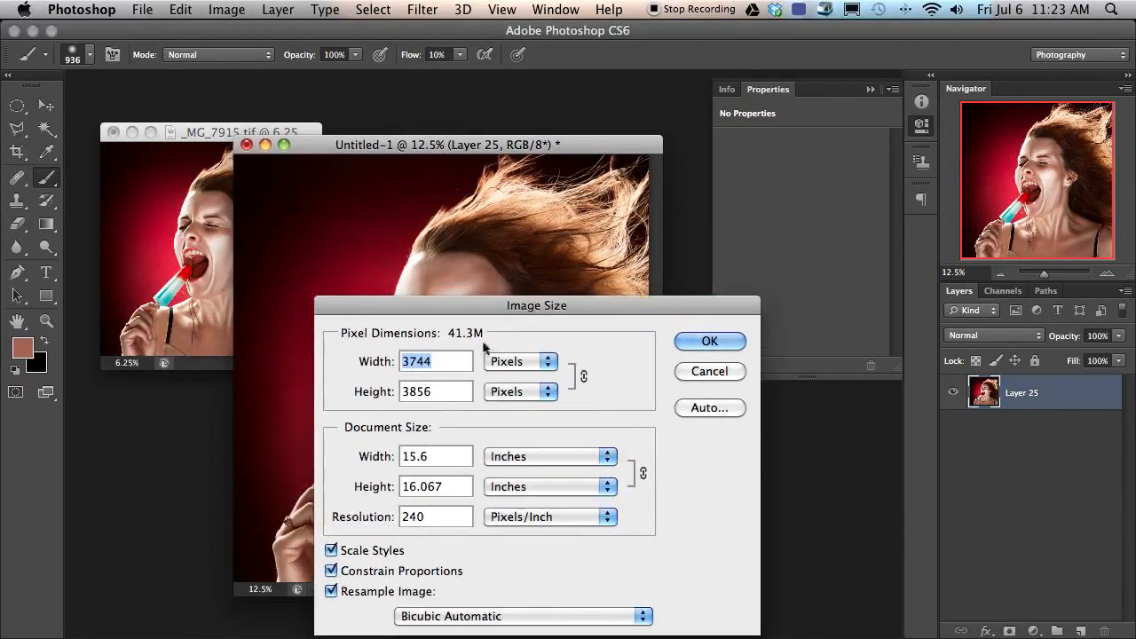
pyautogui.write('1000')
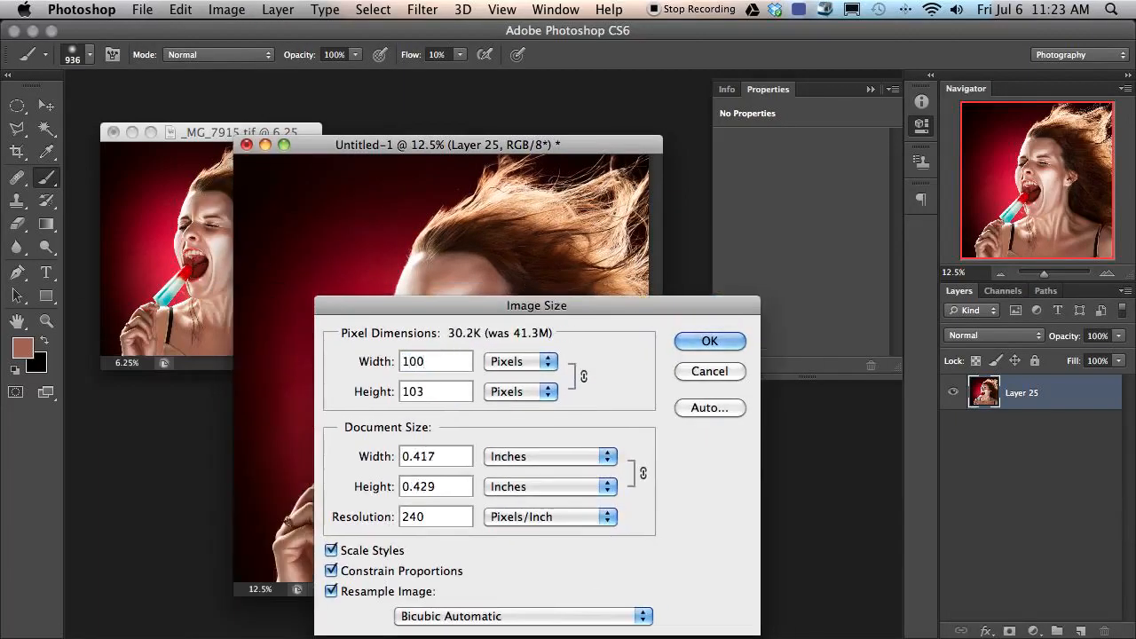
pyautogui.press('Return')
pyautogui.press('super+plus')
pyautogui.press('super+plus')
pyautogui.press('super+plus')
pyautogui.press('super+plus')
pyautogui.press('super+plus')
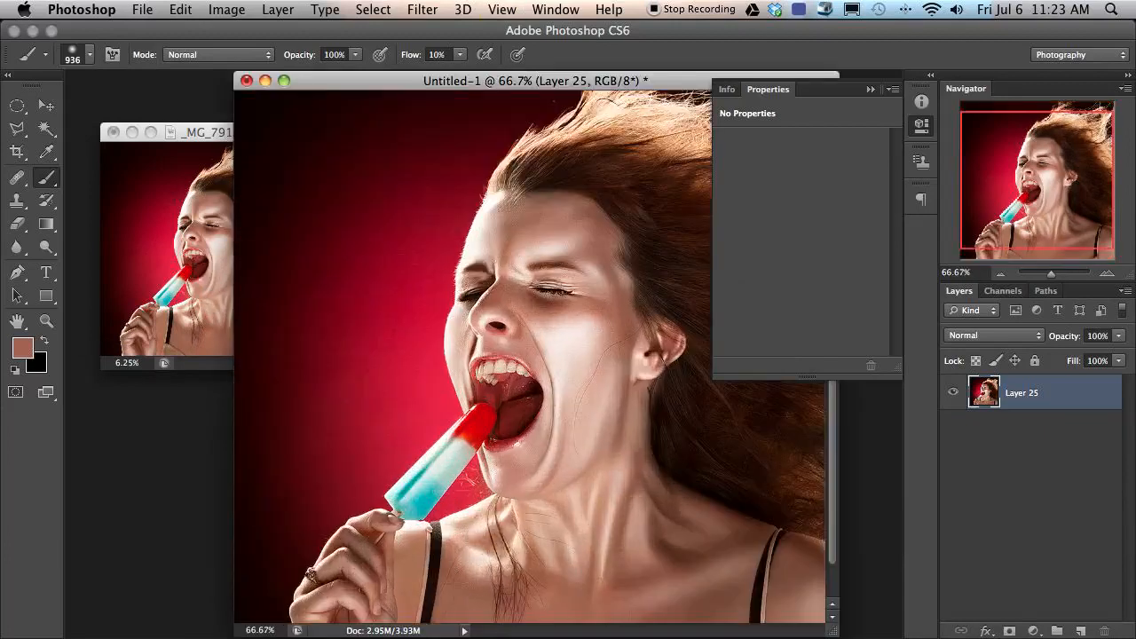
pyautogui.press('super+plus')
pyautogui.press('super+minus')
pyautogui.press('super+minus')
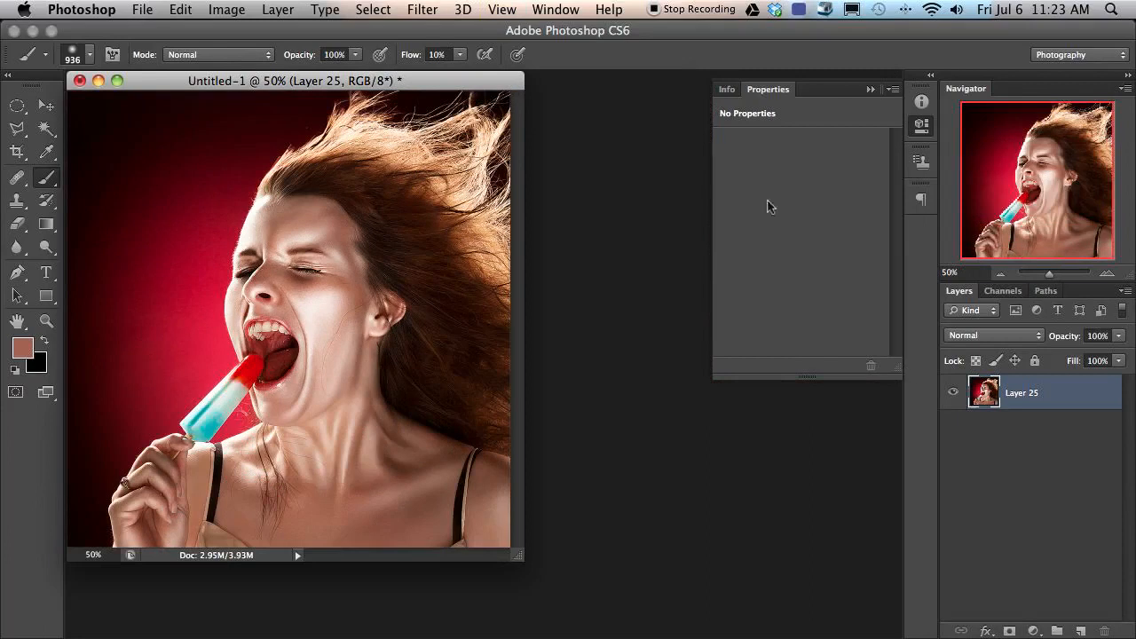
# Step: Duplicate Layer 25 in the resized document and desaturate the copy
pyautogui.moveTo(401, 82)
pyautogui.mouseDown()
pyautogui.moveTo(526, 120)
pyautogui.moveTo(609, 115)
pyautogui.moveTo(585, 112)
pyautogui.mouseUp()
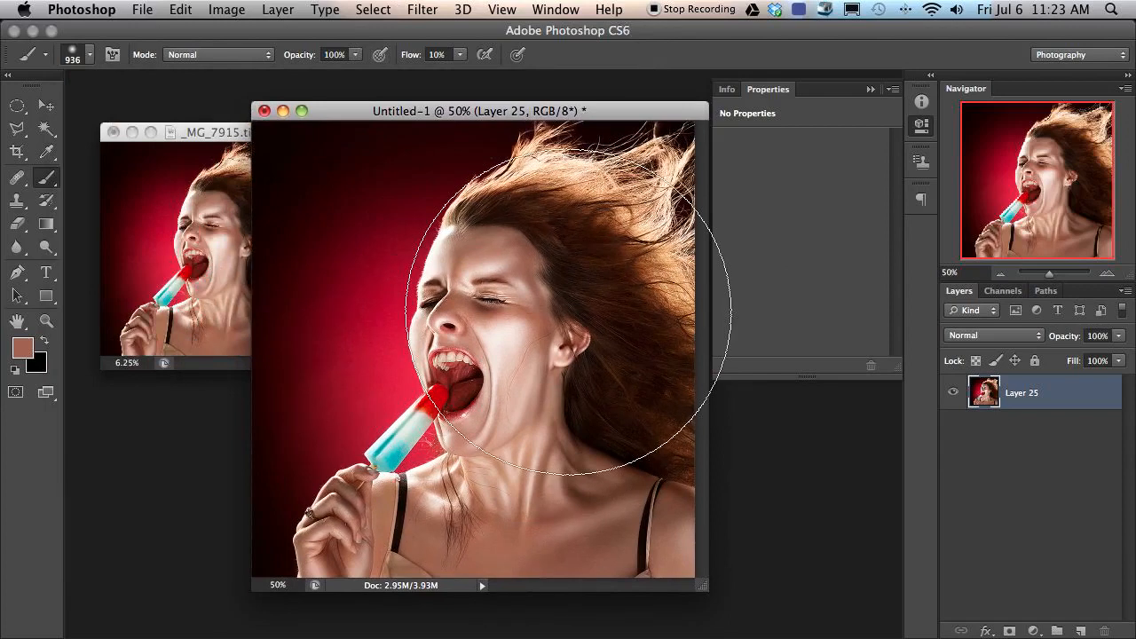
pyautogui.moveTo(227, 135); pyautogui.dragTo(221, 134)
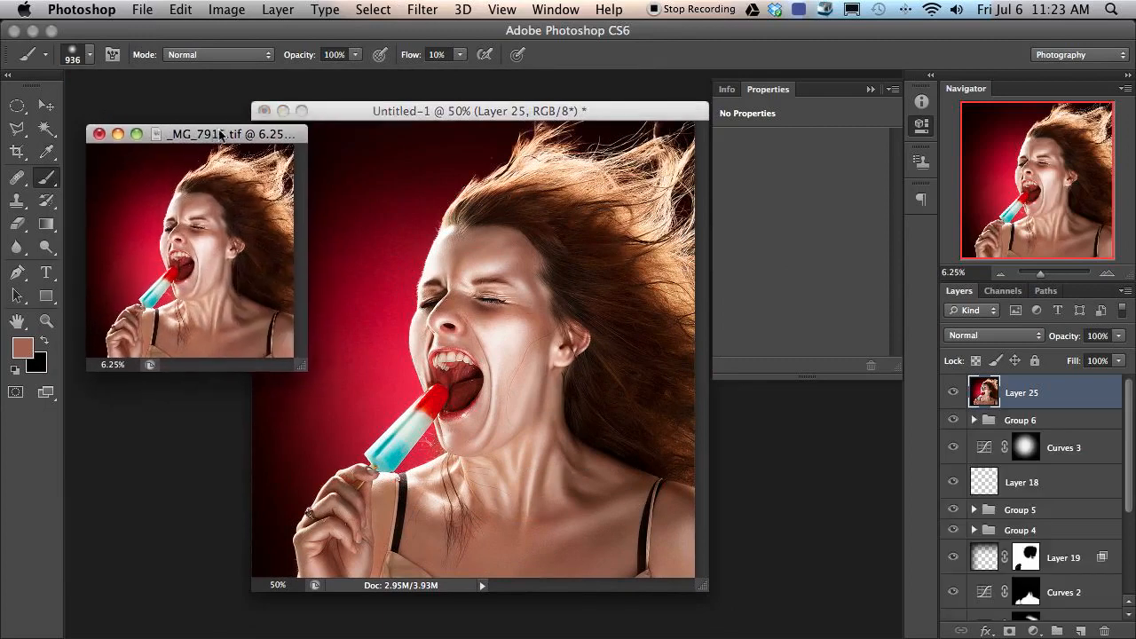
pyautogui.moveTo(367, 113); pyautogui.dragTo(351, 116)
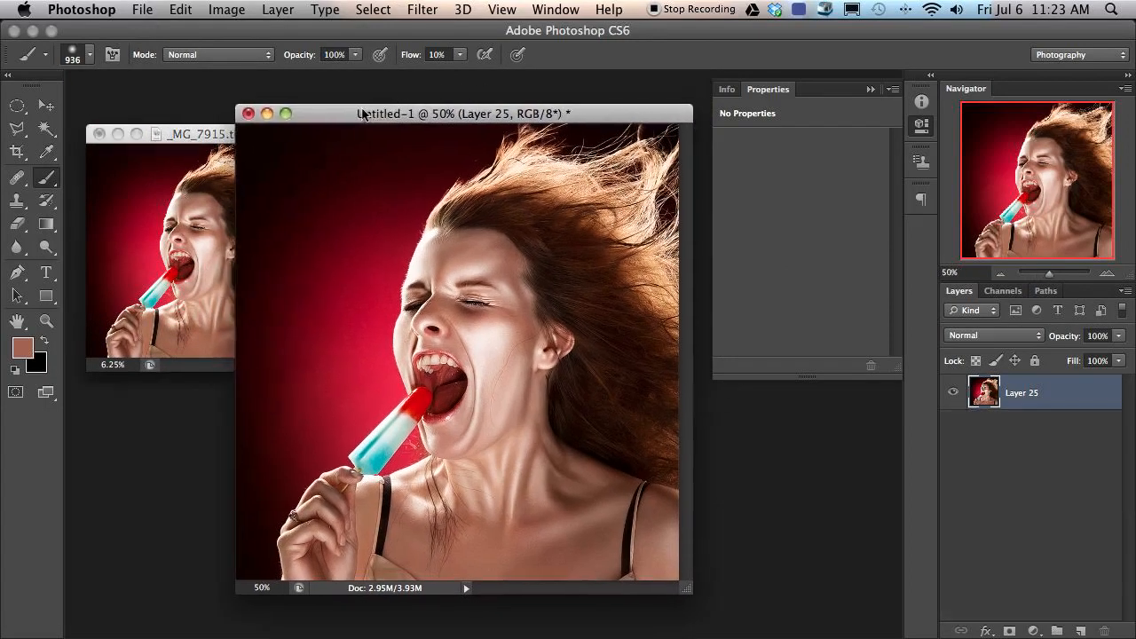
pyautogui.moveTo(538, 355)
pyautogui.mouseDown()
pyautogui.moveTo(362, 355)
pyautogui.moveTo(457, 362)
pyautogui.mouseUp()
pyautogui.press('super+j')
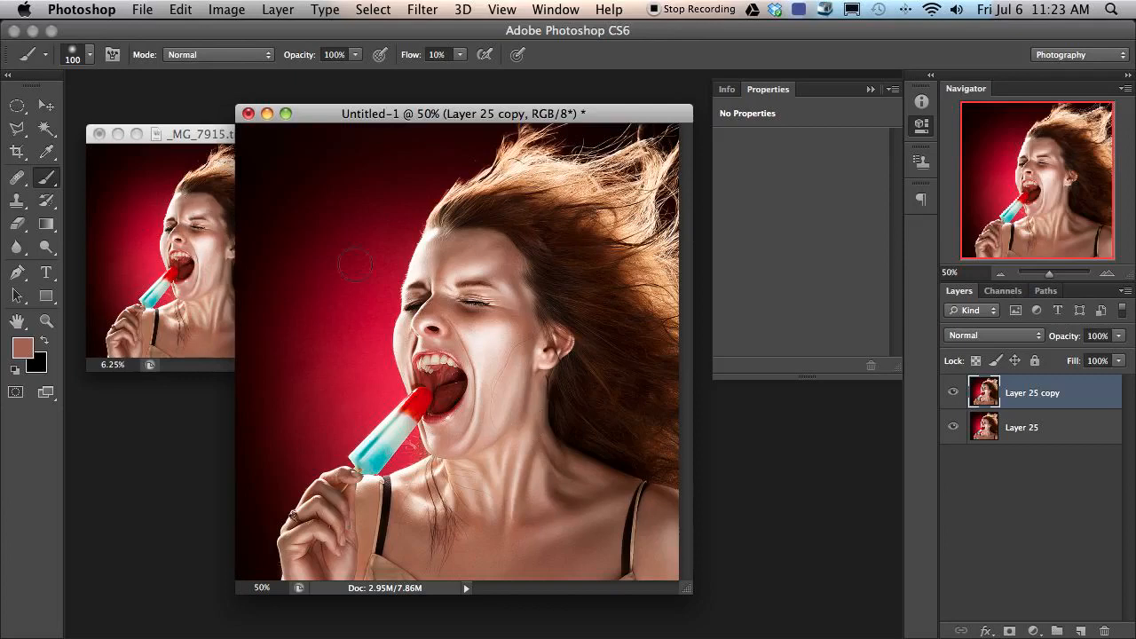
pyautogui.moveTo(582, 111); pyautogui.dragTo(584, 113)
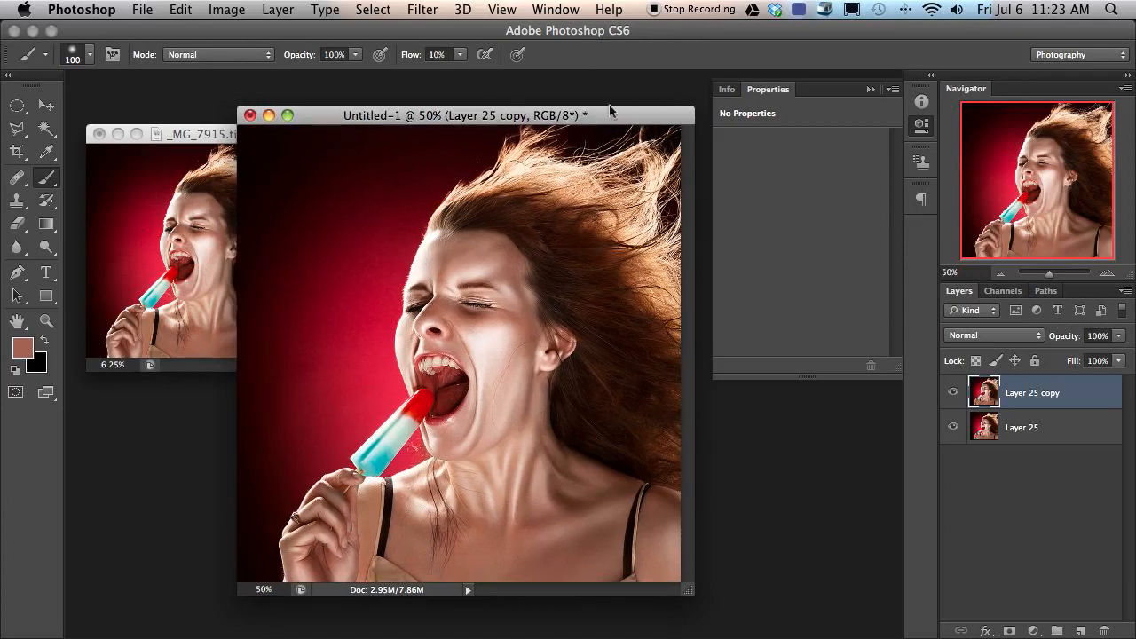
pyautogui.press('shift+super+u')
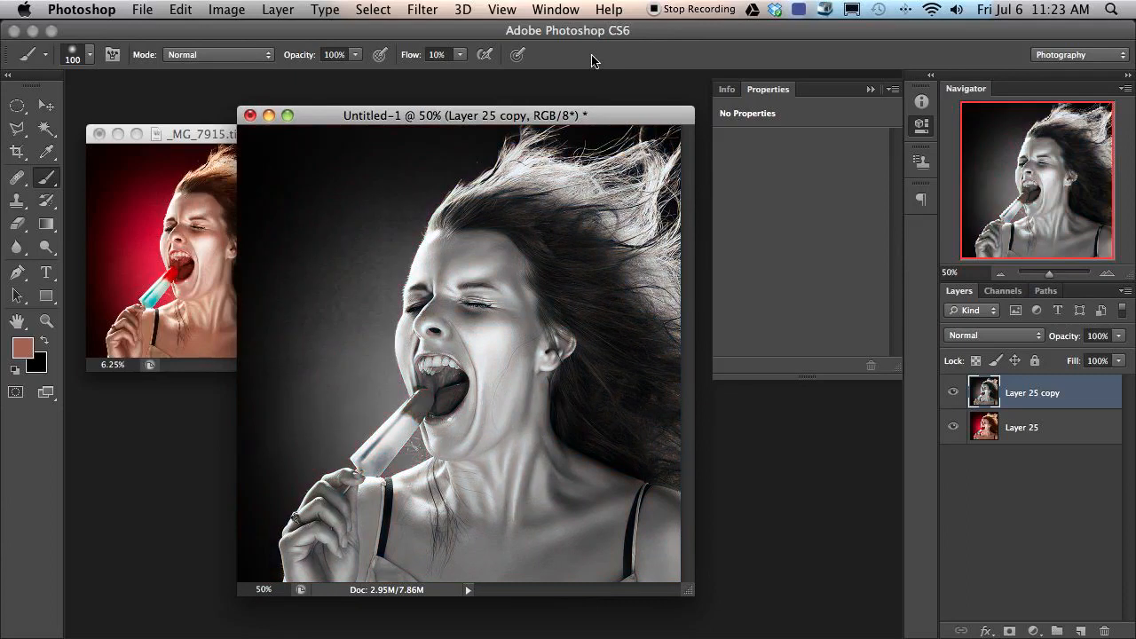
# Step: Set the desaturated copy to Linear Light blending and apply a High Pass filter to it with a 0.6-pixel radius
pyautogui.click(999, 336)
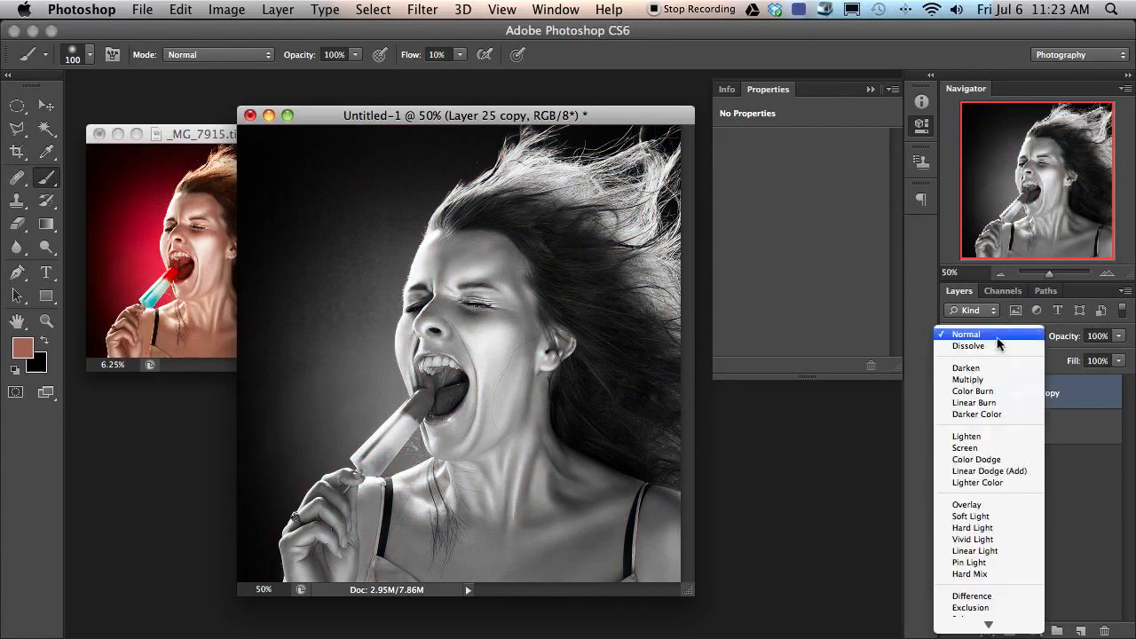
pyautogui.click(985, 551)
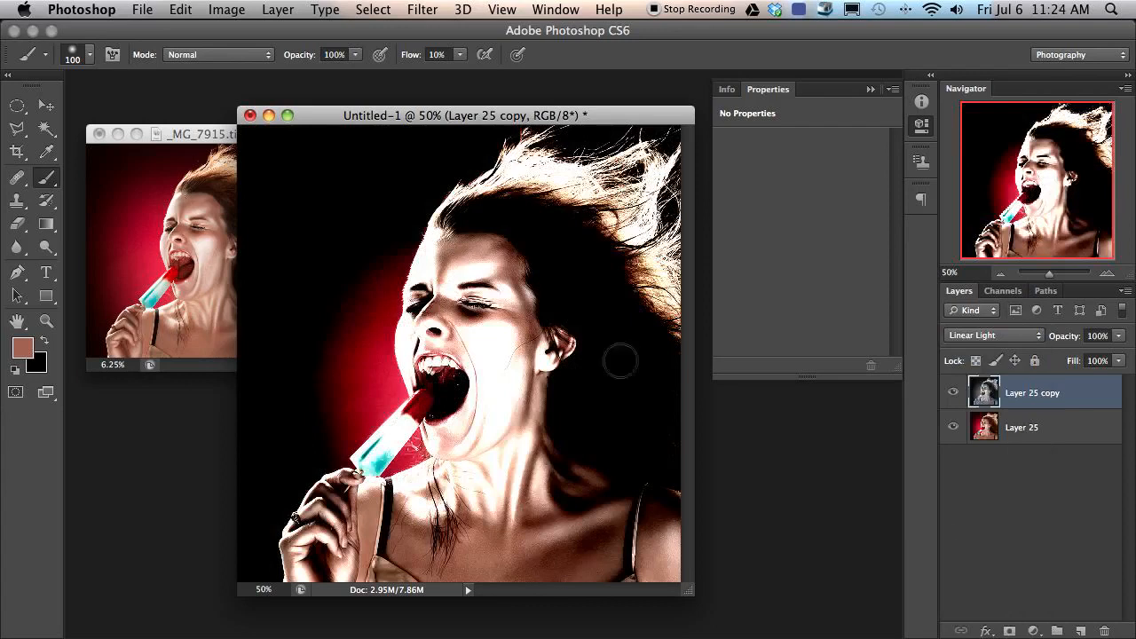
pyautogui.click(462, 8)
pyautogui.moveTo(422, 9)
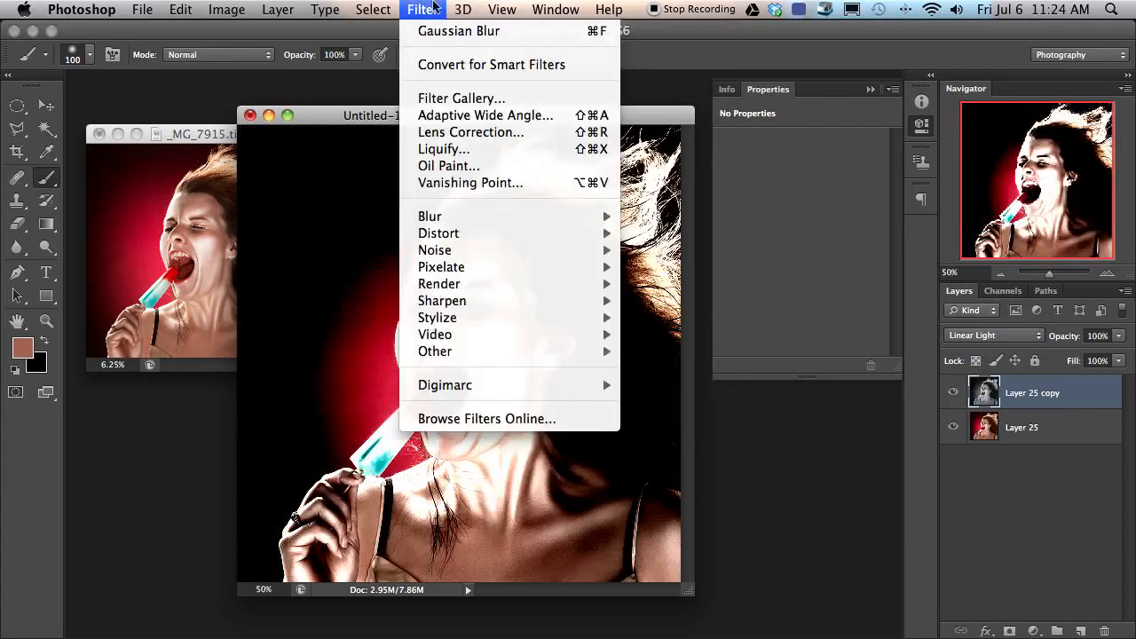
pyautogui.moveTo(488, 353)
pyautogui.click(674, 371)
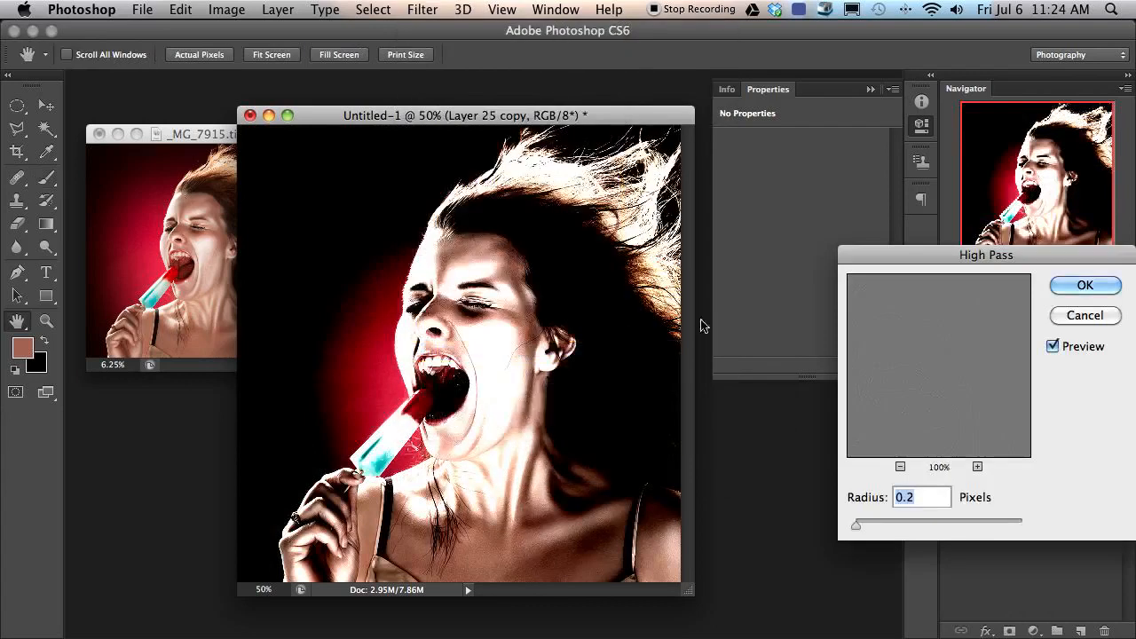
pyautogui.moveTo(962, 260); pyautogui.dragTo(933, 256)
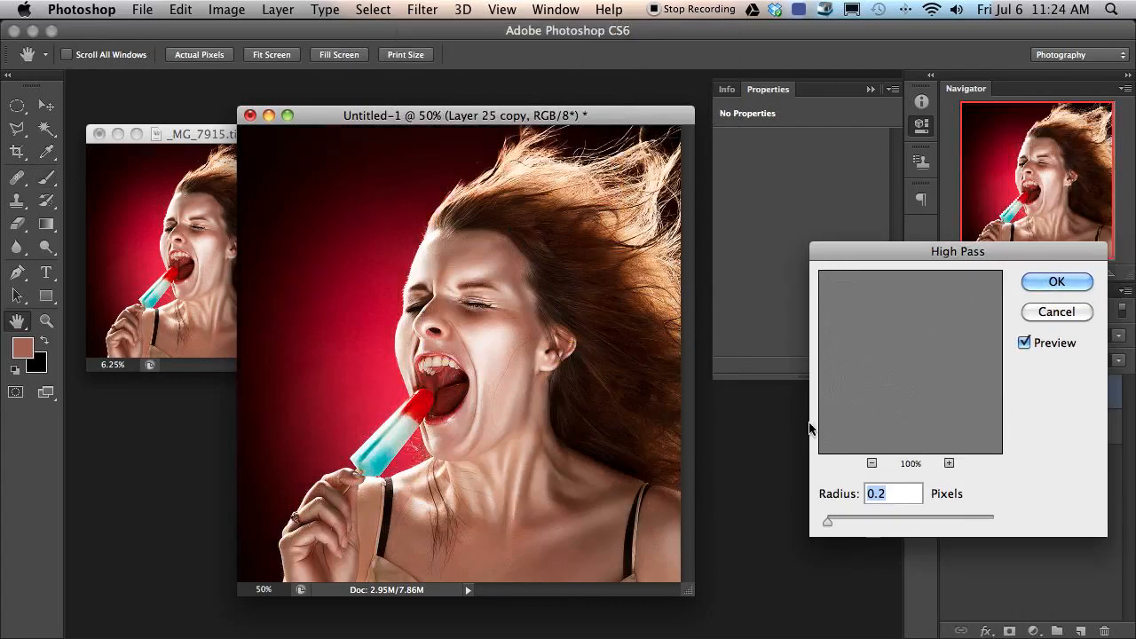
pyautogui.press('Up')
pyautogui.press('Up')
pyautogui.press('Up')
pyautogui.press('Up')
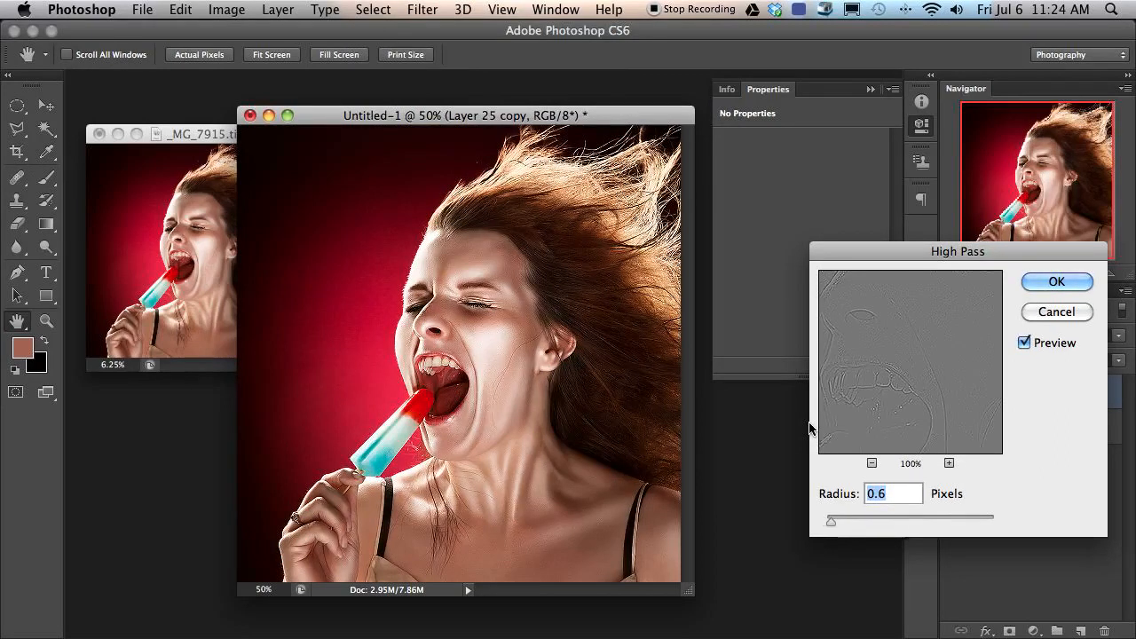
pyautogui.press('Down')
pyautogui.press('Up')
pyautogui.click(1039, 282)
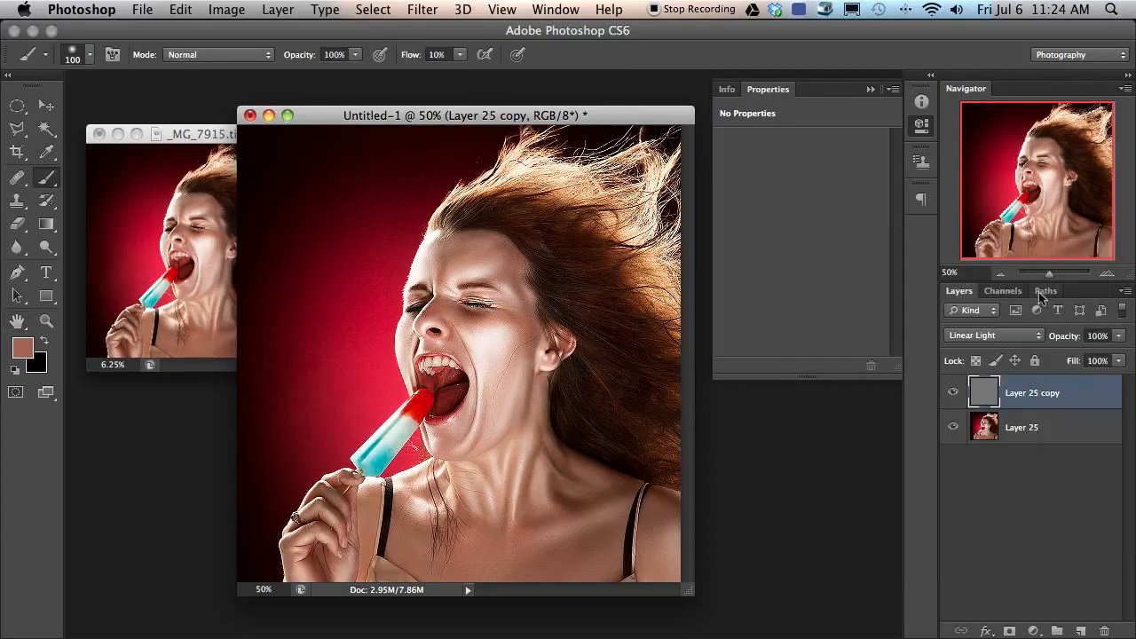
# Step: Compare the face at 100% with the high-pass sharpening layer hidden and shown
pyautogui.press('super+equal')
pyautogui.press('super+equal')
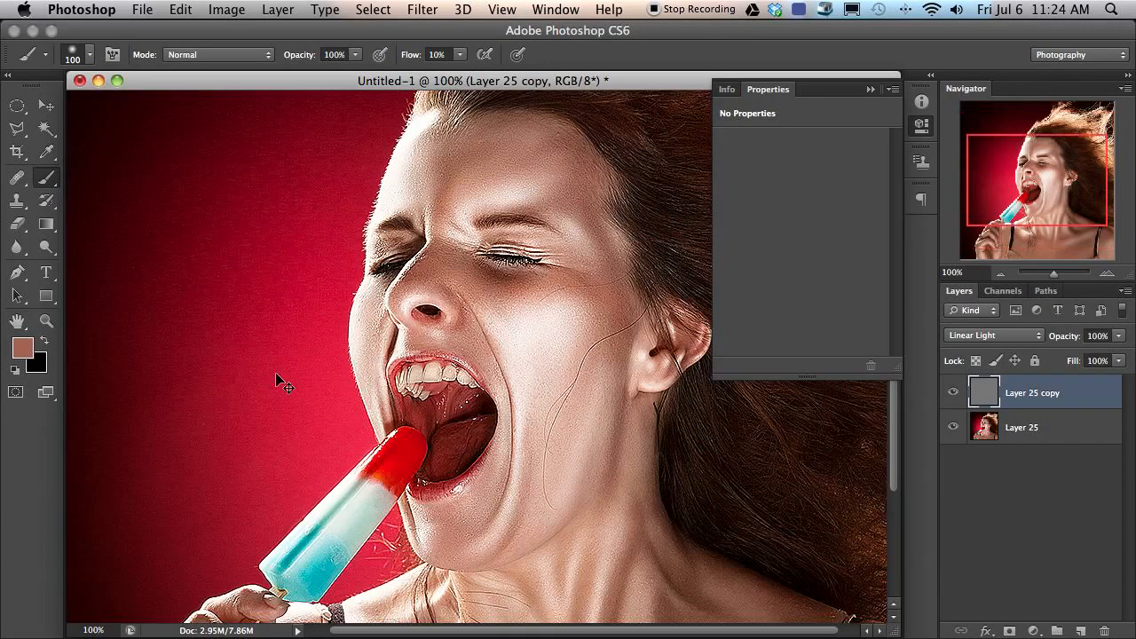
pyautogui.click(954, 393)
pyautogui.click(954, 393)
pyautogui.click(956, 395)
pyautogui.click(956, 395)
# Step: Add a black mask to the sharpening layer and paint white over both eyes with a 48 px brush at 10% flow
pyautogui.press('alt+super+m')
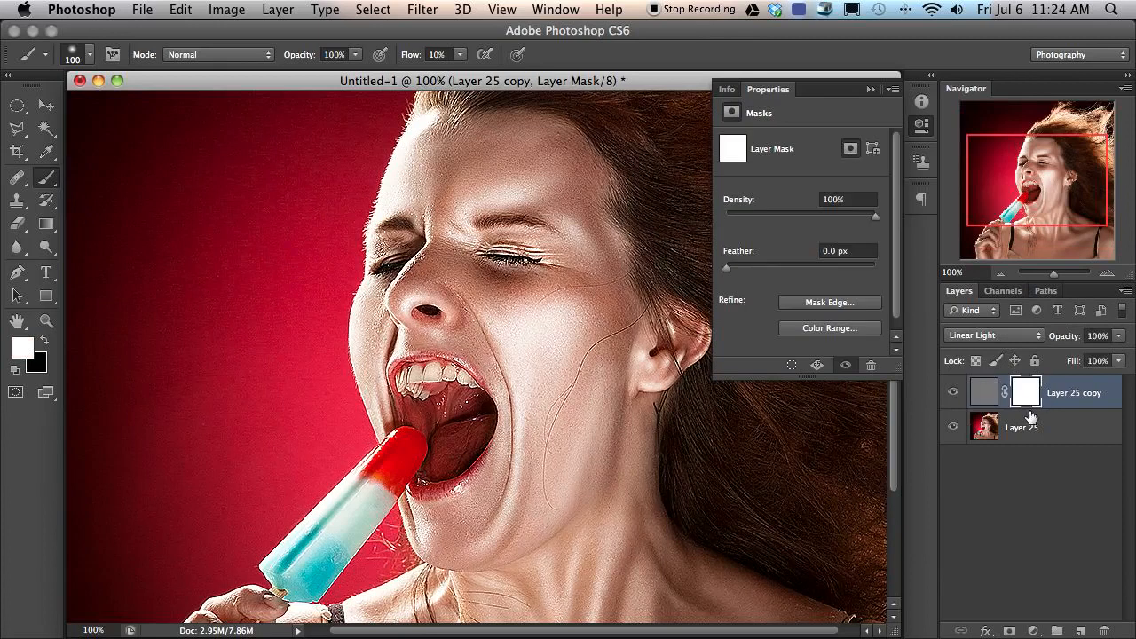
pyautogui.press('super+i')
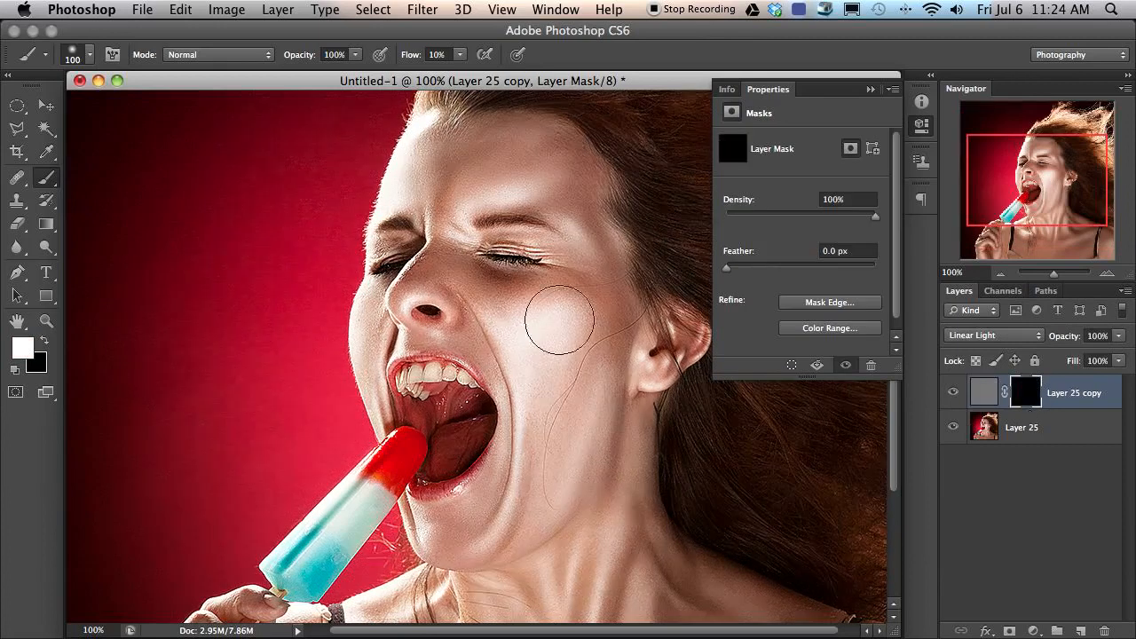
pyautogui.moveTo(514, 267)
pyautogui.mouseDown()
pyautogui.moveTo(491, 267)
pyautogui.moveTo(516, 264)
pyautogui.moveTo(502, 258)
pyautogui.moveTo(511, 252)
pyautogui.mouseUp()
pyautogui.moveTo(388, 268); pyautogui.dragTo(392, 268)
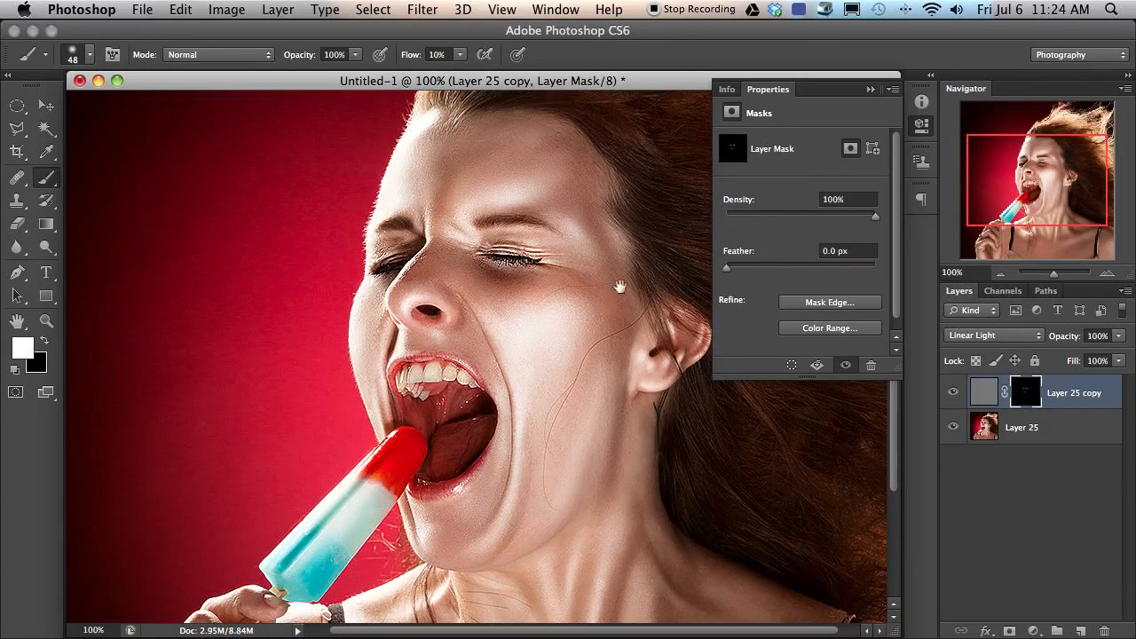
# Step: Reveal more of the sharpening by painting white on the layer mask with a 68 px brush at 10% flow
pyautogui.moveTo(614, 194); pyautogui.dragTo(583, 299)
pyautogui.press(']')
pyautogui.press(']')
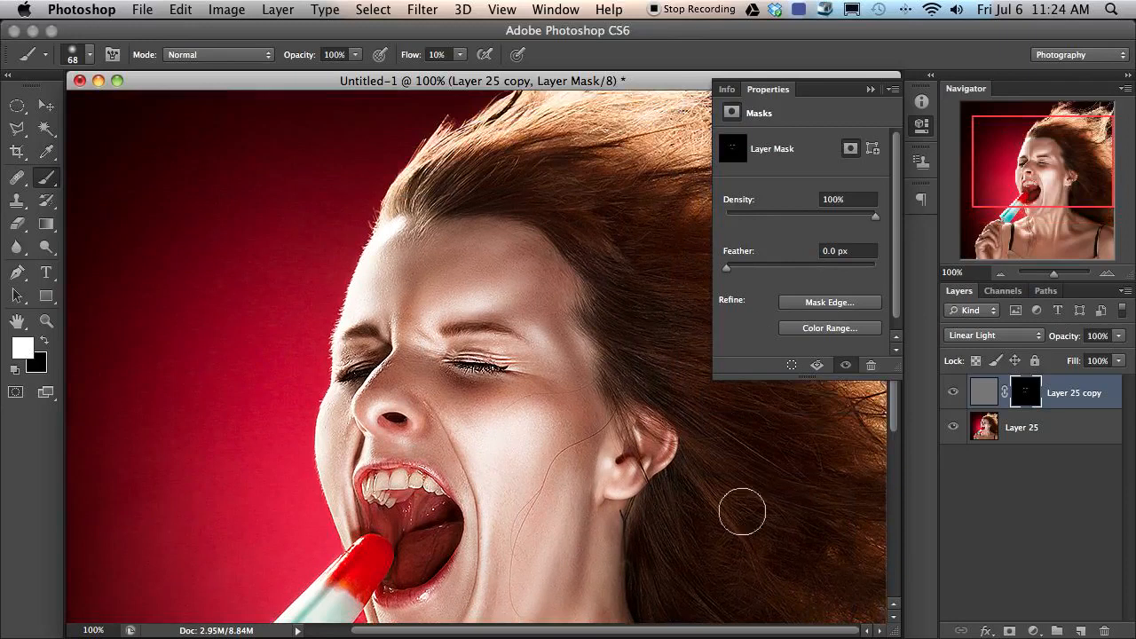
pyautogui.moveTo(347, 538); pyautogui.dragTo(397, 238)
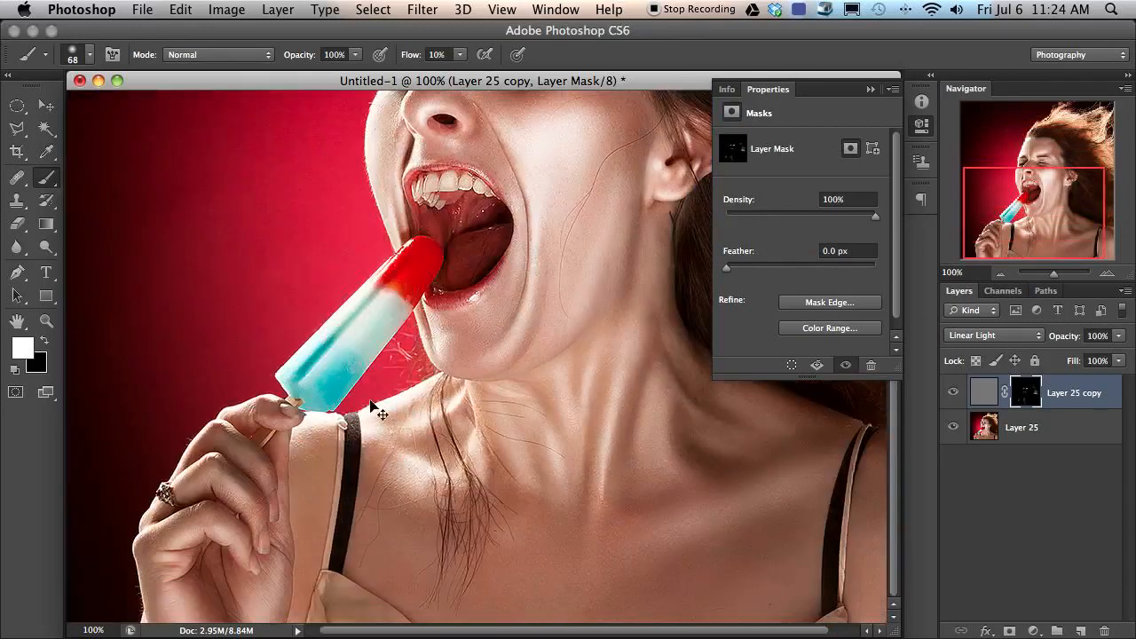
pyautogui.press('super+minus')
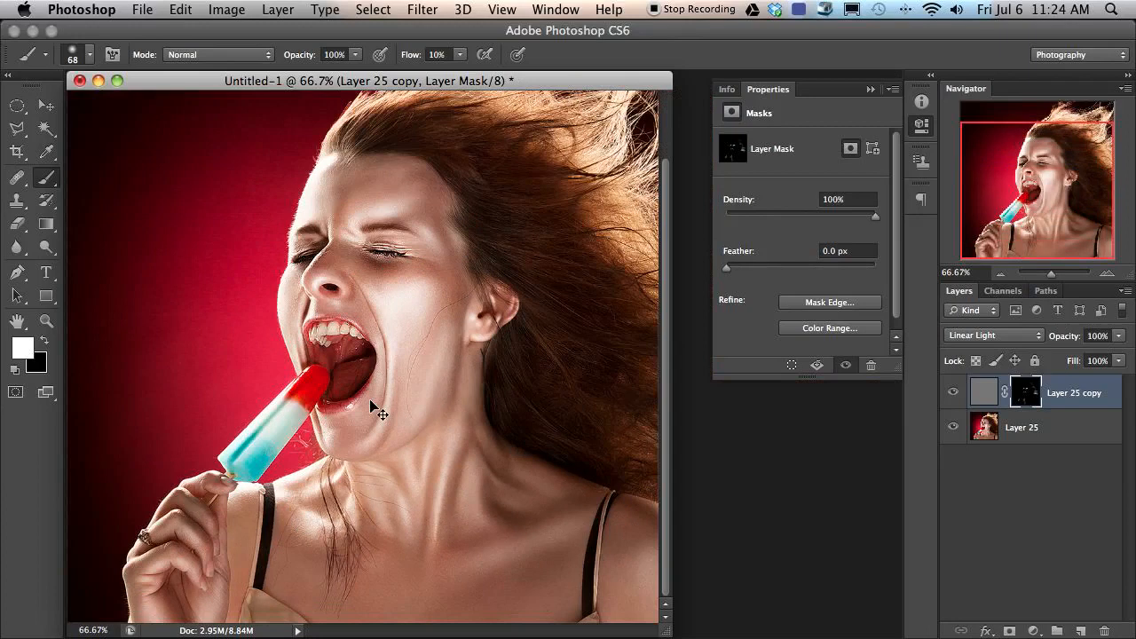
# Step: Add a new layer above the sharpening layer and set the foreground color to a saturated orange for the brush
pyautogui.press('super+minus')
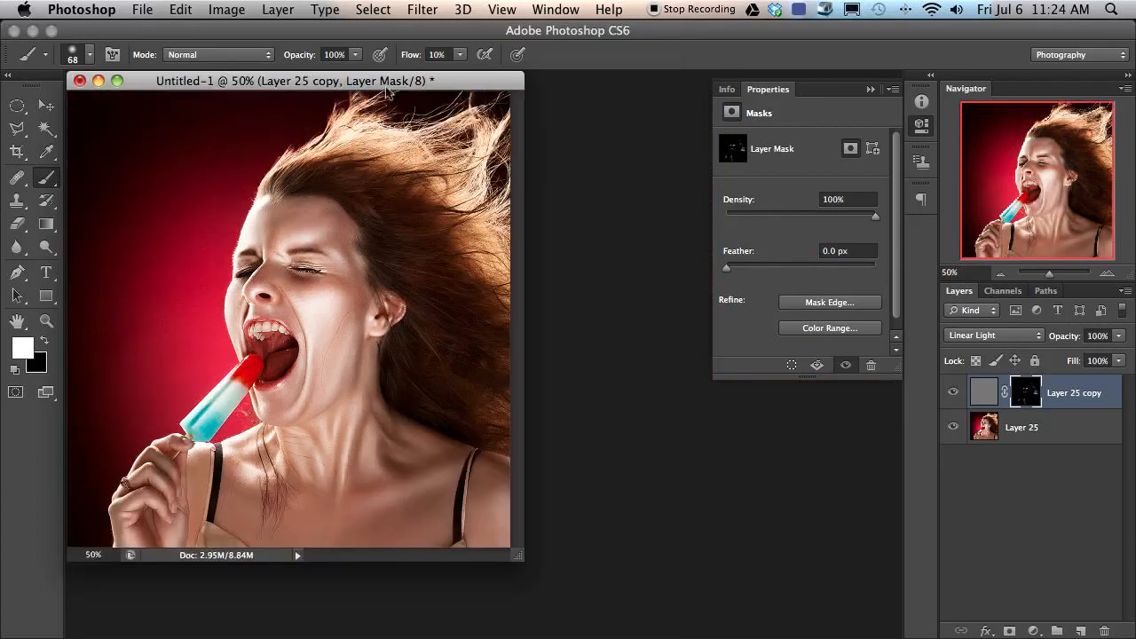
pyautogui.moveTo(402, 81); pyautogui.dragTo(542, 113)
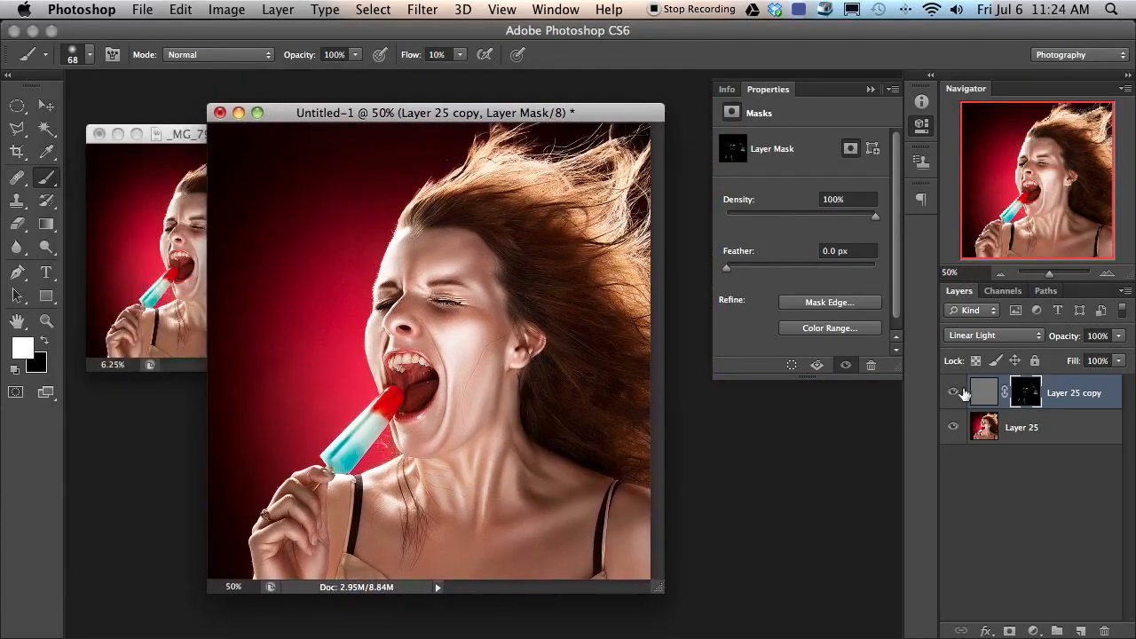
pyautogui.press('super+alt+shift+n')
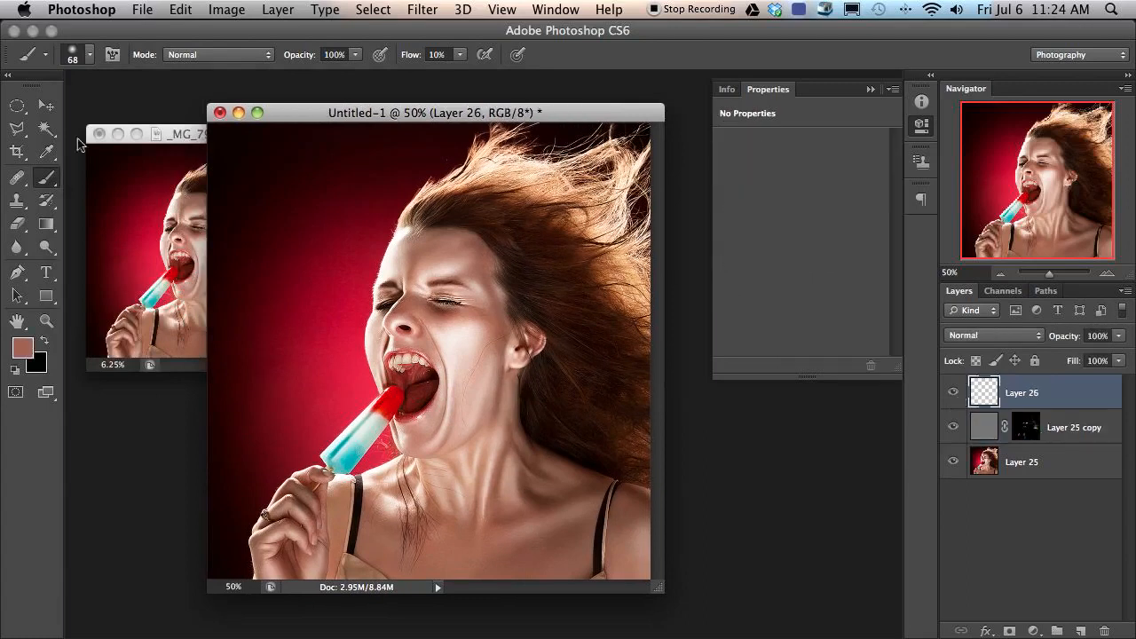
pyautogui.click(23, 348)
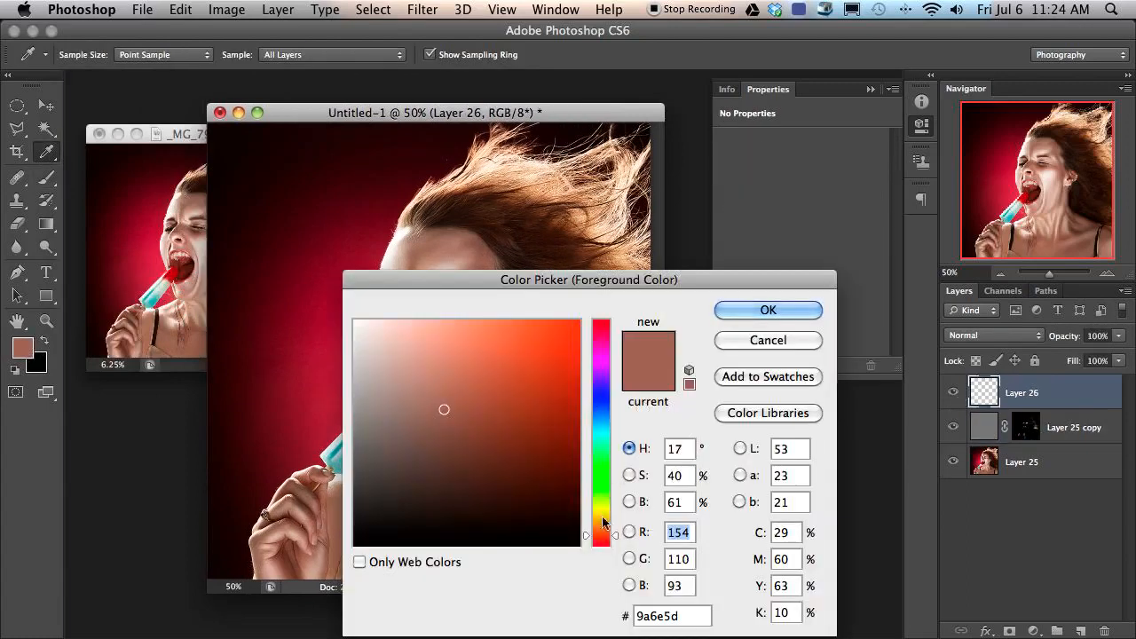
pyautogui.click(600, 525)
pyautogui.moveTo(577, 489); pyautogui.dragTo(581, 378)
pyautogui.click(746, 309)
pyautogui.press('b')
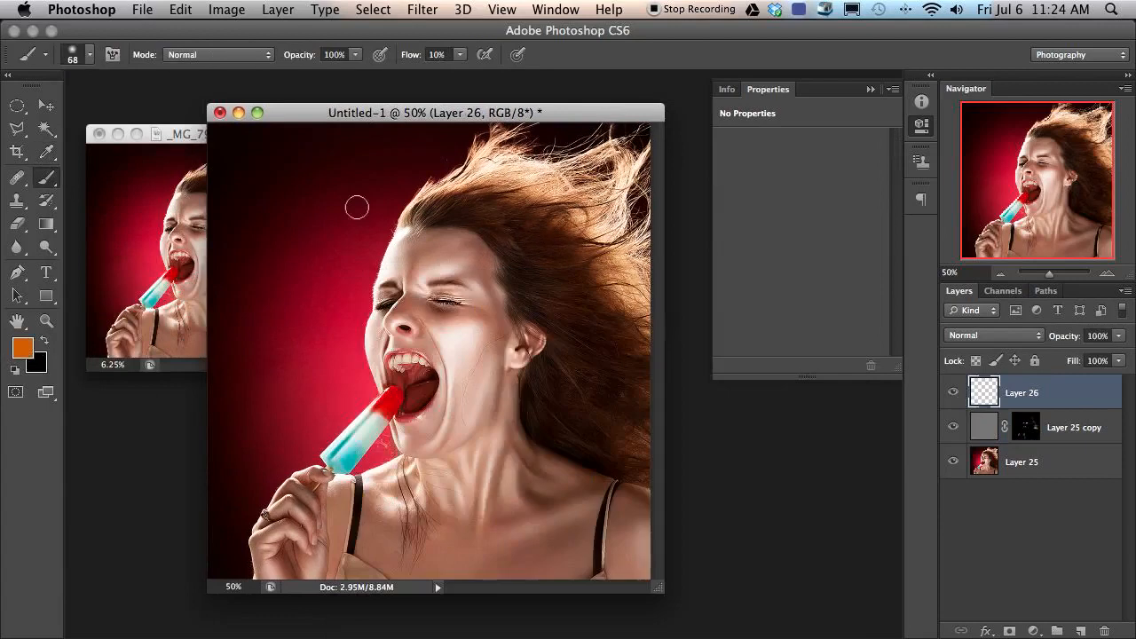
# Step: Paint an orange patch over the red background at 10% flow and set the new layer to Color blending
pyautogui.moveTo(316, 229)
pyautogui.mouseDown()
pyautogui.moveTo(279, 299)
pyautogui.moveTo(292, 281)
pyautogui.mouseUp()
pyautogui.moveTo(292, 281); pyautogui.dragTo(315, 280)
pyautogui.moveTo(317, 231)
pyautogui.mouseDown()
pyautogui.moveTo(271, 349)
pyautogui.moveTo(320, 177)
pyautogui.moveTo(332, 183)
pyautogui.mouseUp()
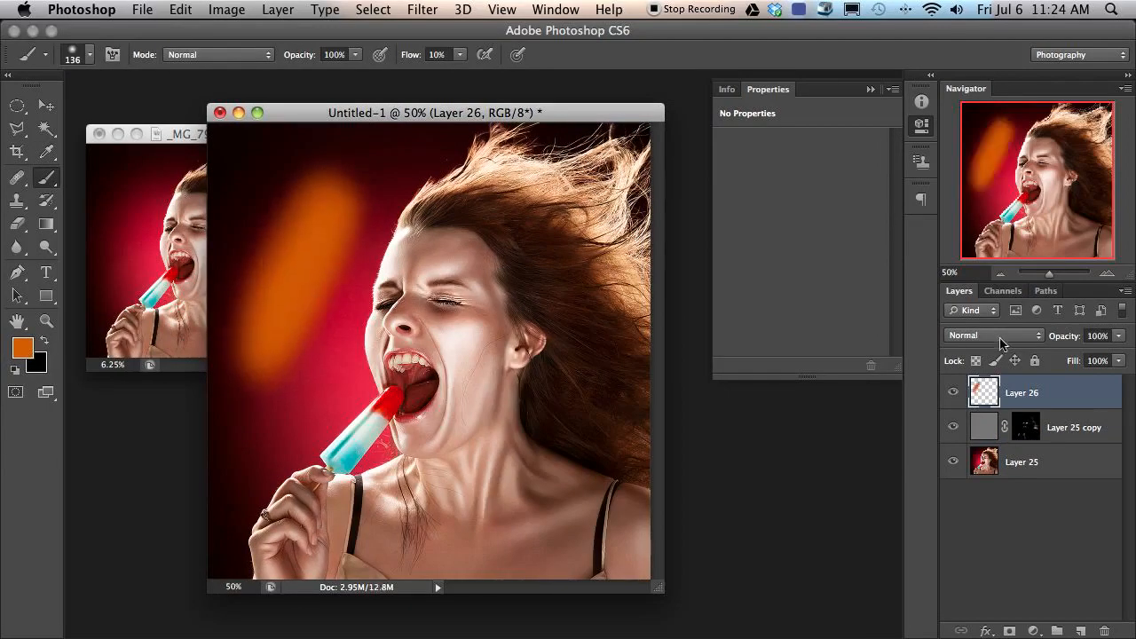
pyautogui.click(976, 336)
pyautogui.click(967, 613)
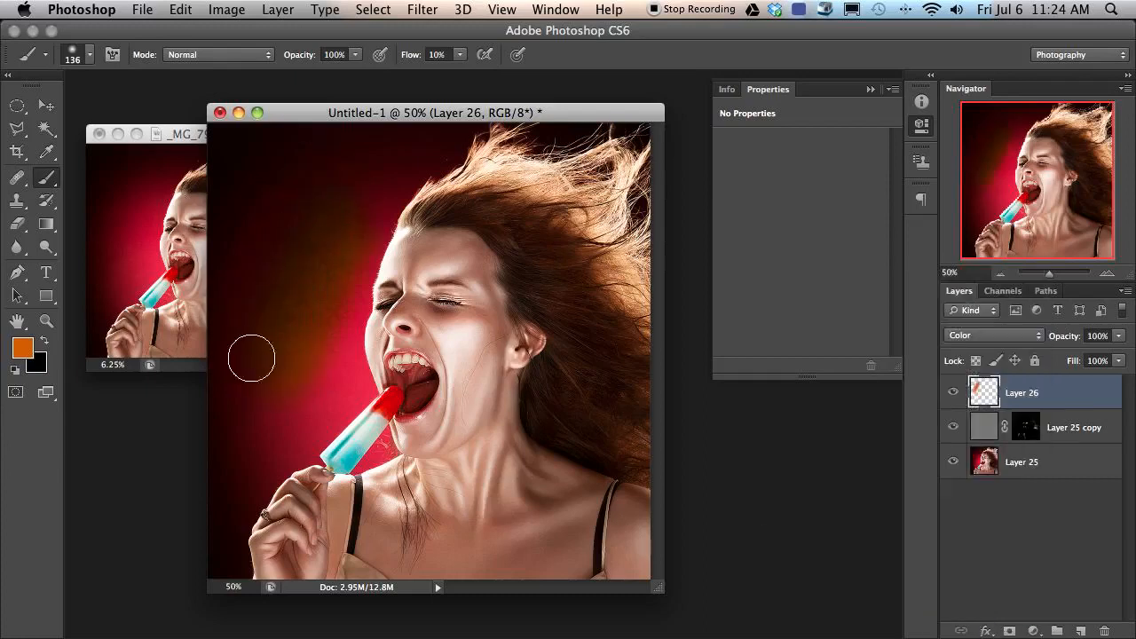
# Step: Switch the layer to Hue blending and extend the orange over the background toward the face with a smaller 56 px brush
pyautogui.click(994, 335)
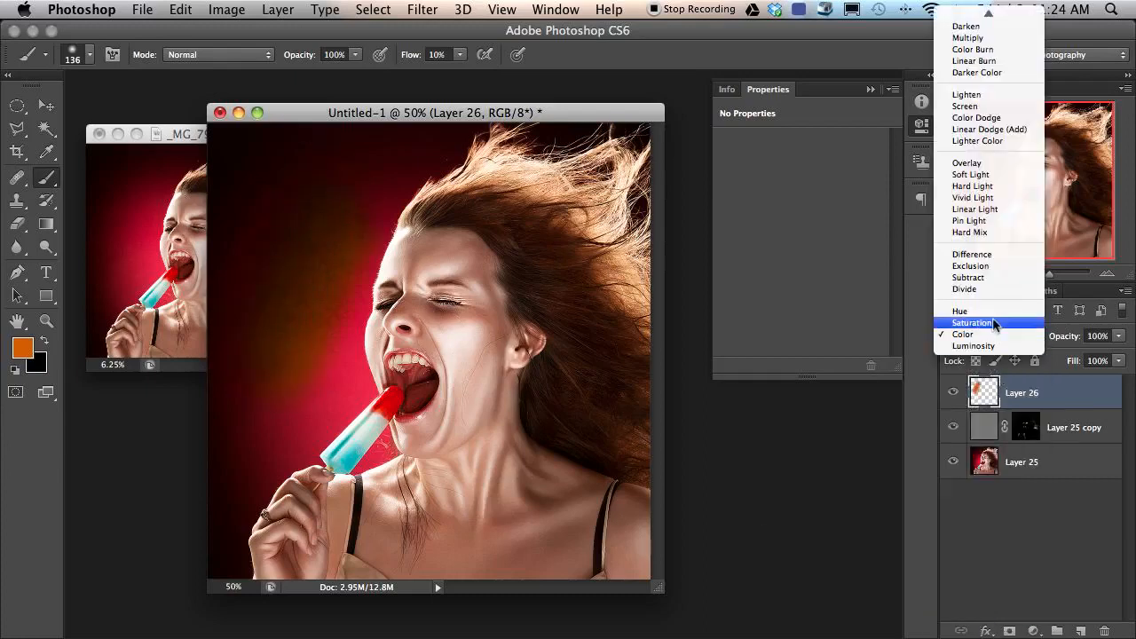
pyautogui.click(960, 307)
pyautogui.moveTo(285, 323)
pyautogui.mouseDown()
pyautogui.moveTo(304, 371)
pyautogui.moveTo(317, 346)
pyautogui.moveTo(300, 405)
pyautogui.moveTo(324, 364)
pyautogui.moveTo(258, 441)
pyautogui.moveTo(256, 253)
pyautogui.mouseUp()
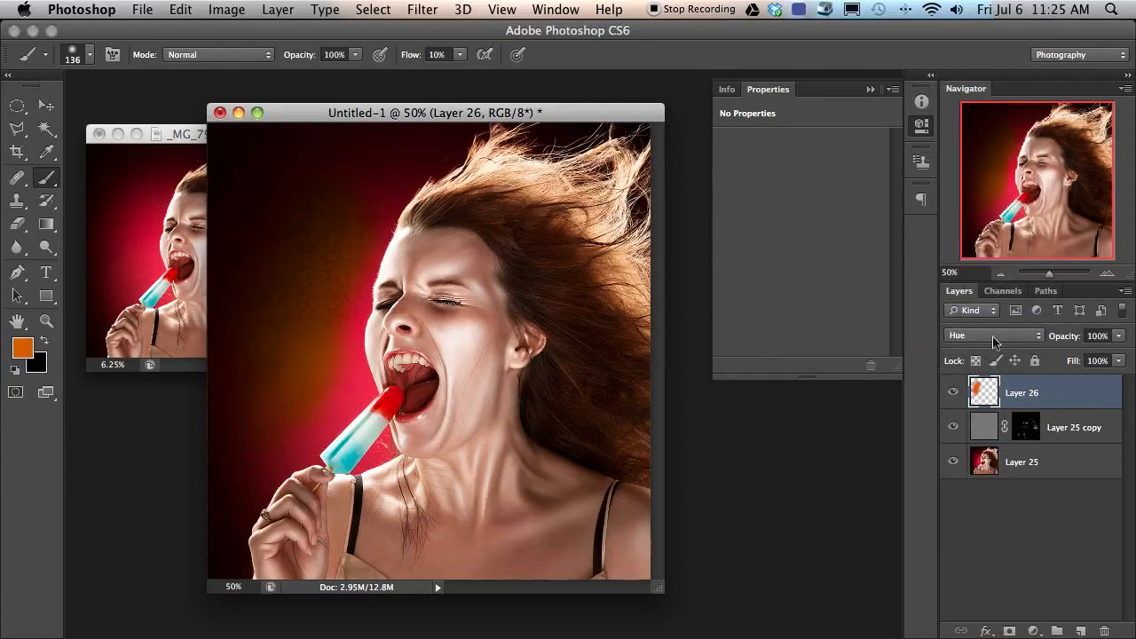
pyautogui.moveTo(300, 369)
pyautogui.mouseDown()
pyautogui.moveTo(330, 401)
pyautogui.moveTo(268, 466)
pyautogui.moveTo(304, 318)
pyautogui.mouseUp()
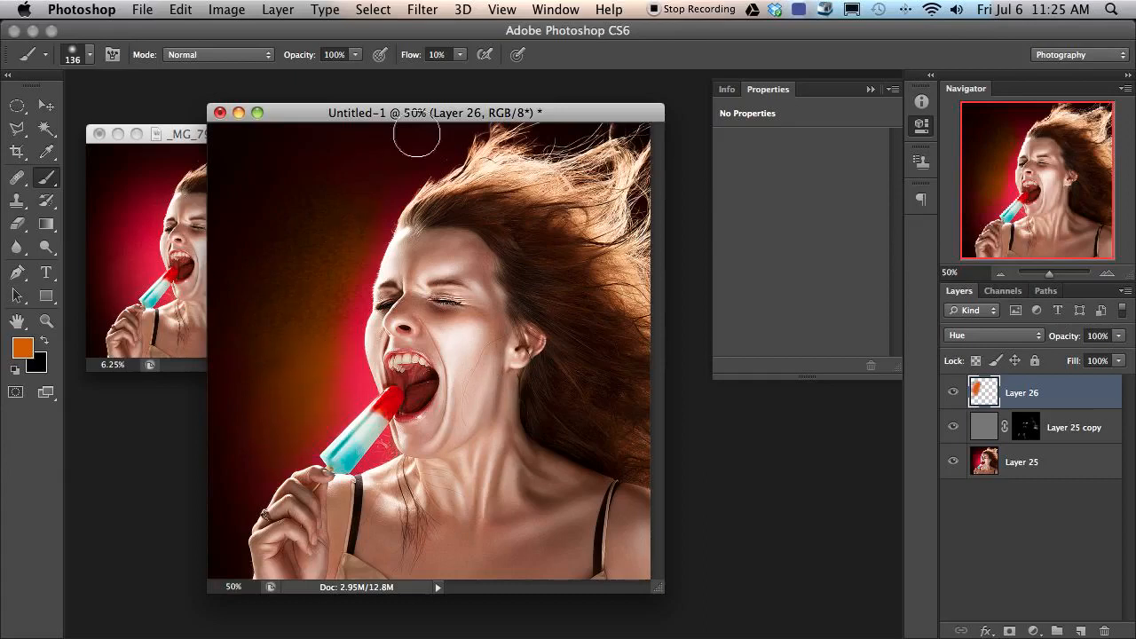
pyautogui.moveTo(356, 258)
pyautogui.mouseDown()
pyautogui.moveTo(348, 266)
pyautogui.moveTo(360, 267)
pyautogui.mouseUp()
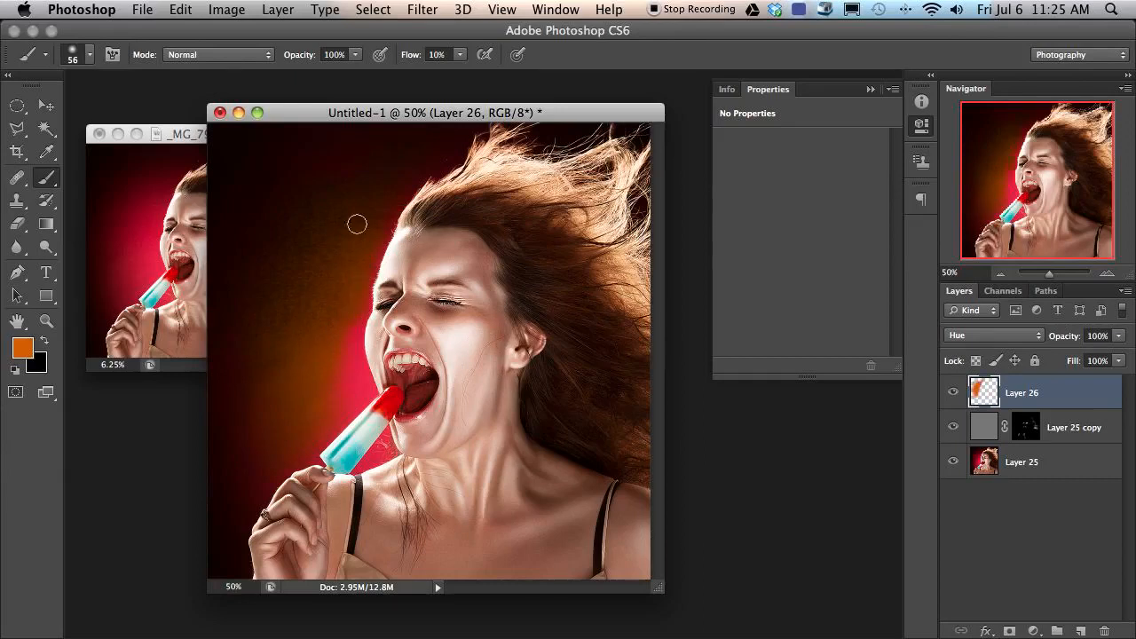
pyautogui.click(186, 159)
pyautogui.moveTo(196, 141); pyautogui.dragTo(203, 138)
pyautogui.moveTo(291, 117)
pyautogui.mouseDown()
pyautogui.moveTo(312, 114)
pyautogui.moveTo(300, 115)
pyautogui.mouseUp()
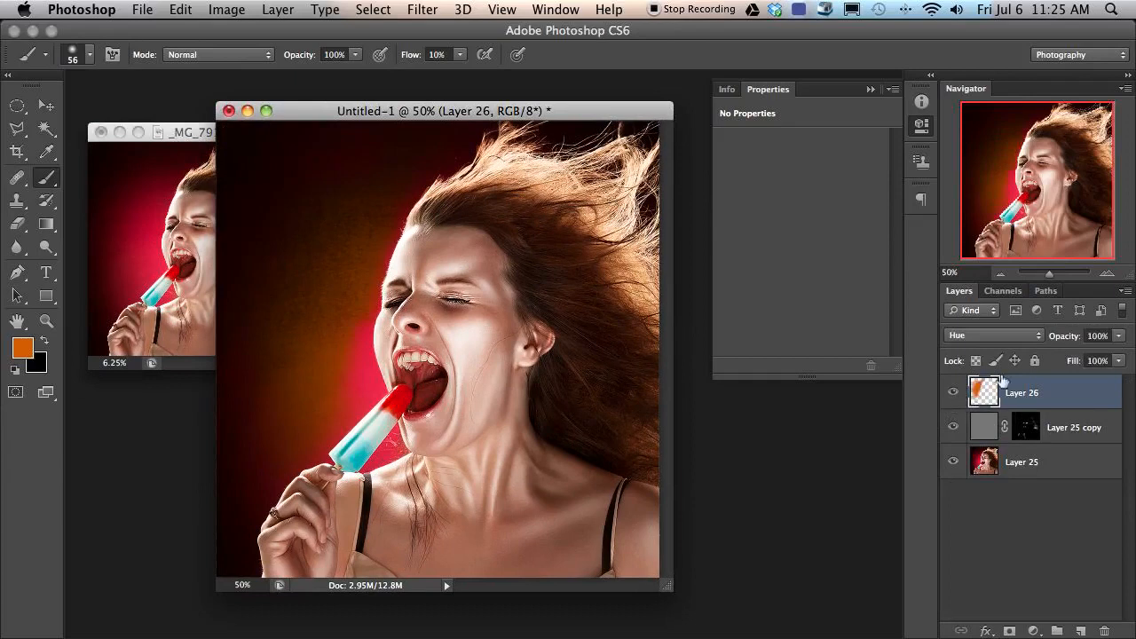
# Step: Undo the orange strokes and blending-mode changes until the new layer is empty and in Normal mode
pyautogui.hotkey('ctrl', 'alt', 'z')
pyautogui.hotkey('ctrl', 'alt', 'z')
pyautogui.hotkey('ctrl', 'alt', 'z')
pyautogui.hotkey('ctrl', 'shift', 'z')
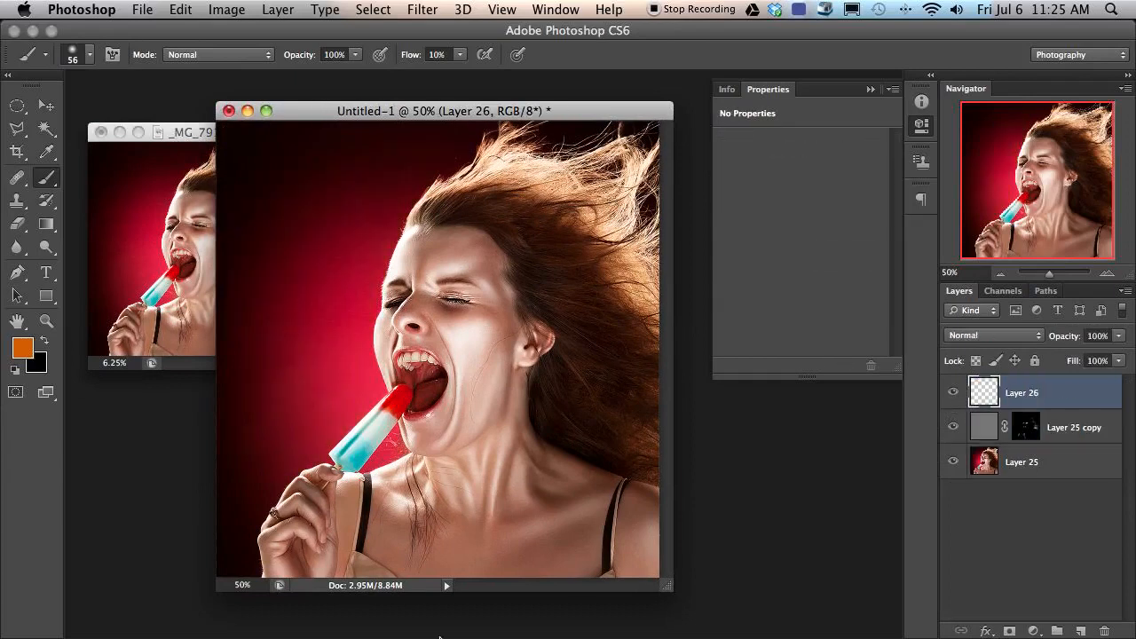
# Step: Paint the background beside the face in orange-red with a soft 380 px brush at 10% flow, resampling the color from the image
pyautogui.moveTo(330, 332); pyautogui.dragTo(260, 336)
pyautogui.moveTo(352, 259)
pyautogui.mouseDown()
pyautogui.moveTo(325, 356)
pyautogui.moveTo(340, 366)
pyautogui.moveTo(383, 222)
pyautogui.moveTo(346, 396)
pyautogui.moveTo(361, 207)
pyautogui.moveTo(321, 304)
pyautogui.mouseUp()
pyautogui.keyDown('alt'); pyautogui.click(326, 302); pyautogui.keyUp('alt')
pyautogui.moveTo(326, 380)
pyautogui.mouseDown()
pyautogui.moveTo(355, 355)
pyautogui.moveTo(308, 477)
pyautogui.moveTo(390, 367)
pyautogui.moveTo(404, 368)
pyautogui.mouseUp()
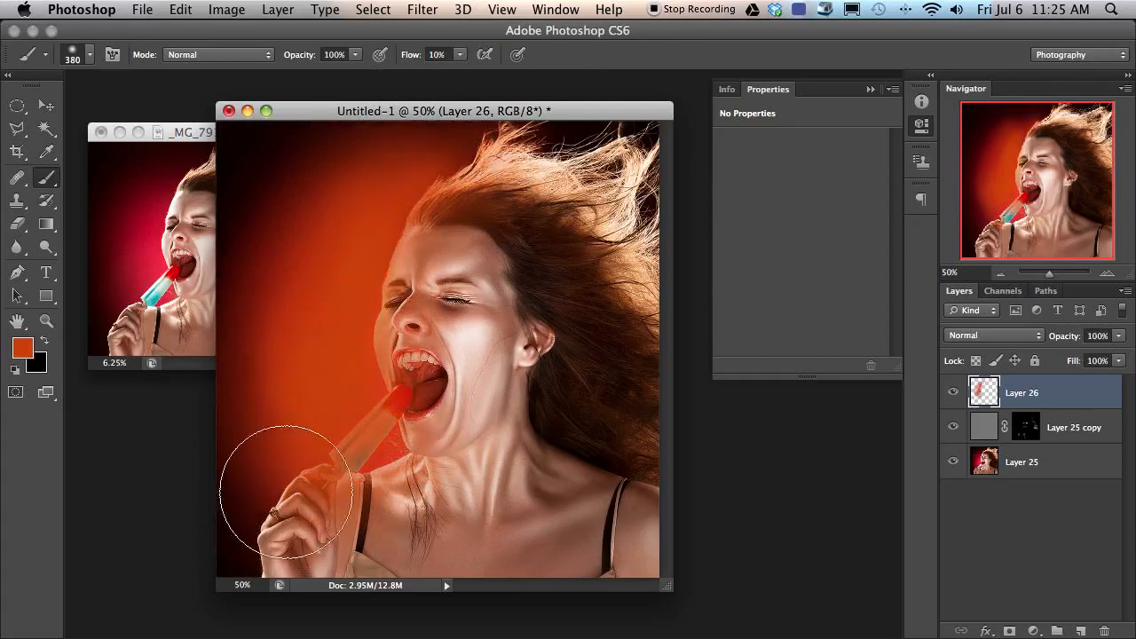
# Step: Blend the background's dark outer edges by sampling the deep maroon and orange tones and painting along the edge and lower corner
pyautogui.keyDown('alt'); pyautogui.click(279, 165); pyautogui.keyUp('alt')
pyautogui.moveTo(279, 166); pyautogui.dragTo(241, 393)
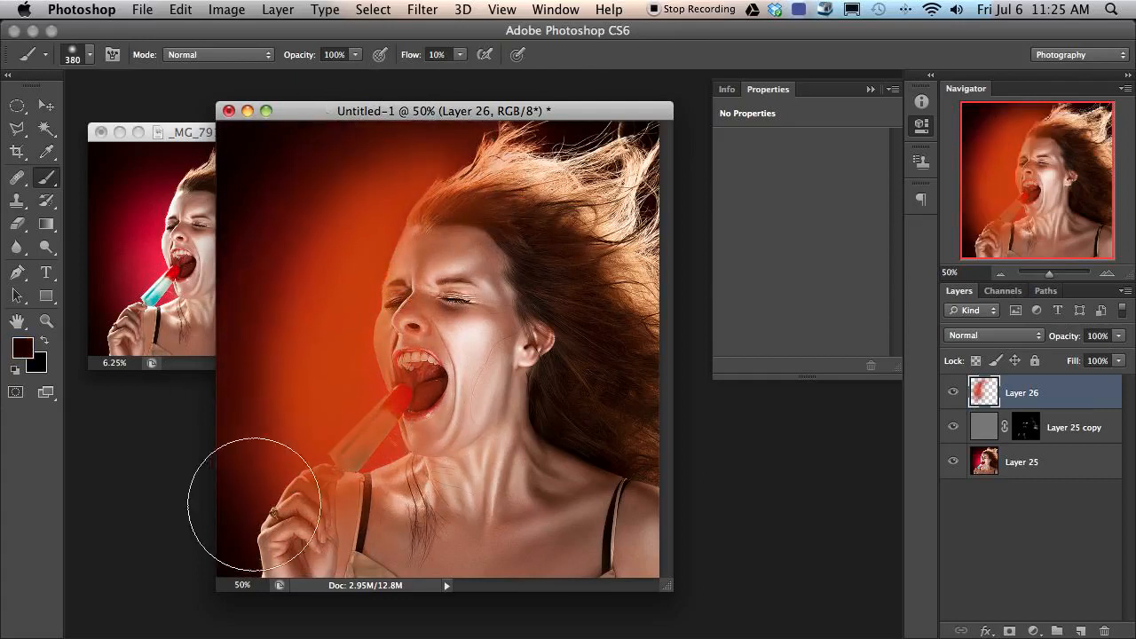
pyautogui.keyDown('alt'); pyautogui.click(284, 475); pyautogui.keyUp('alt')
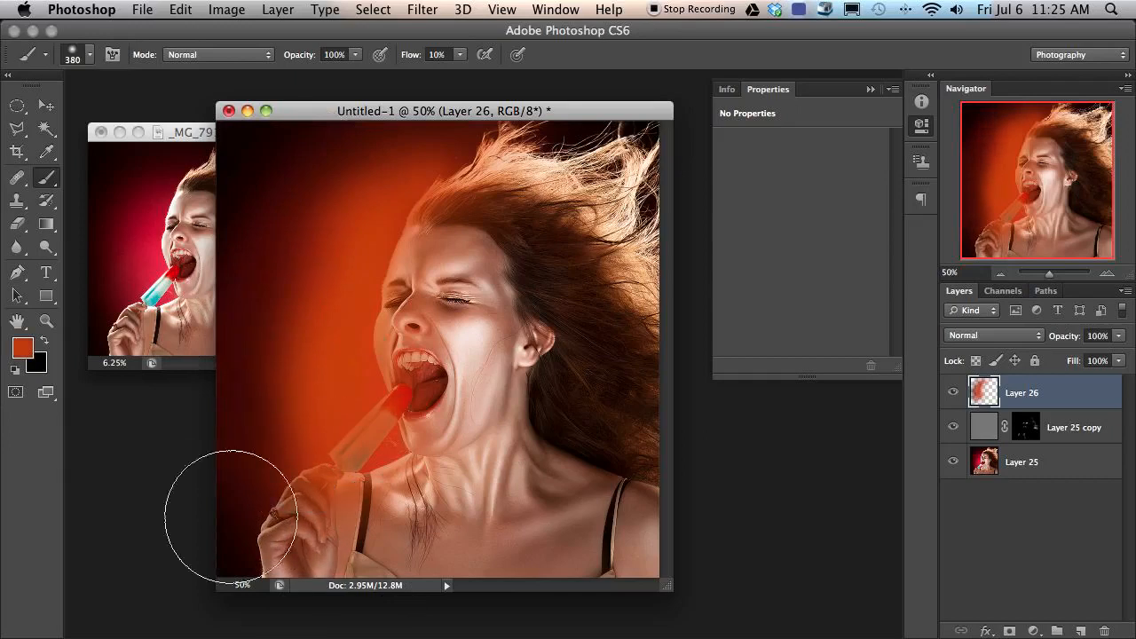
pyautogui.keyDown('alt'); pyautogui.click(230, 566); pyautogui.keyUp('alt')
pyautogui.moveTo(221, 510)
pyautogui.mouseDown()
pyautogui.moveTo(228, 357)
pyautogui.moveTo(272, 515)
pyautogui.mouseUp()
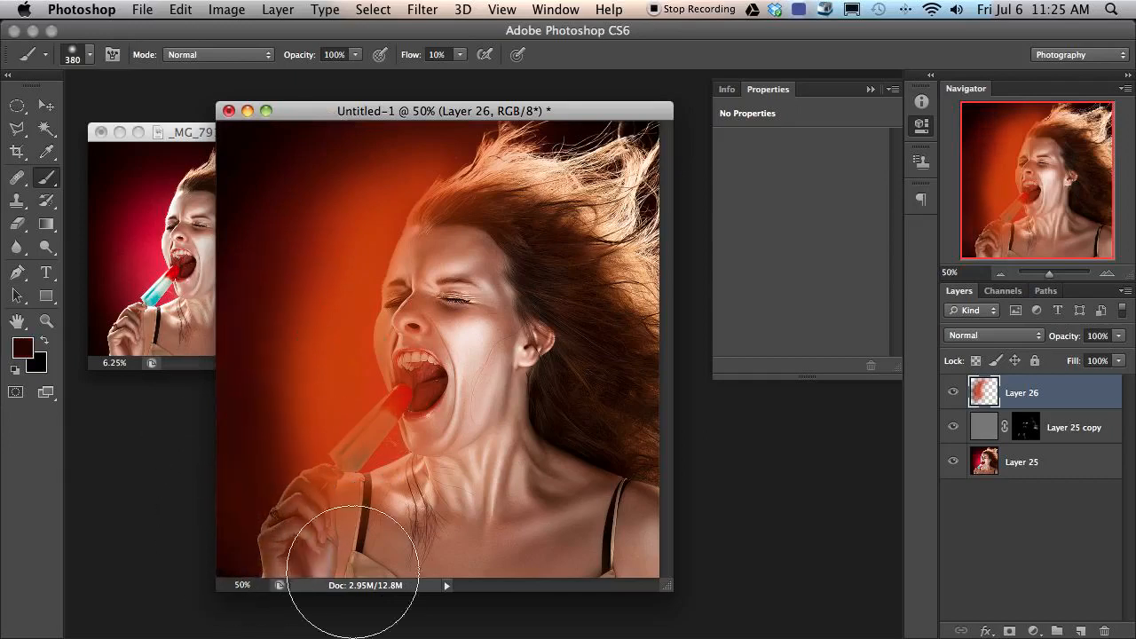
# Step: Enlarge the brush to 580 px, sample the orange, and smooth it across the background
pyautogui.press(']')
pyautogui.press(']')
pyautogui.keyDown('alt'); pyautogui.click(322, 369); pyautogui.keyUp('alt')
pyautogui.moveTo(311, 469)
pyautogui.mouseDown()
pyautogui.moveTo(321, 303)
pyautogui.moveTo(278, 297)
pyautogui.mouseUp()
pyautogui.moveTo(327, 199); pyautogui.dragTo(325, 417)
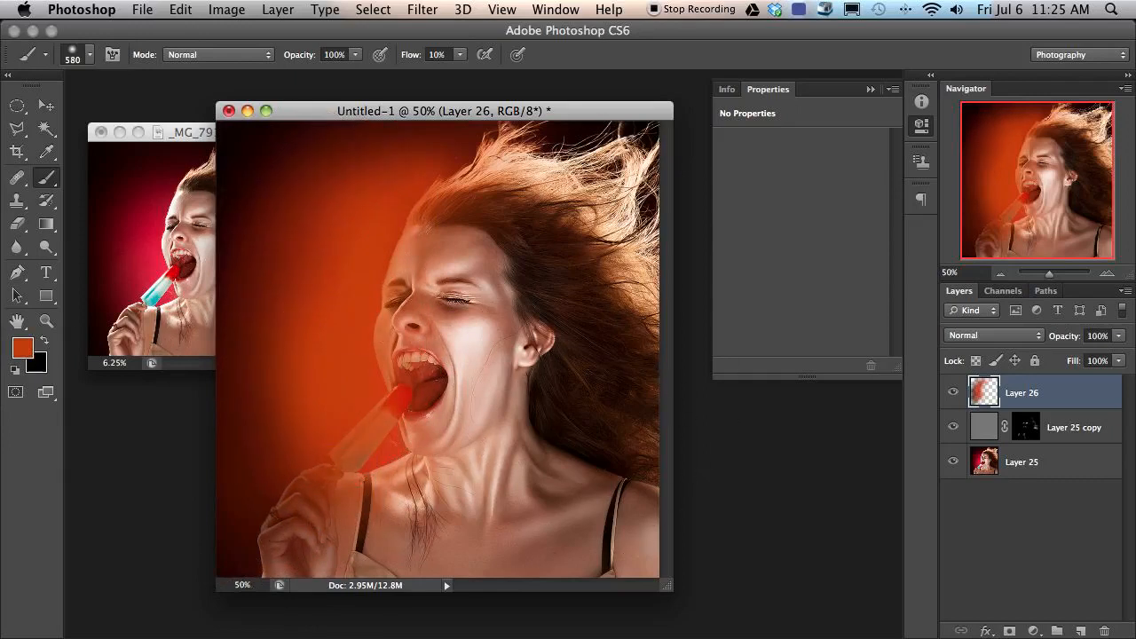
# Step: Set the foreground to a brighter, yellower orange and paint a glow over the face and the adjoining background
pyautogui.click(22, 348)
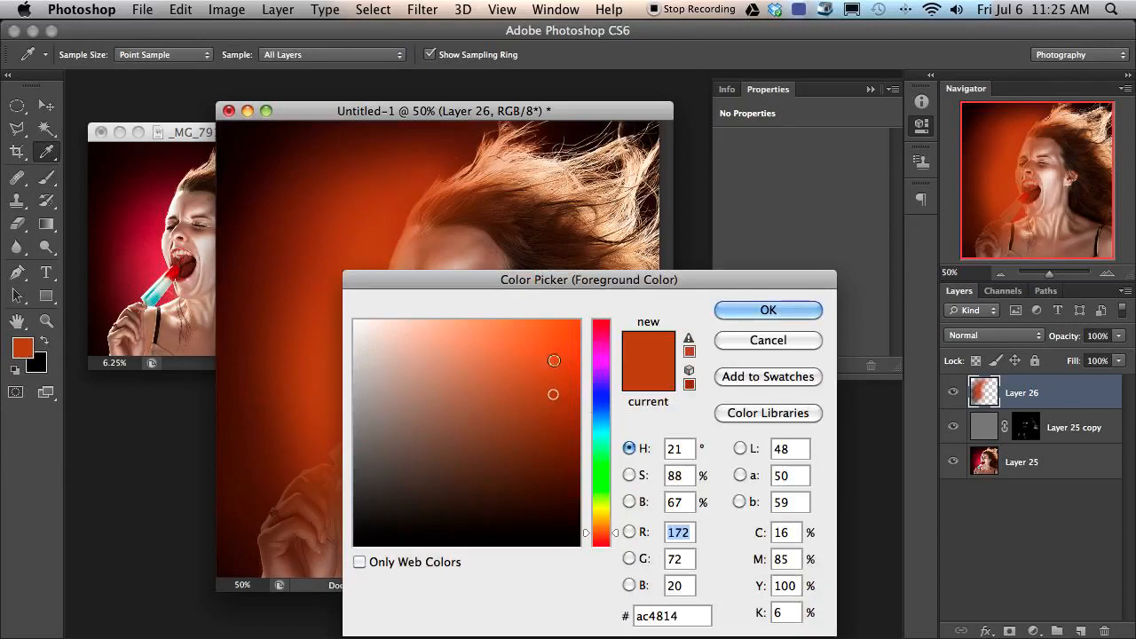
pyautogui.click(551, 348)
pyautogui.moveTo(616, 532); pyautogui.dragTo(615, 522)
pyautogui.click(767, 310)
pyautogui.press('b')
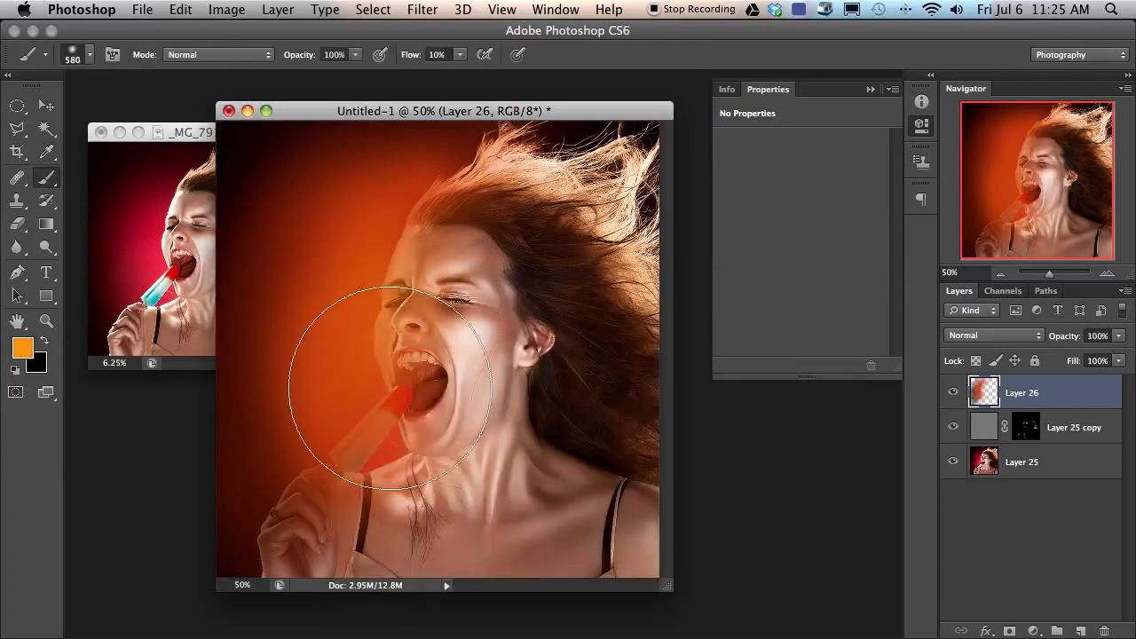
pyautogui.moveTo(461, 286); pyautogui.dragTo(399, 439)
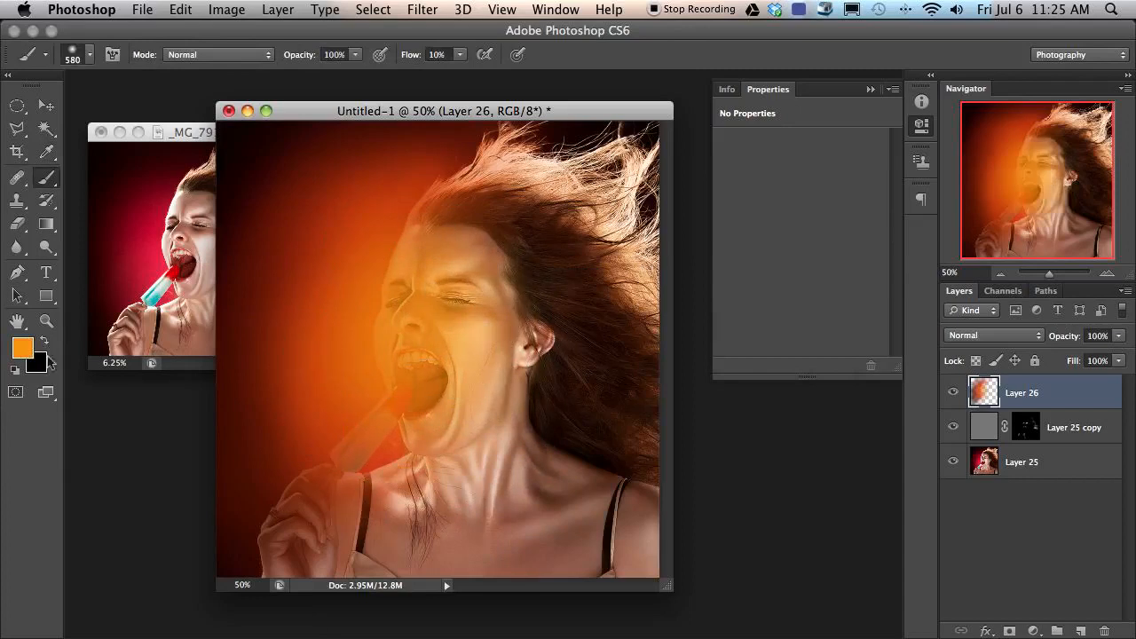
# Step: Set the foreground color to the light yellow-orange #f1be51 and paint a brighter glow center over the face
pyautogui.click(23, 349)
pyautogui.click(504, 332)
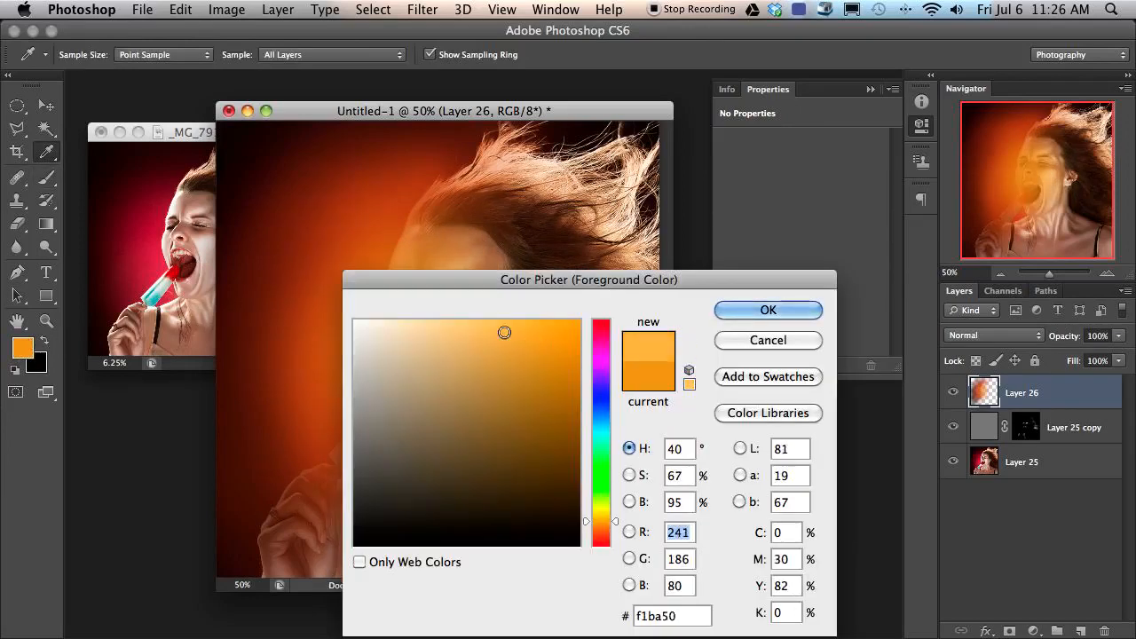
pyautogui.click(615, 522)
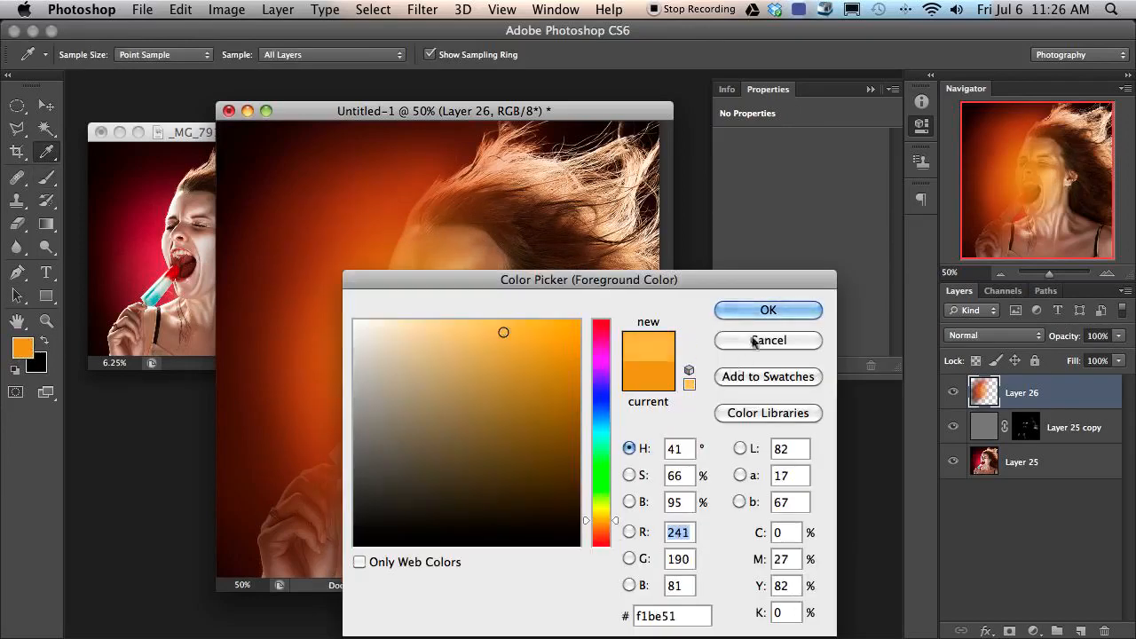
pyautogui.click(768, 309)
pyautogui.moveTo(442, 308)
pyautogui.mouseDown()
pyautogui.moveTo(375, 381)
pyautogui.moveTo(456, 343)
pyautogui.moveTo(482, 431)
pyautogui.moveTo(470, 307)
pyautogui.moveTo(449, 342)
pyautogui.moveTo(457, 368)
pyautogui.mouseUp()
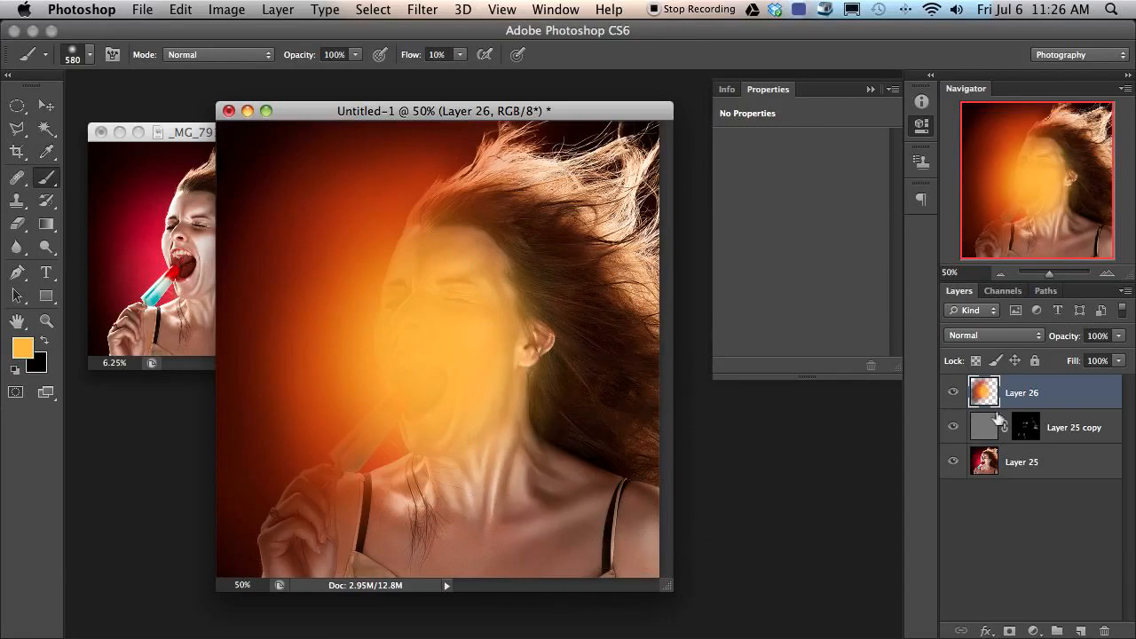
# Step: Hide the painted layer and select the entire red background with the Magic Wand at a tolerance of 47
pyautogui.click(952, 394)
pyautogui.click(46, 127)
pyautogui.click(322, 267)
pyautogui.moveTo(346, 54); pyautogui.dragTo(362, 74)
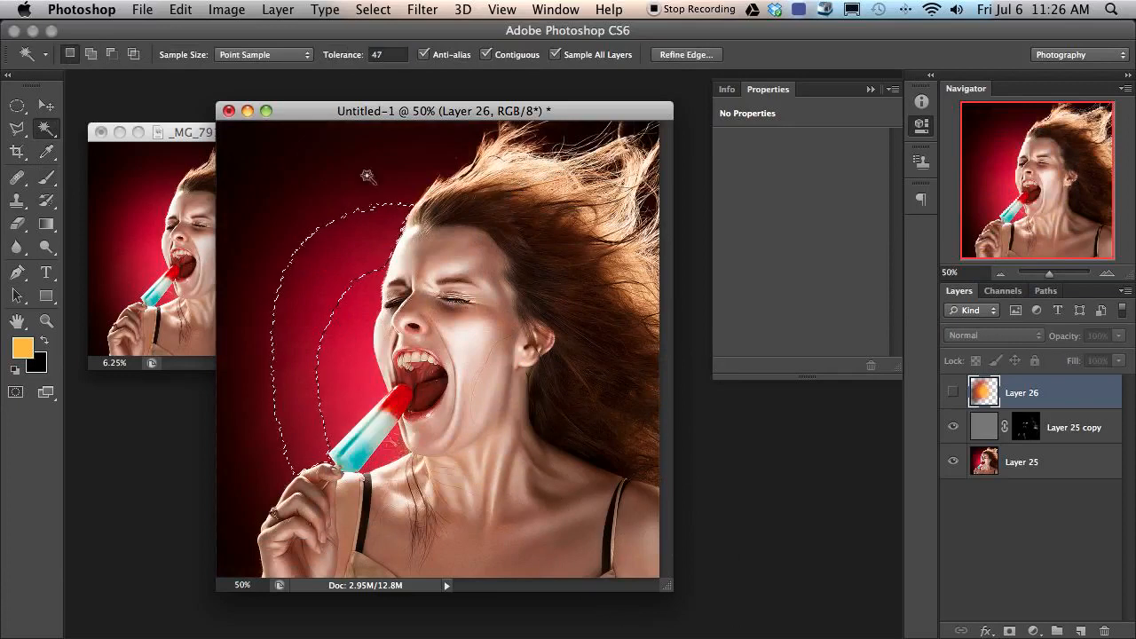
pyautogui.keyDown('shift'); pyautogui.click(258, 451); pyautogui.keyUp('shift')
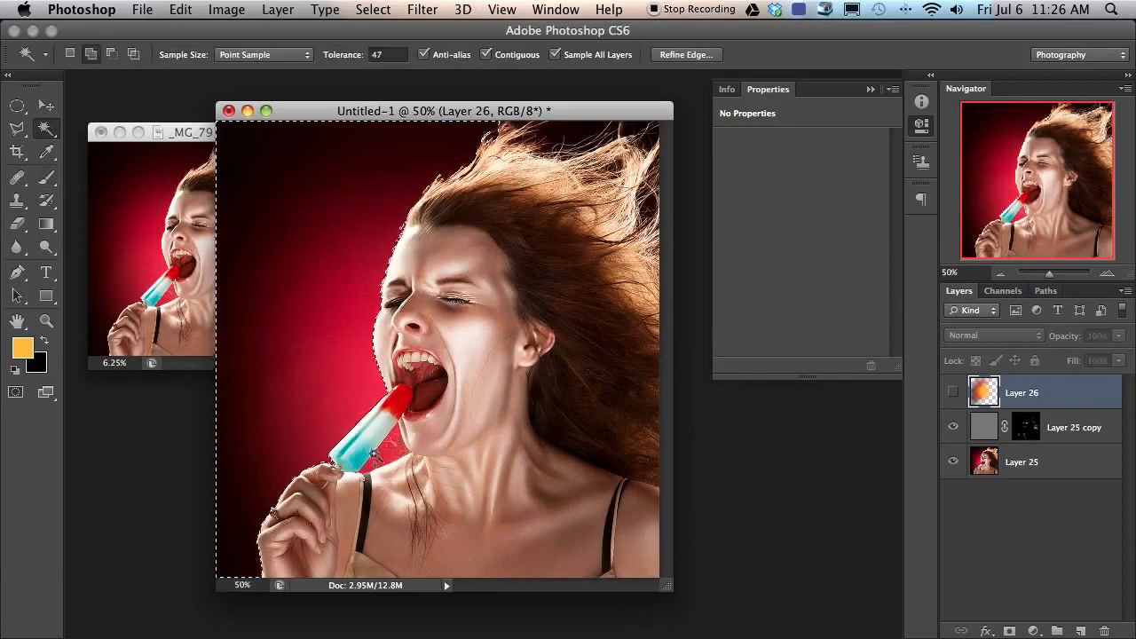
# Step: Show the painted layer, mask it to the background selection, and lower its opacity to 70%
pyautogui.click(953, 392)
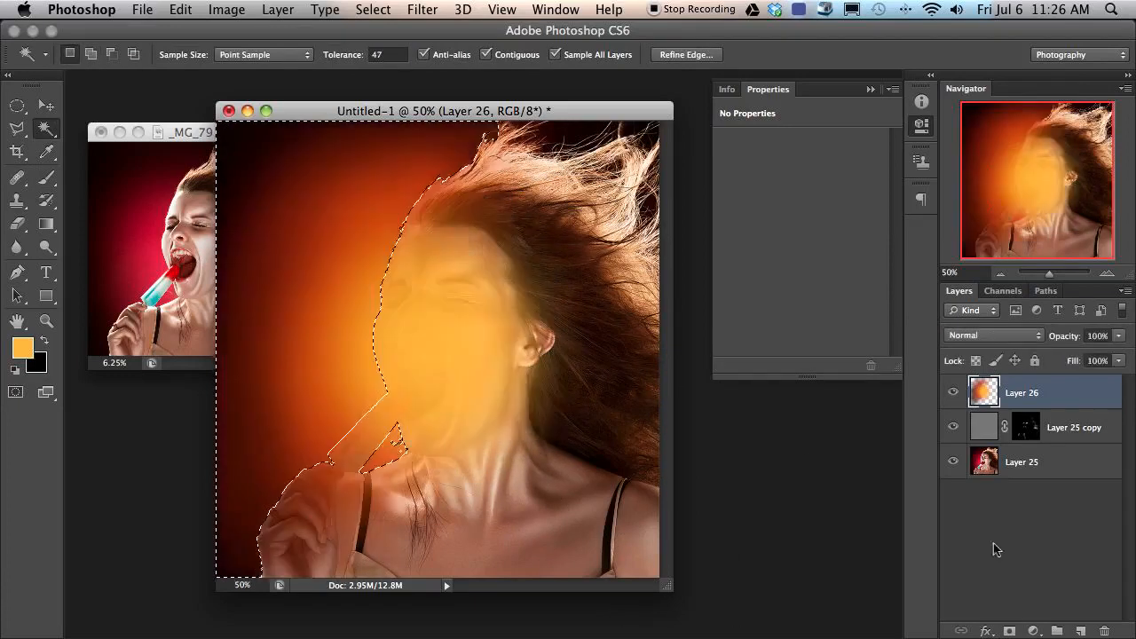
pyautogui.click(1008, 627)
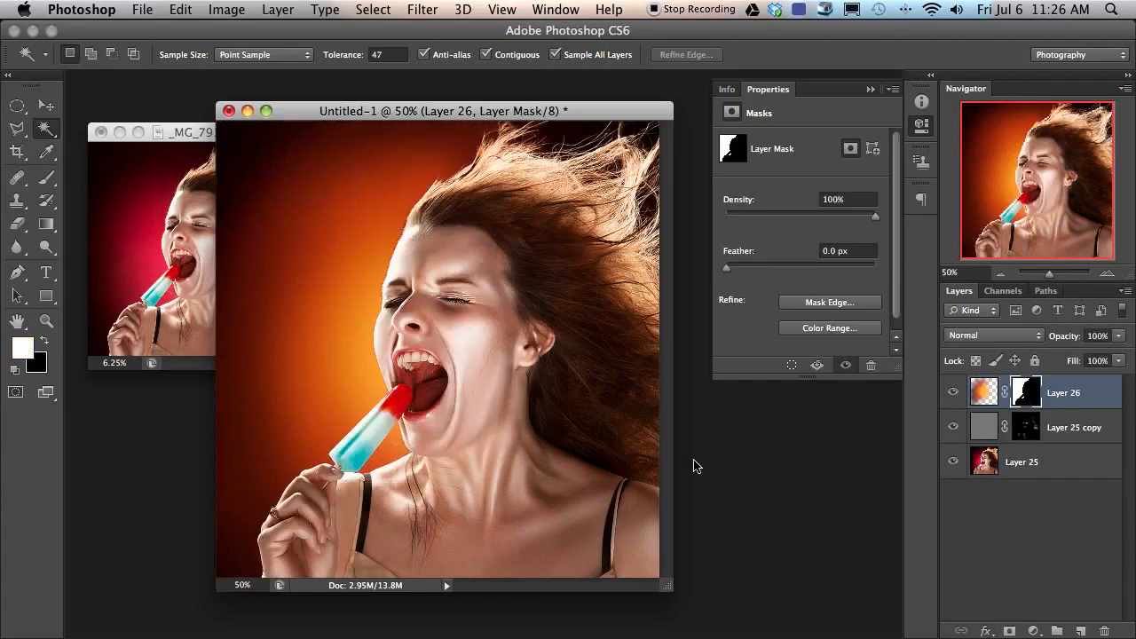
pyautogui.press('super+equal')
pyautogui.press('super+equal')
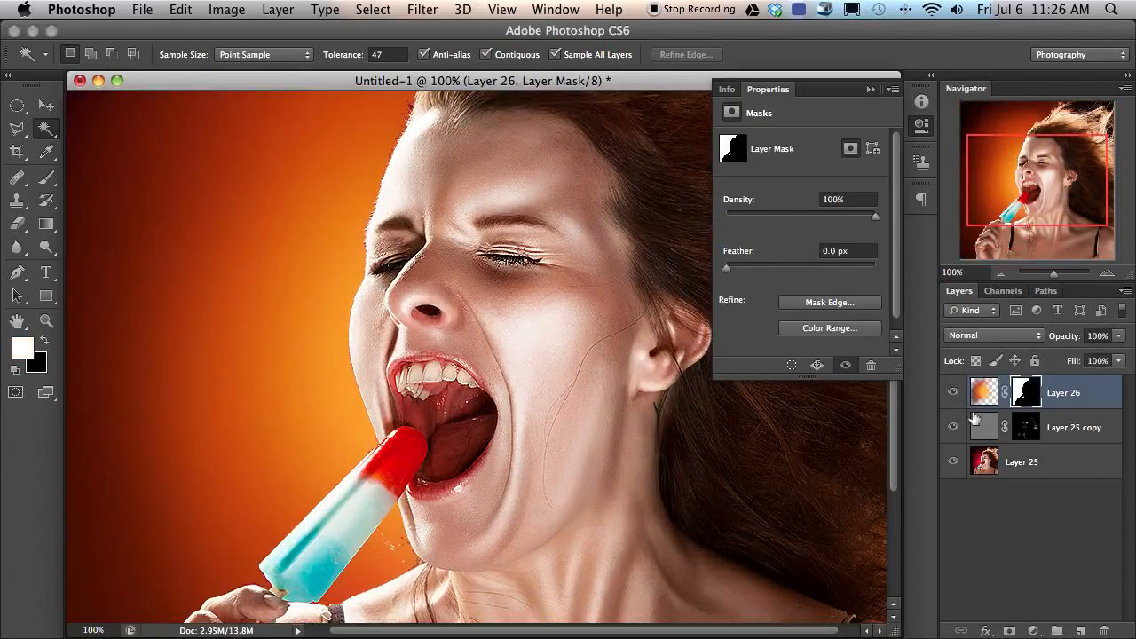
pyautogui.write('70')
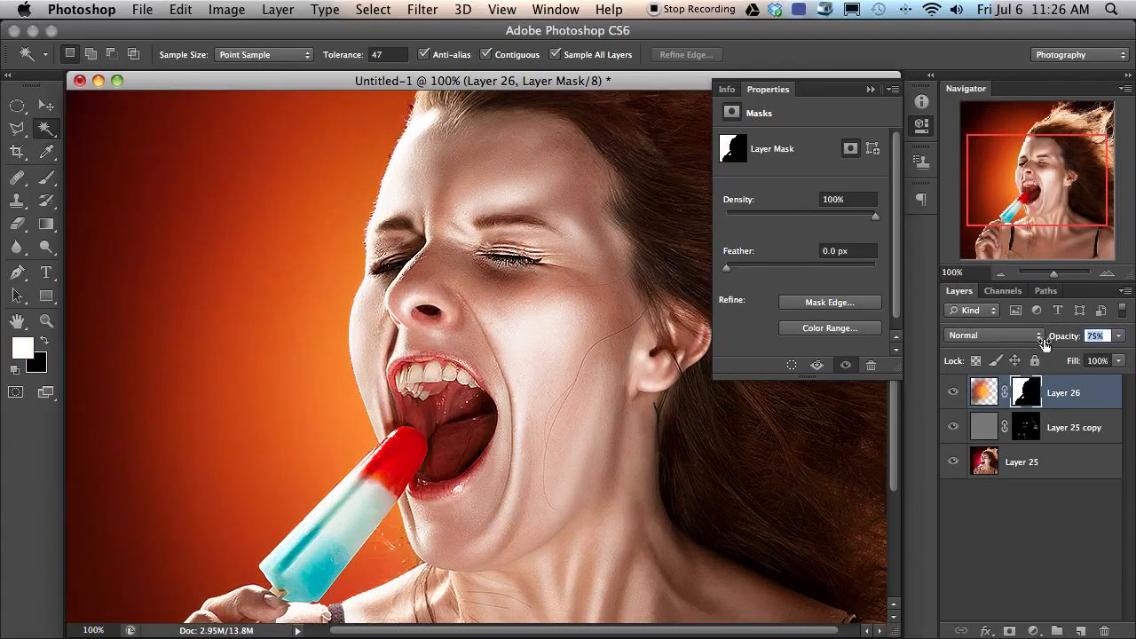
pyautogui.press('Return')
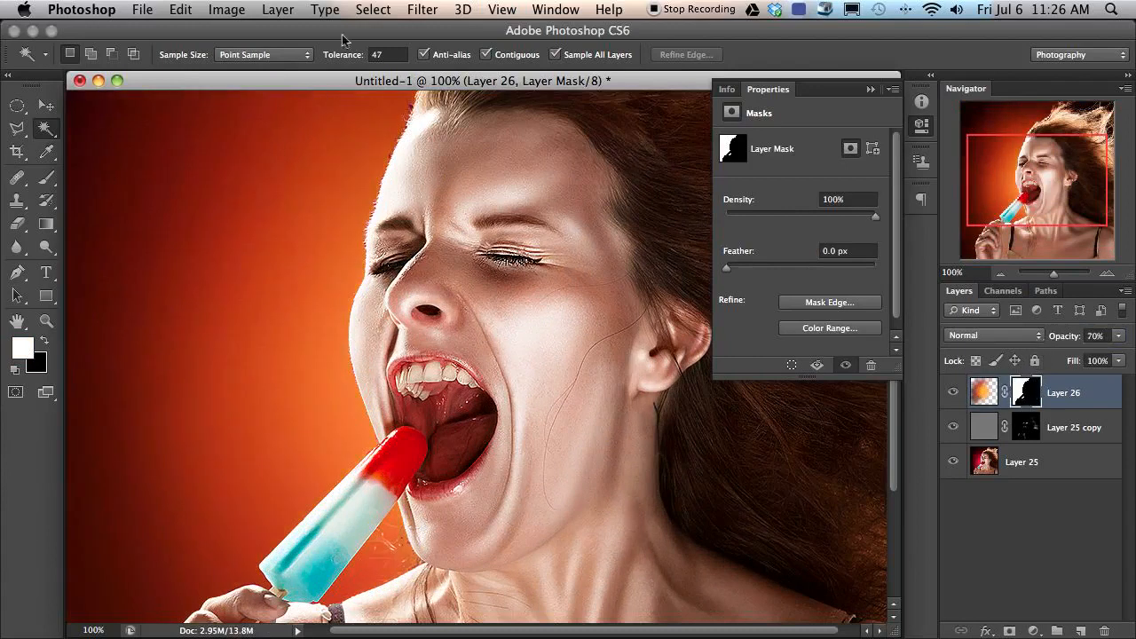
# Step: Refine the layer mask's edge with a 1.7 px feather and a +45% edge shift, output to the layer mask
pyautogui.click(373, 9)
pyautogui.click(405, 216)
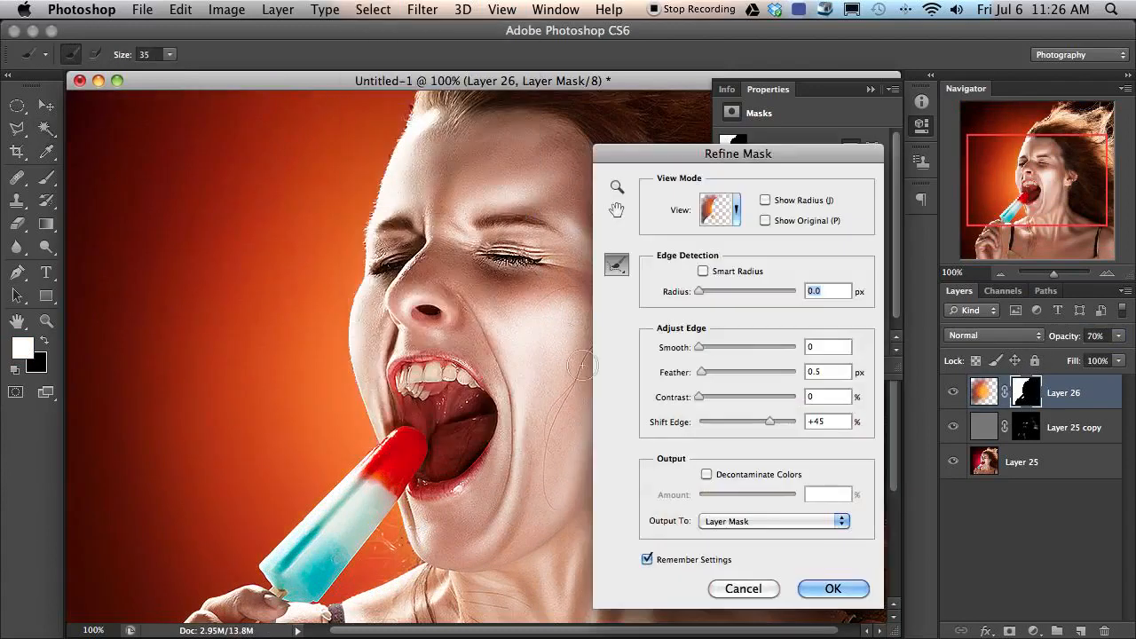
pyautogui.moveTo(705, 373); pyautogui.dragTo(708, 372)
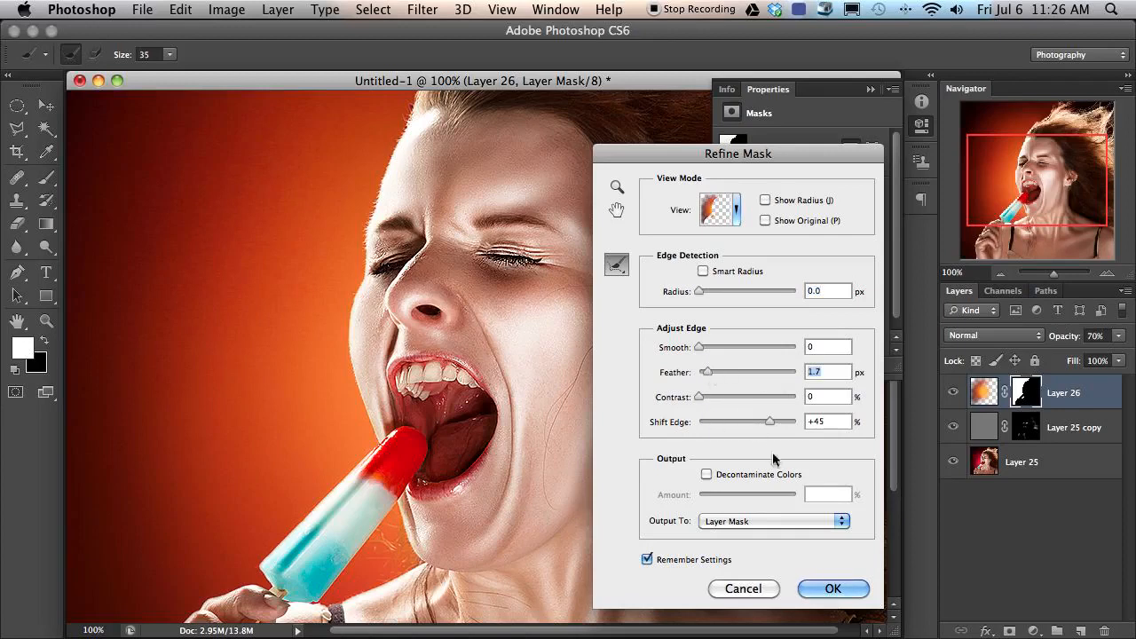
pyautogui.click(805, 591)
# Step: Compare the whole image at 50% with the orange background layer hidden and shown
pyautogui.press('super+minus')
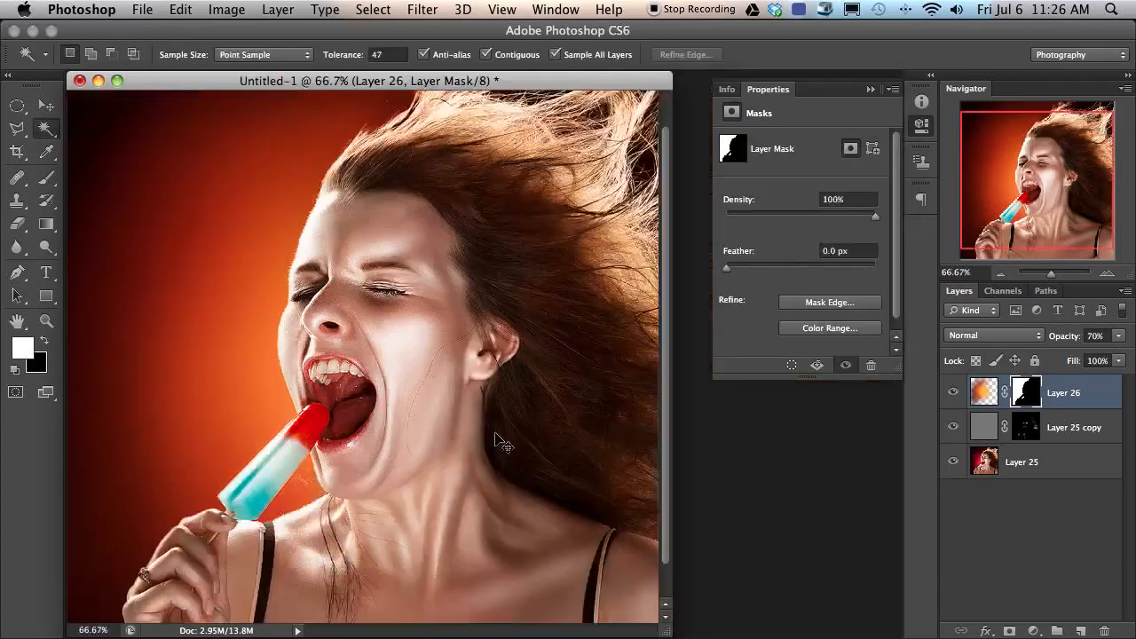
pyautogui.moveTo(367, 81); pyautogui.dragTo(476, 103)
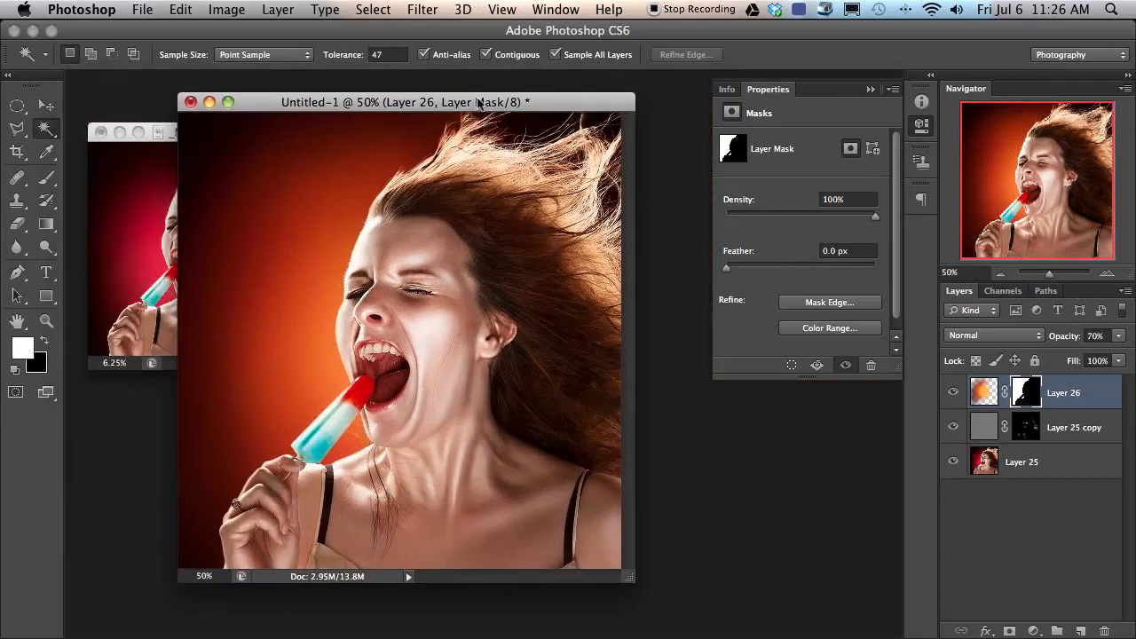
pyautogui.click(954, 396)
pyautogui.click(954, 396)
pyautogui.click(955, 396)
pyautogui.click(955, 396)
pyautogui.click(955, 397)
pyautogui.click(954, 398)
pyautogui.click(954, 394)
pyautogui.click(952, 397)
pyautogui.click(954, 401)
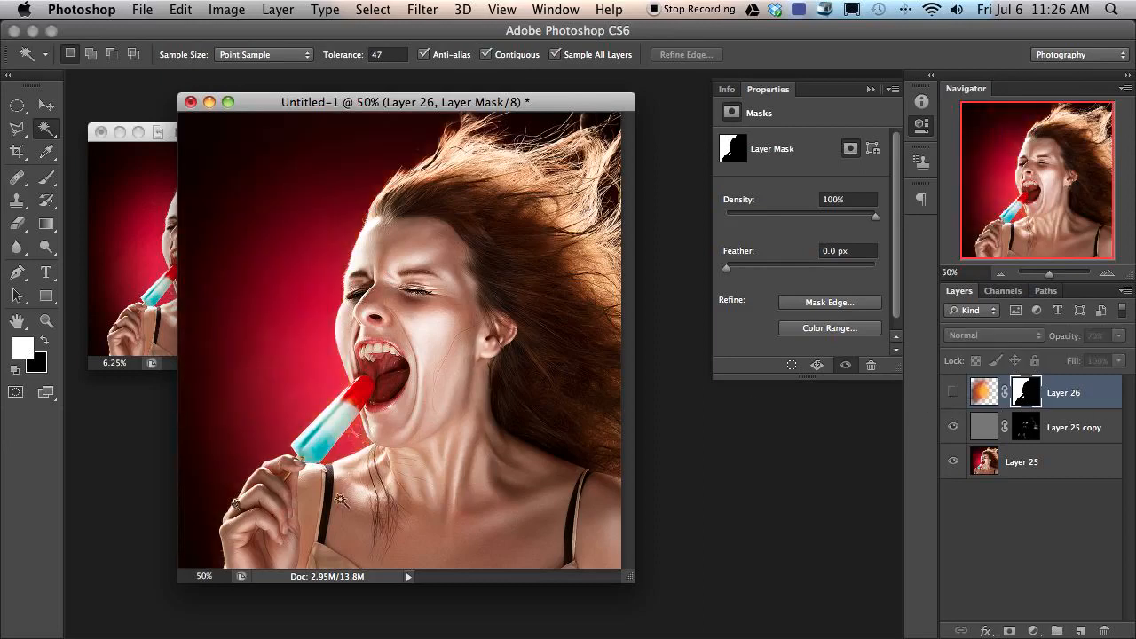
pyautogui.click(954, 402)
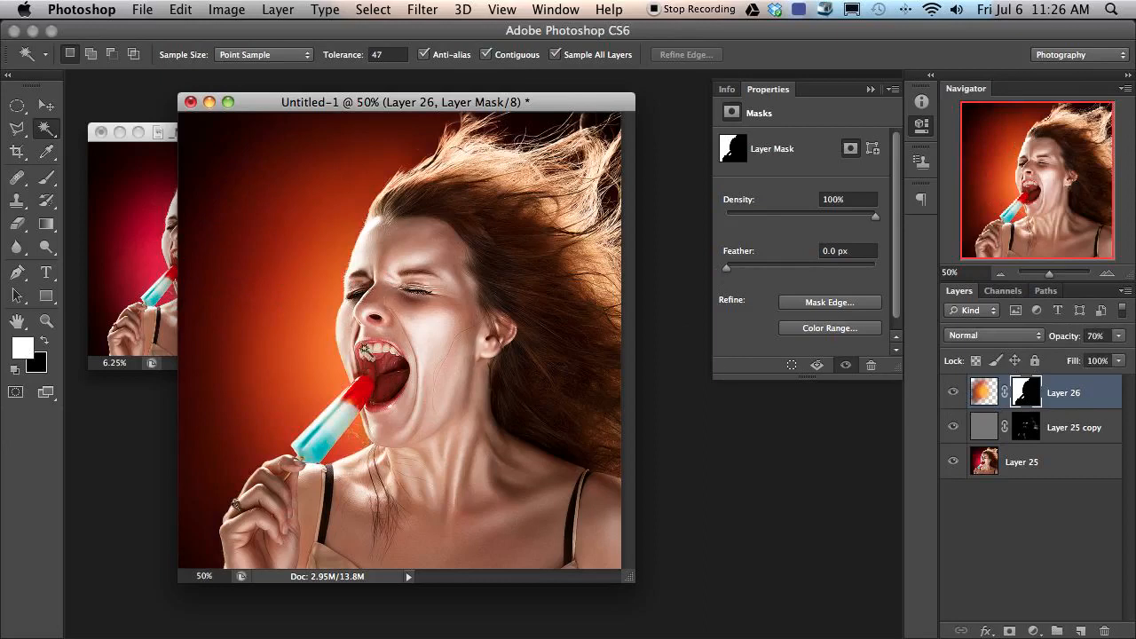
# Step: Display the image in full-screen view with the menu bar and reposition it on the canvas
pyautogui.moveTo(432, 112)
pyautogui.mouseDown()
pyautogui.moveTo(480, 105)
pyautogui.moveTo(468, 98)
pyautogui.moveTo(451, 112)
pyautogui.mouseUp()
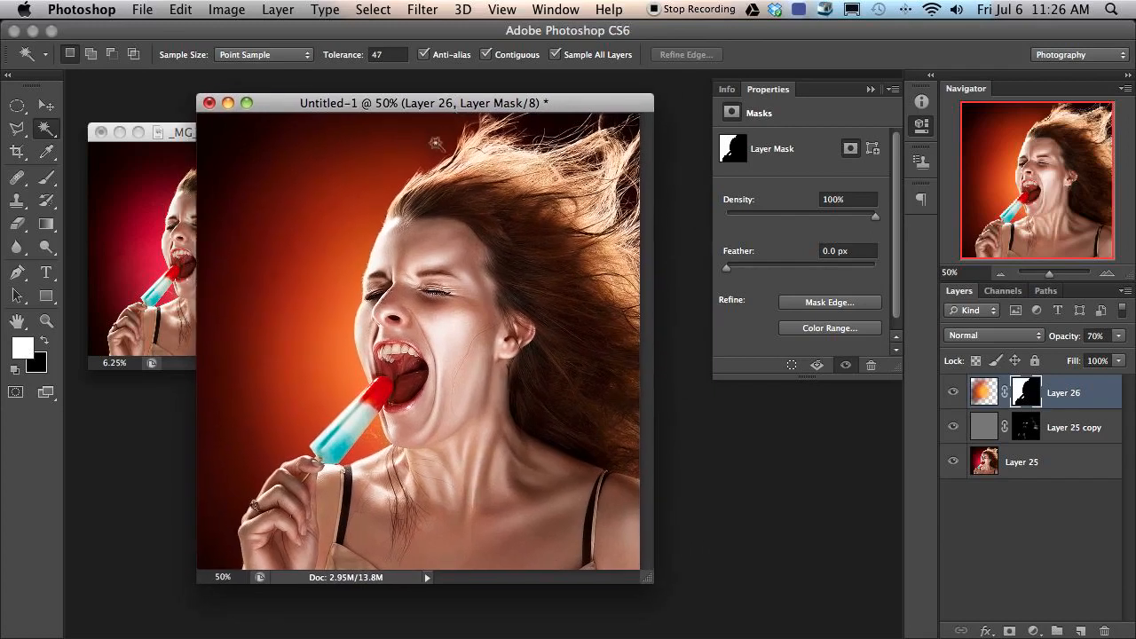
pyautogui.press('f')
pyautogui.moveTo(562, 355); pyautogui.dragTo(505, 391)
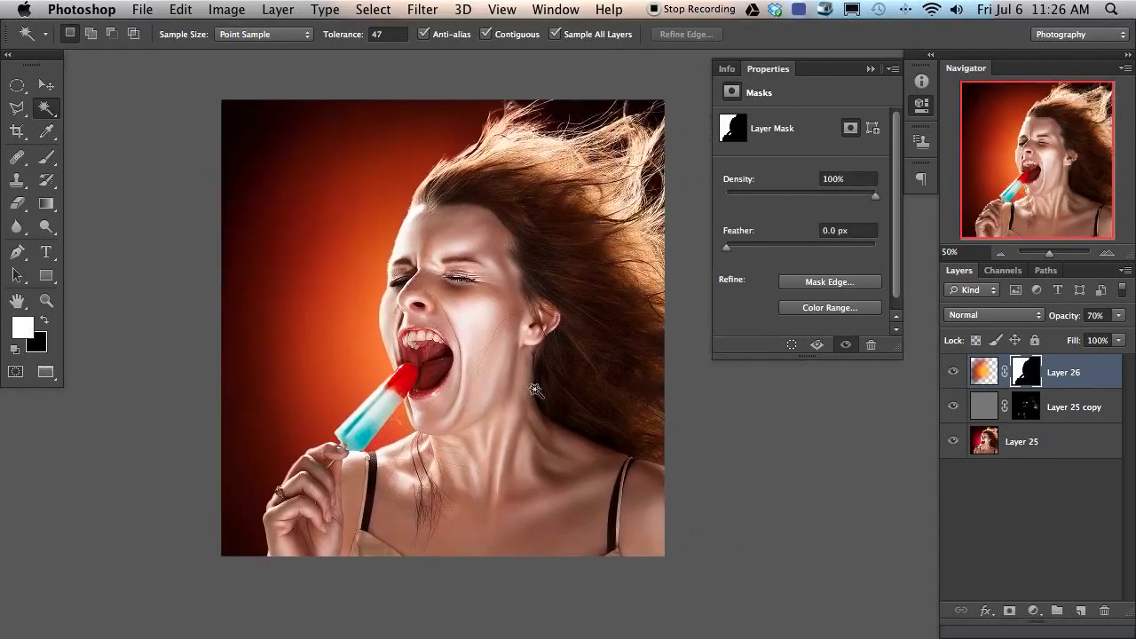